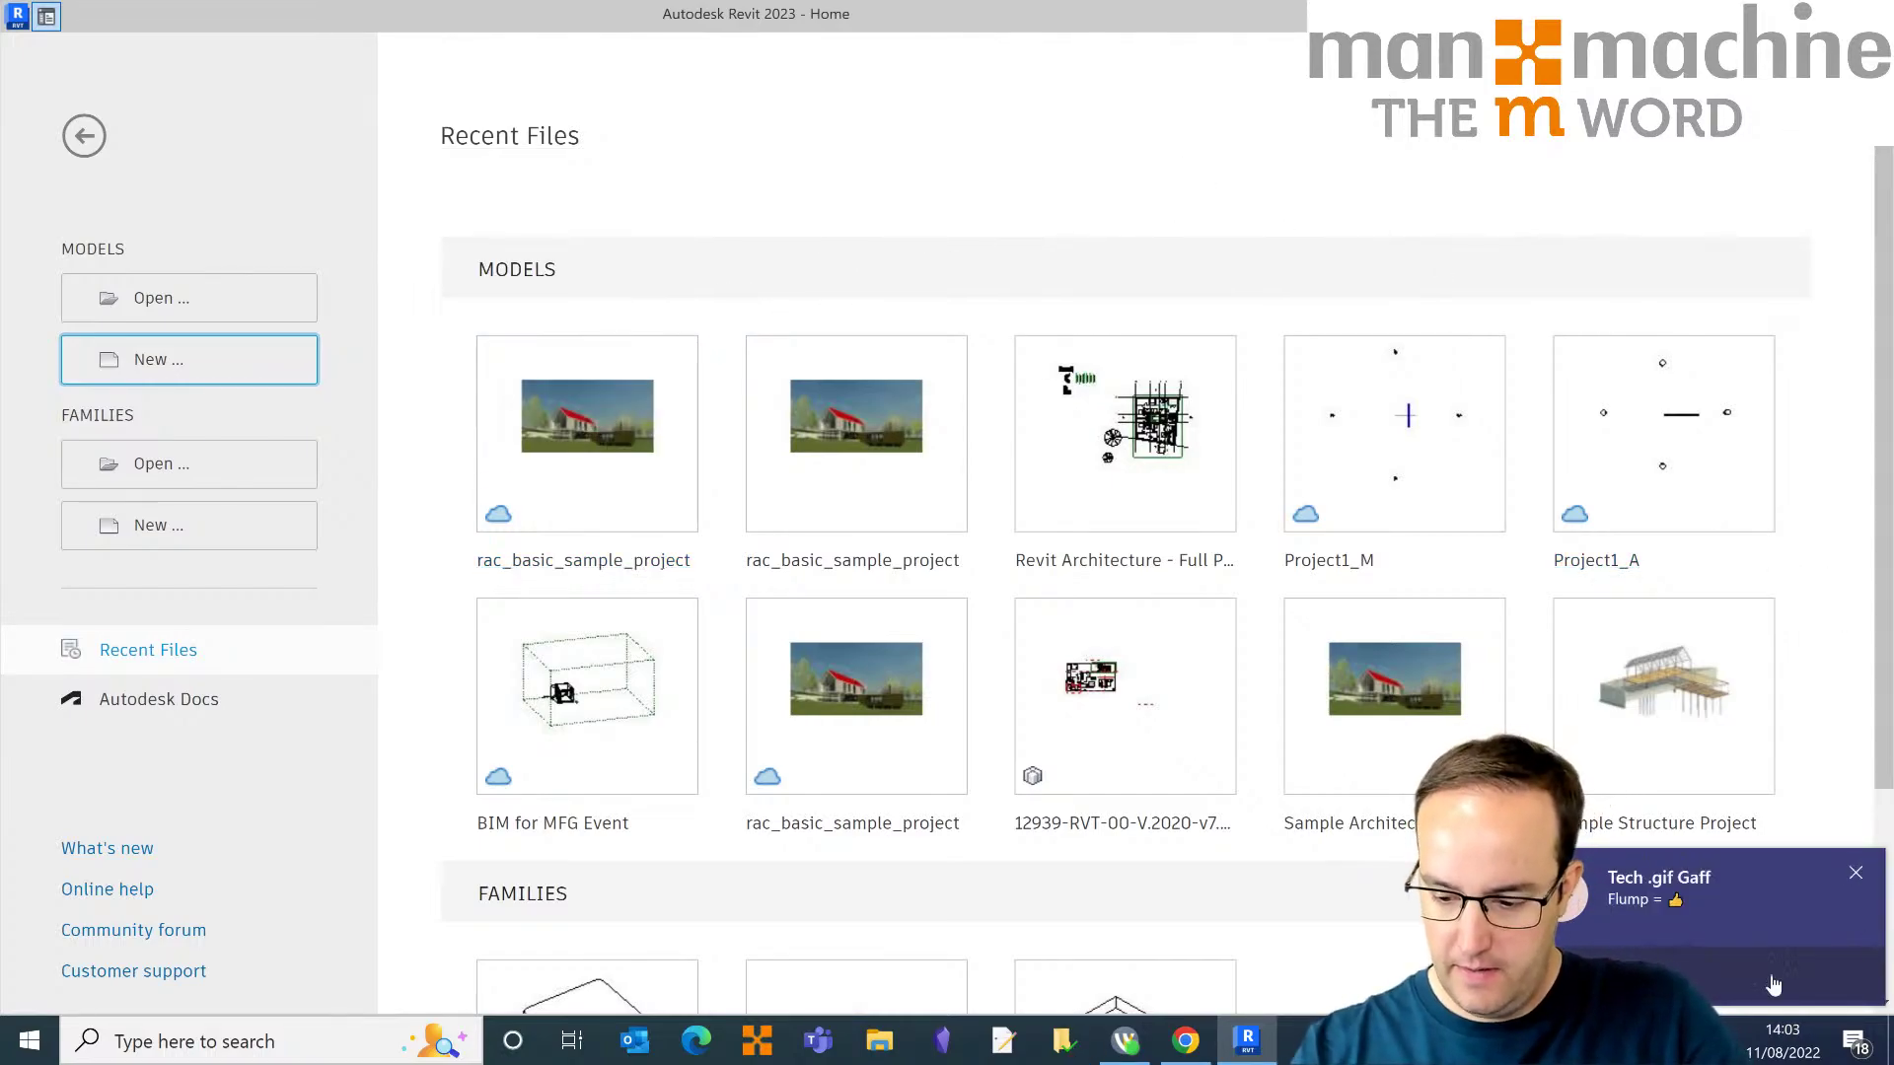
left_click(1855, 876)
left_click(1855, 933)
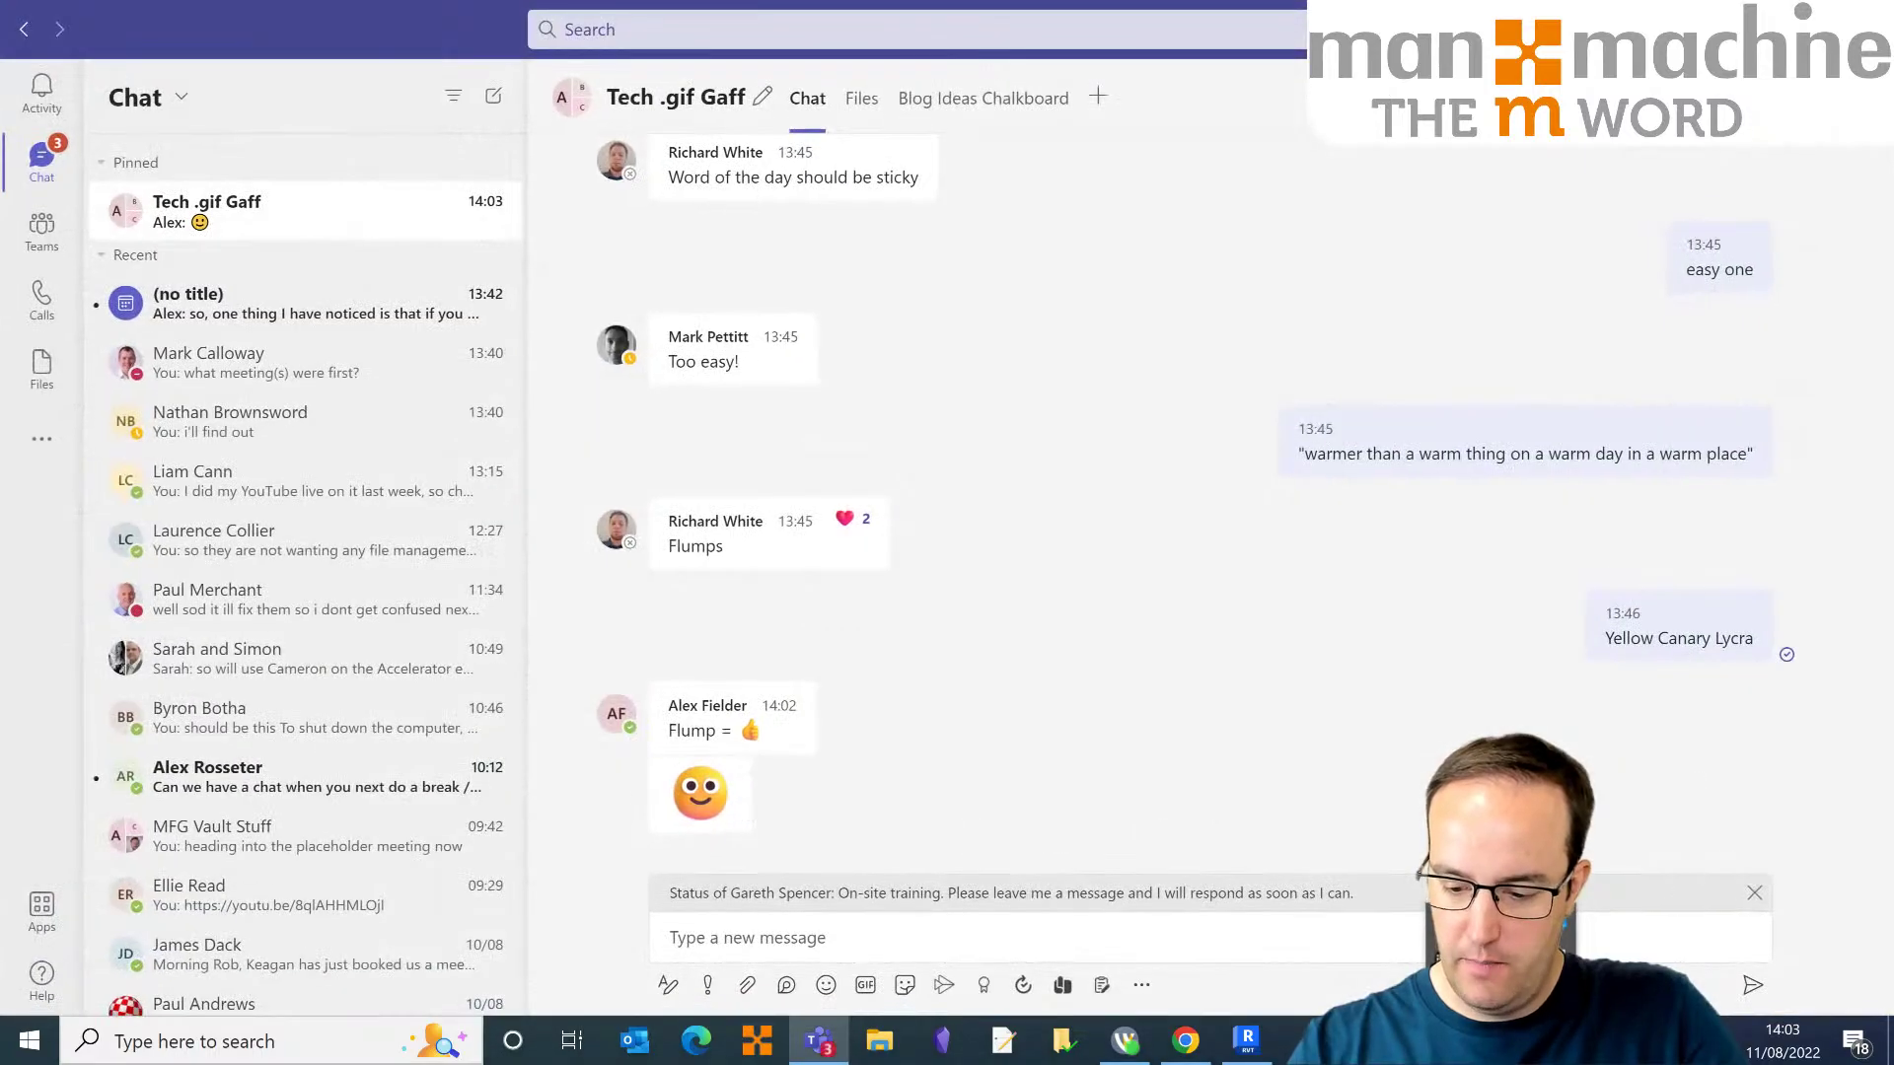
left_click(1870, 15)
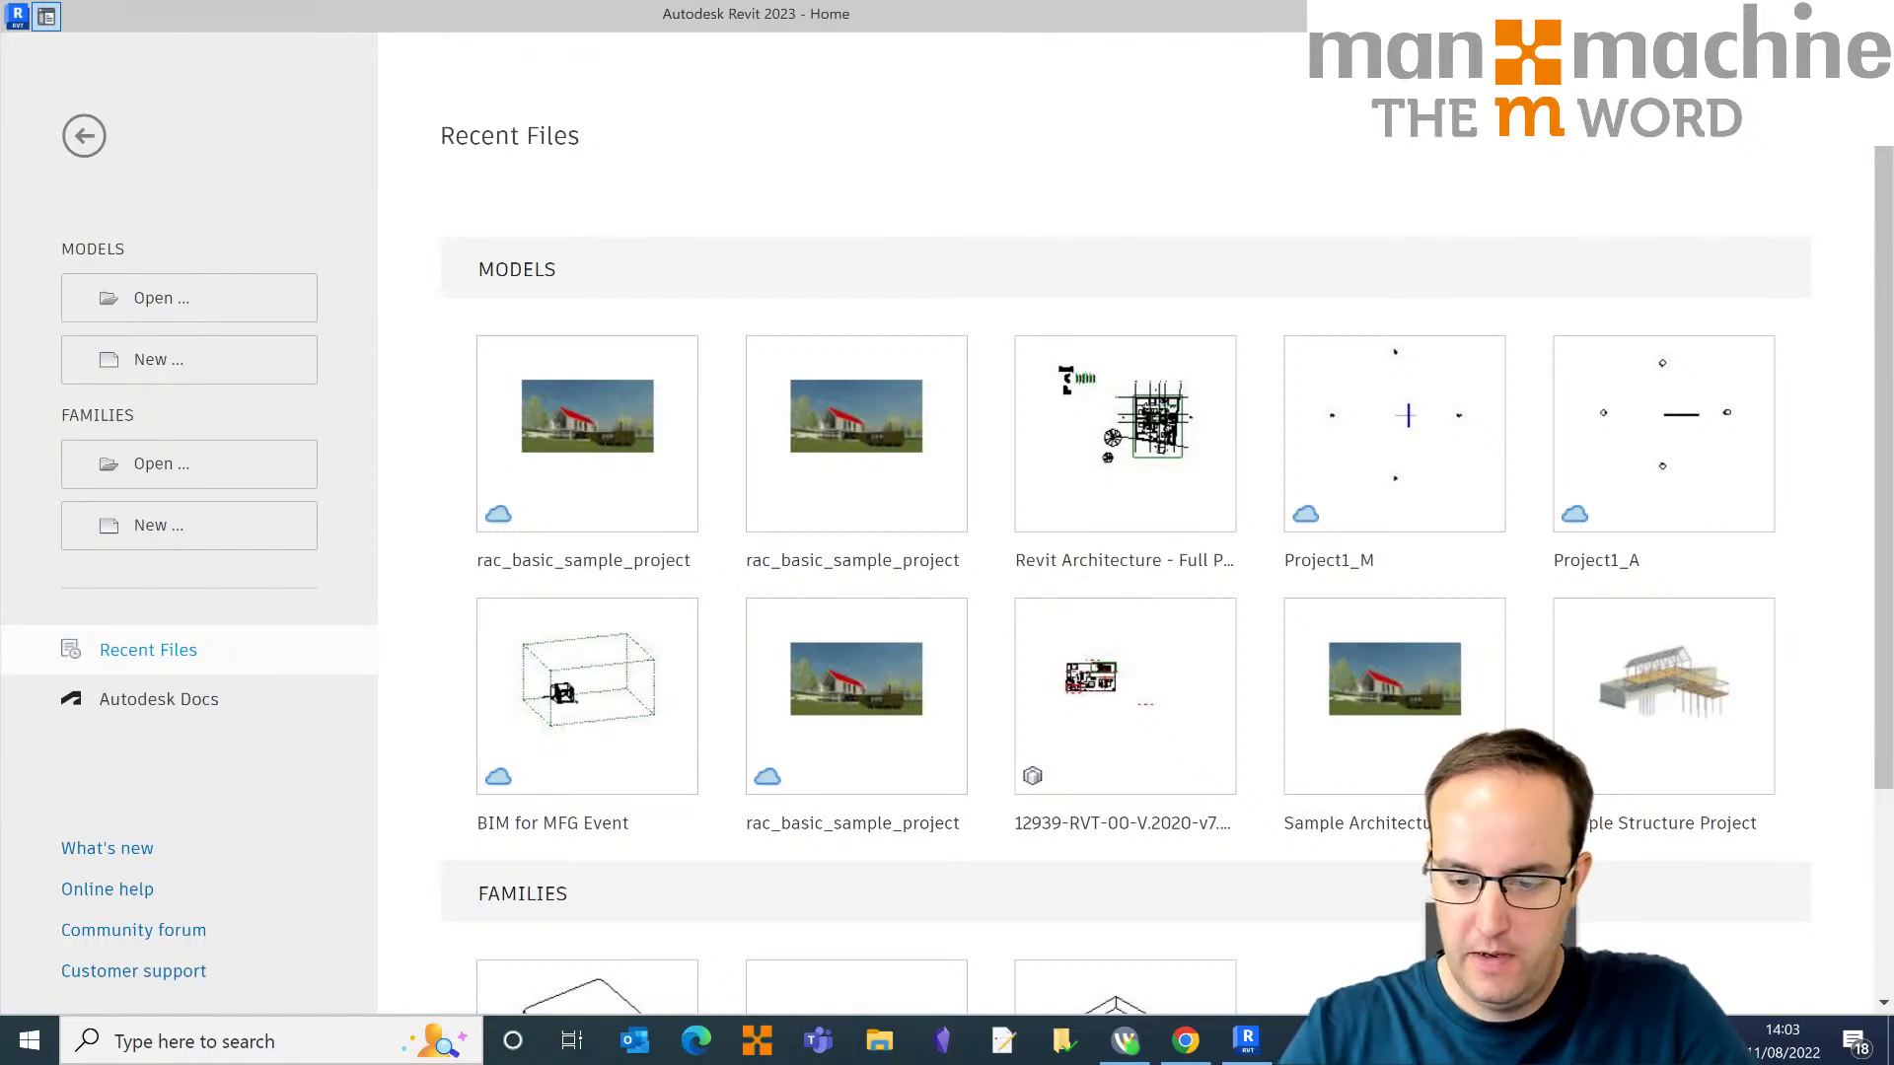
left_click(1499, 1040)
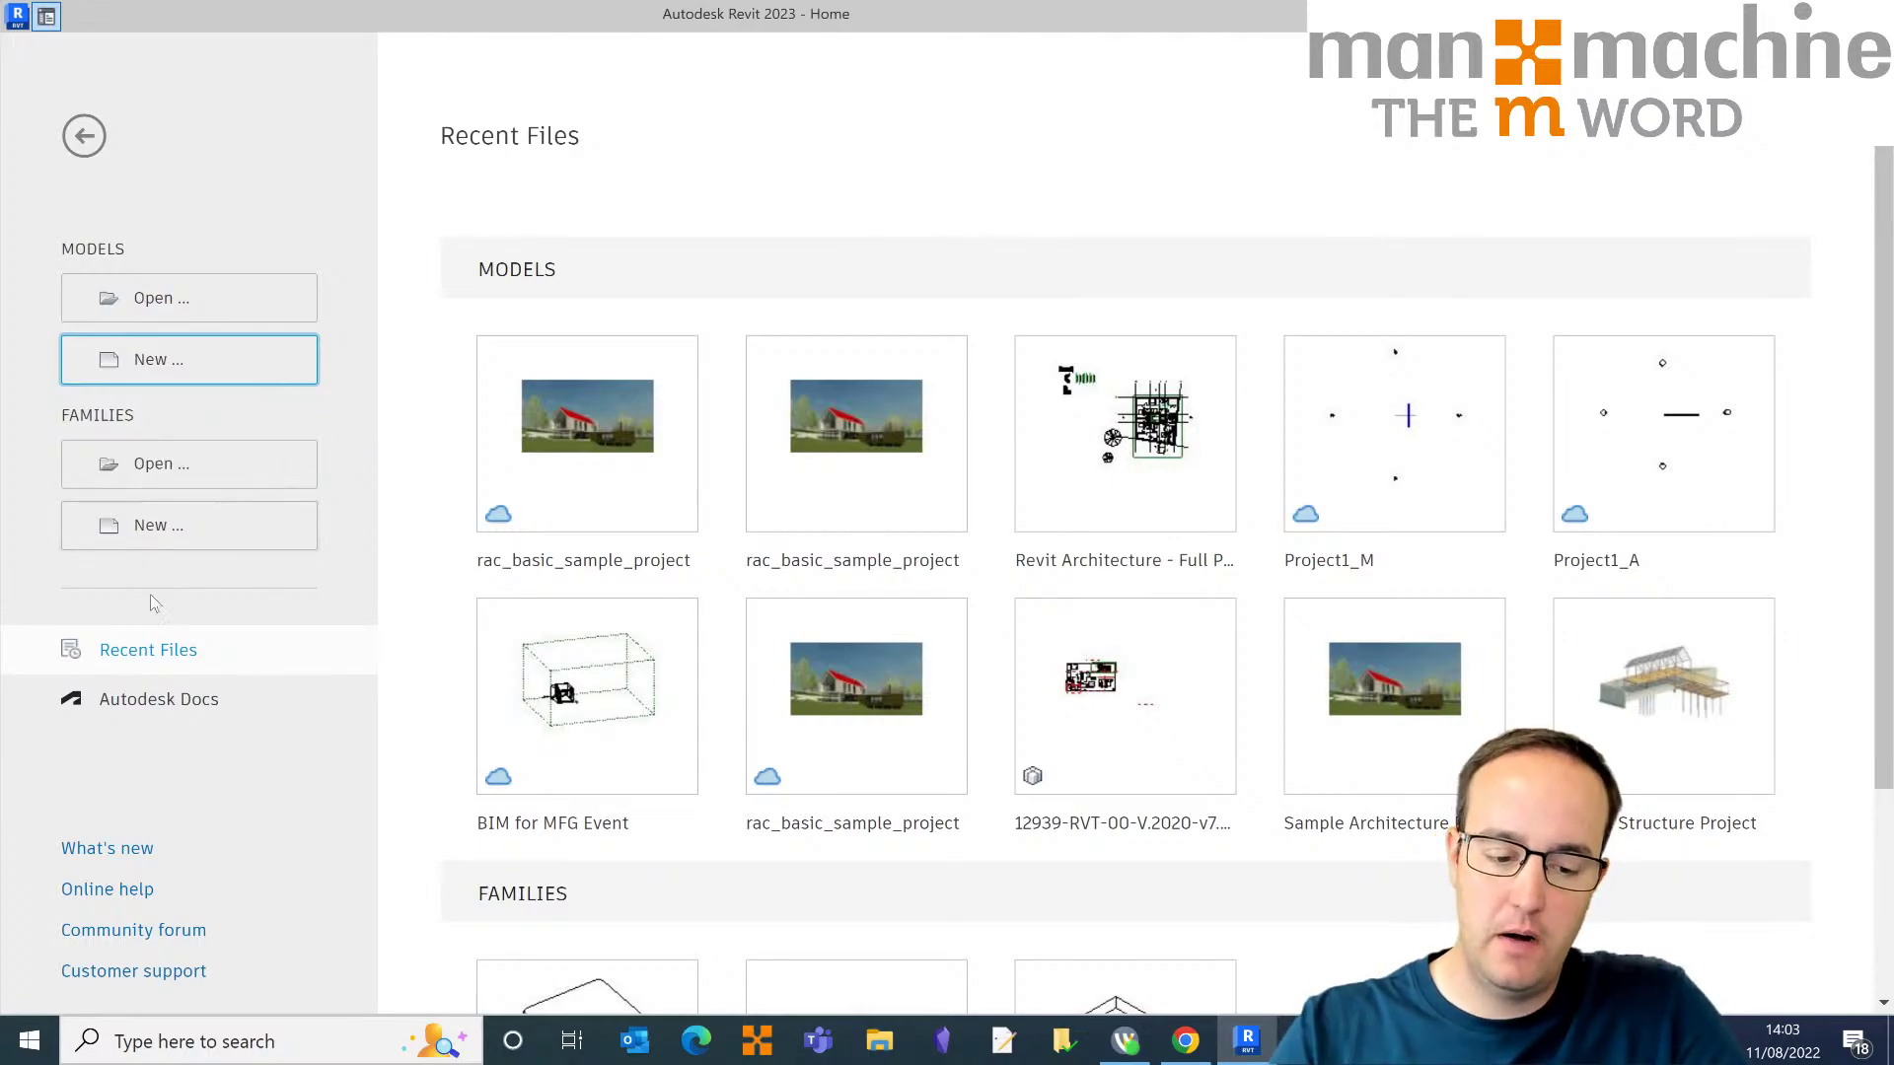
Step: Create a new family from the Metric Generic Model.rft template
left_click(143, 523)
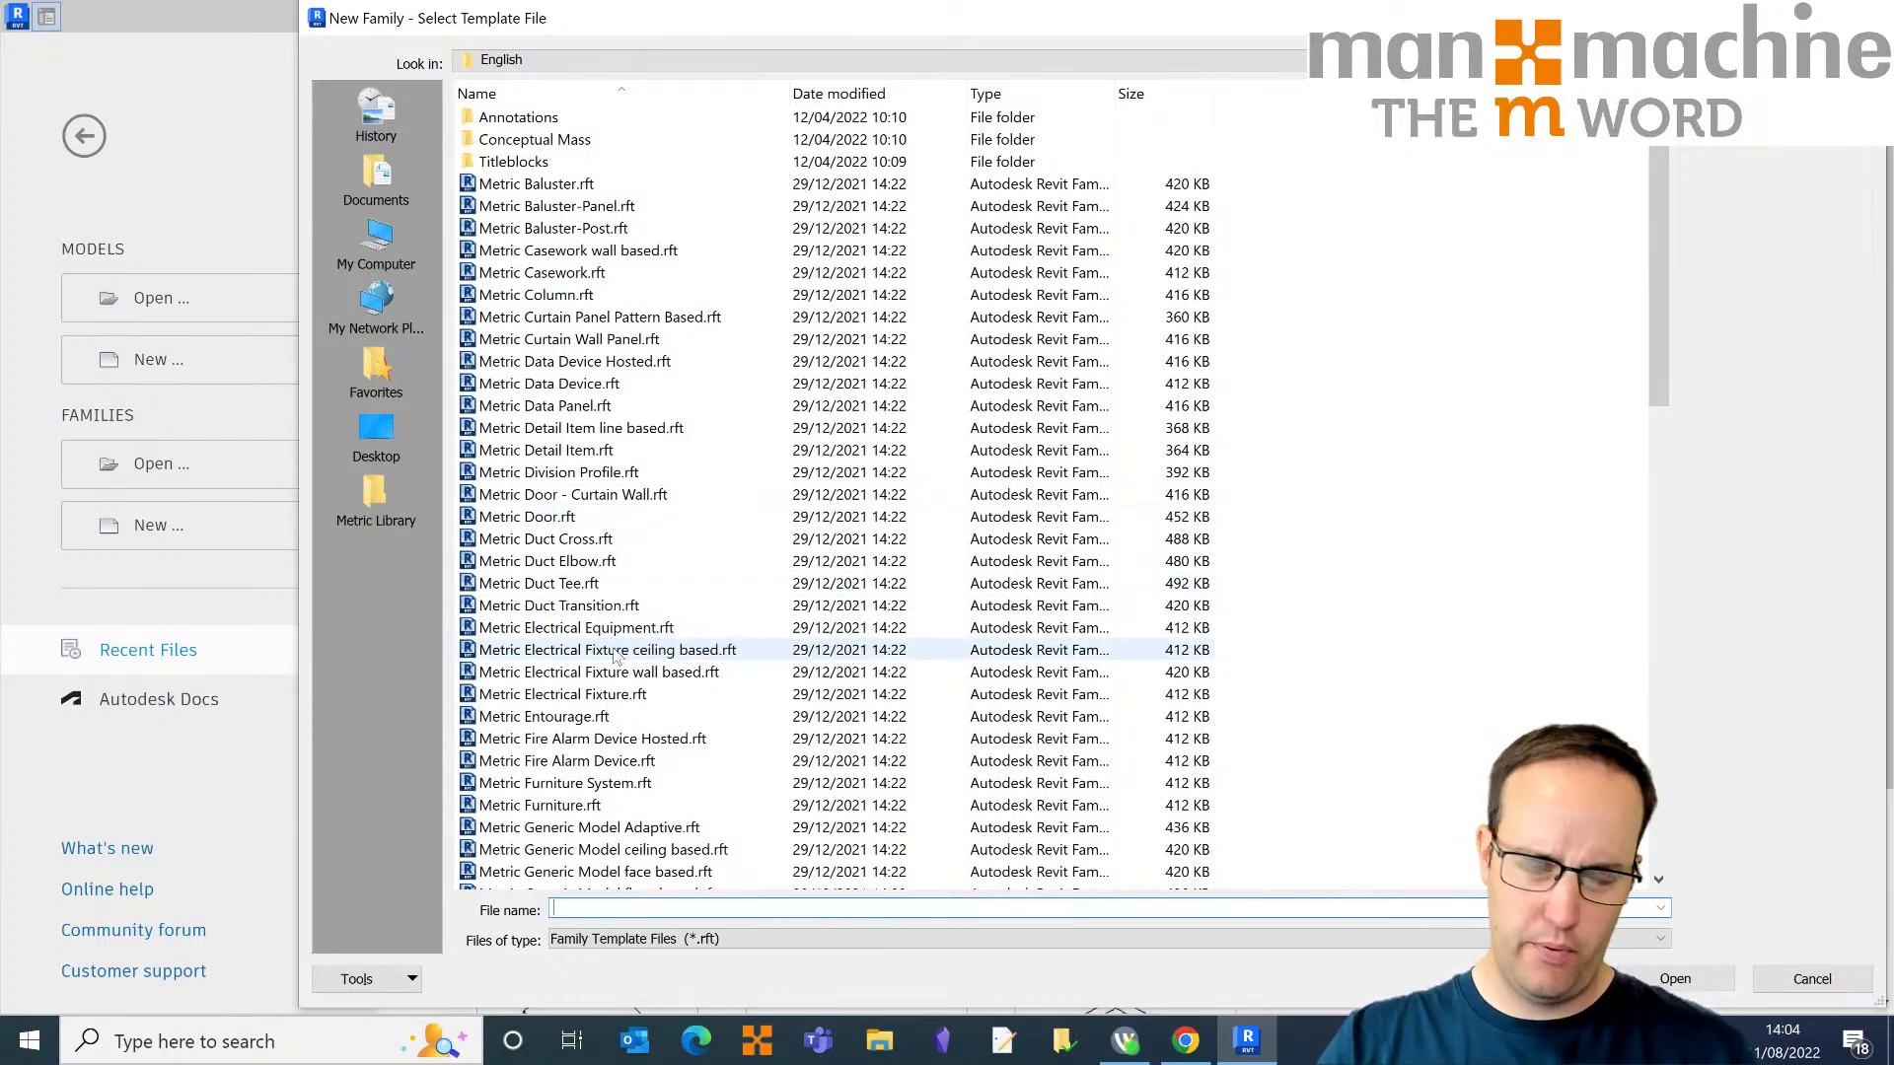
scroll(614, 653, "down", 5)
scroll(614, 653, "down", 12)
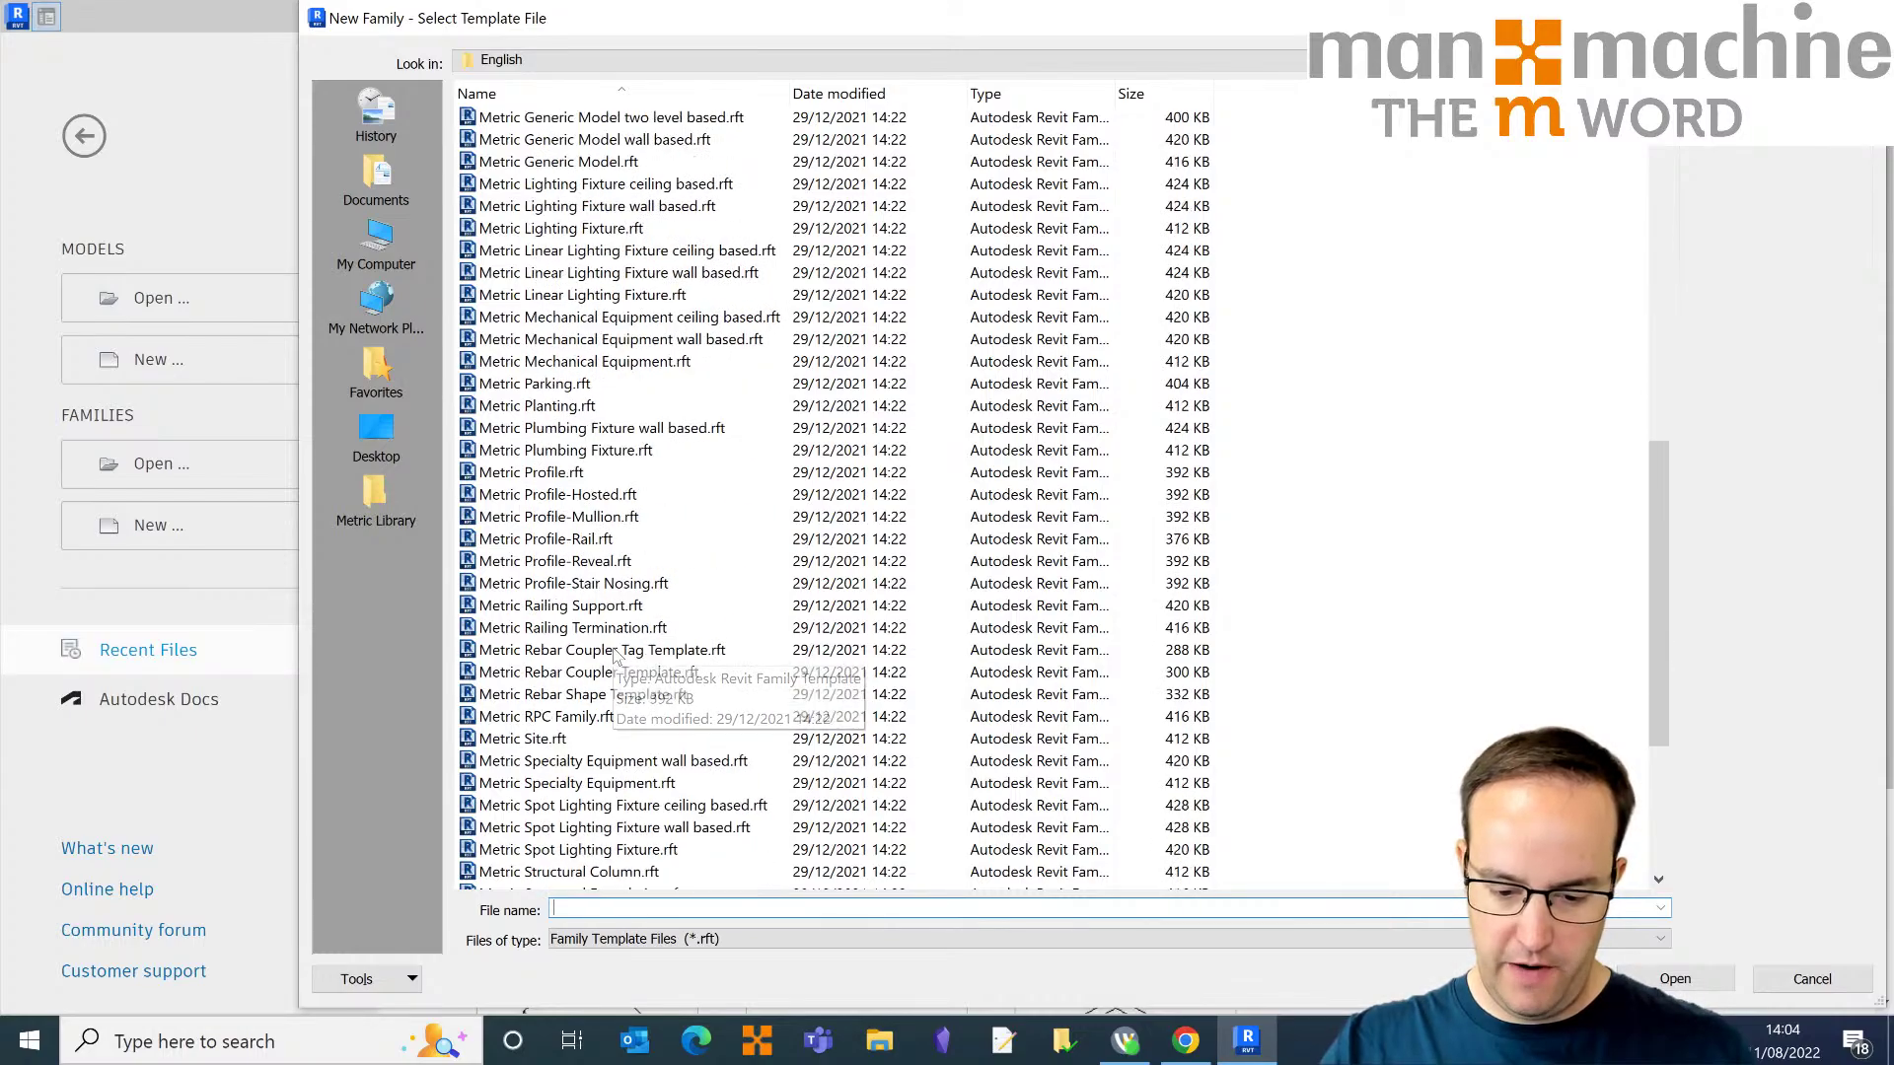
scroll(611, 631, "up", 11)
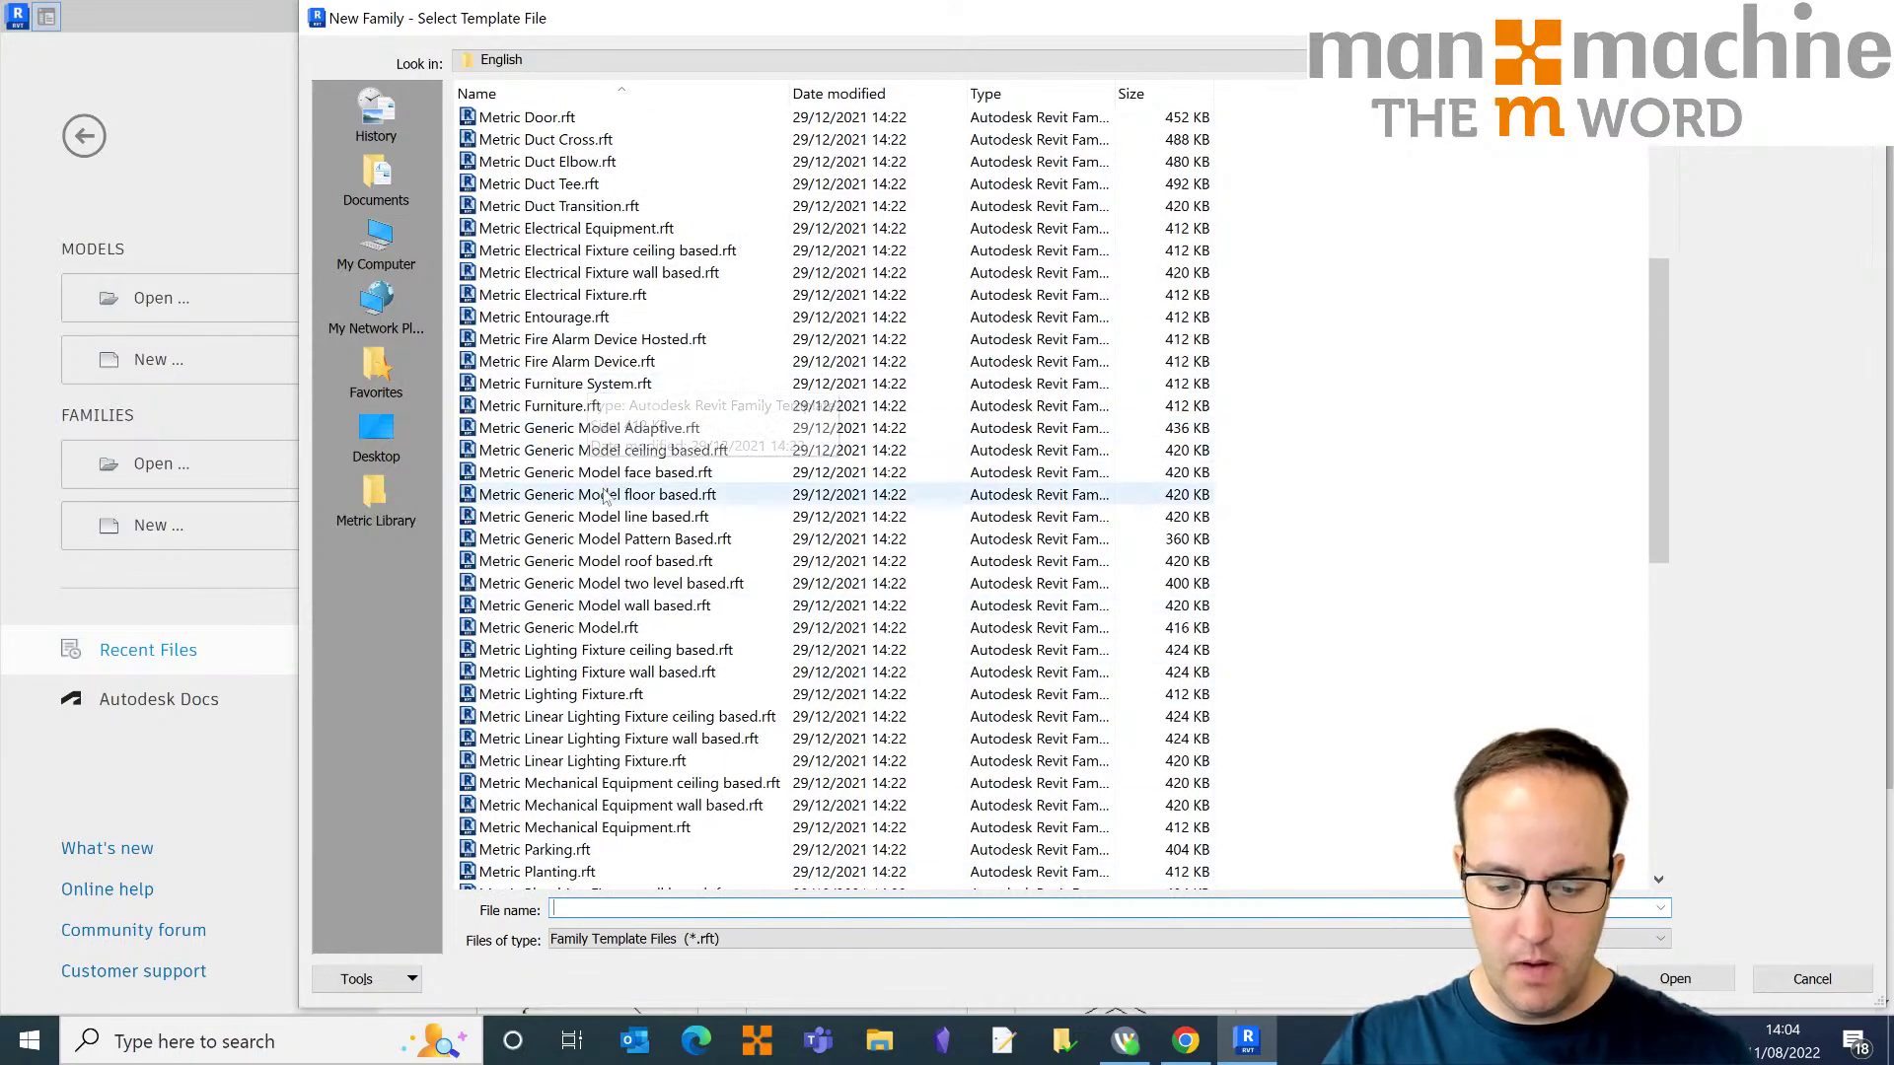
left_click(625, 631)
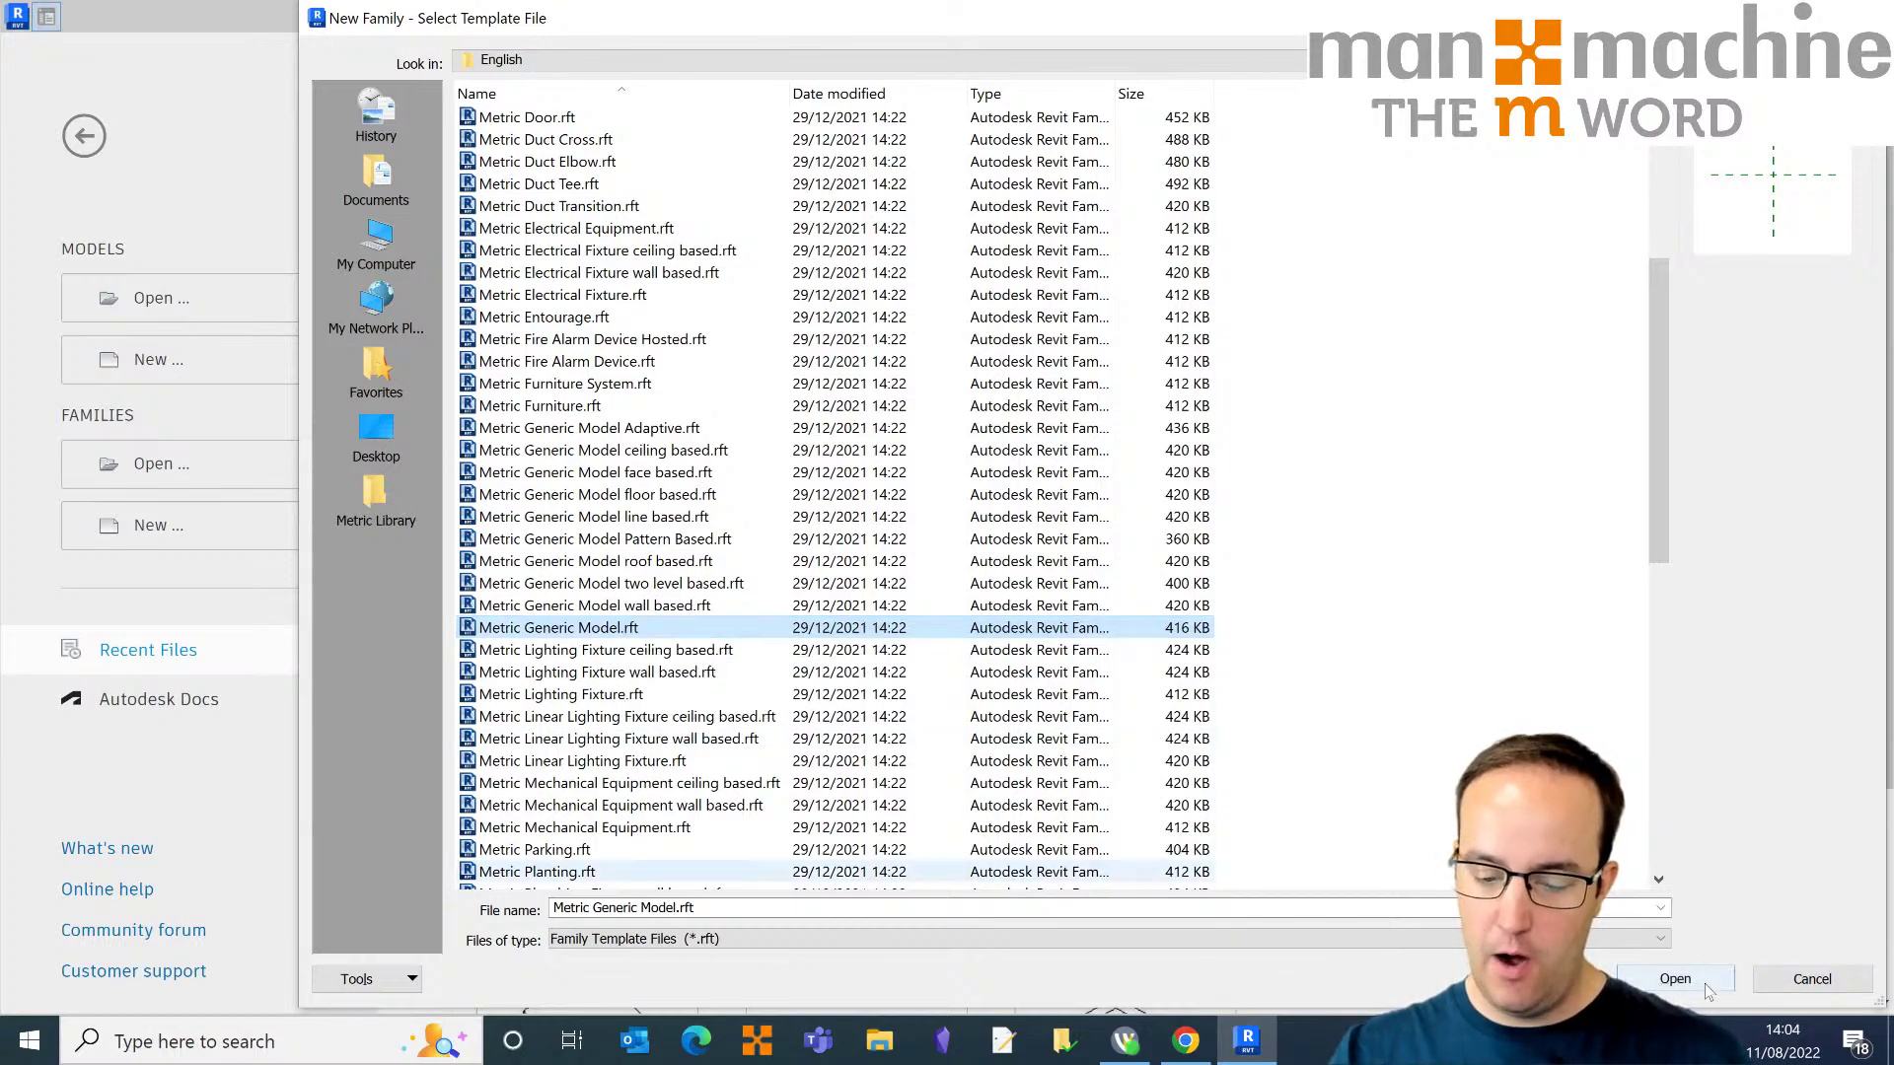
left_click(1675, 979)
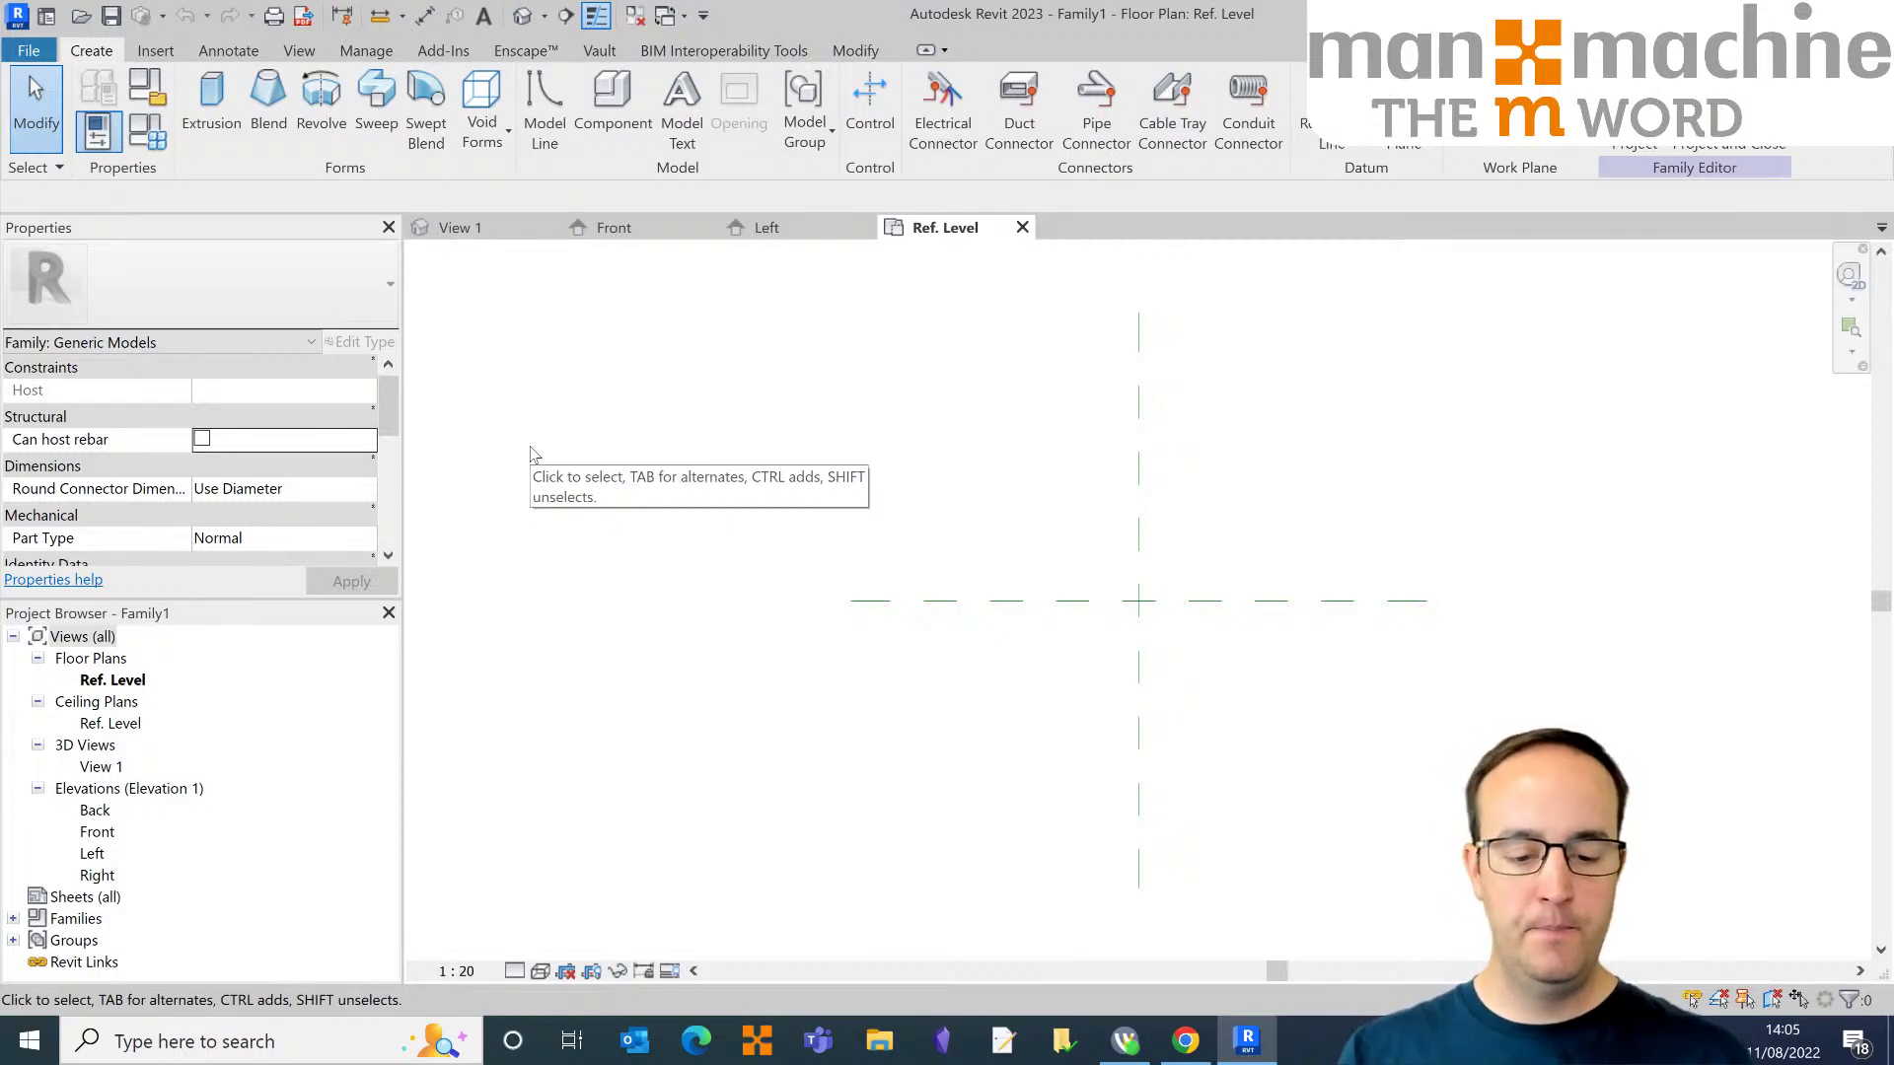
Step: Inspect the horizontal Center (Front/Back) reference plane in the Ref. Level plan
left_click_drag(723, 360, 671, 676)
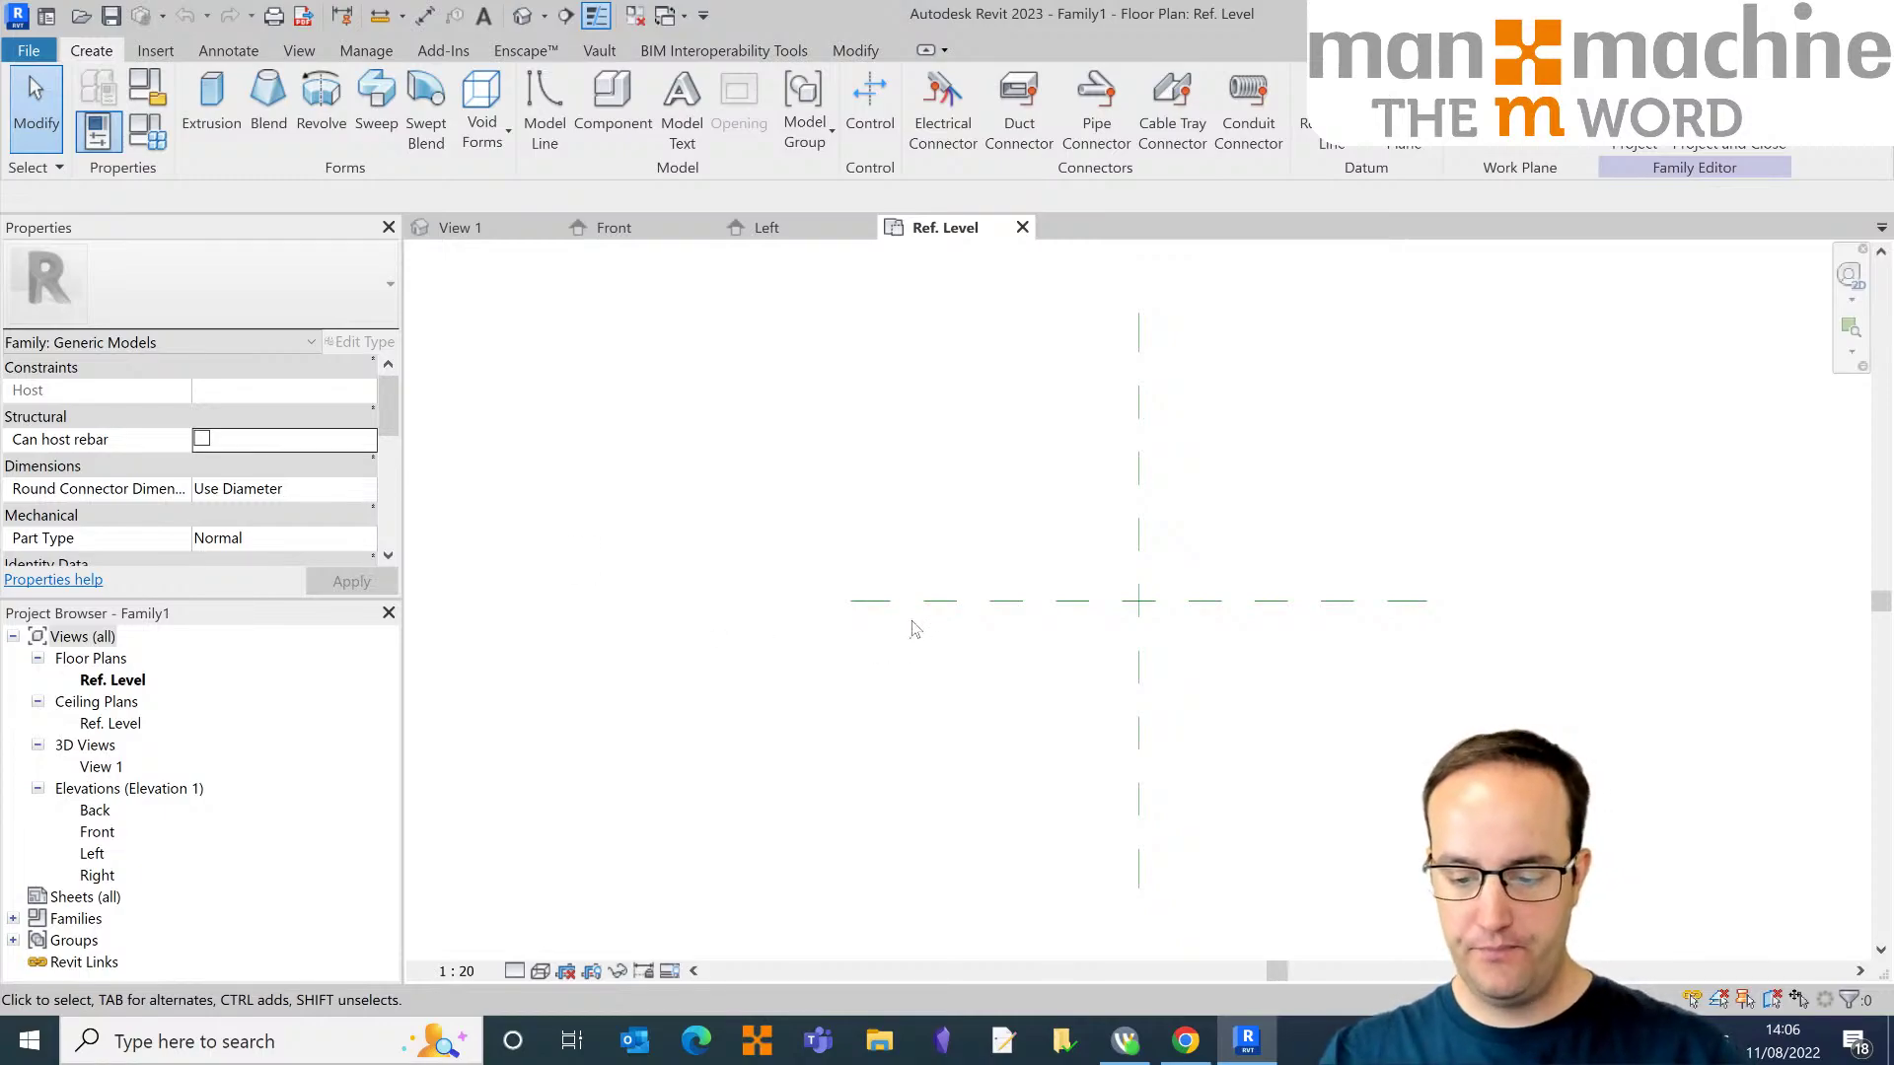
middle_click_drag(913, 627, 815, 655)
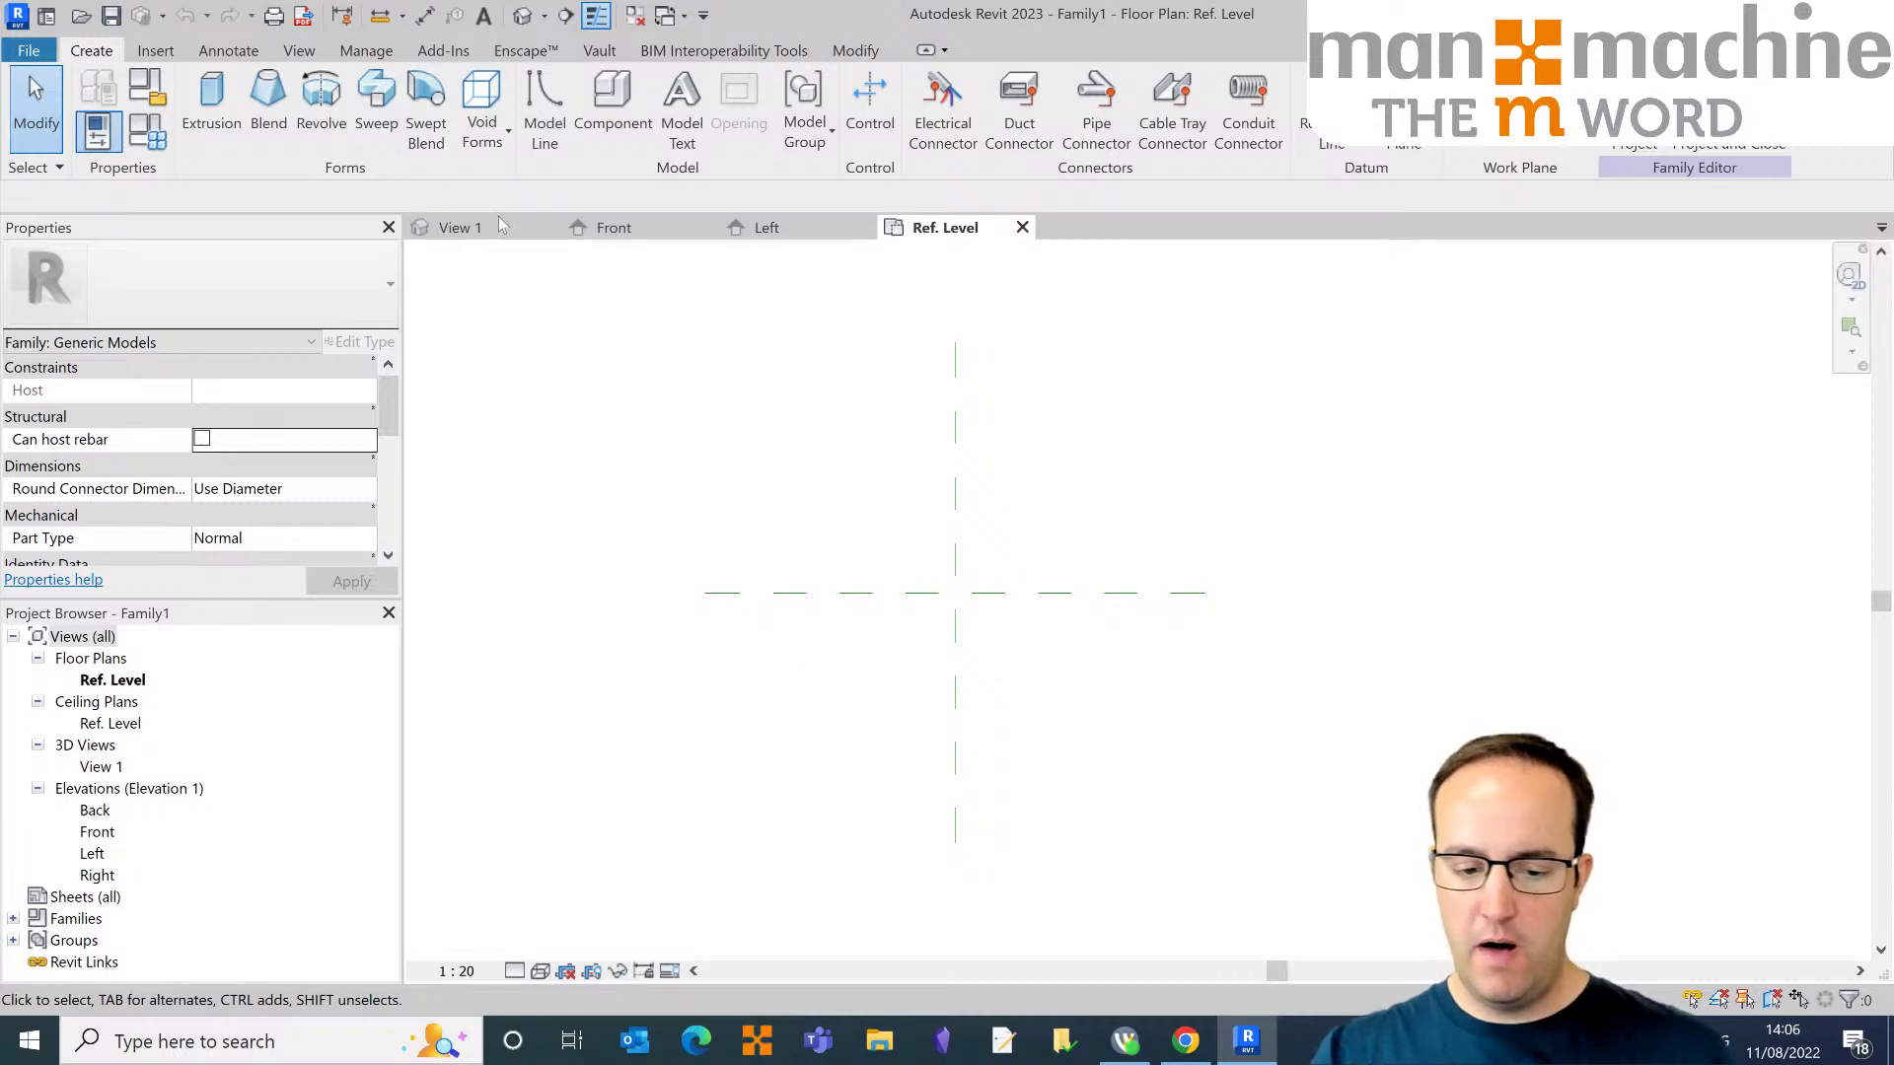
middle_click_drag(508, 357, 596, 331)
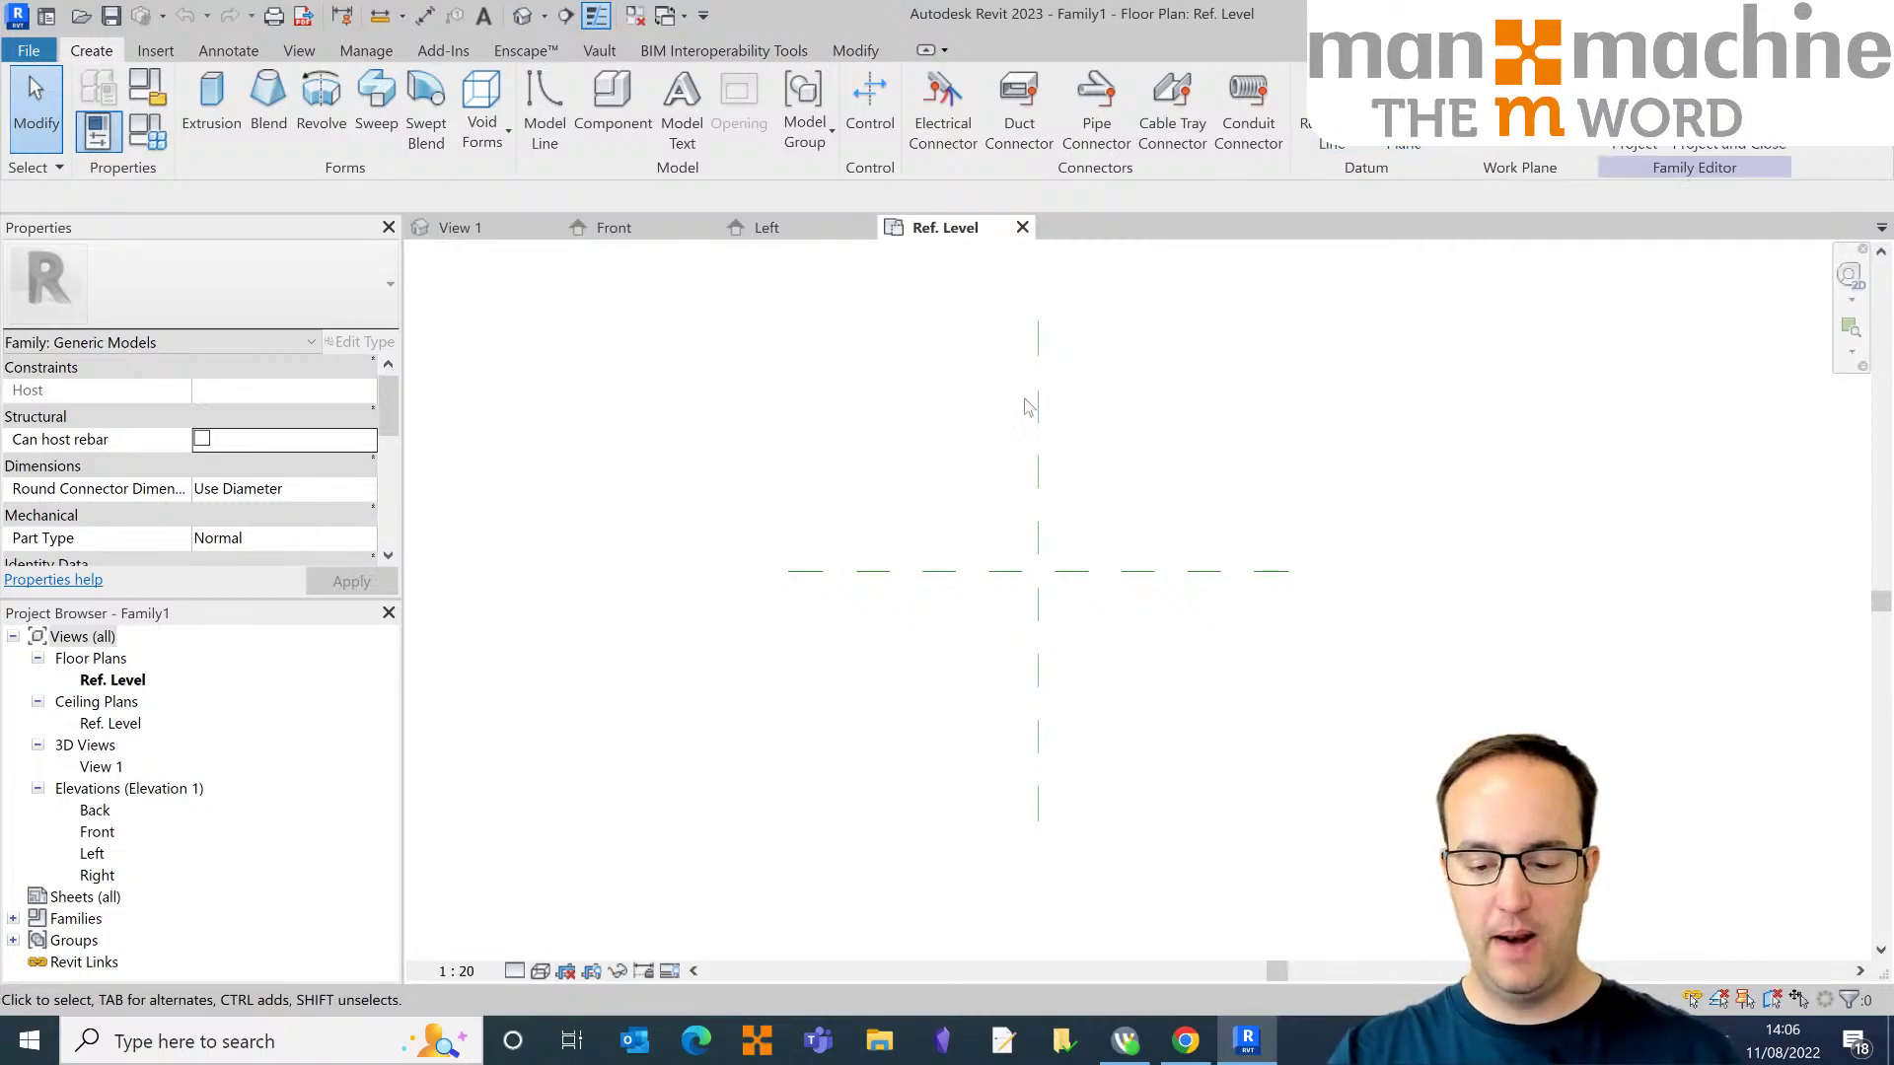
left_click(1133, 572)
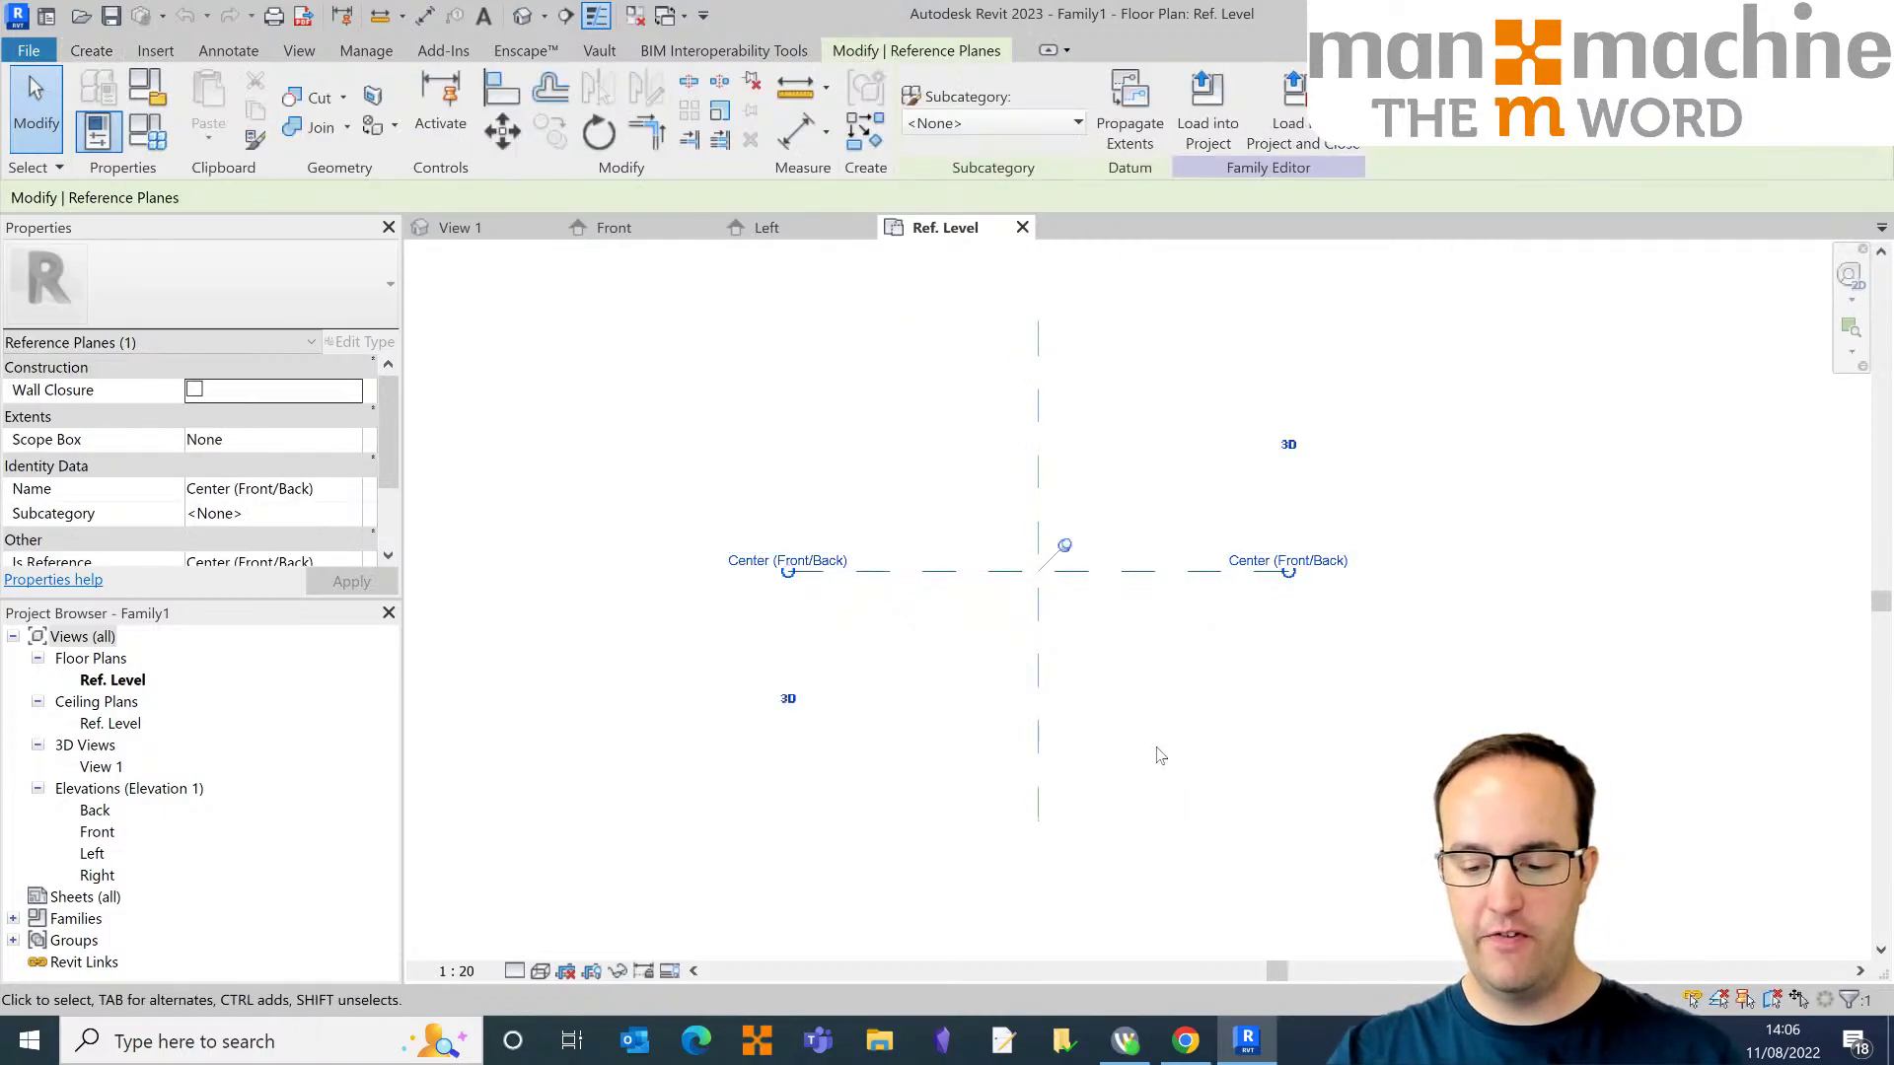
left_click(1183, 646)
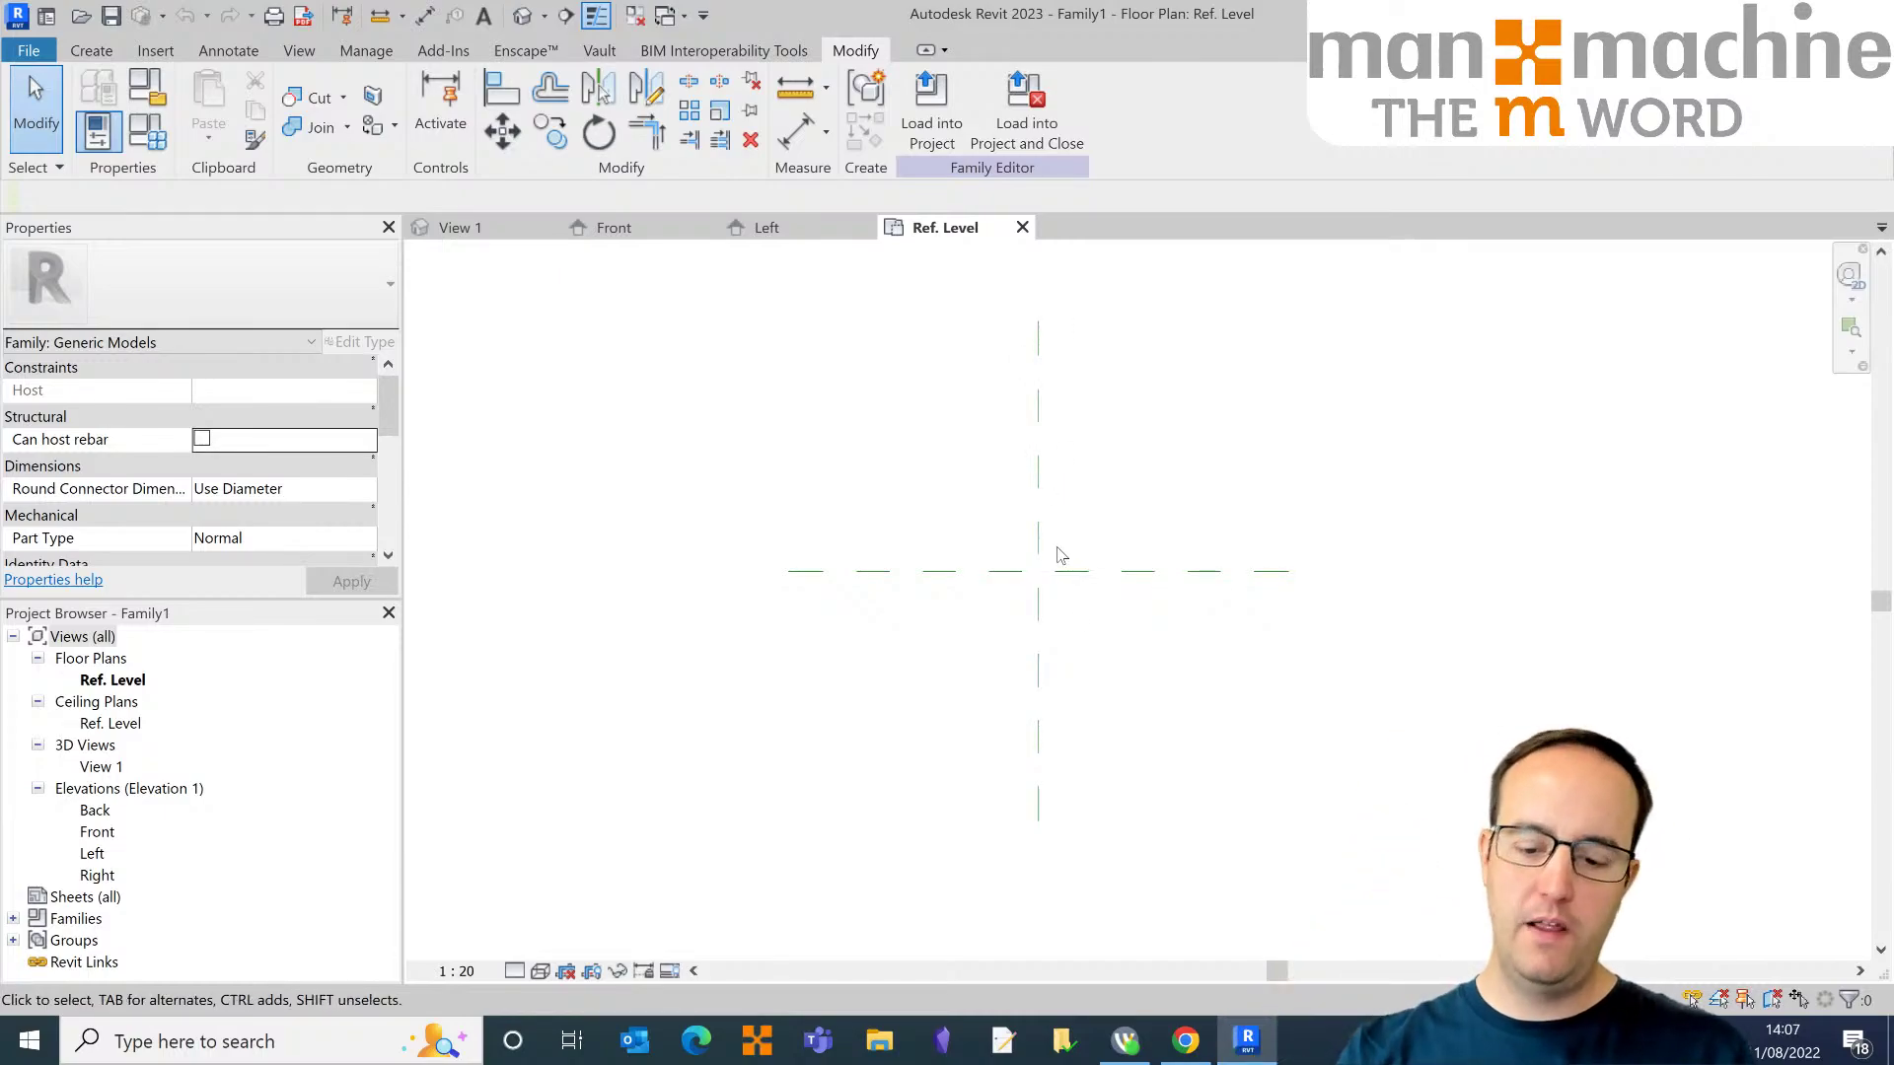
middle_click_drag(1178, 660, 1109, 661)
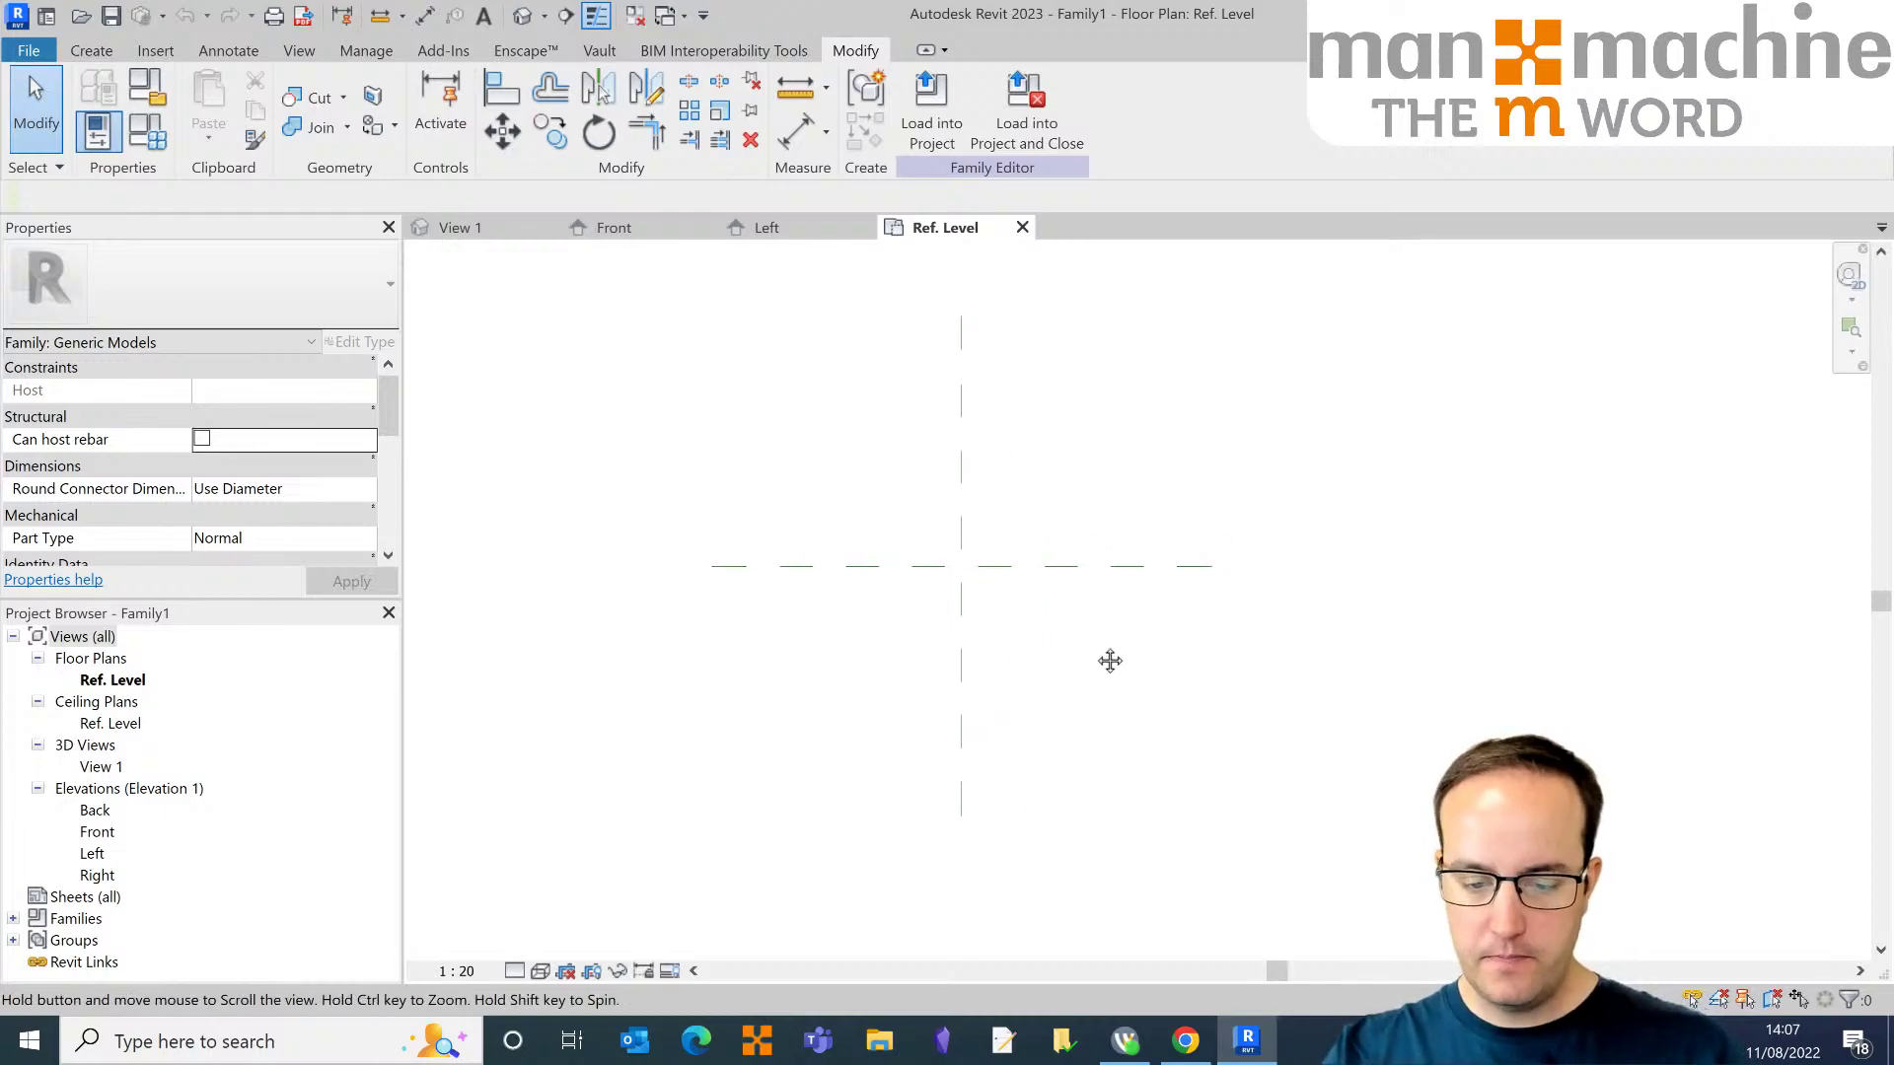
Step: Draw two horizontal reference planes, one about 1600 mm below and one about 1900 mm above the Center (Front/Back) plane
left_click(89, 51)
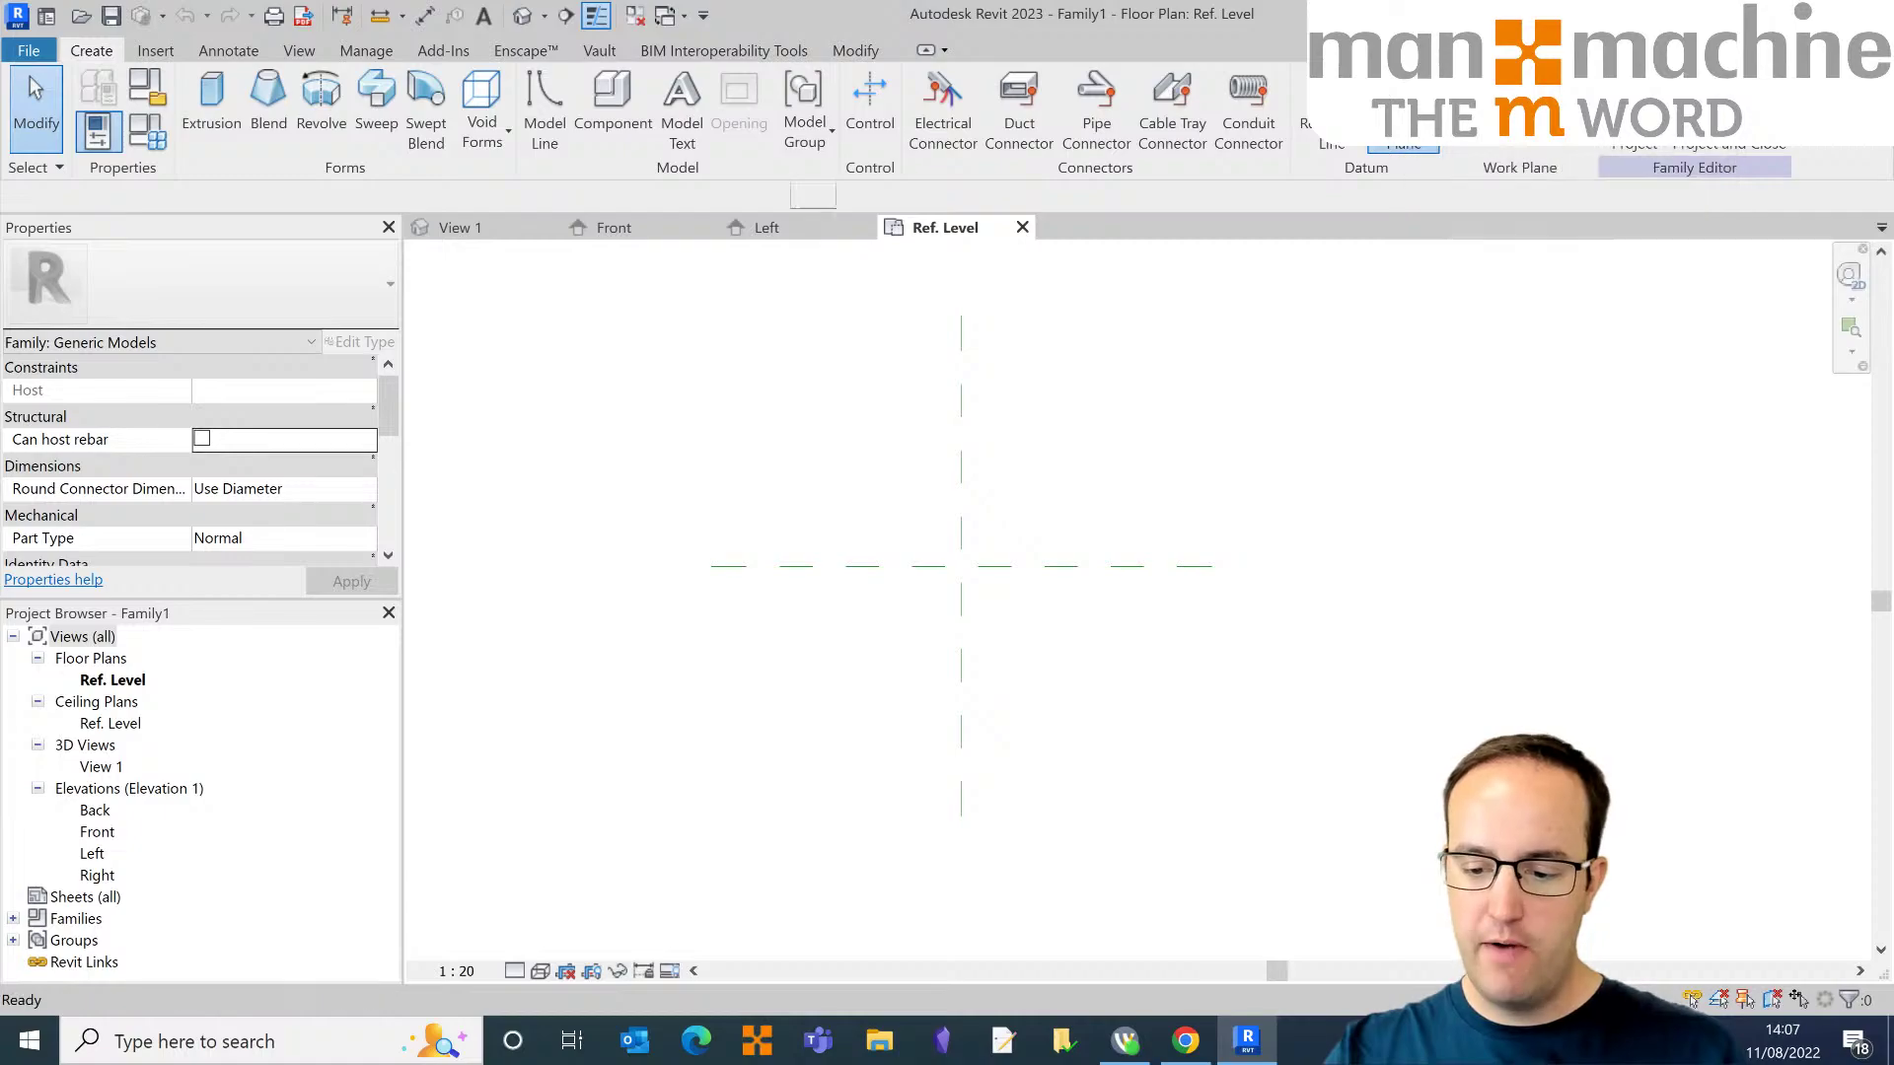
left_click(1404, 119)
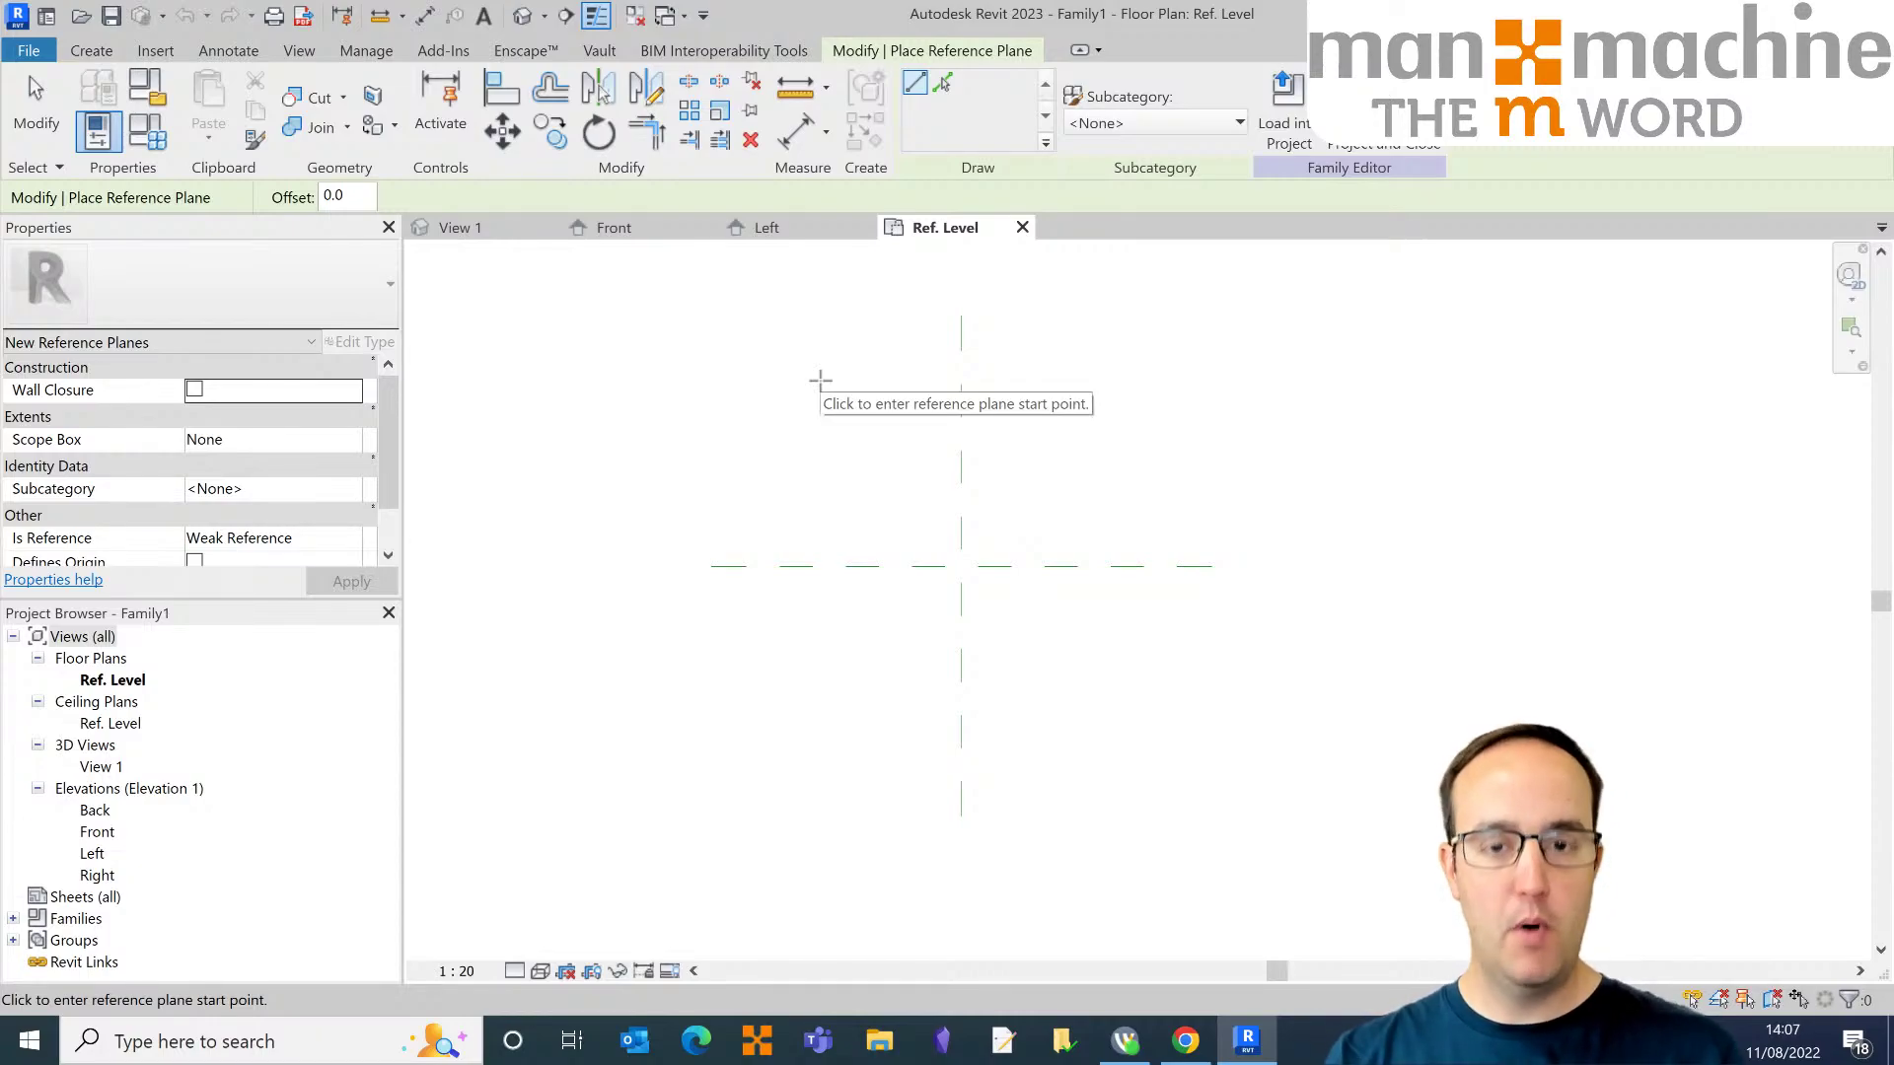
middle_click_drag(907, 711, 919, 666)
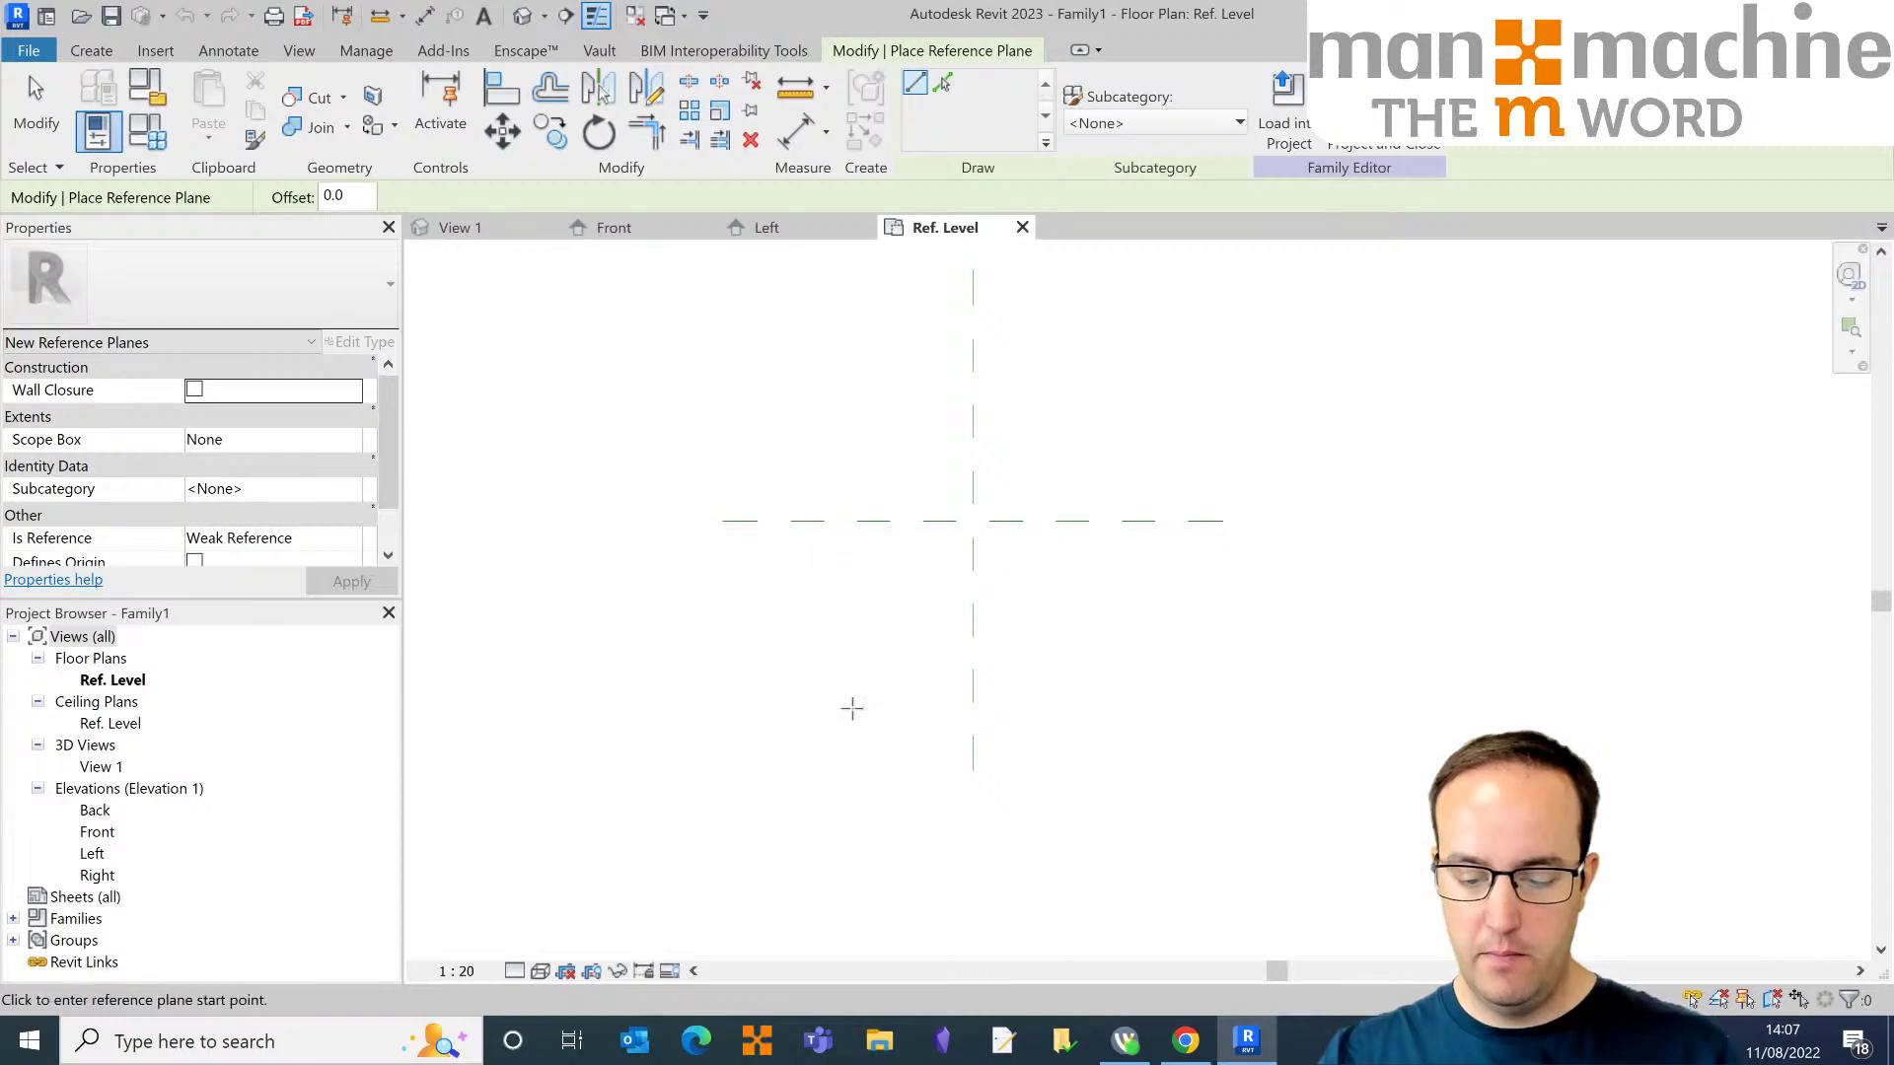
left_click(723, 721)
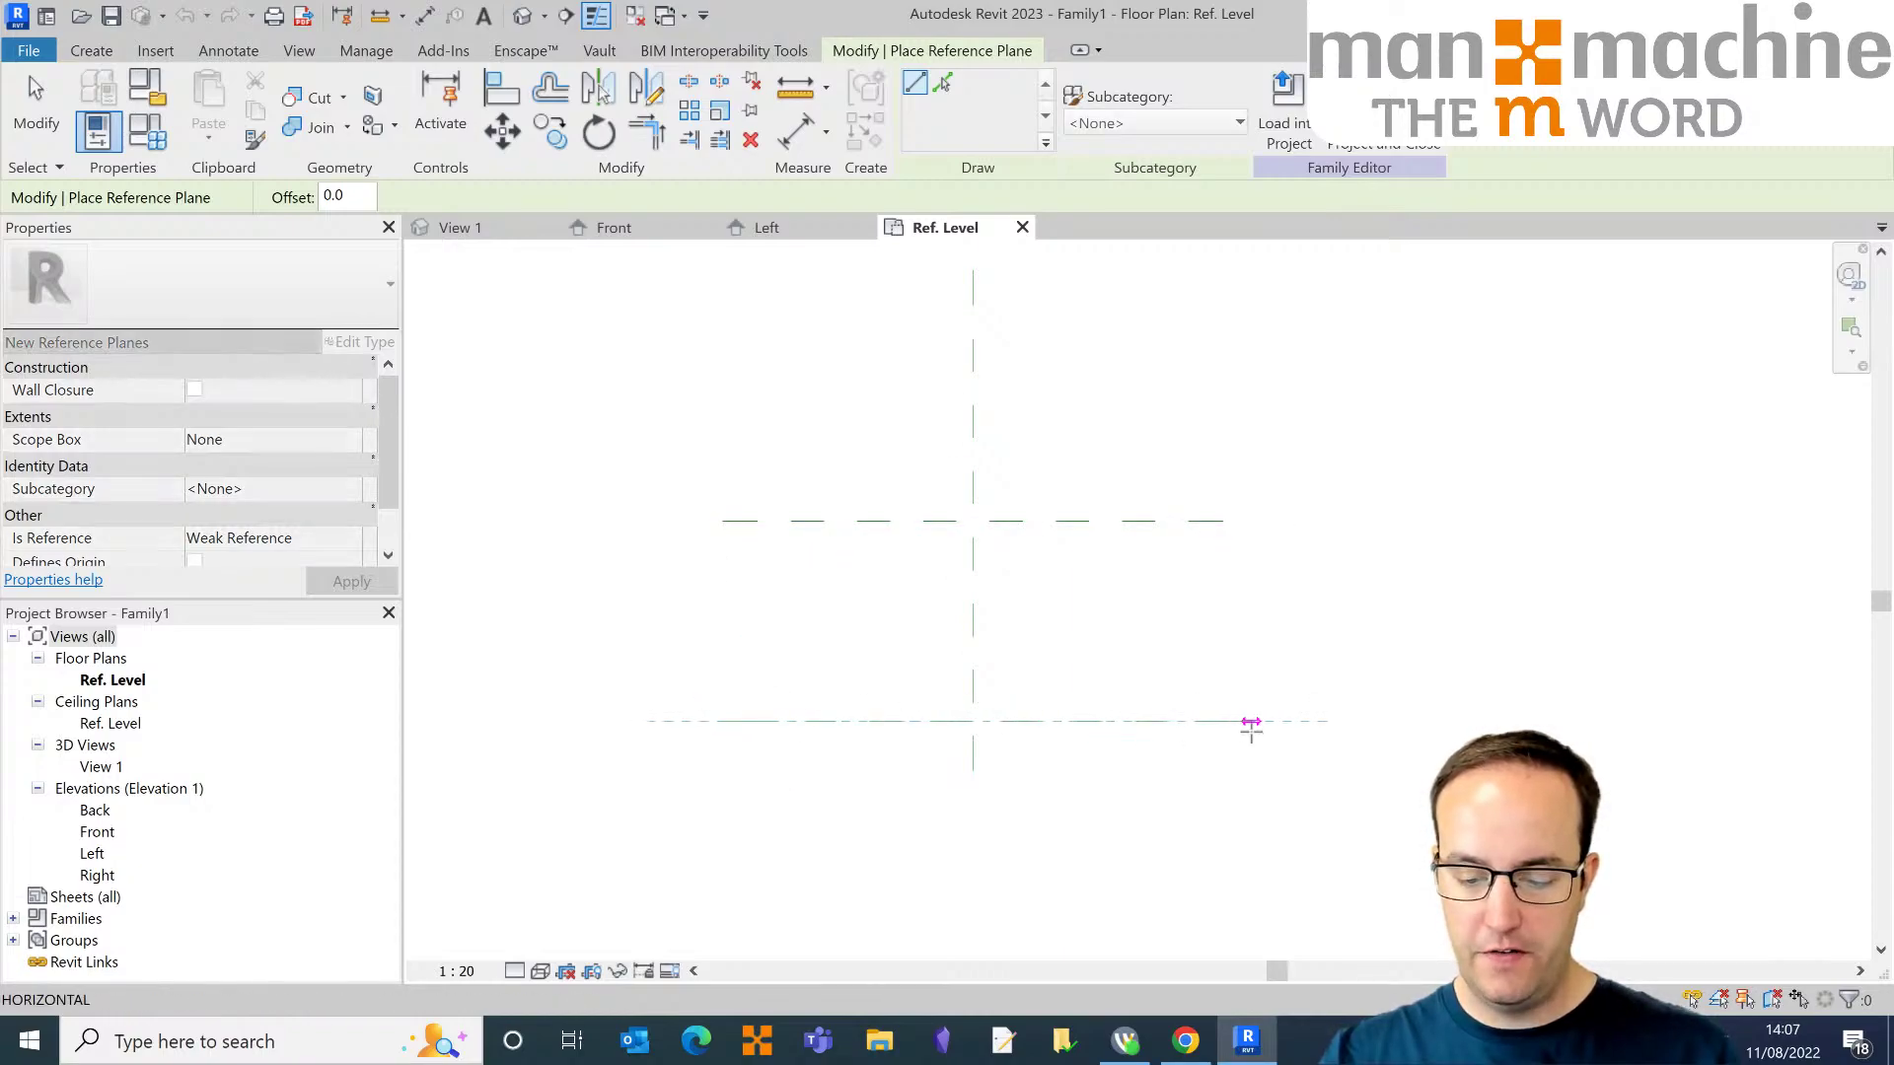
left_click(1223, 721)
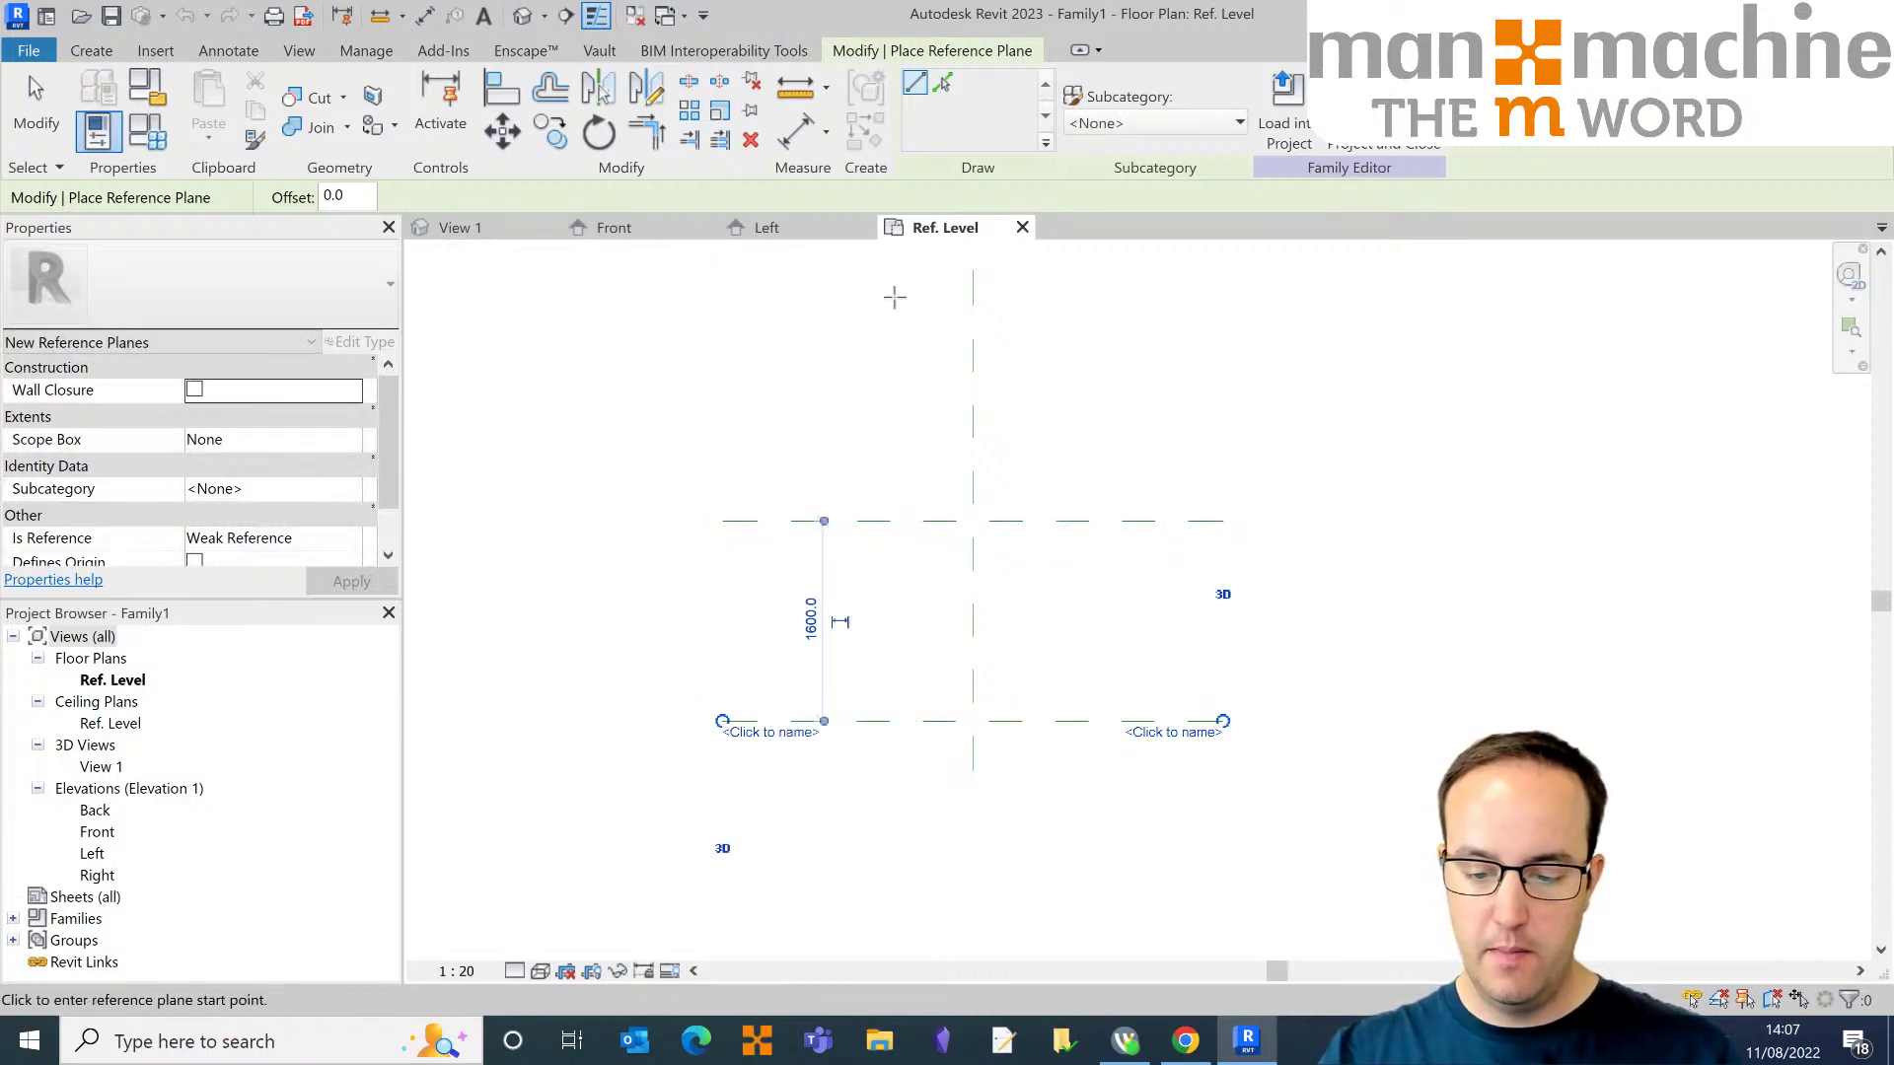
left_click(744, 284)
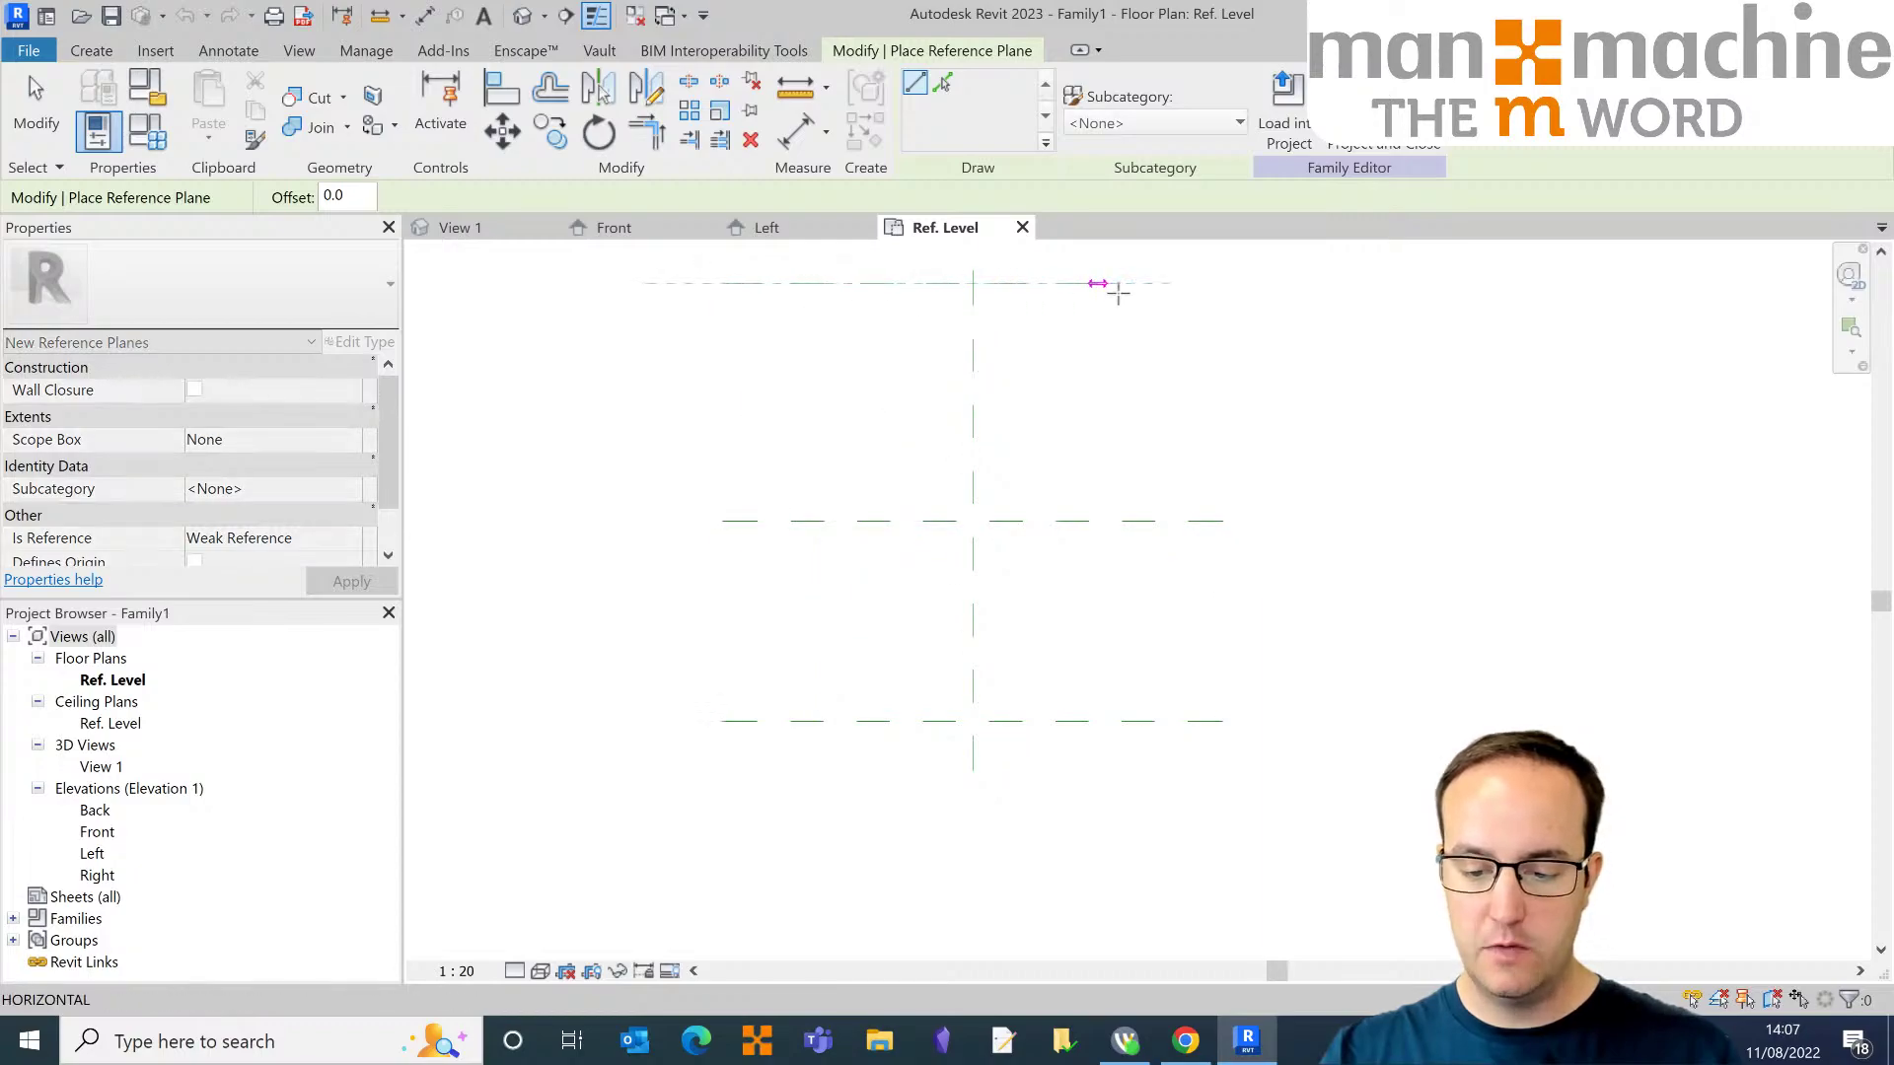
left_click(1223, 284)
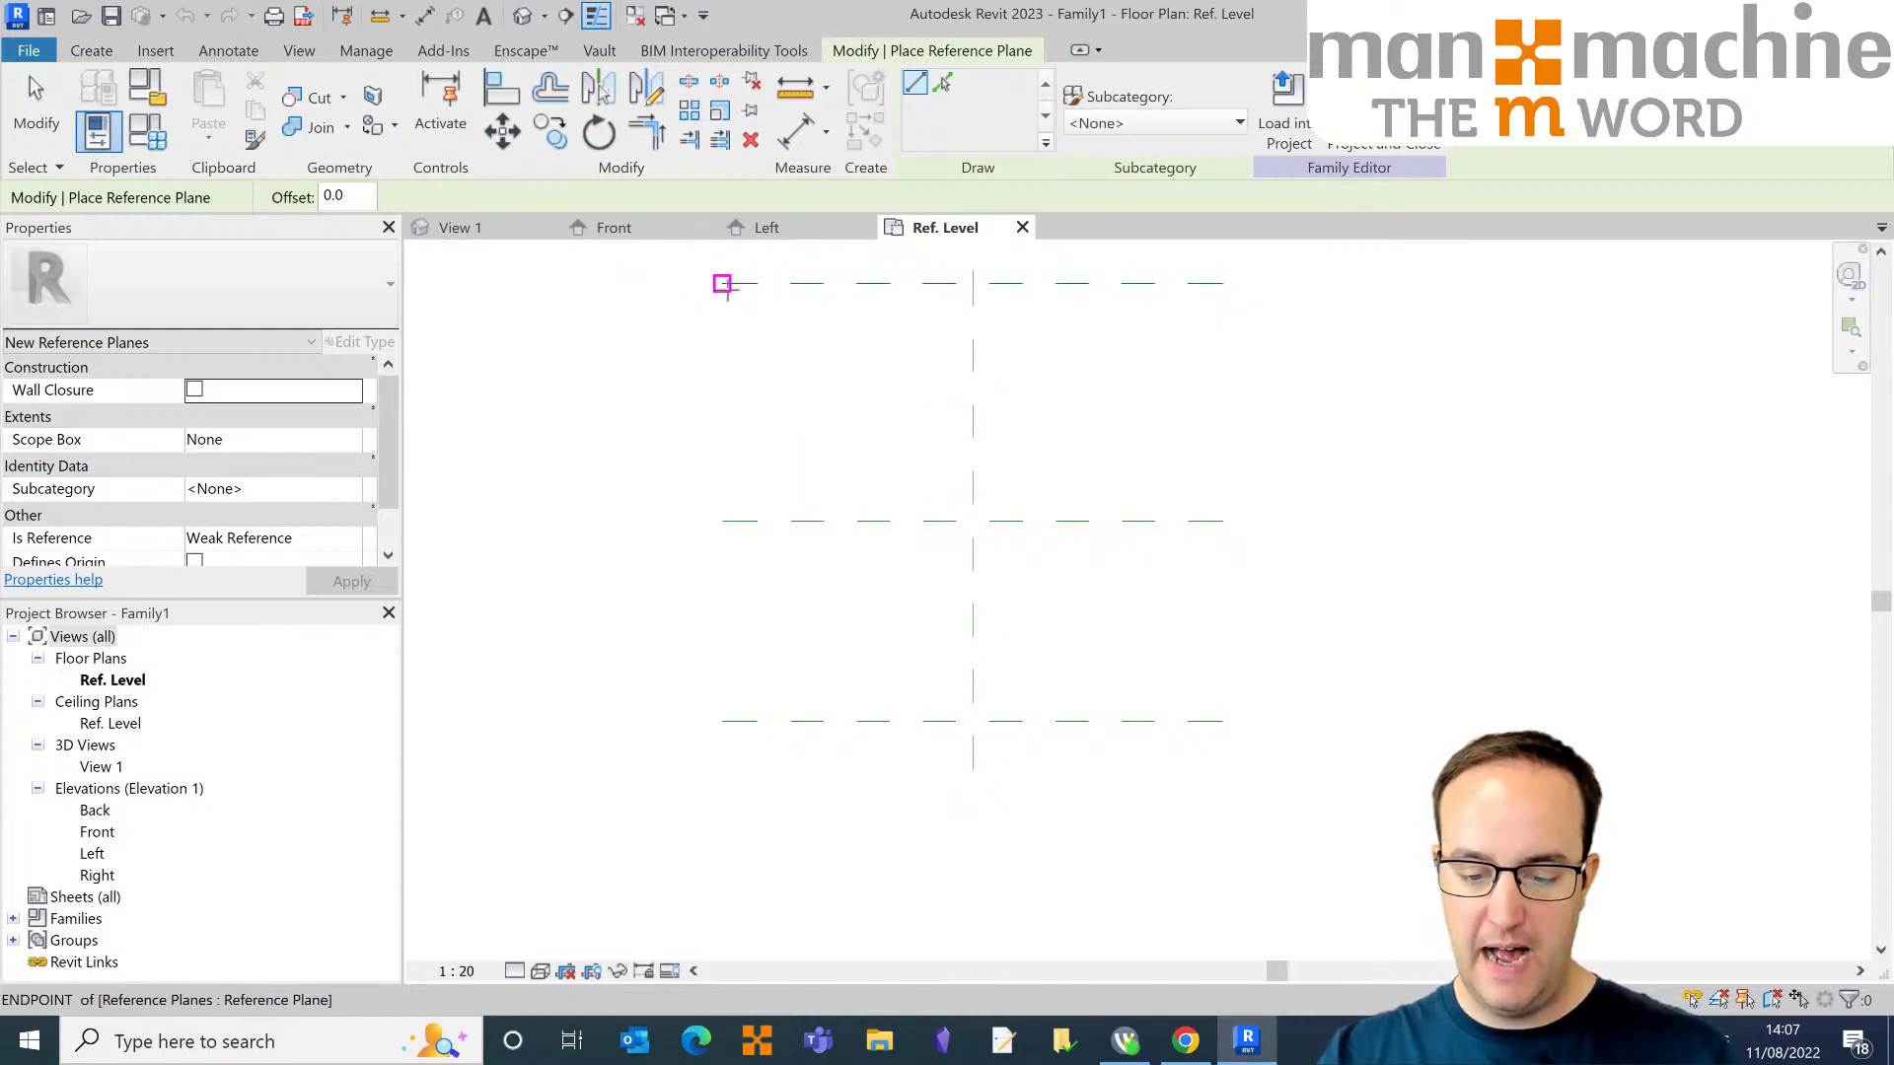
Step: Draw two vertical reference planes, one about 2700 mm left and one about 3000 mm right of the vertical center plane
left_click(634, 283)
left_click(634, 721)
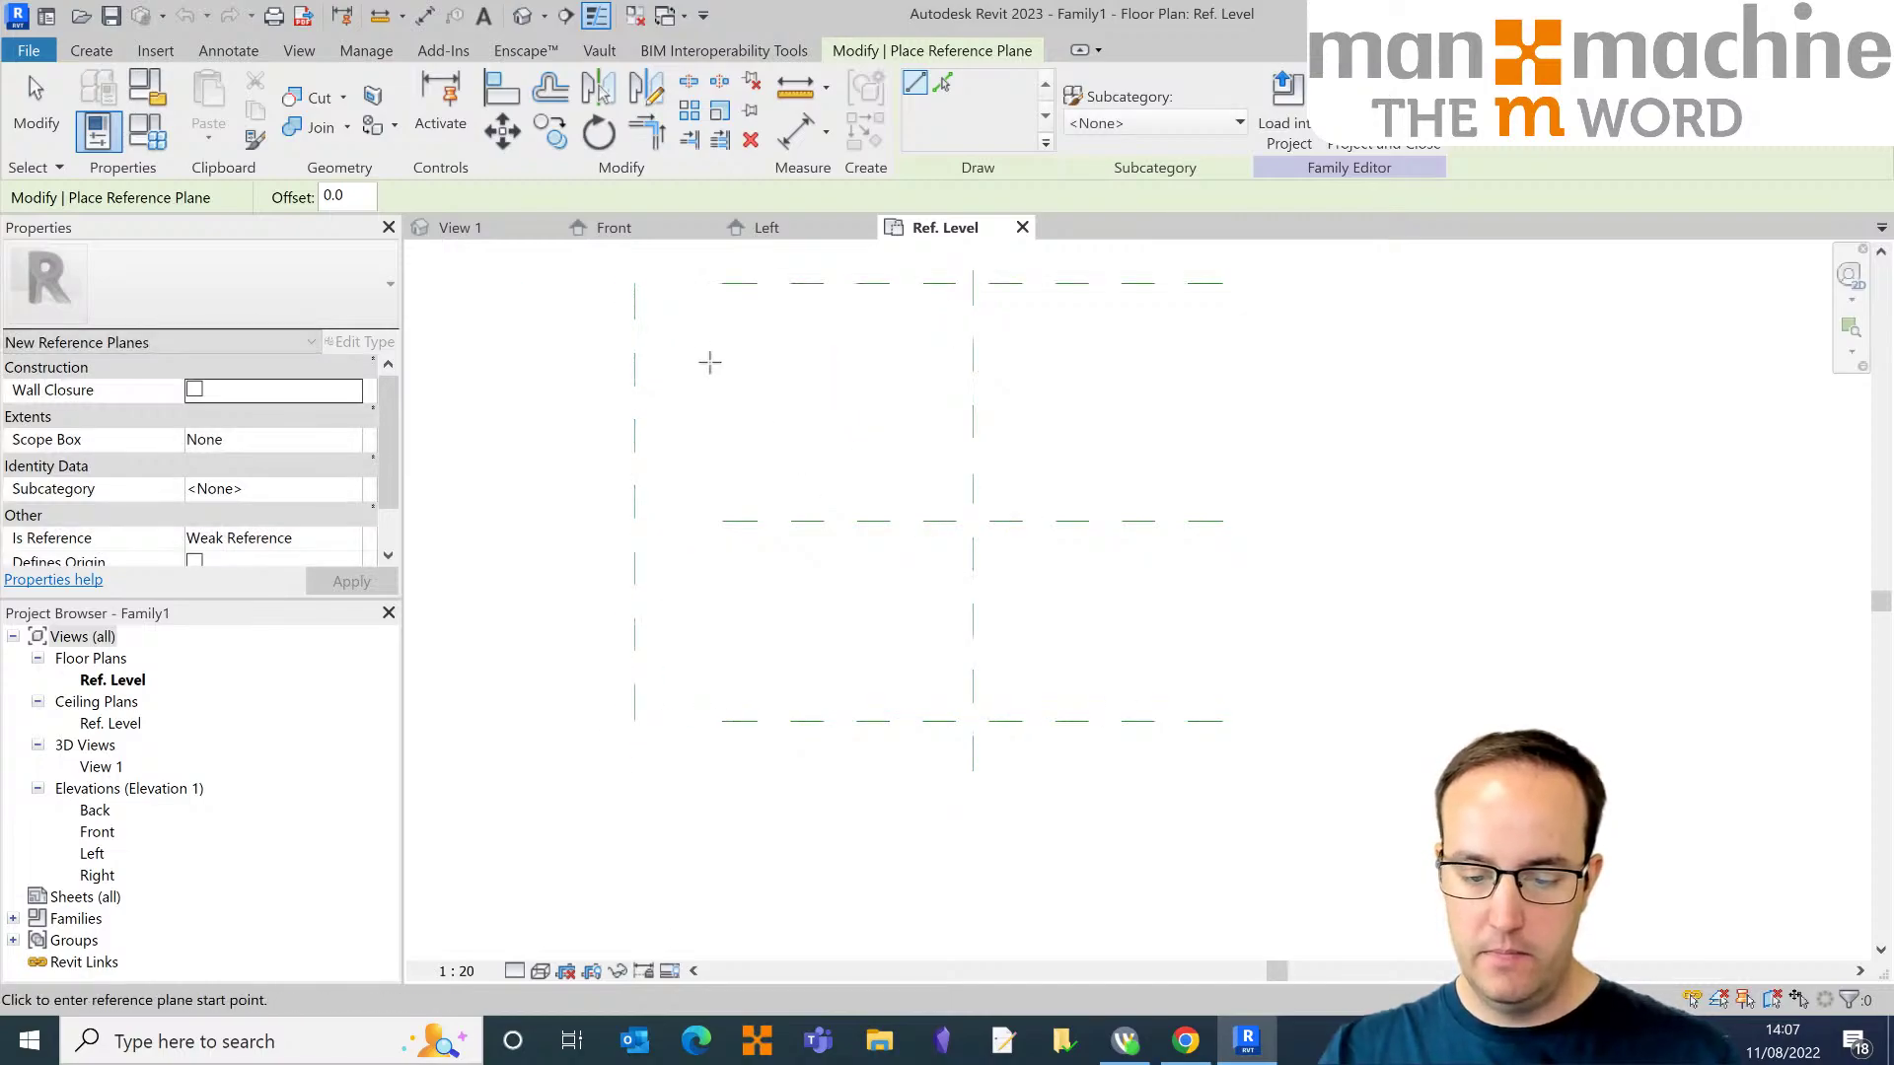
left_click(1345, 283)
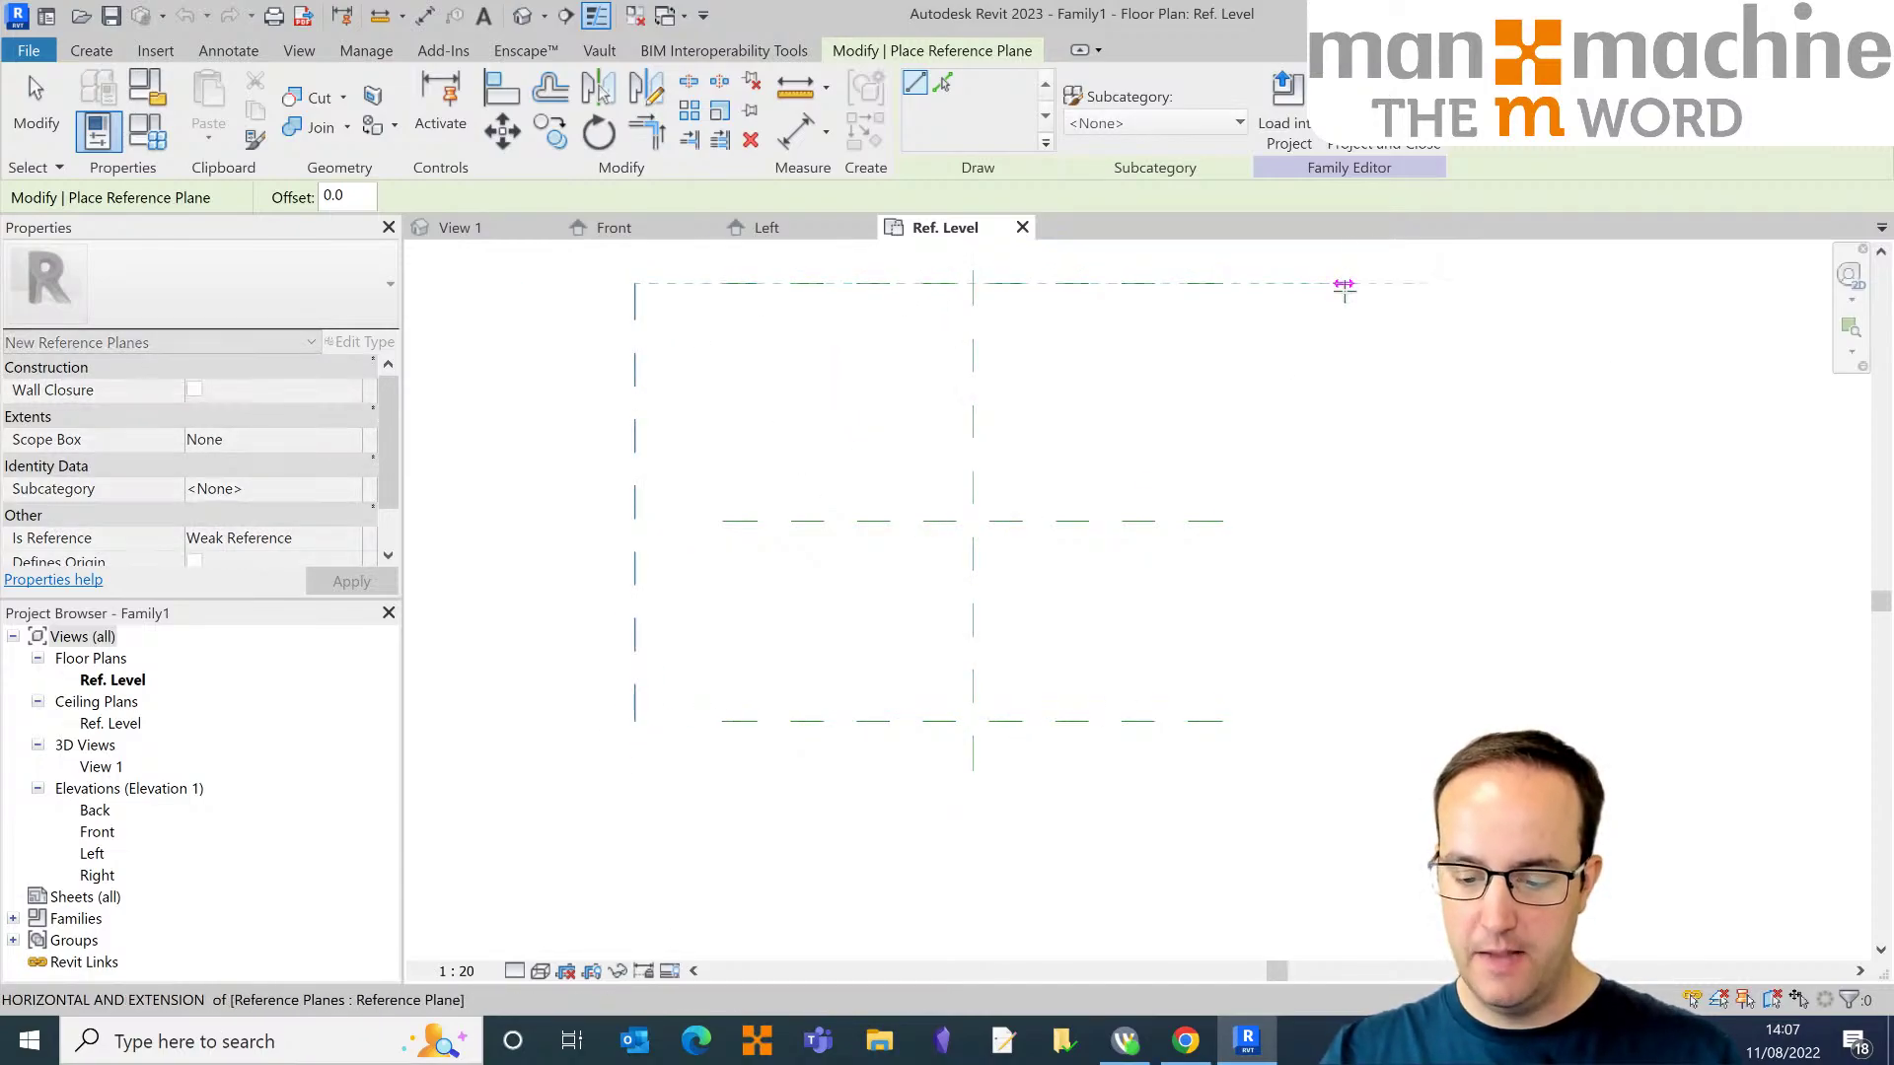
left_click(1347, 721)
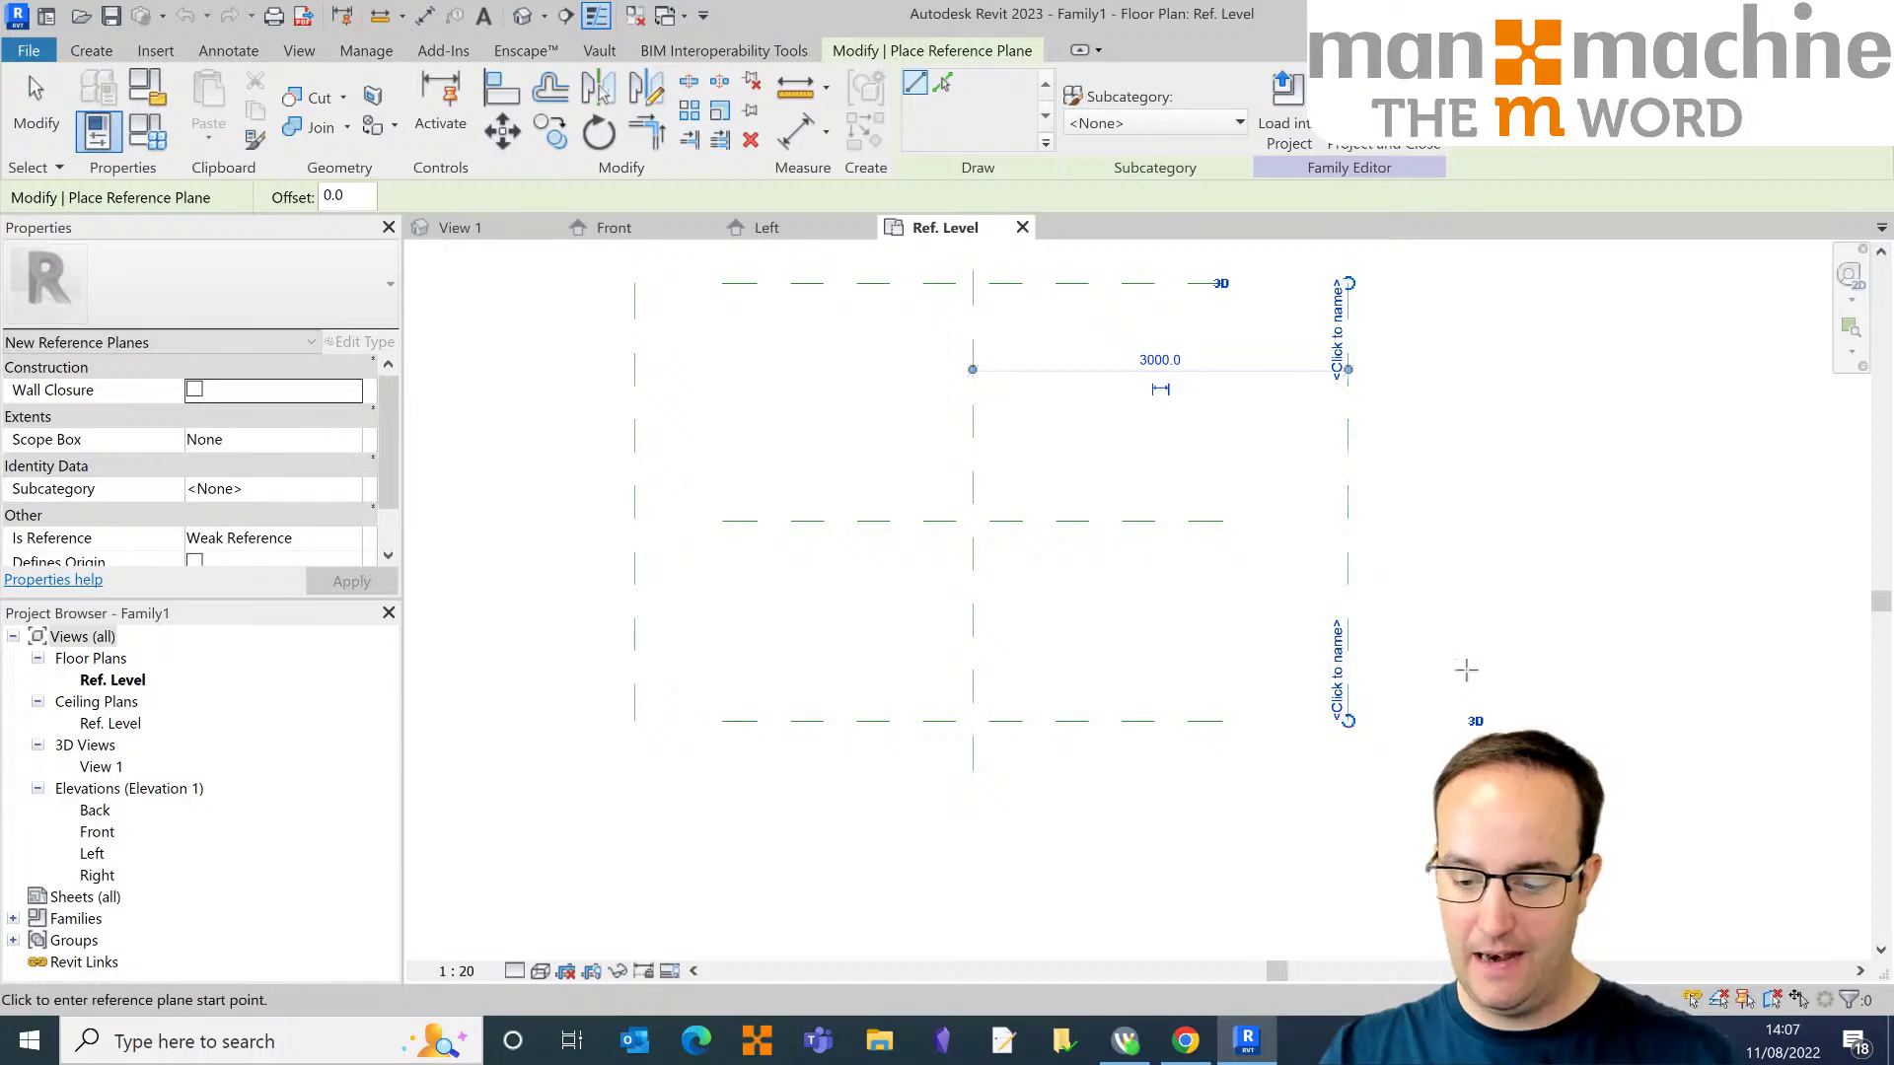
key("Escape")
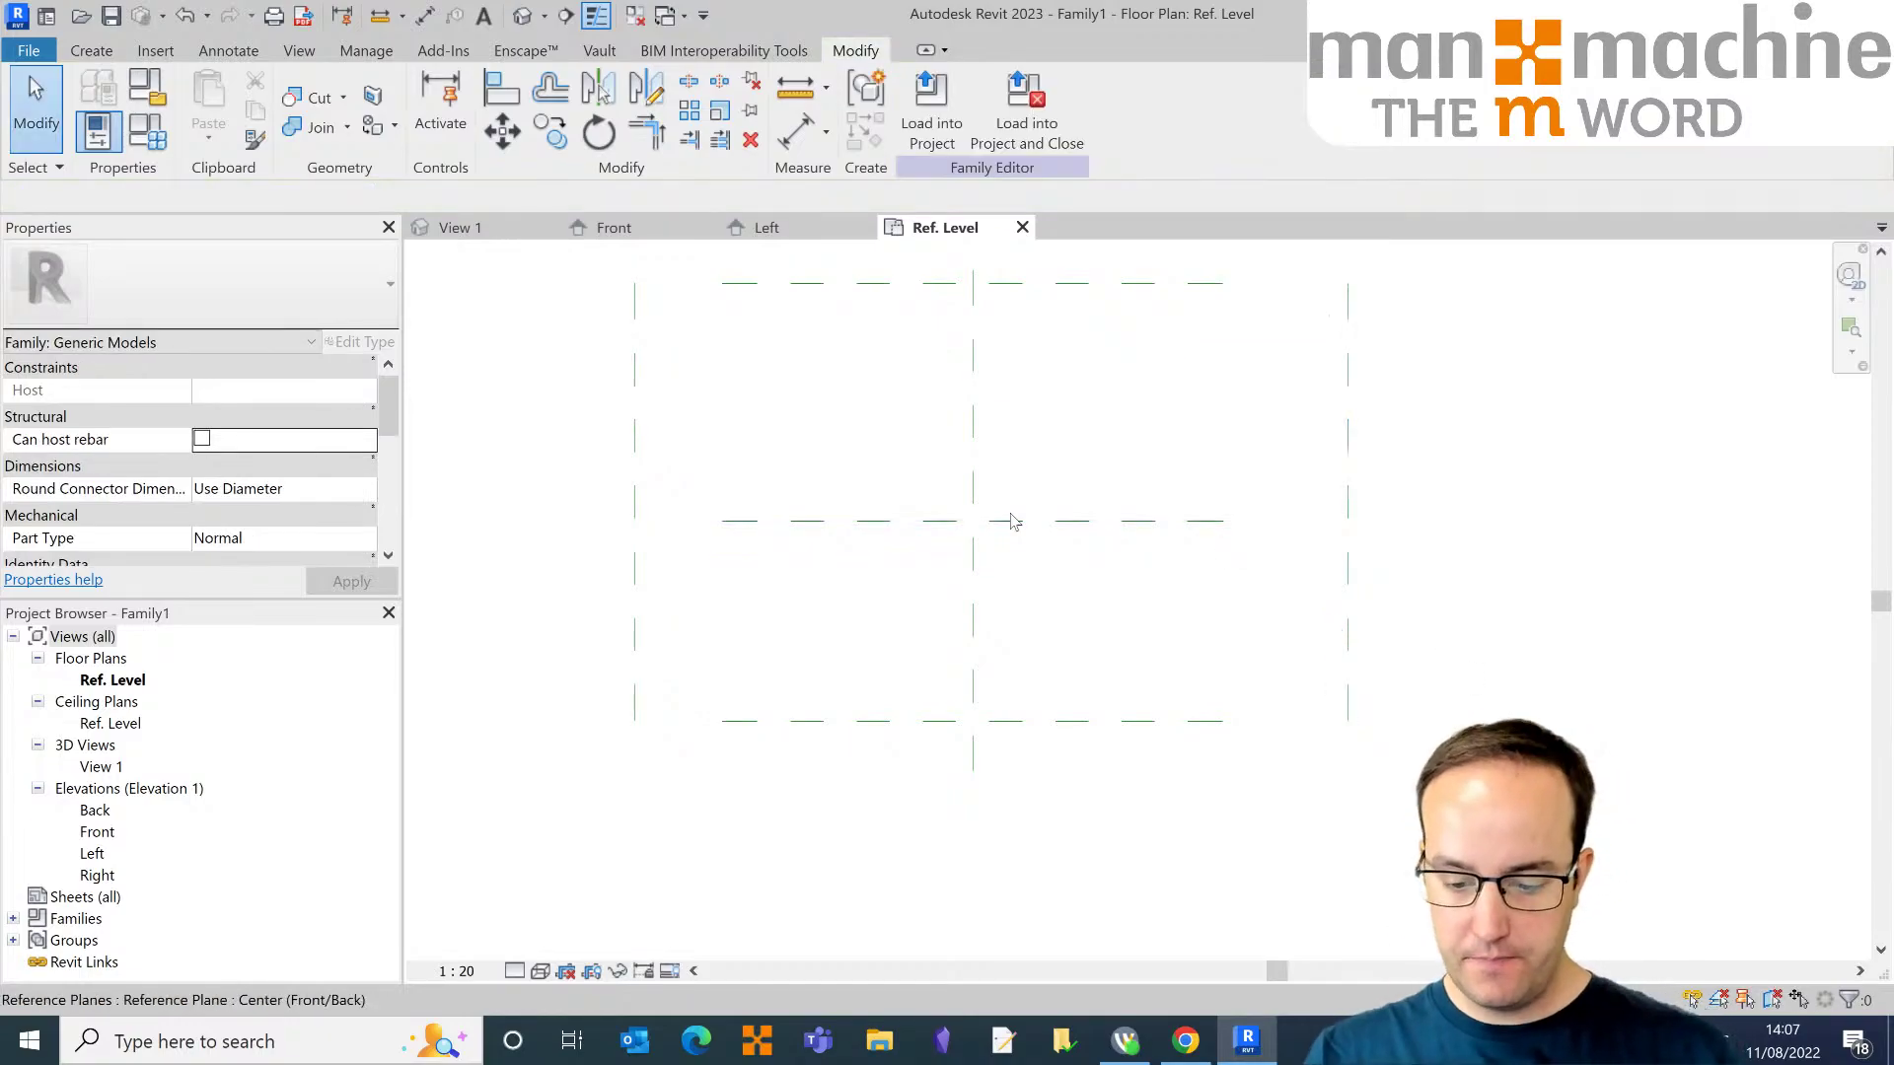
Step: Name the lower horizontal reference plane Front
left_click(803, 721)
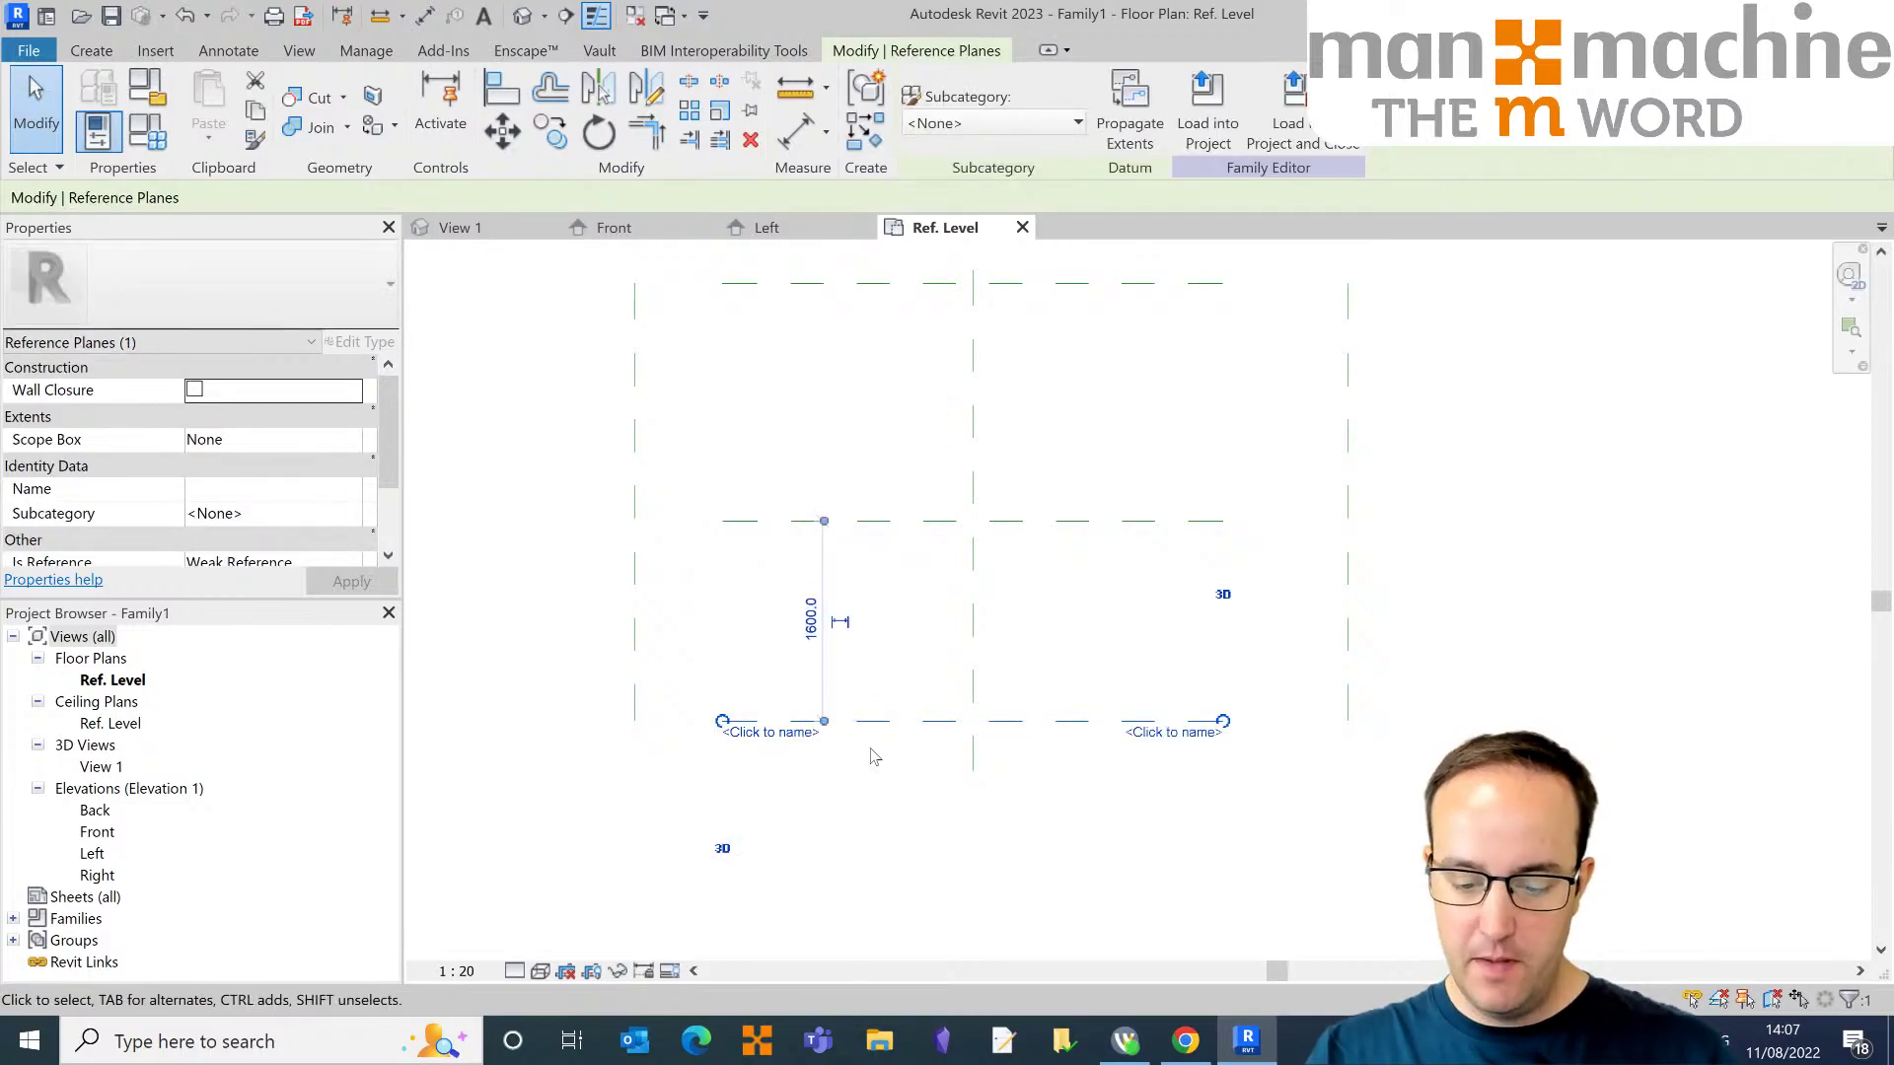
left_click(799, 742)
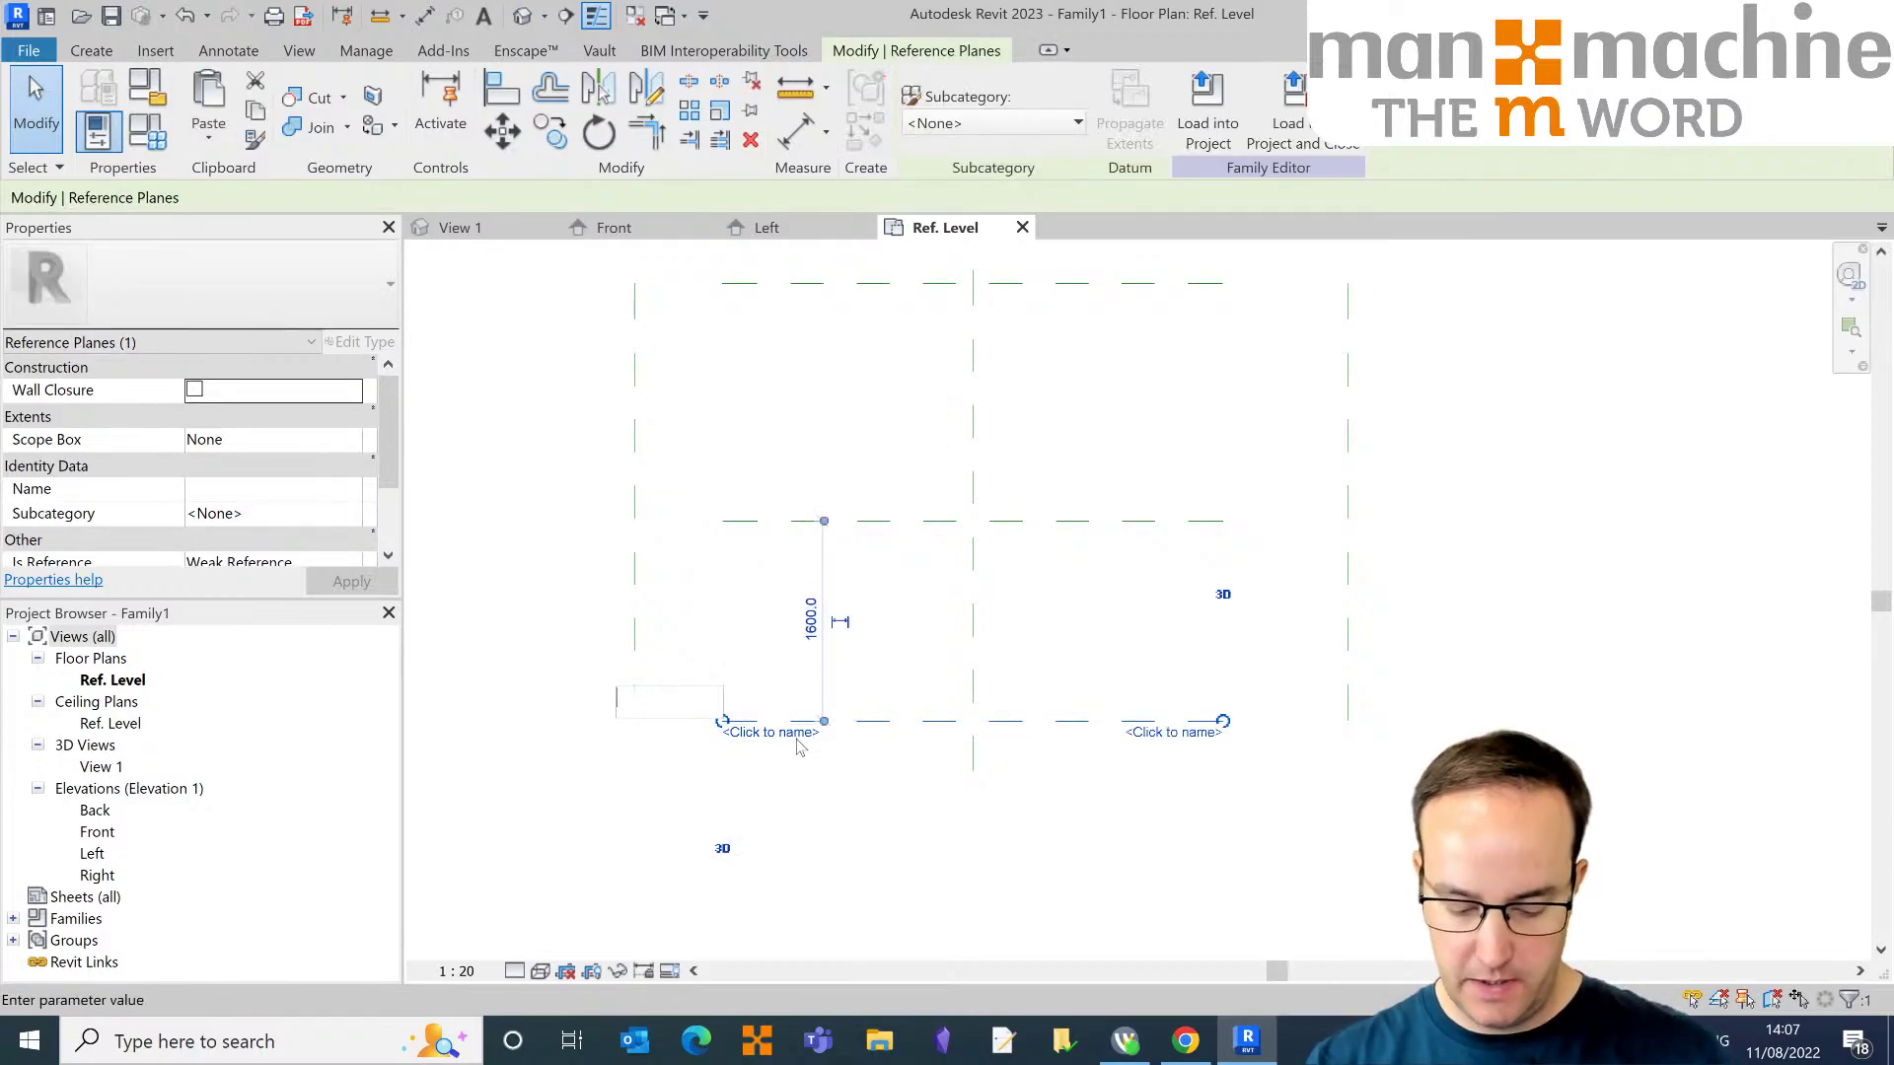
type("Front")
key("Return")
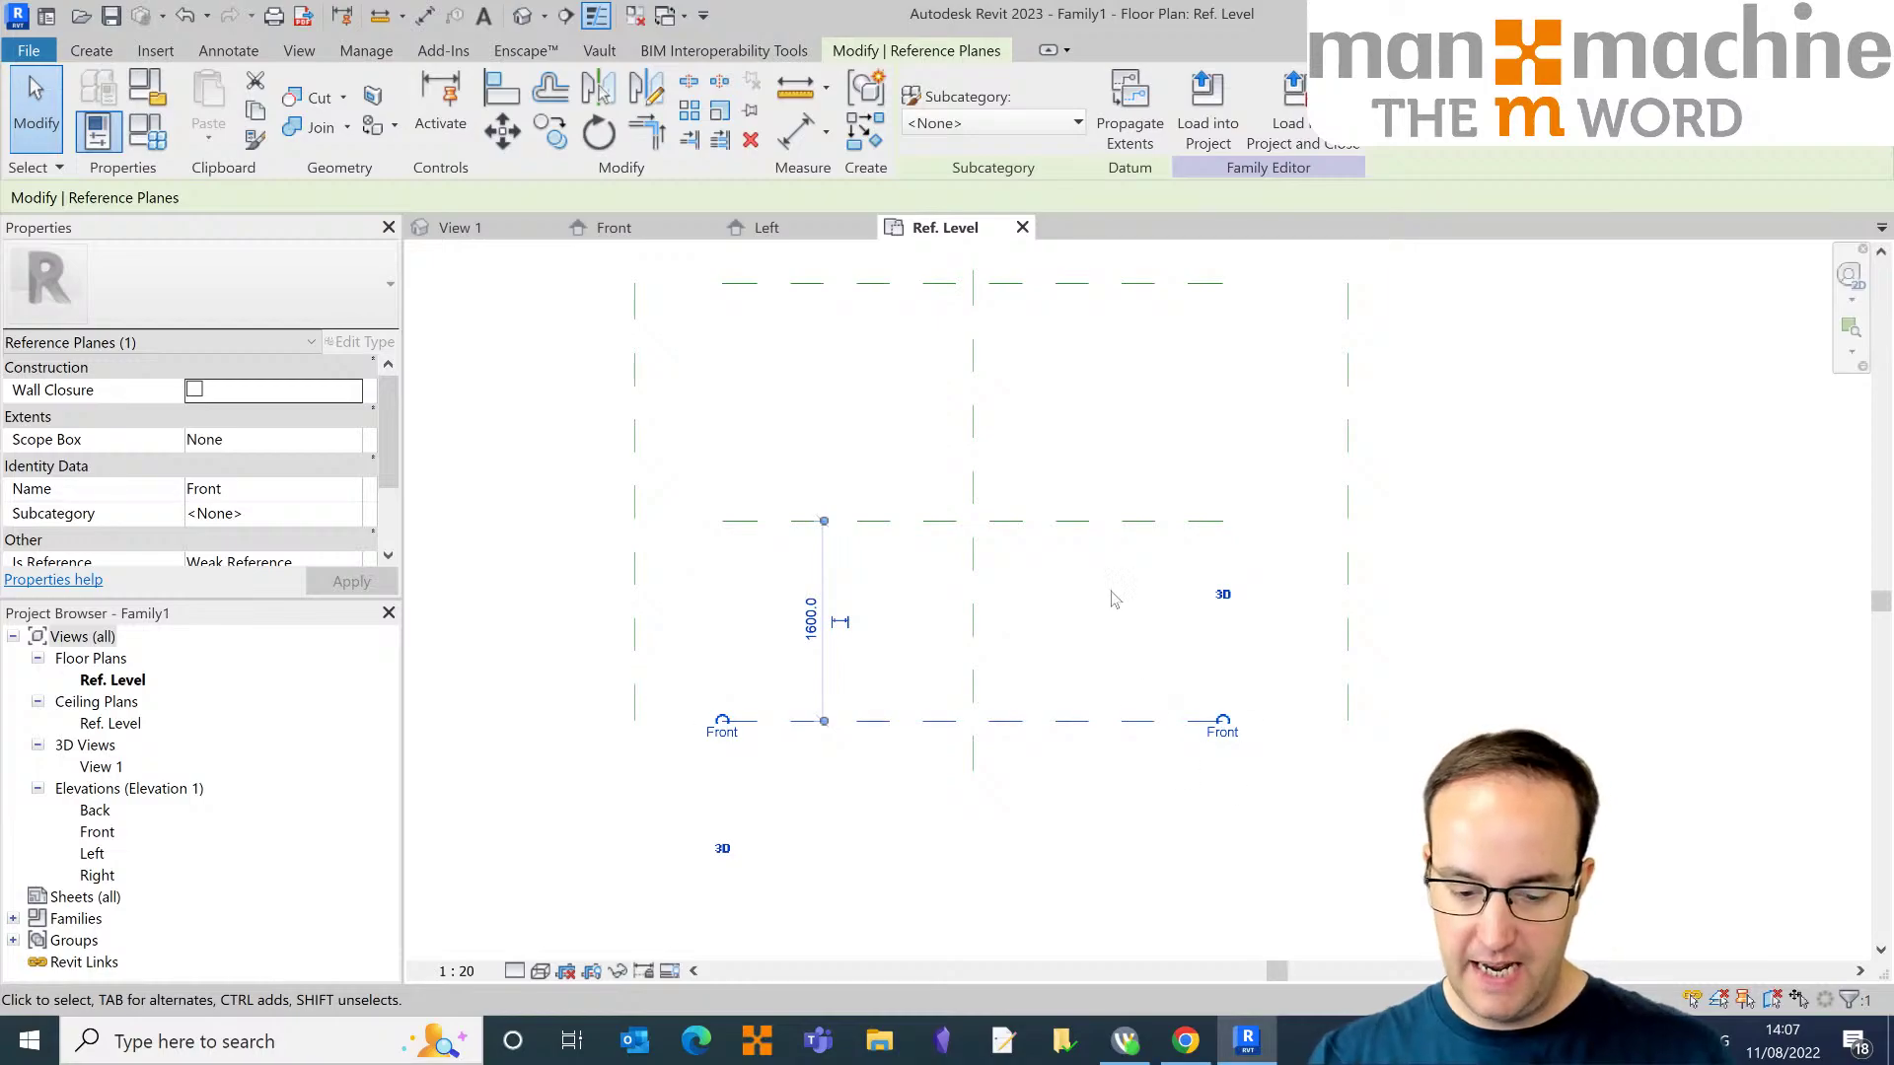
Step: Name the upper horizontal reference plane Rear
left_click(923, 285)
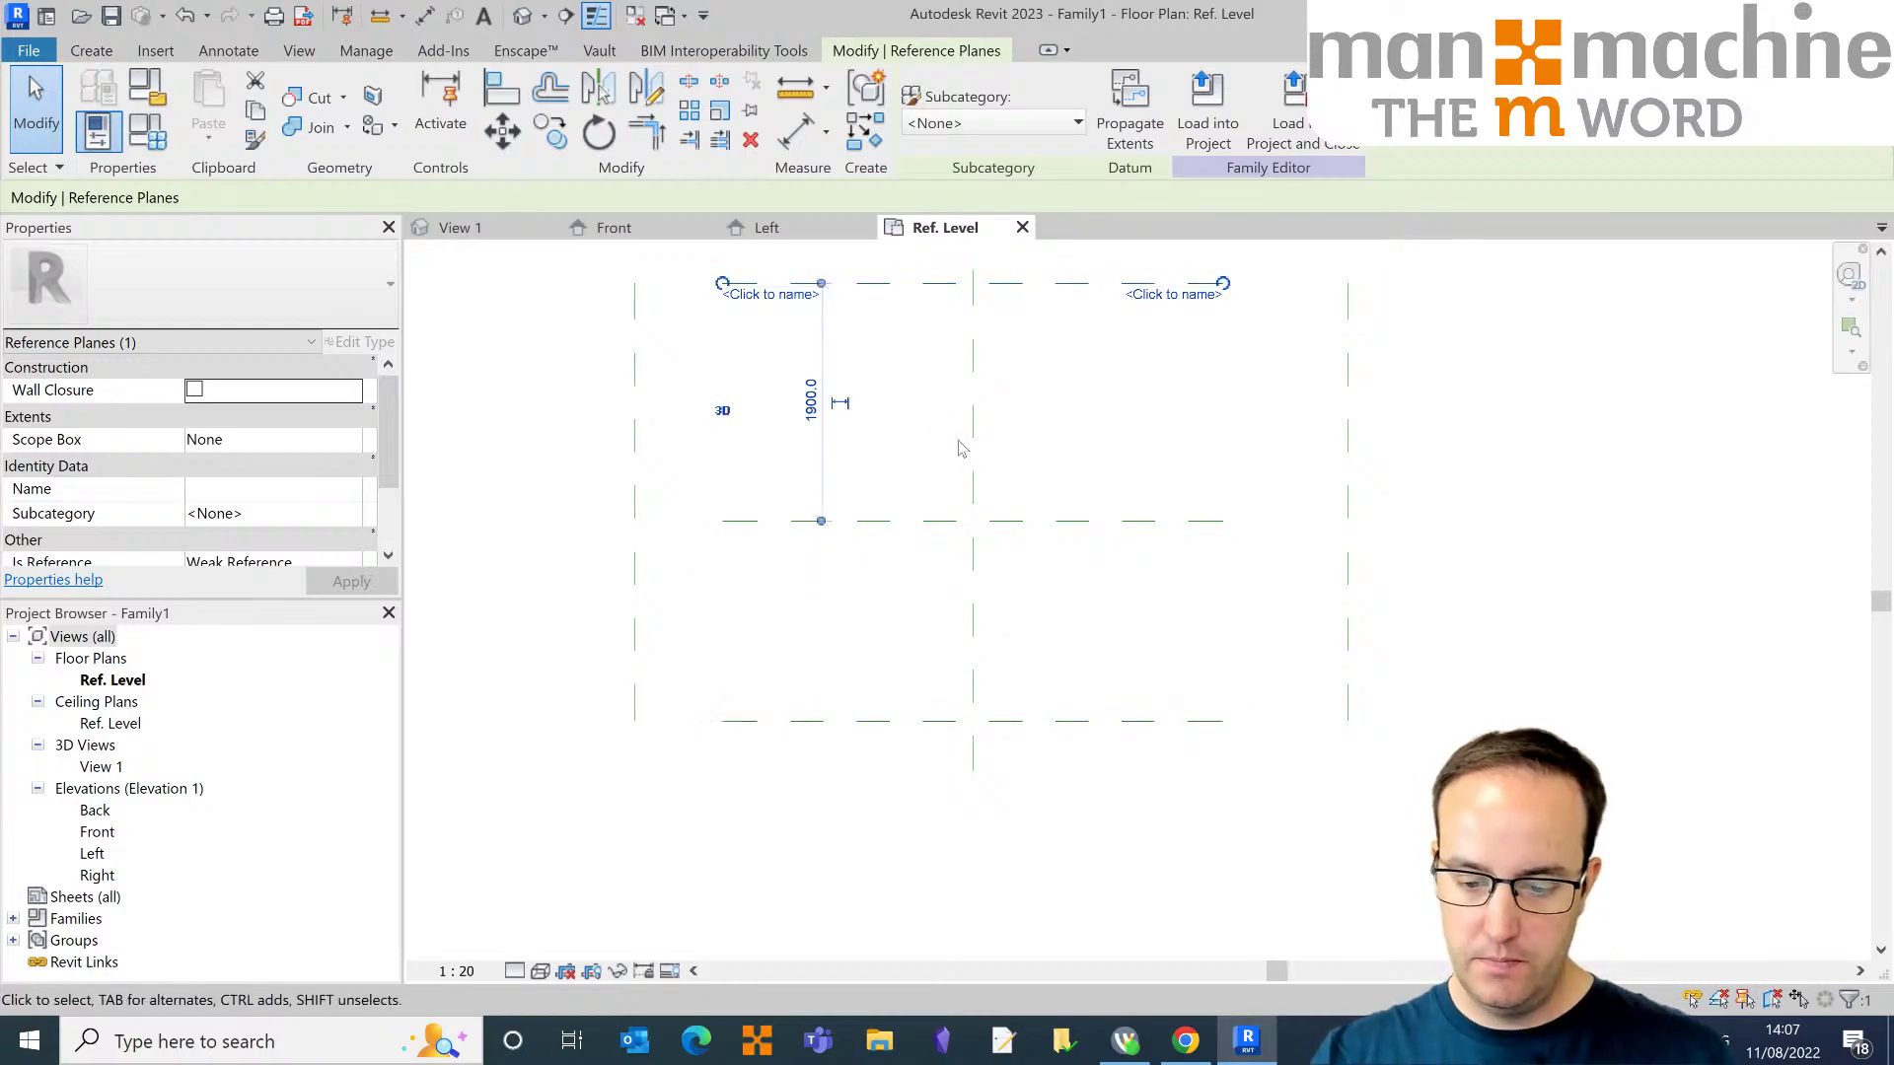
left_click(760, 301)
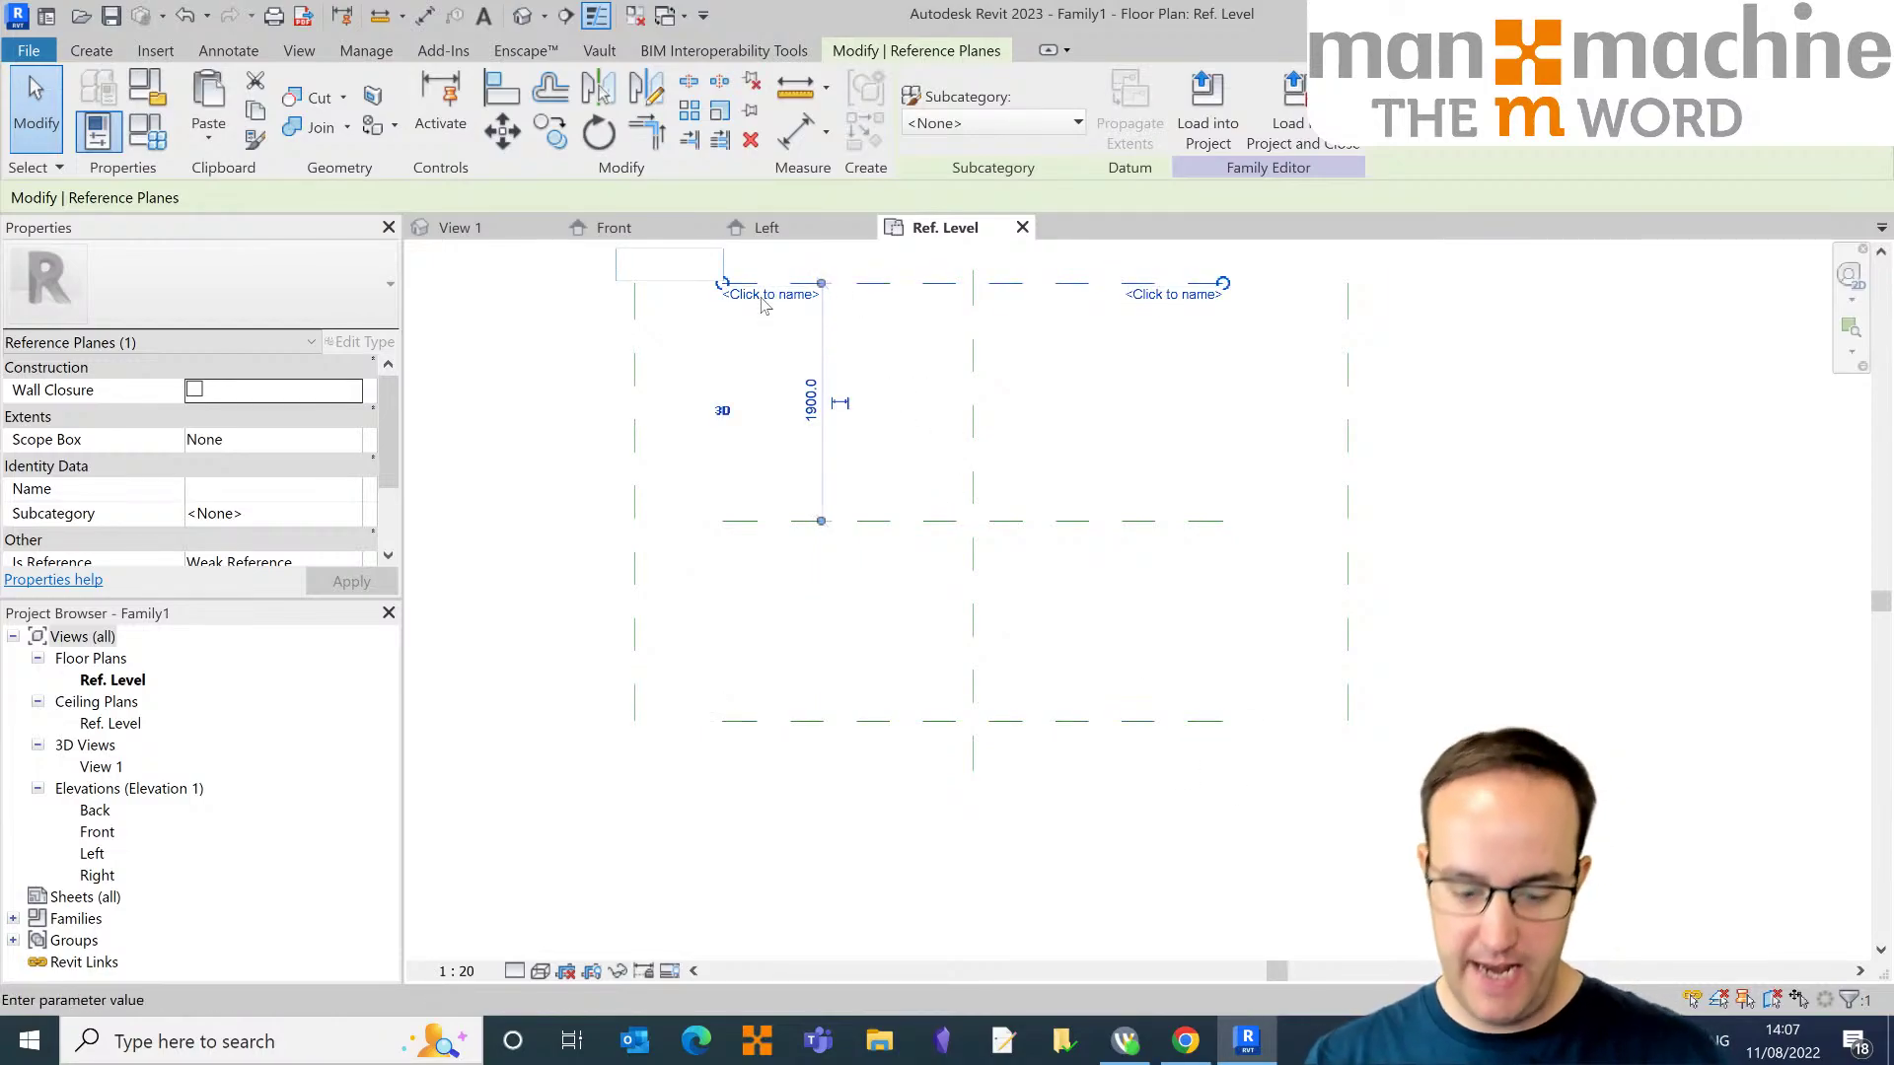
type("Rear")
key("Return")
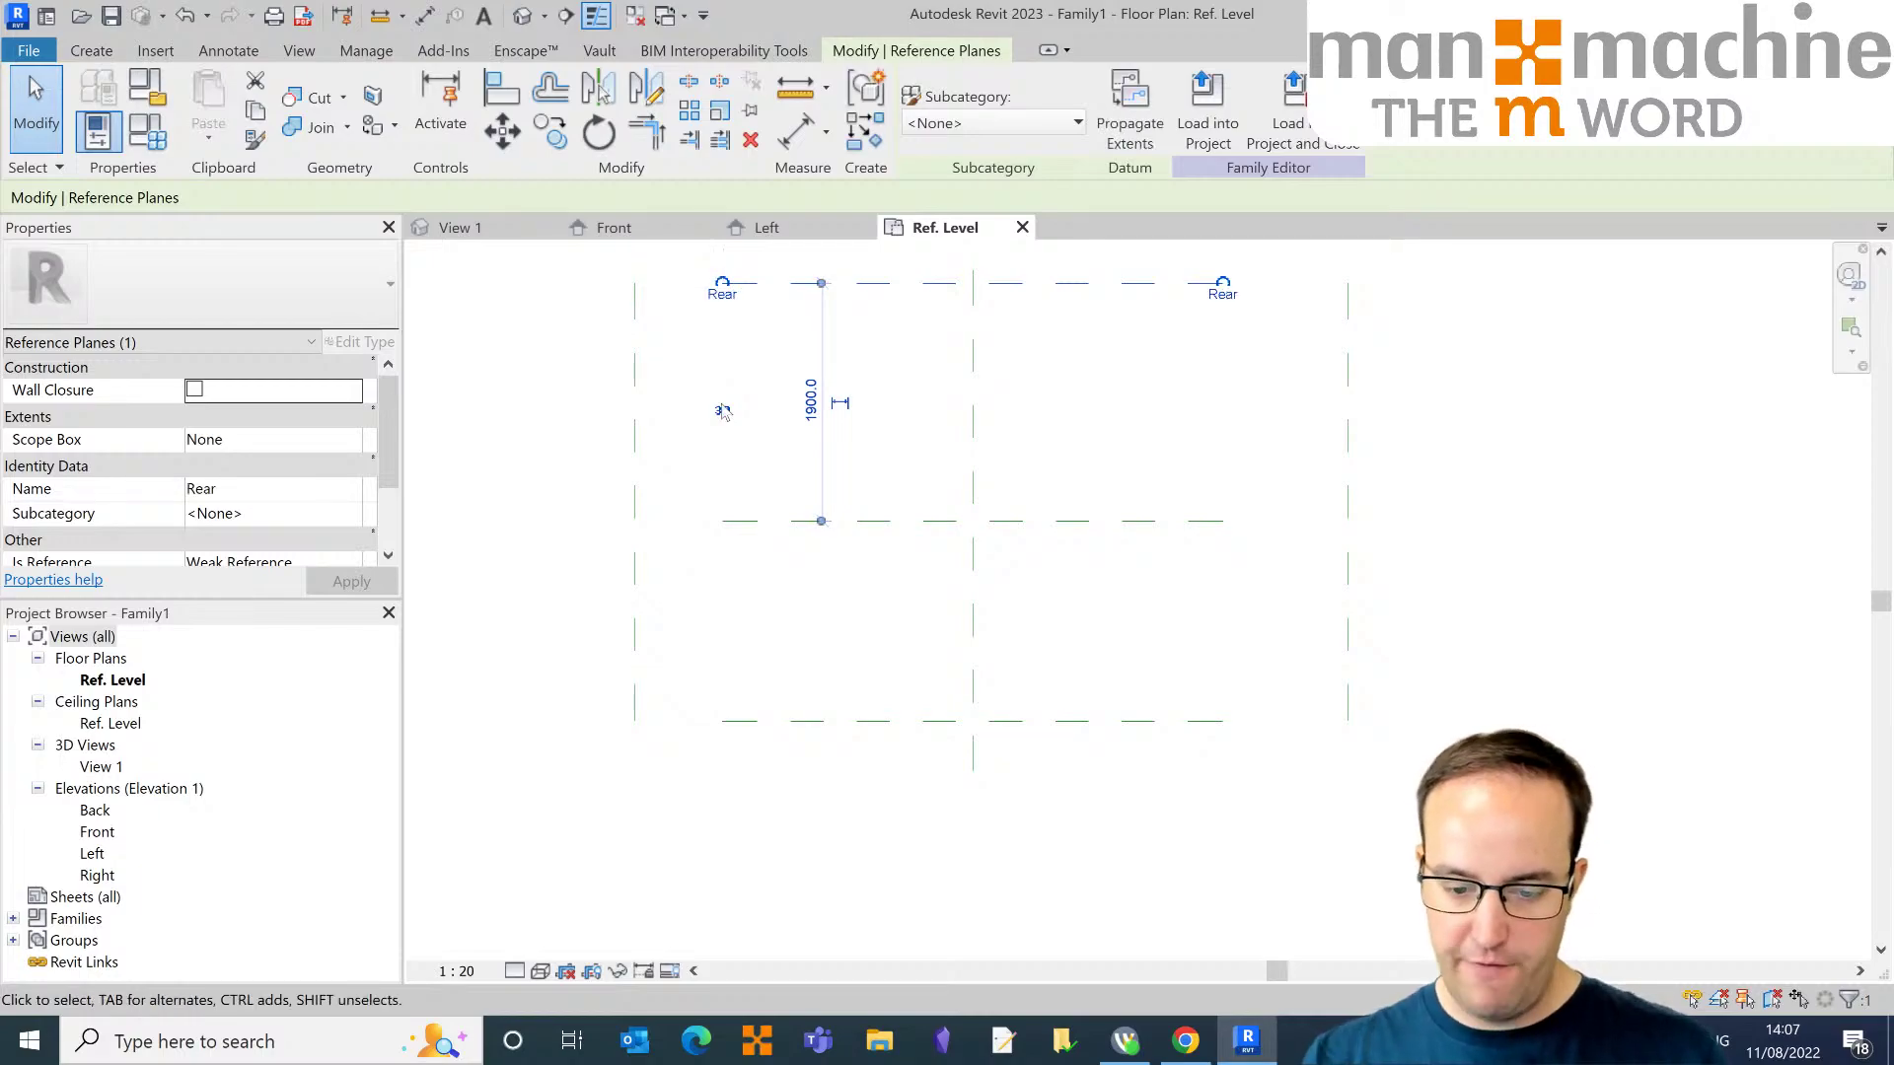
key("Escape")
Step: Name the left vertical reference plane LHSide
left_click(641, 444)
left_click(631, 351)
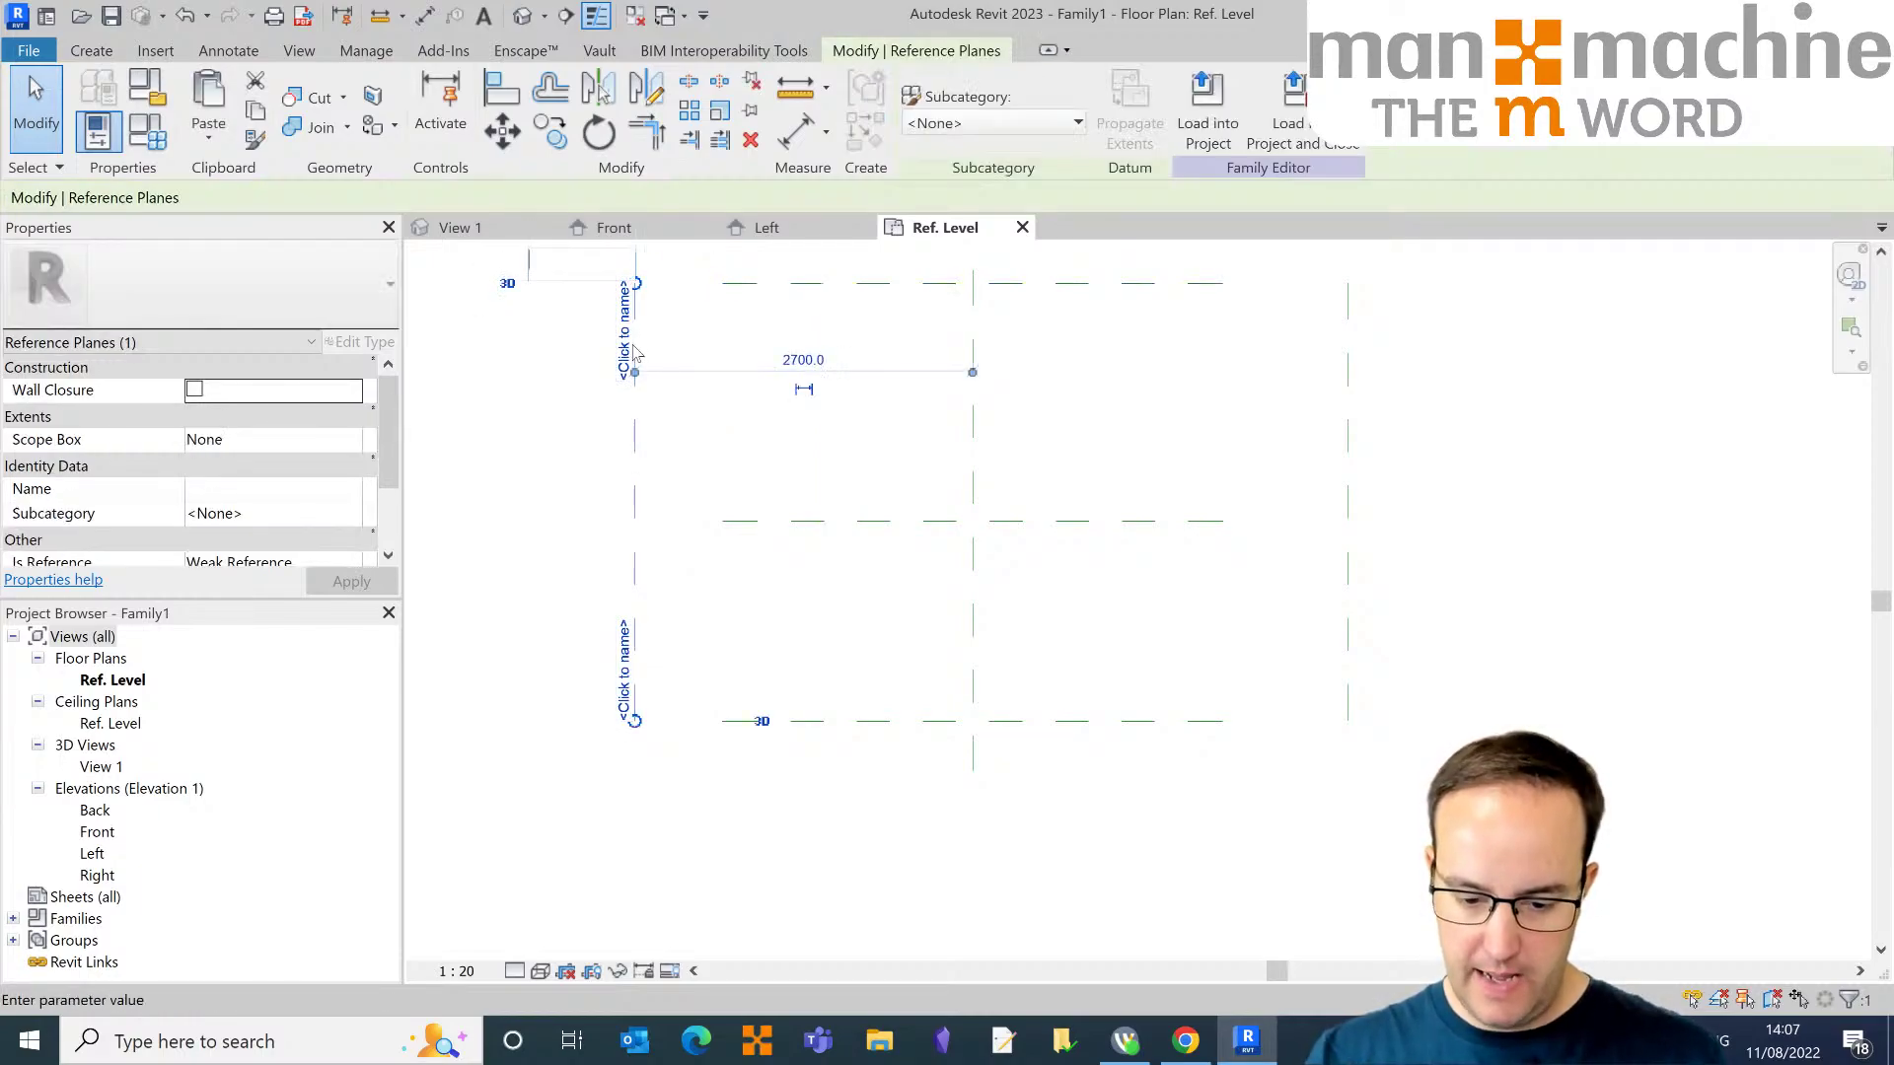
type("LH")
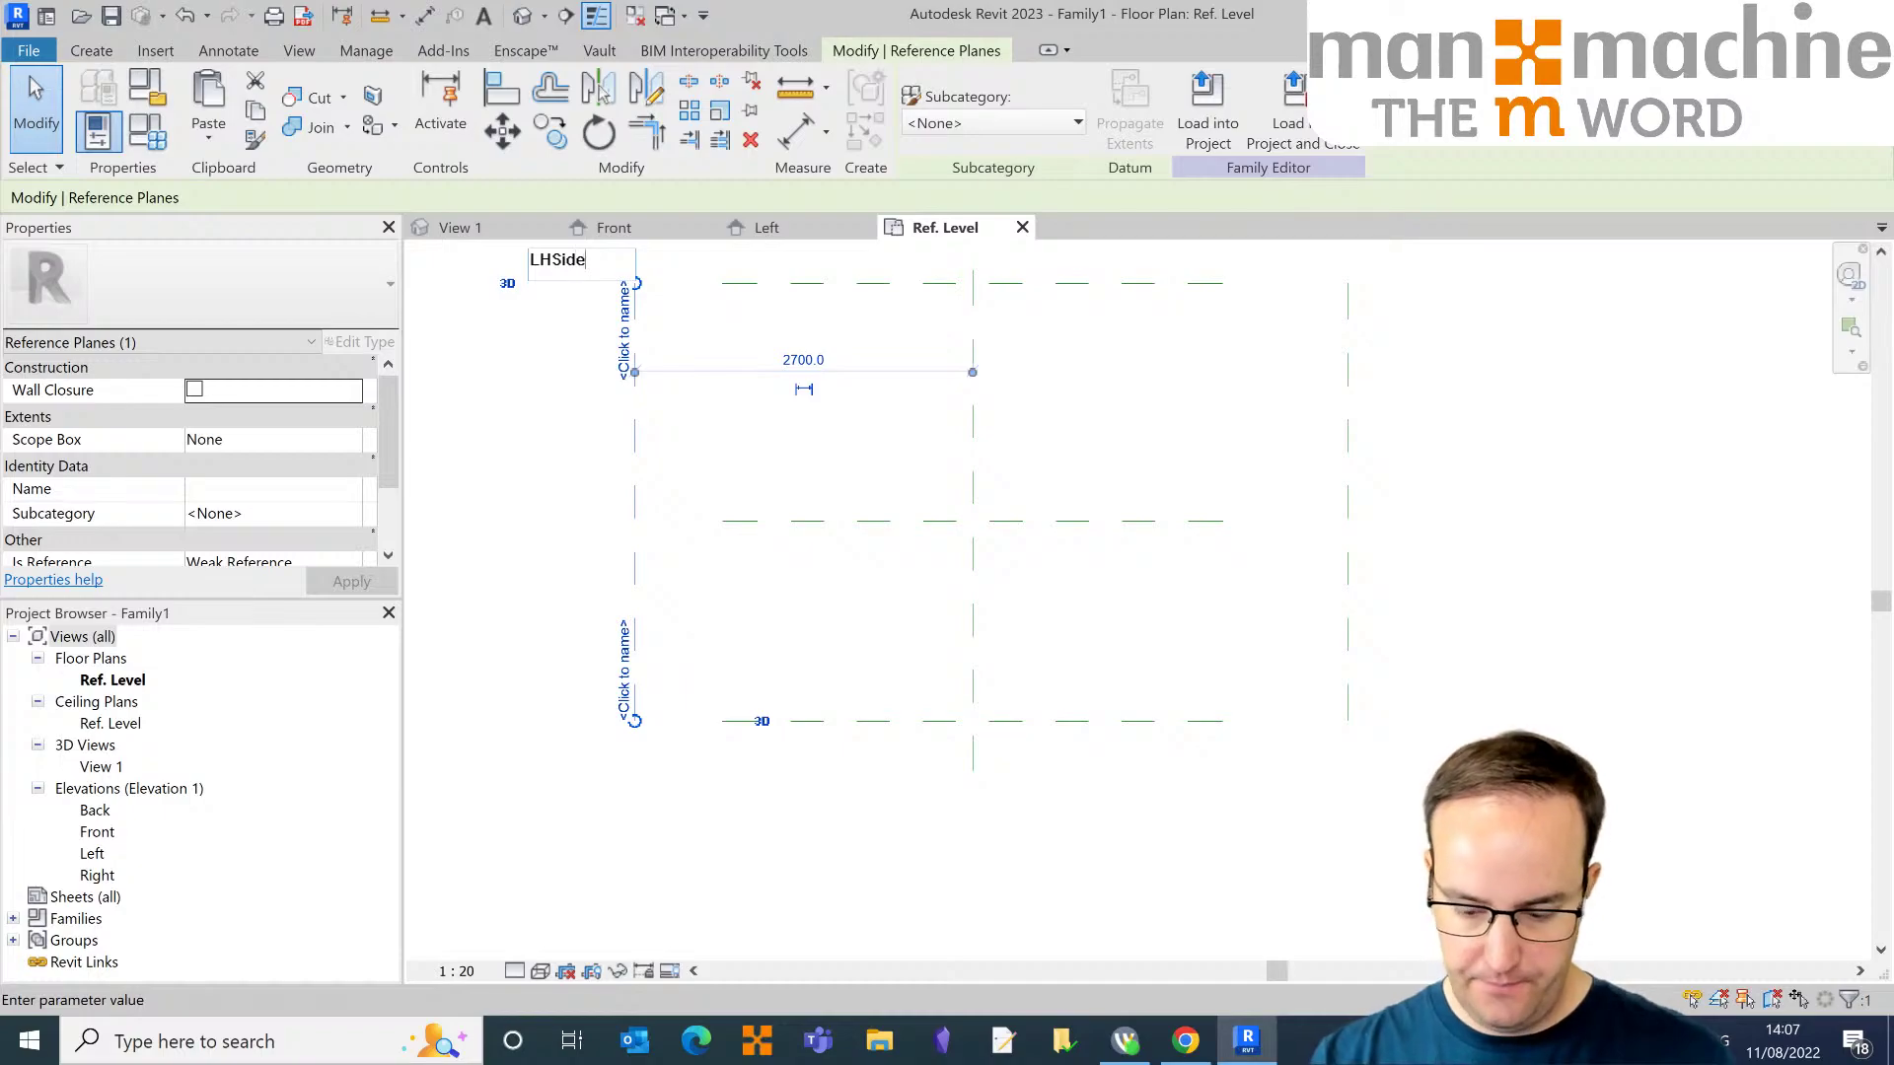
type("Side")
key("Return")
key("Escape")
Step: Name the right vertical reference plane RHSide
left_click(1348, 459)
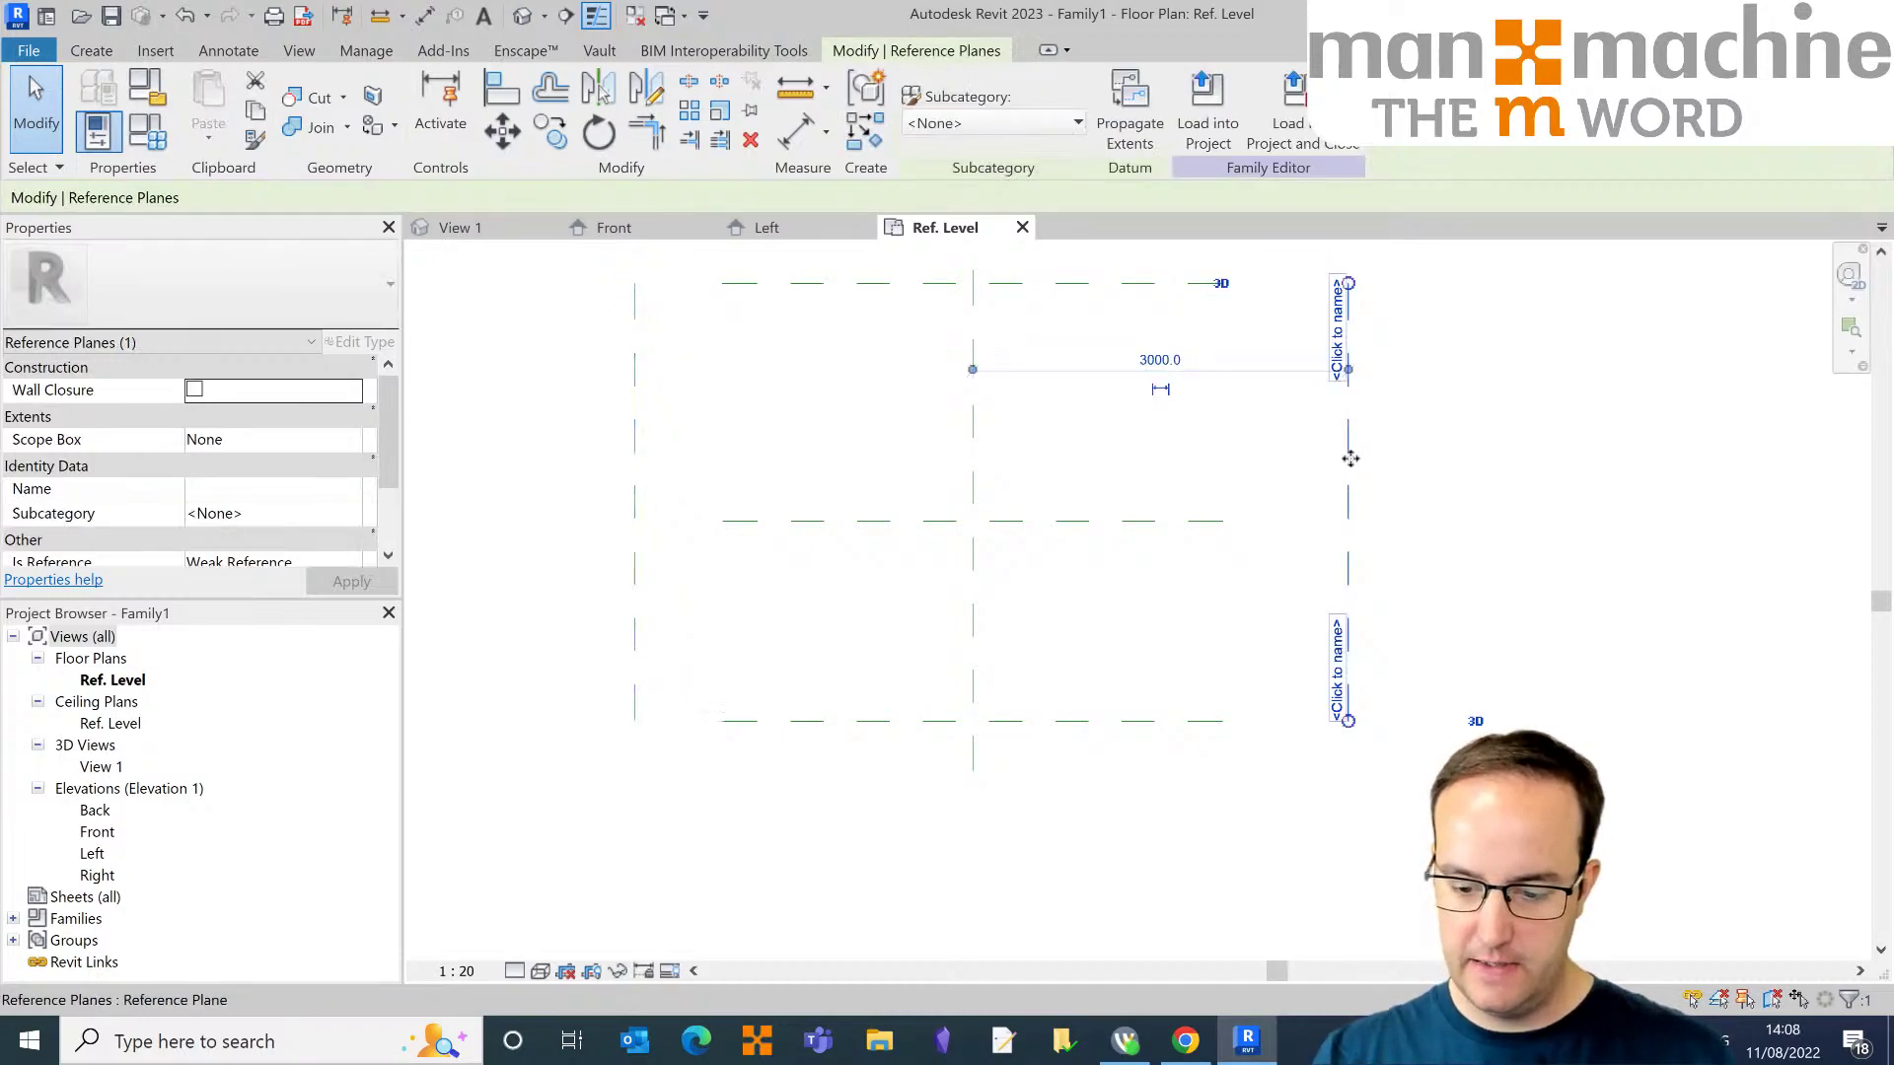
left_click(1339, 330)
type("RHSi")
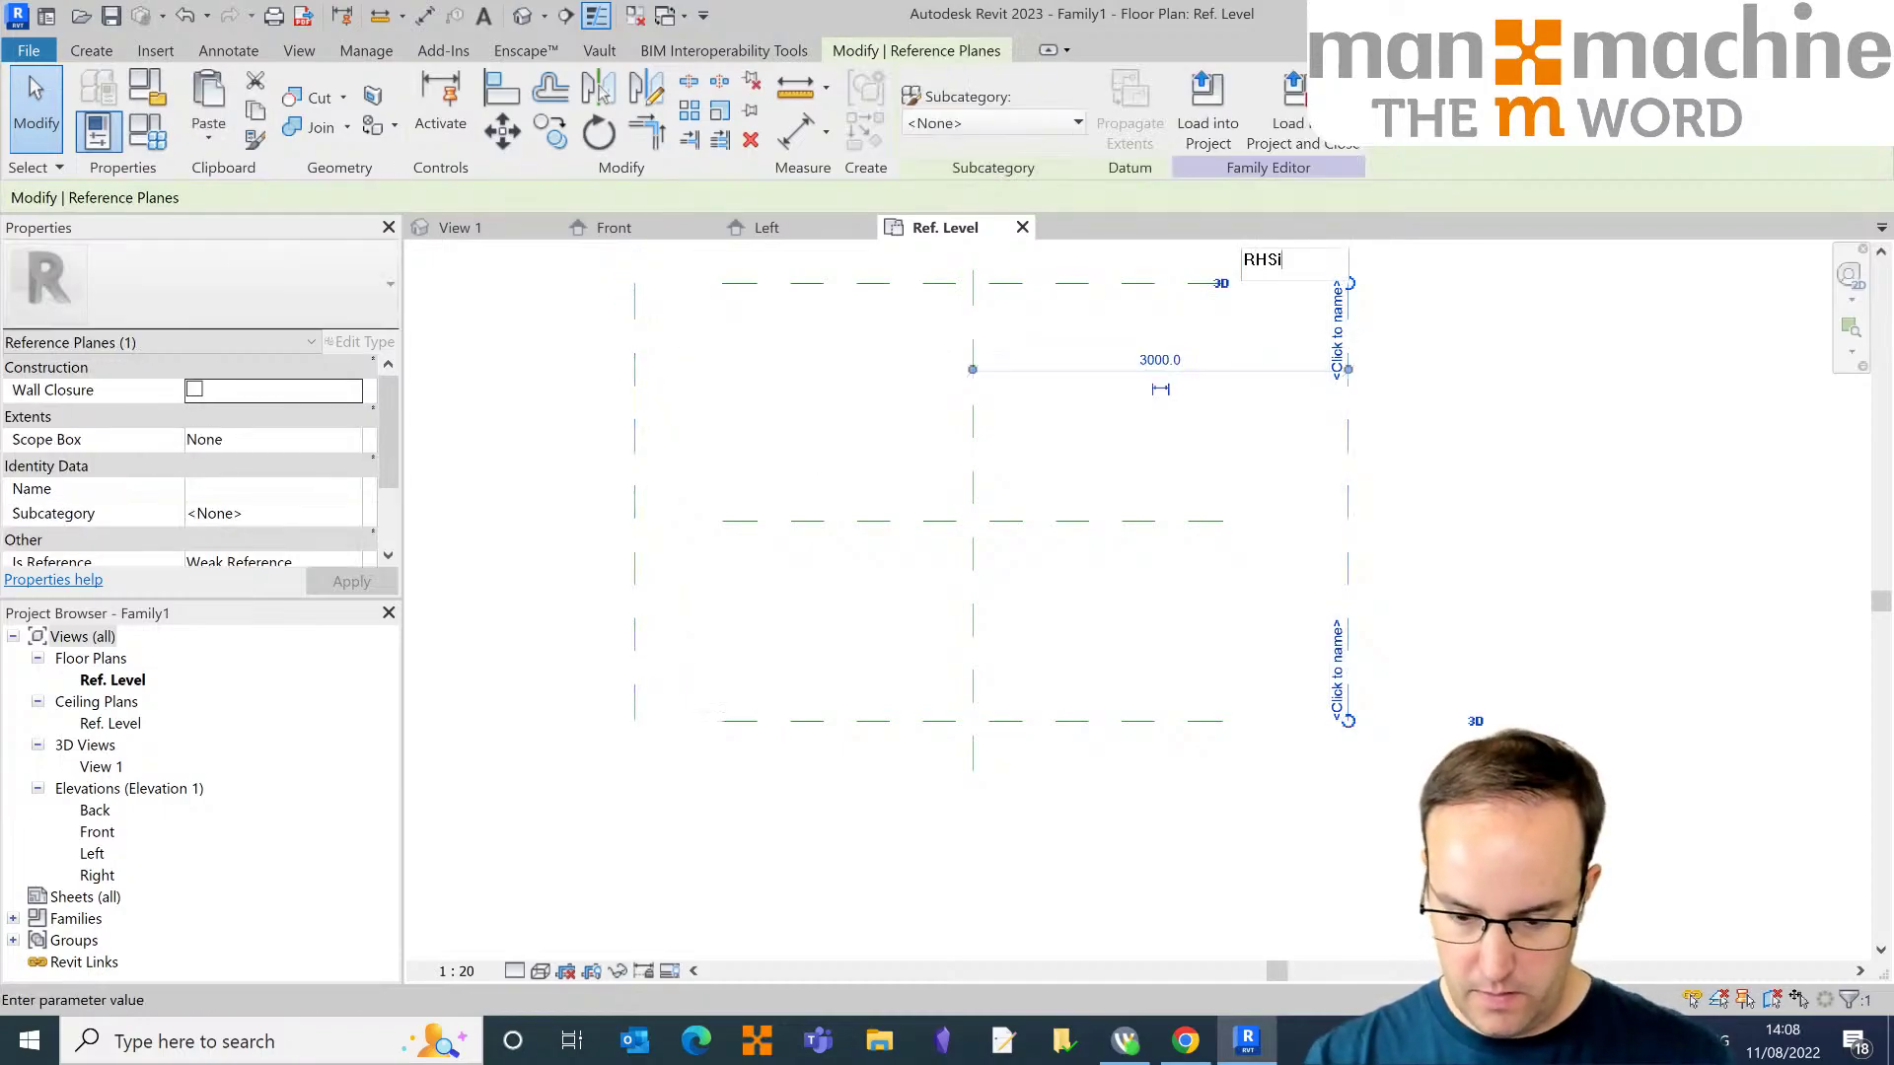
type("de")
key("Return")
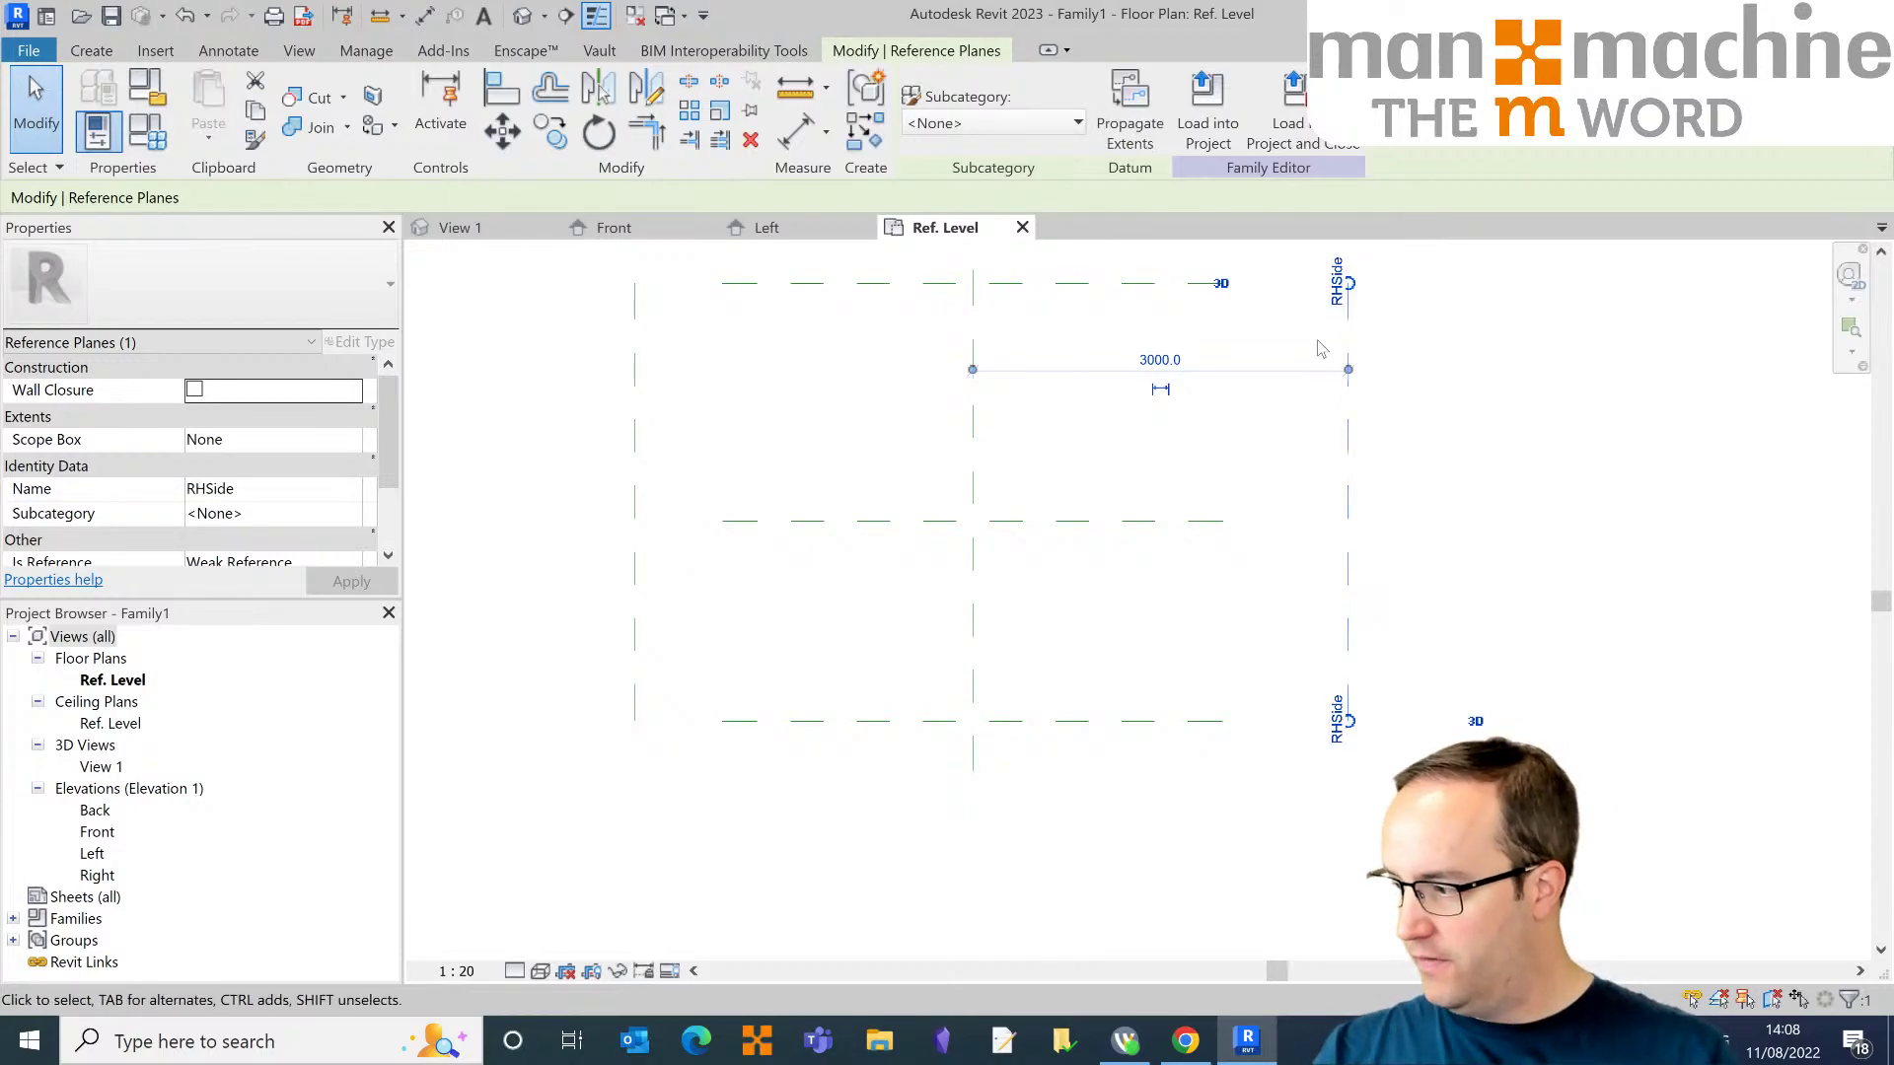
left_click(1525, 406)
Step: Add an aligned dimension between the LHSide and RHSide reference planes, placed above the plane layout
middle_click_drag(1093, 438, 1146, 475)
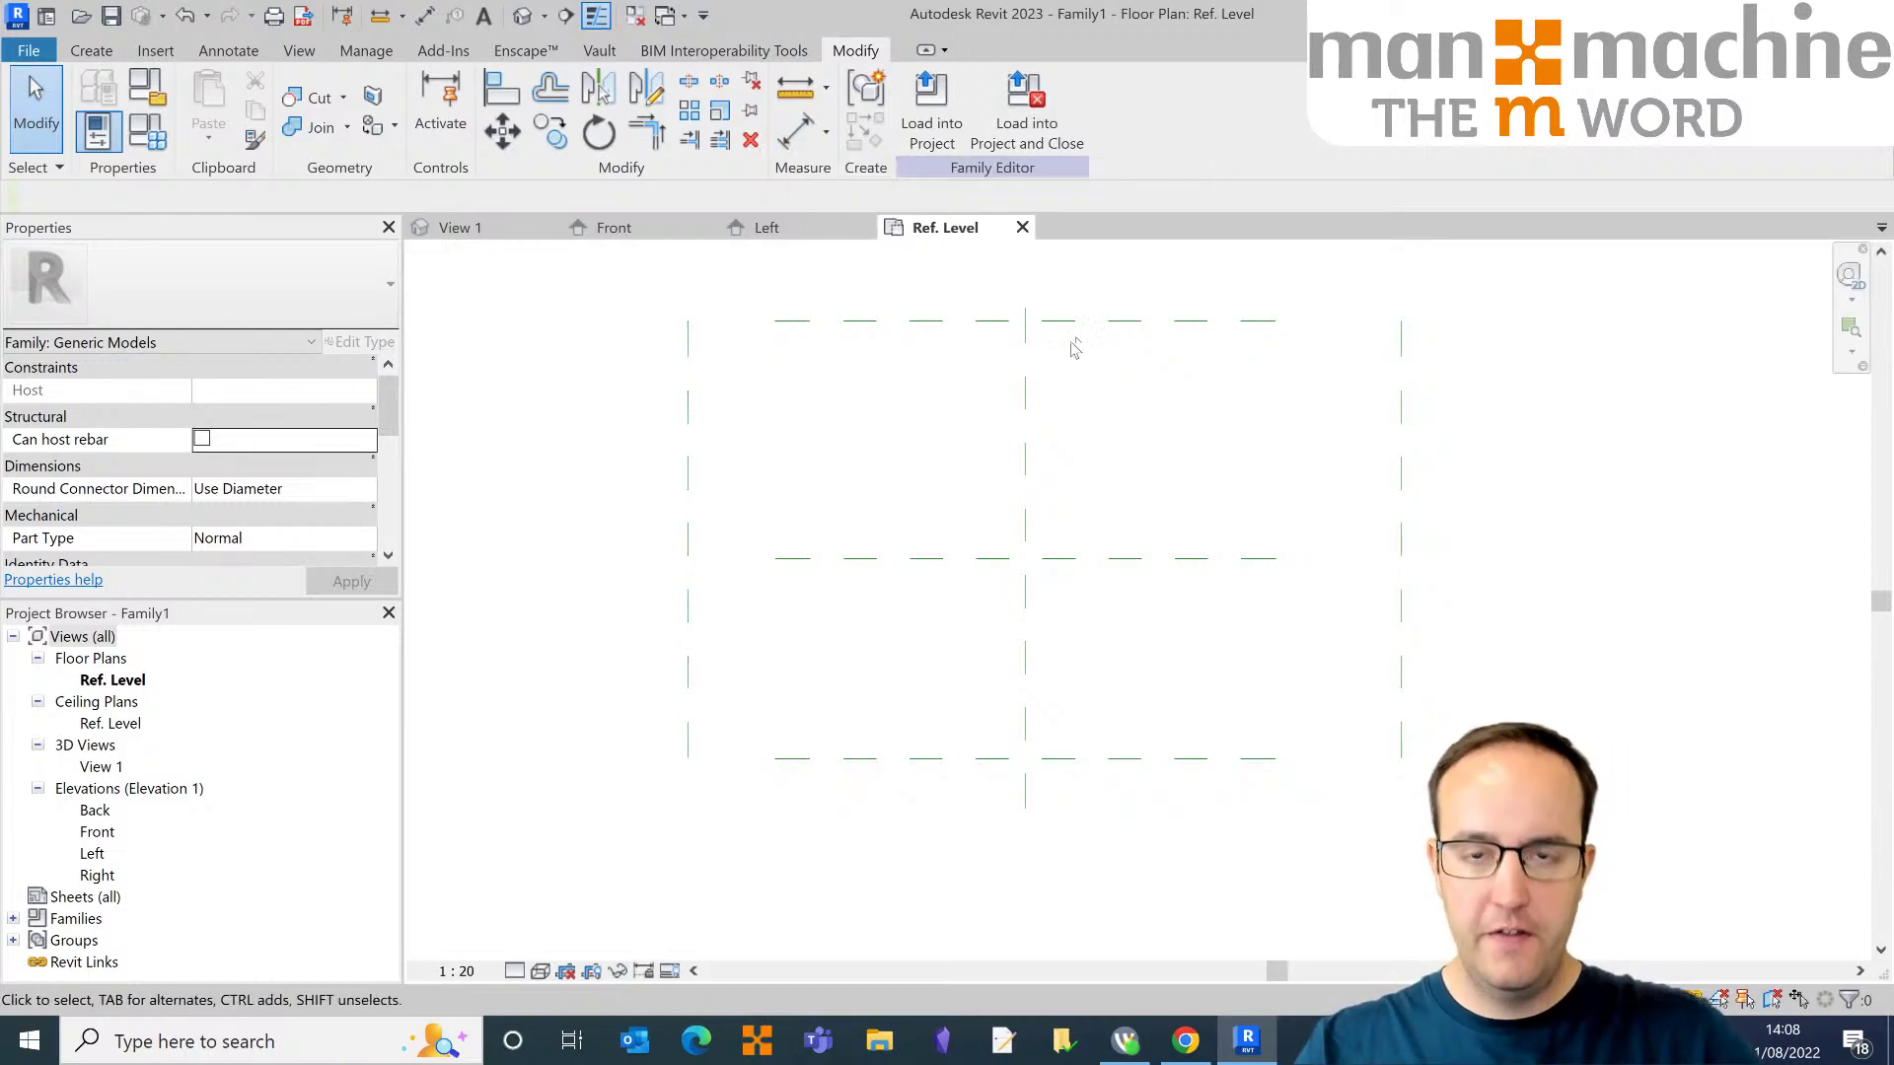
mouse_move(1145, 499)
middle_mouse_down()
mouse_move(1129, 469)
mouse_move(1134, 493)
middle_mouse_up()
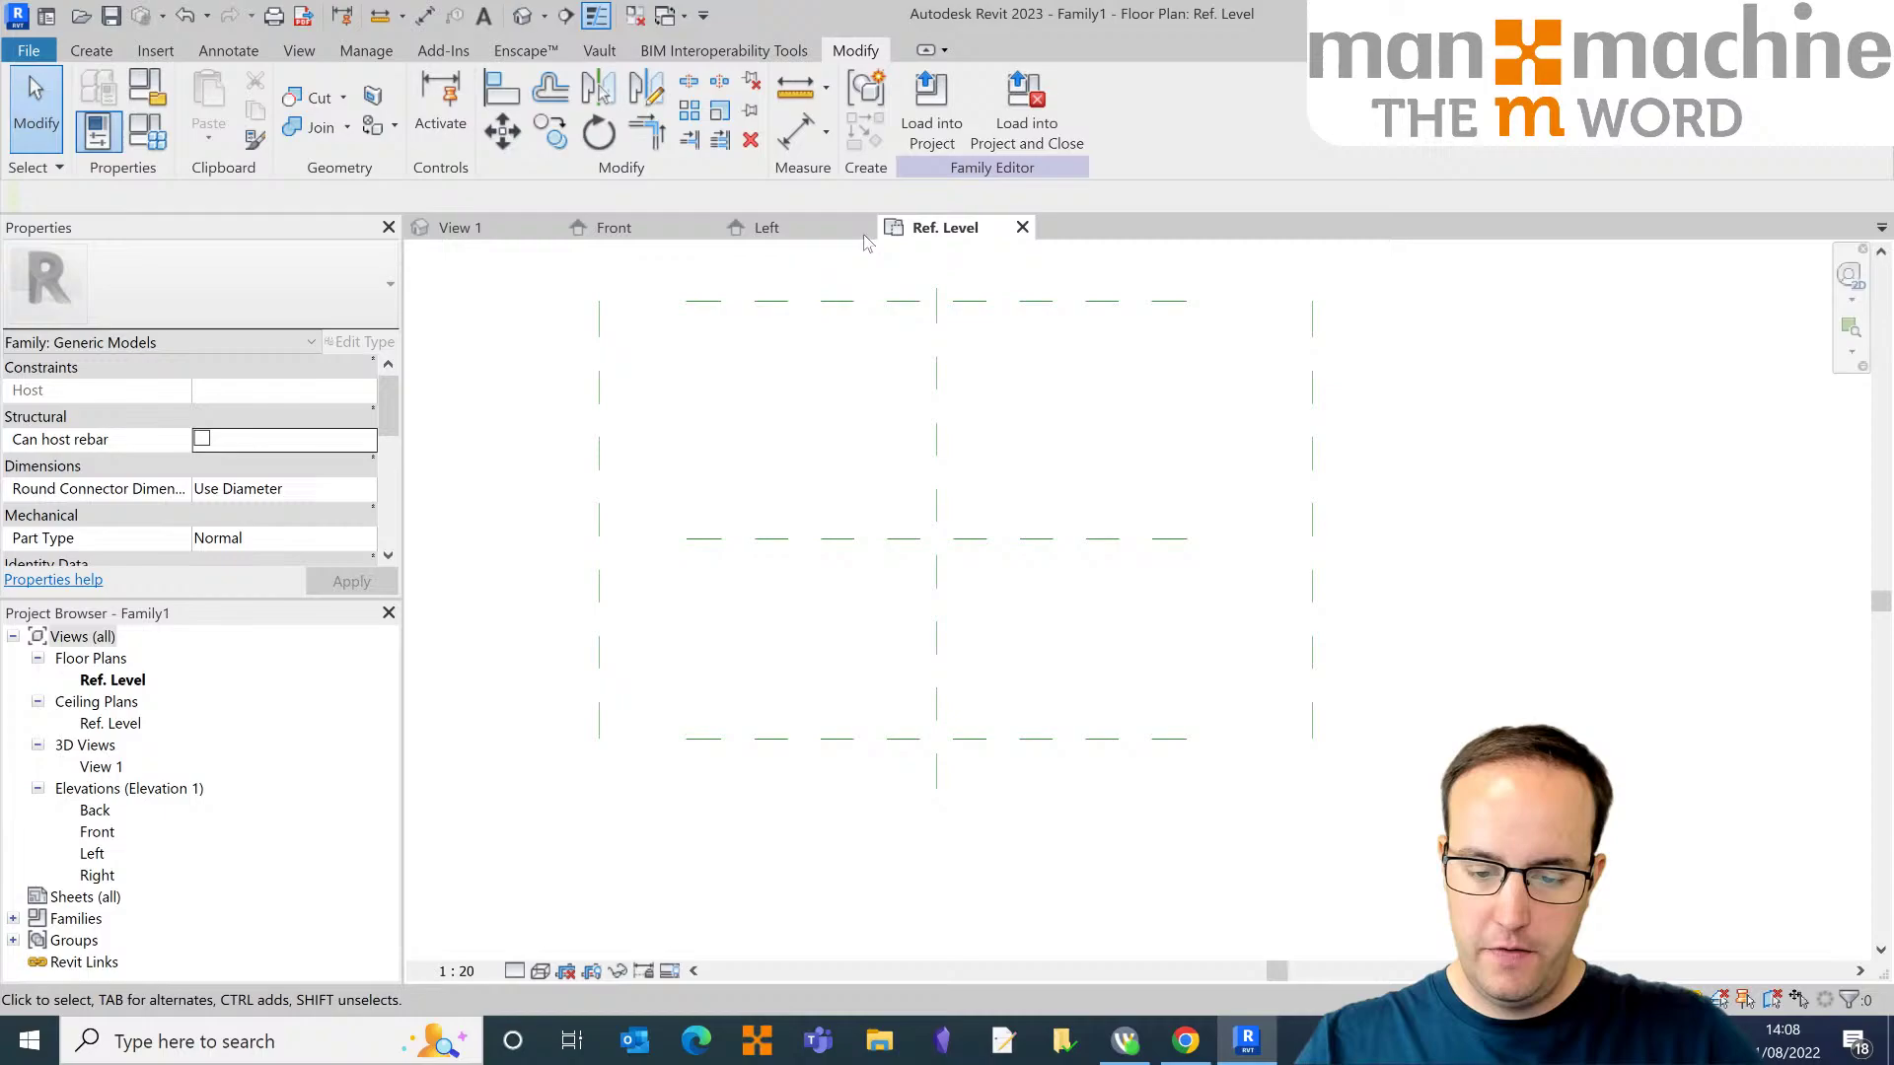
left_click(796, 130)
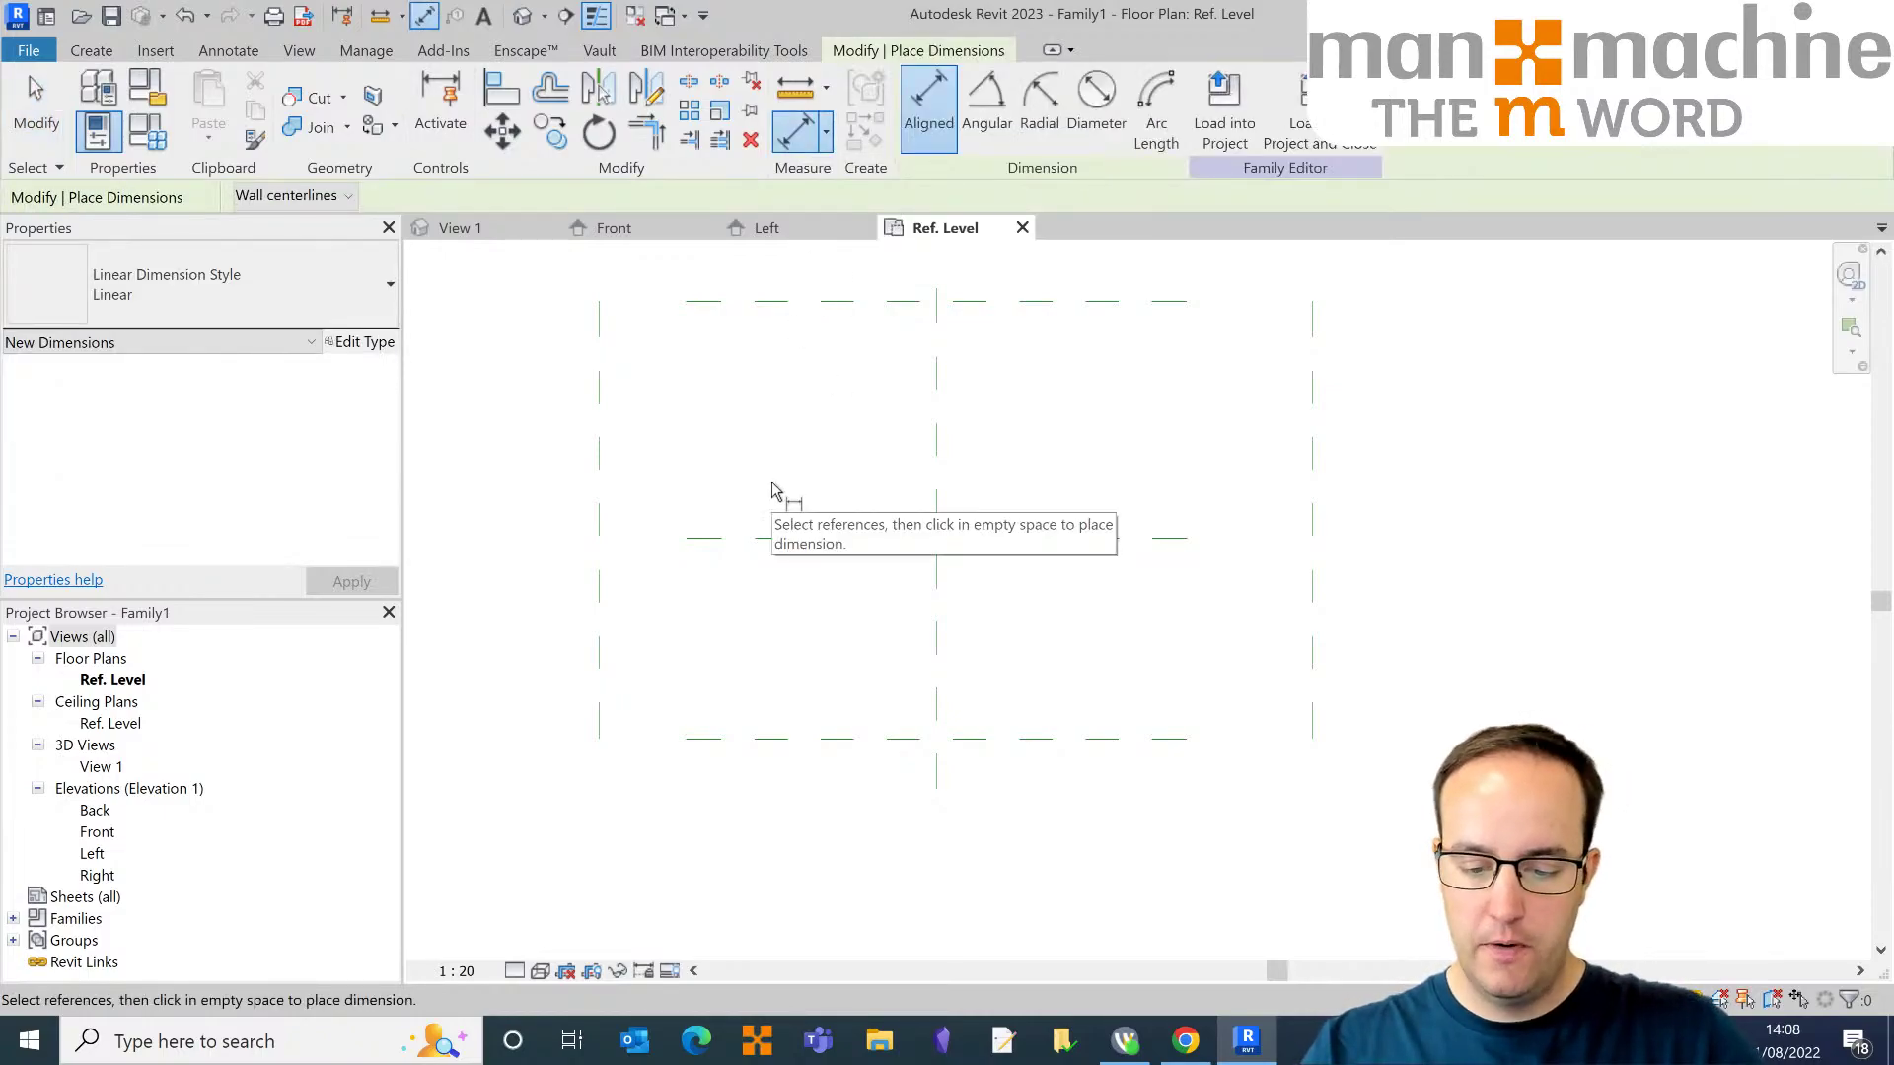
scroll(746, 478, "down", 2)
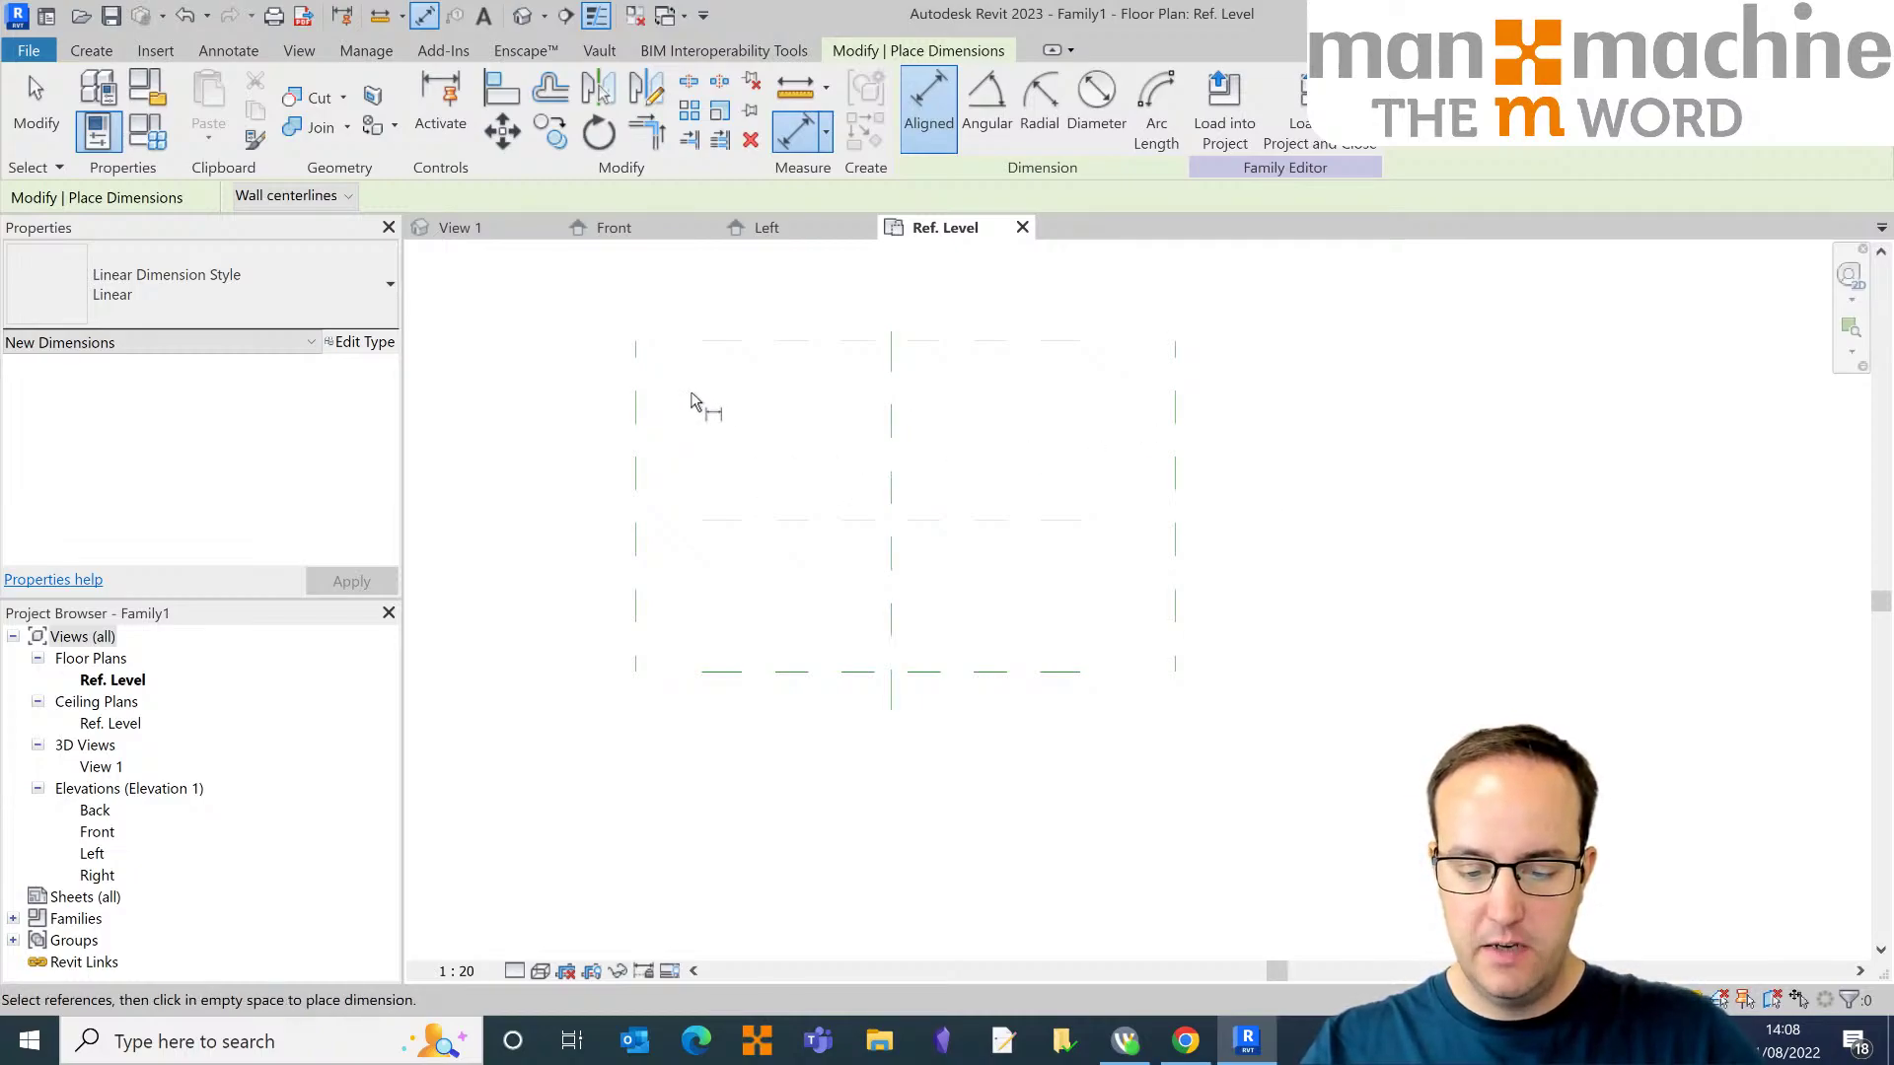
left_click(635, 411)
left_click(1156, 431)
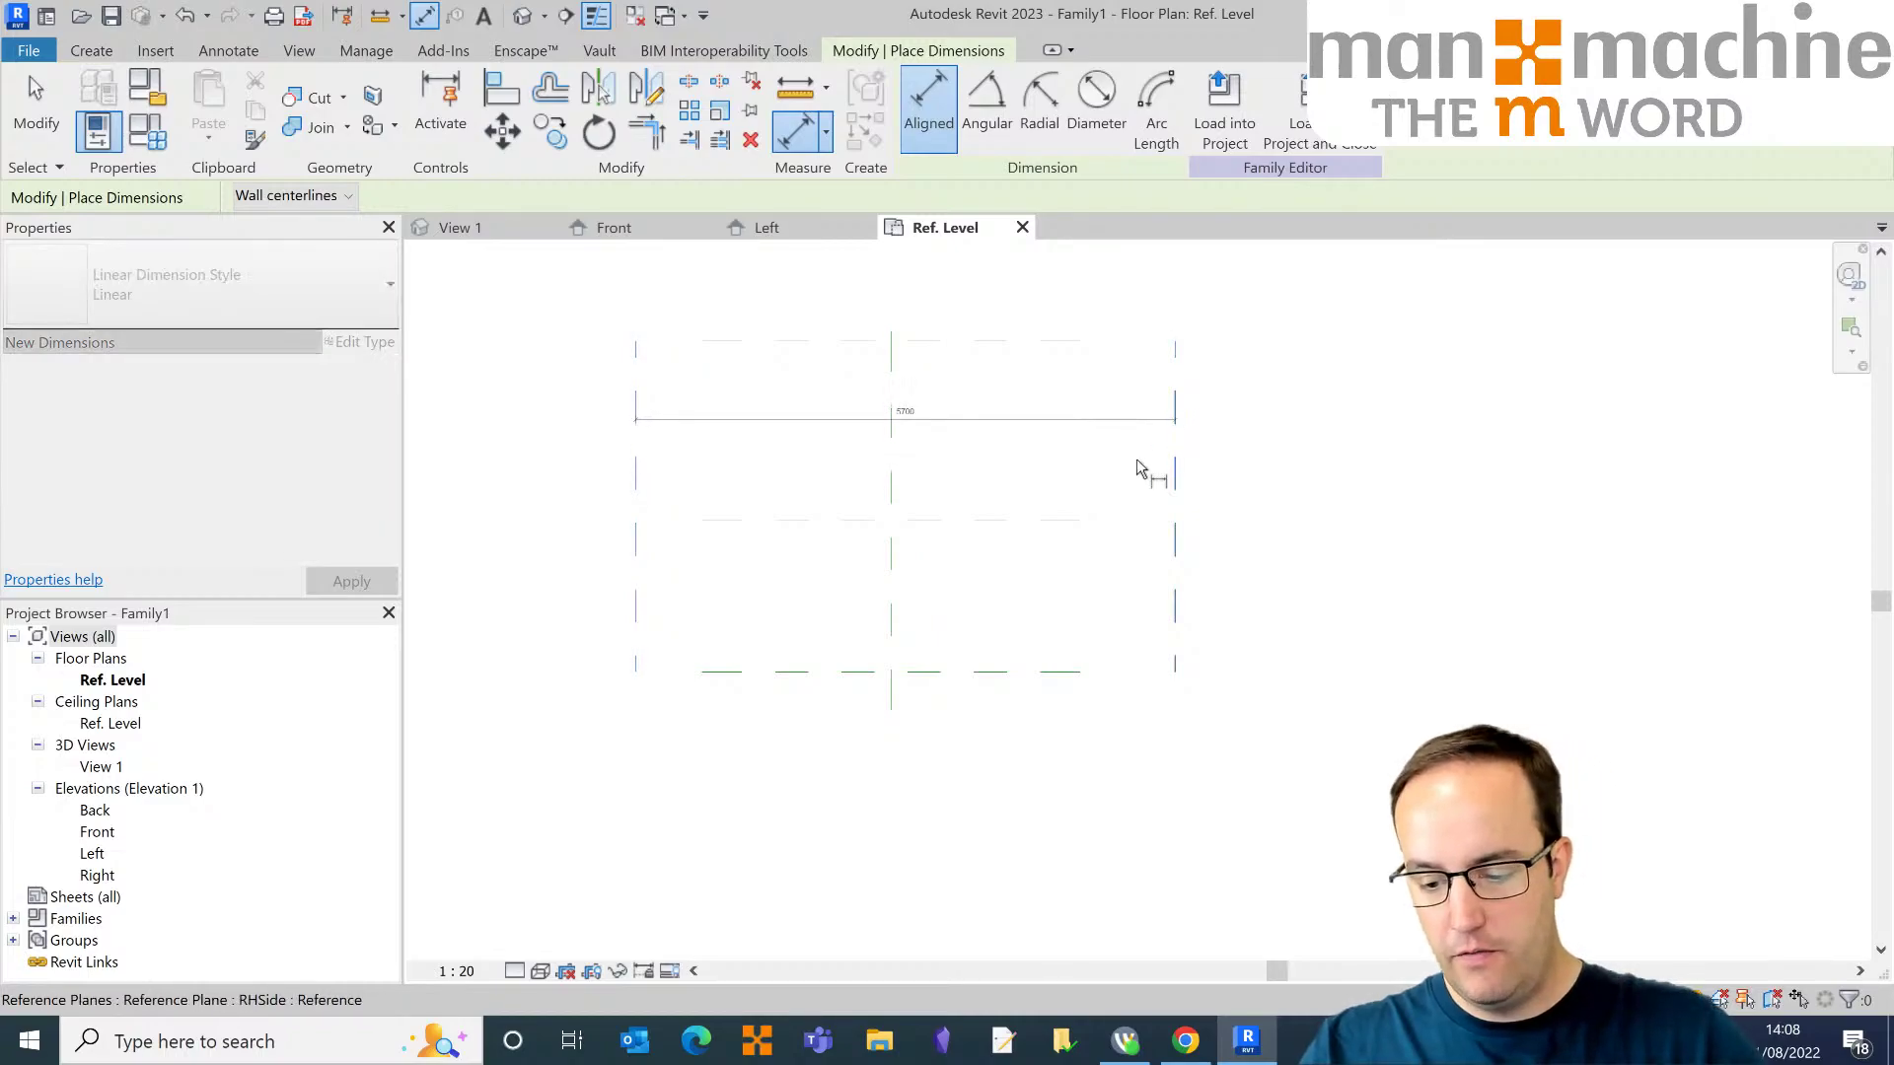
left_click(901, 369)
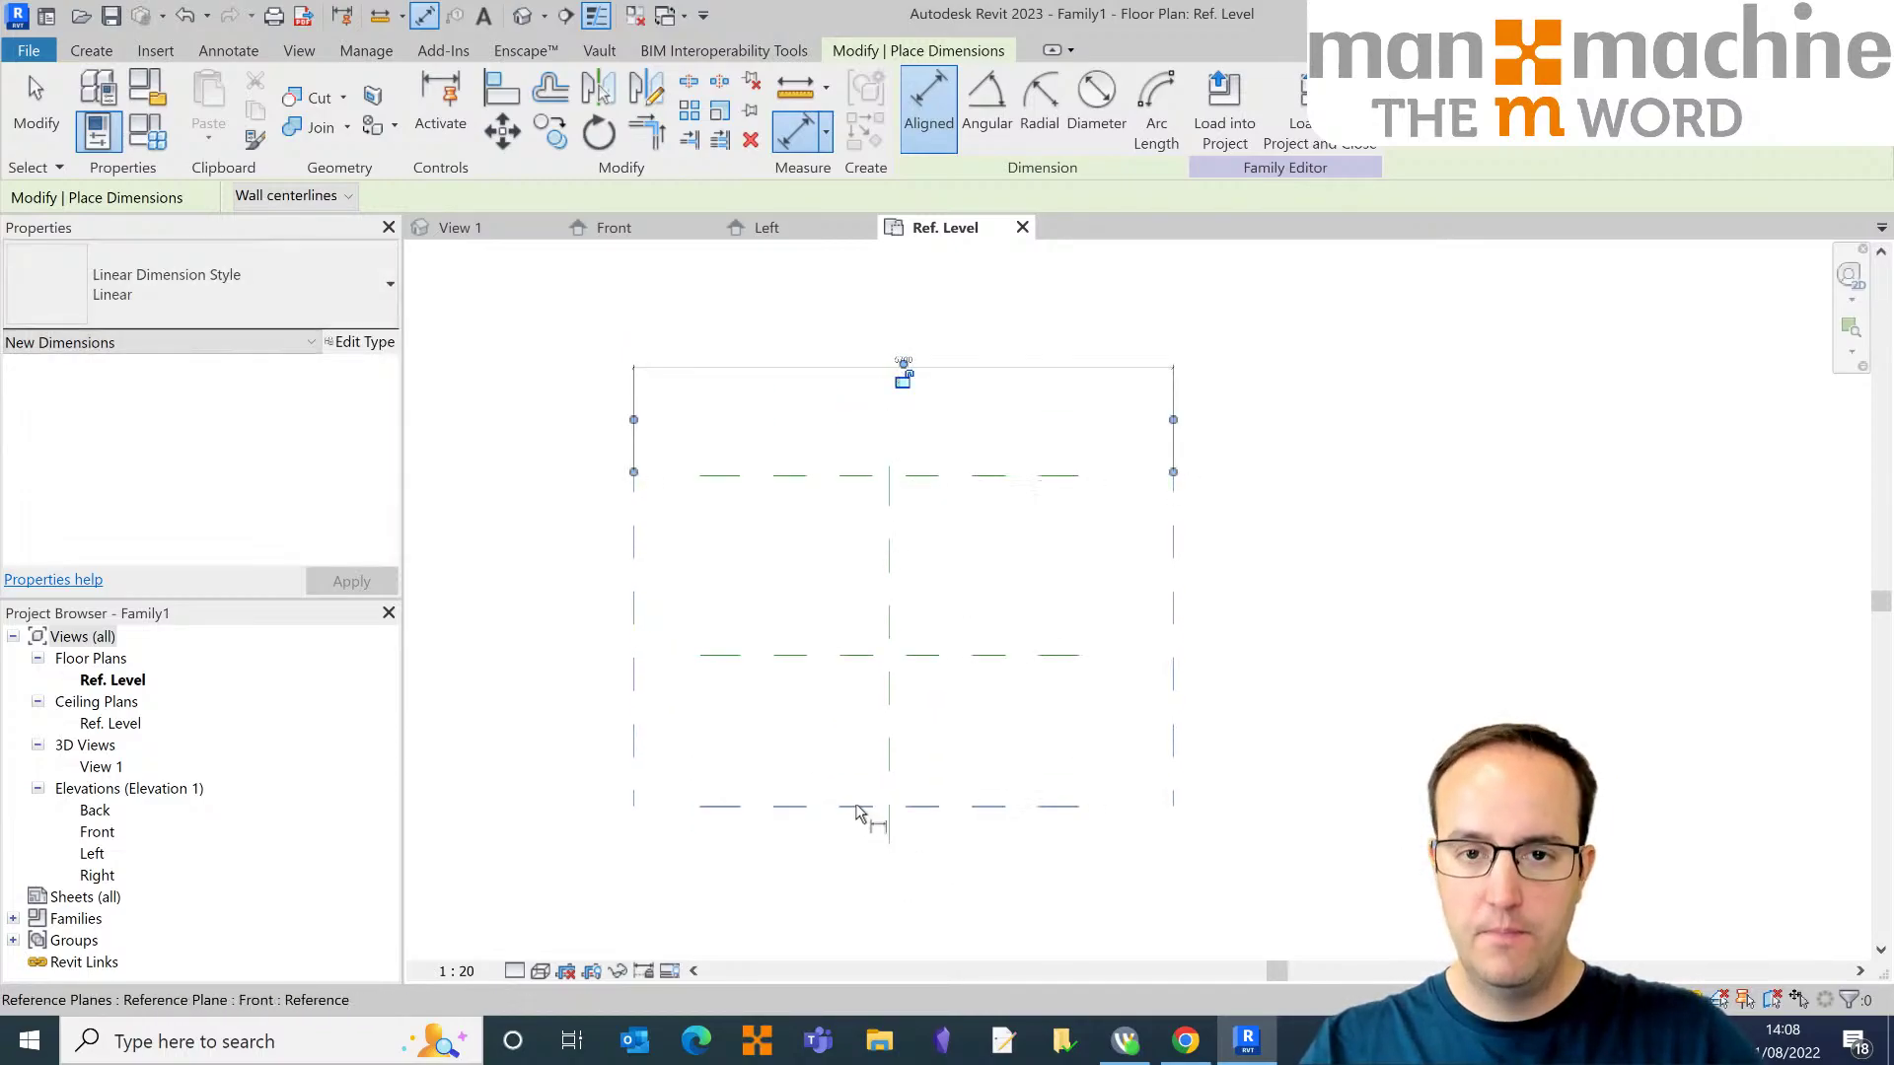
Step: Add an aligned dimension between the Rear and Front reference planes, placed to the left of the plane layout
middle_click_drag(828, 819, 823, 745)
left_click(787, 413)
left_click(797, 459)
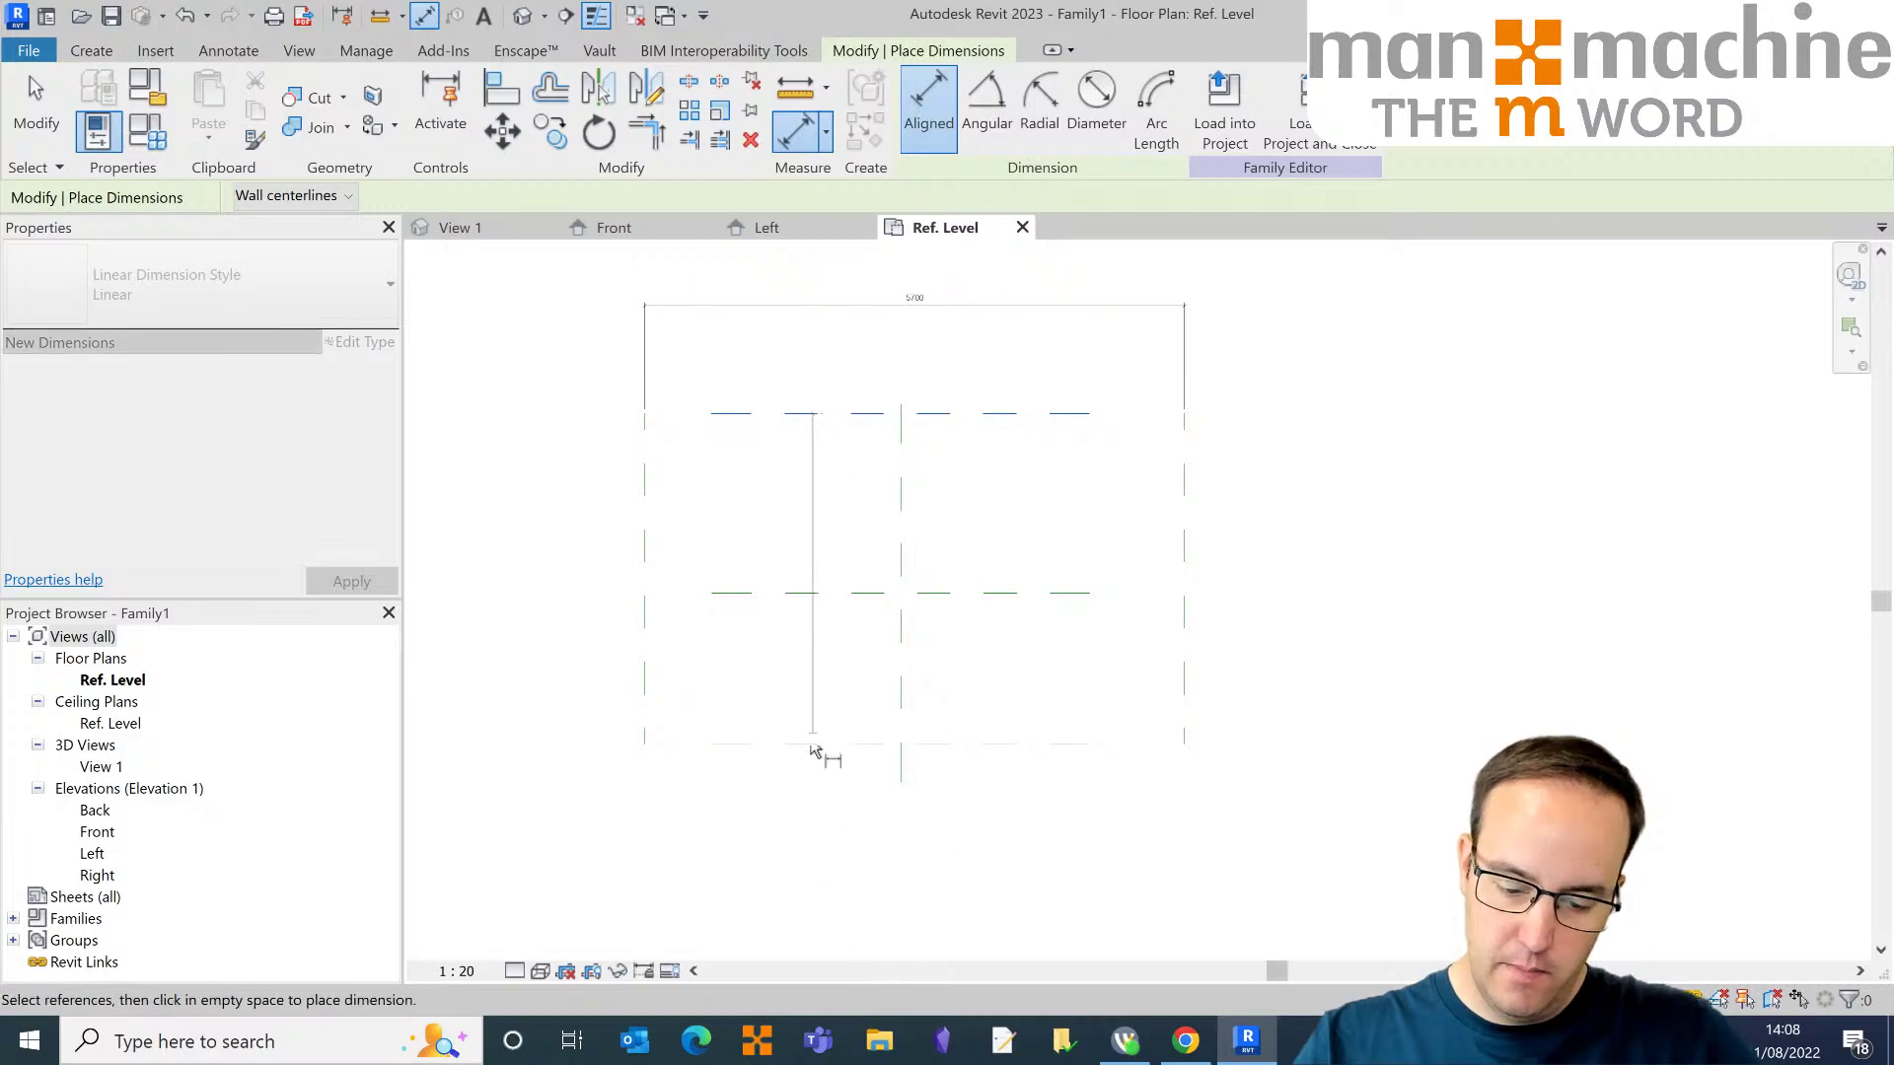
left_click(803, 748)
middle_click_drag(475, 634, 578, 642)
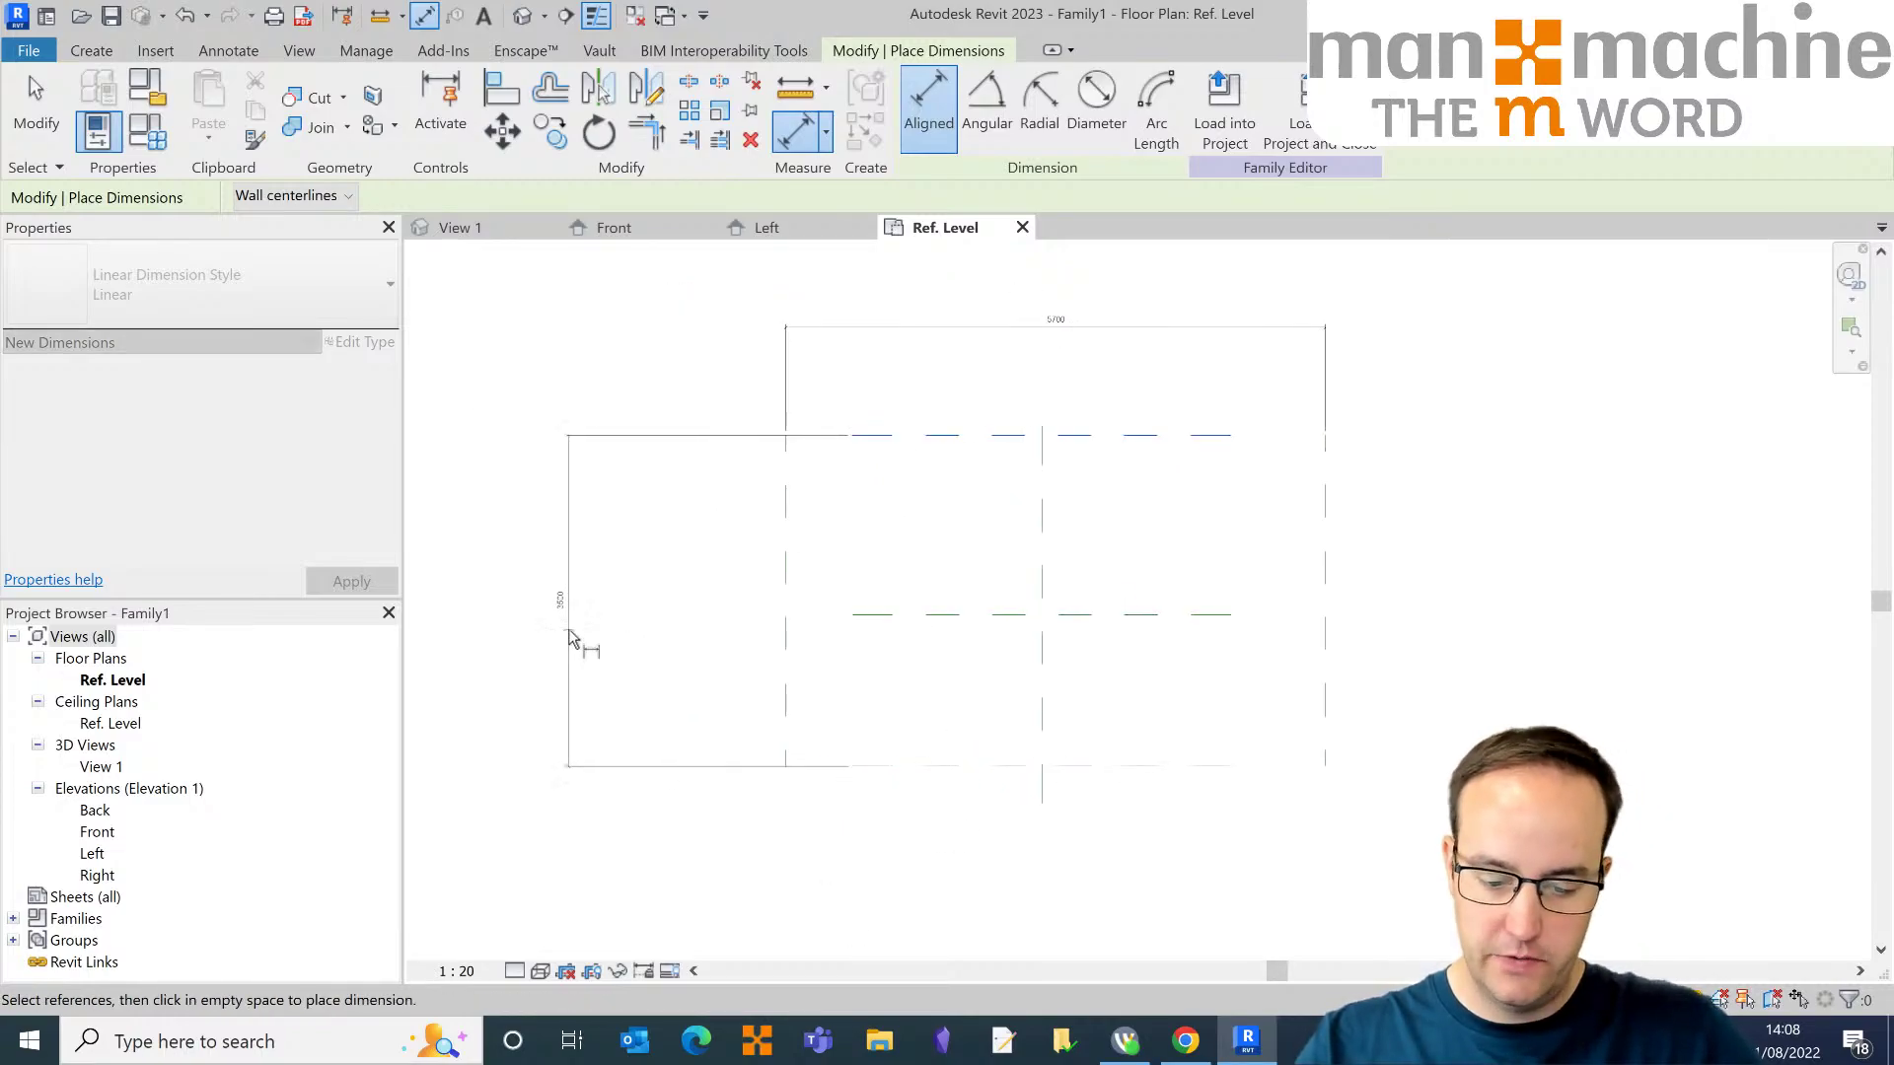
left_click(577, 629)
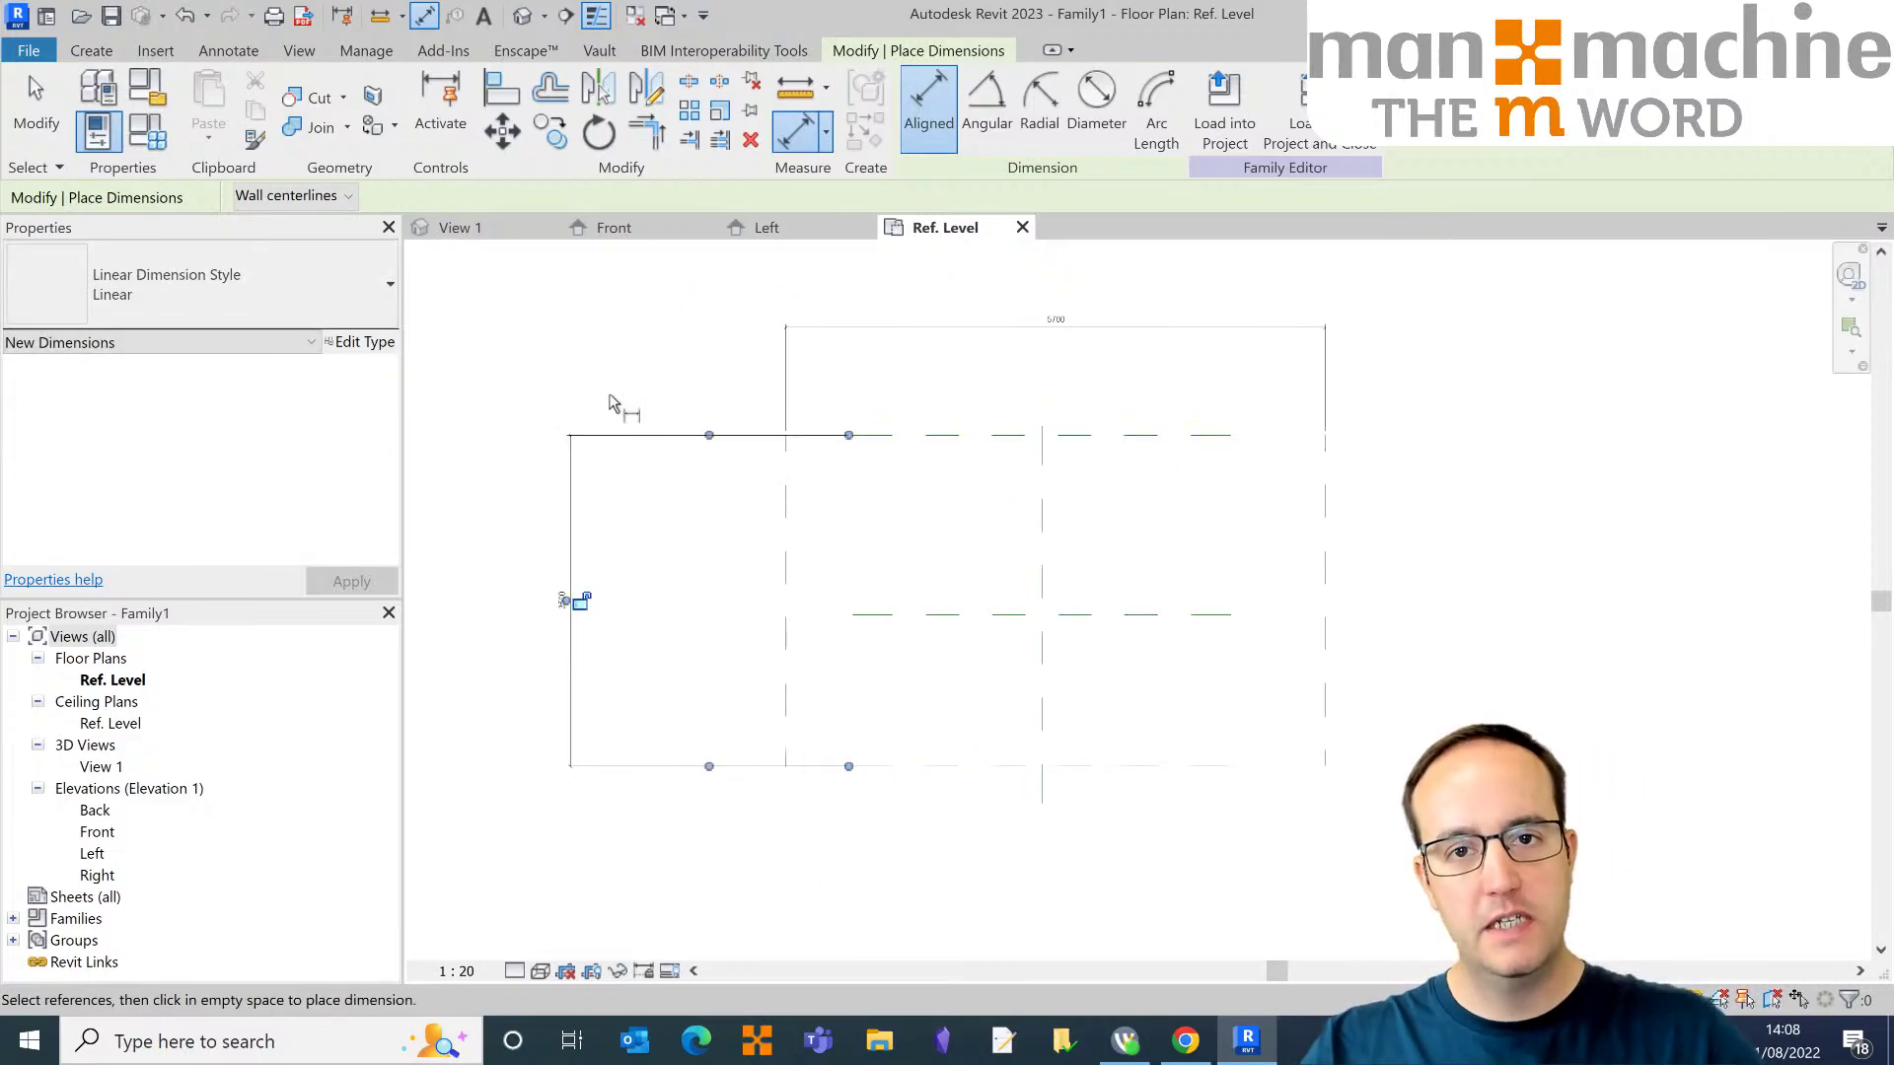
key("Escape")
key("Escape")
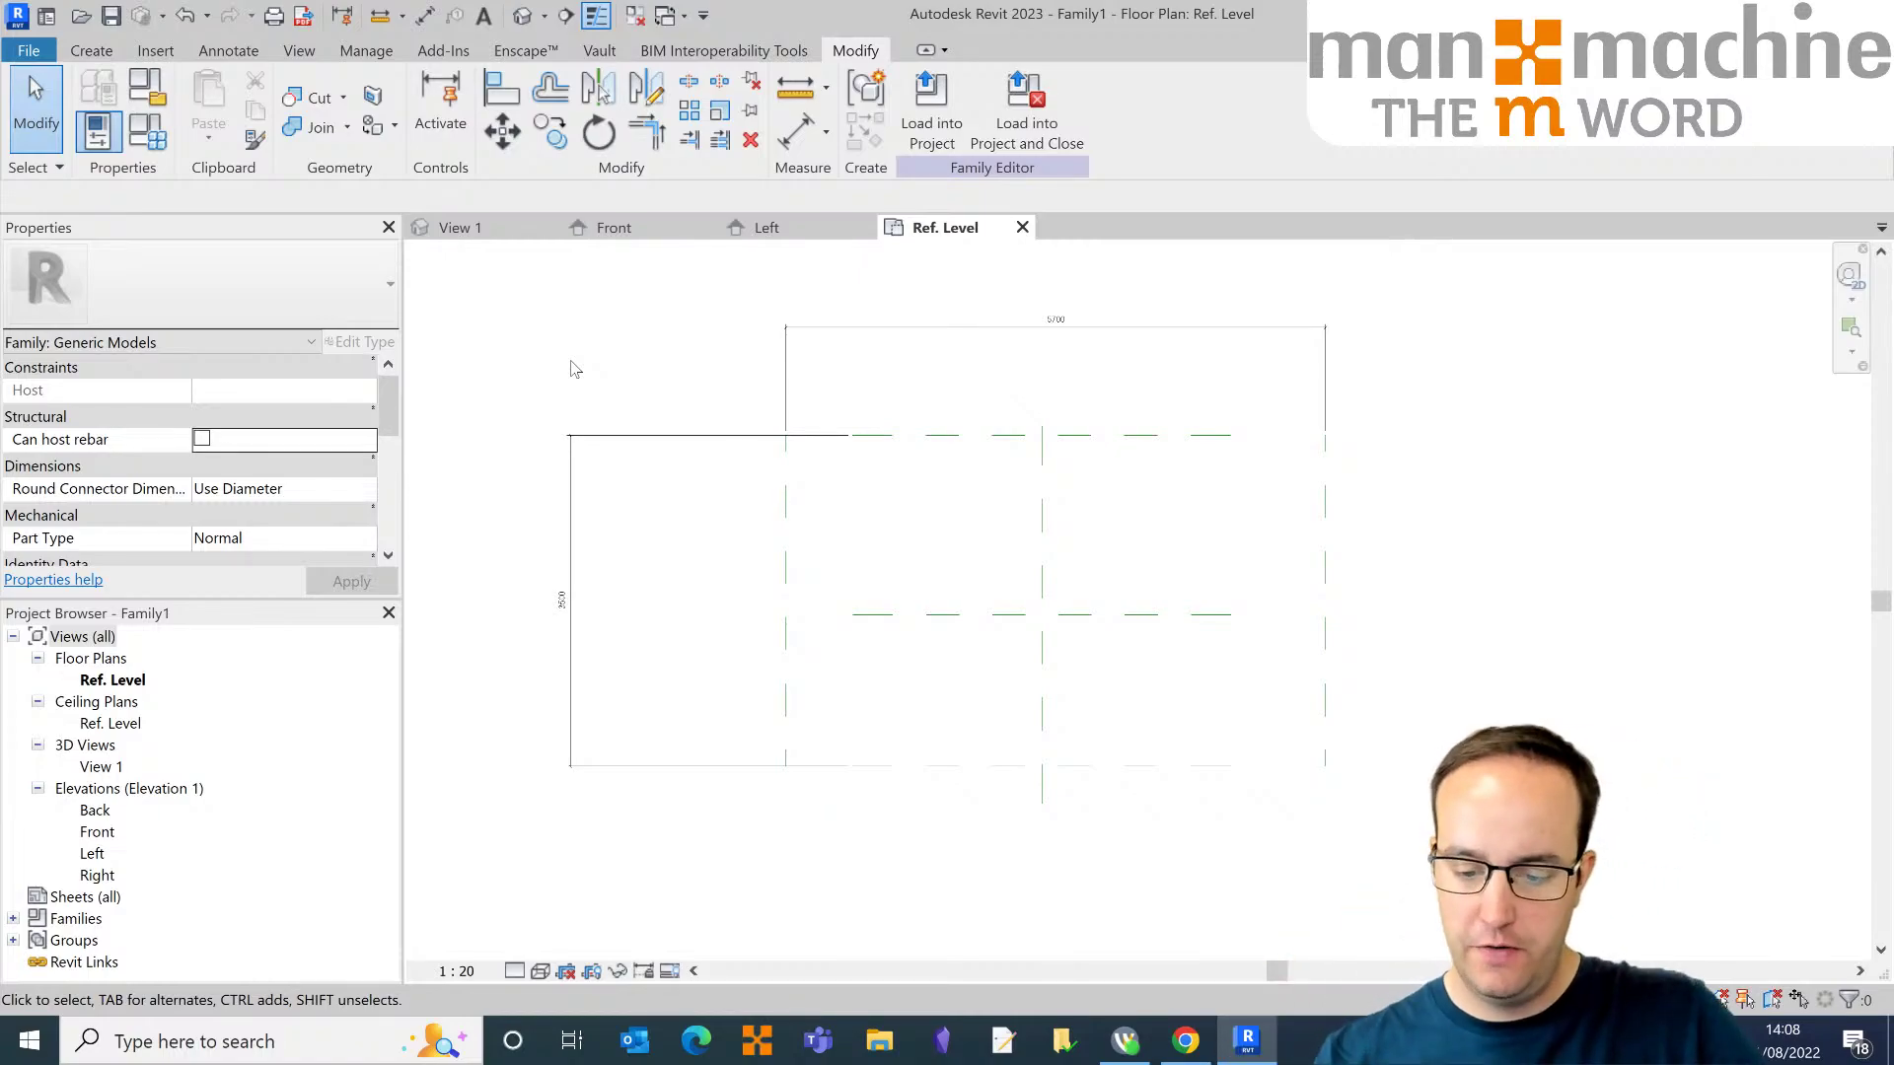
Step: Move the RHSide reference plane outward to about 5800 mm from the vertical center plane
middle_click_drag(1041, 488, 1008, 508)
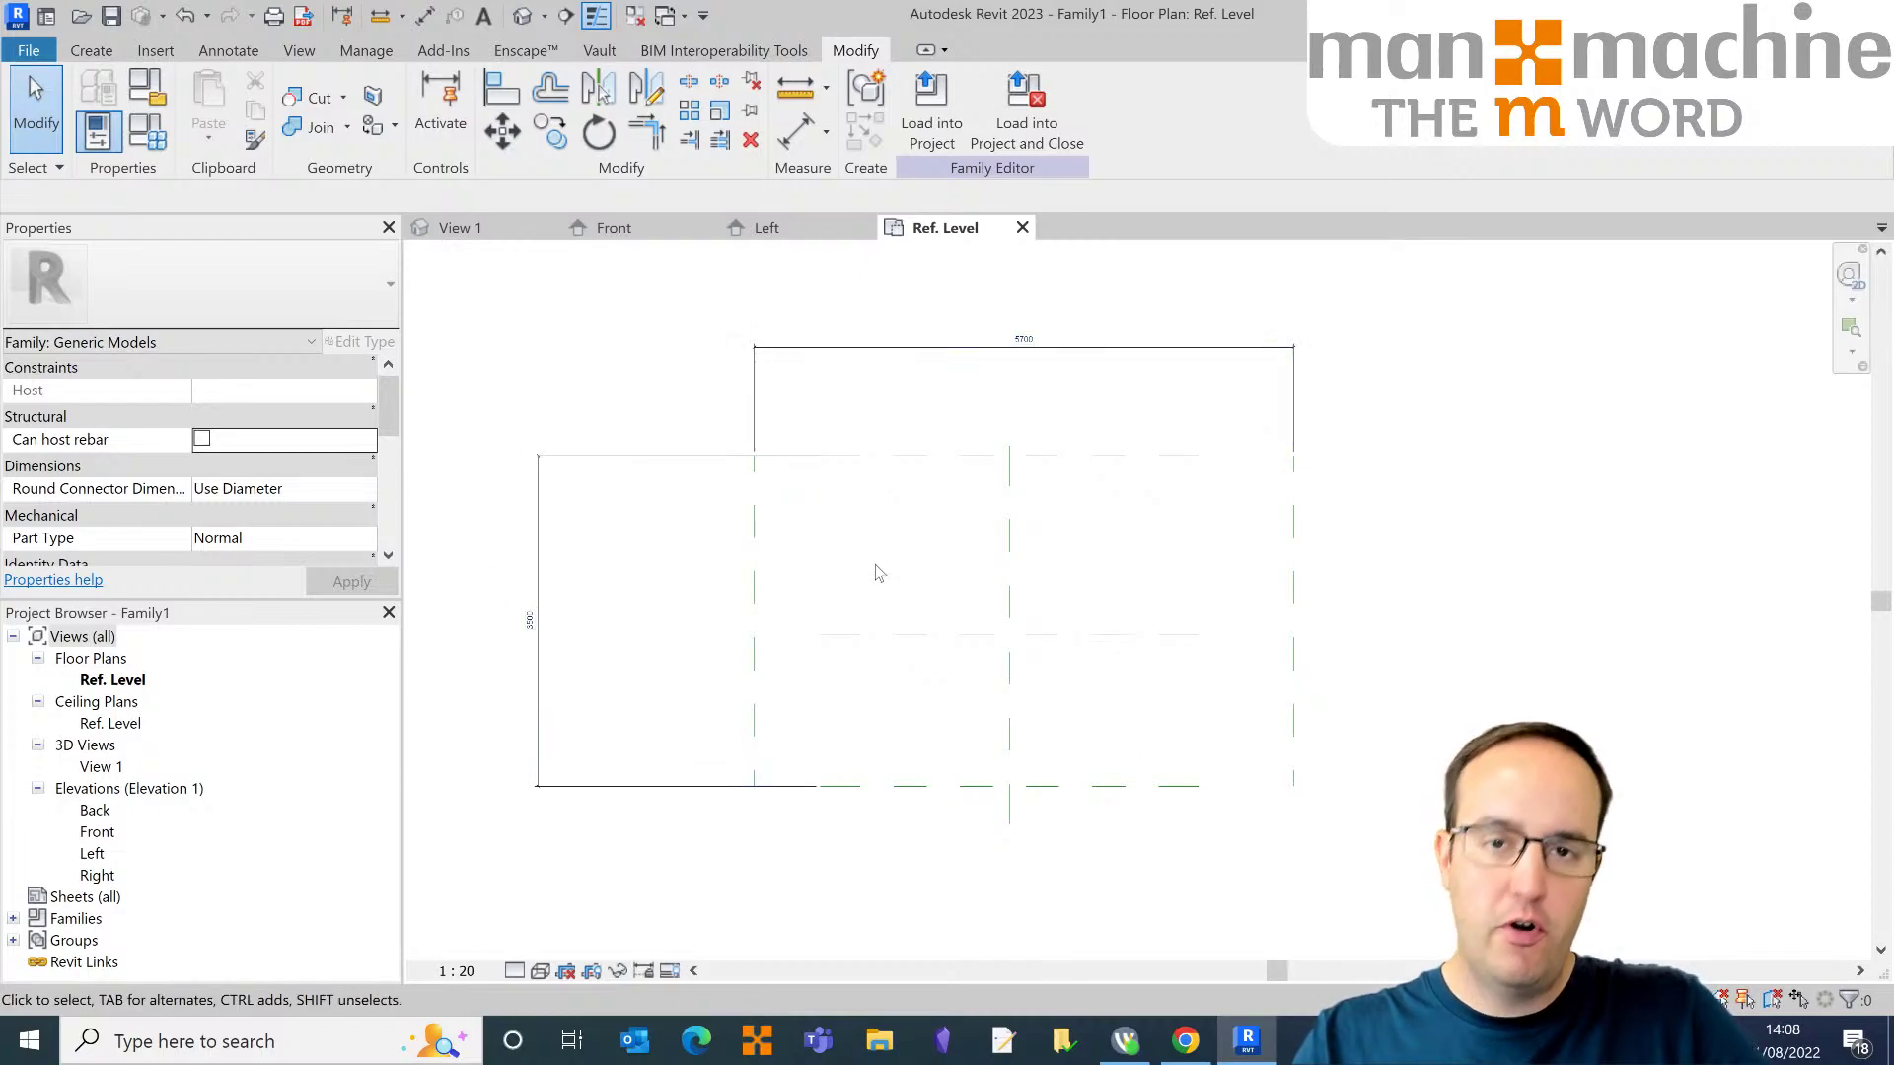
left_click(1294, 580)
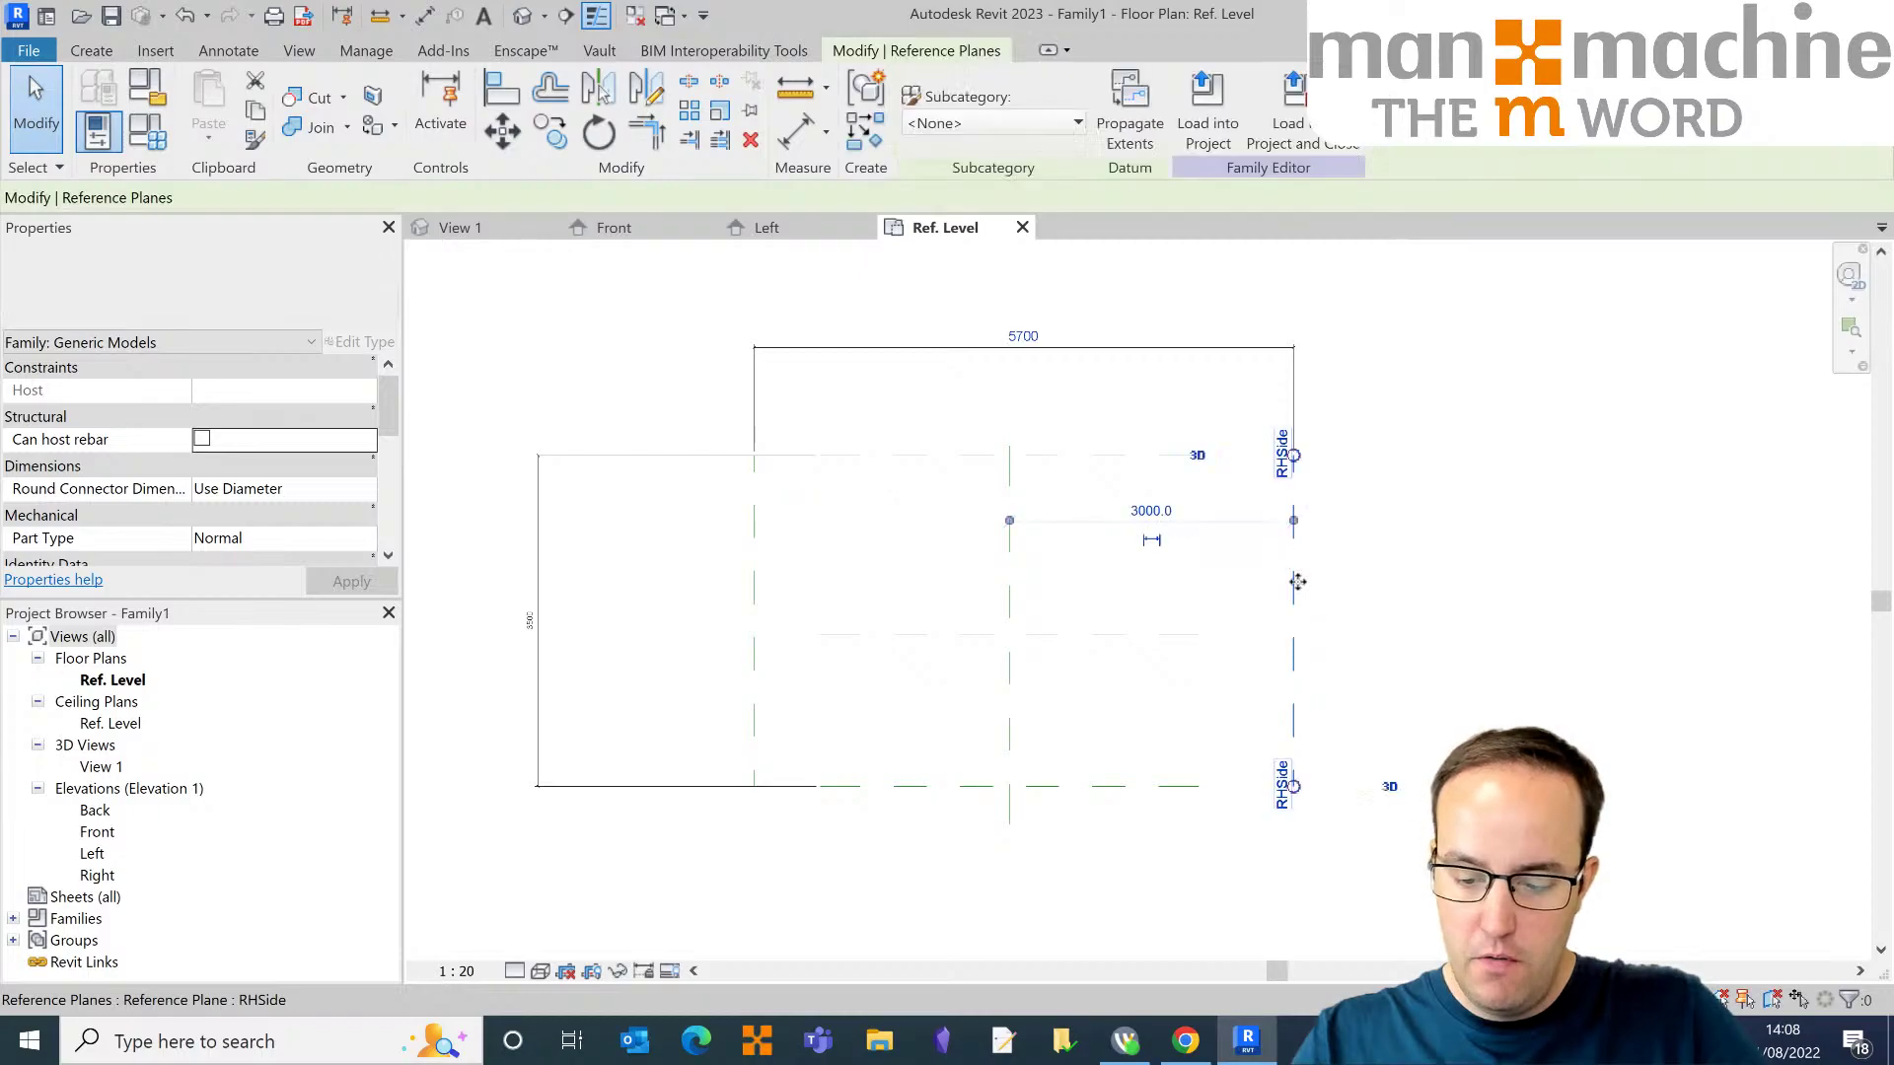
left_click_drag(1294, 580, 1558, 580)
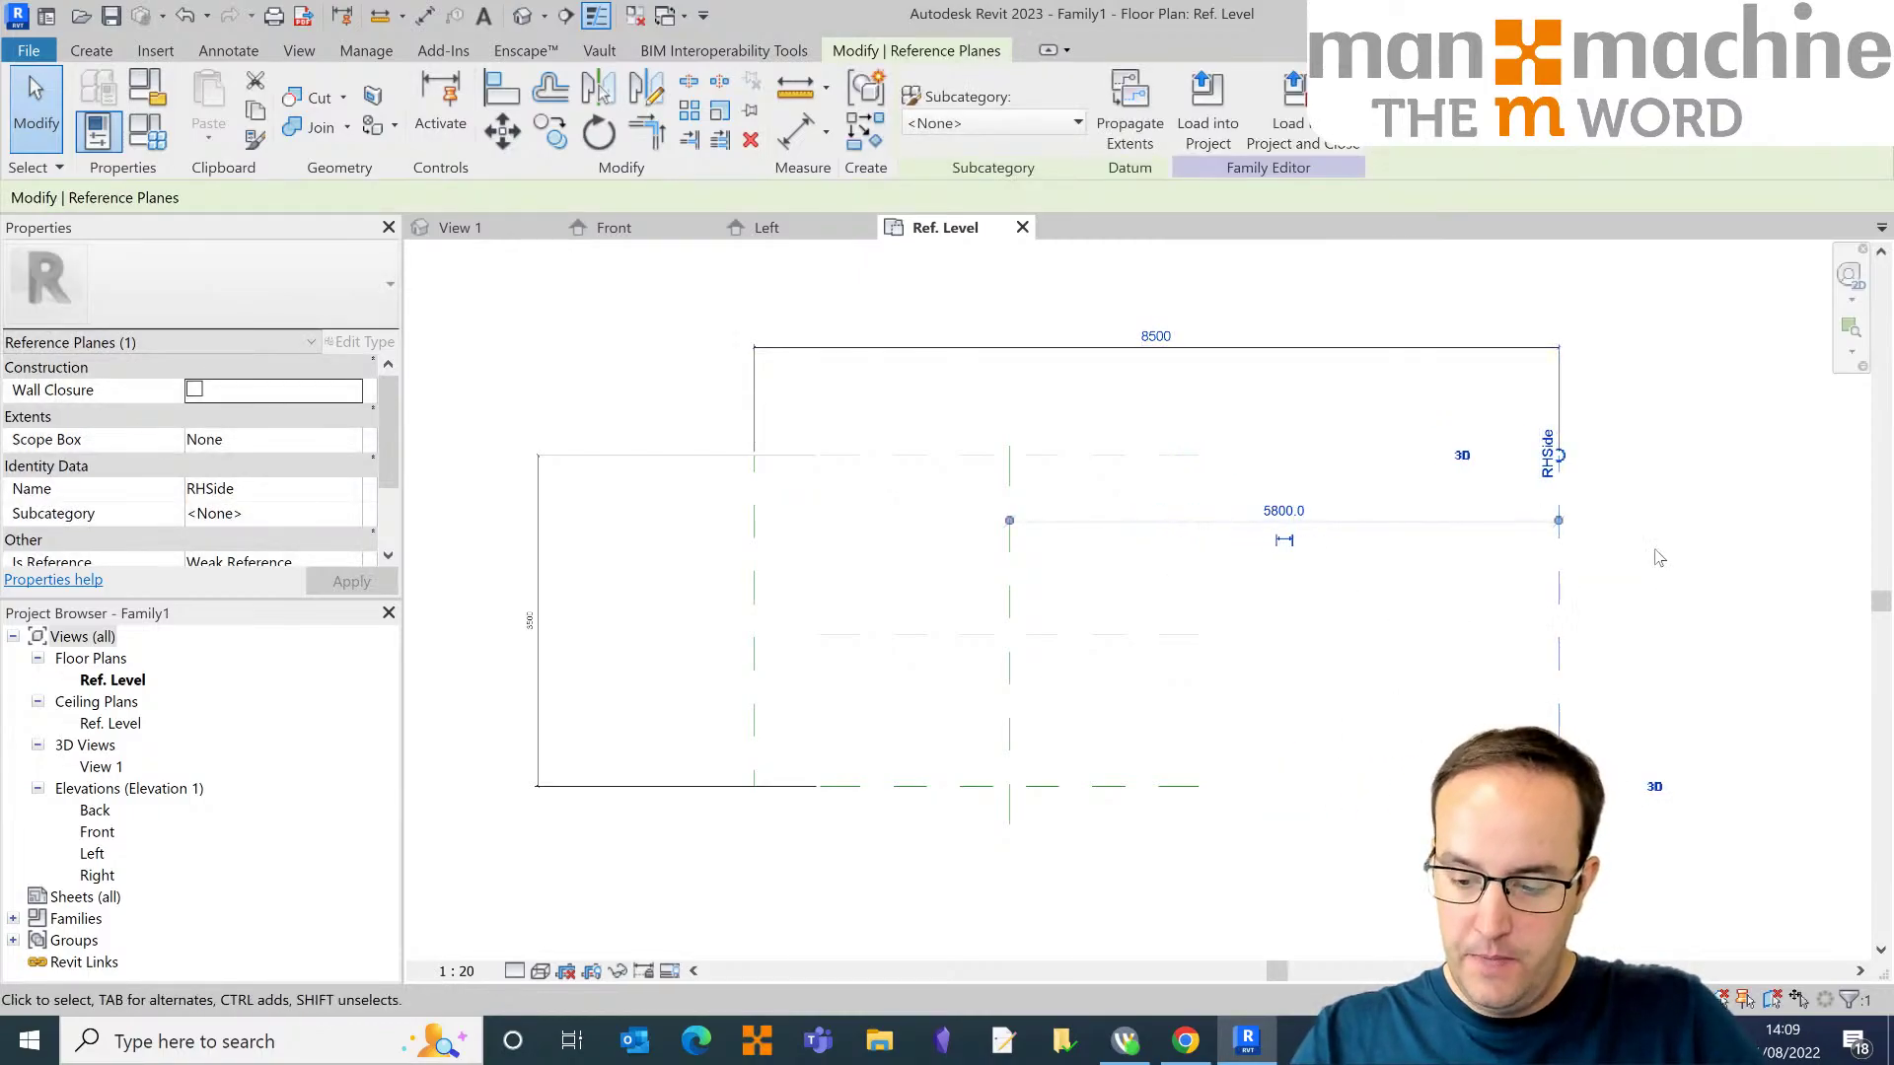
left_click(1659, 558)
Step: Set the overall dimension between the LHSide and RHSide planes to 7500 mm by repositioning RHSide
left_click(1560, 584)
left_click(1156, 336)
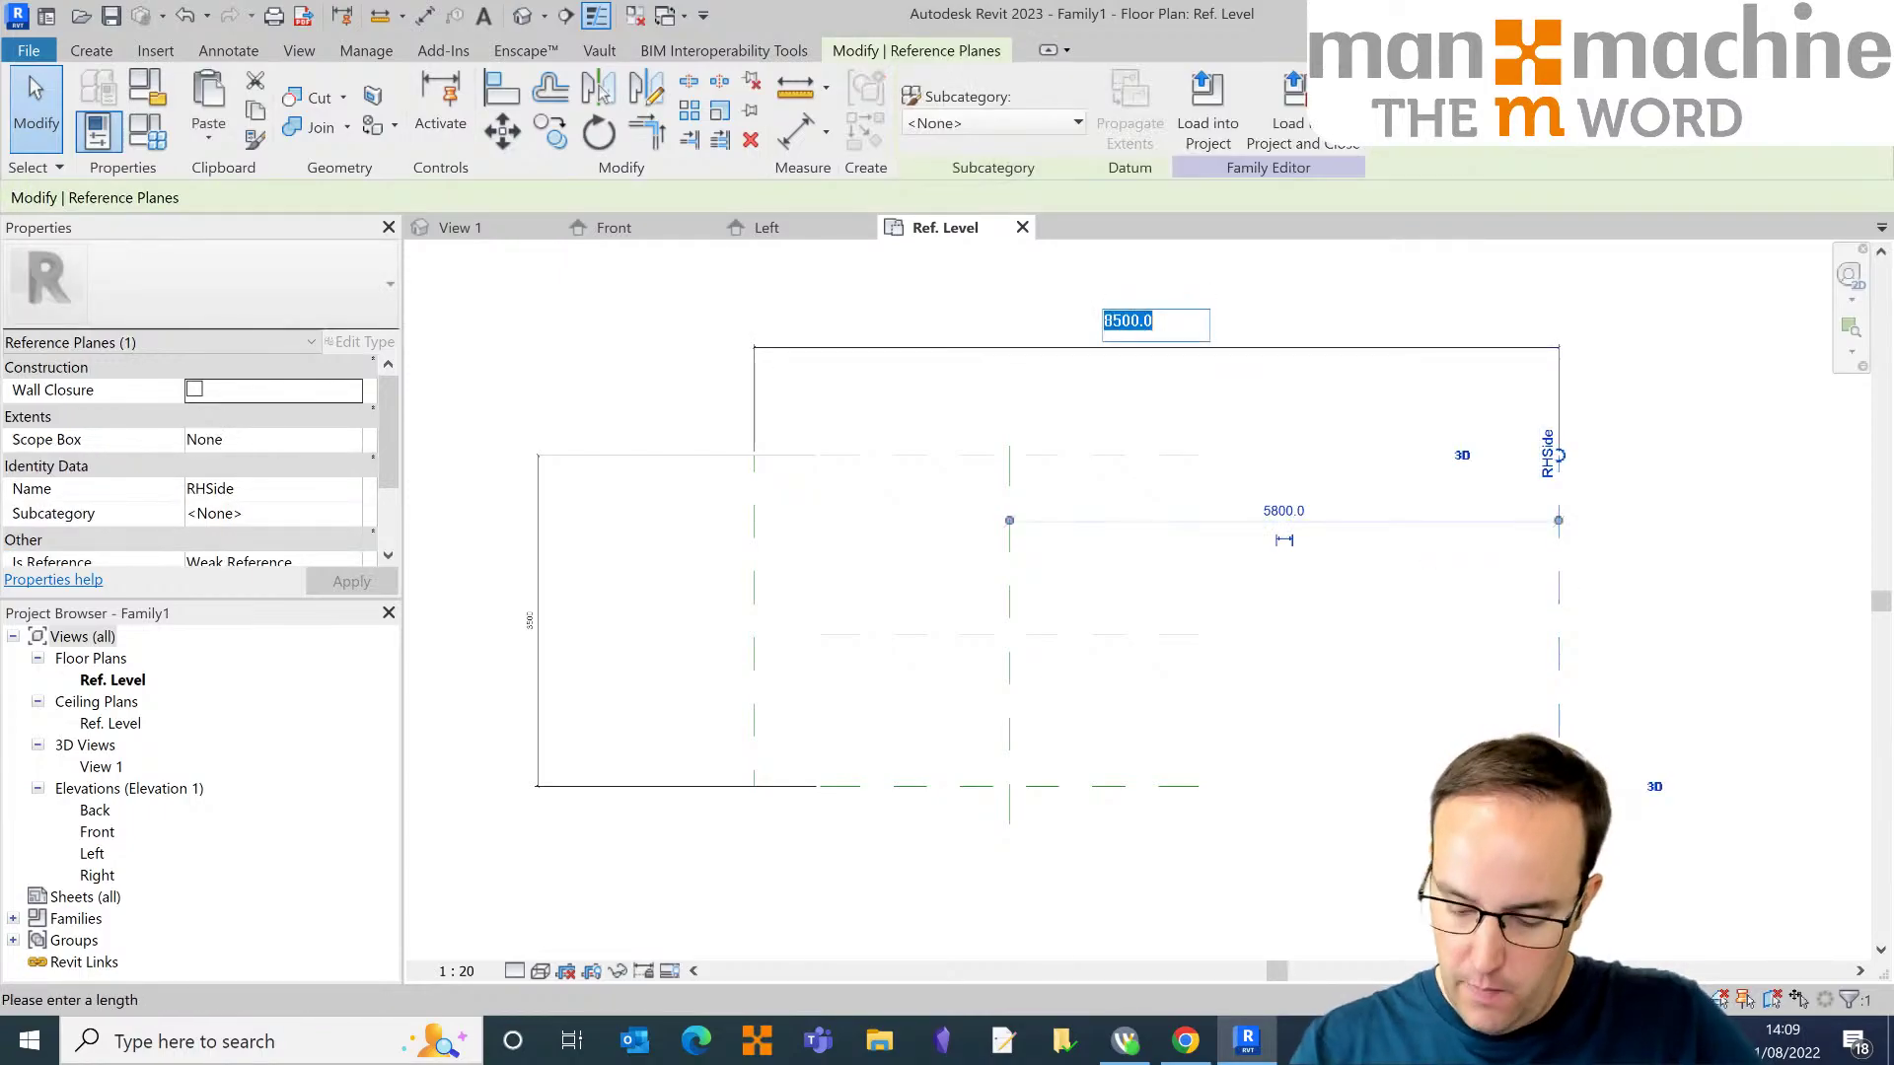
type("7500")
key("Return")
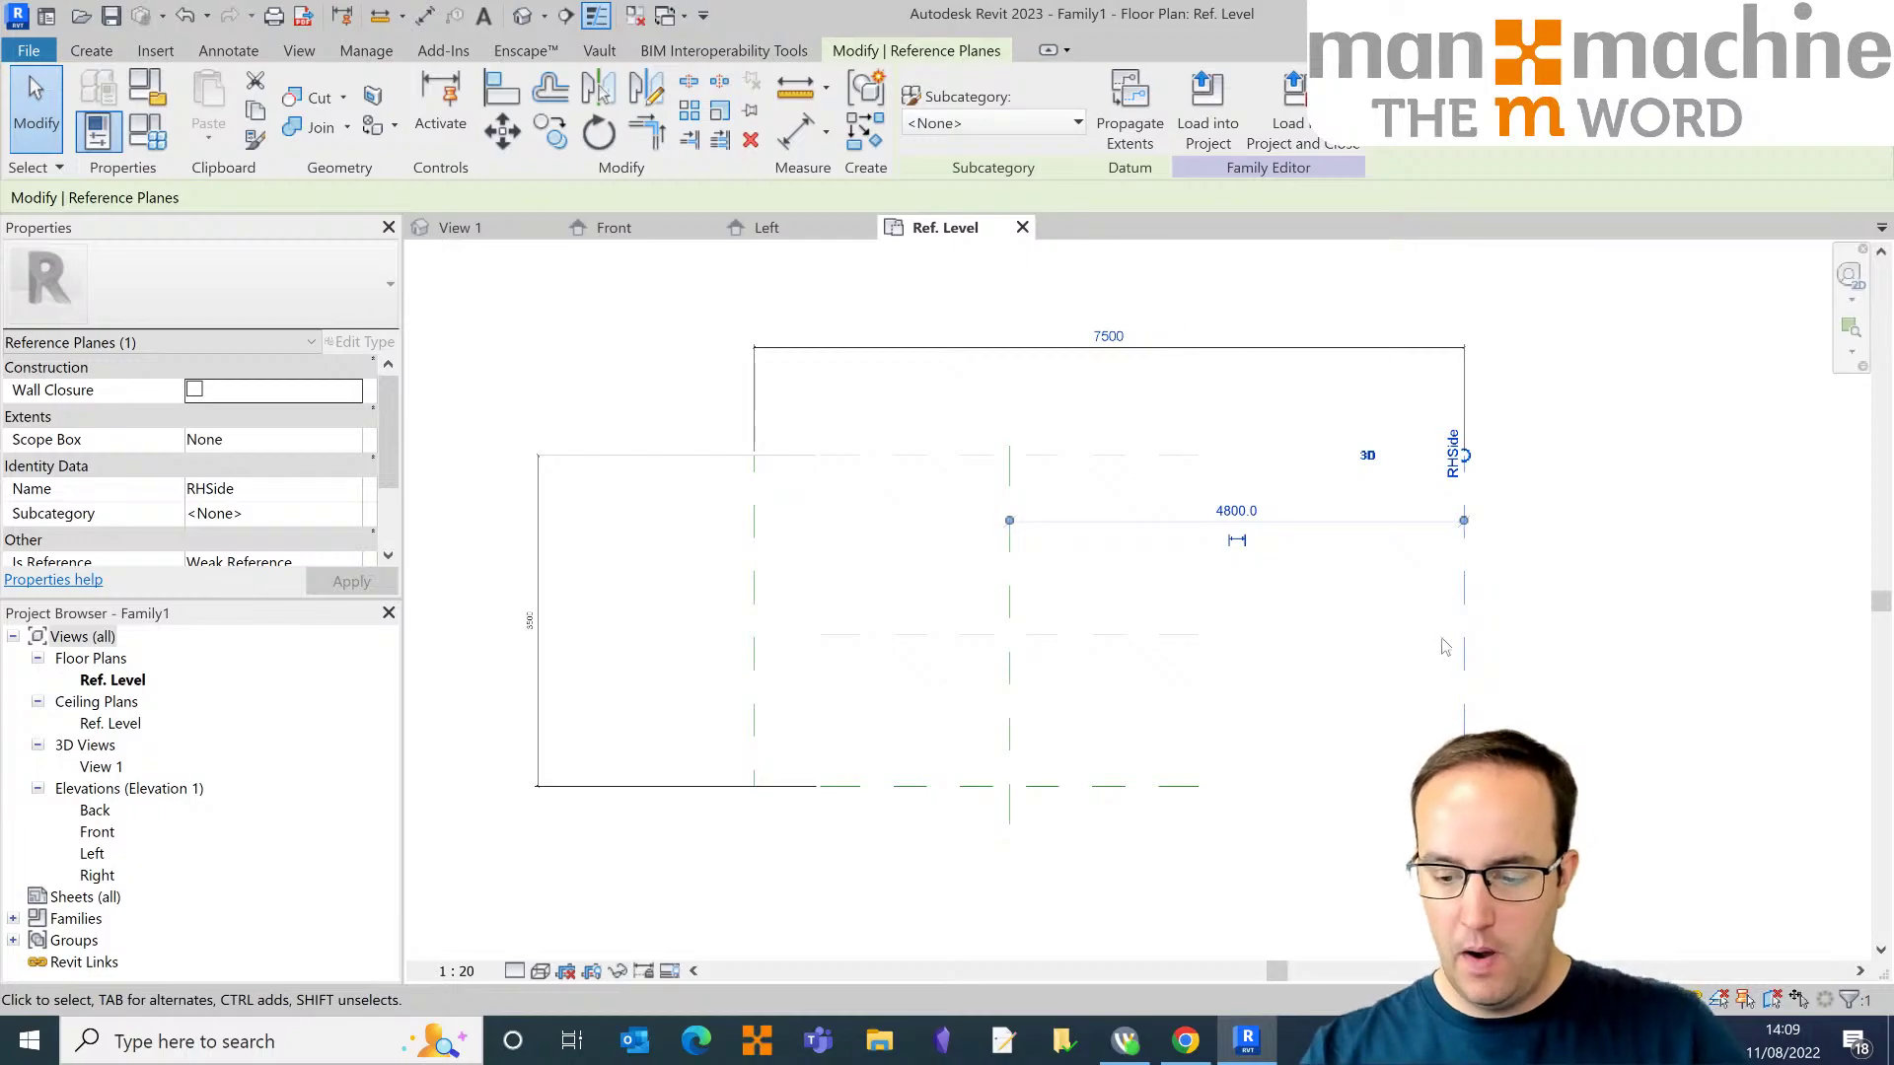
left_click(1431, 561)
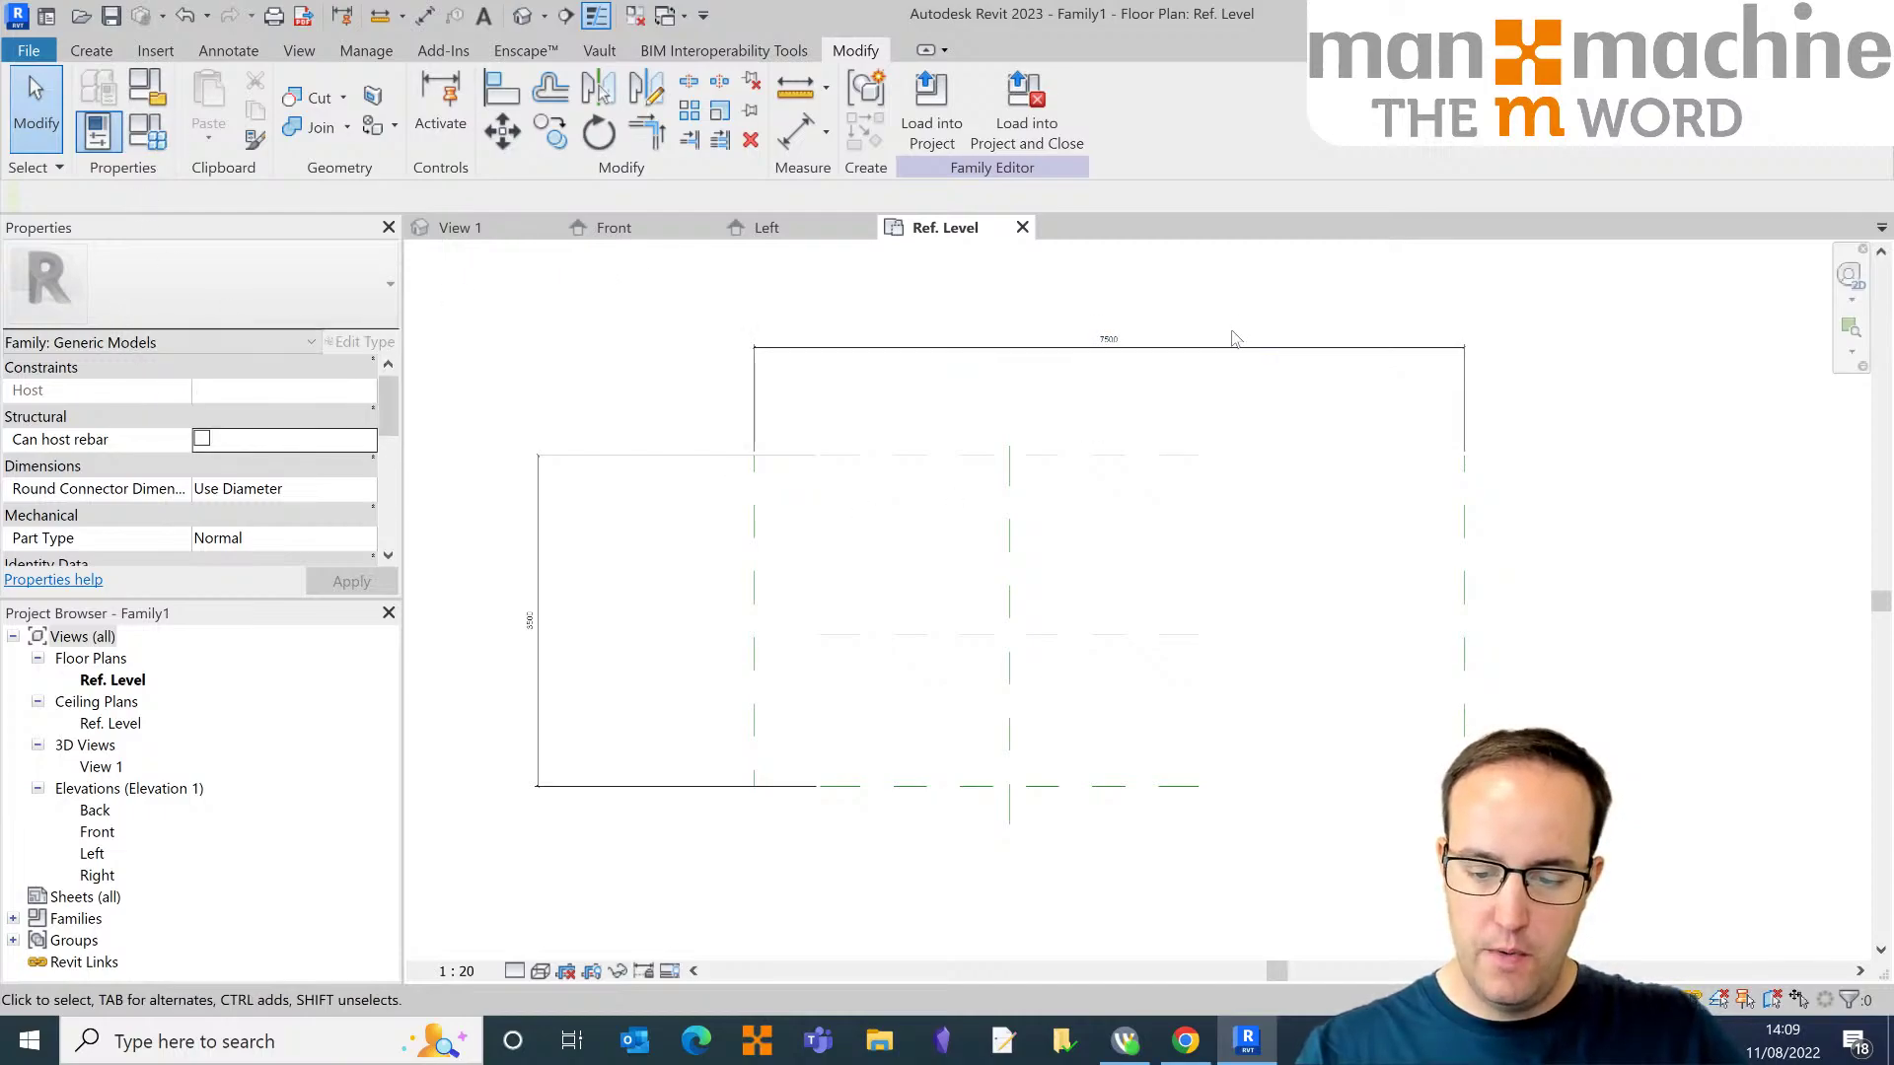
Step: Start a new family type parameter named Width as the label of the overall LHSide–RHSide dimension
left_click(1220, 359)
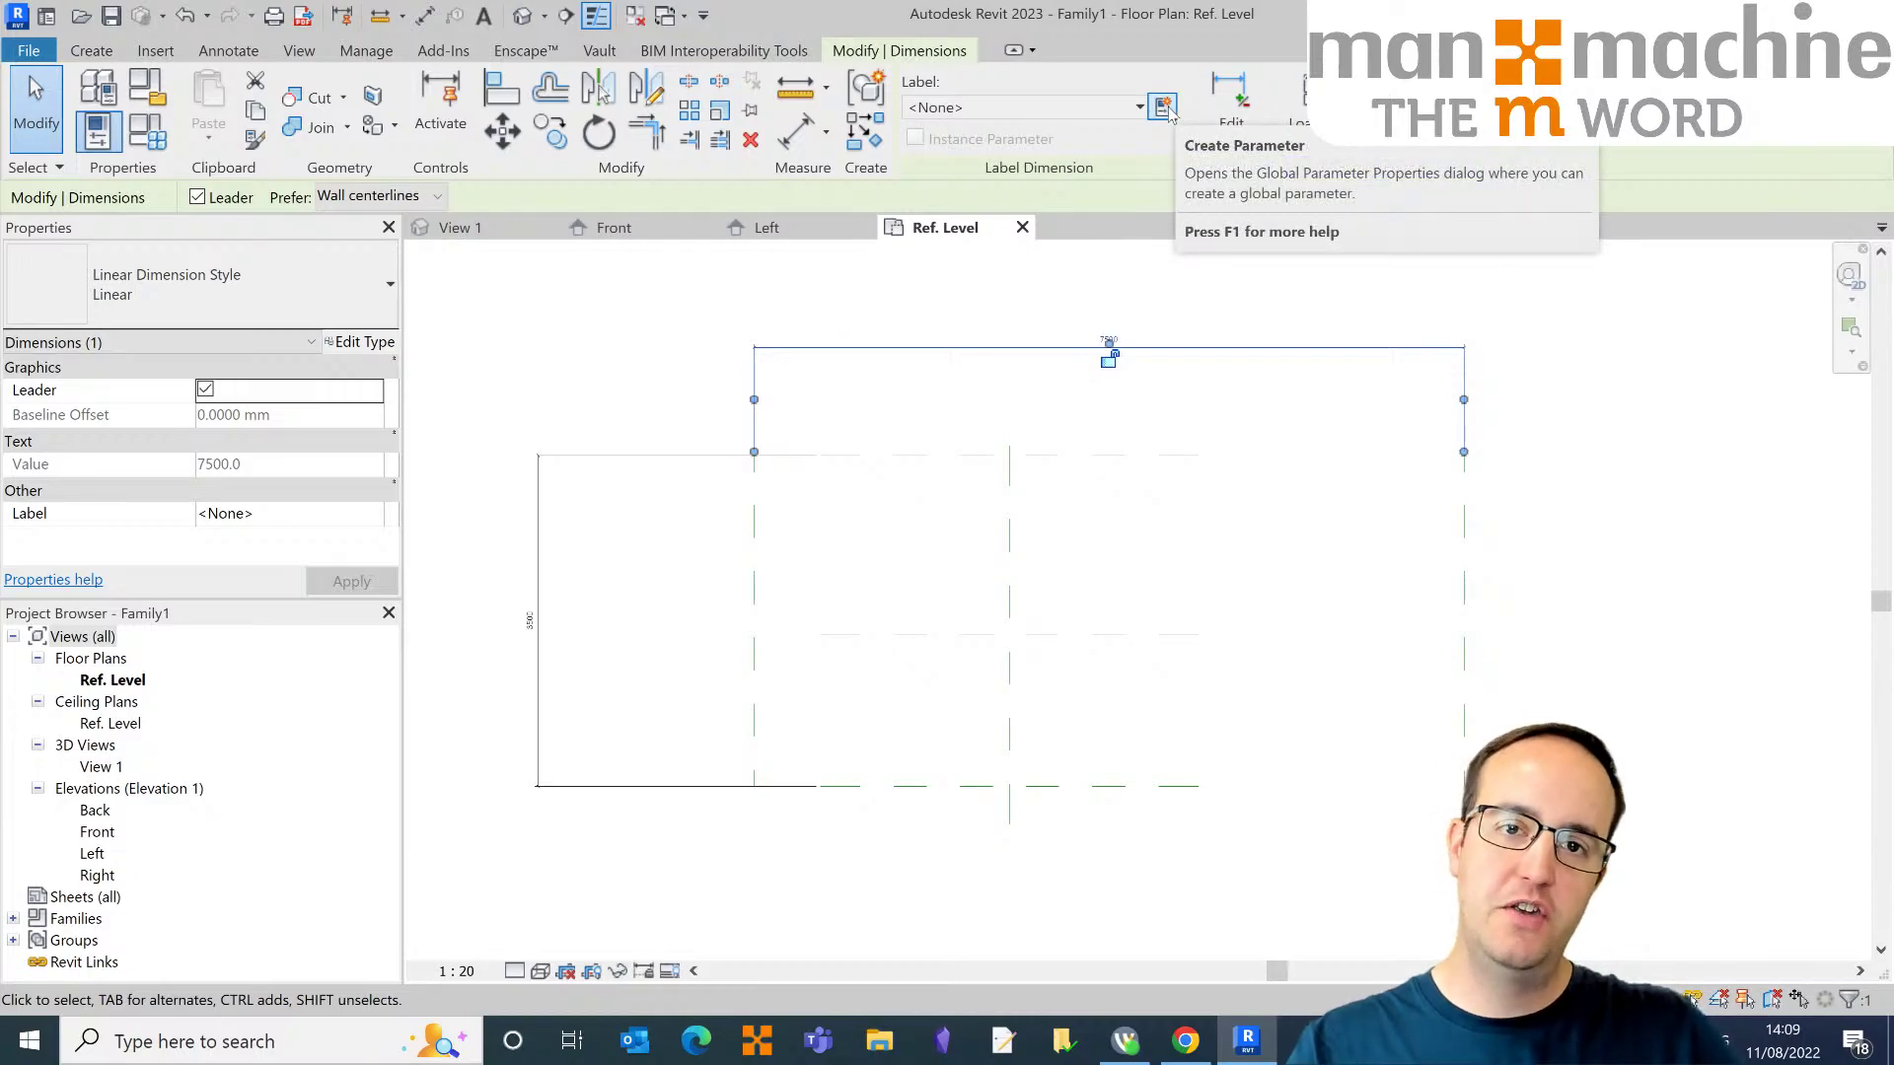
left_click(1107, 106)
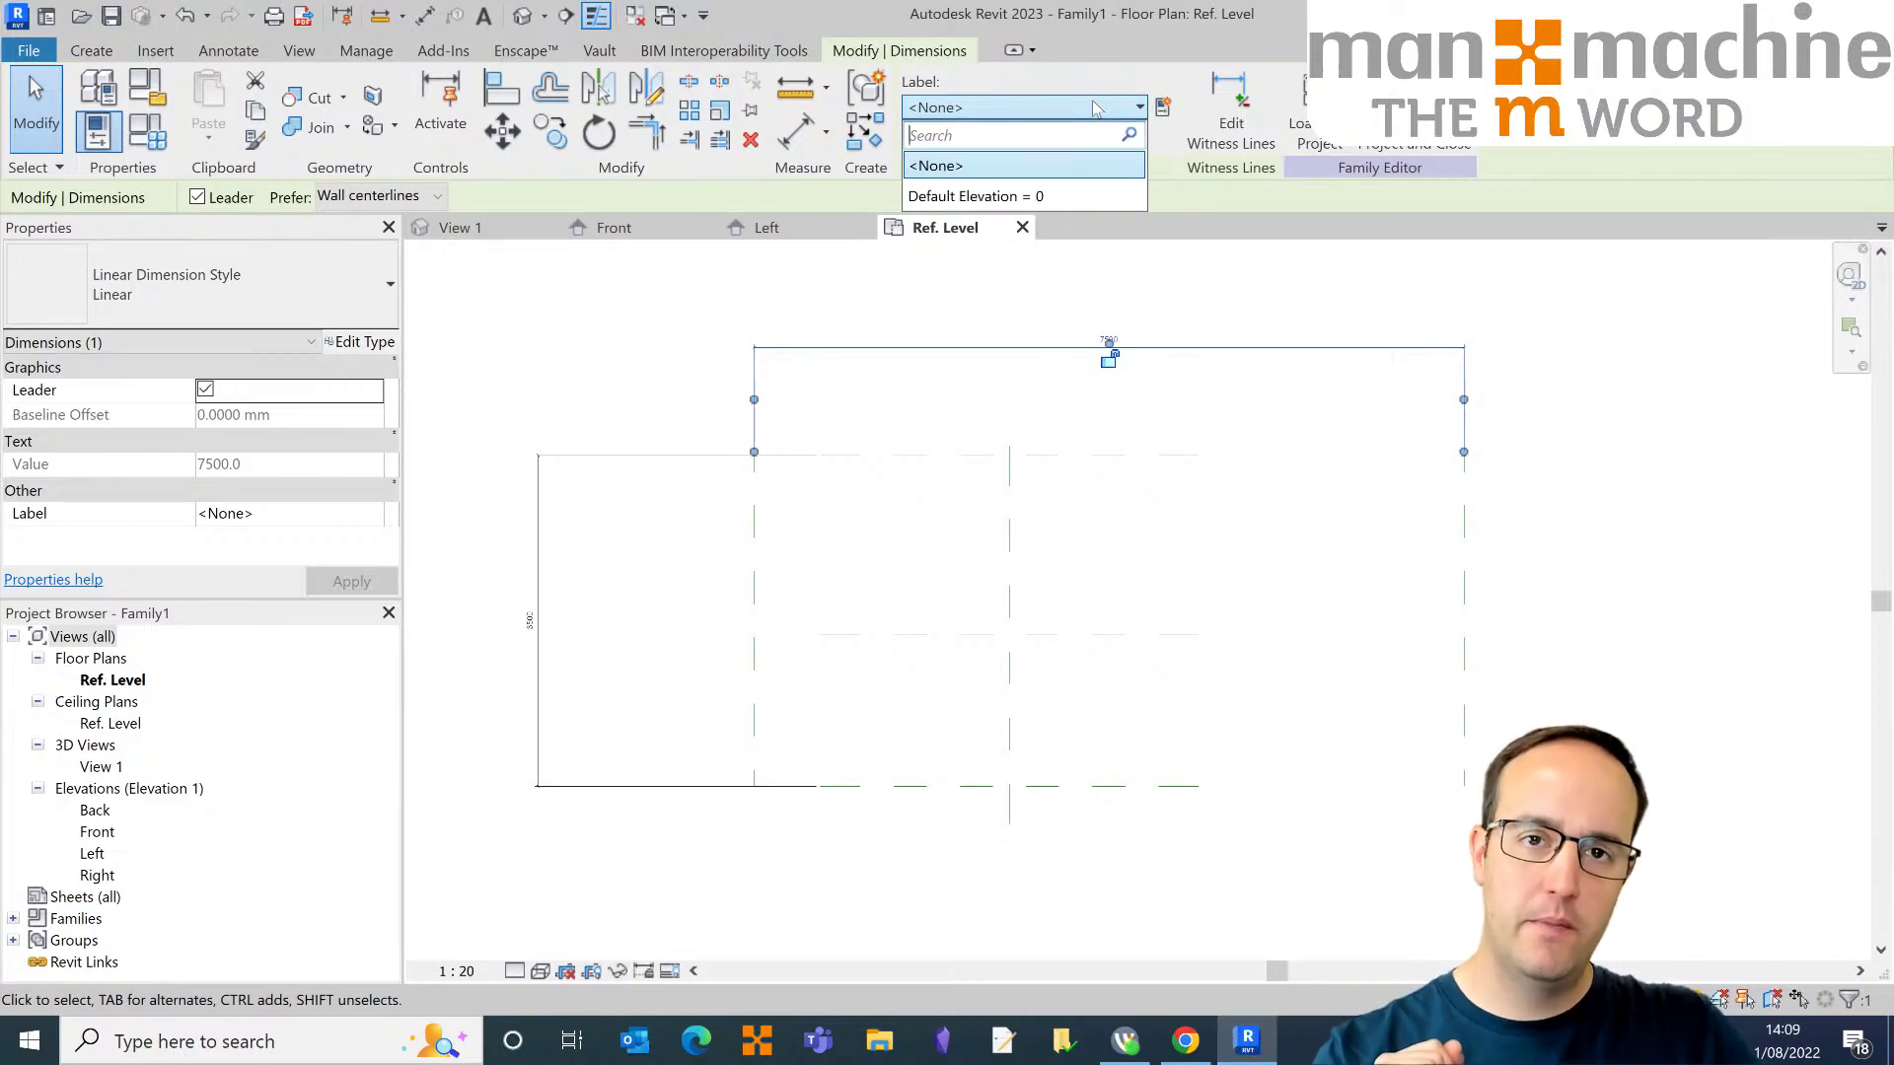
left_click(1101, 106)
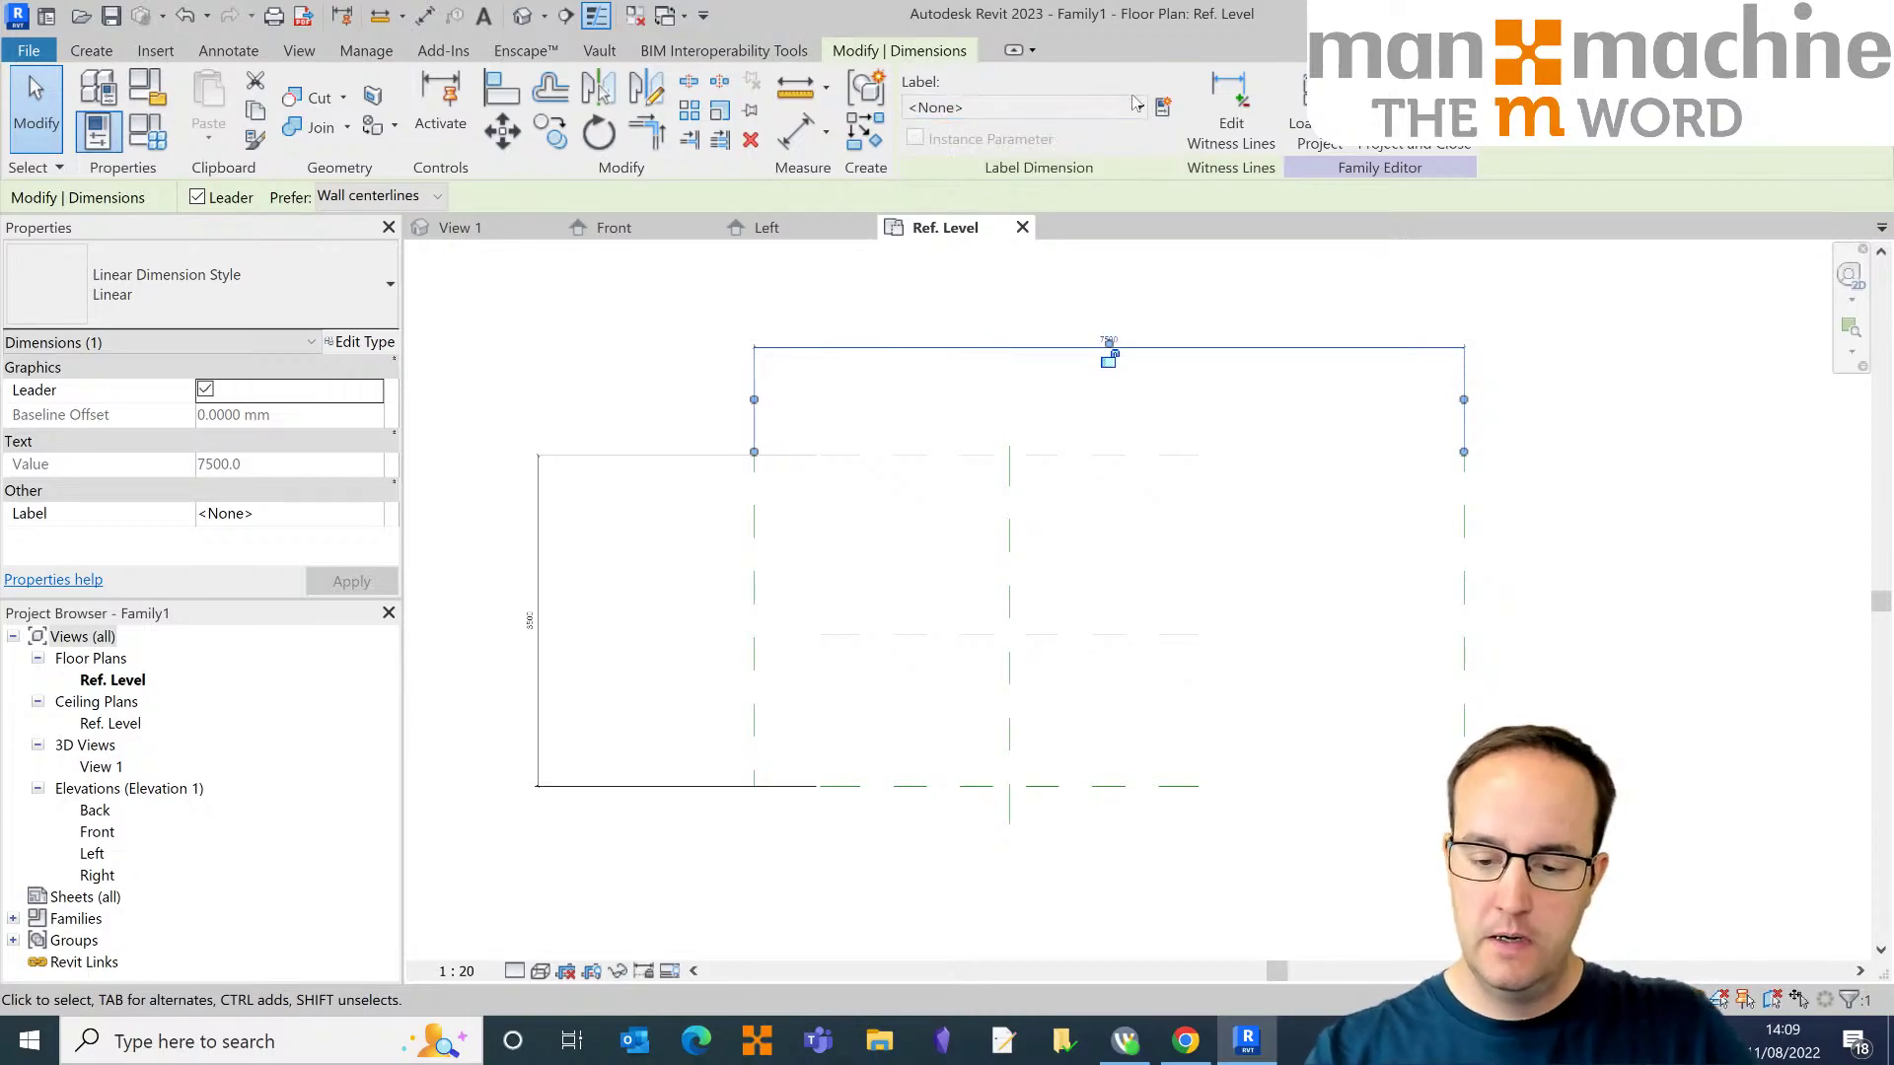
left_click(1164, 109)
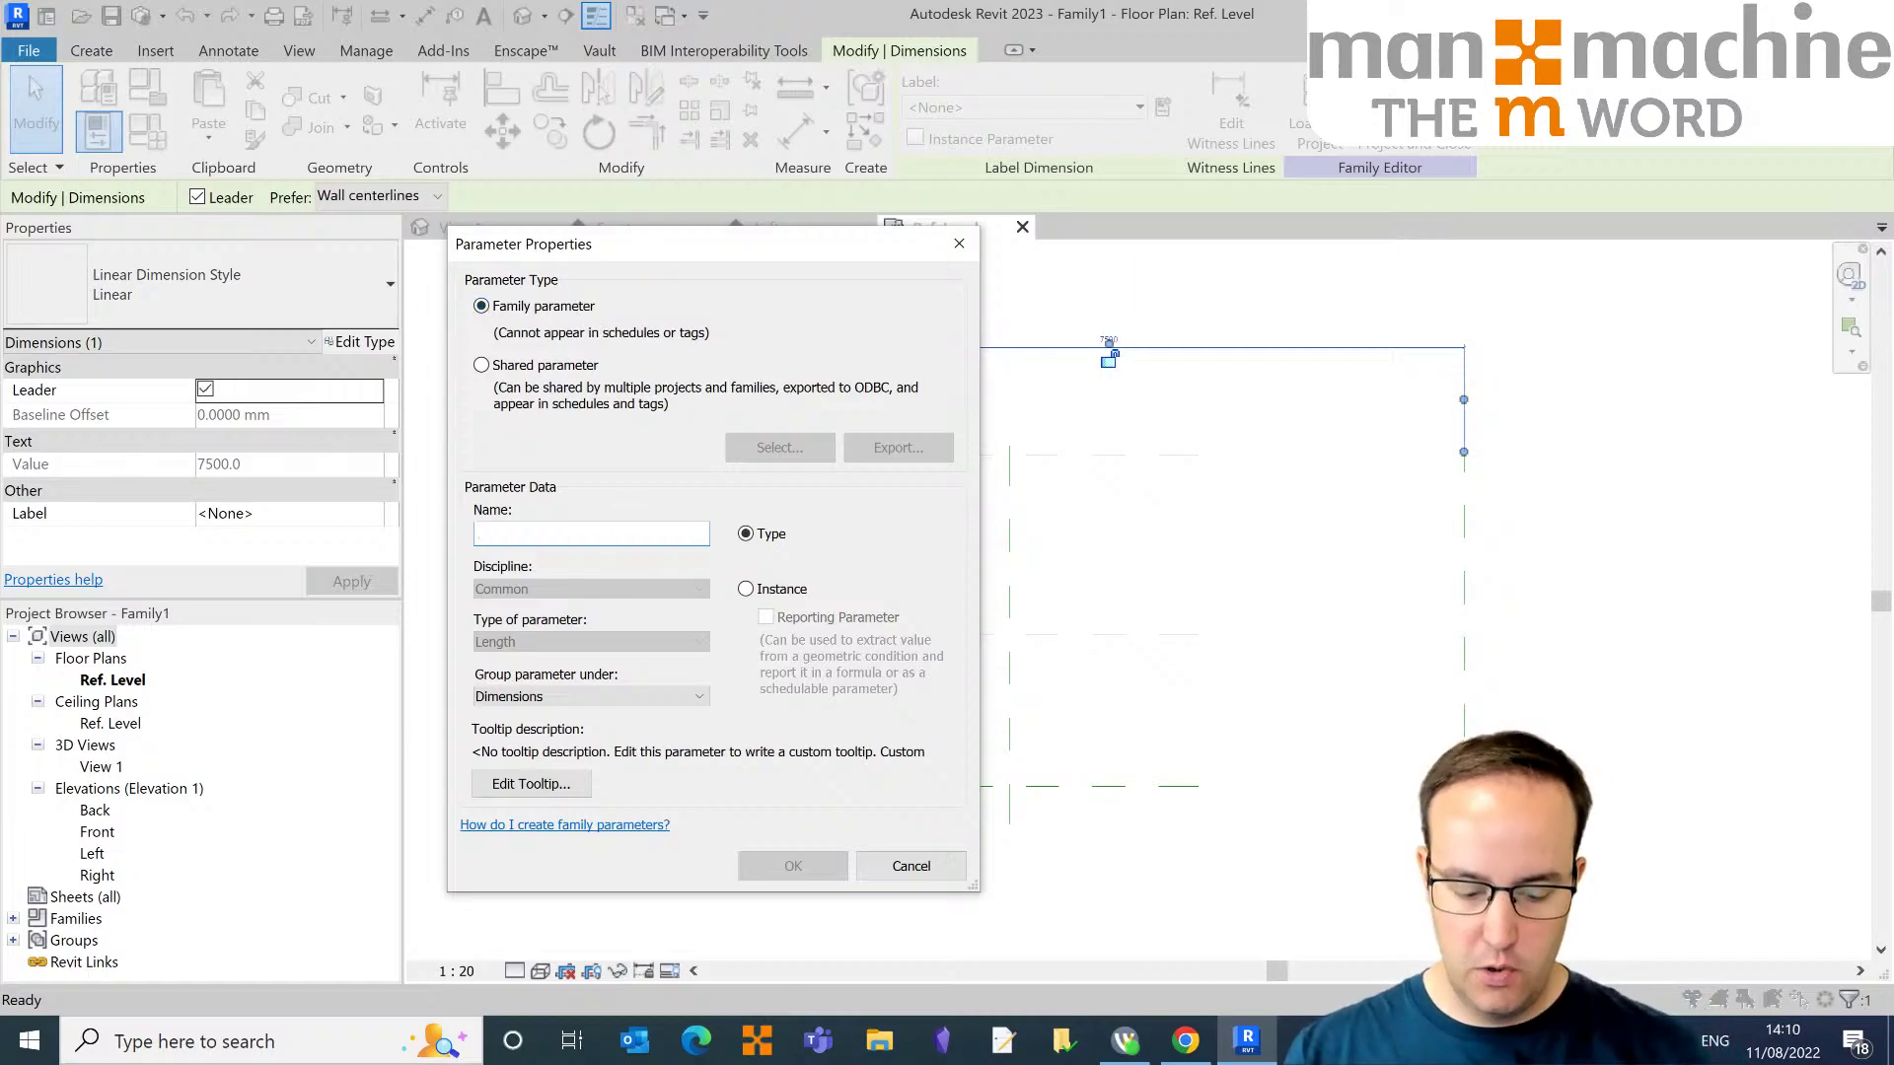
type("idth")
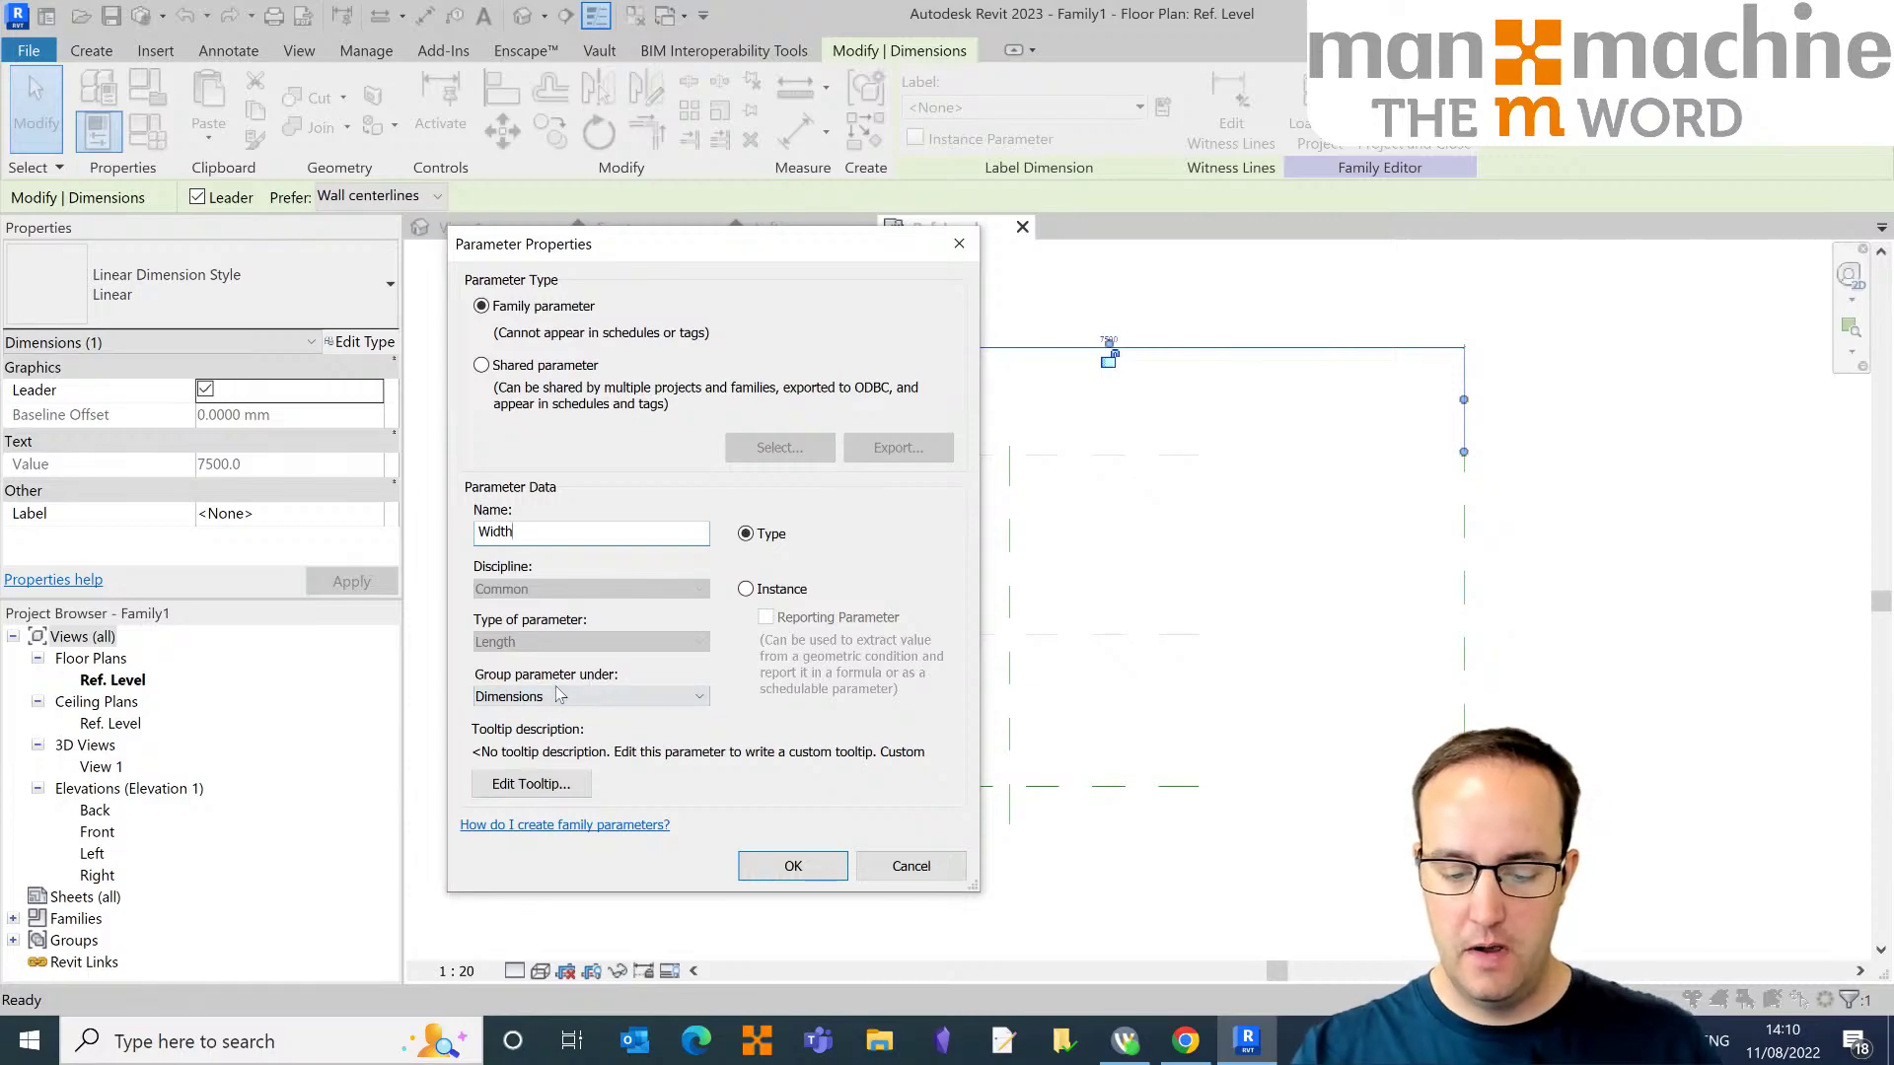
Step: Replace the Width parameter's tooltip text with "< The width of the box>" and create the parameter
left_click(541, 786)
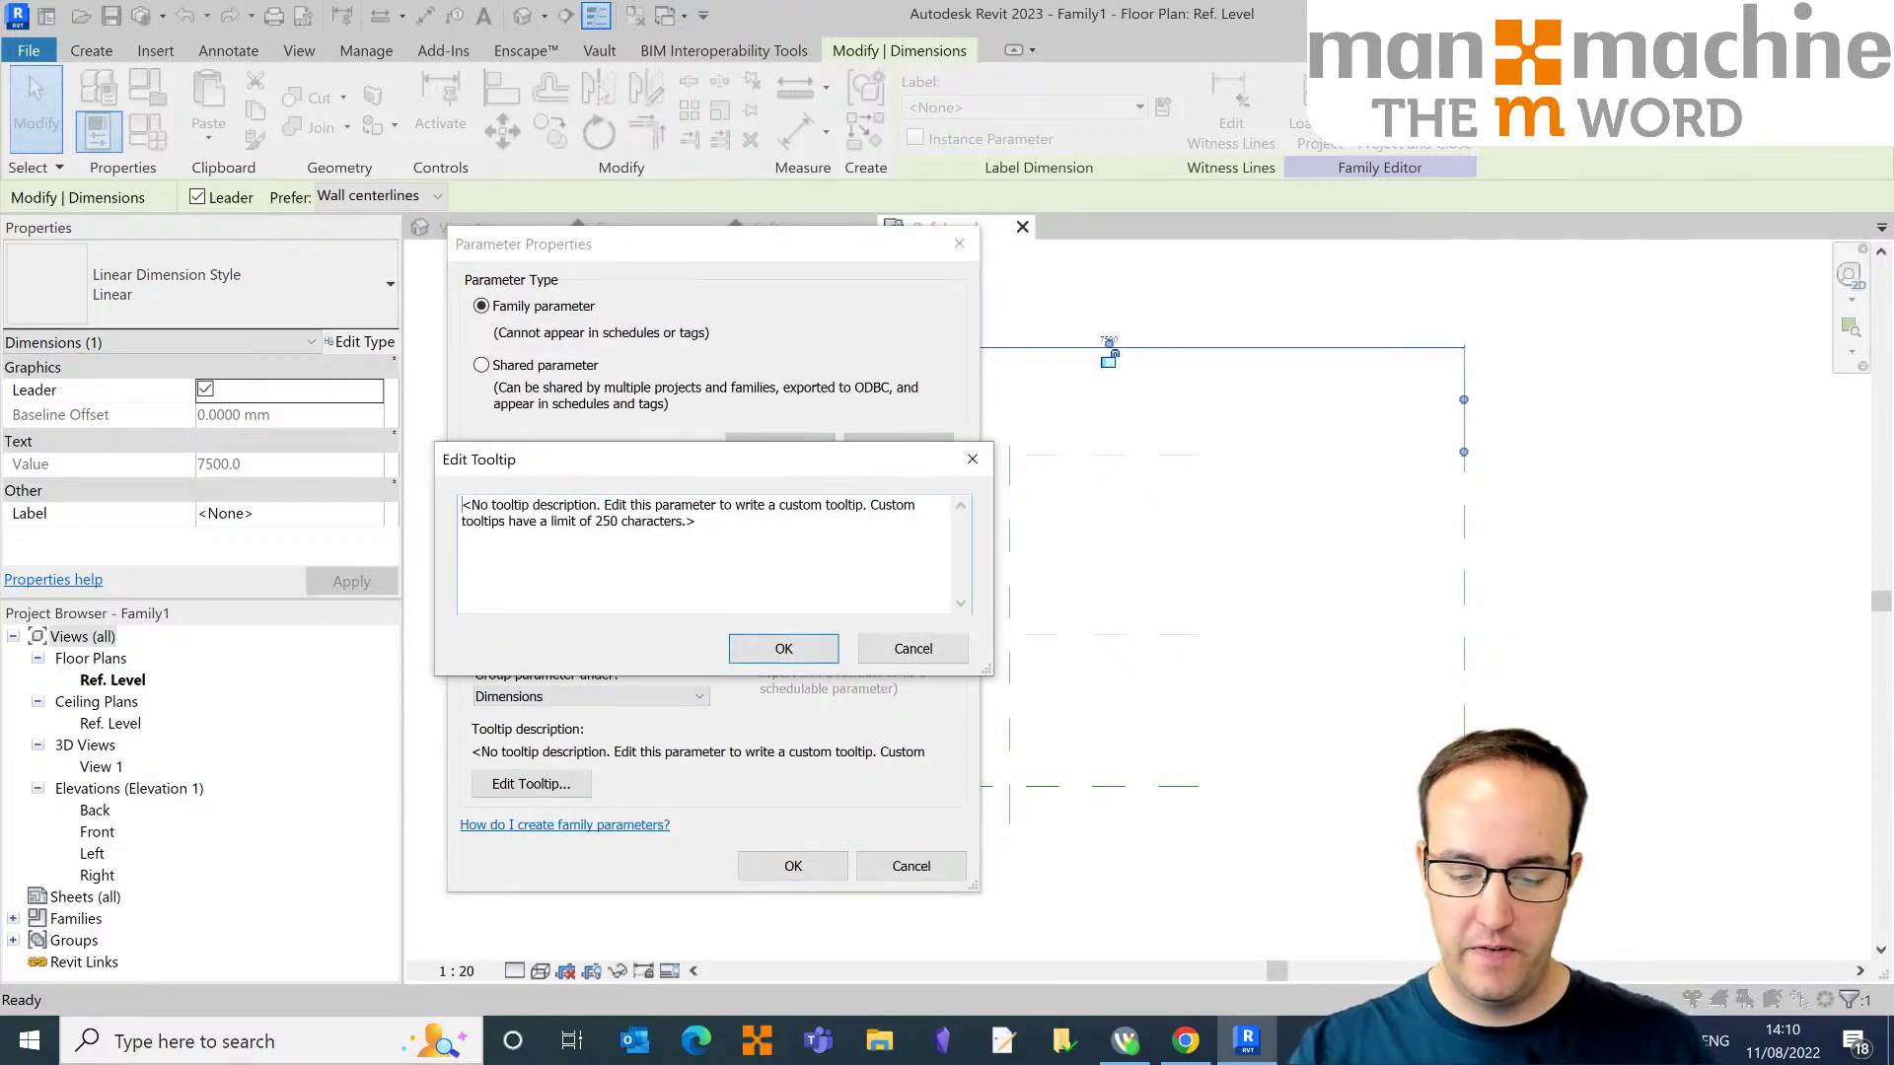
left_click_drag(686, 521, 472, 505)
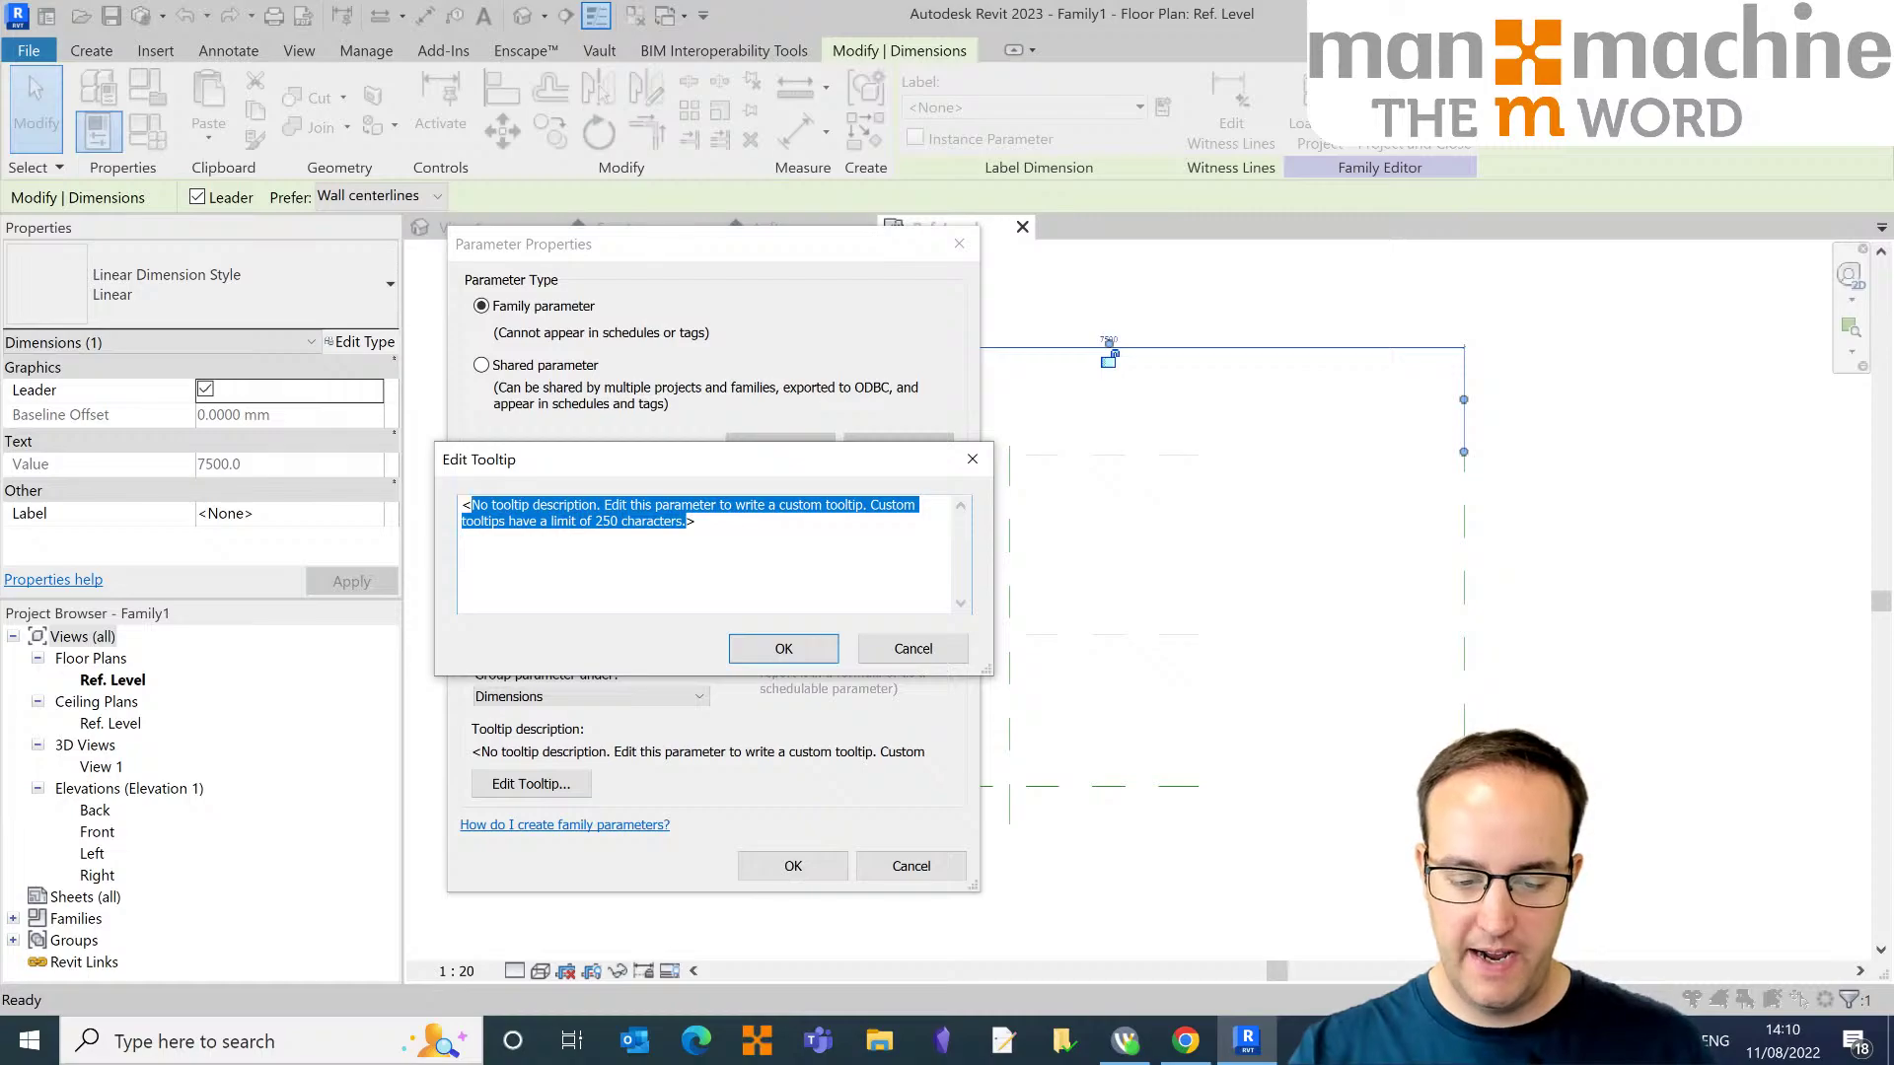
key("BackSpace")
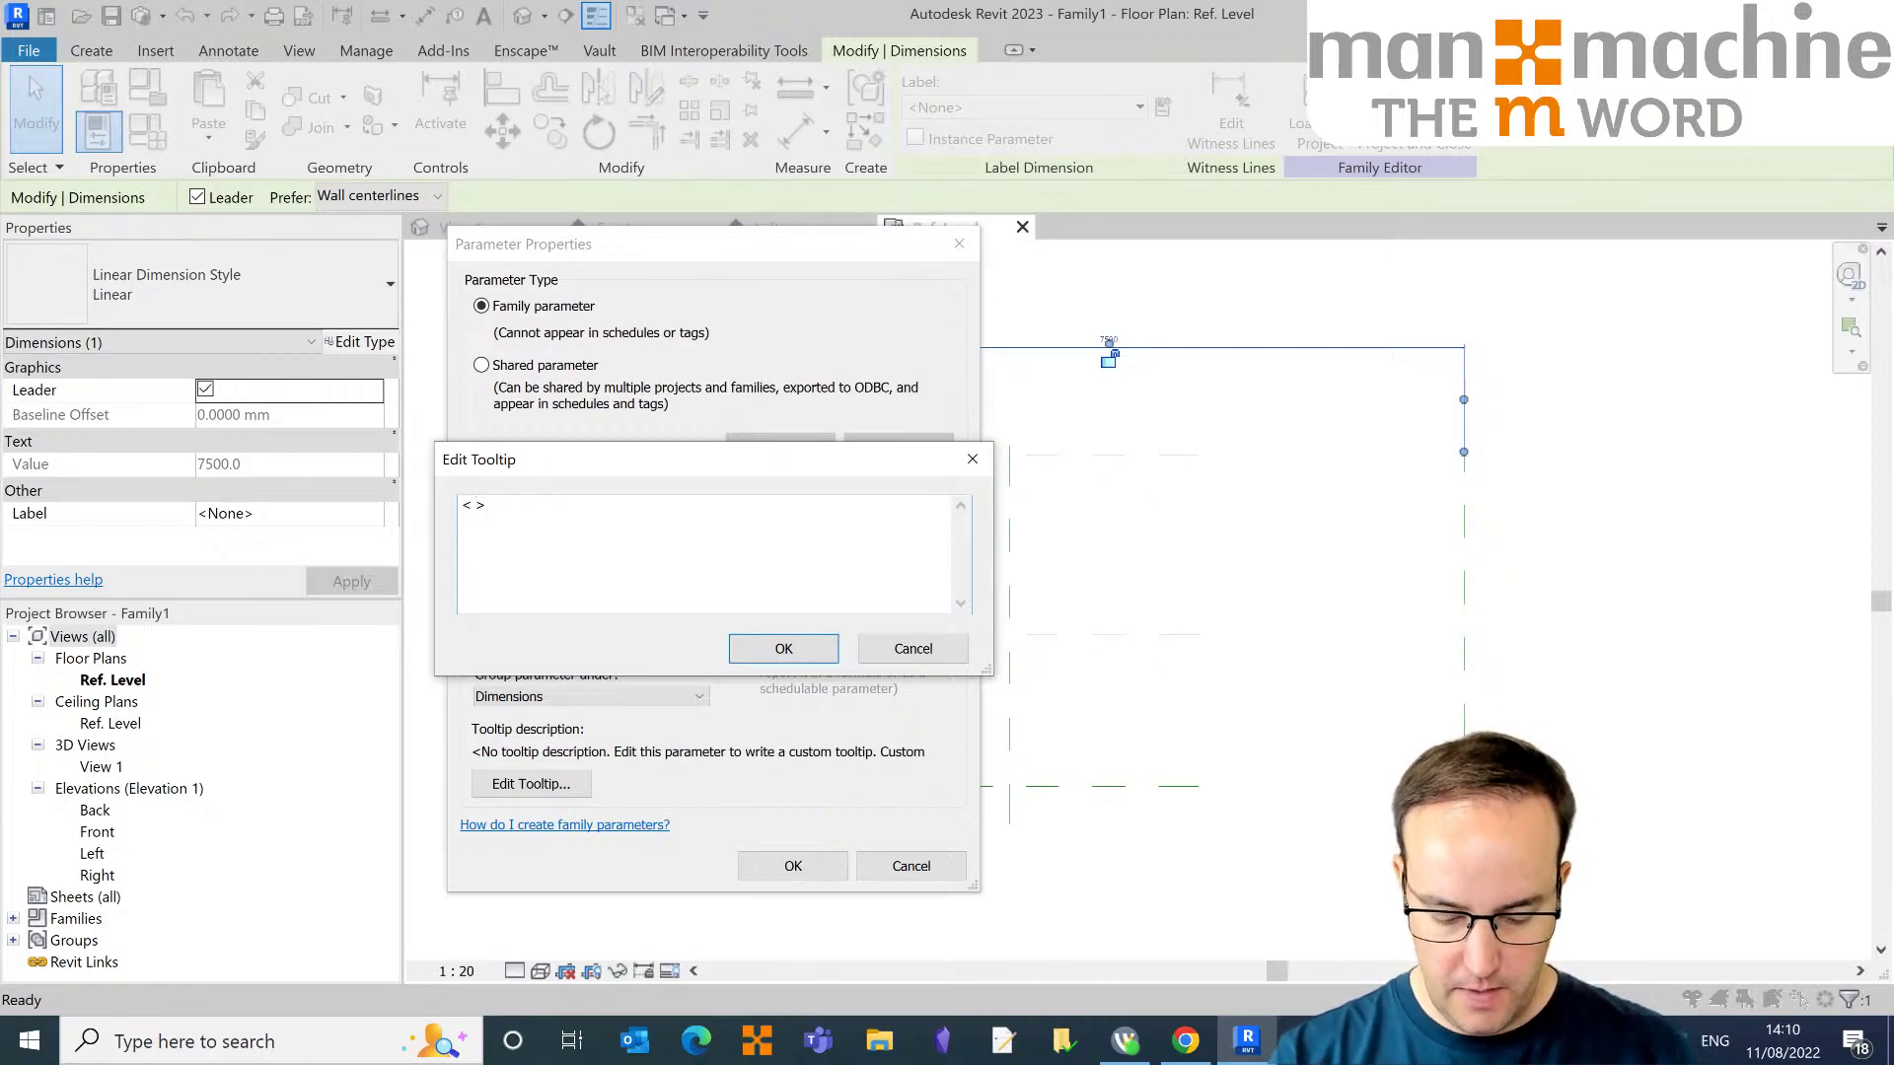
type("The ")
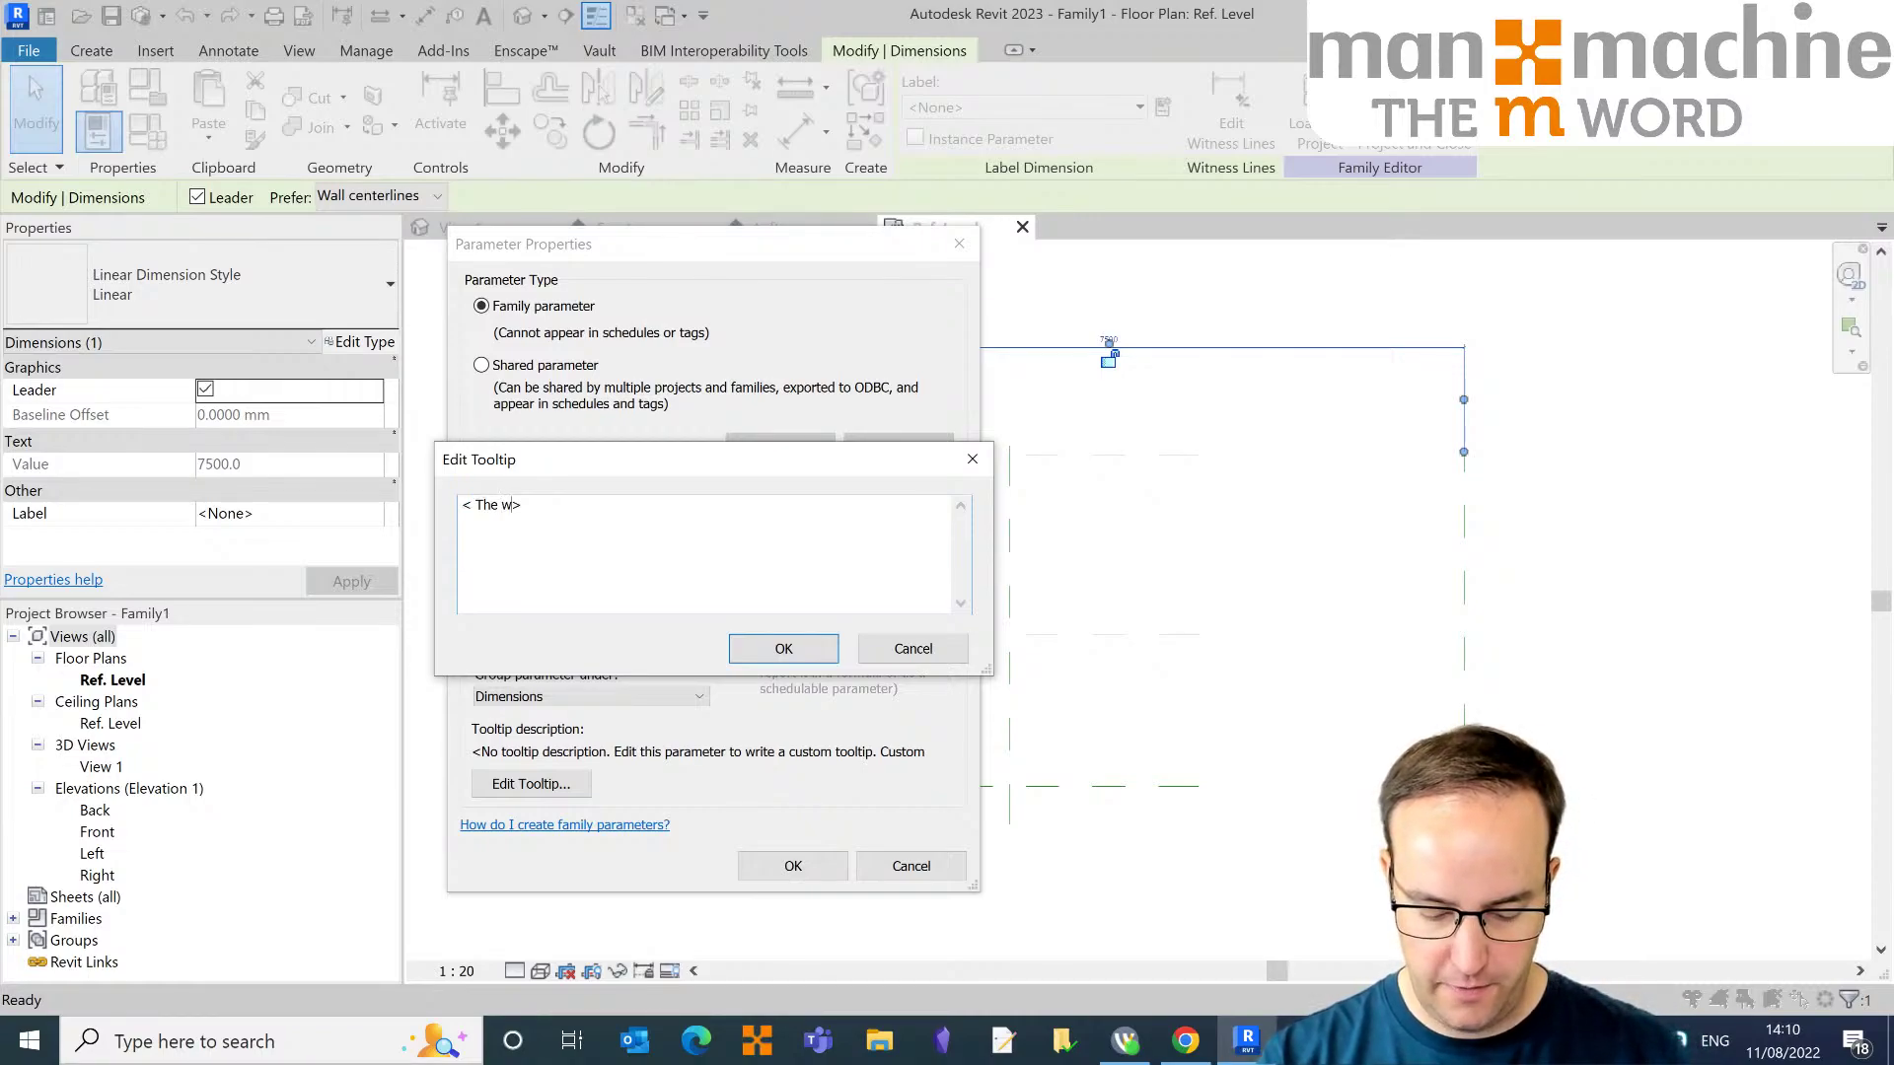
type("width of the box")
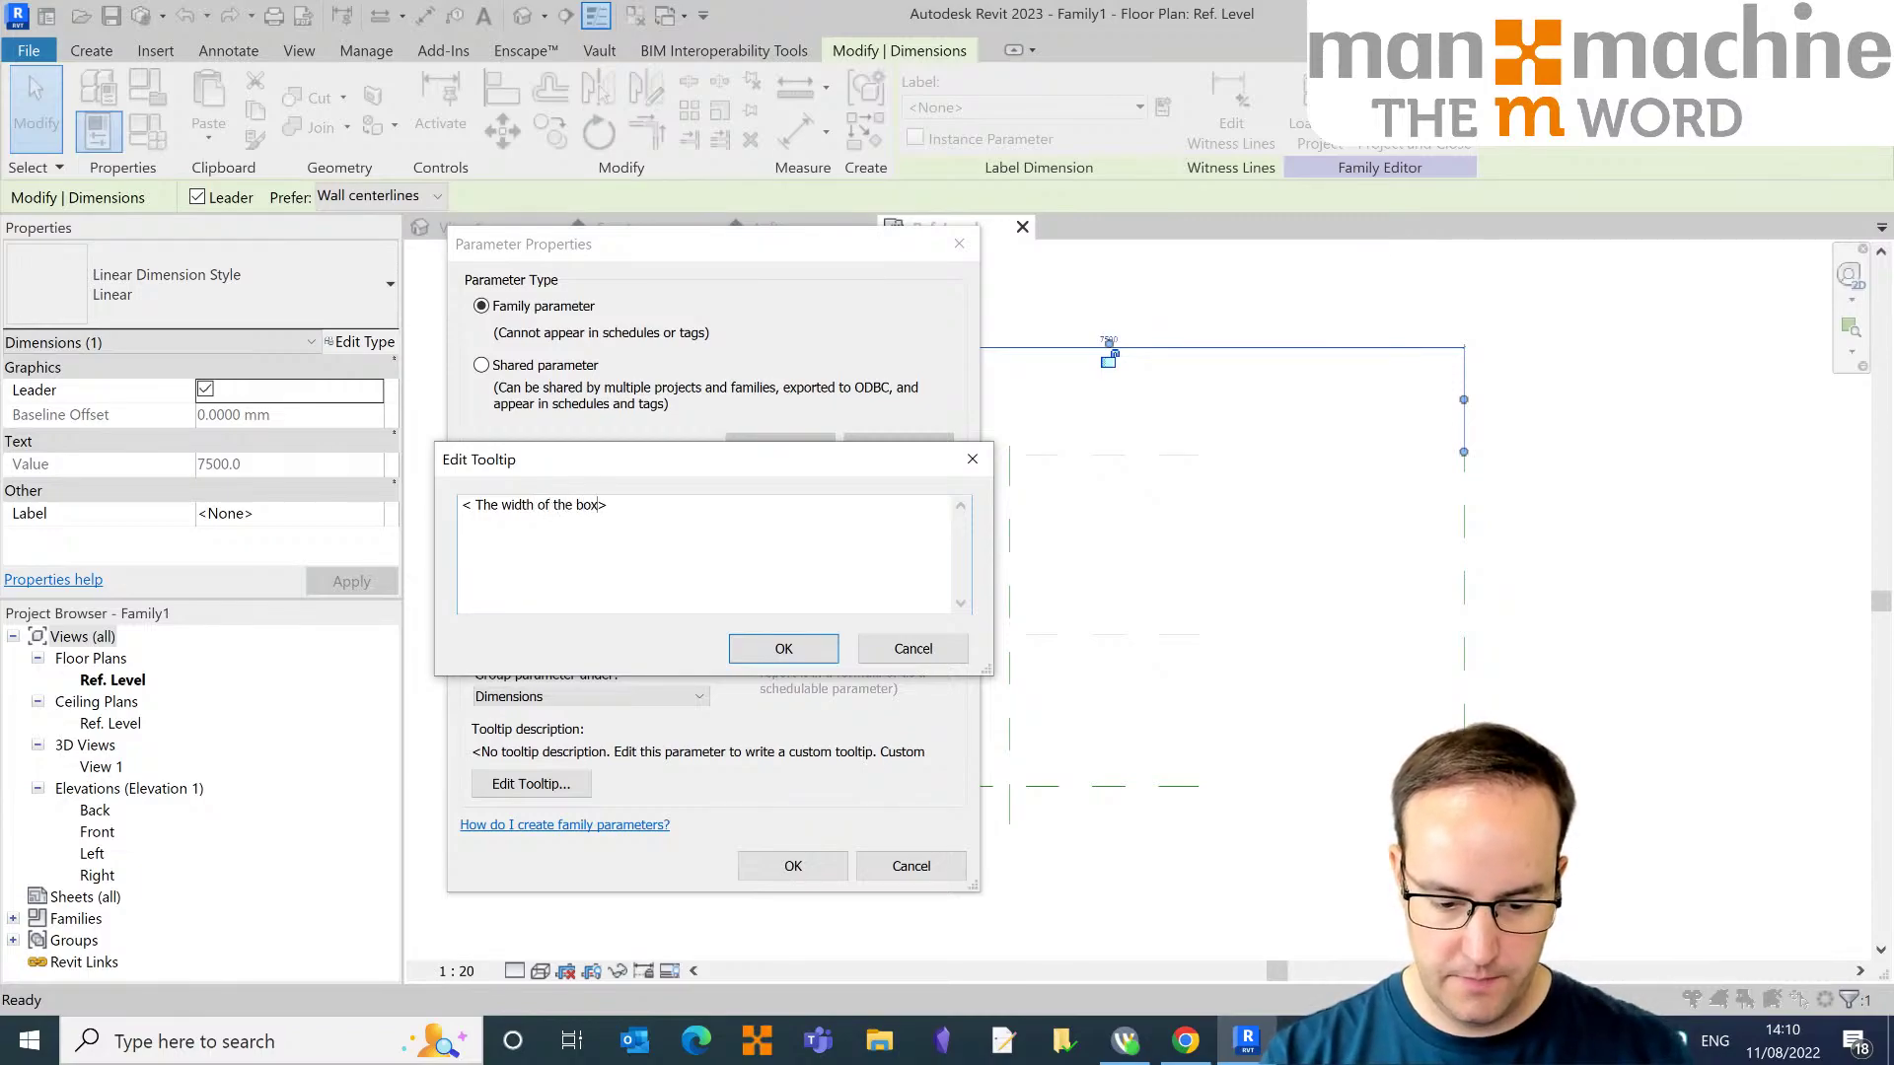
left_click(801, 655)
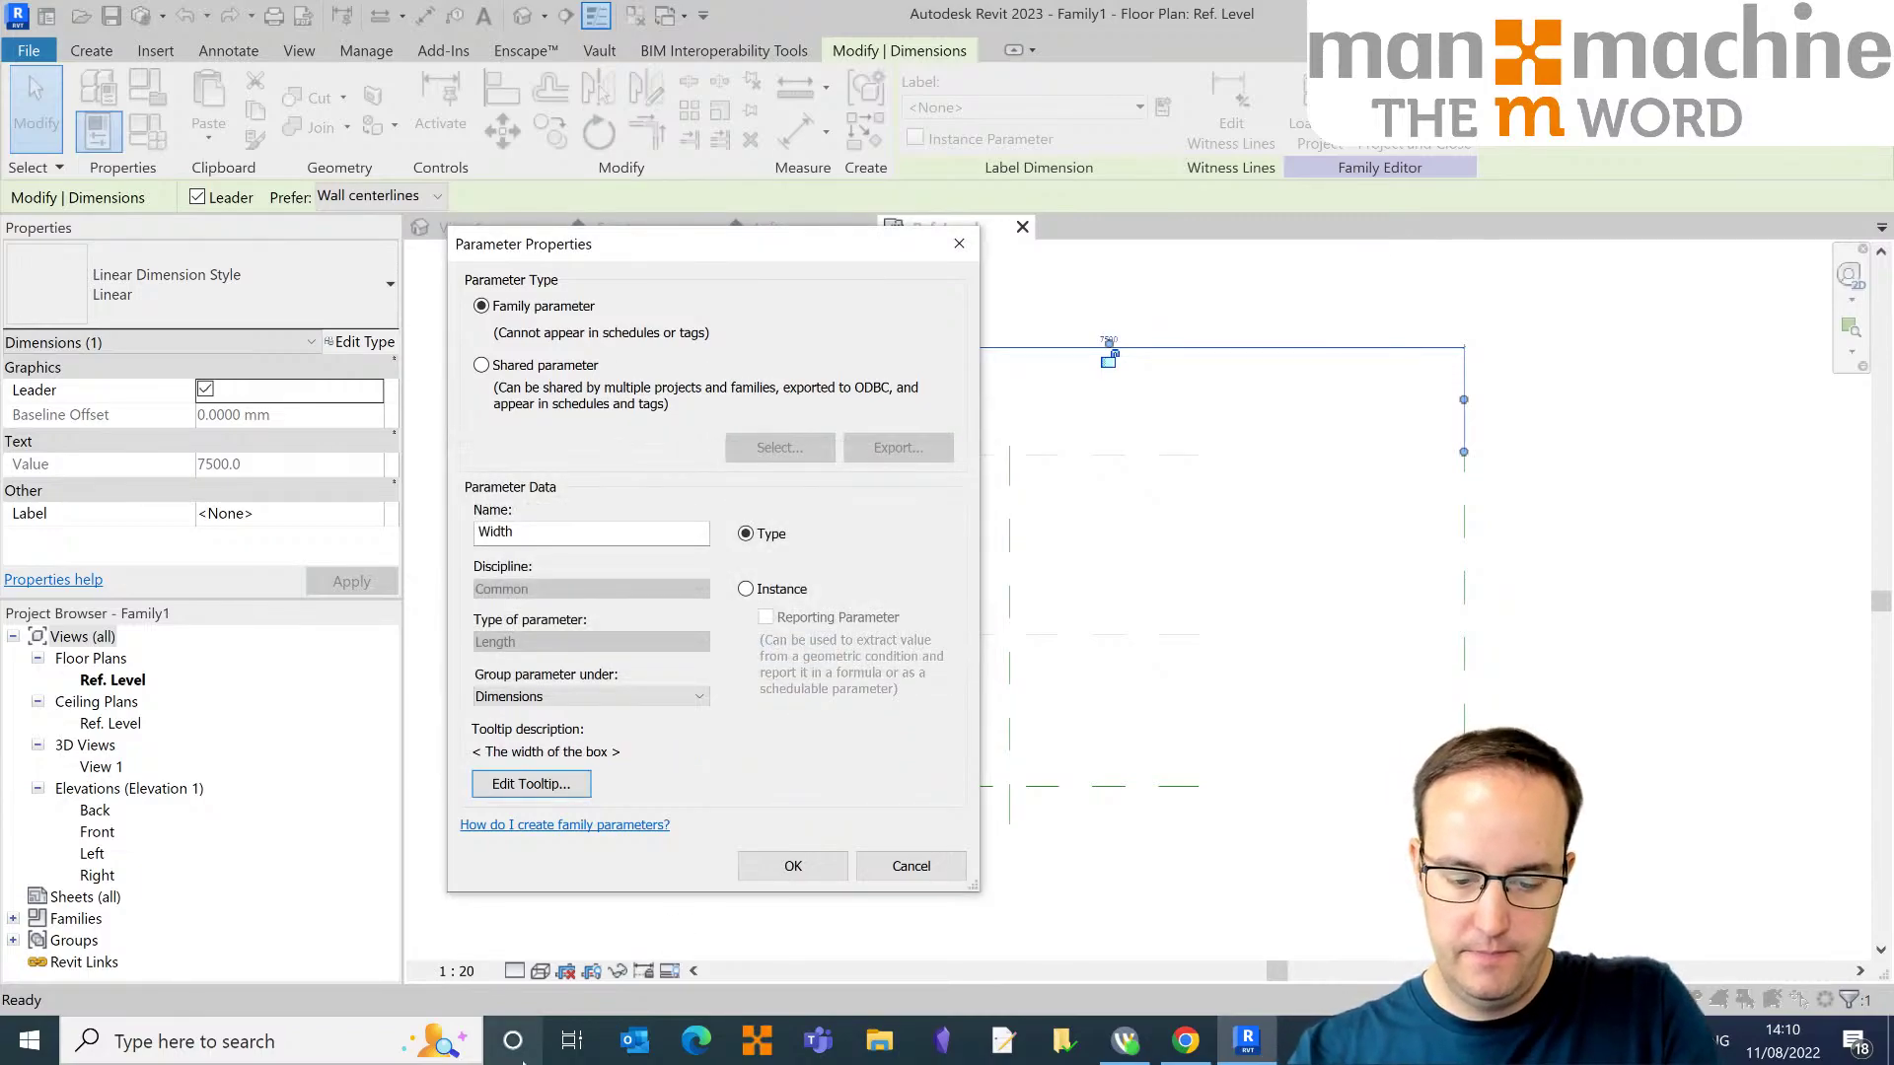
left_click(788, 865)
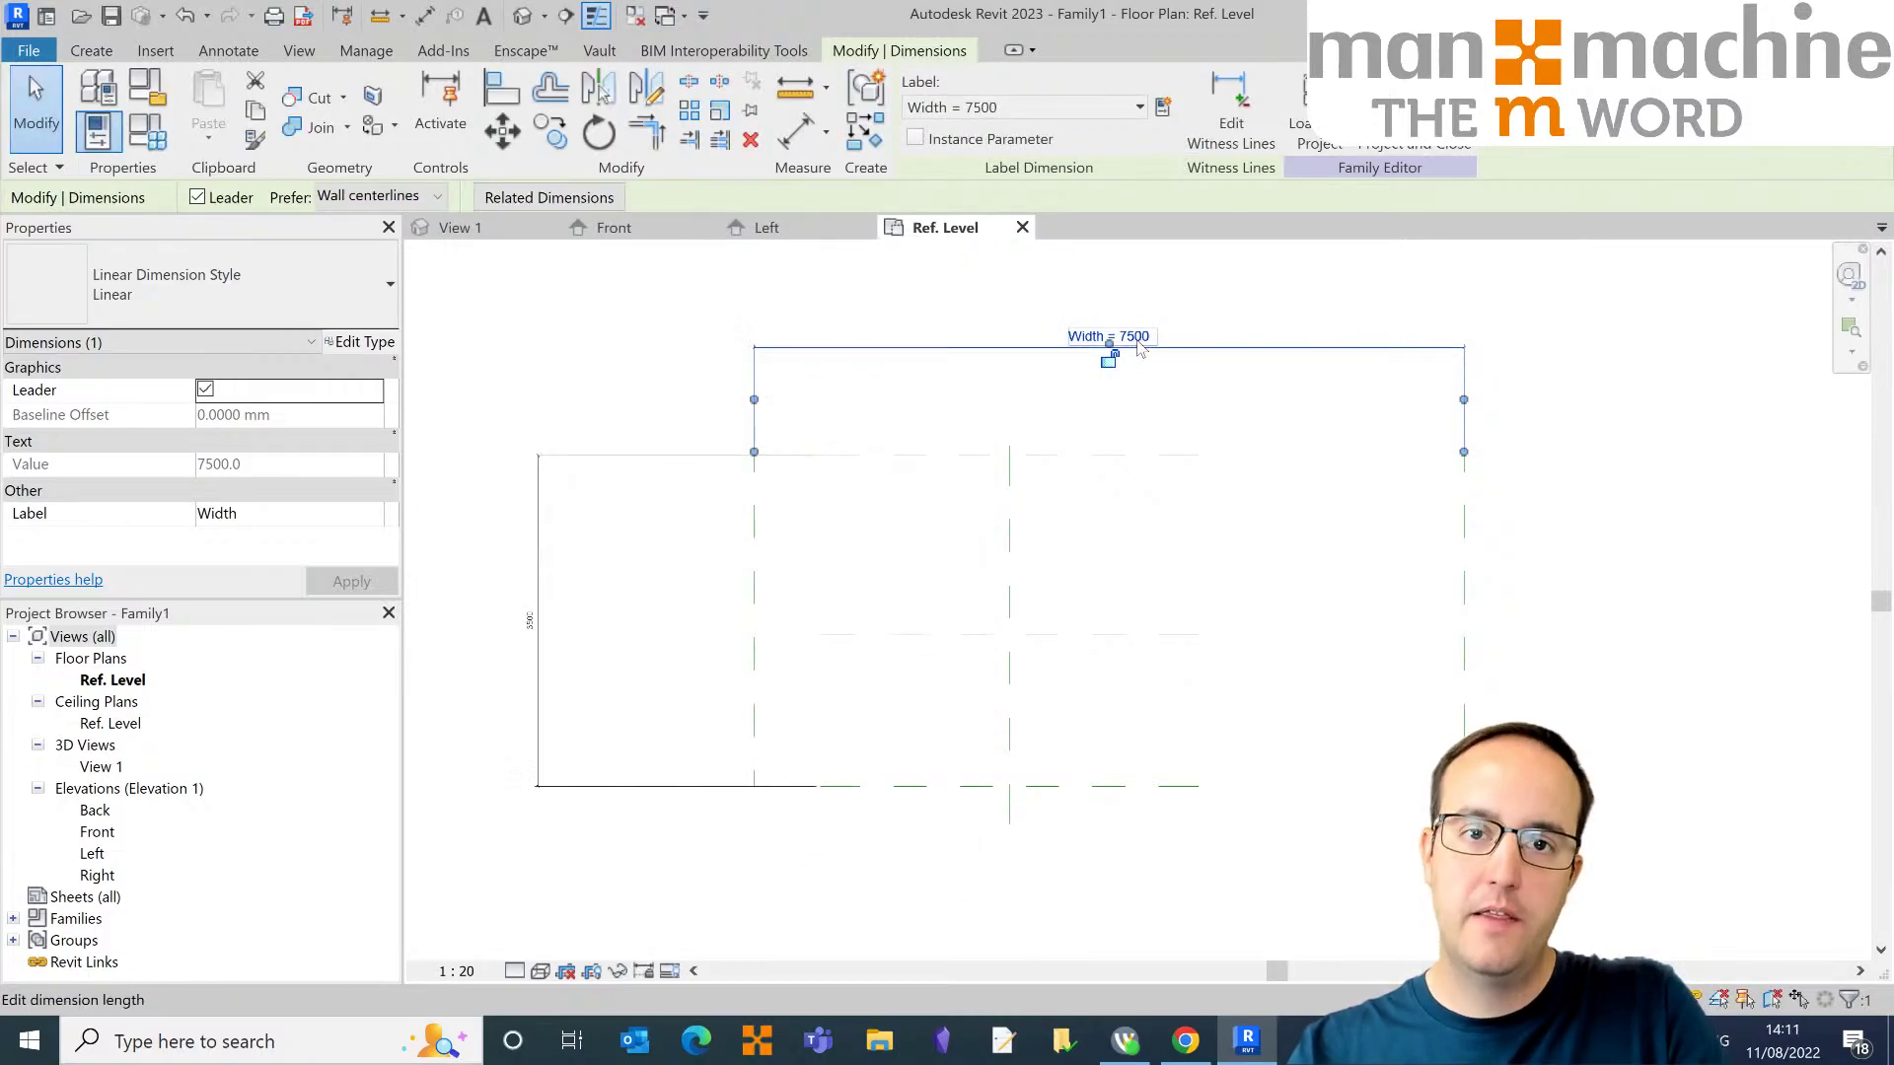
Step: Move the RHSide reference plane inward to about 1900 mm from the vertical center plane, giving a Width of about 4600 mm
left_click(1061, 463)
scroll(1062, 464, "up", 3)
scroll(1073, 507, "down", 4)
middle_click_drag(1060, 565, 918, 531)
left_click(1275, 533)
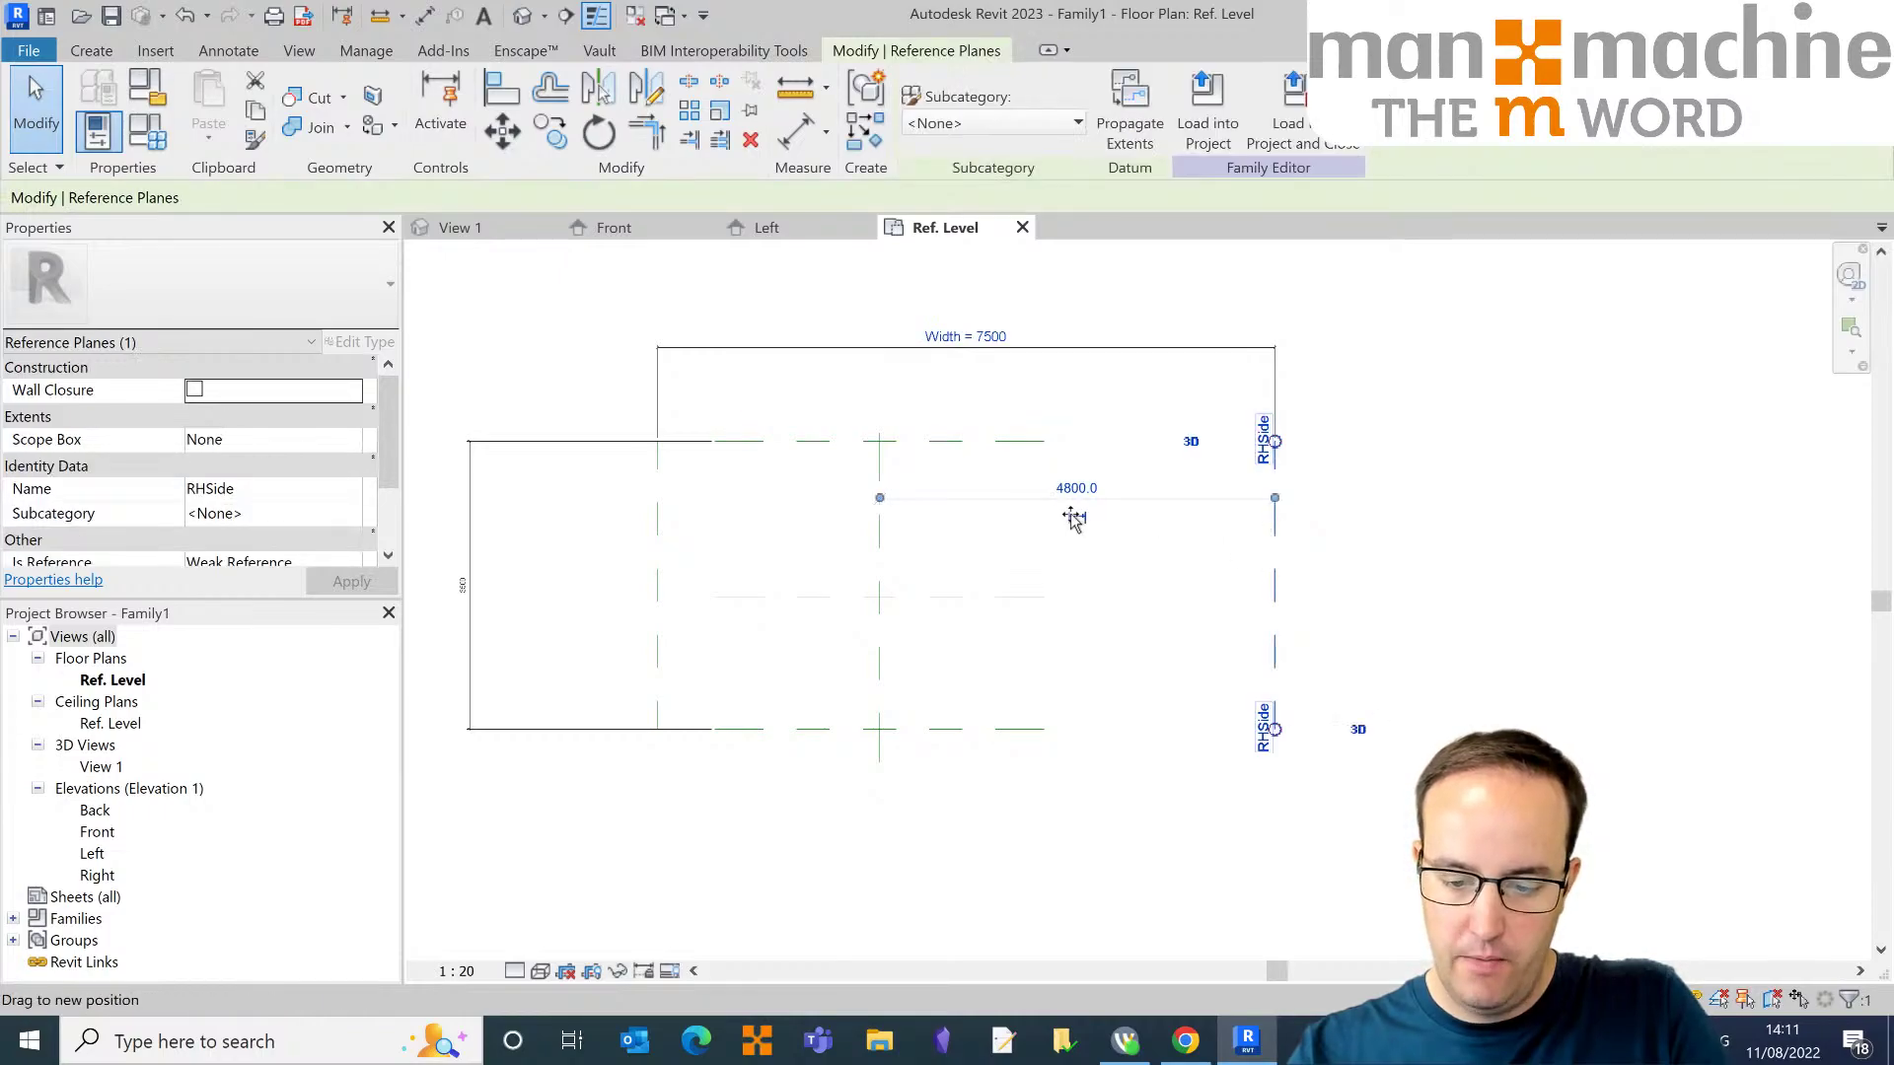
left_click_drag(1071, 514, 1036, 520)
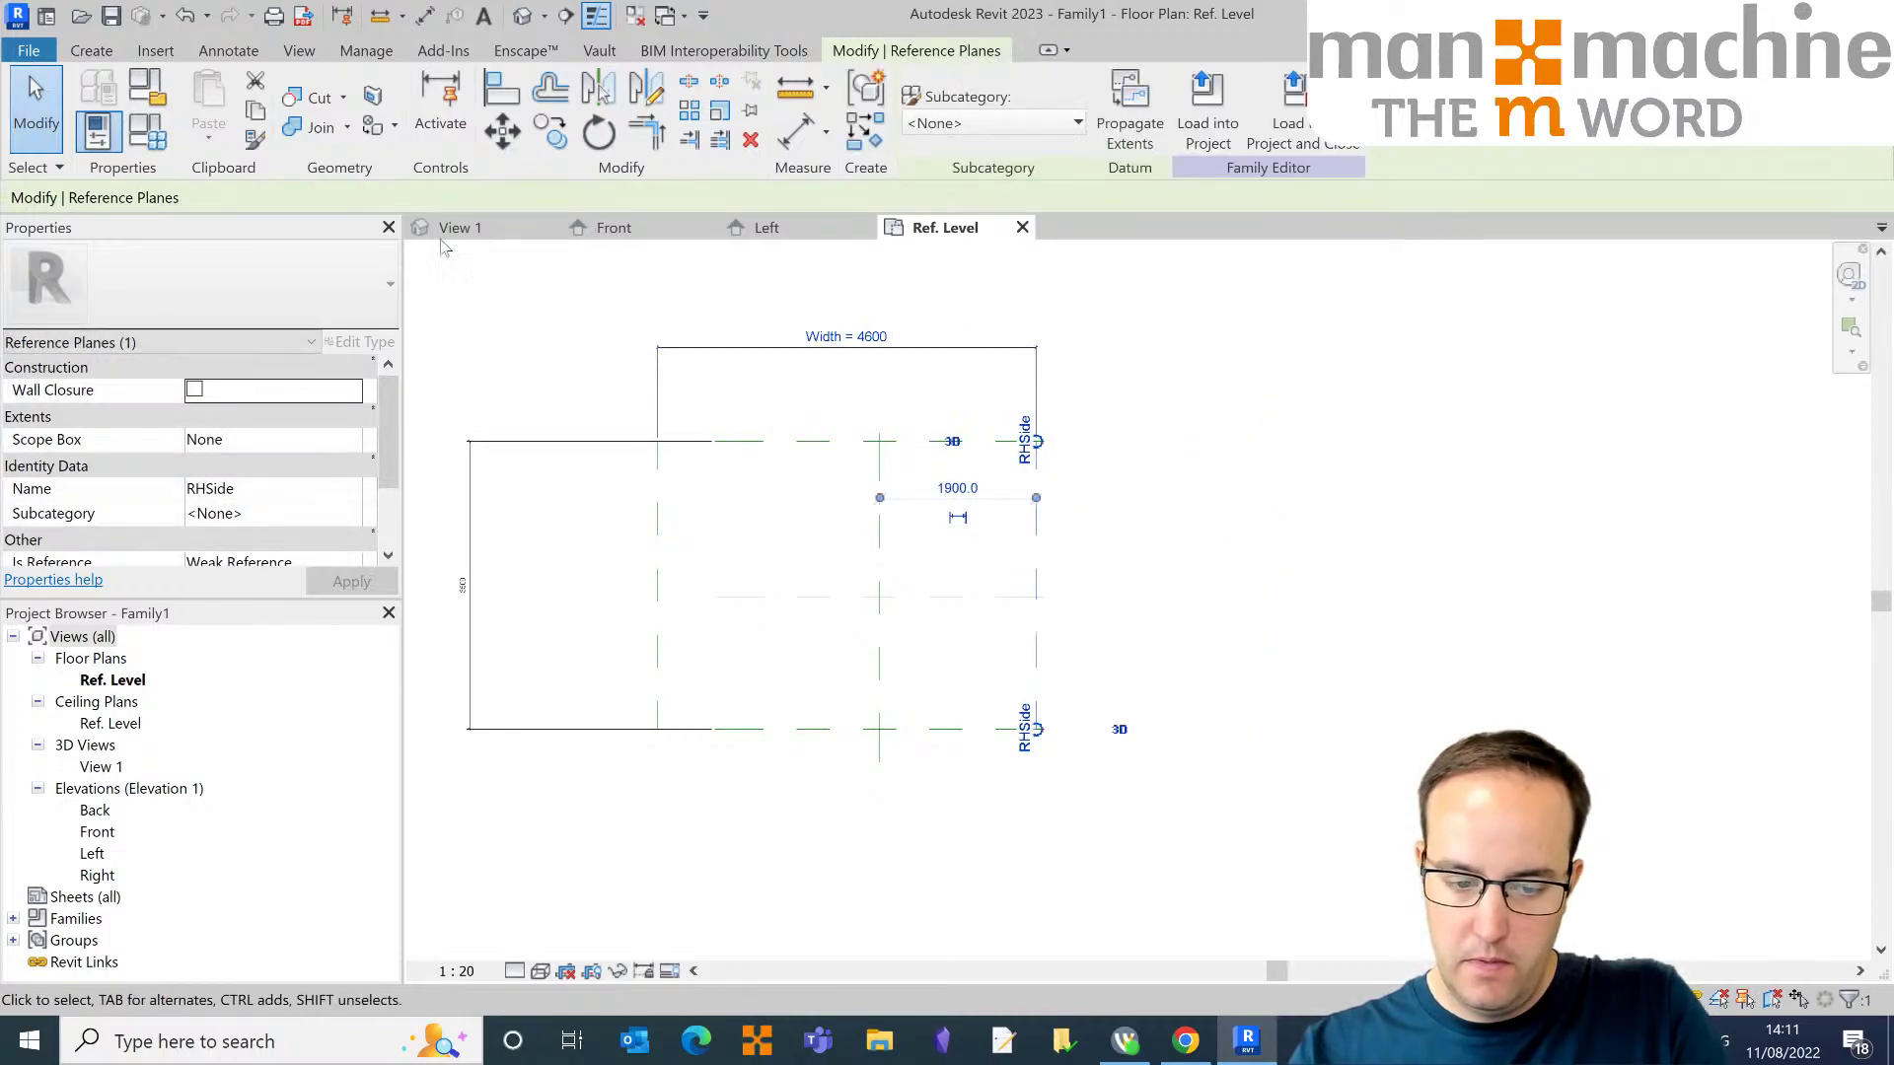
Step: Set the Width parameter to 5200 mm in the family types and apply it to the model
left_click(138, 136)
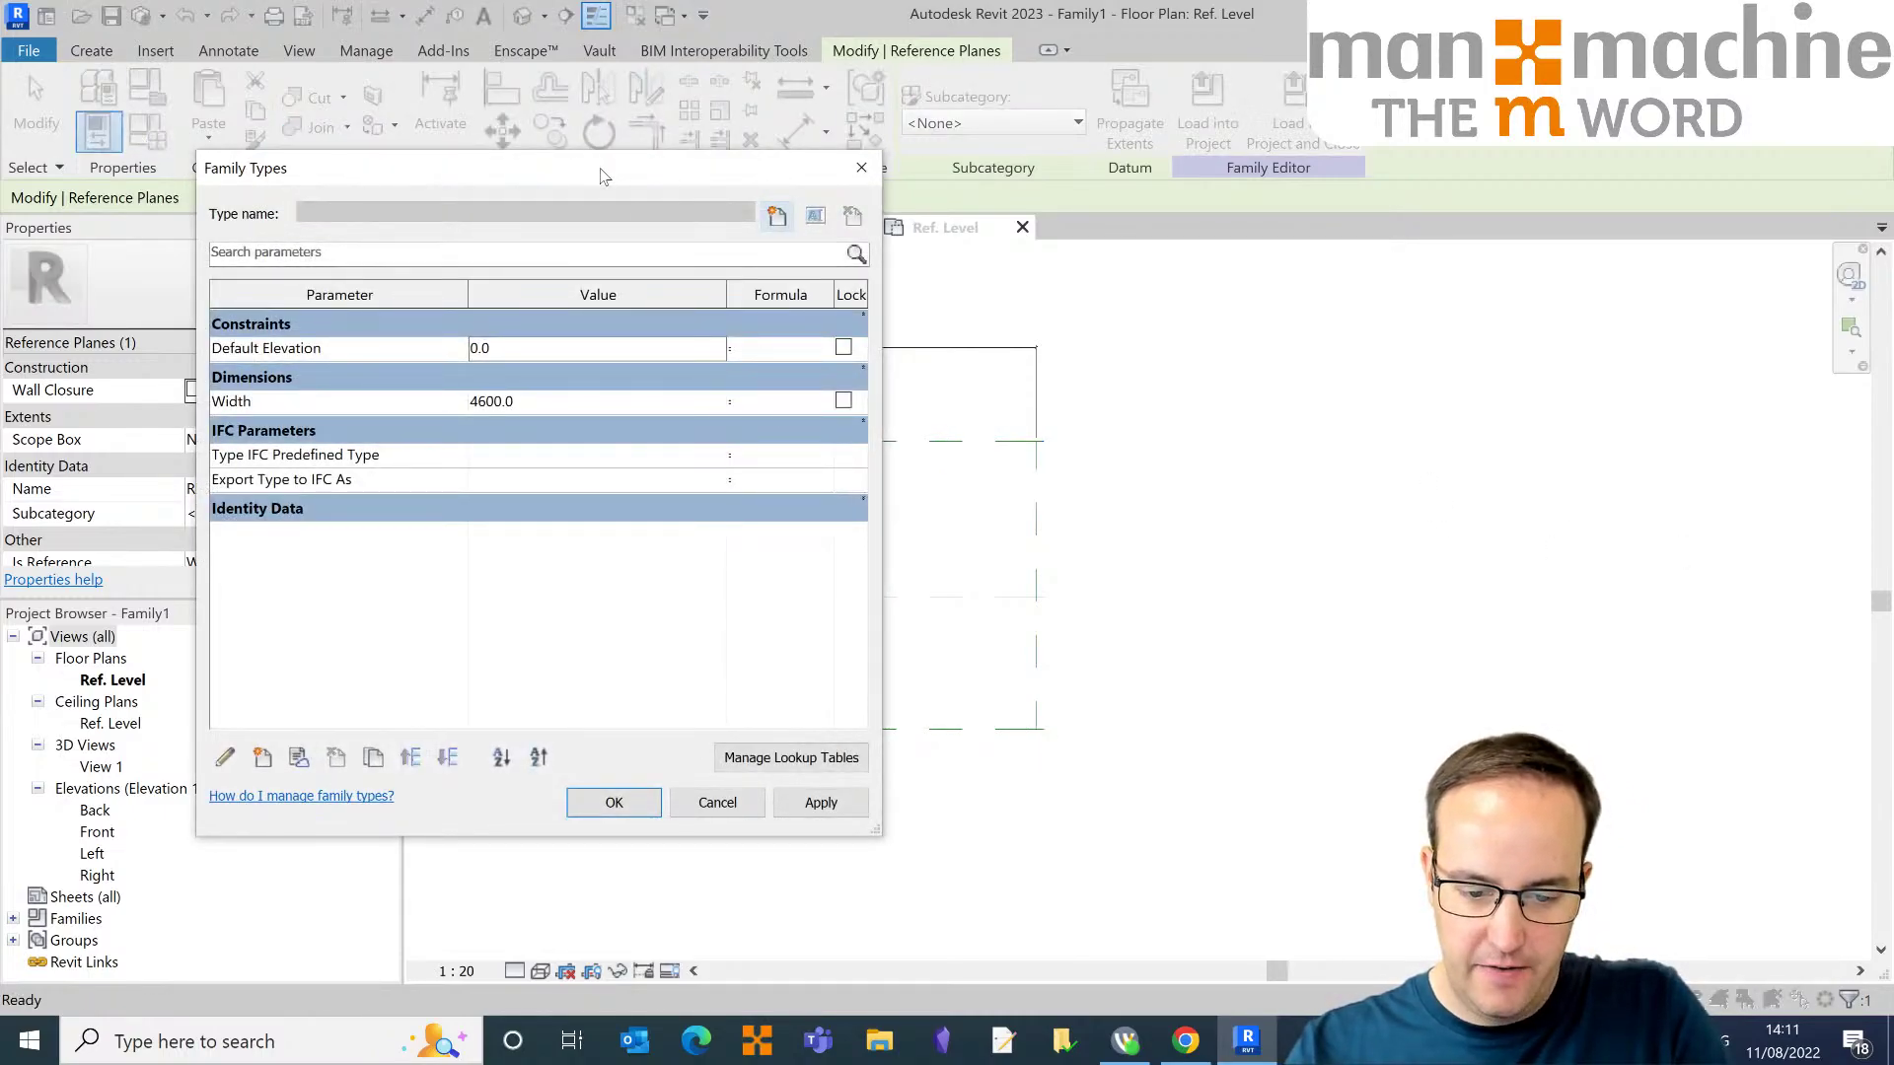
left_click_drag(598, 168, 444, 178)
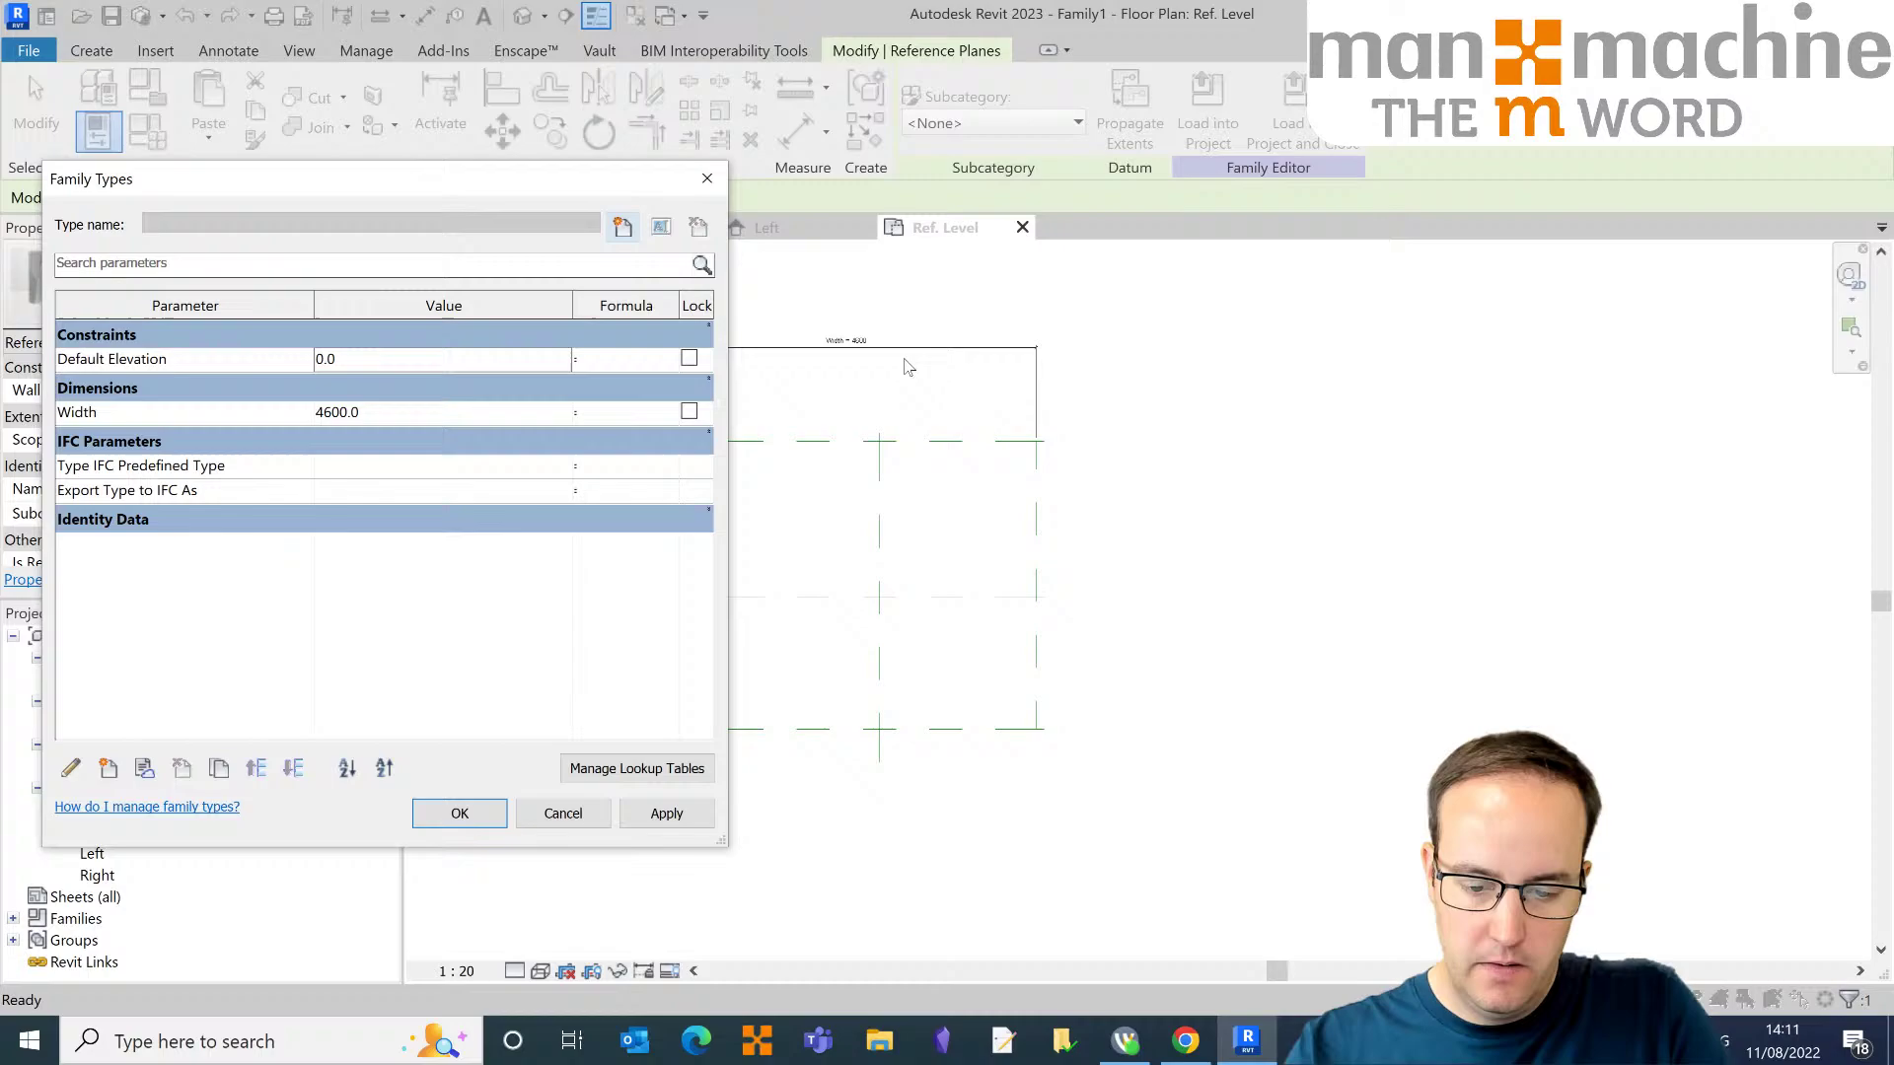
left_click(313, 414)
type("52")
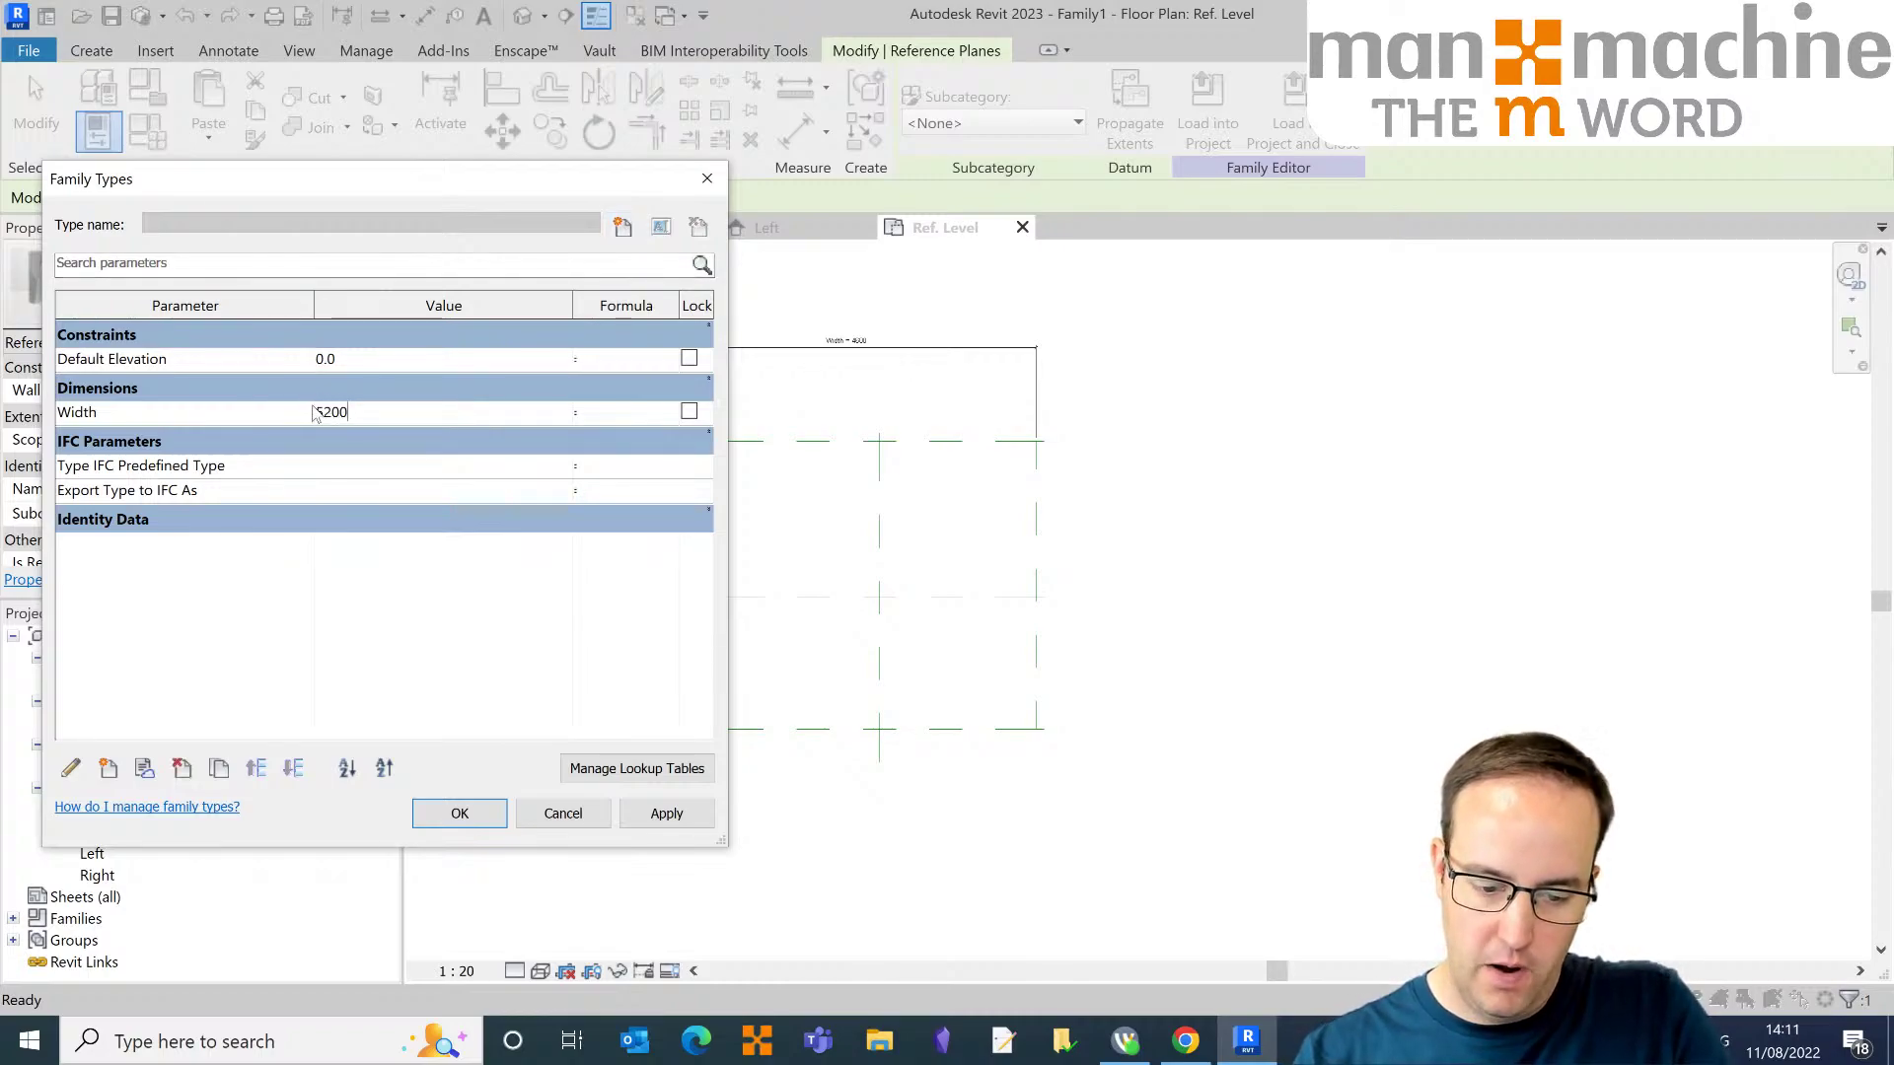
left_click(666, 813)
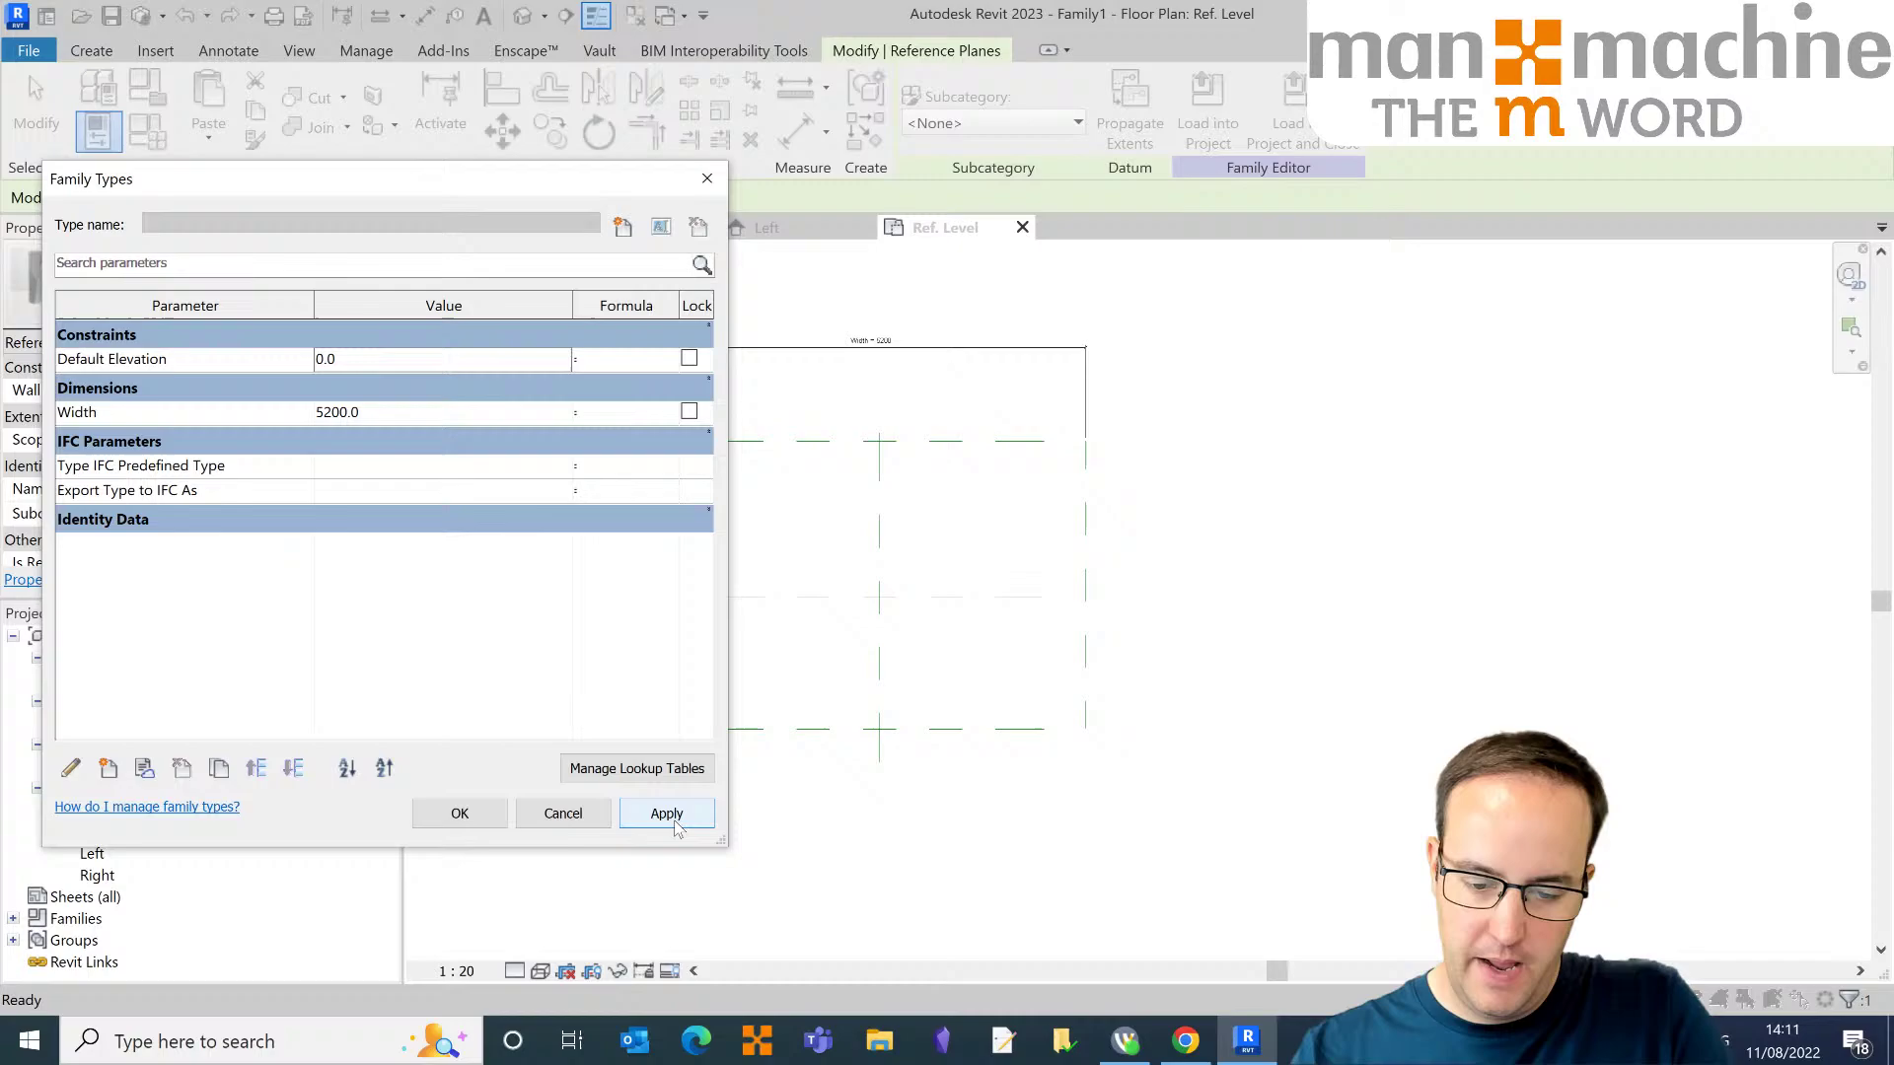
left_click(578, 814)
scroll(883, 372, "up", 2)
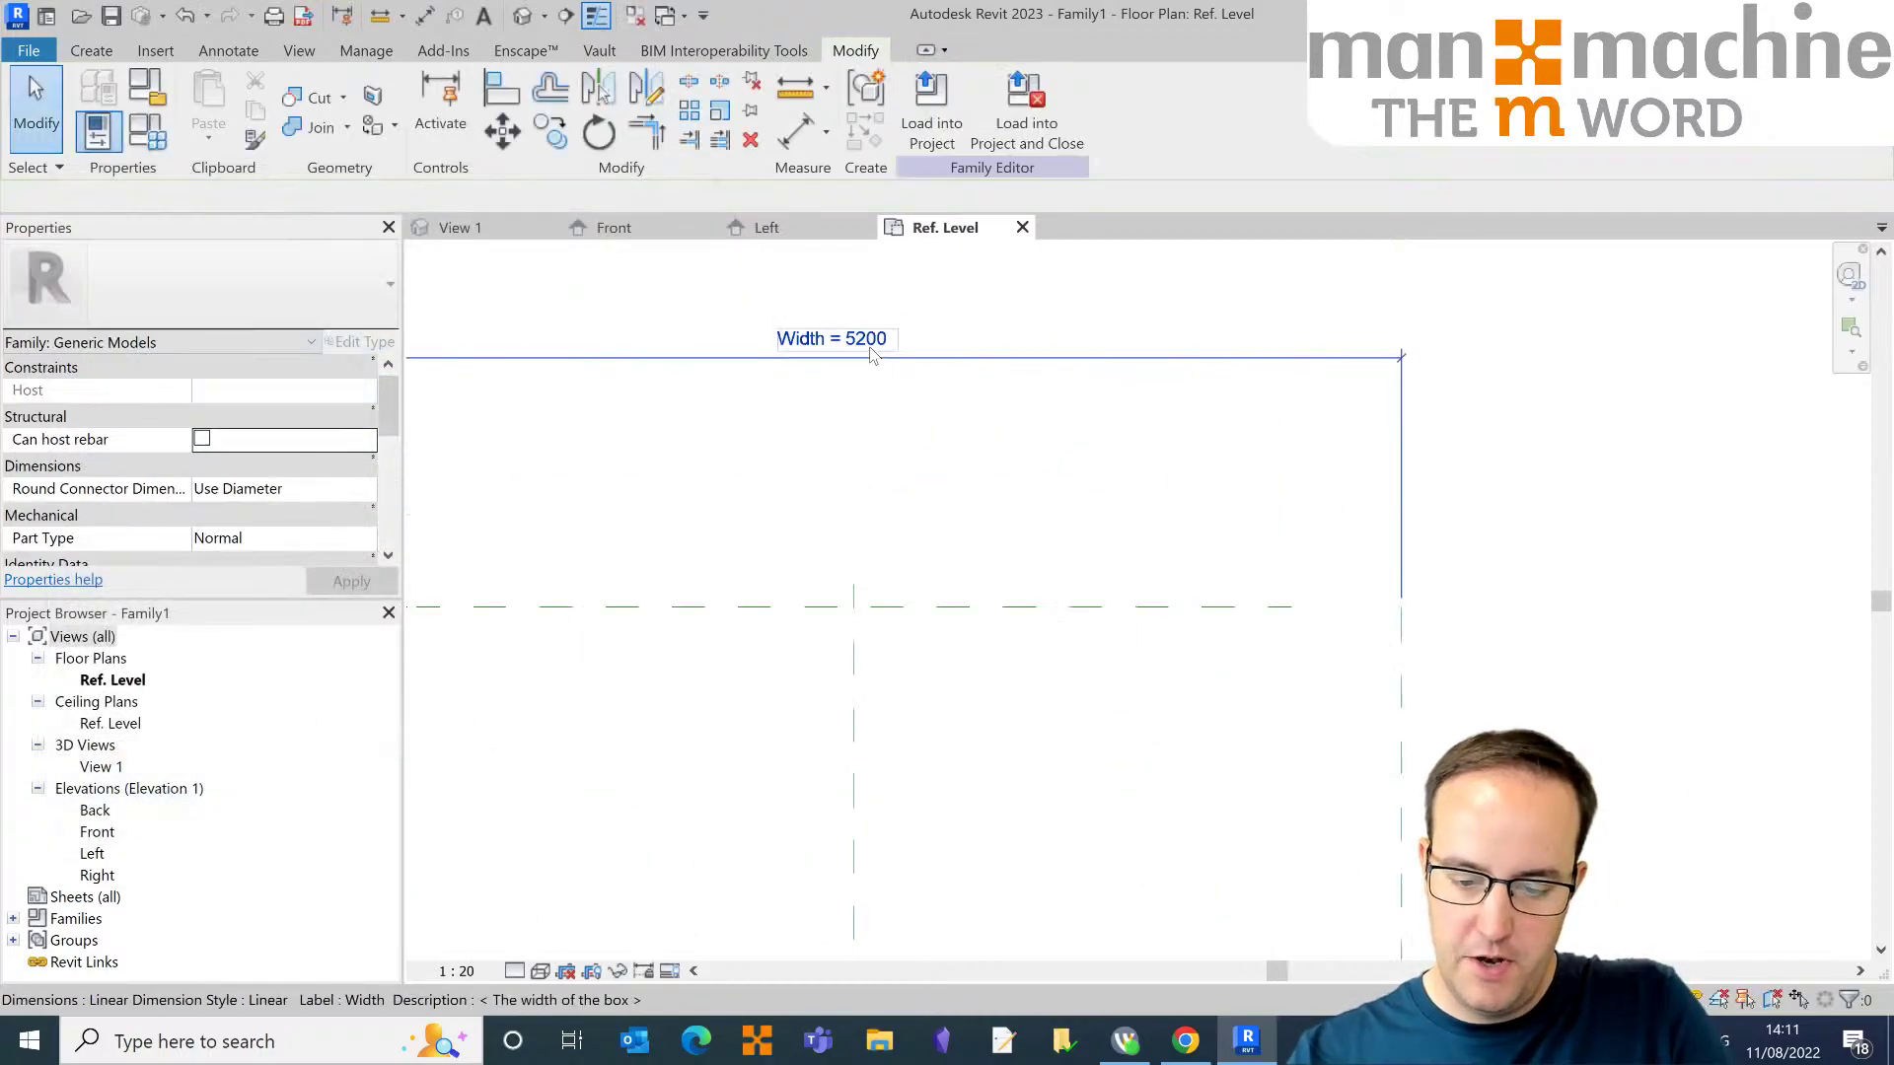
Step: Label the vertical dimension in the Ref. Level plan with a new family type parameter named Depth, grouped under Dimensions
scroll(871, 355, "down", 4)
middle_click_drag(858, 364, 1027, 452)
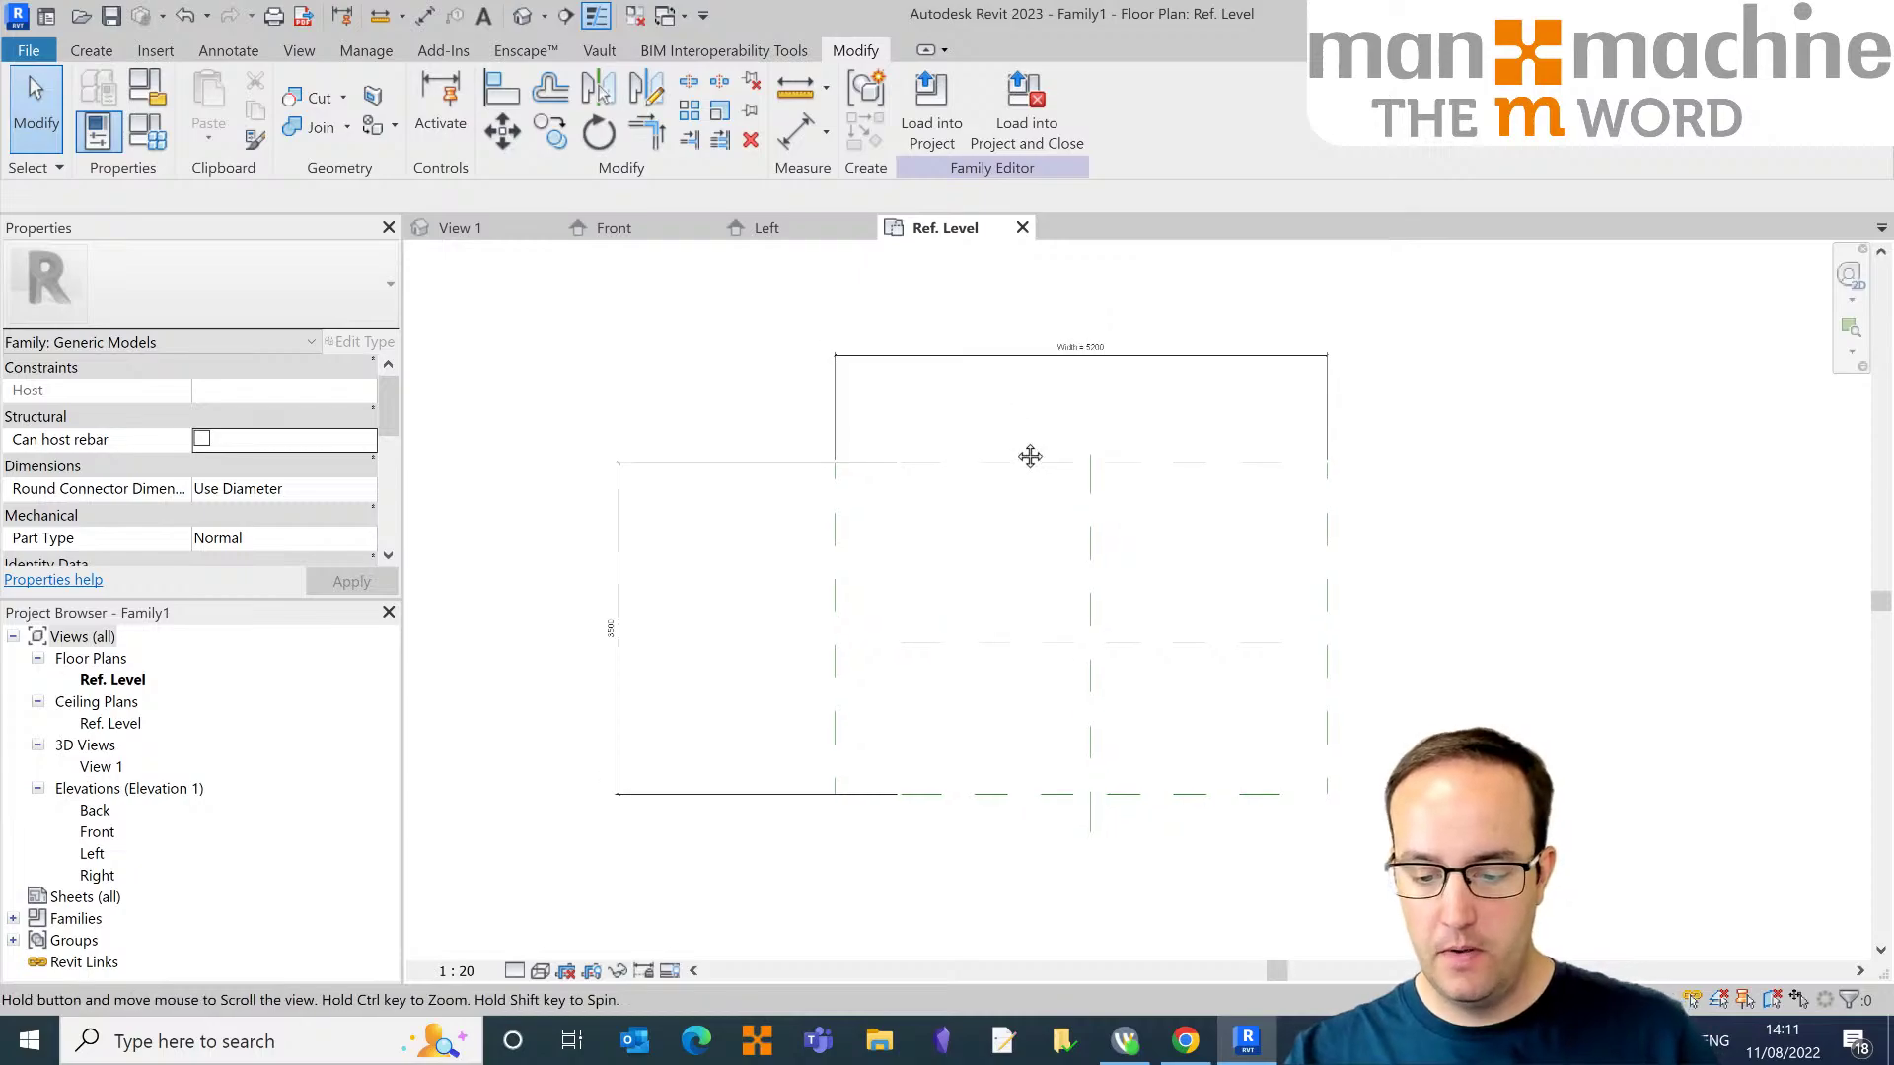
left_click(623, 576)
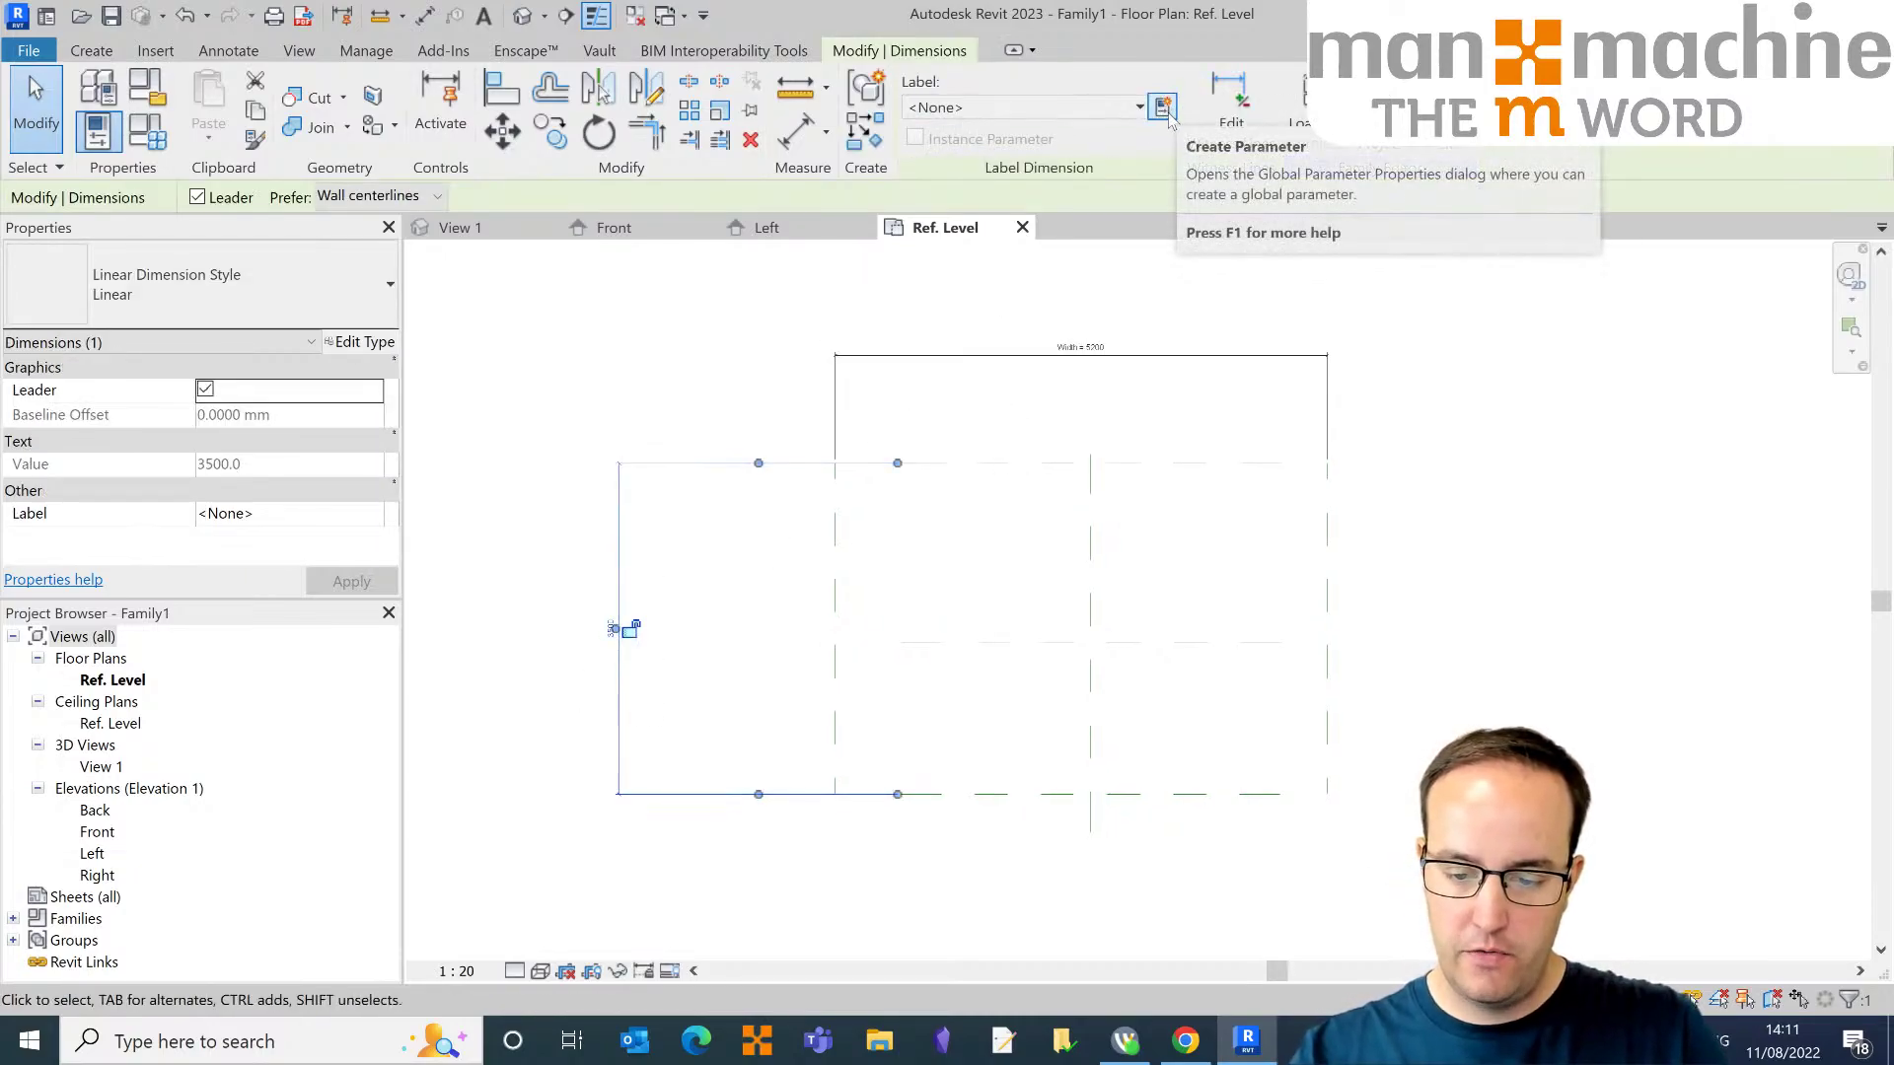
left_click(1139, 108)
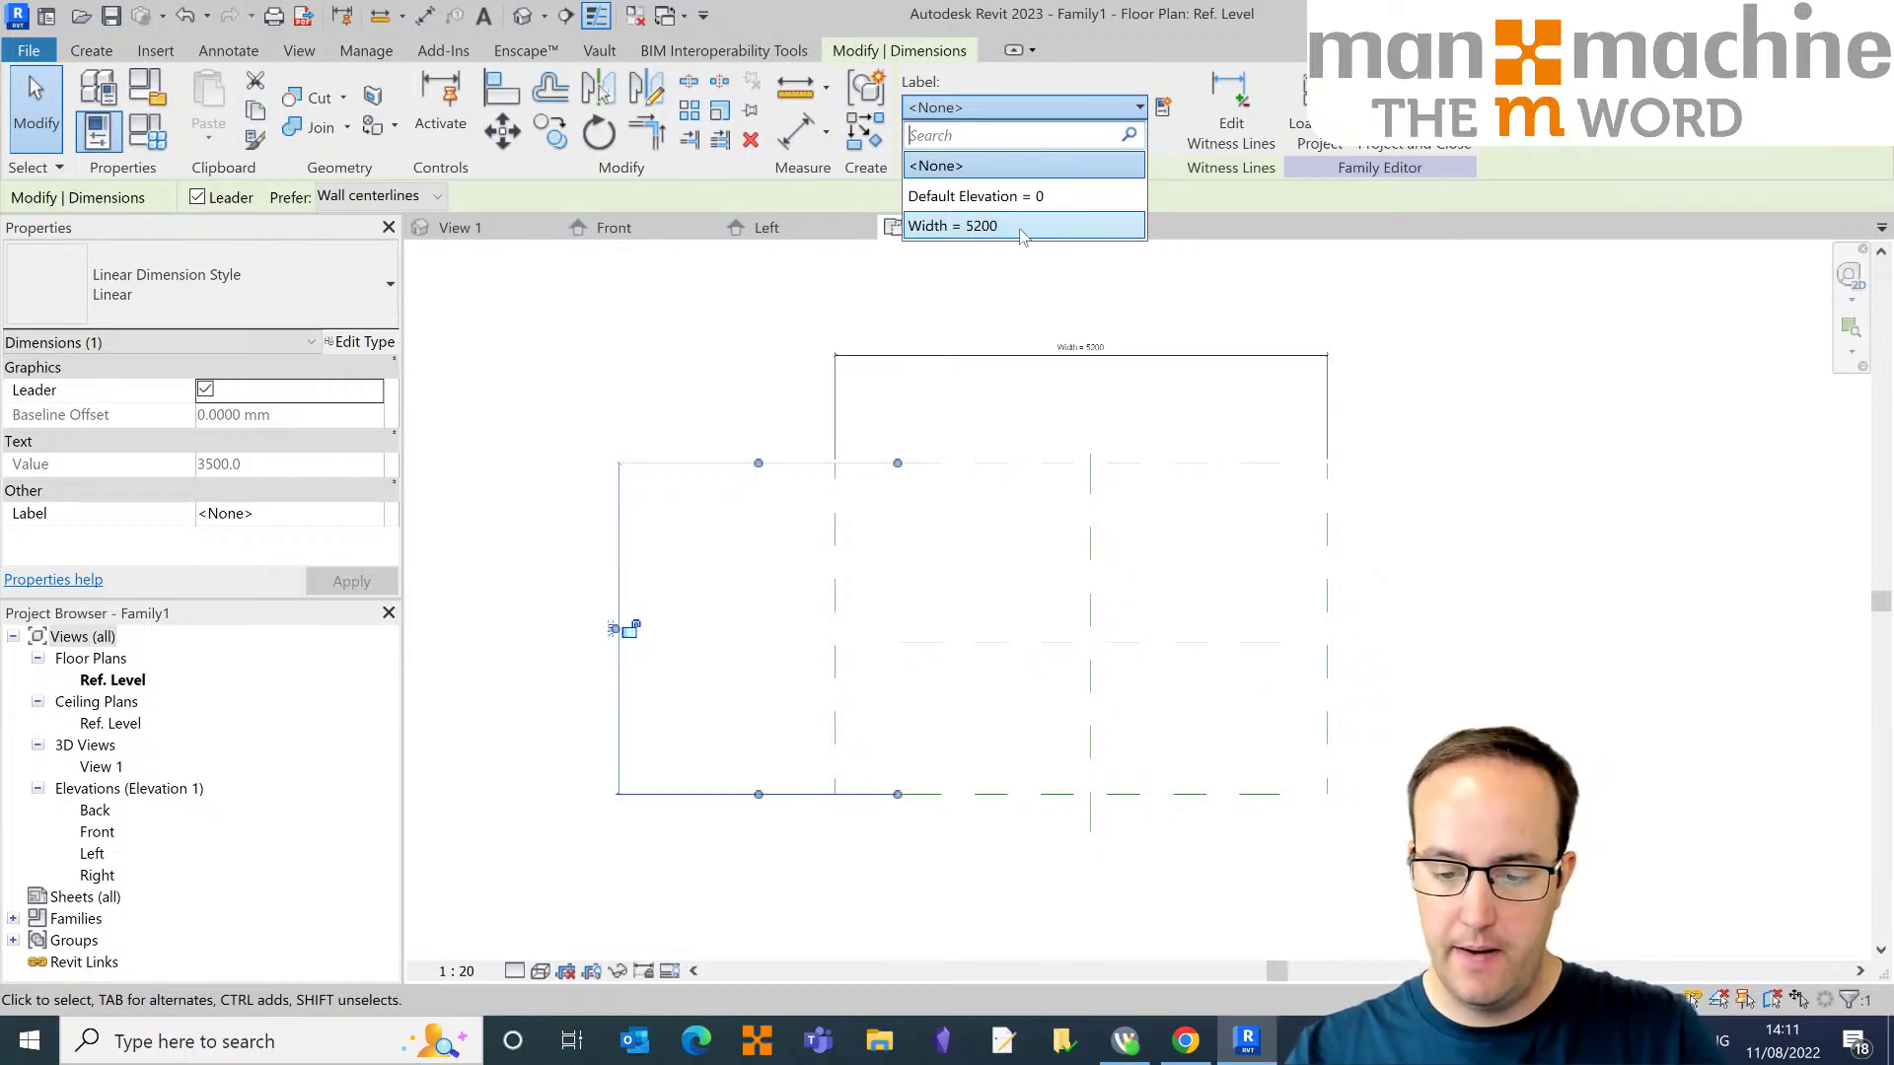
left_click(1006, 111)
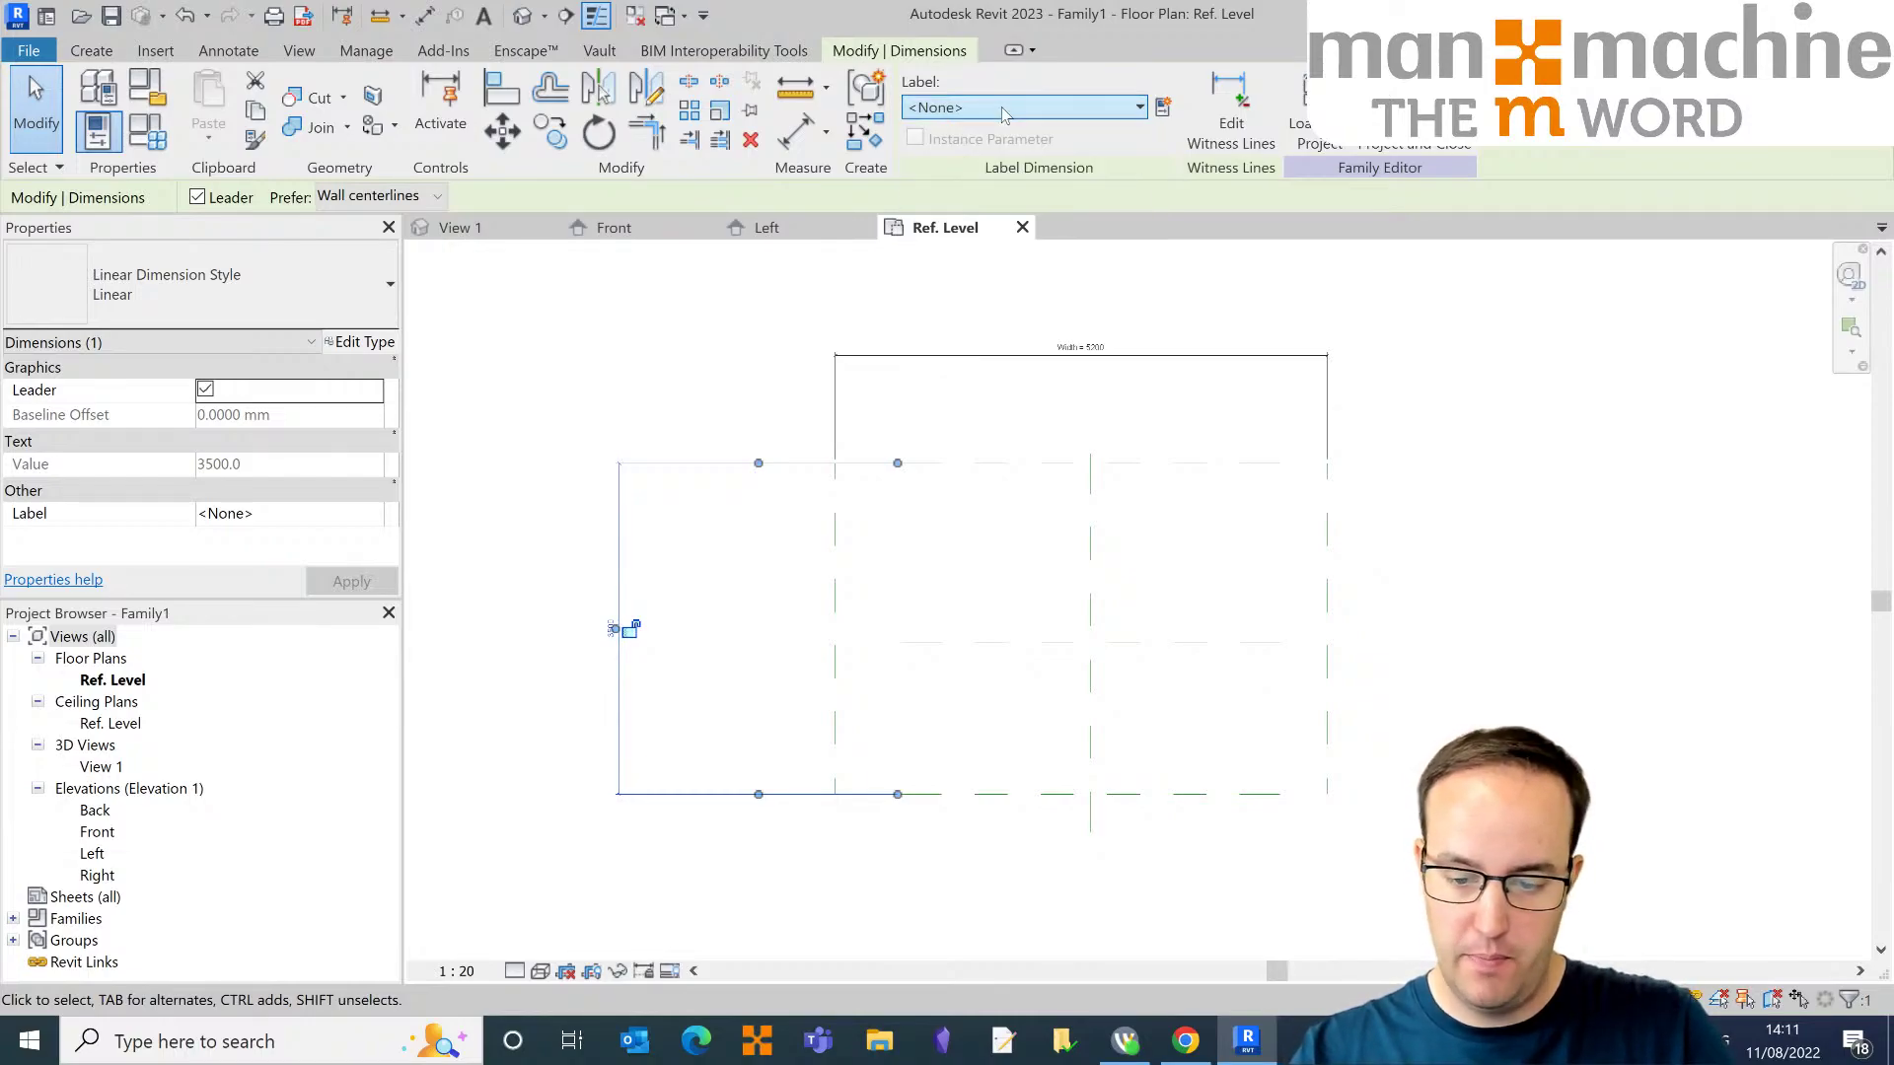
left_click(1162, 107)
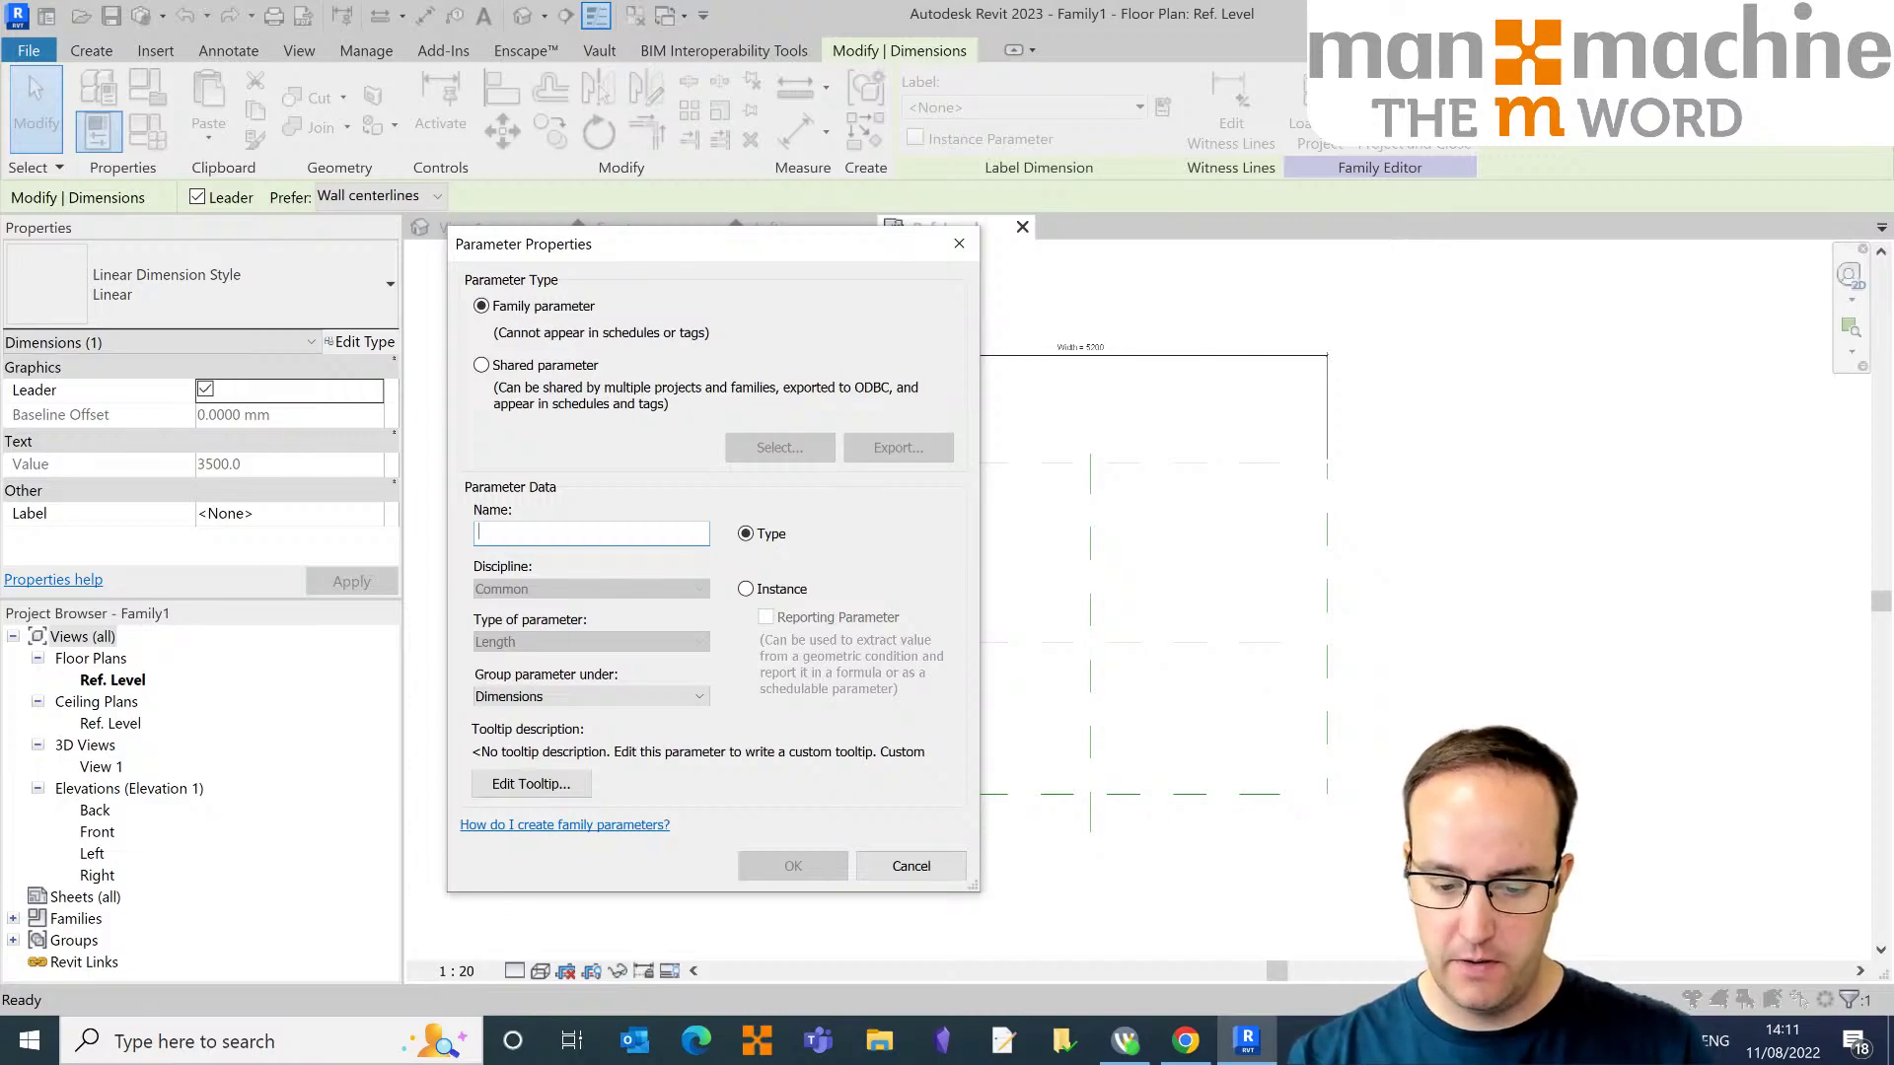
type("Depth")
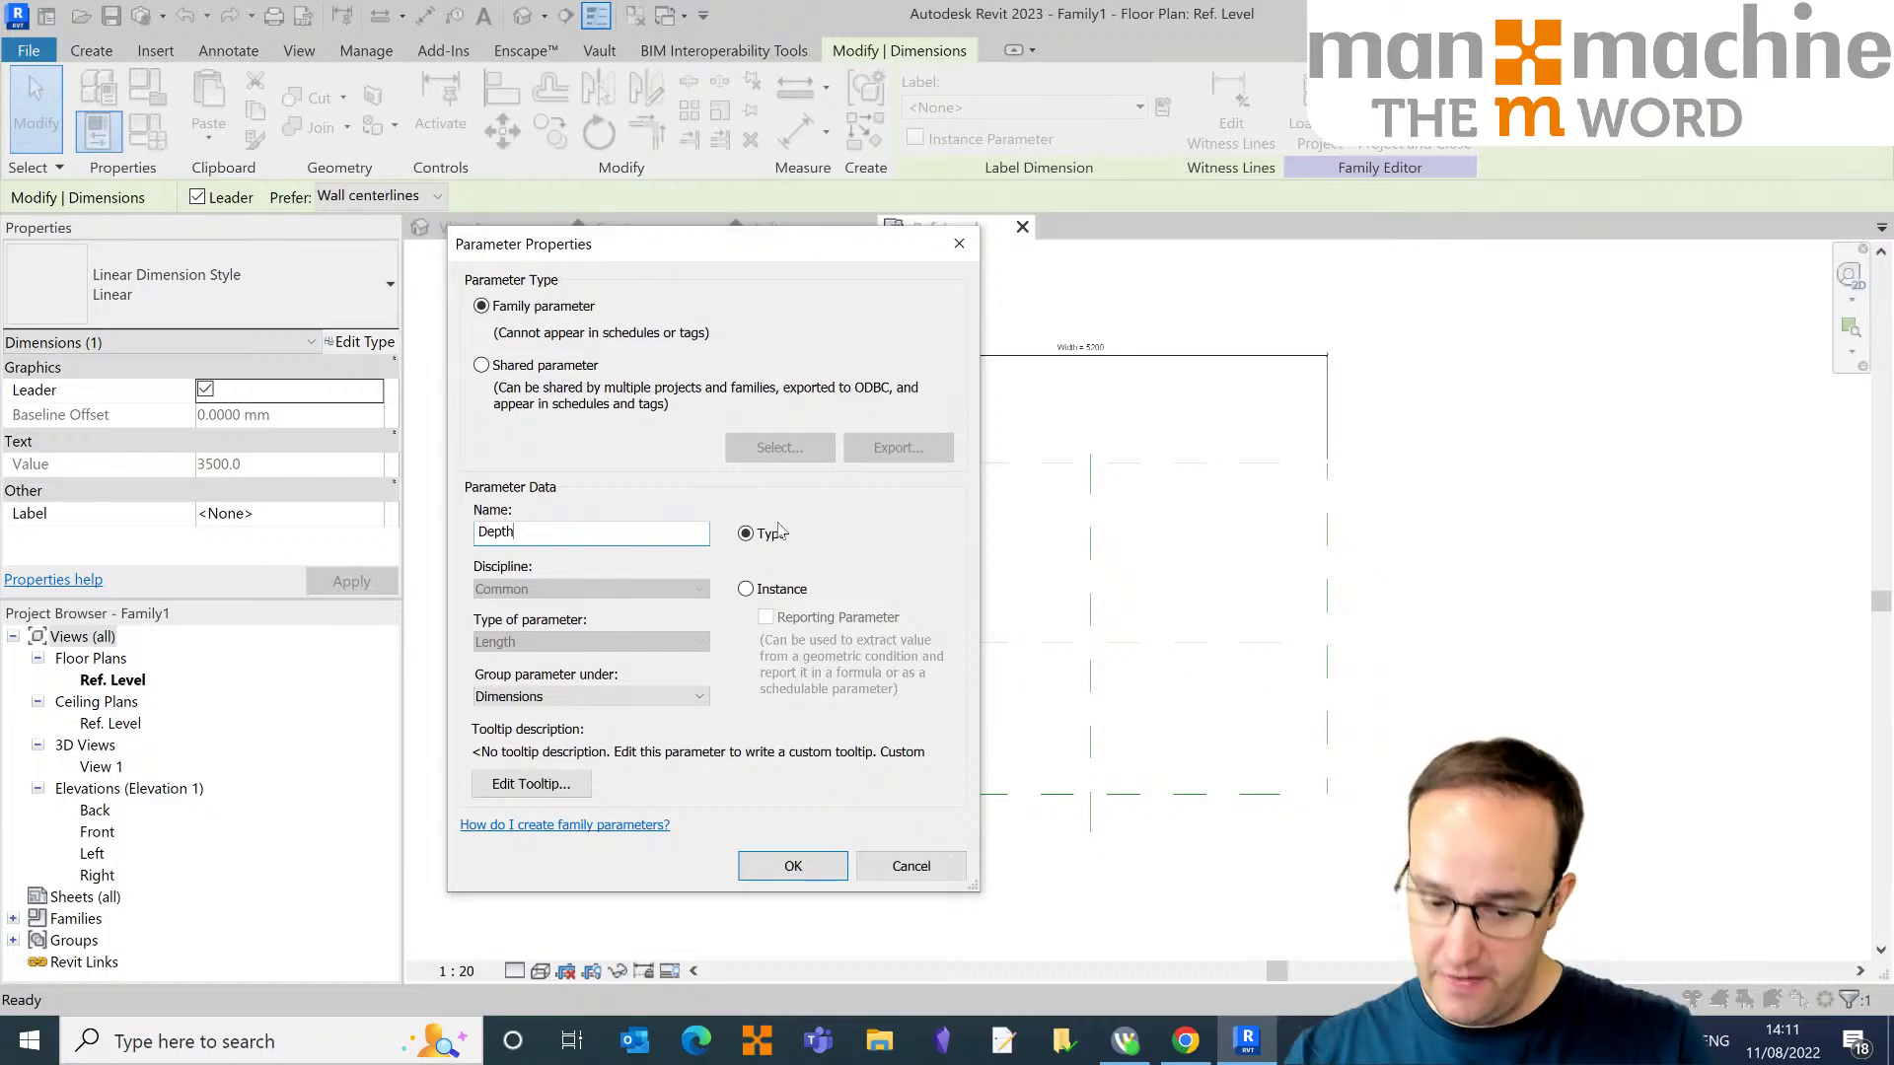
left_click(794, 856)
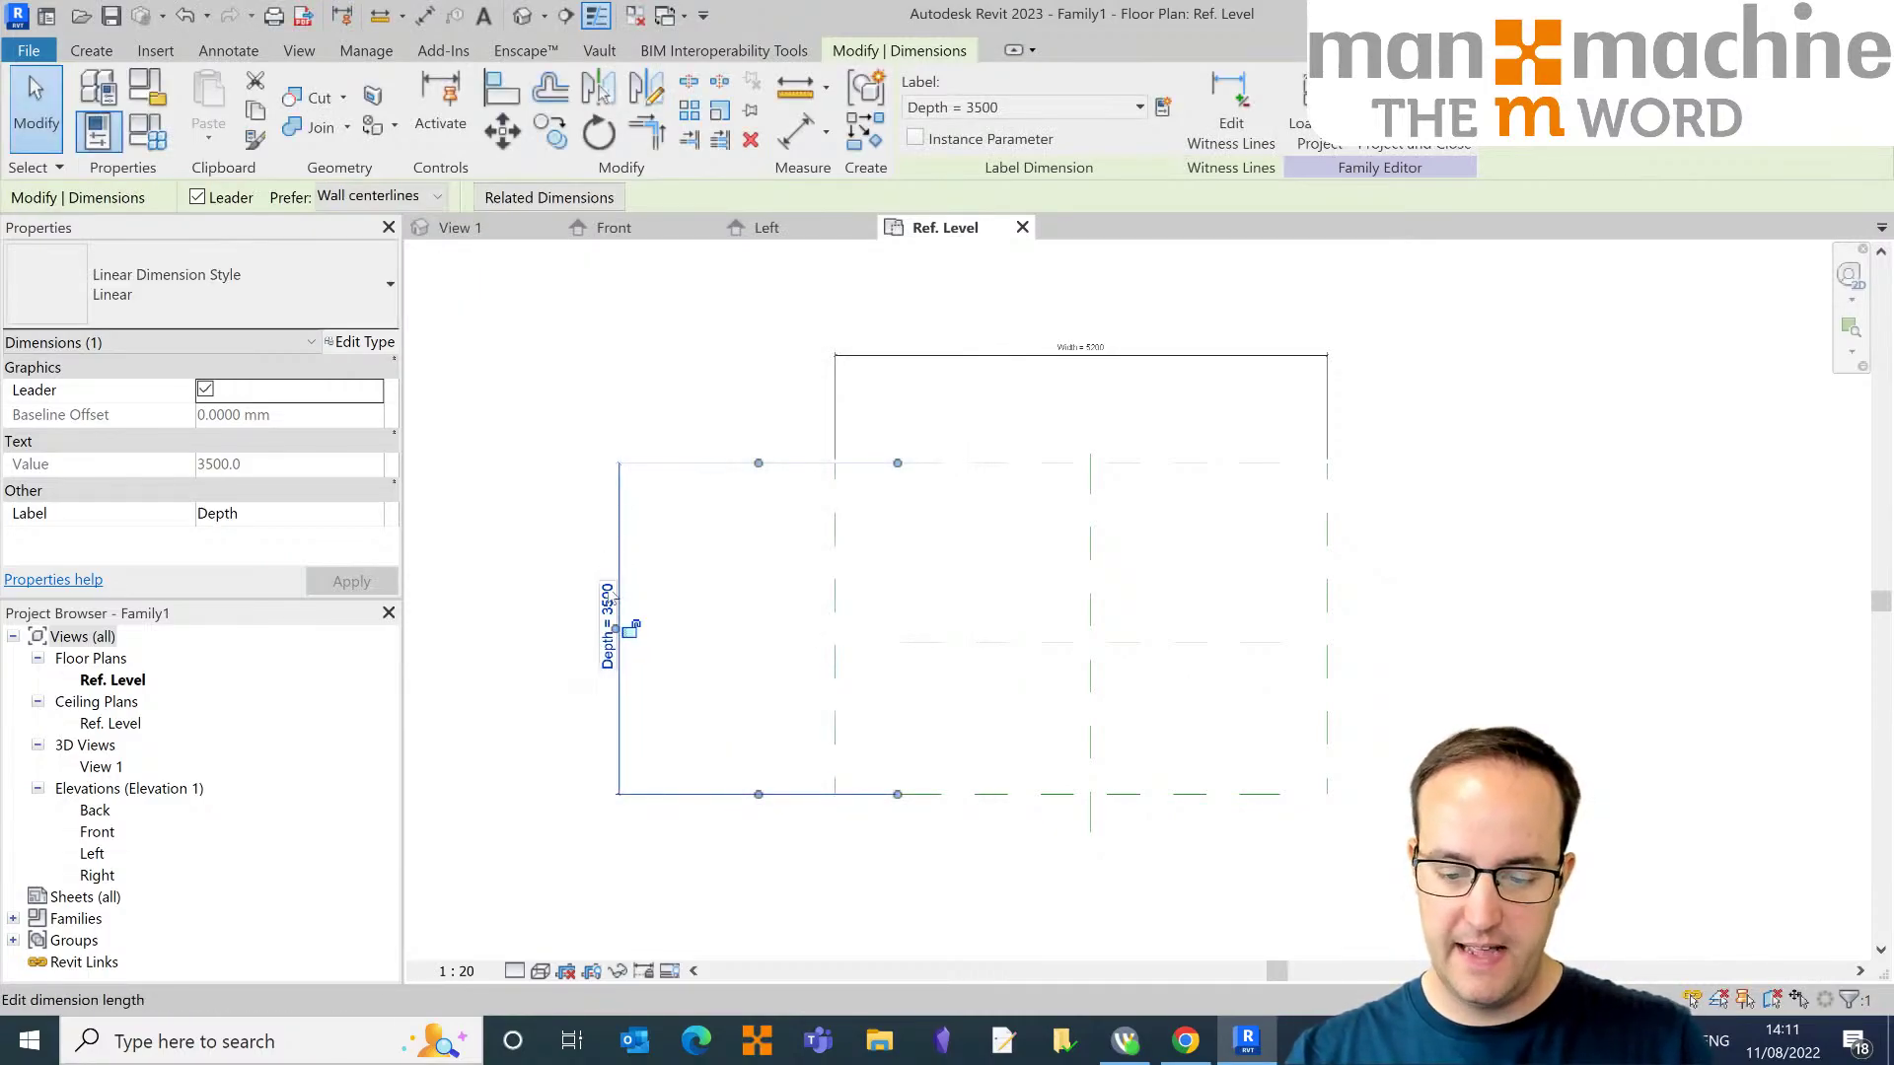
left_click(671, 381)
Step: Close the Left, Front and 3D views and open the Front elevation
middle_click_drag(767, 631, 714, 633)
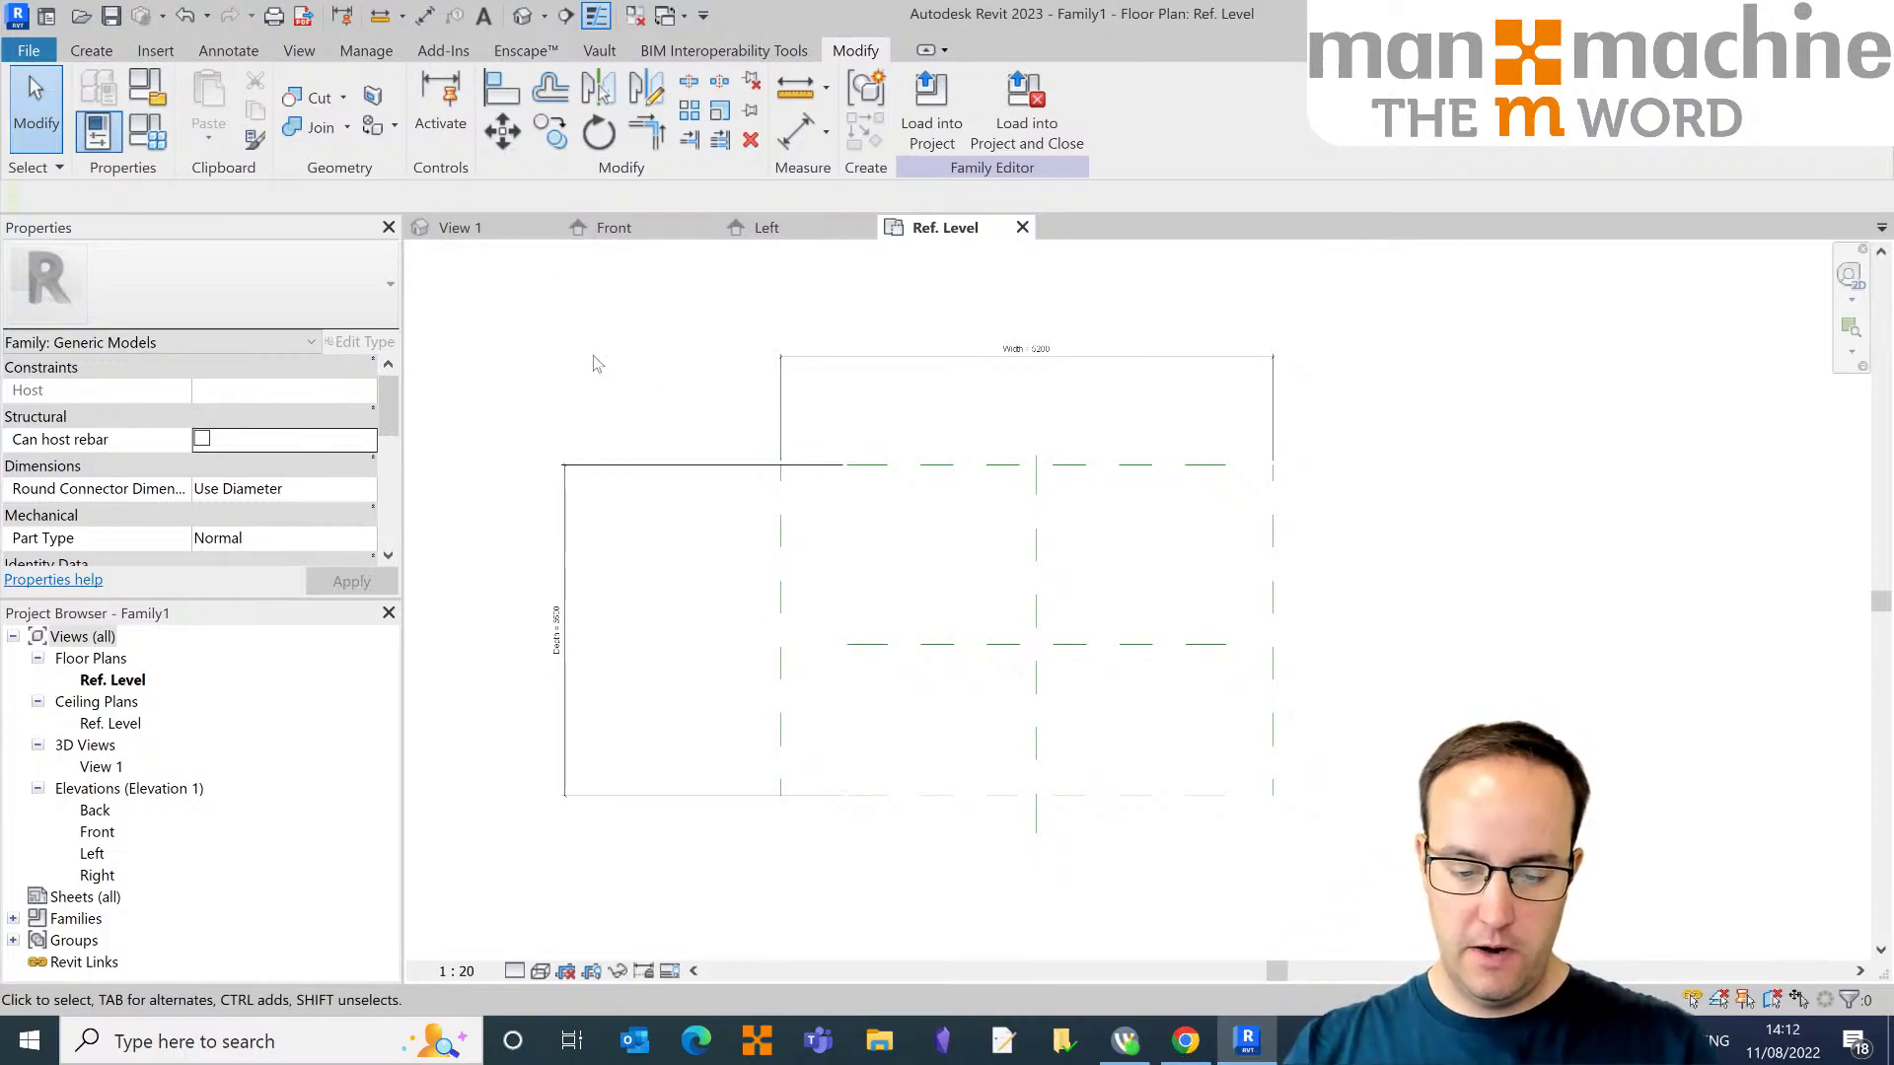
middle_click_drag(649, 424, 682, 406)
left_click(865, 227)
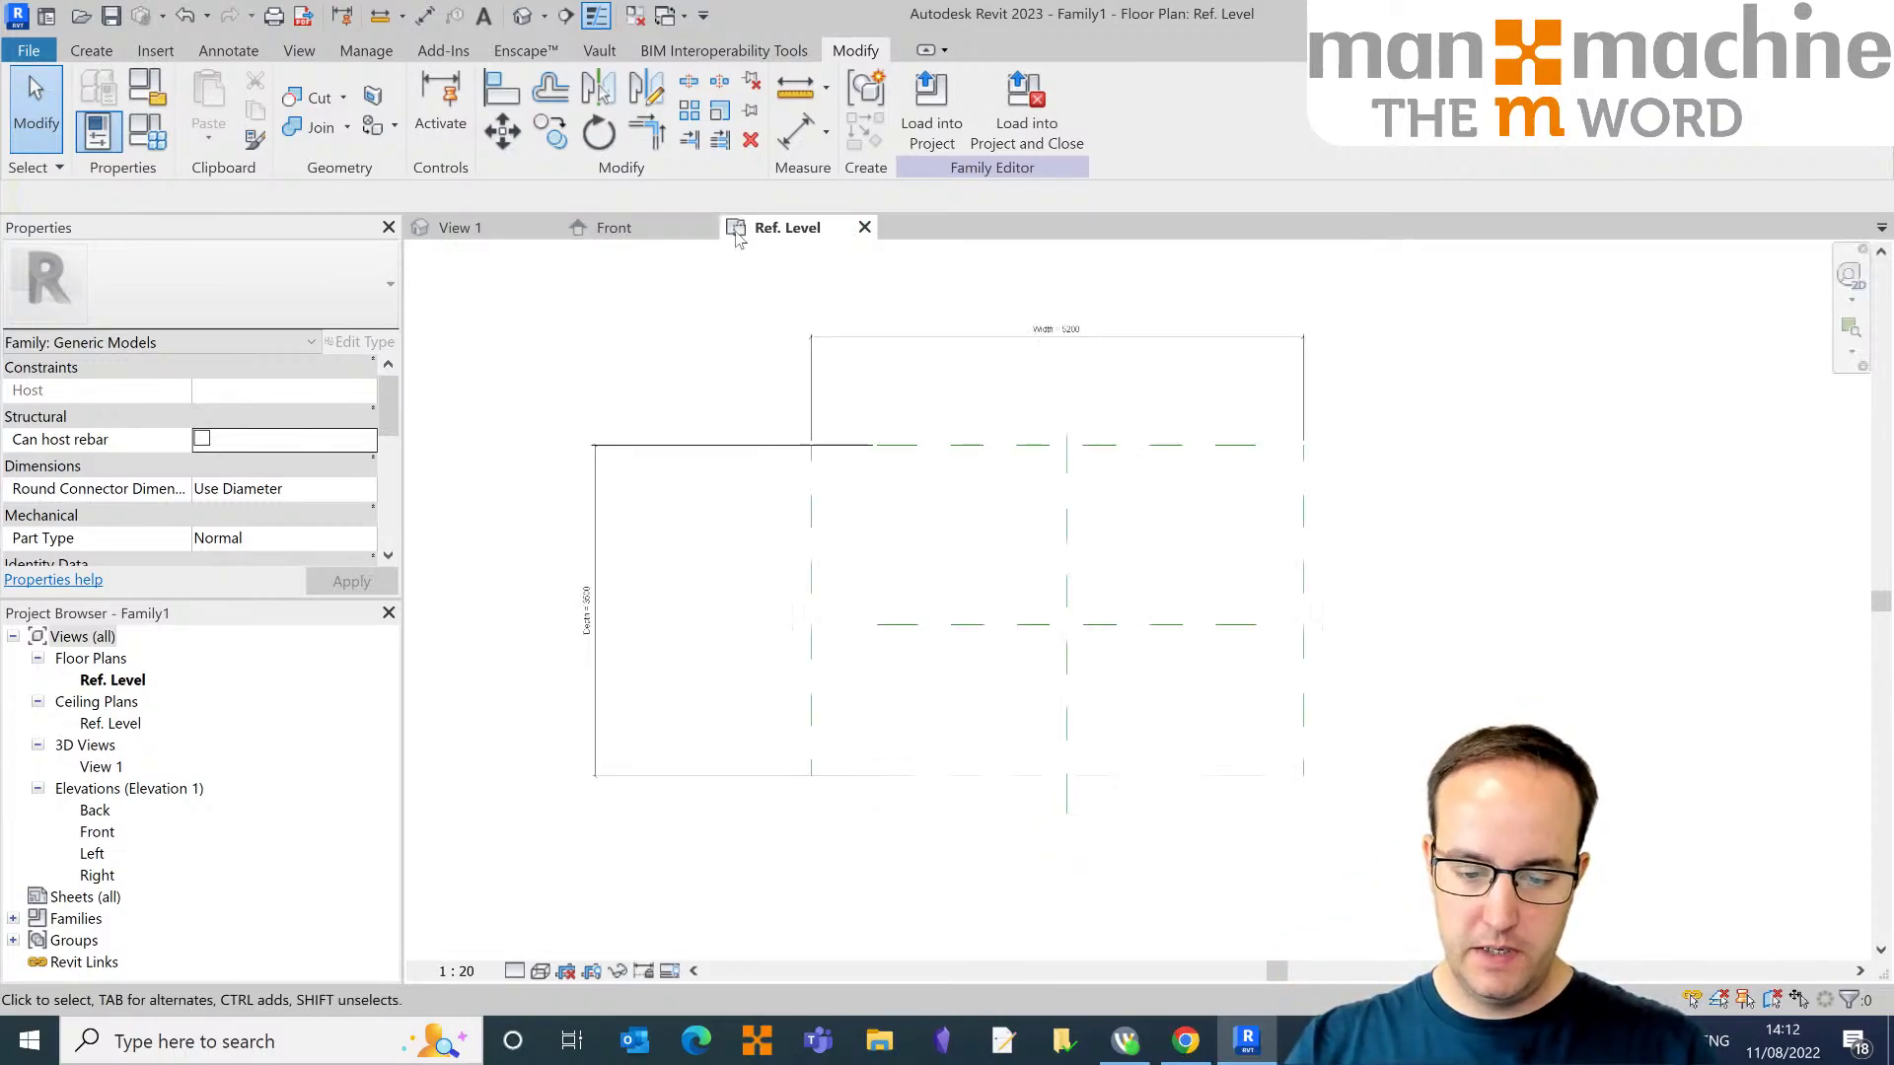
left_click(708, 227)
left_click(550, 228)
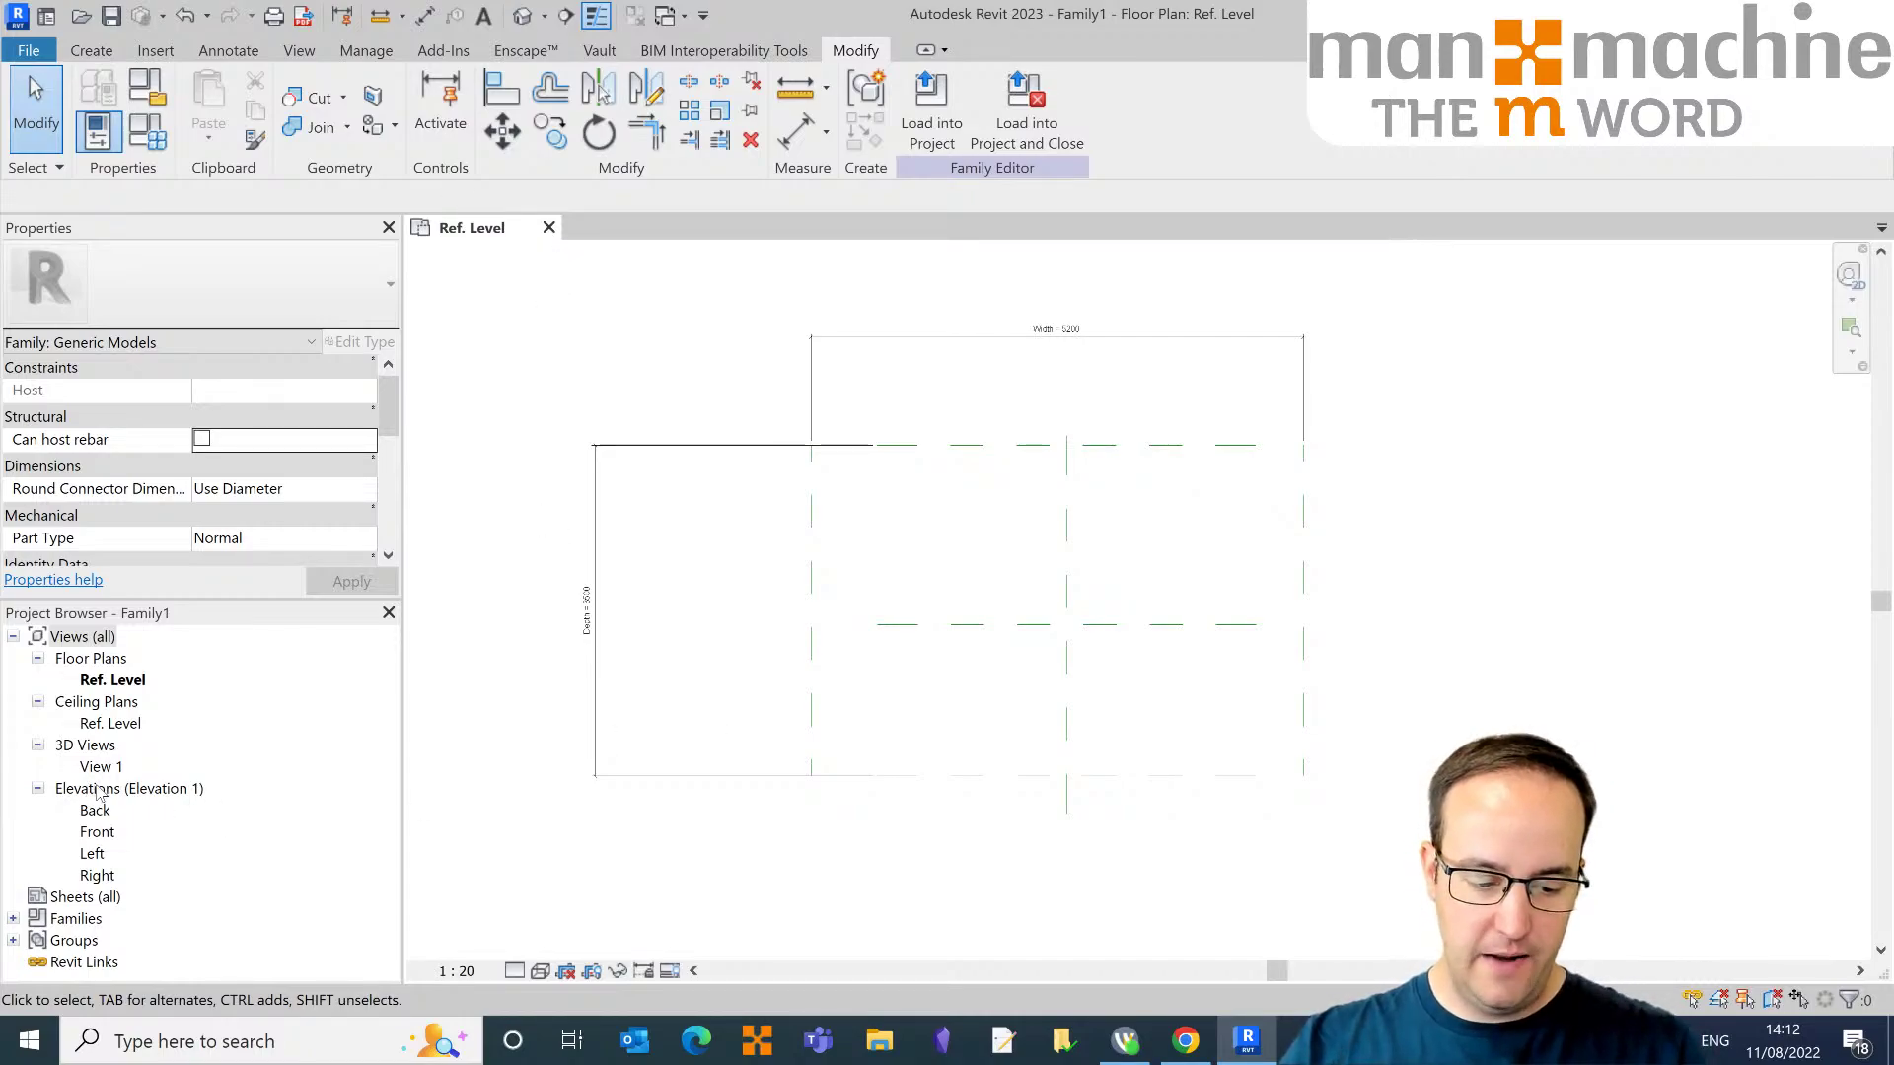
double_click(96, 833)
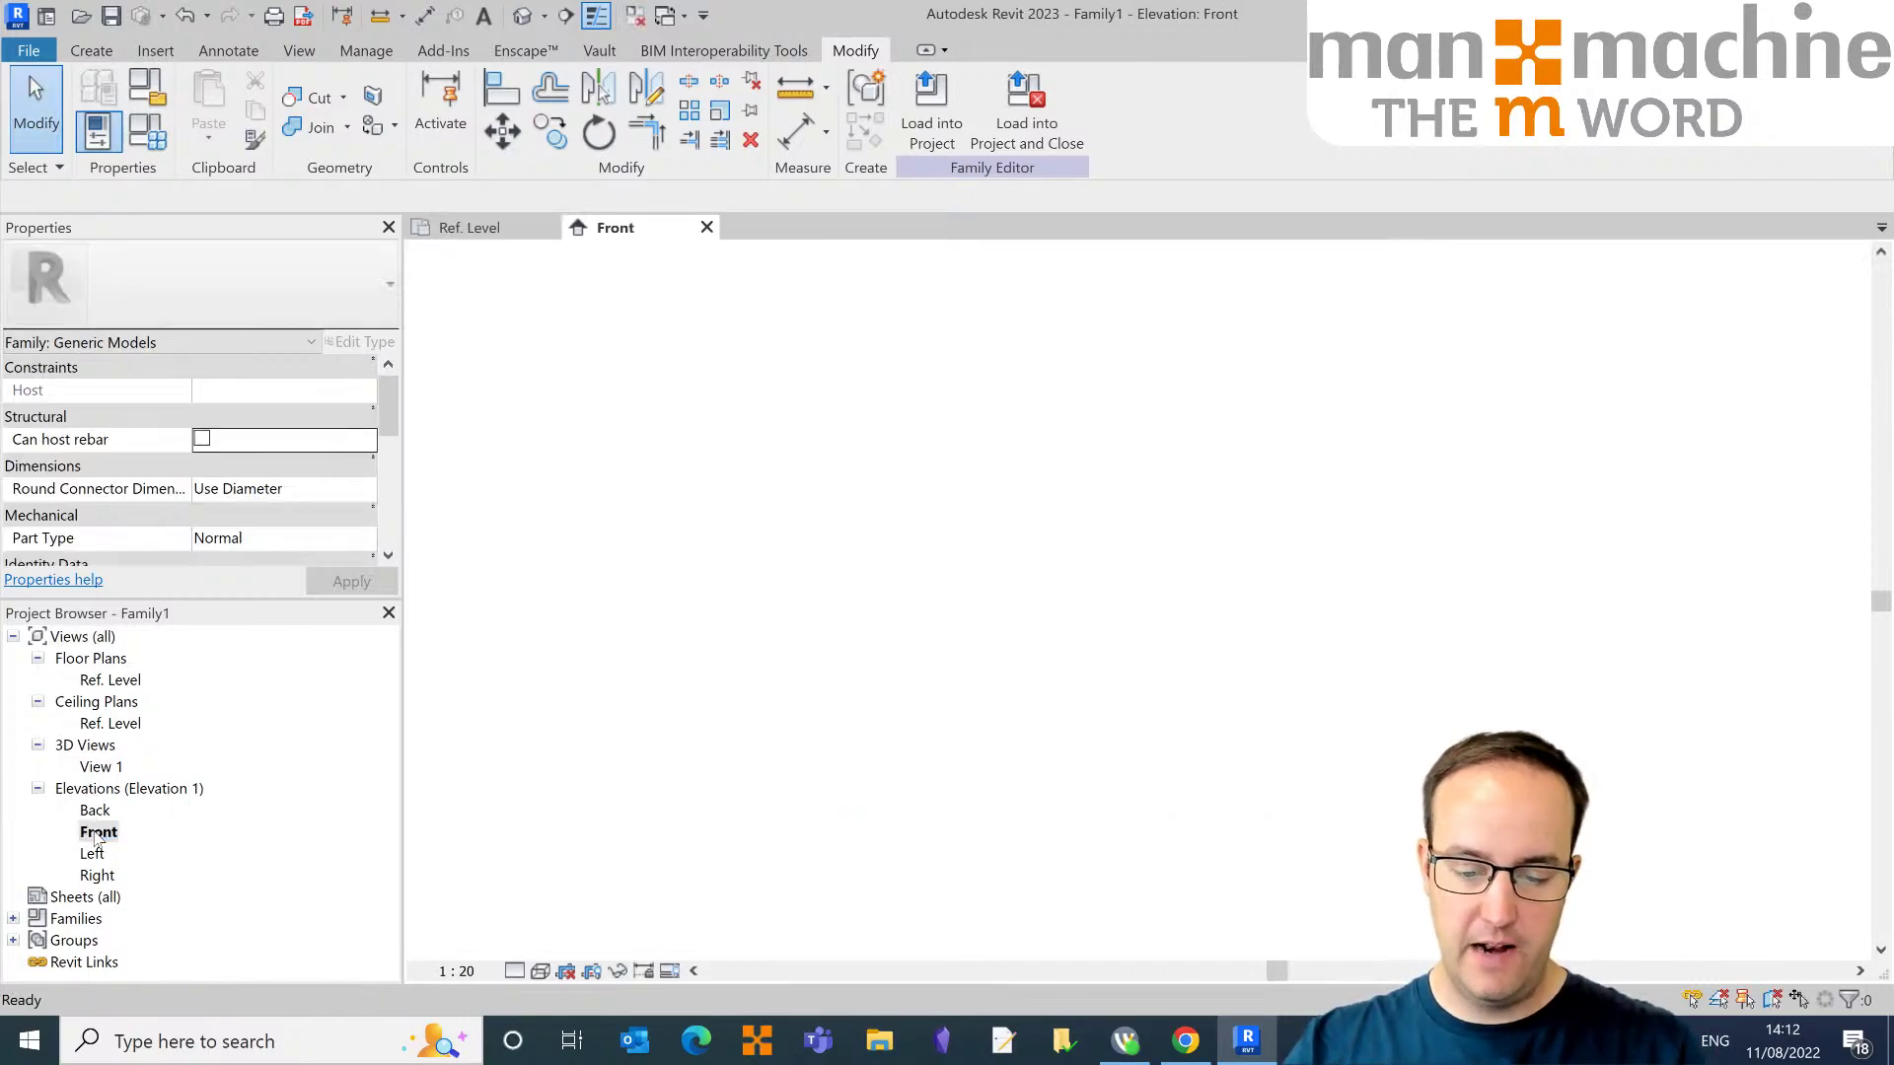
Step: Examine the Ref. Level and the side reference planes in the Front elevation
middle_click_drag(1093, 820, 864, 712)
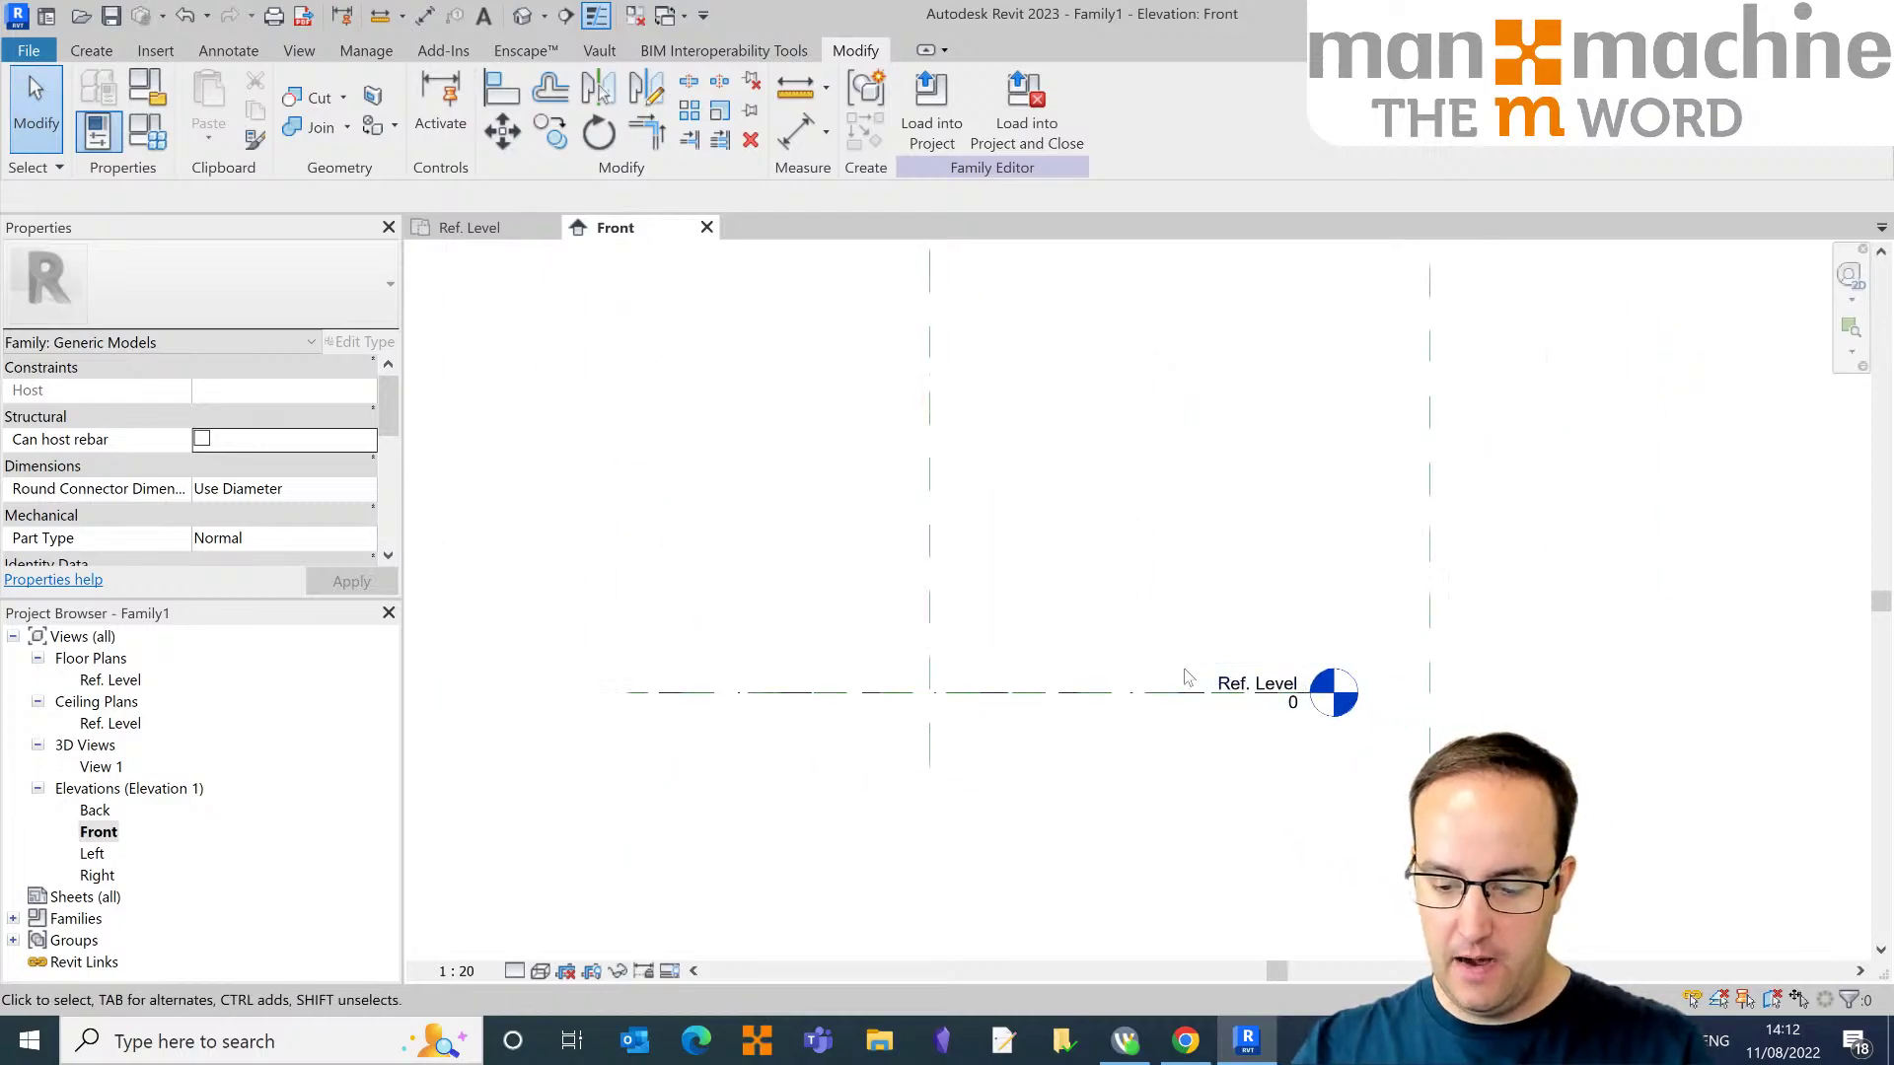
left_click_drag(1373, 641, 528, 737)
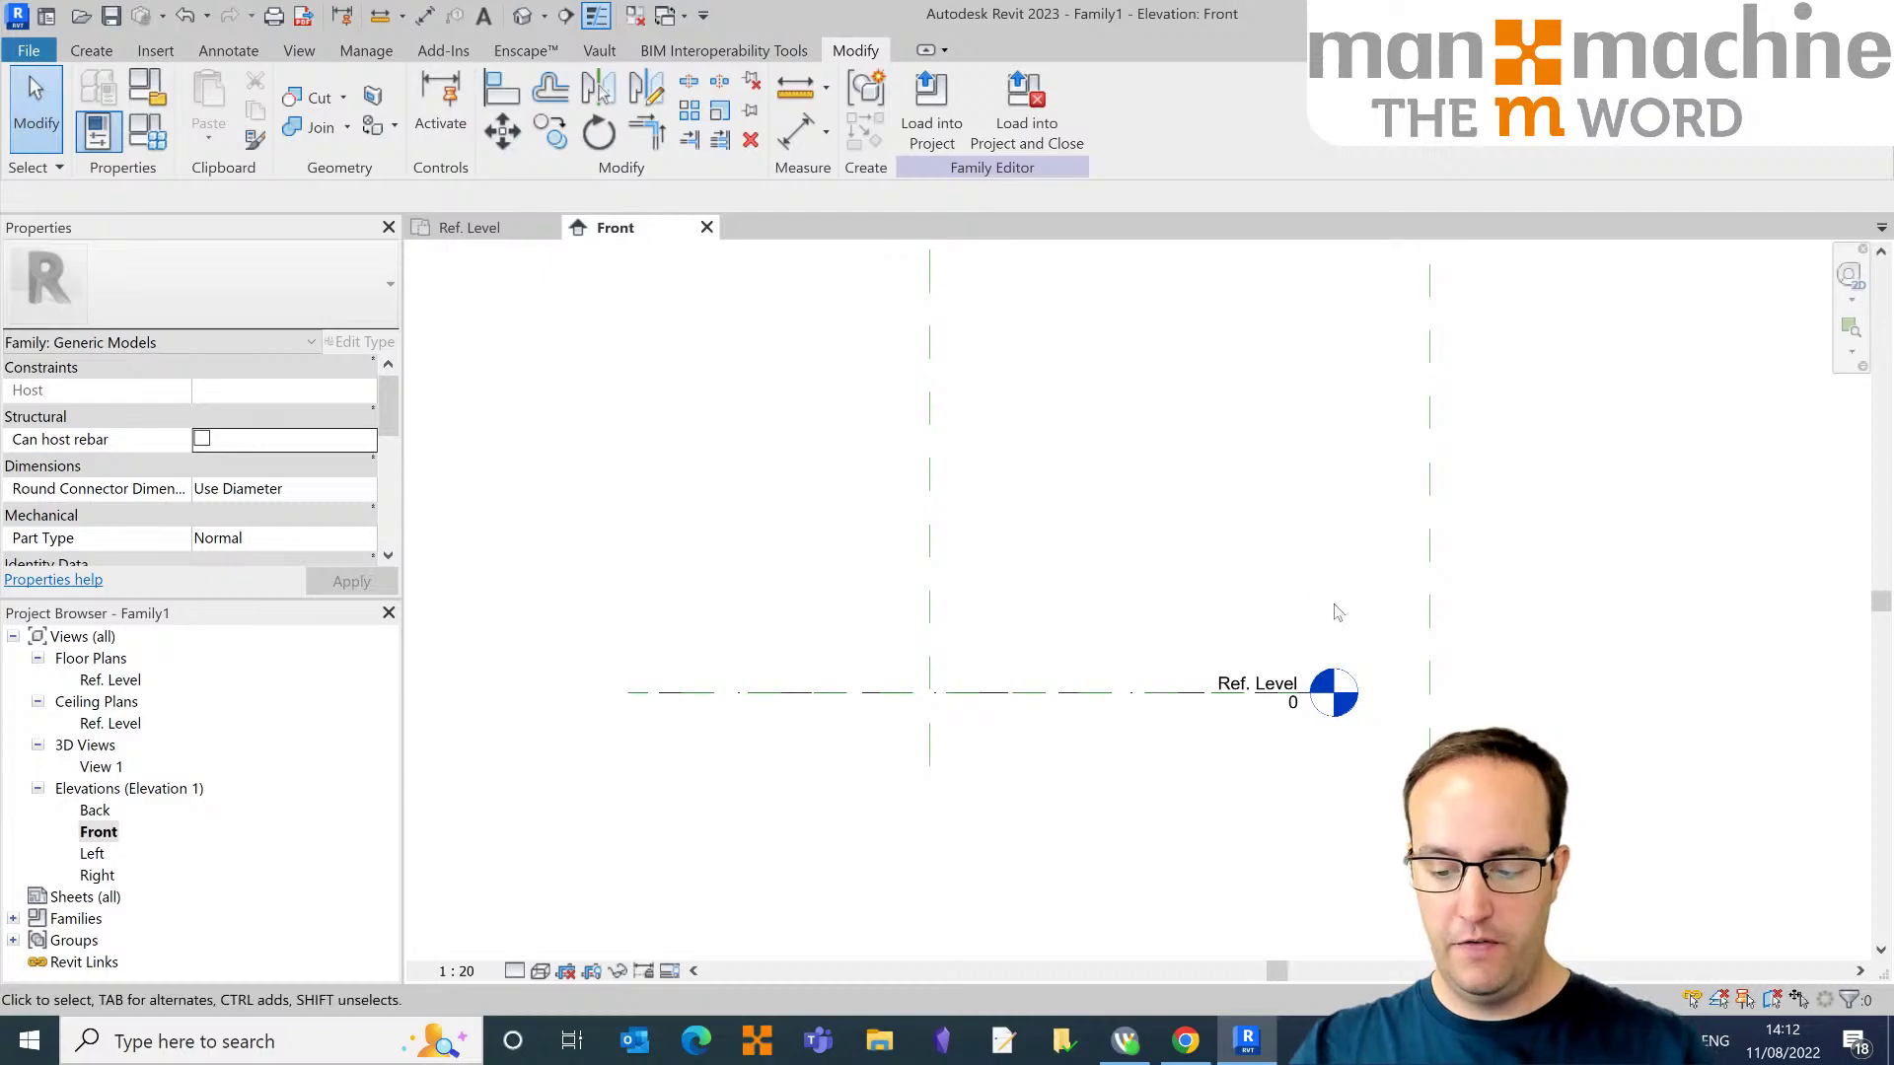
scroll(1332, 607, "down", 2)
left_click_drag(1448, 518, 1323, 566)
left_click(1215, 584)
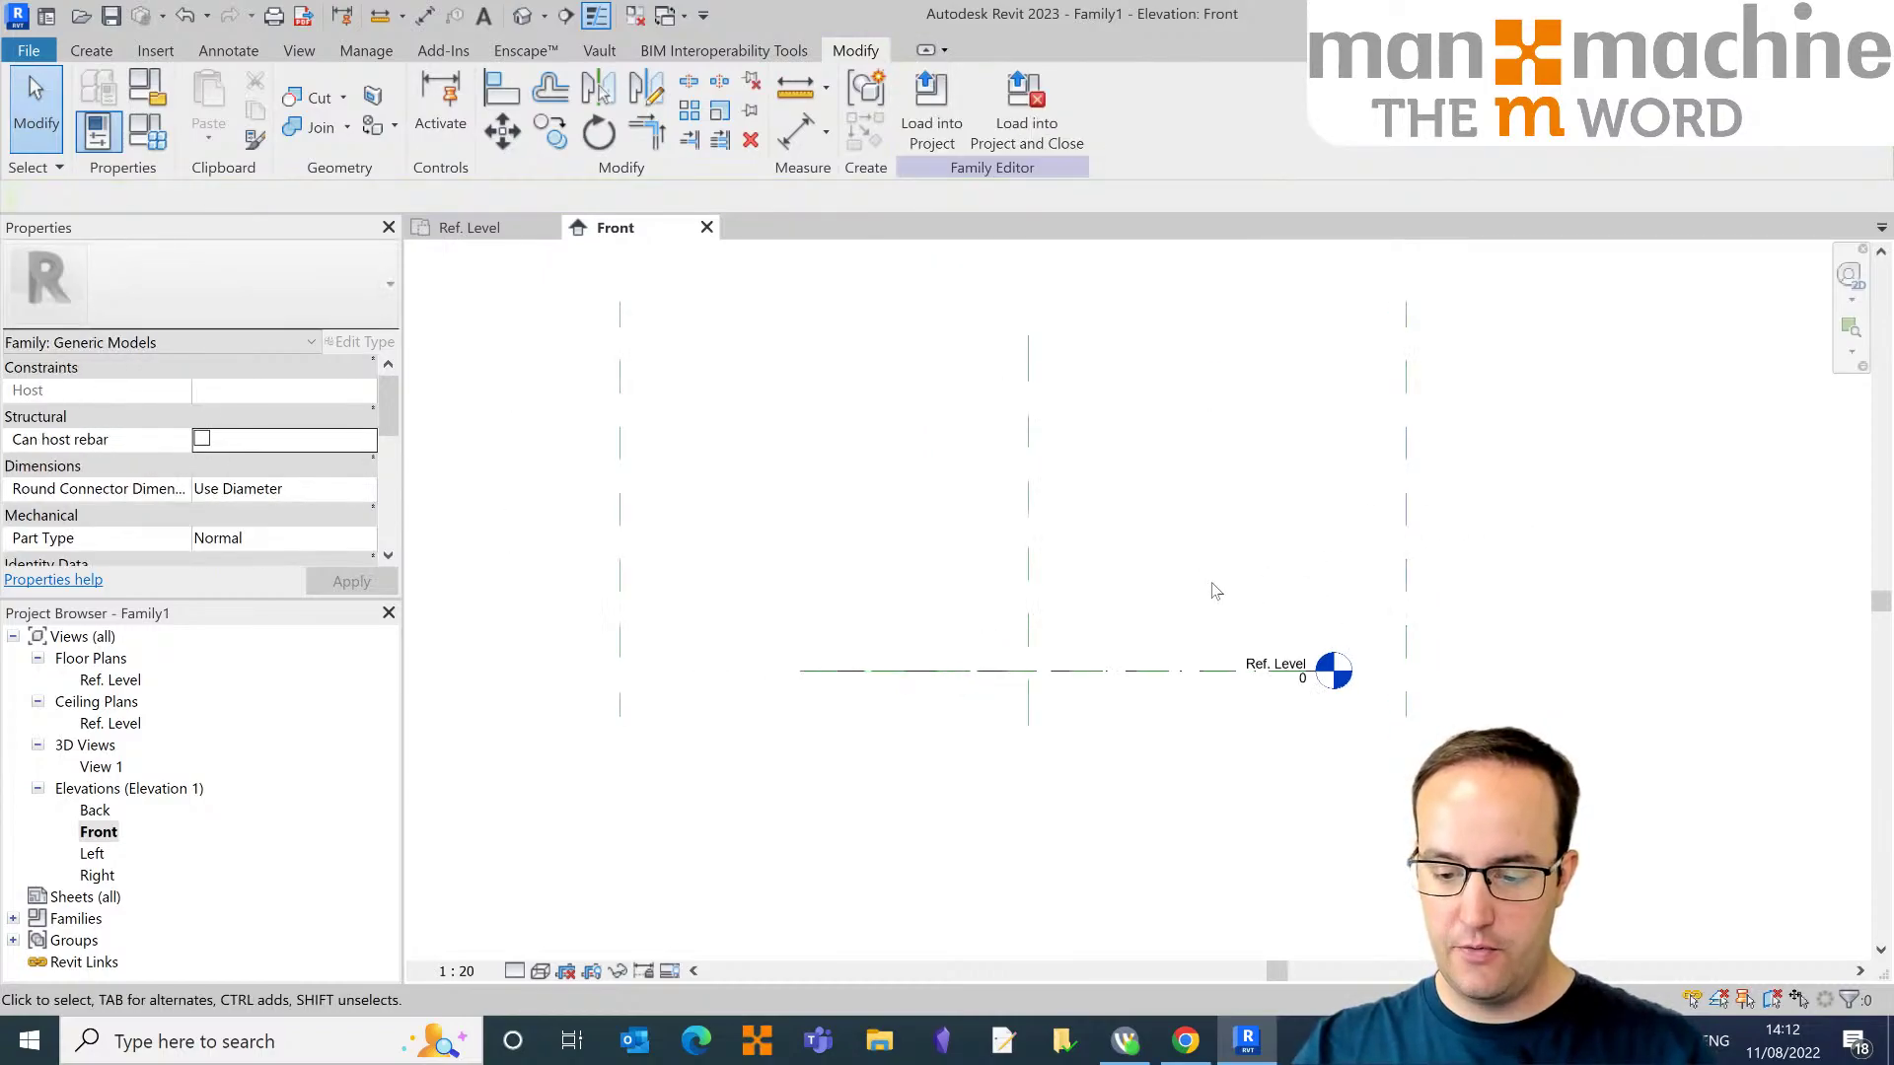
middle_click_drag(1213, 584, 1241, 588)
left_click_drag(1585, 474, 1408, 459)
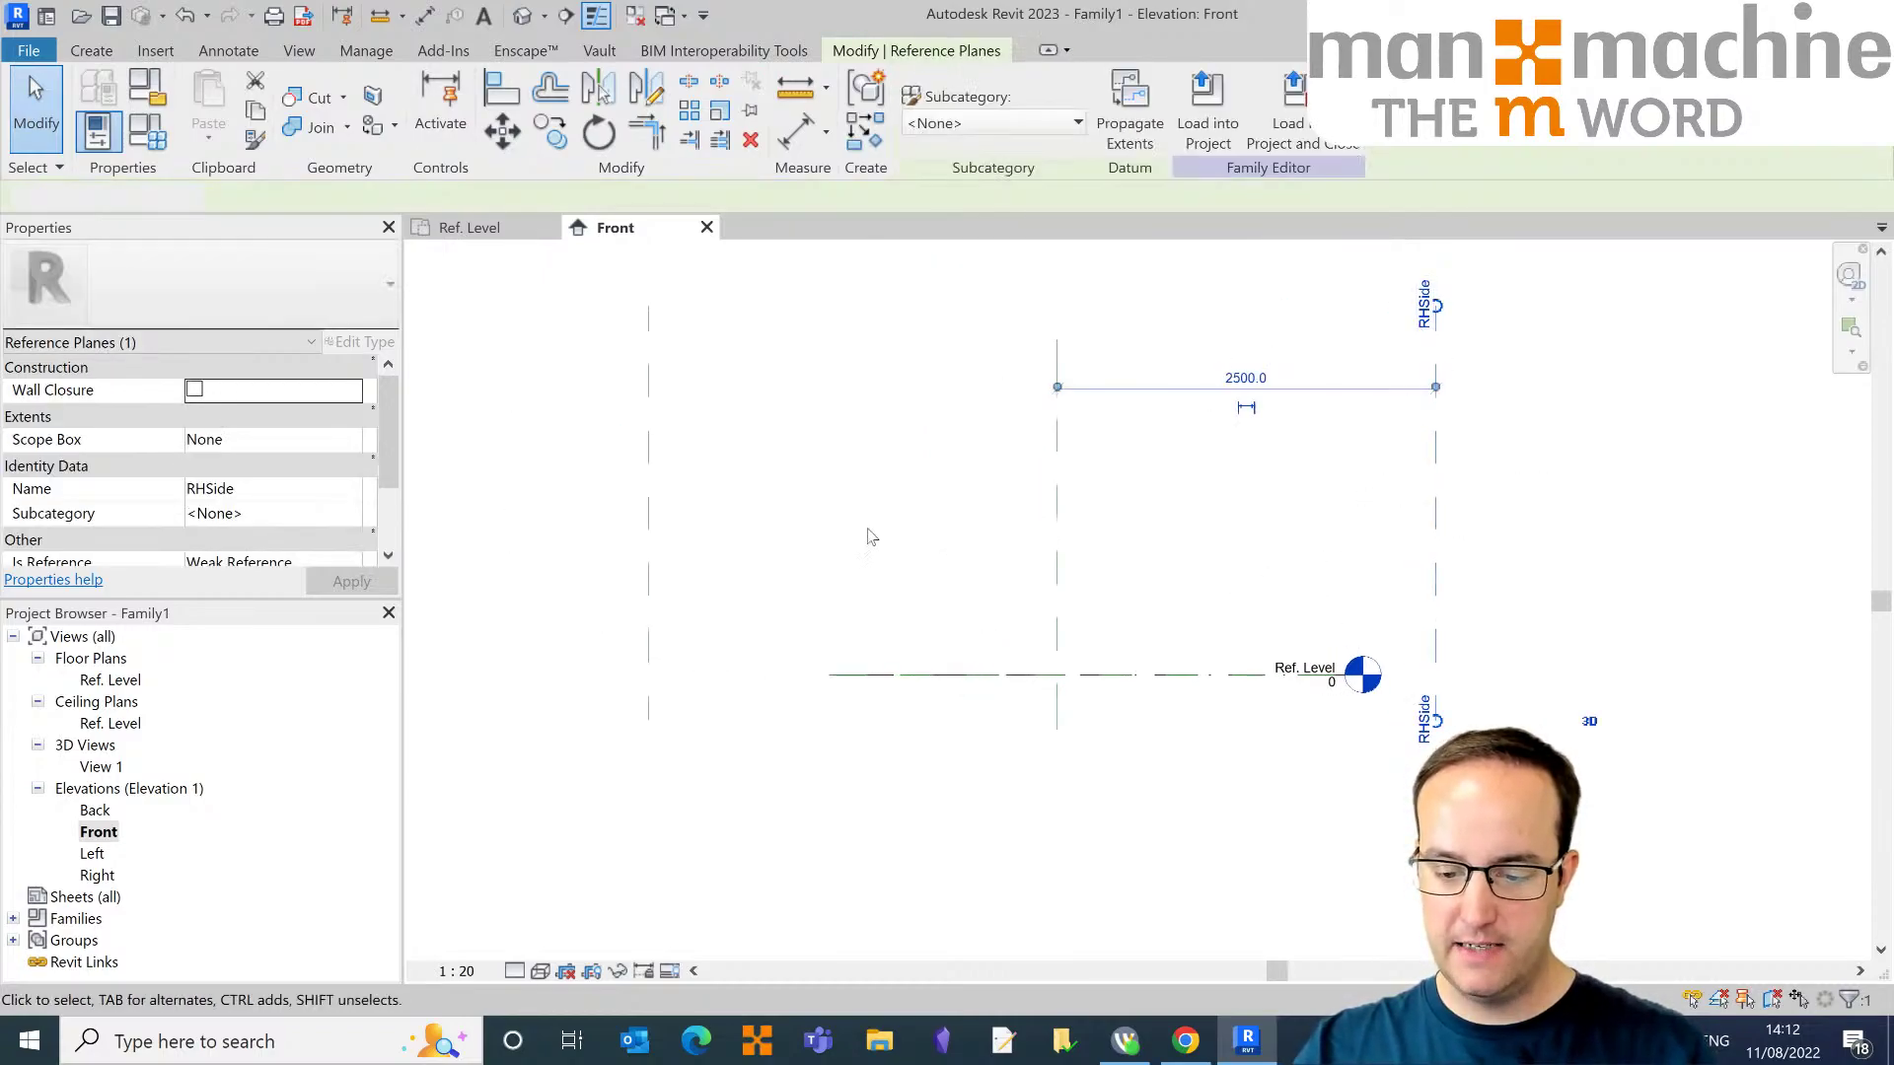
left_click_drag(699, 499, 550, 532)
left_click(890, 589)
scroll(891, 587, "down", 2)
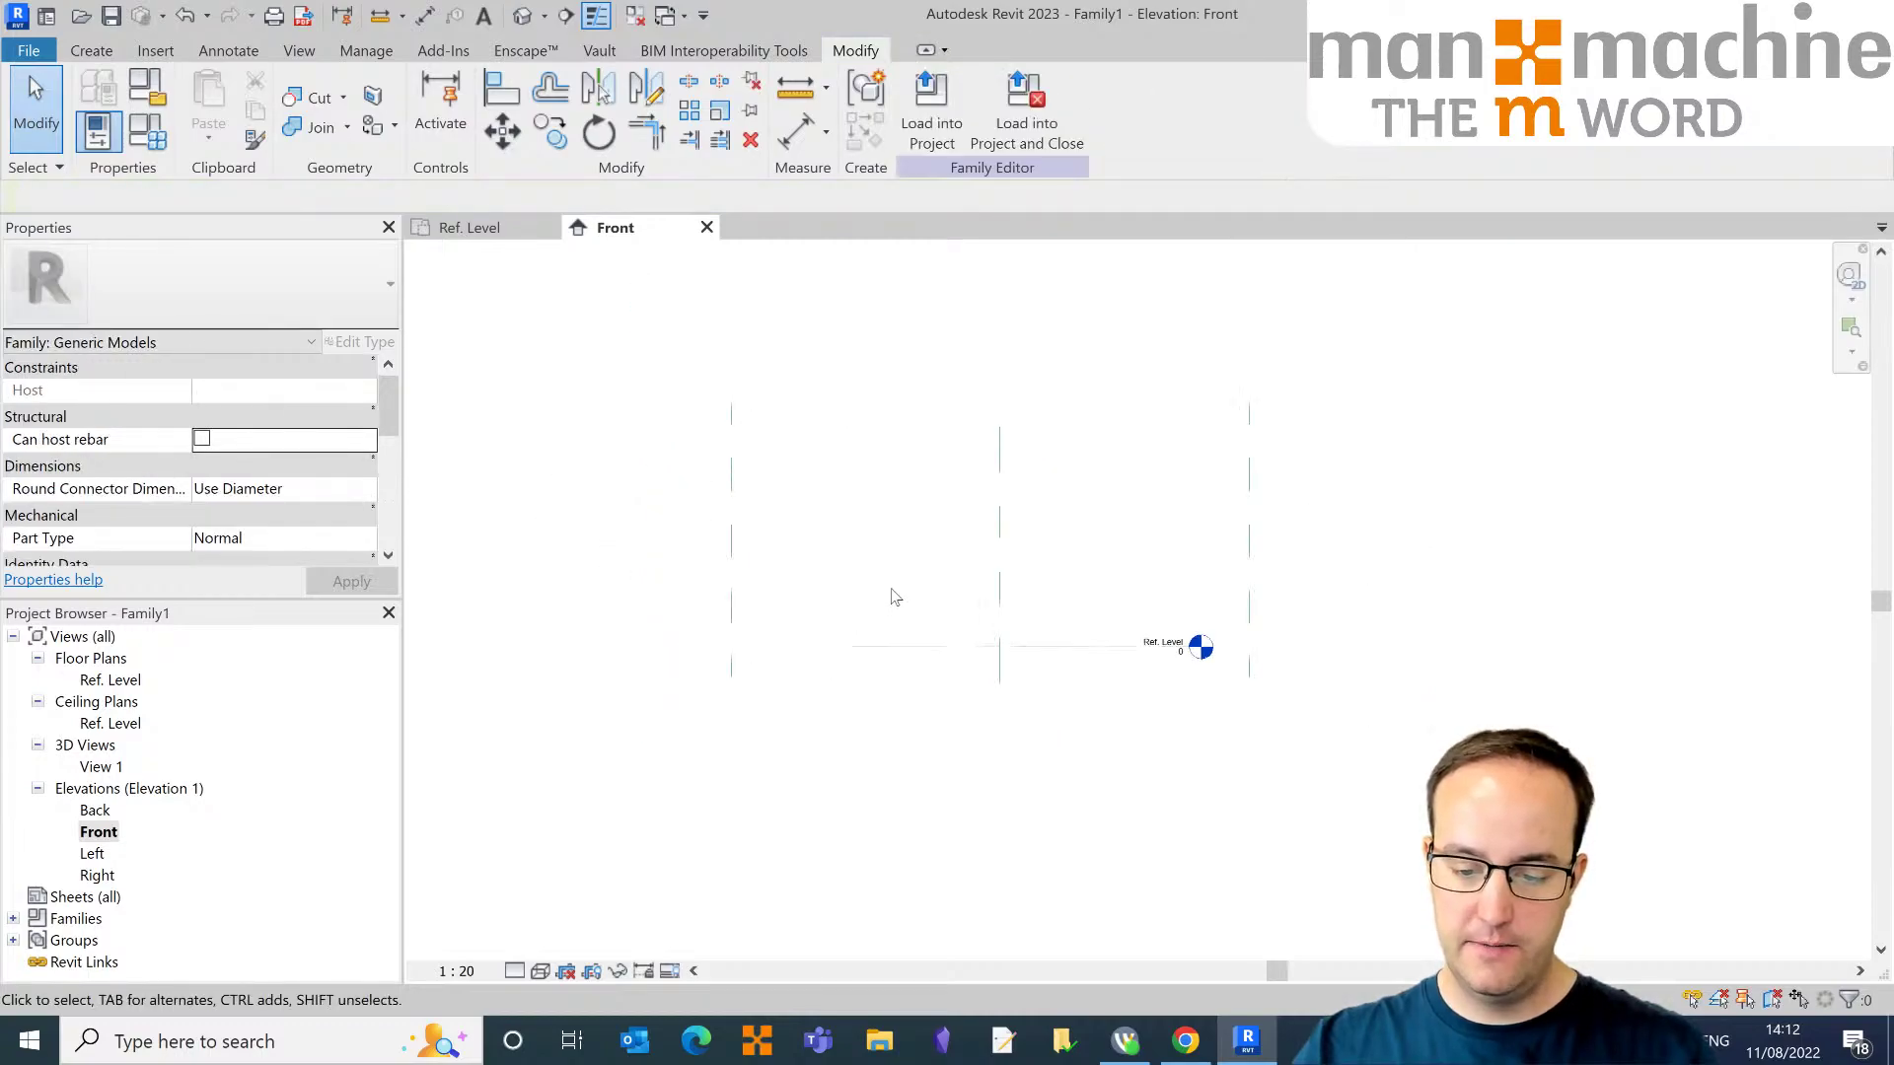
Step: Draw a horizontal reference plane about 1997 mm above Ref. Level, crossing the center and RHSide planes
middle_click_drag(891, 588, 892, 684)
left_click(97, 53)
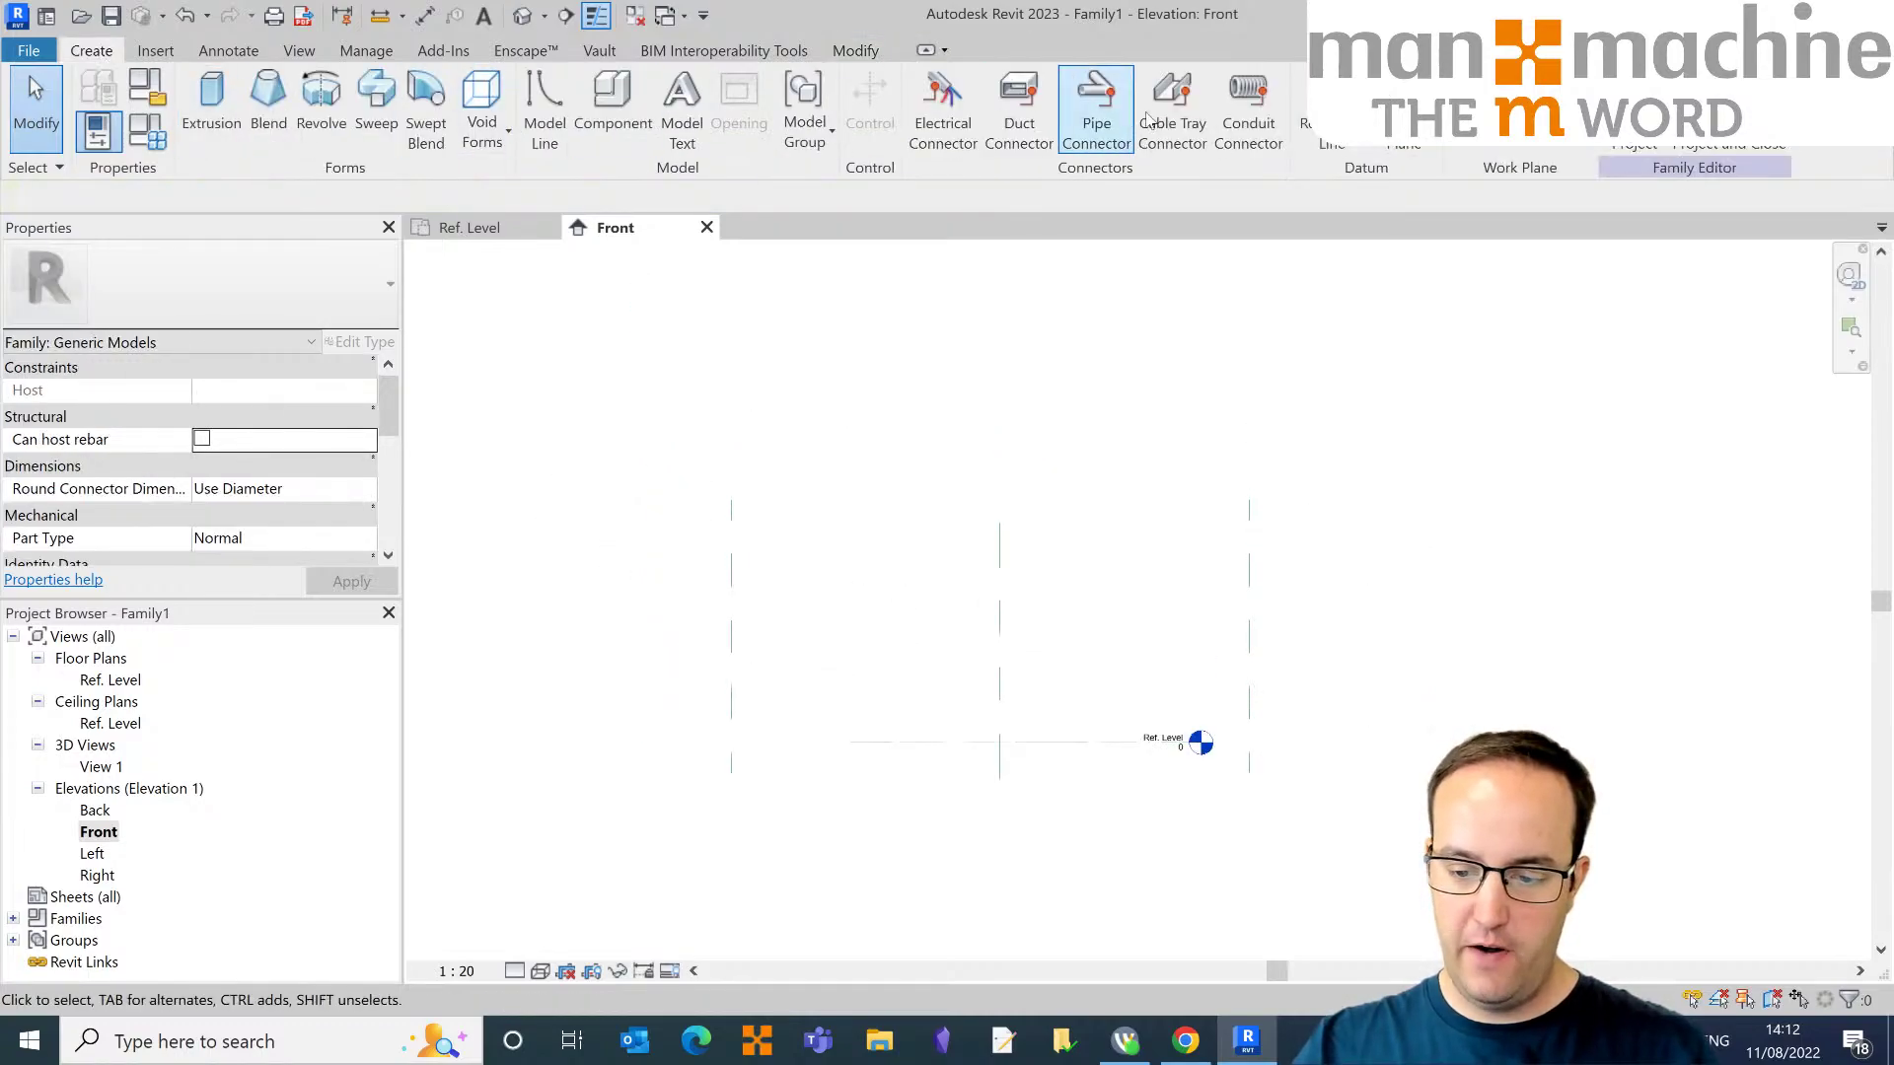
left_click(1403, 127)
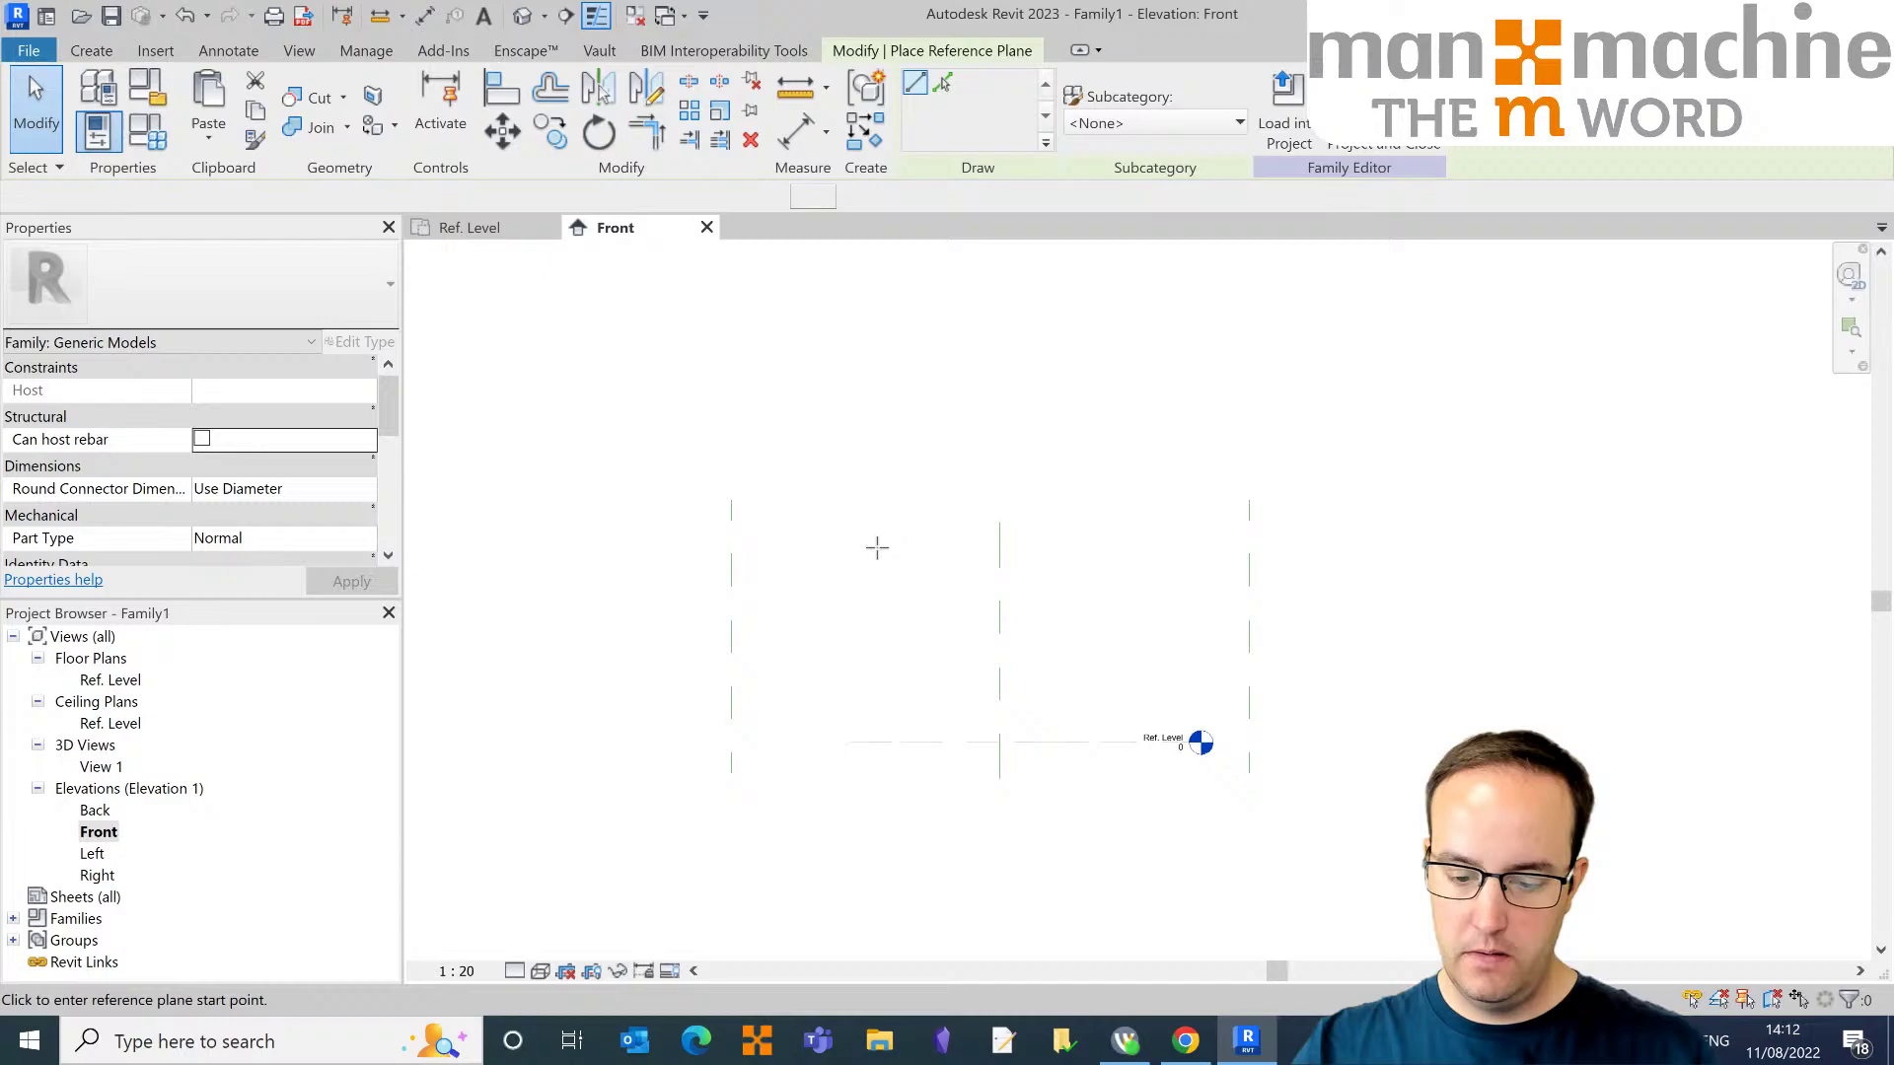
left_click(803, 544)
left_click(1310, 543)
right_click(1344, 402)
left_click(1383, 418)
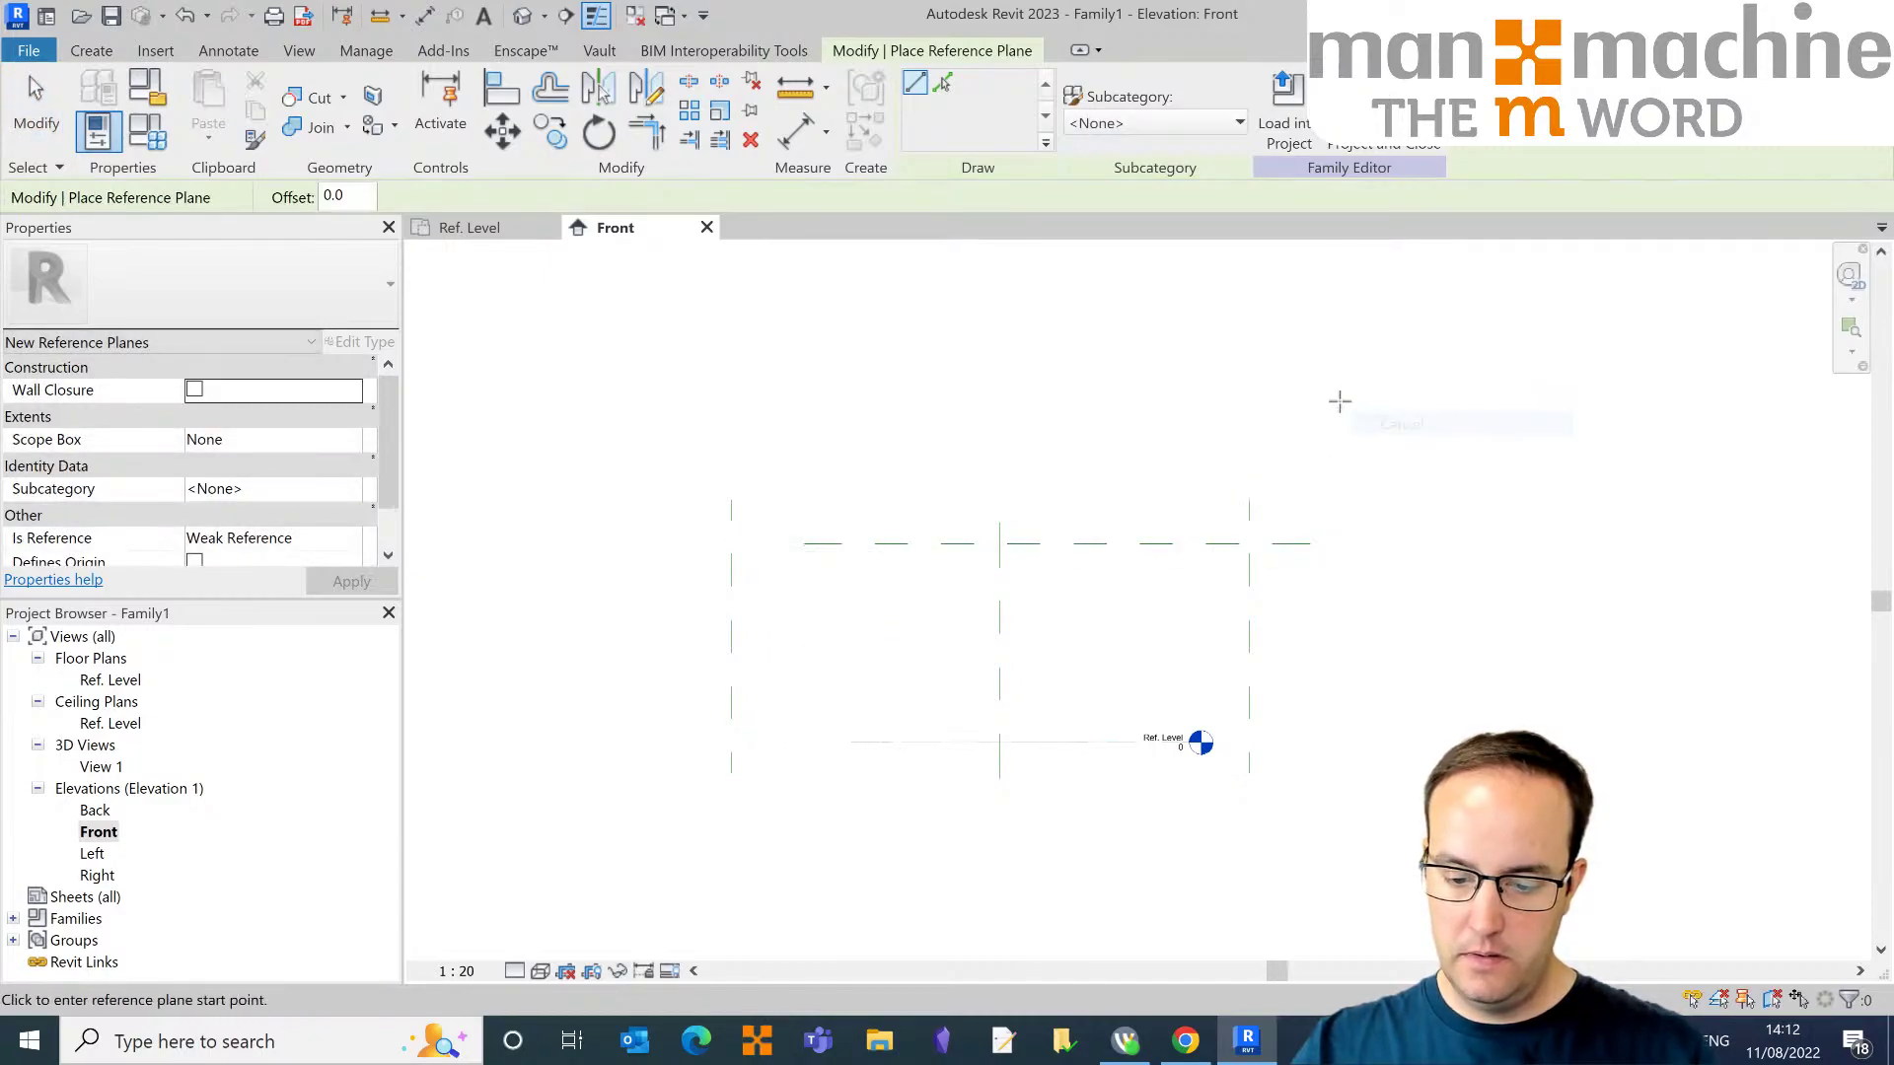
right_click(1331, 394)
left_click(1377, 411)
Step: Name the new horizontal reference plane Top
left_click(858, 548)
left_click(853, 554)
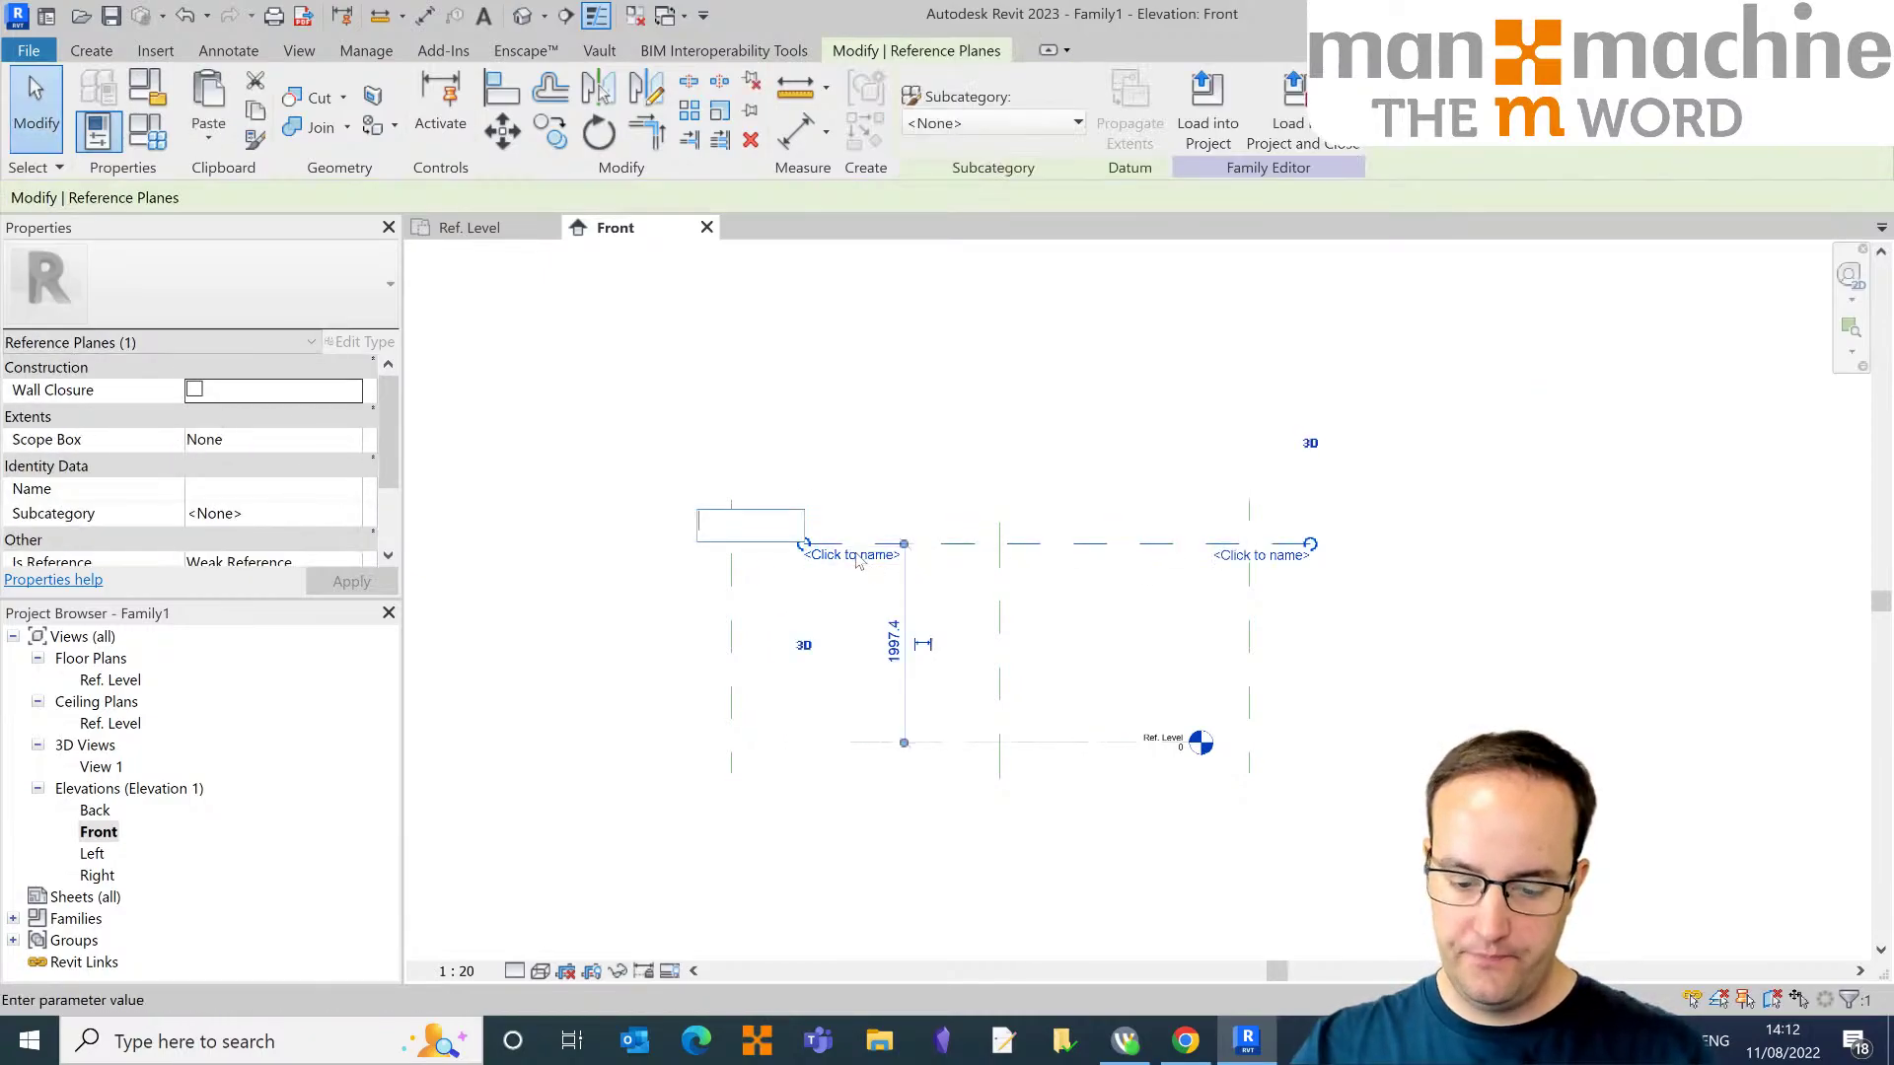
type("Top")
key("Return")
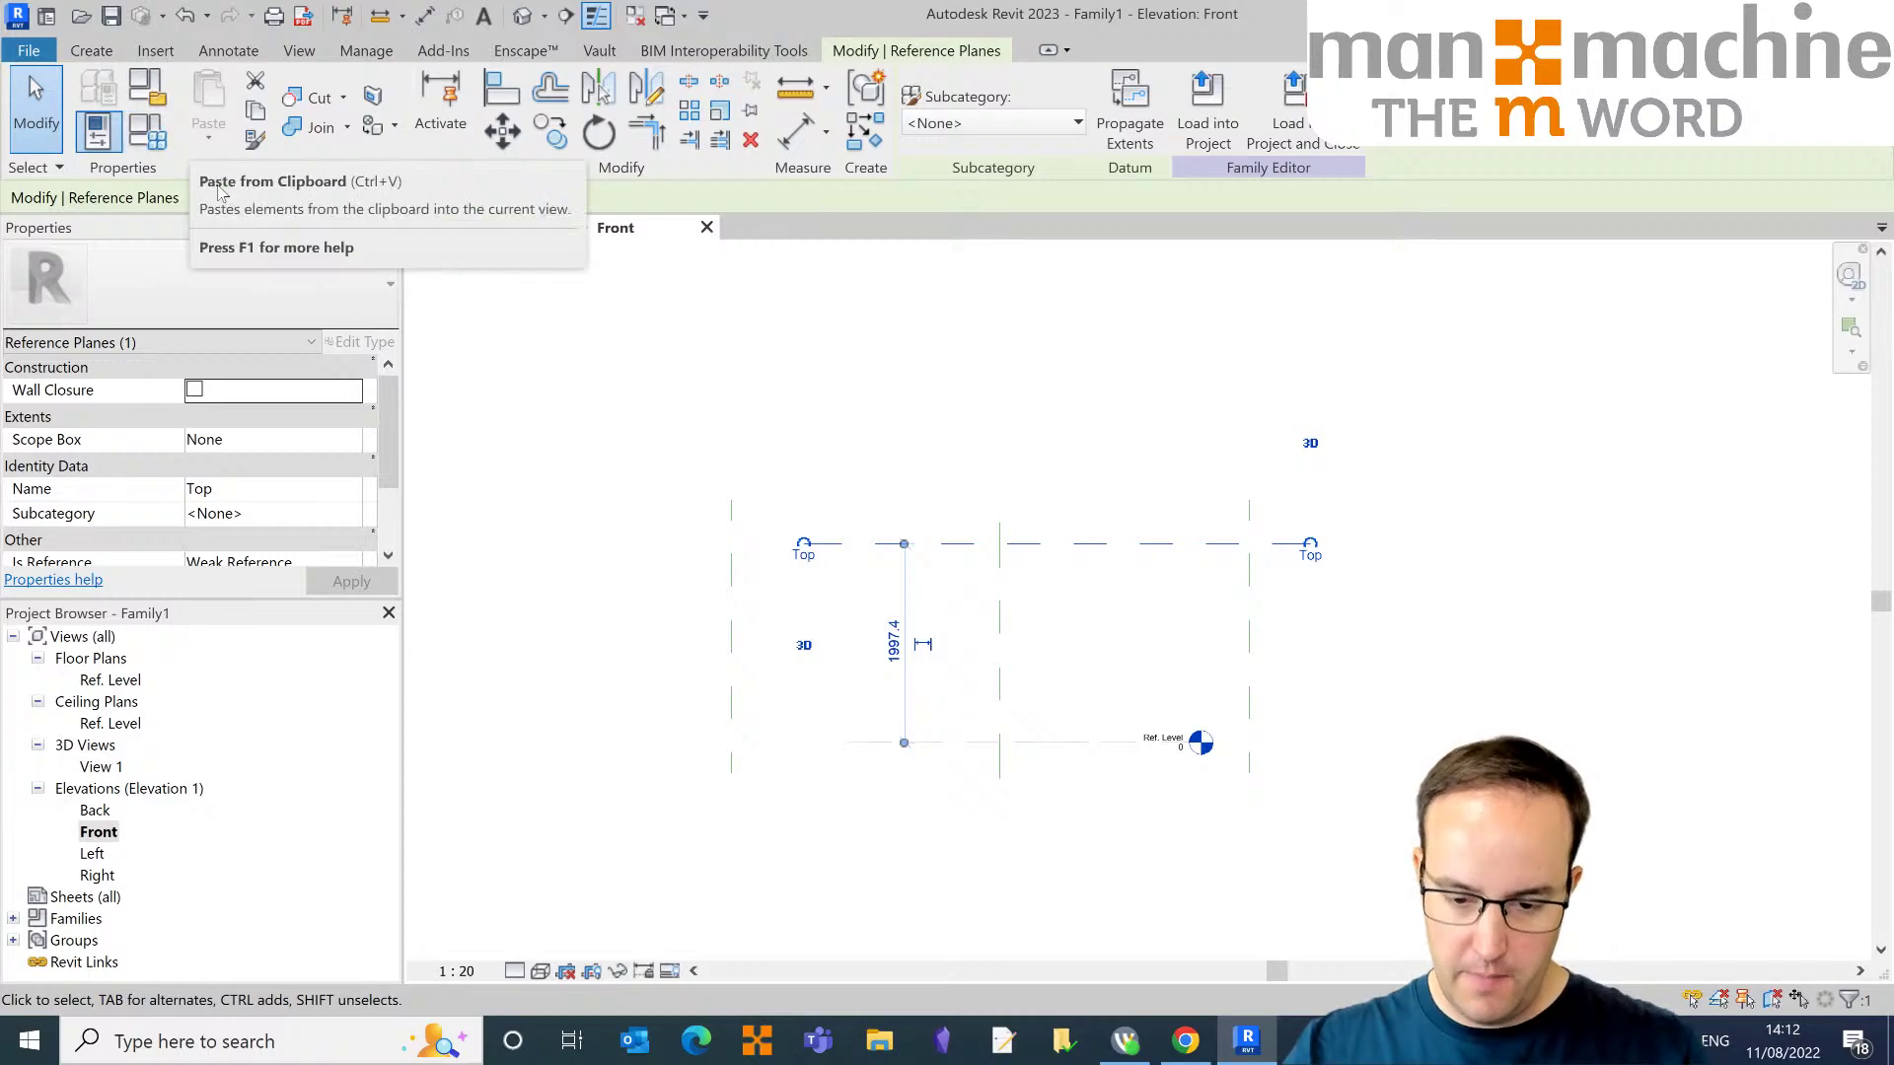
left_click(927, 445)
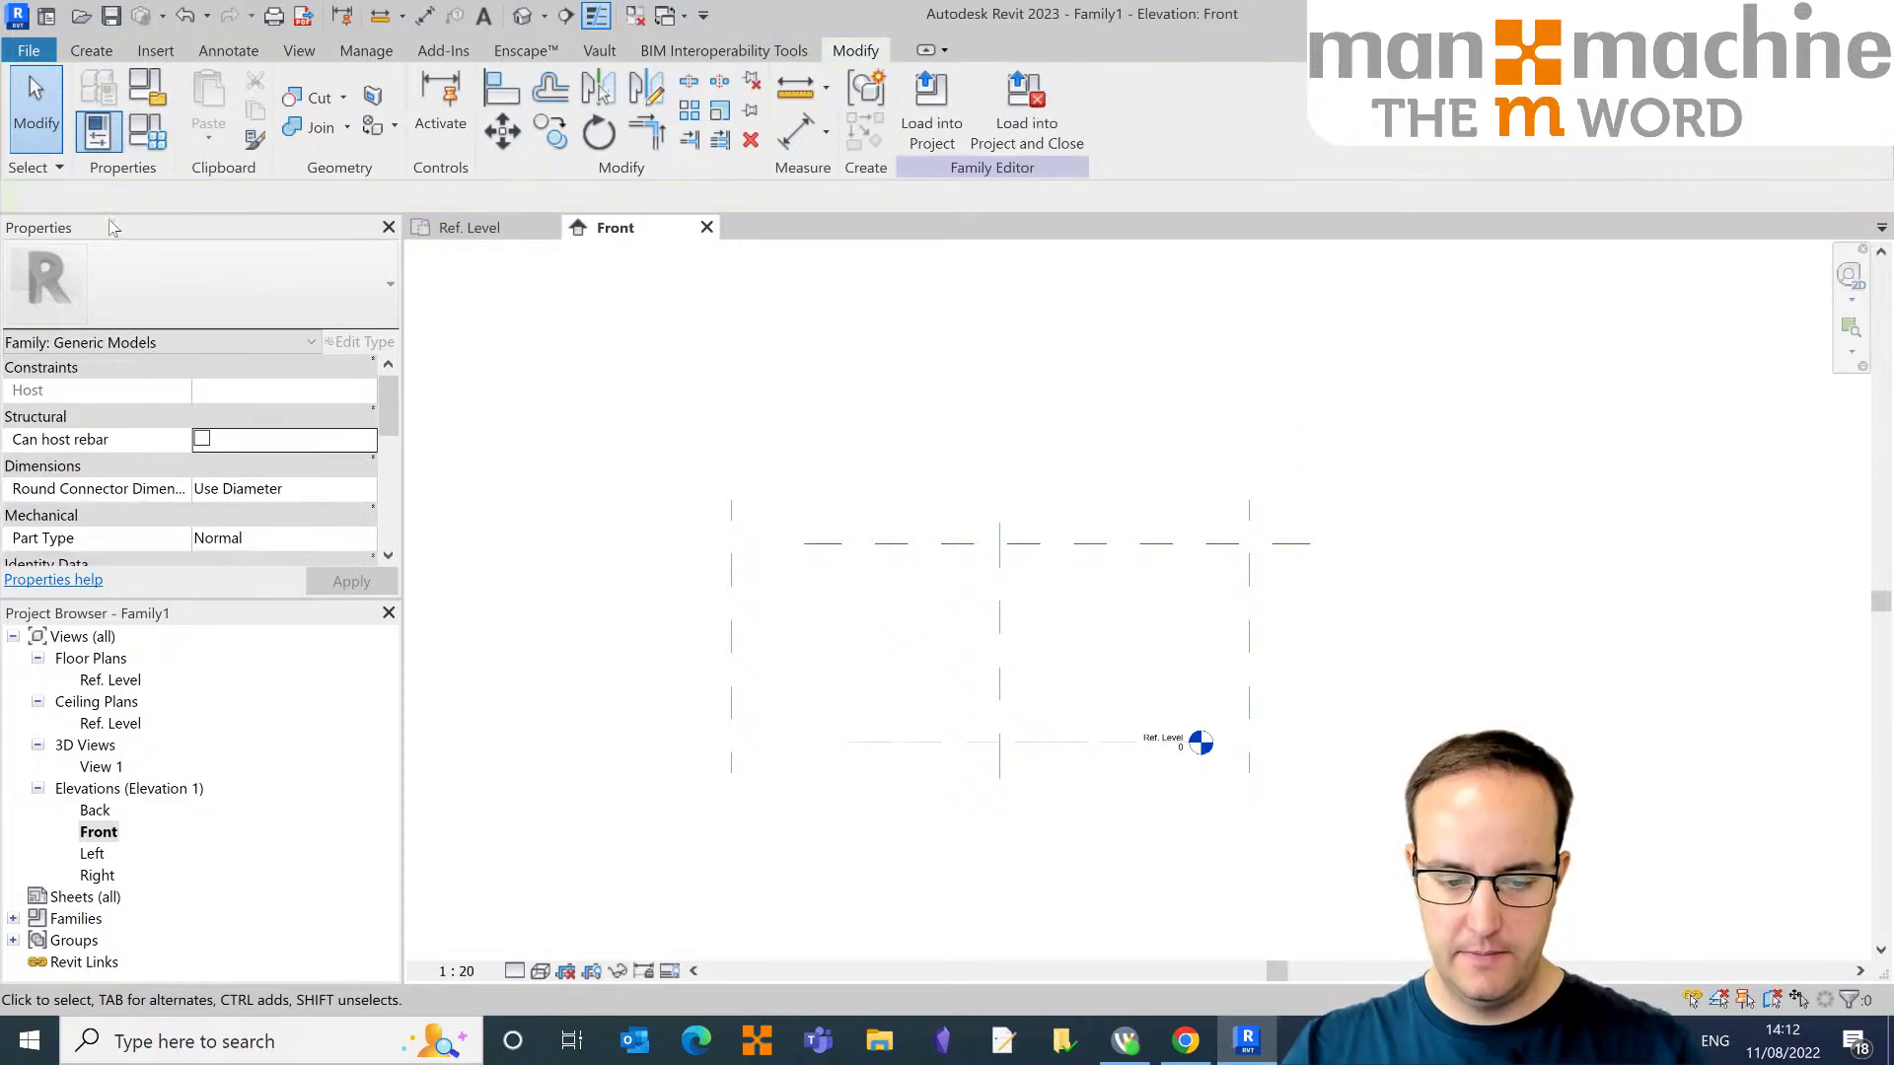
Step: Create a family type parameter named Height of type Length, grouped under Dimensions, in the family types
left_click(150, 138)
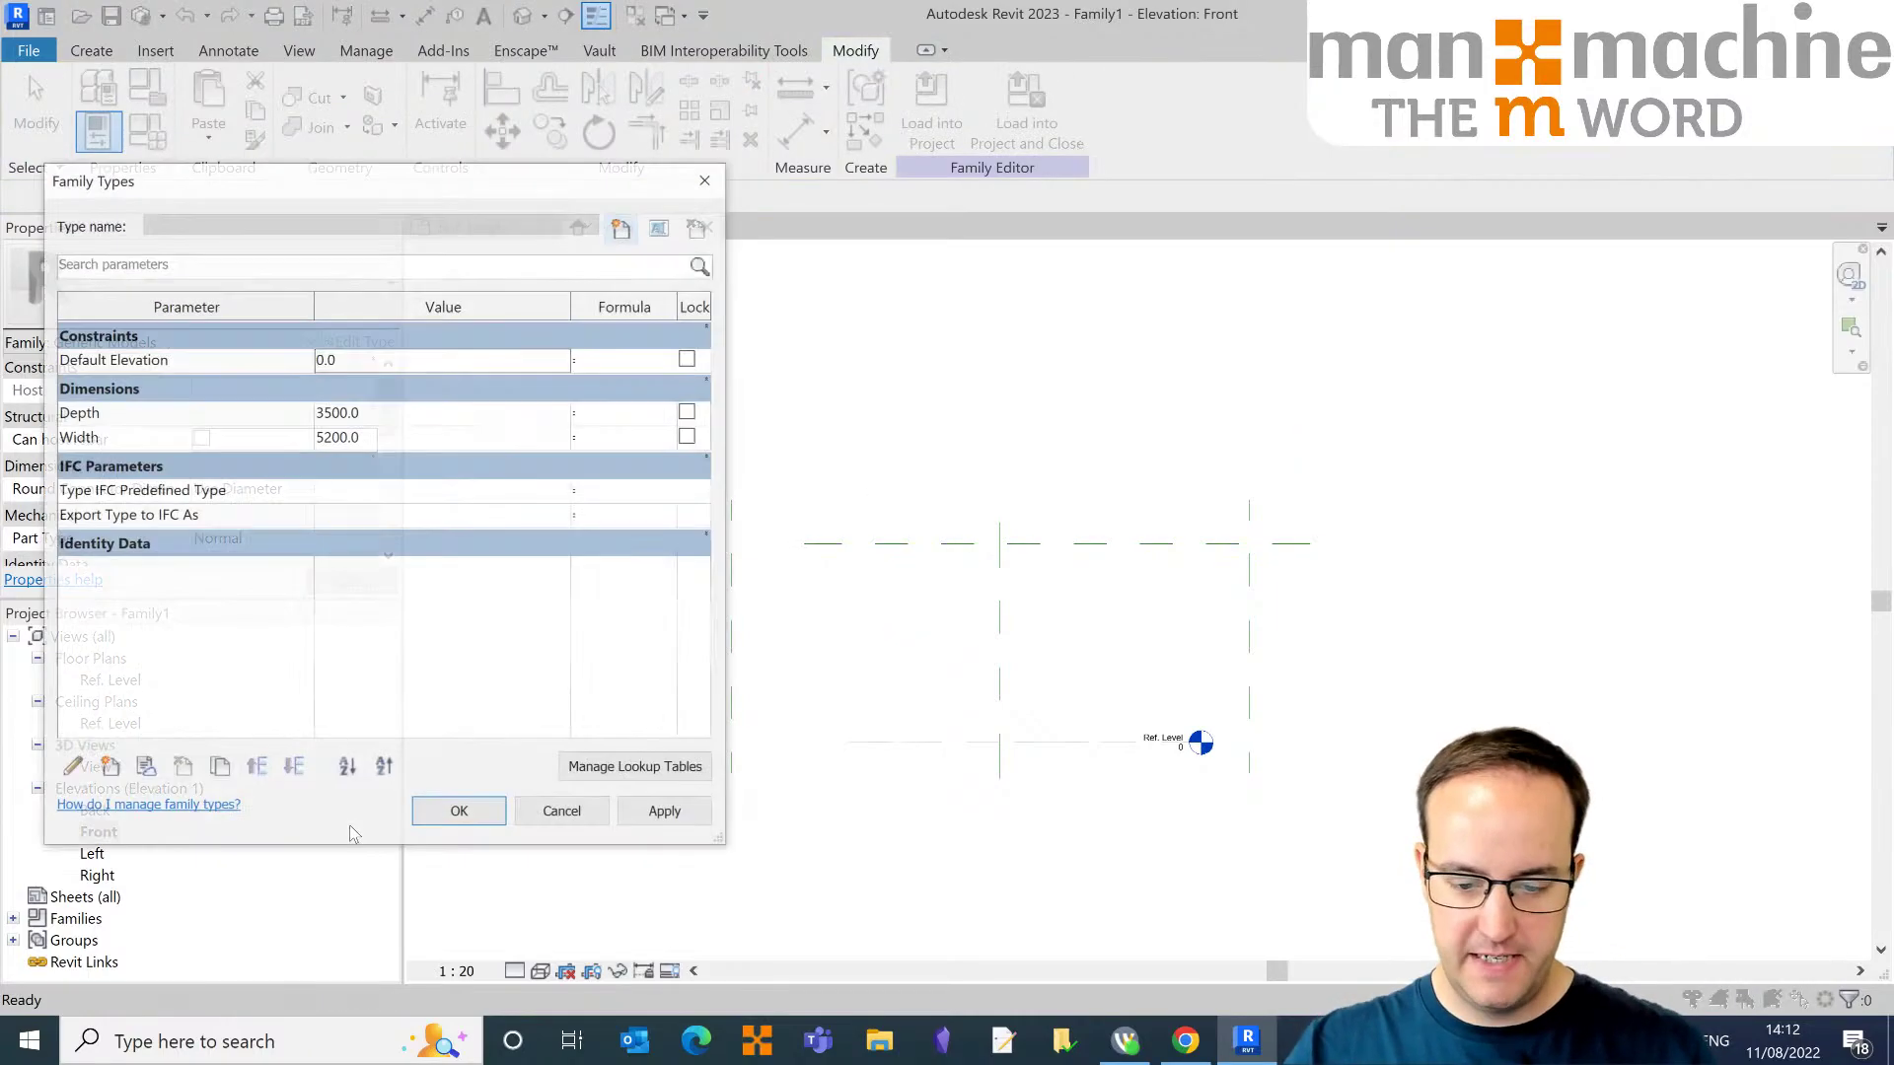
left_click(622, 226)
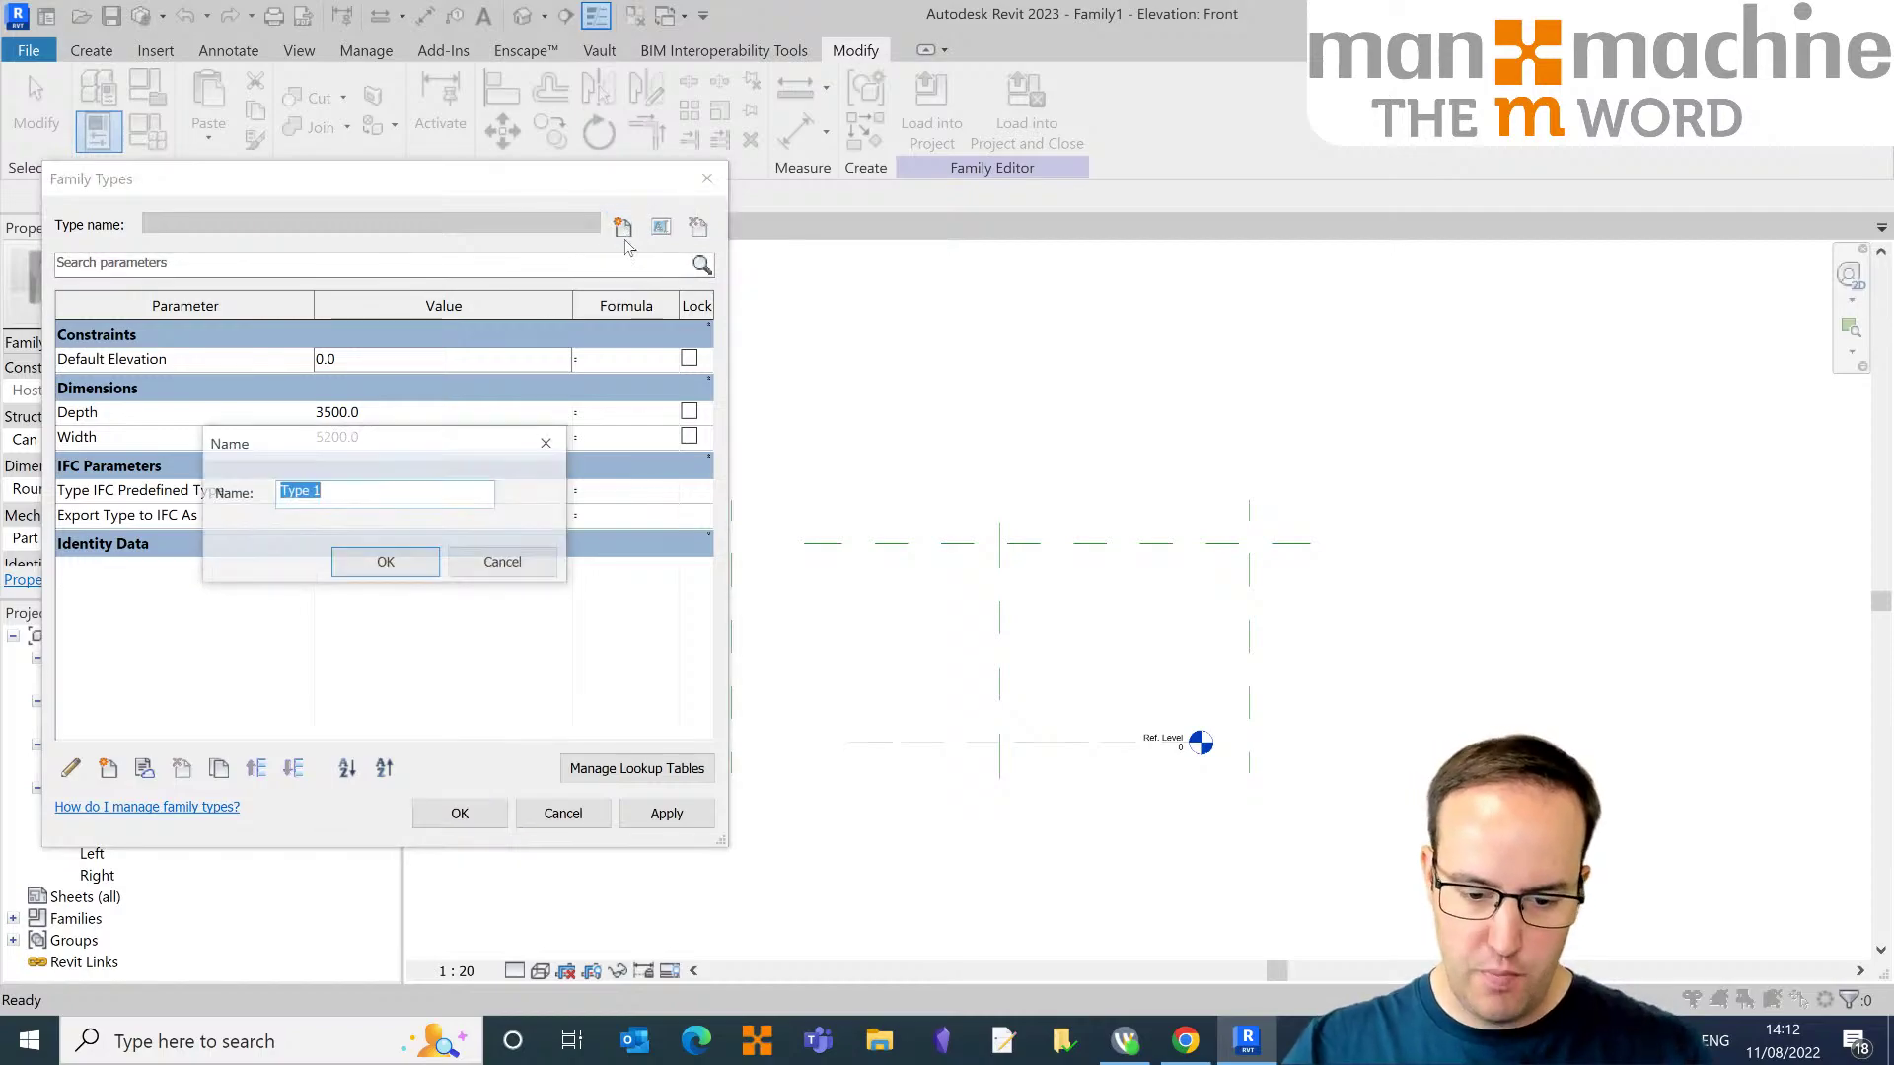
key("Return")
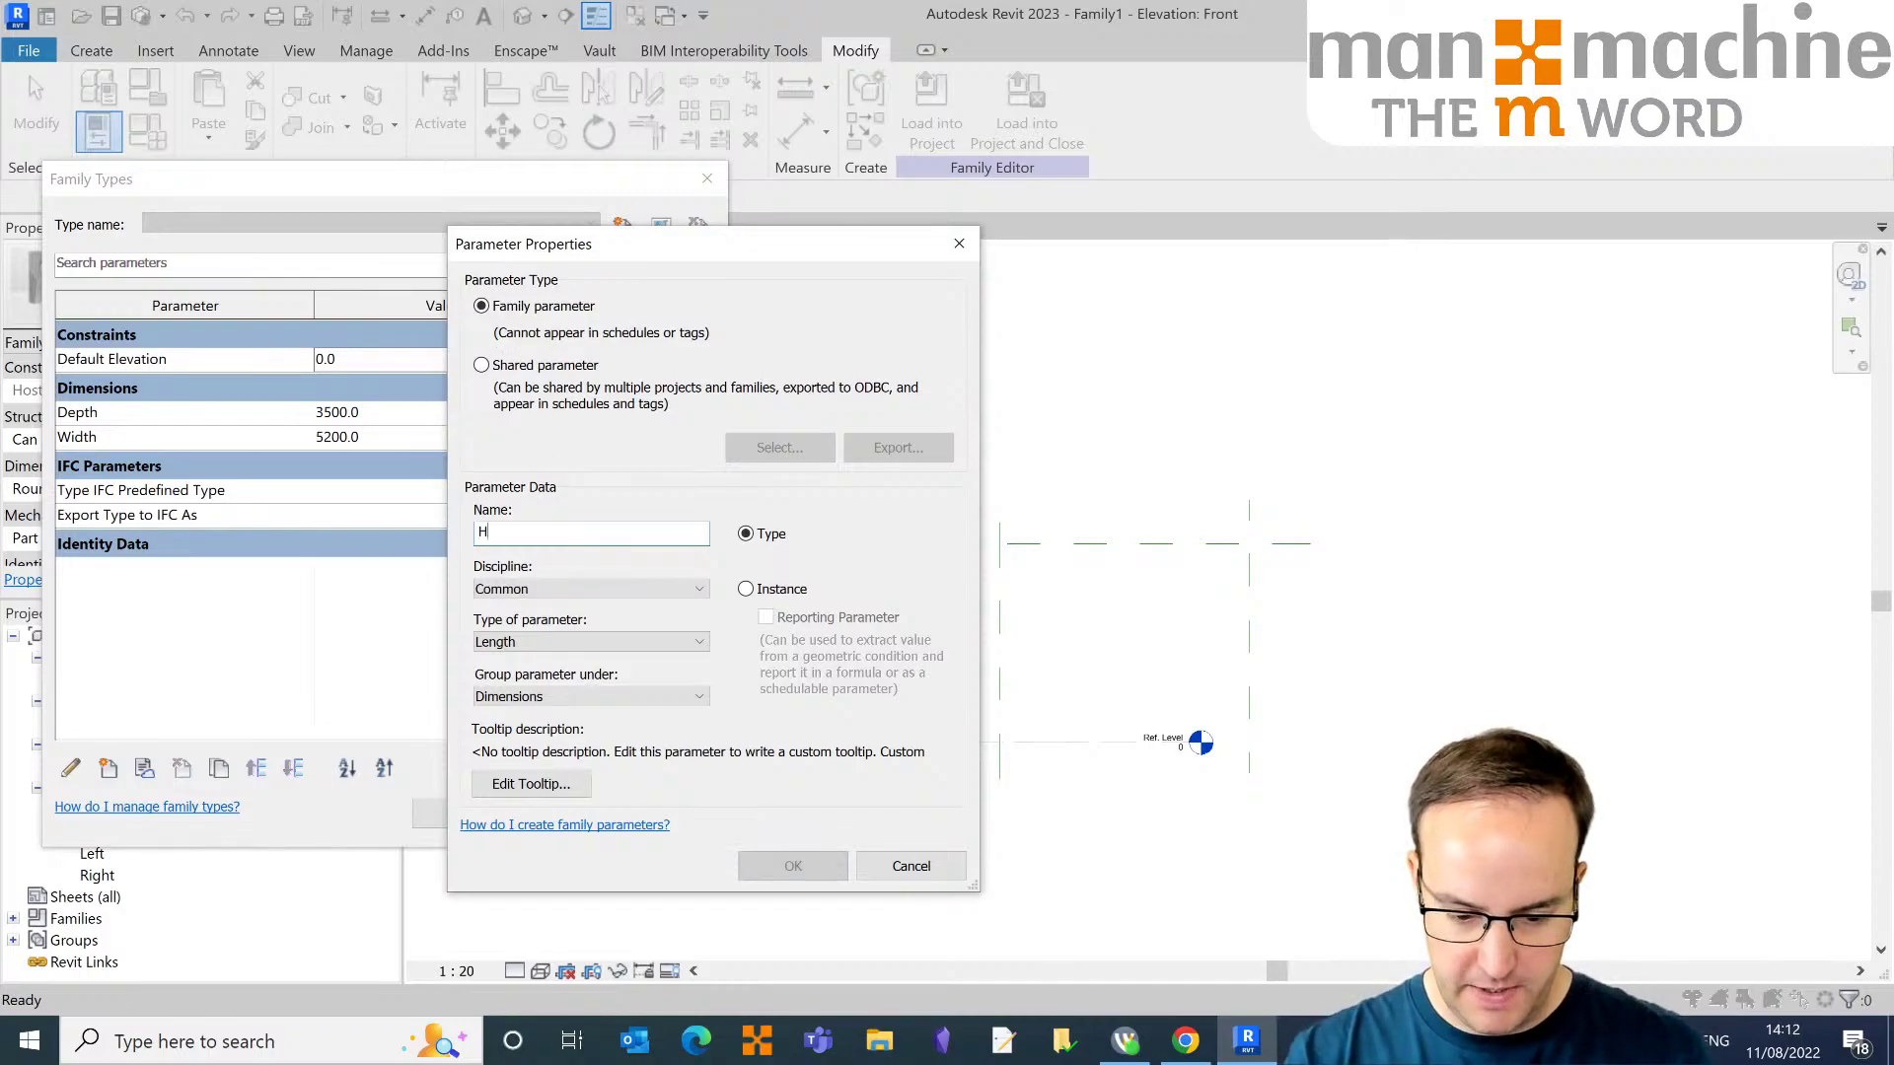
type("eight")
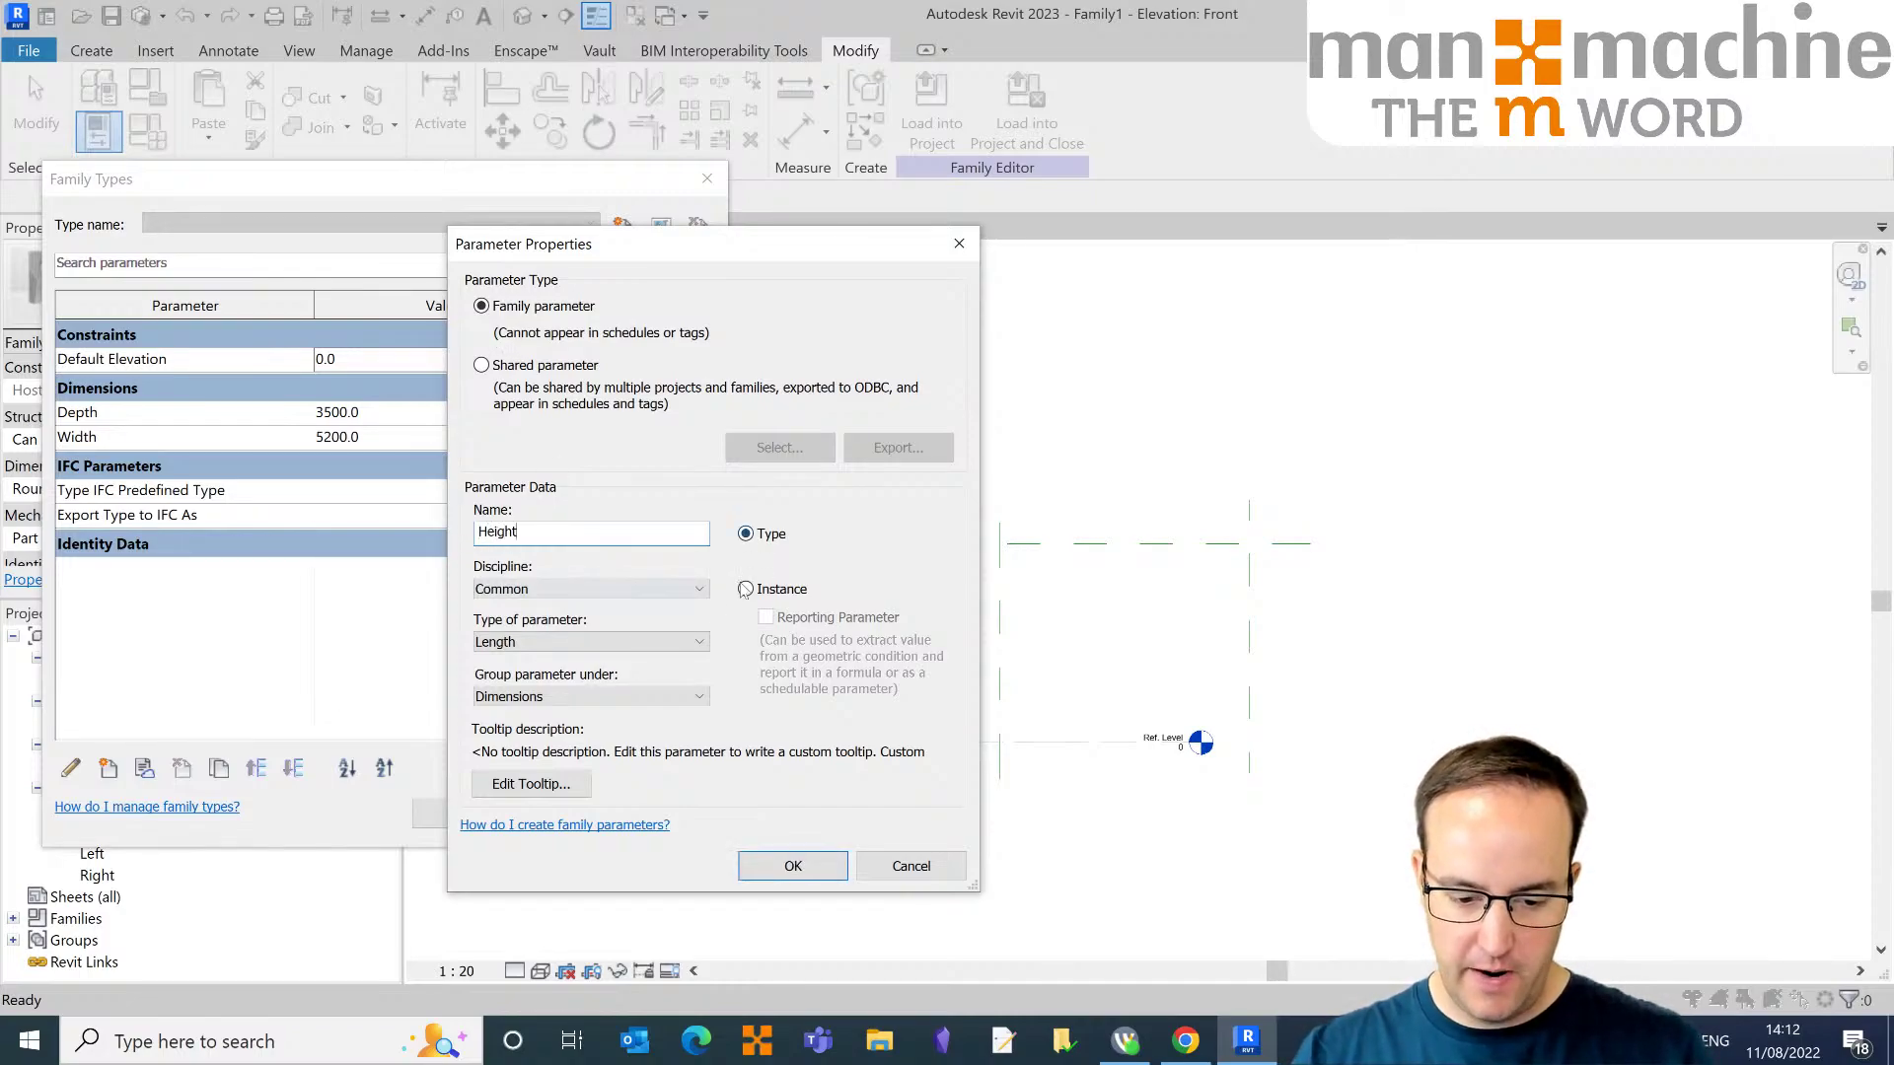
left_click(534, 643)
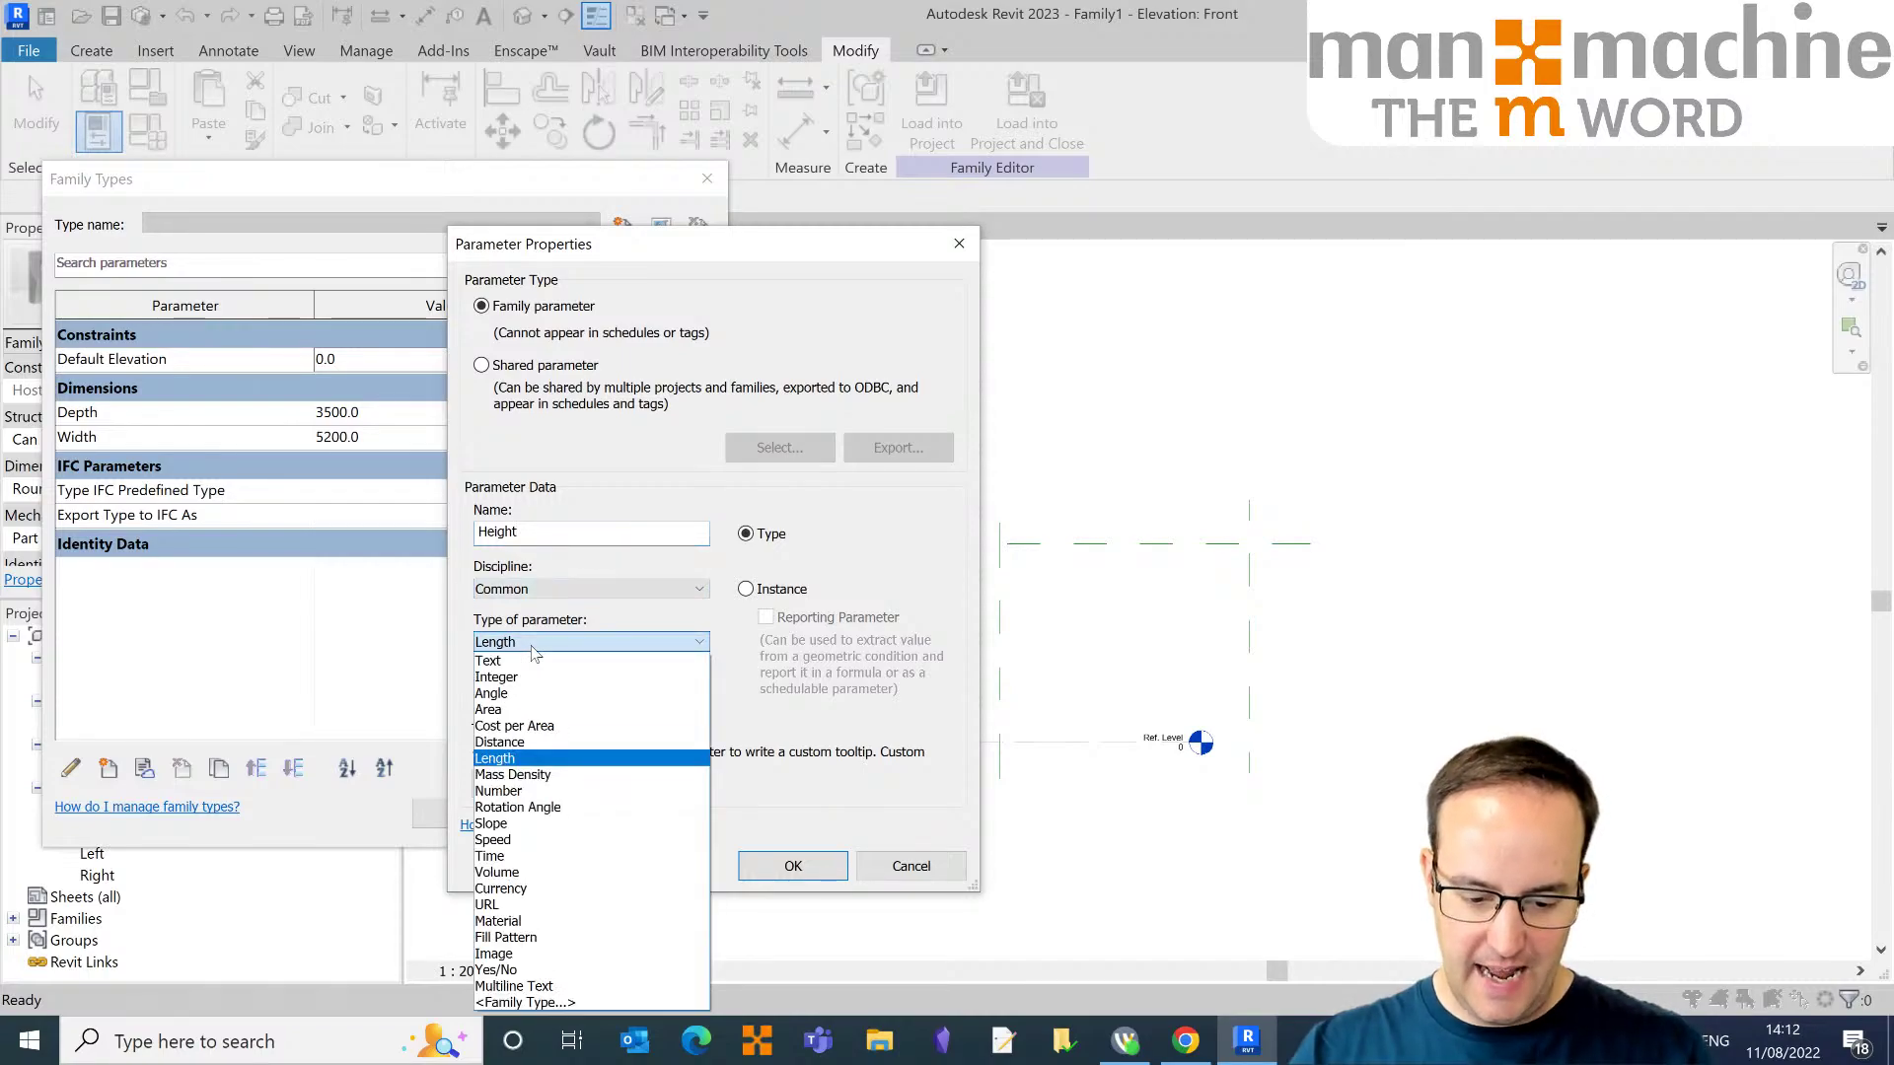
left_click(534, 646)
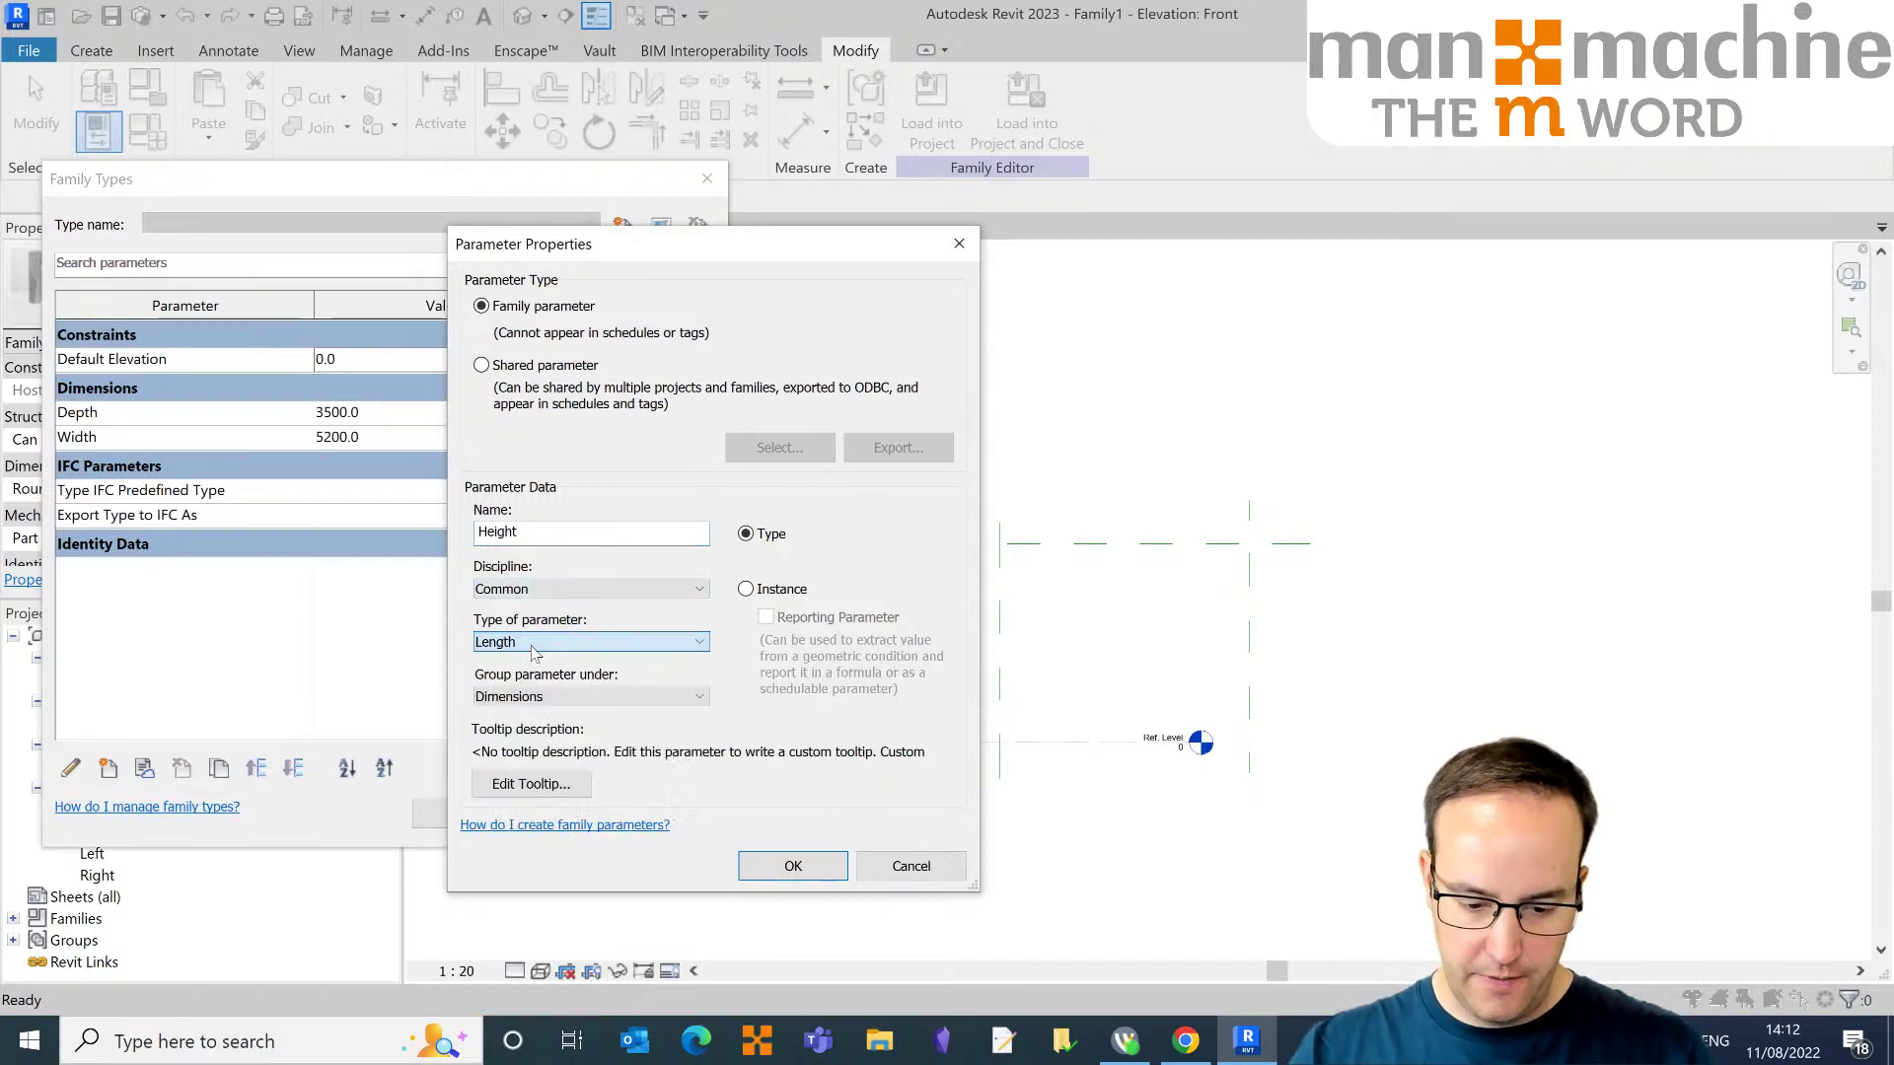
left_click(793, 867)
Step: Set the Height parameter's value to 2000 mm
left_click(357, 440)
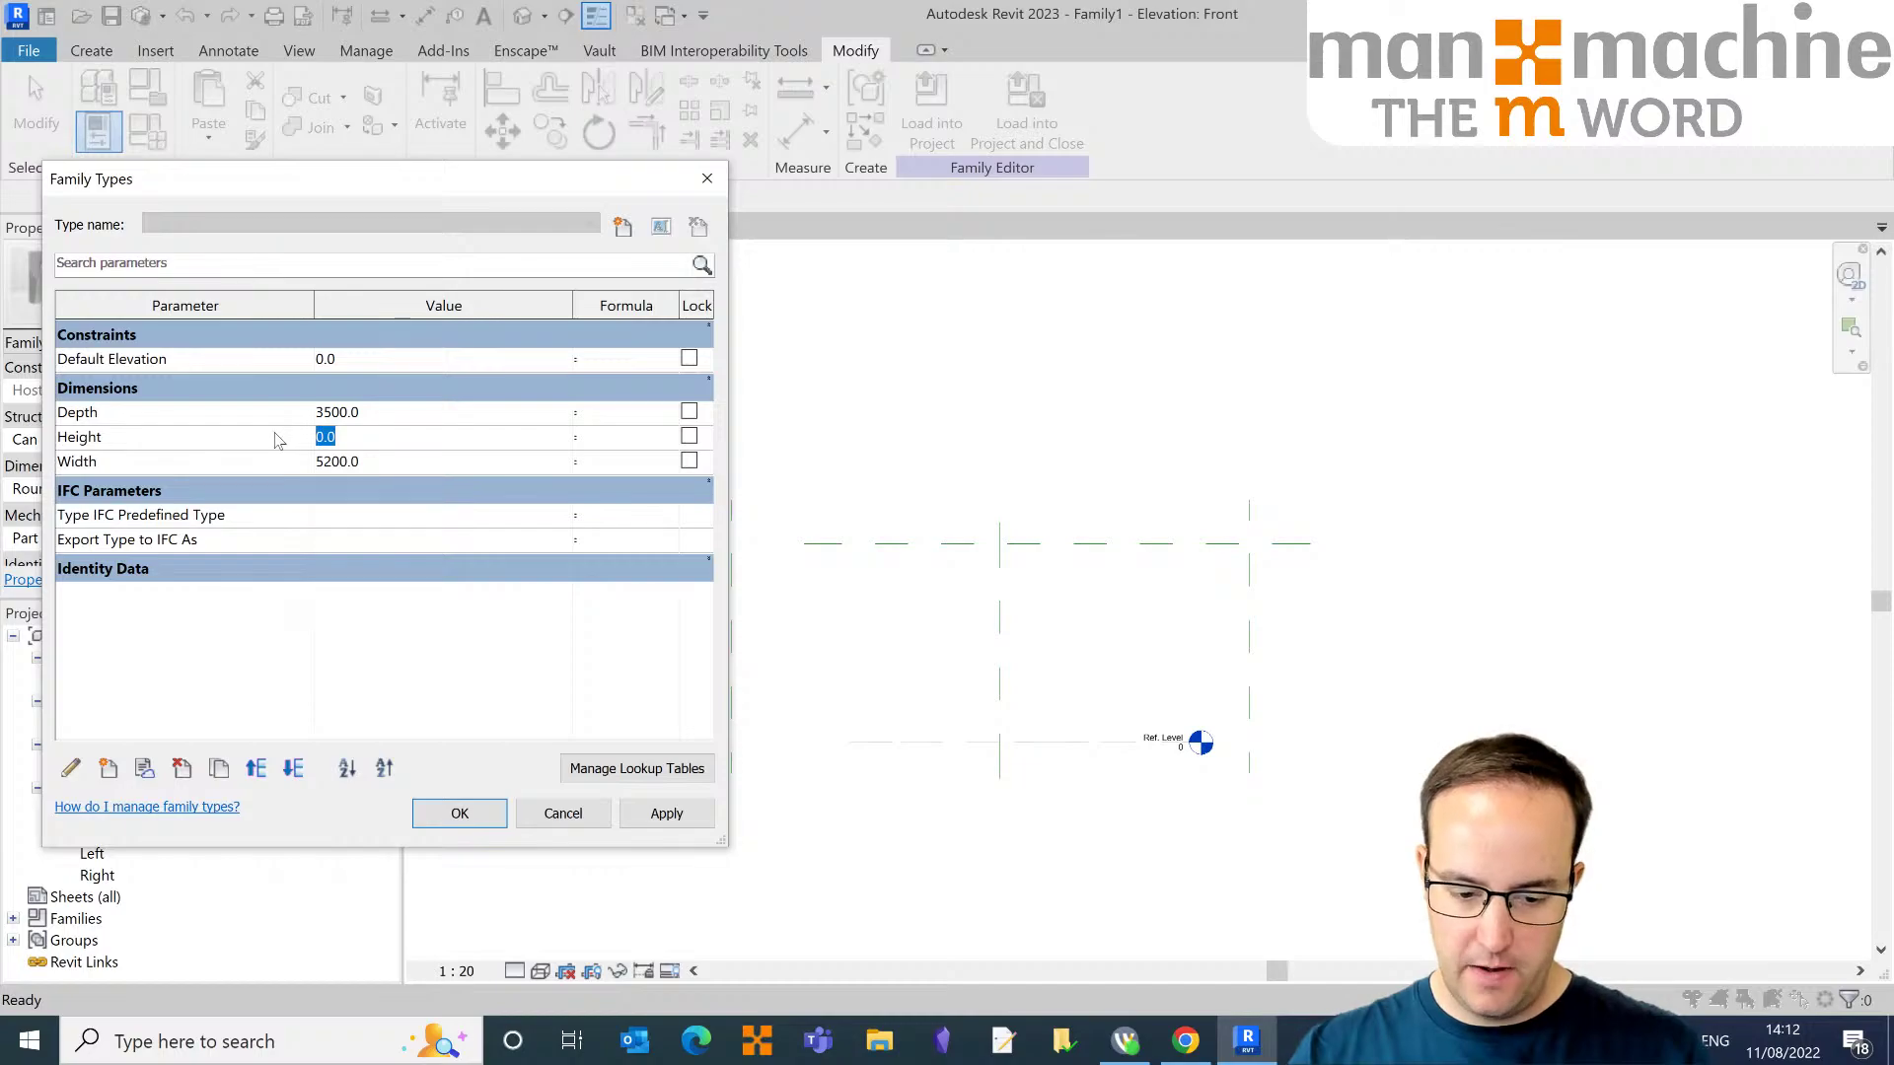
type("2000")
key("Tab")
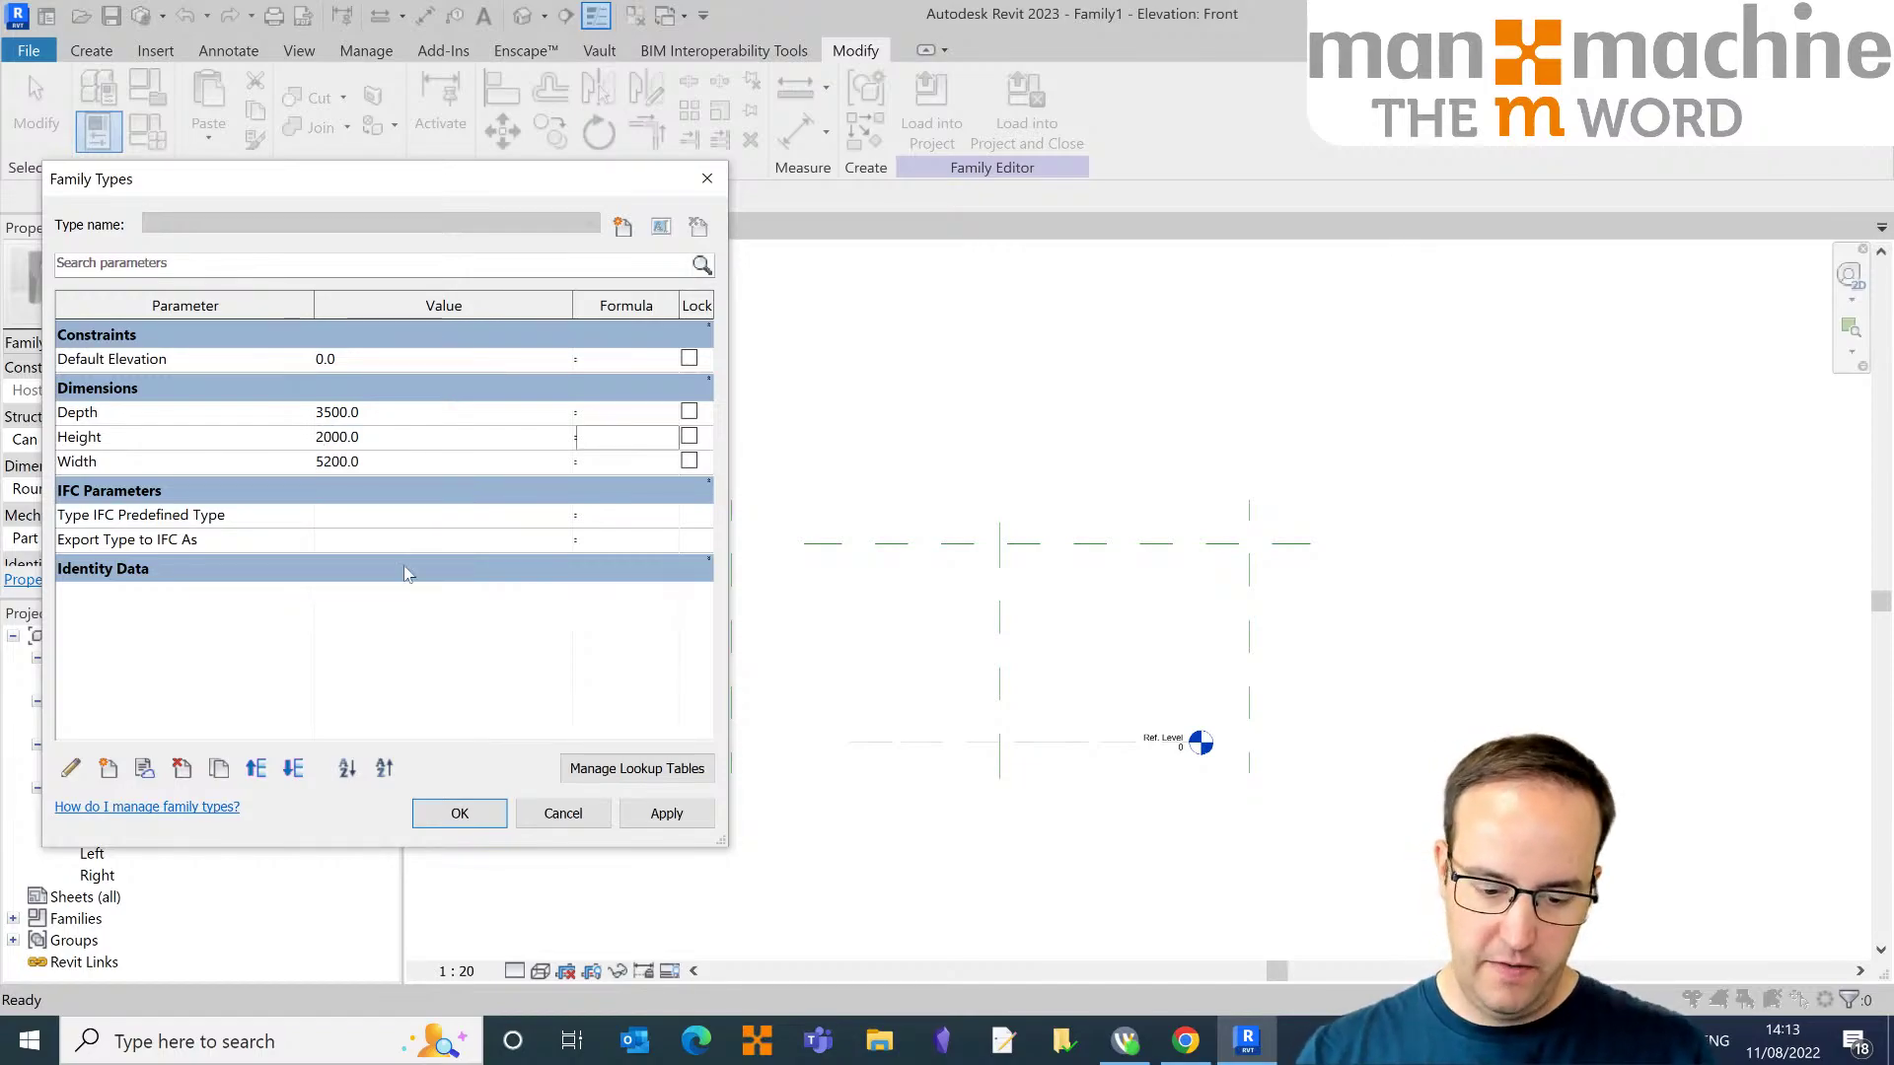
Step: Apply the family types changes and add an aligned dimension between the reference plane at Ref. Level and the Top plane
left_click(663, 814)
left_click(459, 814)
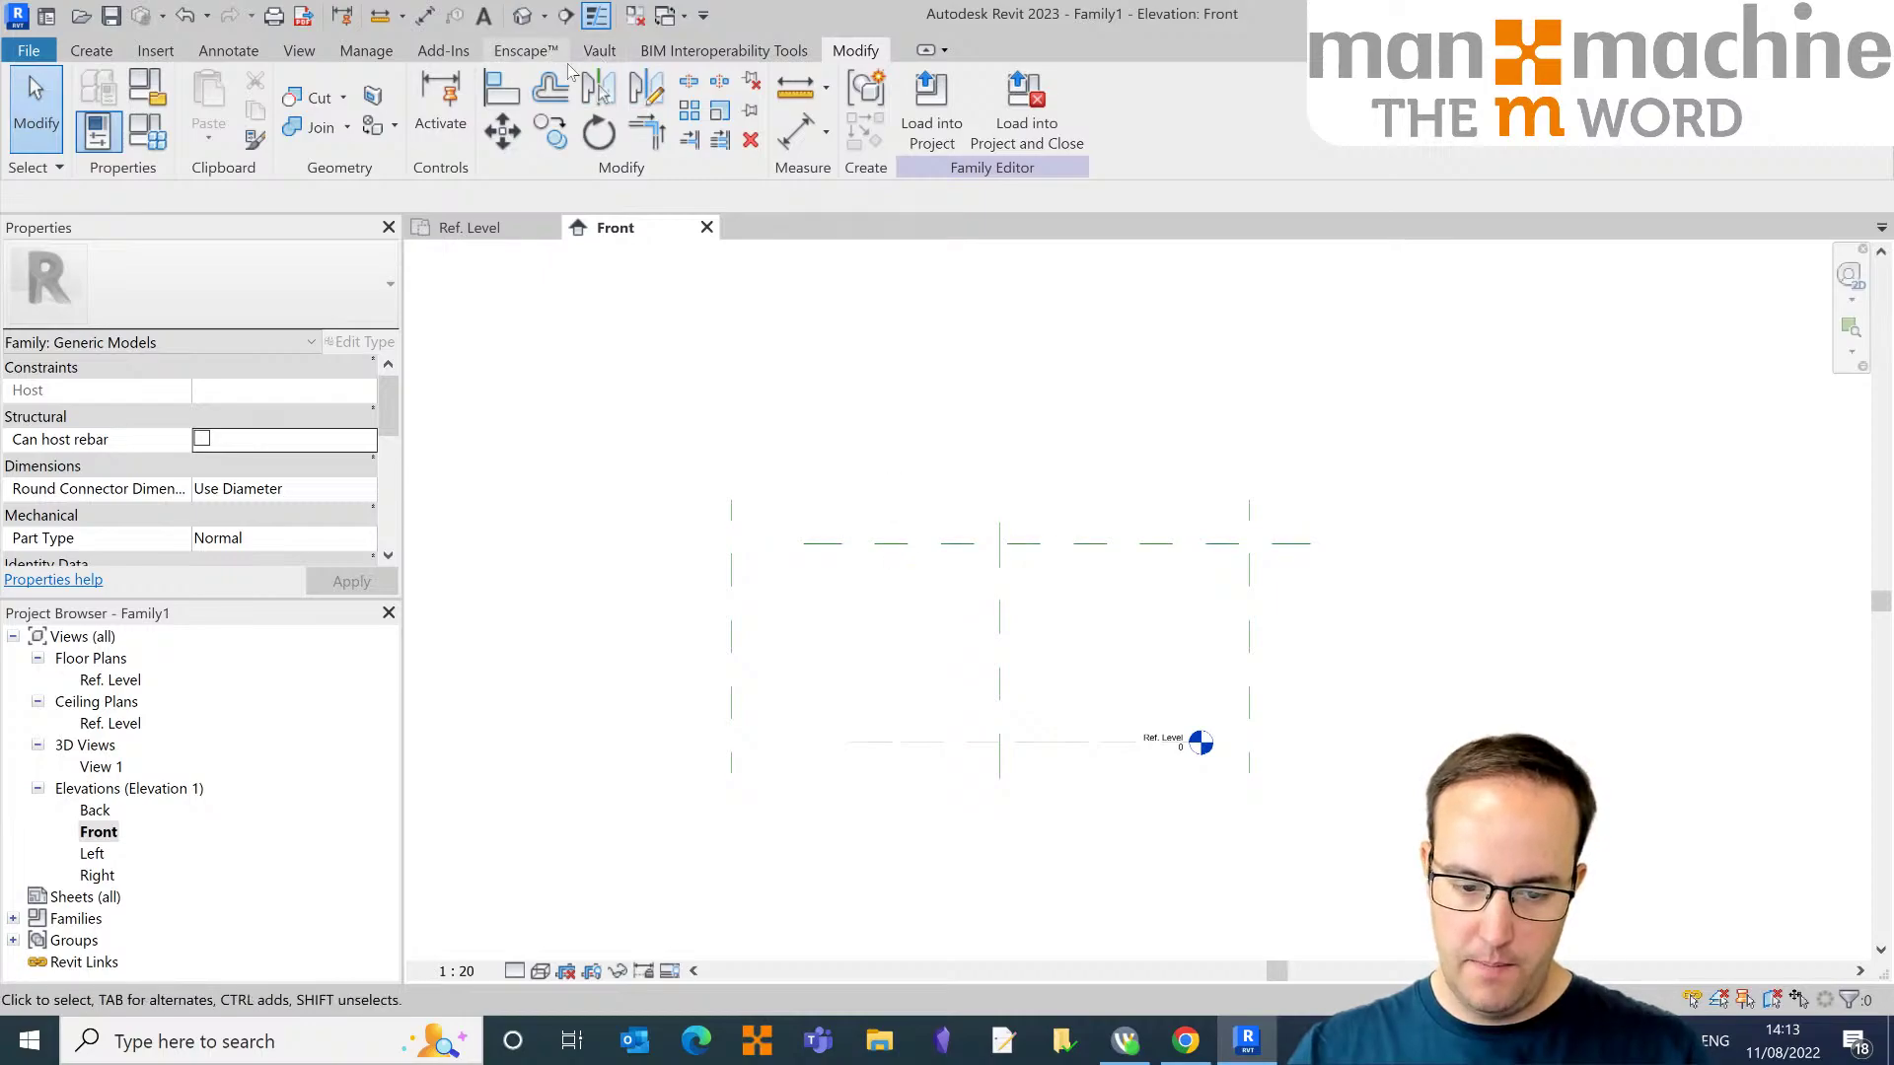
left_click(789, 145)
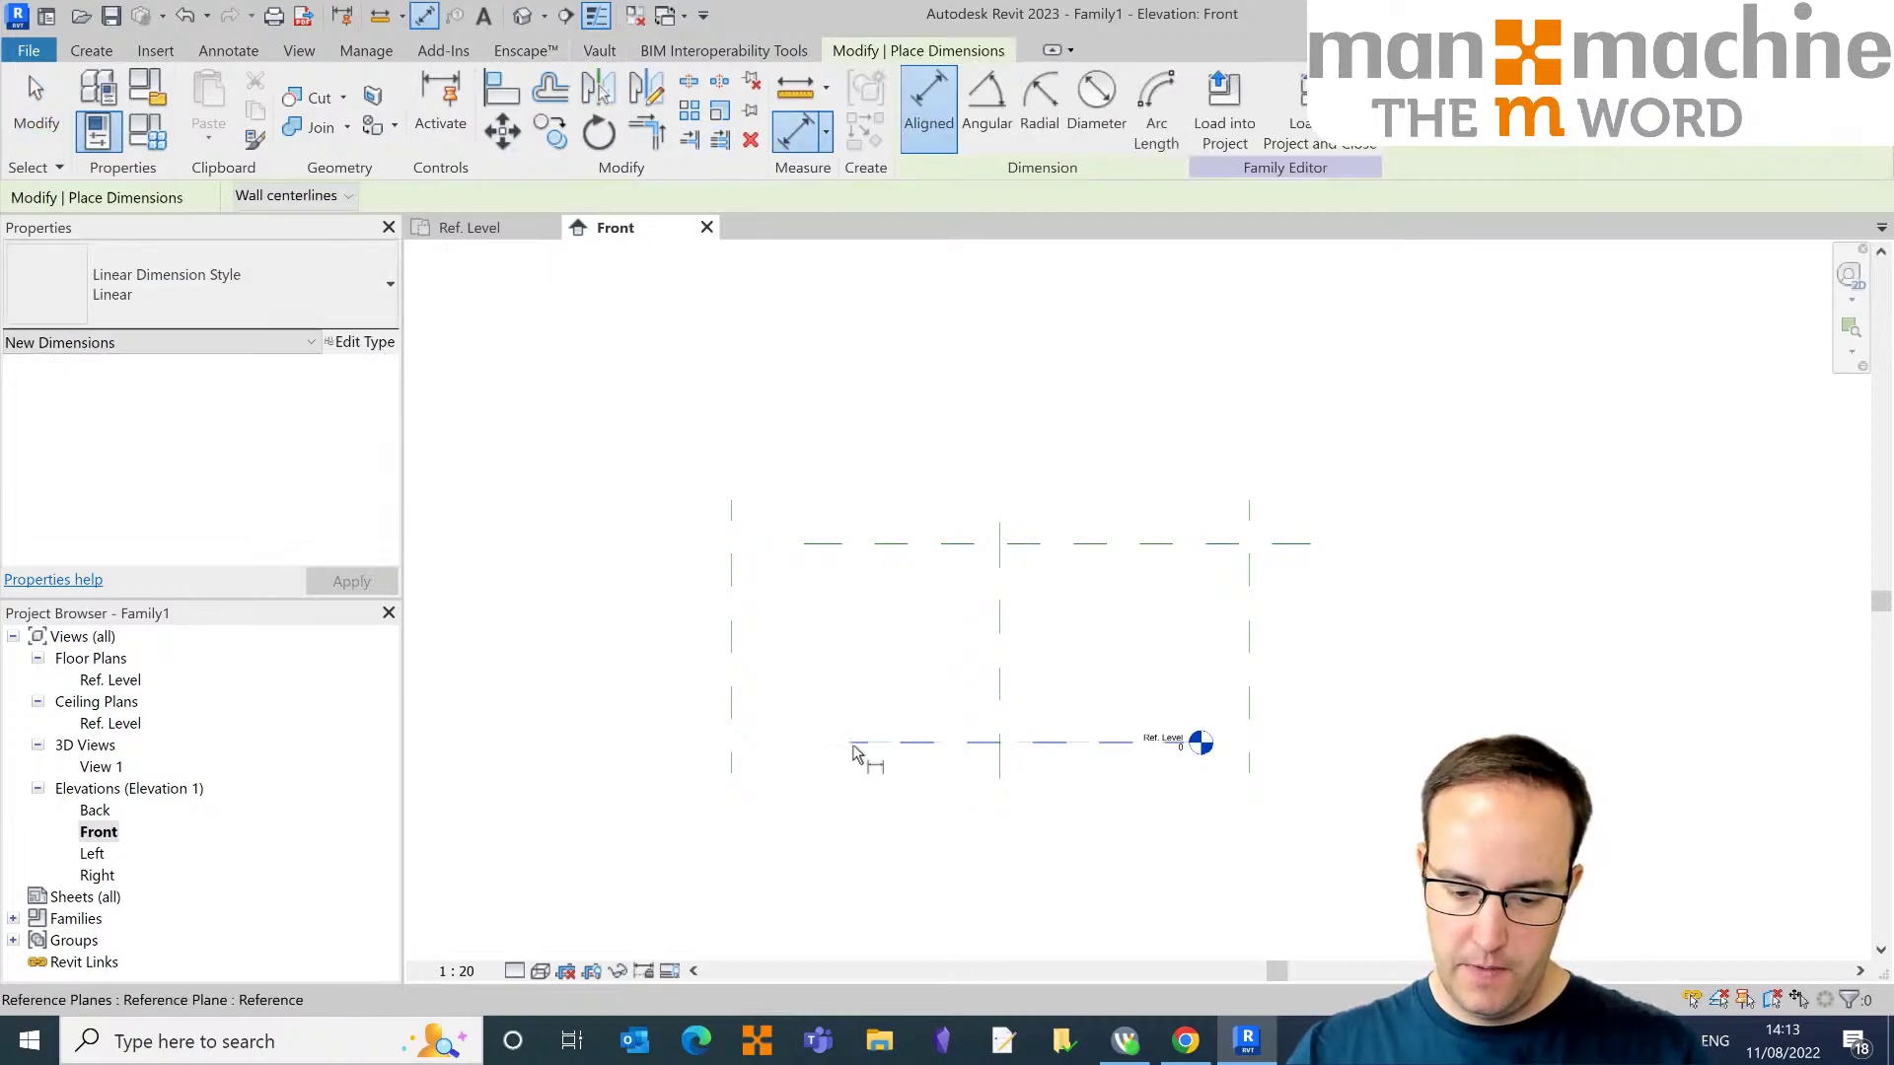
scroll(1188, 769, "up", 5)
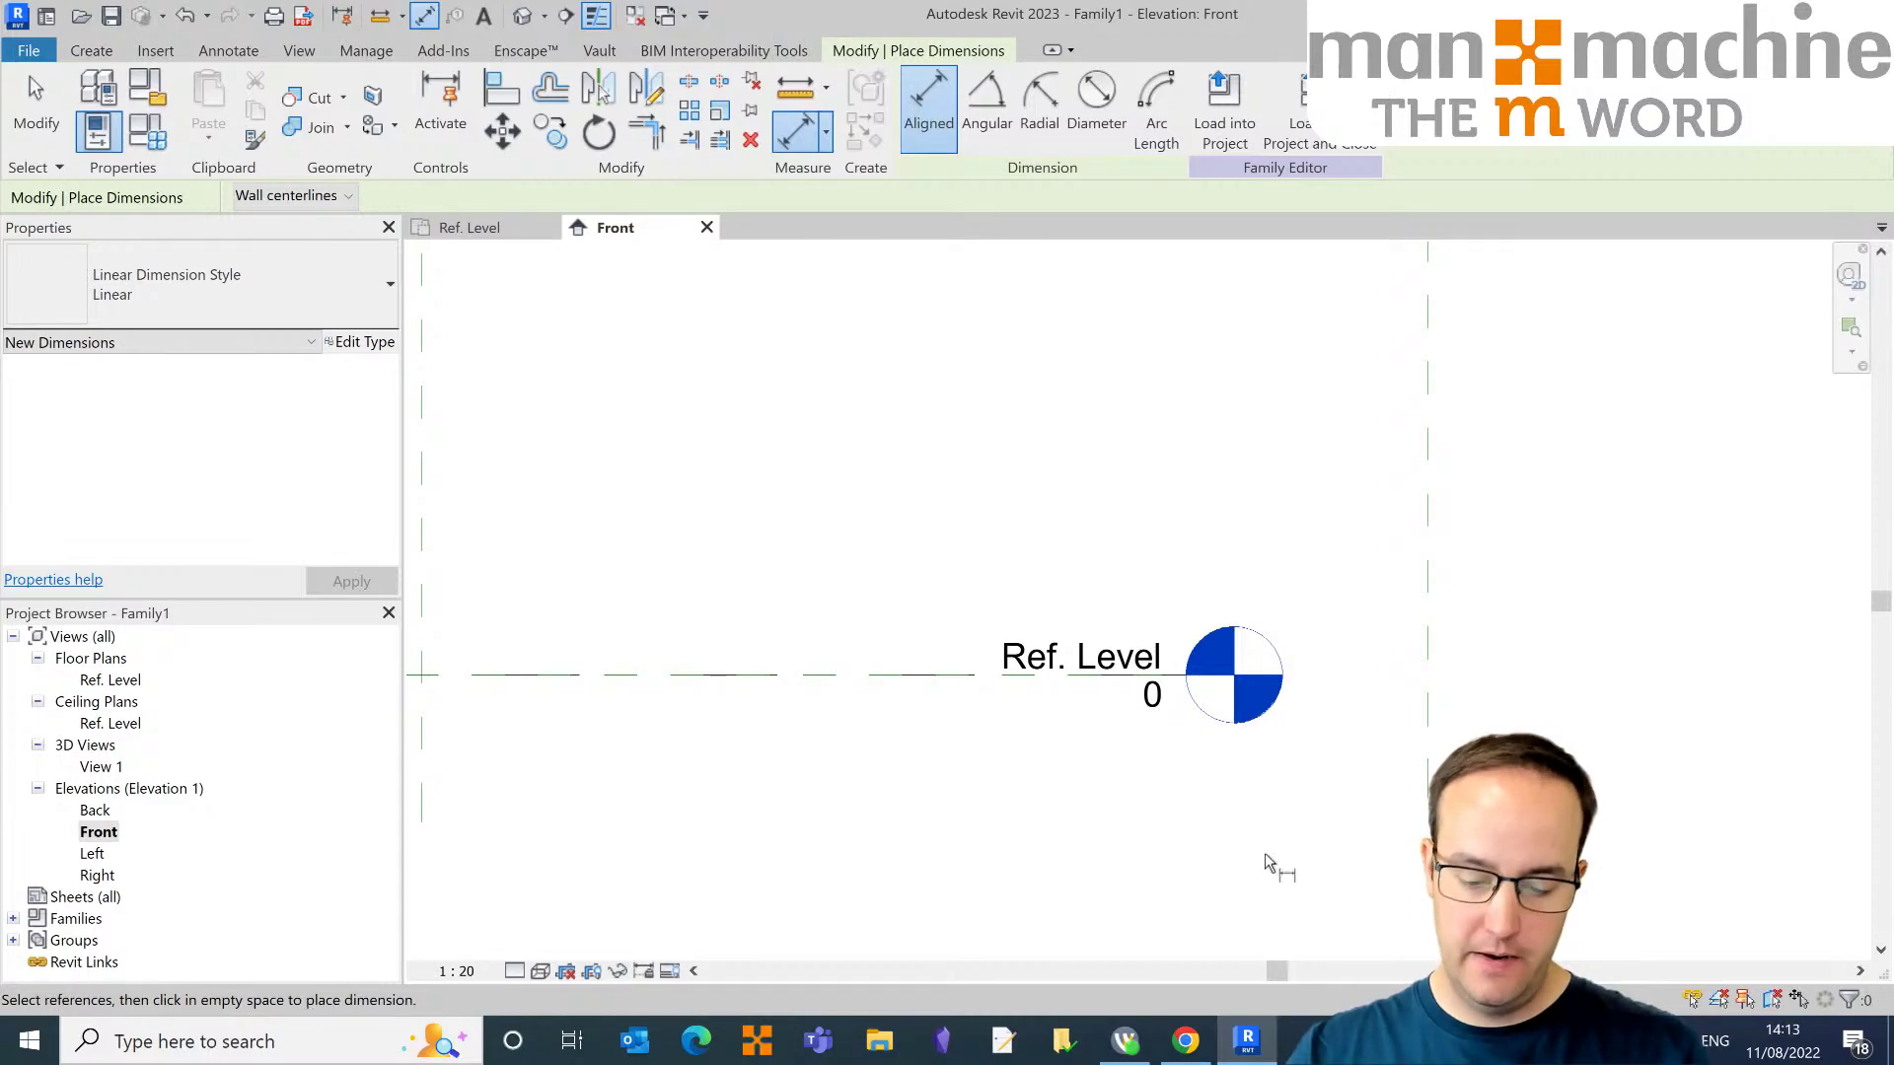
left_click(915, 674)
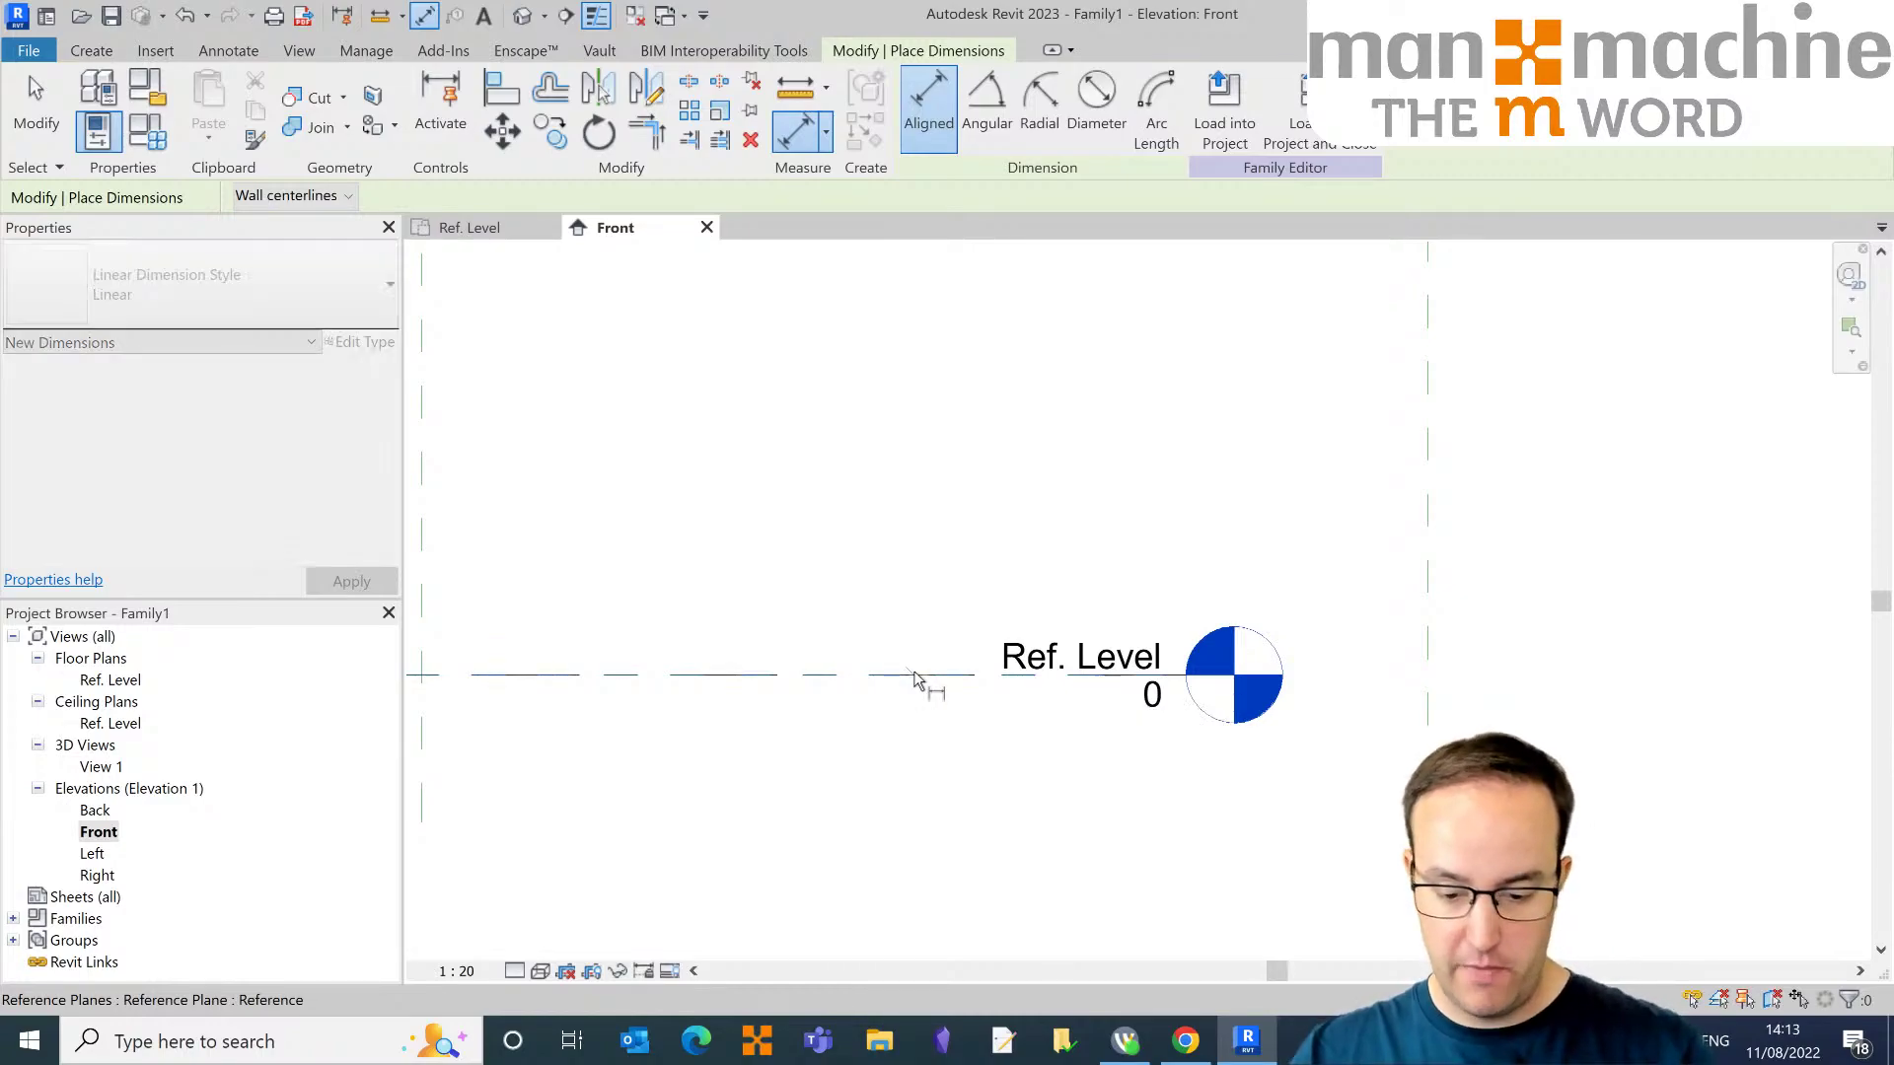
scroll(929, 508, "up", 3)
scroll(928, 508, "down", 4)
middle_click_drag(928, 508, 1111, 664)
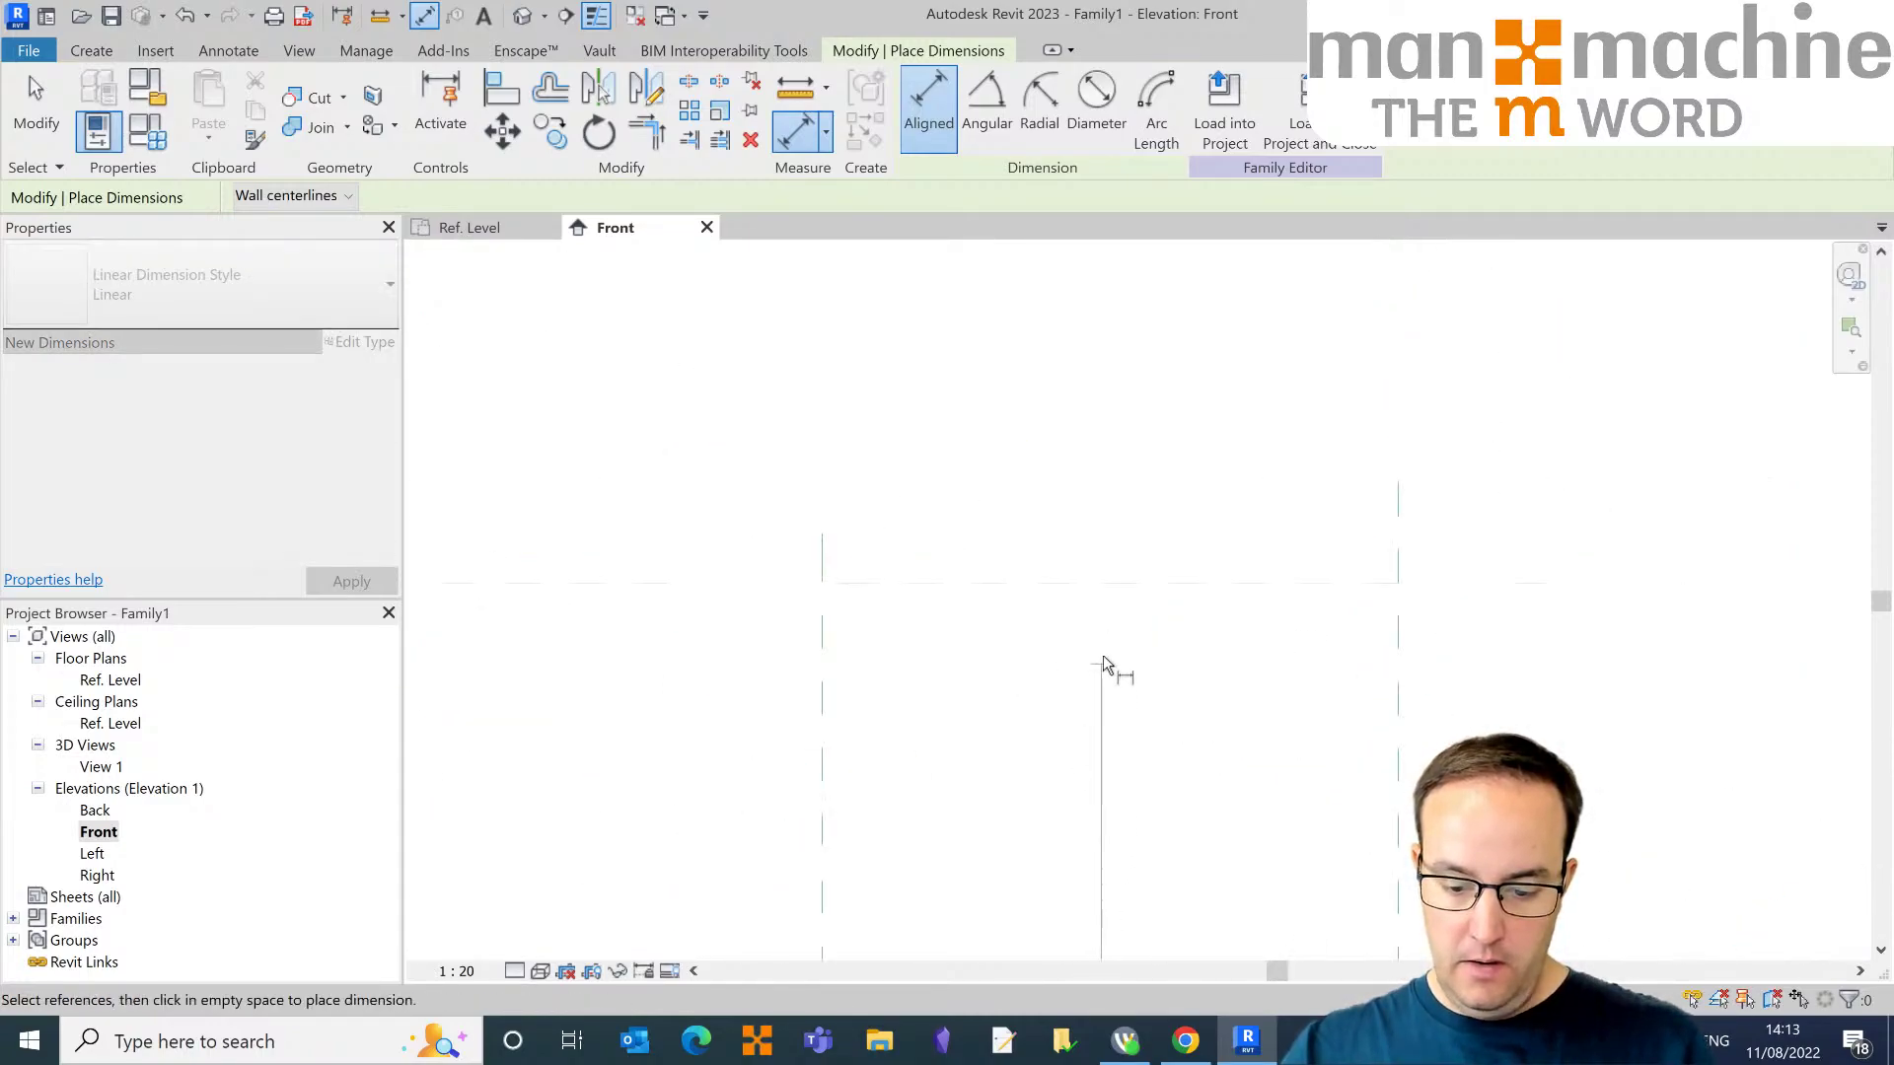
scroll(1111, 663, "down", 5)
middle_click_drag(1542, 747, 1355, 732)
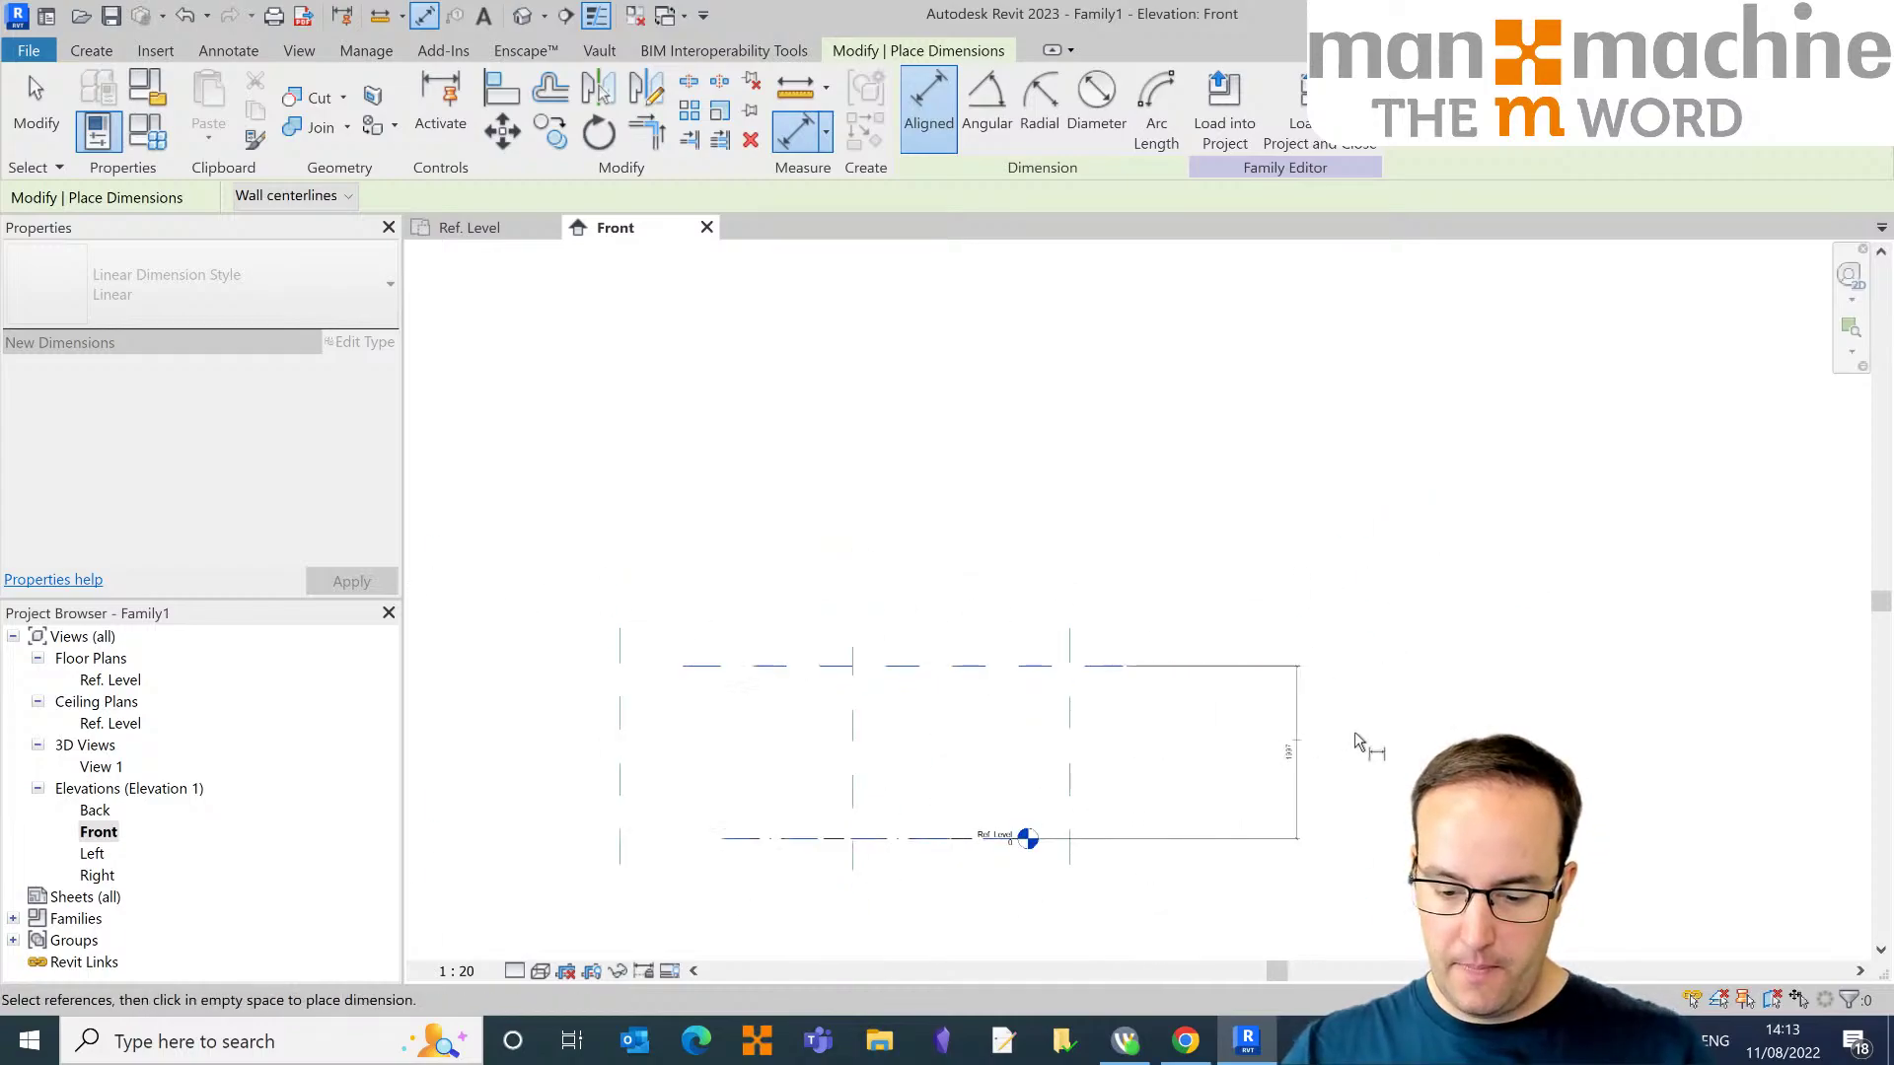
left_click(1255, 758)
key("Escape")
key("Escape")
Step: Label the vertical dimension between Ref. Level and the Top plane with the Height parameter
left_click(1251, 752)
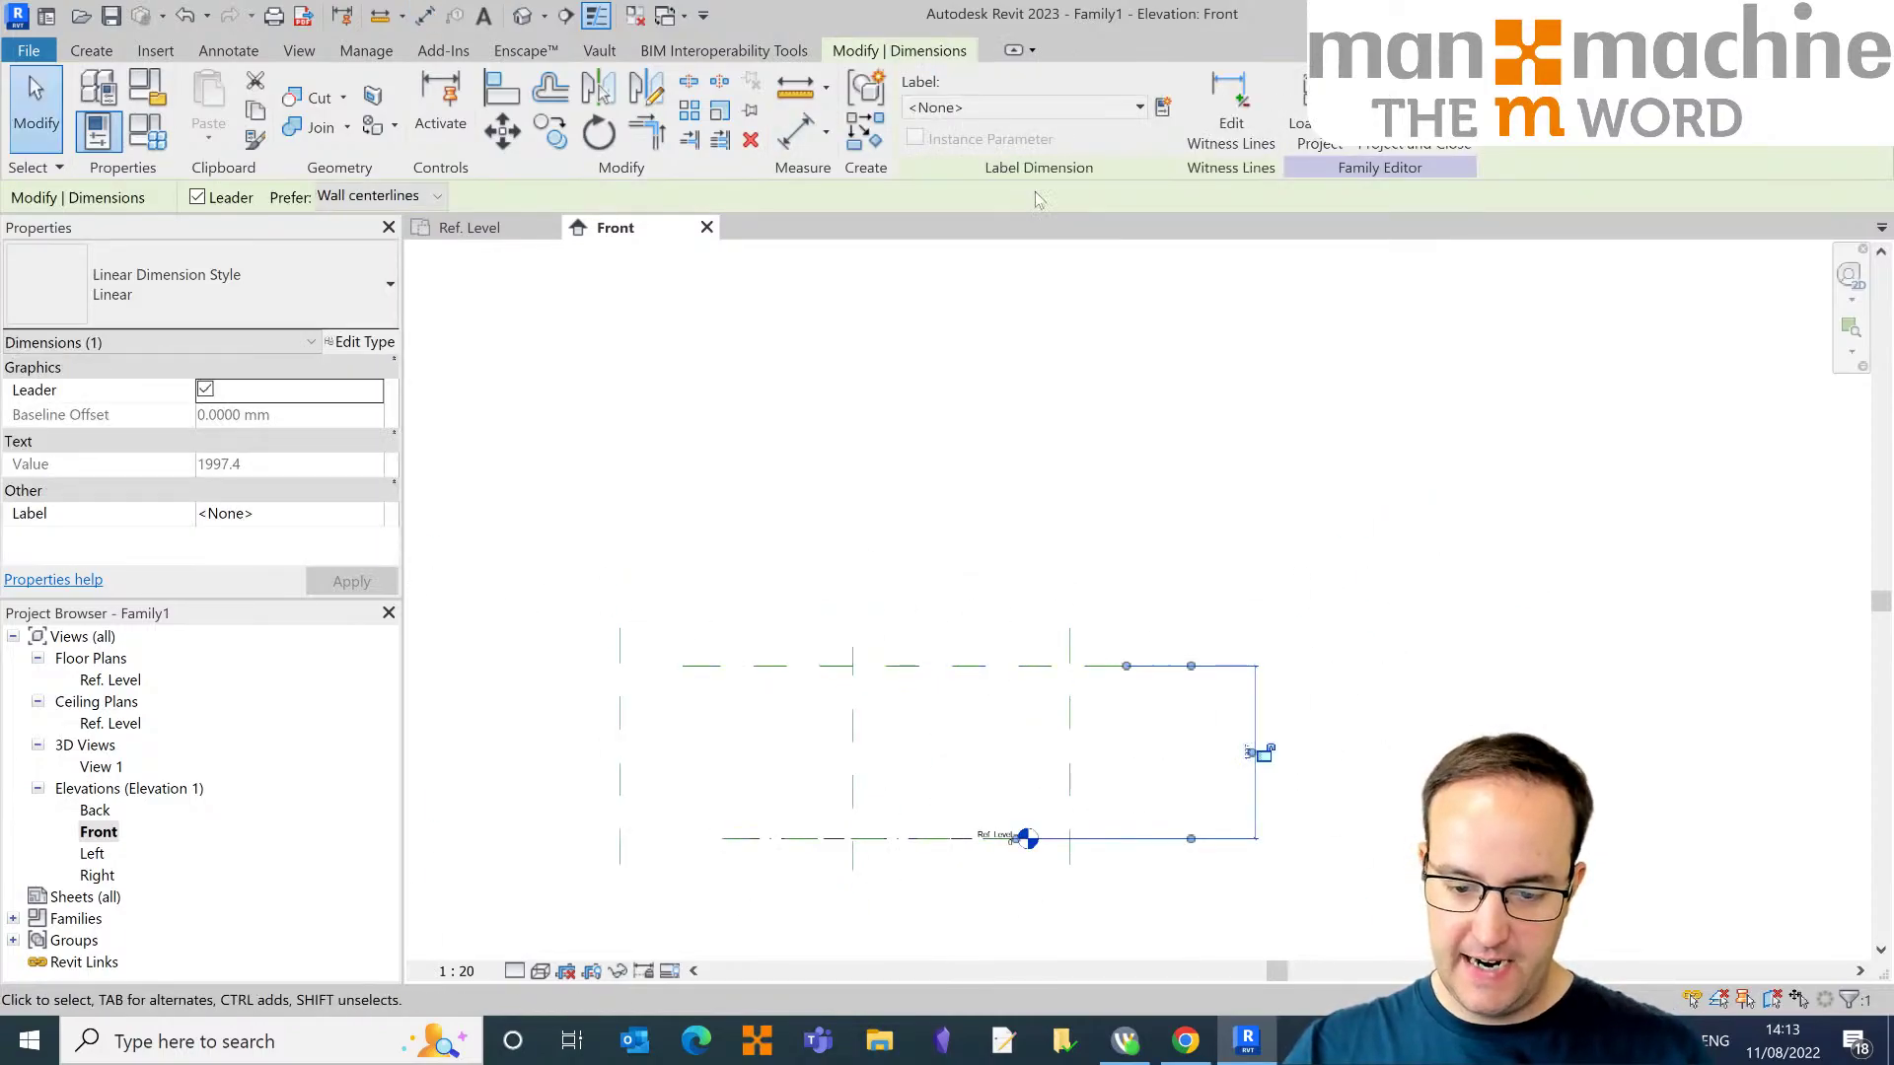
left_click(1047, 108)
left_click(991, 258)
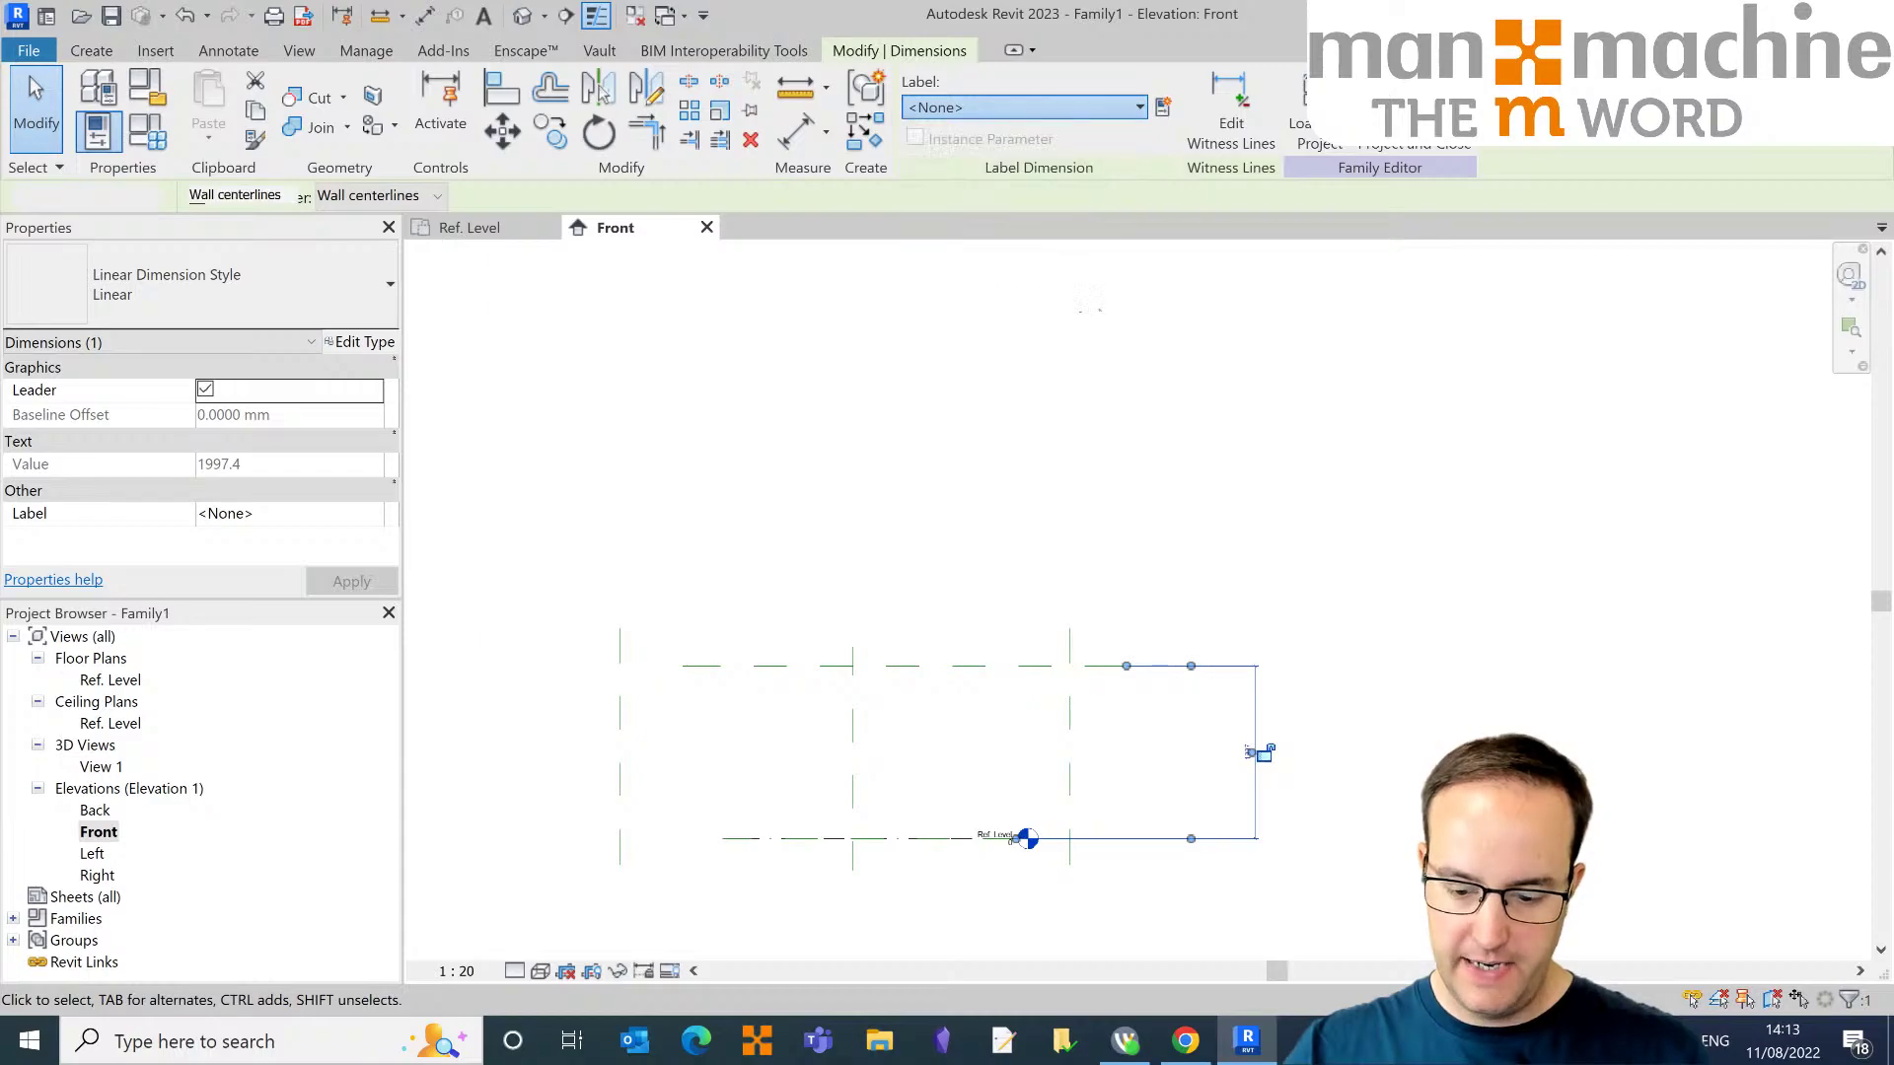
left_click(1247, 378)
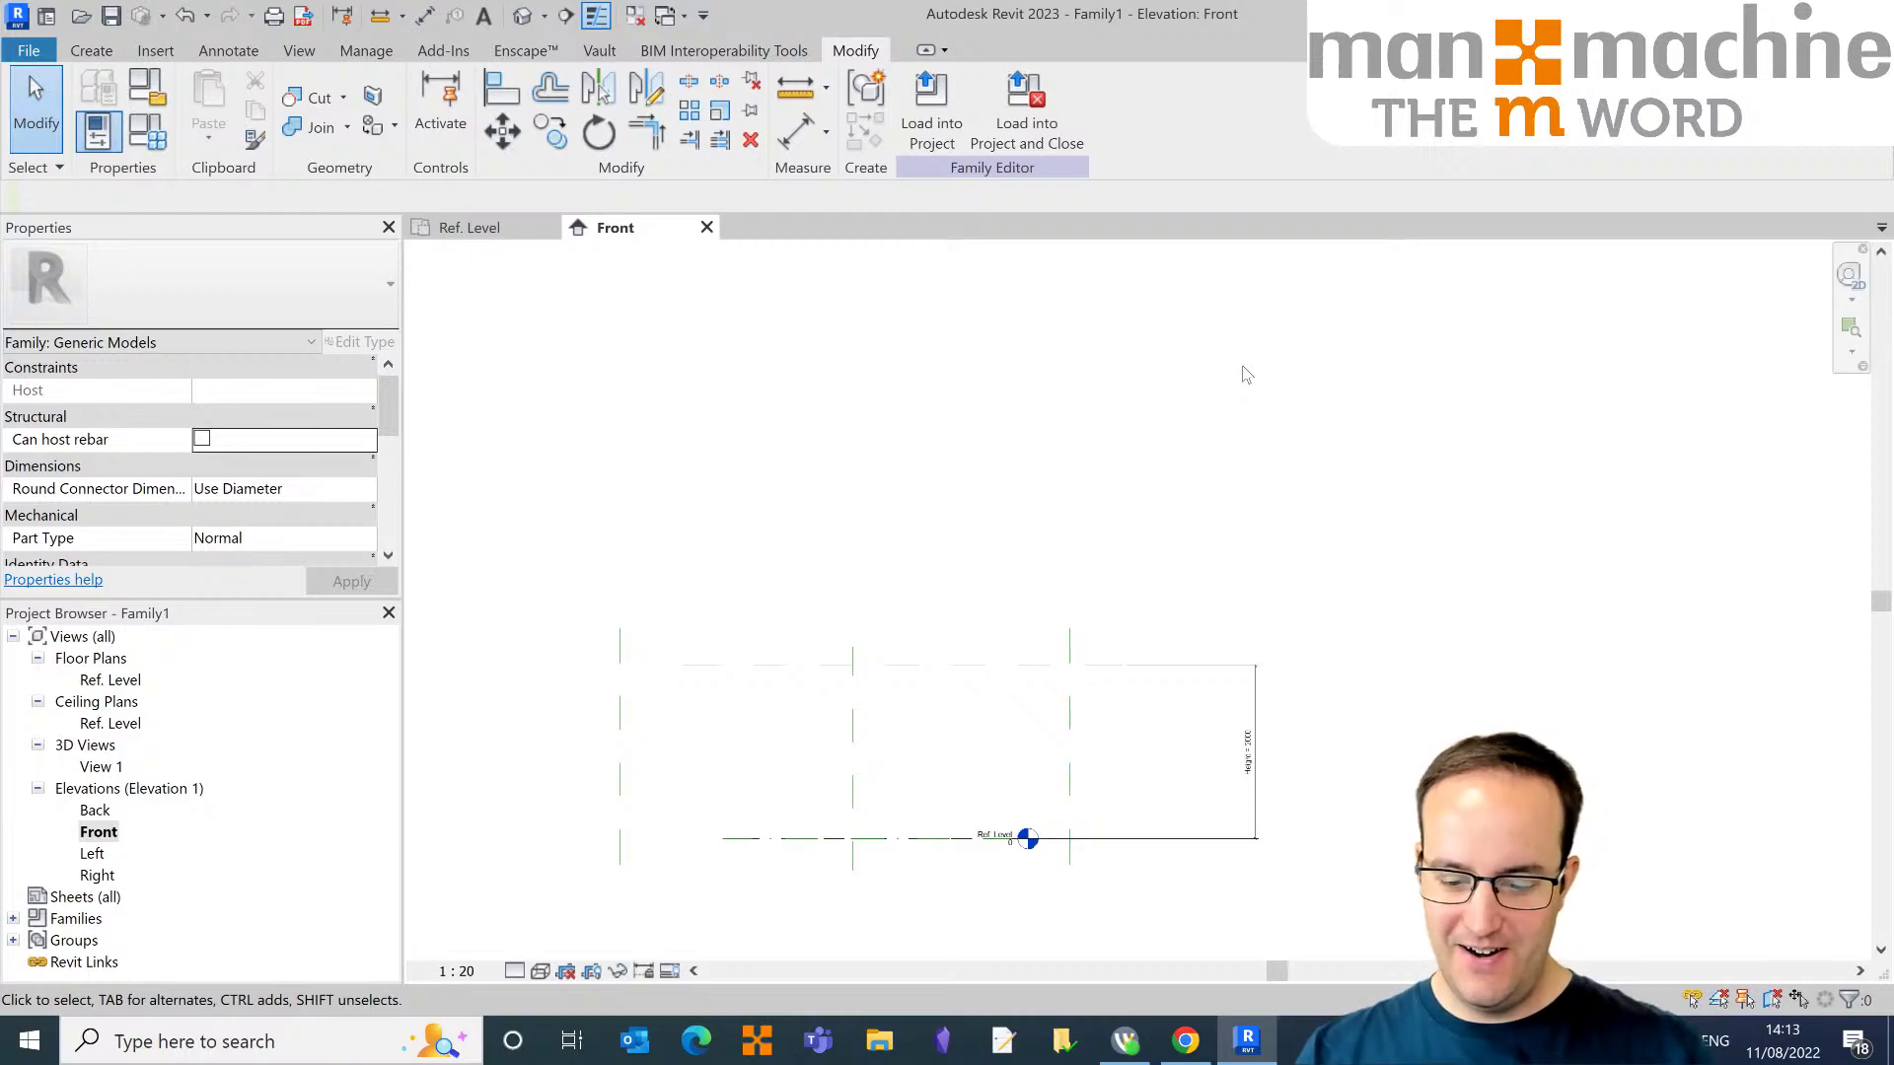
middle_click_drag(1292, 689, 1372, 610)
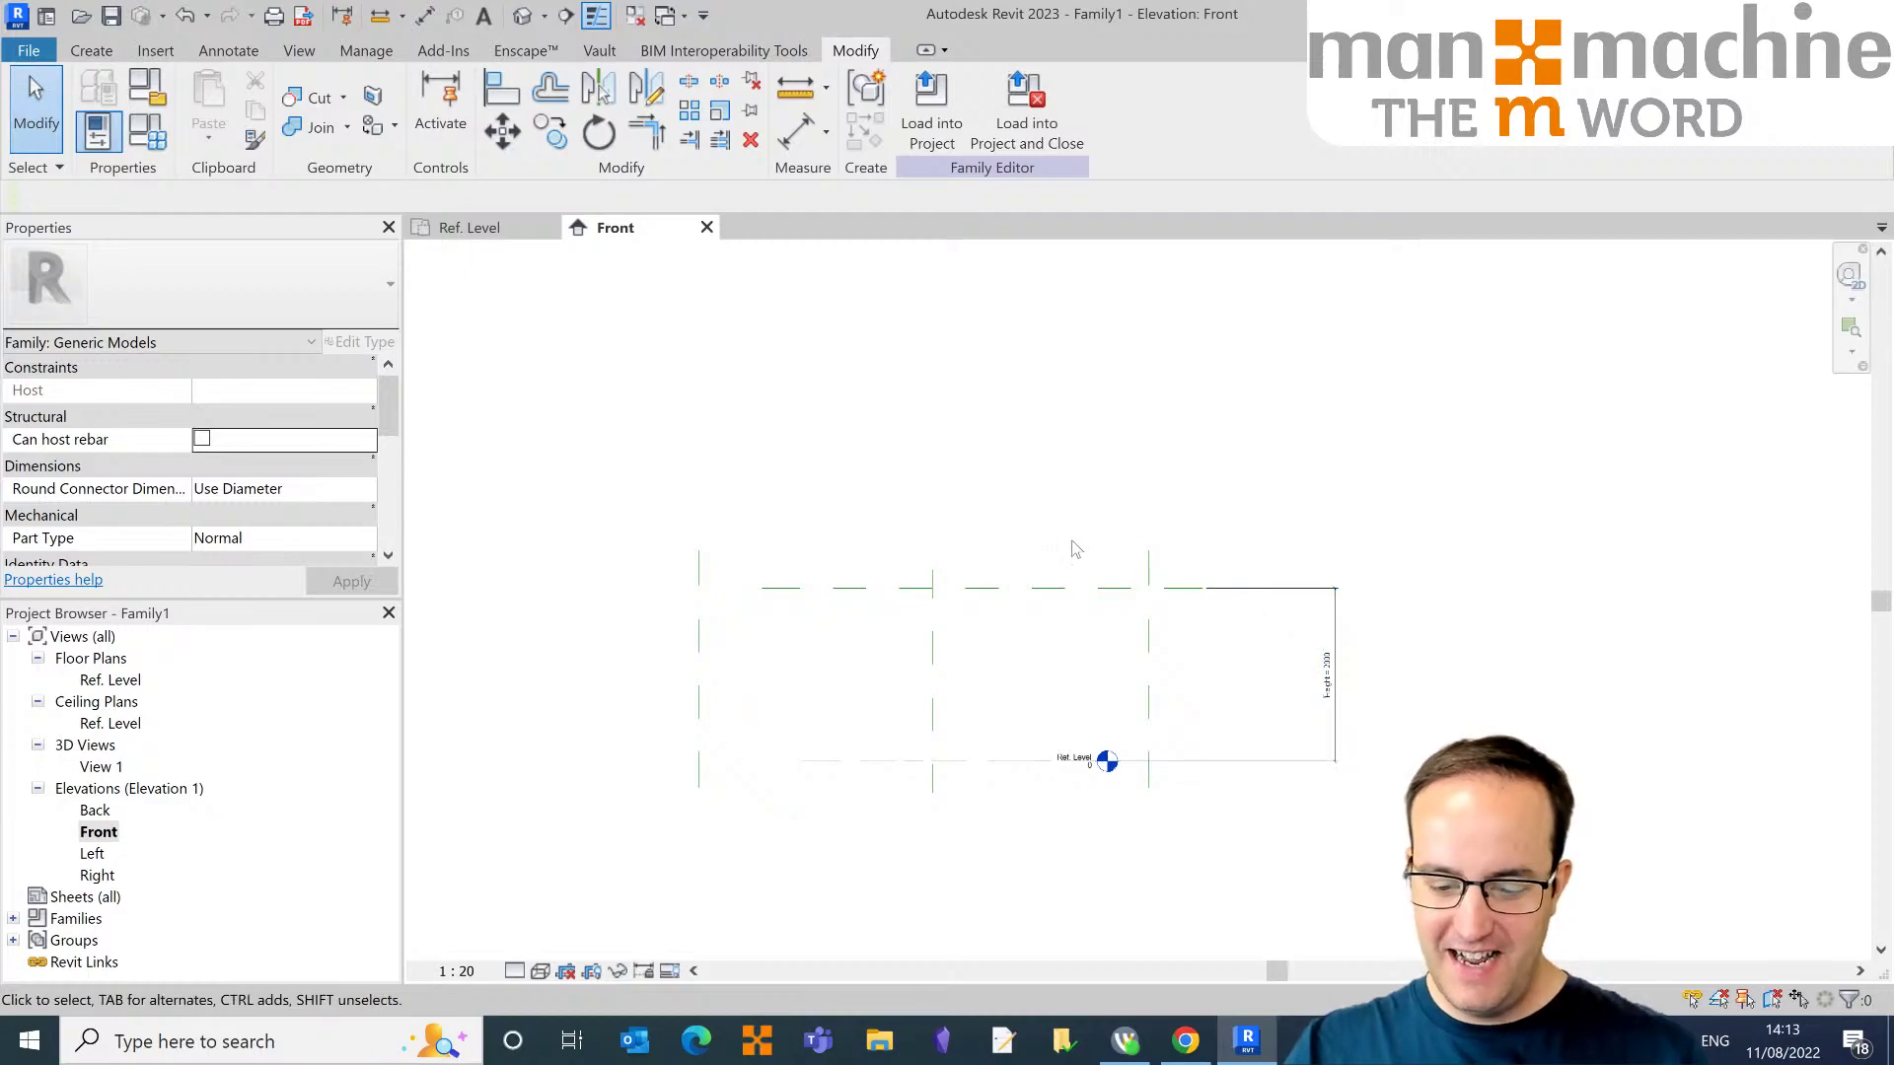
middle_click_drag(1075, 549, 863, 528)
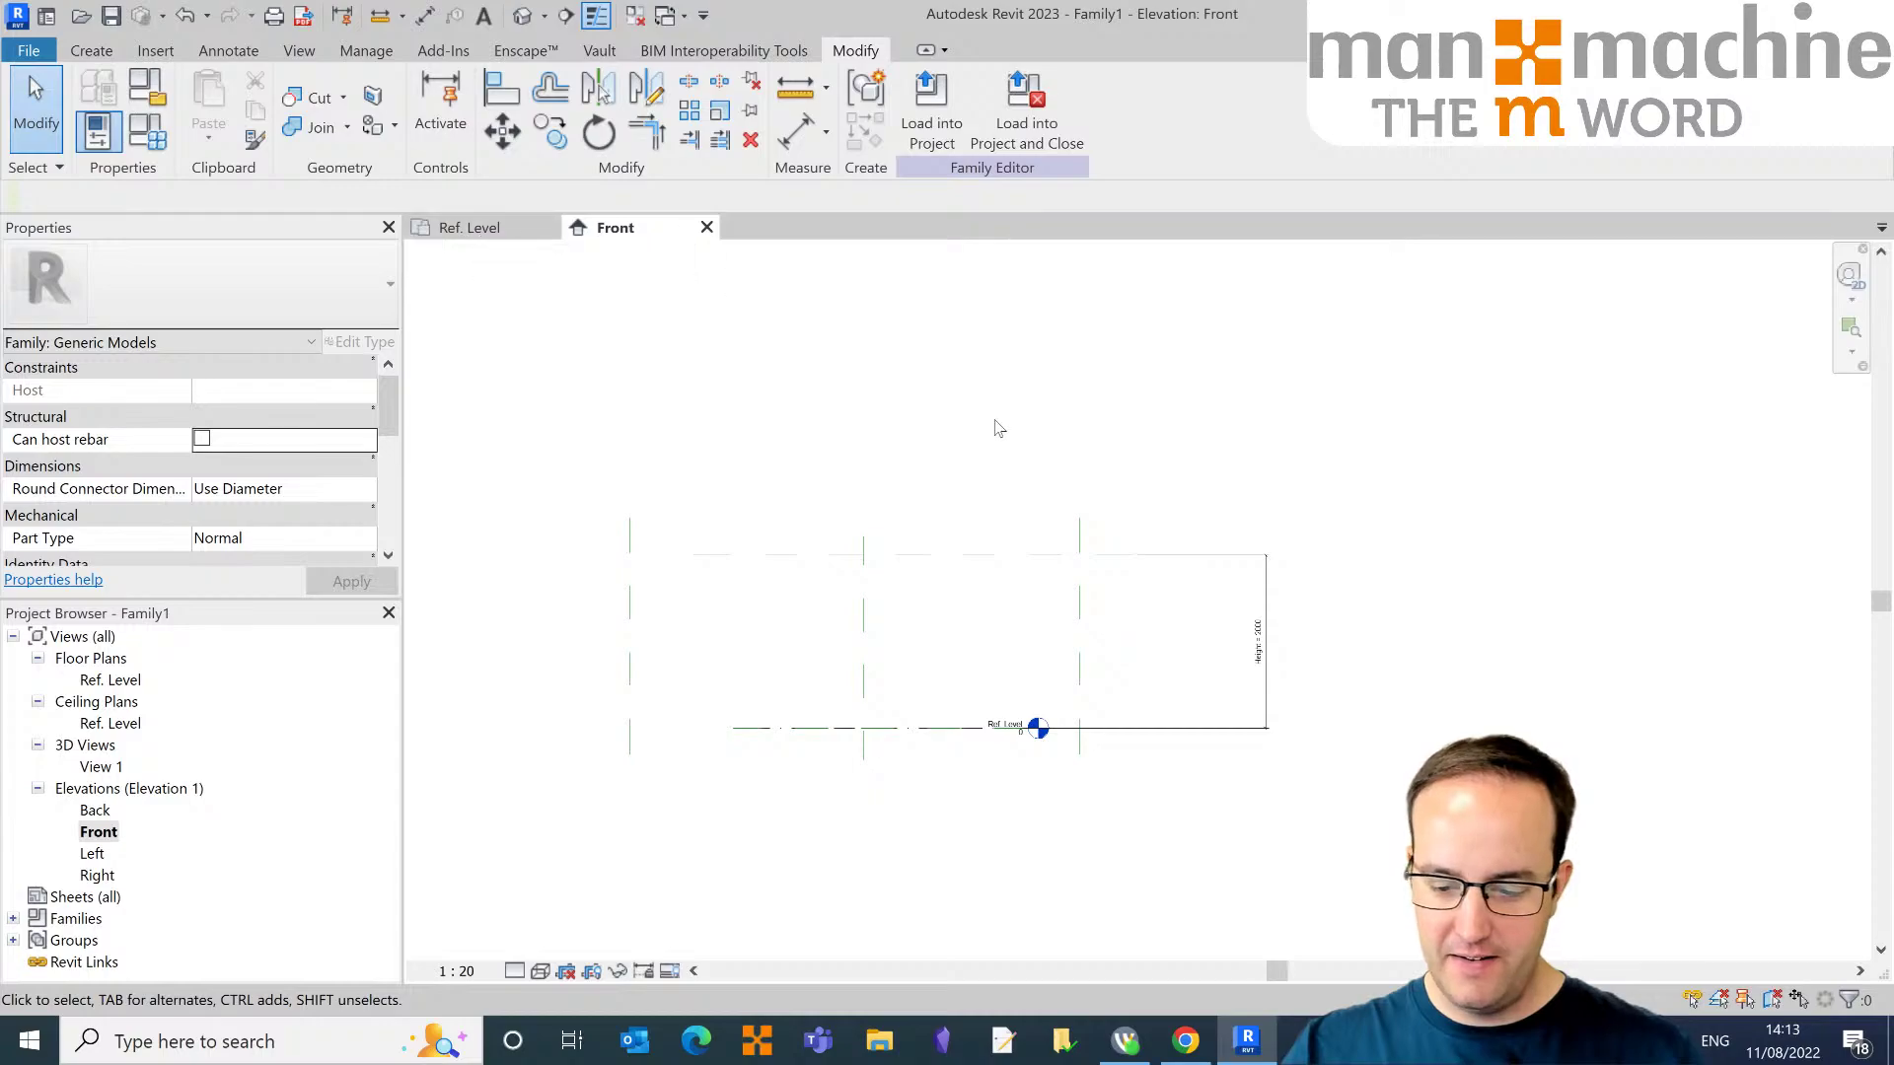
middle_click_drag(1015, 453, 1068, 454)
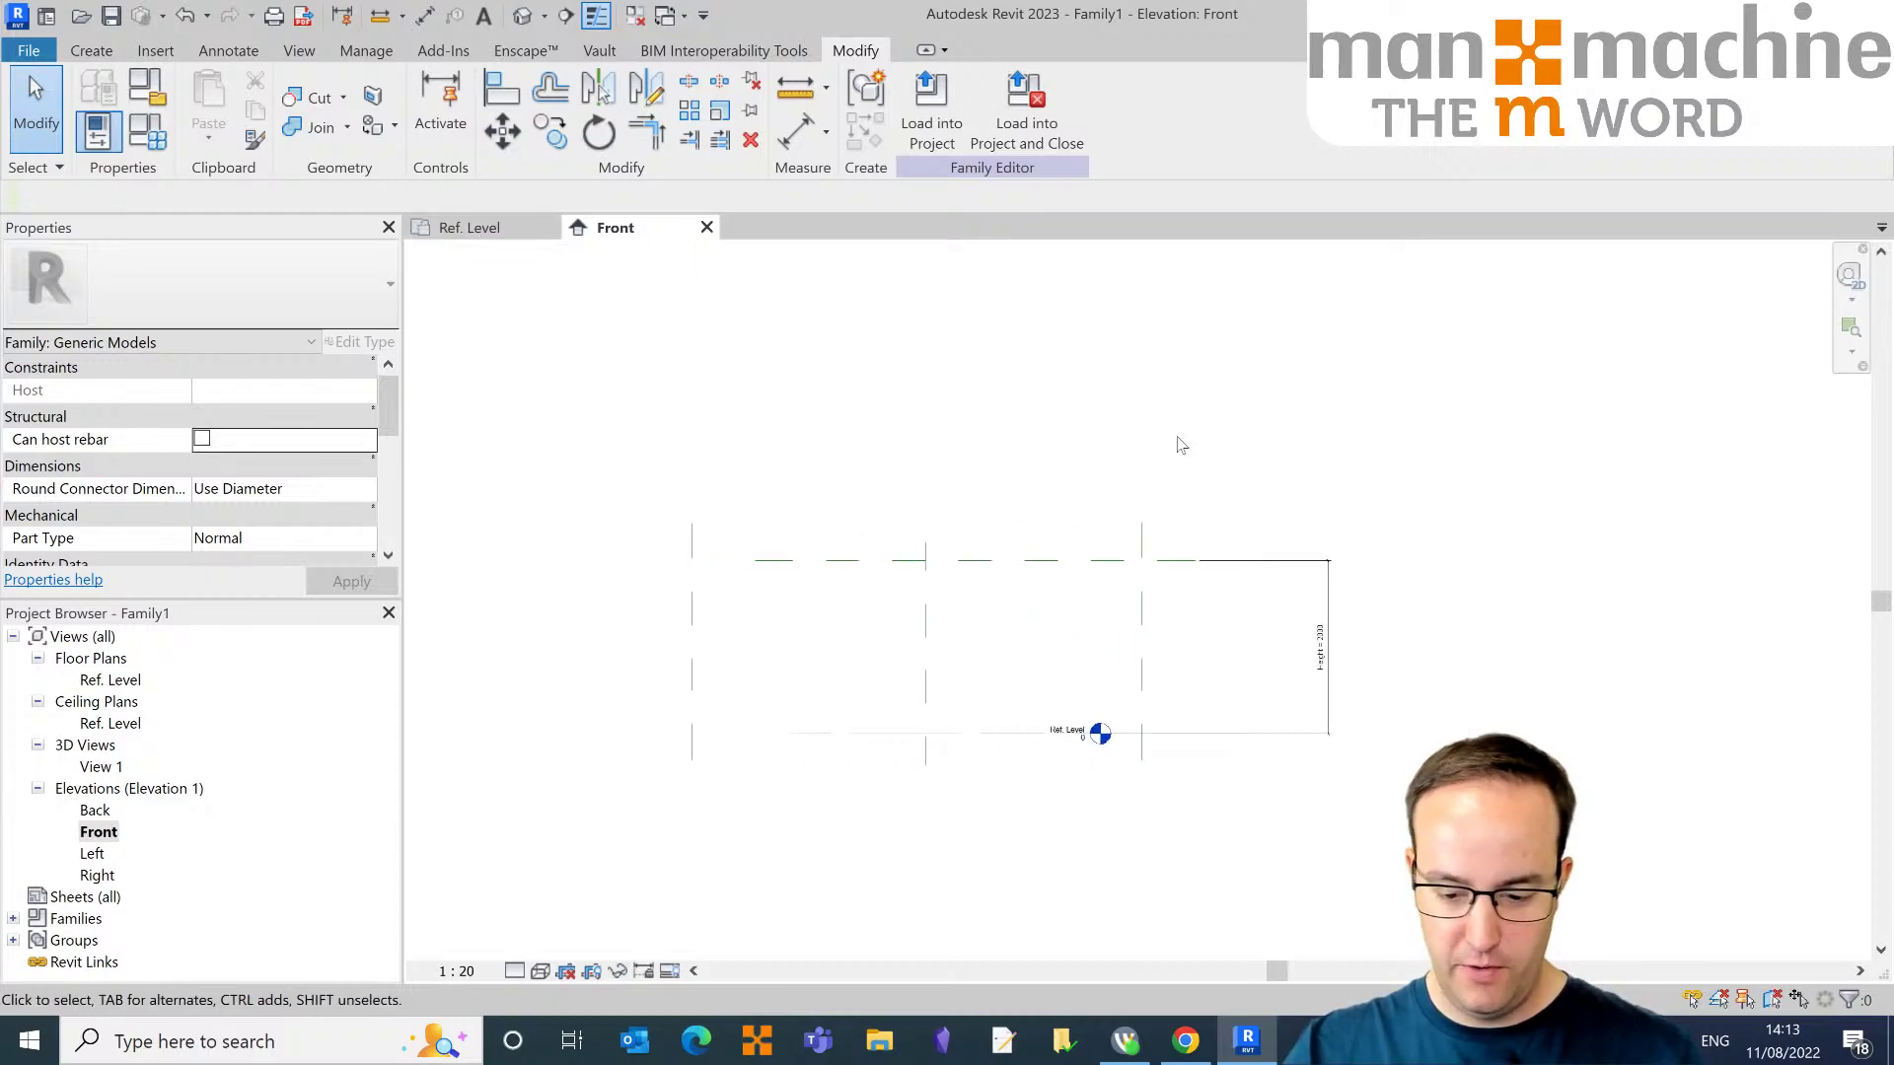
middle_click_drag(1251, 688, 1239, 601)
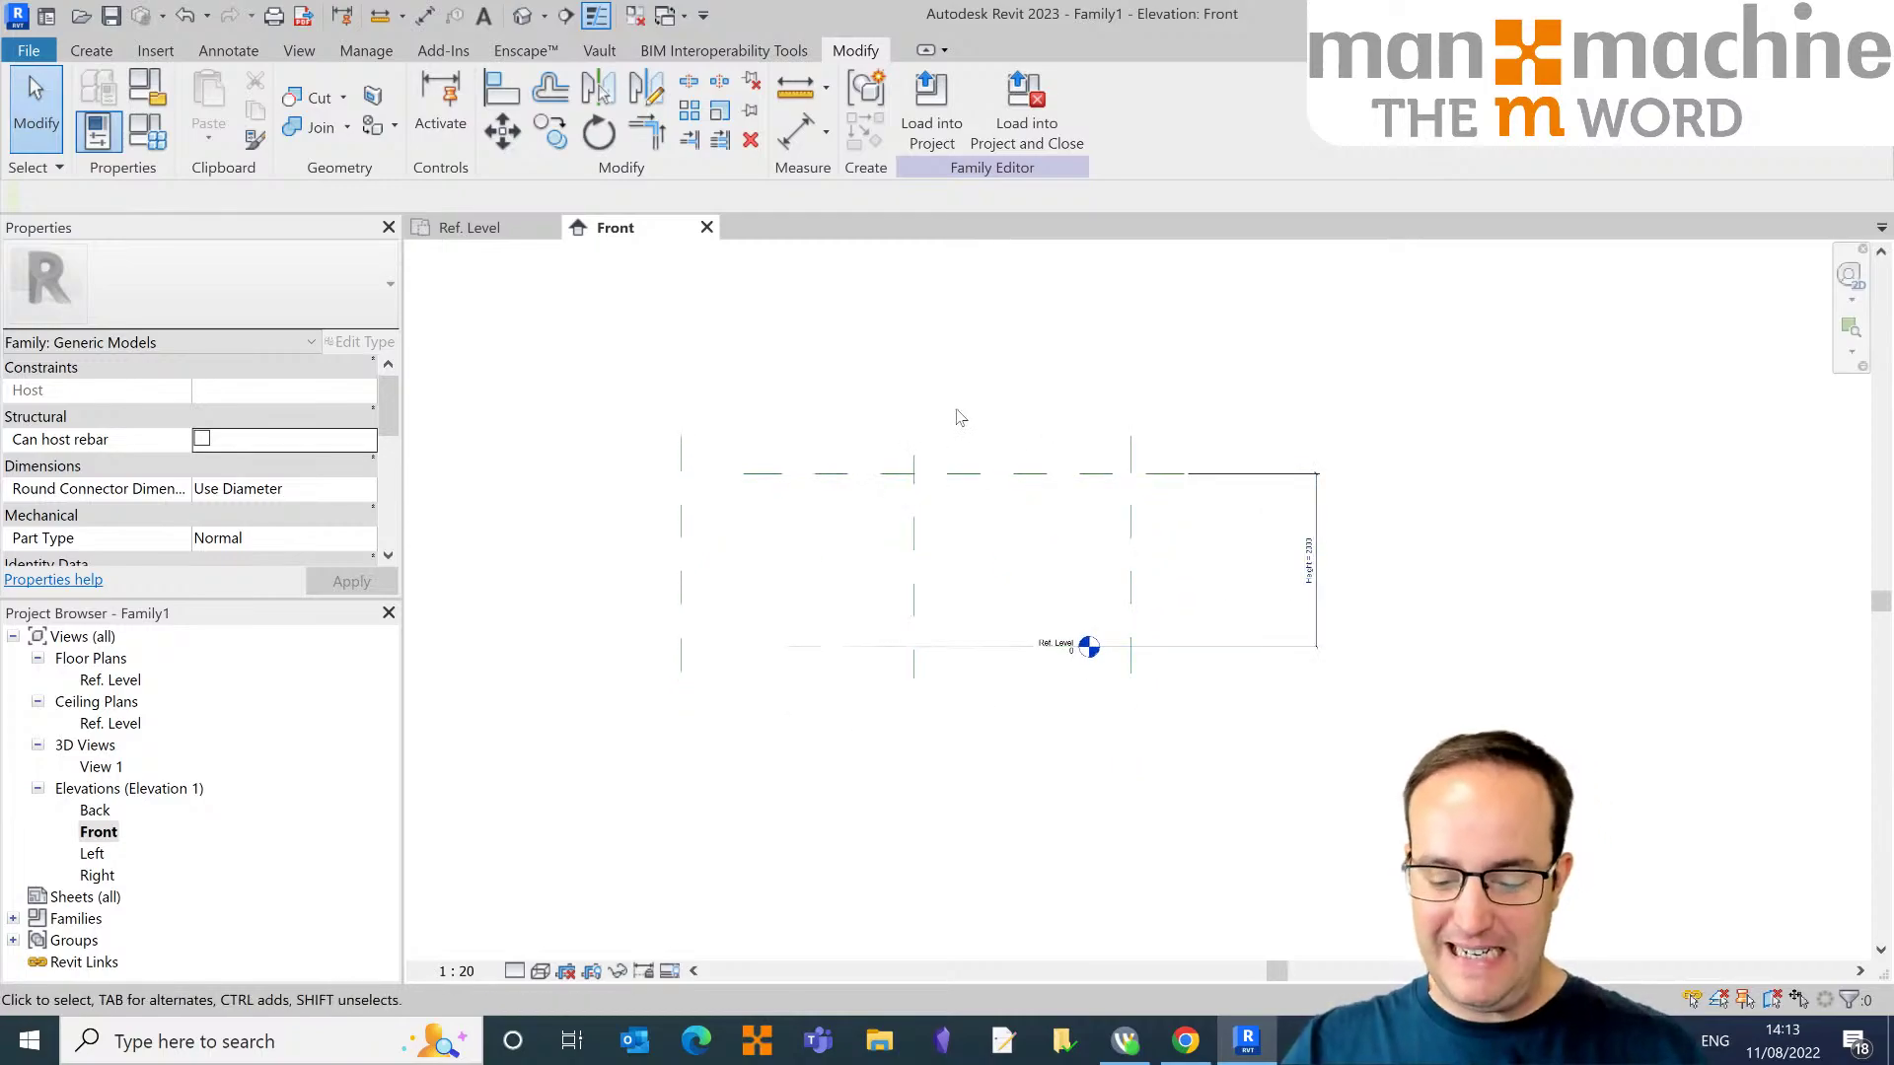
middle_click_drag(979, 424, 998, 489)
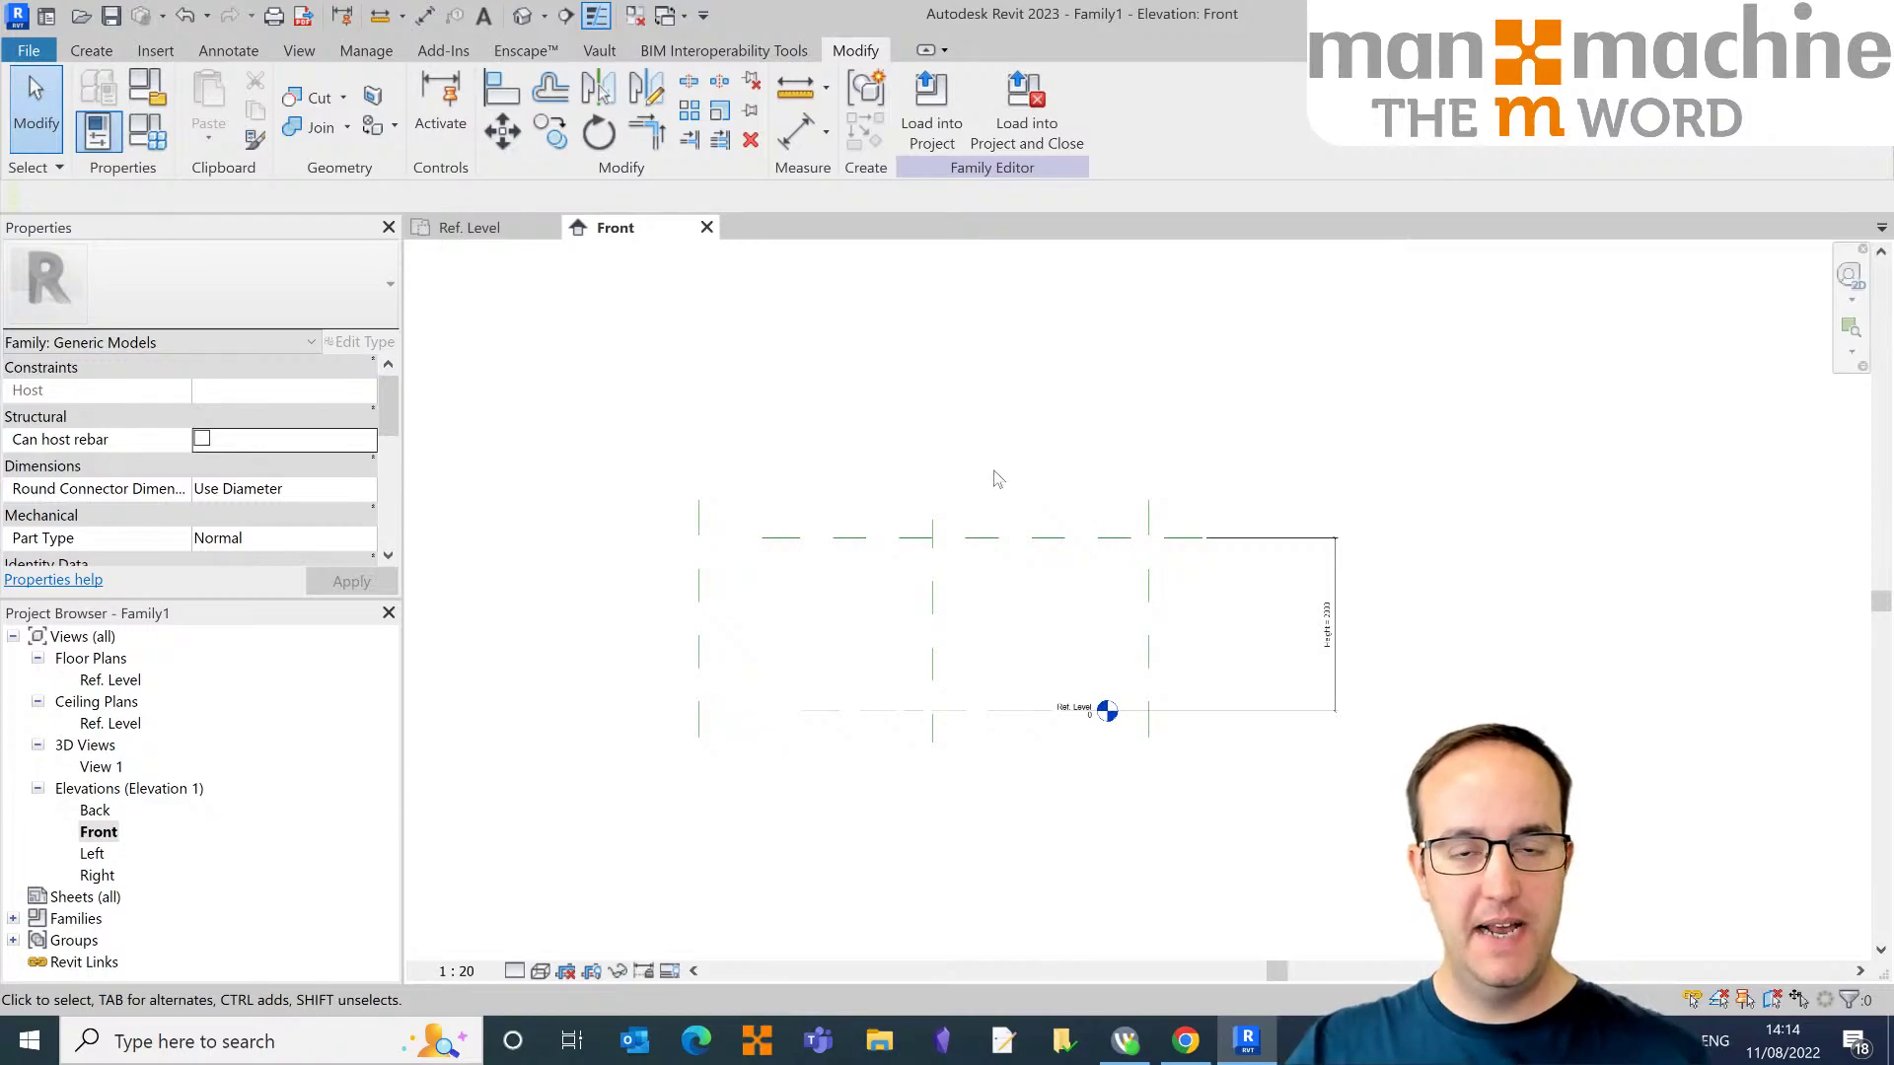
Step: In the Ref. Level floor plan, place a continuous aligned dimension across the LHSide, vertical center and RHSide planes, beneath the Width dimension
left_click(490, 228)
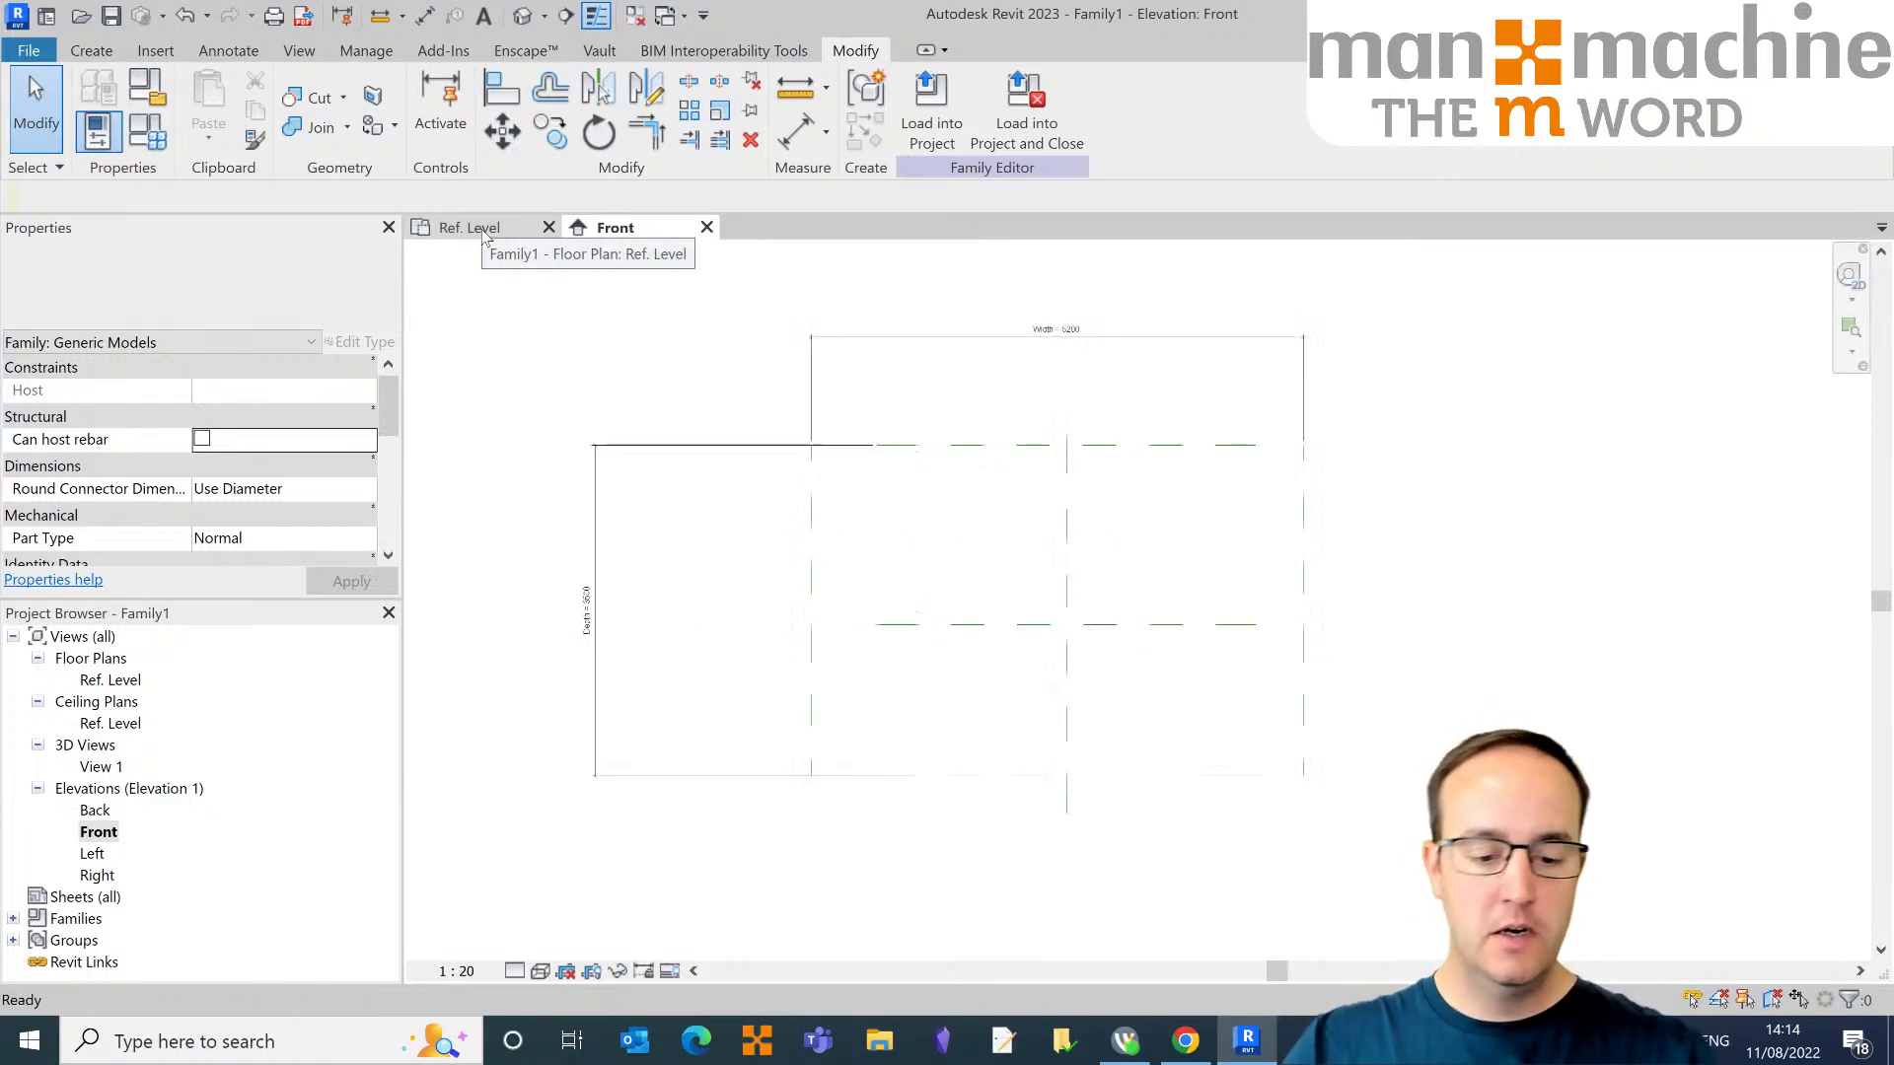
middle_click_drag(705, 346, 666, 385)
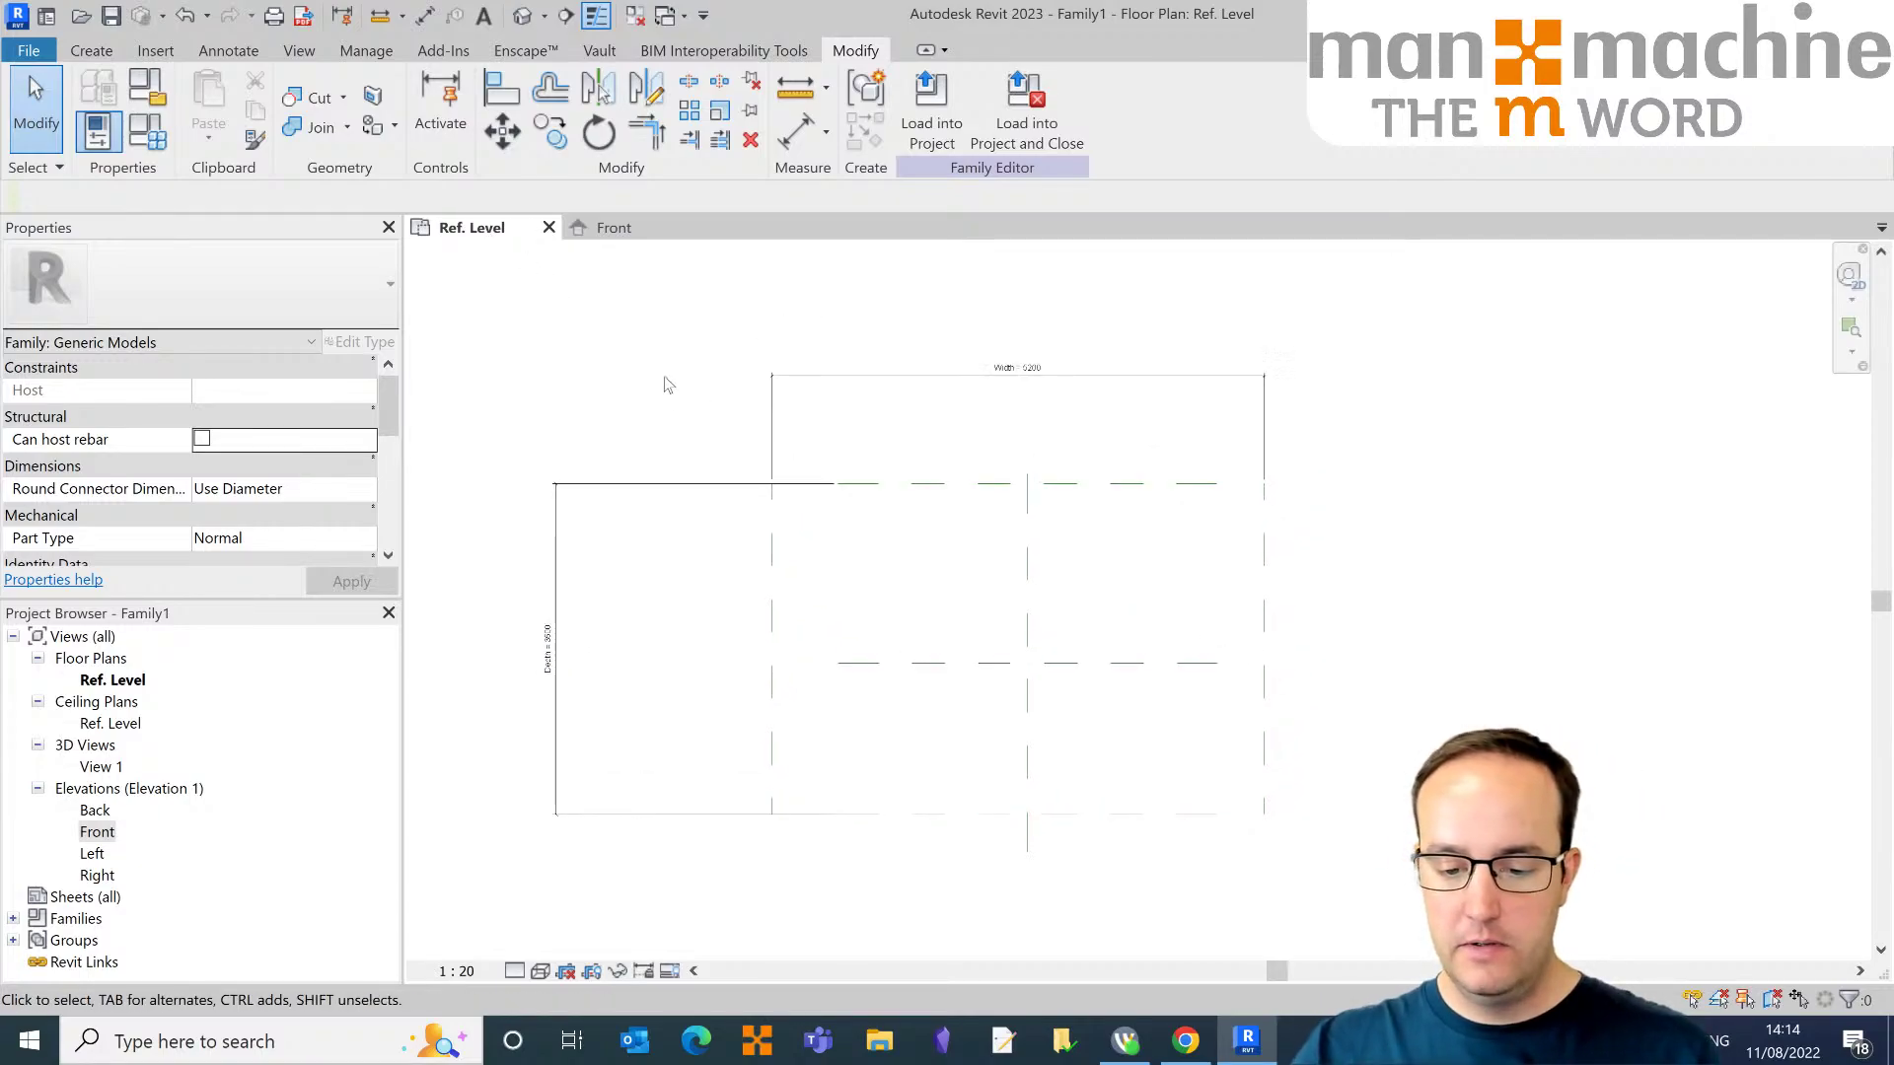
left_click(796, 129)
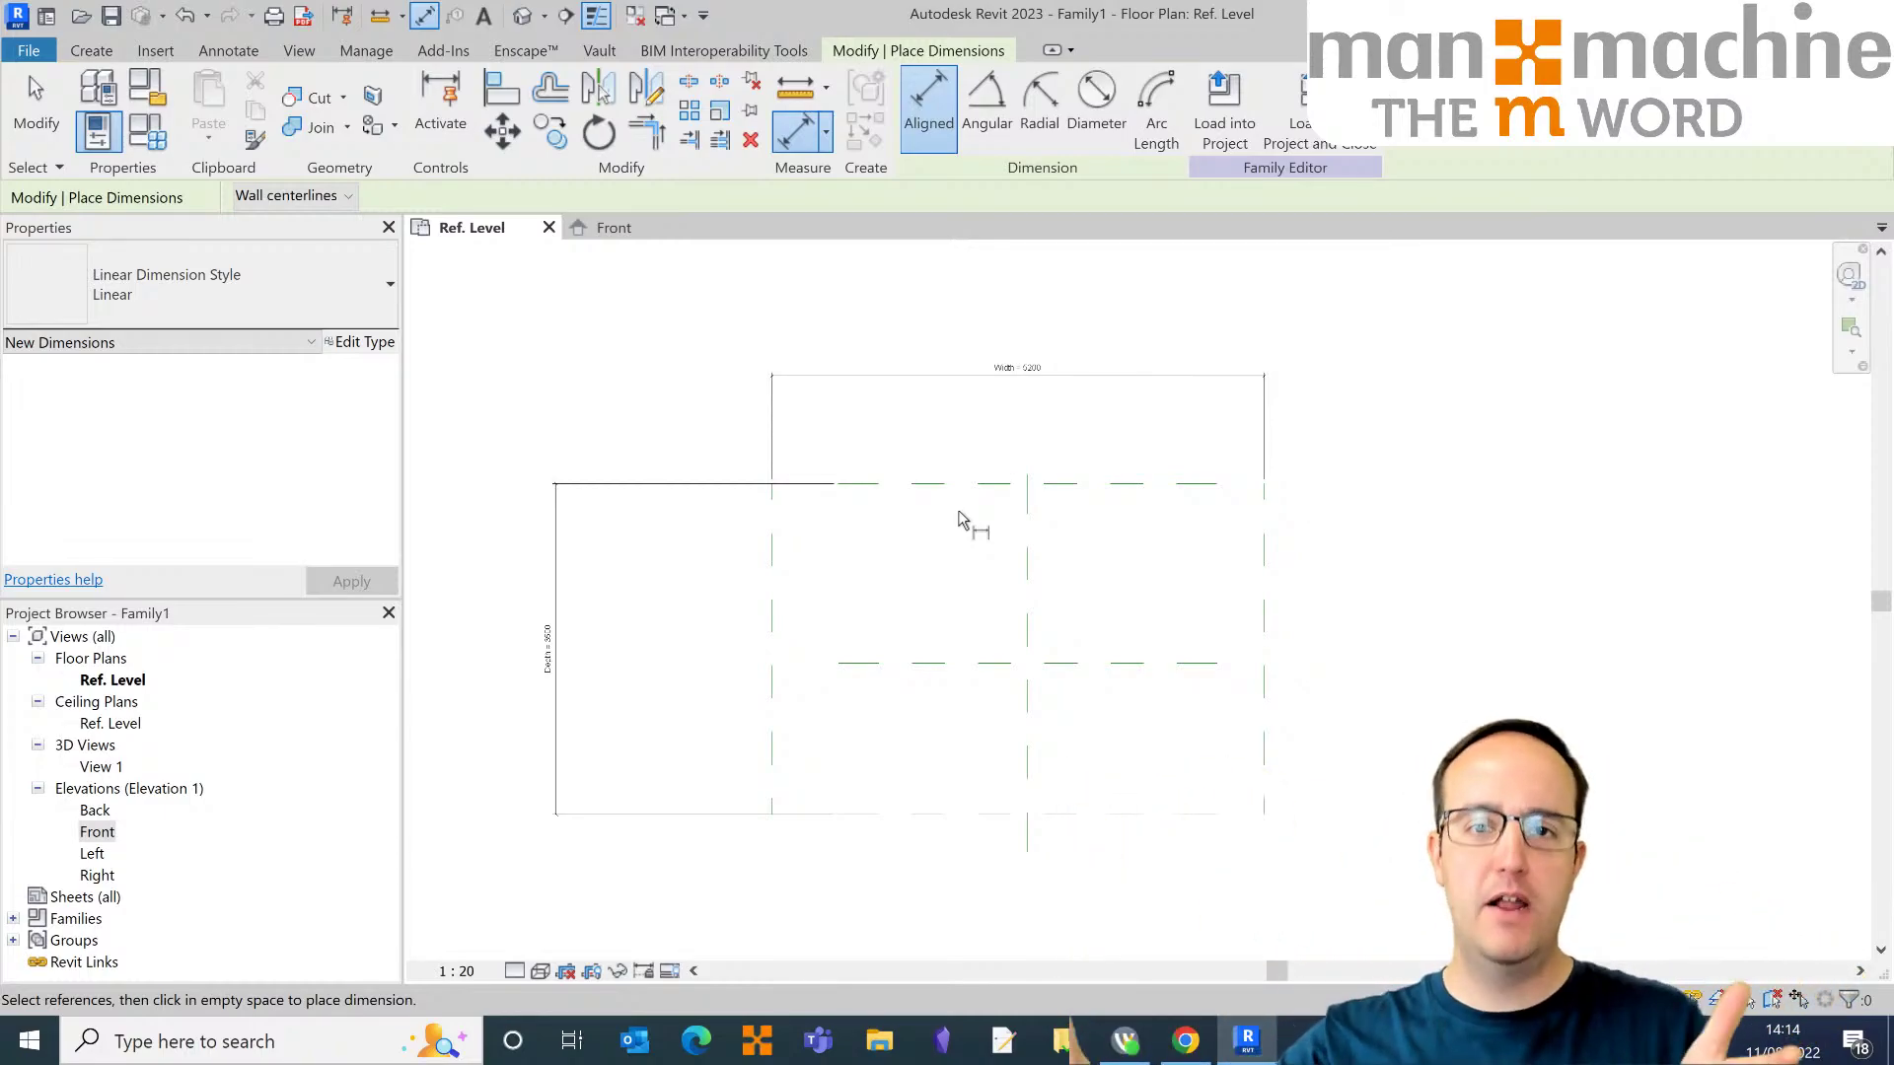
middle_click_drag(948, 585, 865, 543)
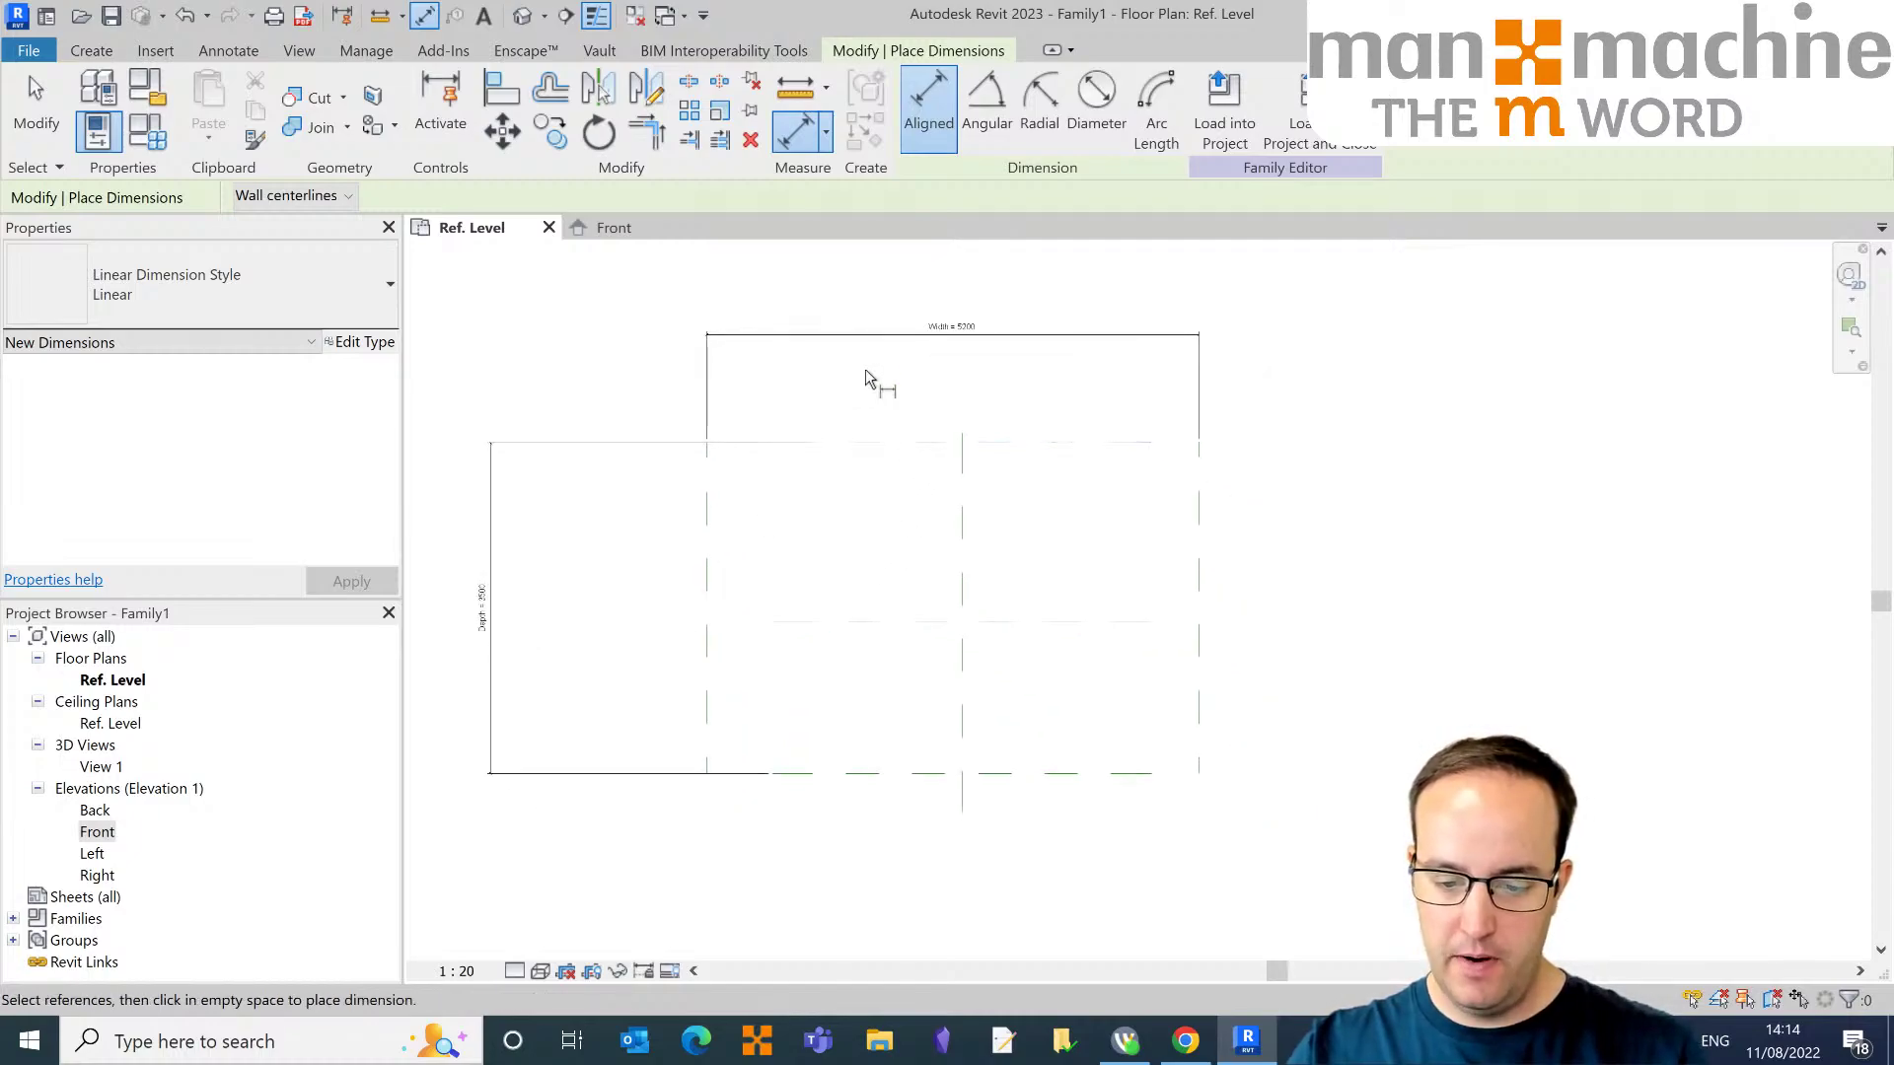
left_click(709, 550)
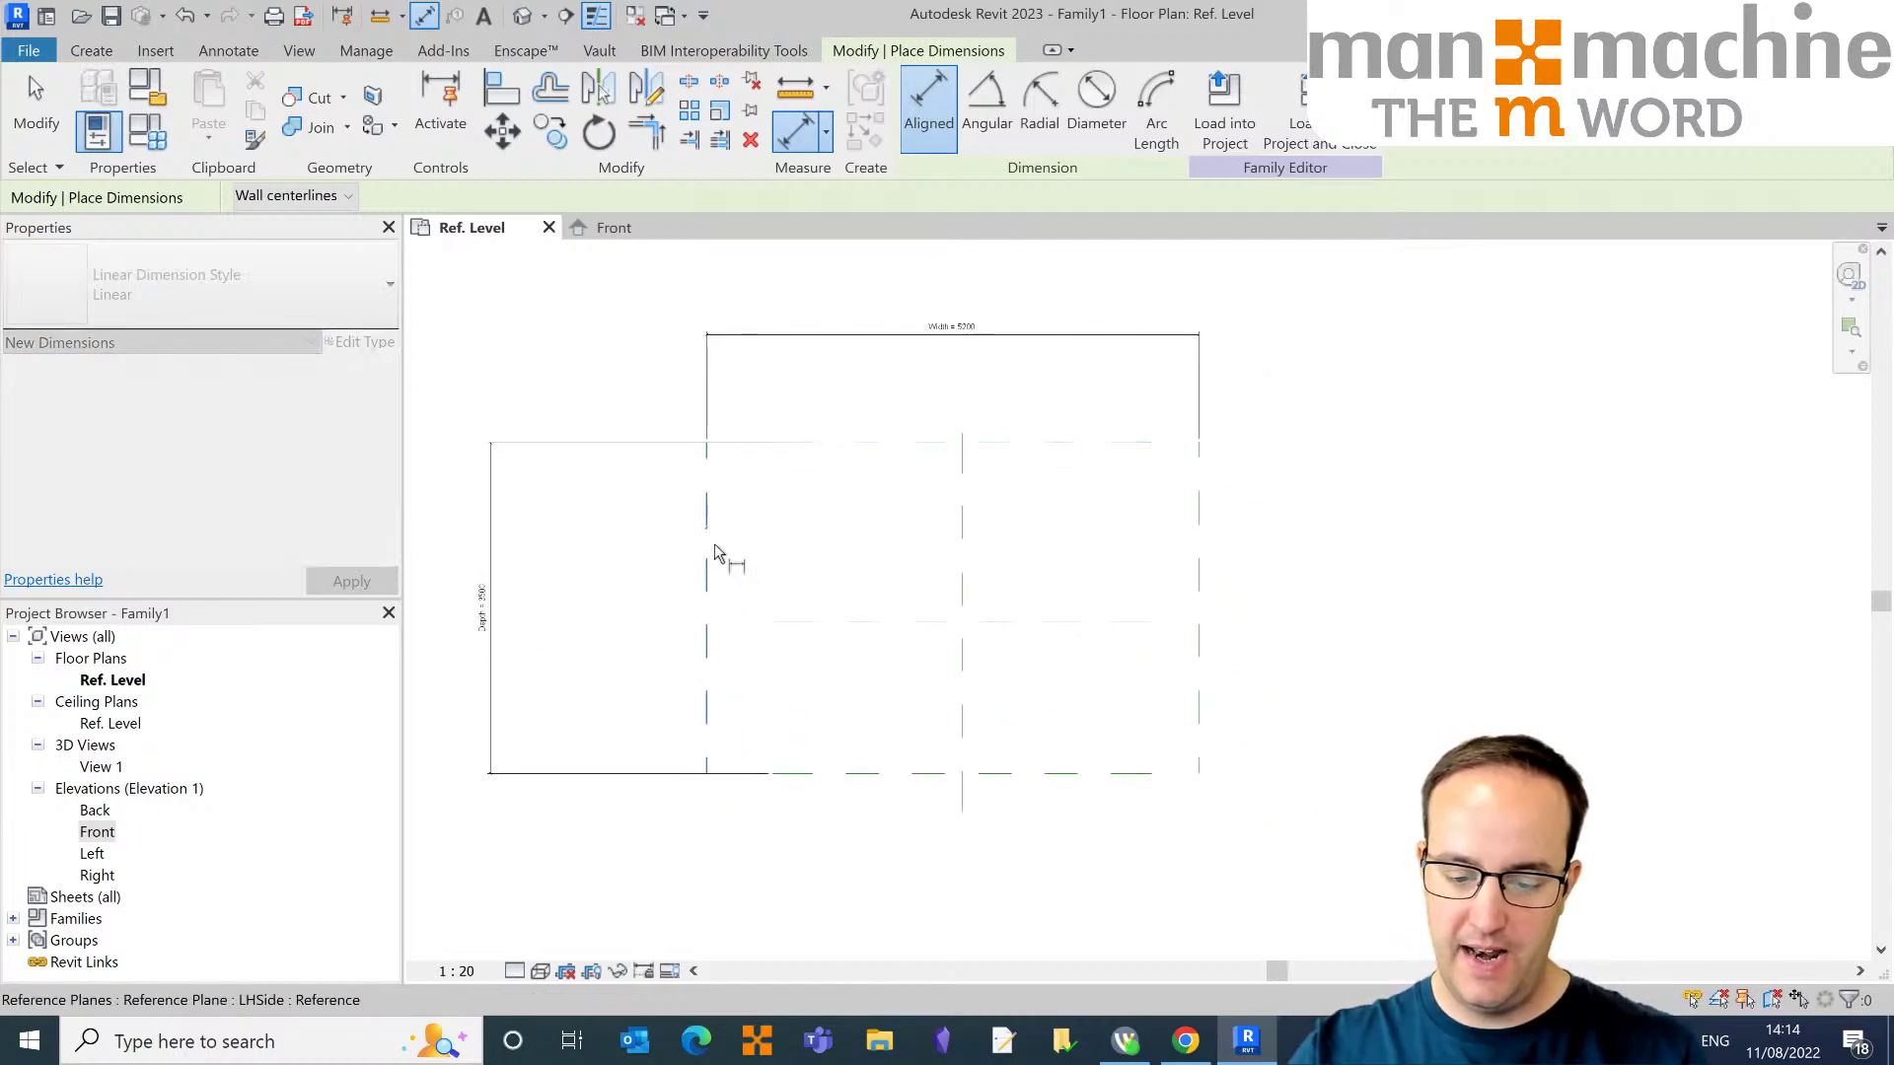
left_click(961, 522)
left_click(1199, 532)
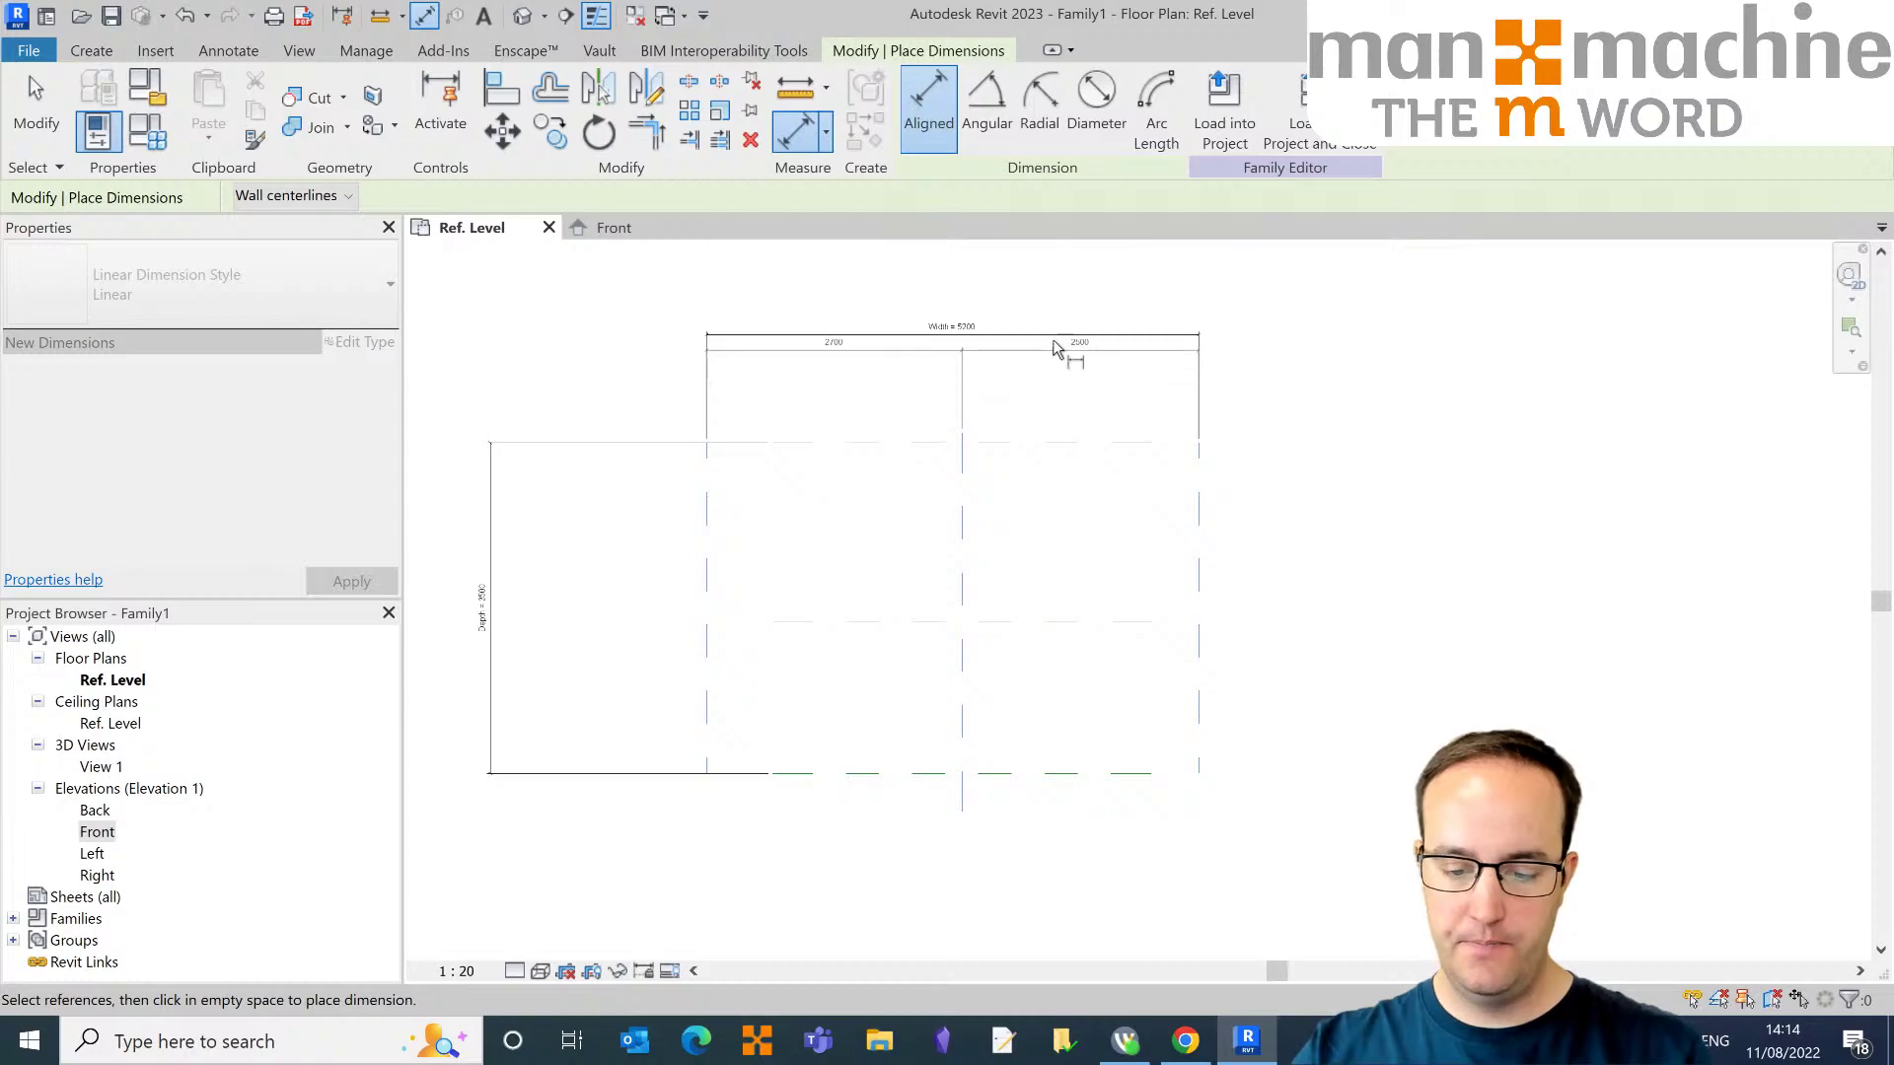
middle_click_drag(1053, 278, 1059, 351)
left_click(1055, 453)
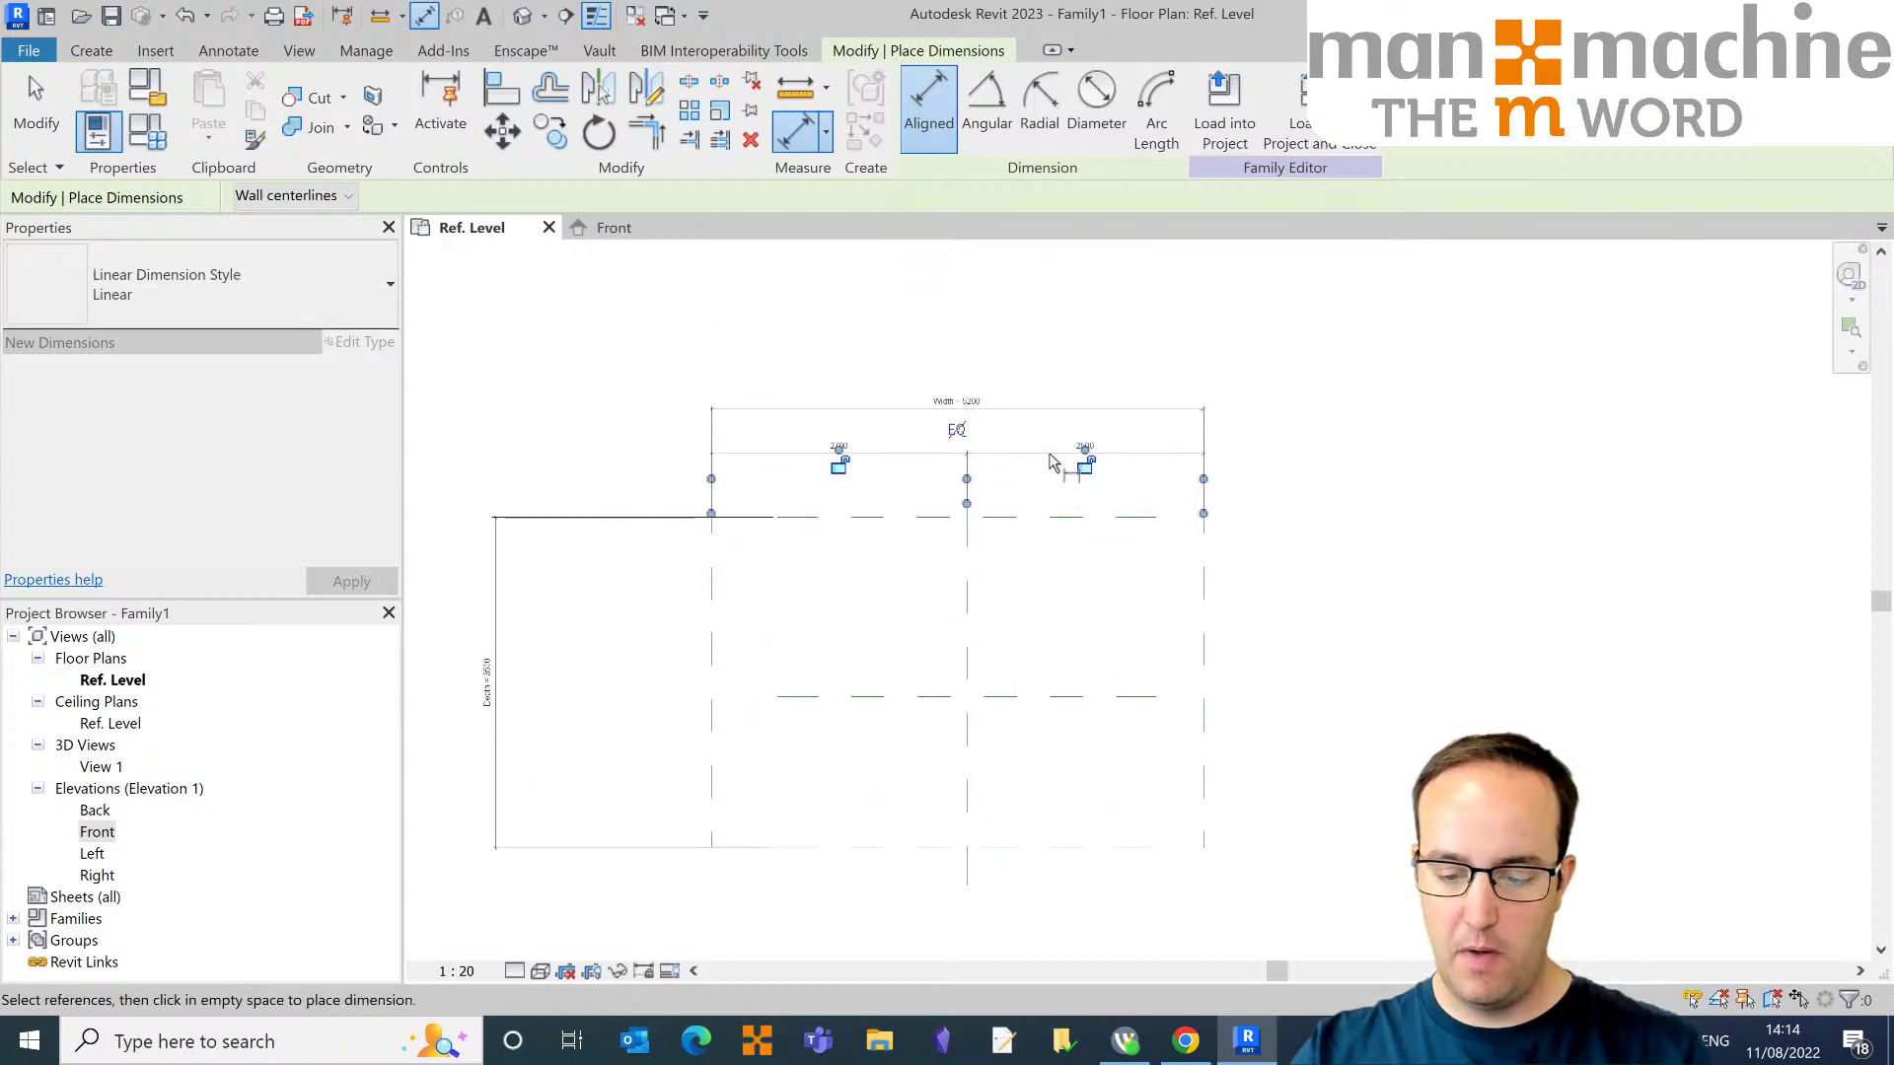
Step: Set an equality constraint on the two-segment dimension between the LHSide, center and RHSide planes
left_click(957, 432)
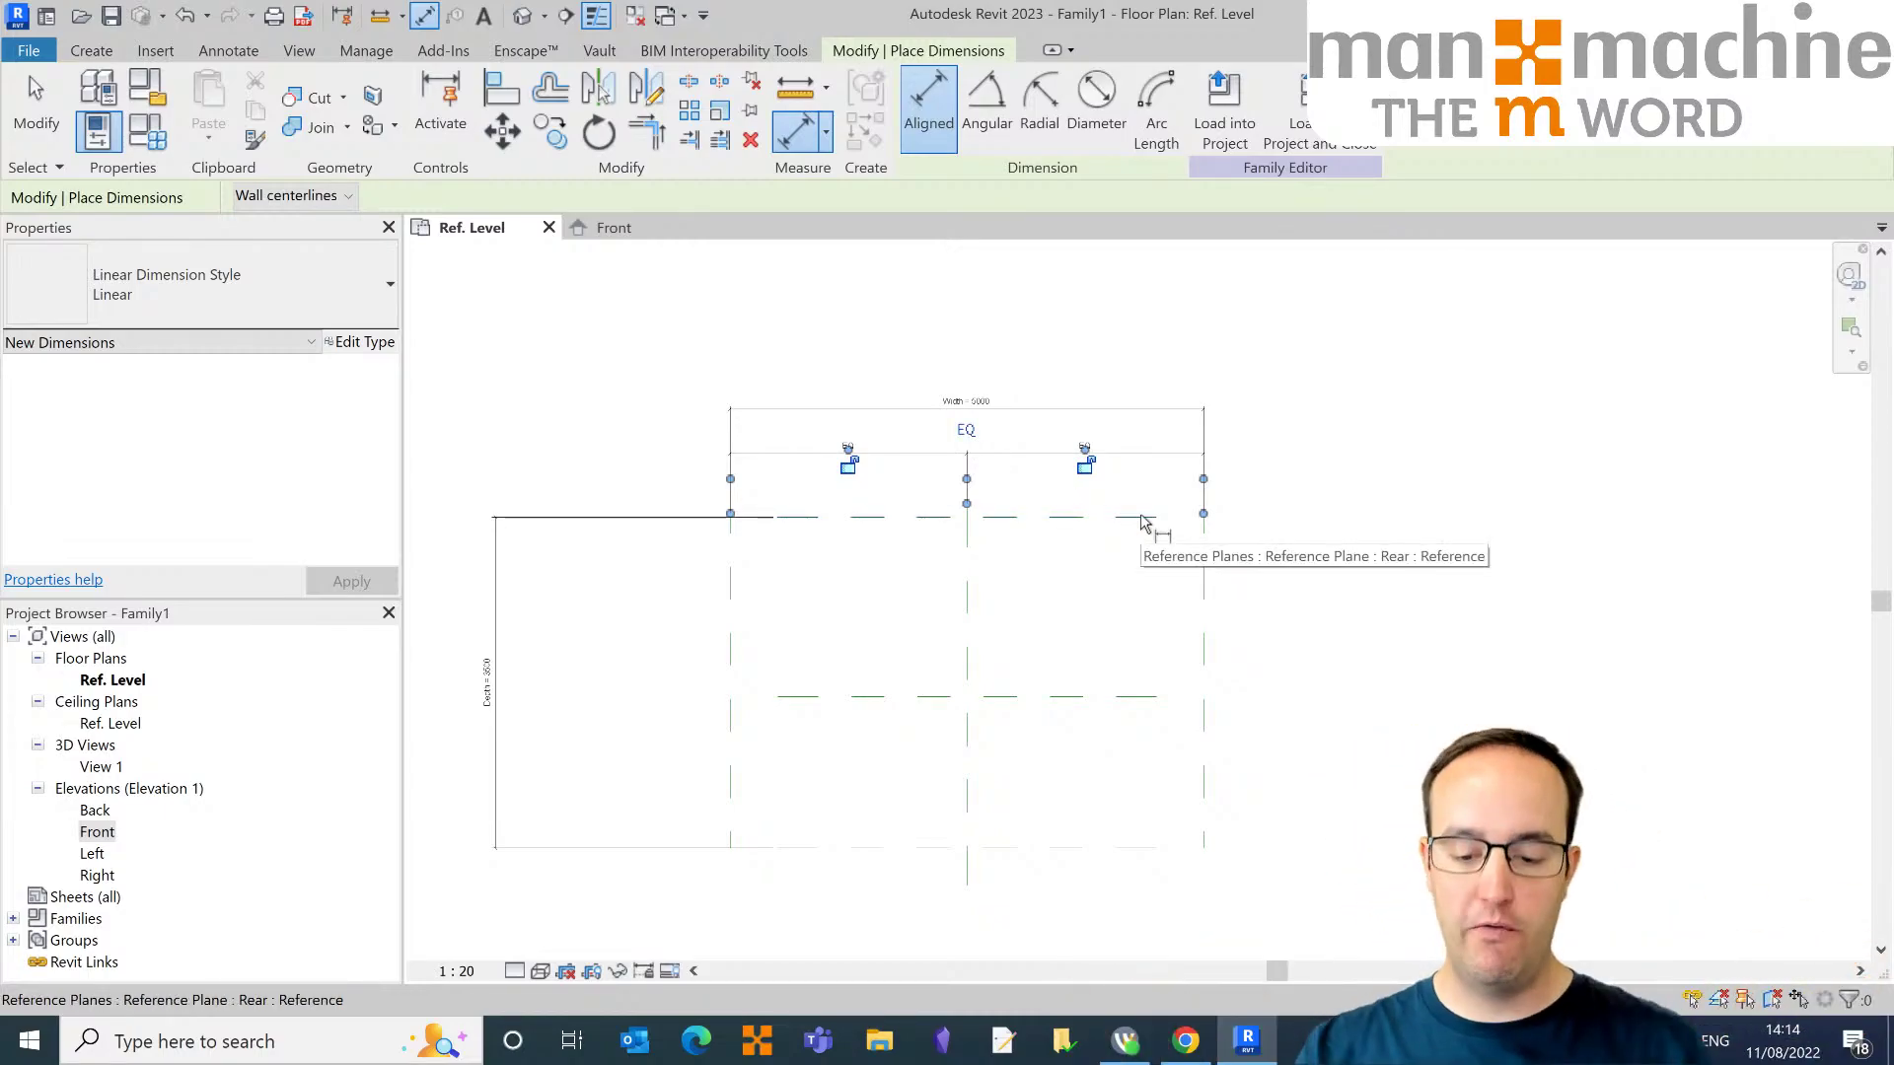
key("Escape")
key("Escape")
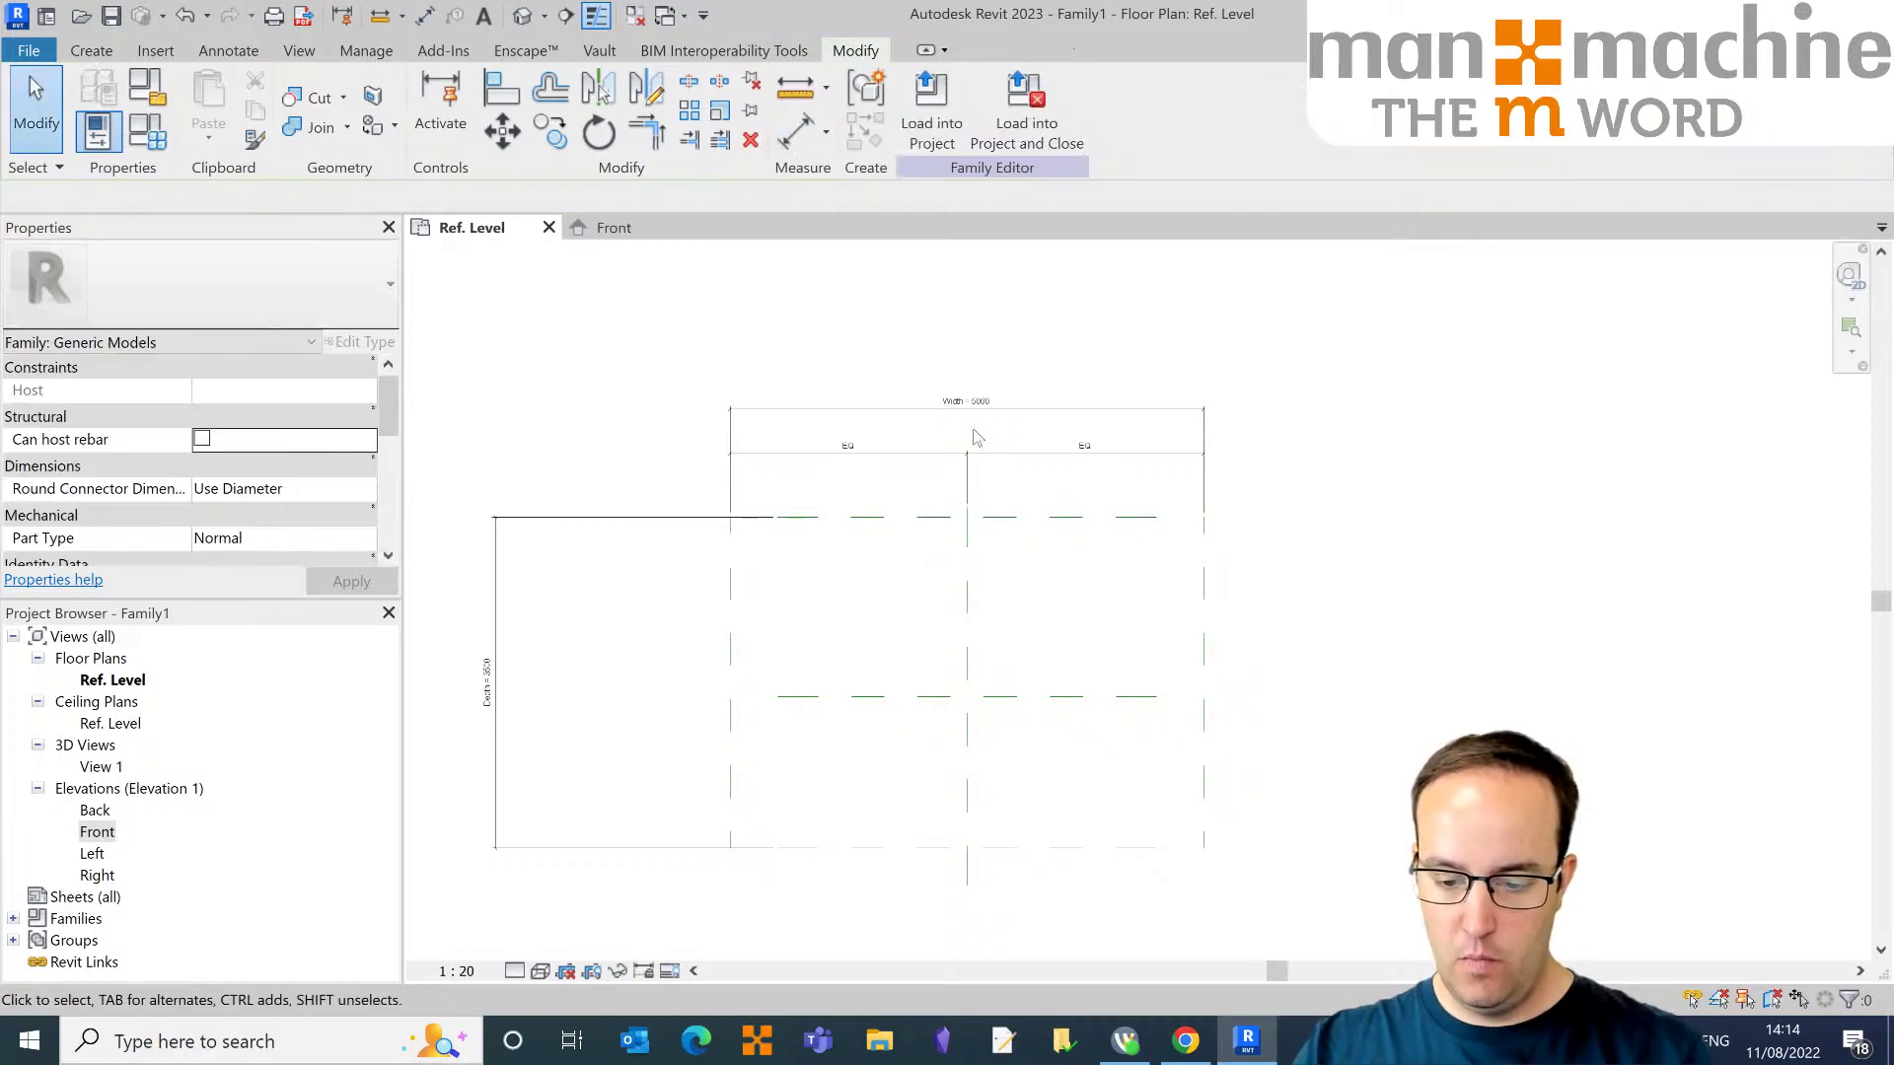
Step: Move the RHSide reference plane toward the center to a Width of about 4200 mm
left_click(1205, 605)
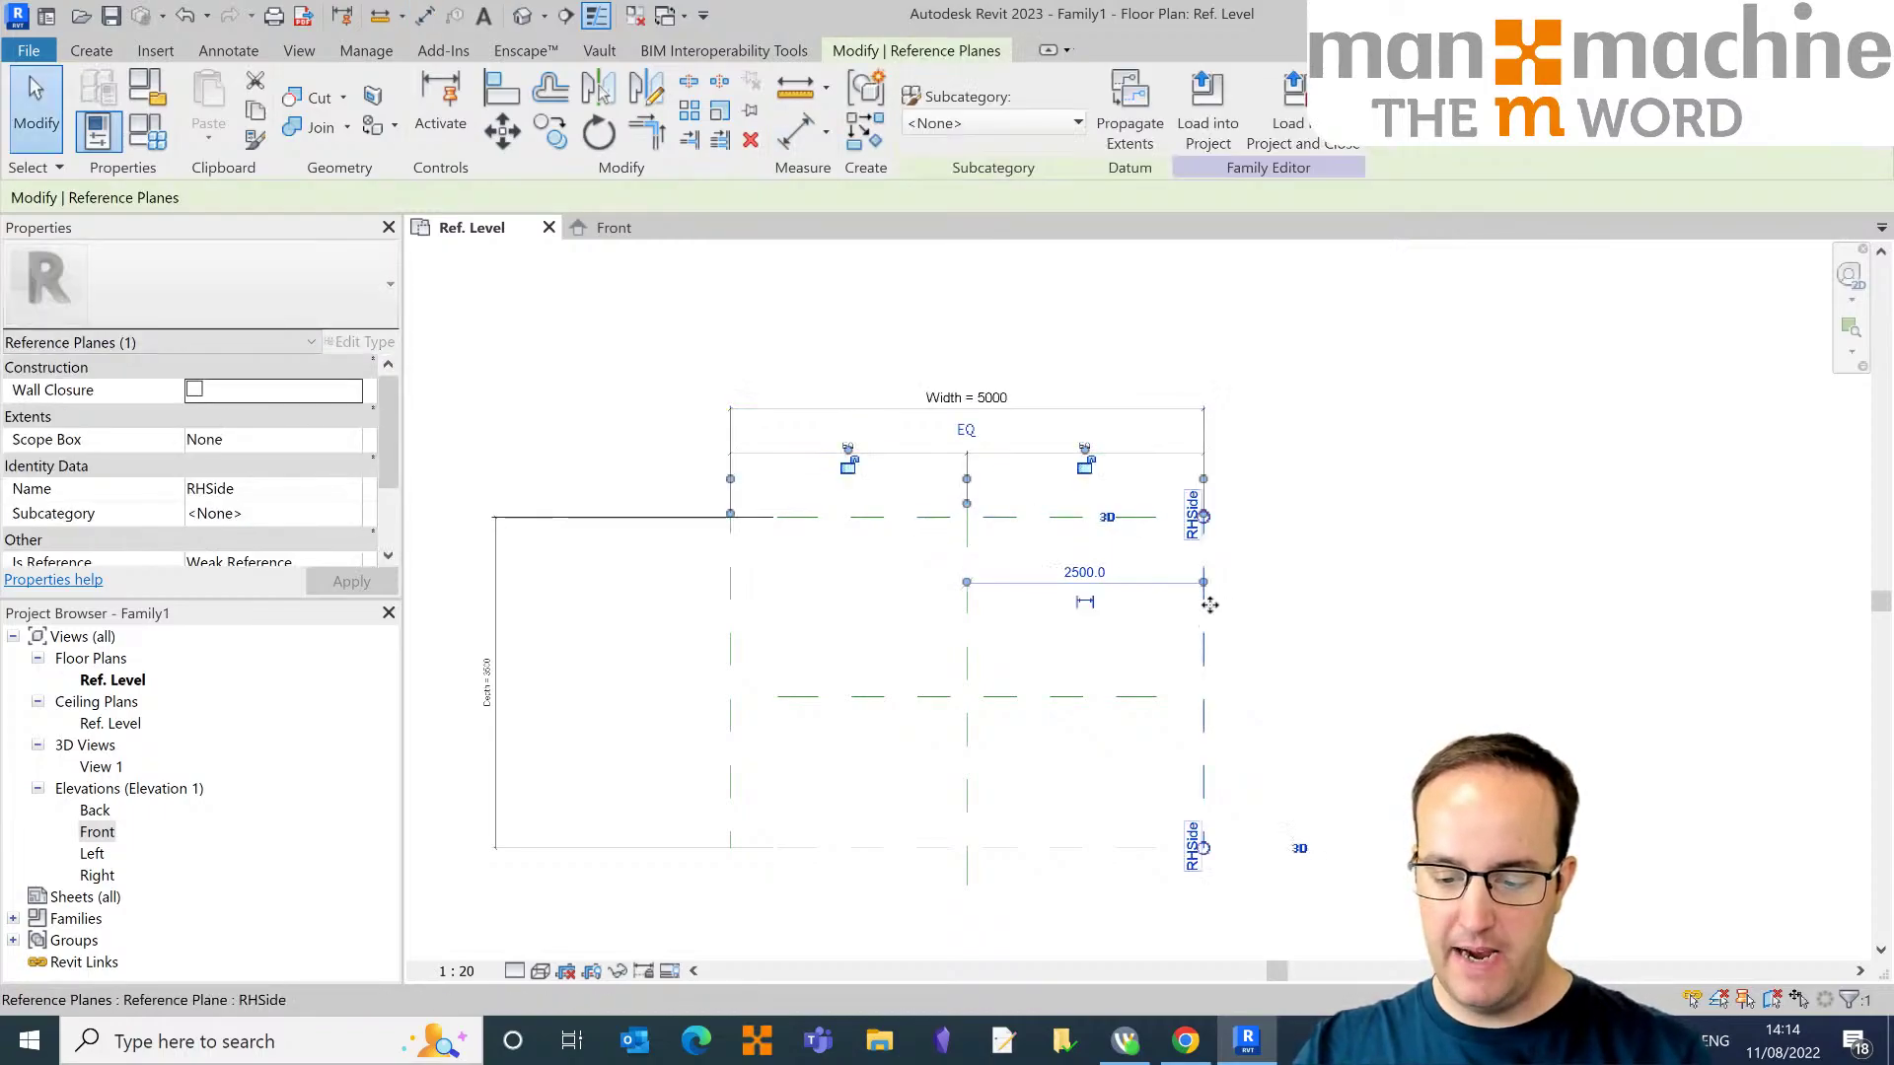
left_click_drag(1220, 610, 1165, 608)
left_click(1314, 659)
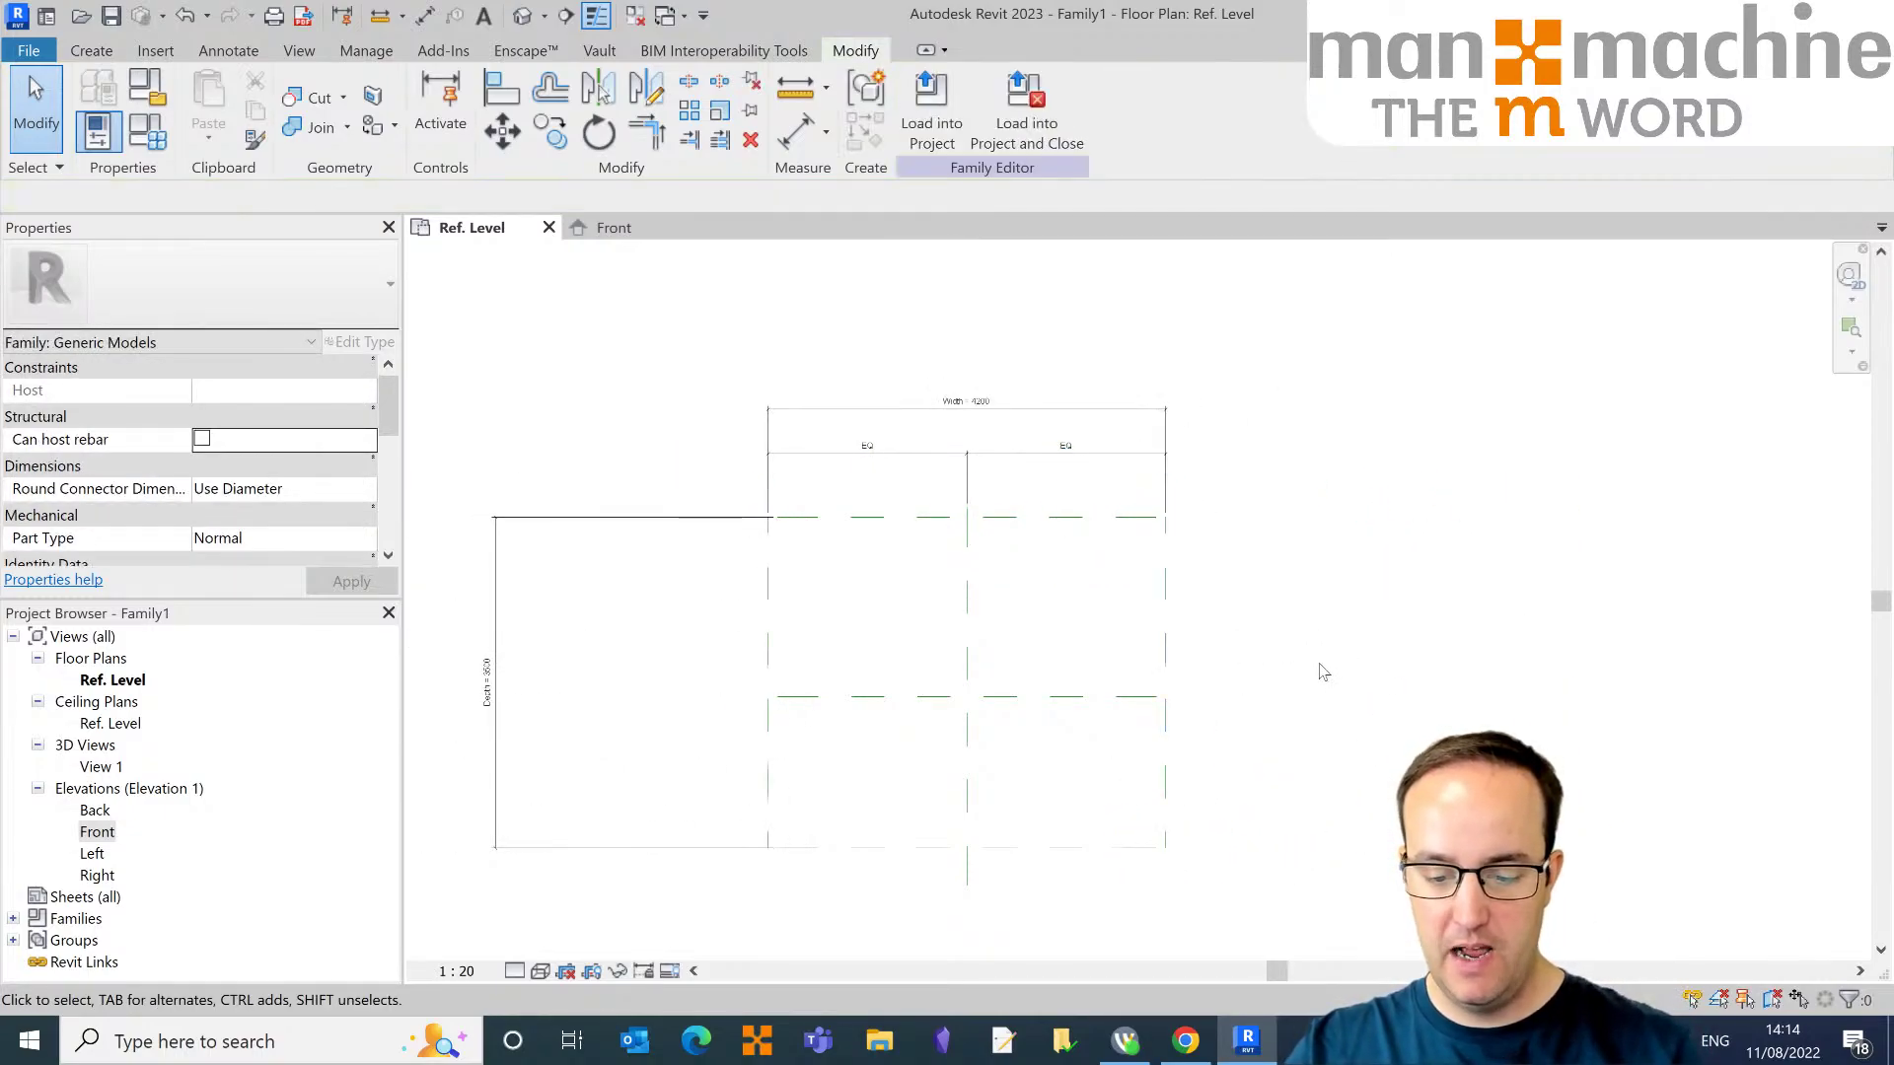
Step: Place a continuous aligned dimension across the Front, horizontal center and Rear planes, inside the Depth dimension
middle_click_drag(980, 673, 1092, 592)
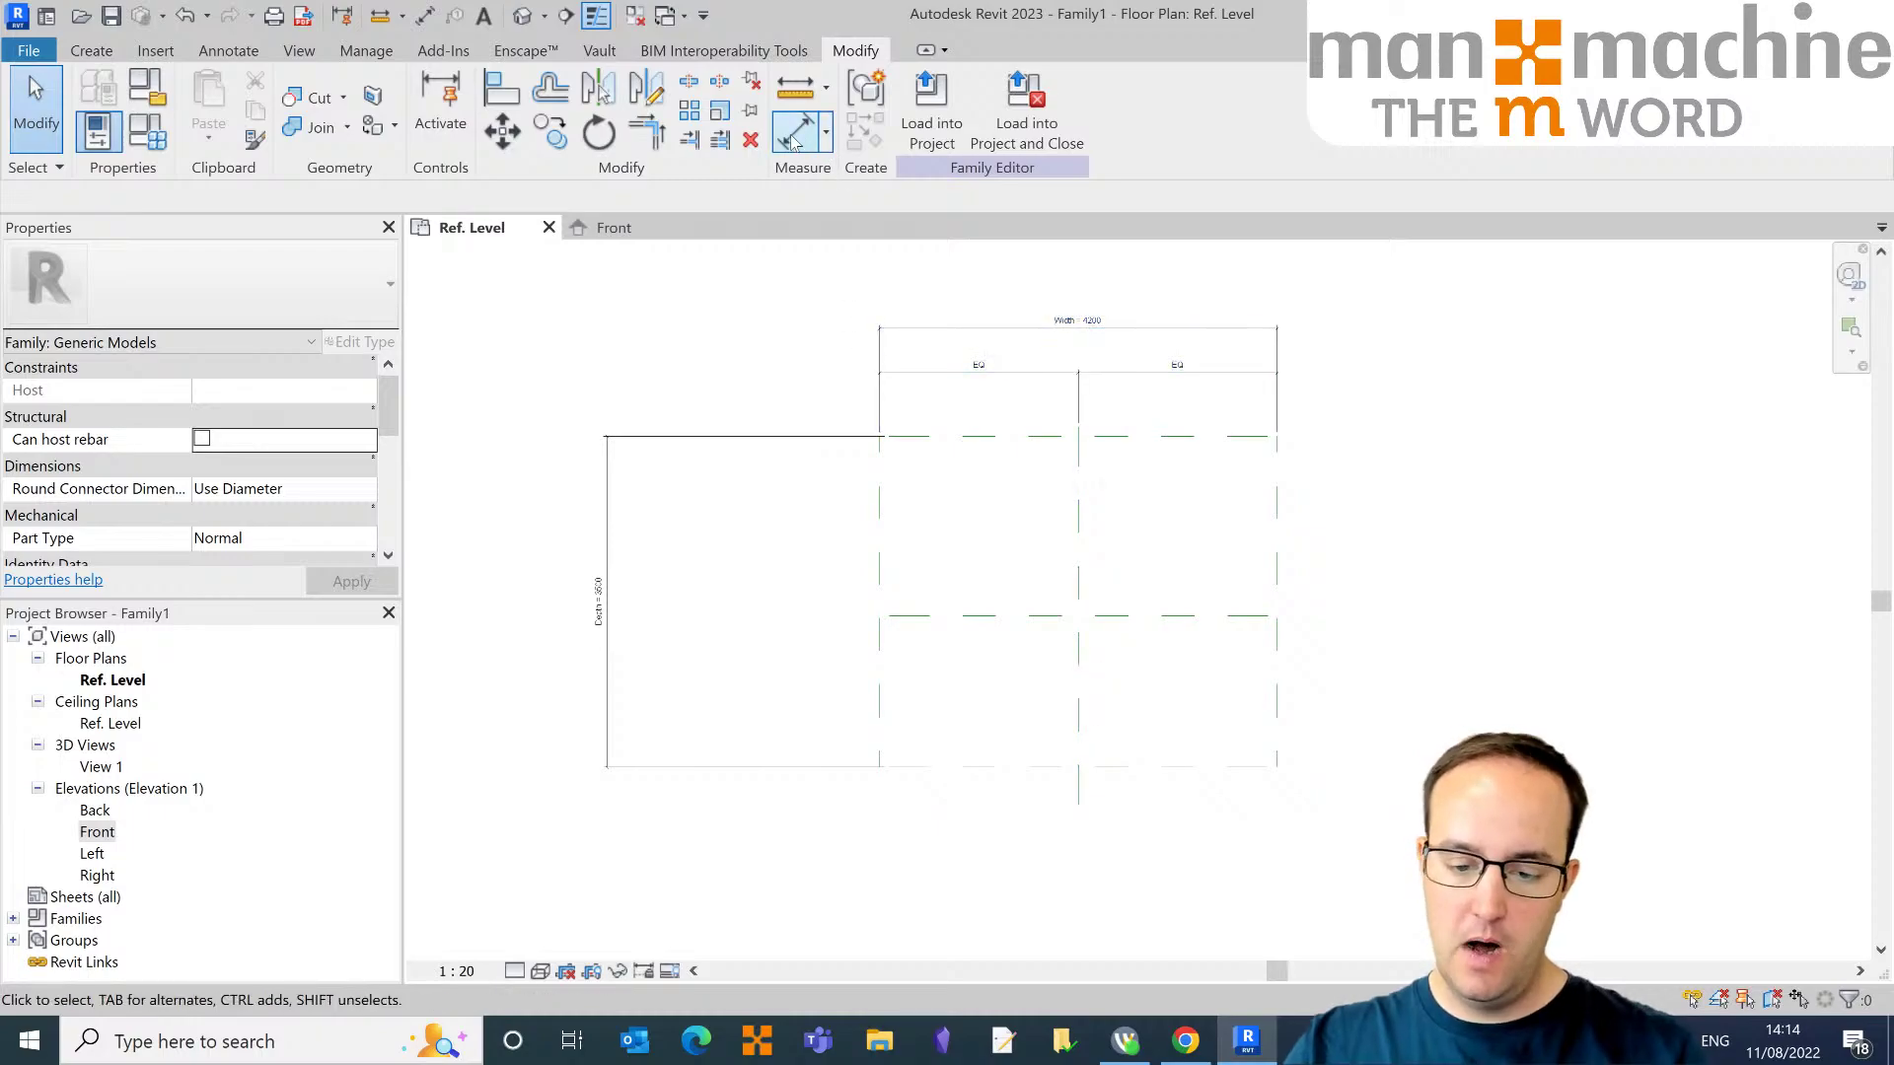
key("d")
key("i")
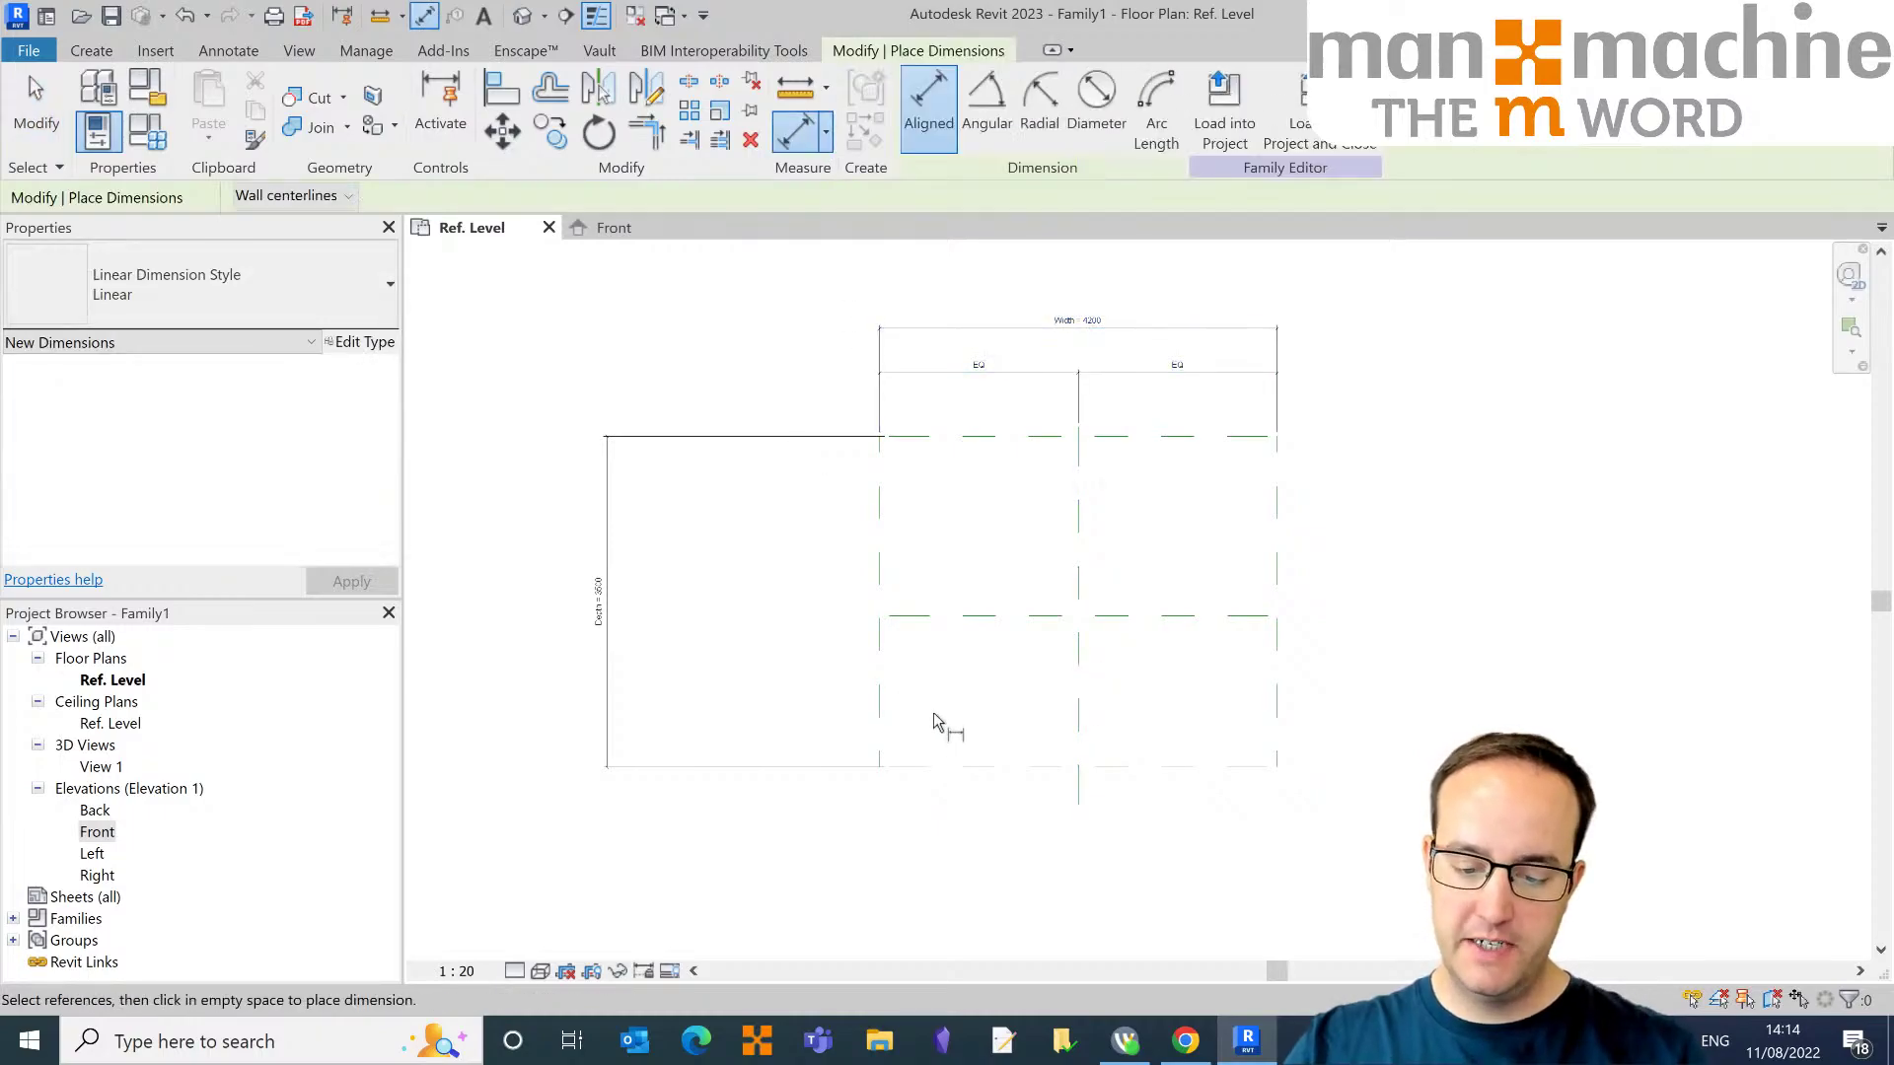
left_click(970, 767)
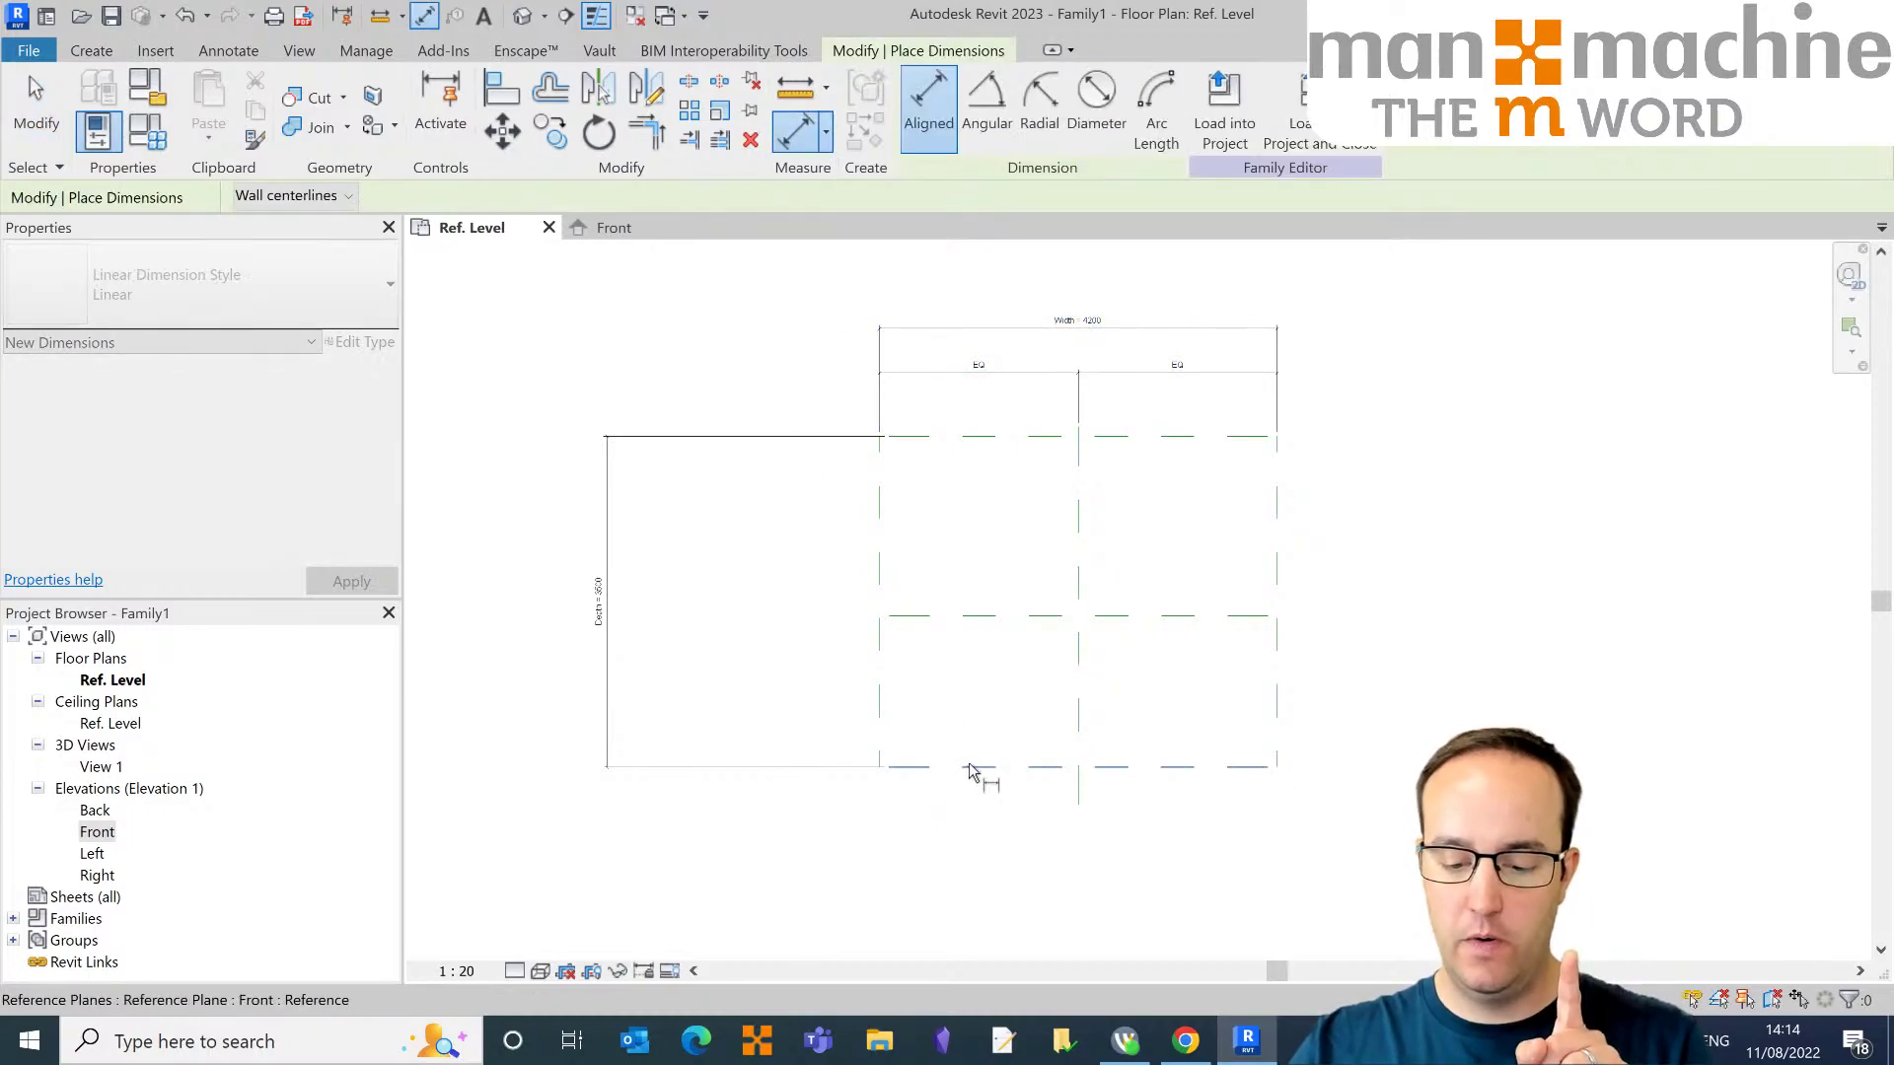
left_click(954, 618)
left_click(936, 437)
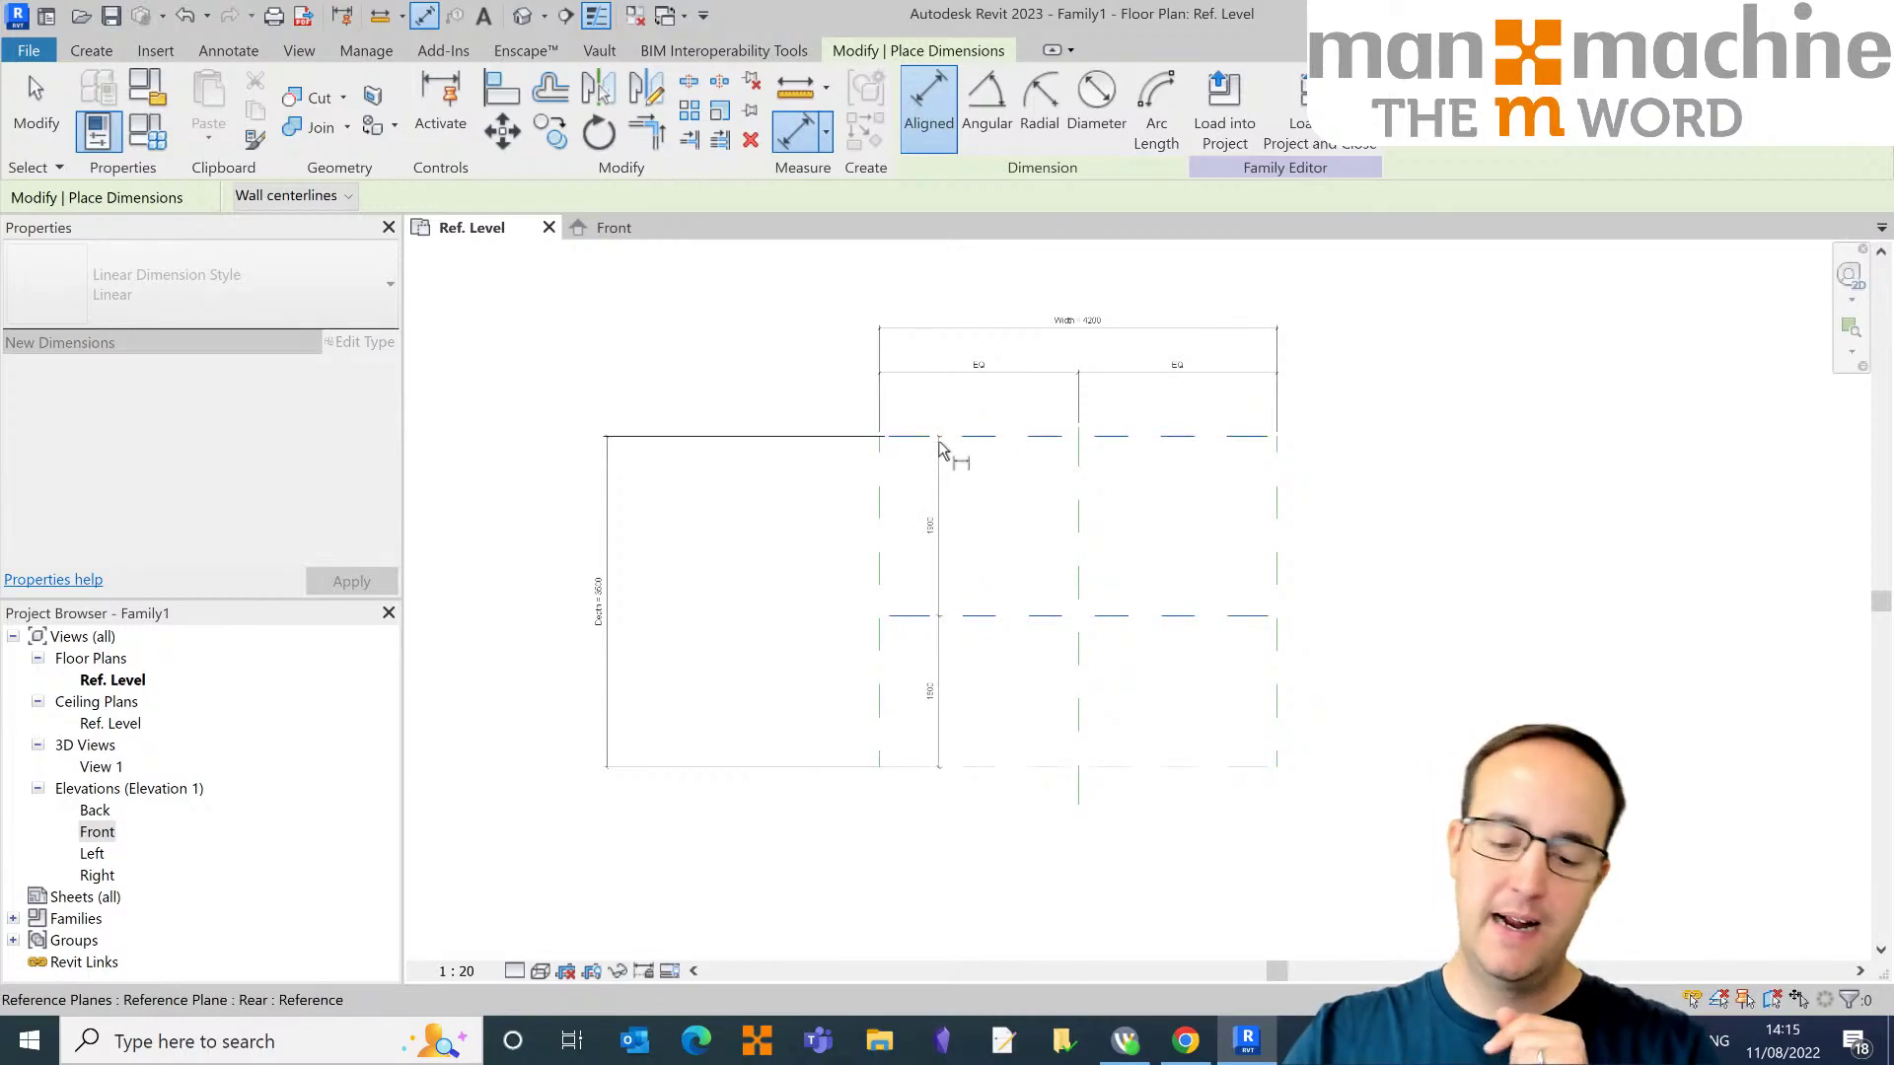
left_click(723, 567)
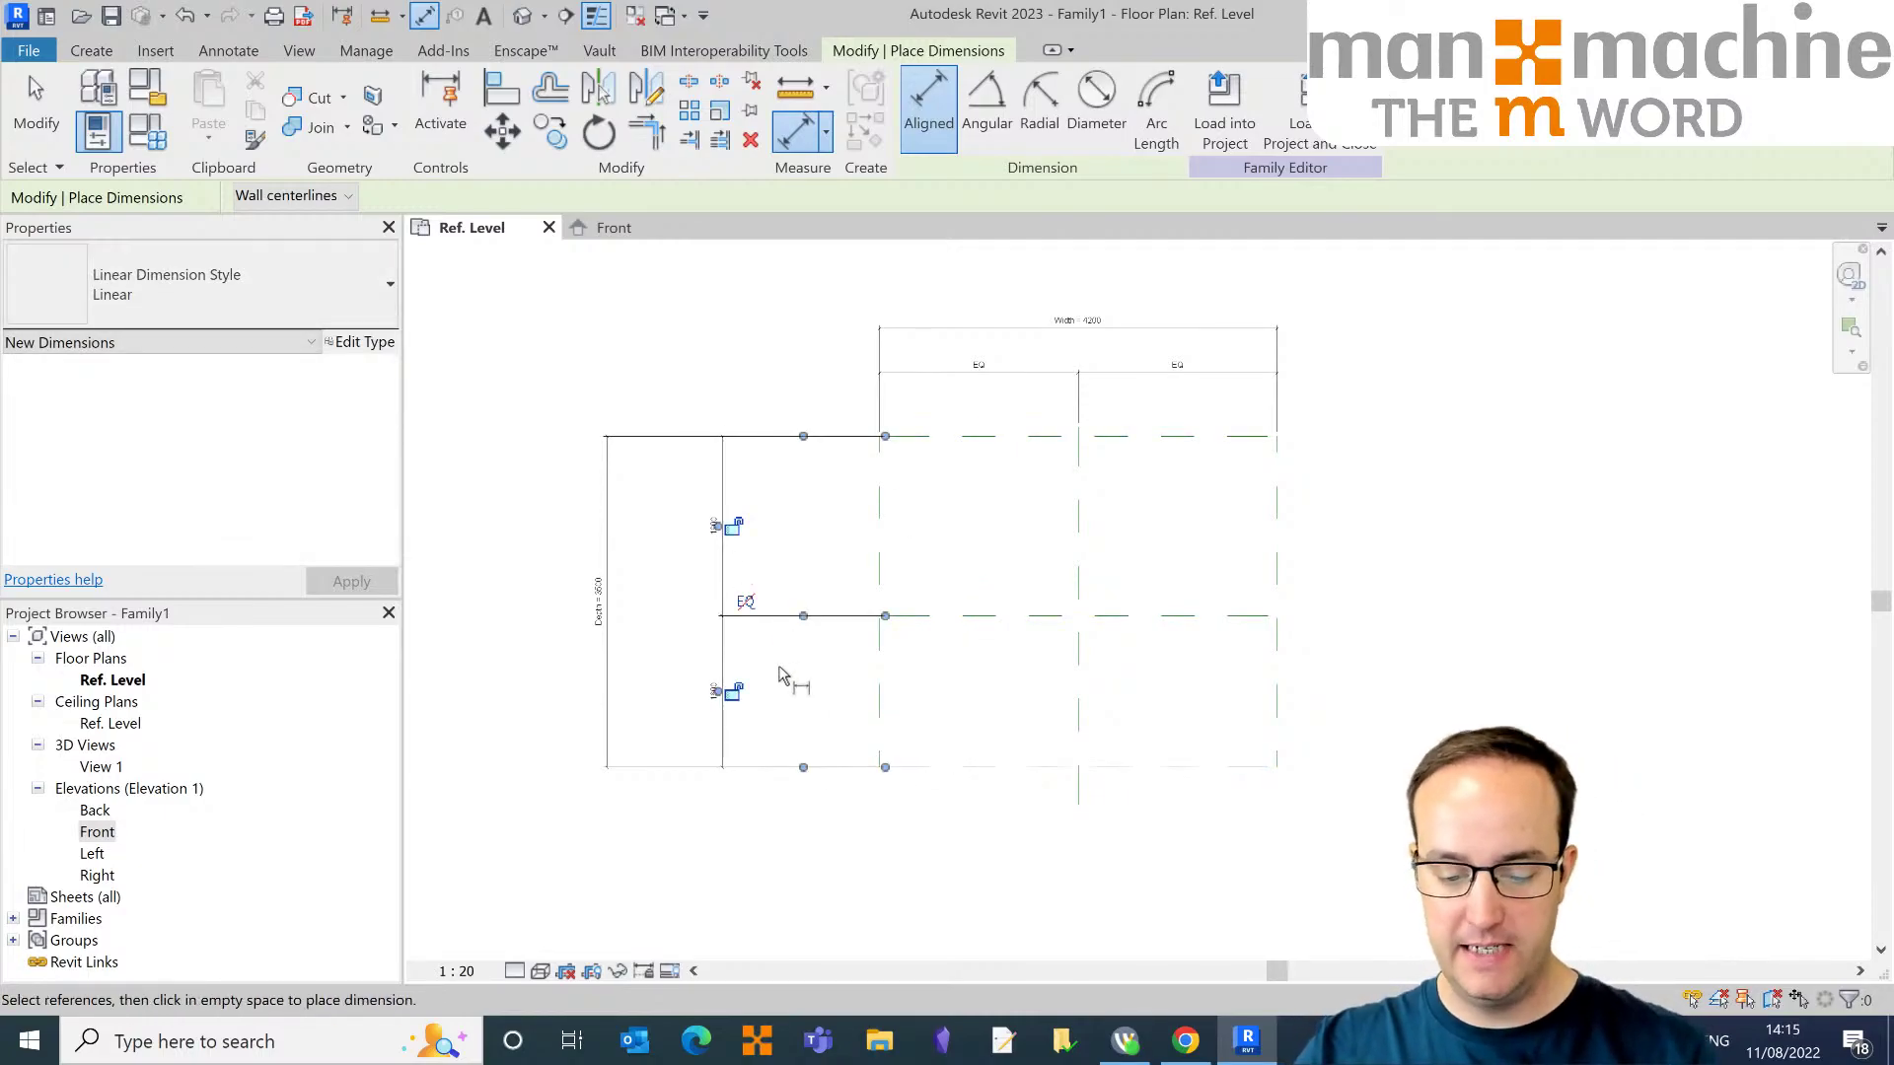
Step: Set an equality constraint on the two-segment dimension between the Front, center and Rear planes
left_click(768, 608)
key("Escape")
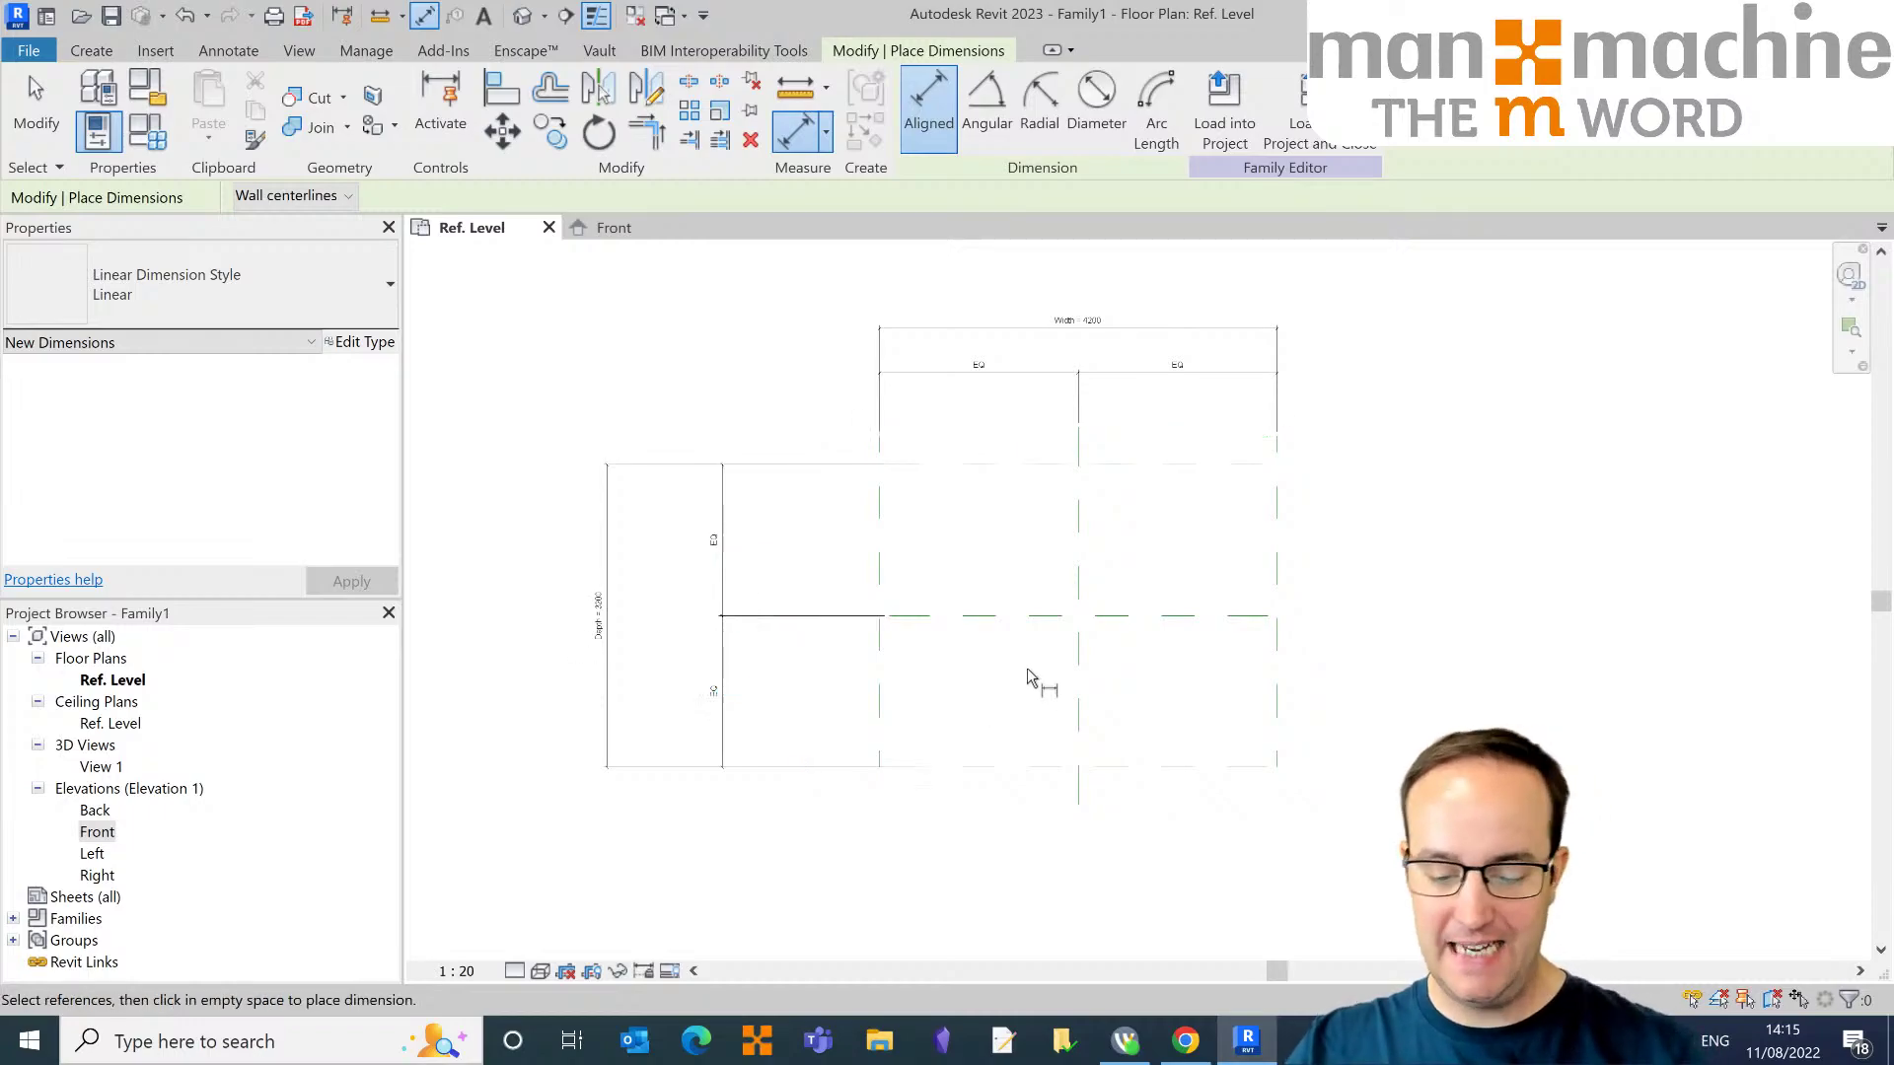
key("Escape")
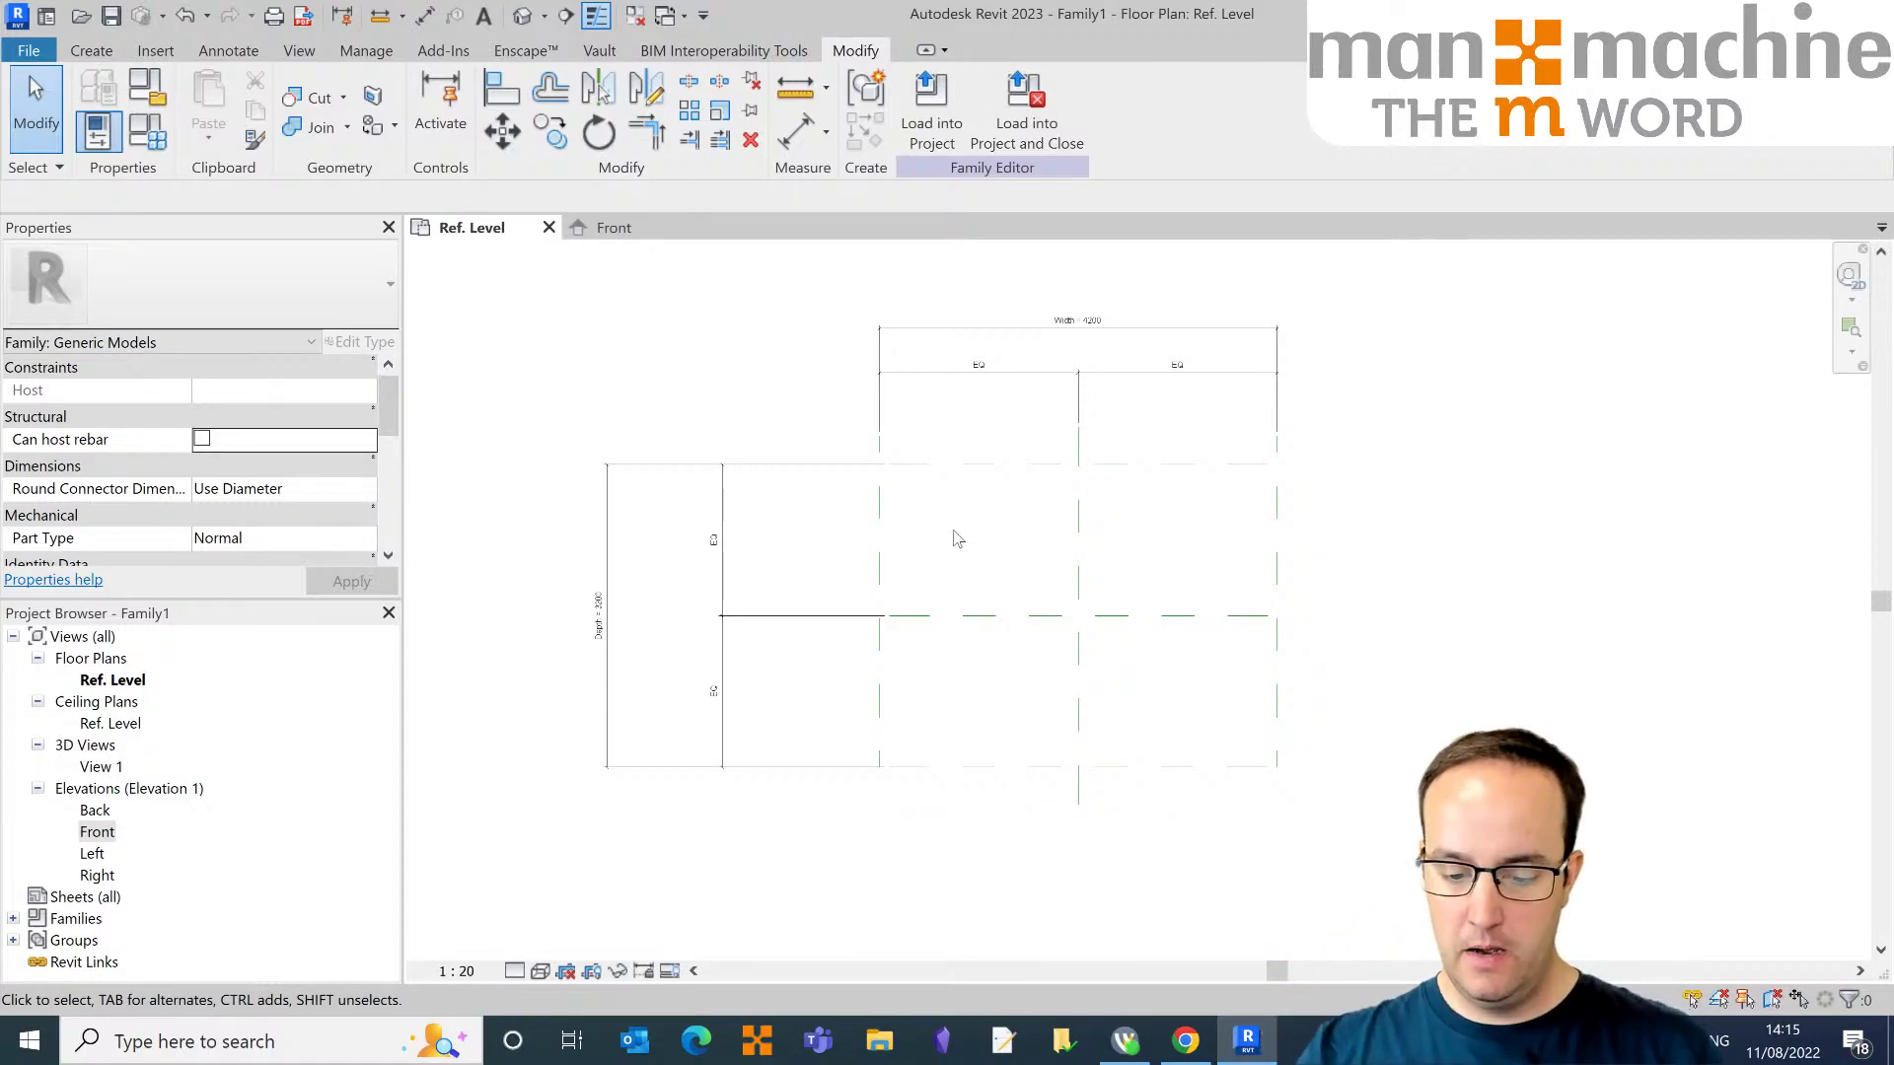
Step: Try moving the Front reference plane to test the equal spacing about the horizontal center plane
middle_click_drag(809, 545, 974, 546)
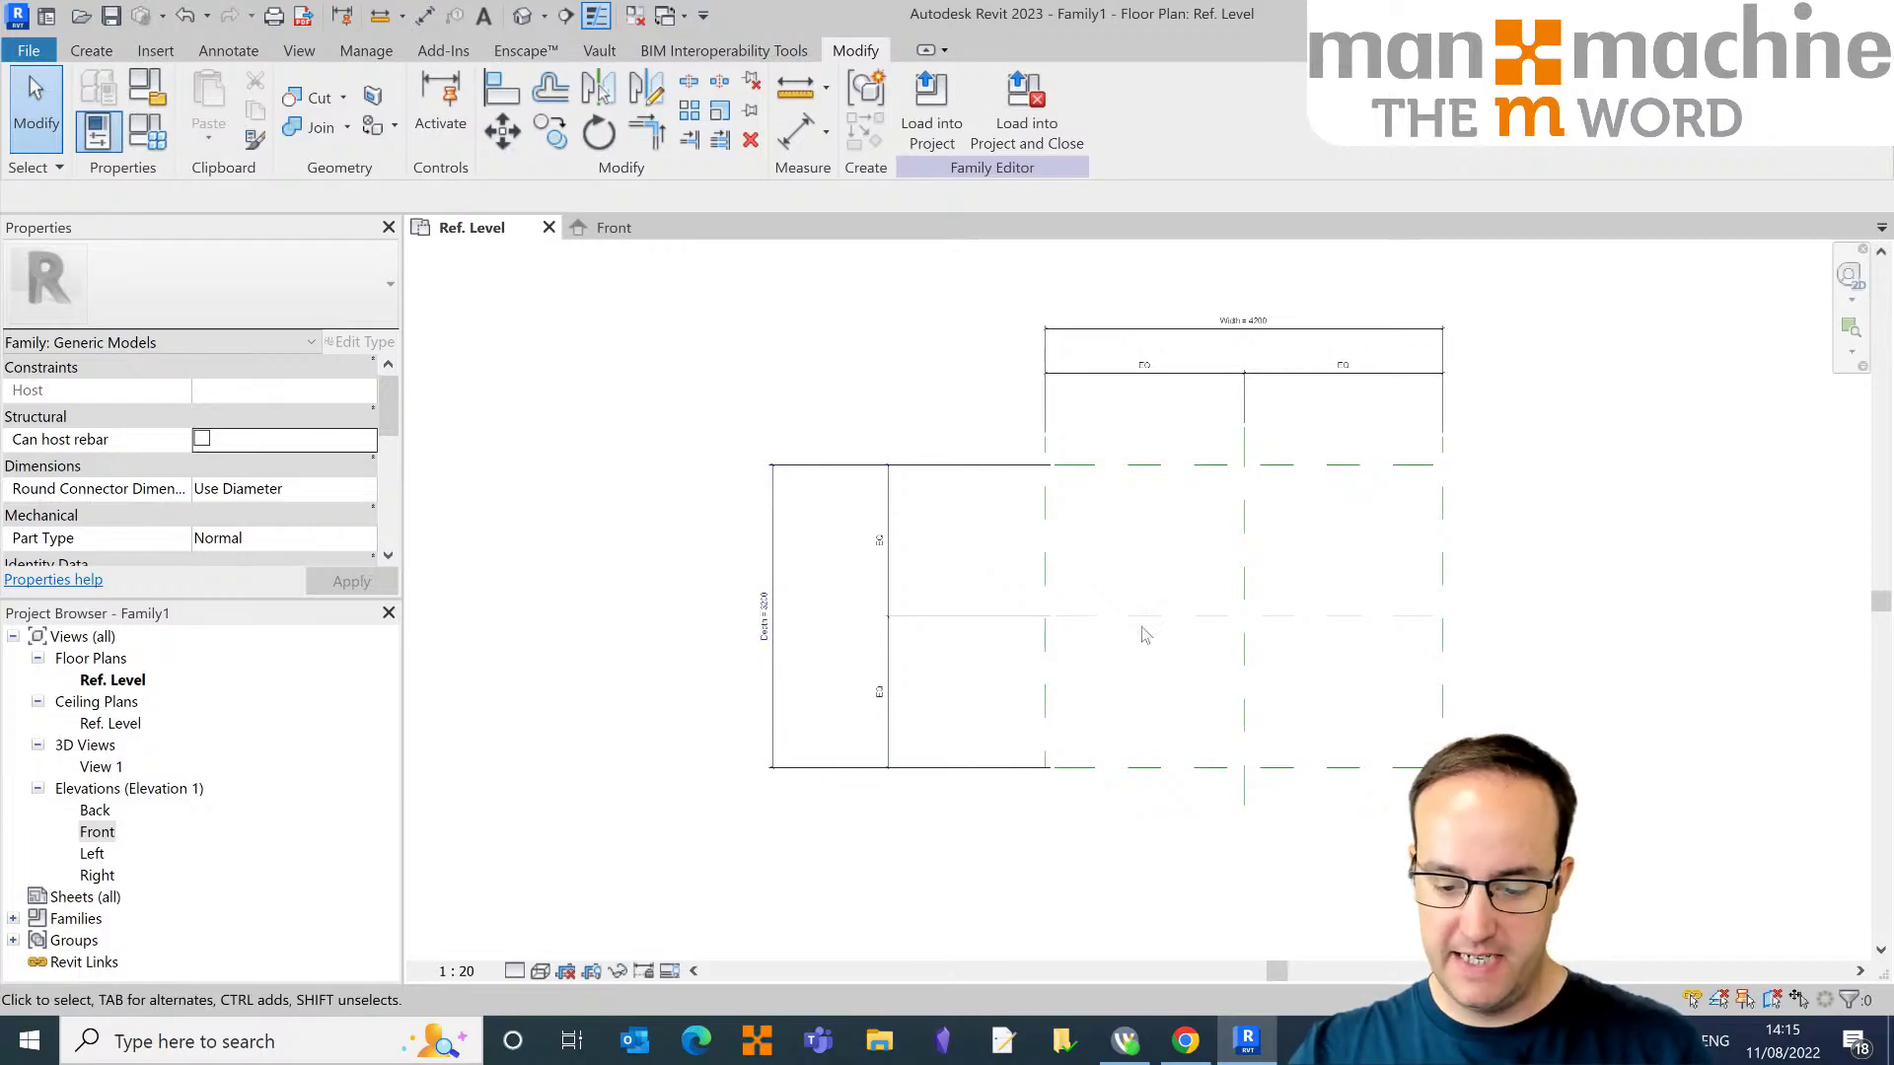
left_click(1159, 780)
mouse_move(1171, 786)
left_mouse_down()
mouse_move(1183, 900)
mouse_move(1188, 752)
mouse_move(1191, 773)
left_mouse_up()
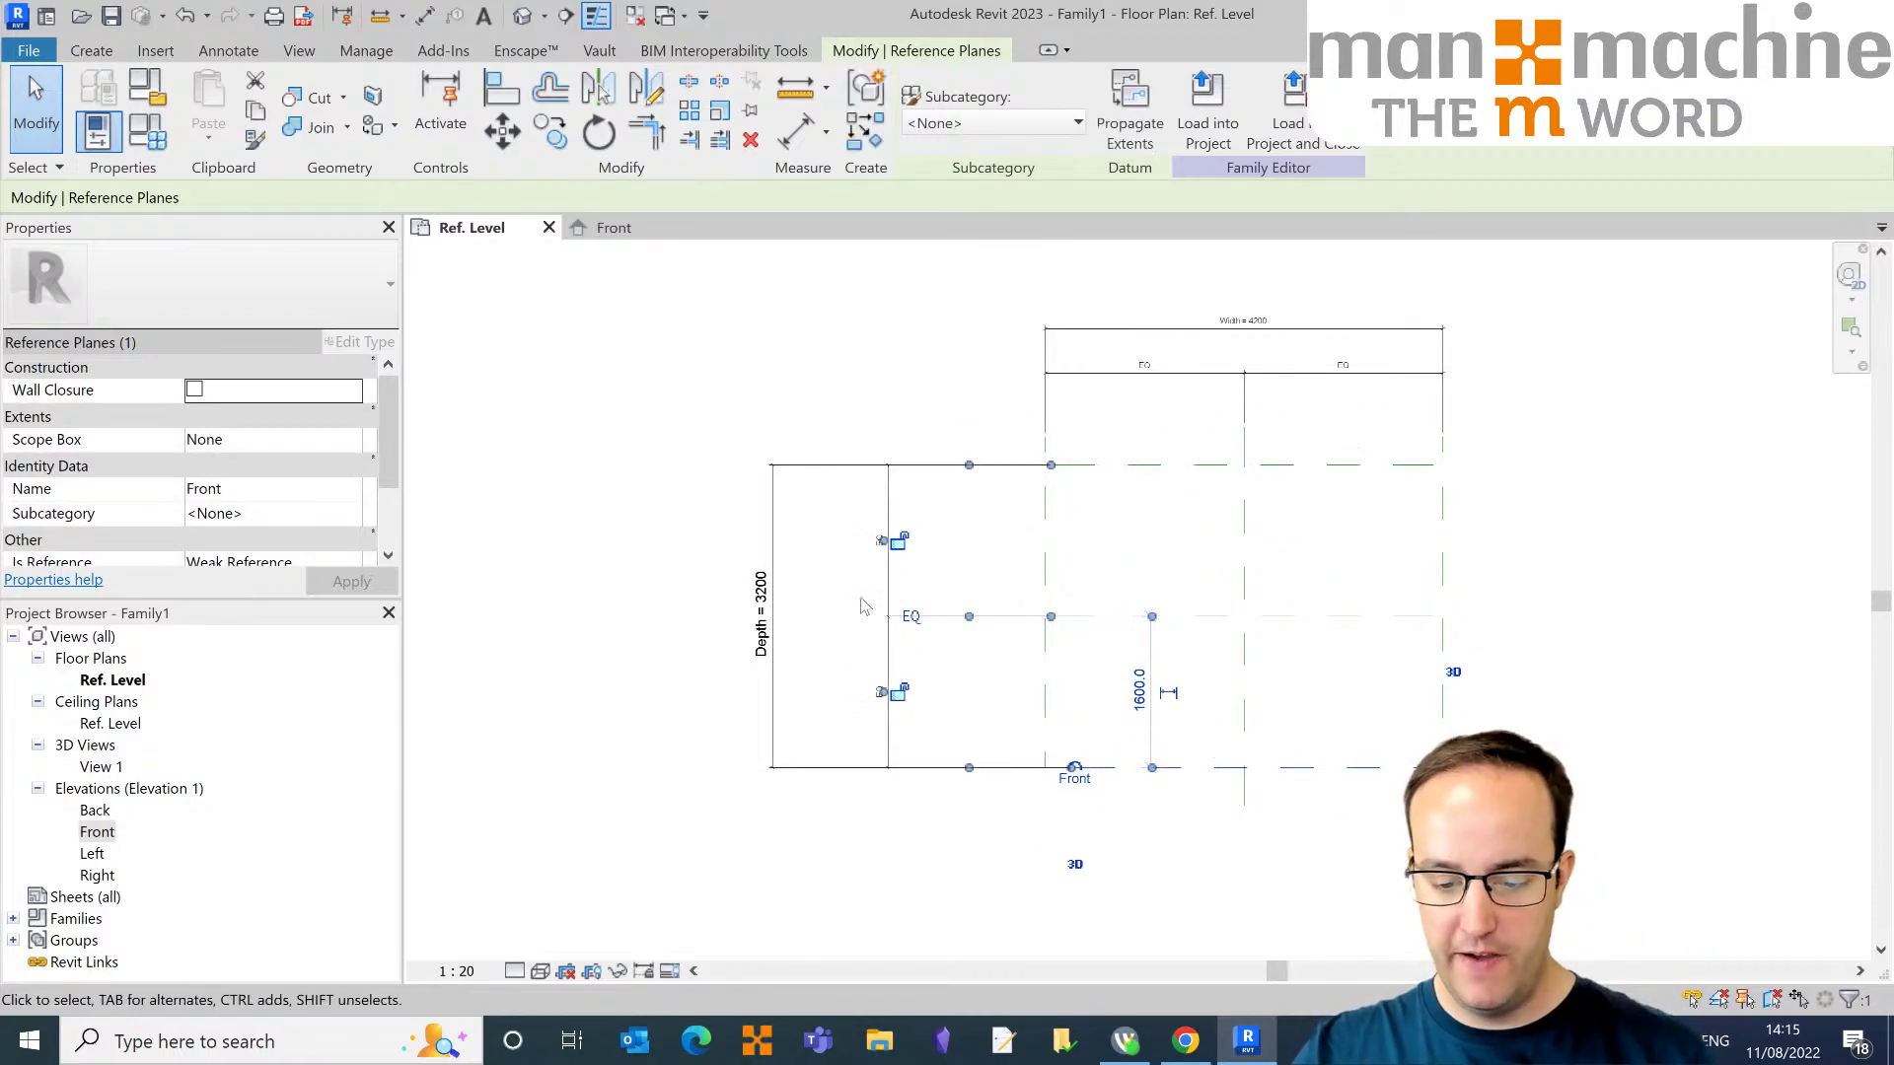
left_click(605, 554)
middle_click_drag(605, 553, 706, 556)
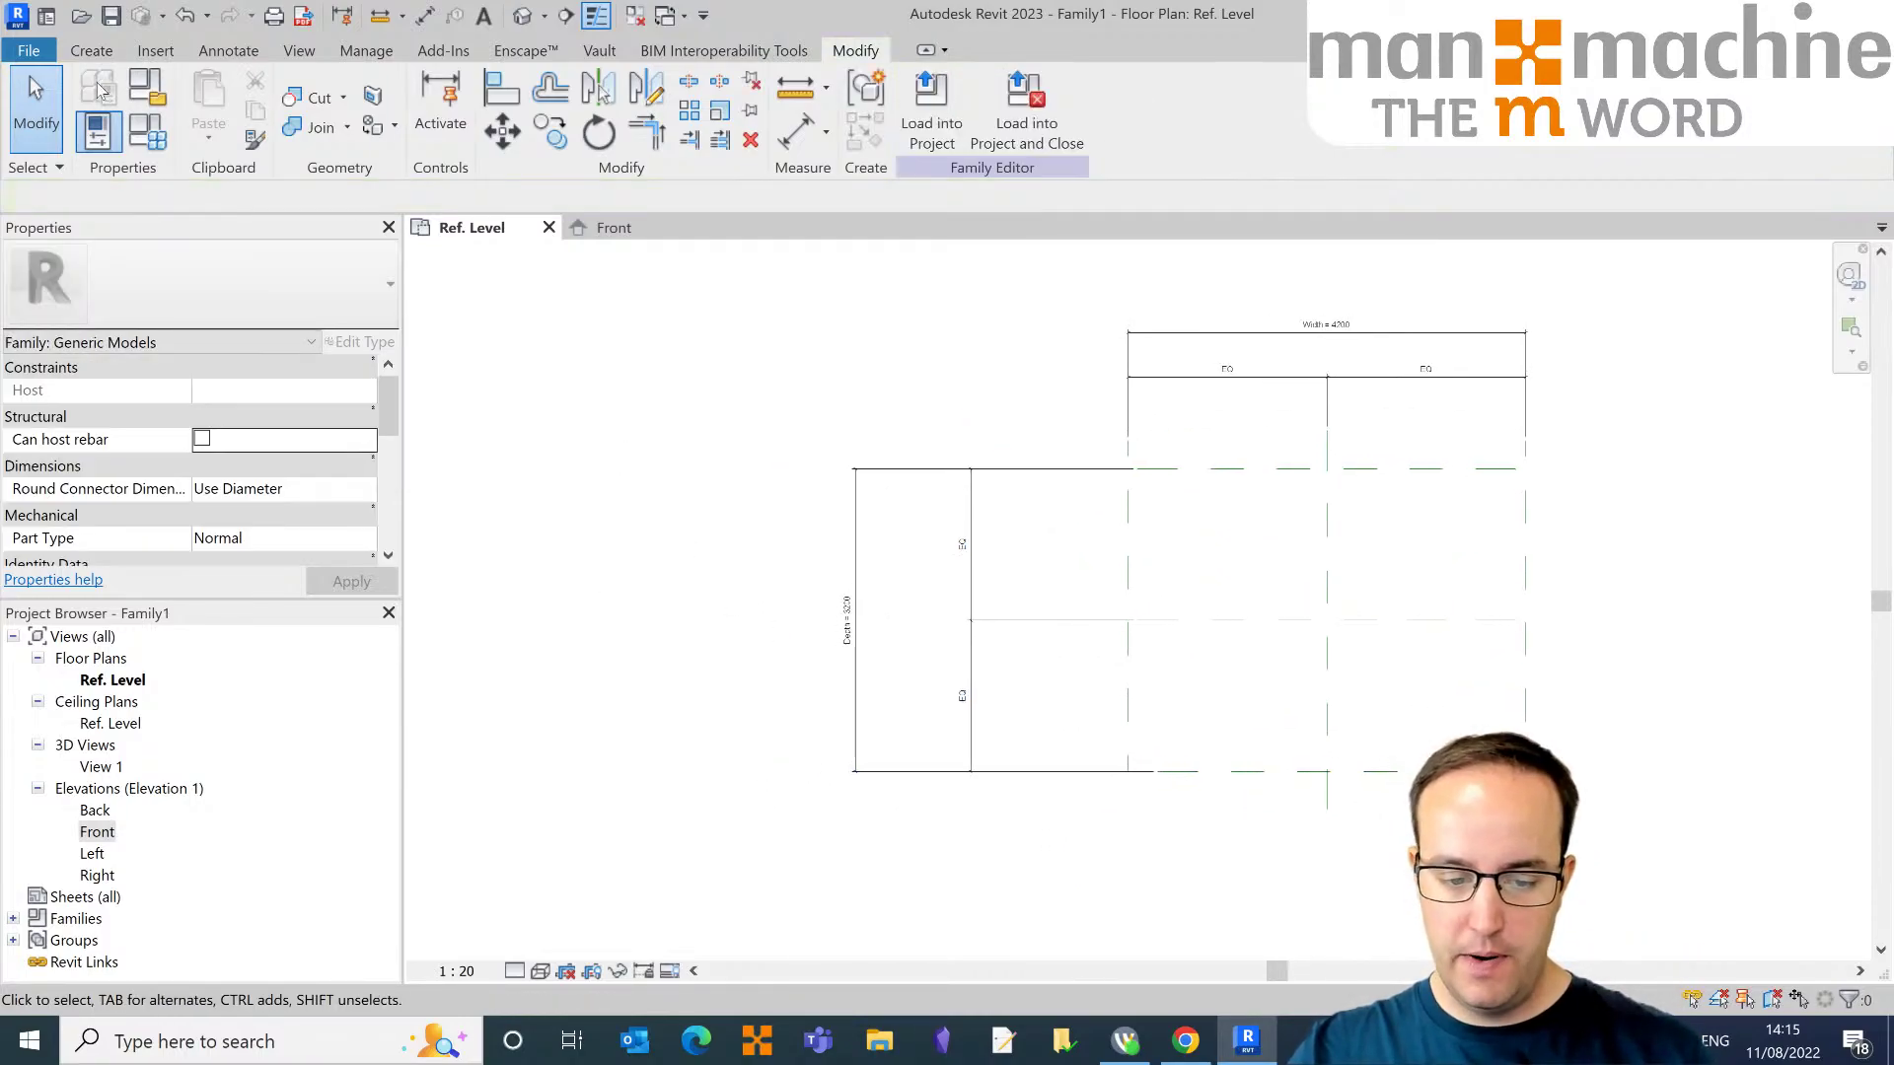
Step: Set the Depth parameter to 3000 in the family types and apply it to flex the reference planes
left_click(148, 138)
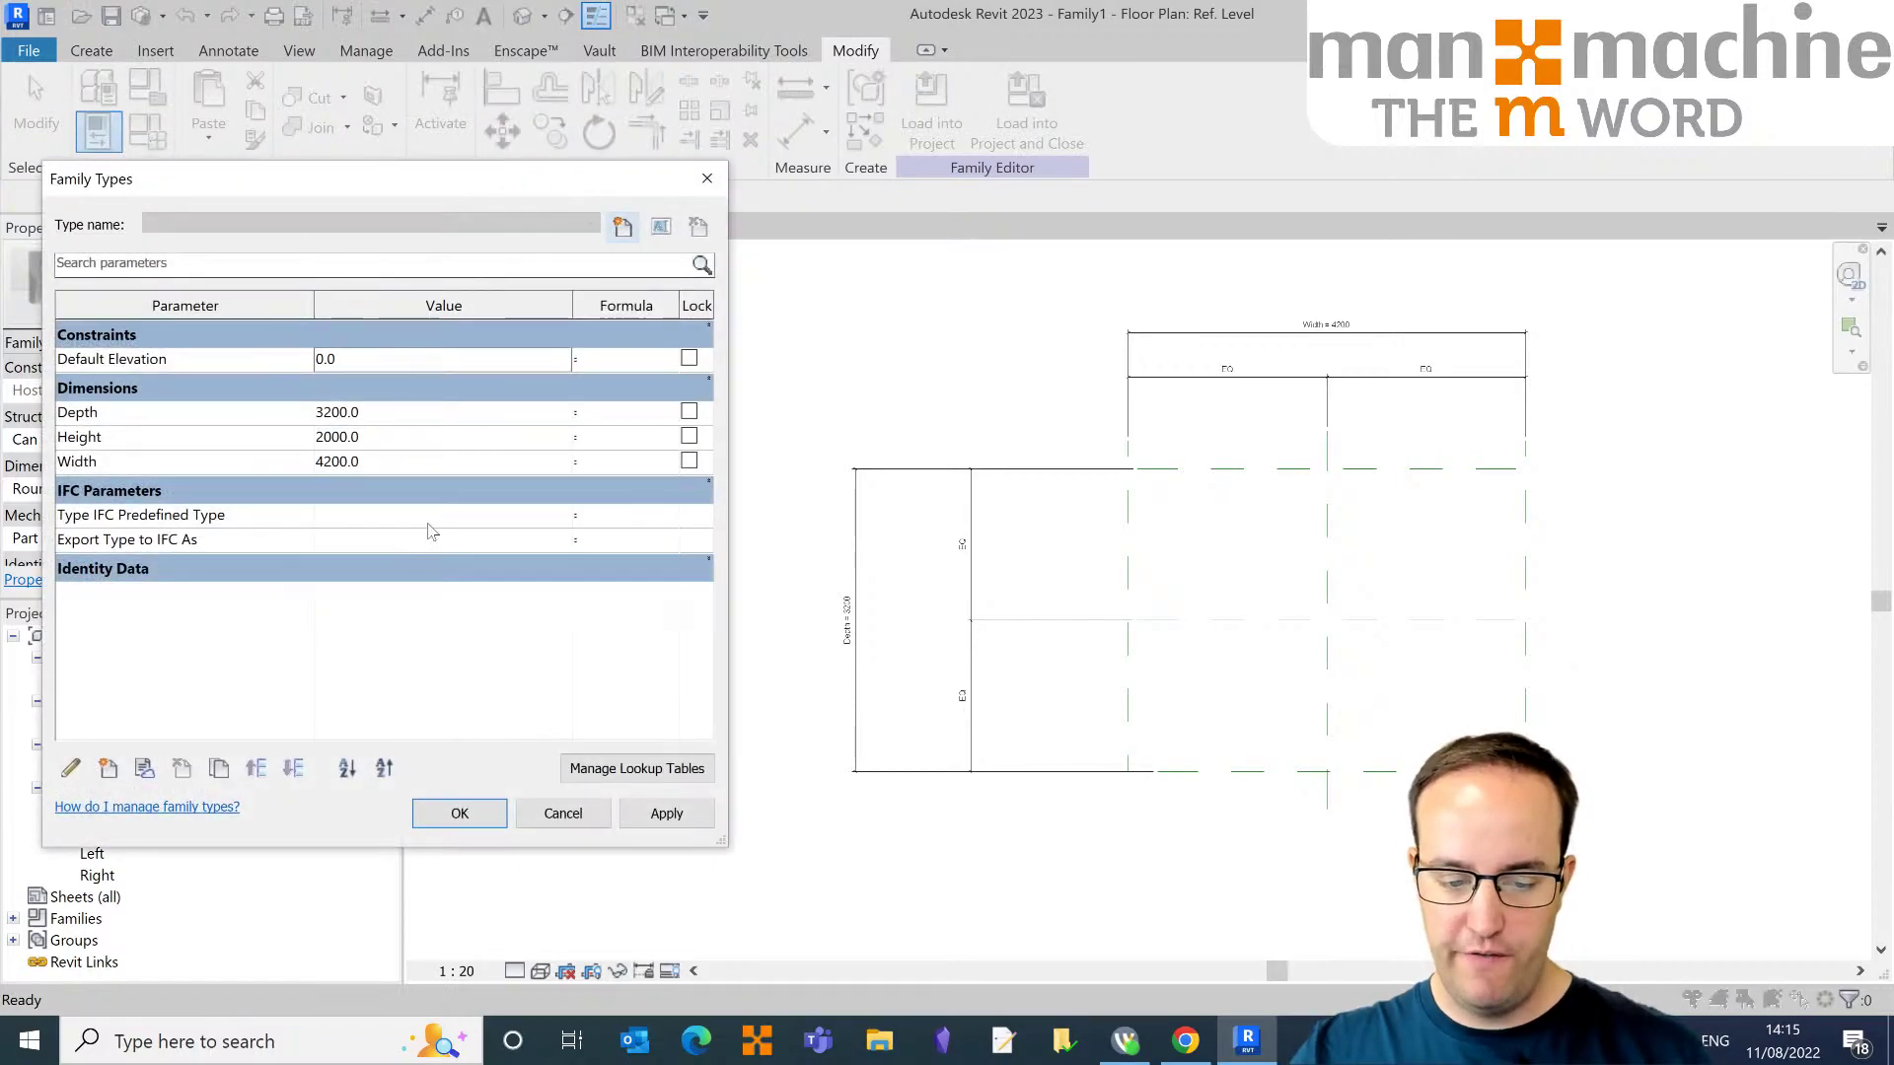
left_click(371, 409)
type("3000")
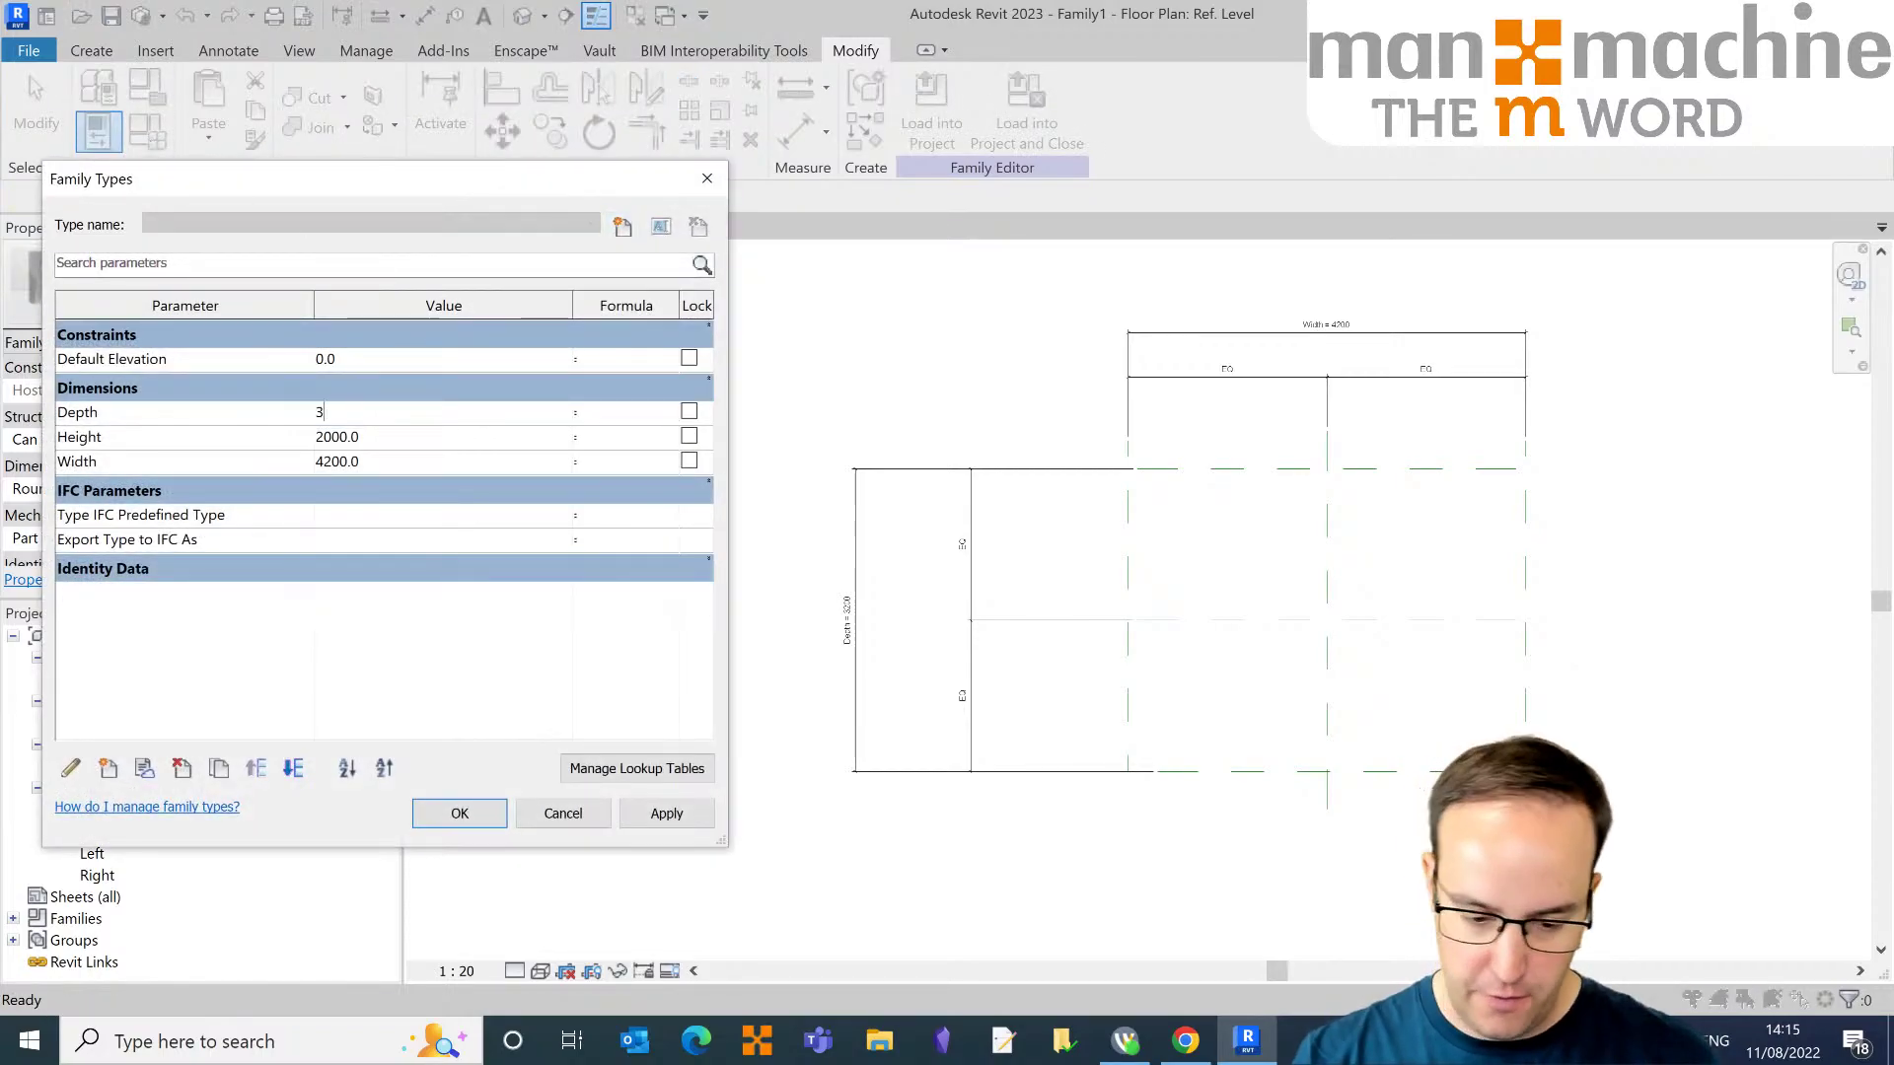
left_click(664, 813)
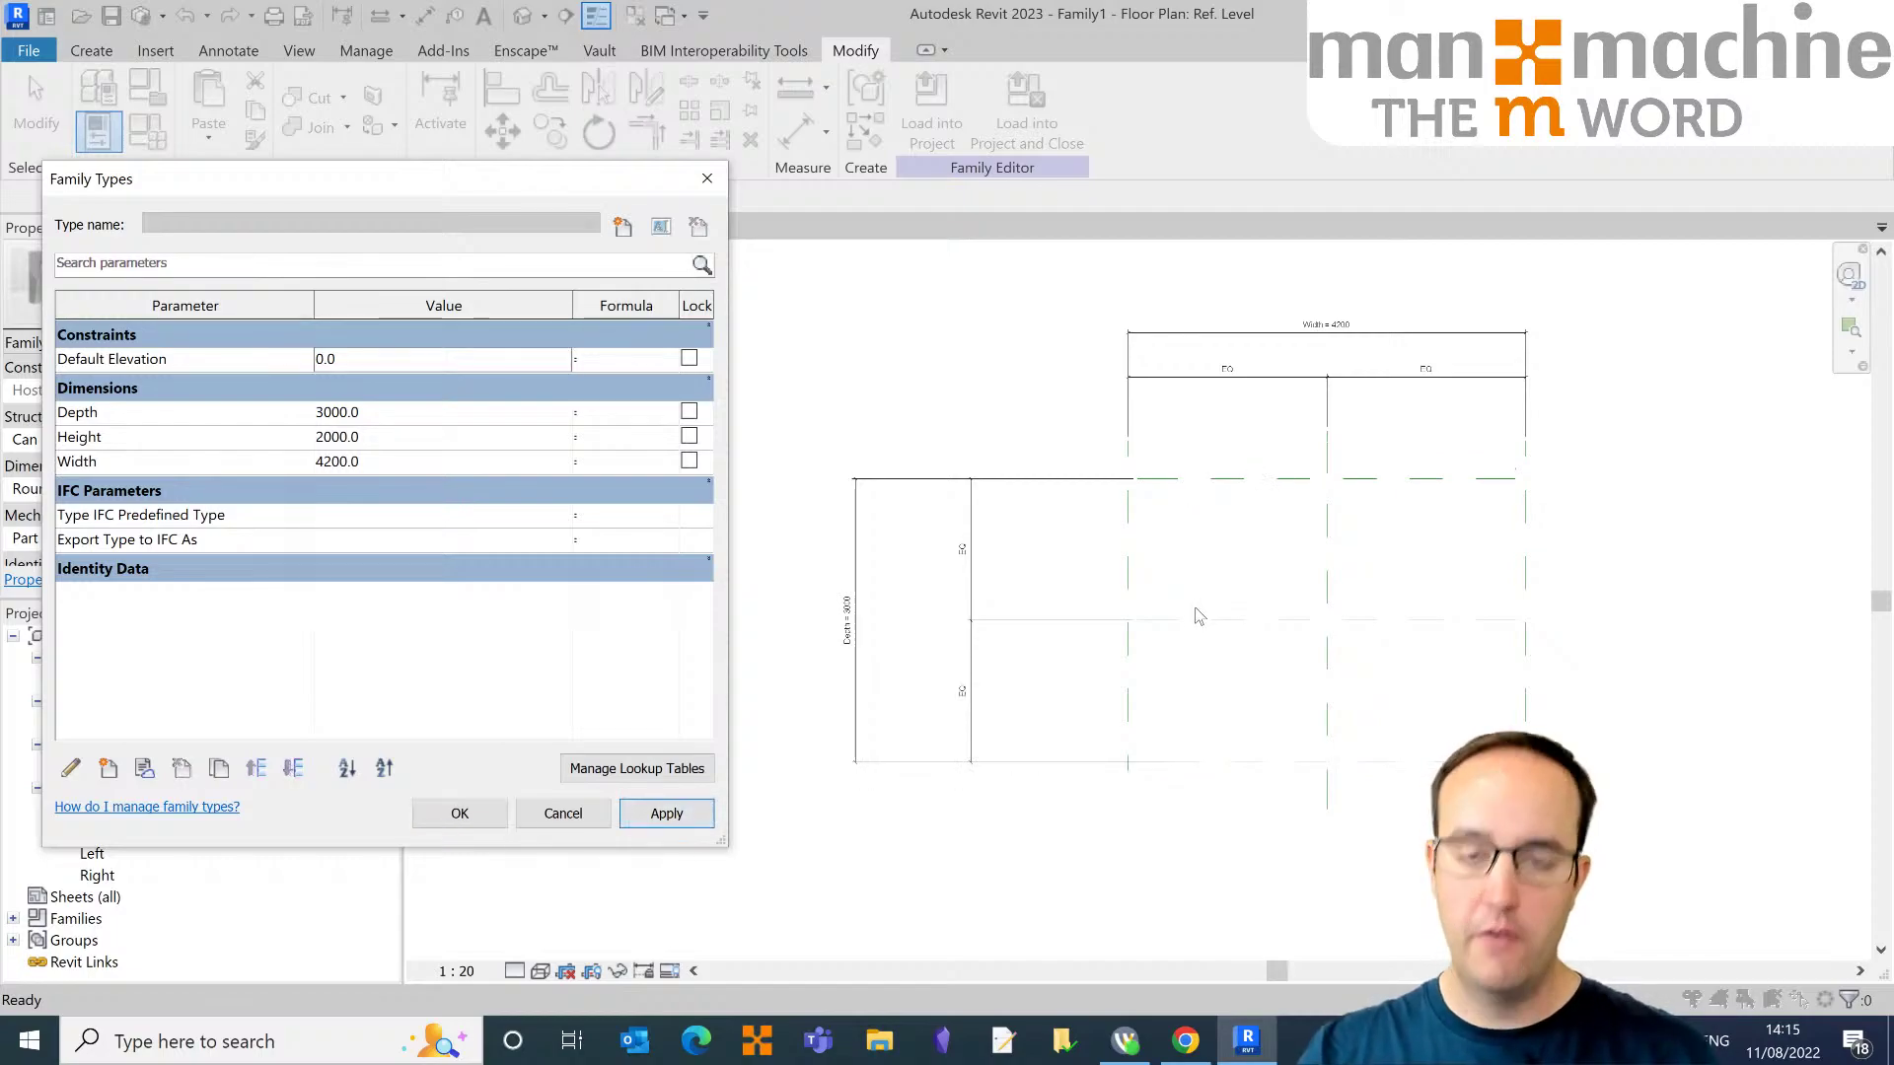
left_click(460, 813)
Step: Measure along the LHSide plane from the Rear reference plane to the horizontal center plane
left_click(795, 89)
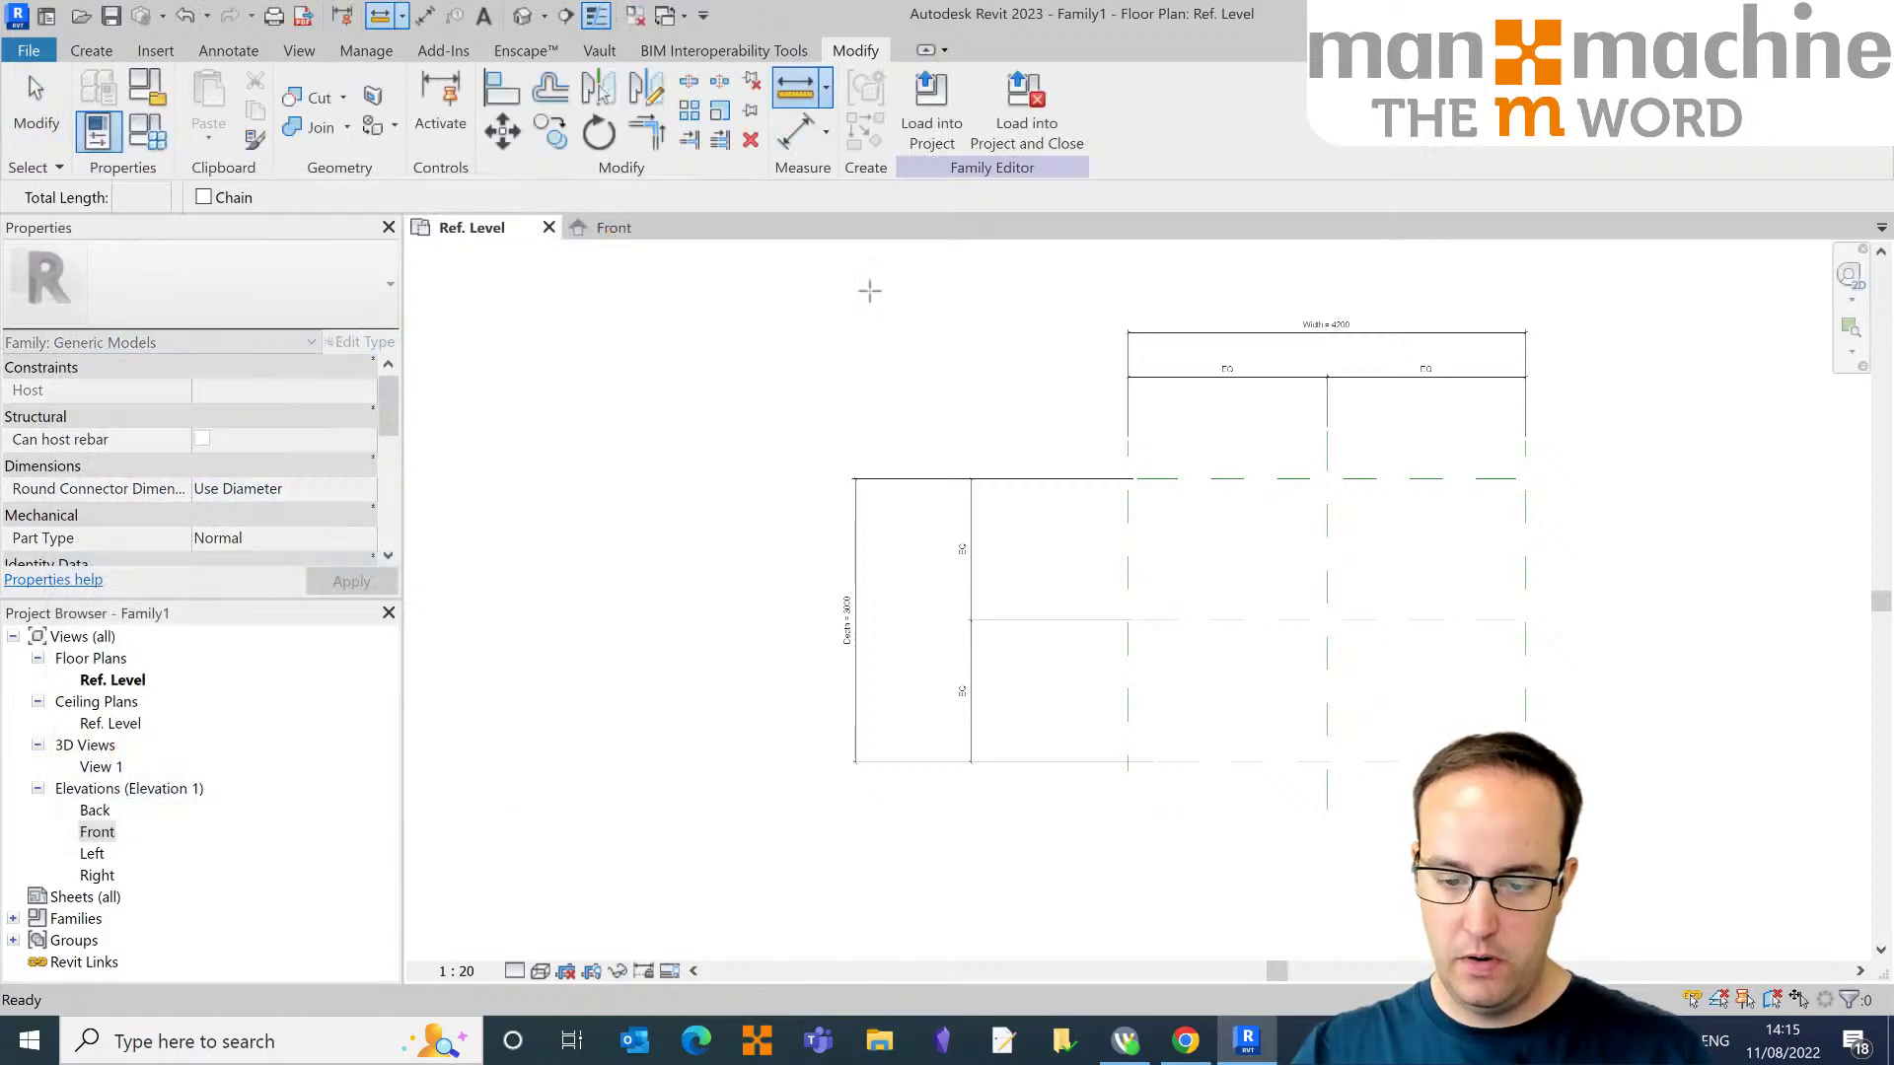
left_click(1131, 479)
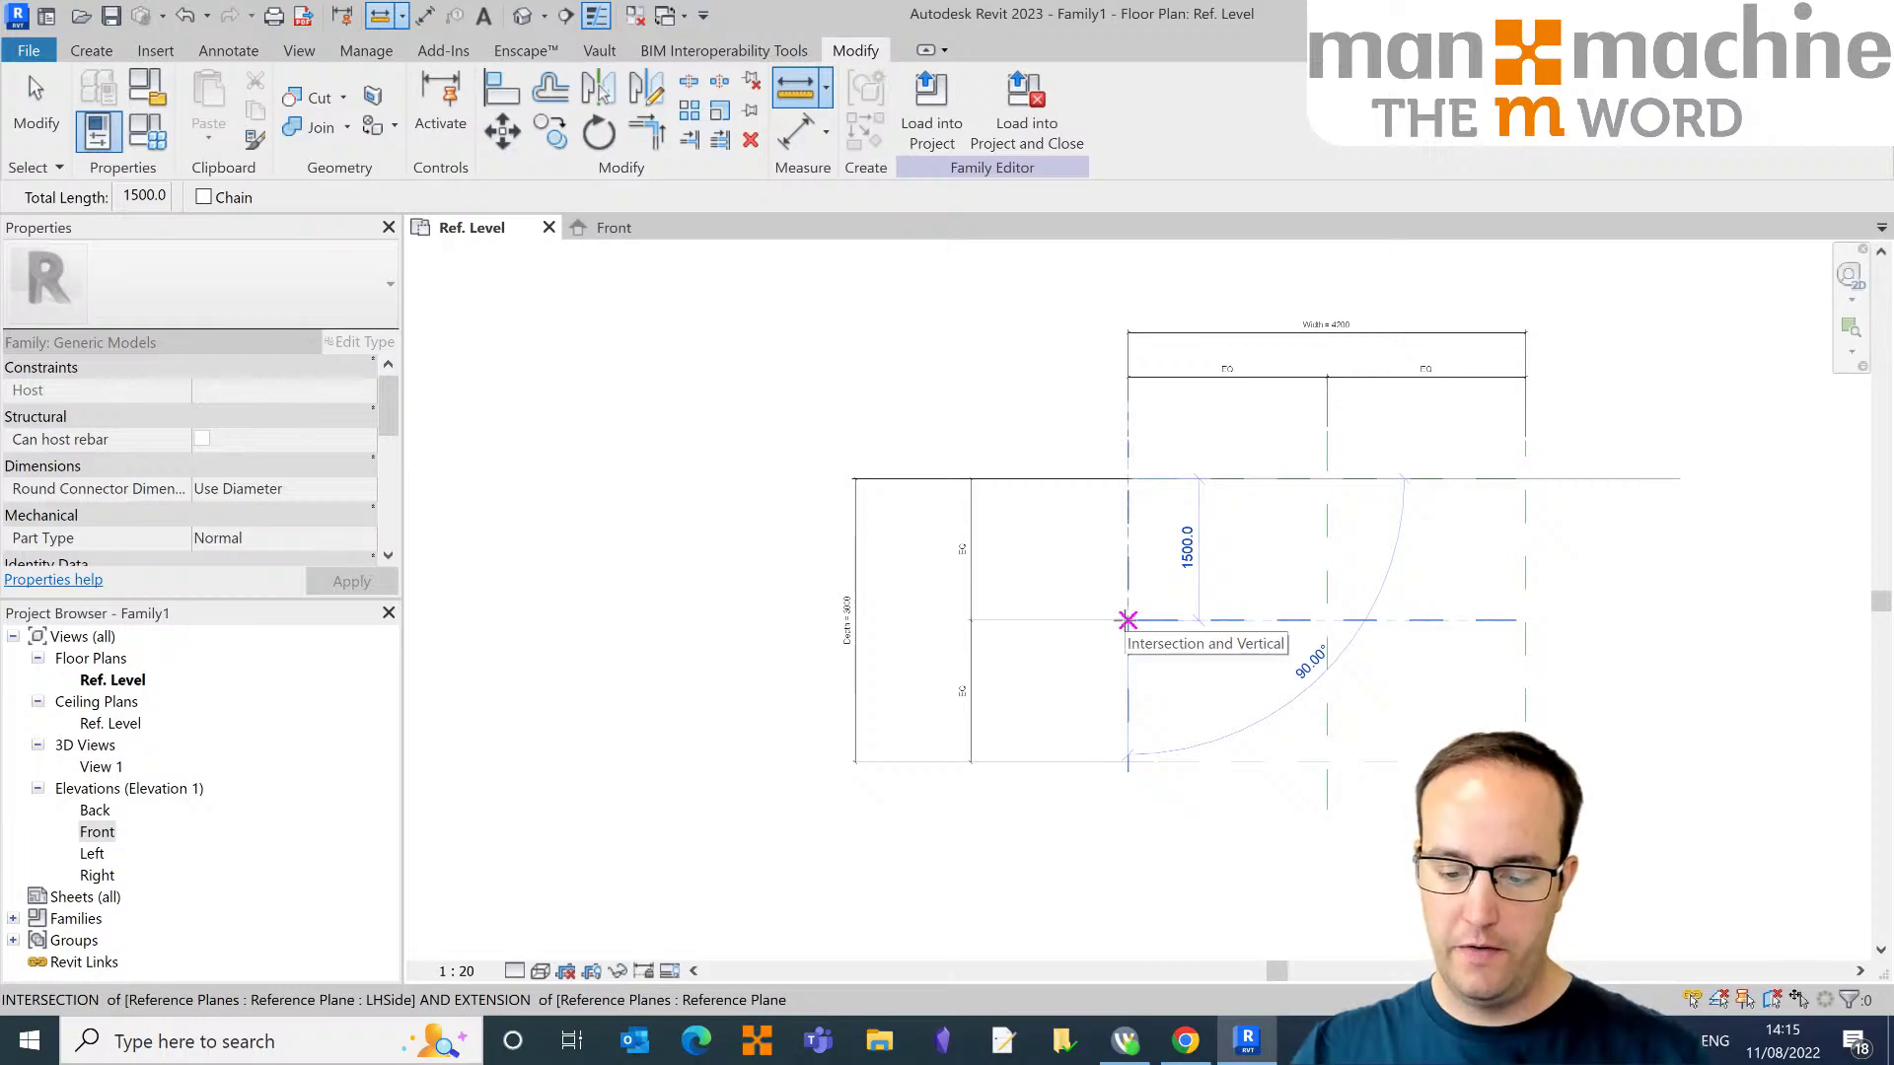
key("Escape")
key("Escape")
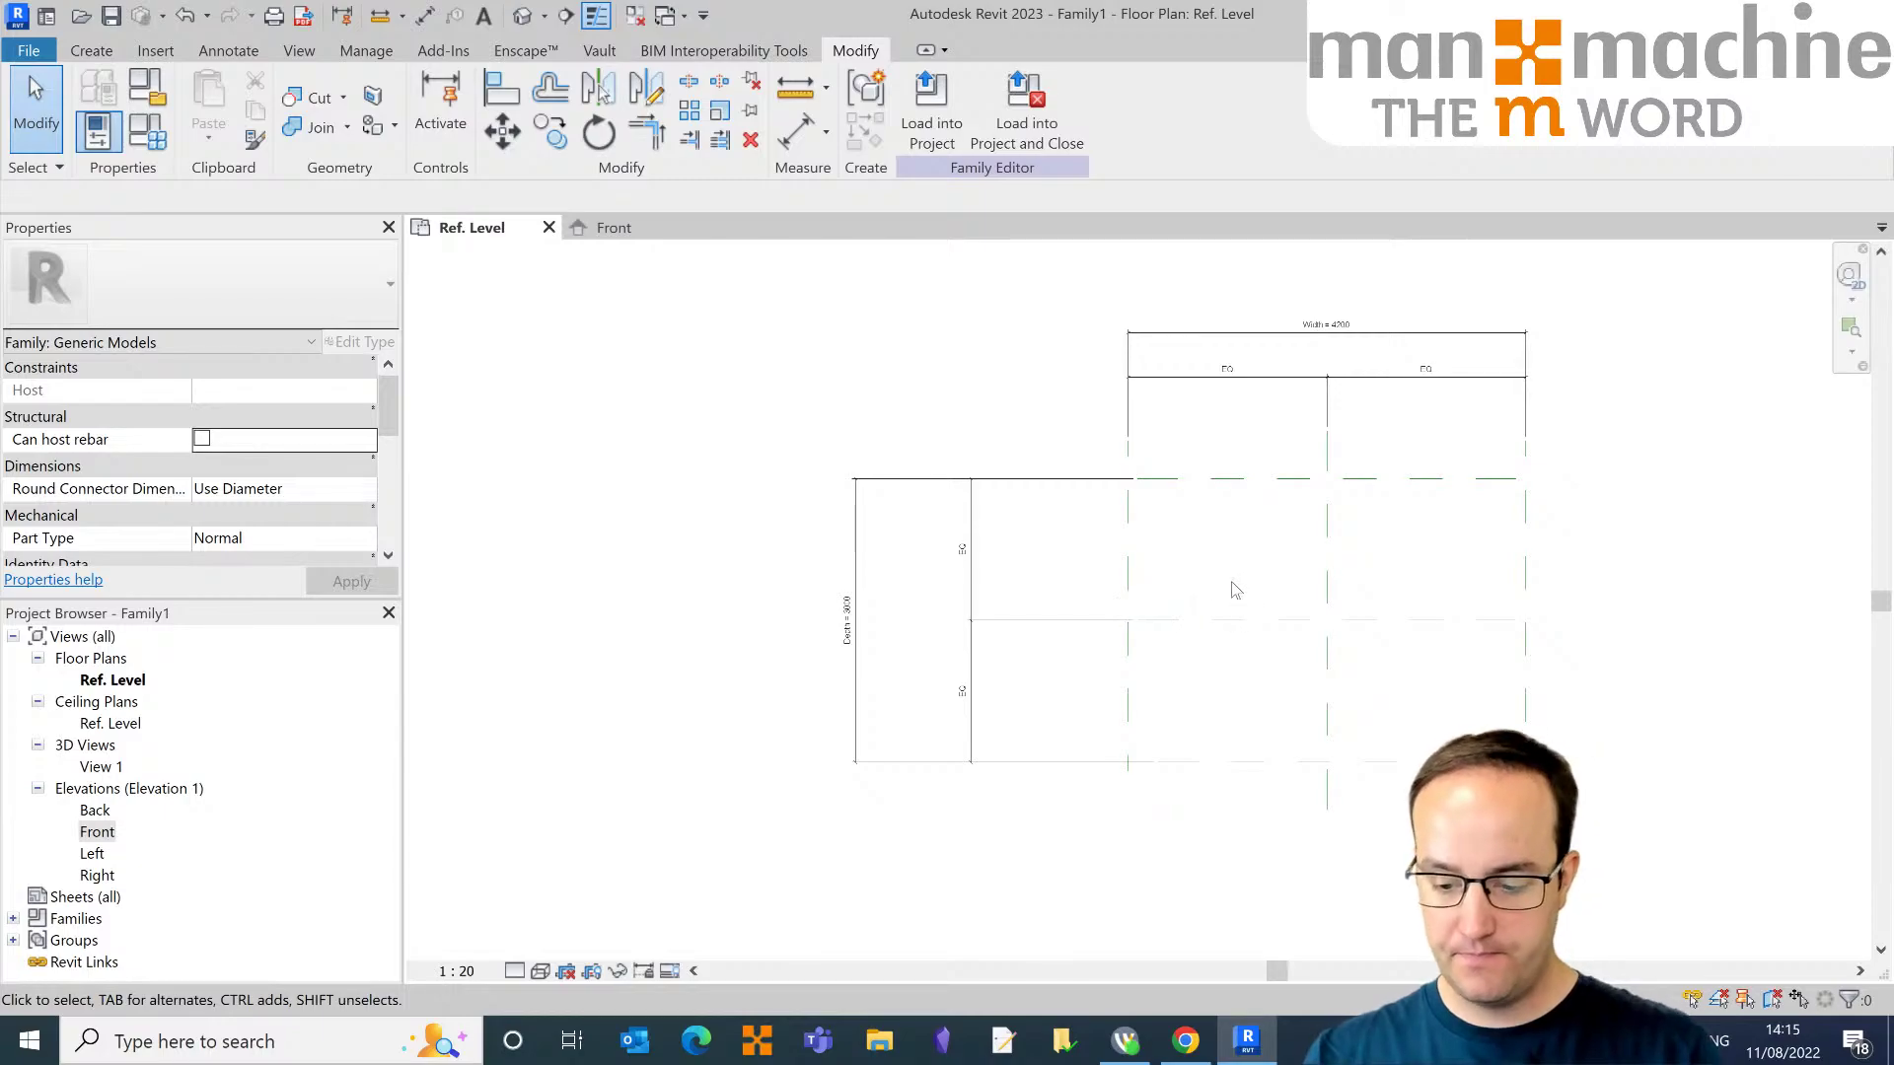
Step: Start an extrusion and sketch a rectangle about 3700 by 2600 mm just inside the four outer reference planes
middle_click_drag(1245, 588, 1090, 641)
middle_click_drag(1145, 575, 1243, 516)
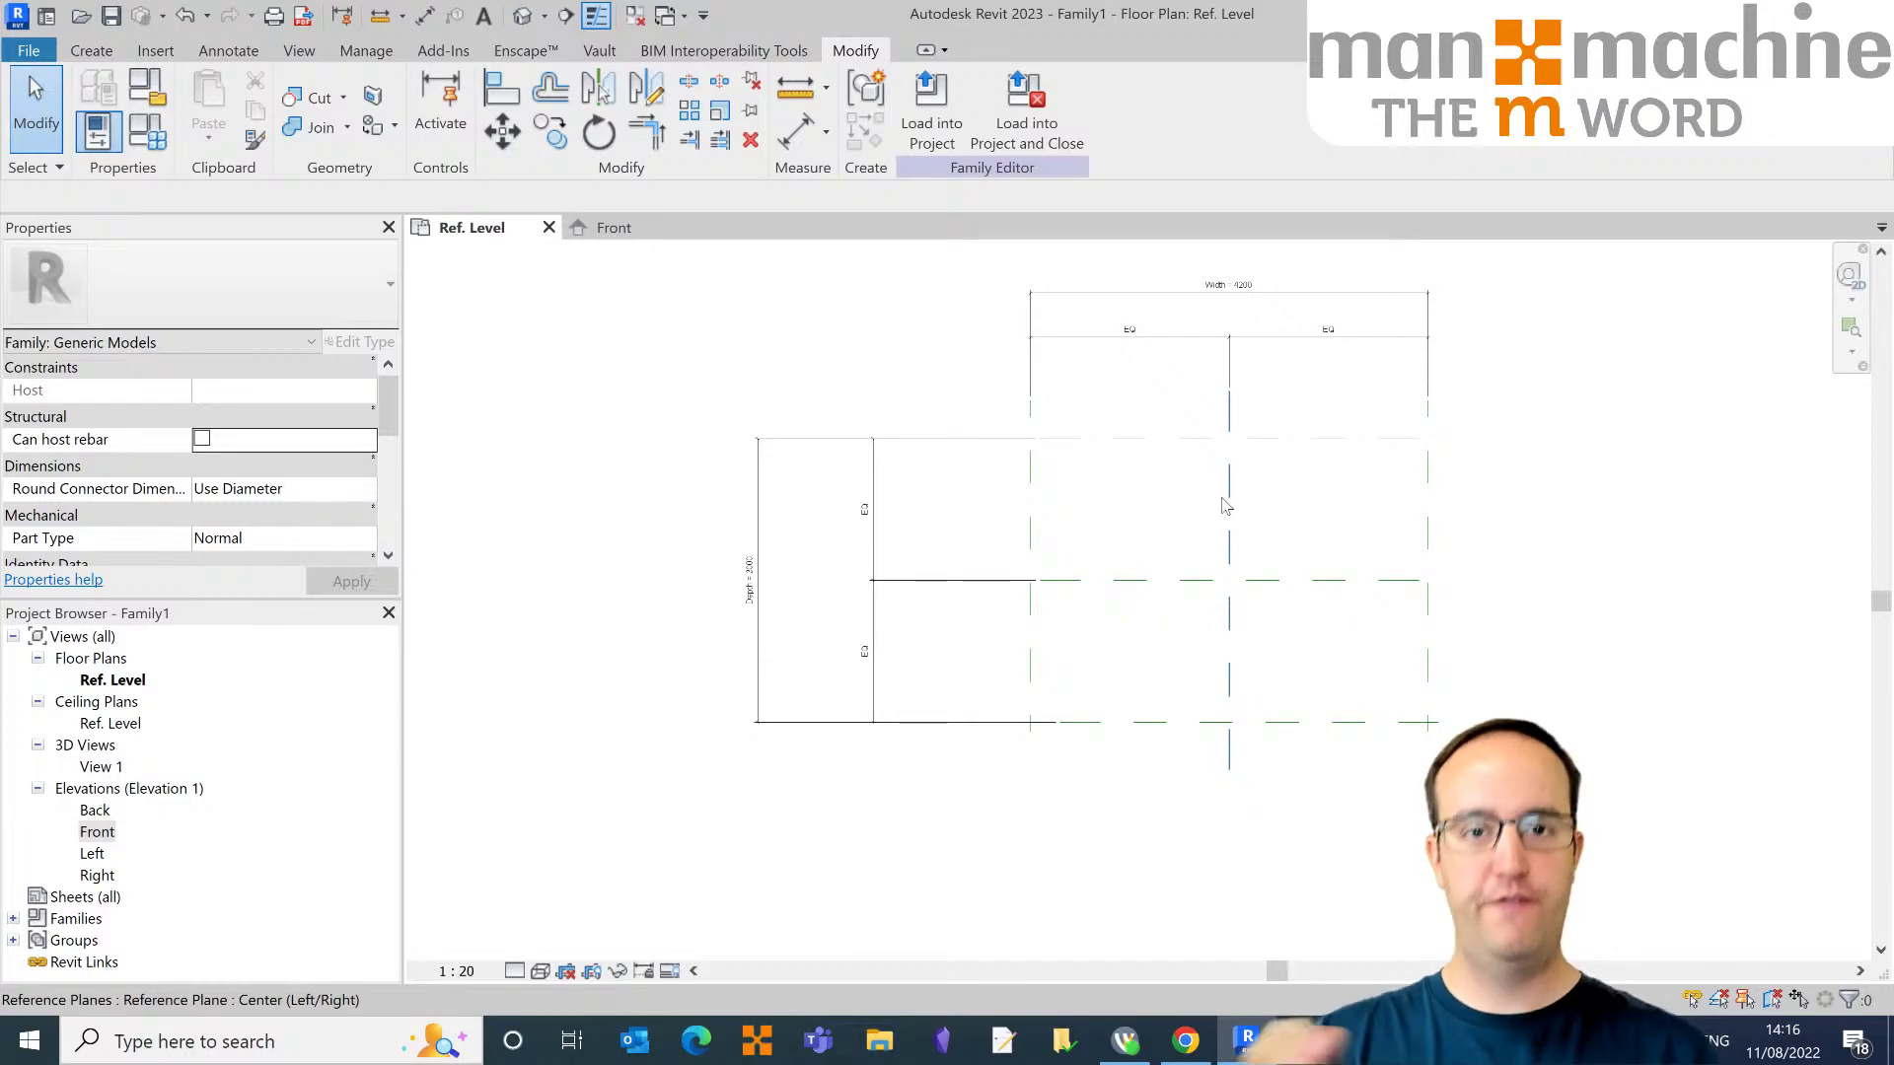
middle_click_drag(1184, 524, 896, 550)
scroll(891, 551, "up", 2)
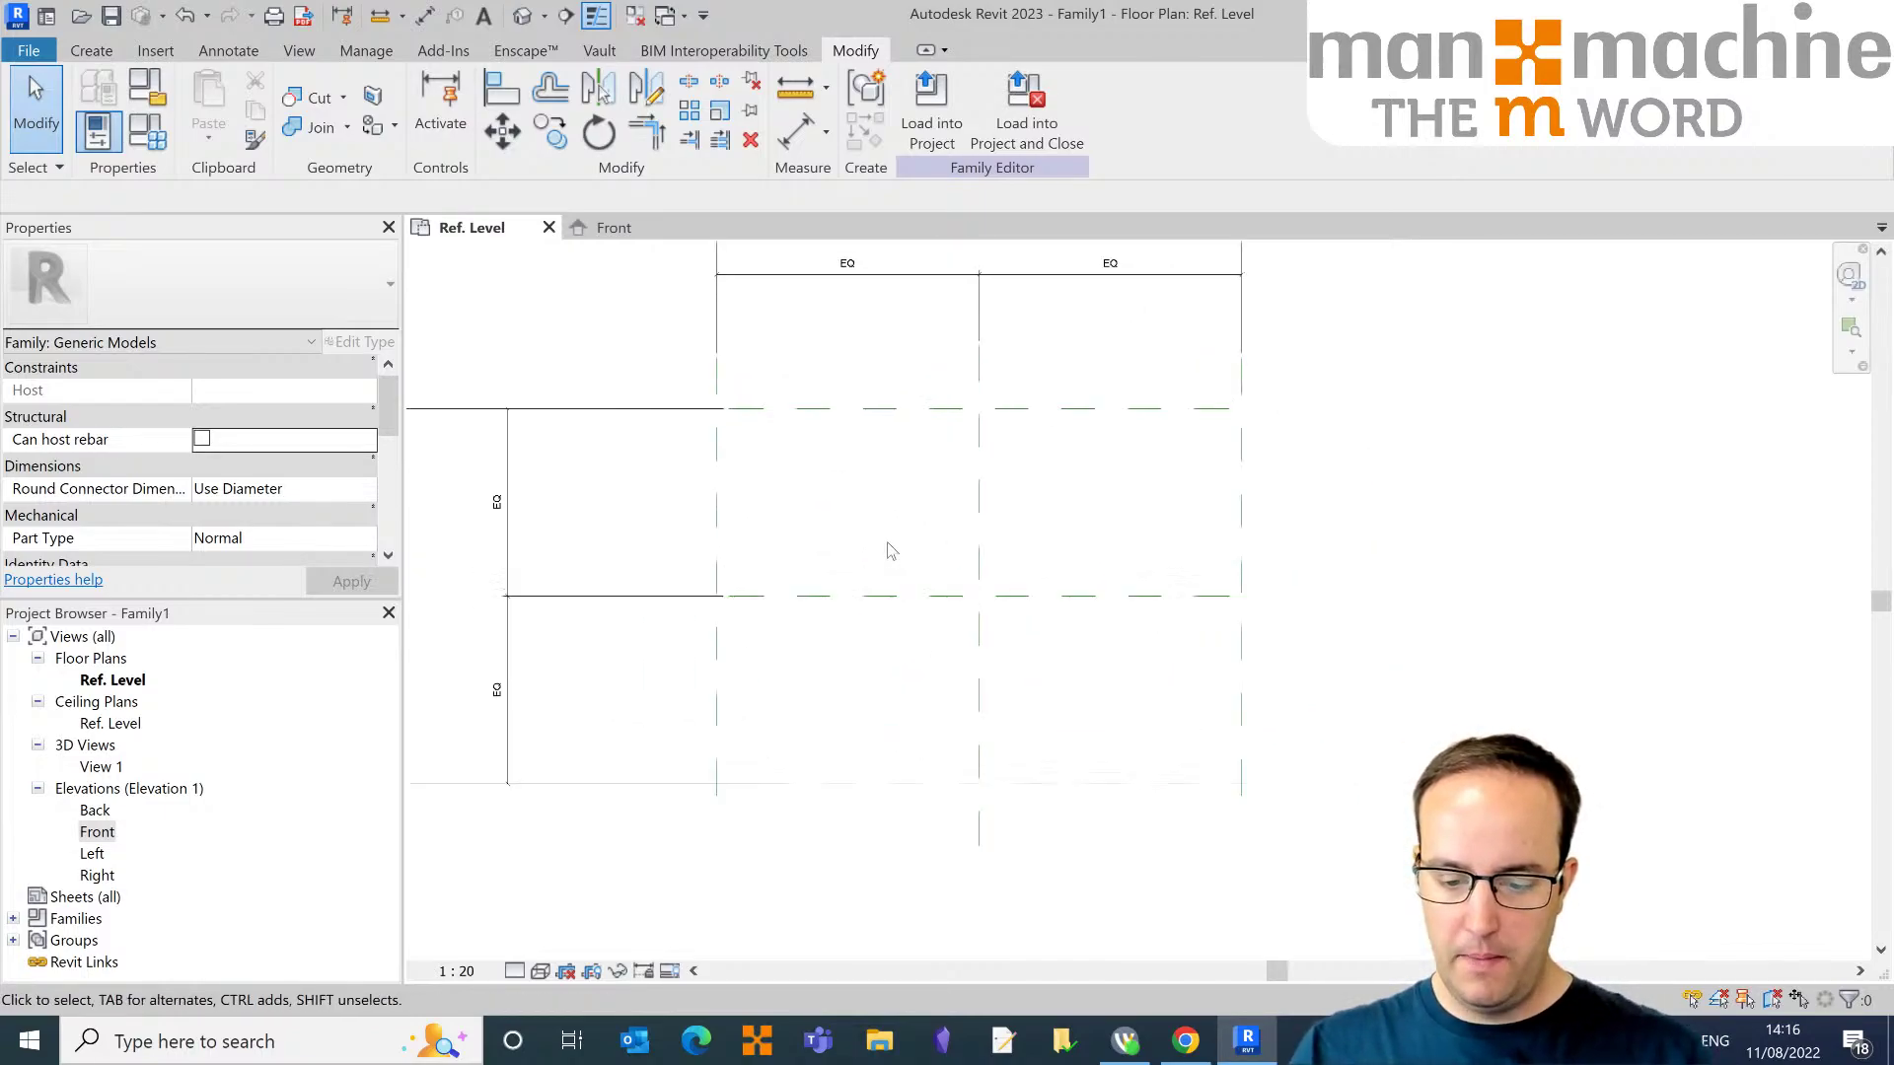
left_click(81, 51)
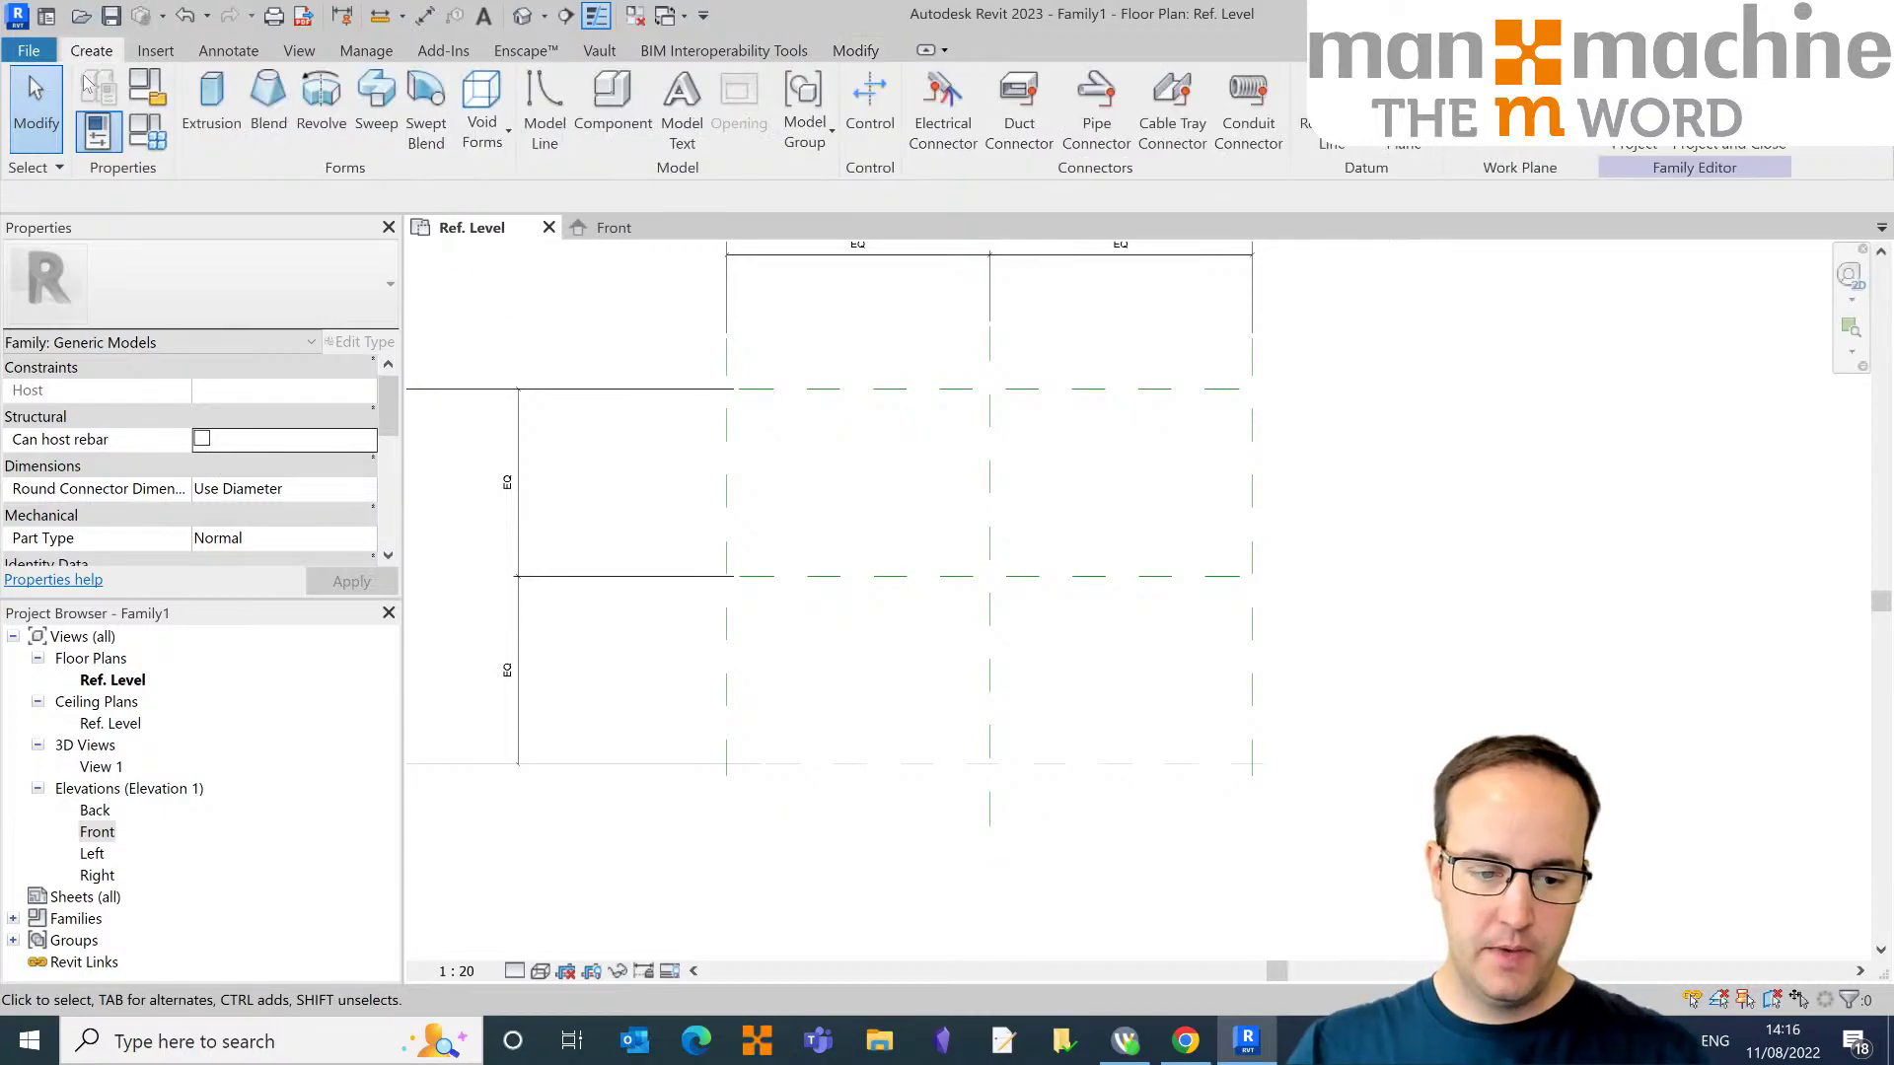
left_click(211, 99)
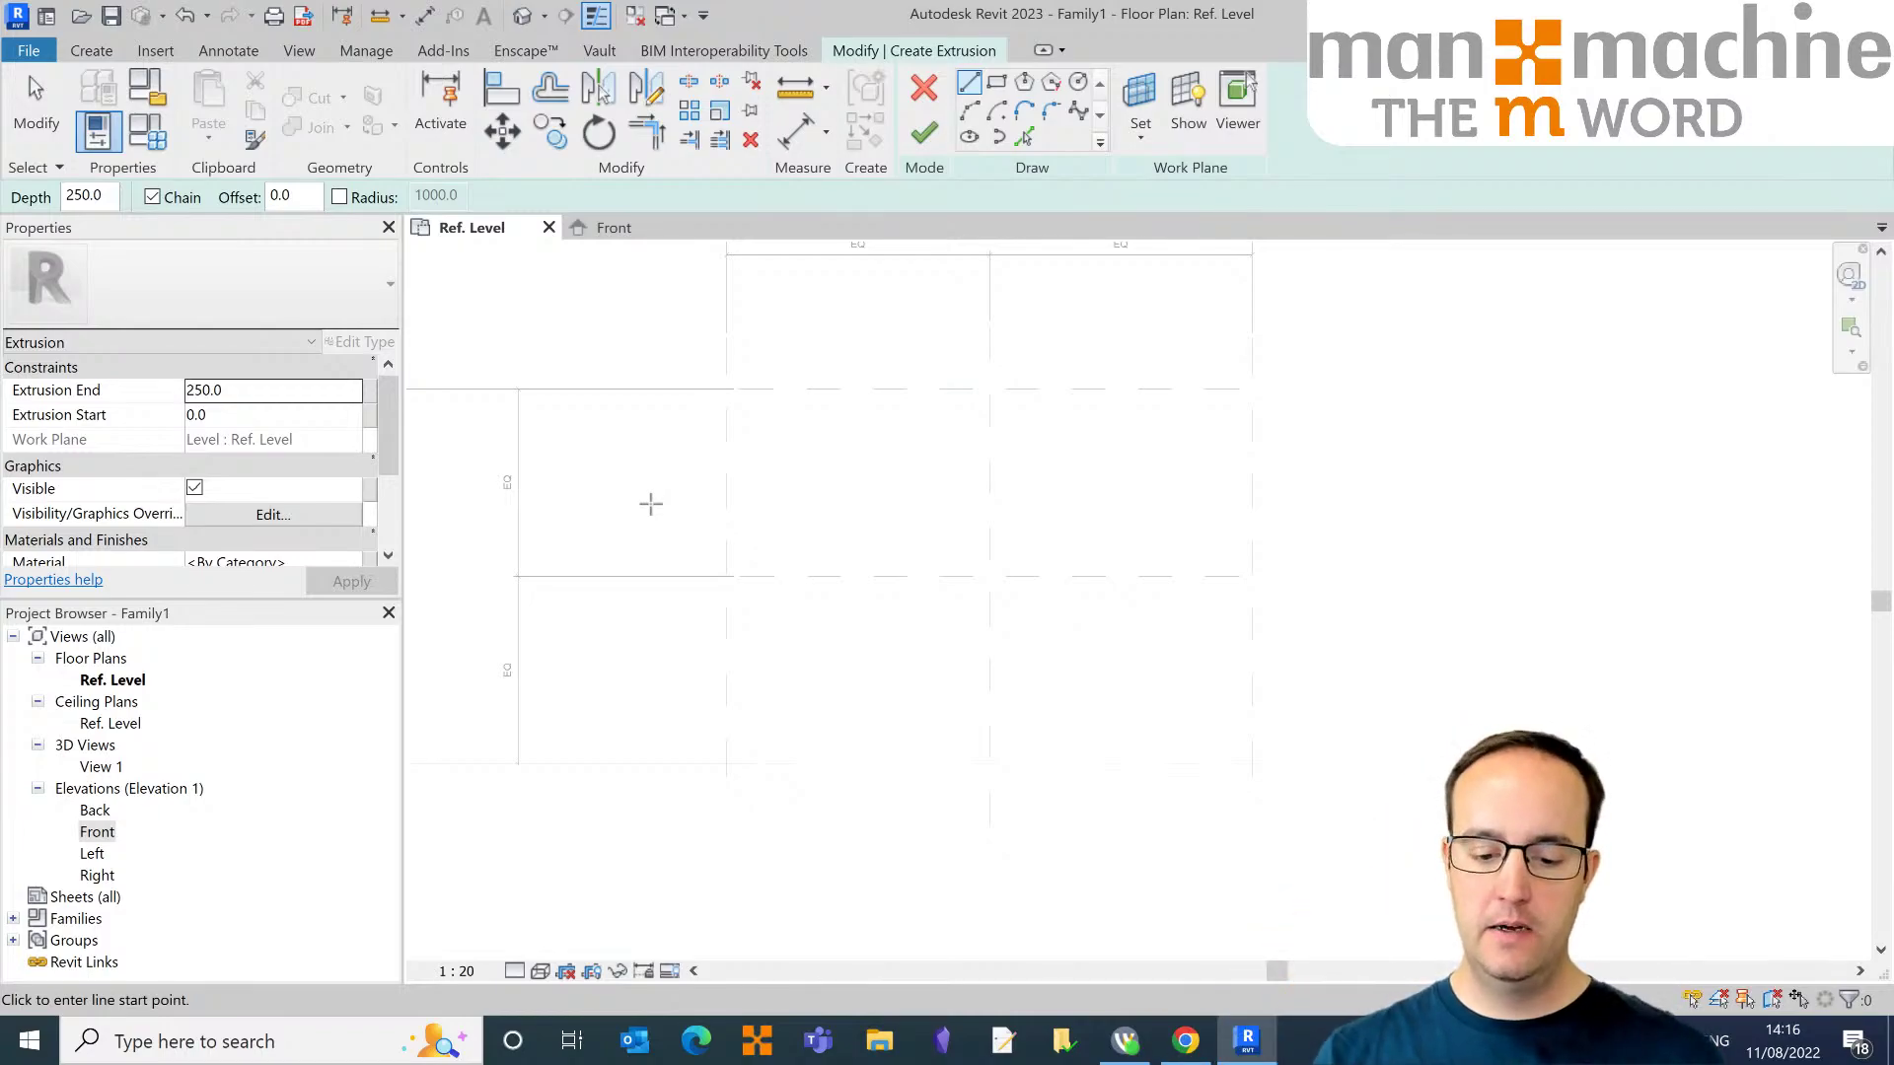
left_click(995, 82)
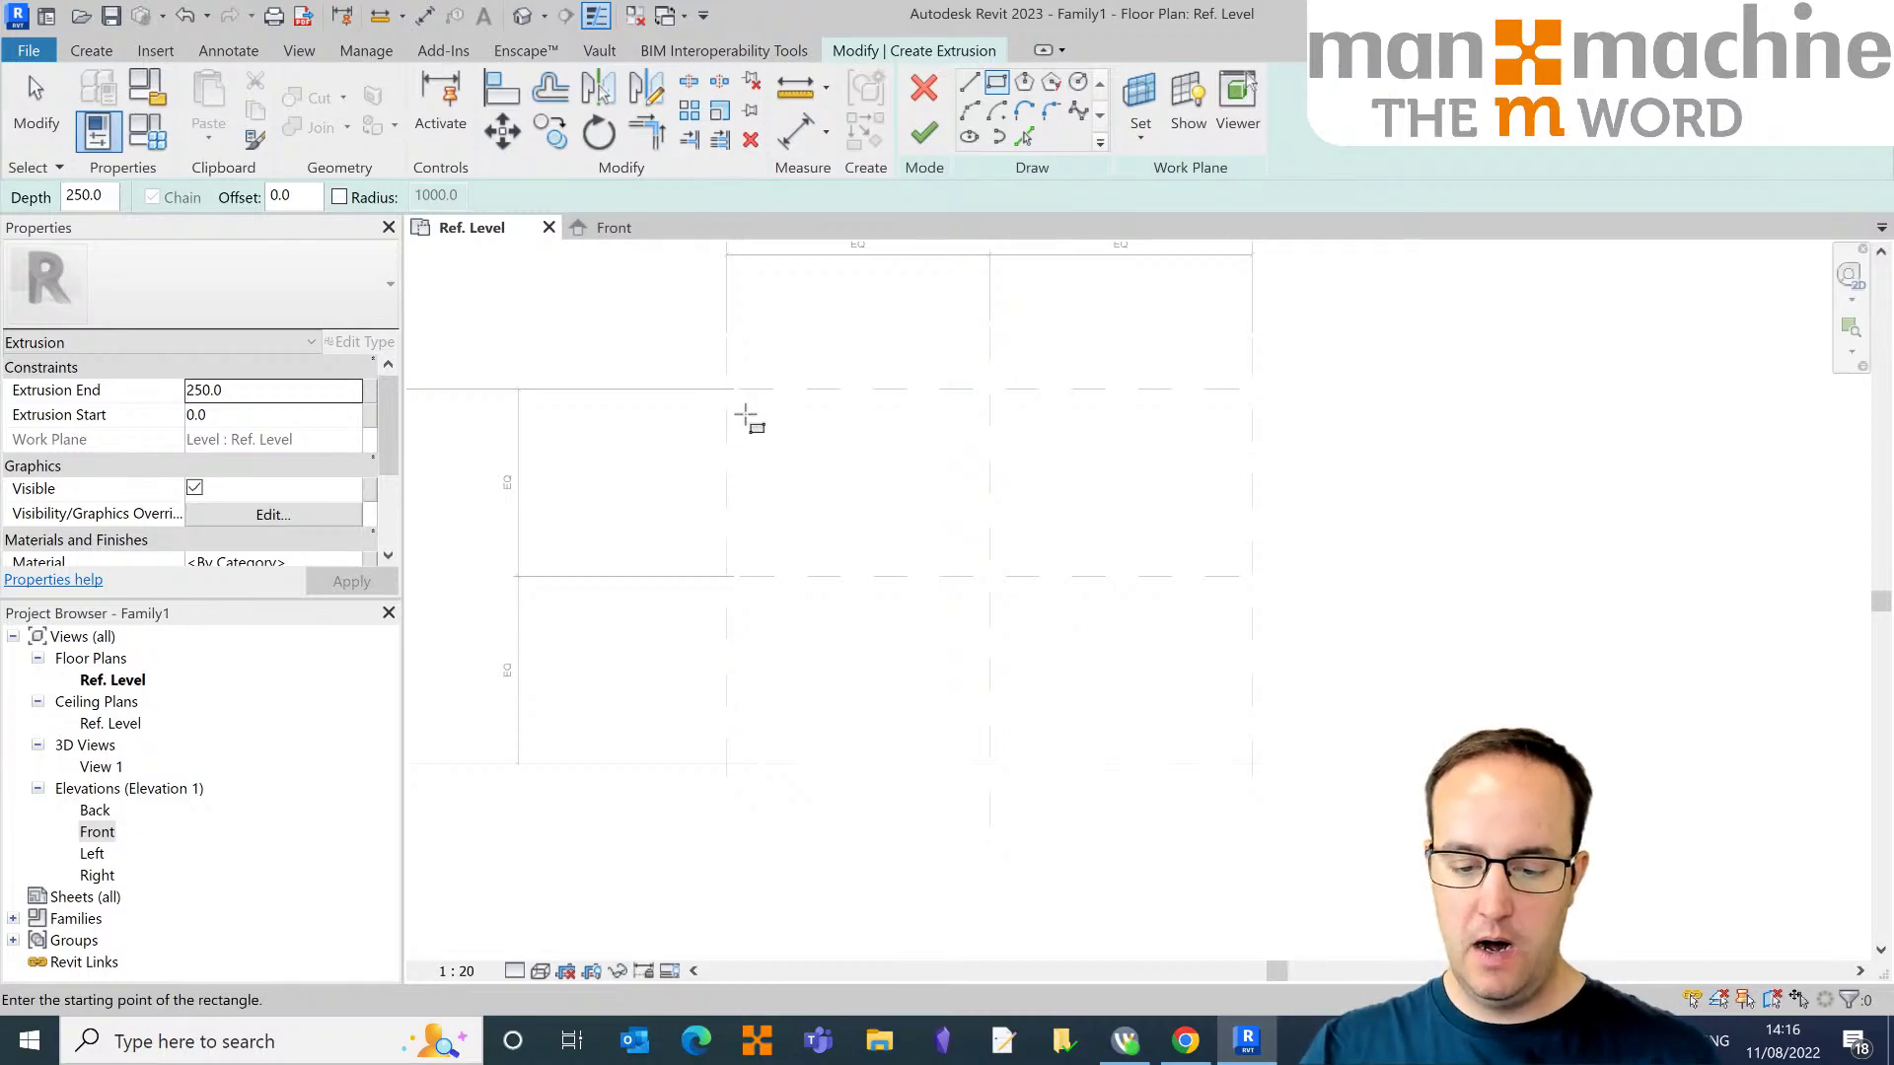
left_click(746, 415)
left_click(1210, 738)
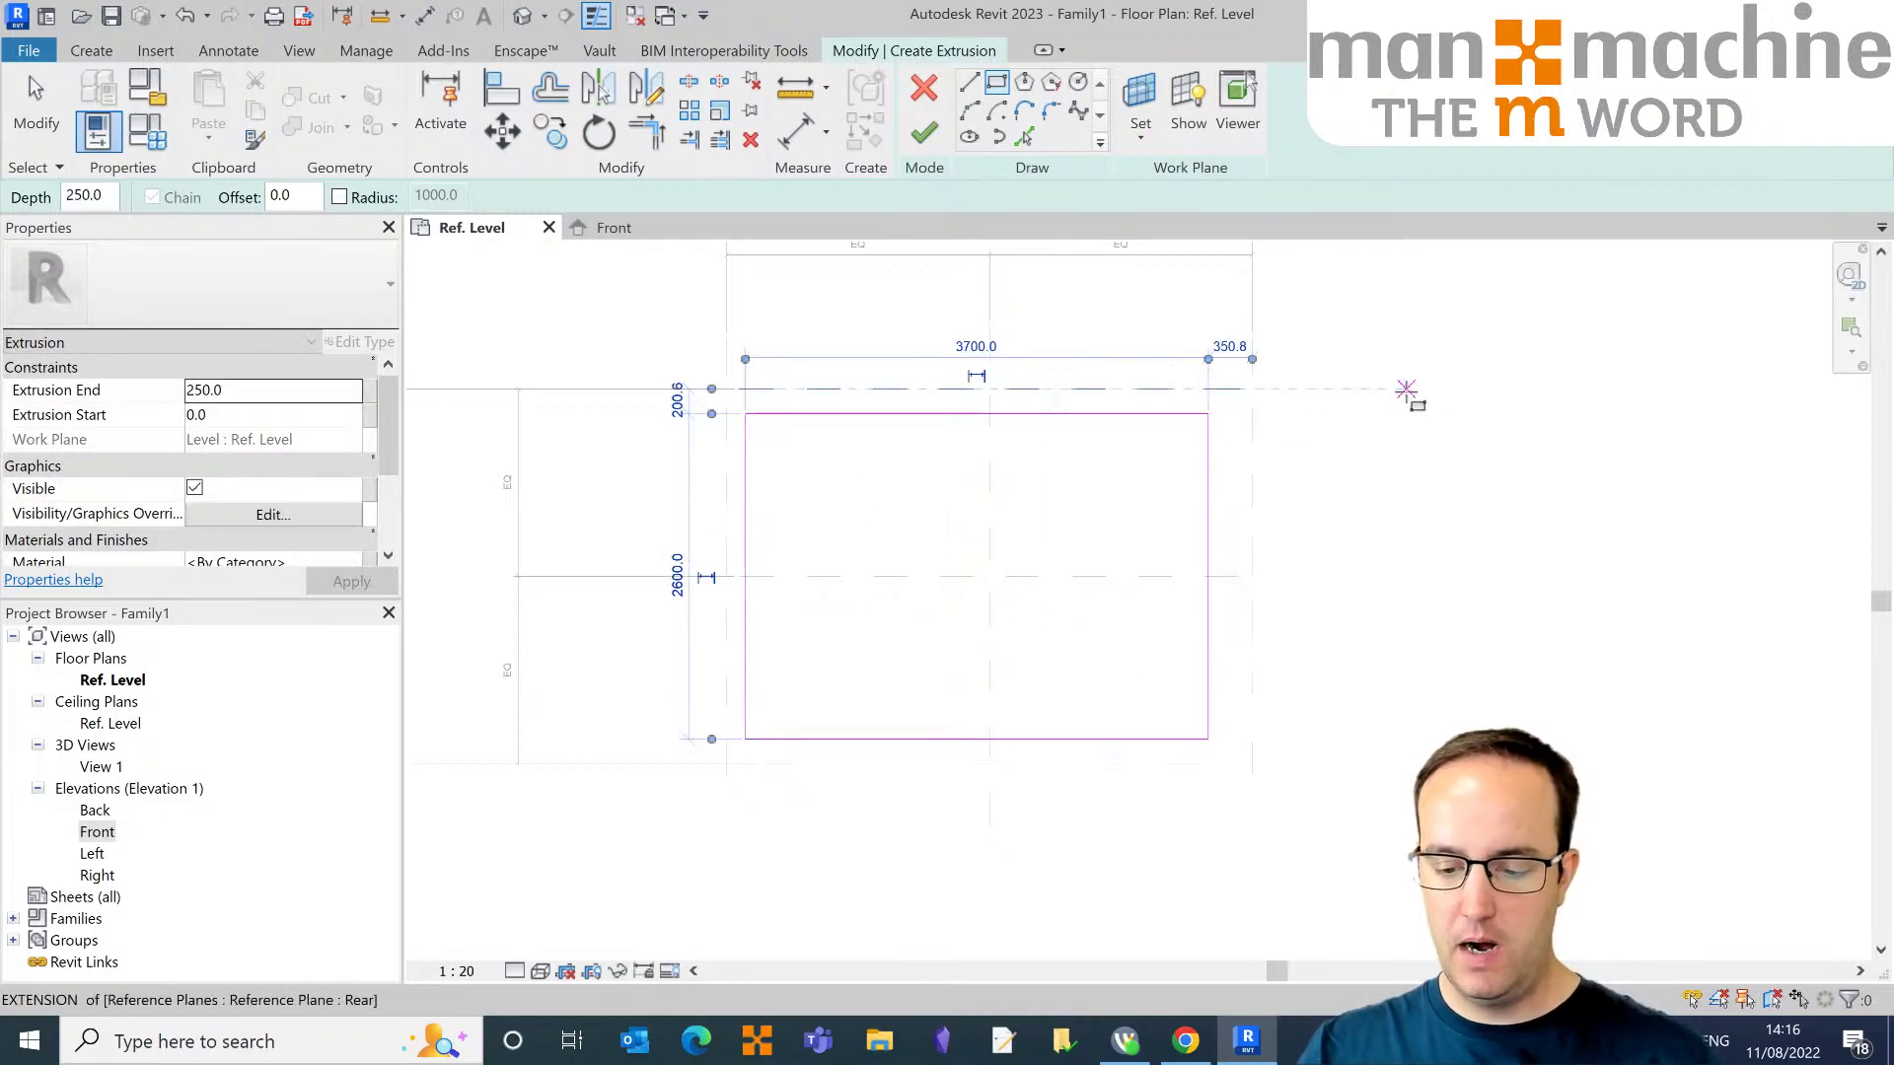
right_click(1408, 389)
left_click(1425, 400)
right_click(1410, 387)
left_click(1463, 400)
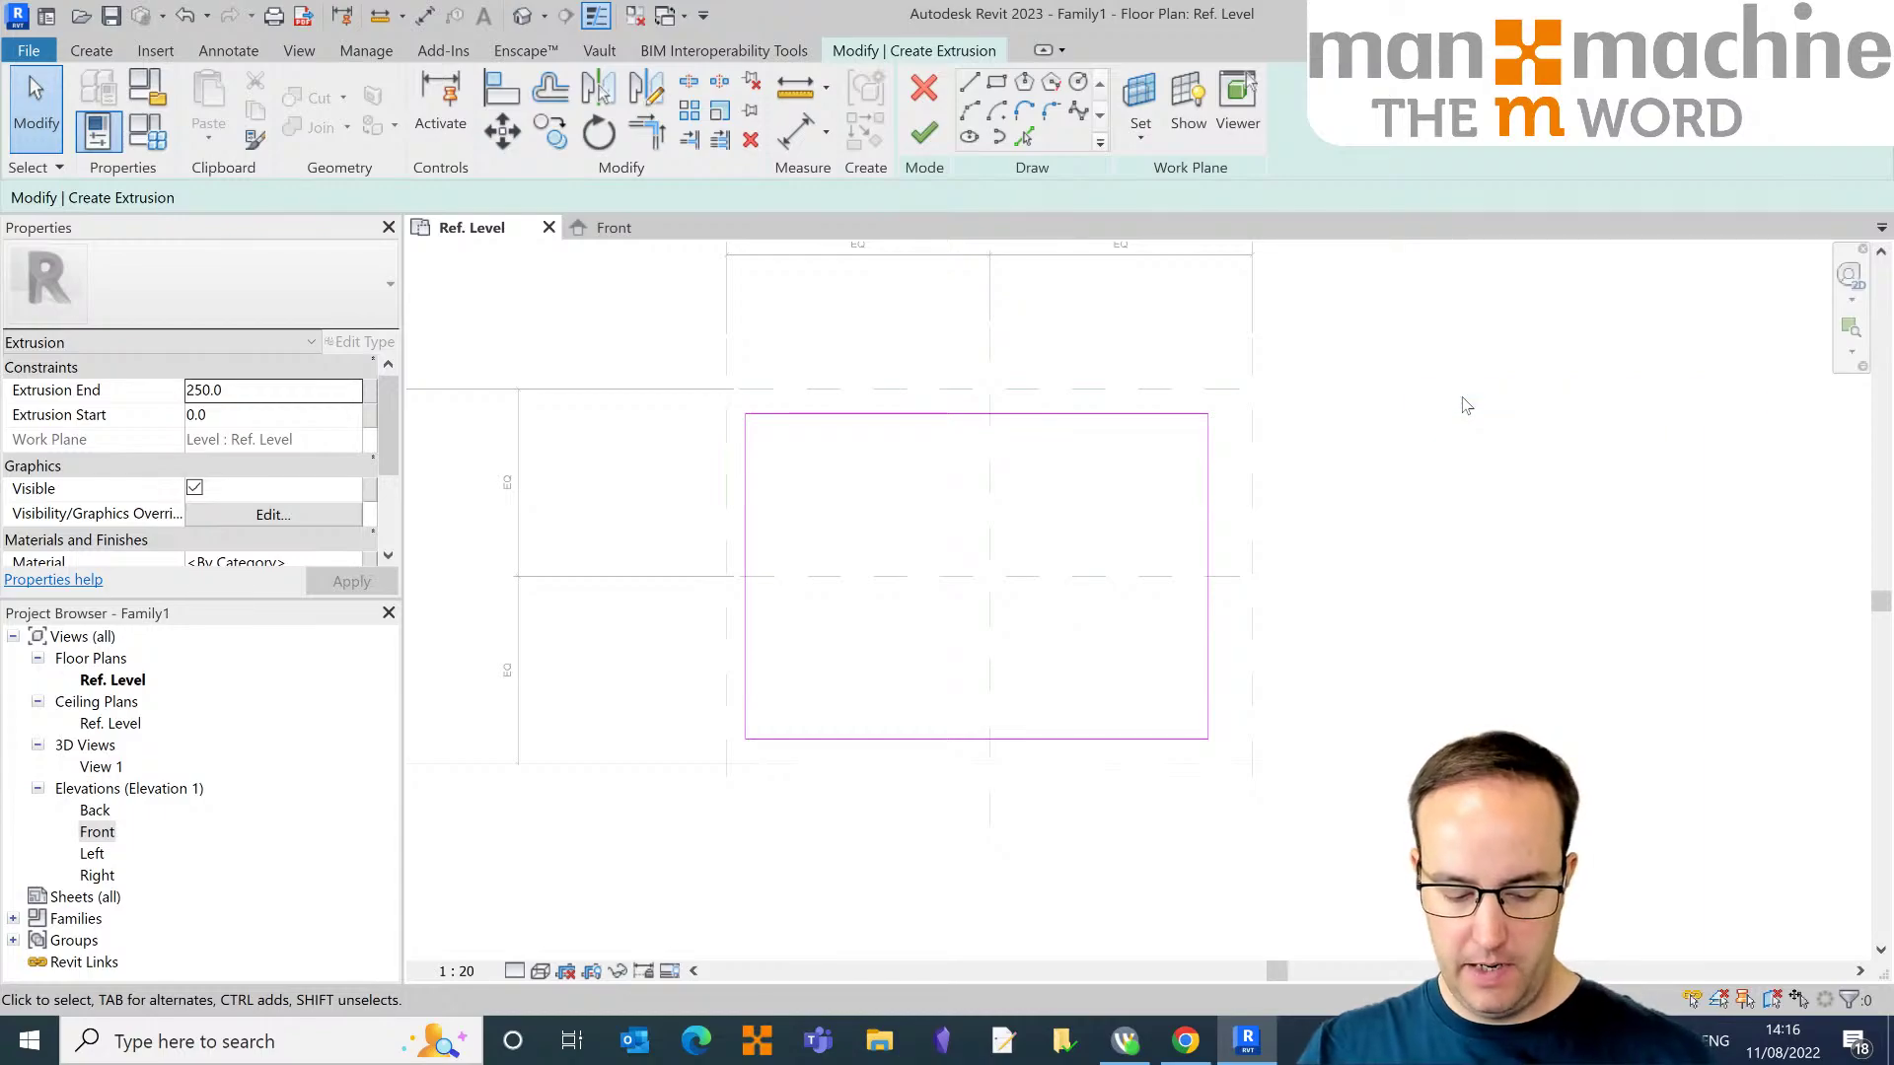
Step: Align the rectangle's rear line to the Rear plane and its left line to the LHSide plane, locking both alignments
key("a")
key("l")
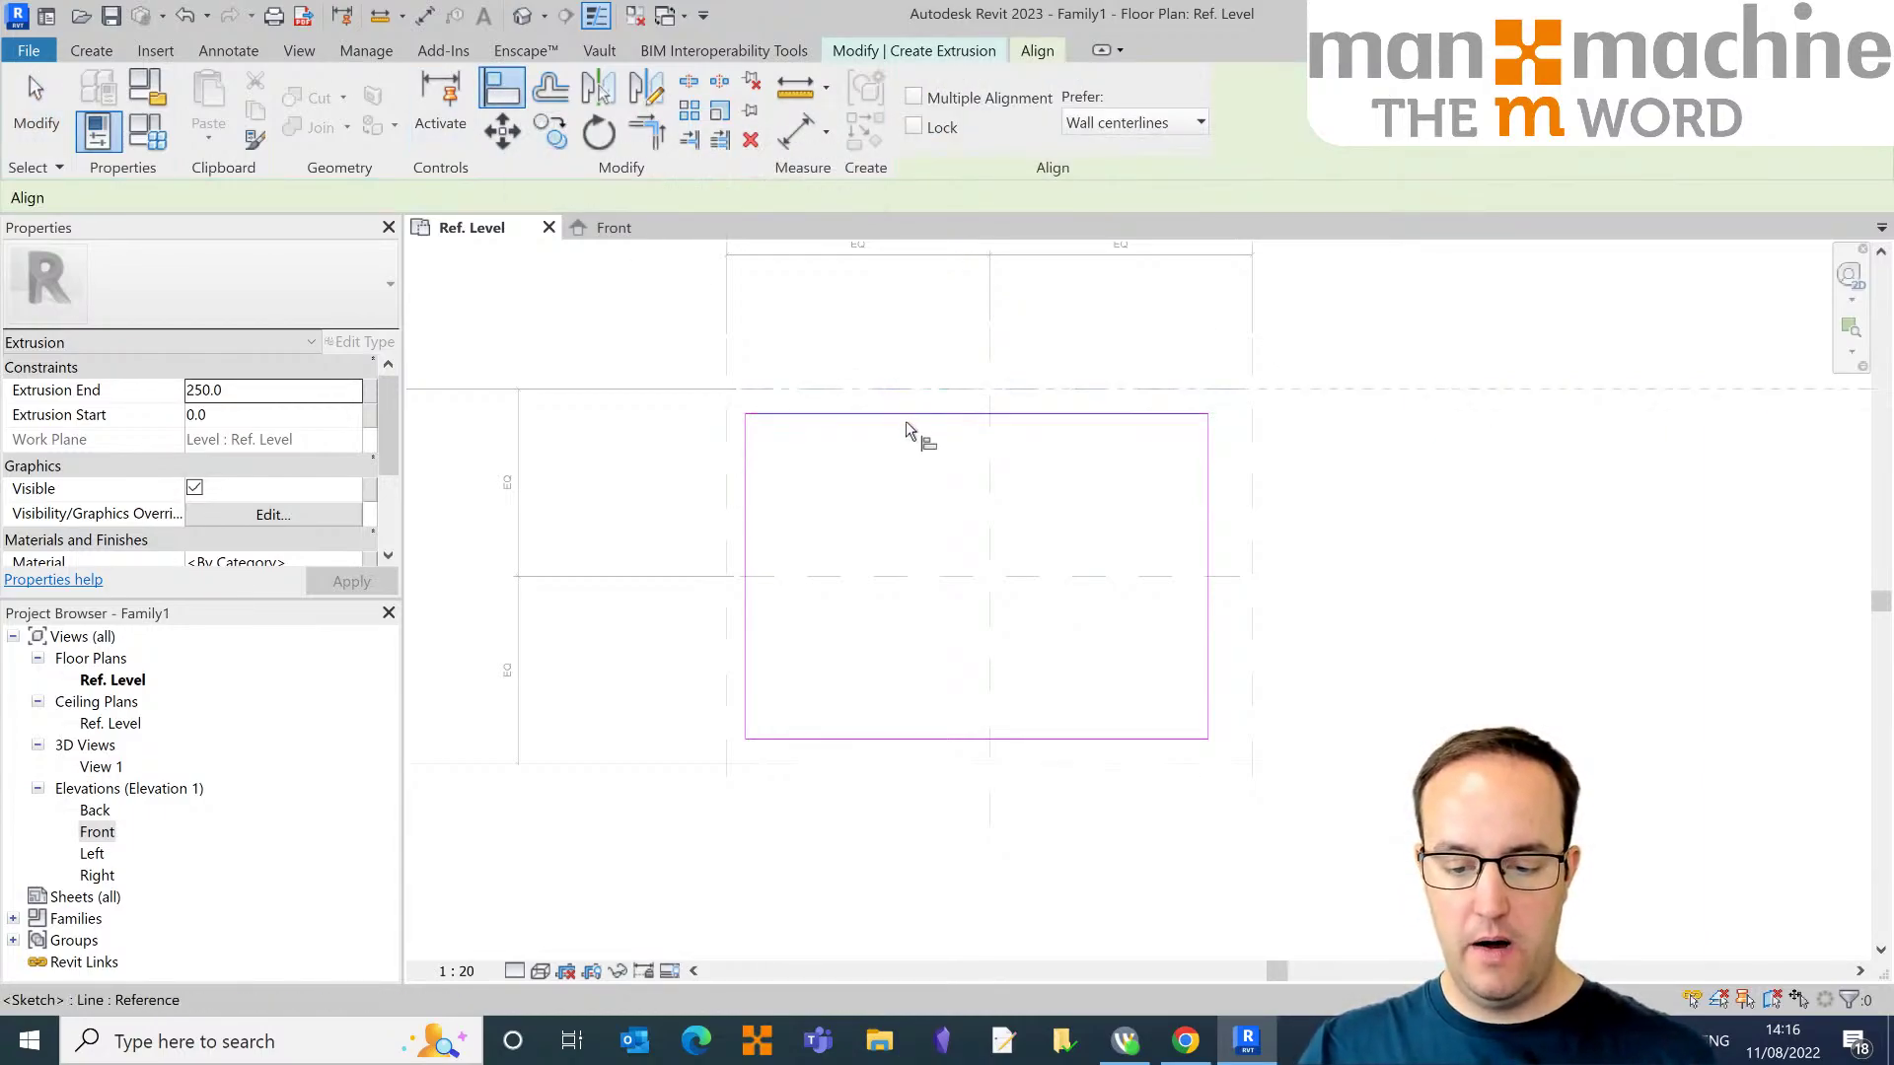
left_click(824, 390)
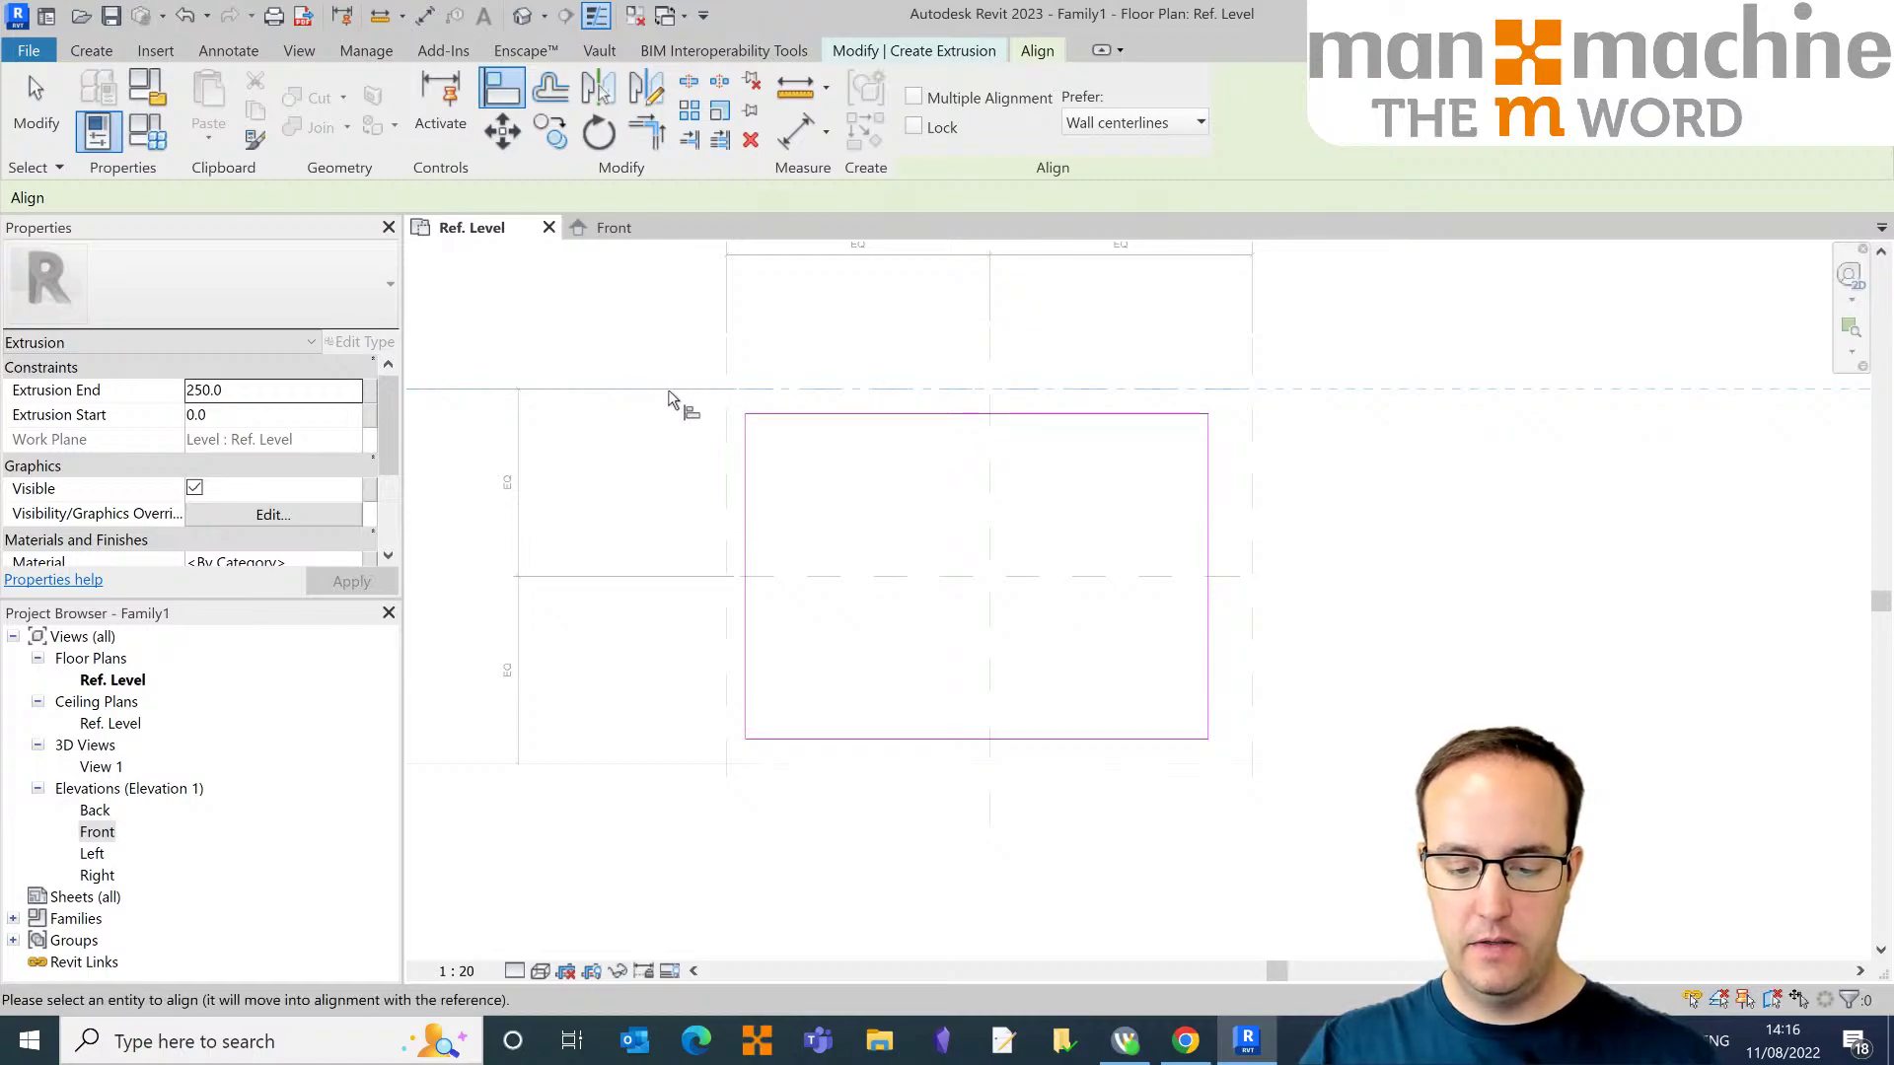
left_click(848, 418)
left_click(974, 411)
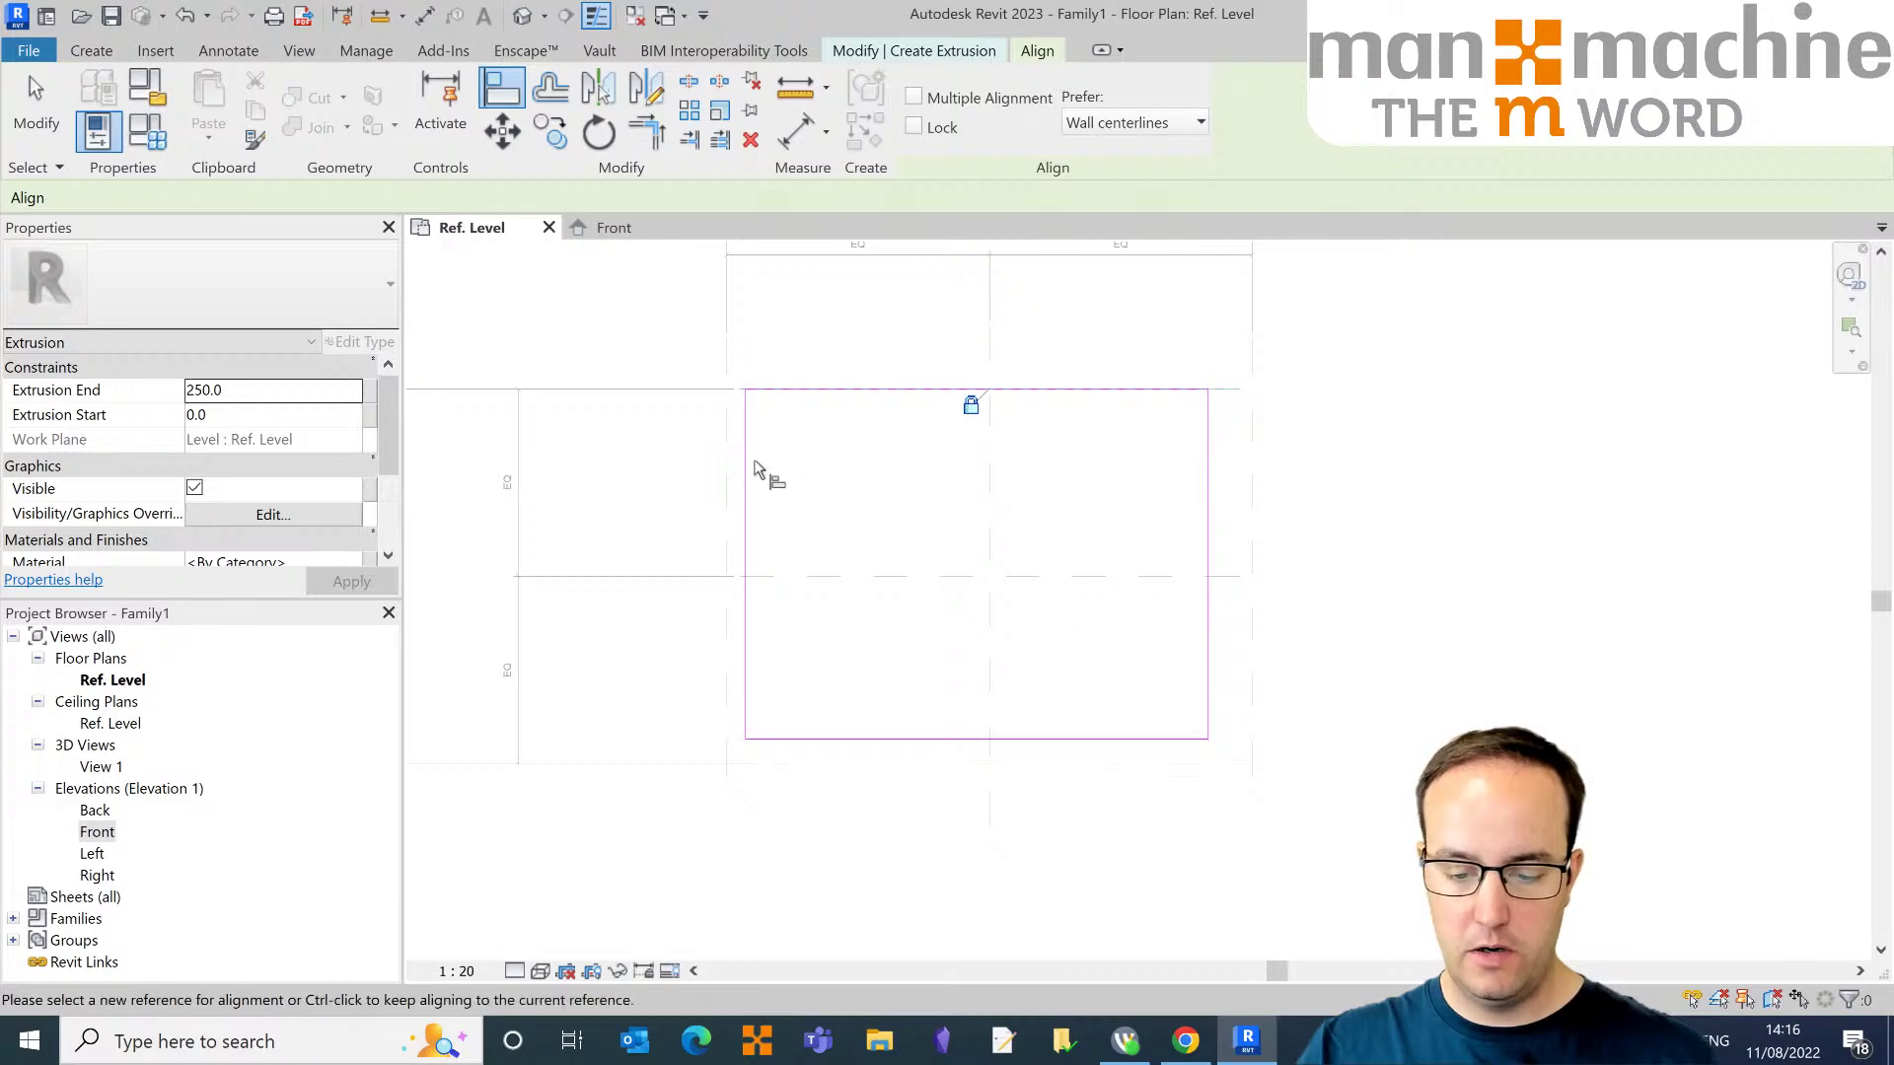
left_click(725, 441)
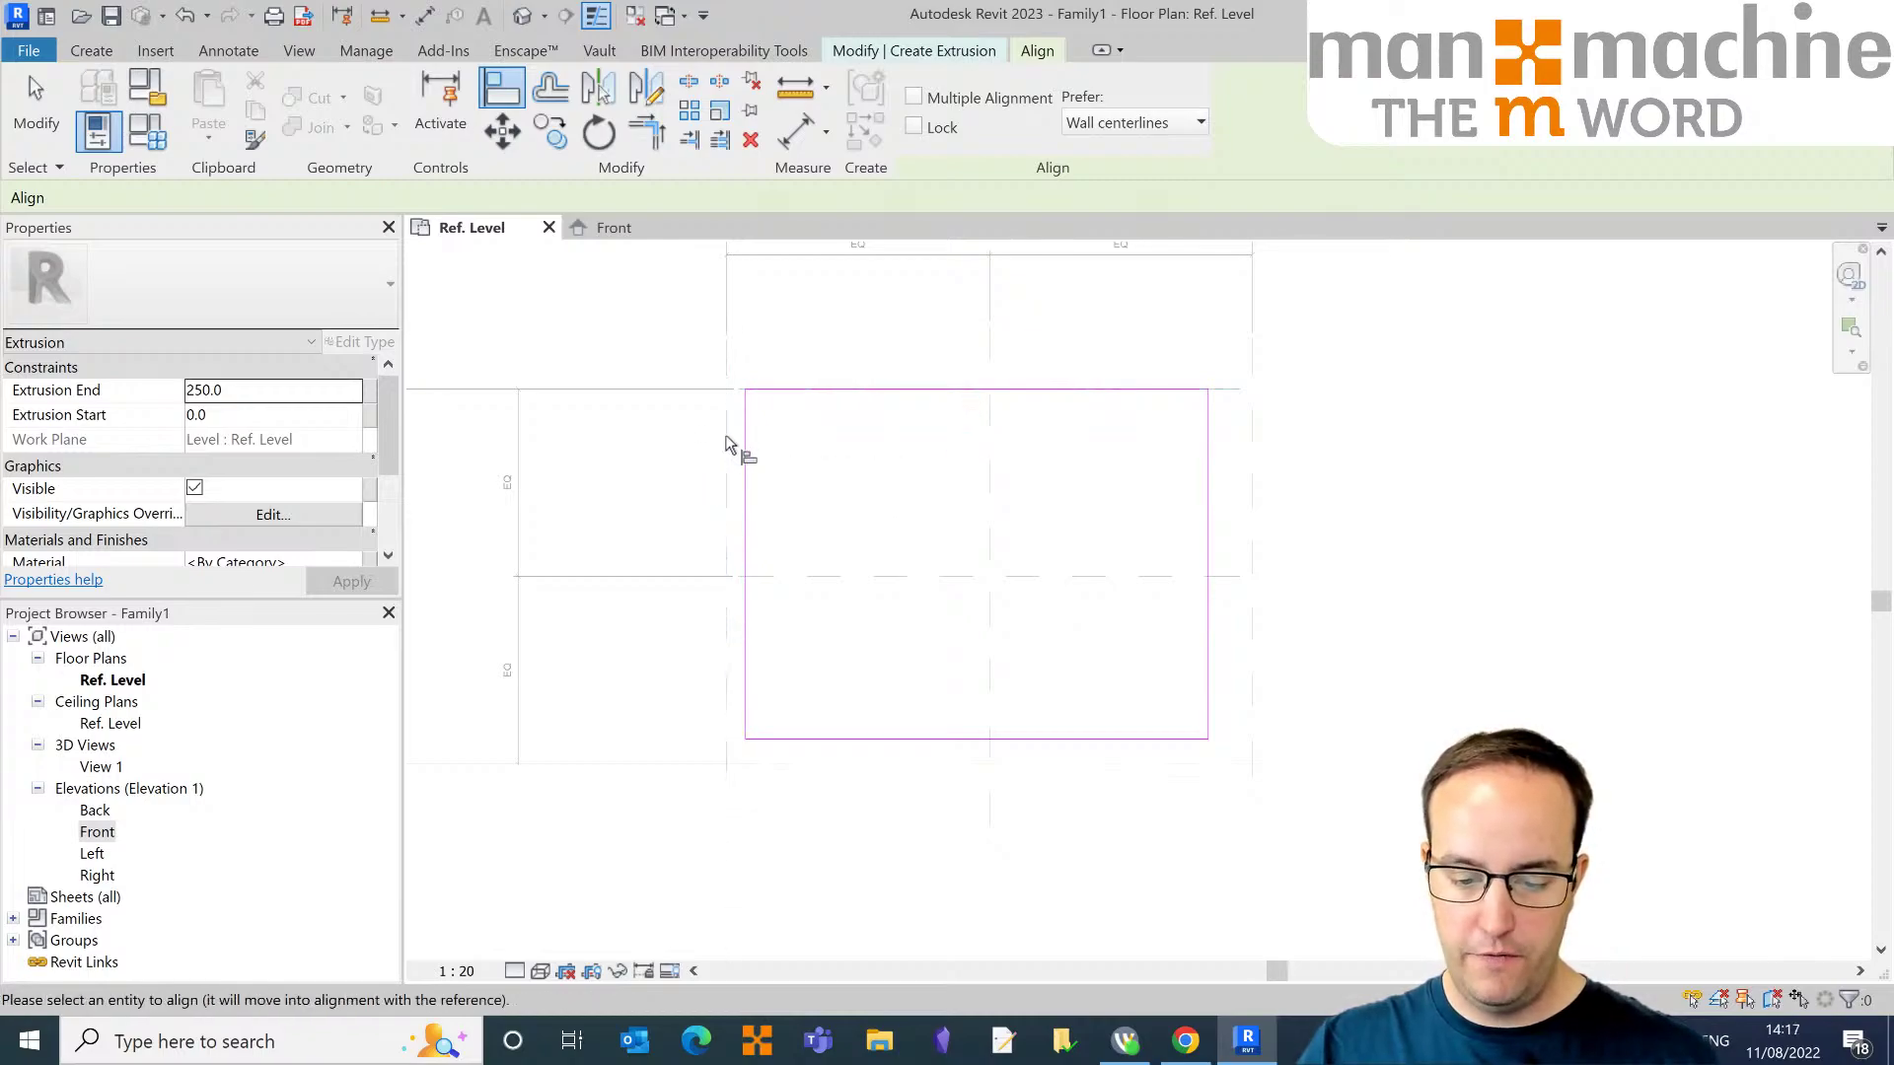
left_click(747, 458)
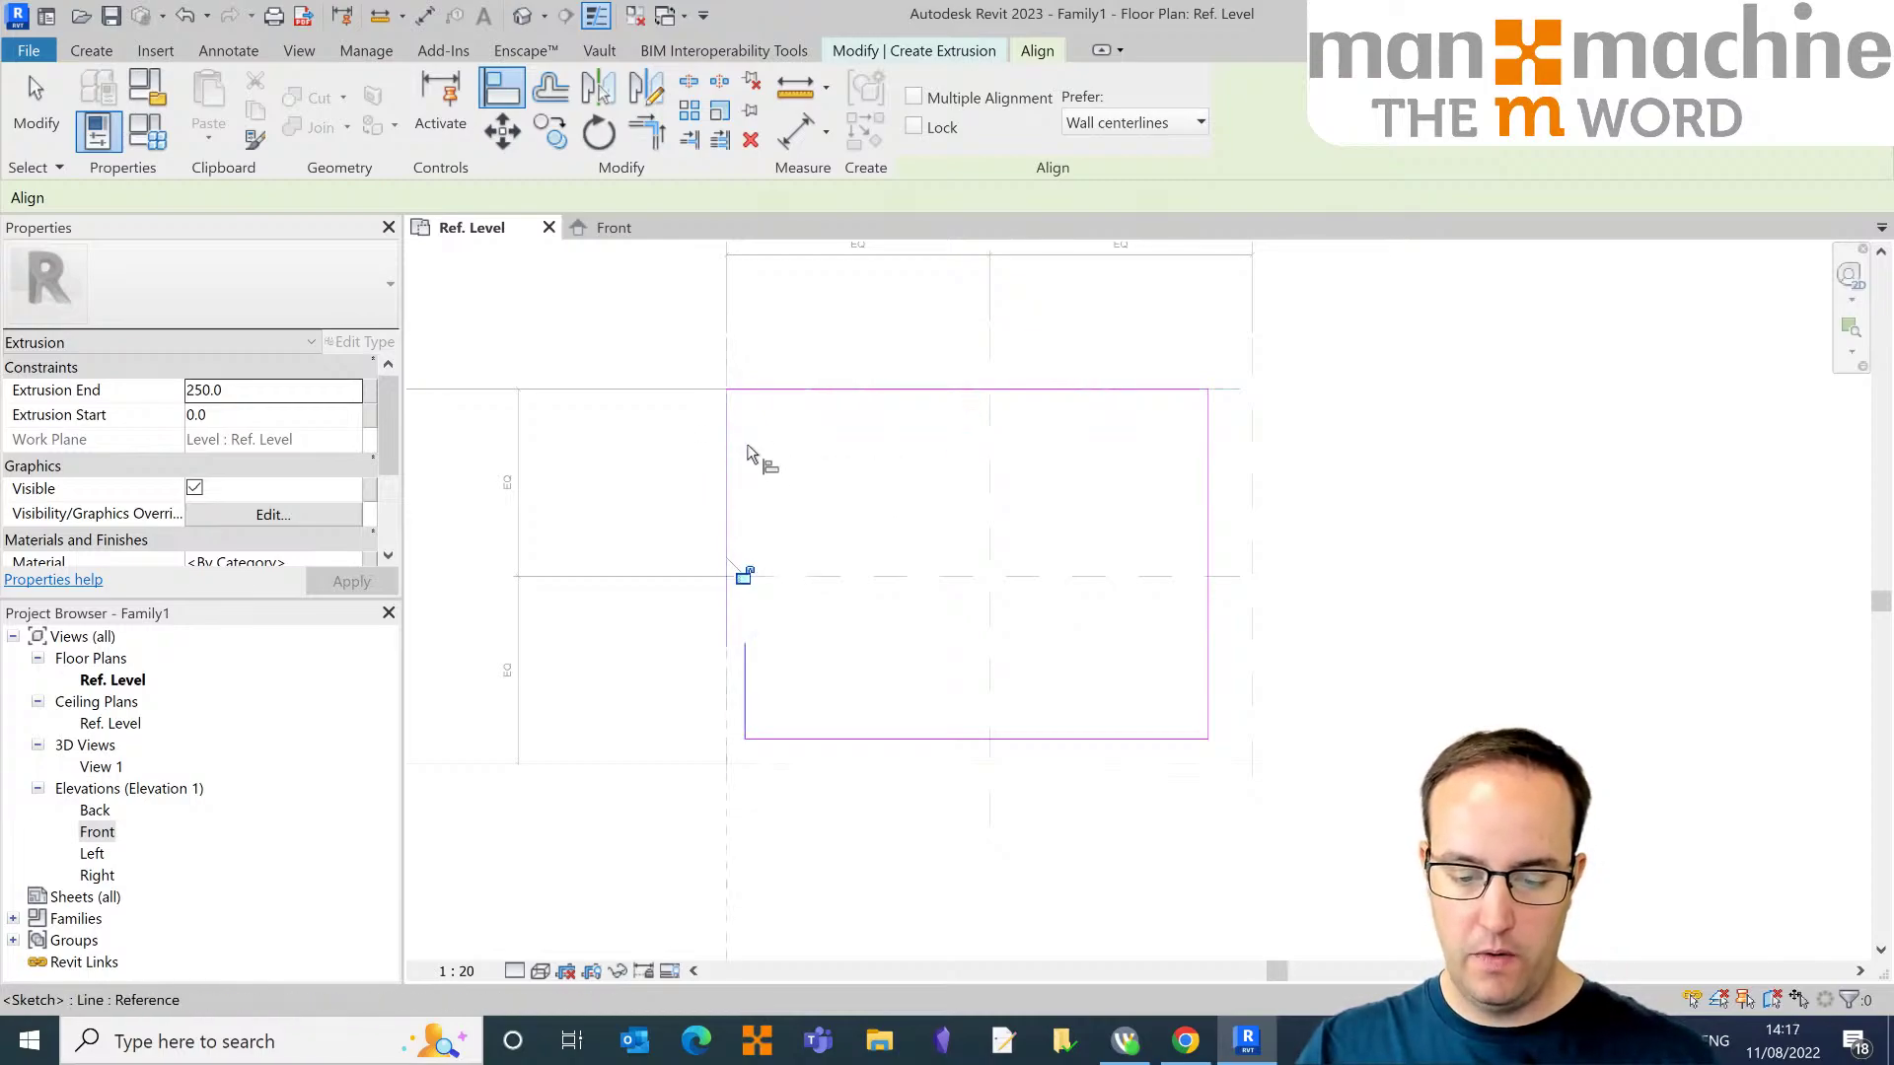
left_click(747, 576)
Step: Align the rectangle's front line to the Front plane and its right line to the RHSide plane, locking both alignments
left_click(812, 763)
left_click(820, 738)
left_click(1014, 749)
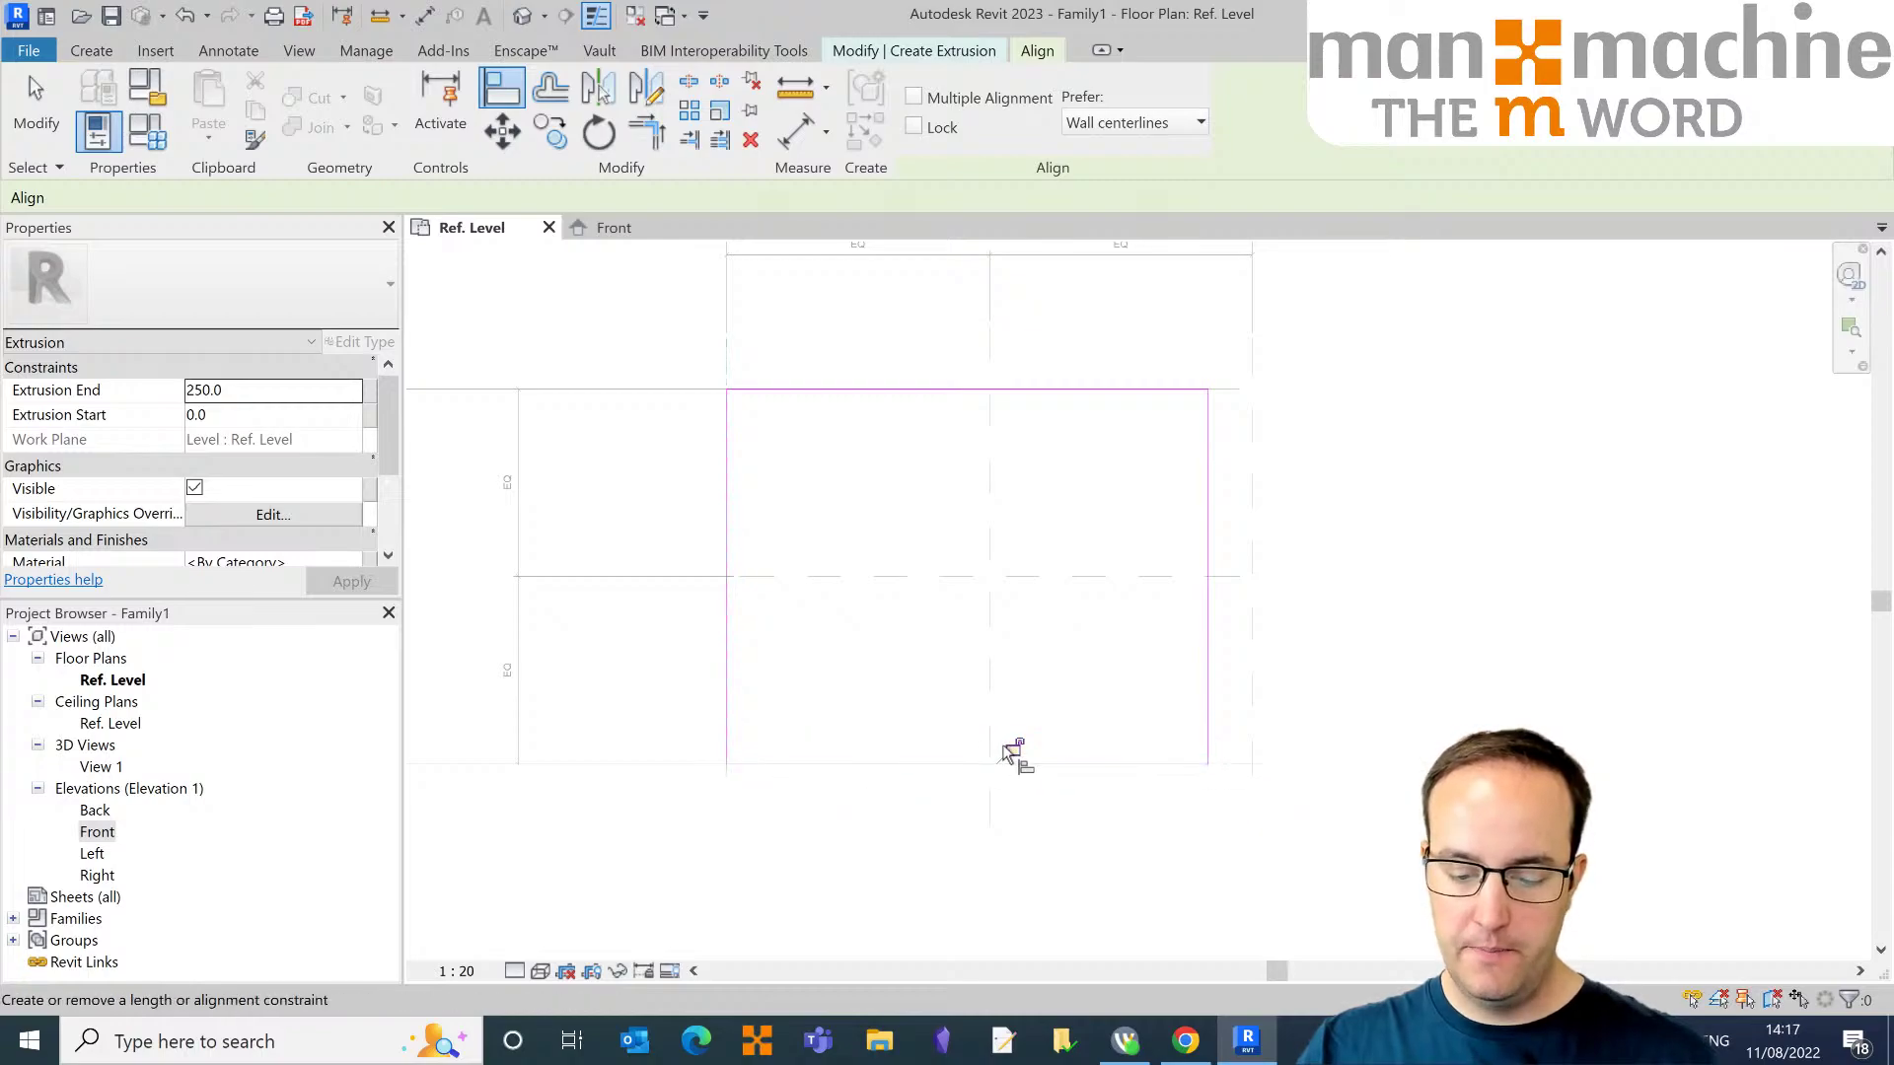
left_click(1251, 648)
left_click(1209, 623)
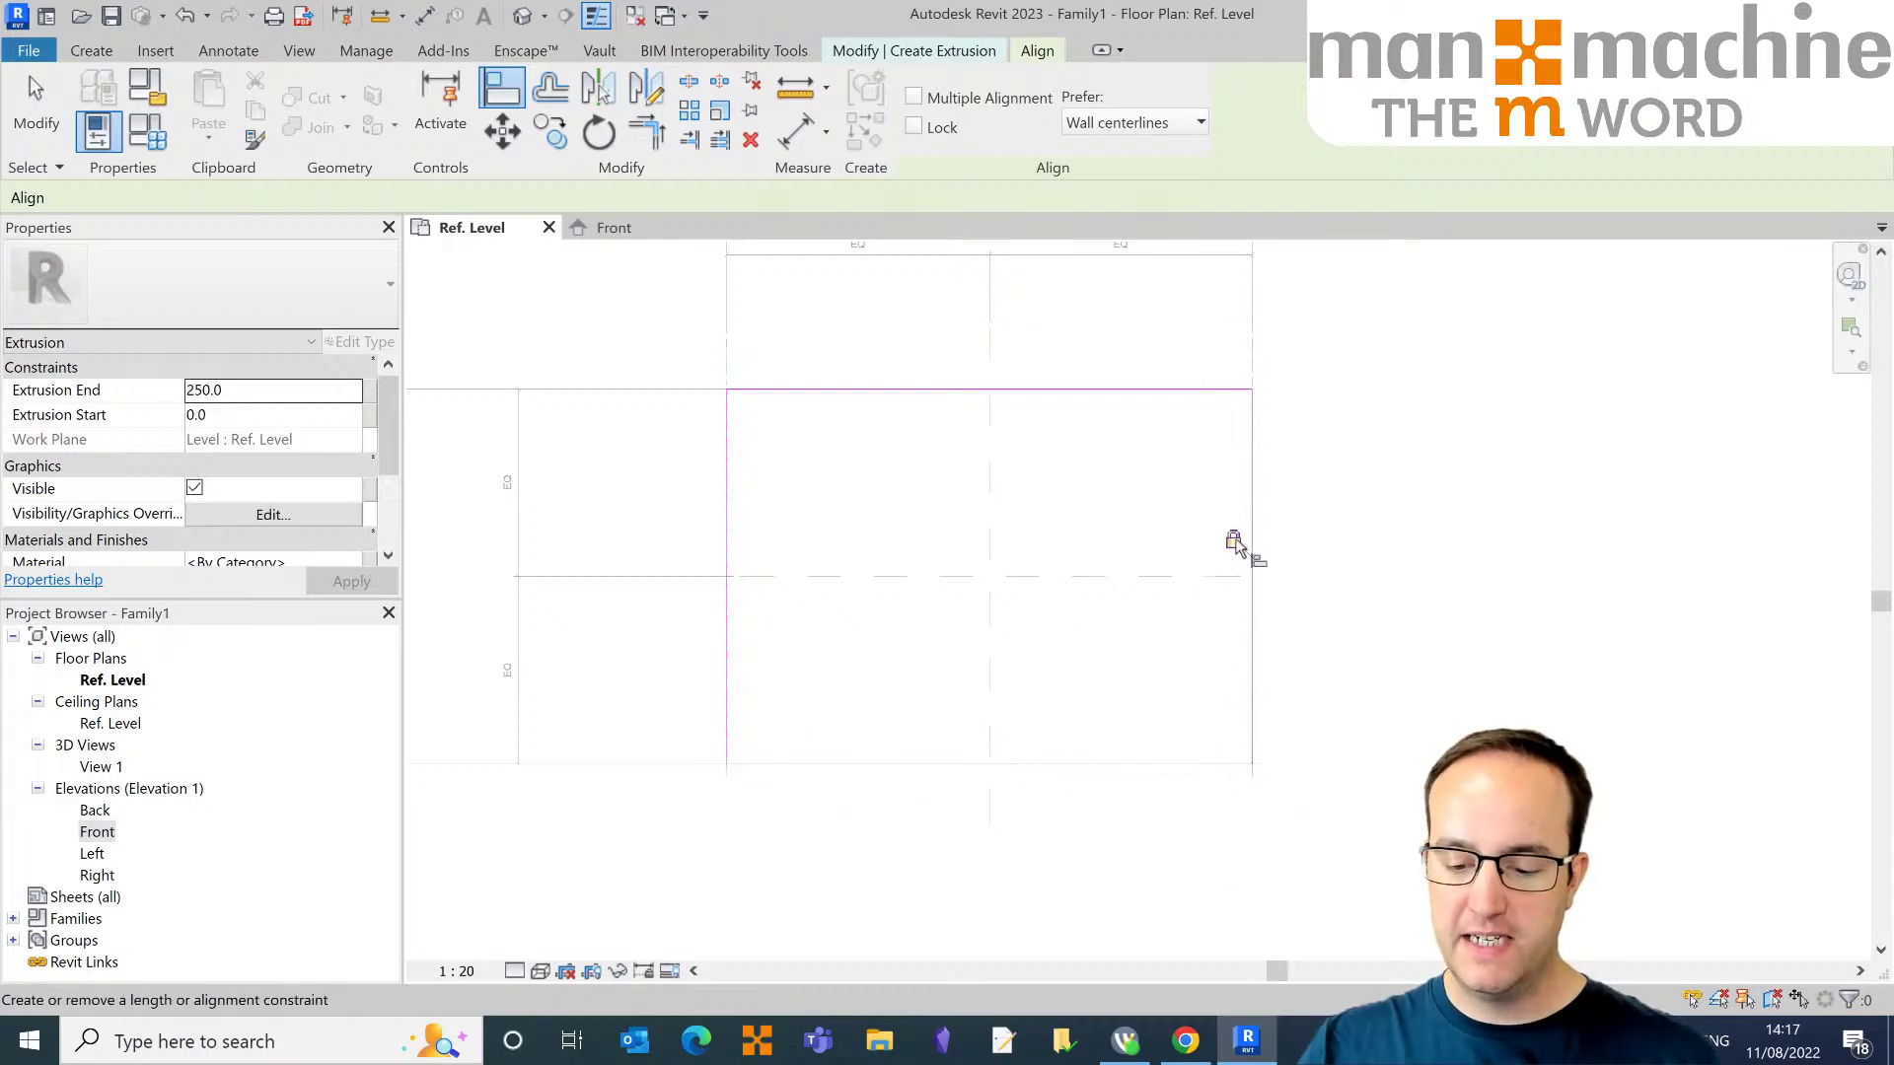
left_click(1236, 541)
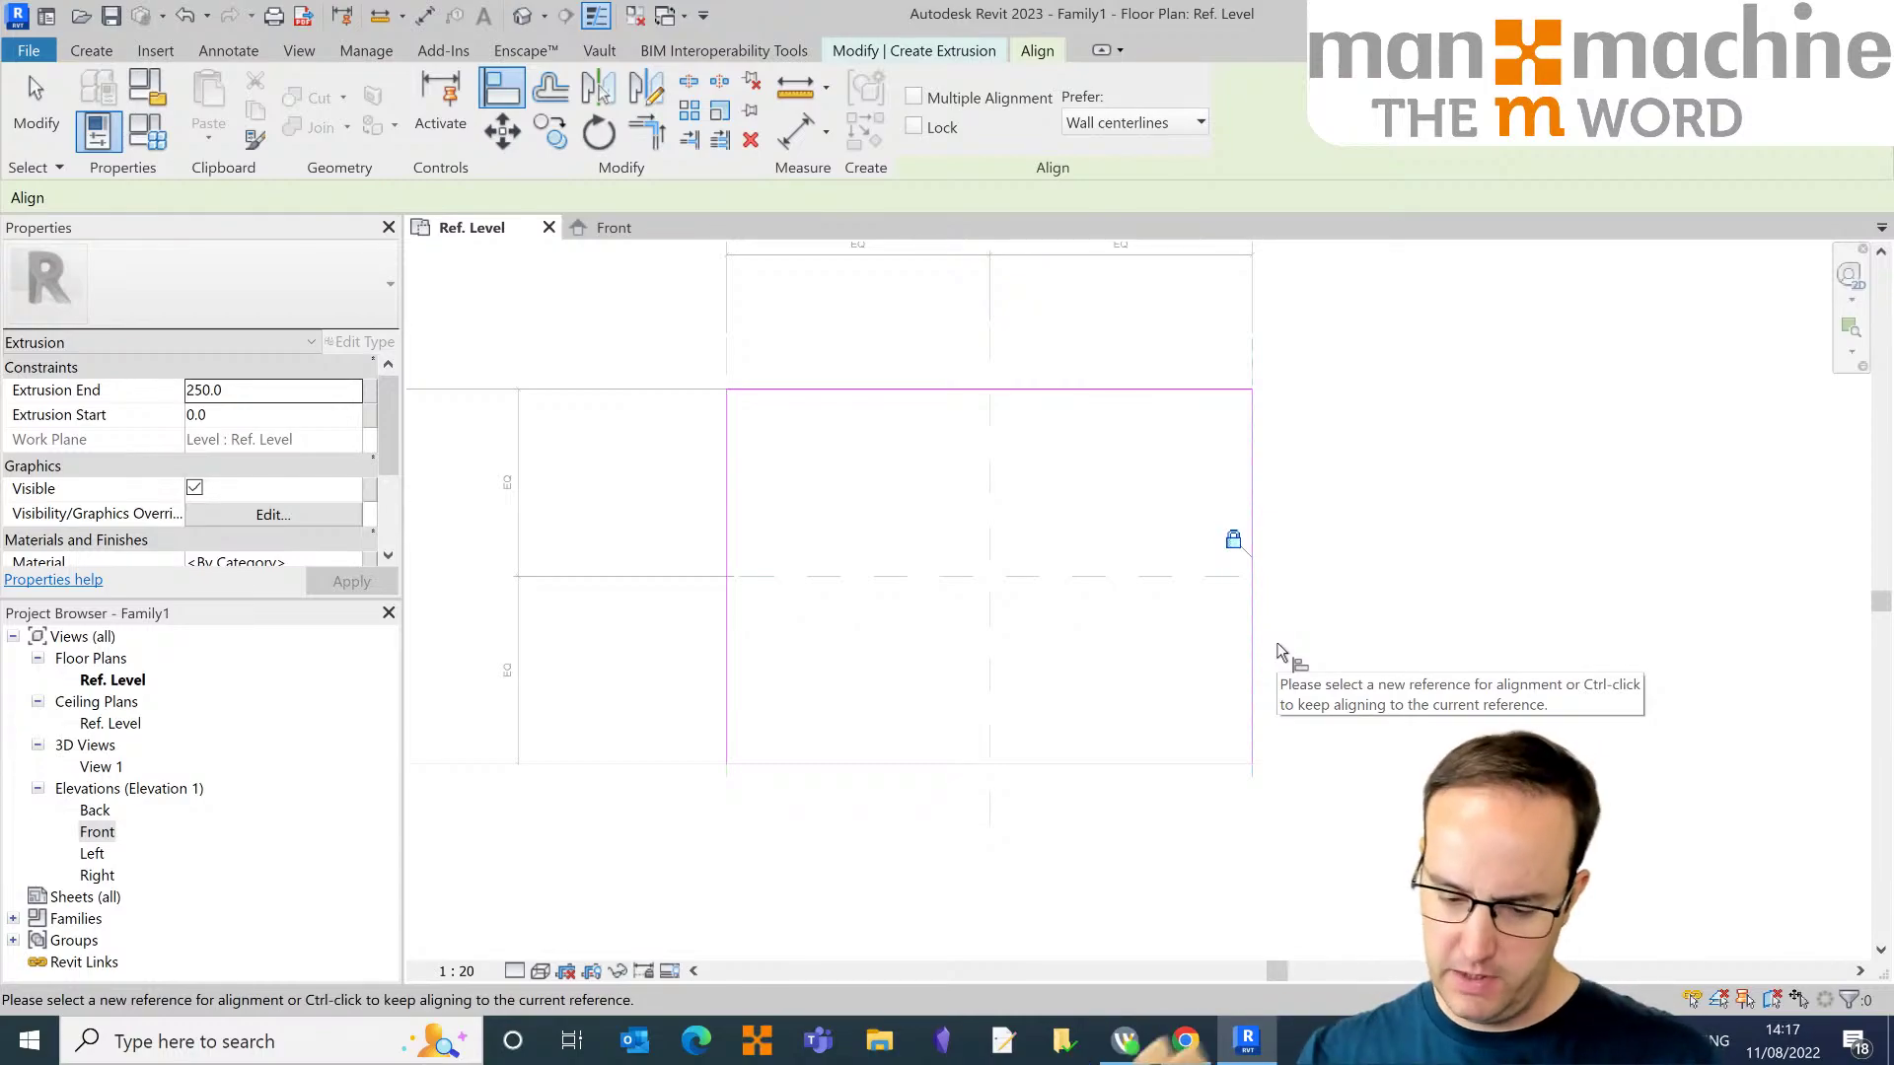
right_click(1409, 525)
left_click(1403, 523)
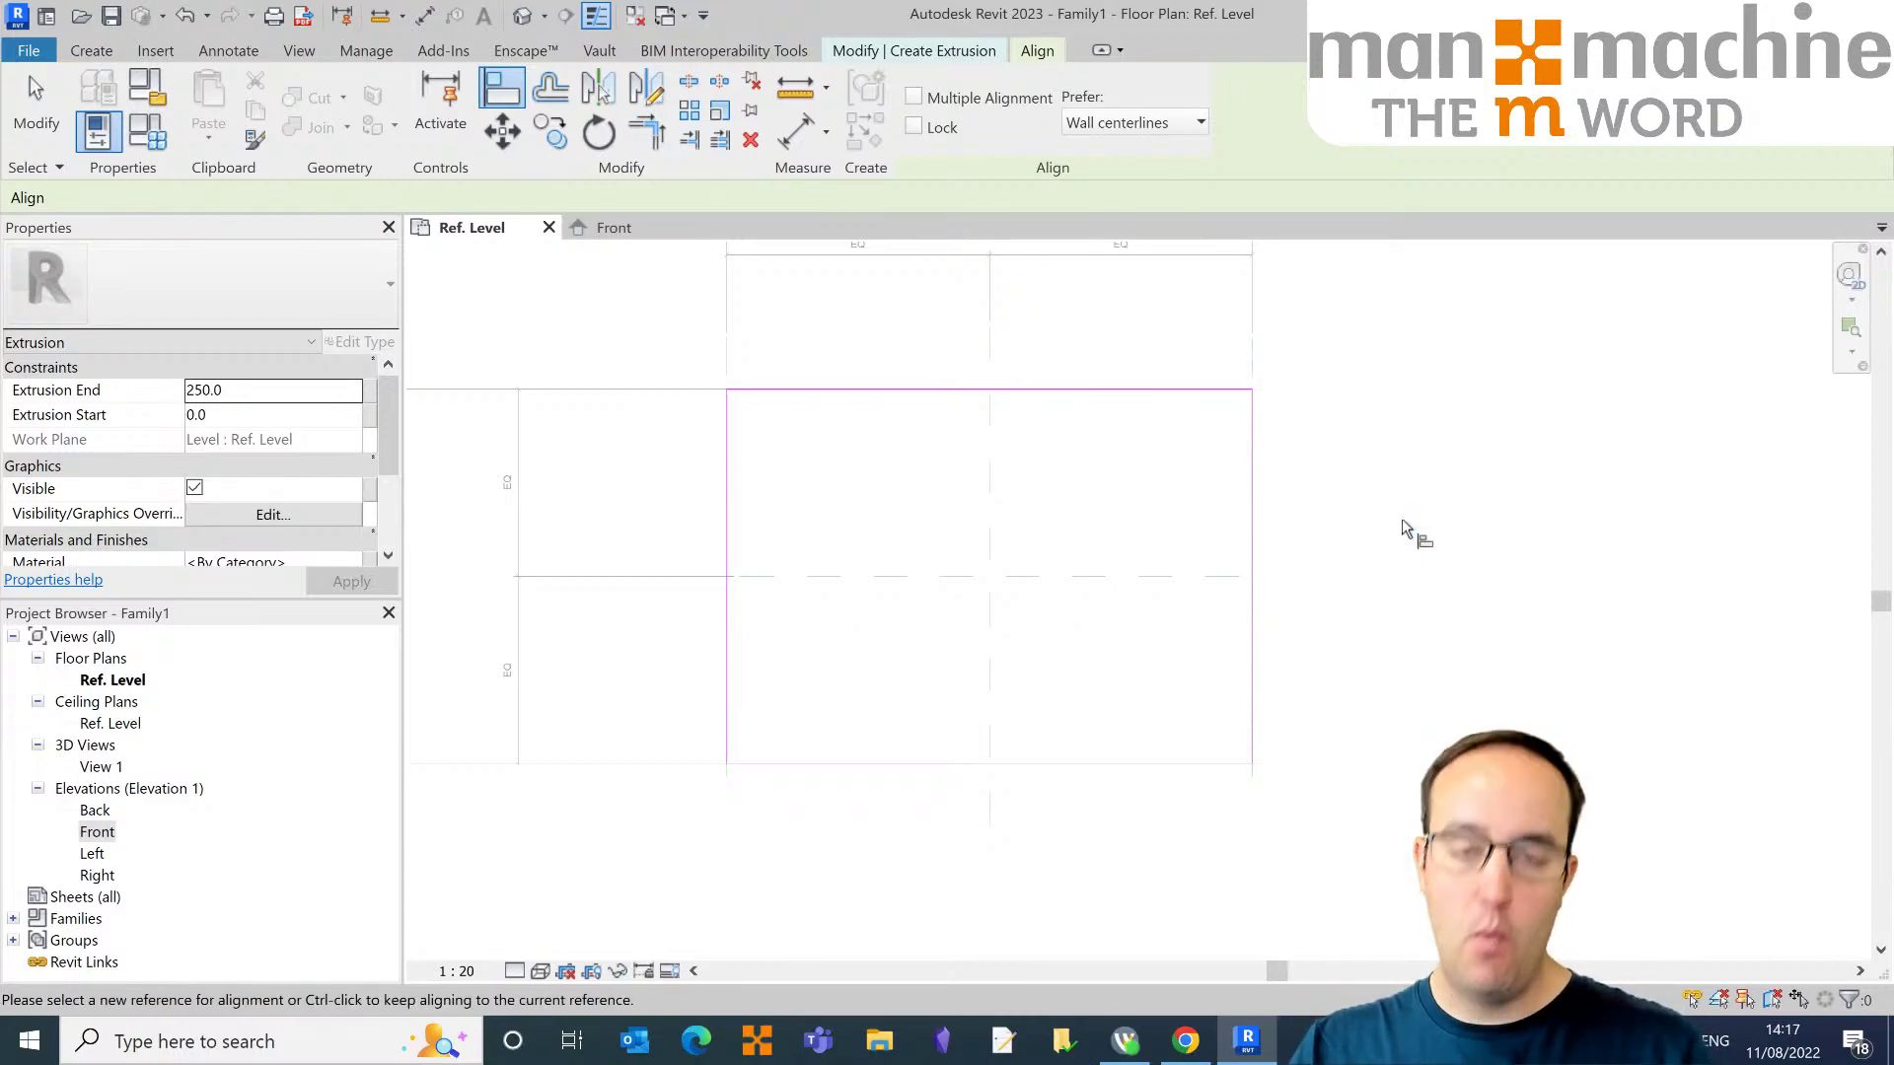
middle_click_drag(1406, 524, 1332, 534)
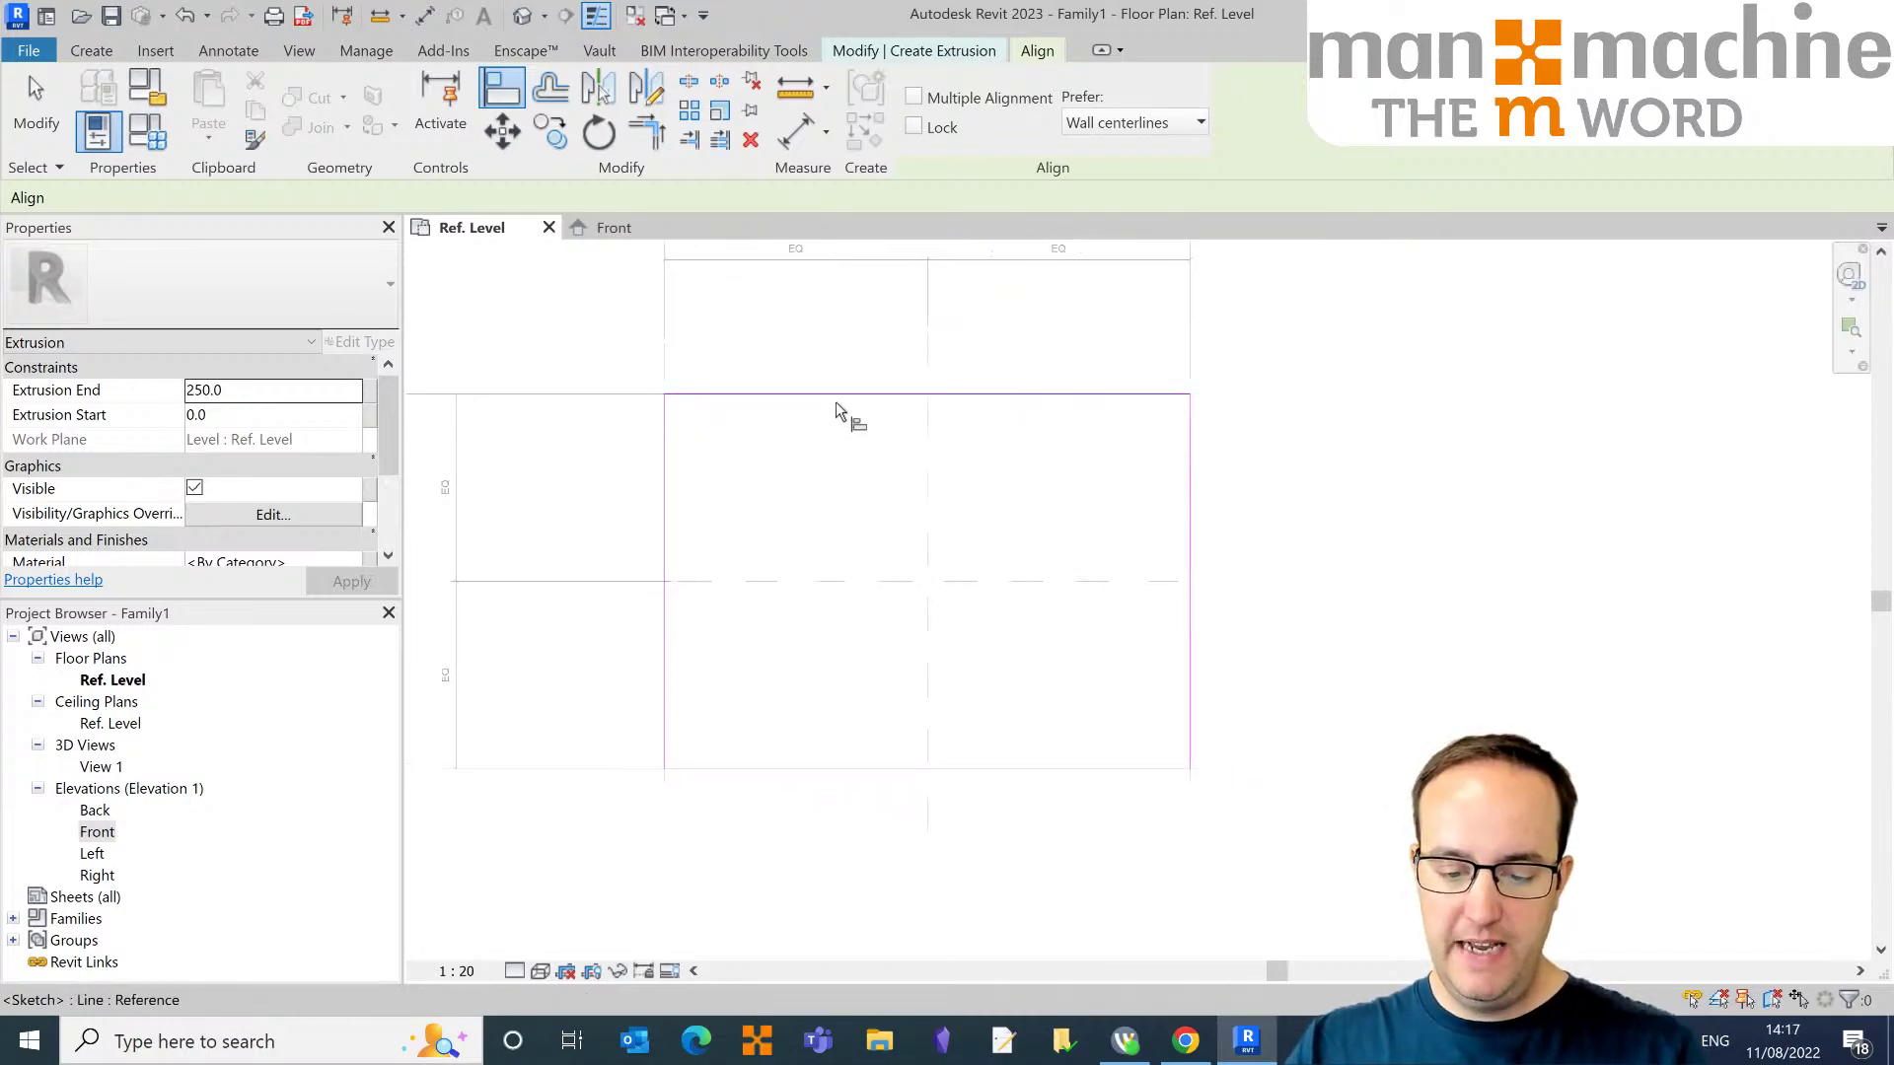
right_click(909, 347)
left_click(930, 359)
Step: Set the Depth parameter to 2500 and the Width to 3000, and apply them to flex the locked sketch
middle_click_drag(837, 327, 1078, 507)
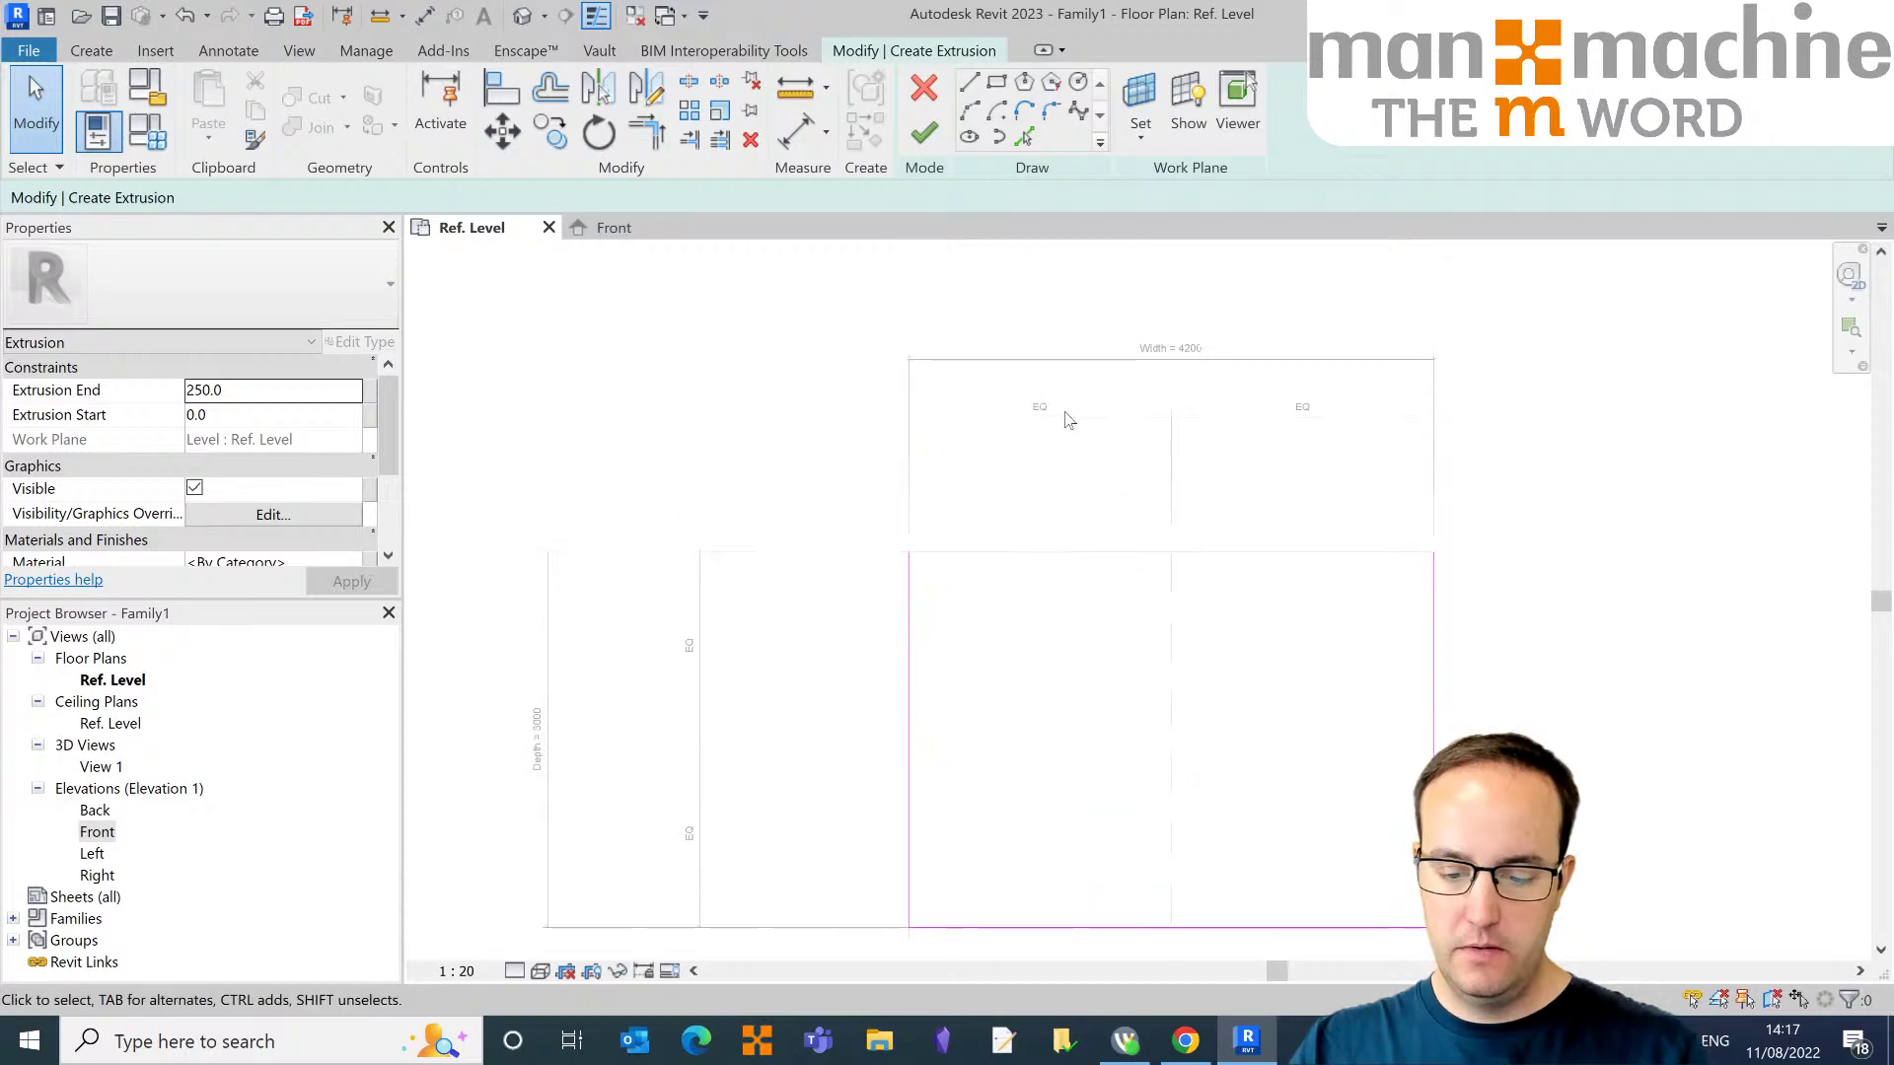
middle_click_drag(579, 759, 740, 544)
scroll(1198, 617, "down", 1)
middle_click_drag(1101, 357, 1103, 451)
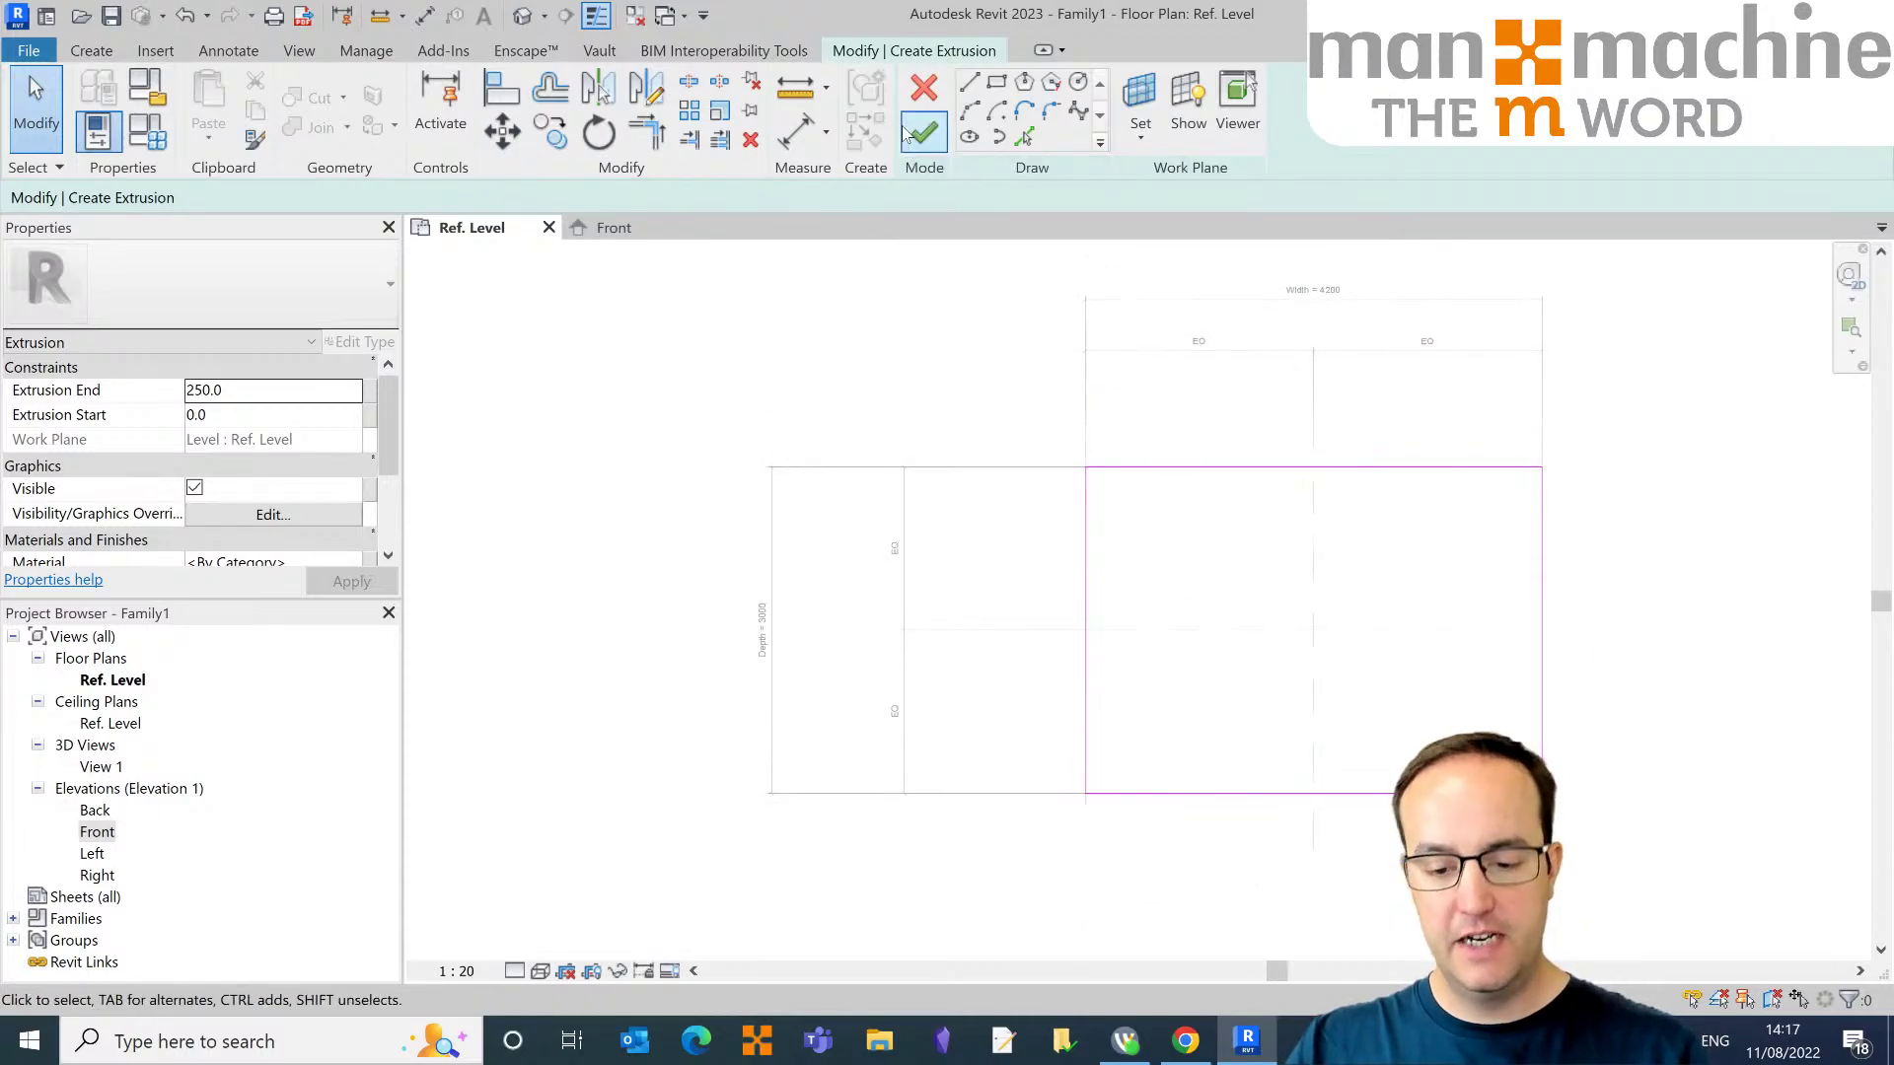
left_click(148, 132)
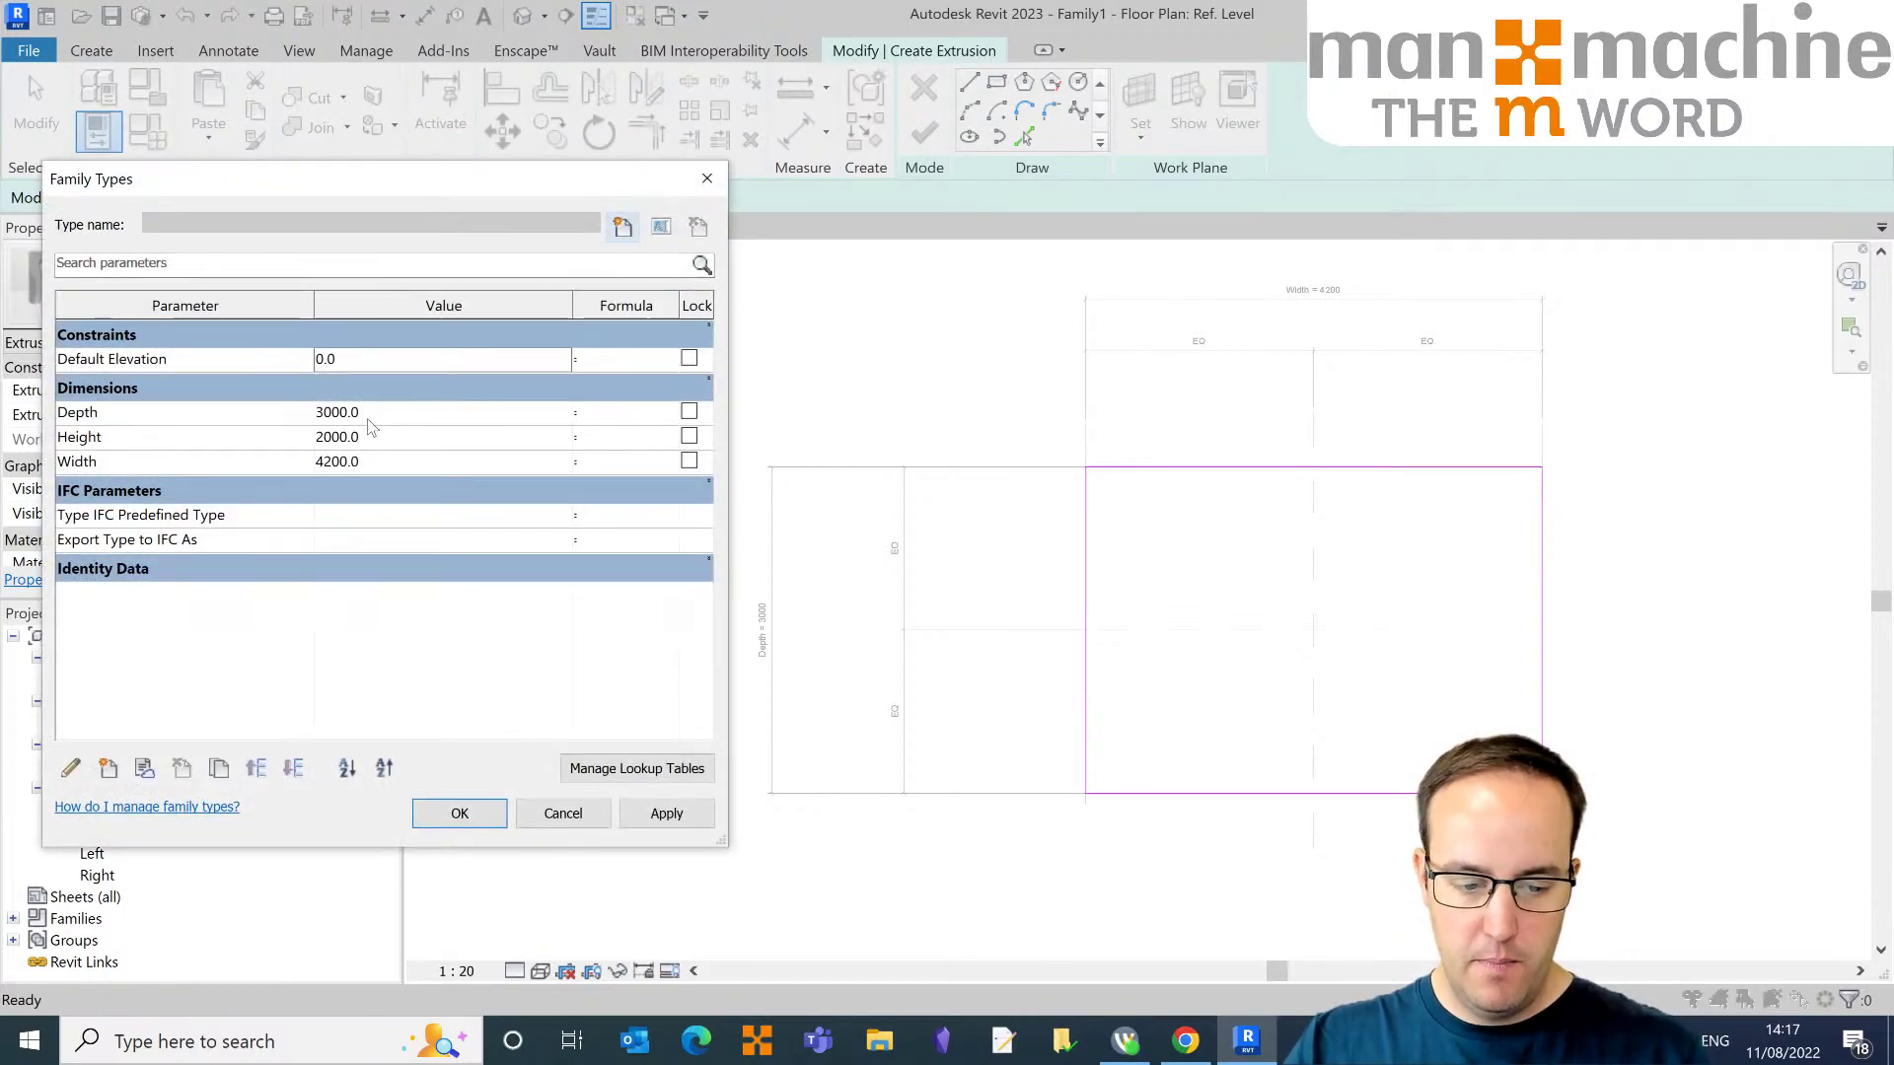
left_click(365, 415)
type("2500")
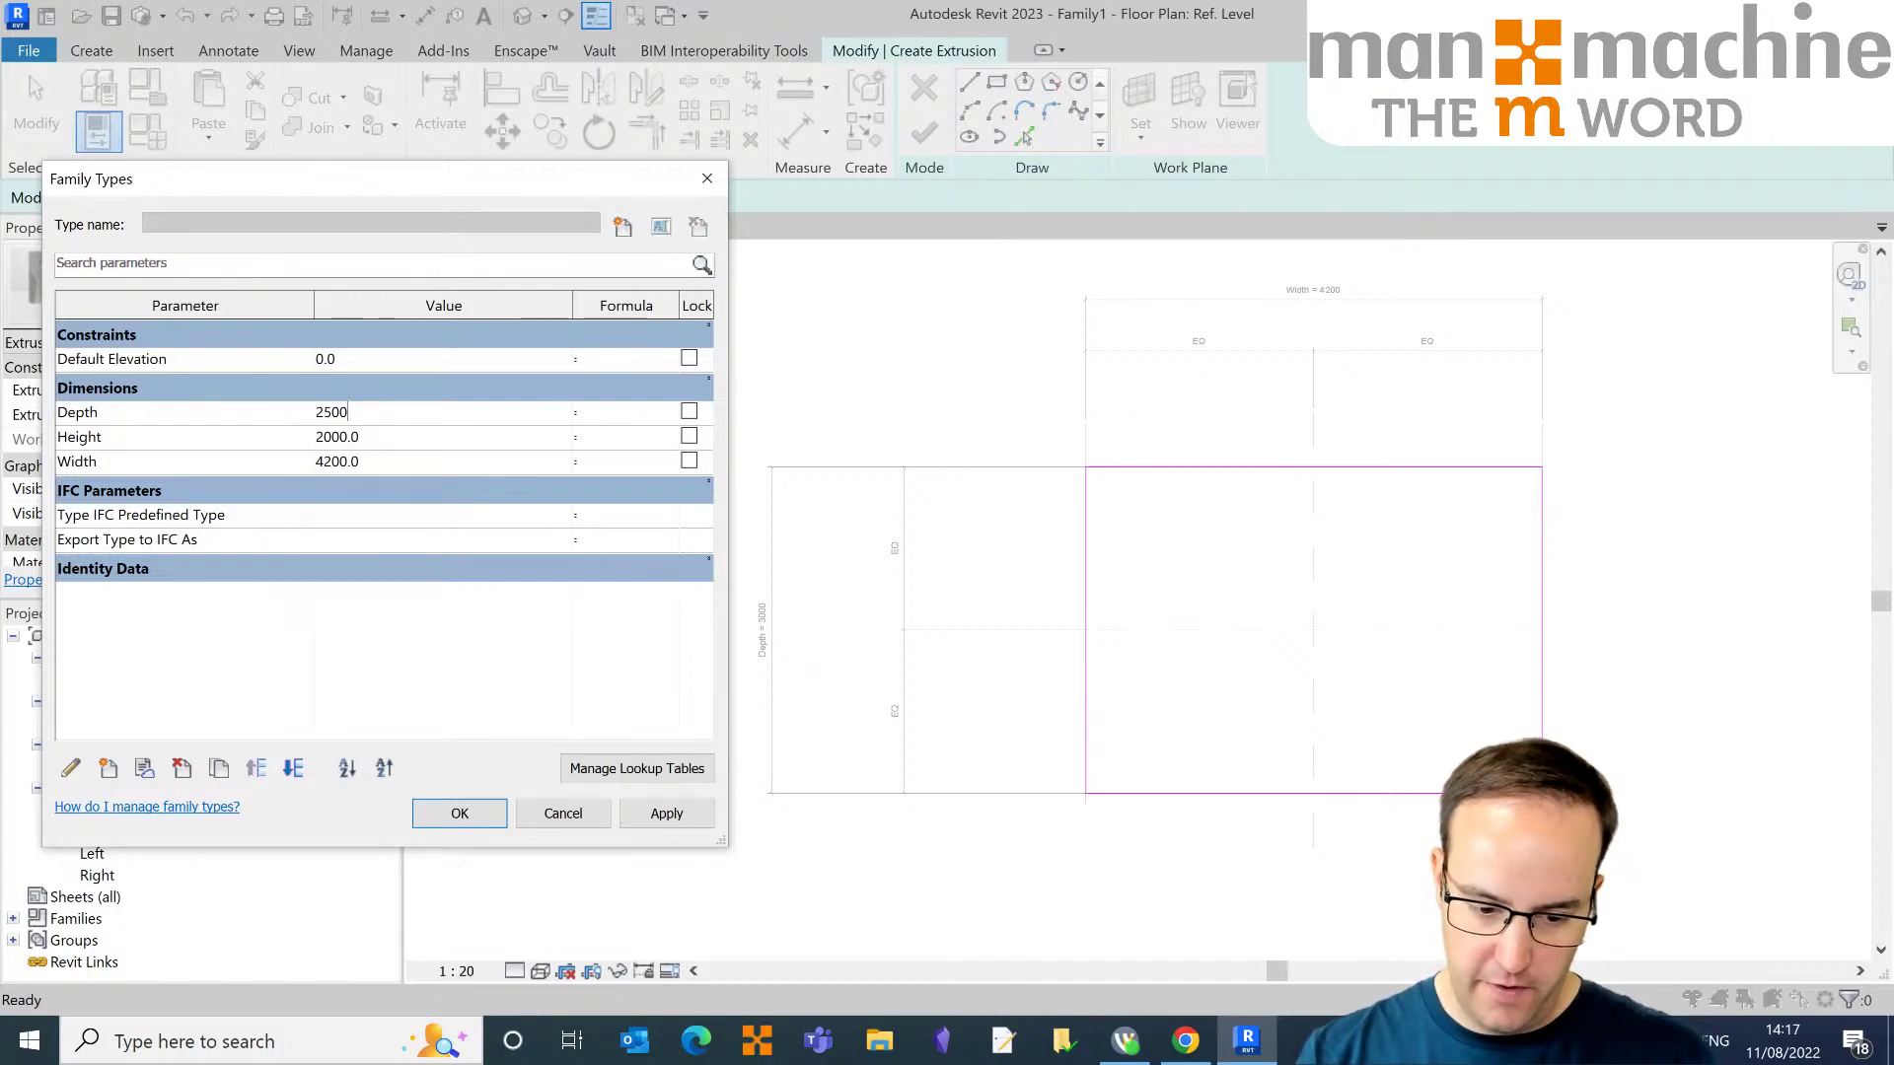
left_click(317, 441)
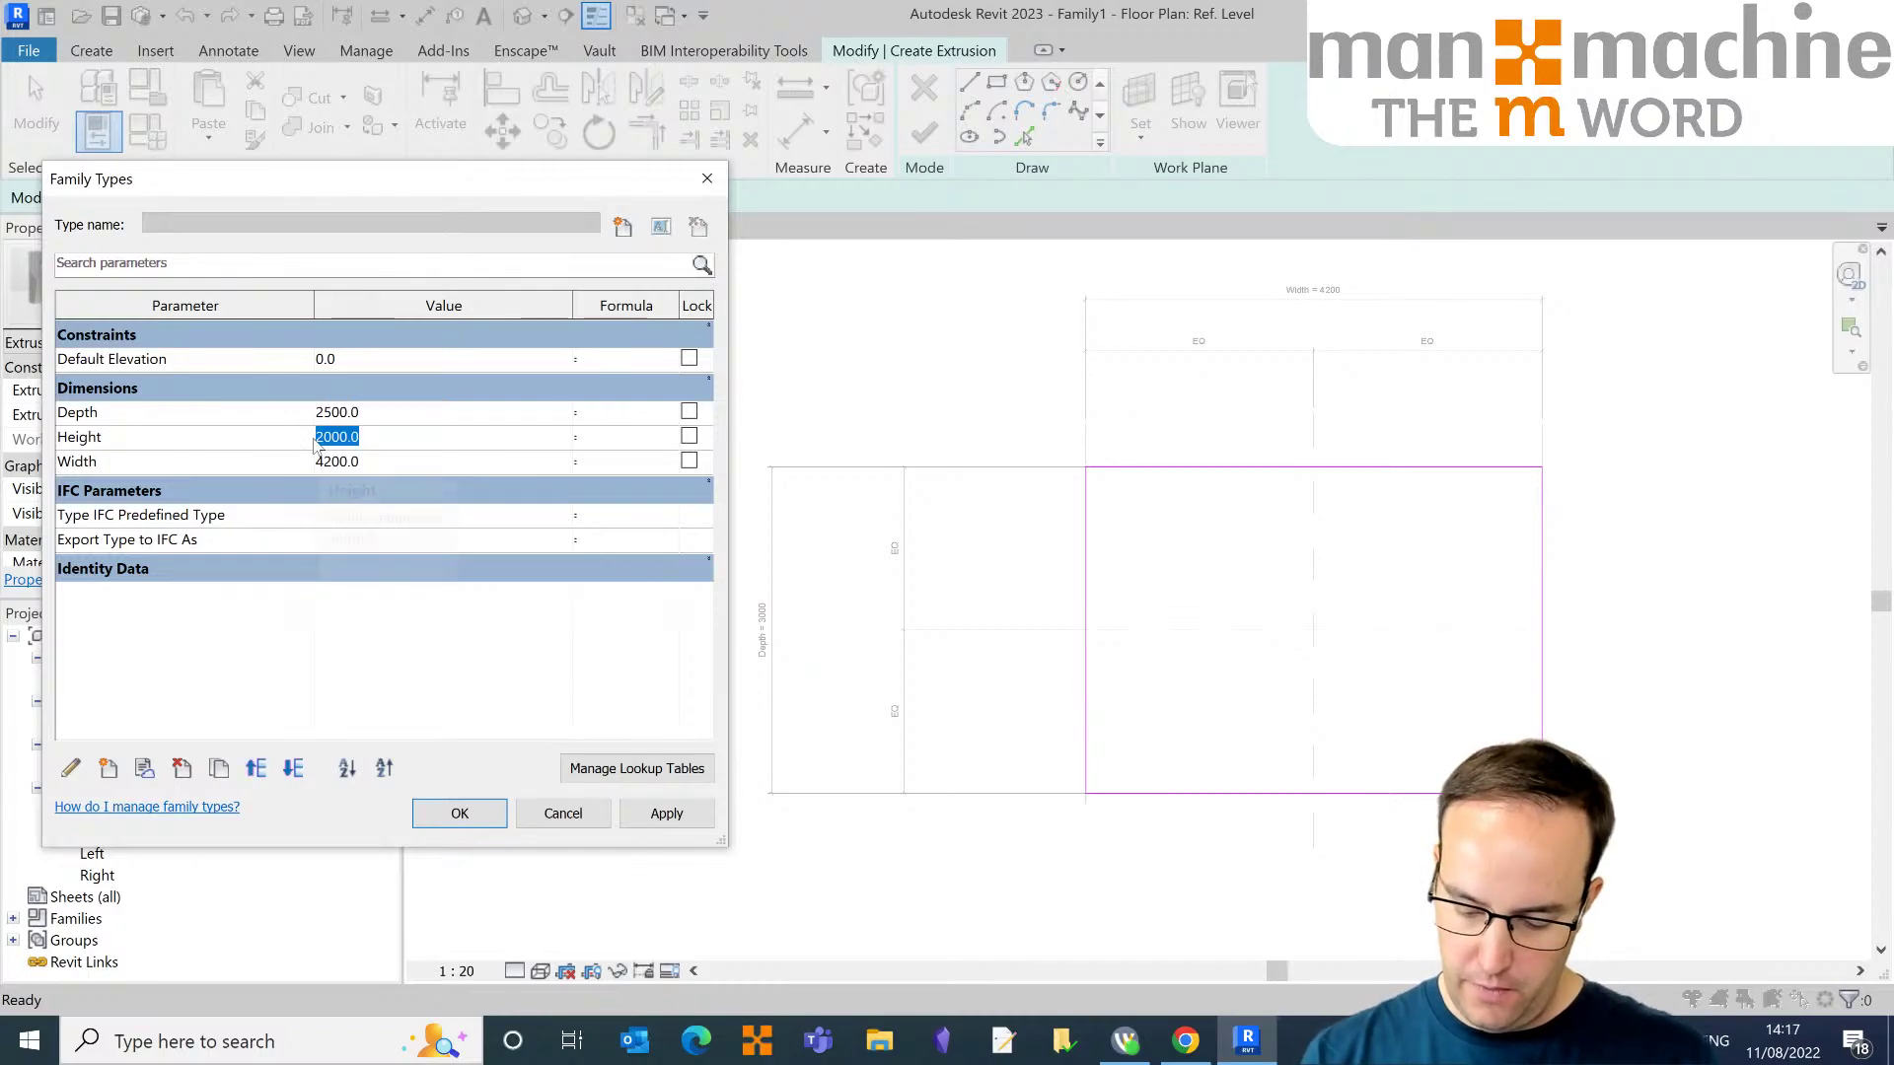
type("2750")
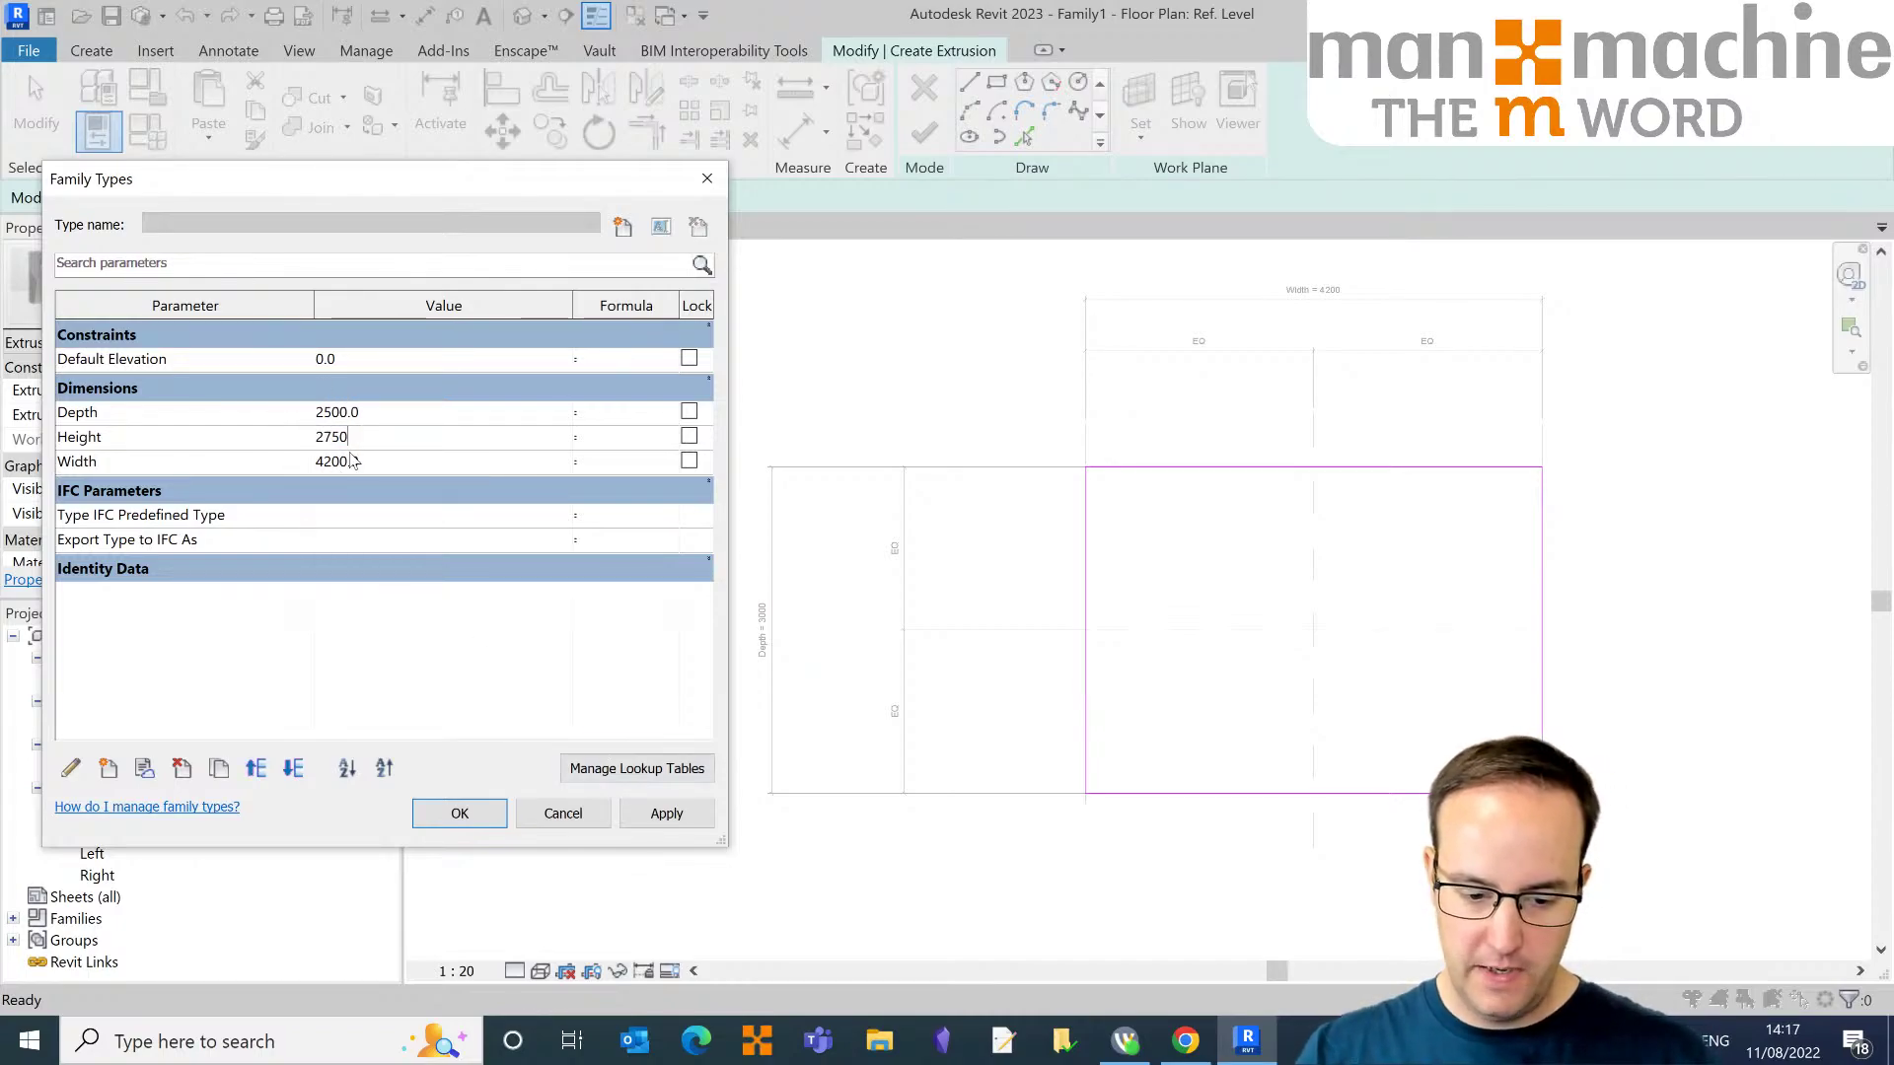
left_click_drag(350, 440, 315, 461)
key("Escape")
type("3000")
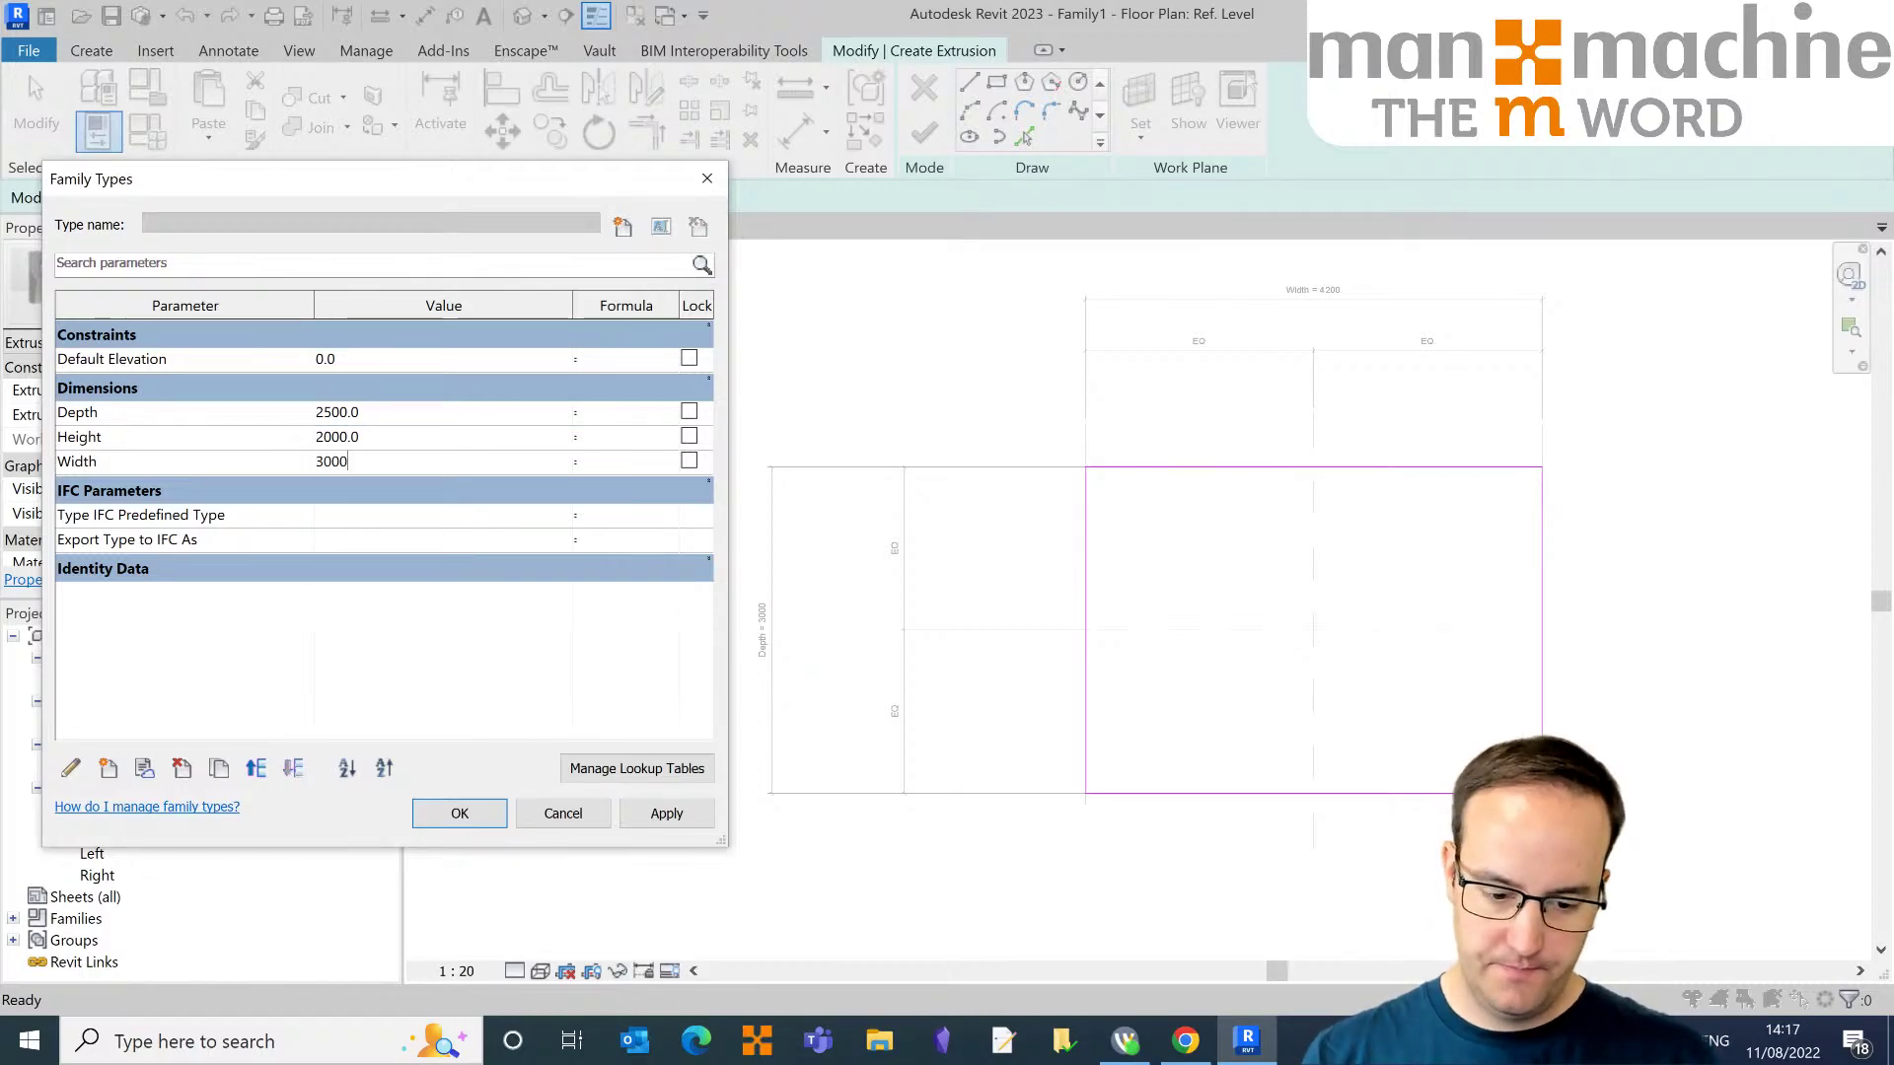
left_click(690, 814)
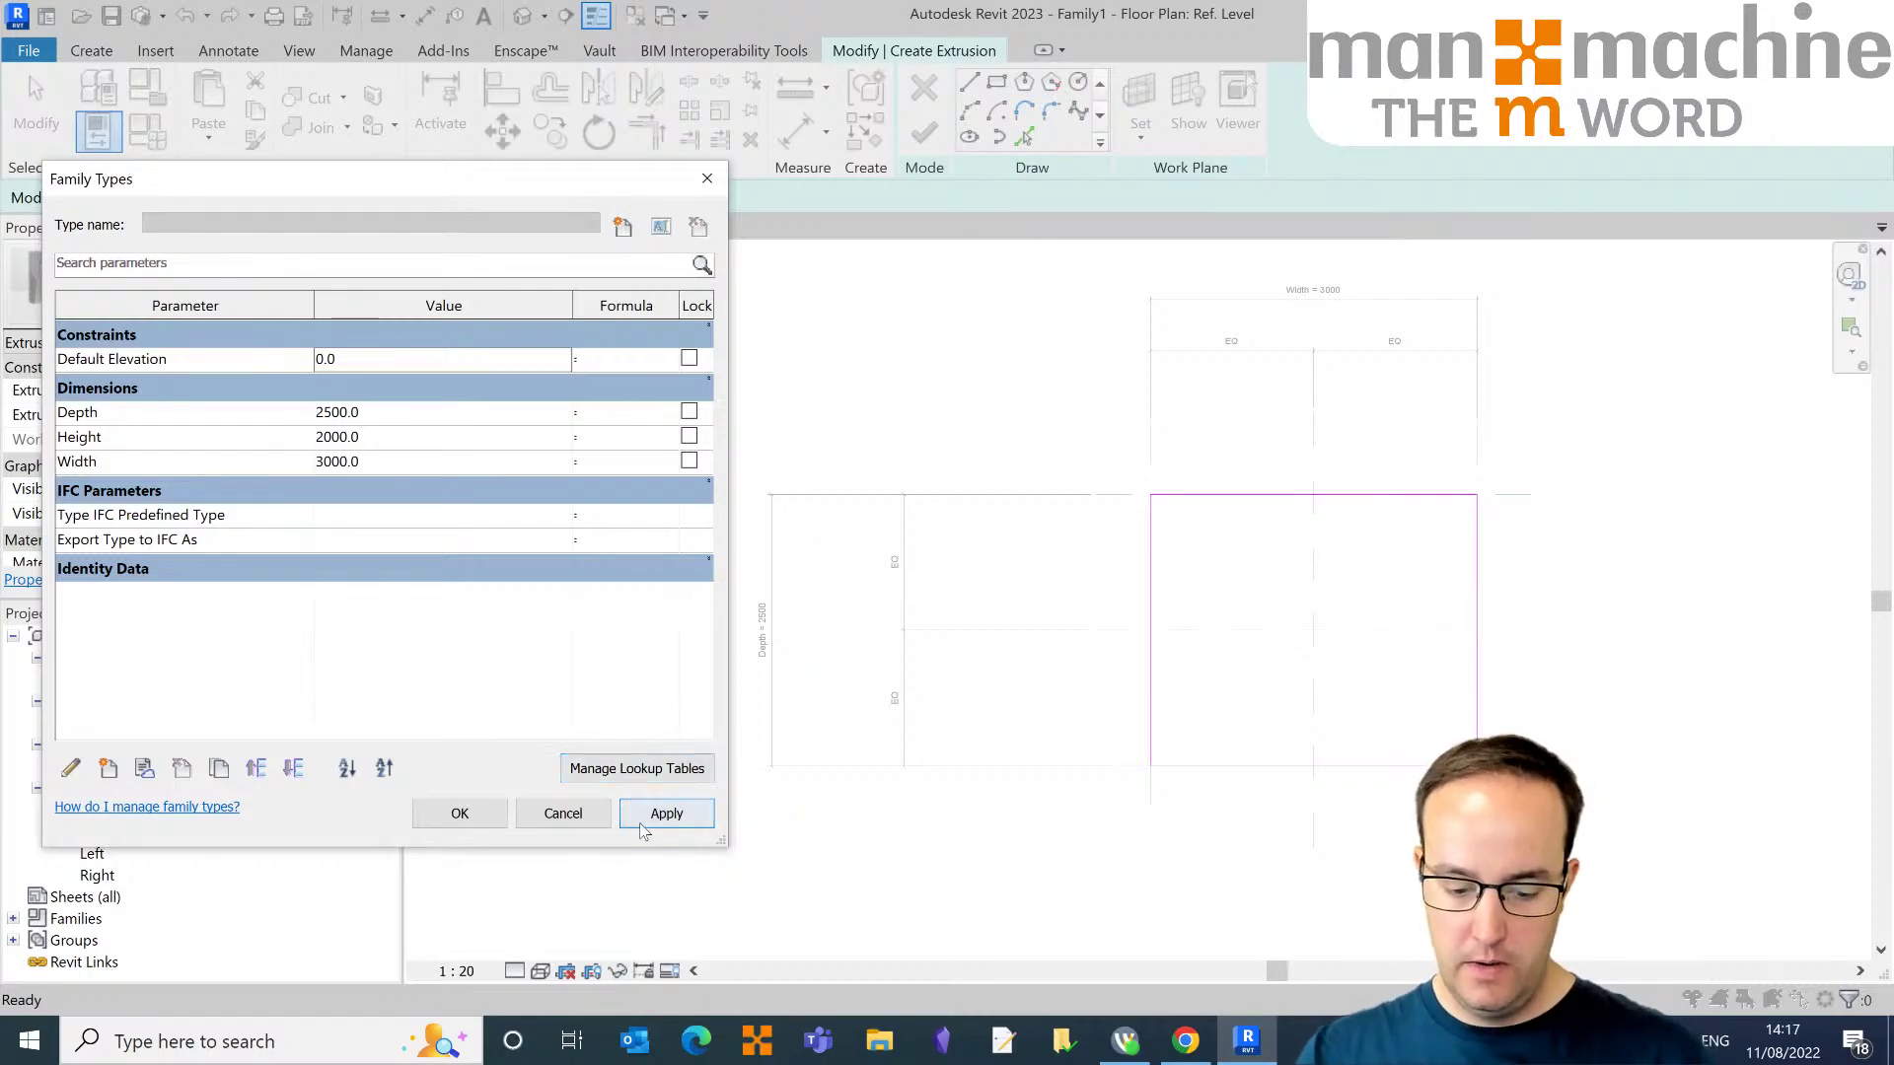
left_click(460, 814)
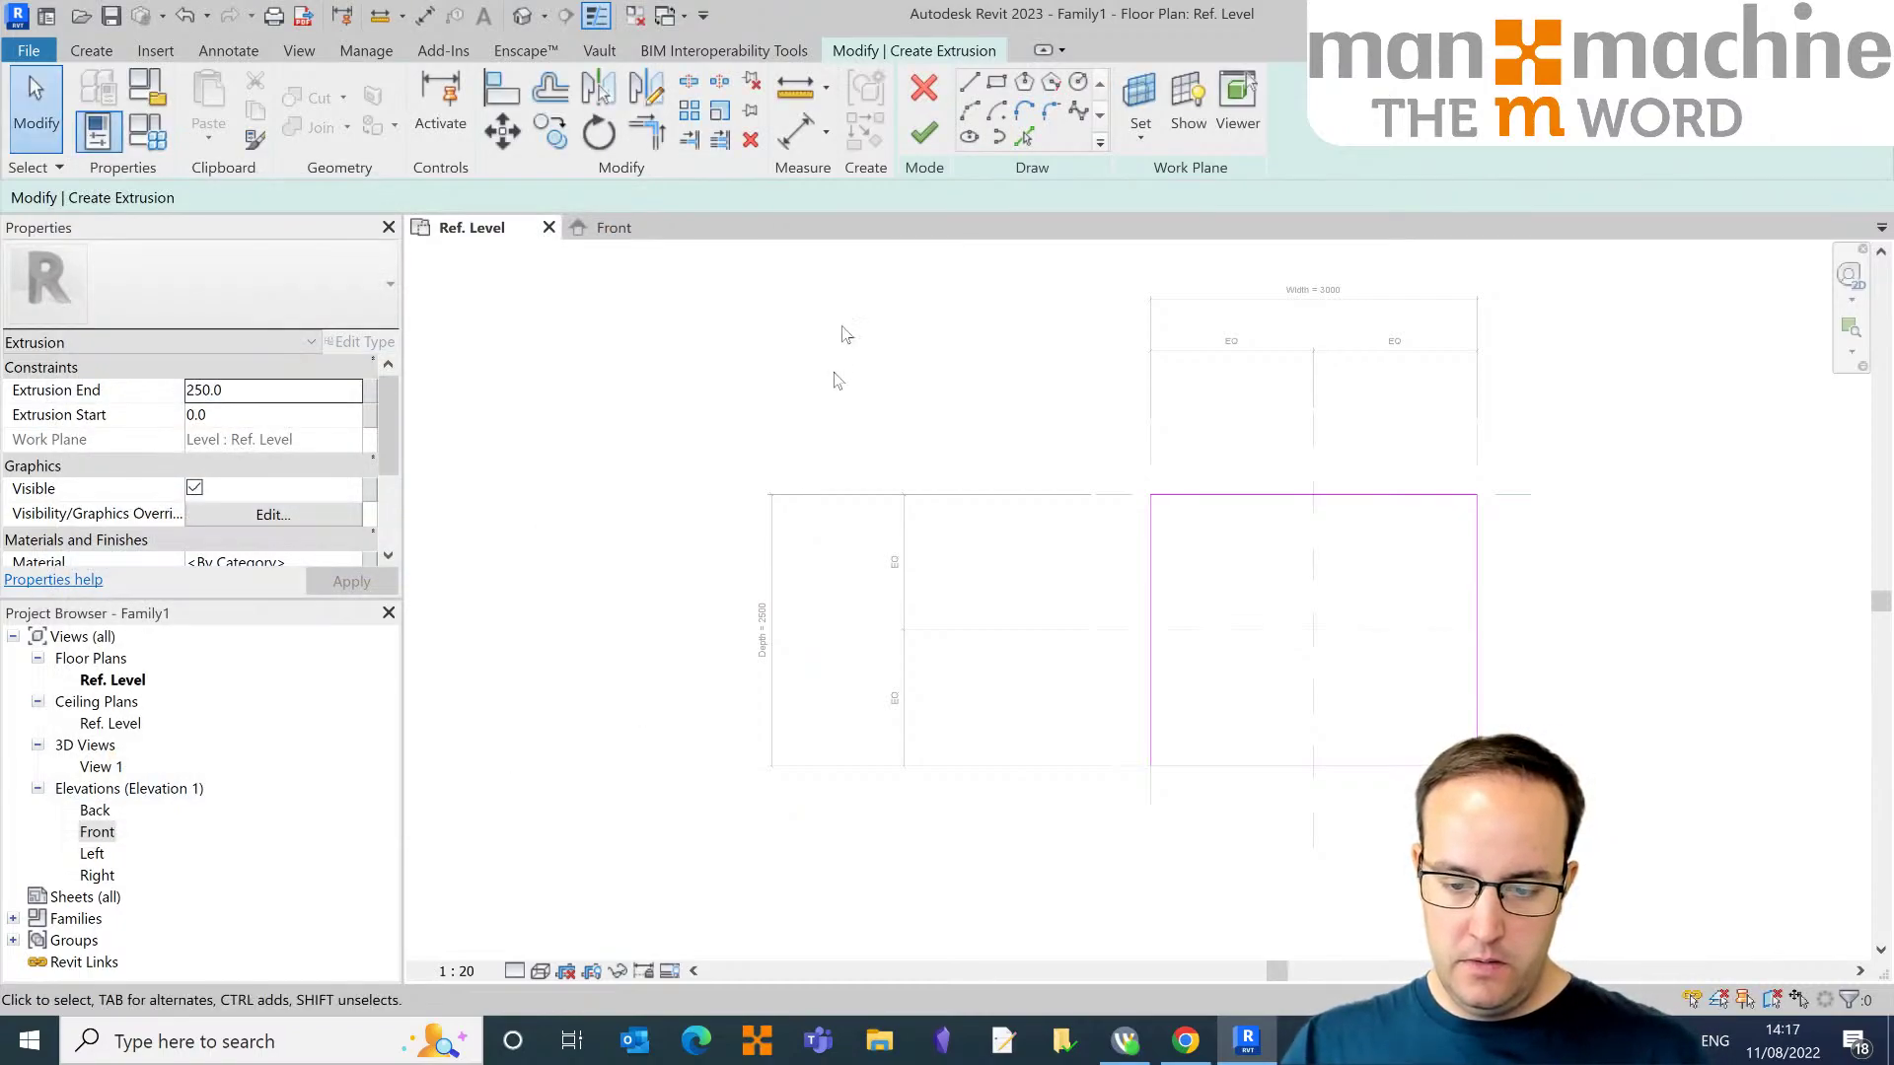
Step: Finish the extrusion sketch with its 250 mm depth and show the extrusion in the Front elevation
left_click(924, 134)
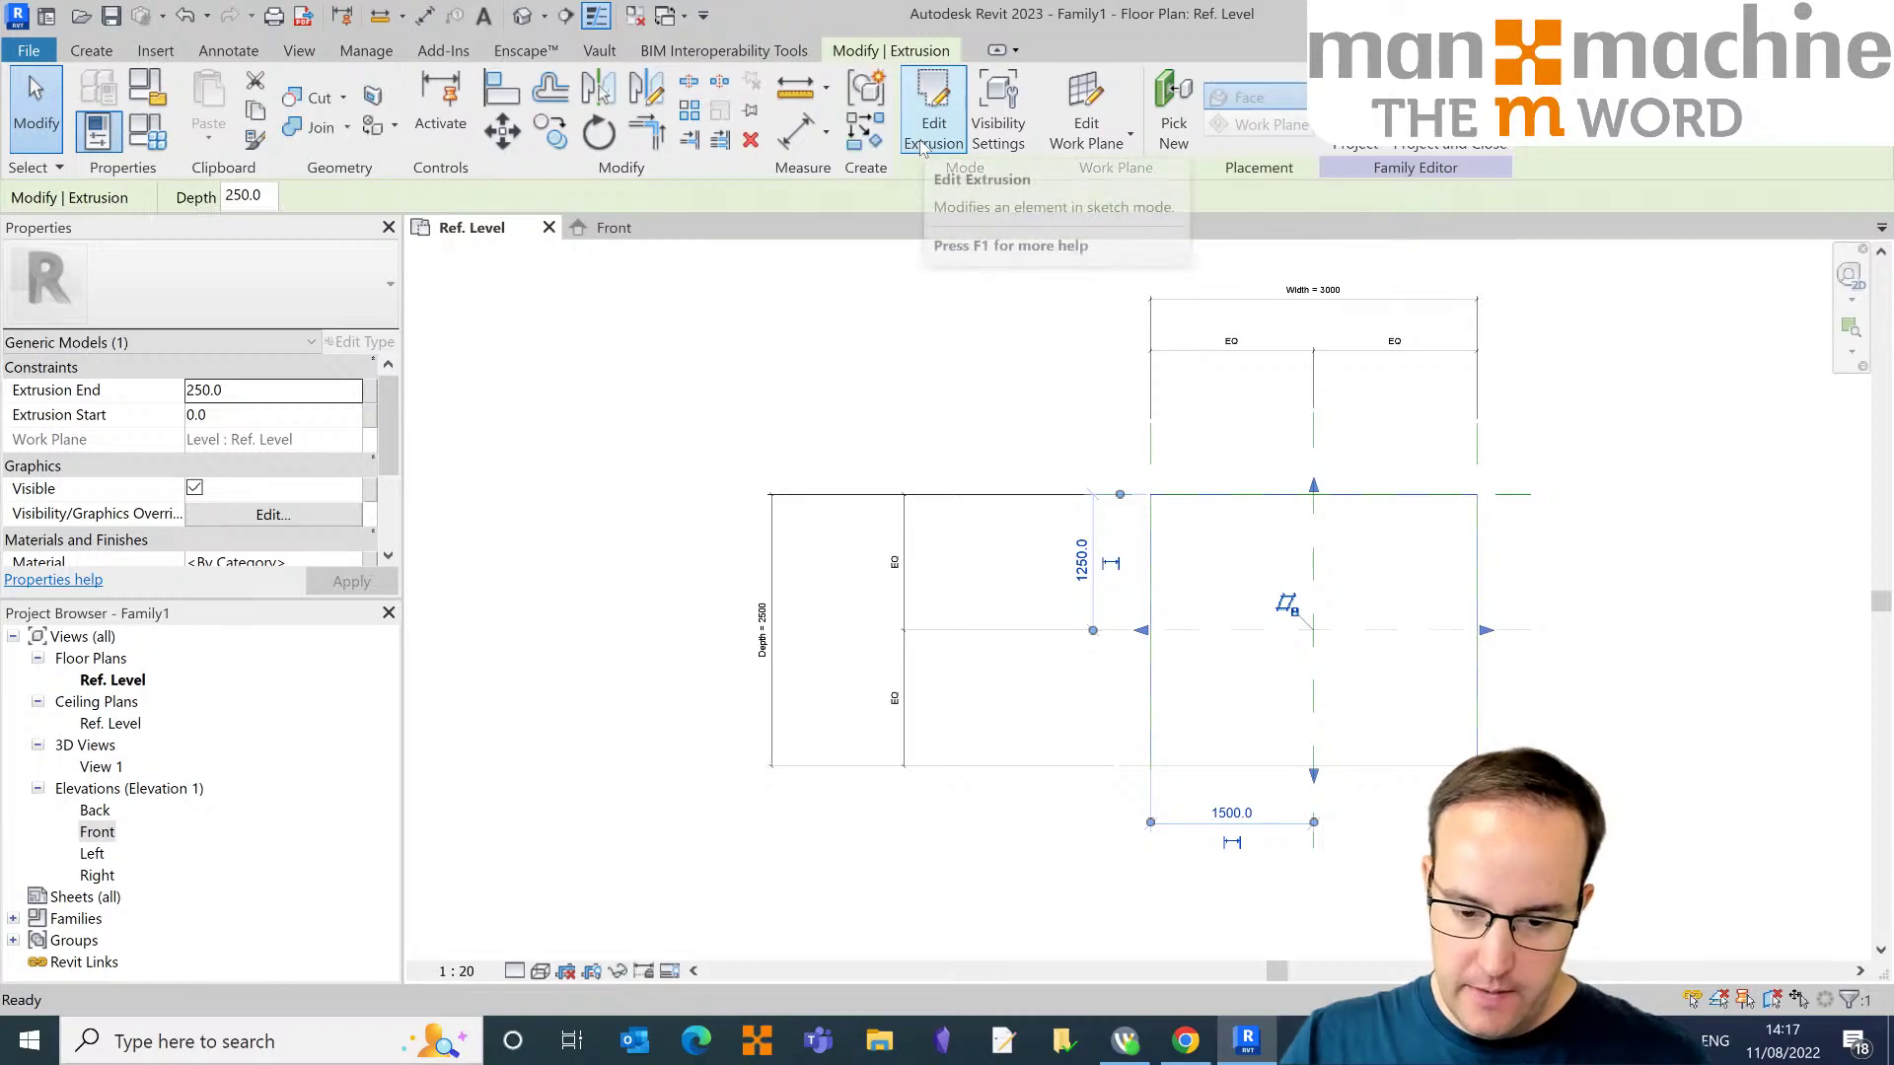
left_click(610, 227)
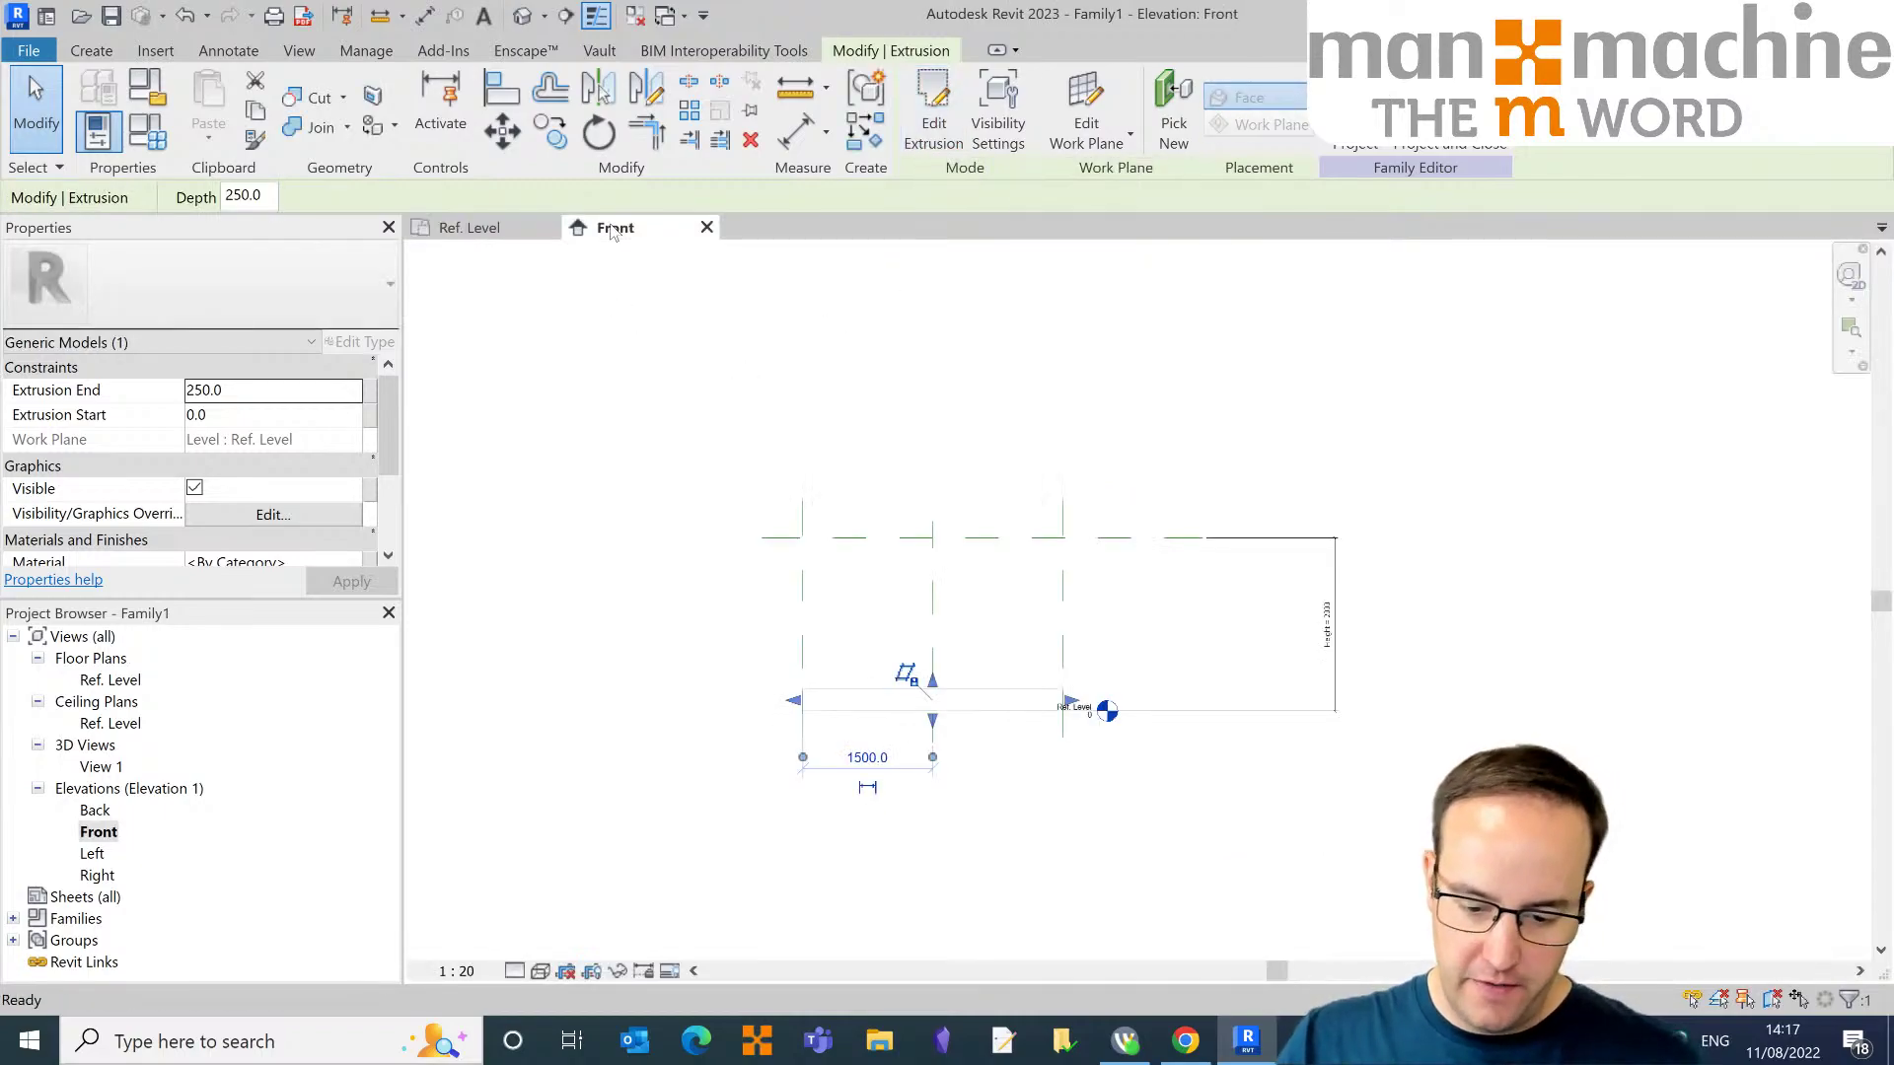
scroll(1003, 705, "up", 4)
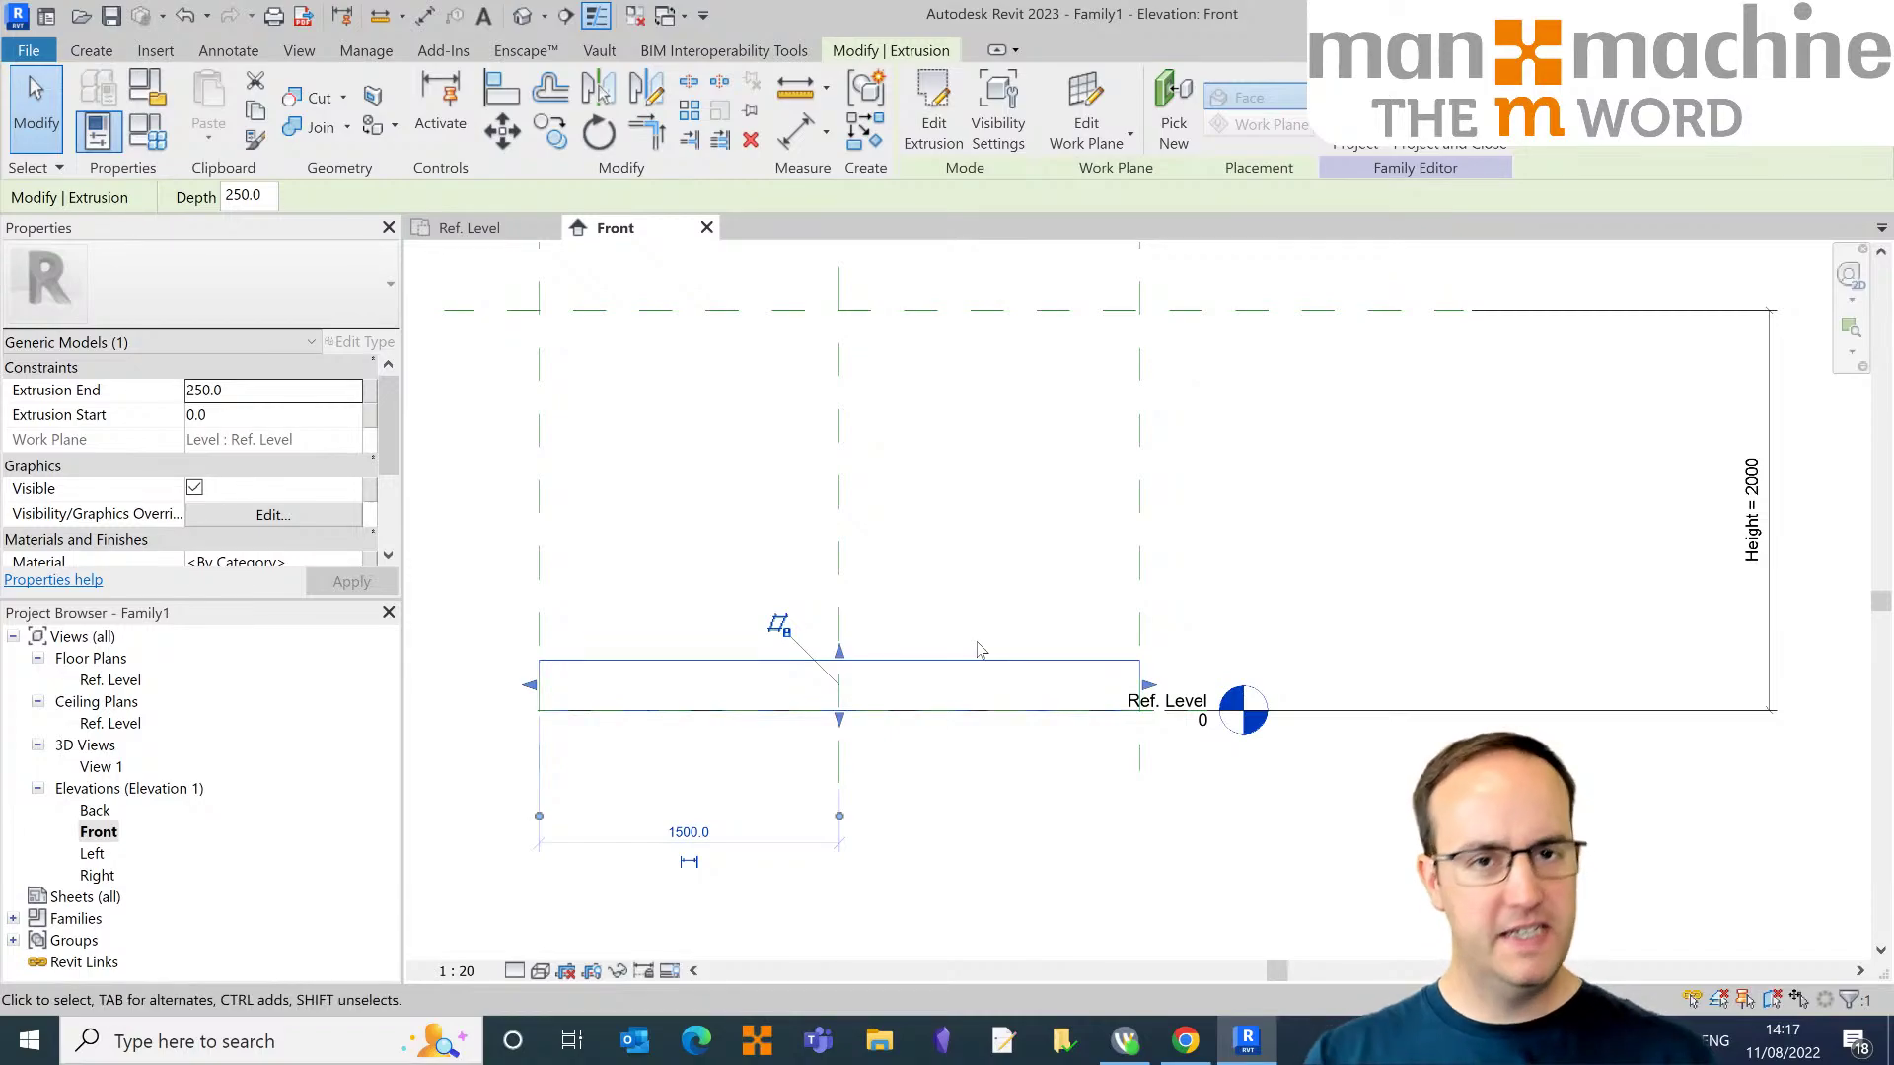
left_click(250, 393)
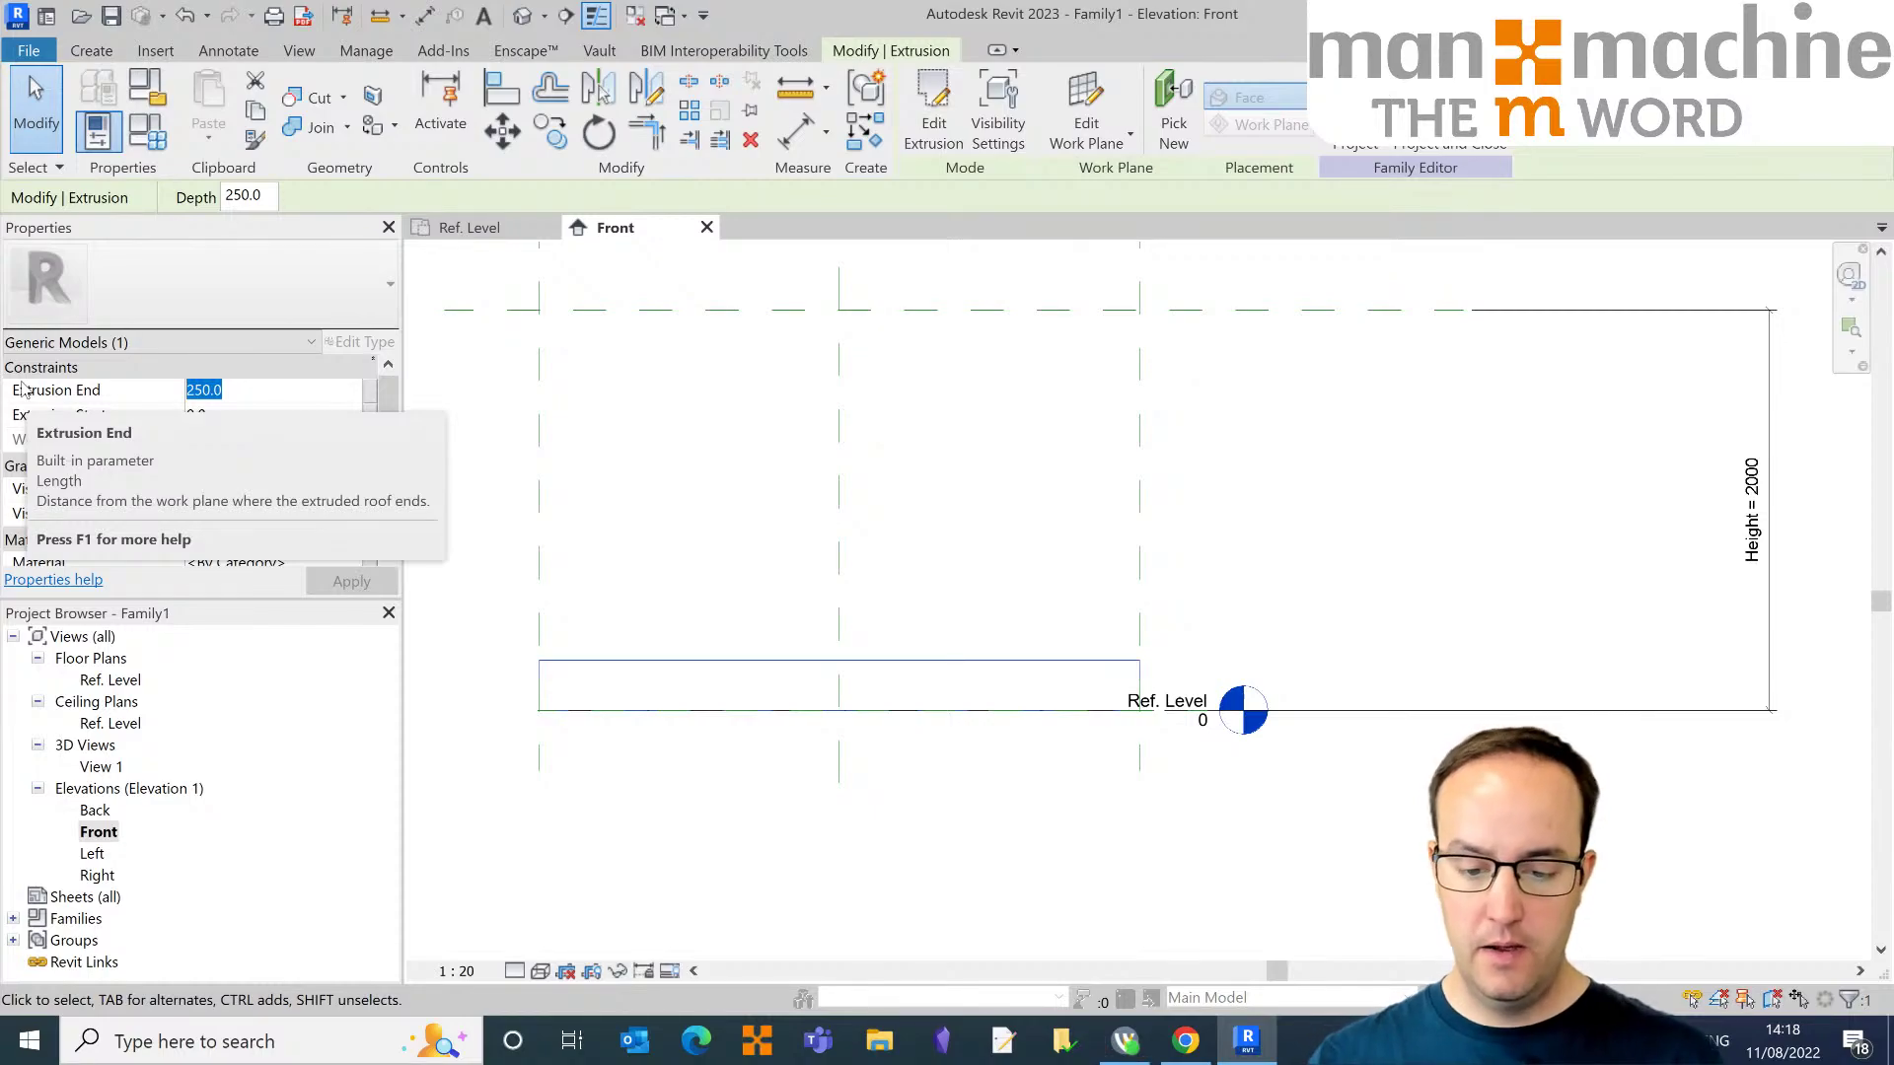
middle_click_drag(648, 377, 716, 440)
left_click(1019, 599)
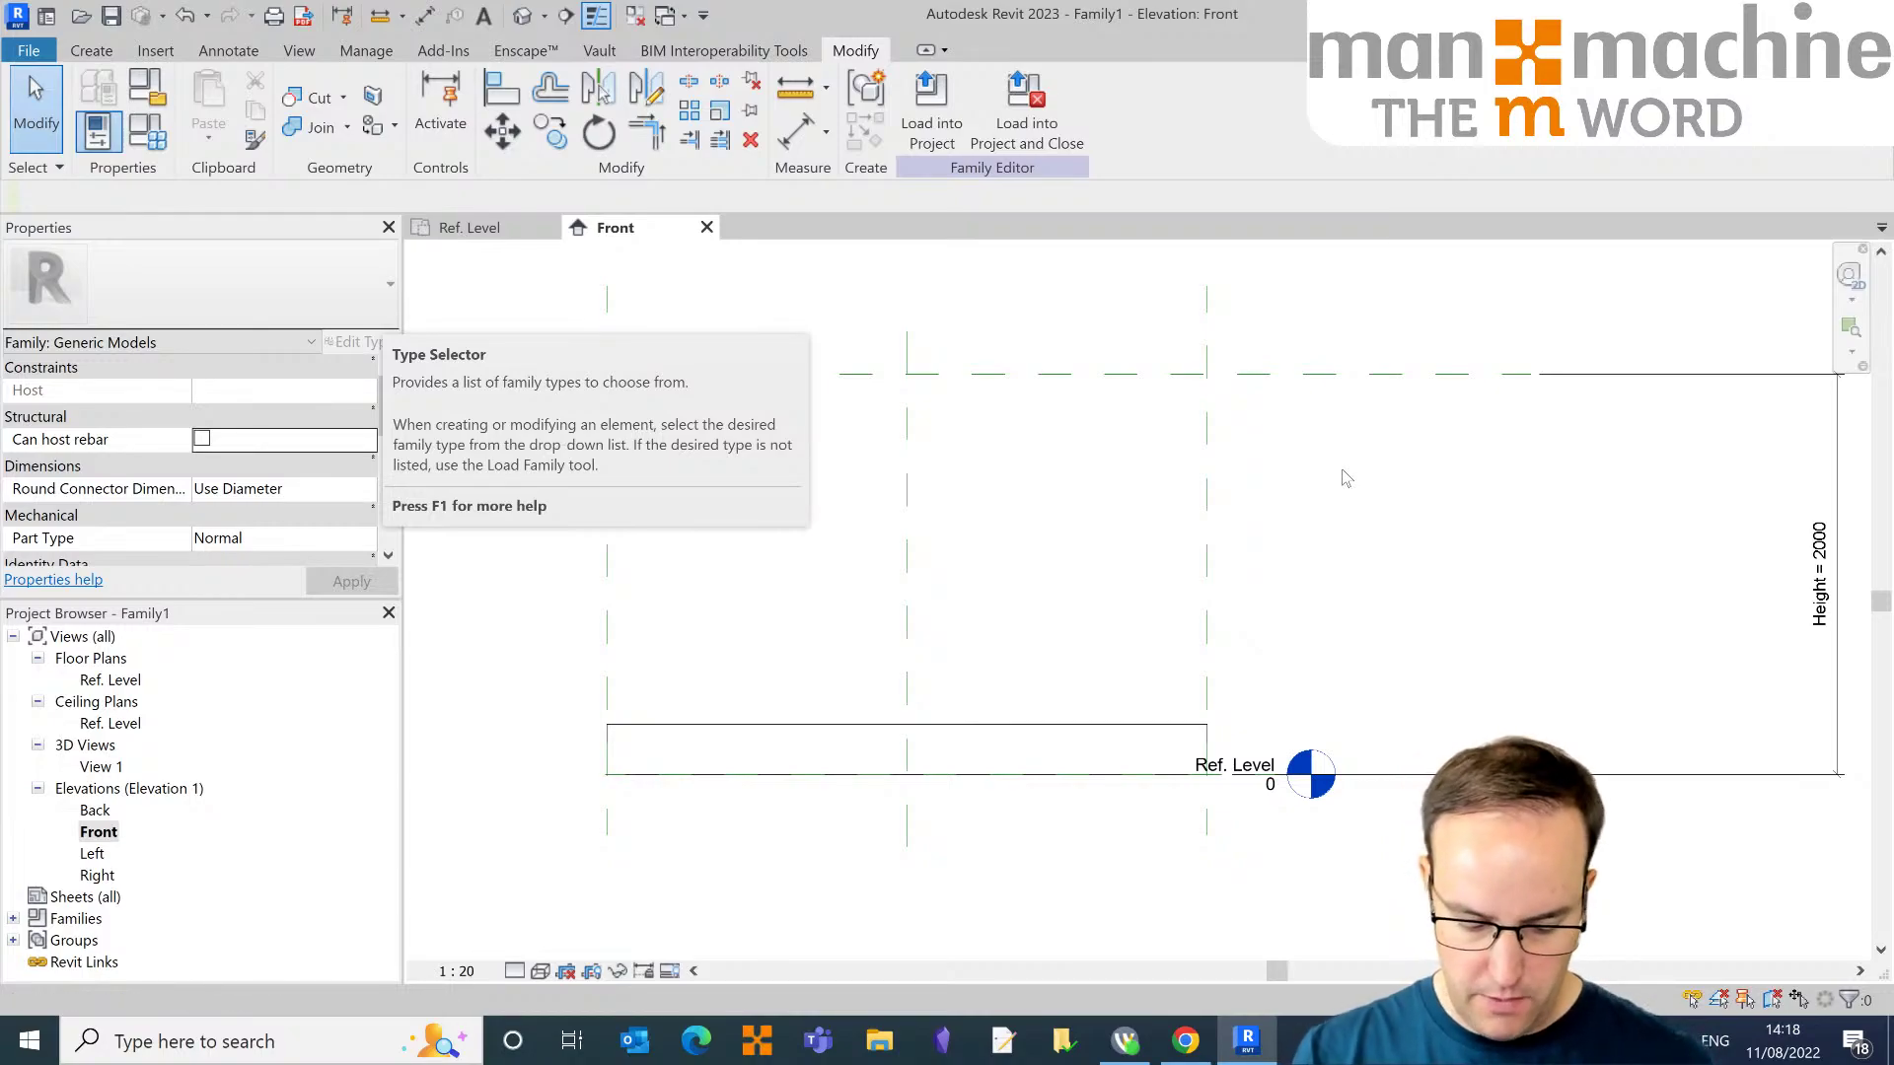
Step: Align the extrusion's top edge to the upper reference plane of the Height dimension and lock the alignment
key("a")
key("l")
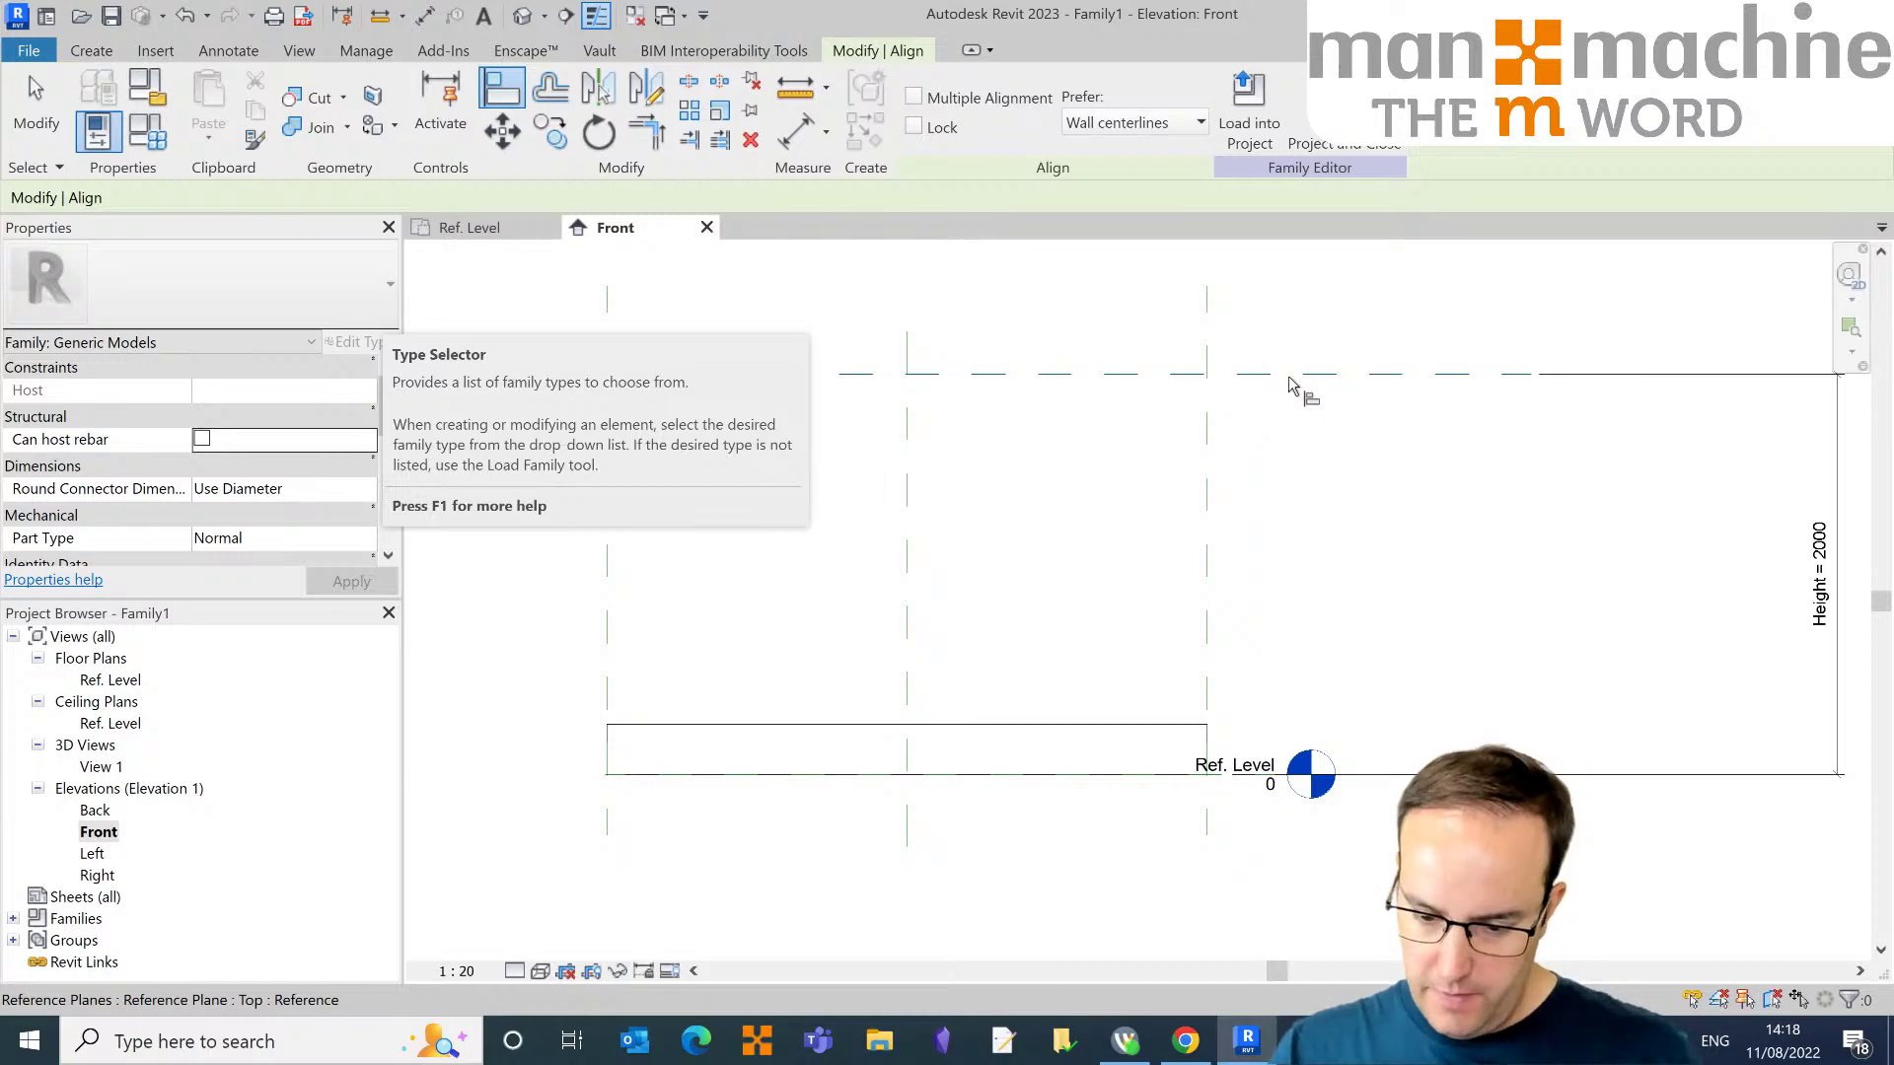
left_click(1292, 384)
left_click(1074, 730)
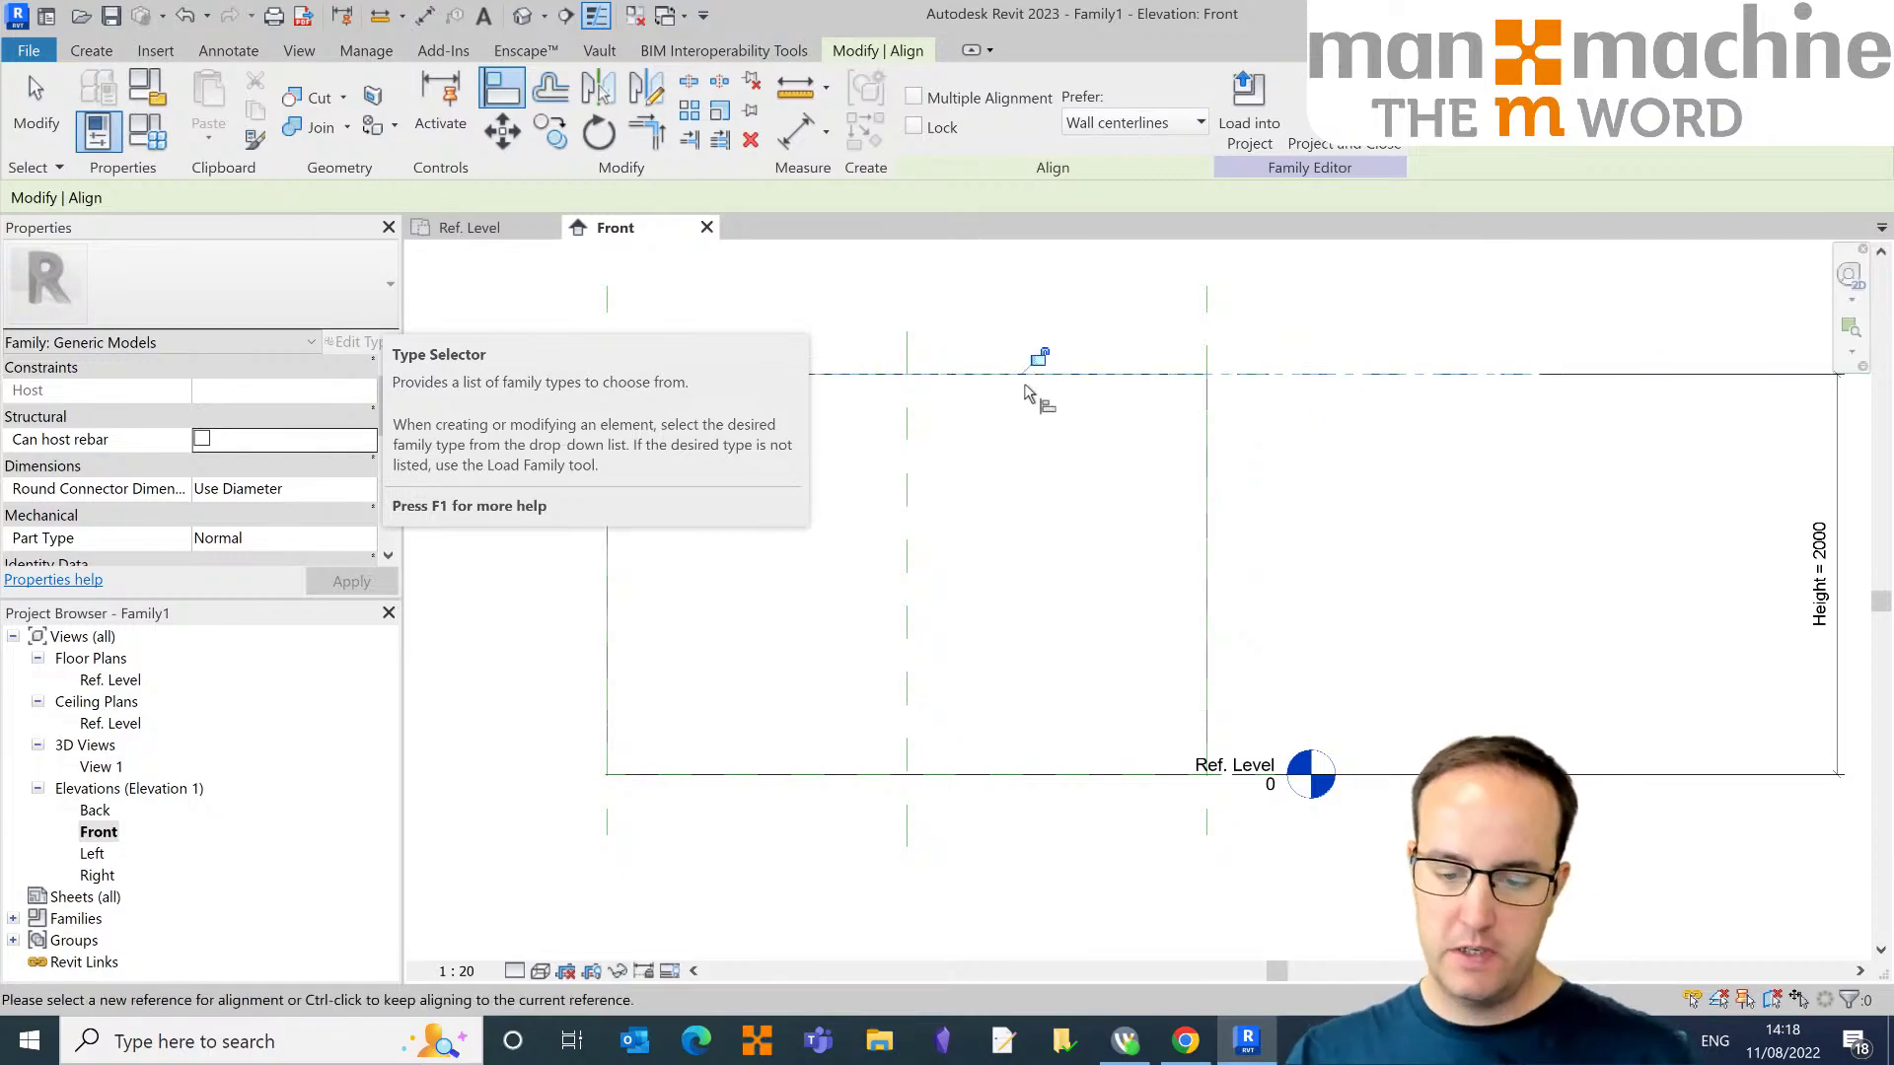
scroll(1072, 614, "up", 1)
key("Escape")
scroll(1070, 612, "down", 2)
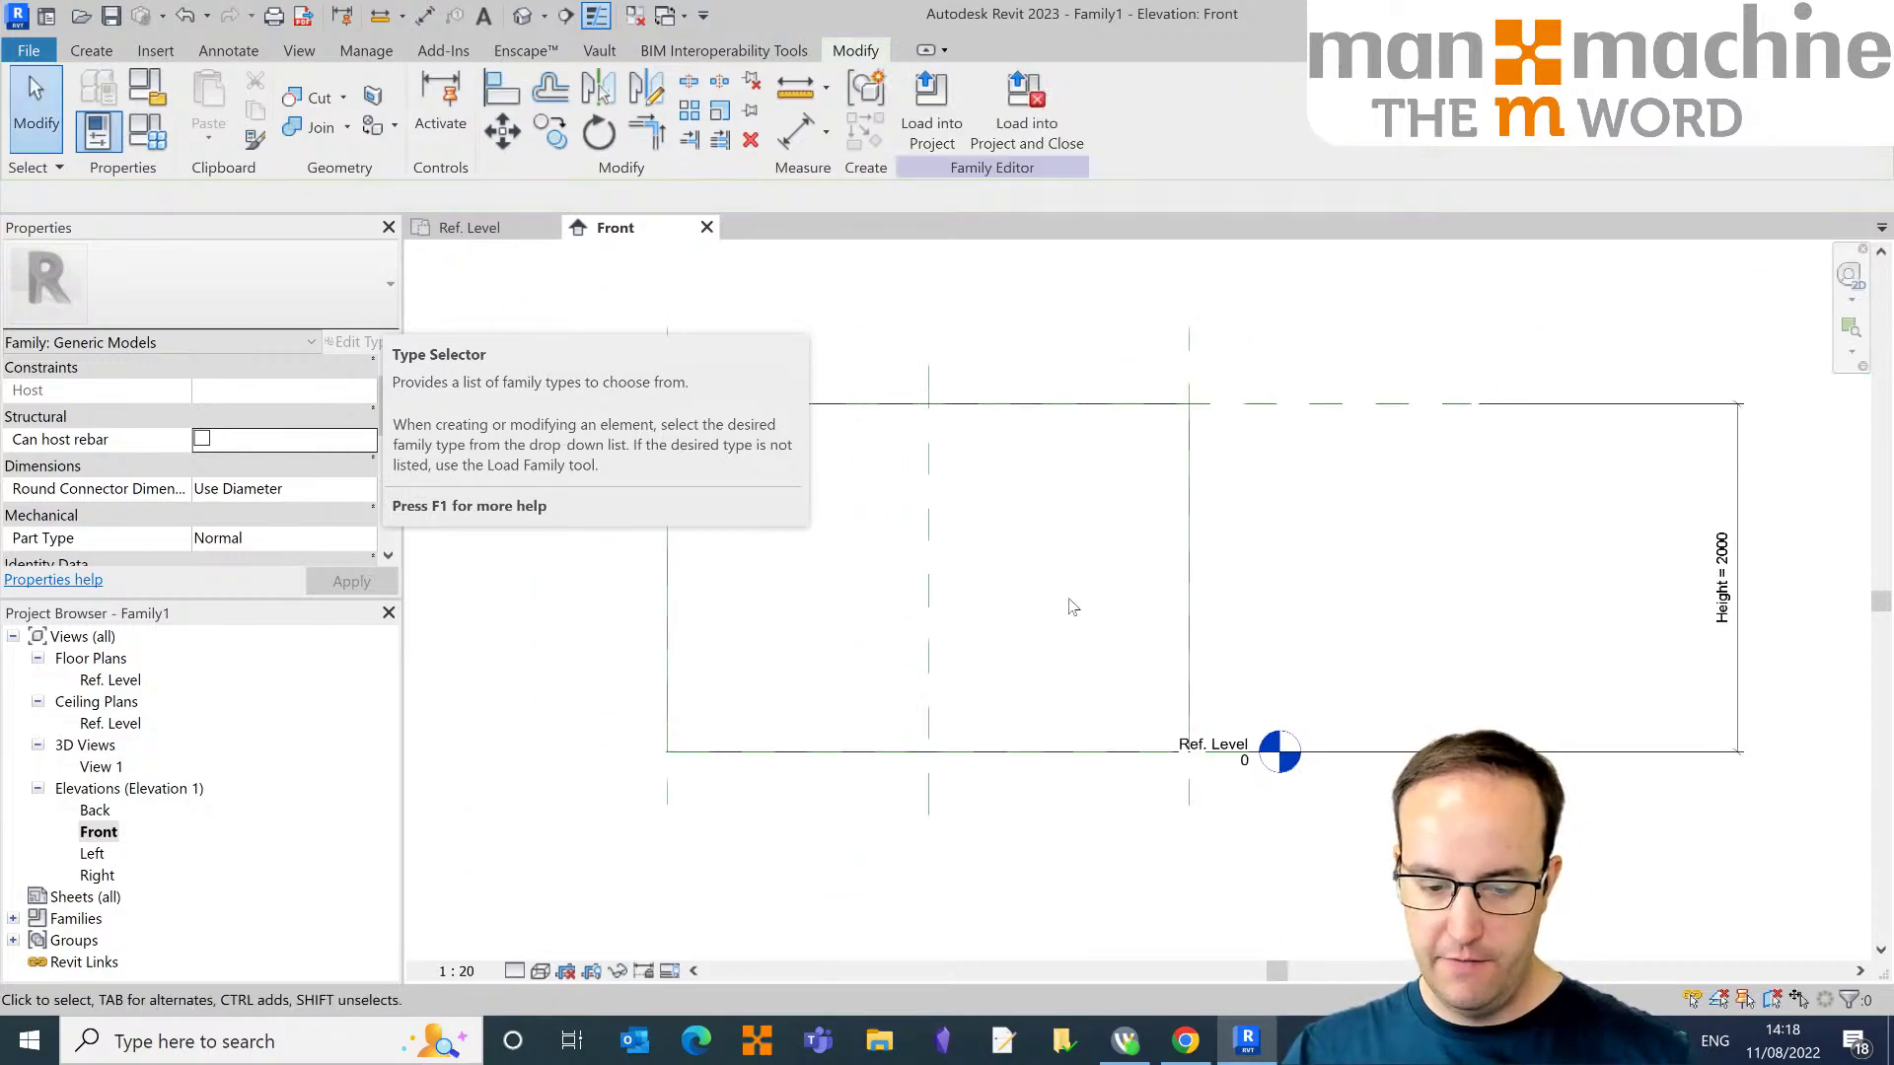
Step: Set the Height parameter to 2250 and apply it to flex the extrusion
left_click(148, 131)
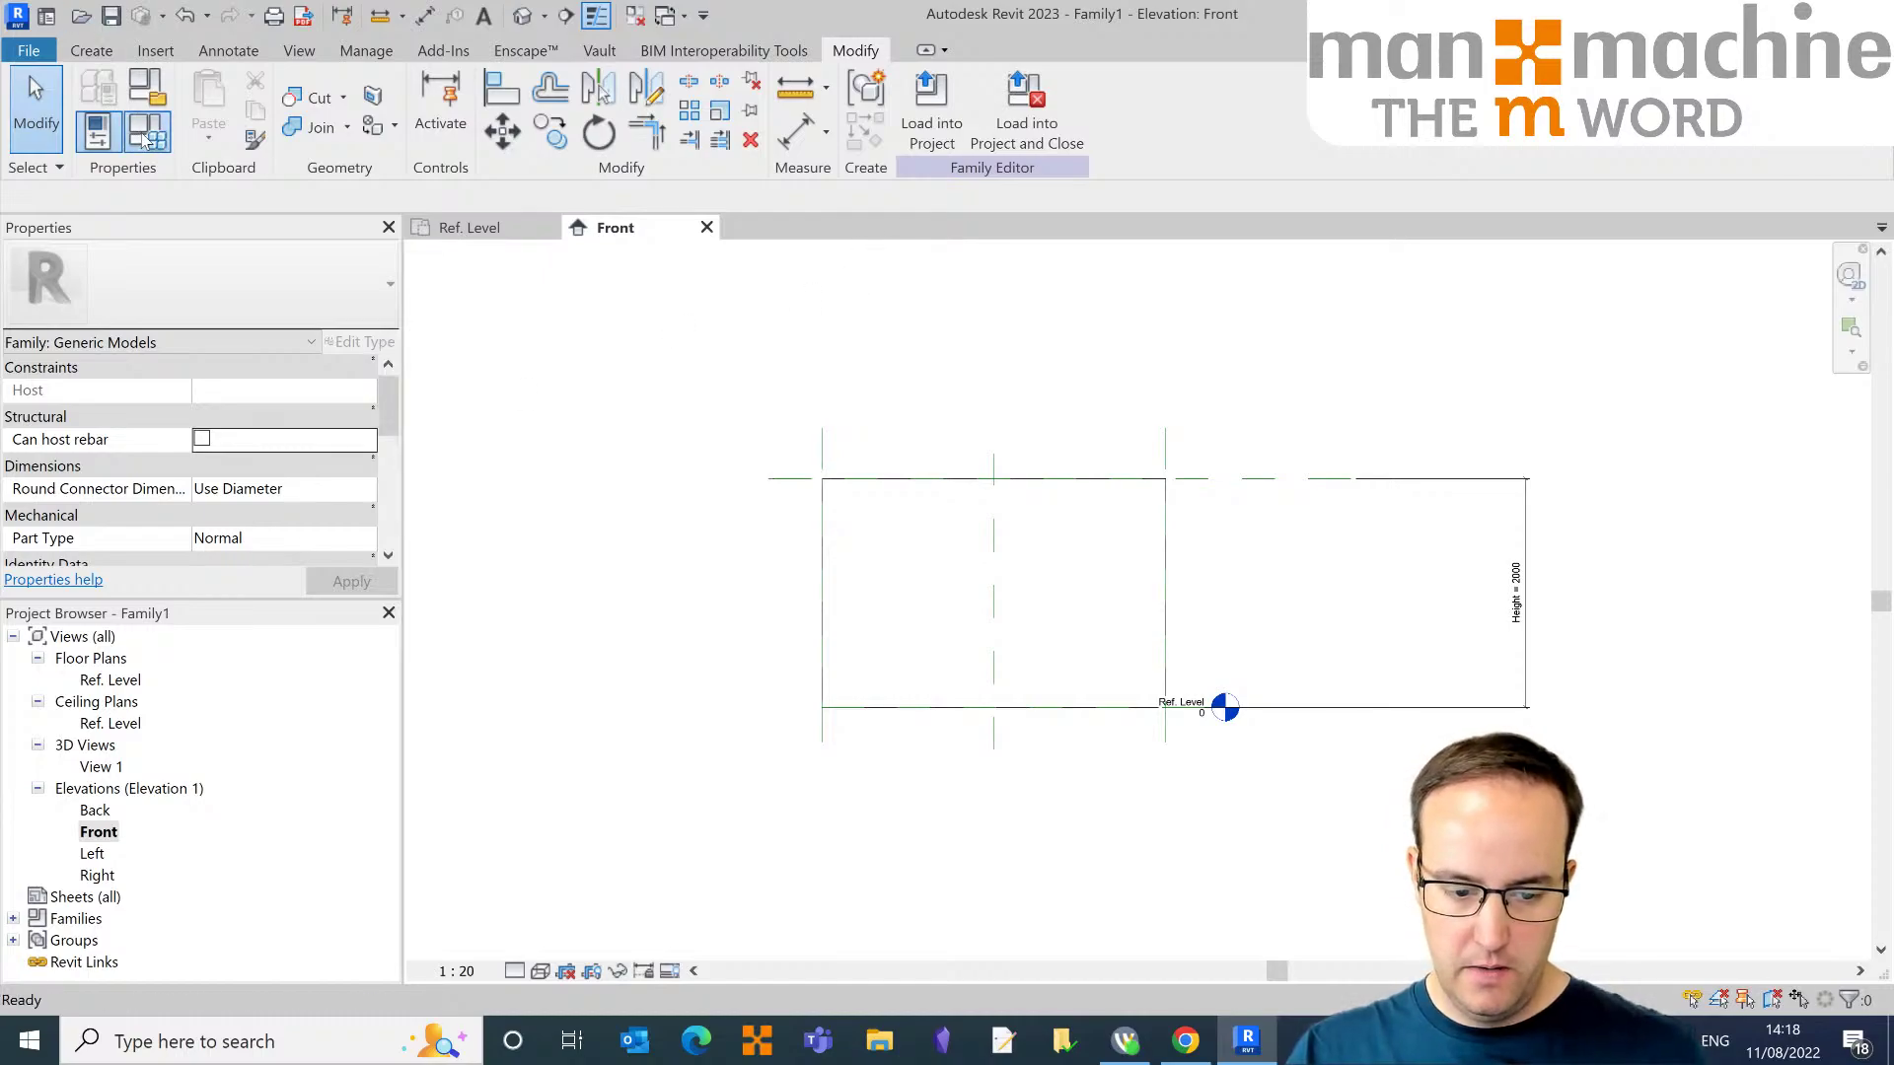
left_click(379, 440)
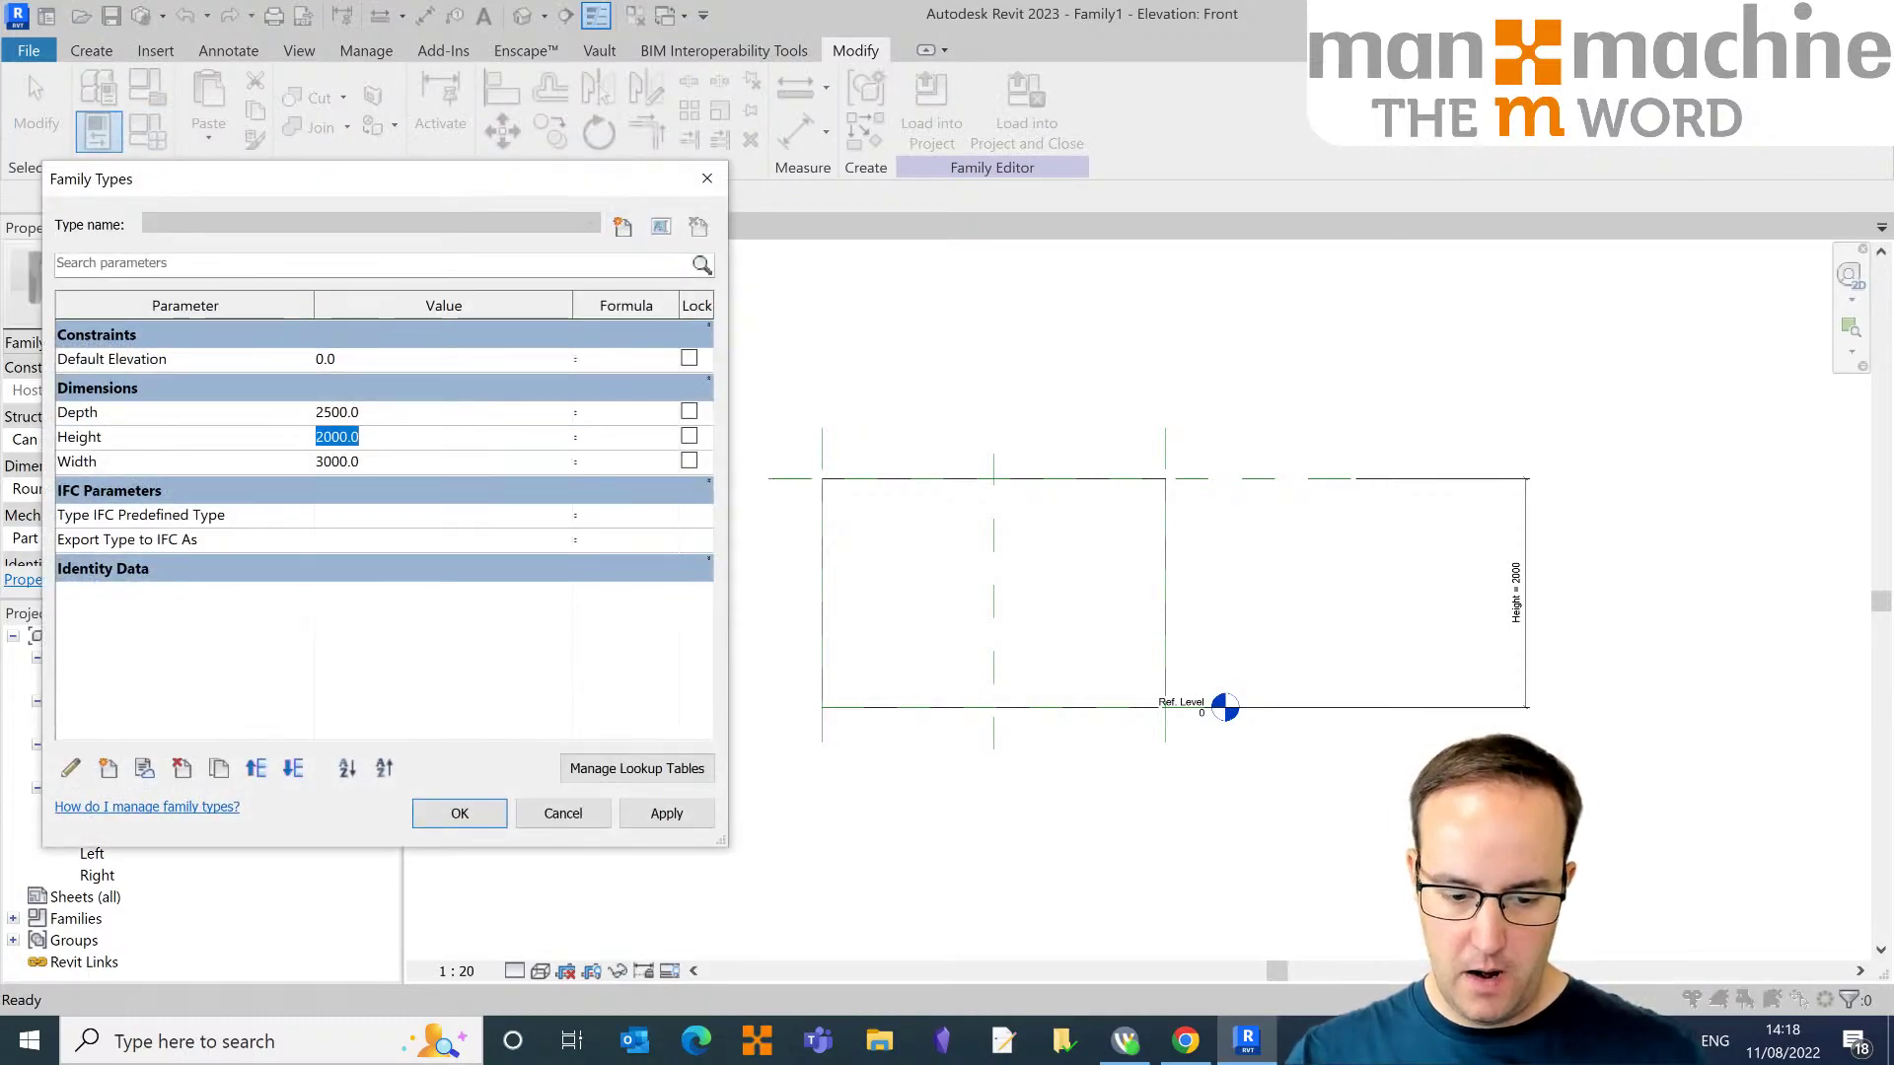
type("2250")
key("Tab")
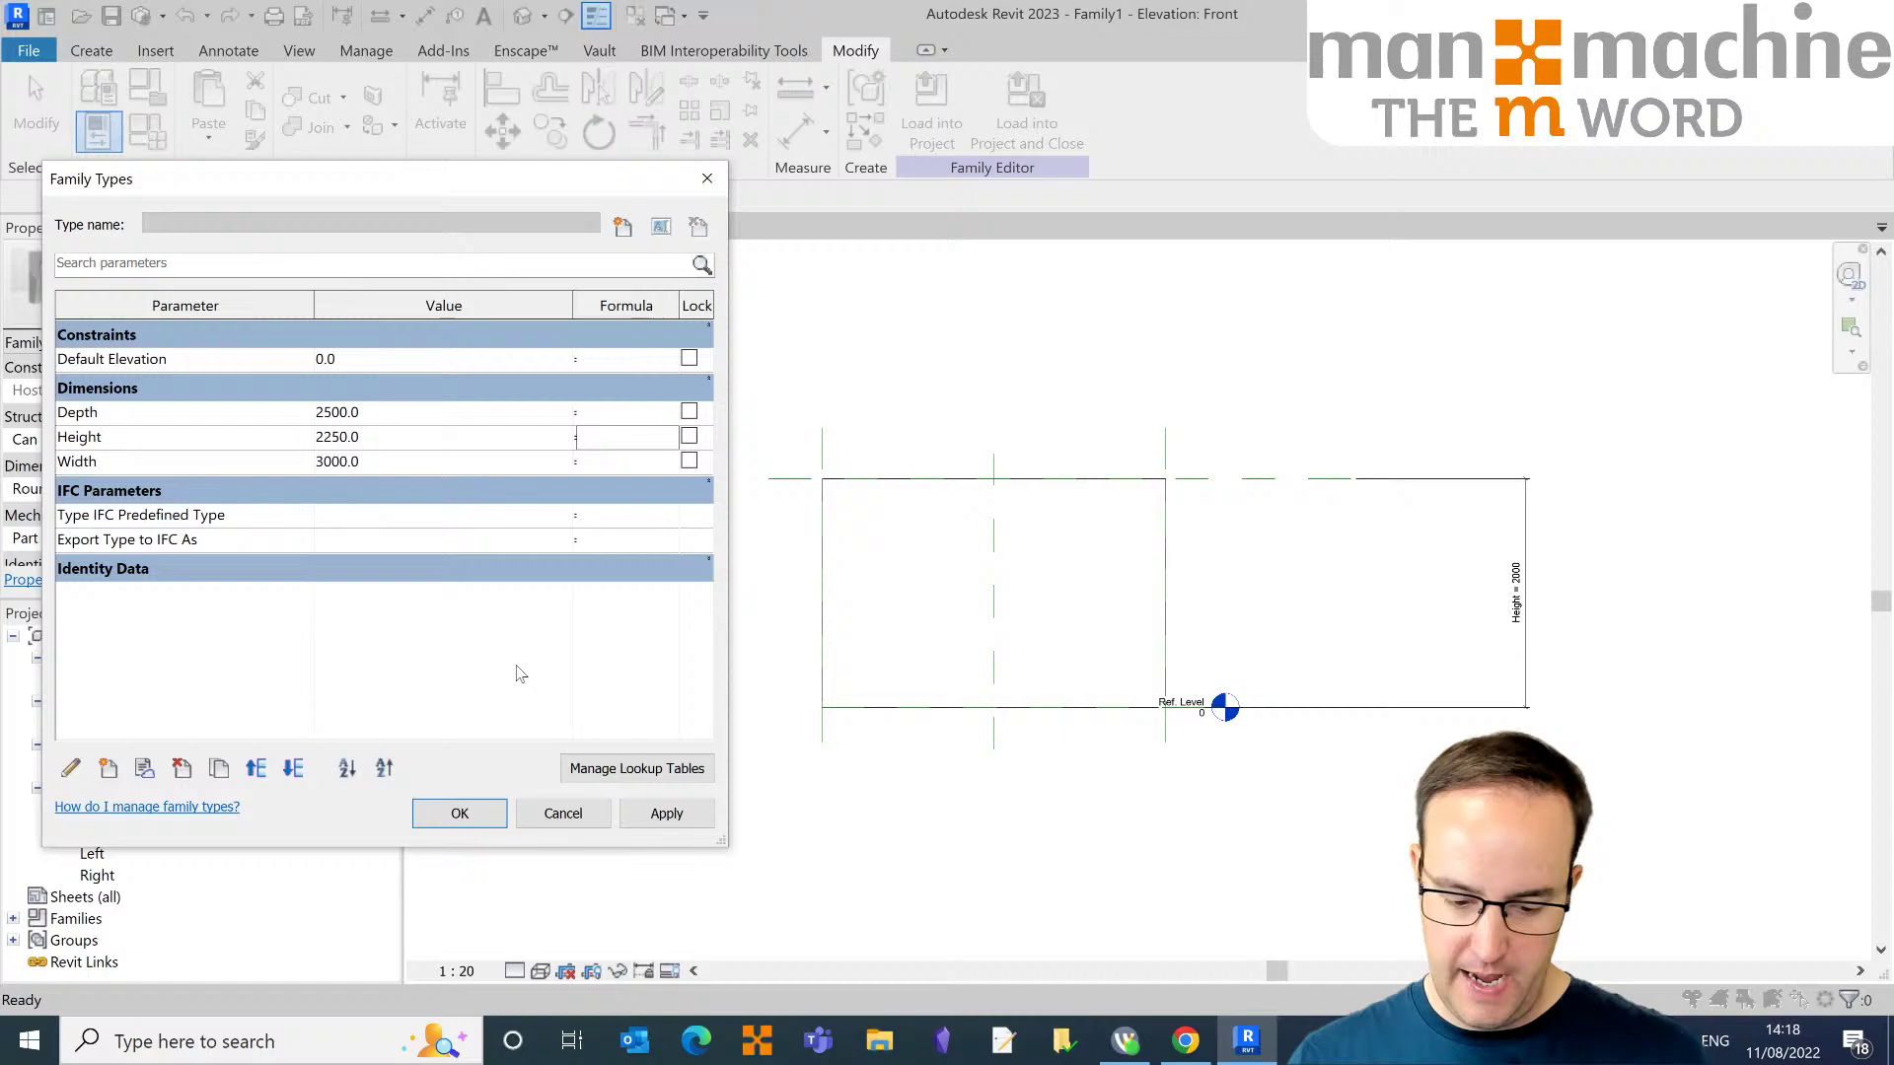
left_click(667, 818)
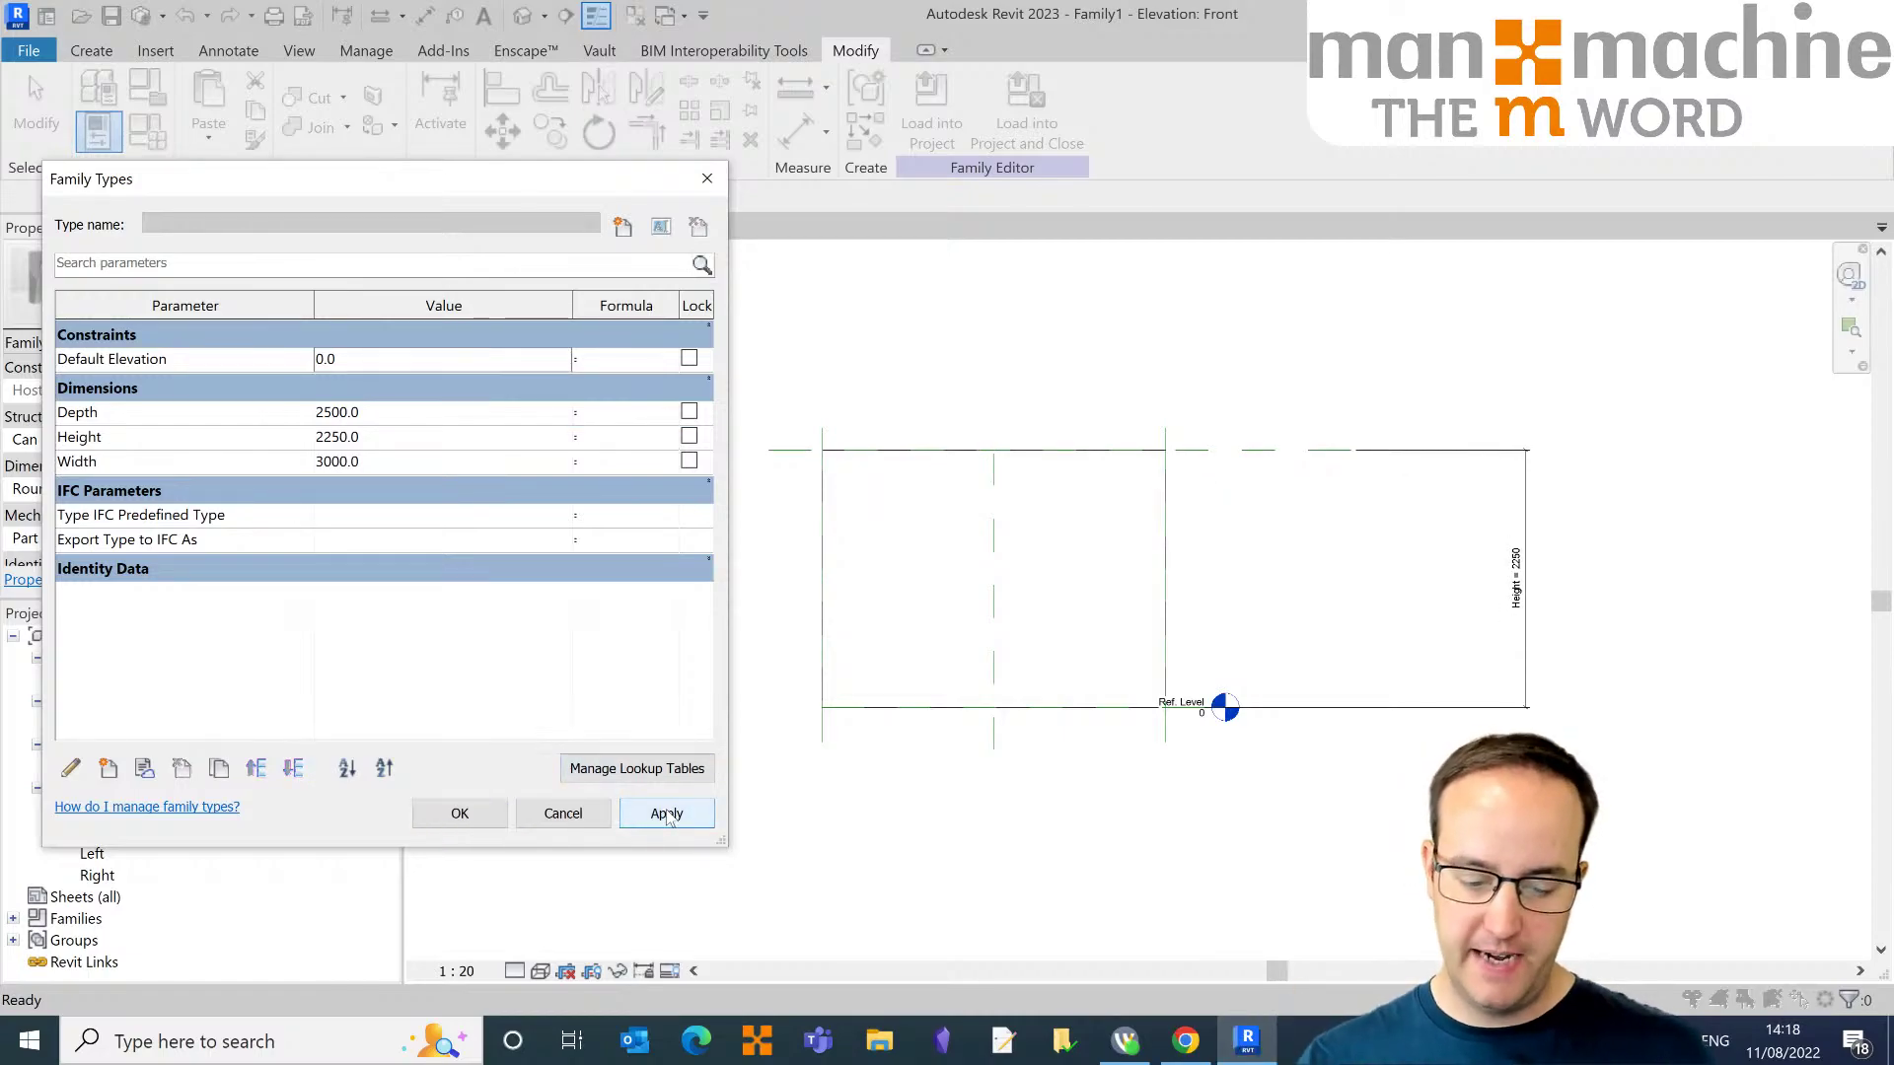
left_click(469, 807)
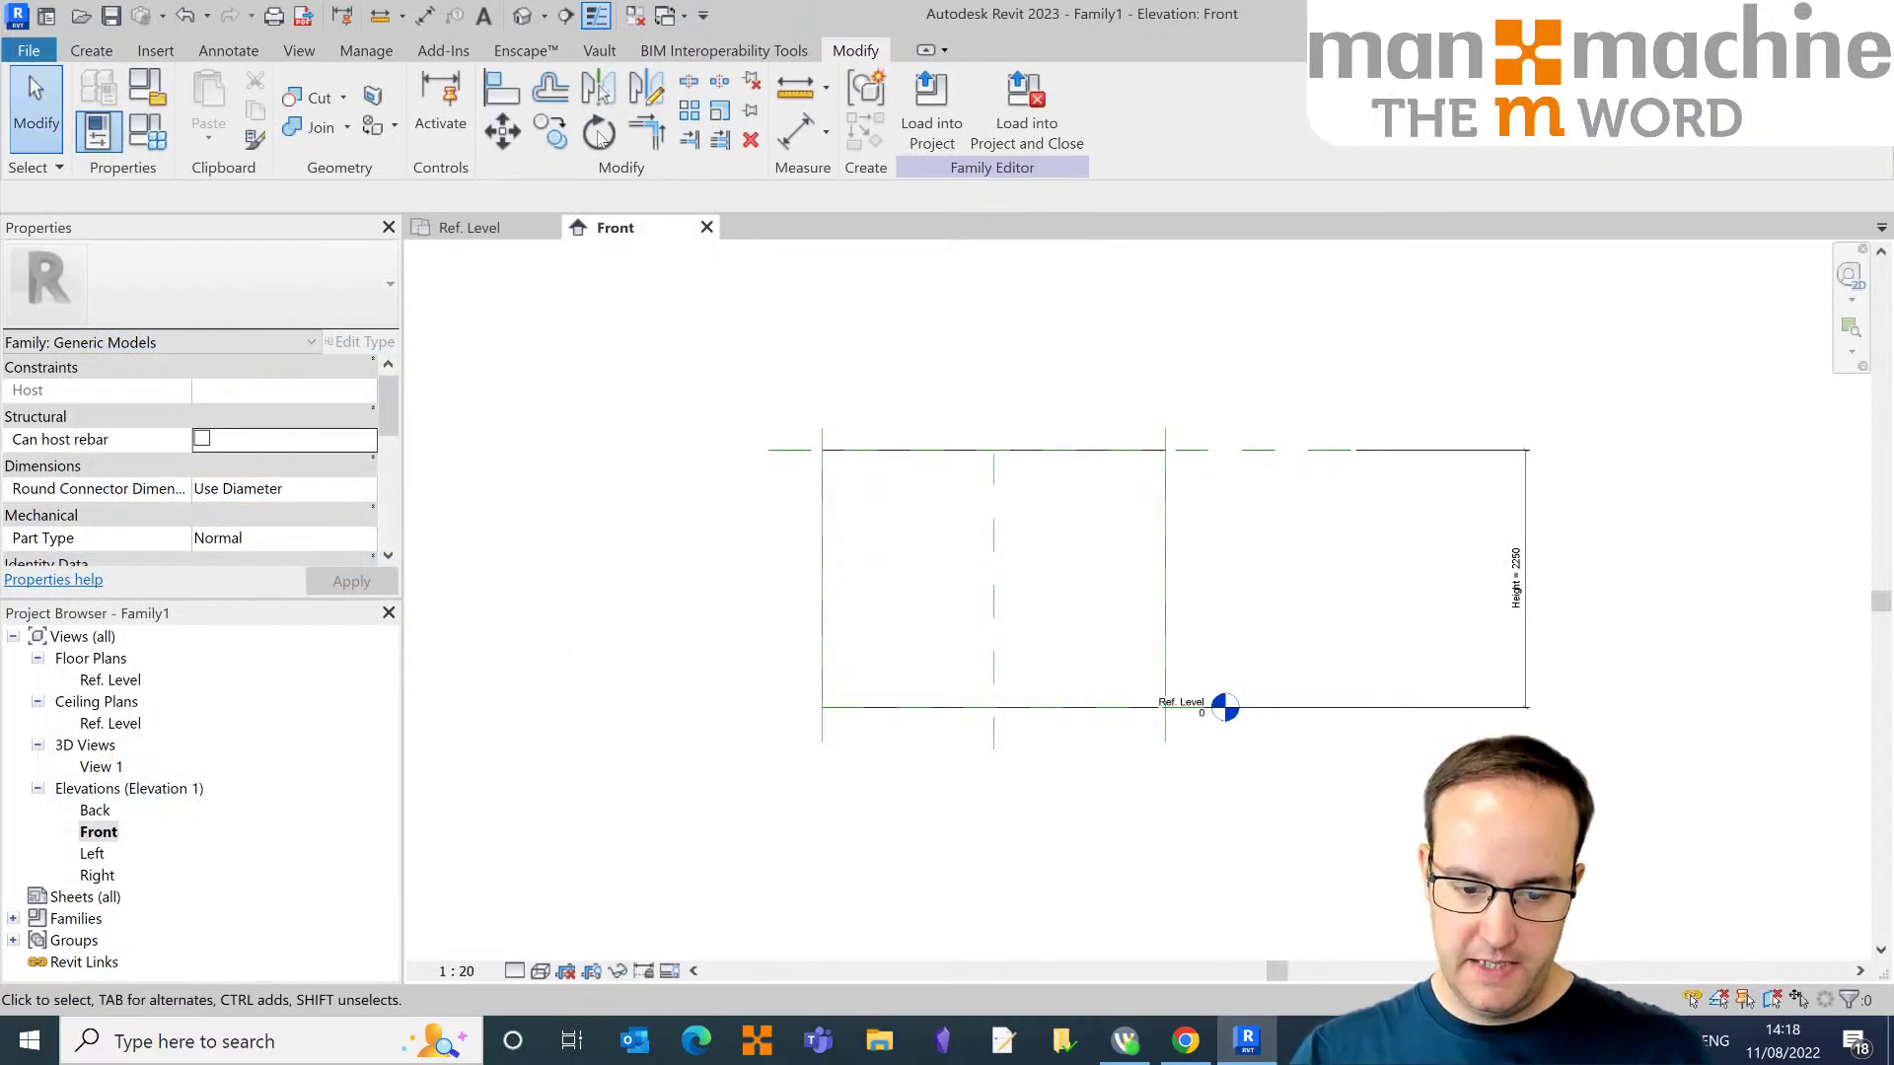
Step: Show the box in the default 3D view with Fine detail level and the Shaded visual style
left_click(522, 15)
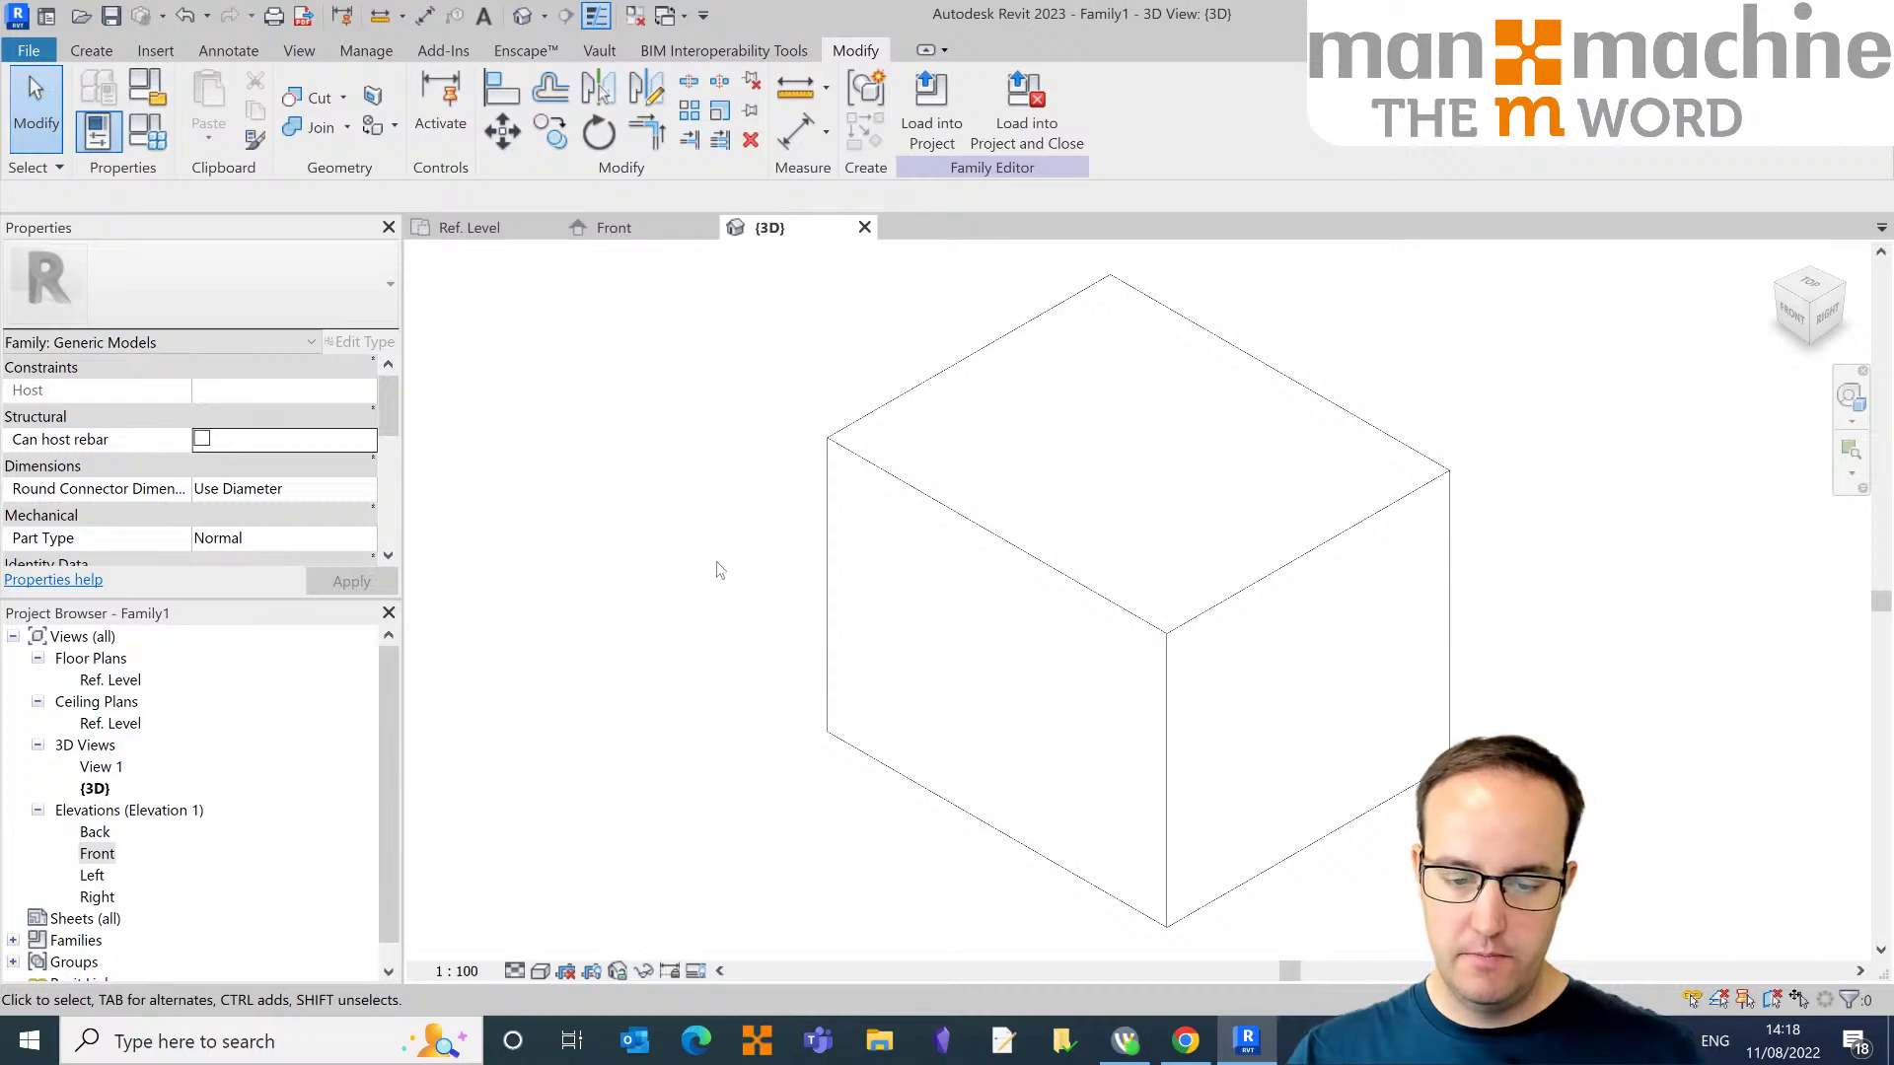
left_click(515, 971)
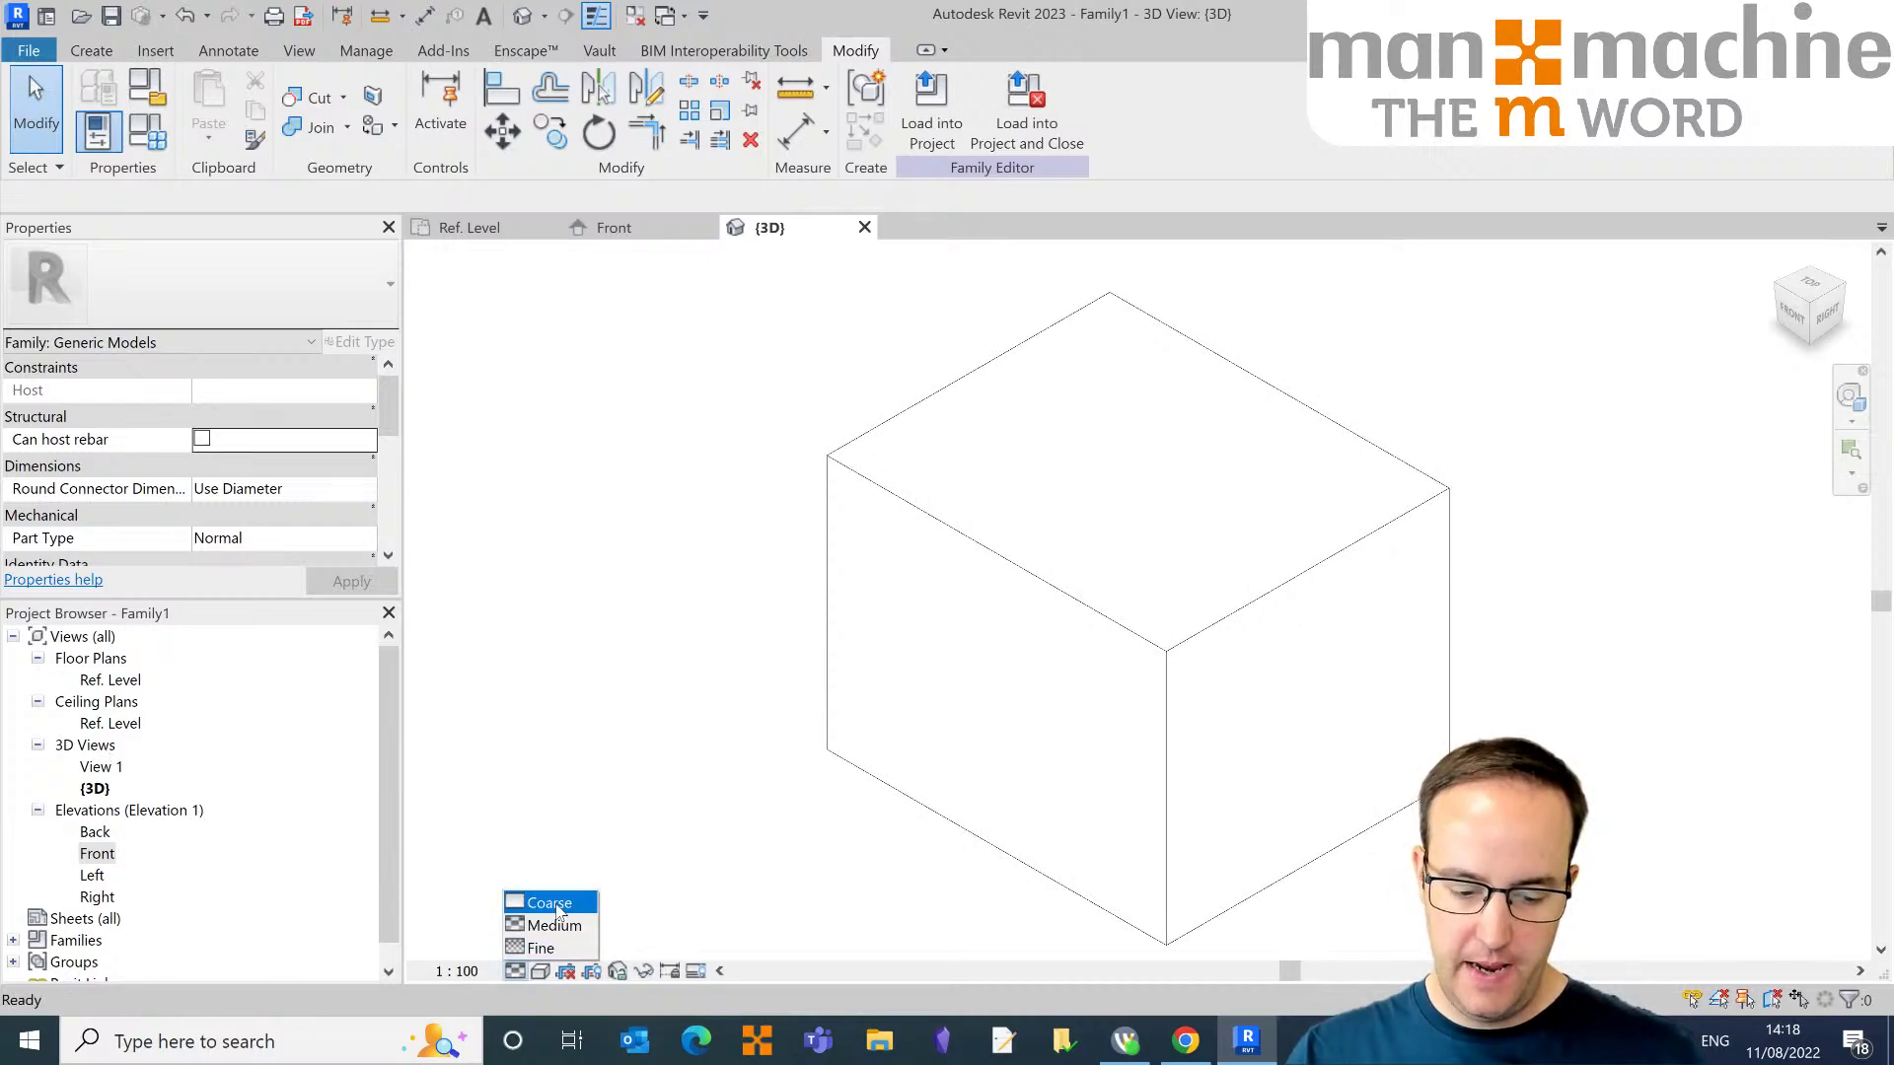
left_click(556, 905)
left_click(541, 971)
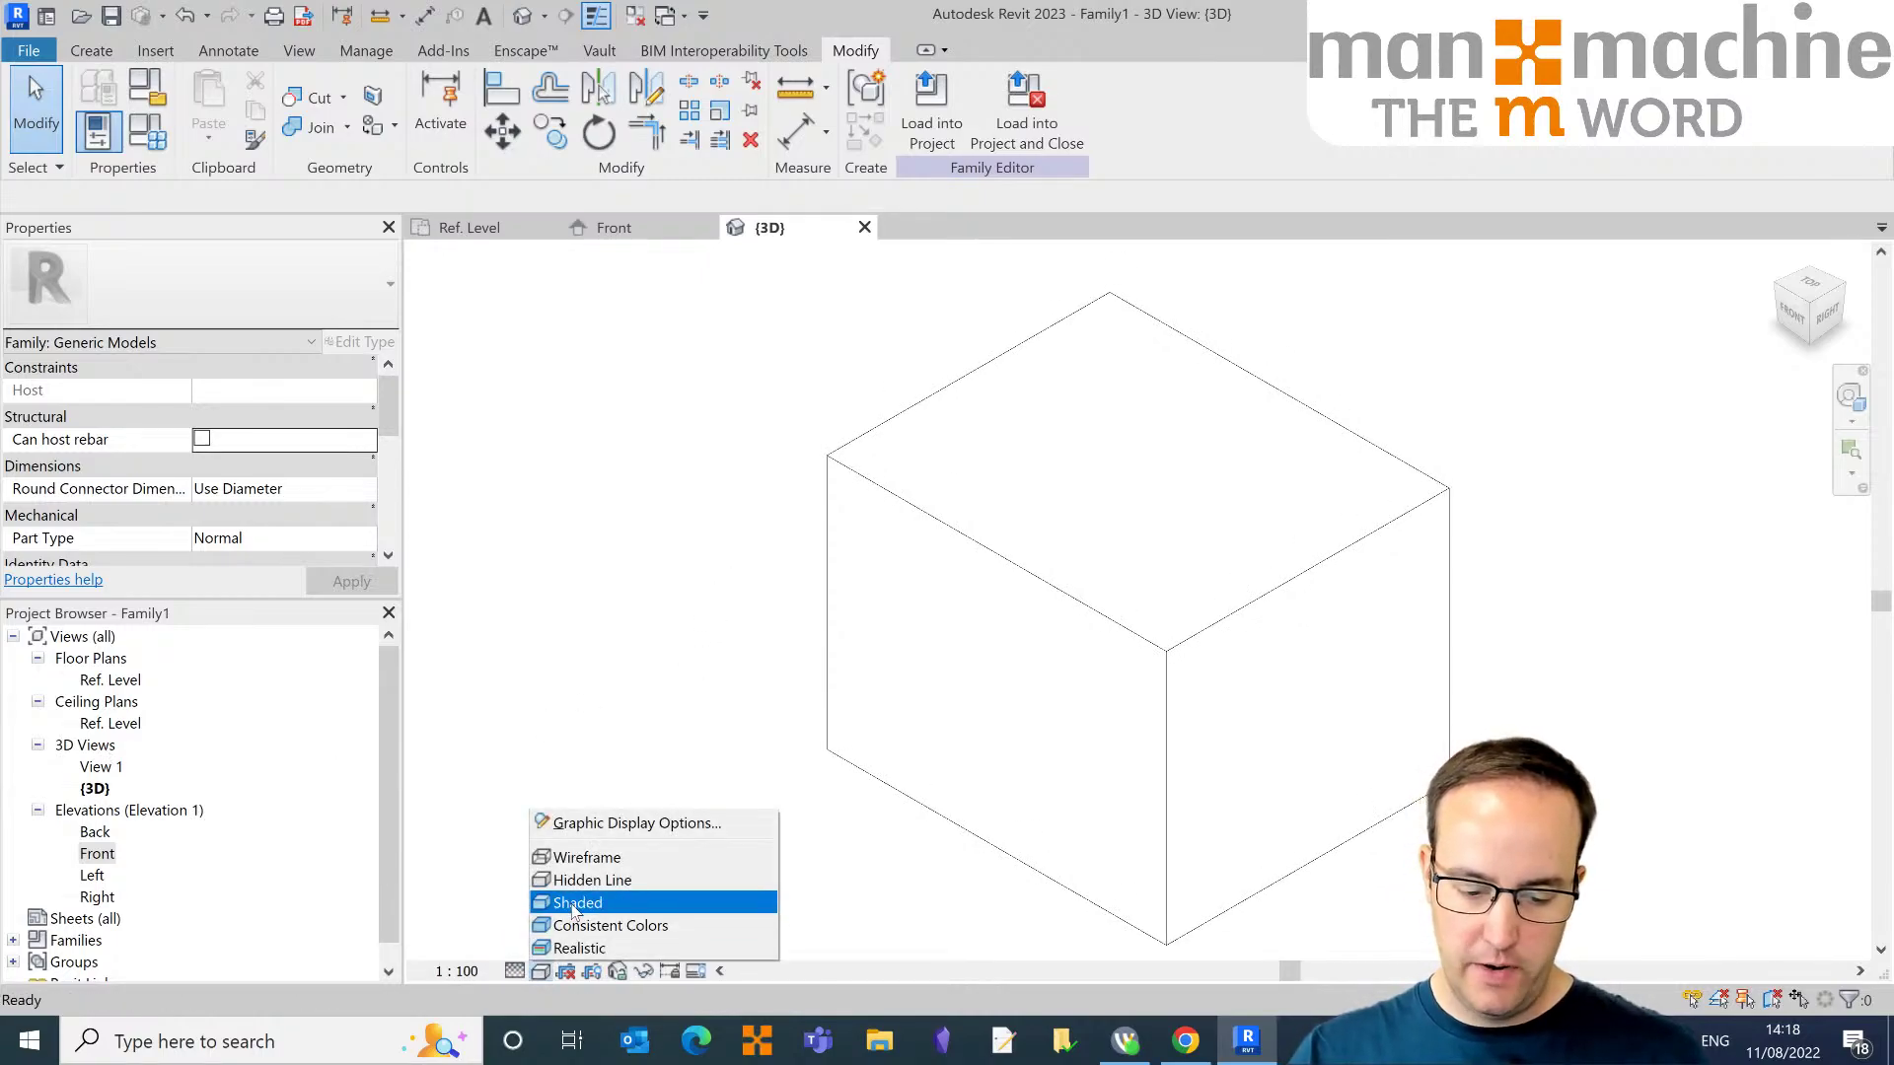
left_click(575, 904)
middle_click_drag(895, 695, 906, 629, "shift")
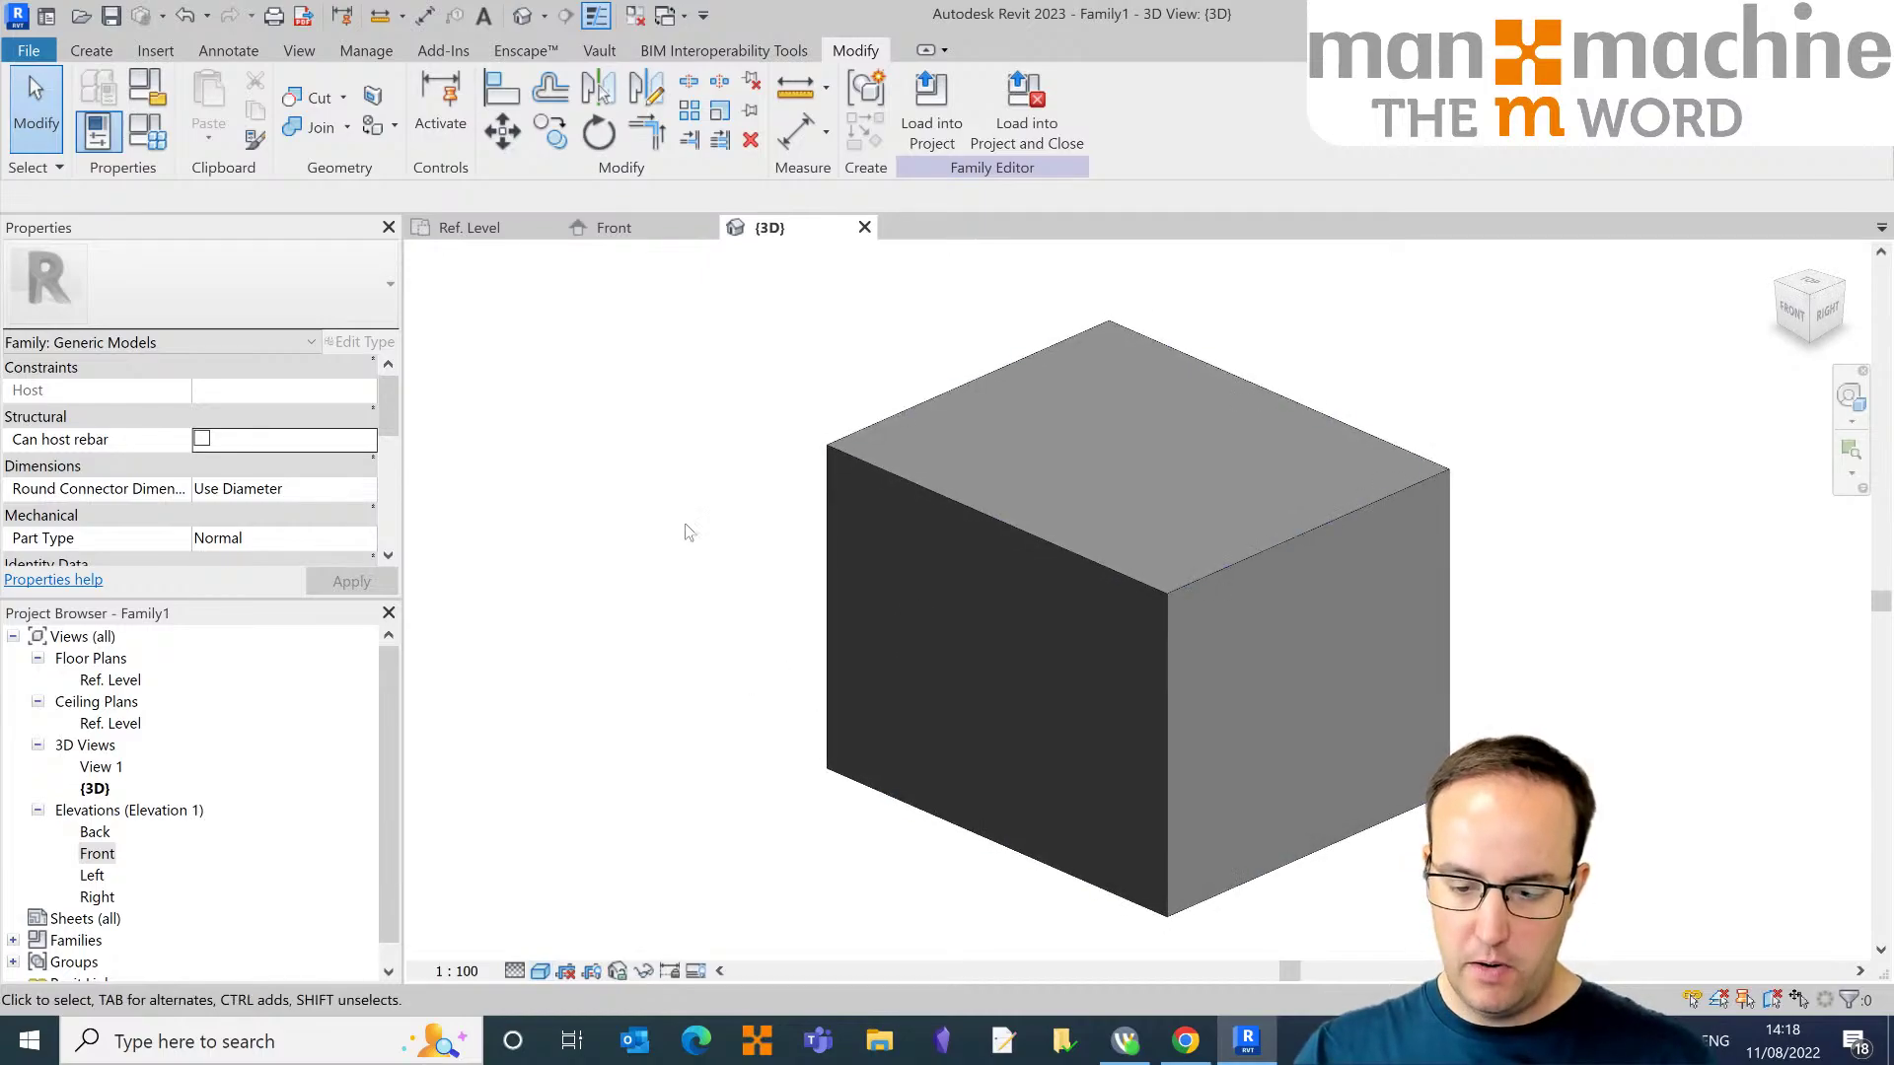
scroll(685, 526, "up", 1)
scroll(684, 531, "down", 2)
middle_click_drag(621, 544, 643, 540)
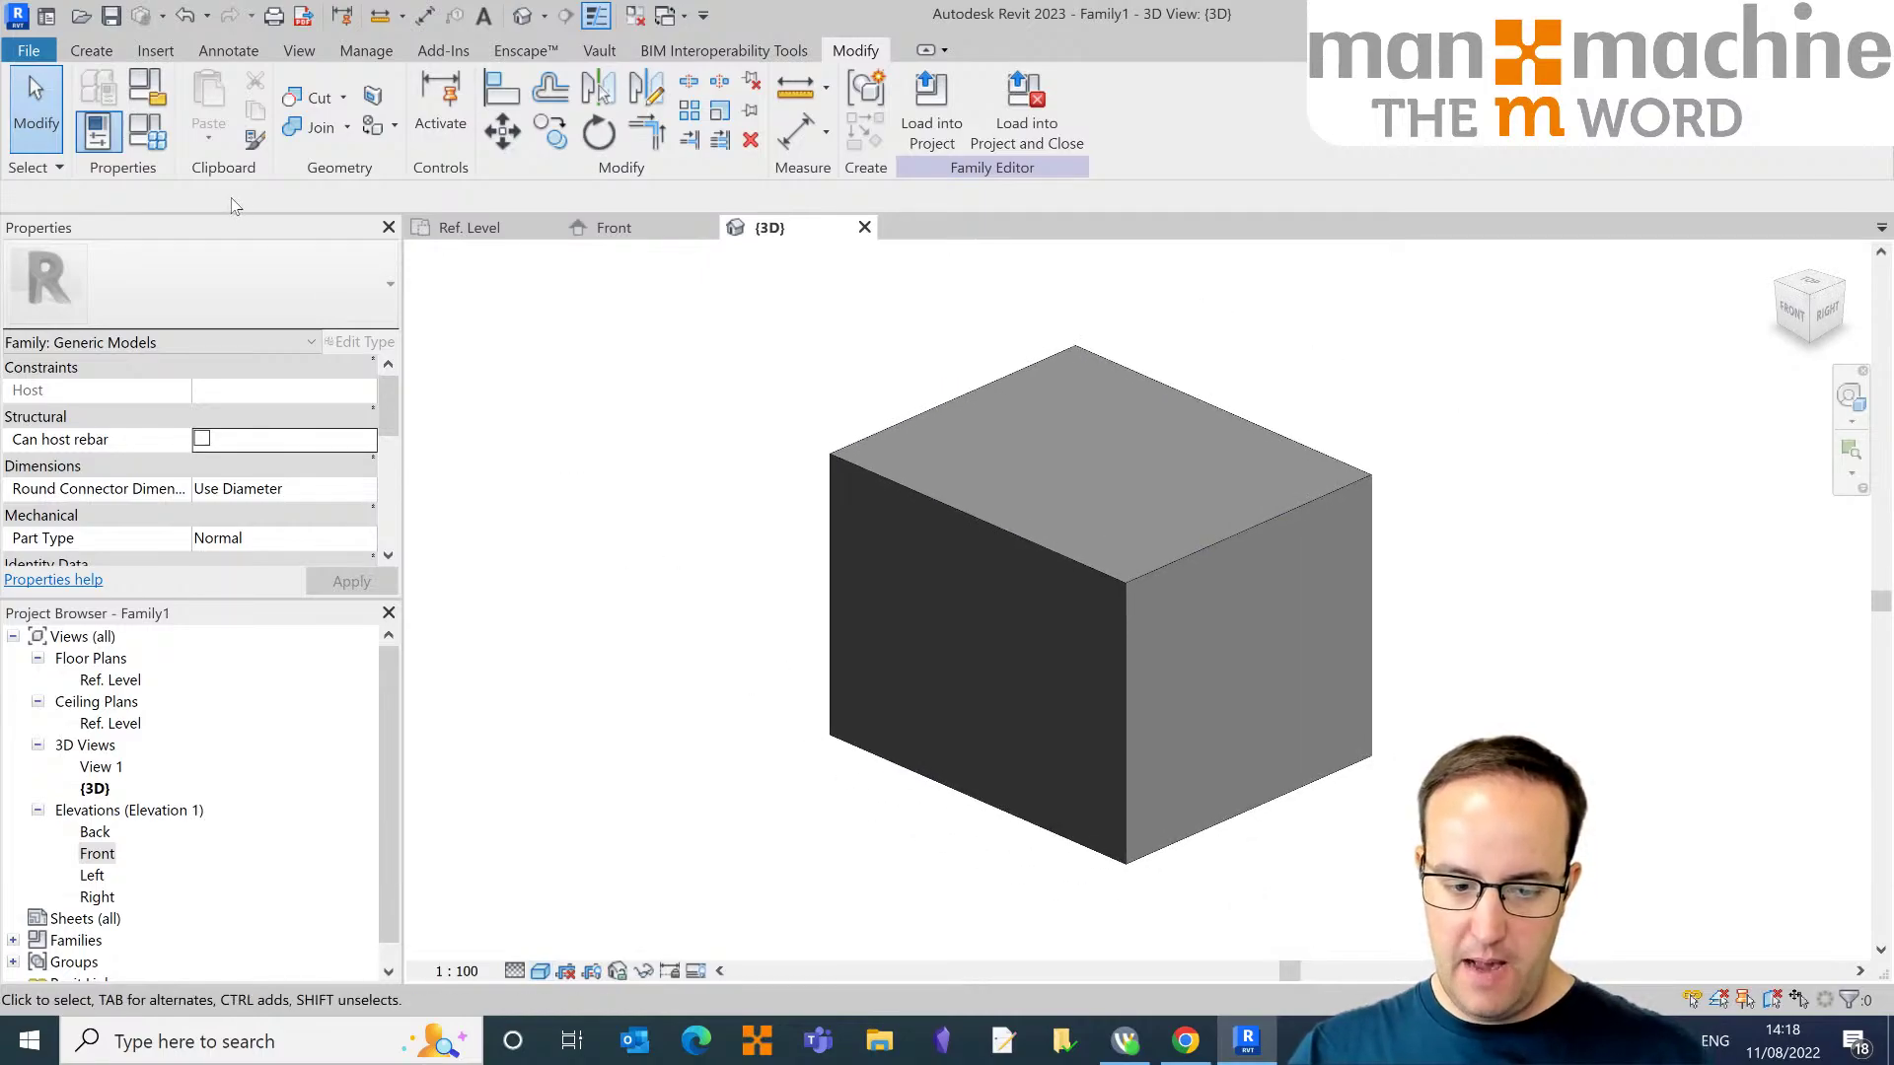
Step: Set the family's Depth to 1000, Height to 3000 and Width to 1250, and apply them to flex the box
left_click(153, 144)
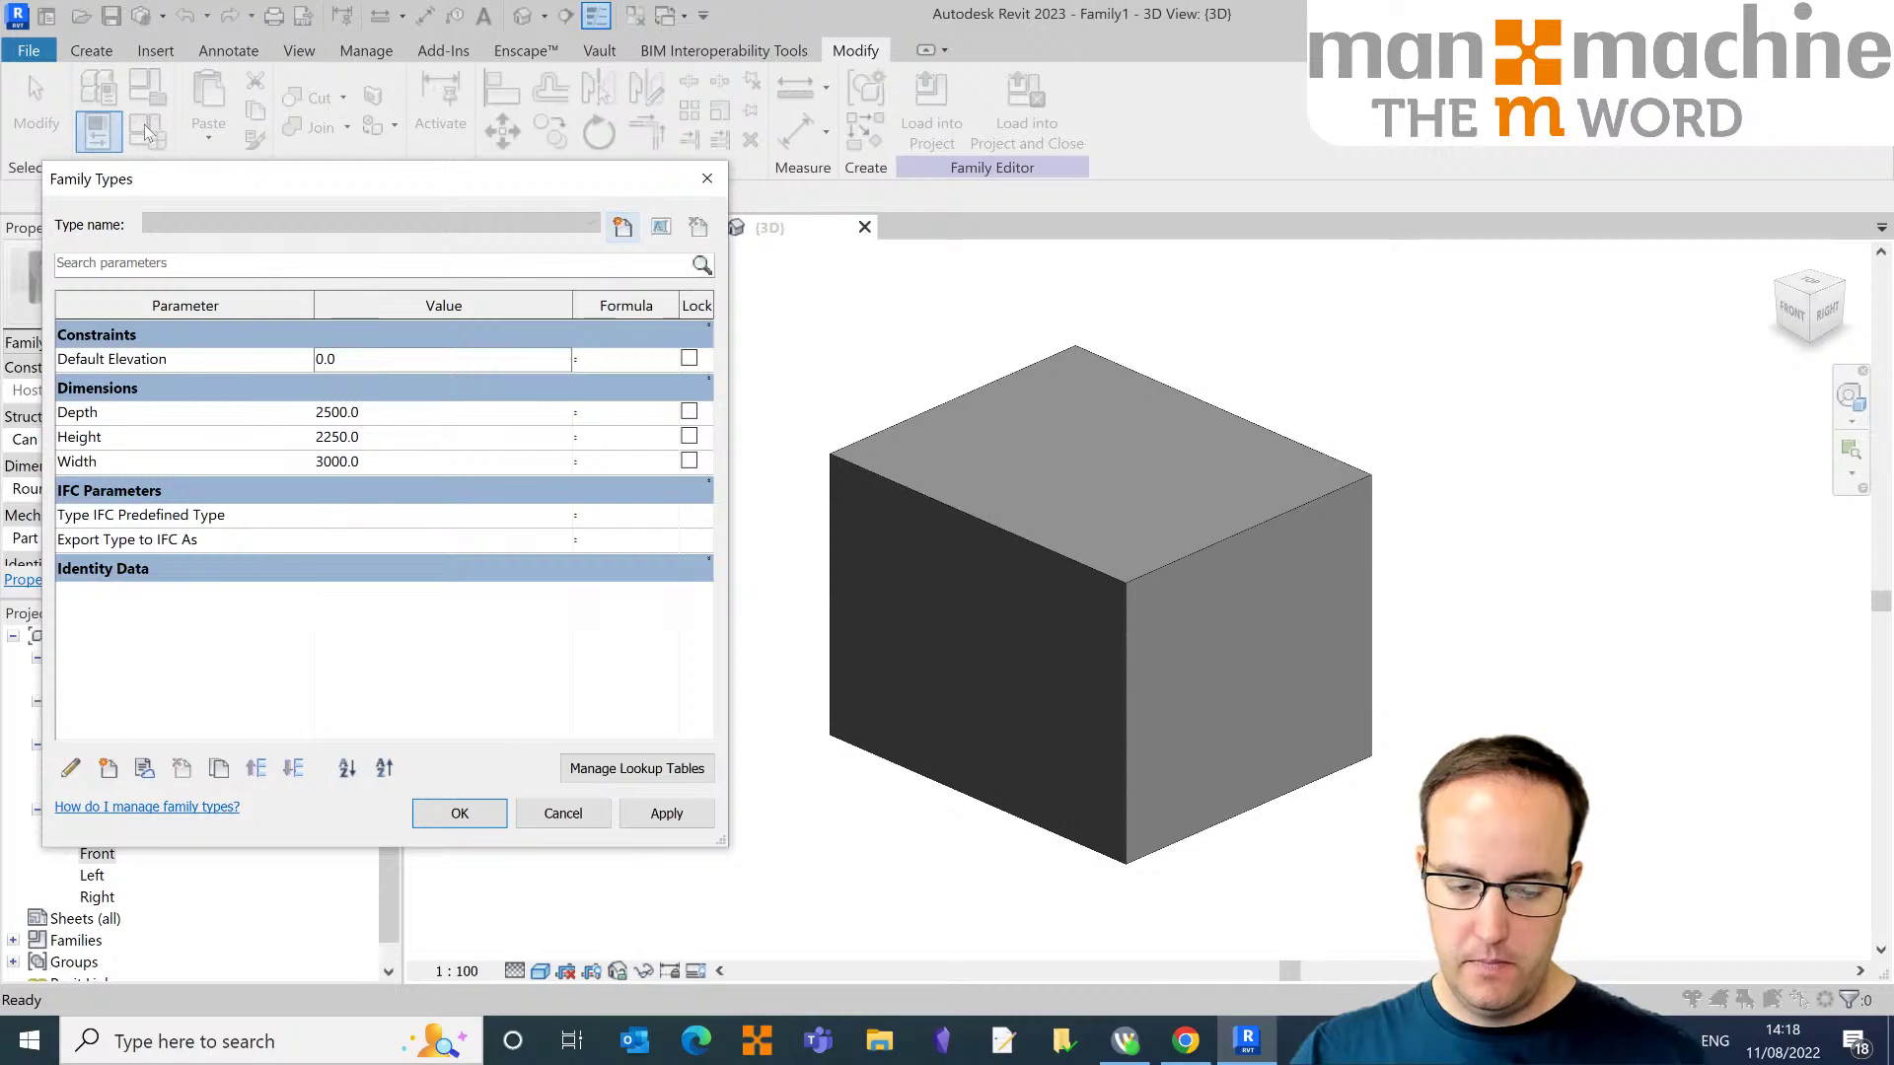
left_click(374, 412)
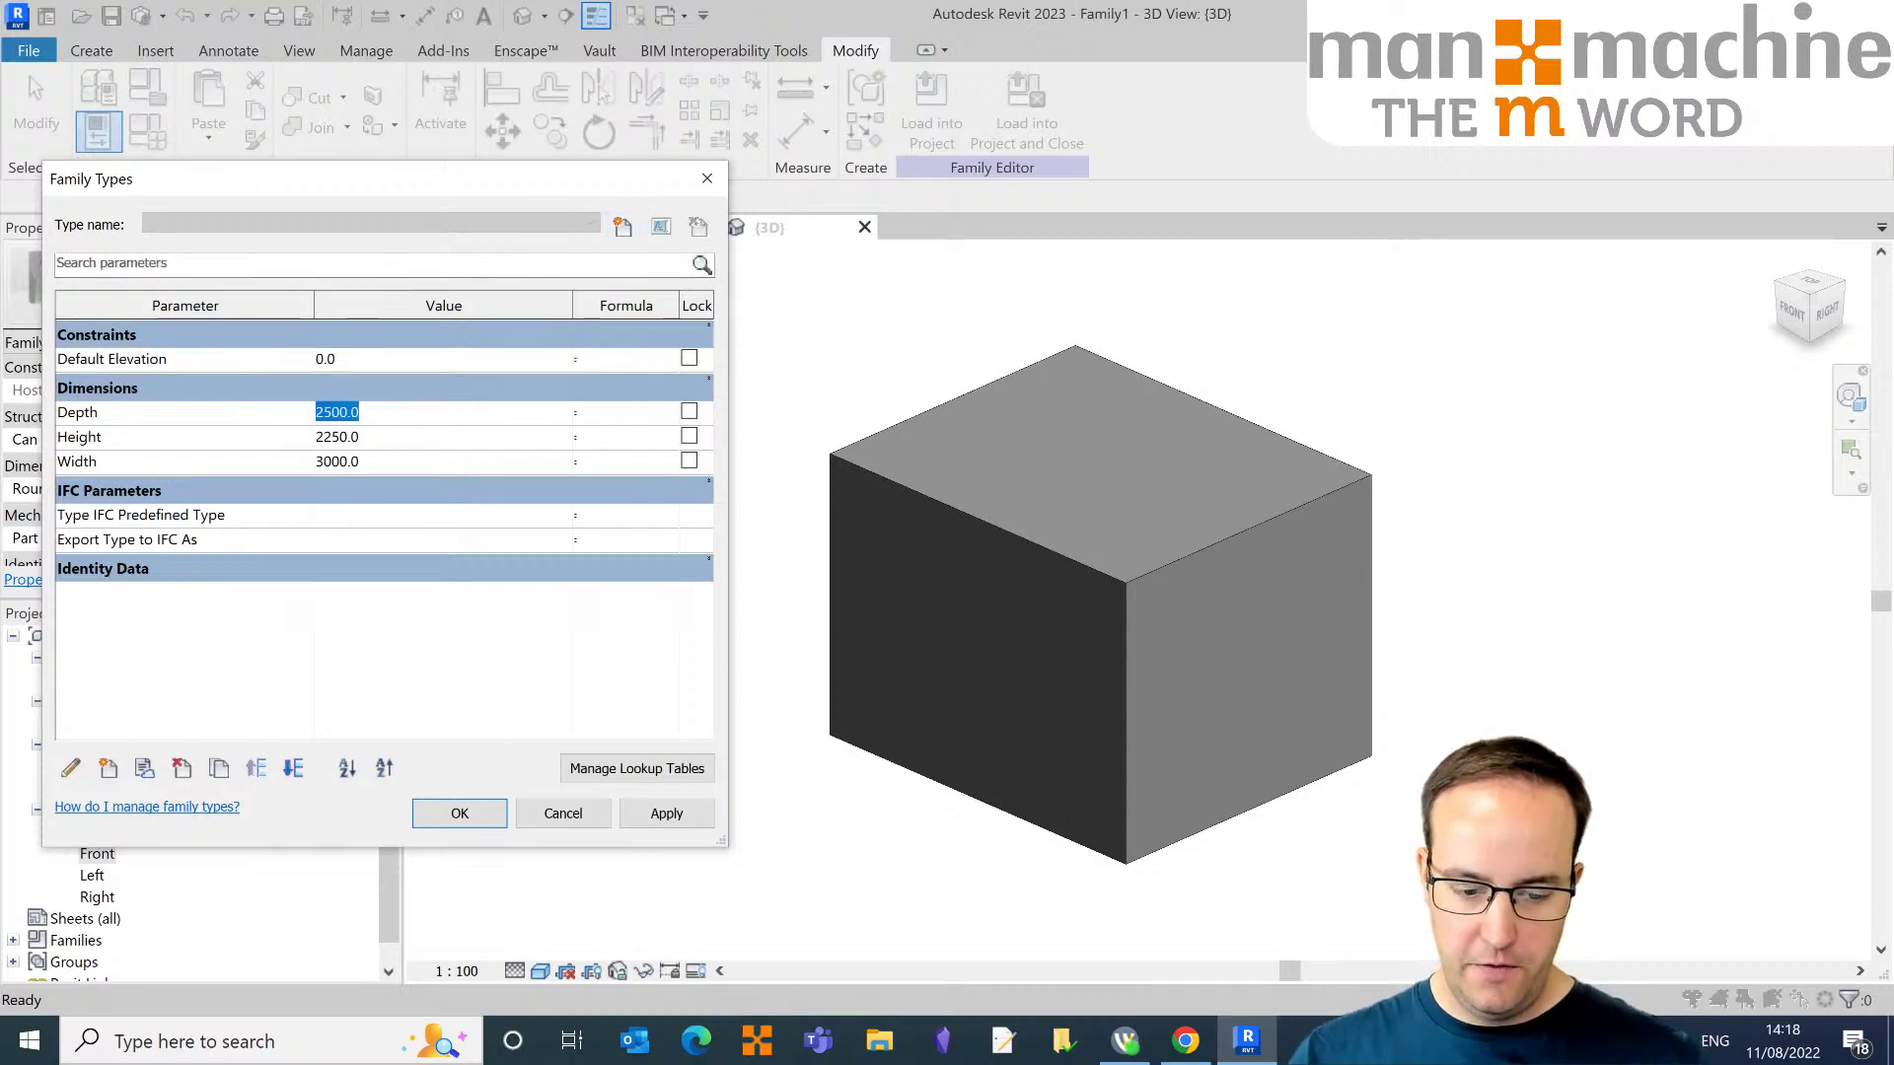
type("100")
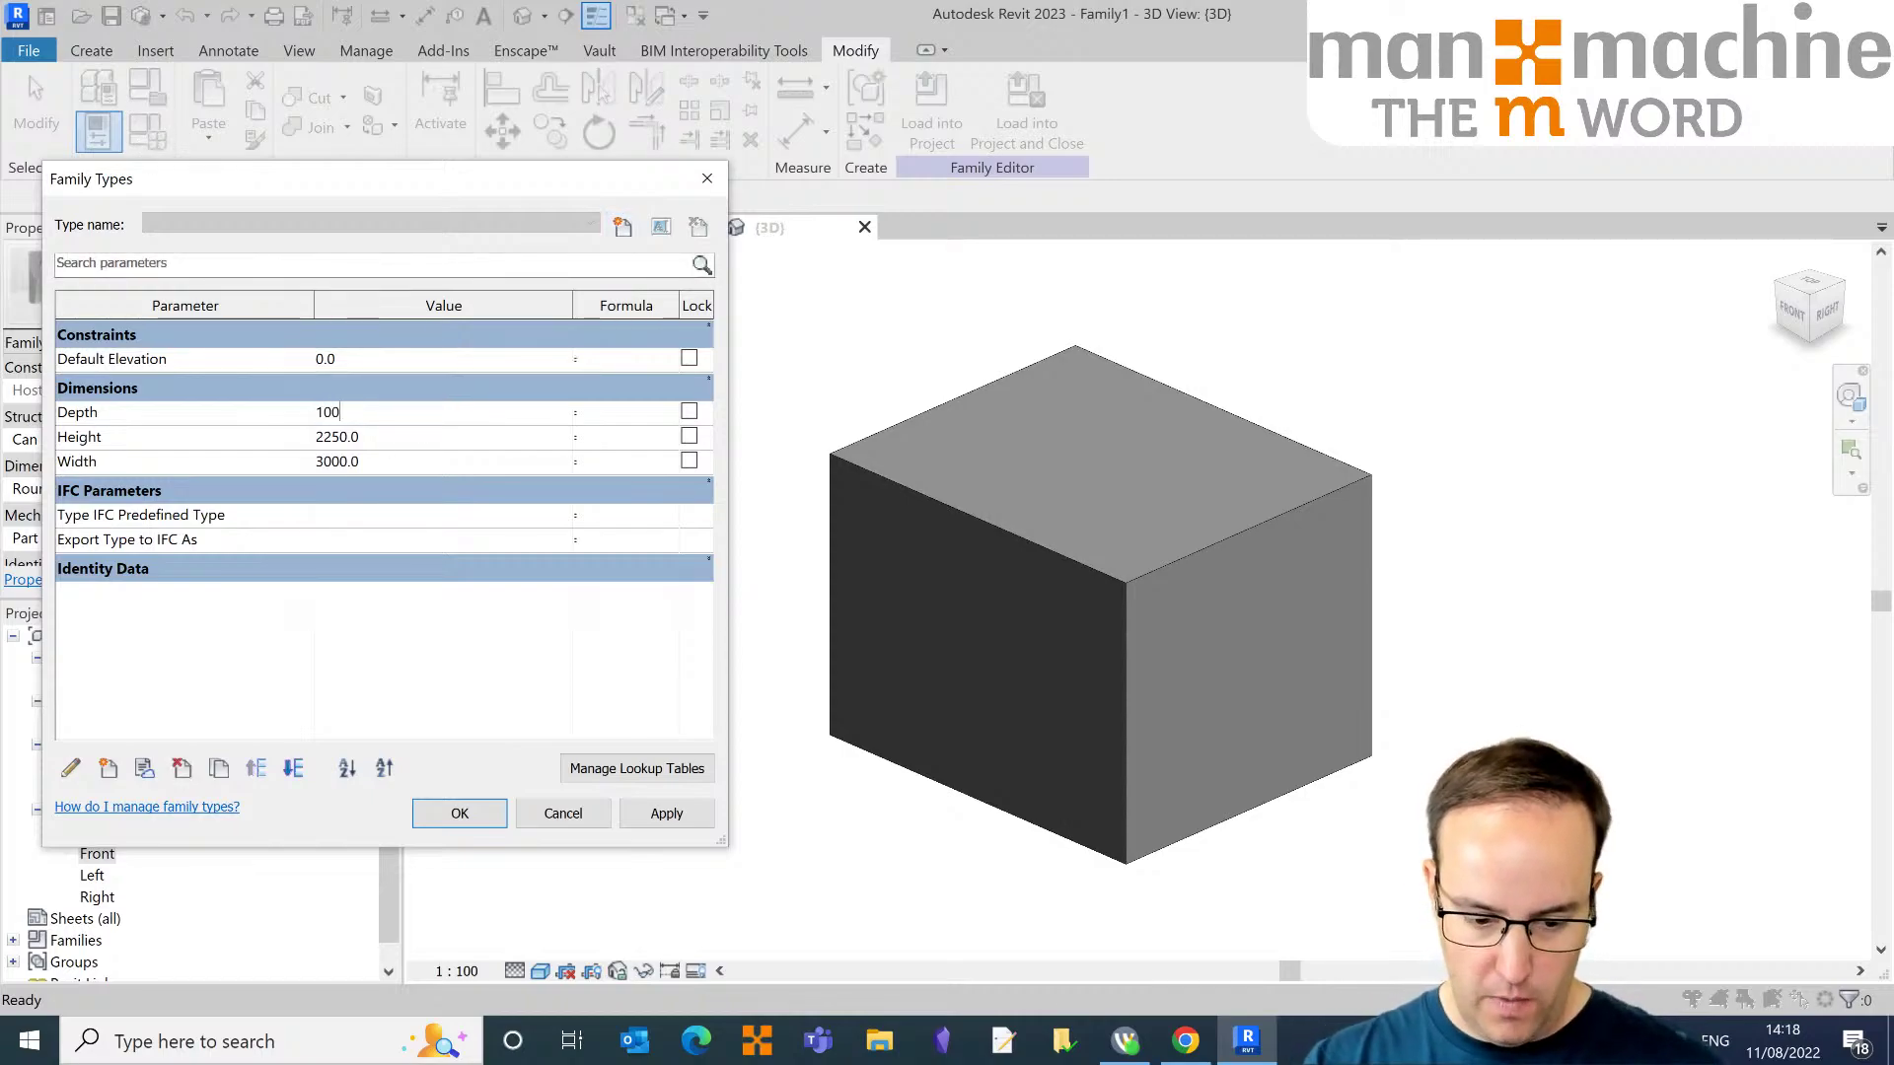
type("0")
key("Tab")
key("Tab")
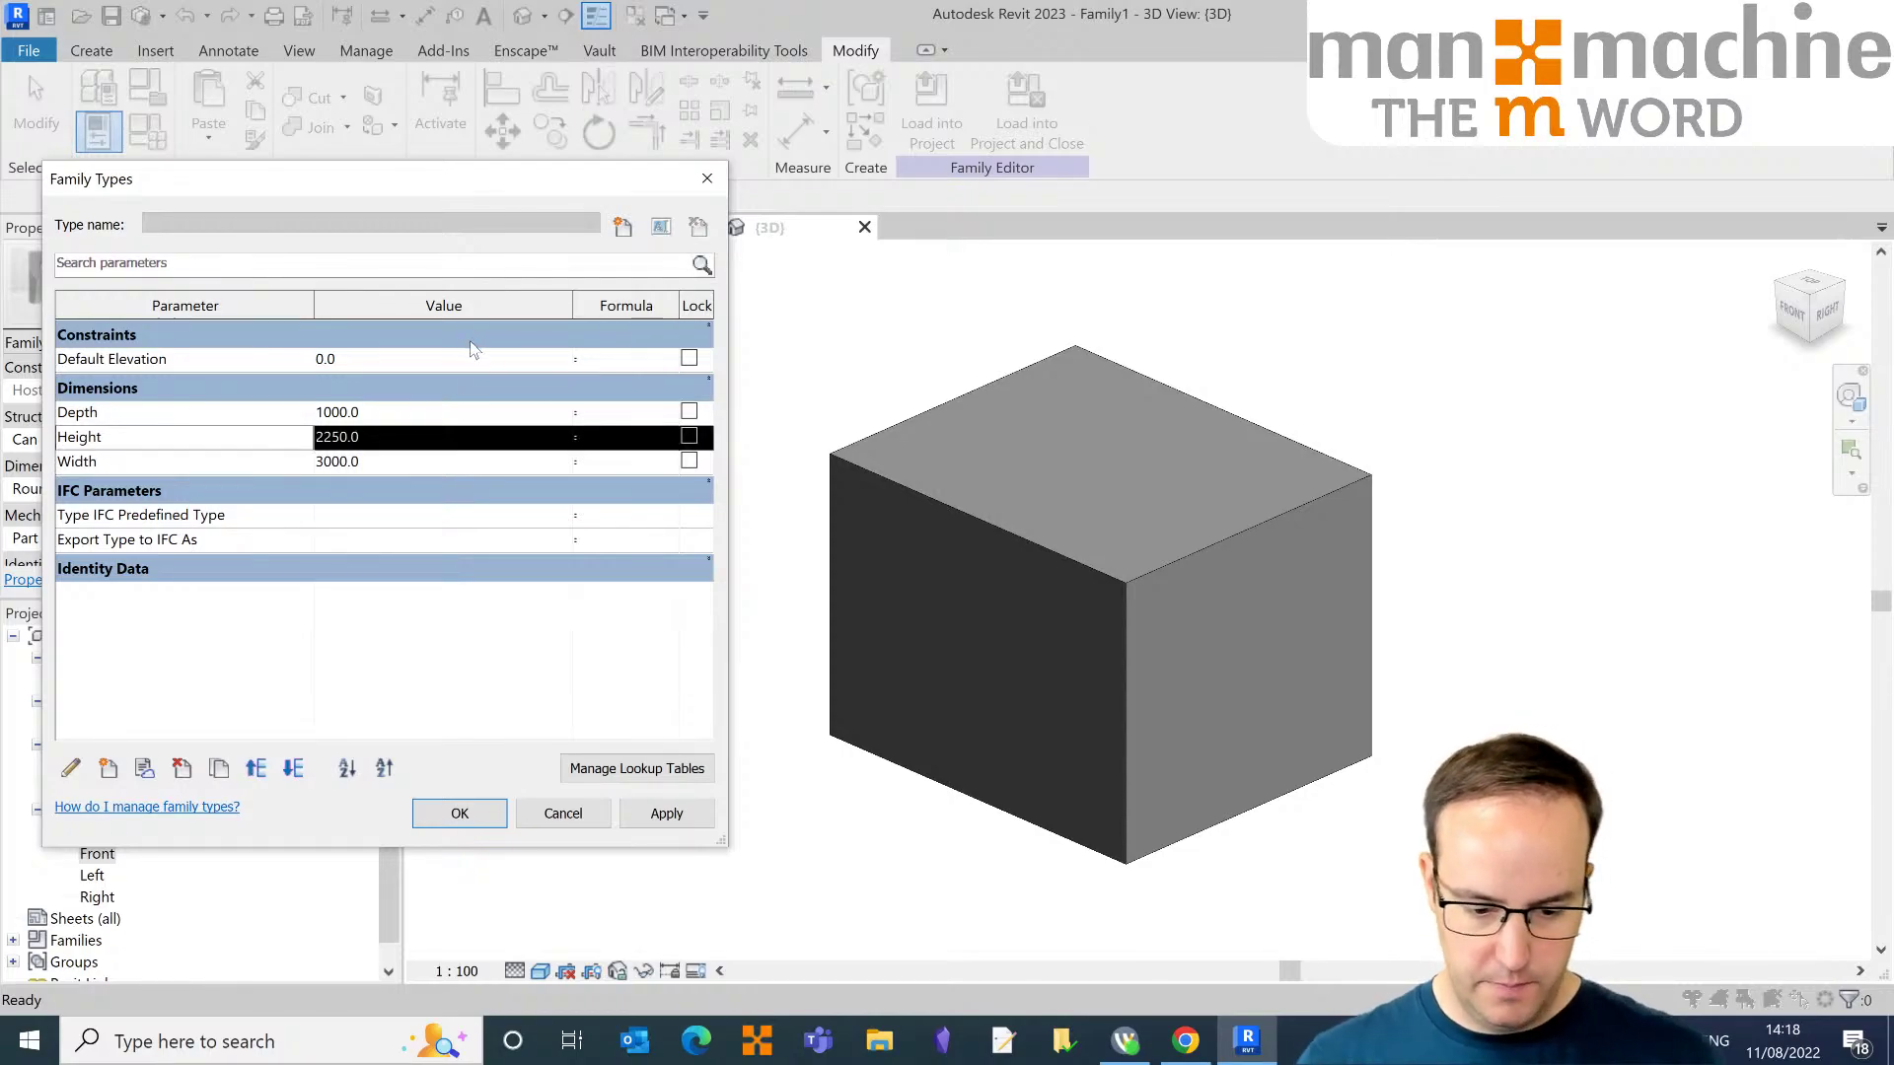
left_click(410, 434)
type("3000")
key("Tab")
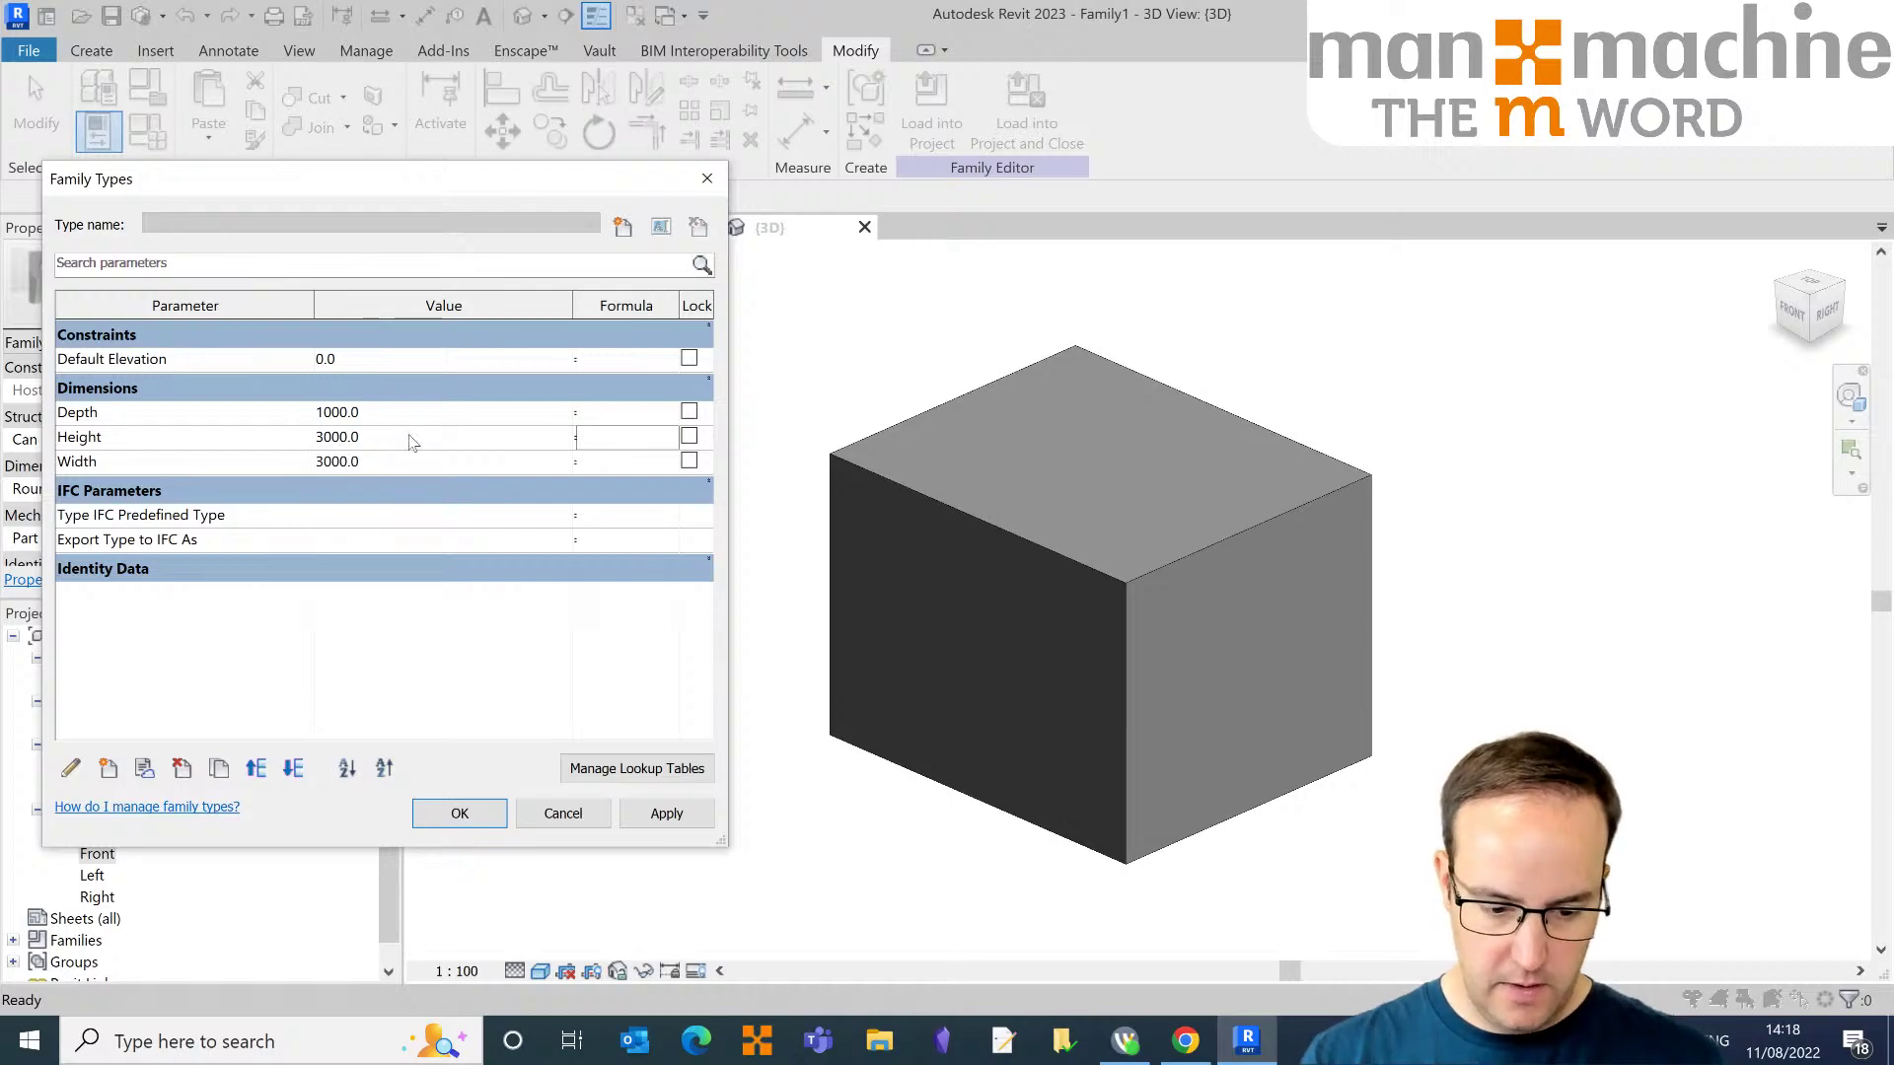
key("Tab")
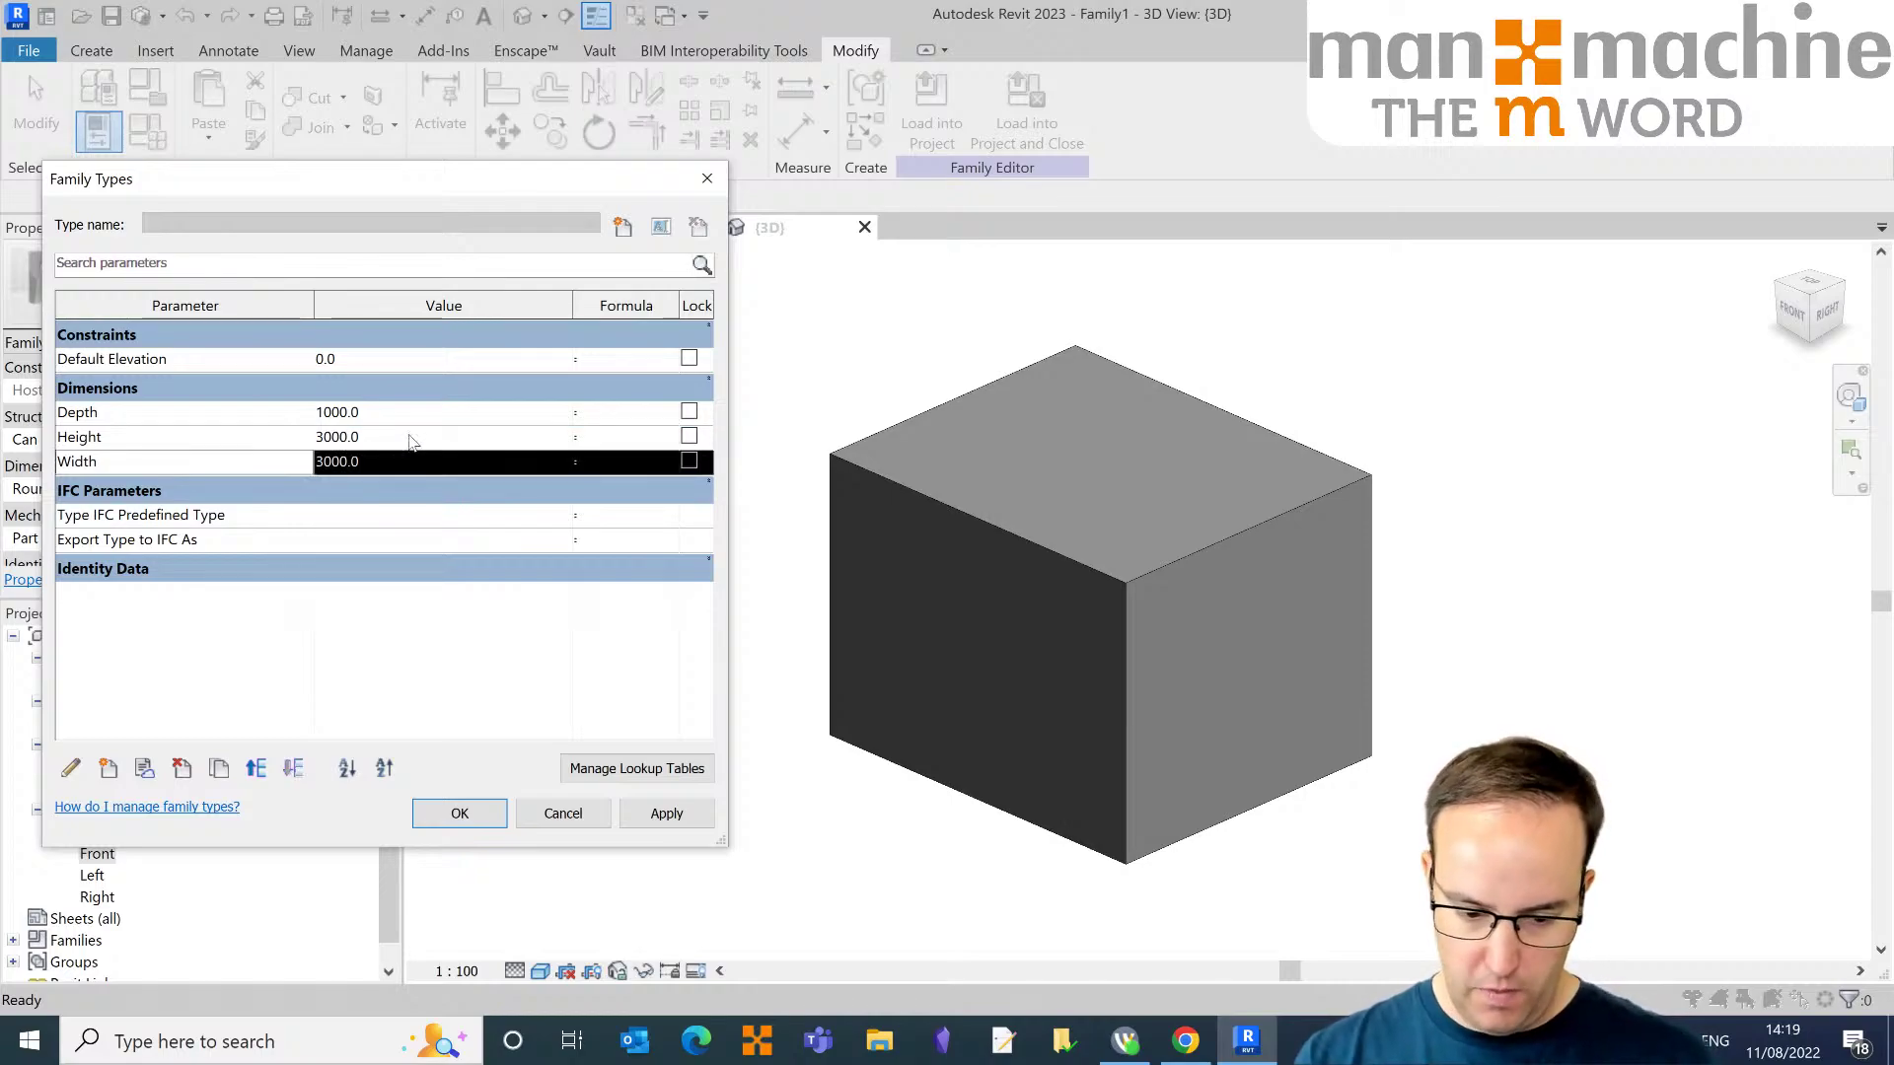
left_click(409, 459)
type("1250")
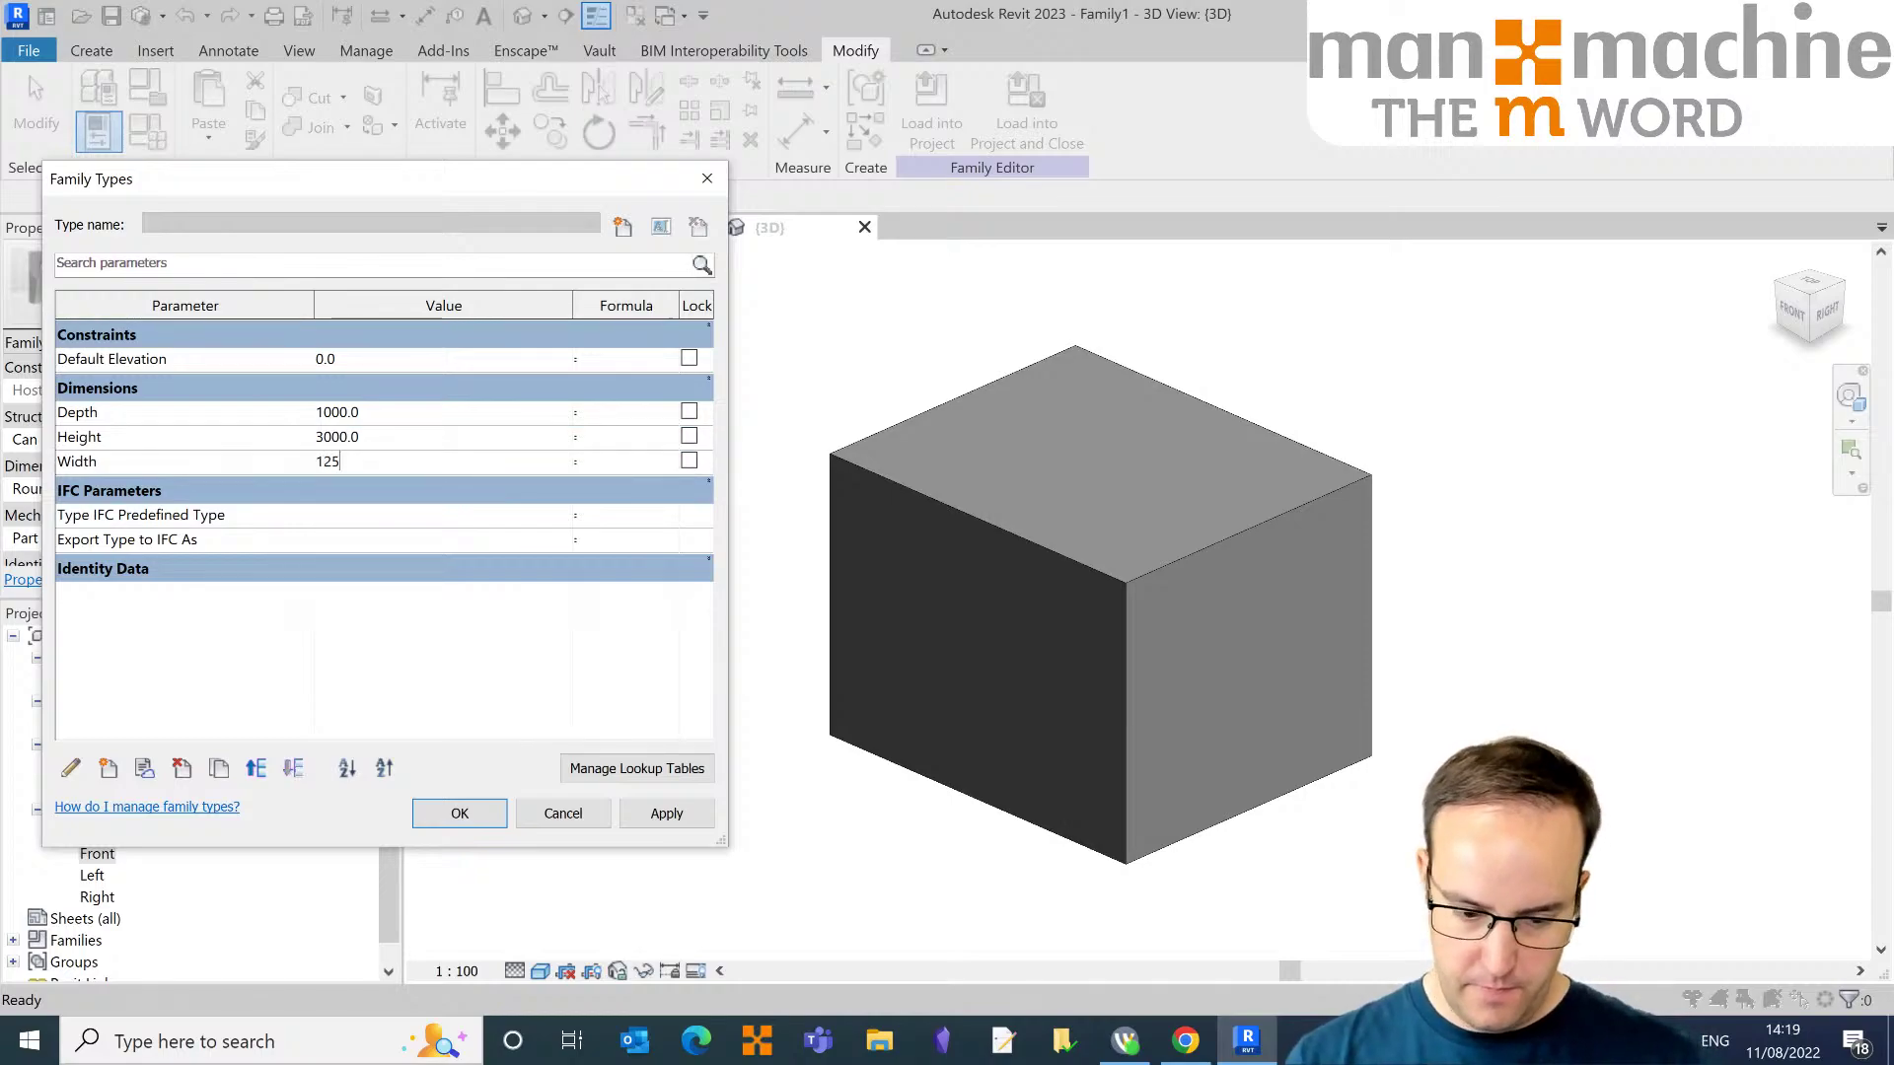
key("Tab")
left_click(664, 815)
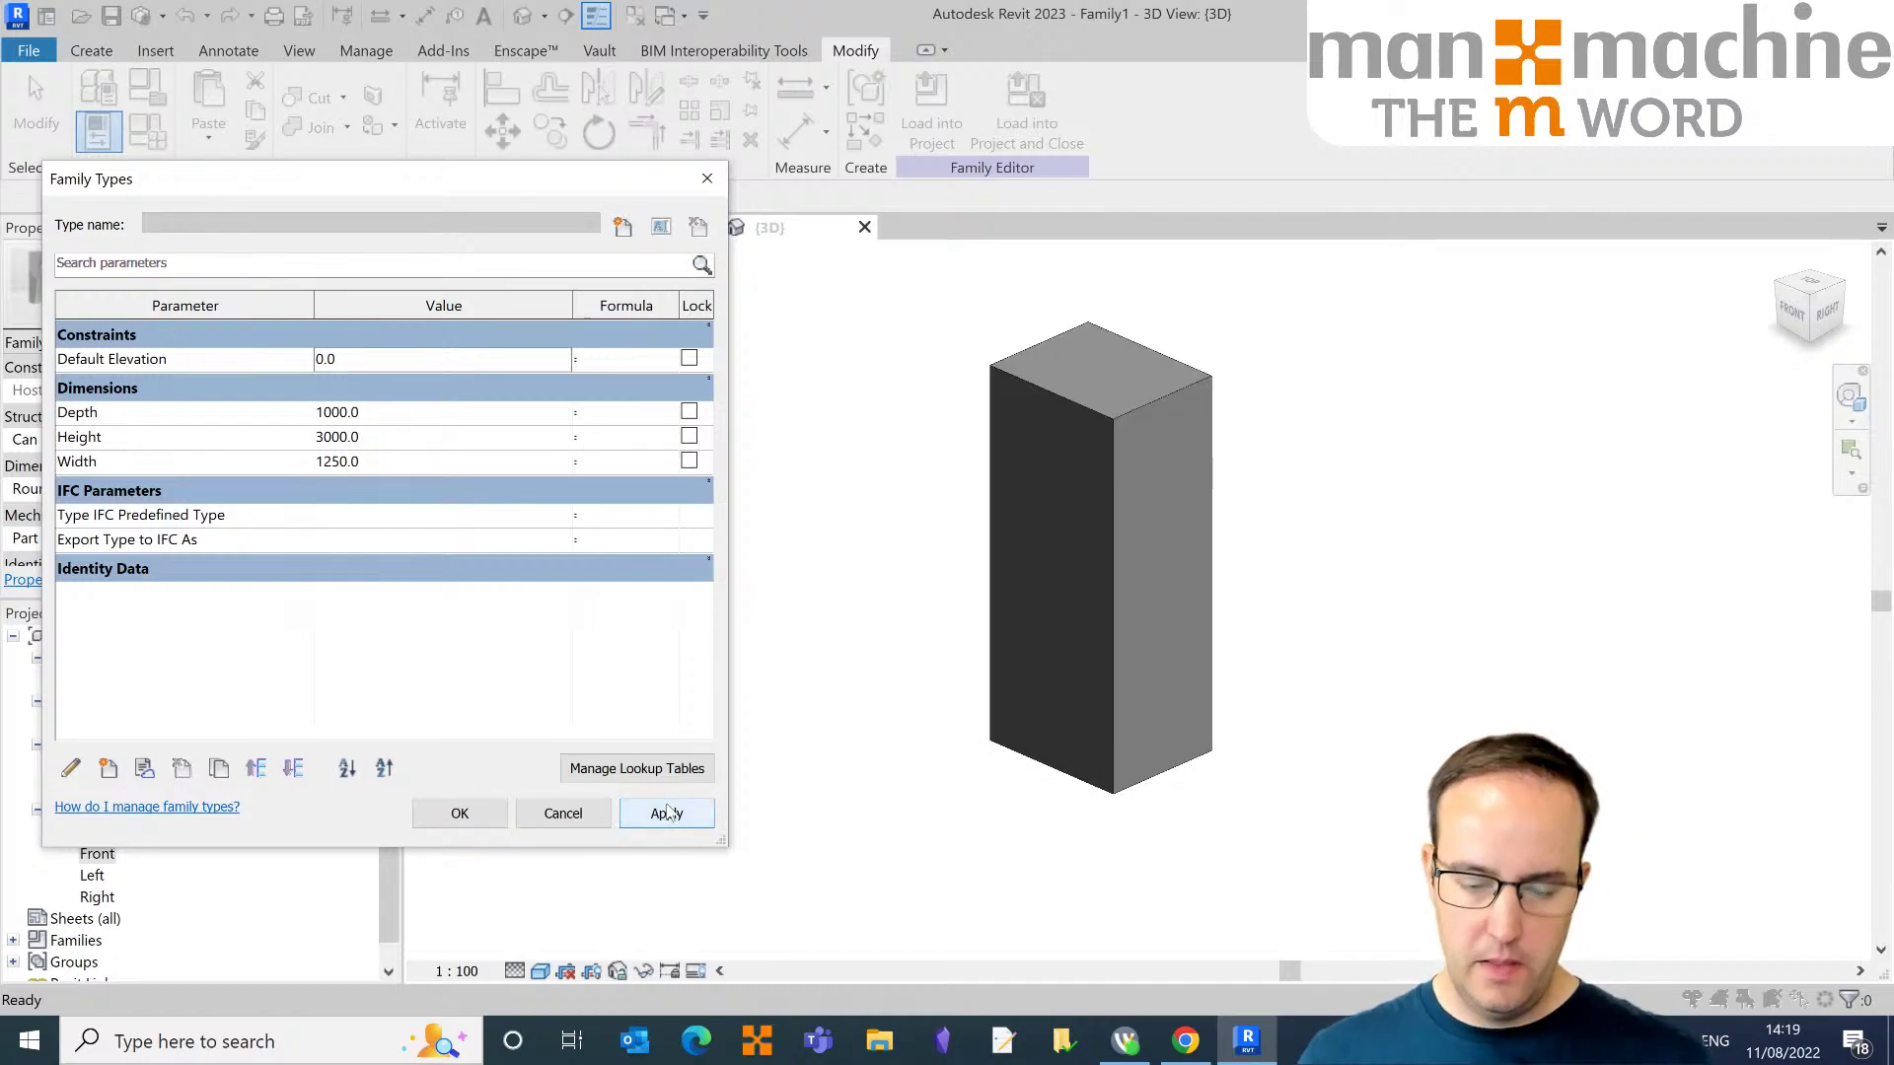
Step: Set the Depth and Width parameters to 3000 each, apply them and close the family types
left_click(394, 413)
type("300")
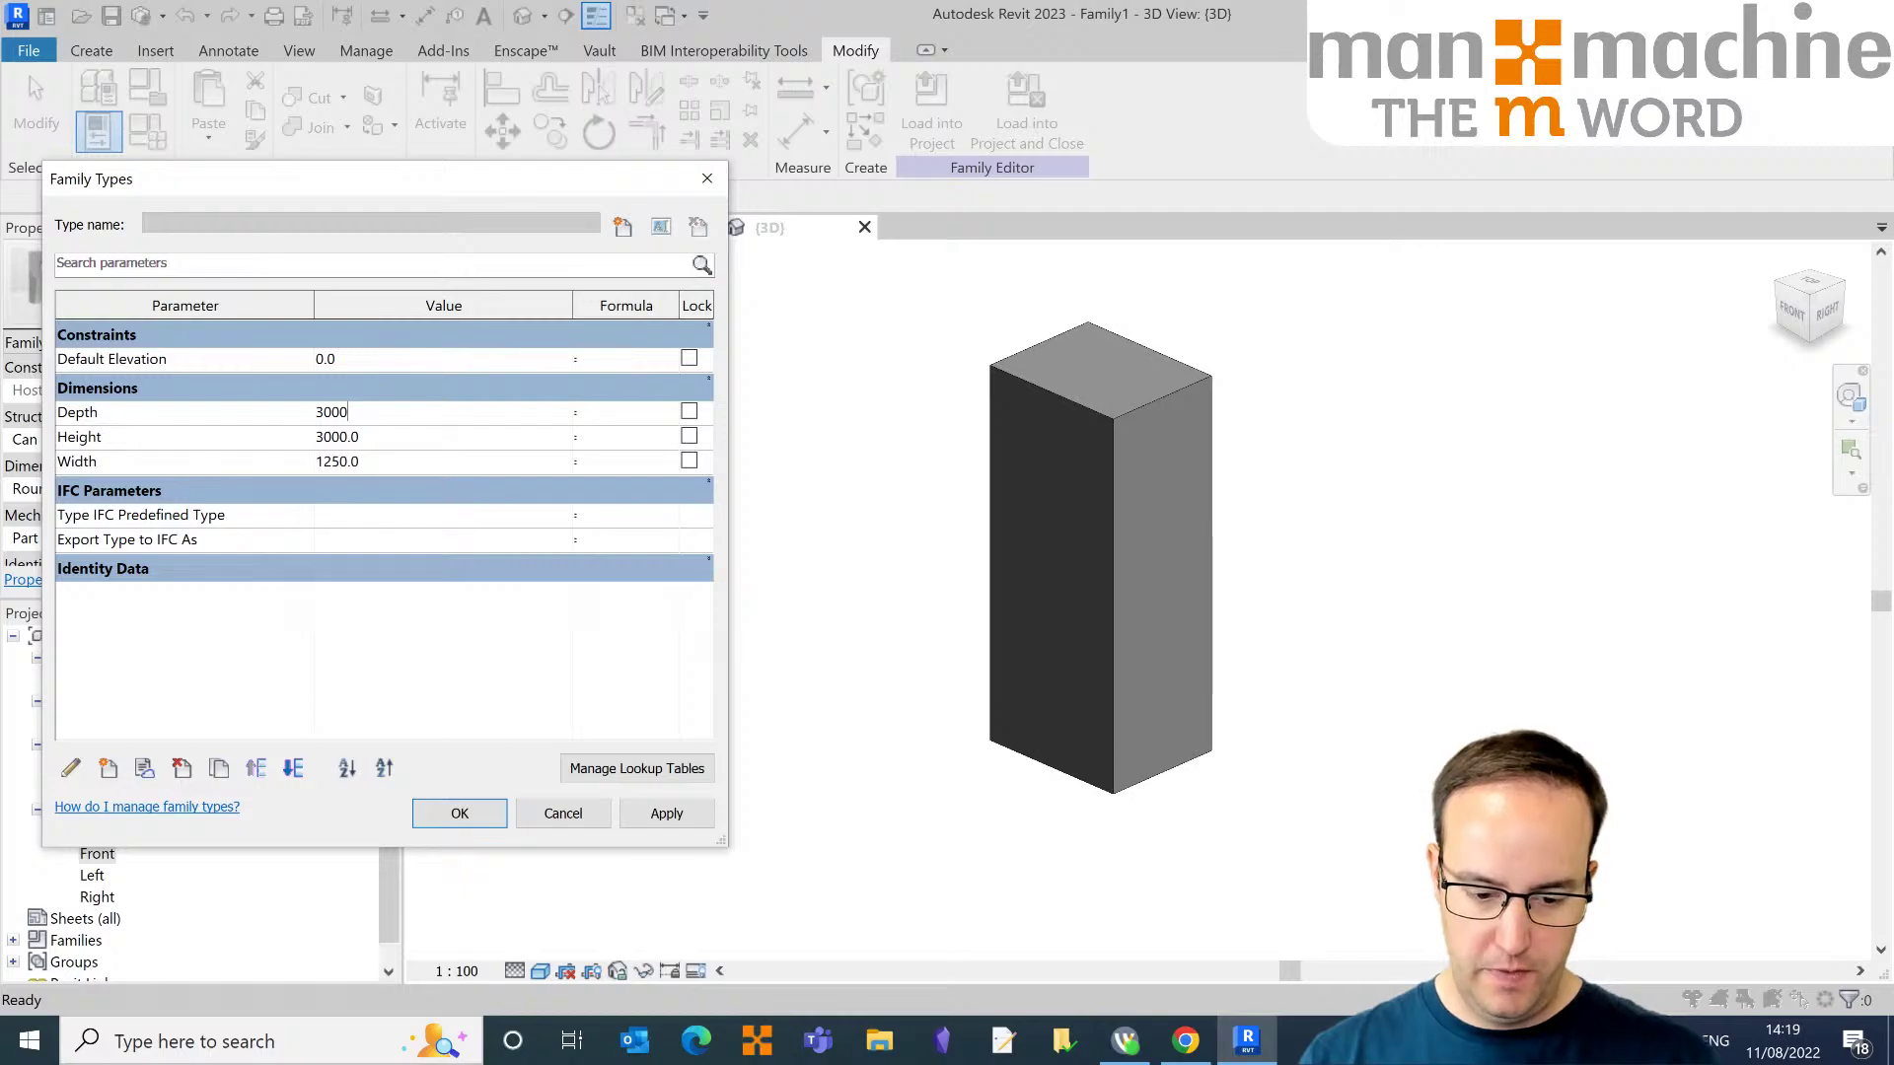
key("Tab")
key("Tab")
key("Tab")
key("Tab")
key("Tab")
key("Tab")
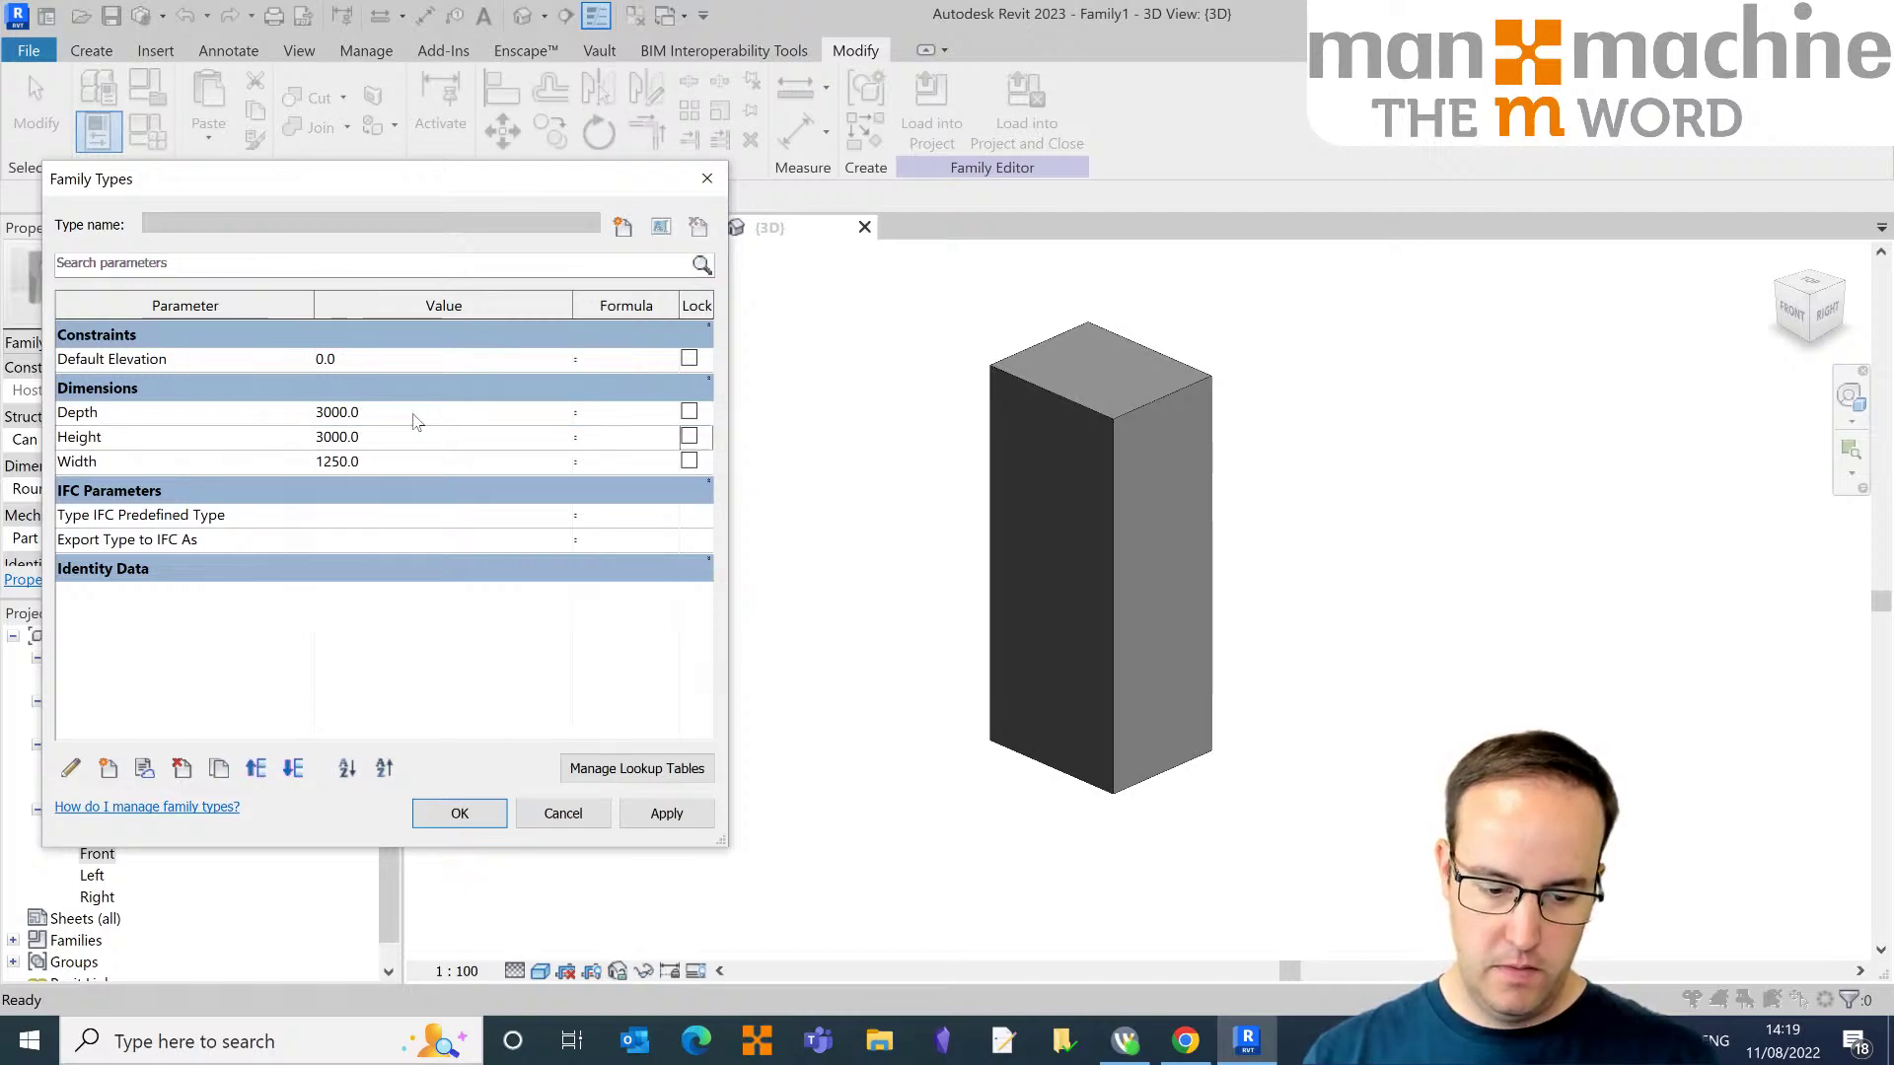
key("Tab")
type("3000")
key("Tab")
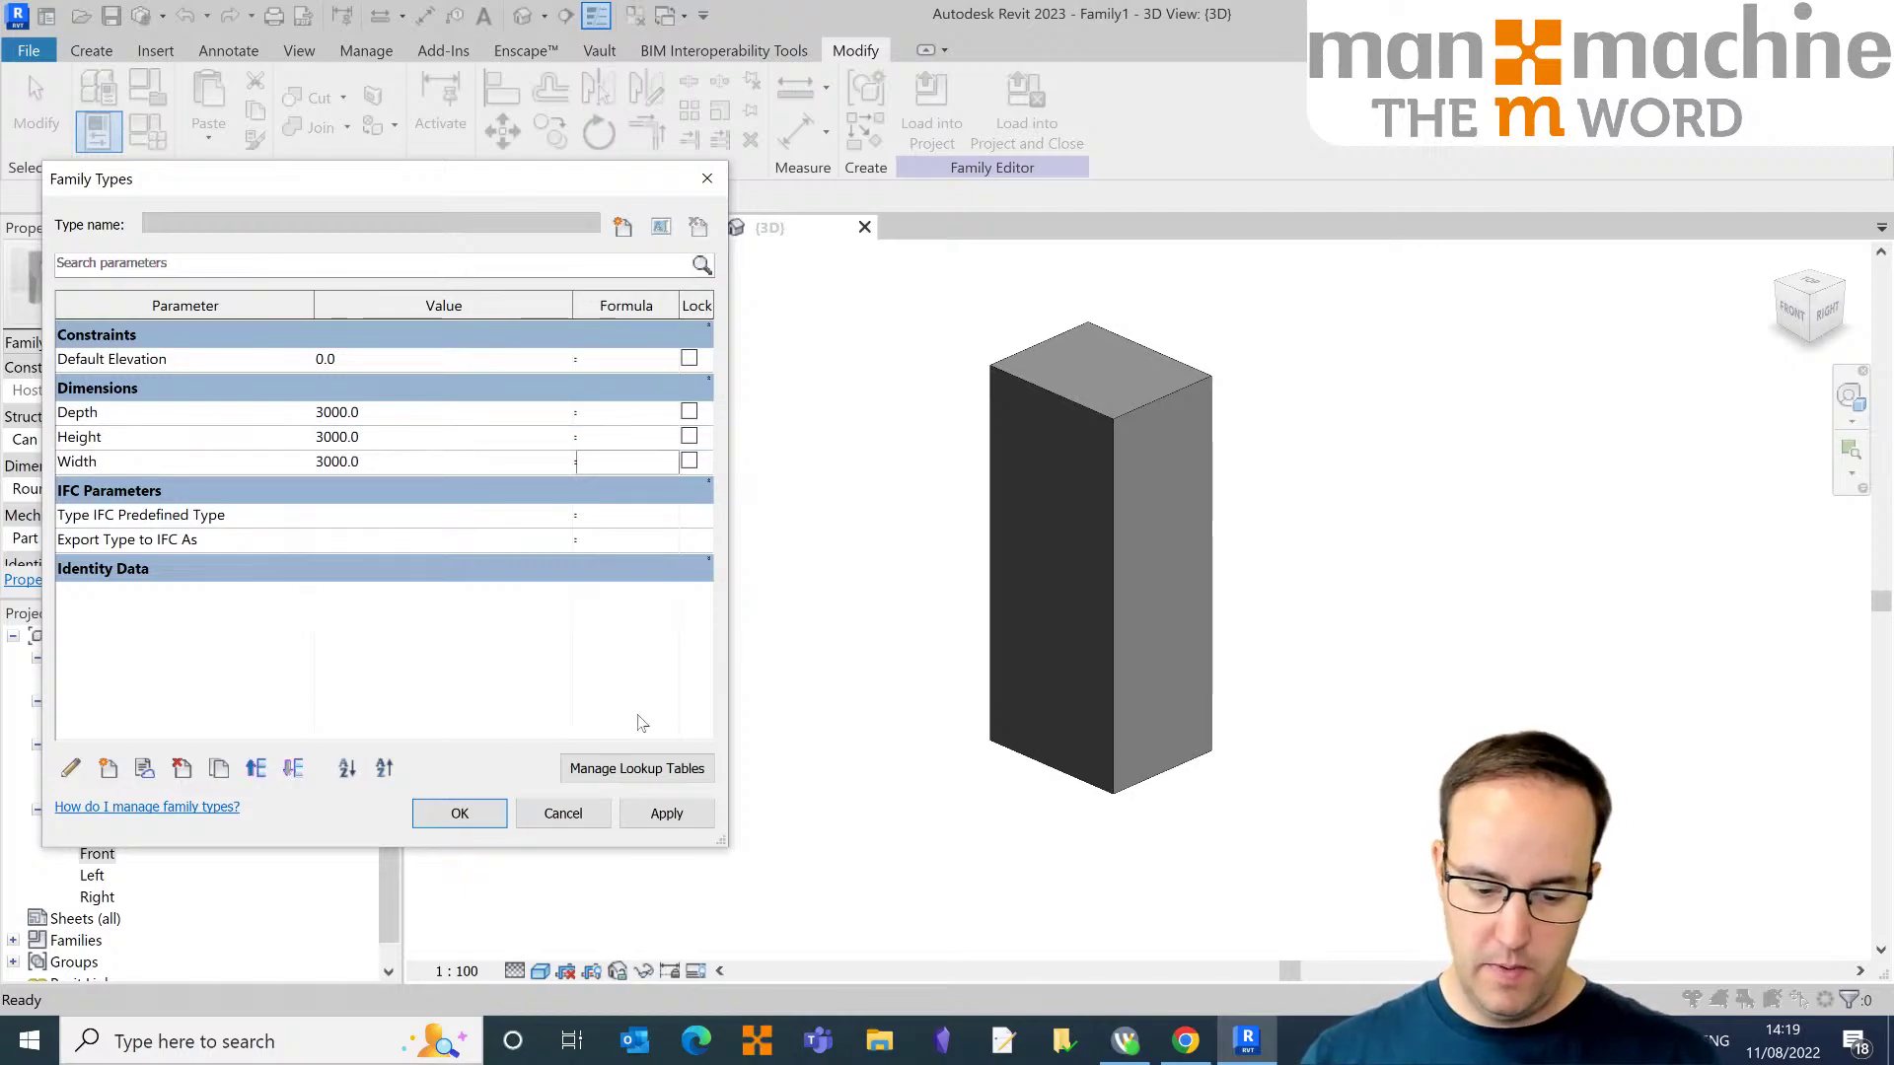
left_click(665, 813)
left_click(459, 813)
scroll(515, 797, "up", 3)
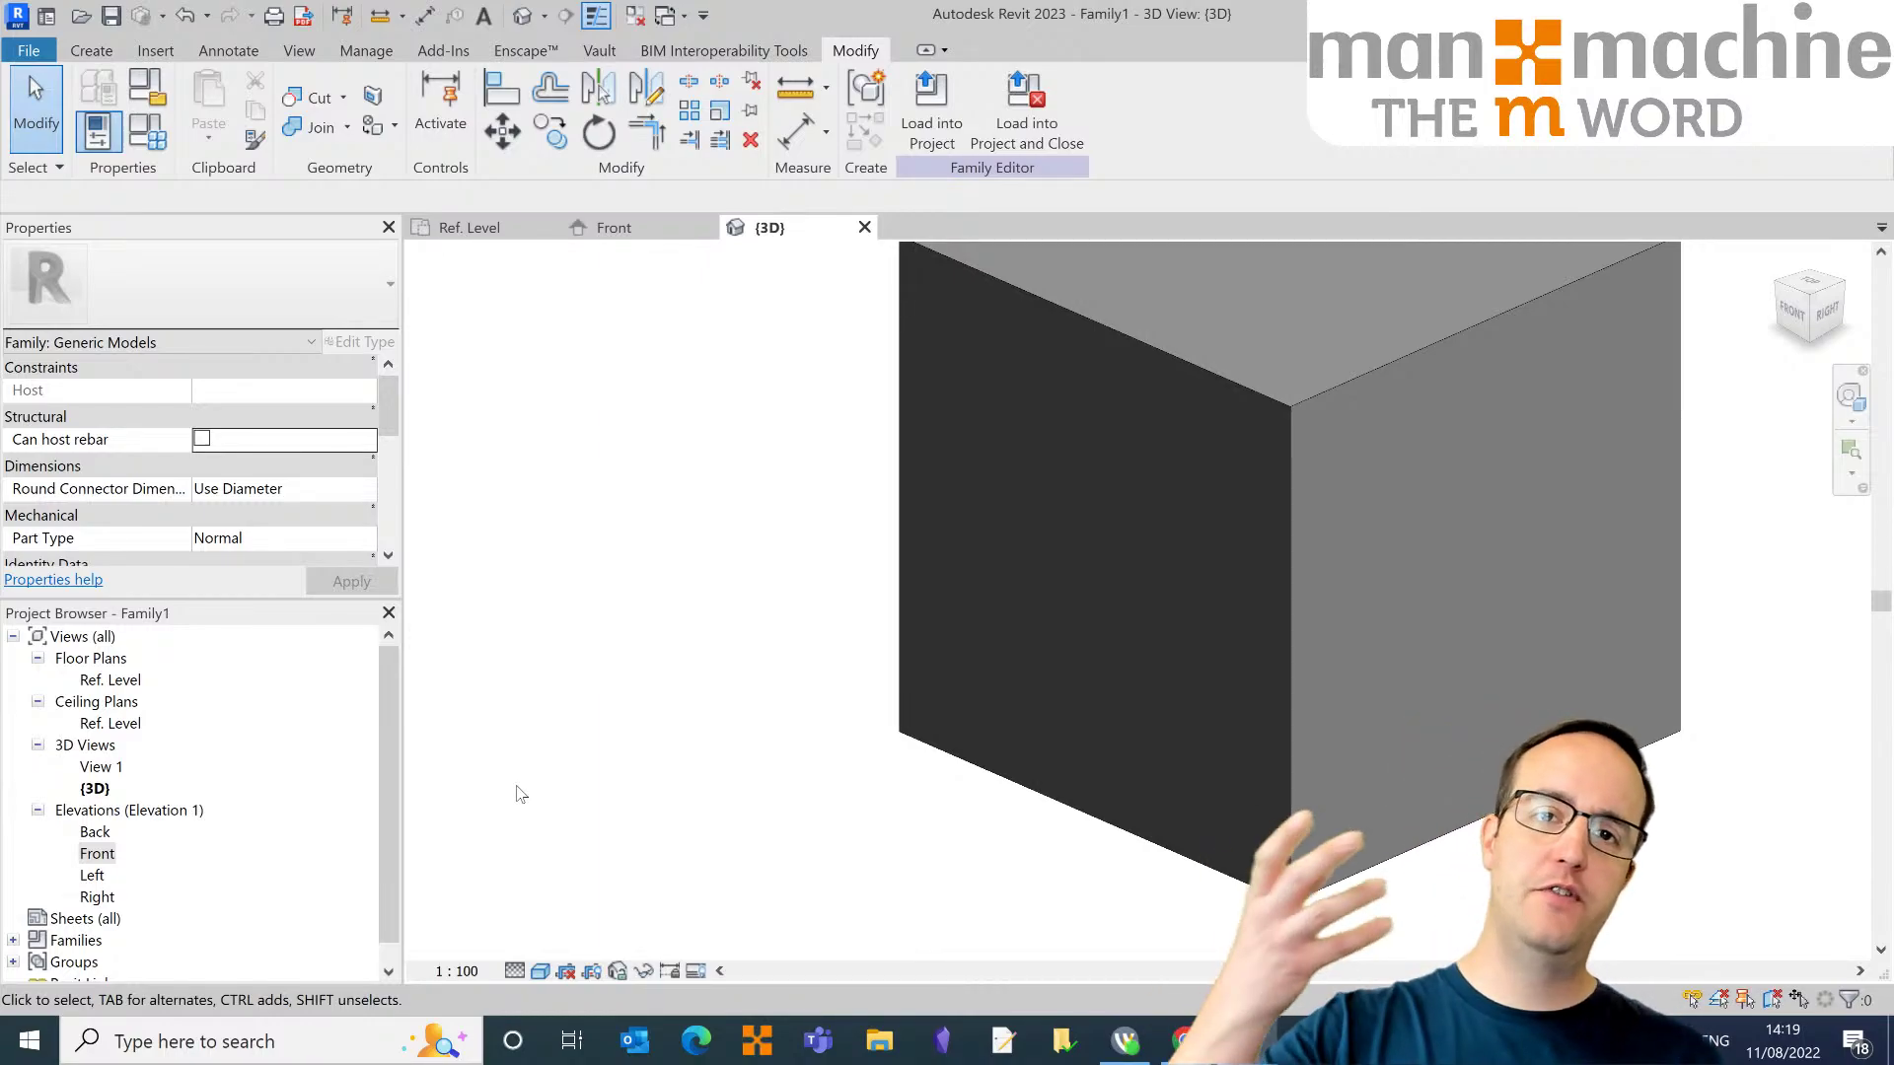
scroll(969, 558, "down", 5)
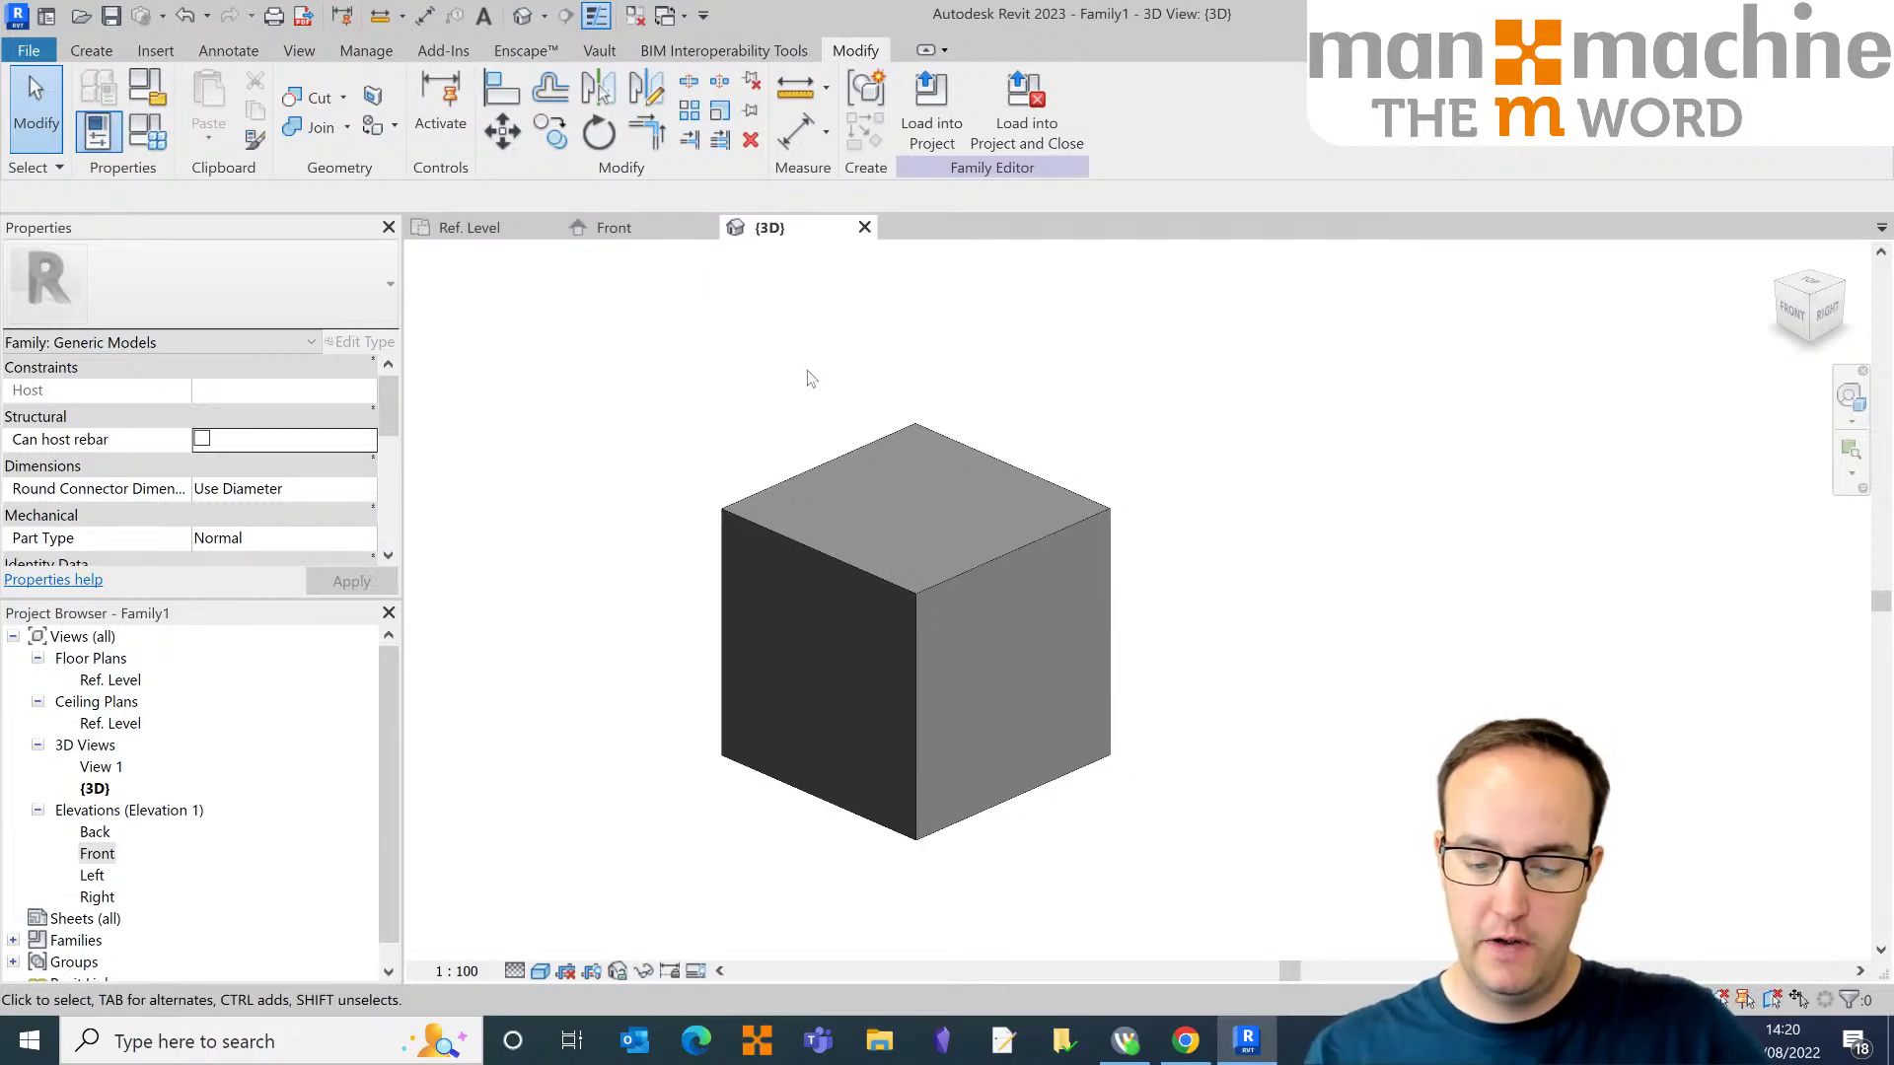
middle_click_drag(816, 442, 725, 390)
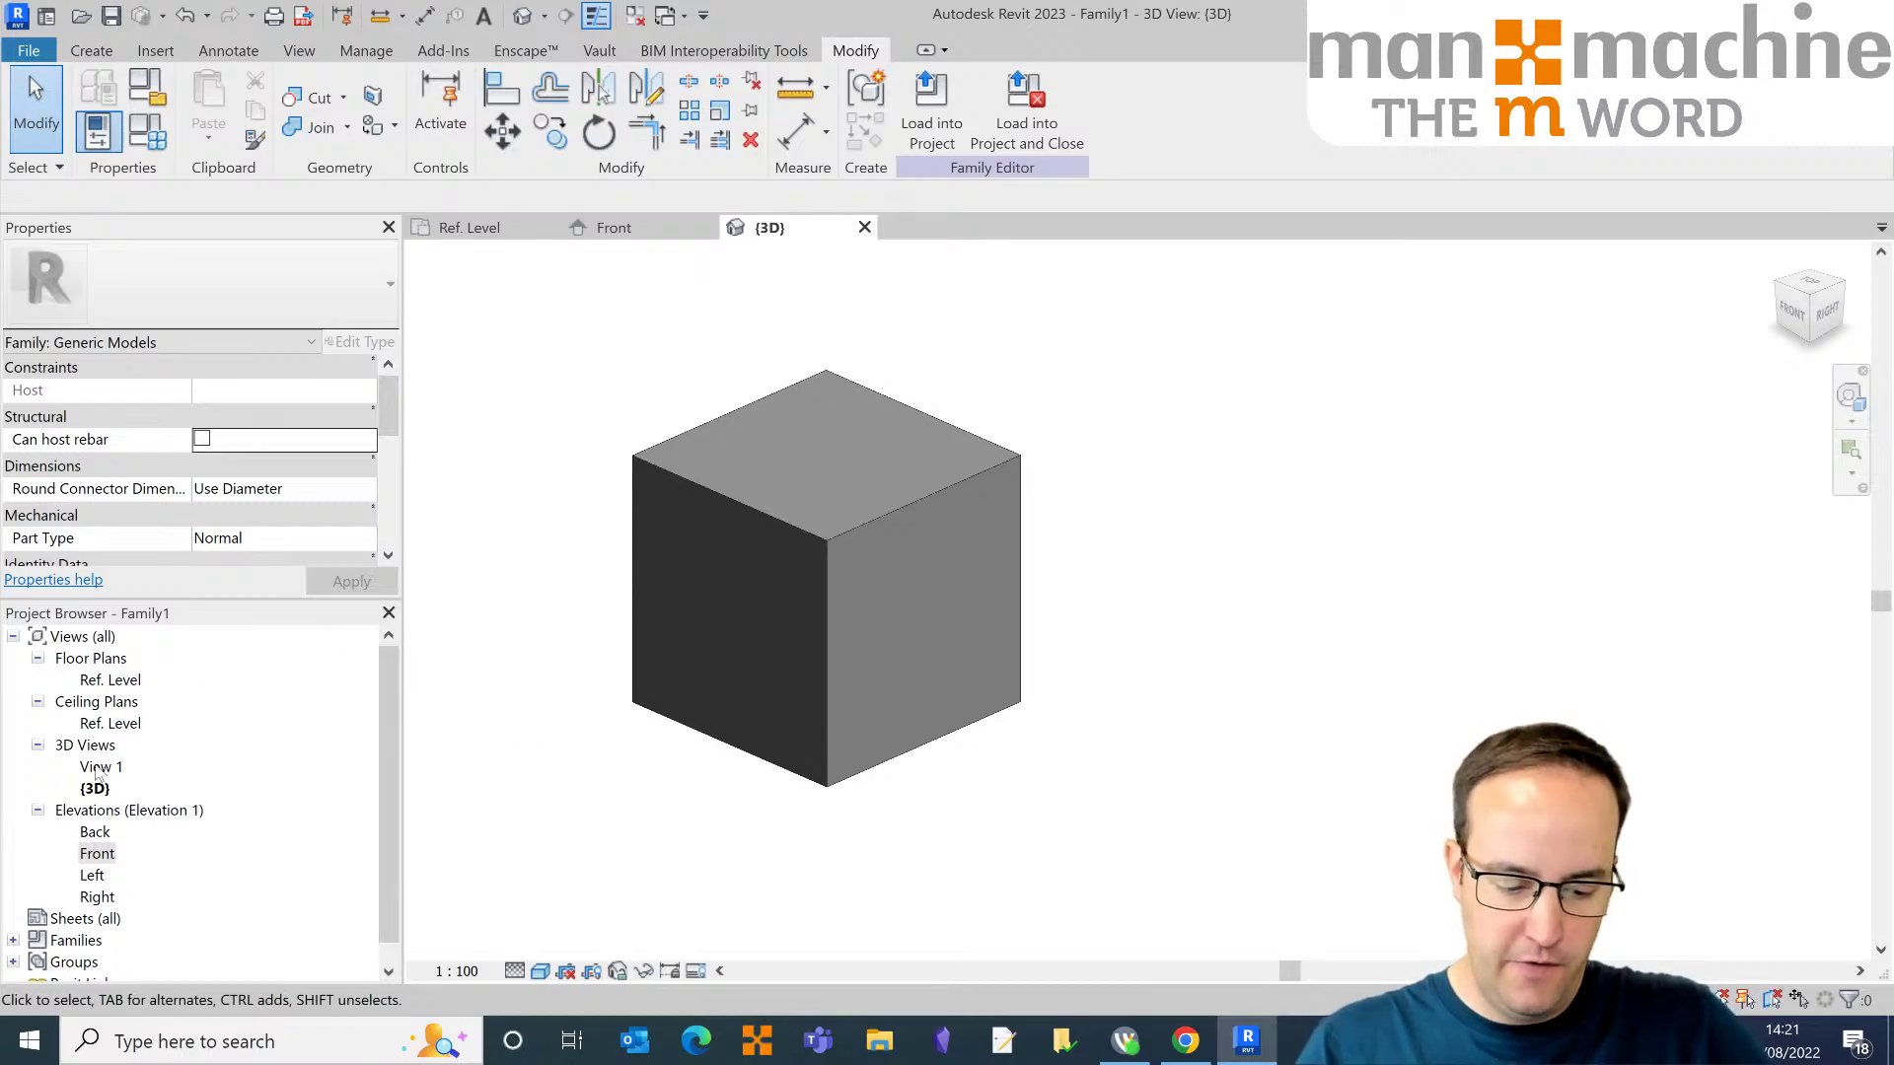
Step: In the Front elevation, draw two horizontal reference planes across the box, about 300 mm inside its top and bottom edges
double_click(96, 855)
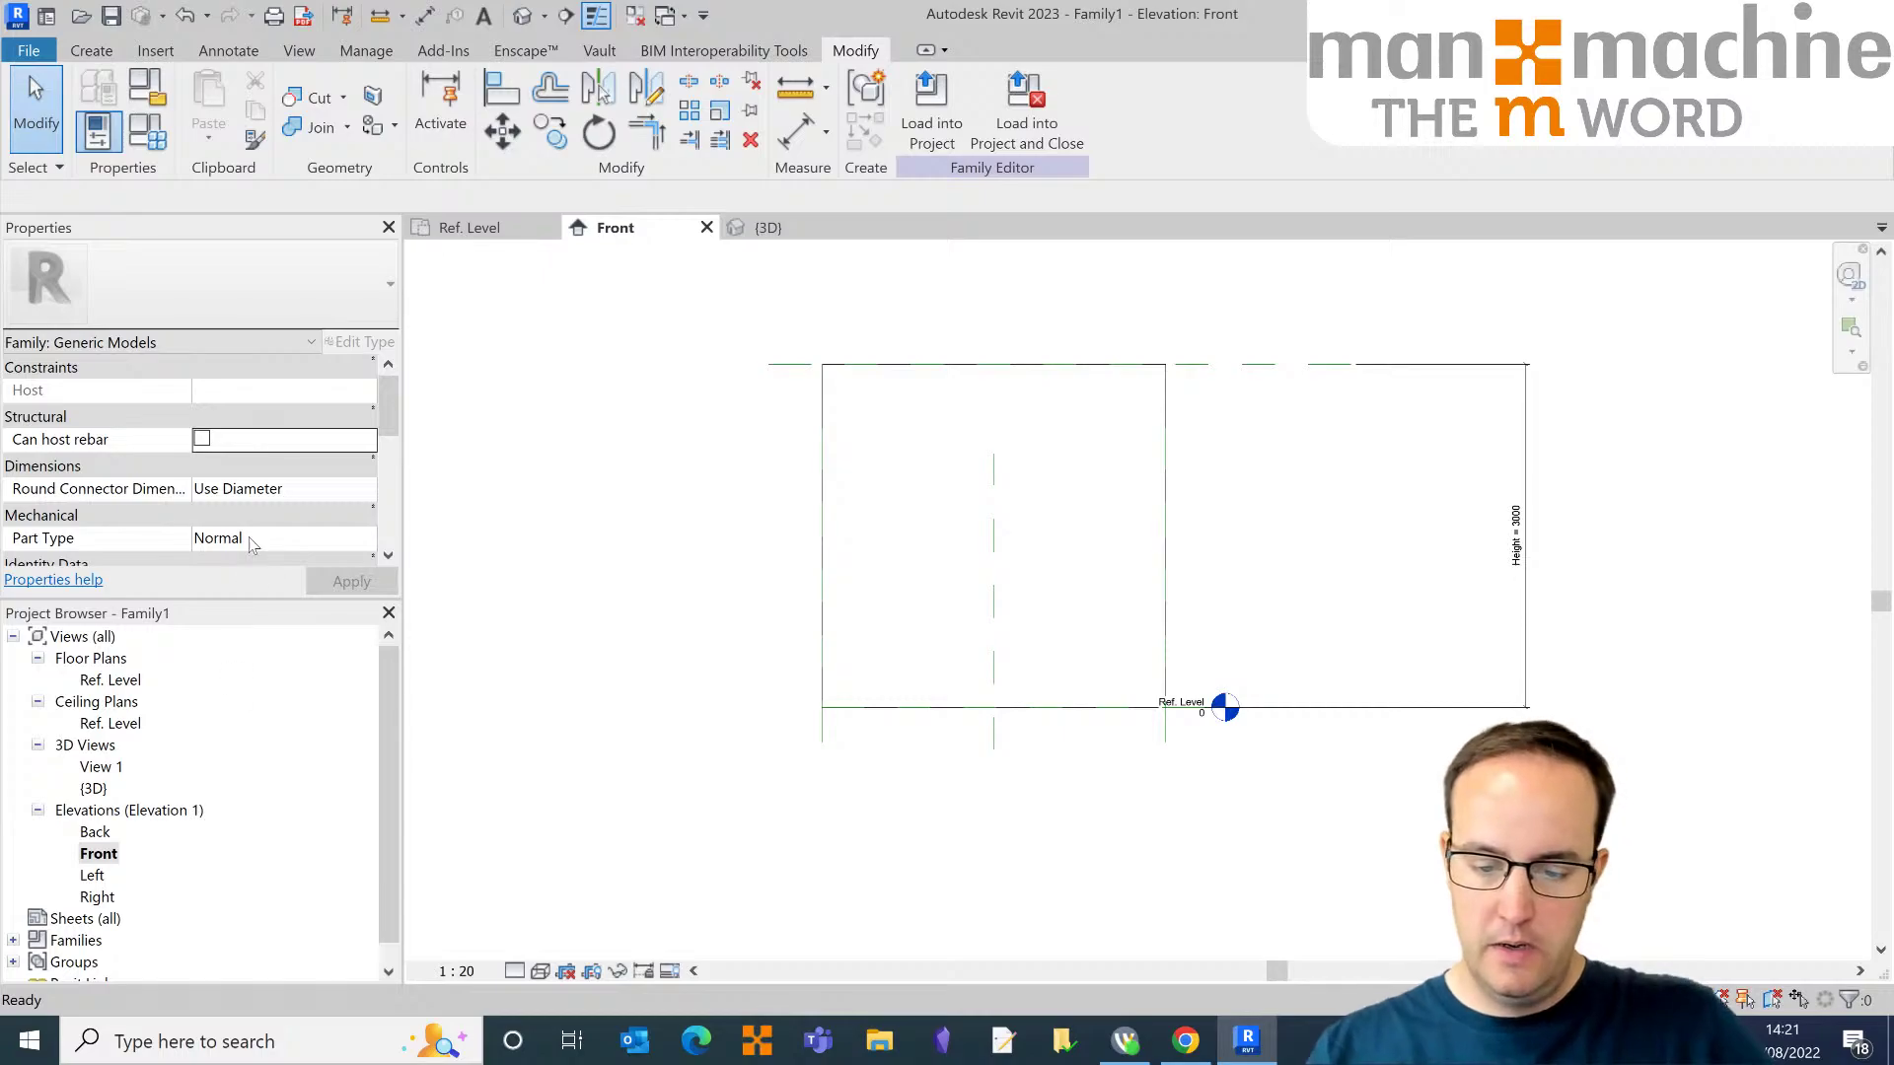
middle_click_drag(976, 553, 883, 592)
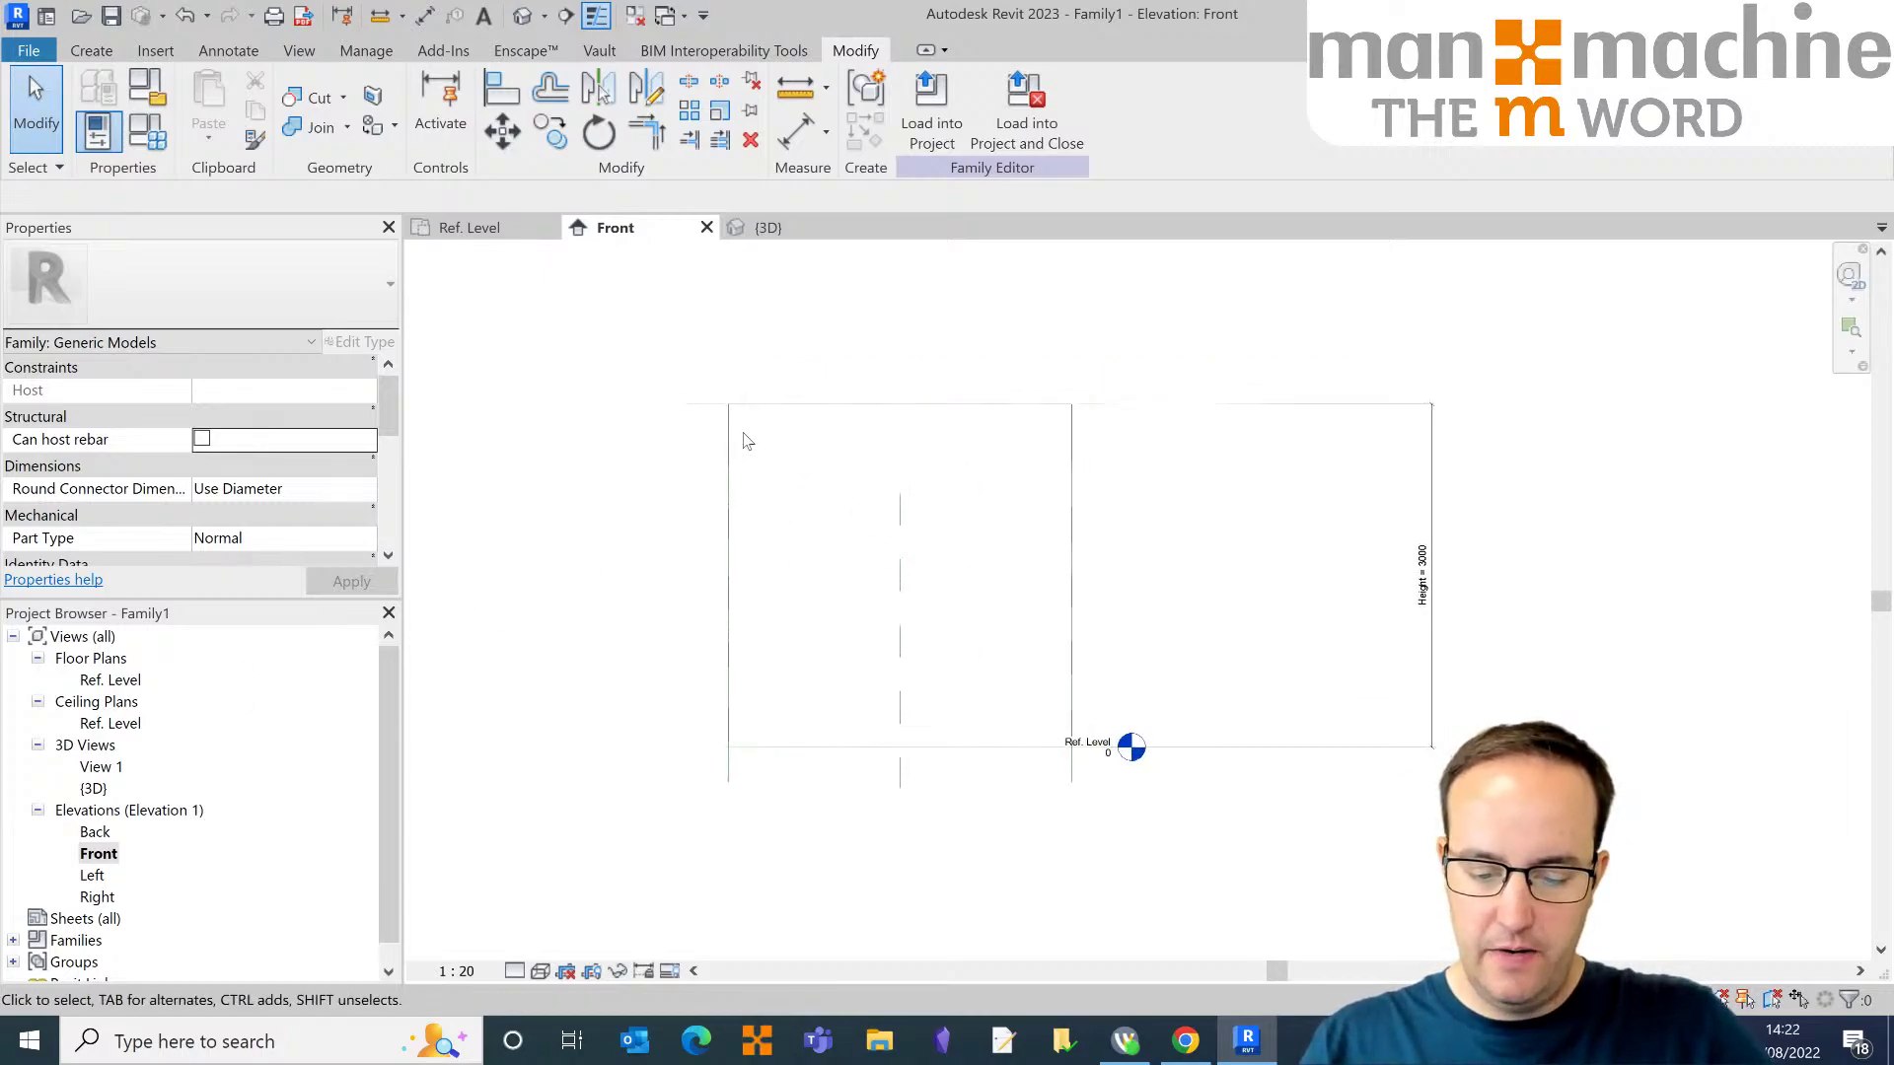
left_click_drag(747, 424, 757, 530)
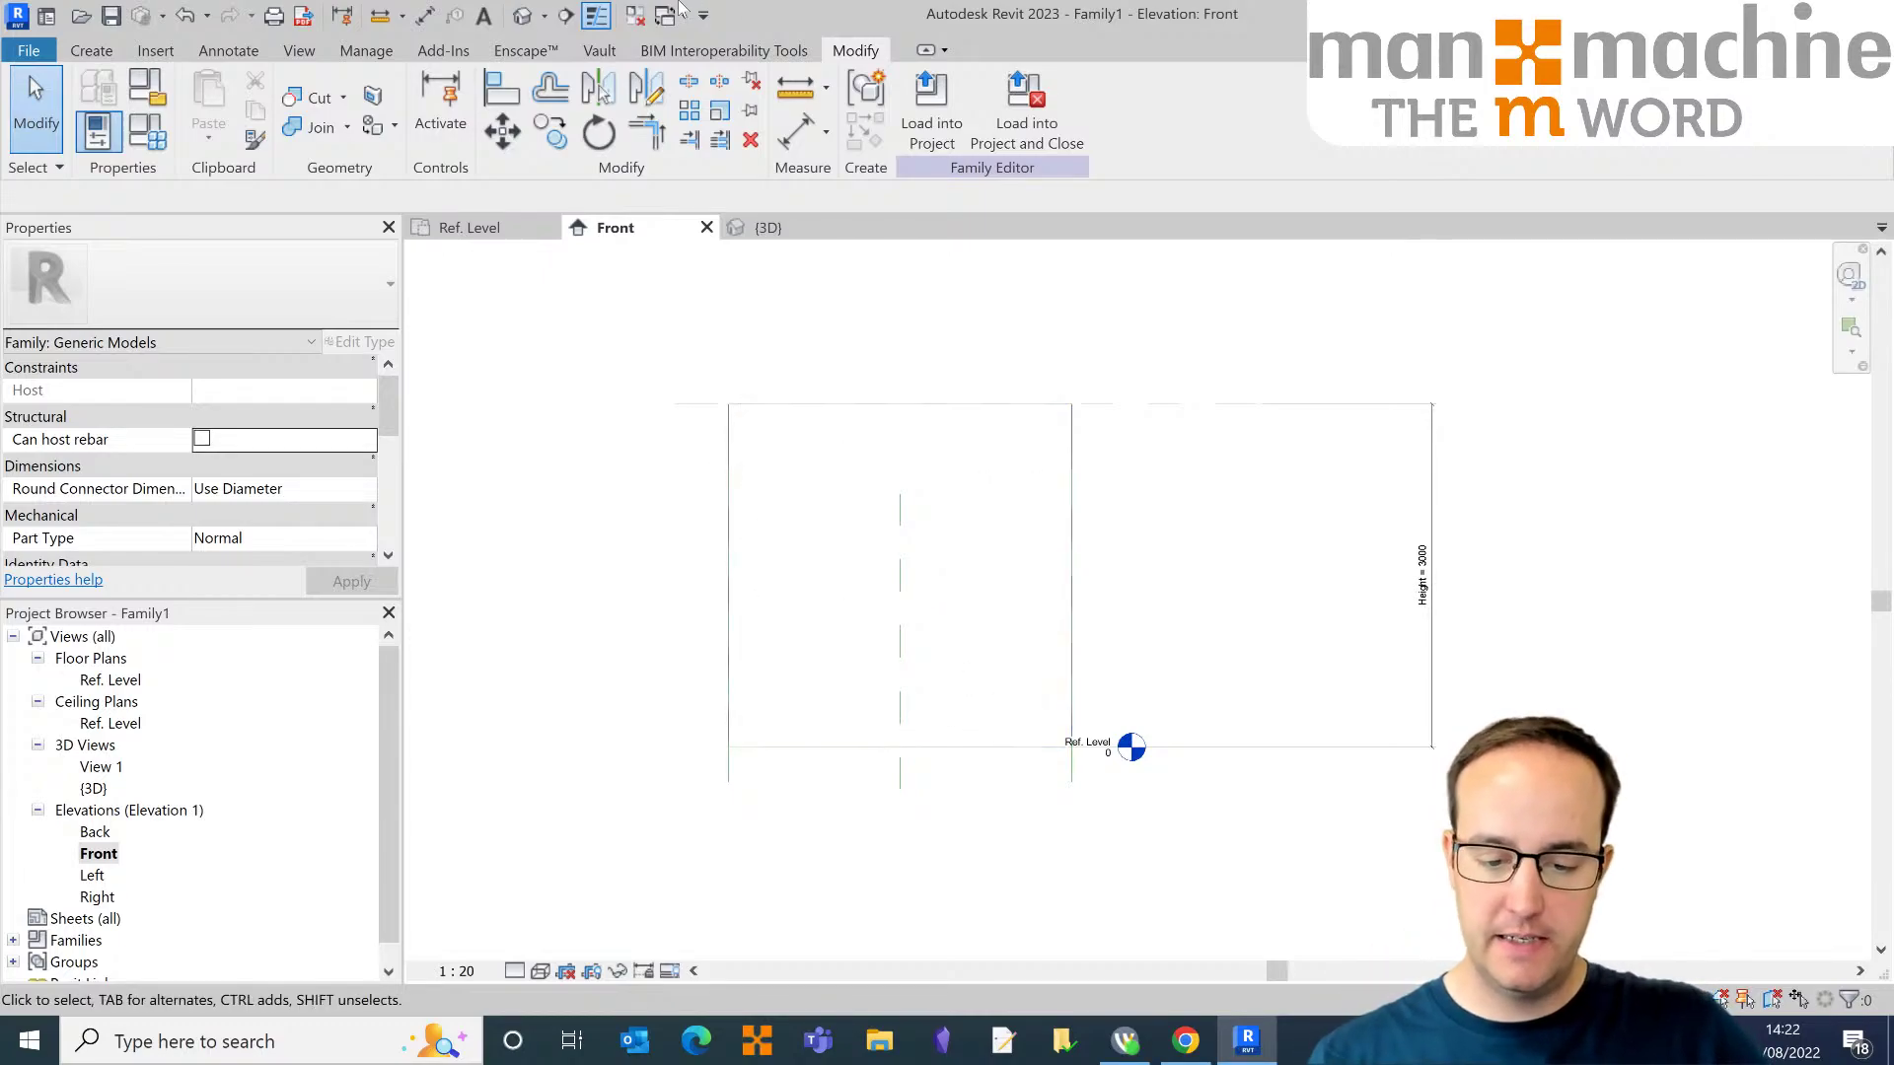
left_click(92, 51)
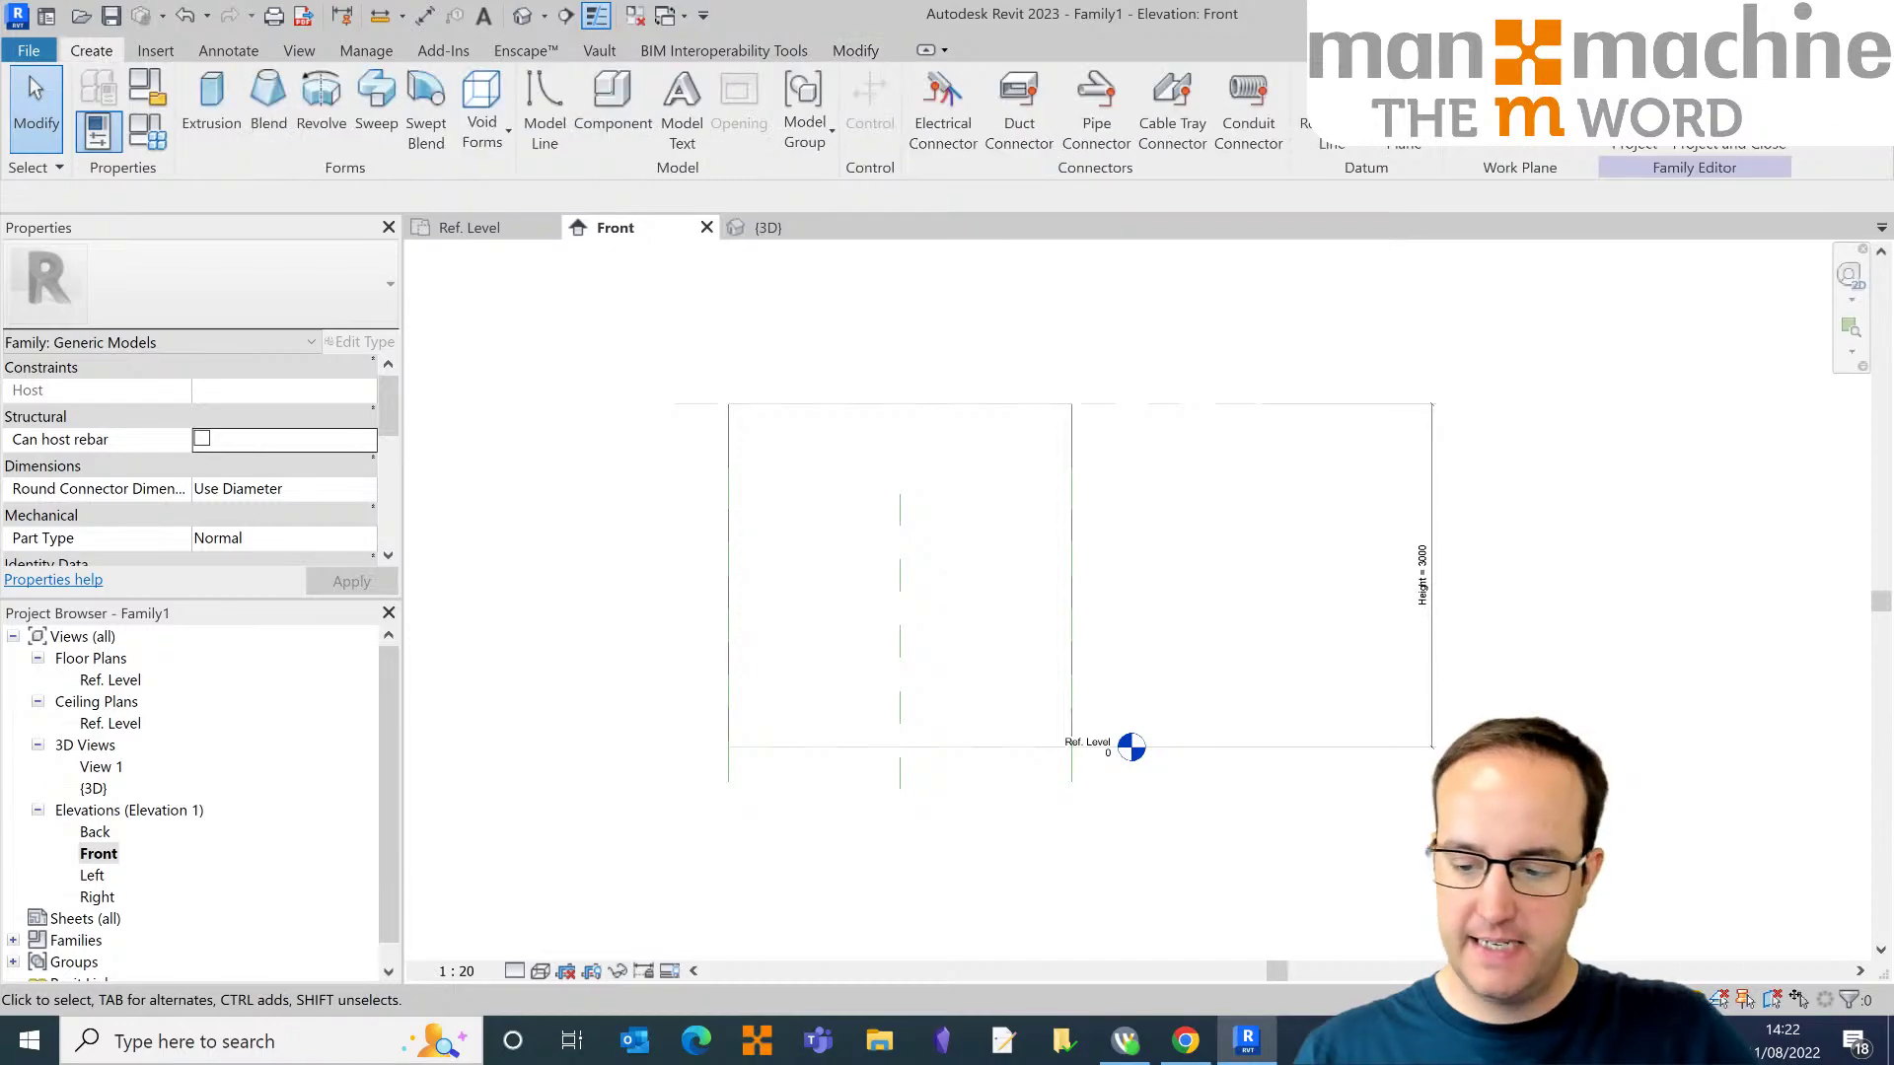
key("r")
key("p")
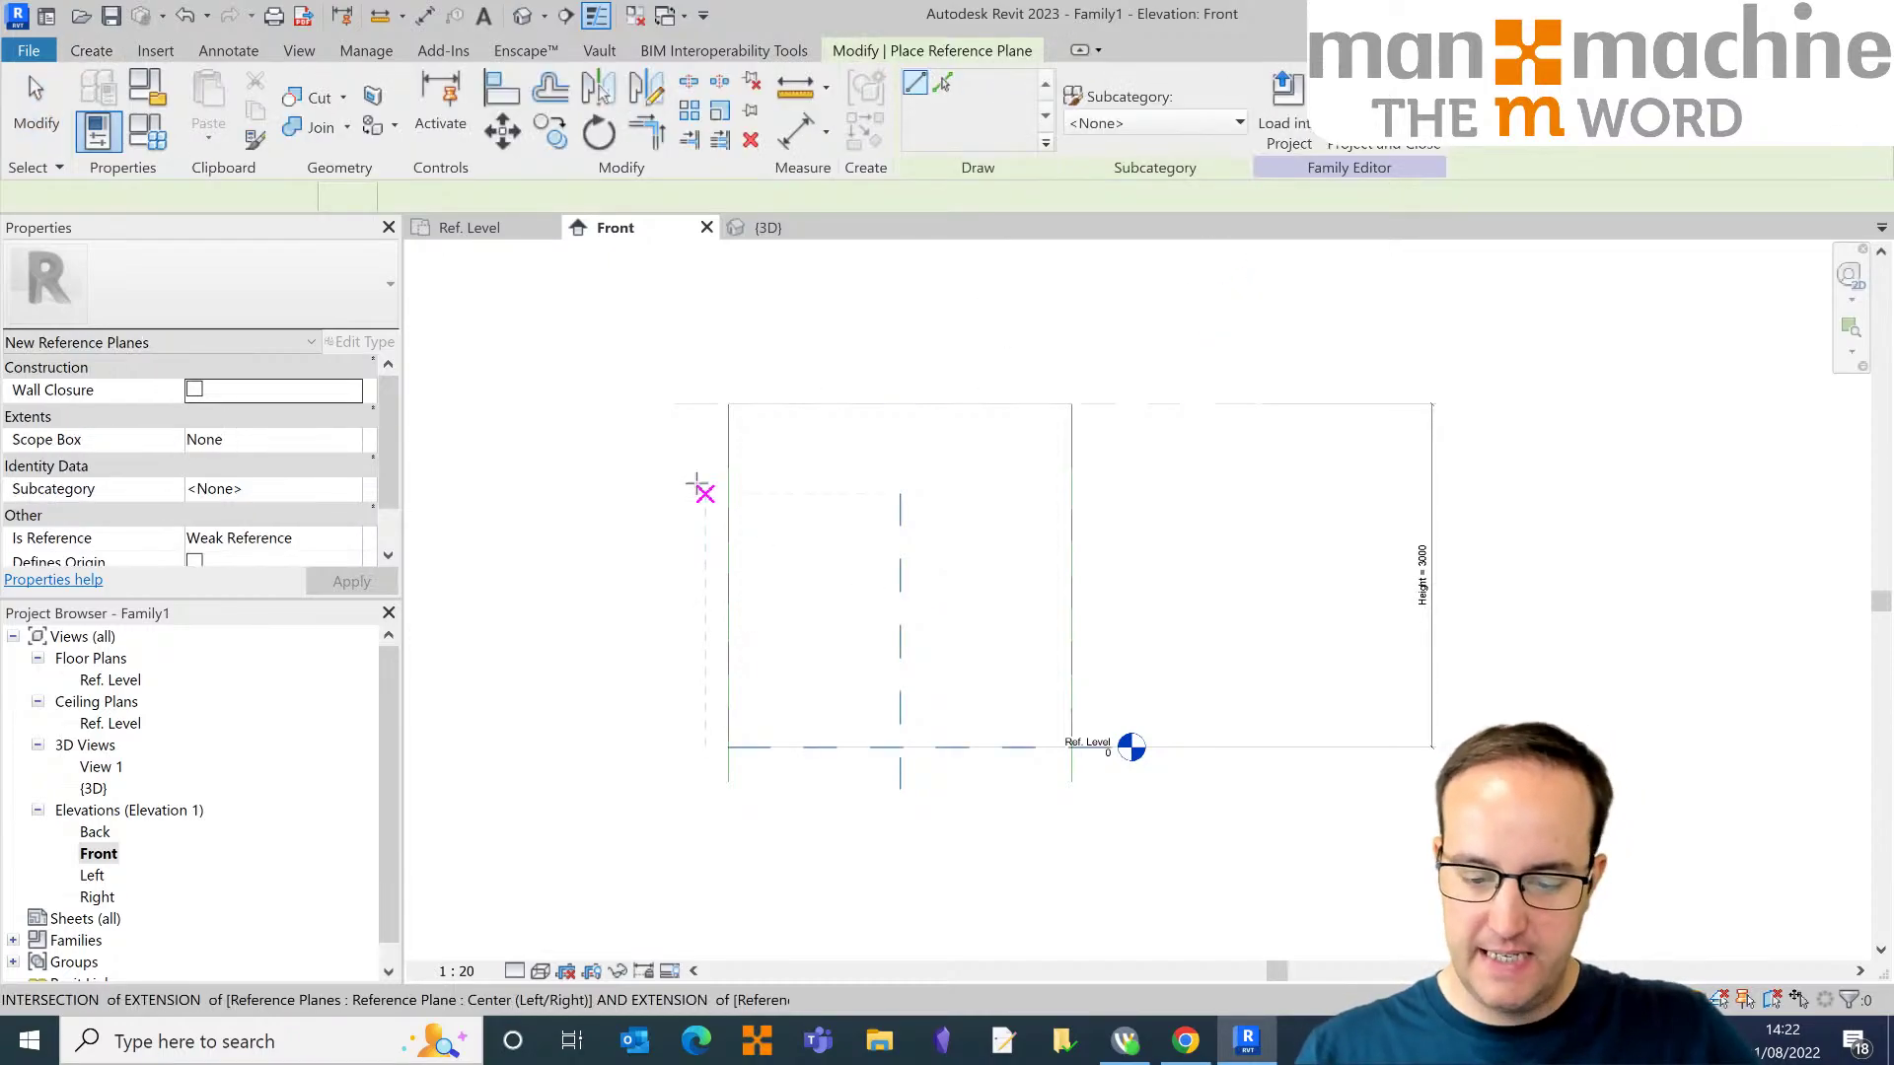
left_click(677, 435)
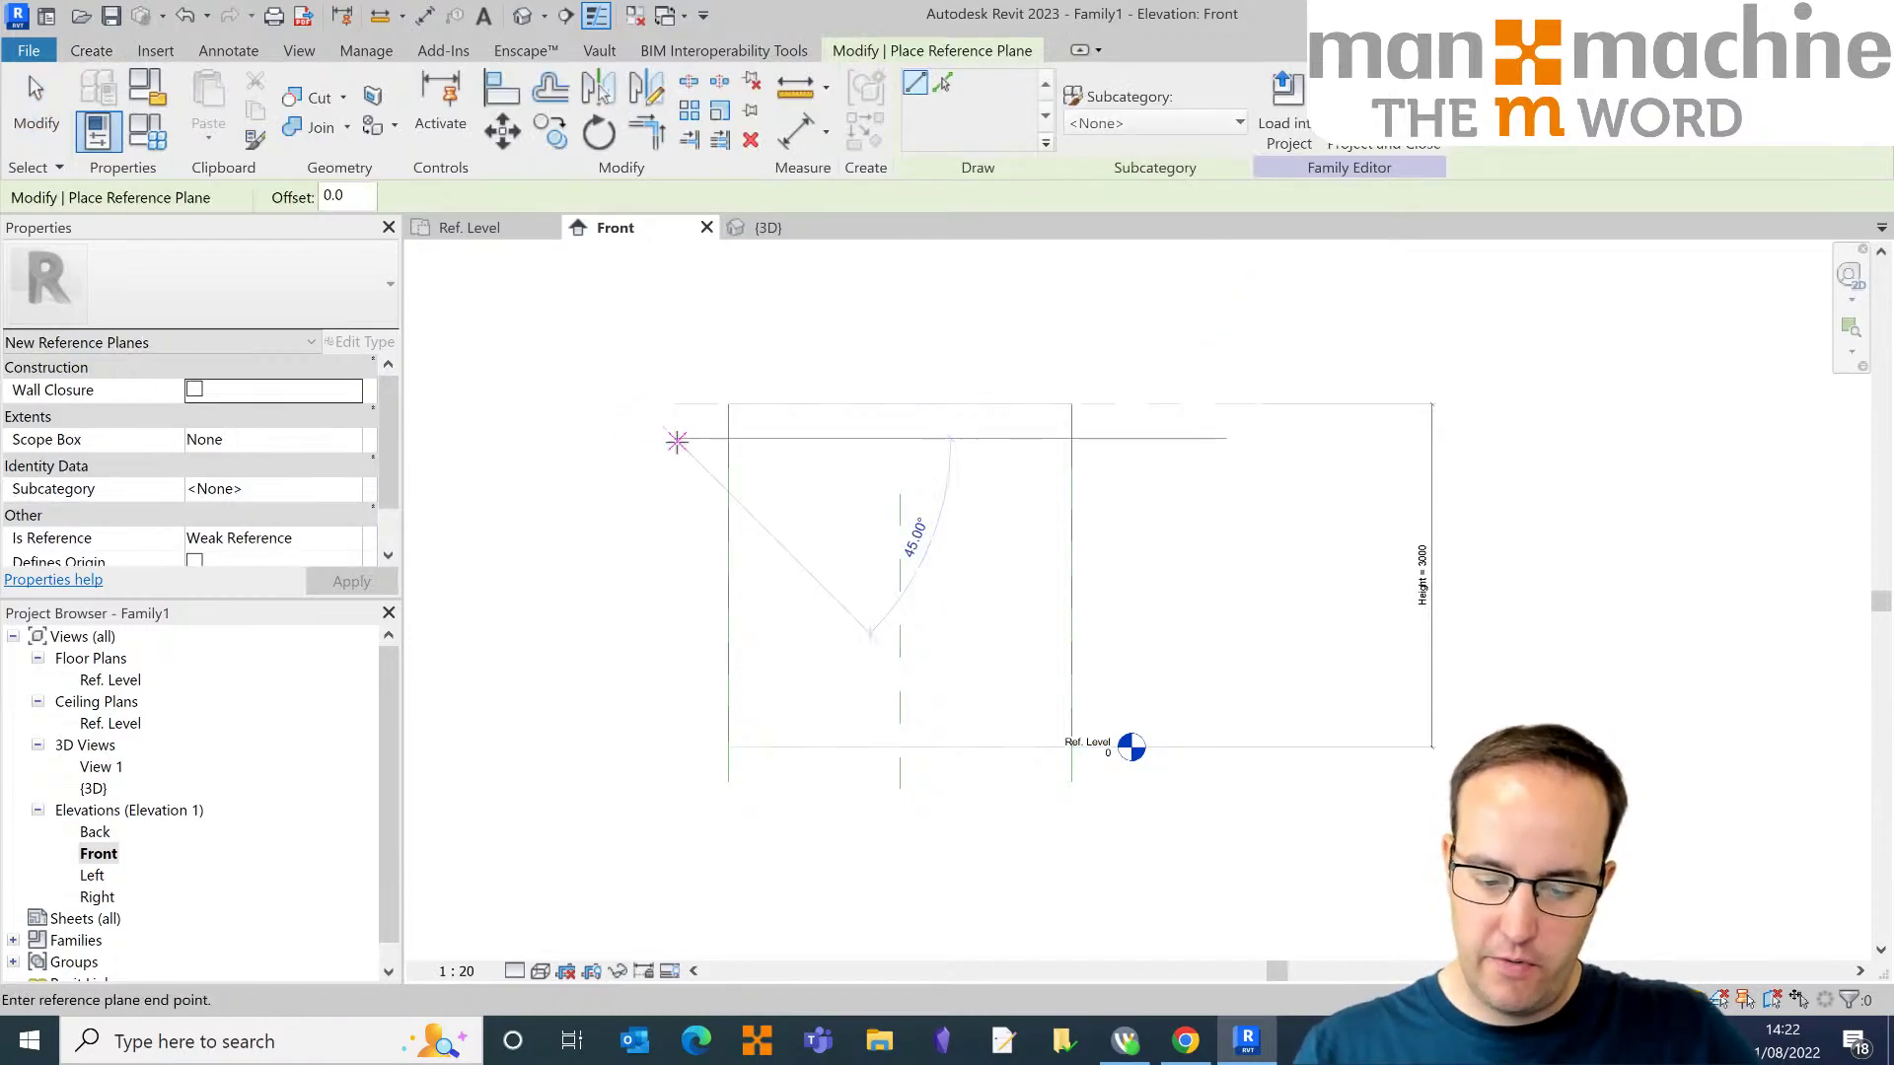
left_click(1197, 437)
middle_click_drag(572, 468, 656, 390)
left_click(758, 634)
left_click(1211, 635)
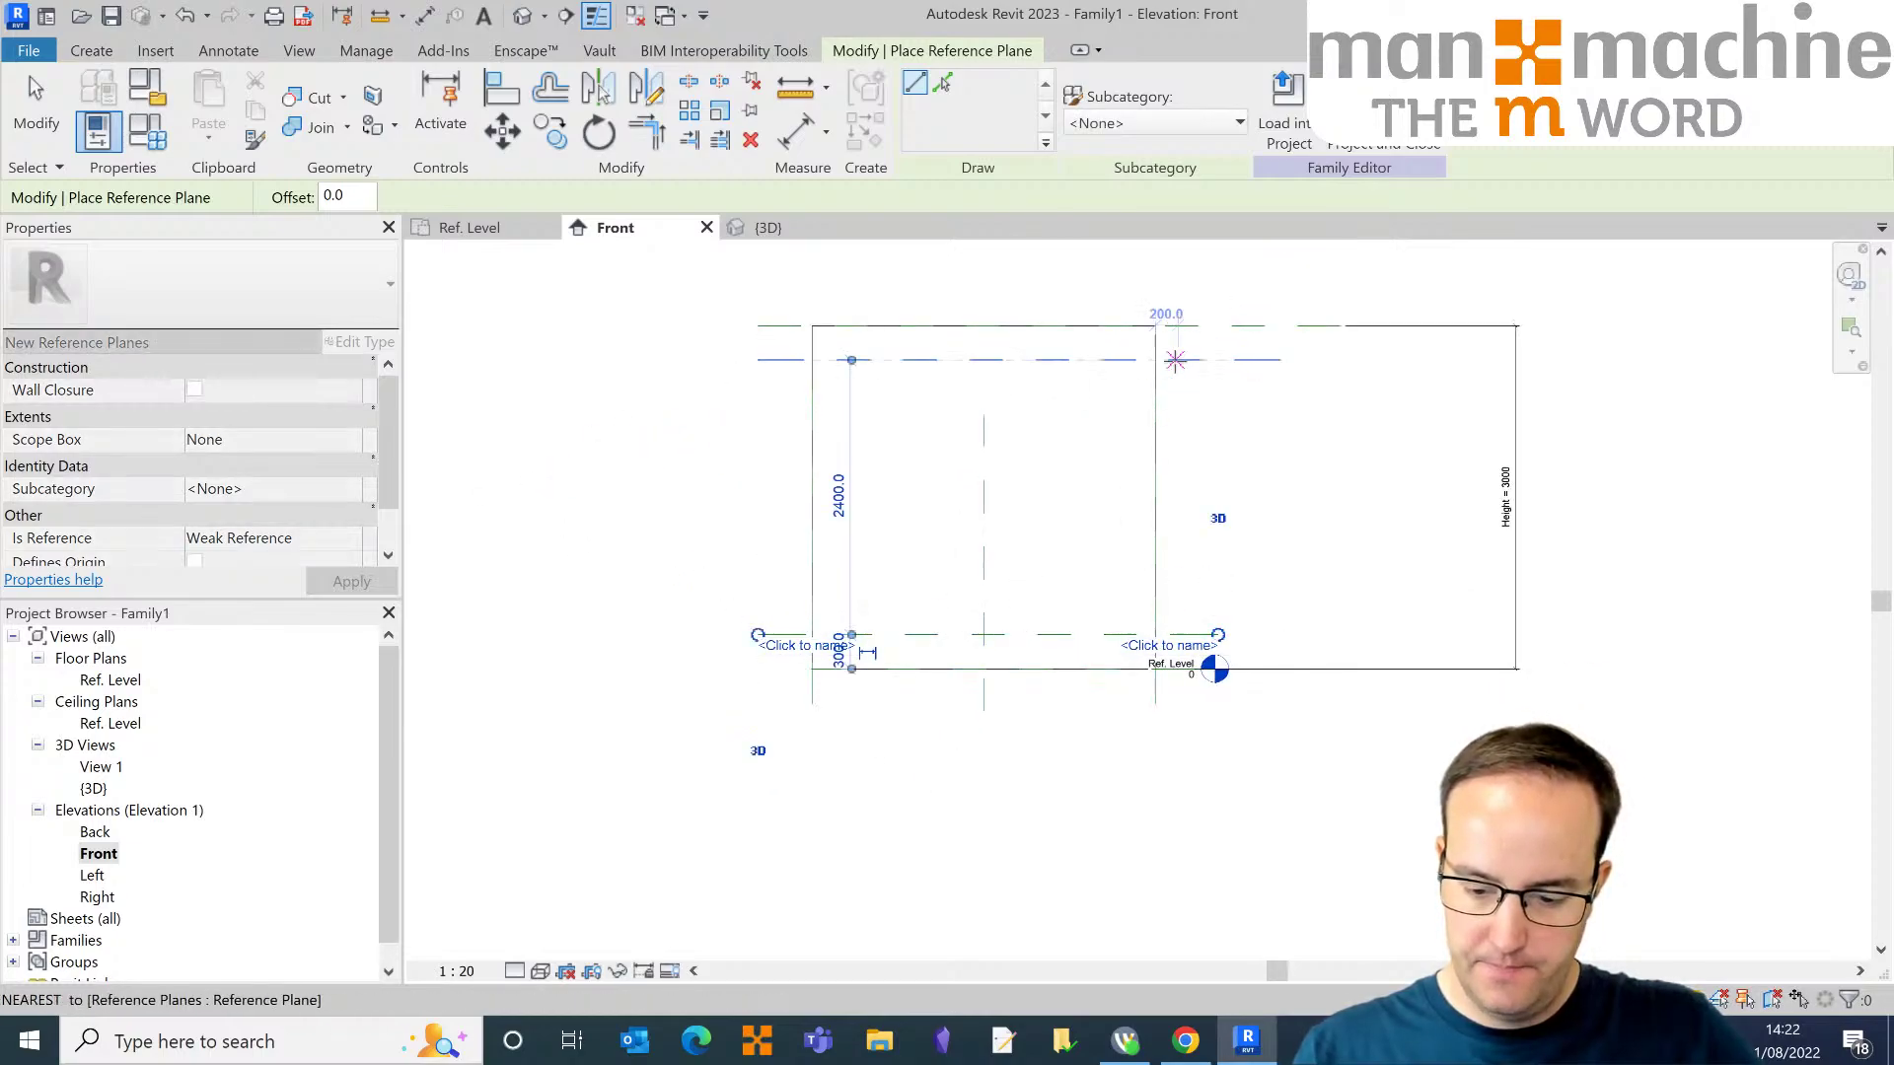
Step: Draw two vertical reference planes about 200 mm outside the box's sides, spanning between the two inner horizontal planes
left_click(1179, 360)
left_click(1181, 636)
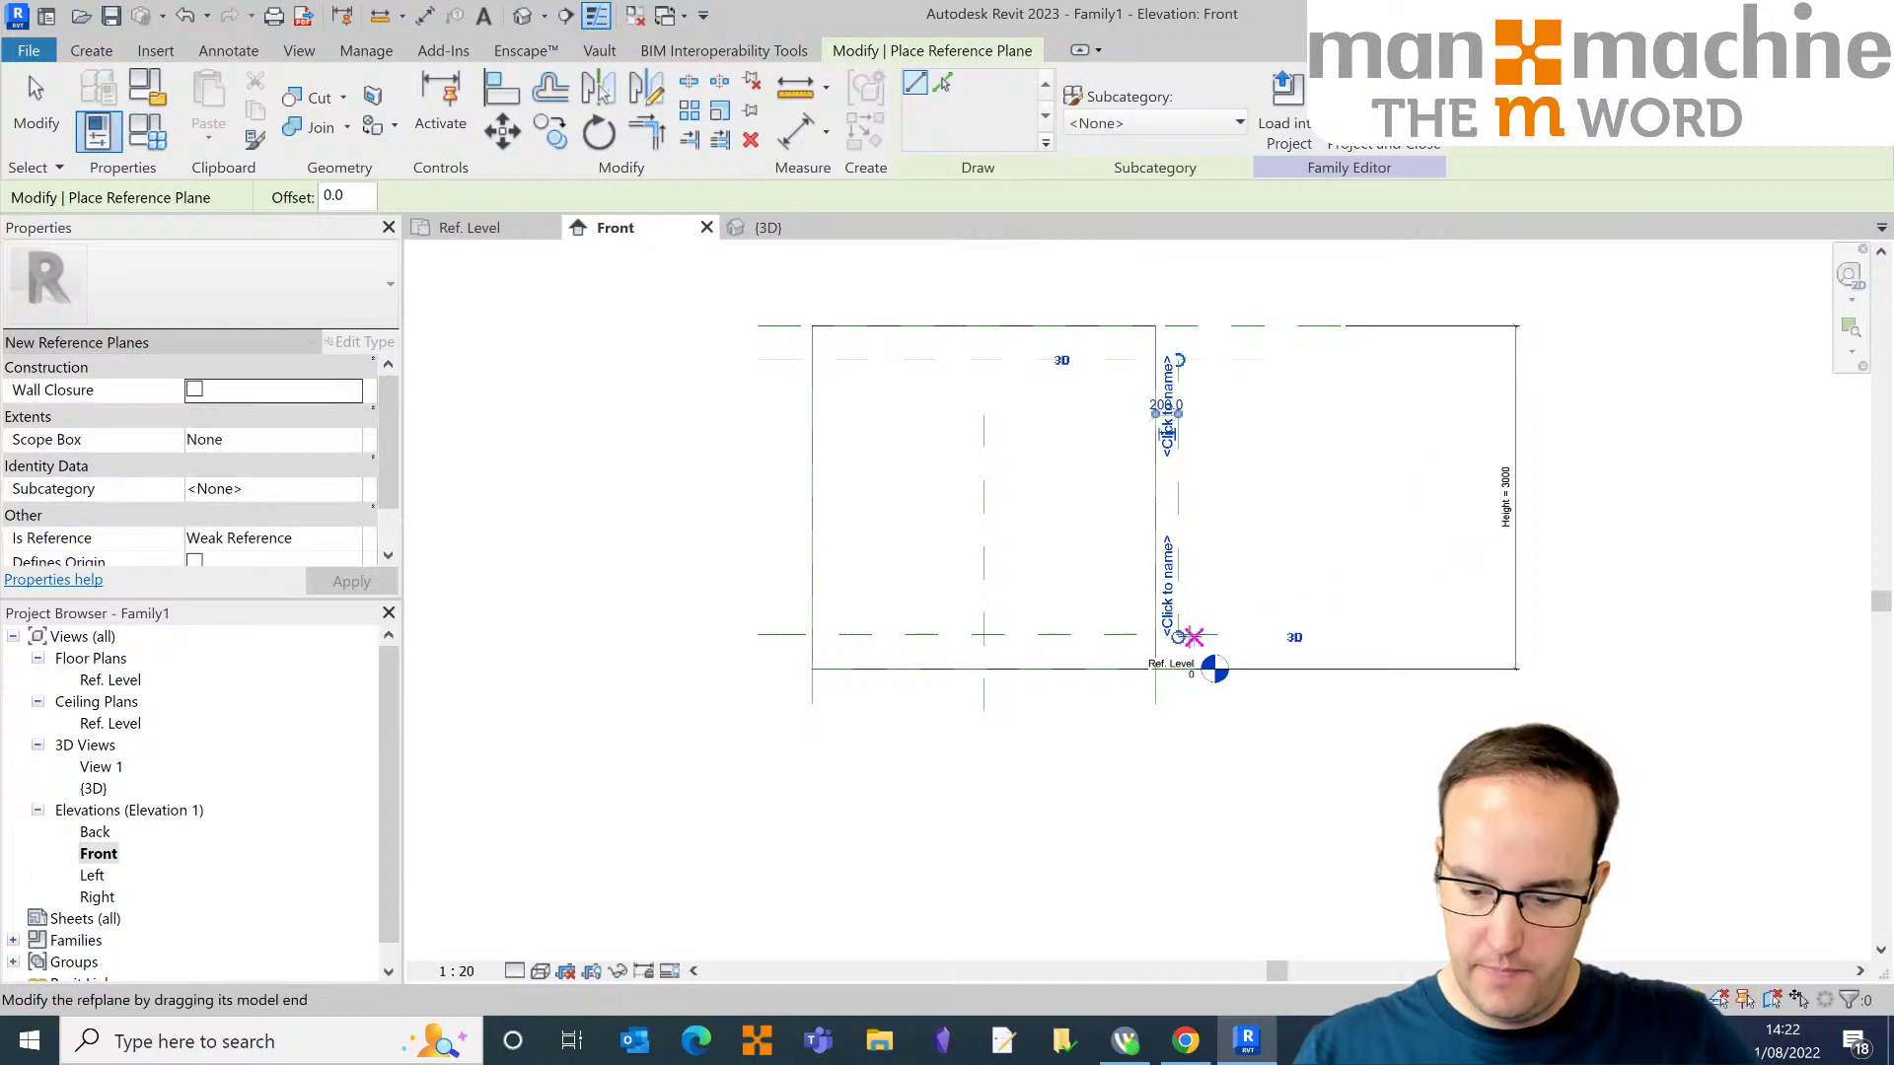
left_click(788, 360)
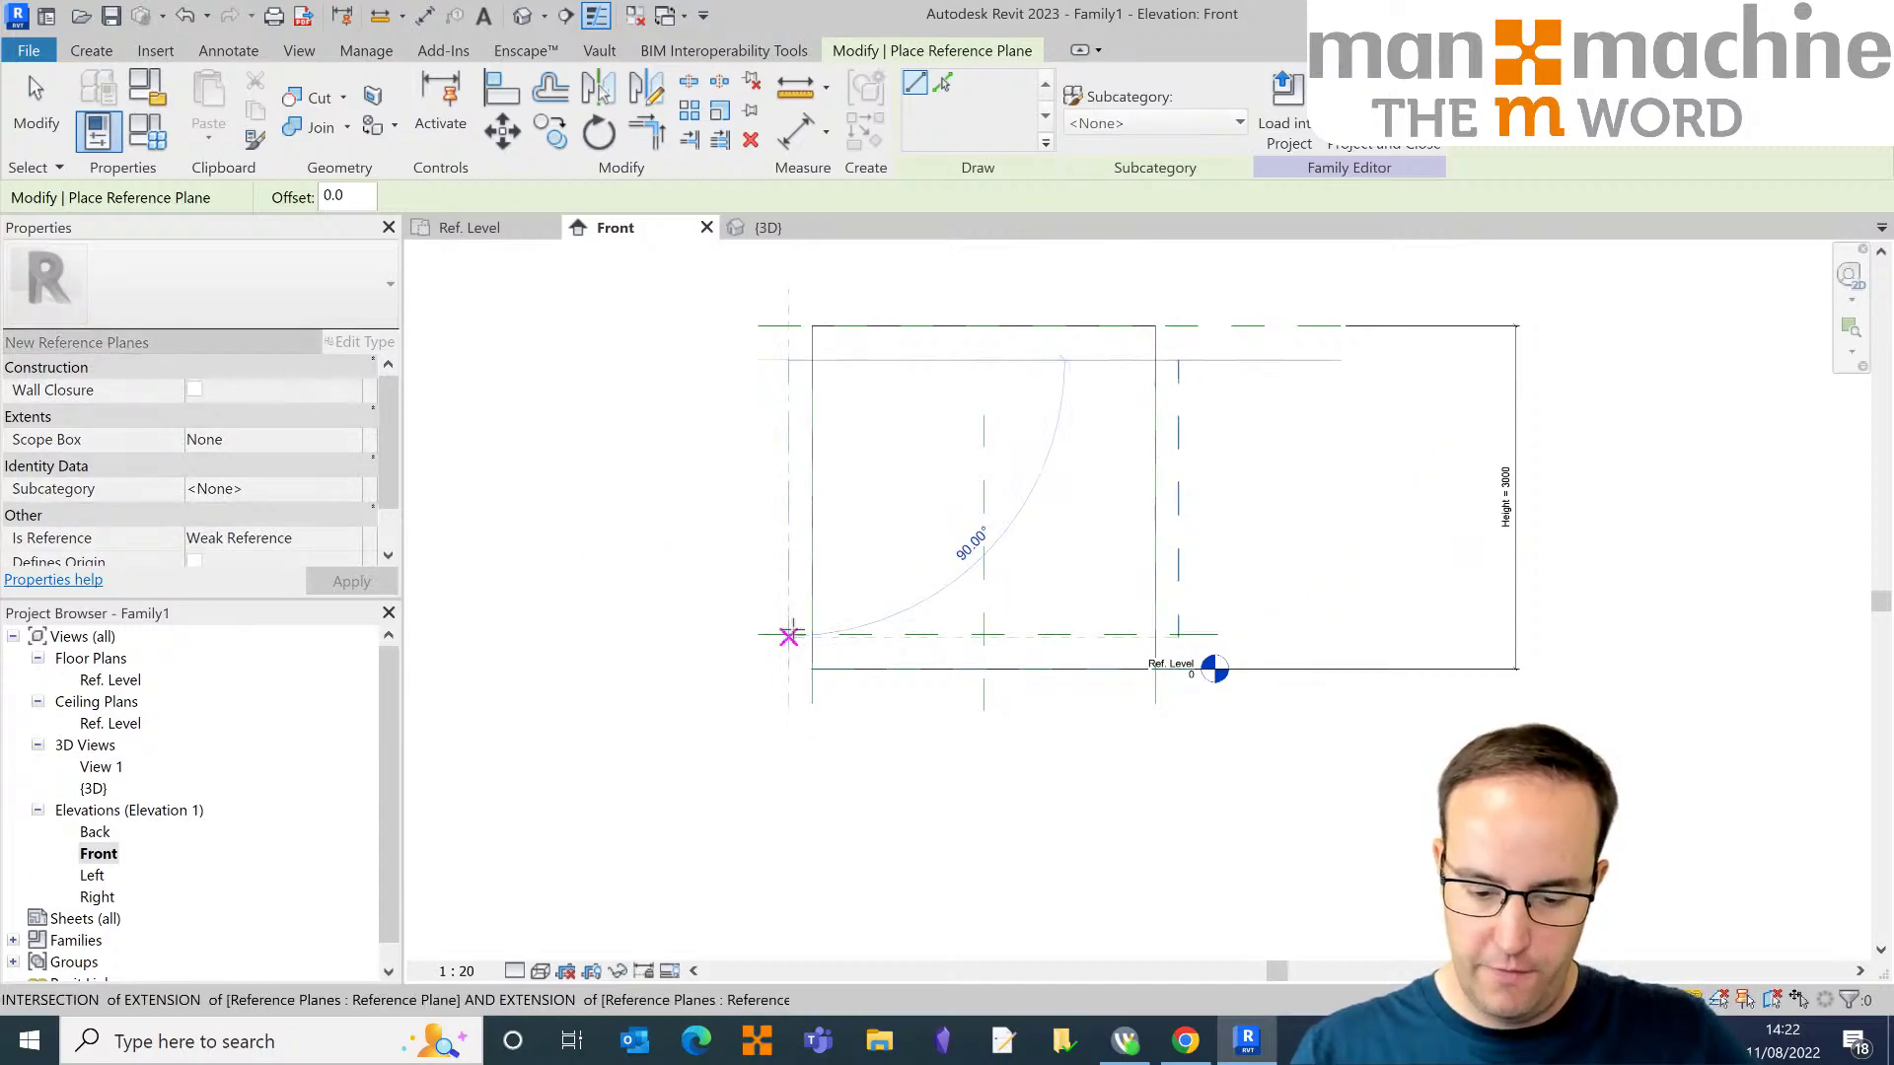
left_click(789, 636)
key("Escape")
Step: Move both new vertical reference planes inside the box, about 300 mm from its side edges
left_click(788, 479)
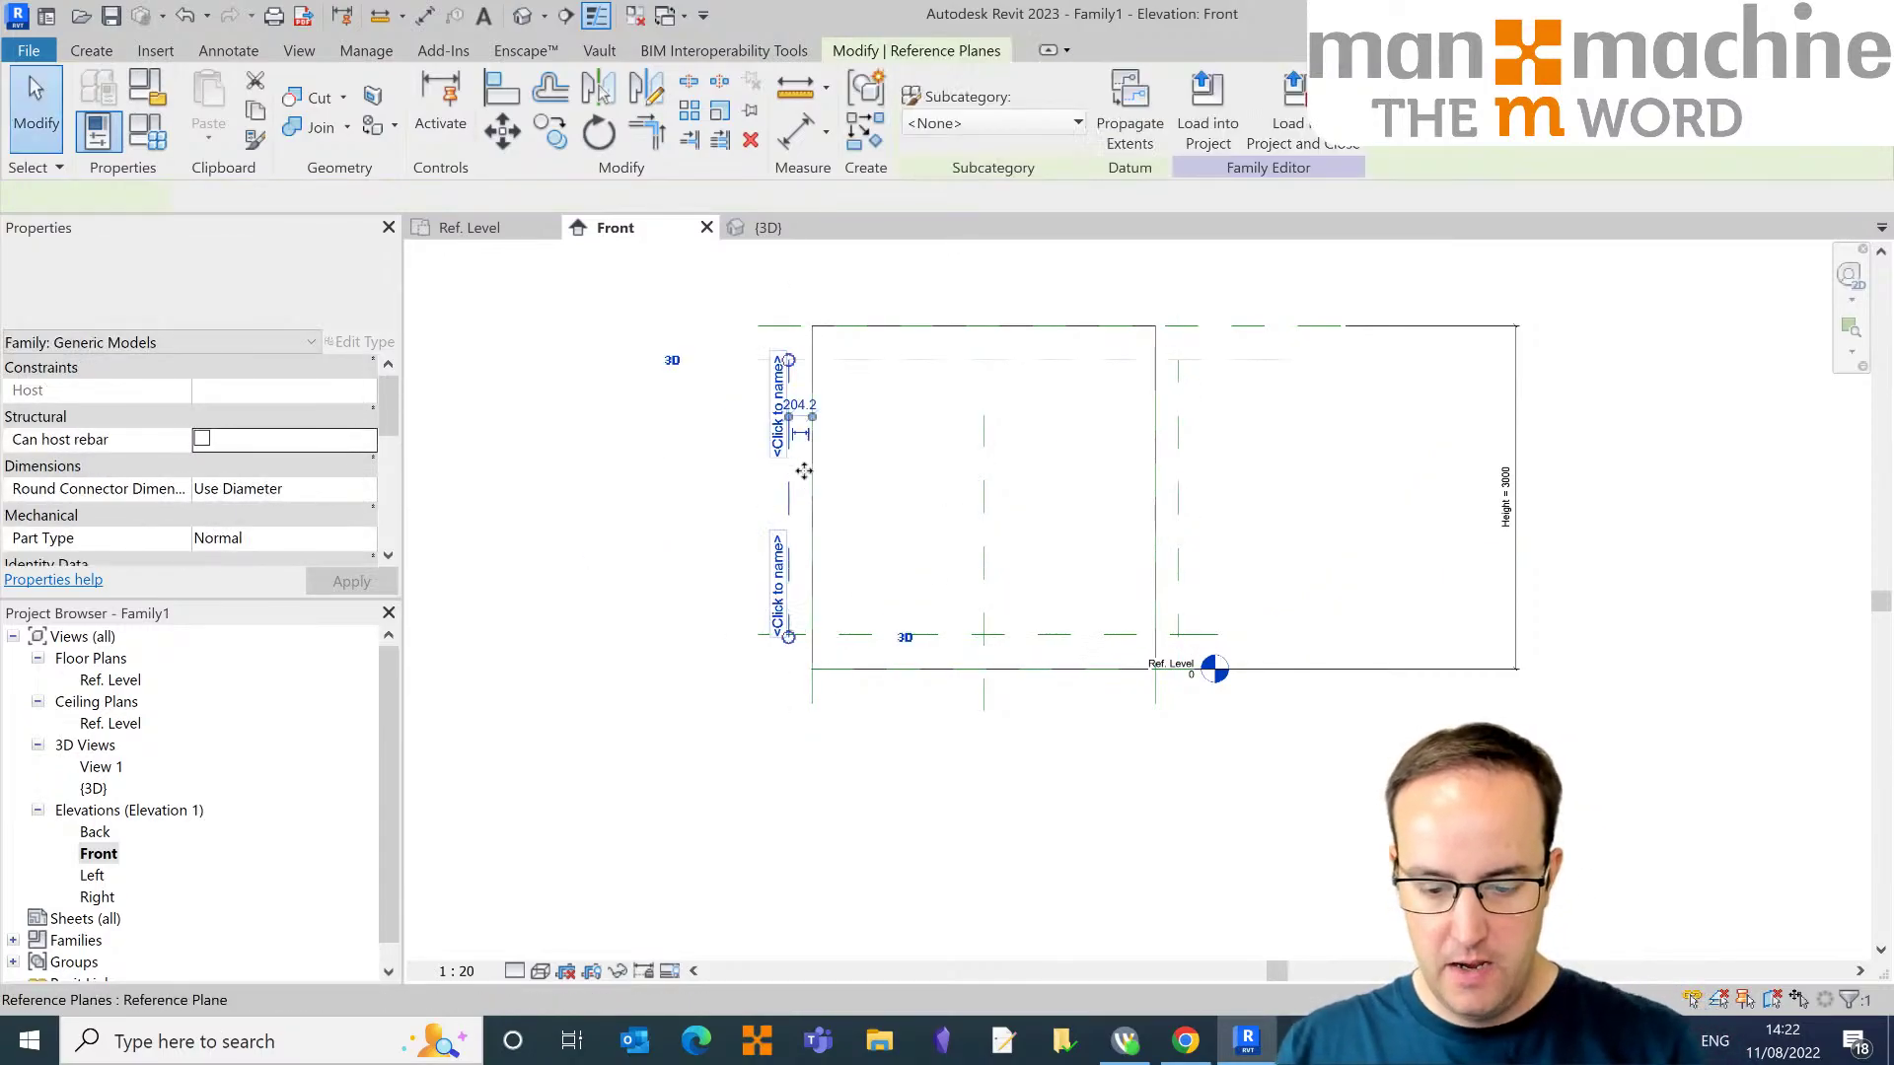
left_click_drag(788, 479, 846, 473)
left_click_drag(1187, 435, 1130, 437)
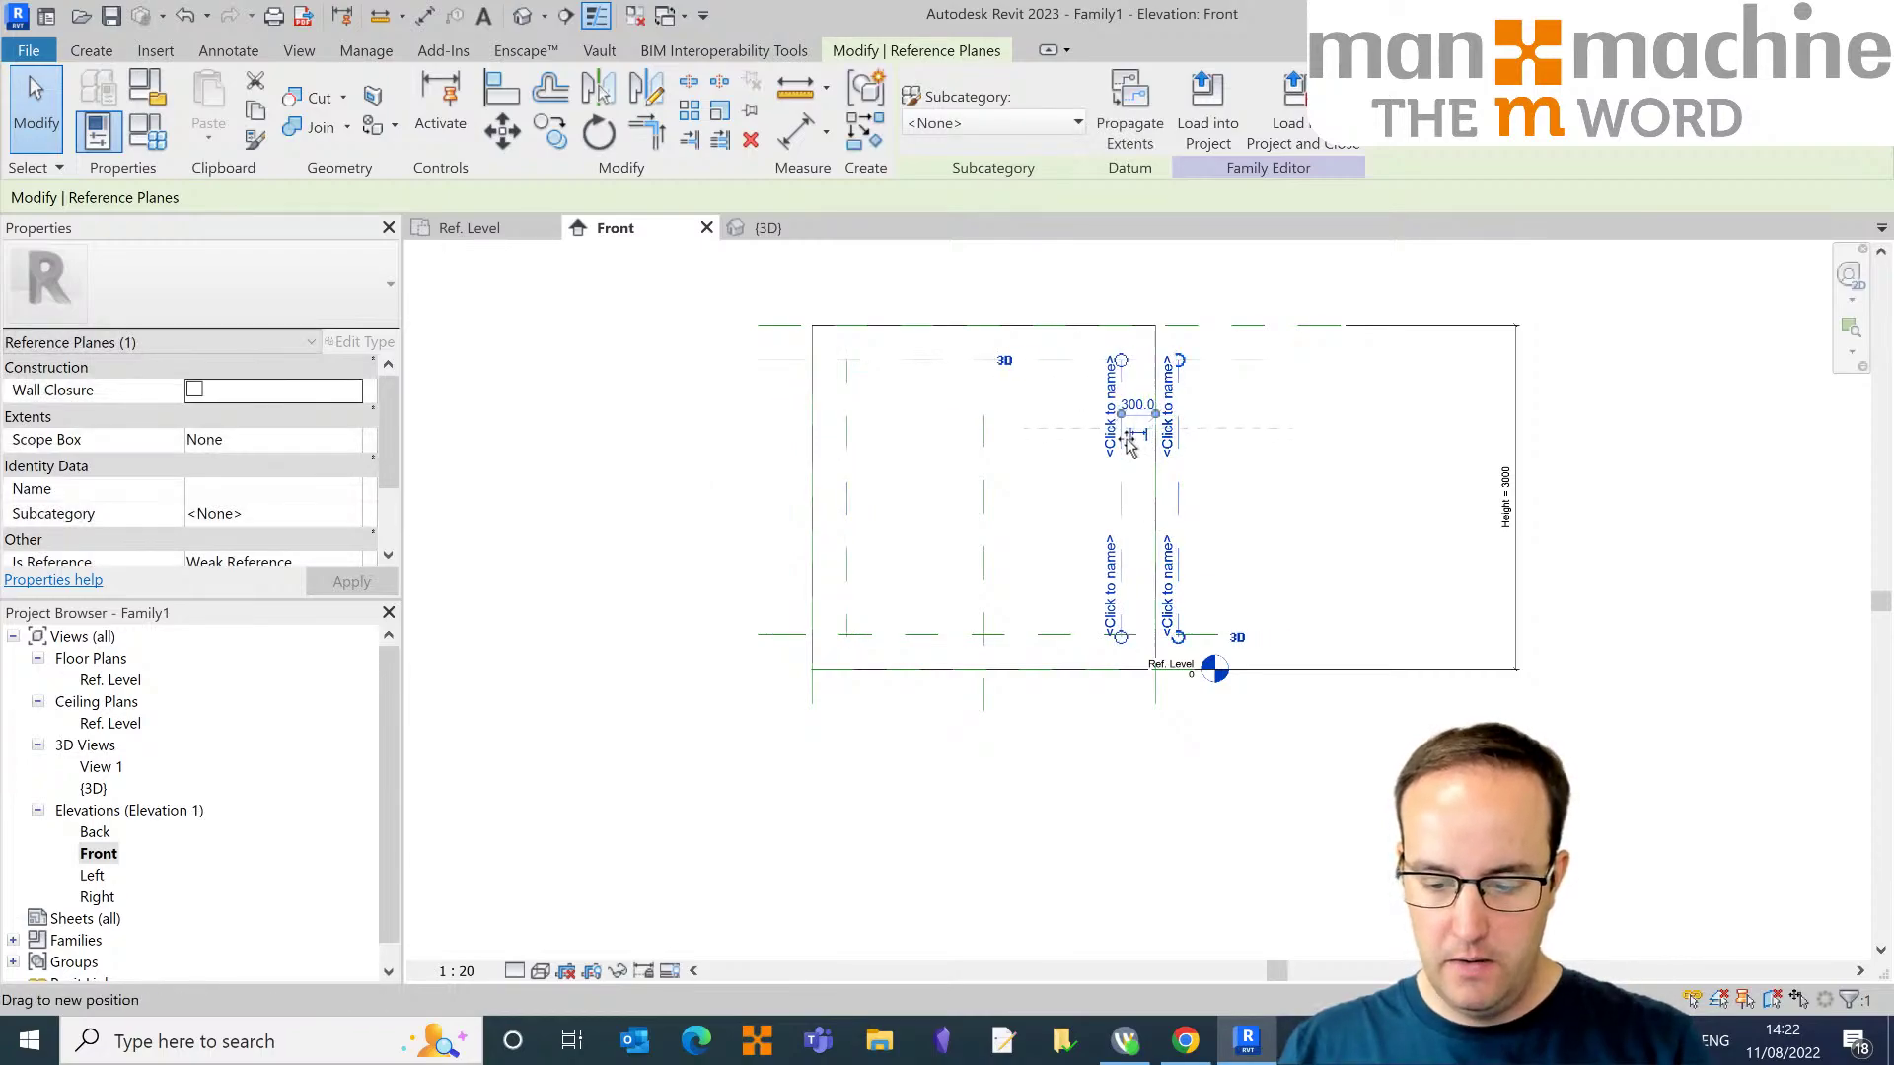
key("Escape")
Step: Shorten the ends of the two inner horizontal reference planes to meet the inner vertical planes, forming a closed rectangle
left_click(774, 637)
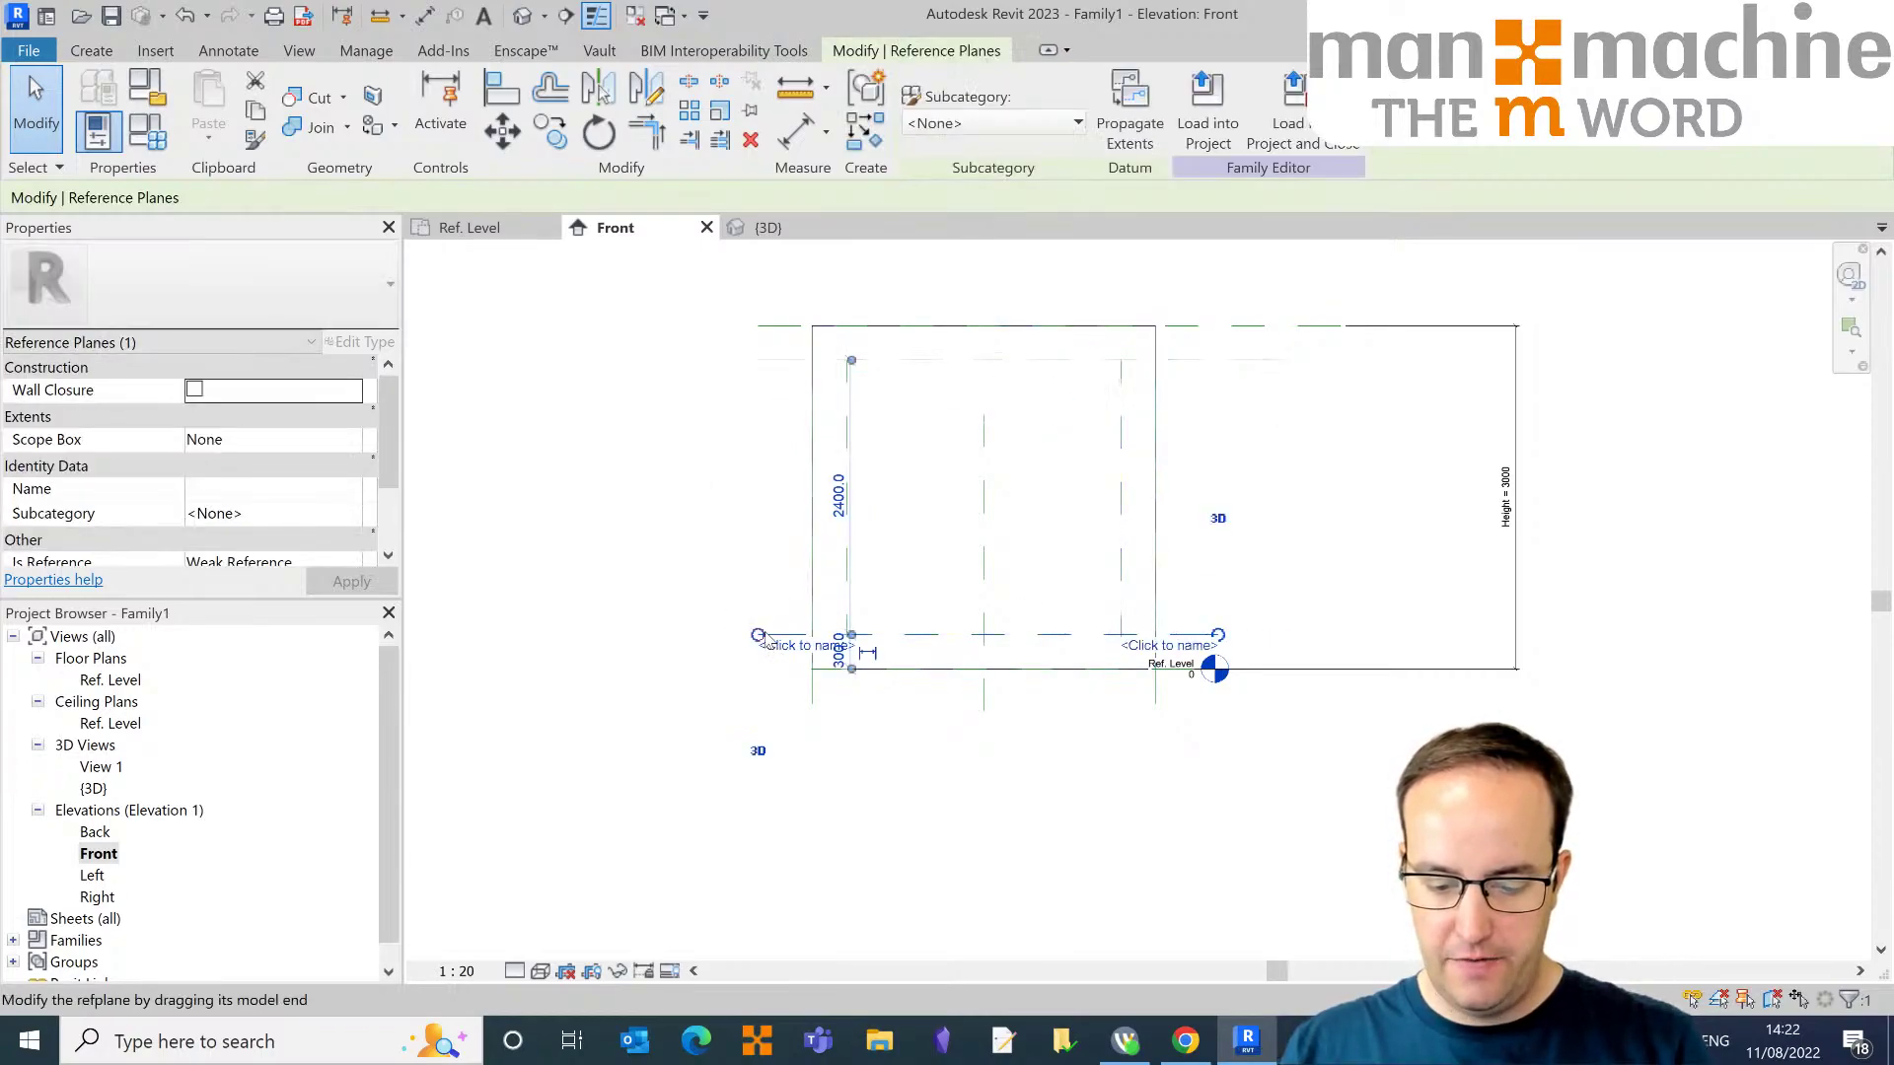
left_click_drag(1219, 634, 1121, 635)
left_click(1168, 358)
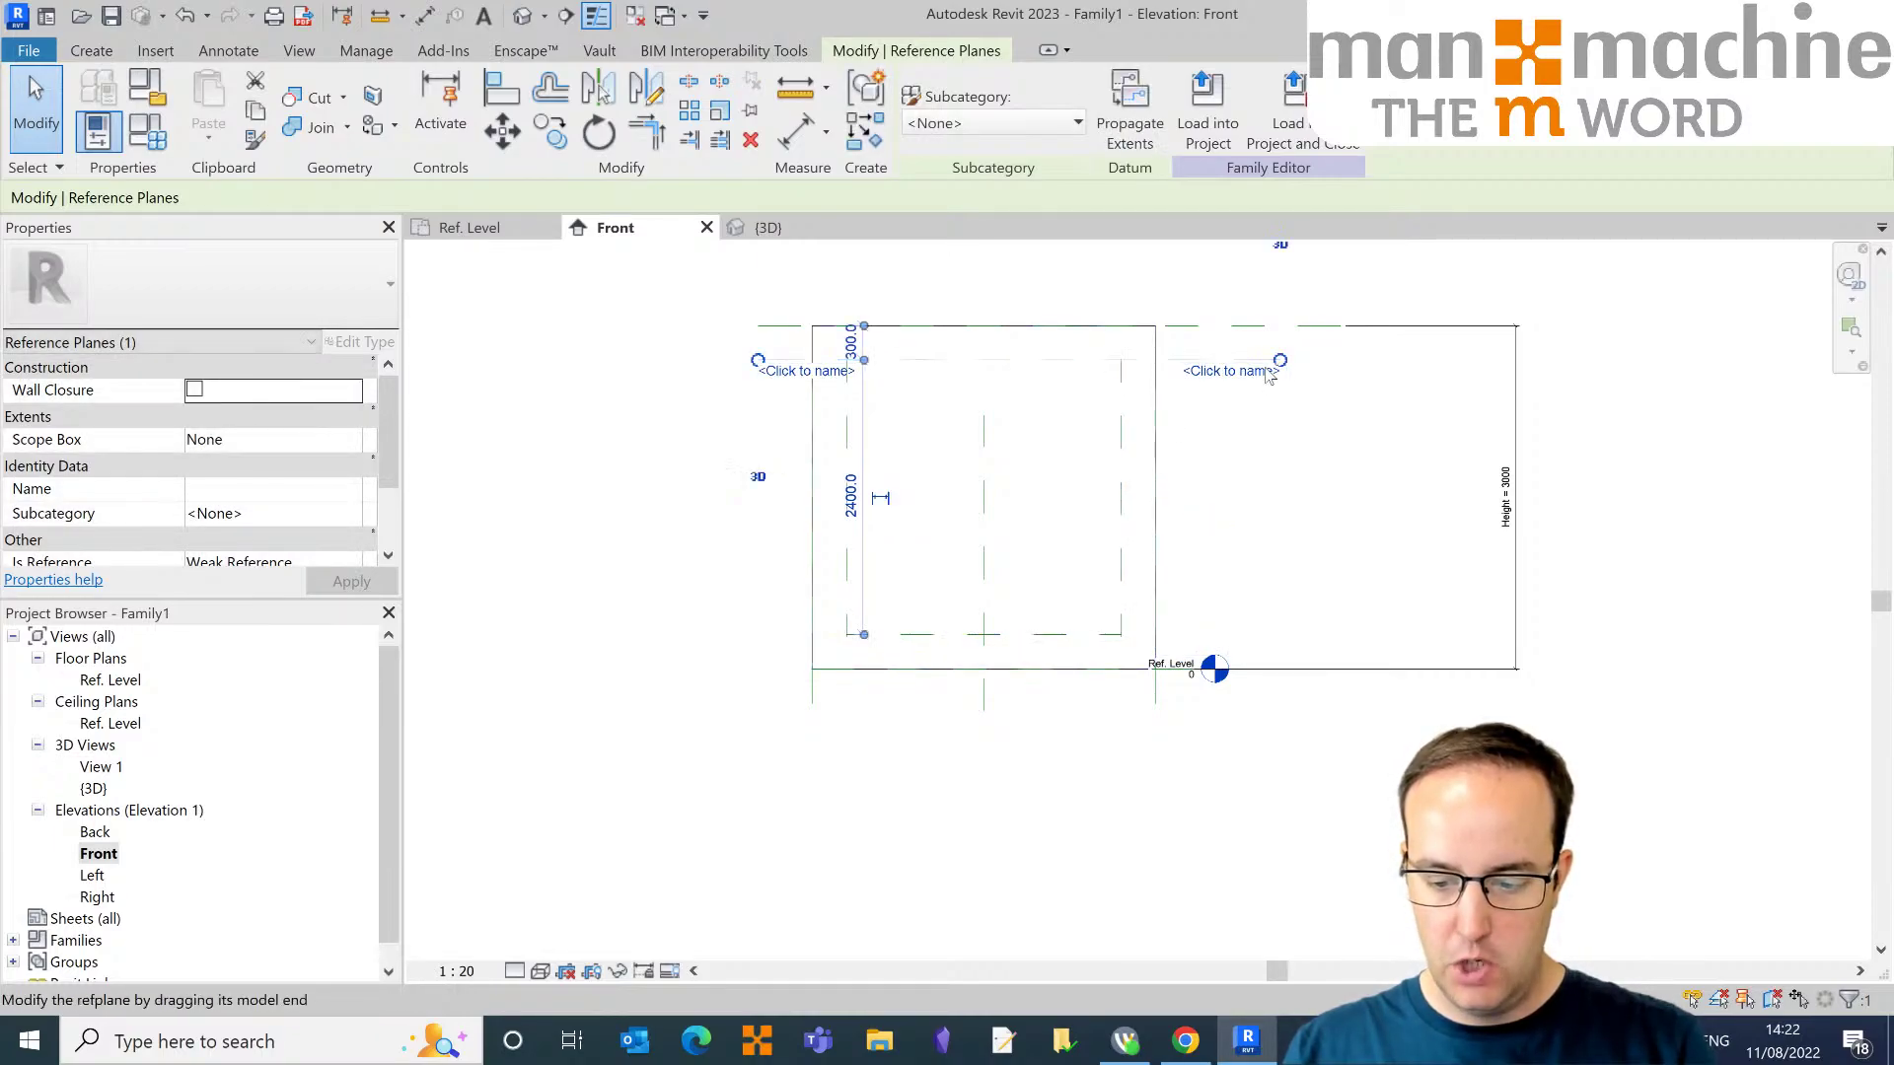
left_click_drag(1277, 360, 1120, 360)
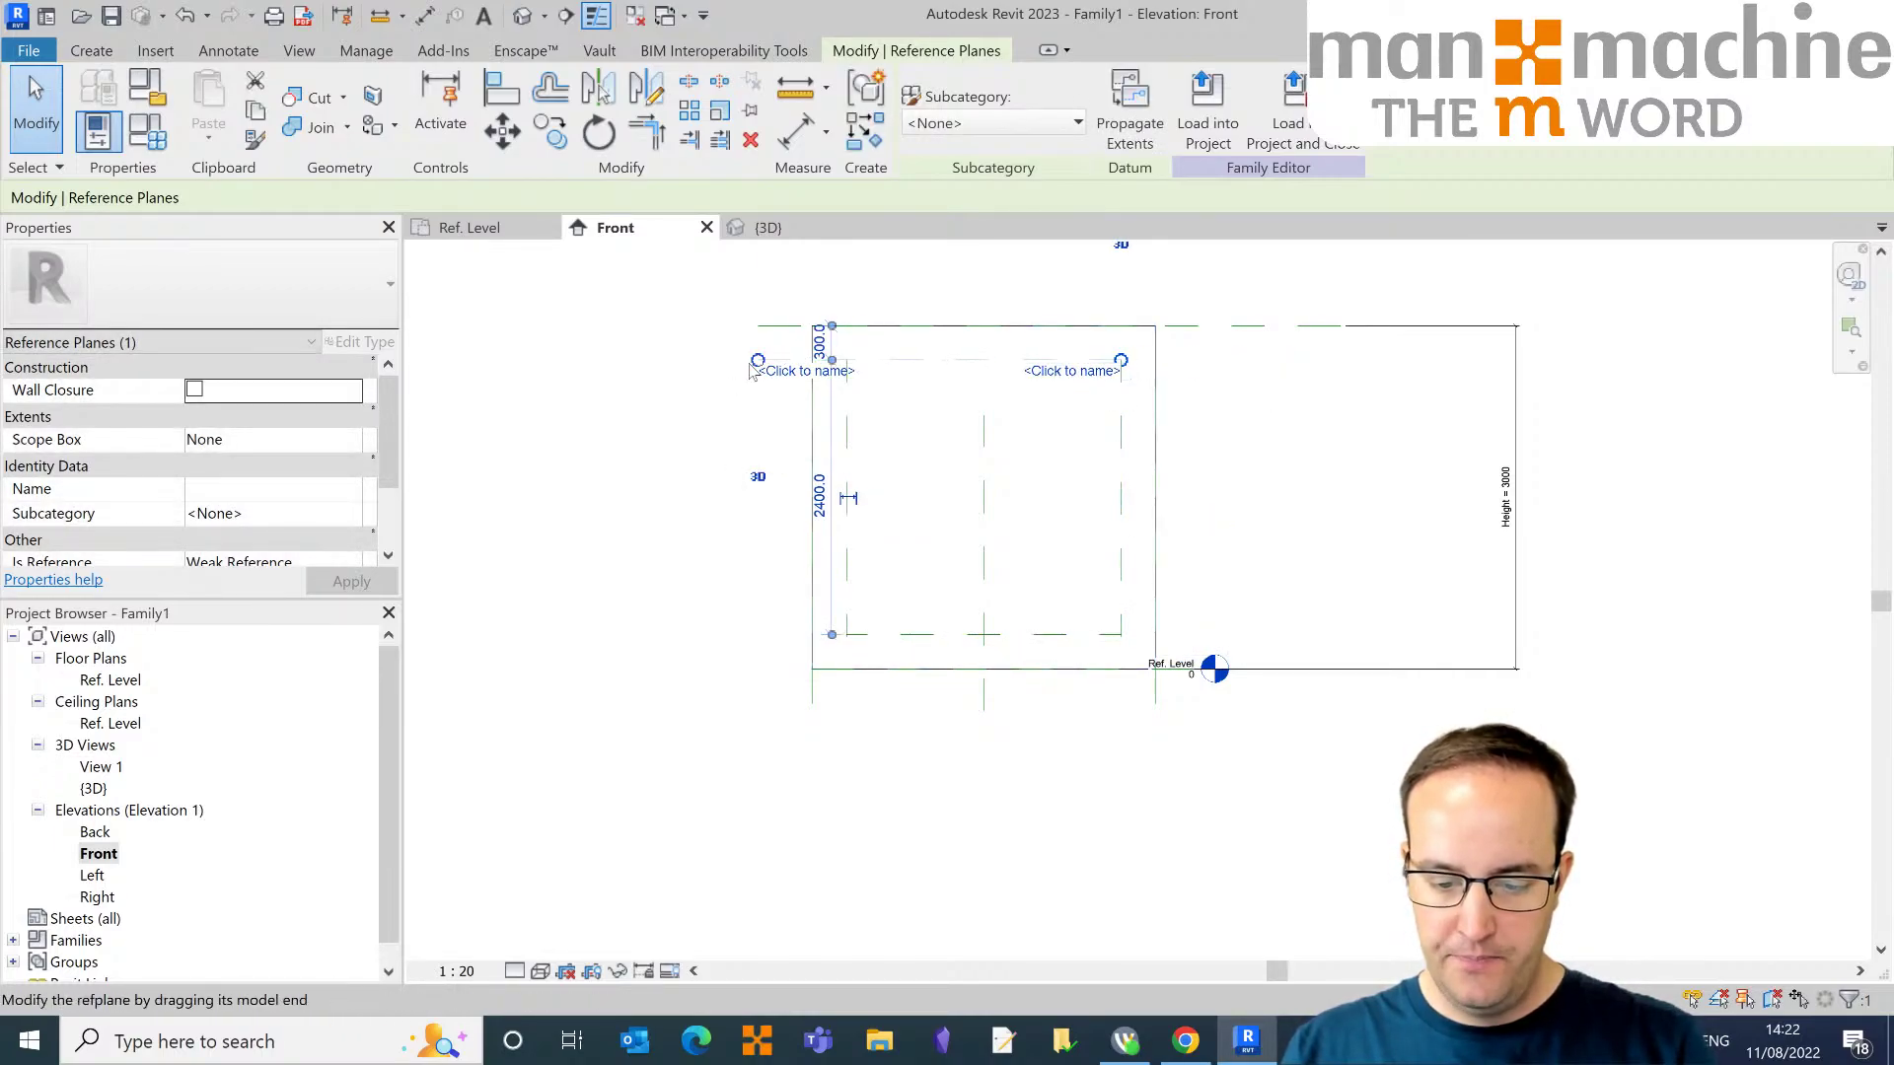
left_click_drag(759, 361, 844, 361)
key("Escape")
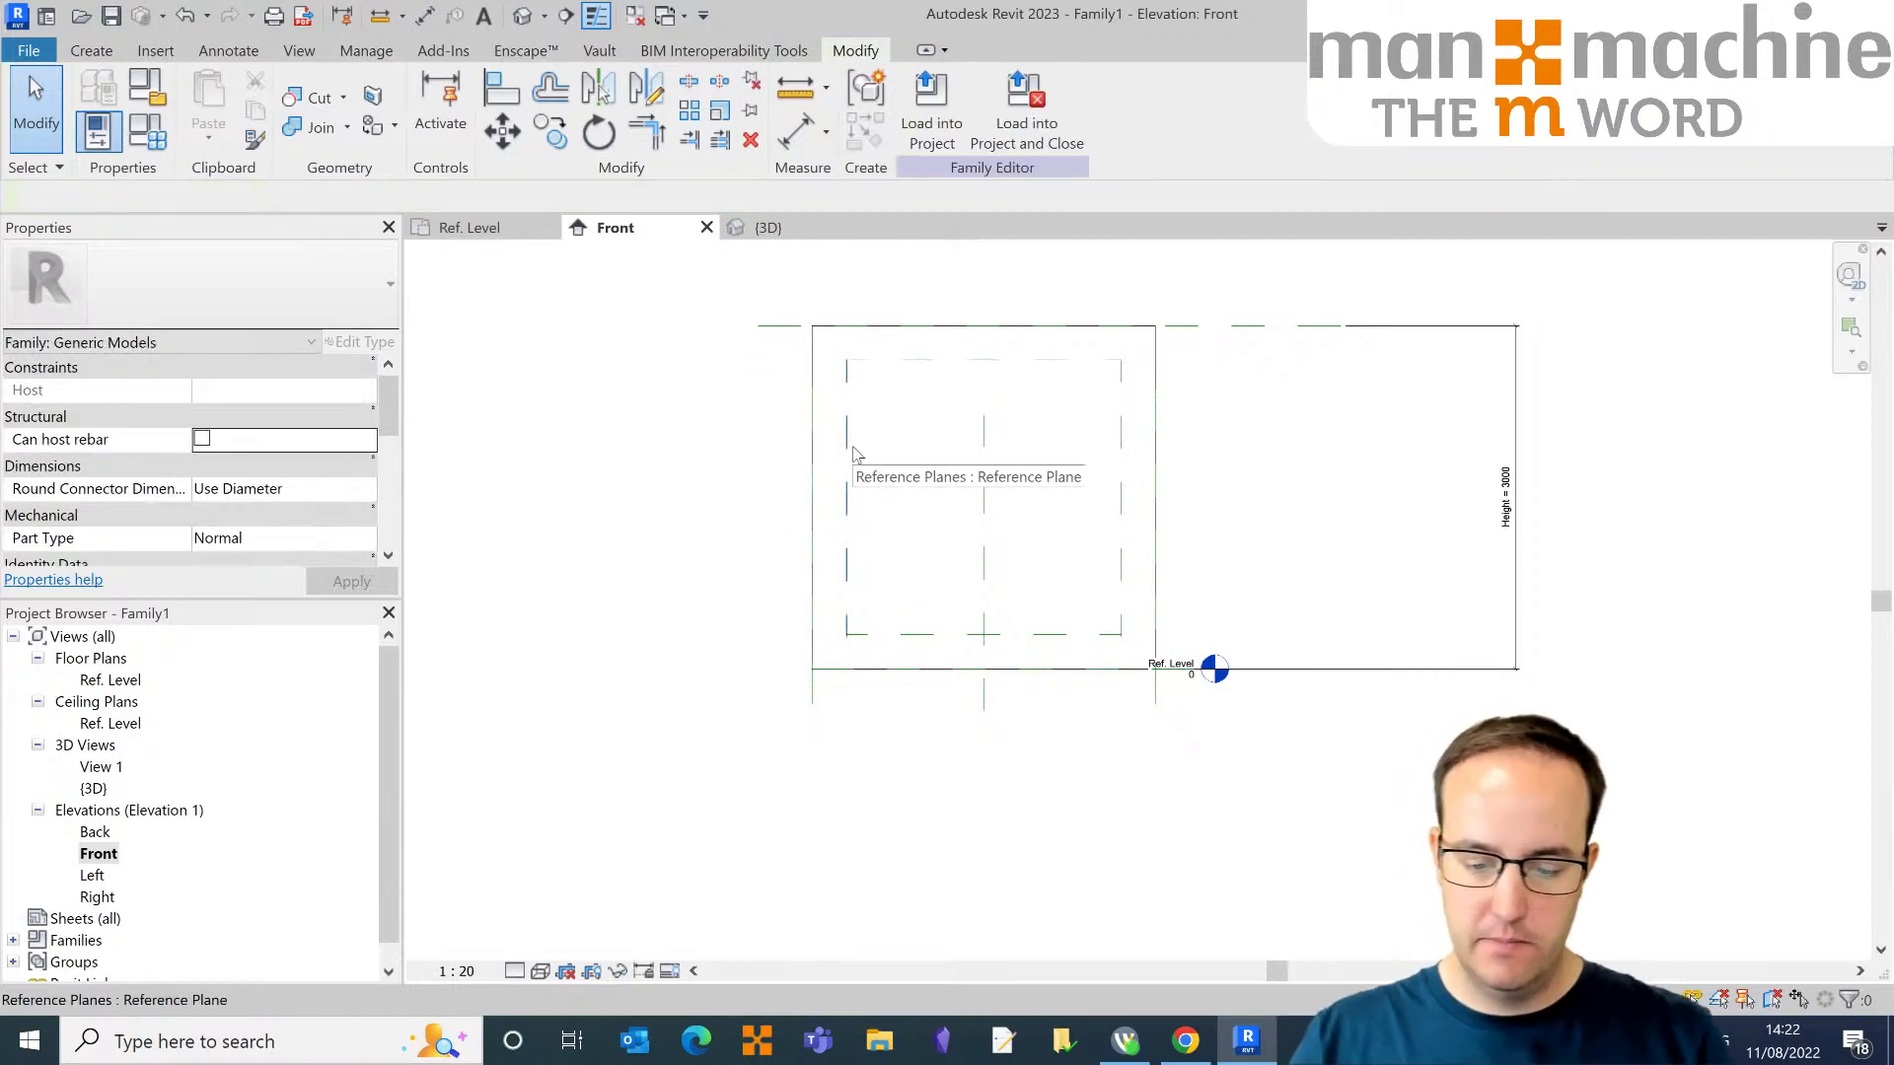
Step: Add aligned dimensions for the inner planes' offsets from the box's top and left reference planes
left_click(799, 130)
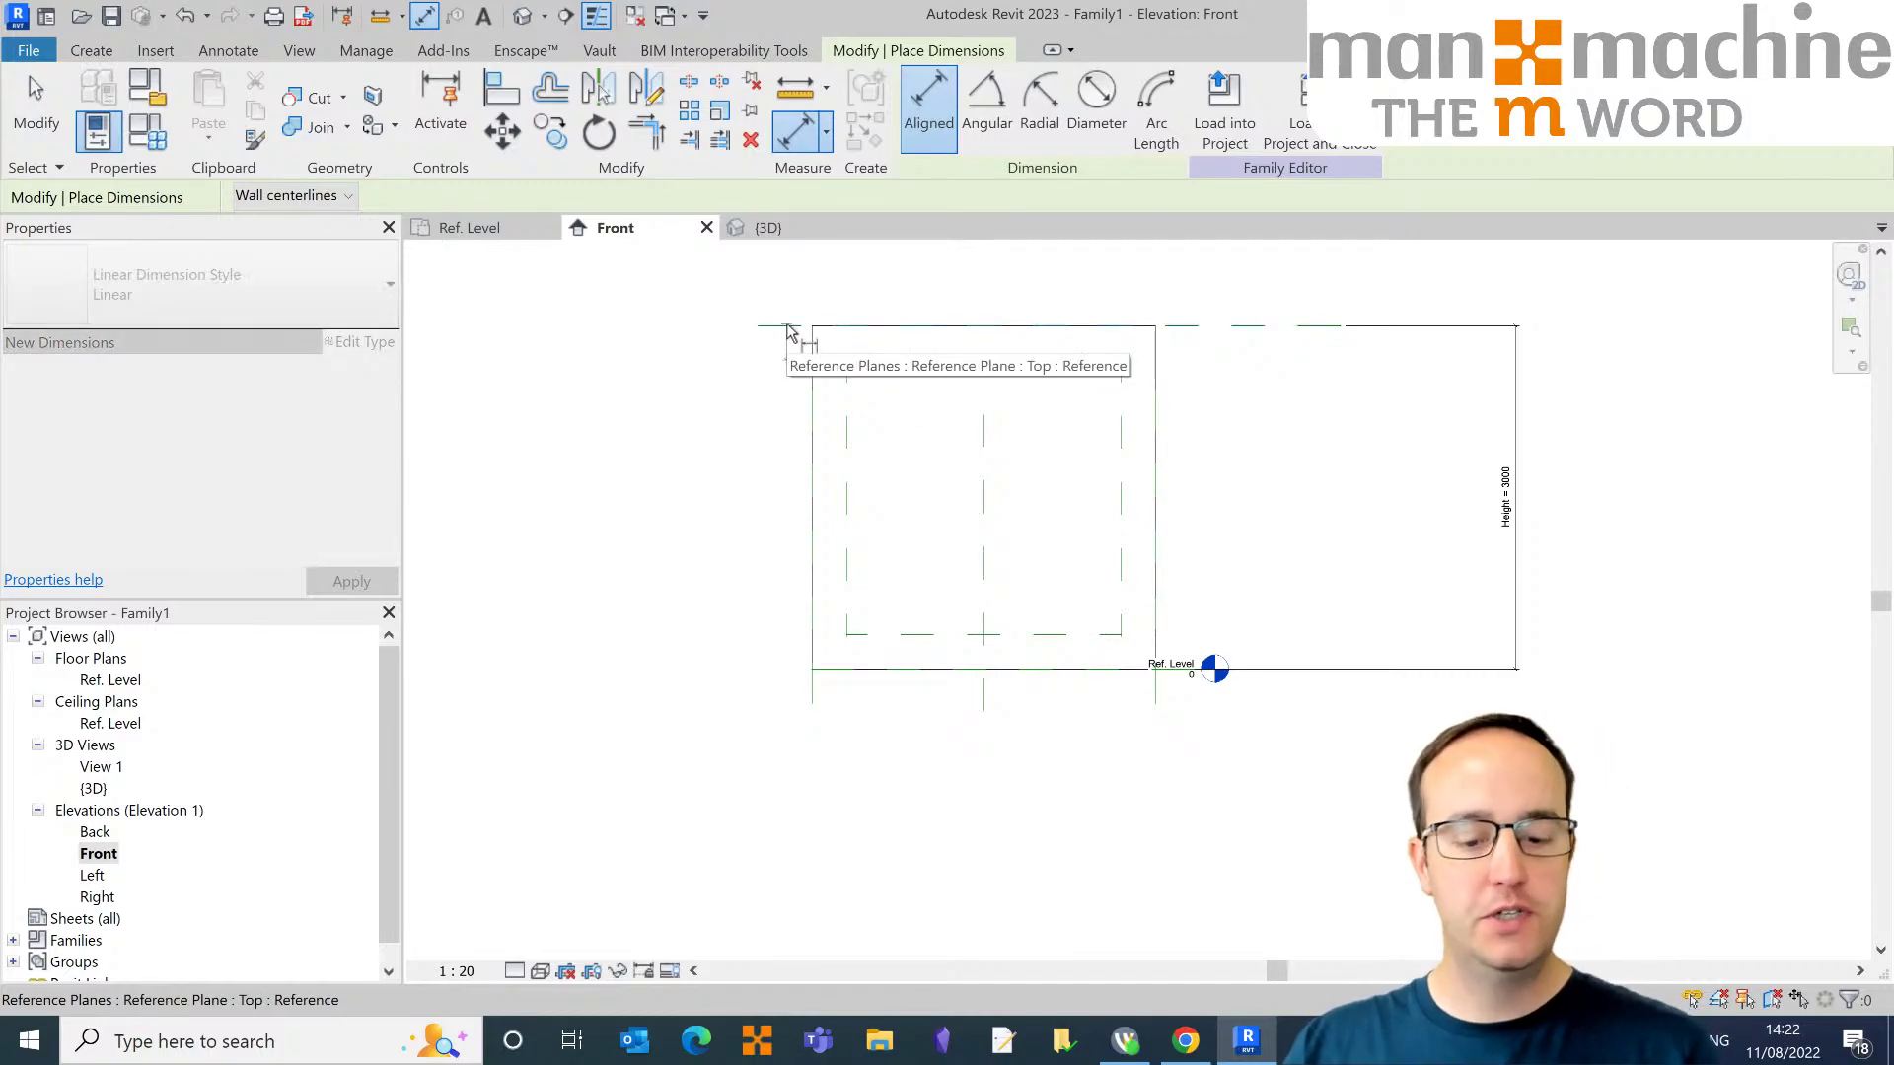
left_click(872, 329)
left_click(643, 344)
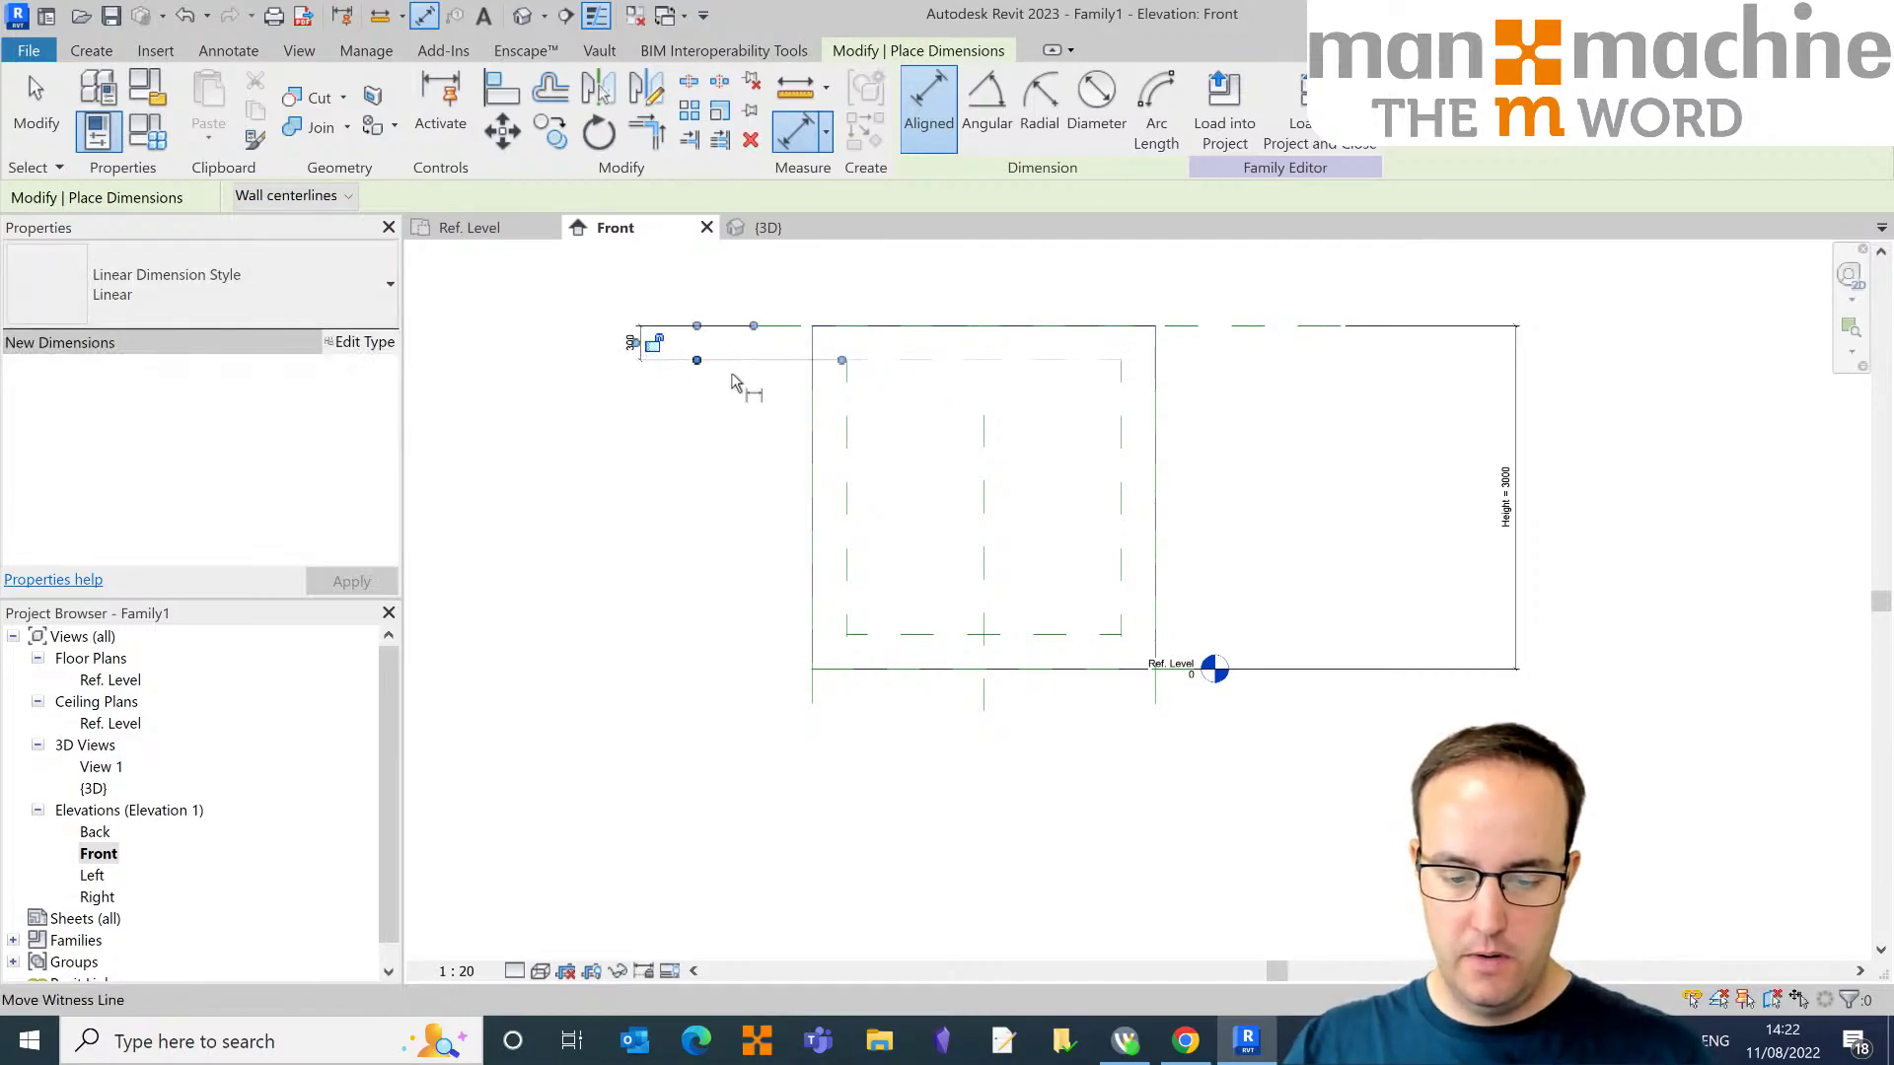
left_click(846, 506)
left_click(814, 702)
left_click(837, 797)
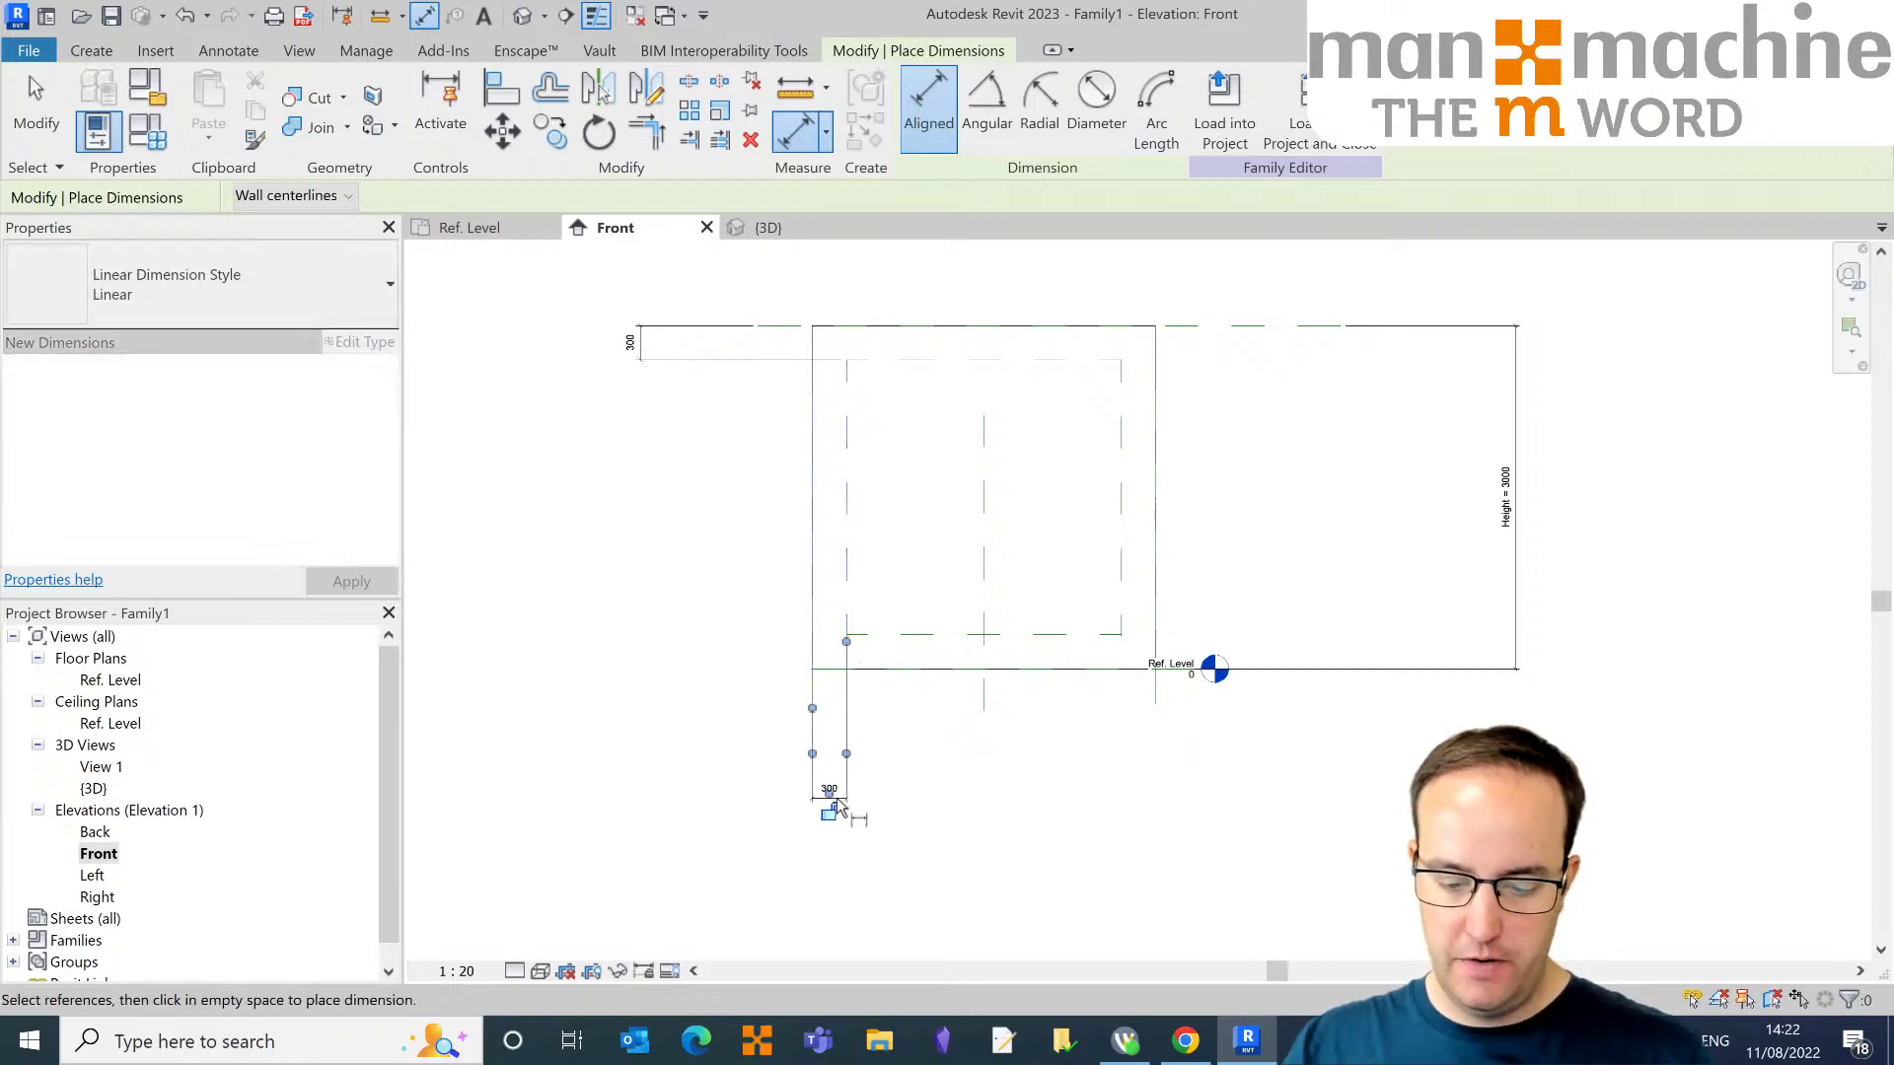
Step: Add aligned dimensions for the inner planes' offsets from the box's bottom and right reference planes
left_click(967, 641)
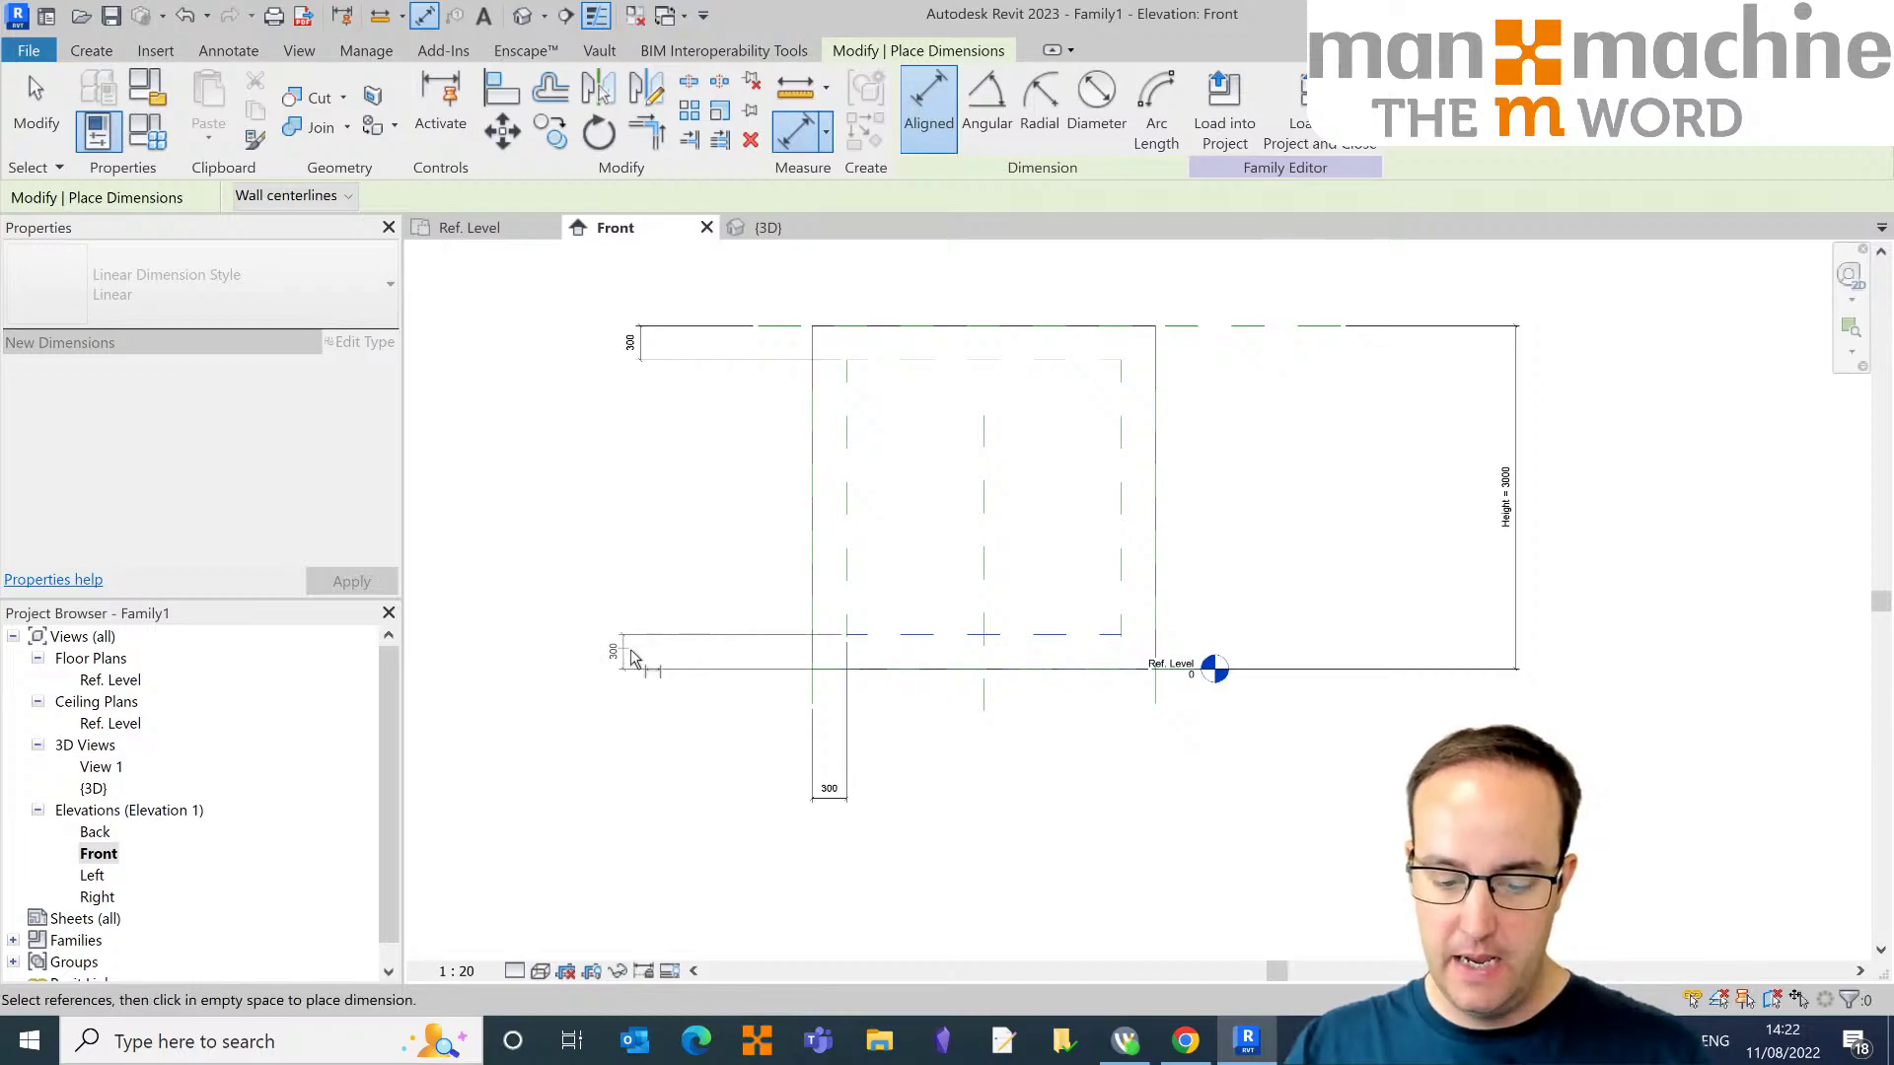
left_click(632, 652)
left_click(1152, 596)
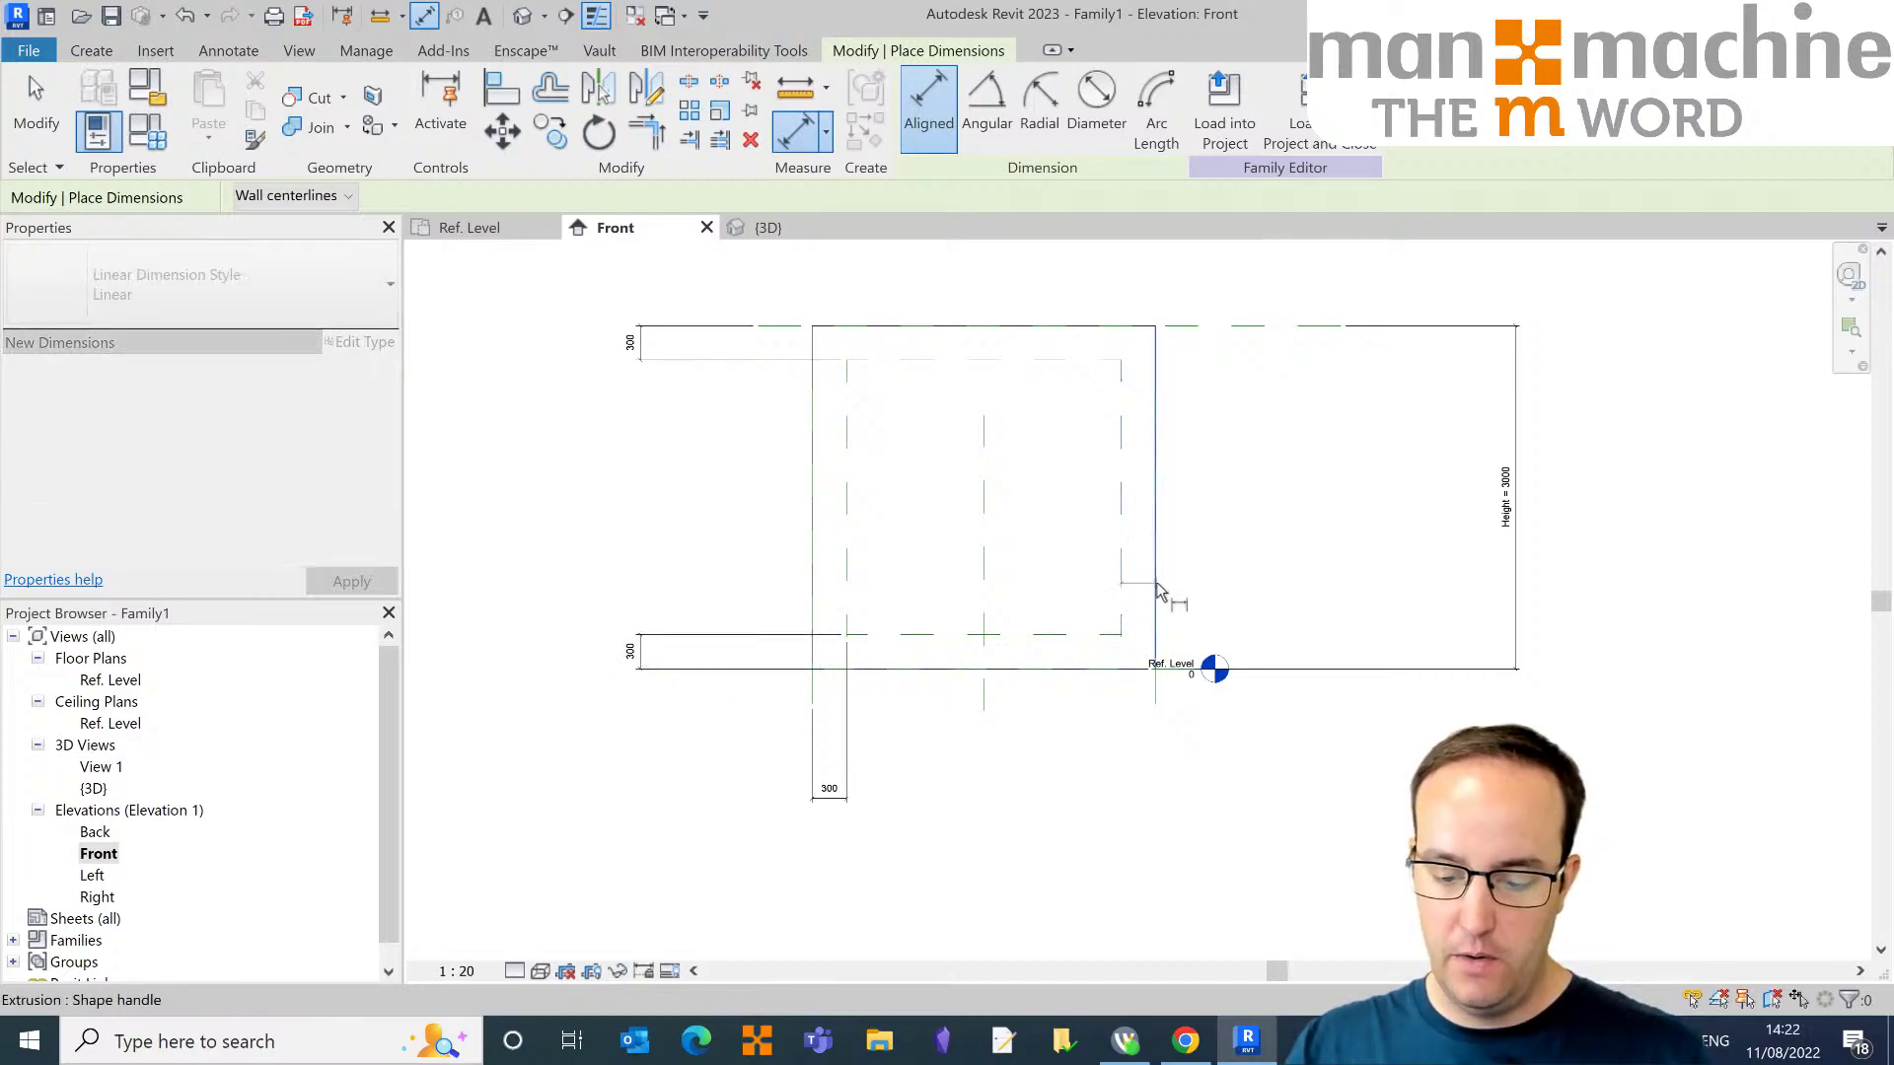
left_click(1124, 580)
left_click(1140, 265)
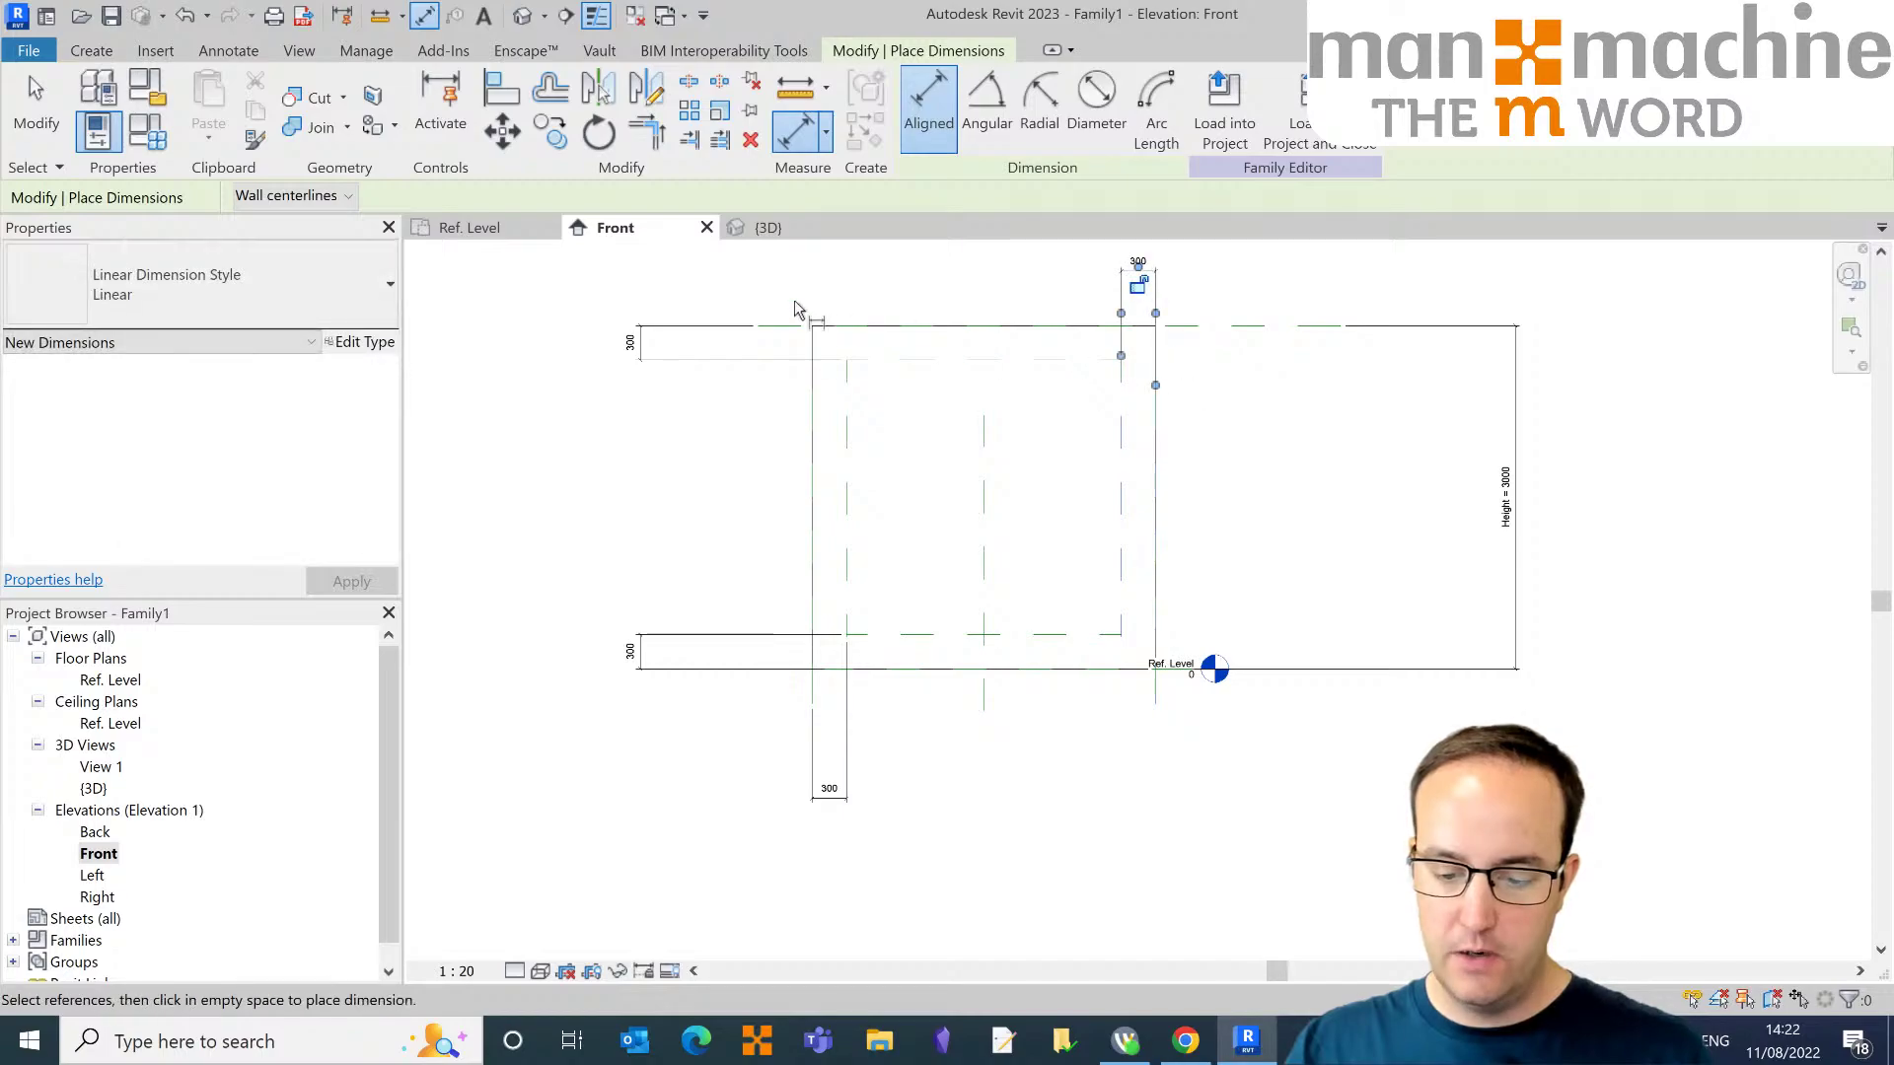
key("Escape")
key("Escape")
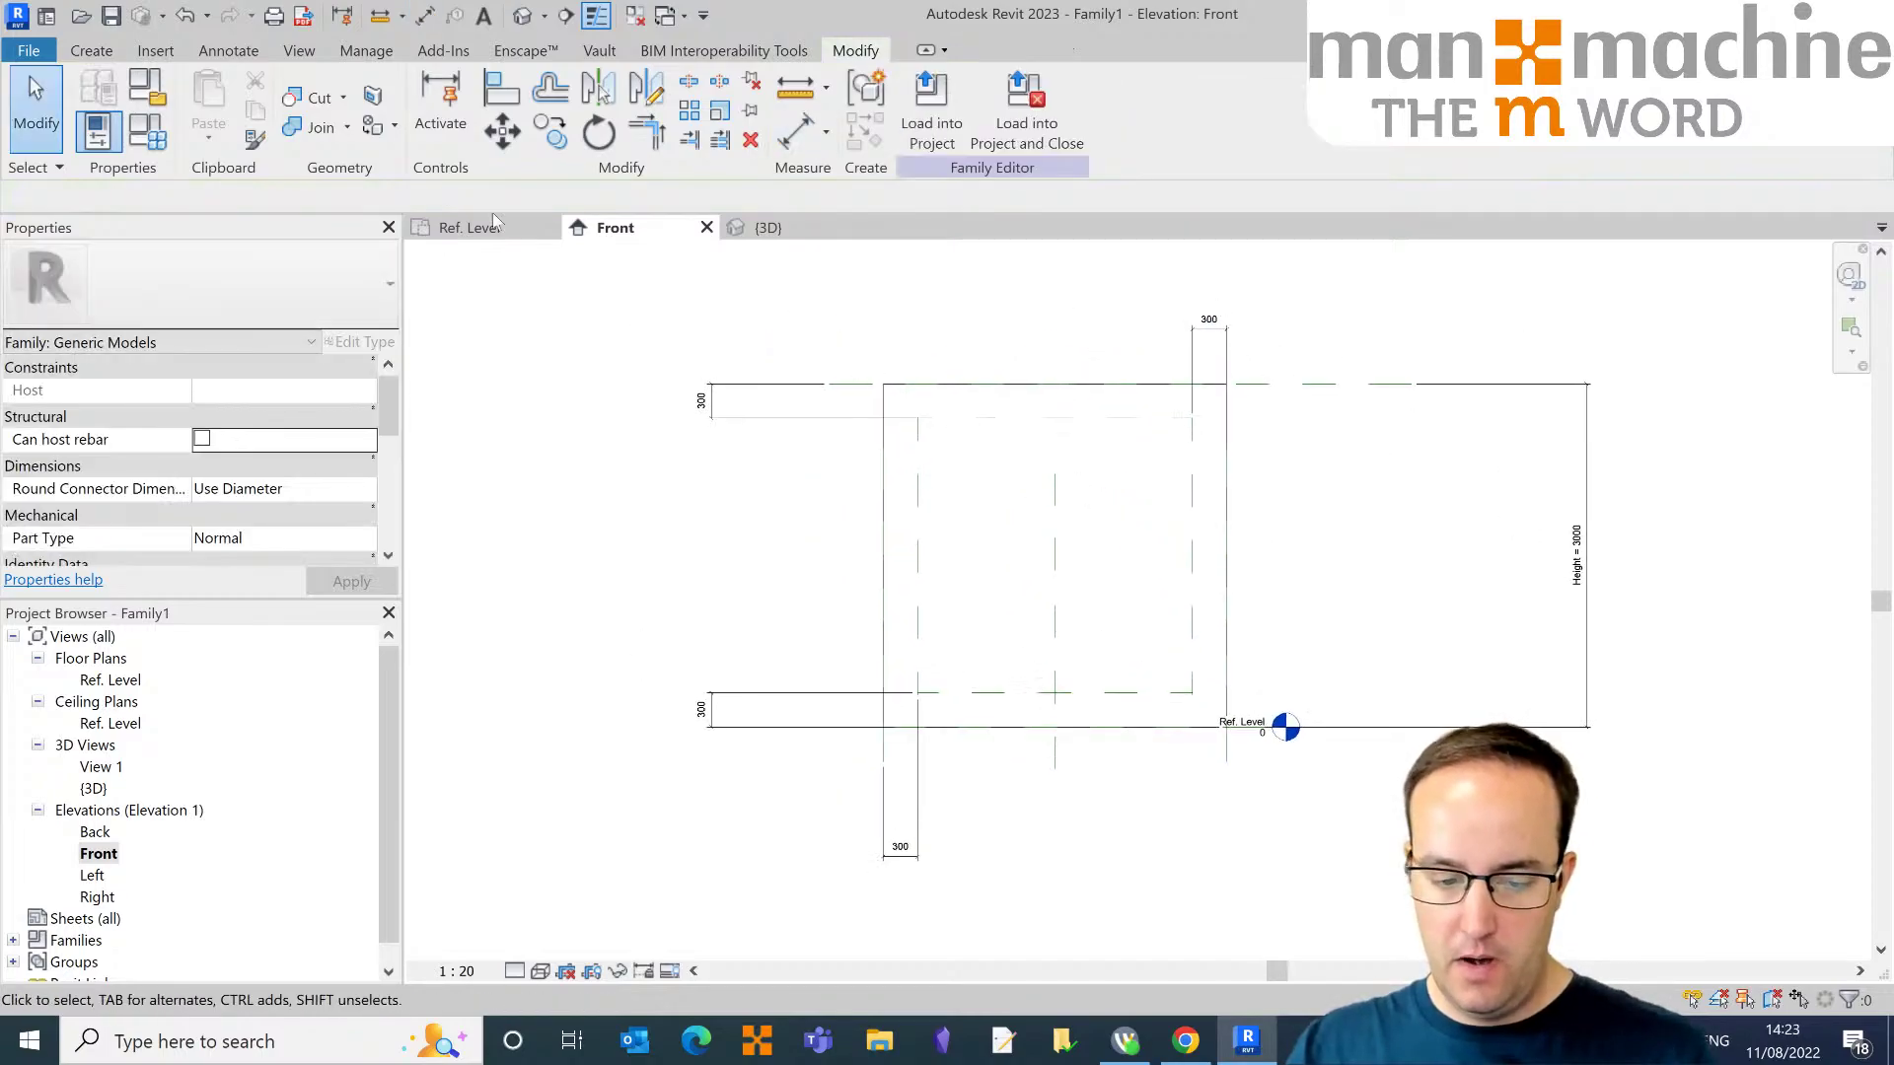
Step: Label the top offset dimension with a new family type parameter named InternalOffset
left_click(701, 401)
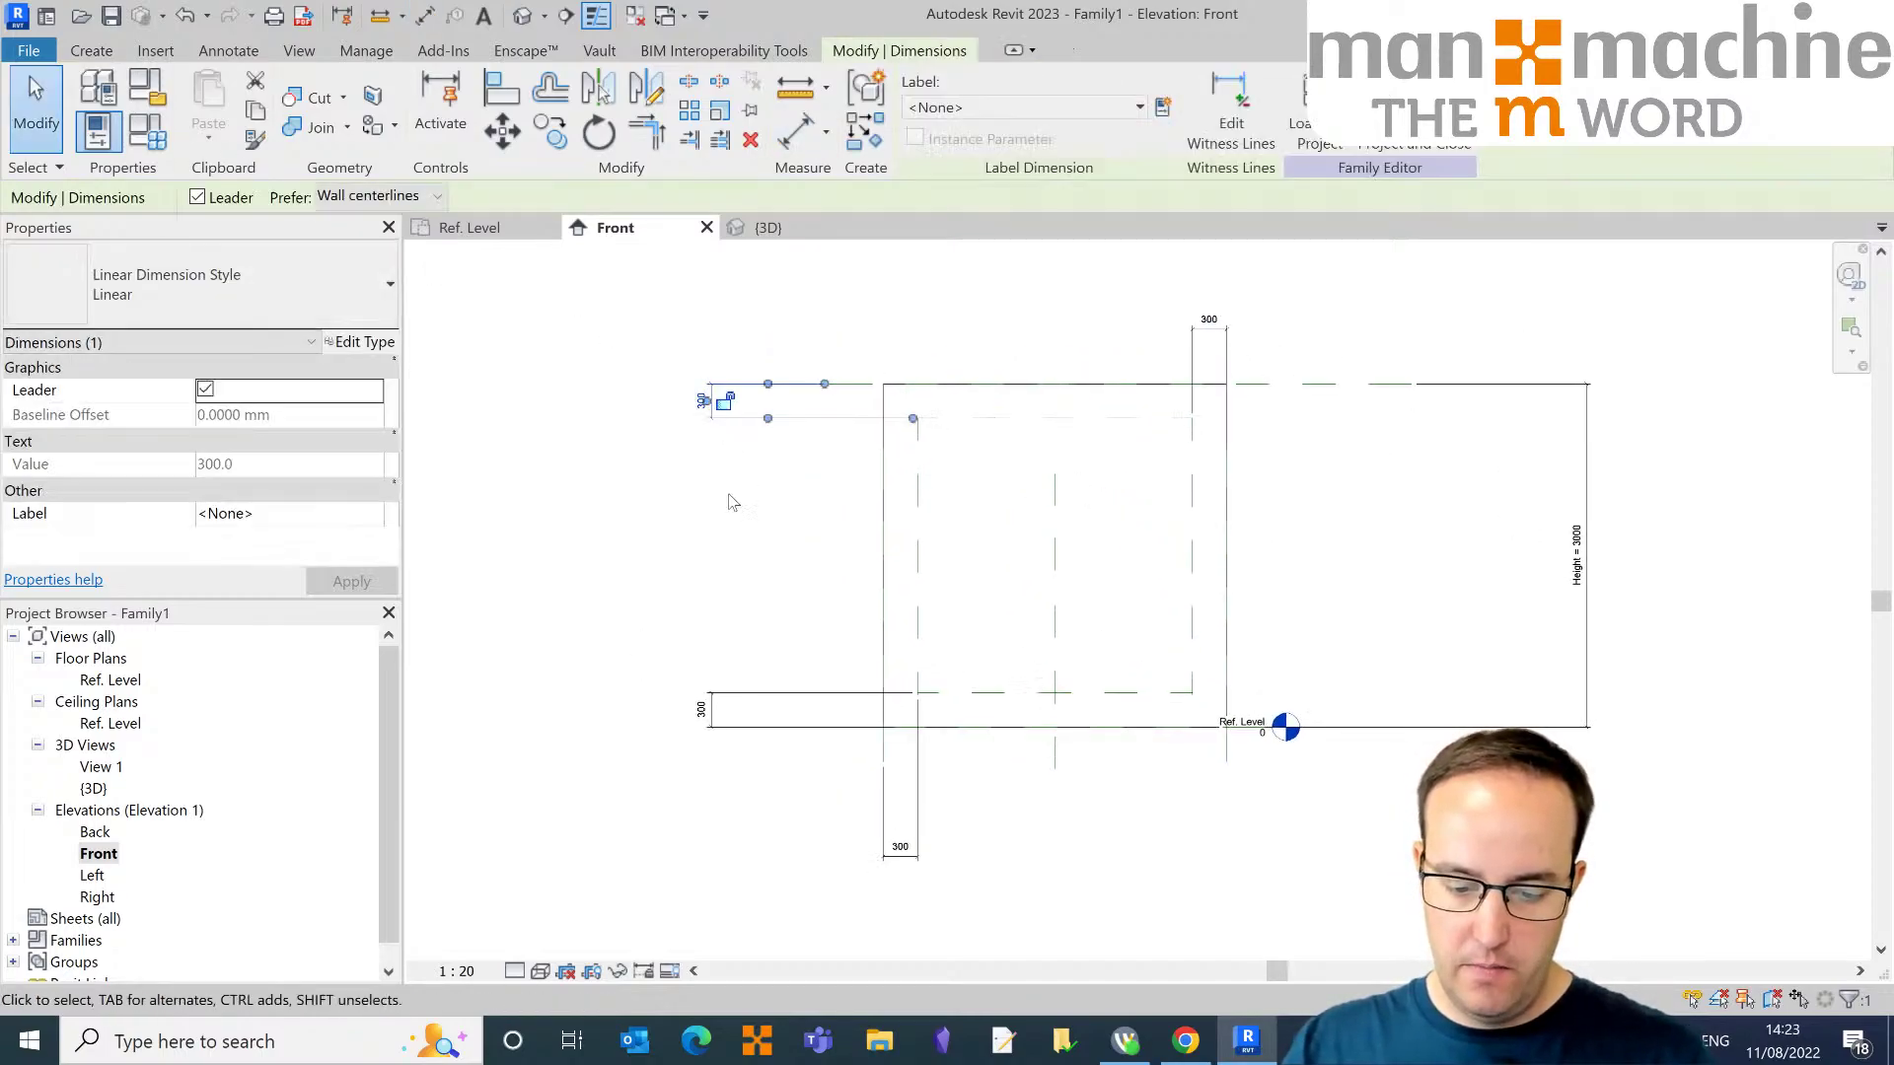
left_click(1163, 108)
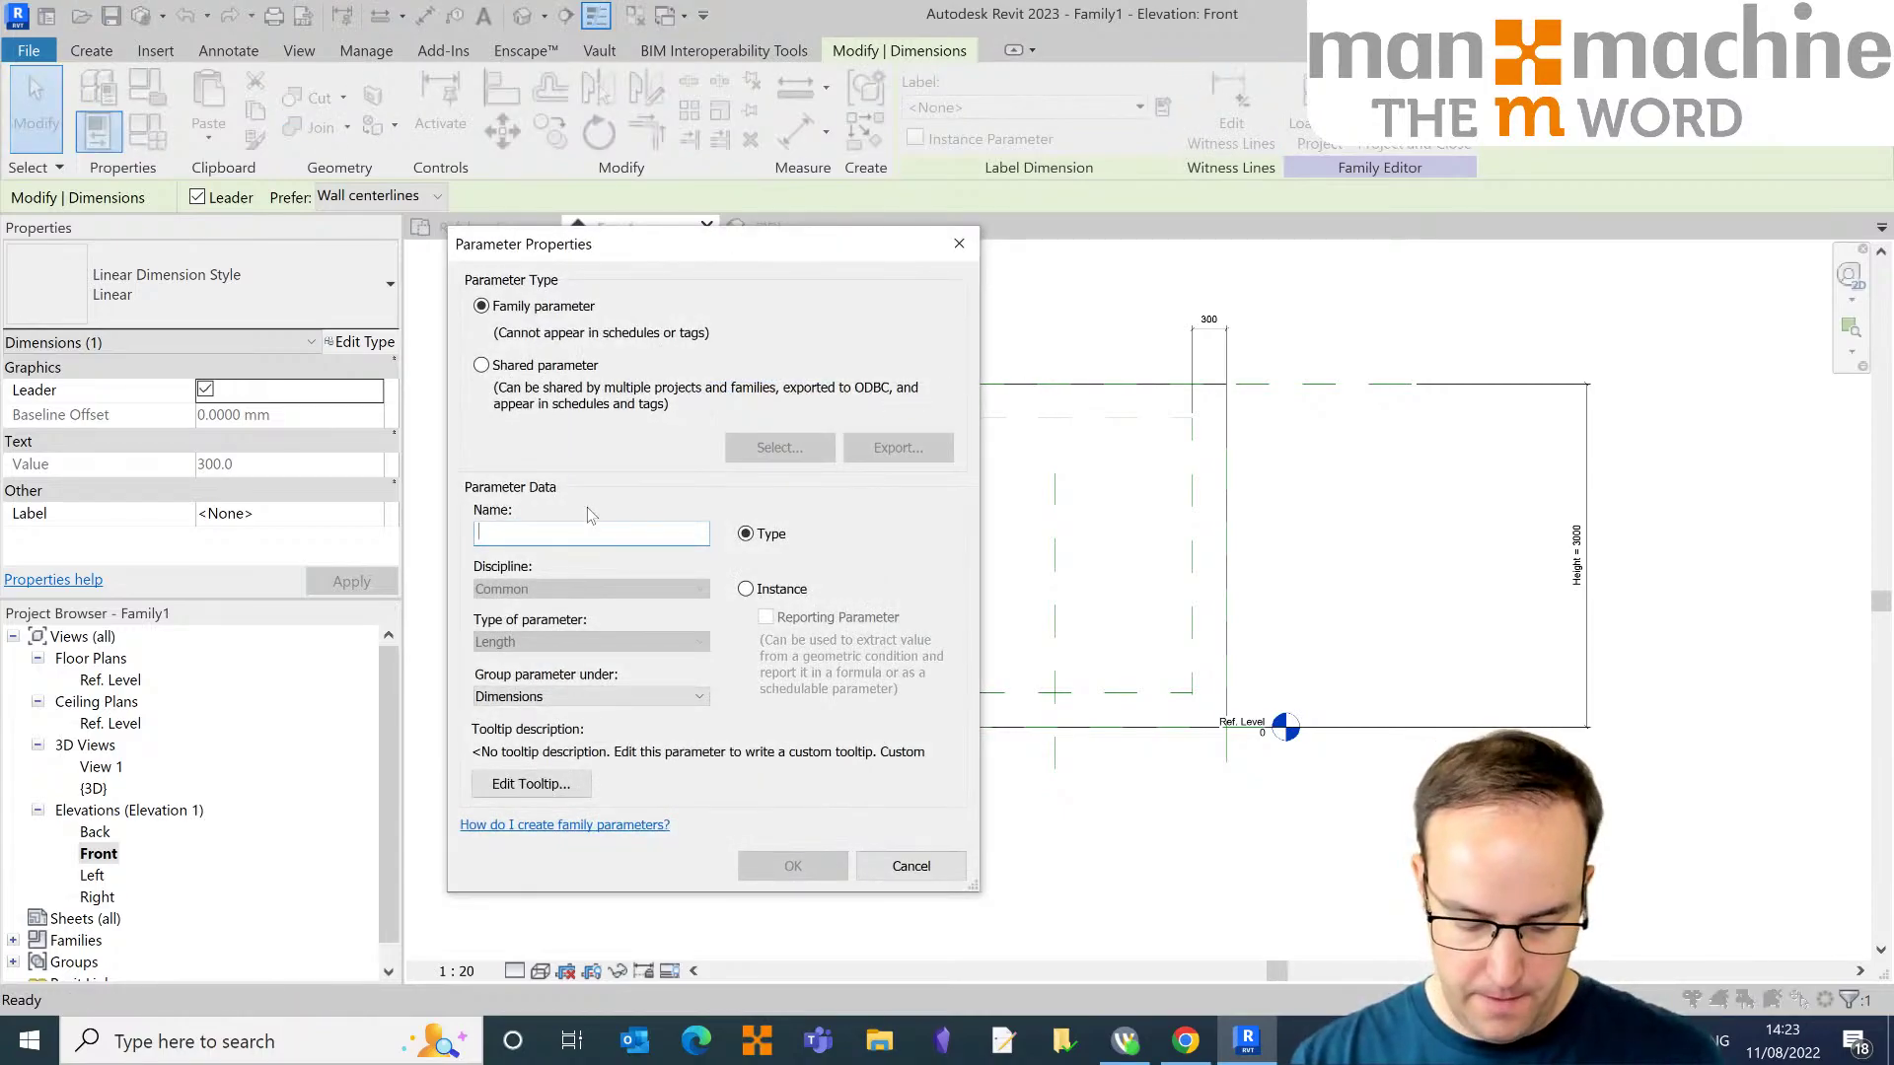
type("InternalOffset")
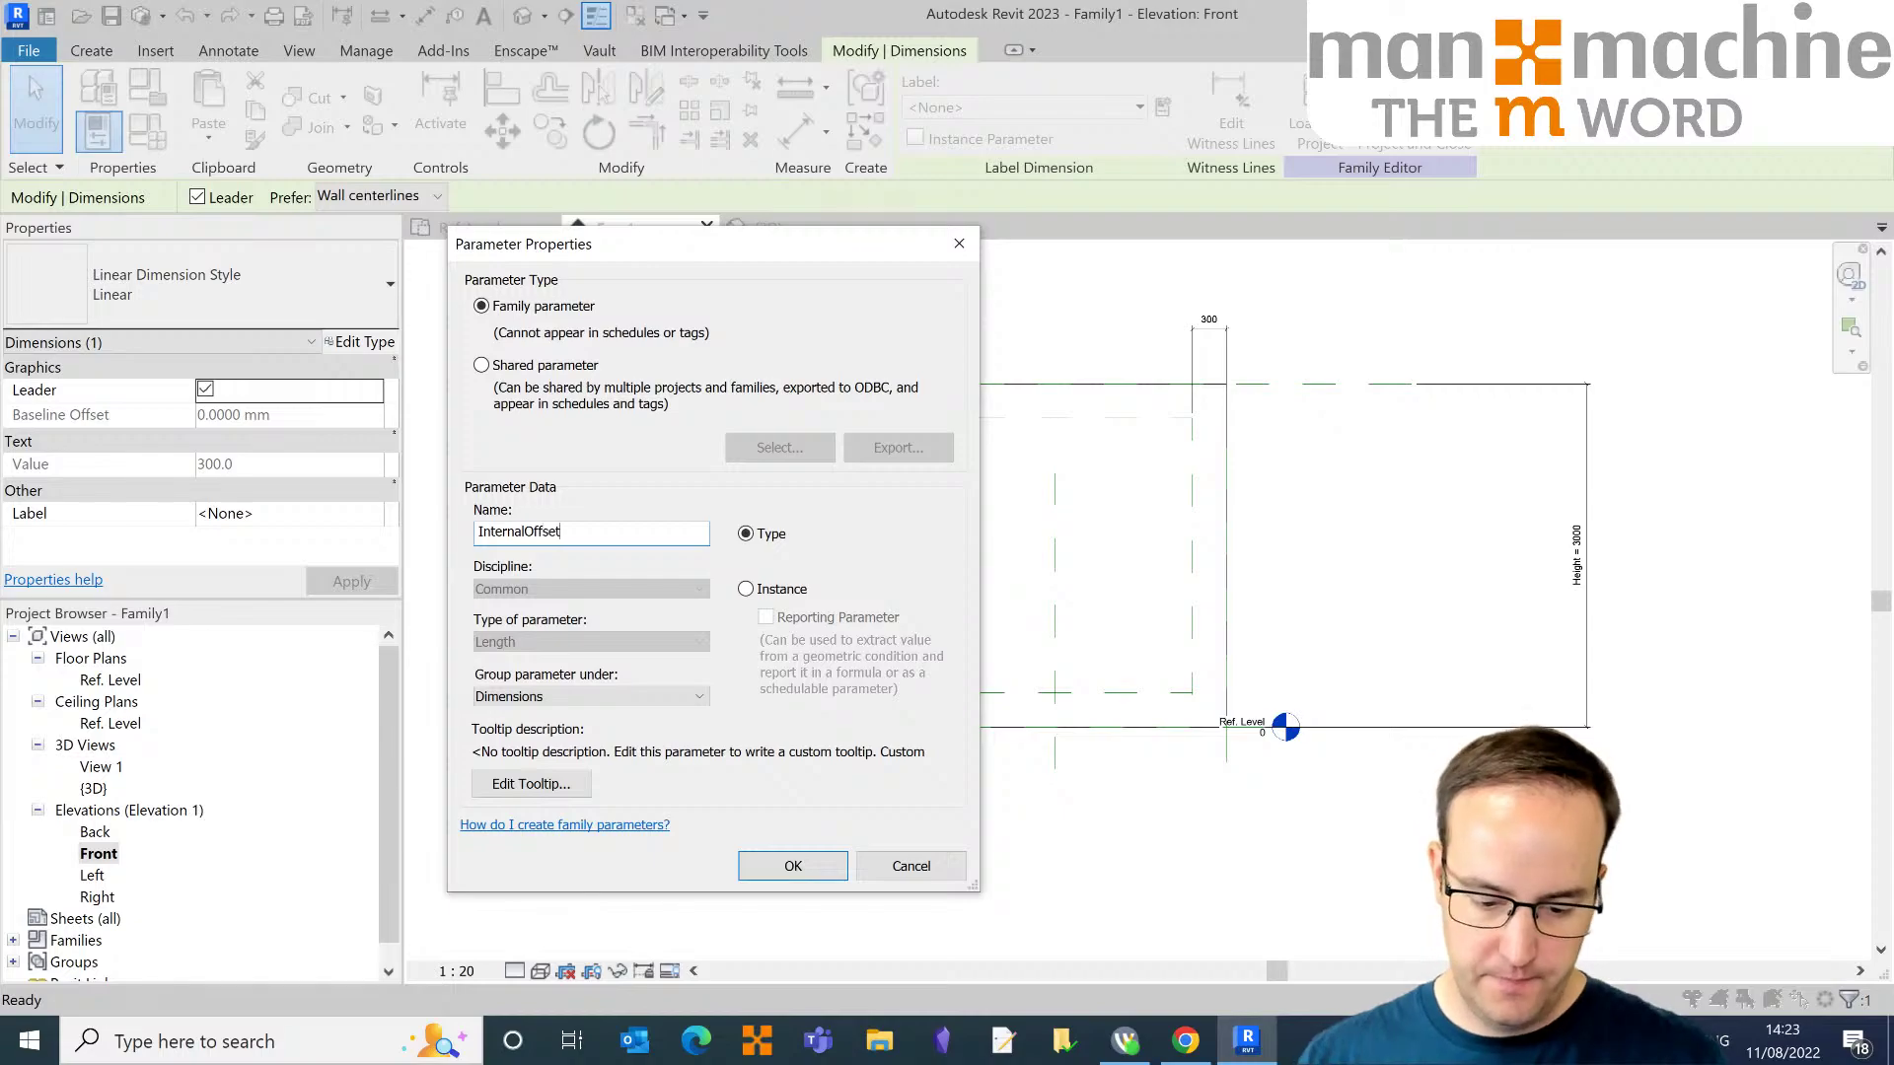
left_click(811, 870)
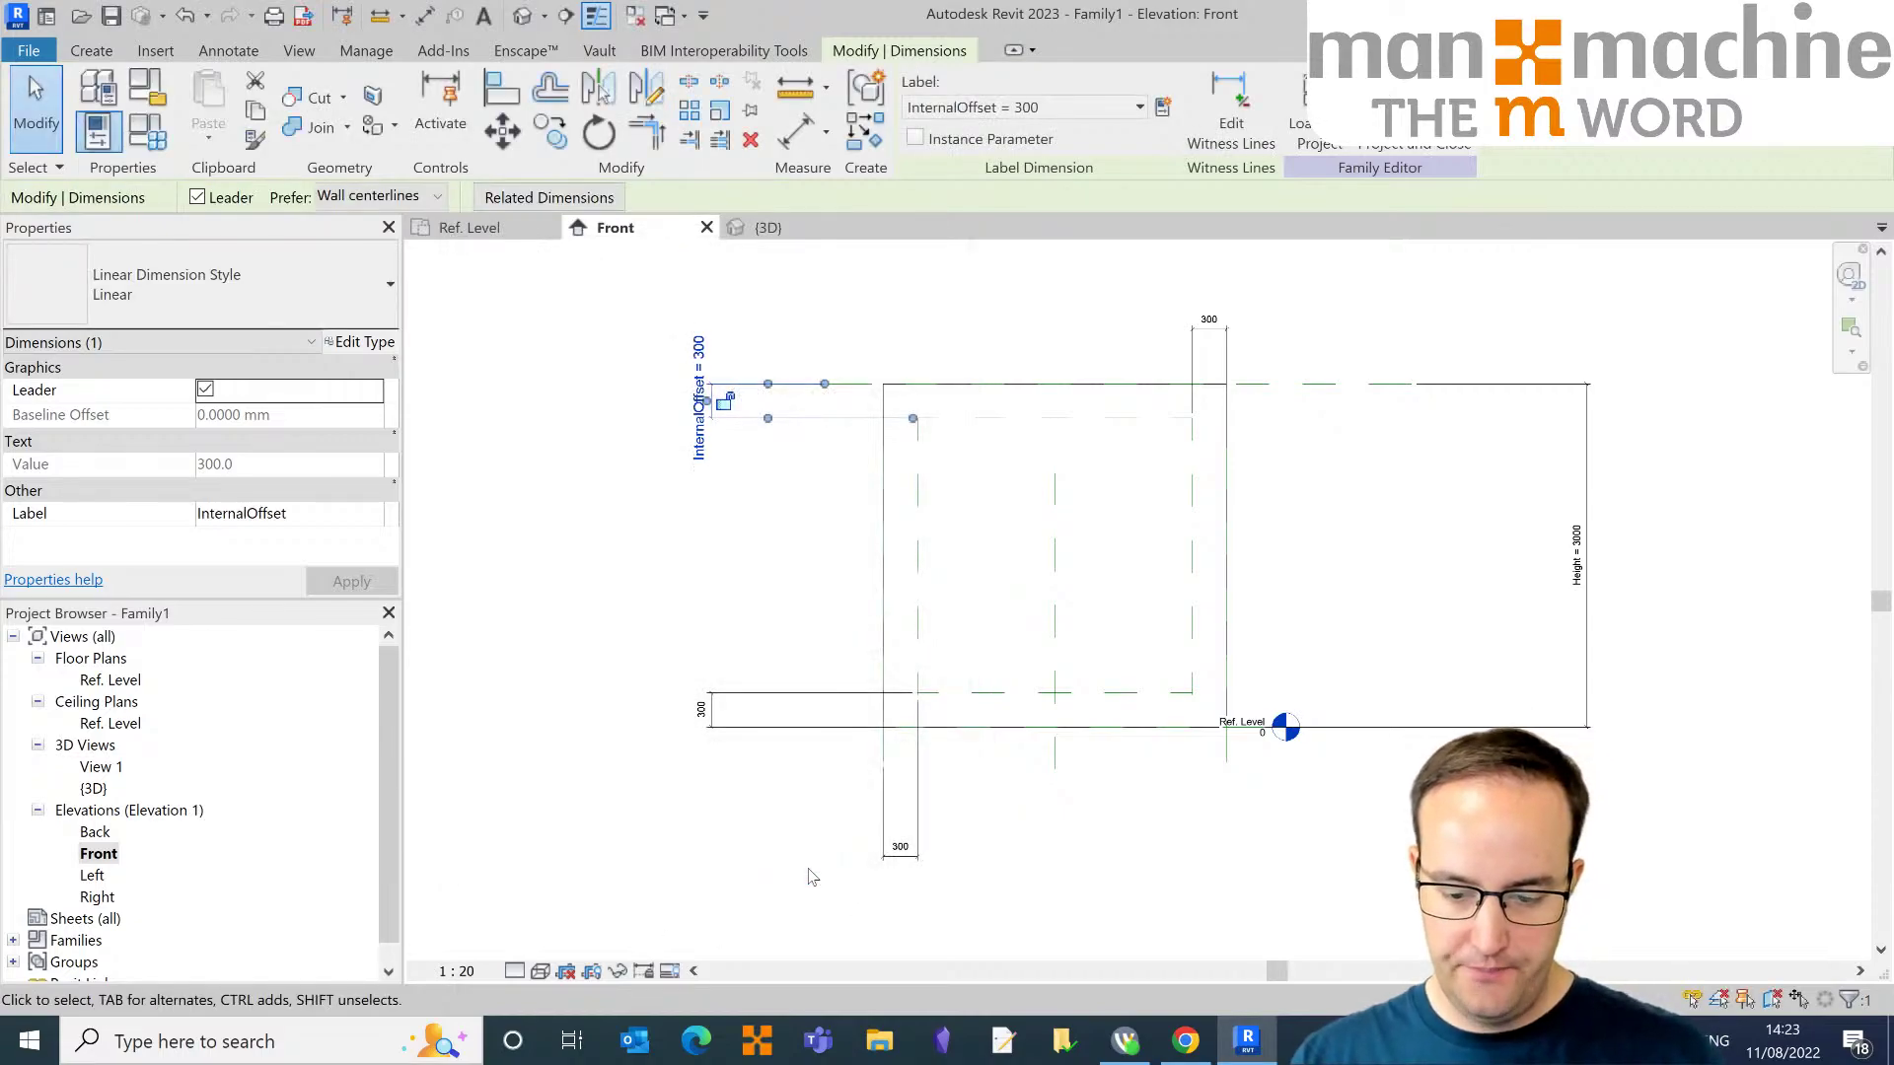
Step: Label the 300 mm offset dimension at the frame's upper-right corner with the InternalOffset parameter
left_click(1045, 323)
left_click(1209, 319)
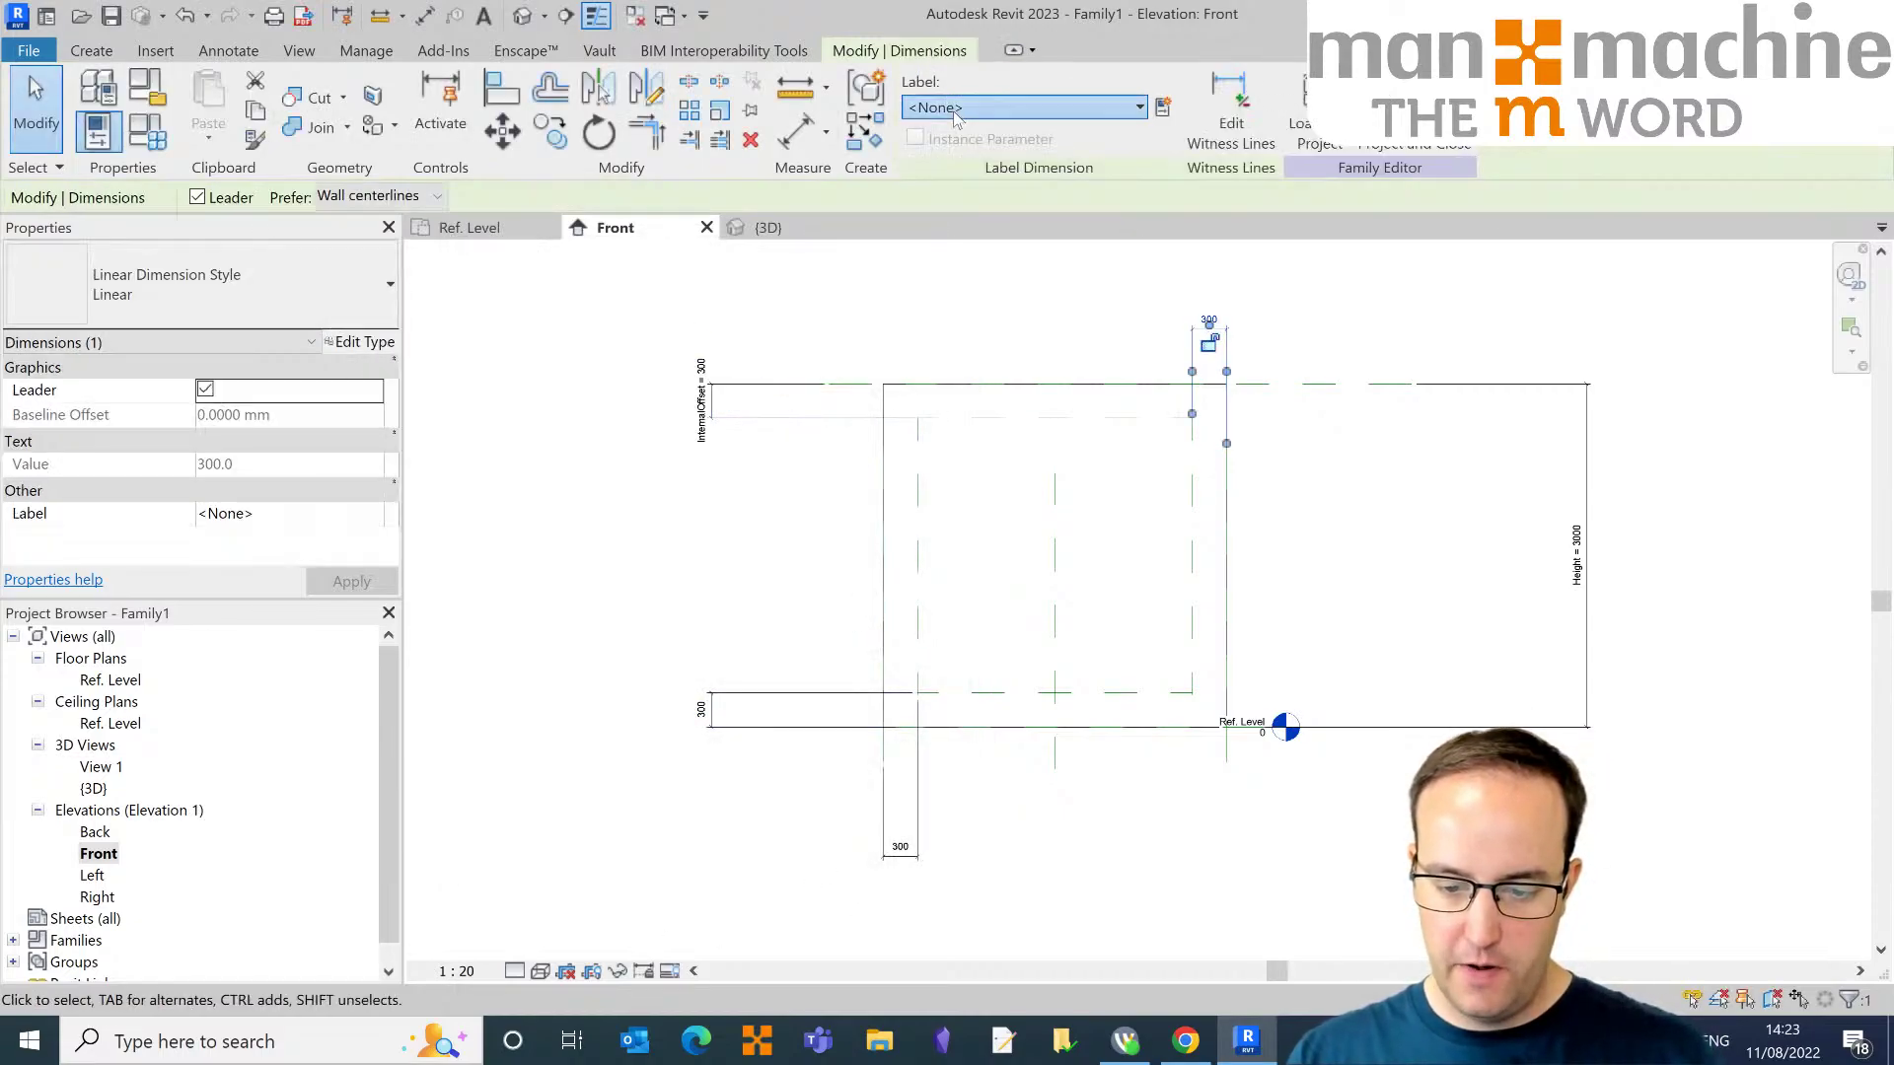
left_click(1026, 107)
left_click(972, 286)
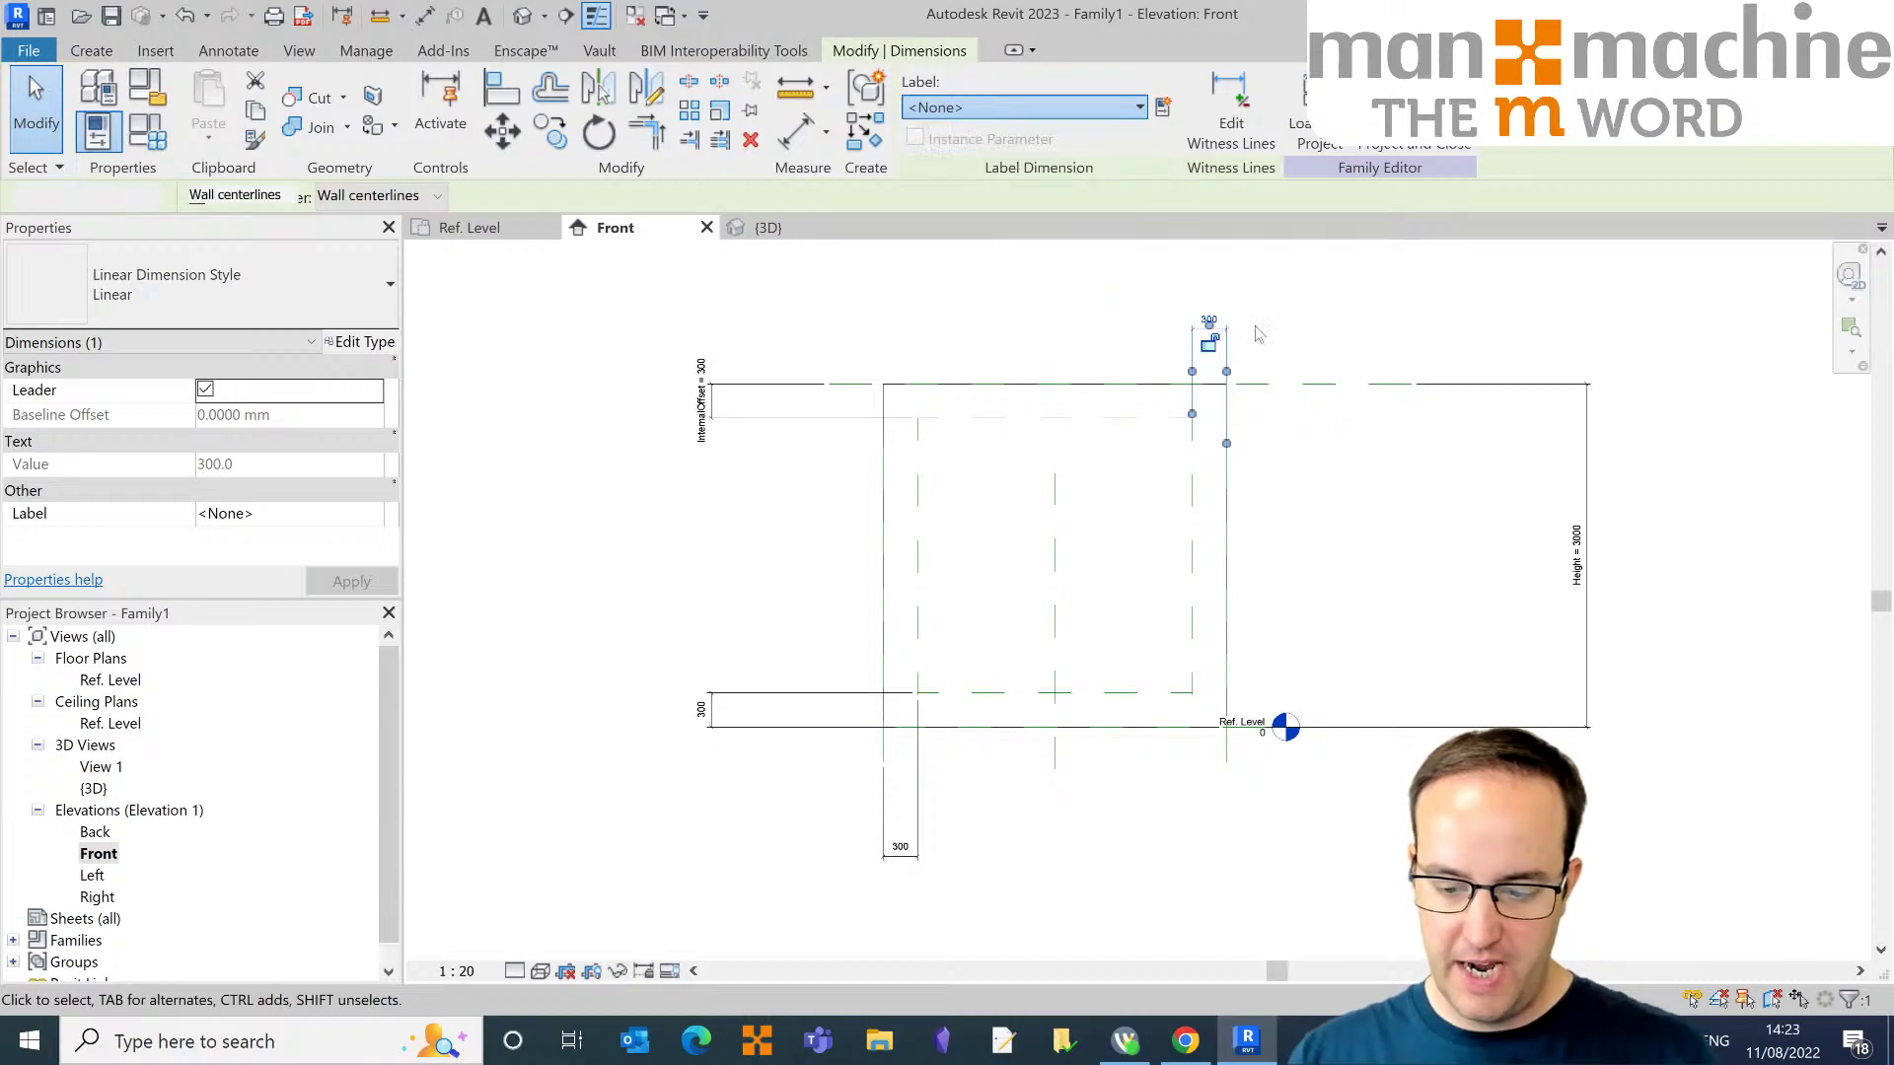
left_click(1425, 423)
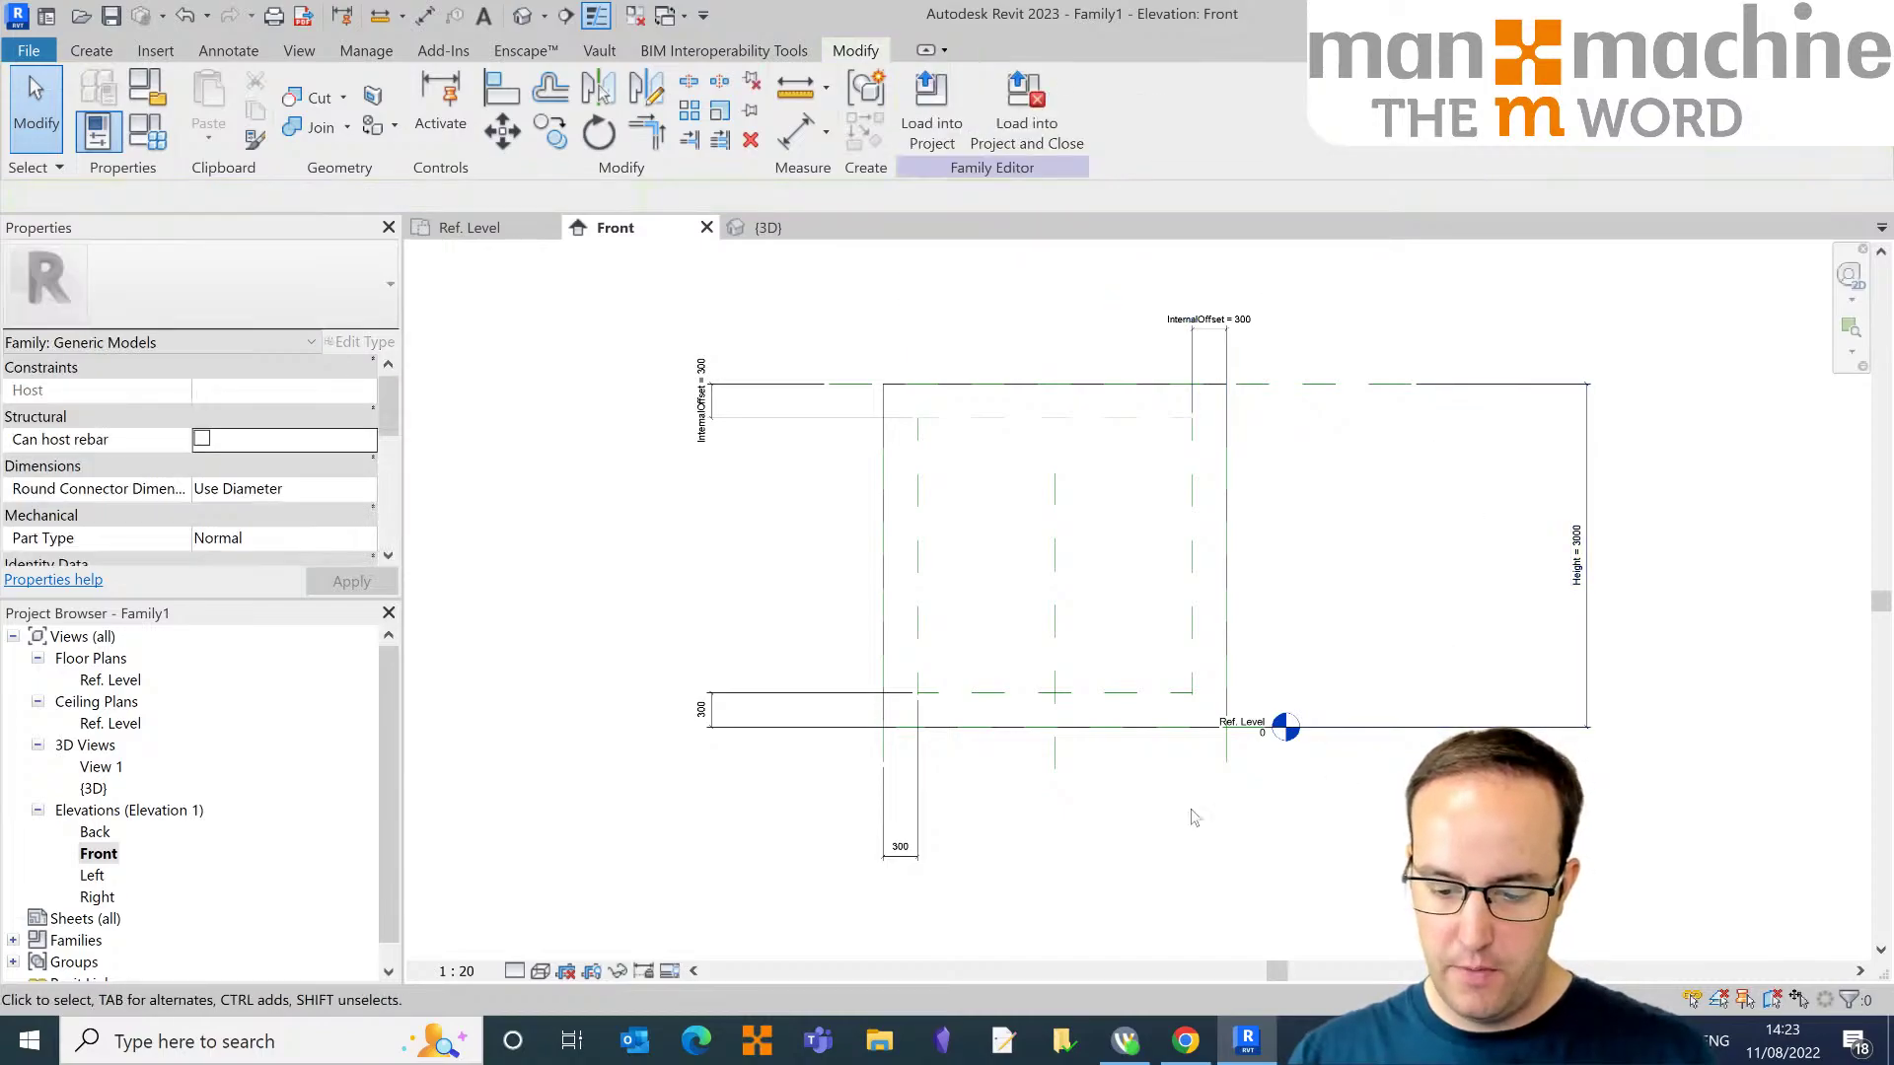
Step: Assign the InternalOffset parameter to the two unlabelled 300 mm dimensions at the frame's lower-left corner
left_click(905, 804)
left_click(972, 109)
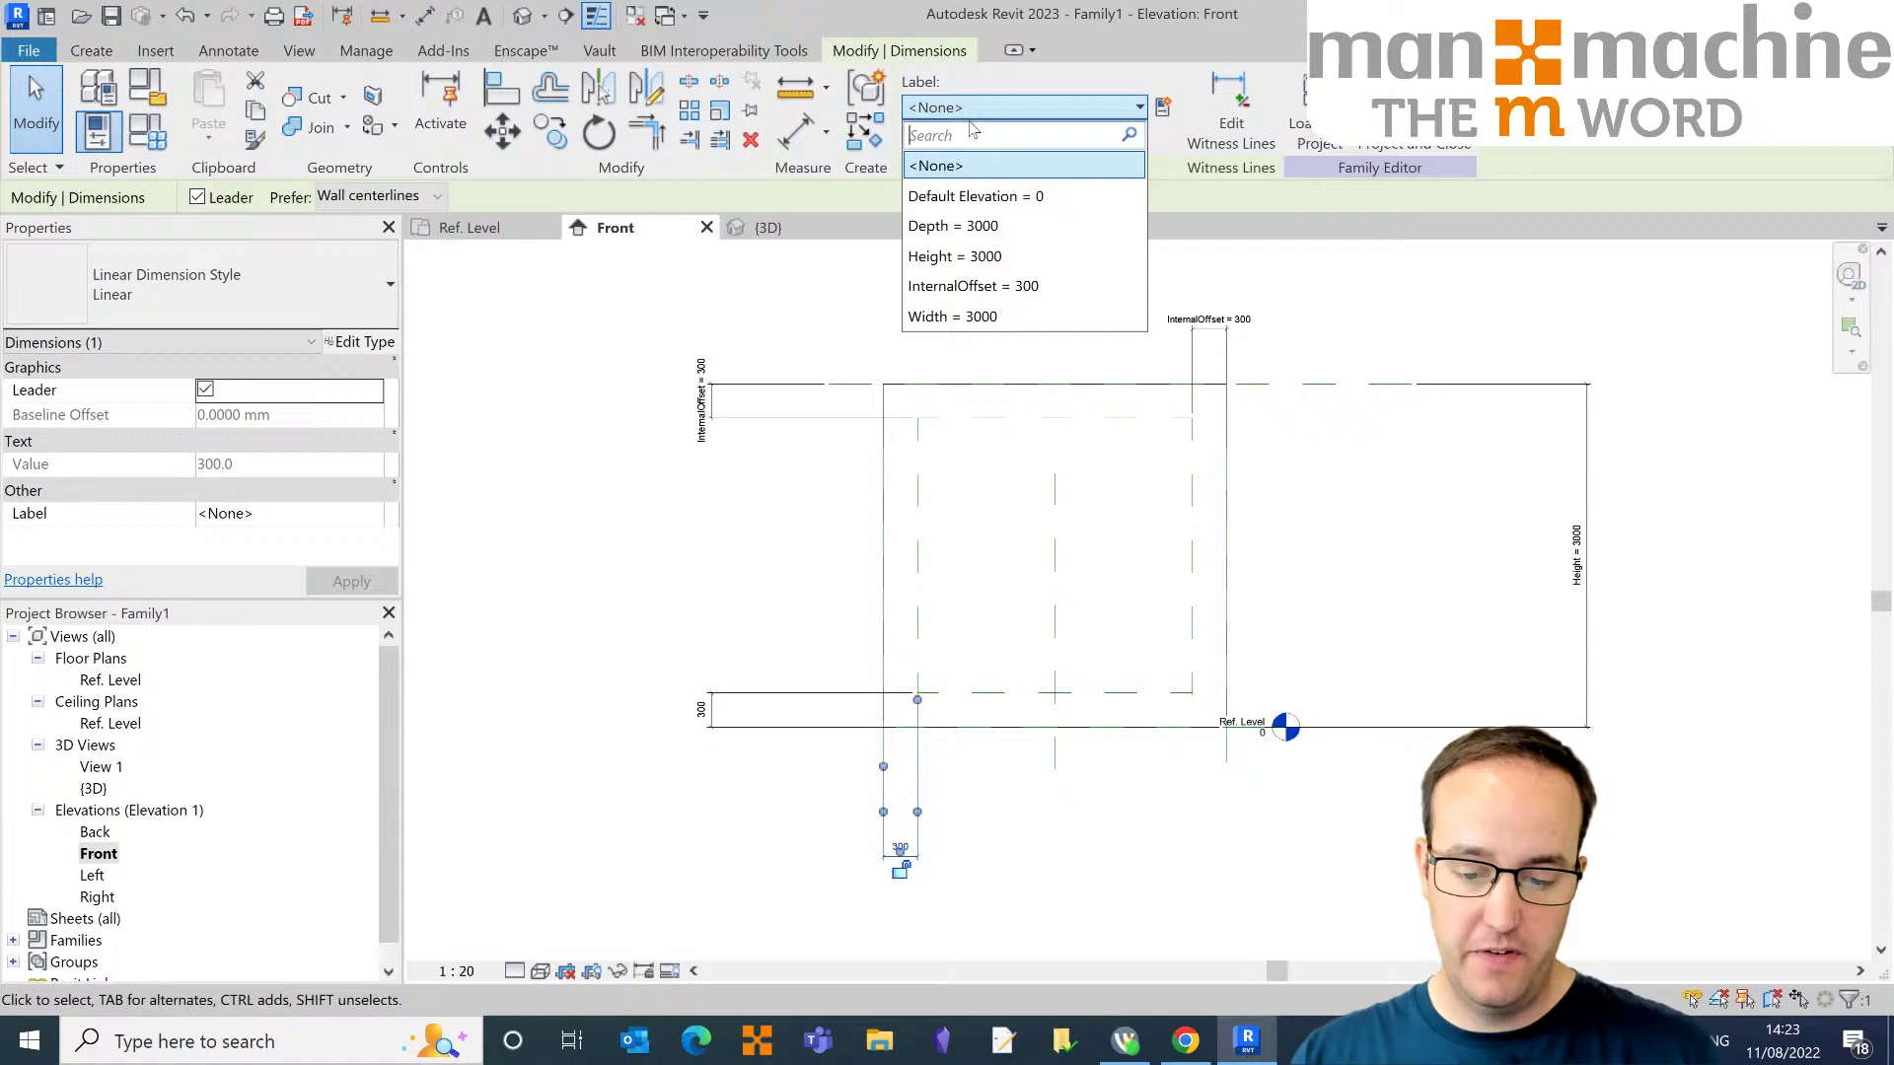
left_click(971, 286)
left_click(719, 625)
left_click(702, 710)
left_click(977, 108)
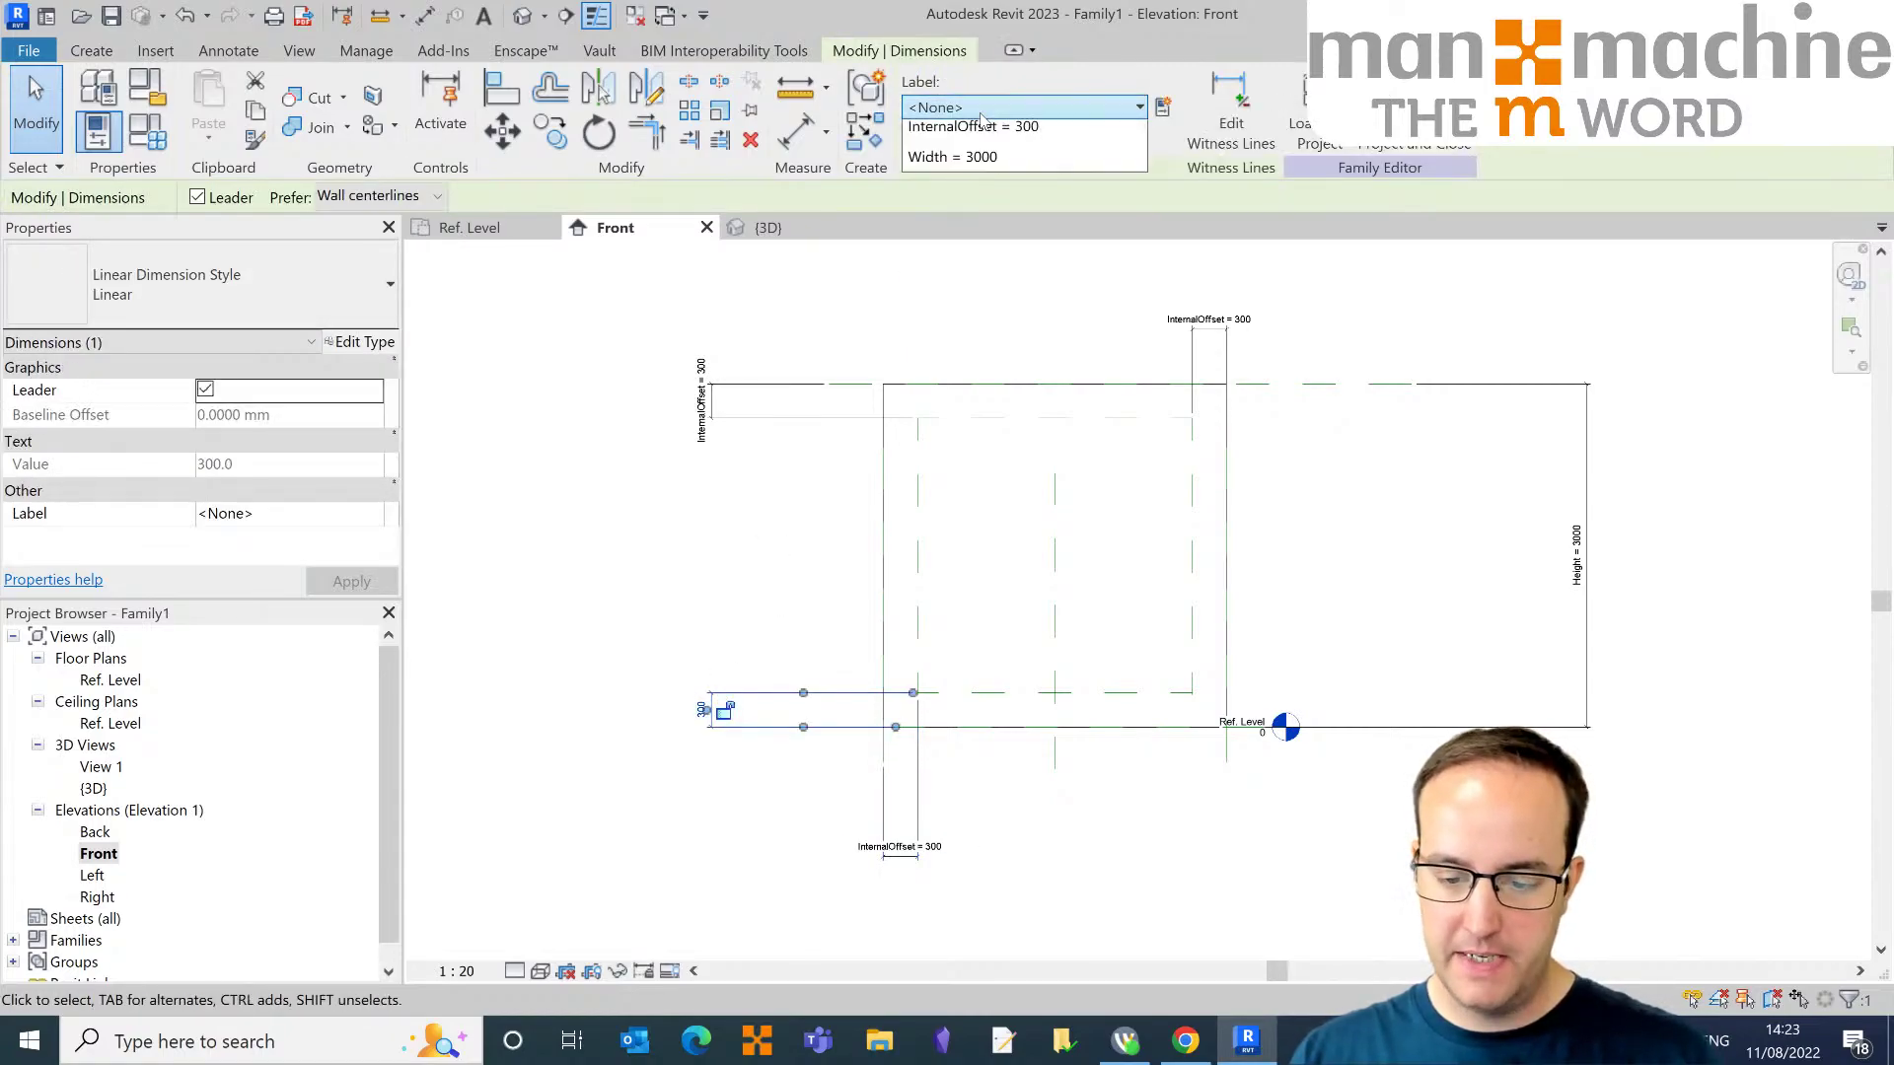
left_click(971, 292)
left_click(618, 566)
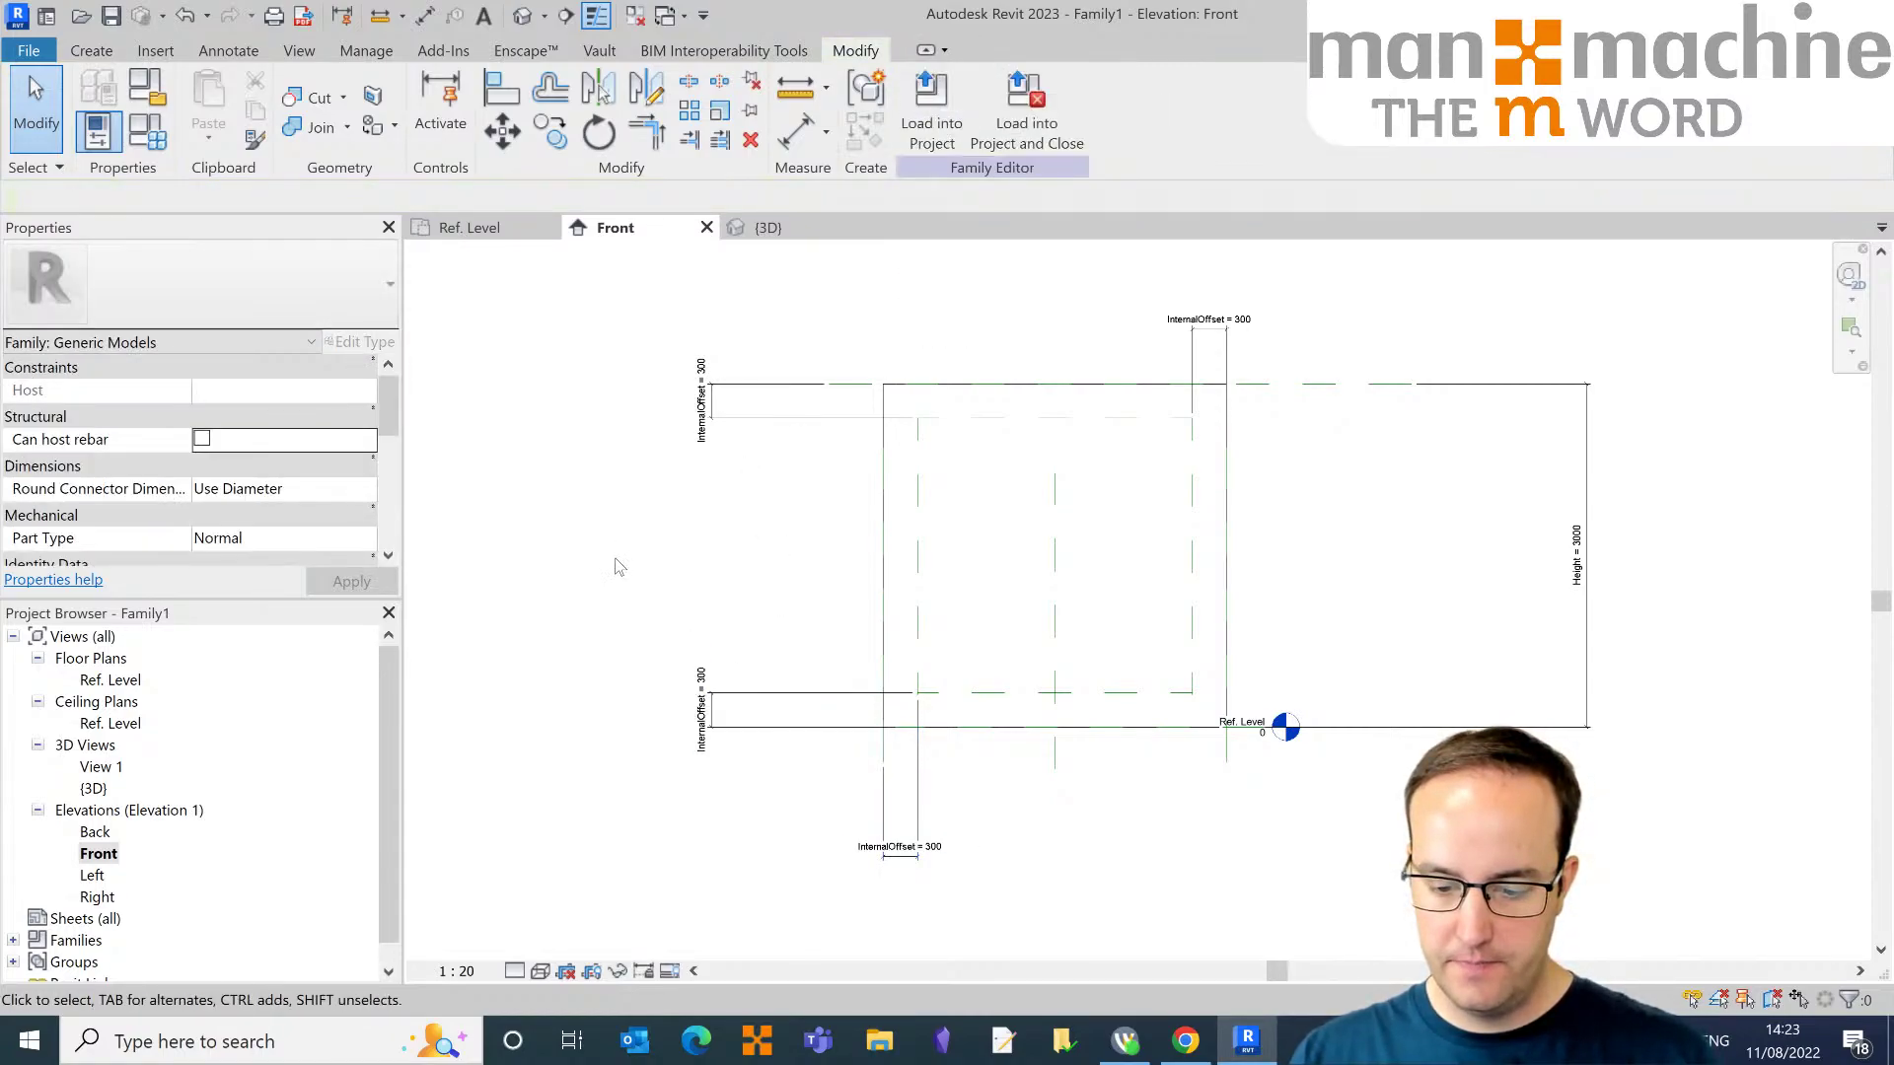
Step: Set the InternalOffset family parameter to 100 mm and apply it to the reference planes
left_click(148, 132)
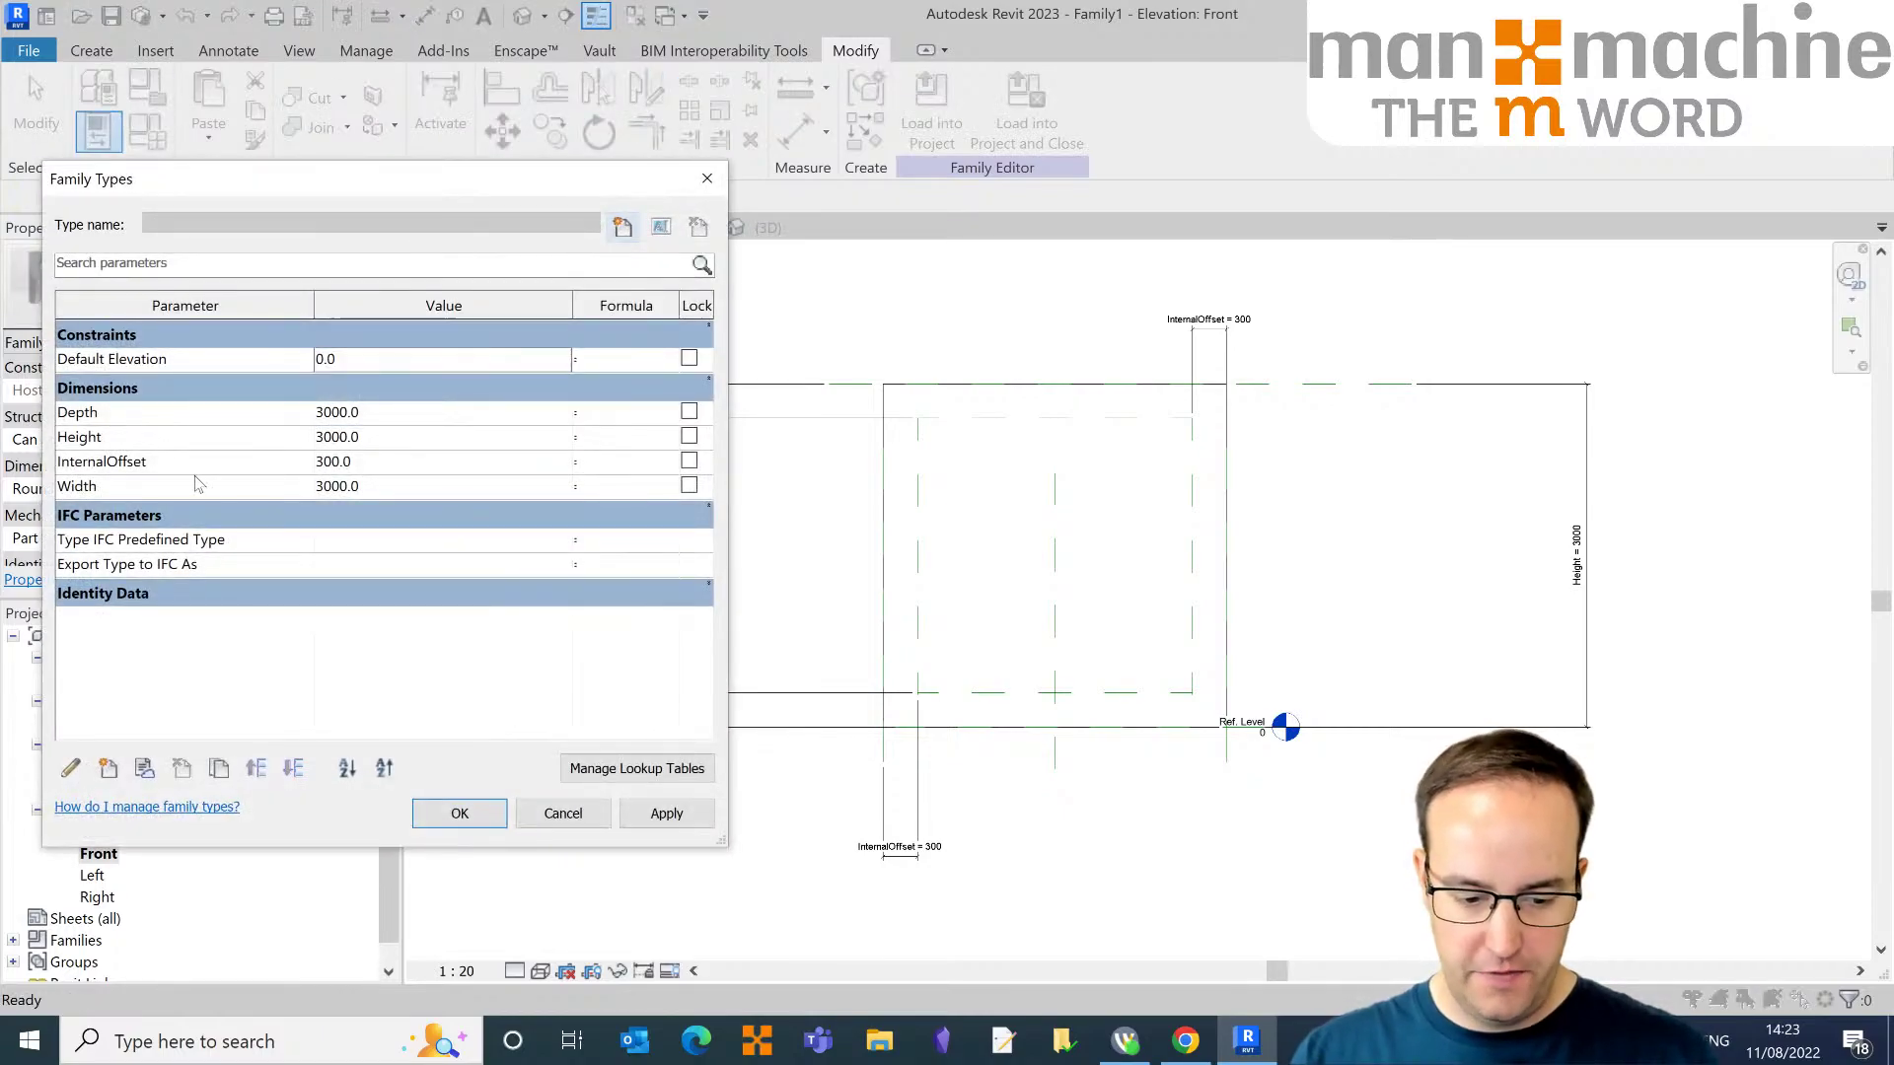
left_click(340, 462)
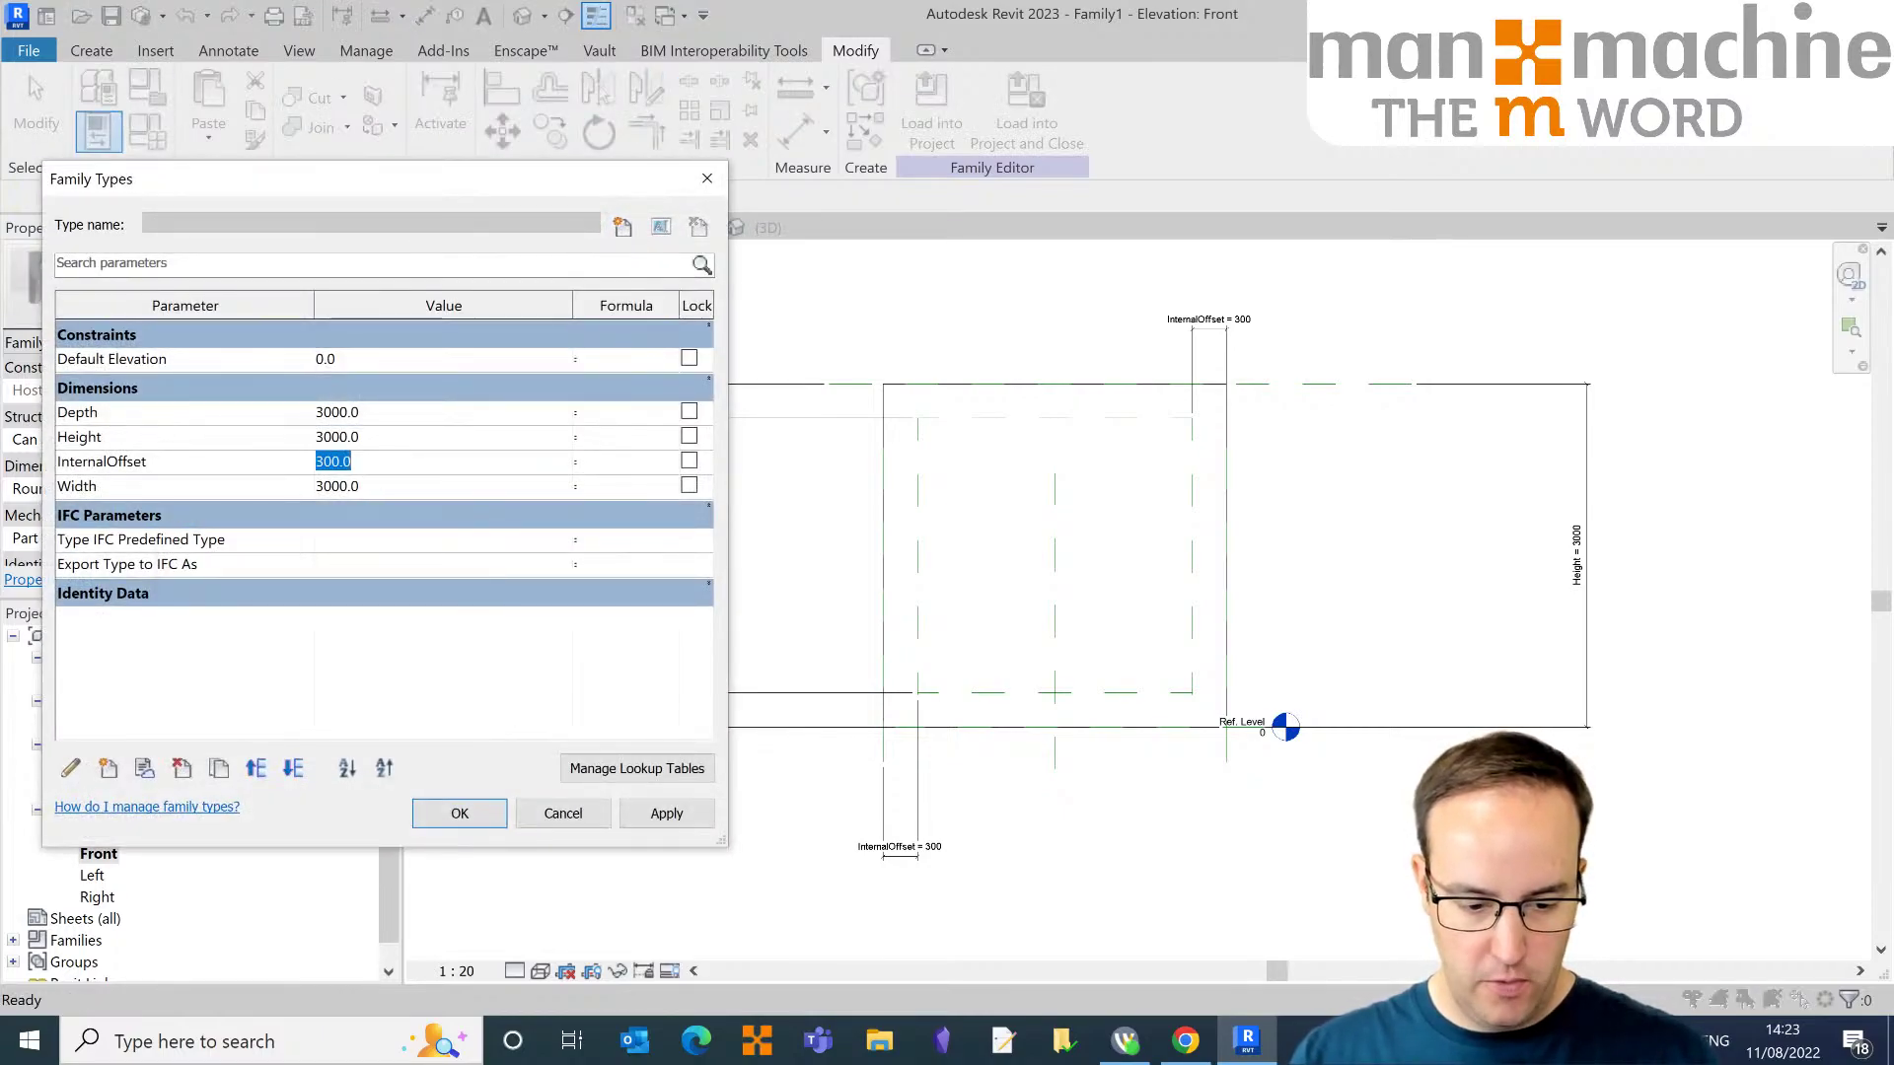
type("100")
key("Tab")
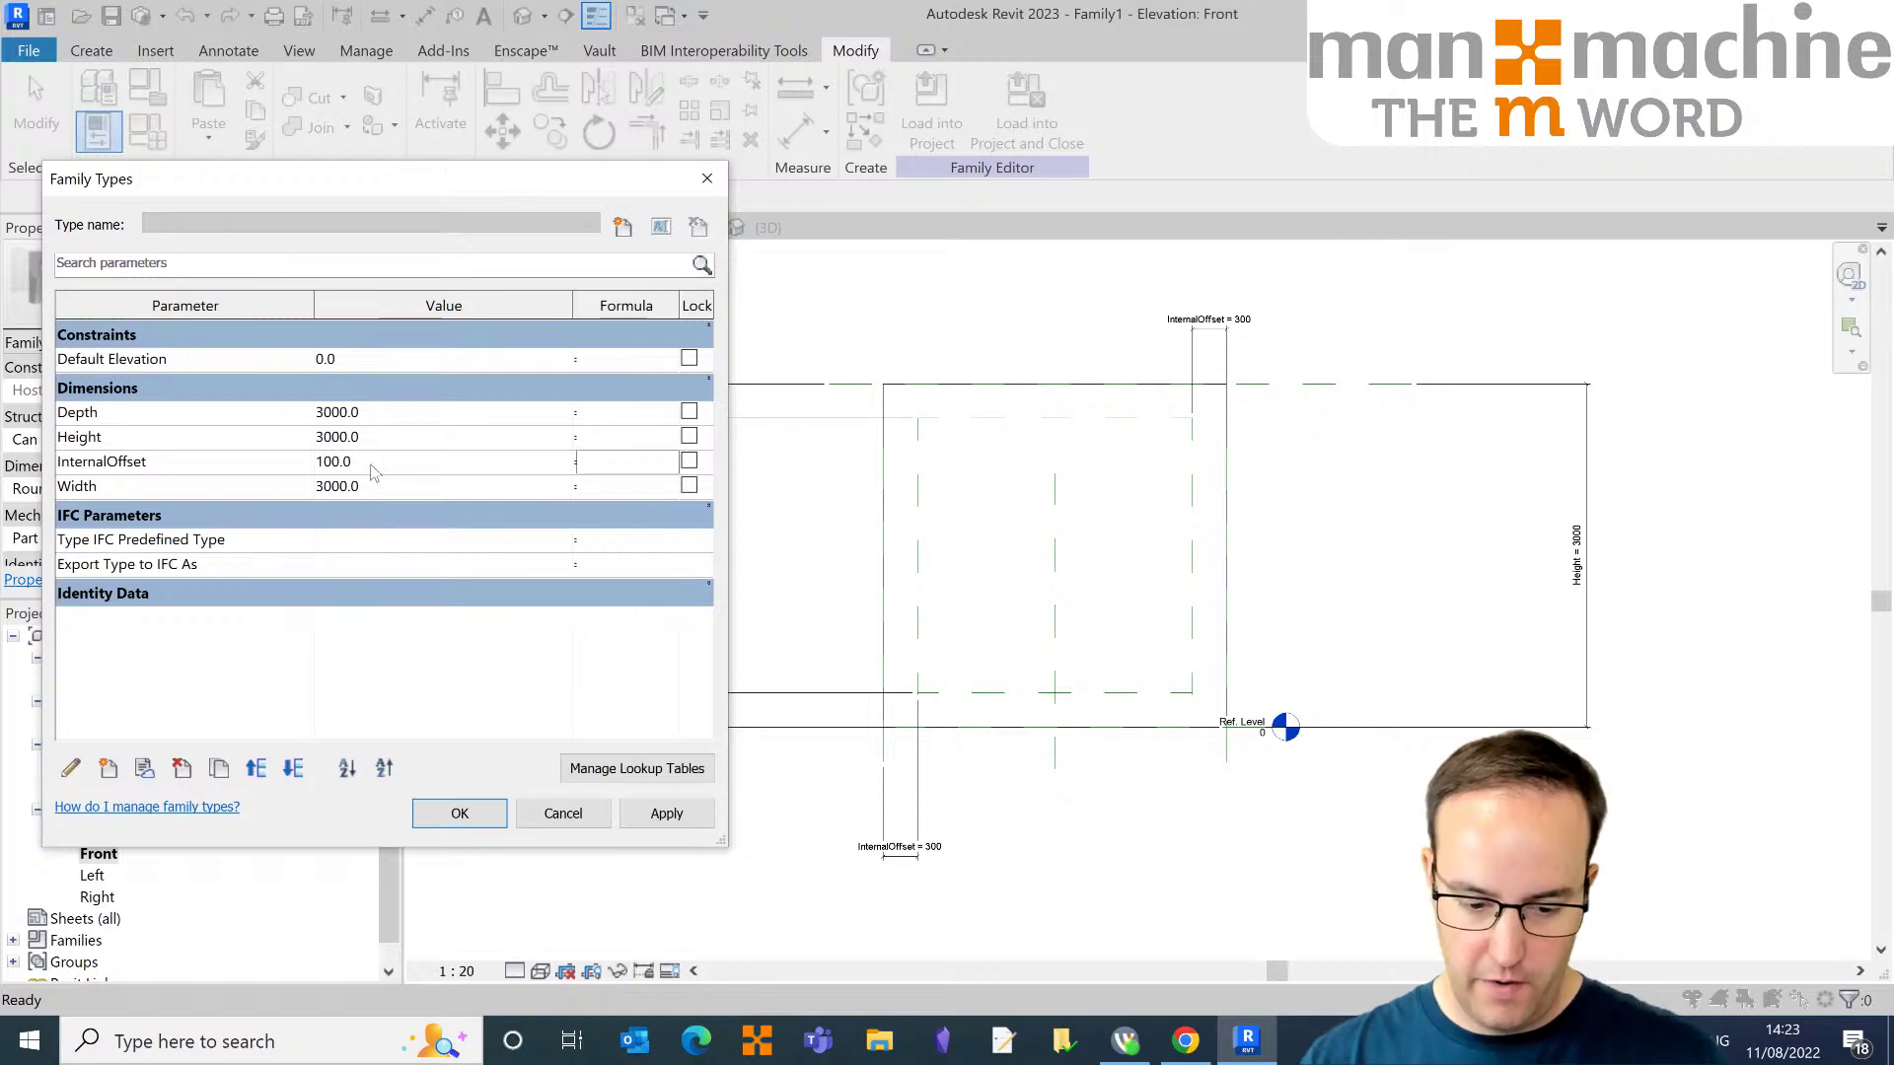
left_click(666, 813)
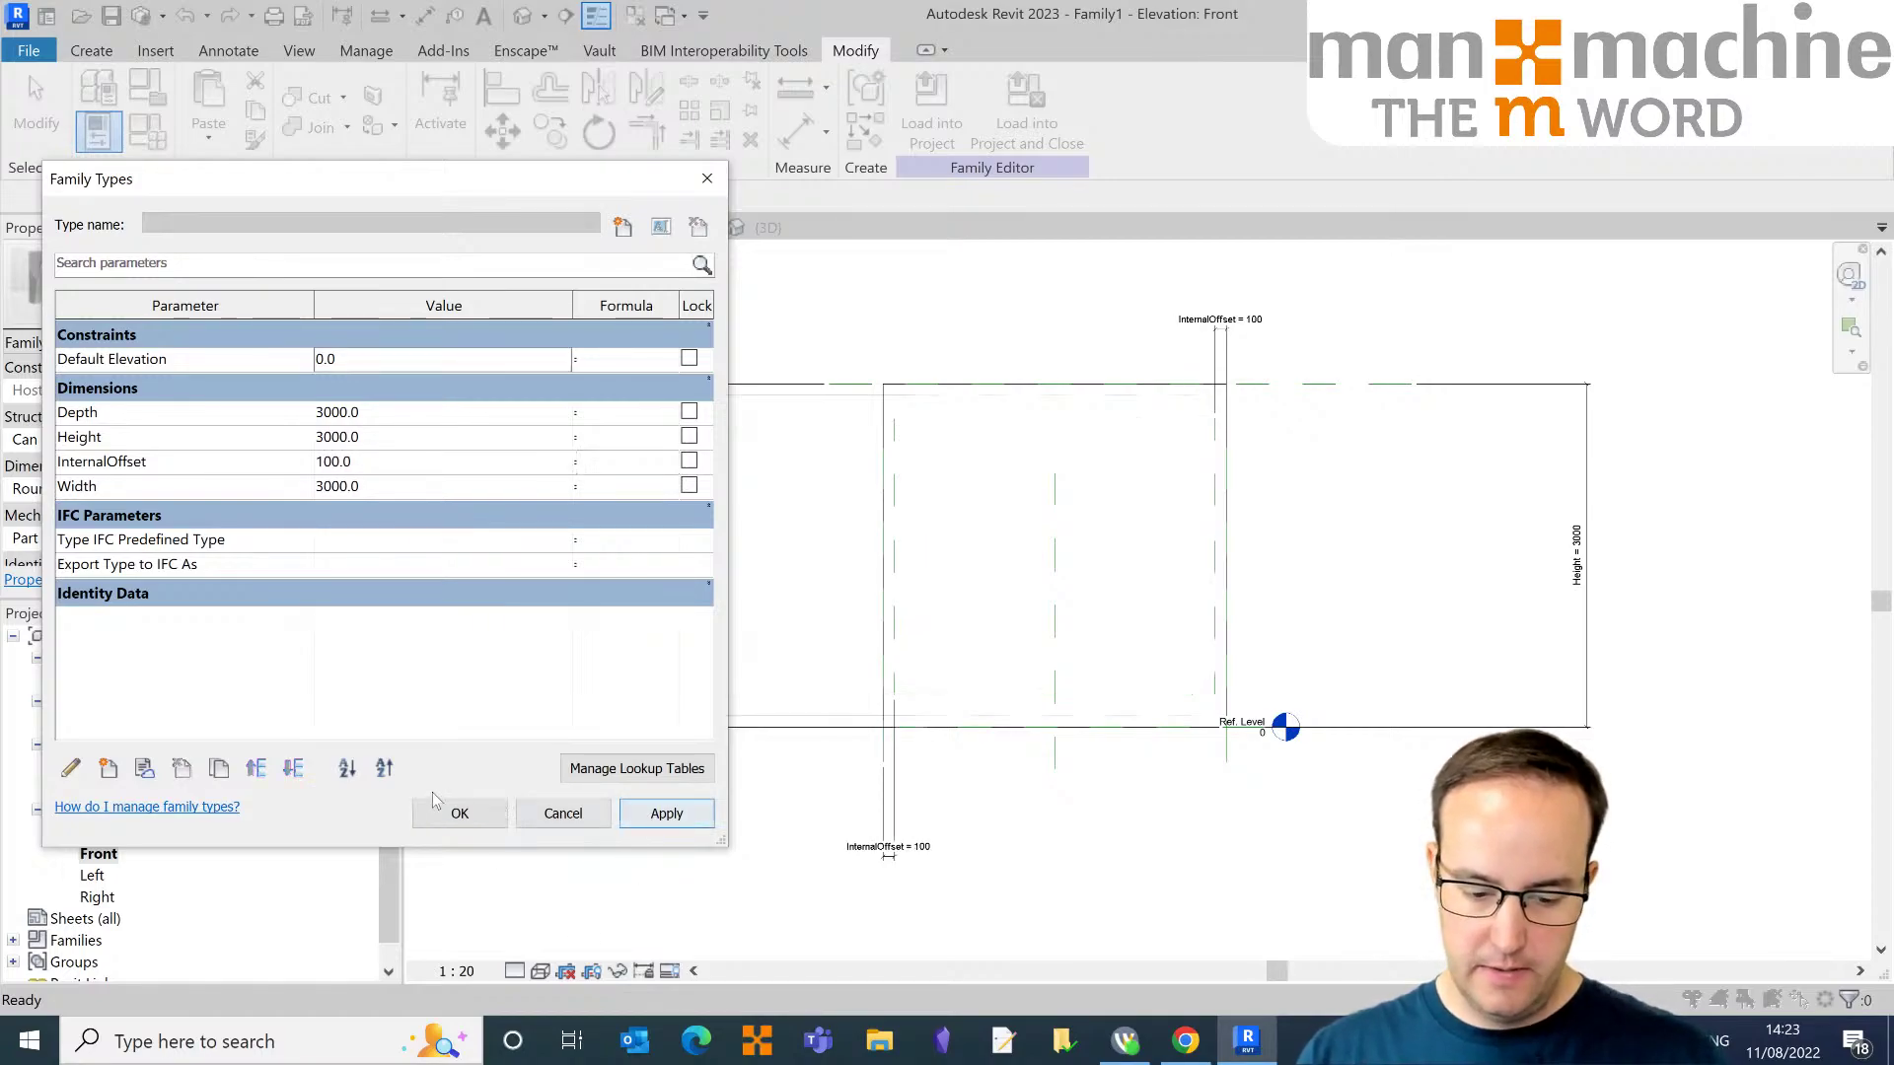
left_click(459, 814)
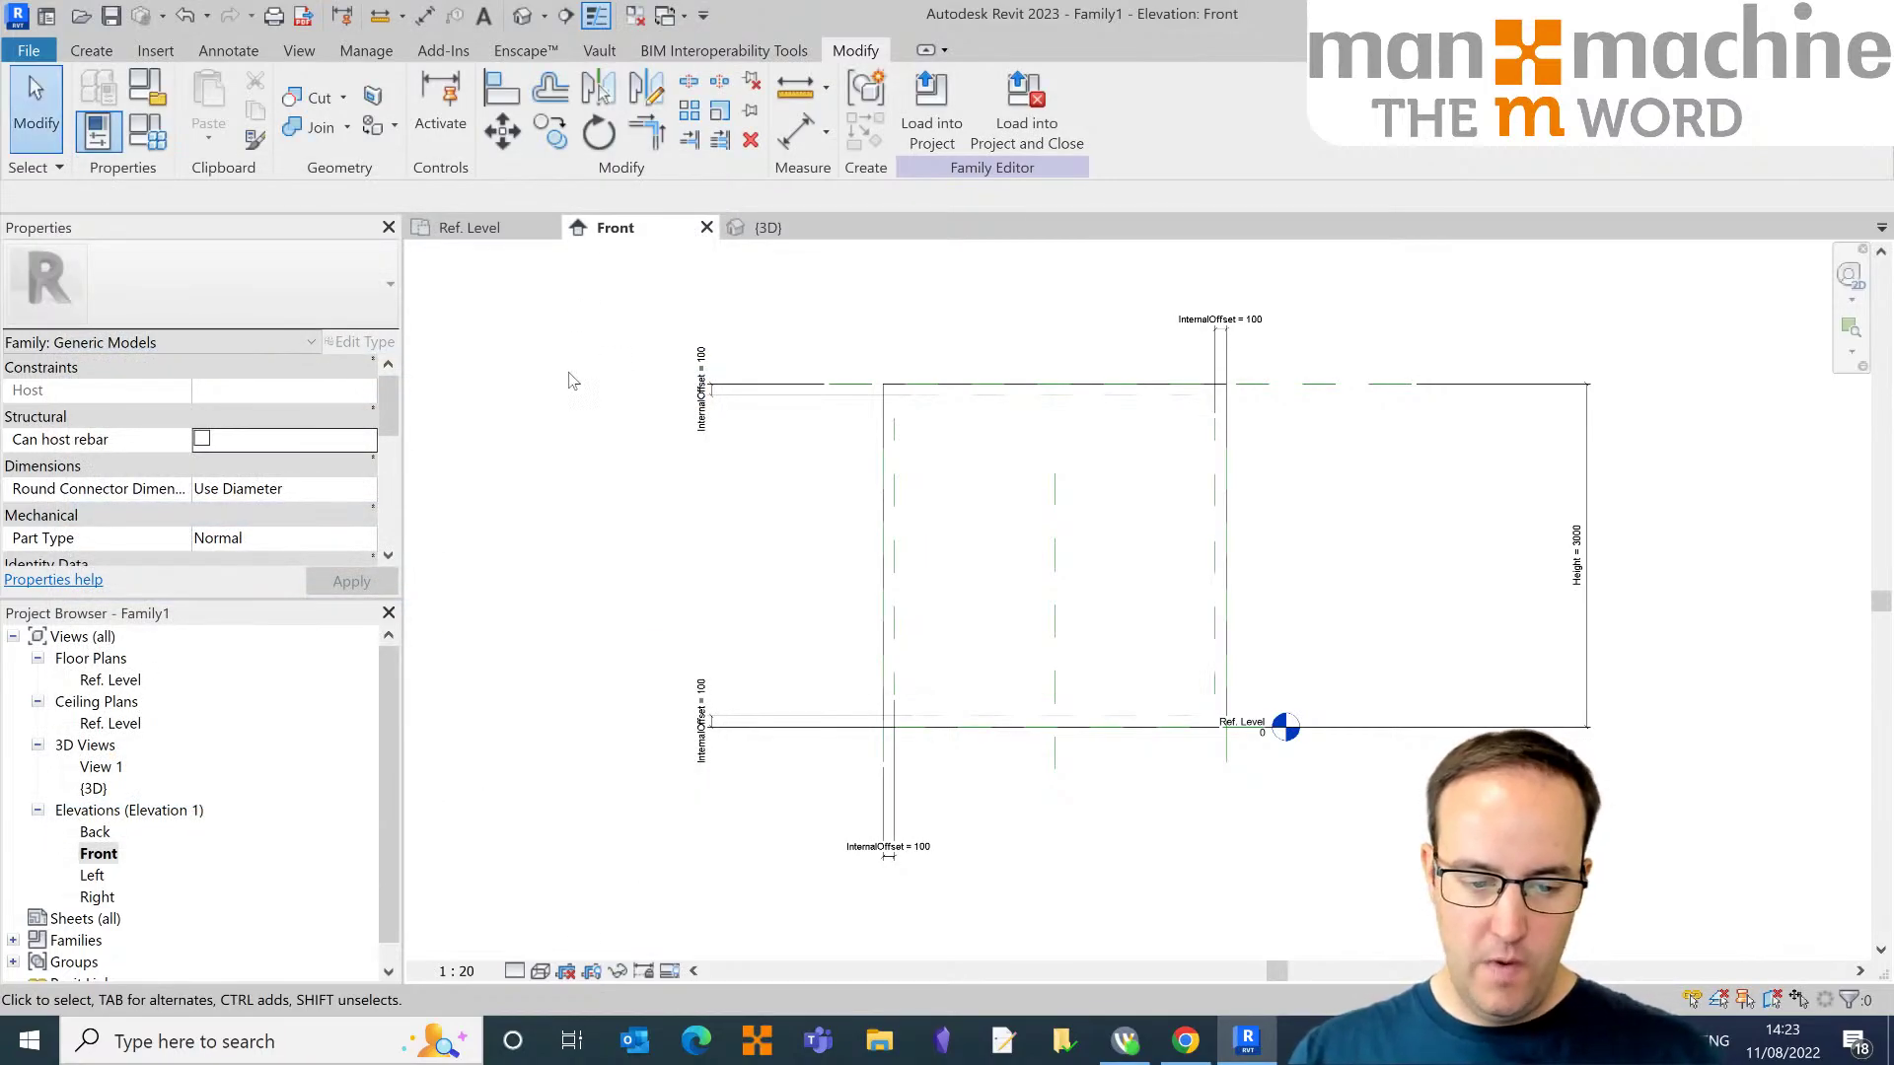
Step: Start a void extrusion in the Front elevation and sketch a rectangle about 2300 by 2400 mm inside the inner reference planes
left_click(91, 51)
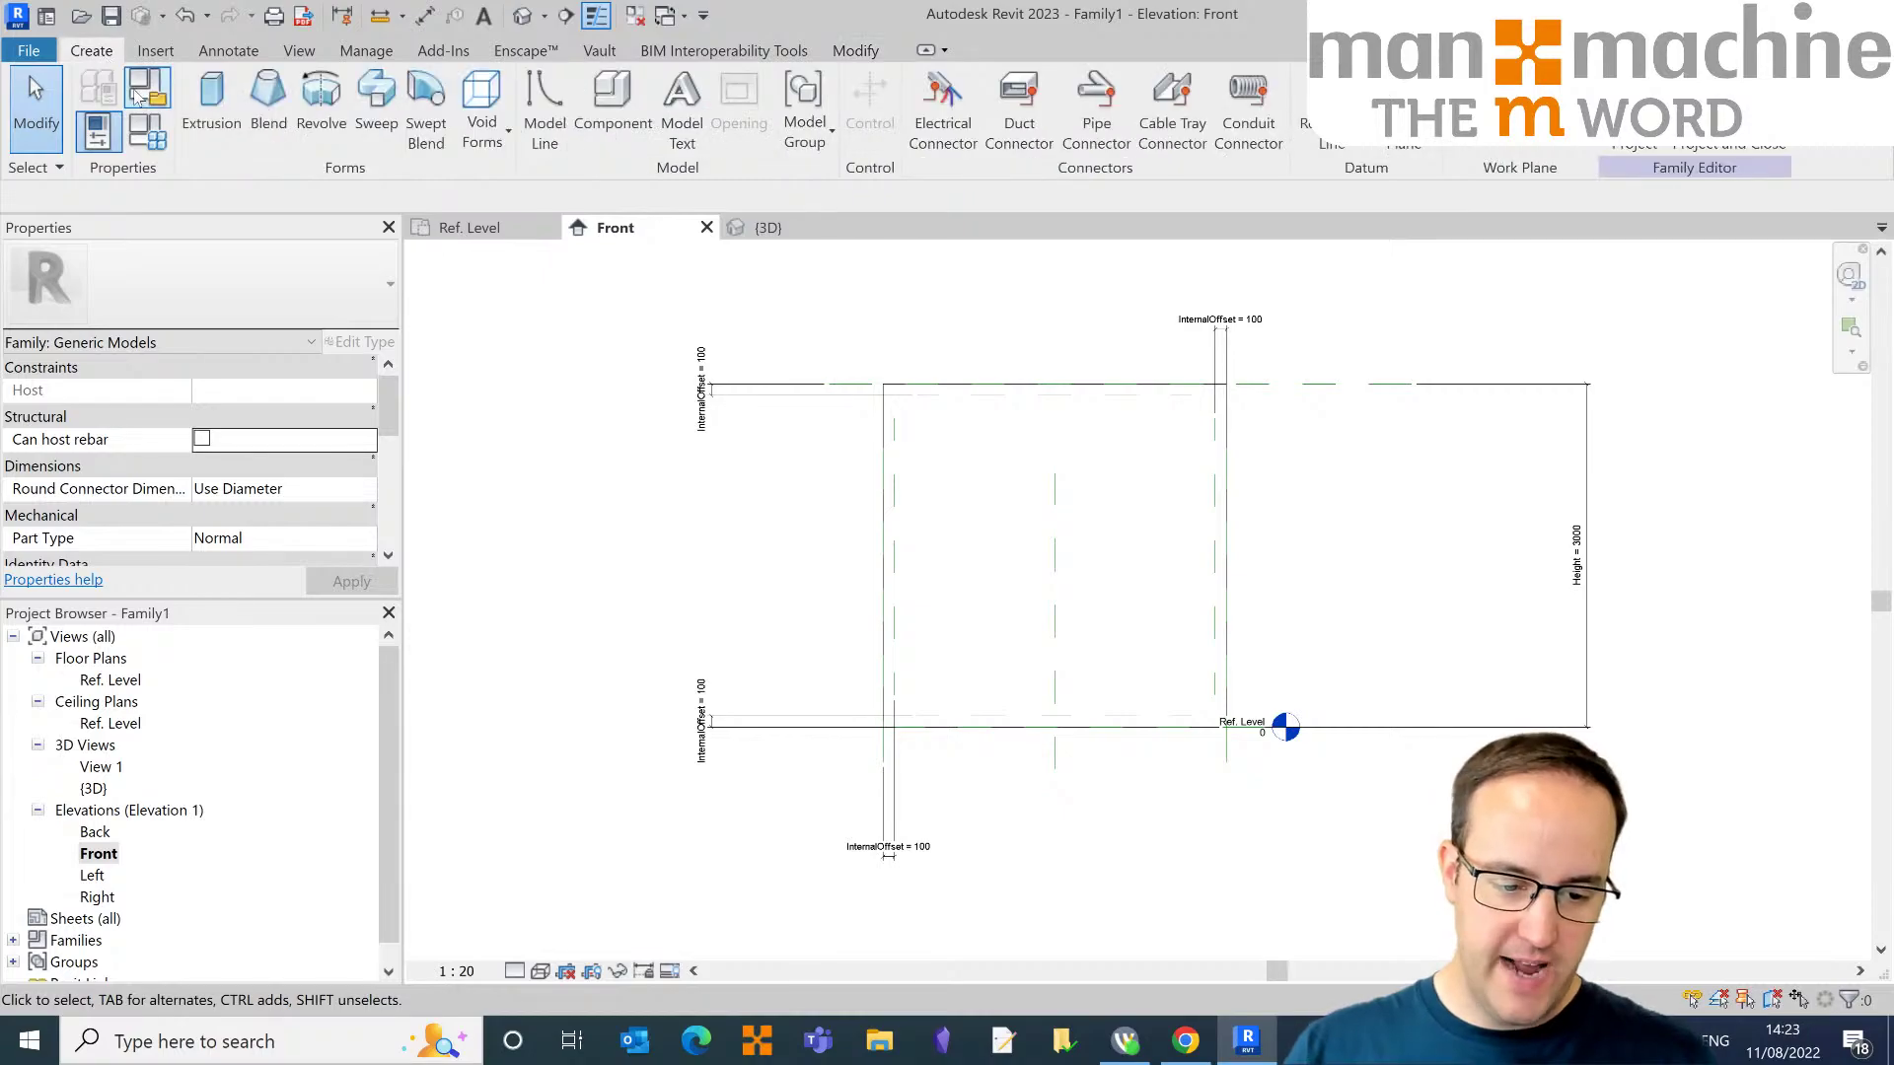
left_click(492, 131)
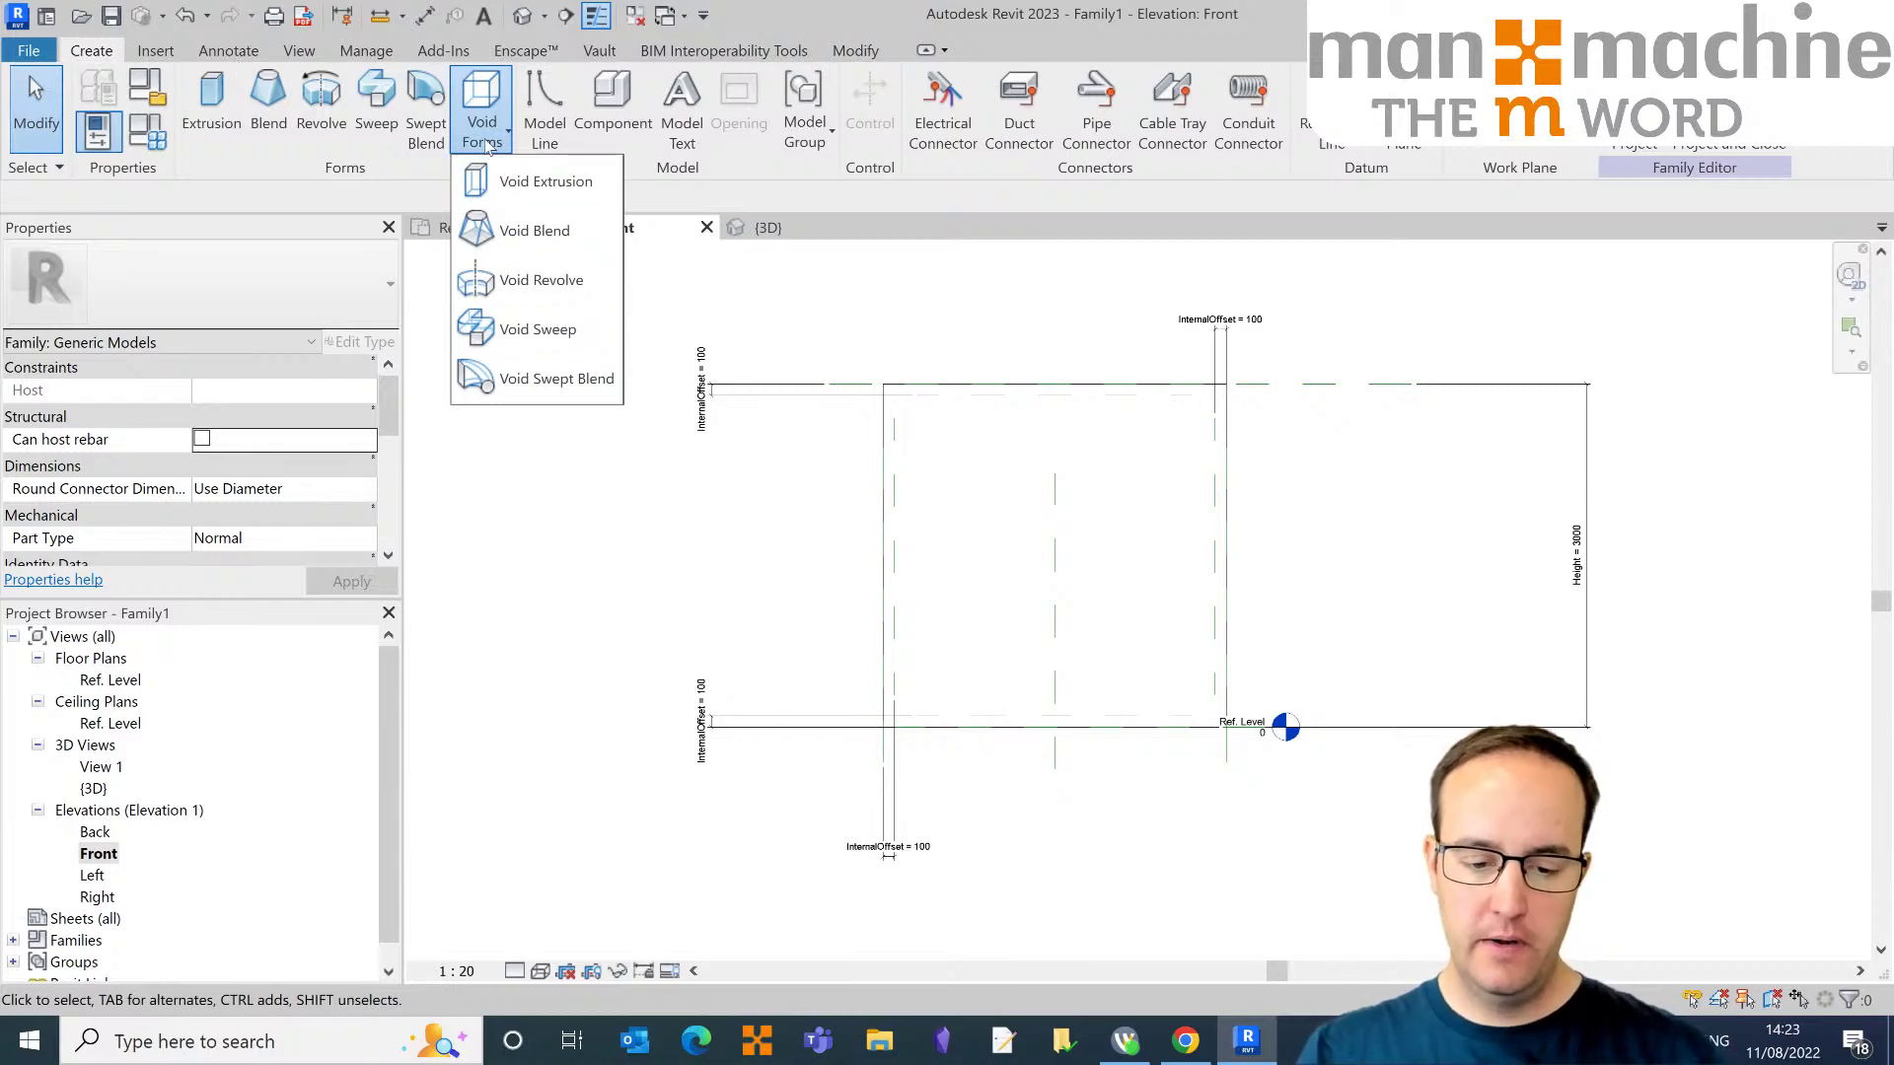
left_click(540, 181)
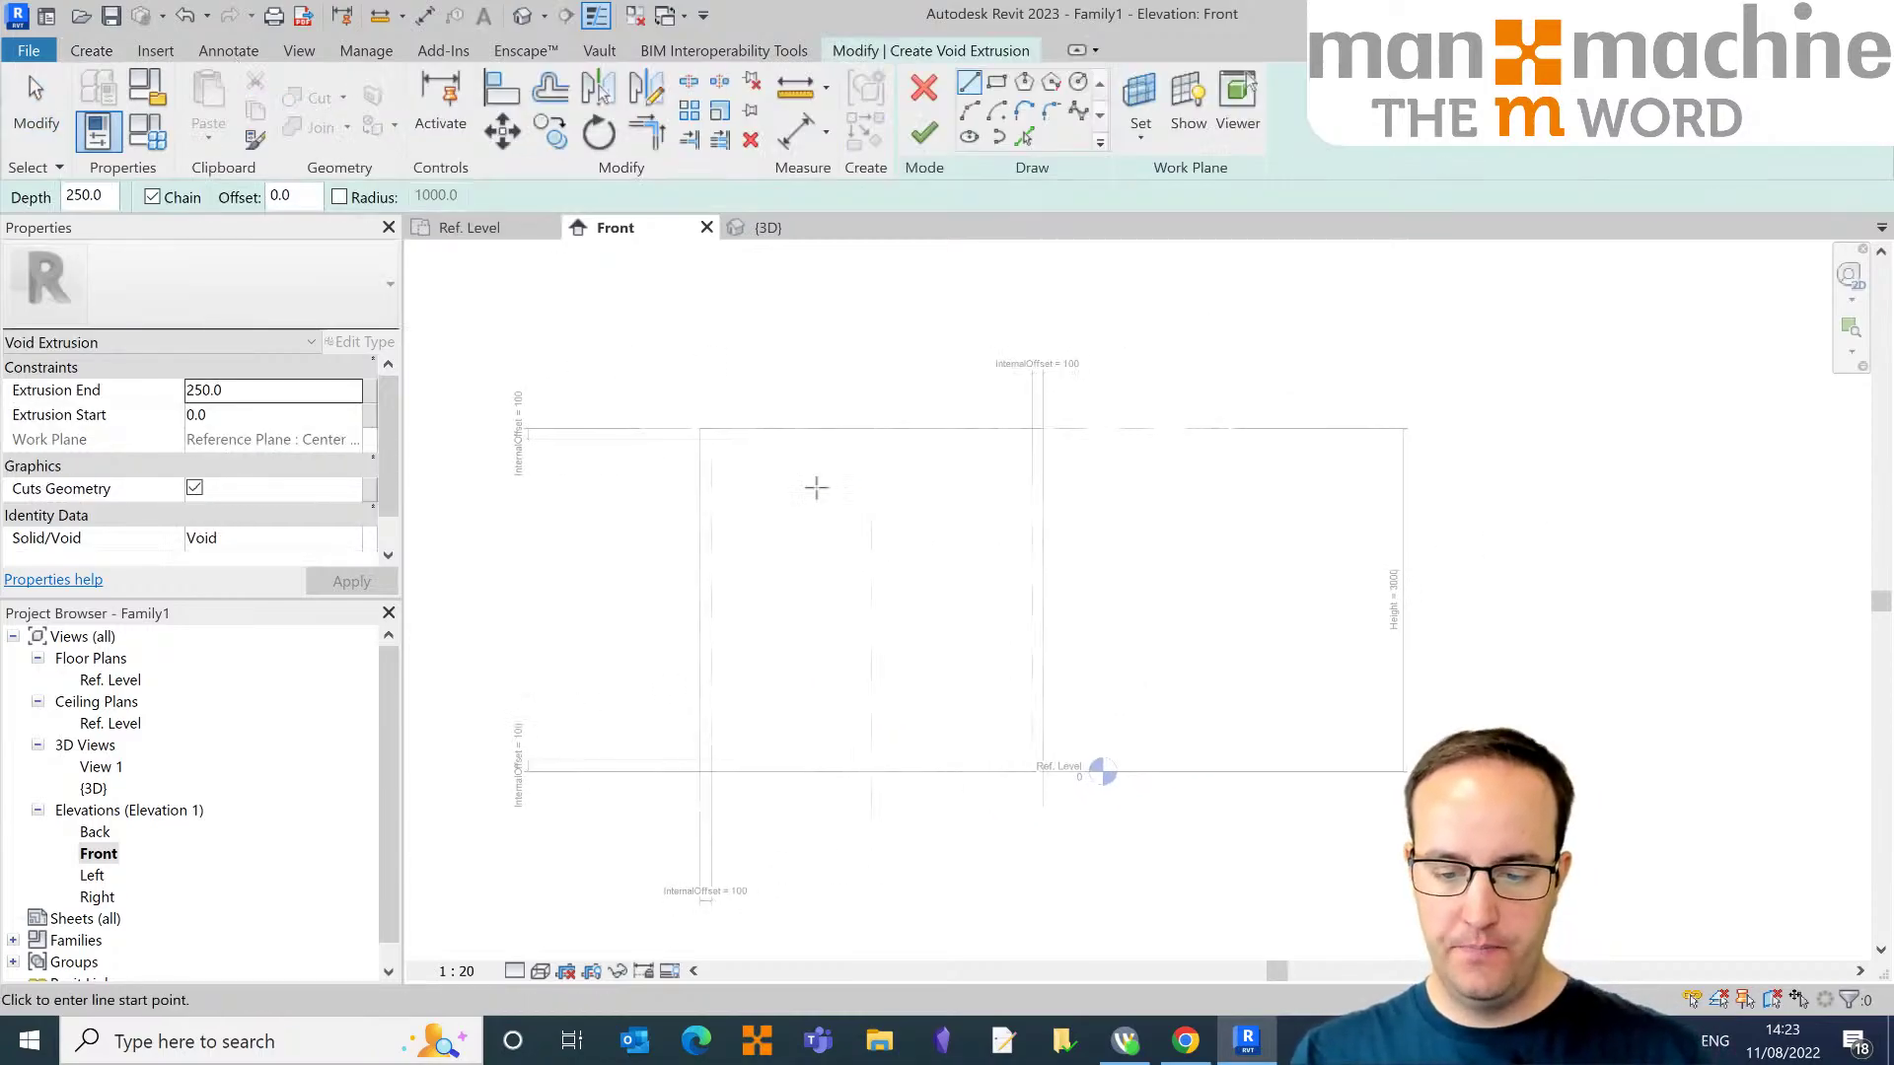
left_click(996, 84)
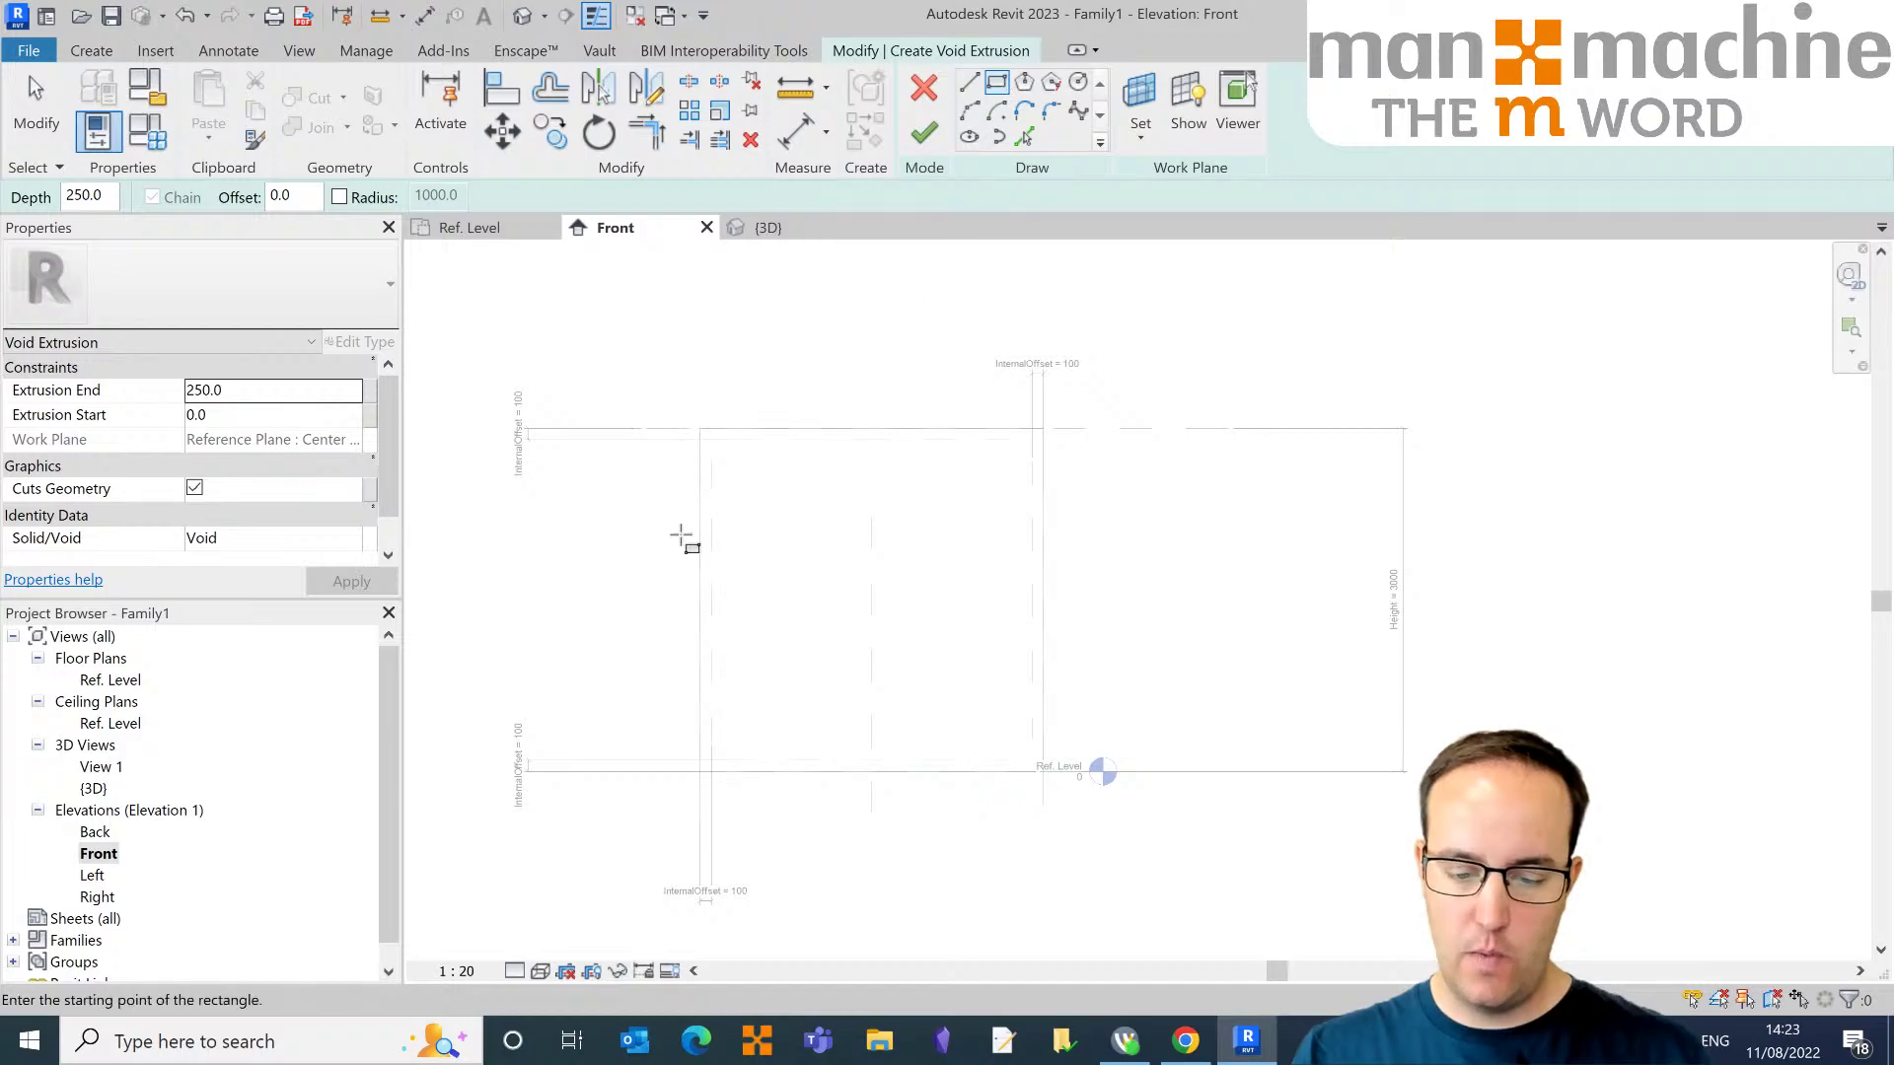
left_click(735, 475)
left_click(998, 748)
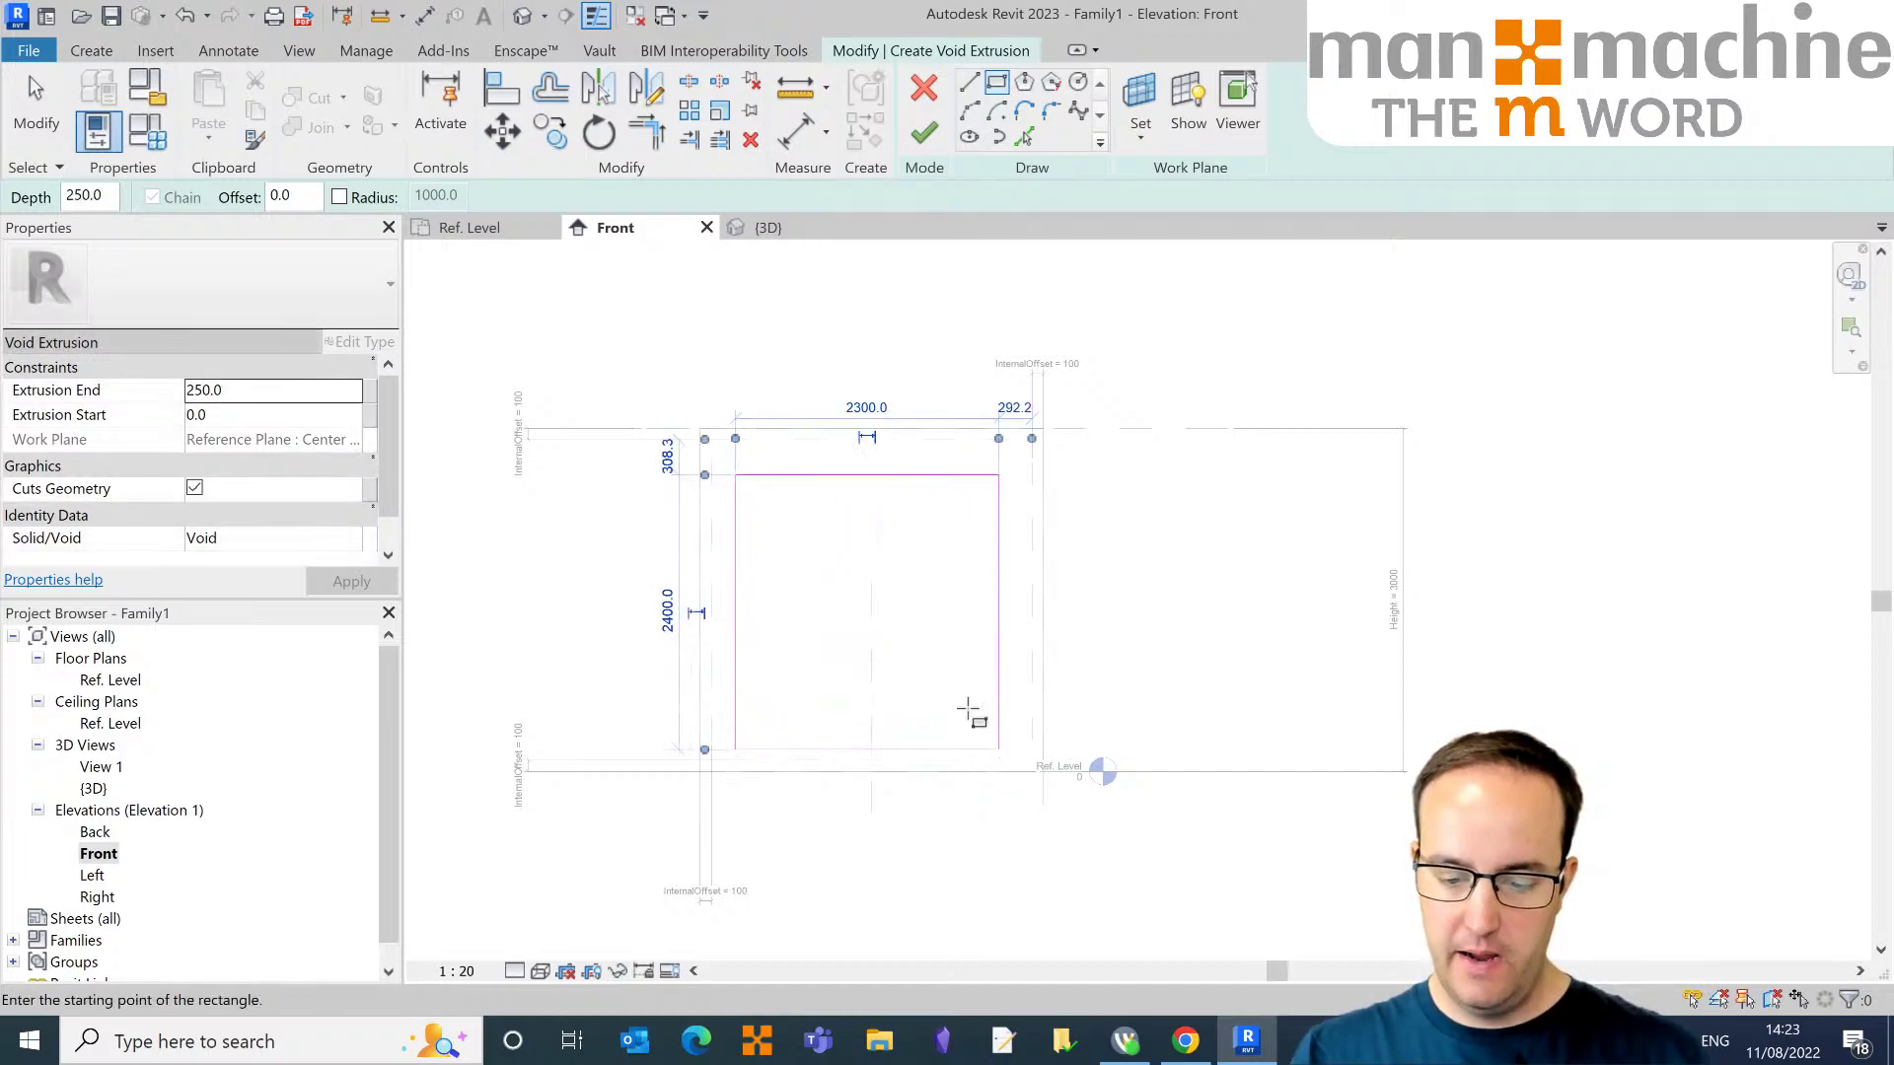
key("Escape")
Step: Align the void sketch's top and right edges to the matching inner reference planes and lock them
key("a")
key("l")
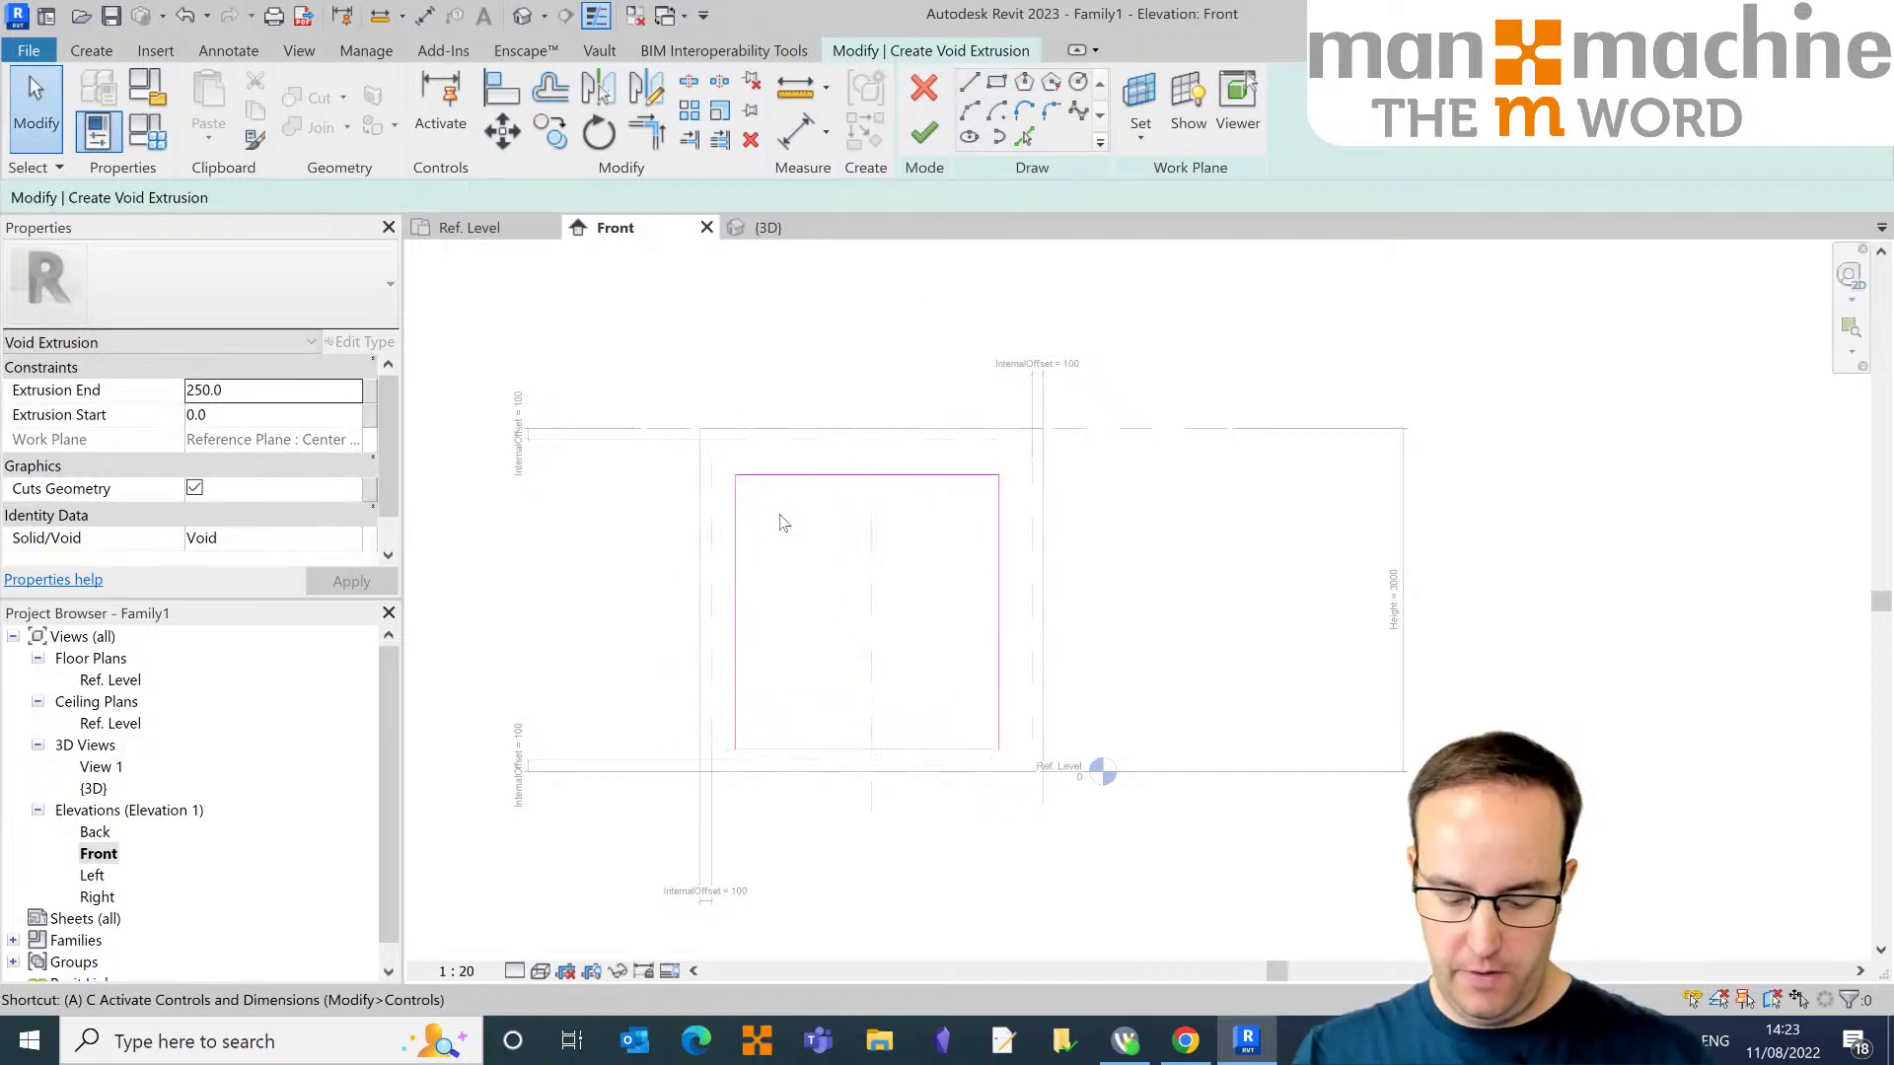
left_click(746, 457)
left_click(781, 476)
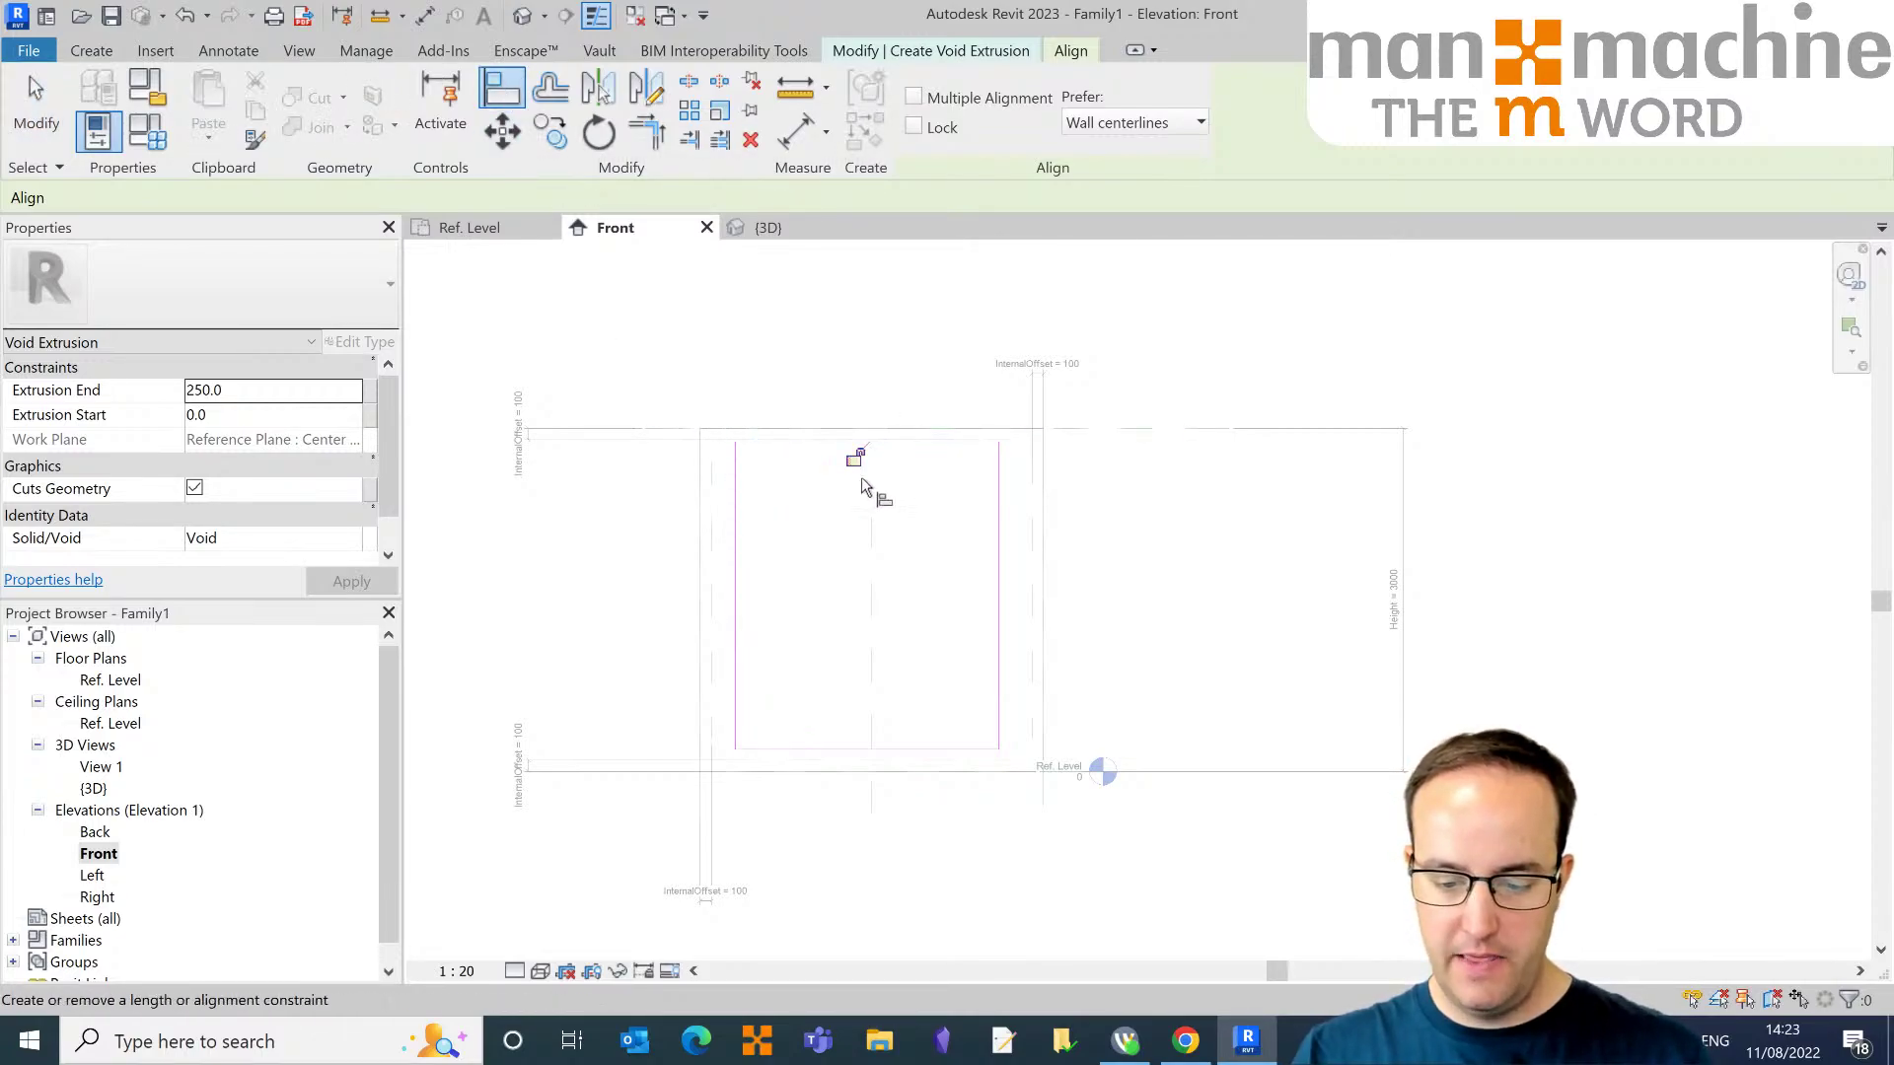
left_click(1033, 533)
left_click(996, 546)
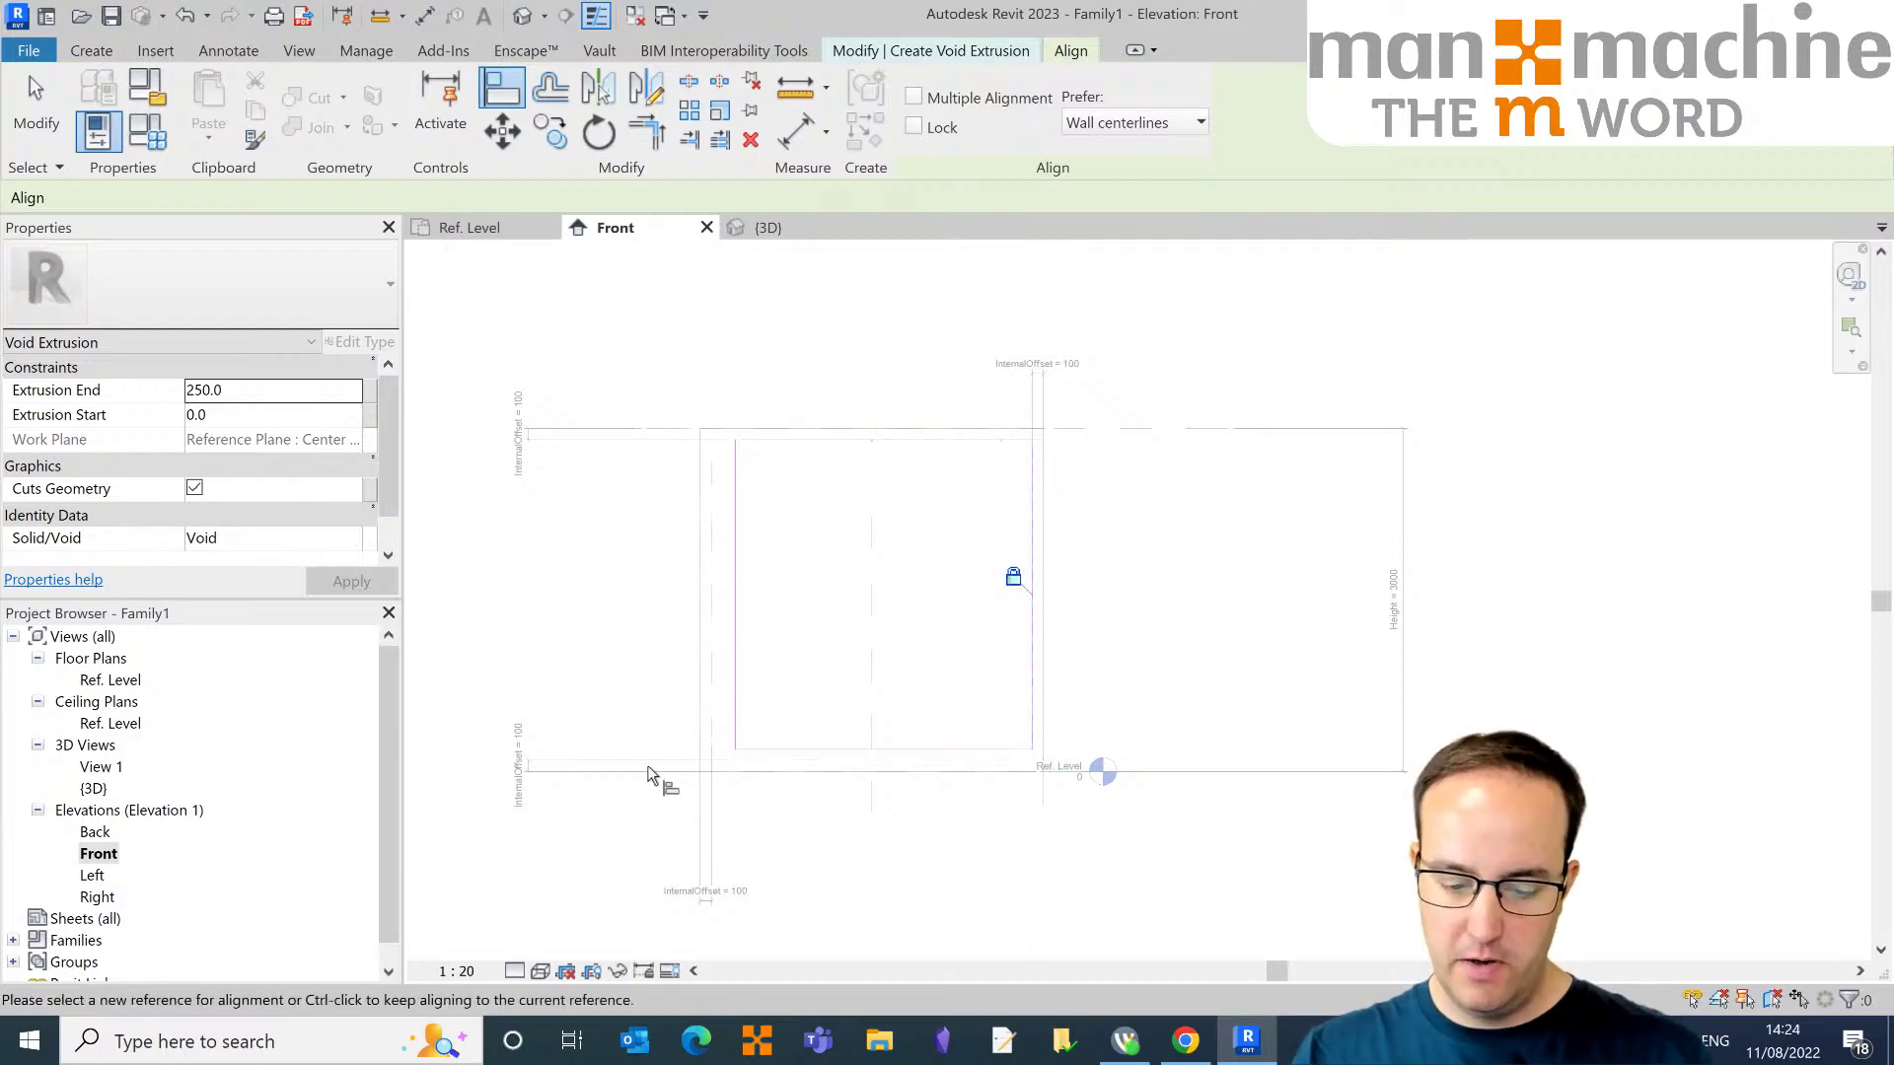
Step: Align the void sketch's bottom and left edges to the matching inner reference planes and lock them
left_click(765, 771)
scroll(769, 764, "up", 3)
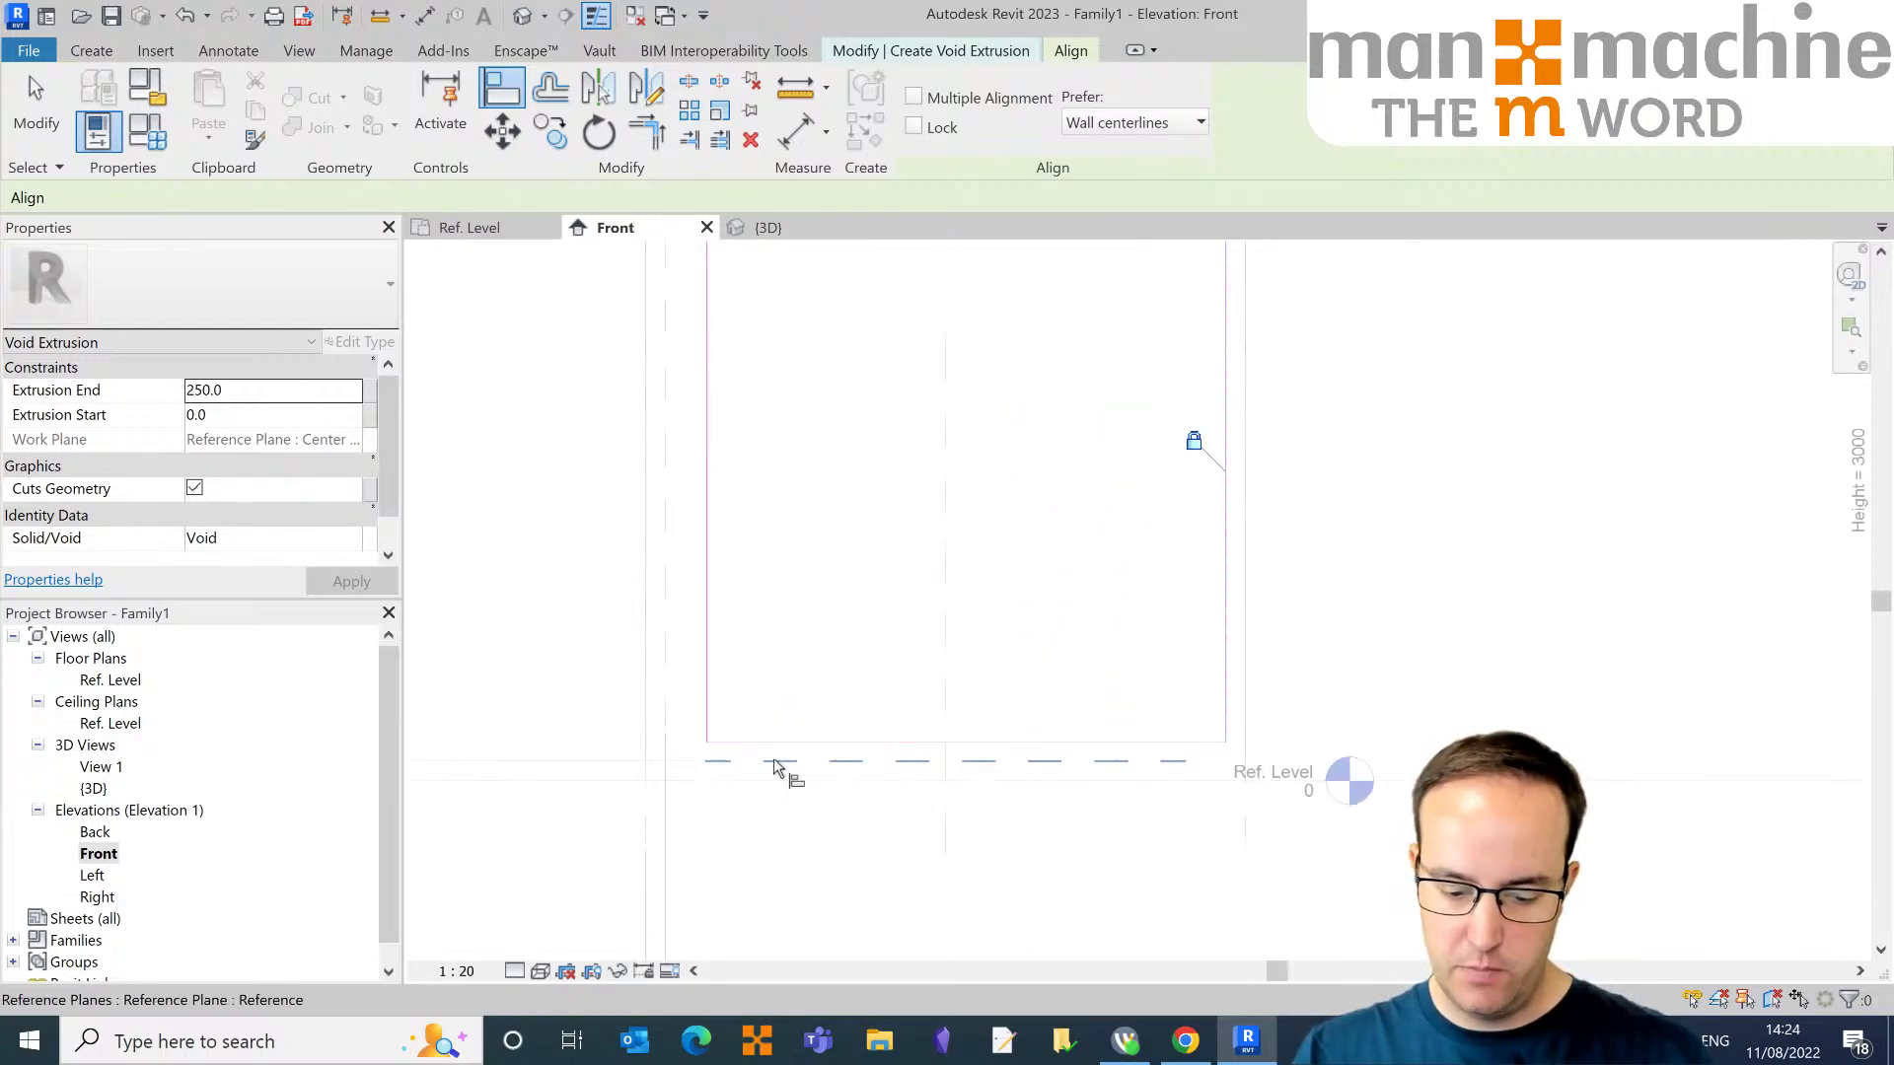
left_click(779, 744)
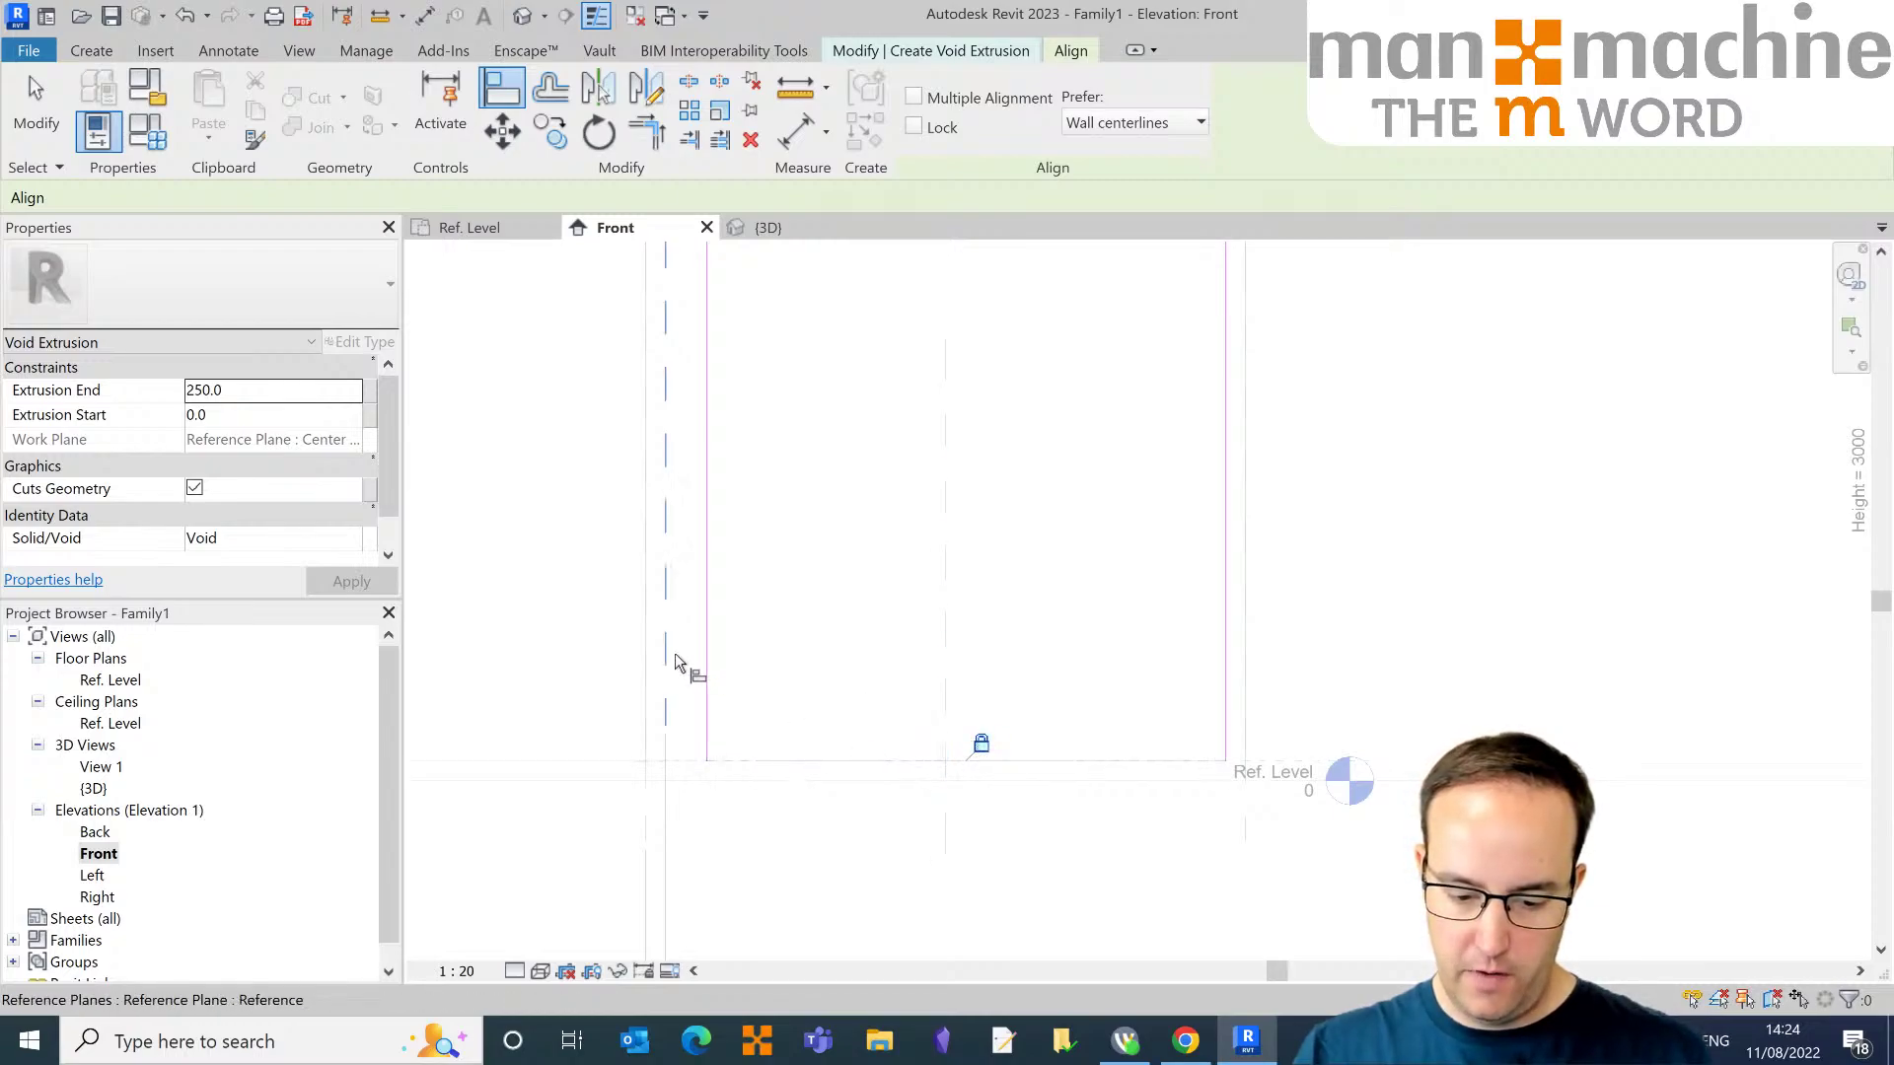
left_click(711, 660)
left_click(680, 519)
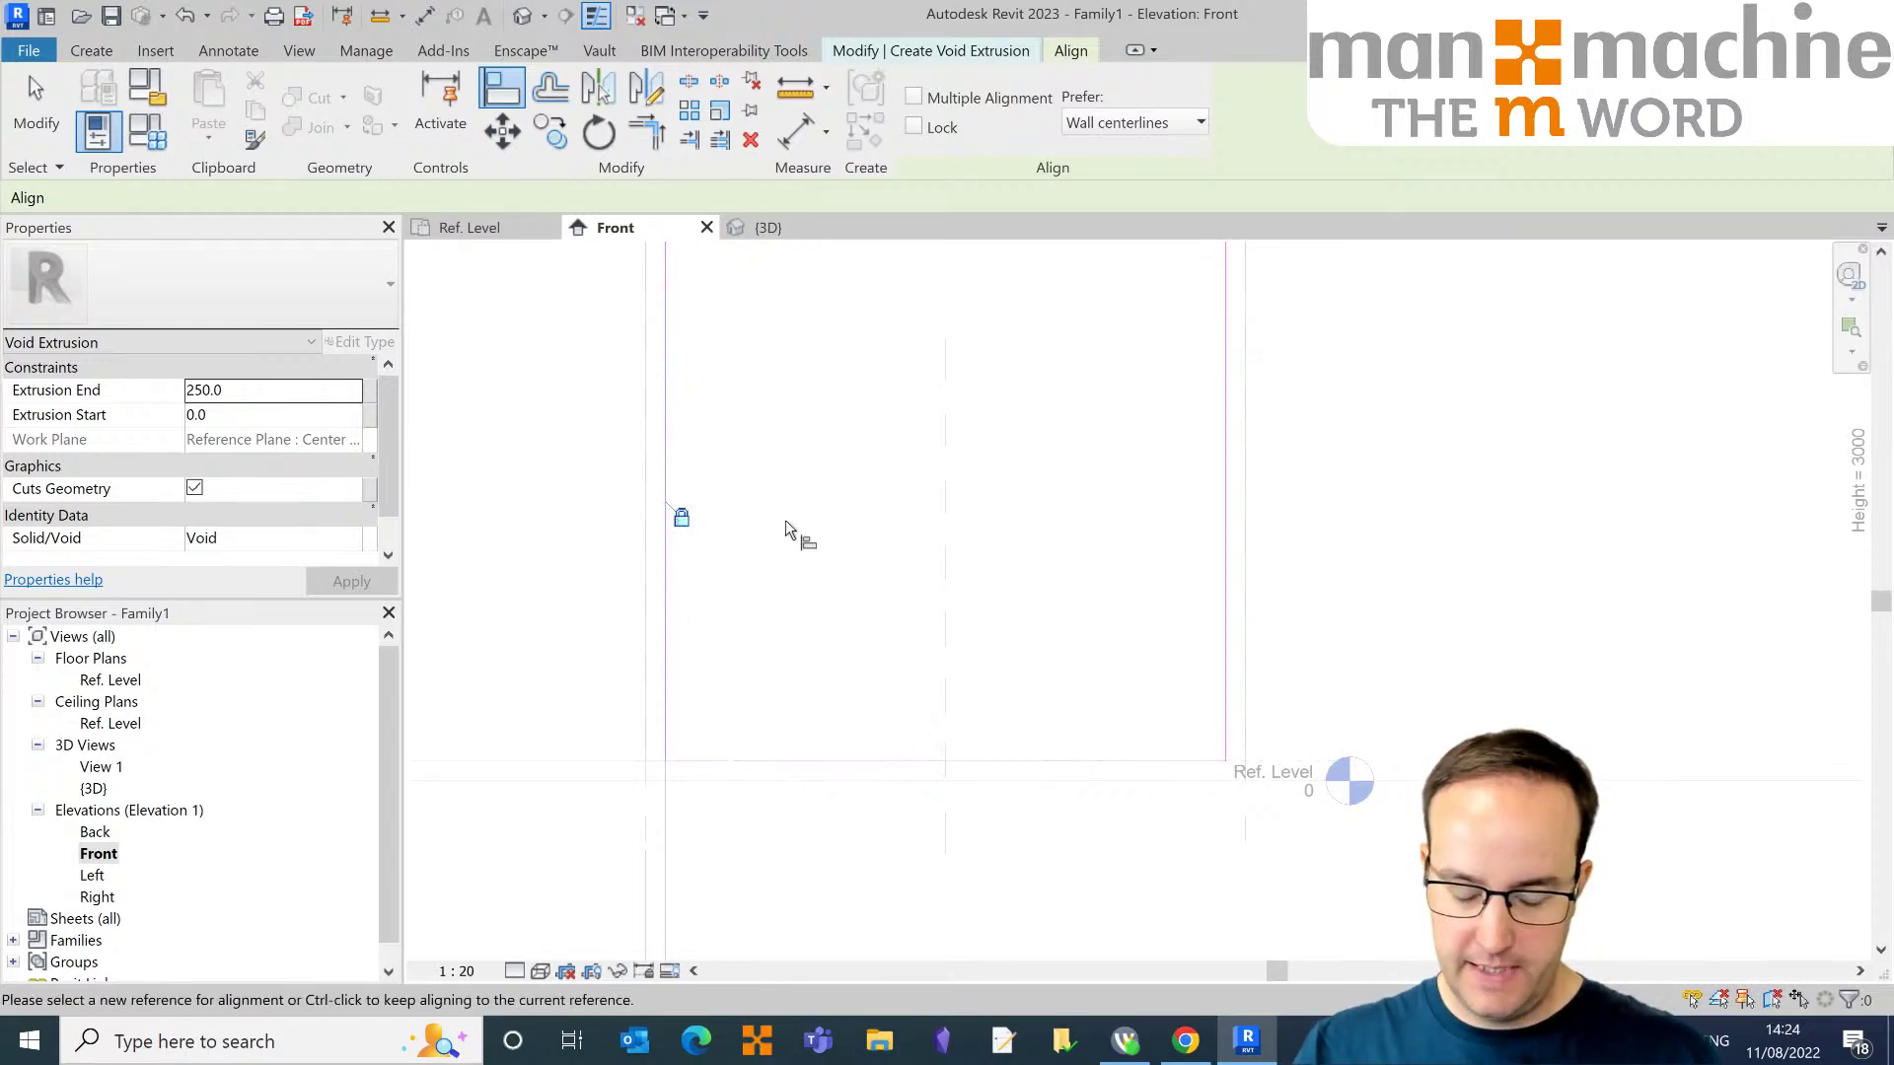
middle_click_drag(781, 406, 784, 641)
scroll(786, 656, "down", 3)
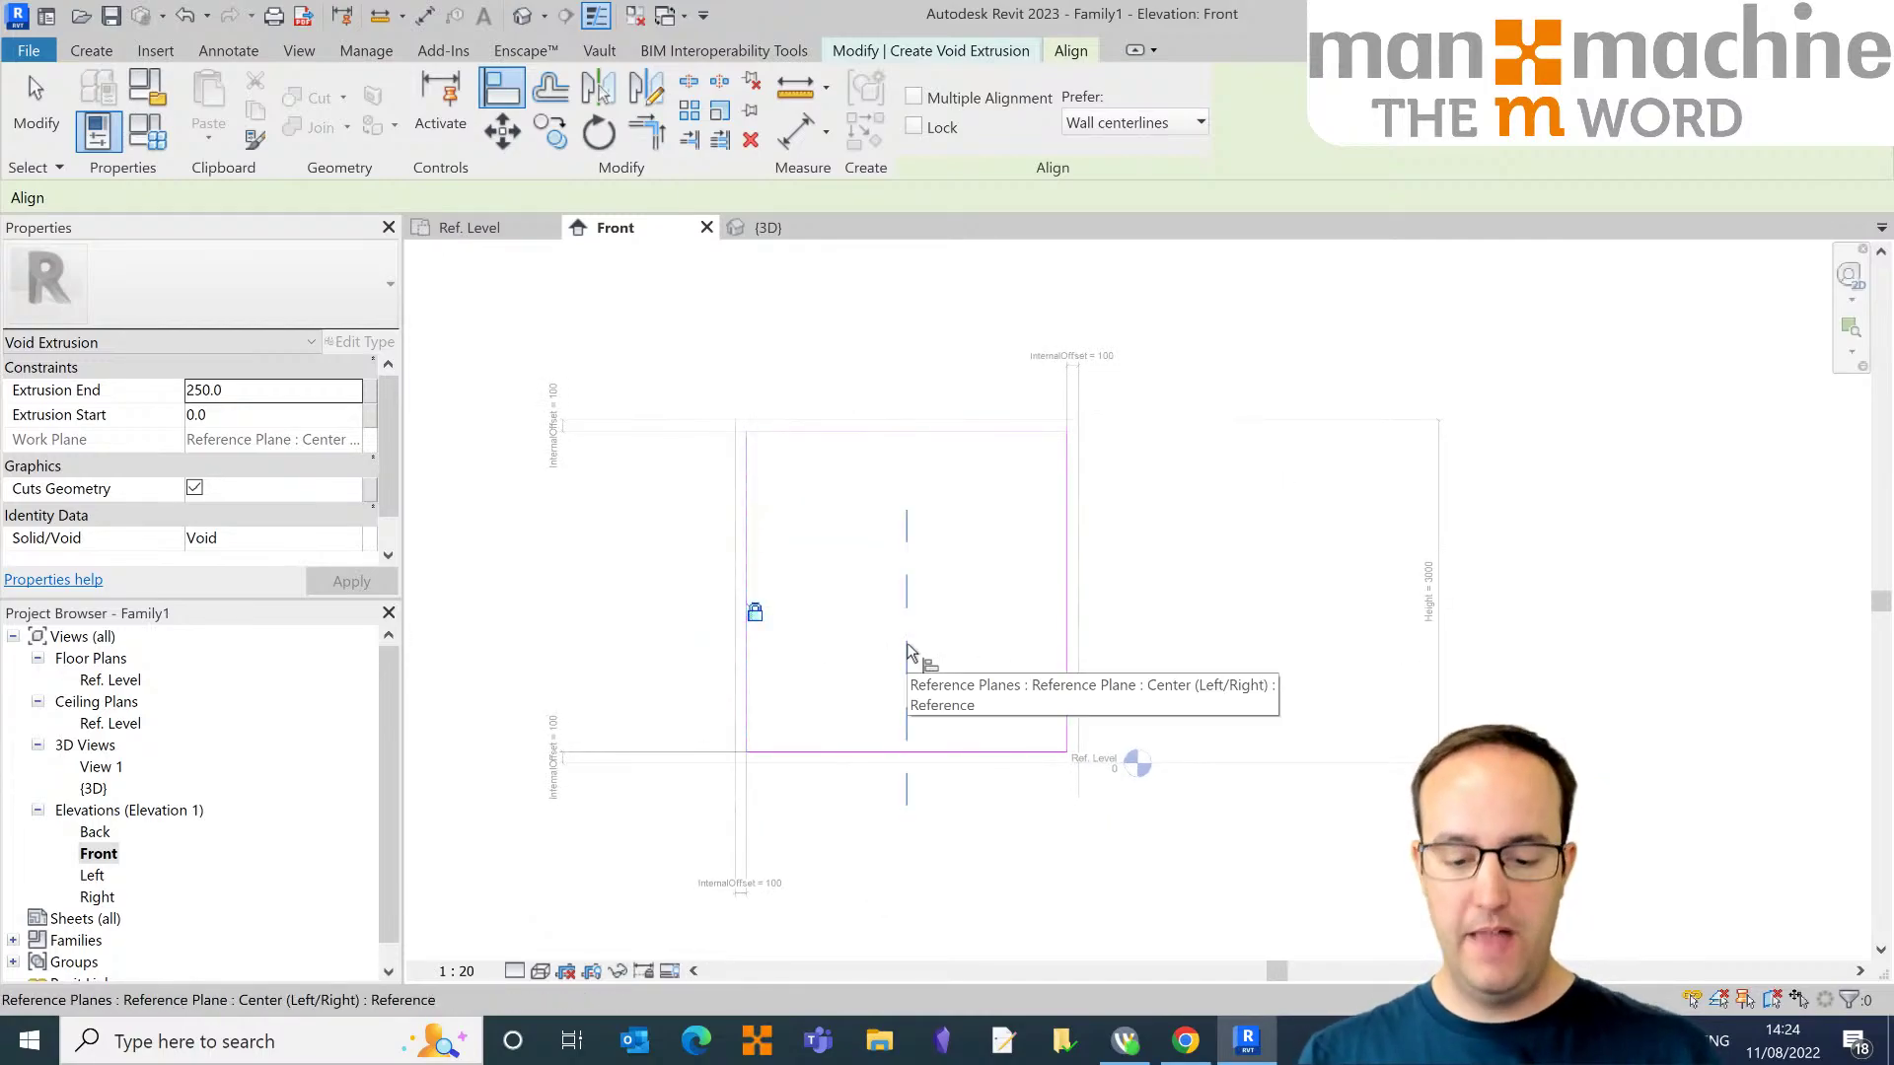
key("Escape")
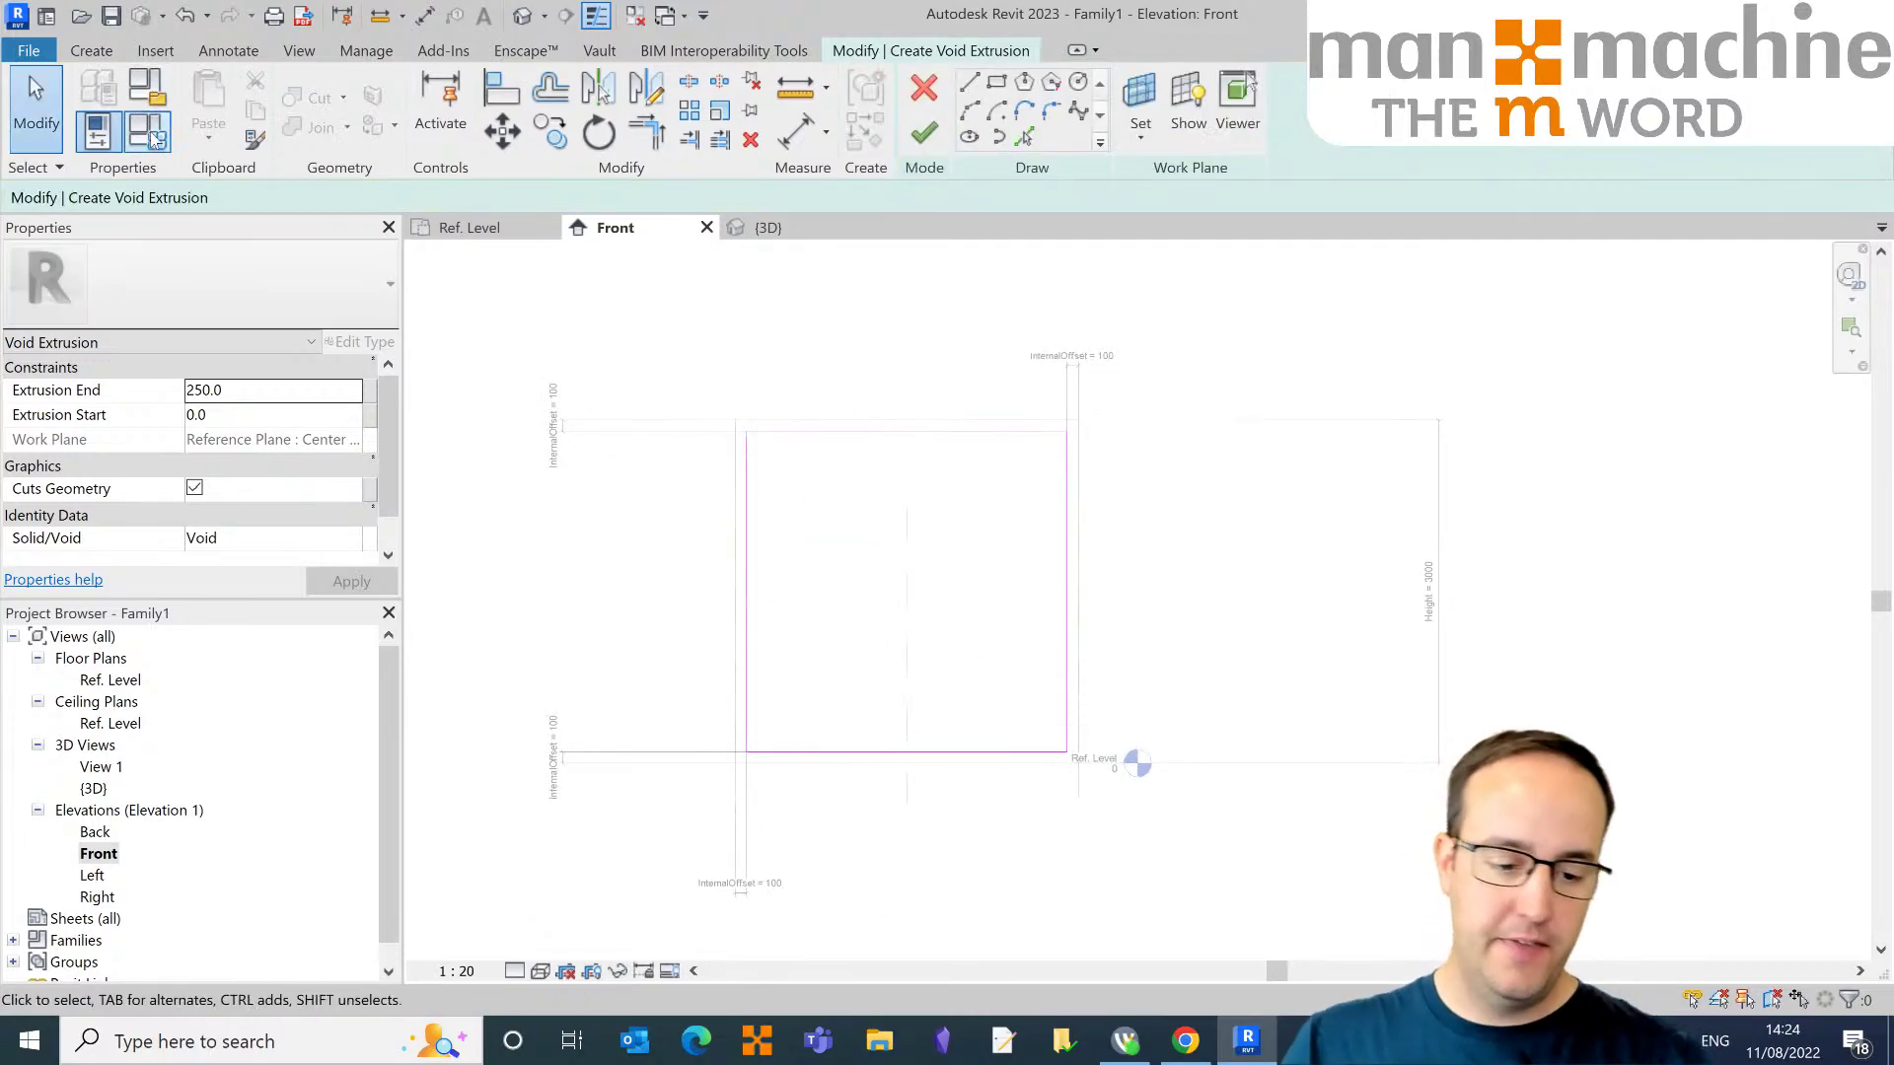
Step: Set the InternalOffset family parameter to 250 mm to test that the void sketch follows its reference planes
middle_click_drag(803, 394, 1103, 388)
left_click(148, 132)
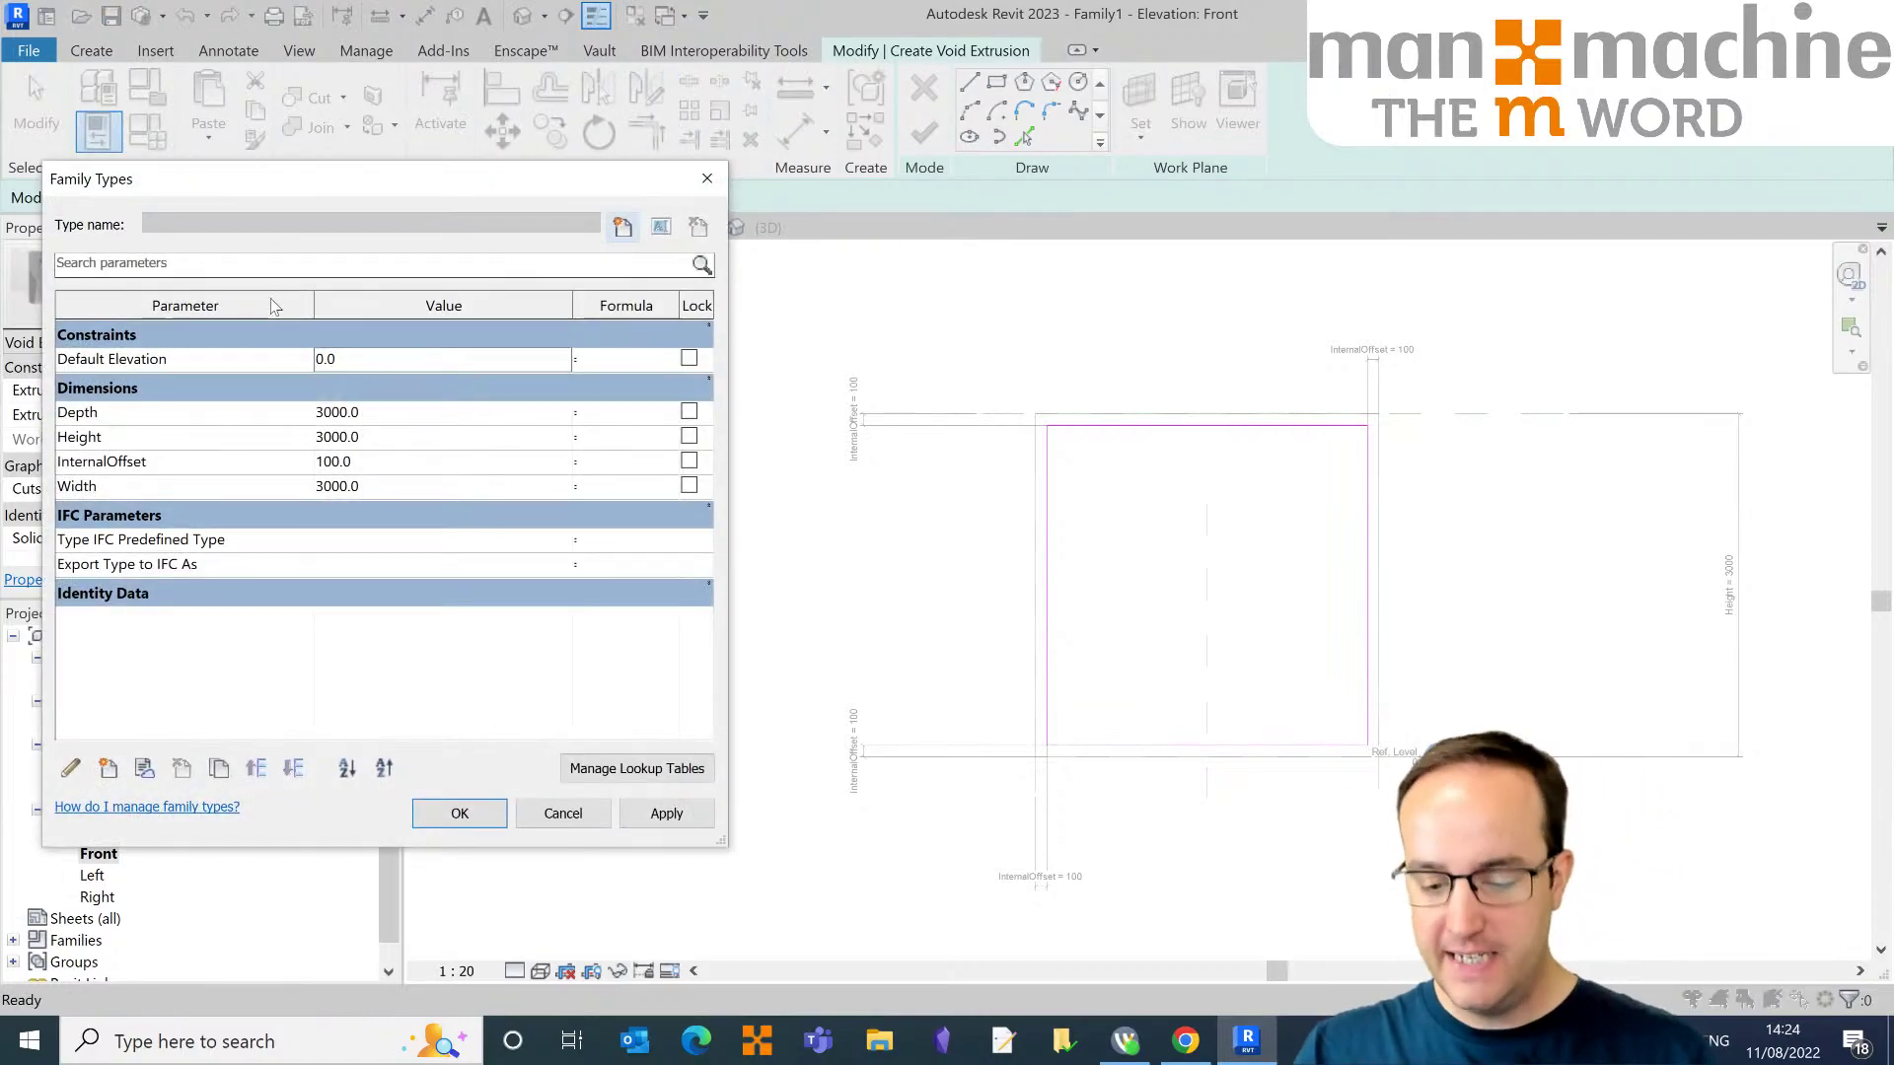
left_click(394, 461)
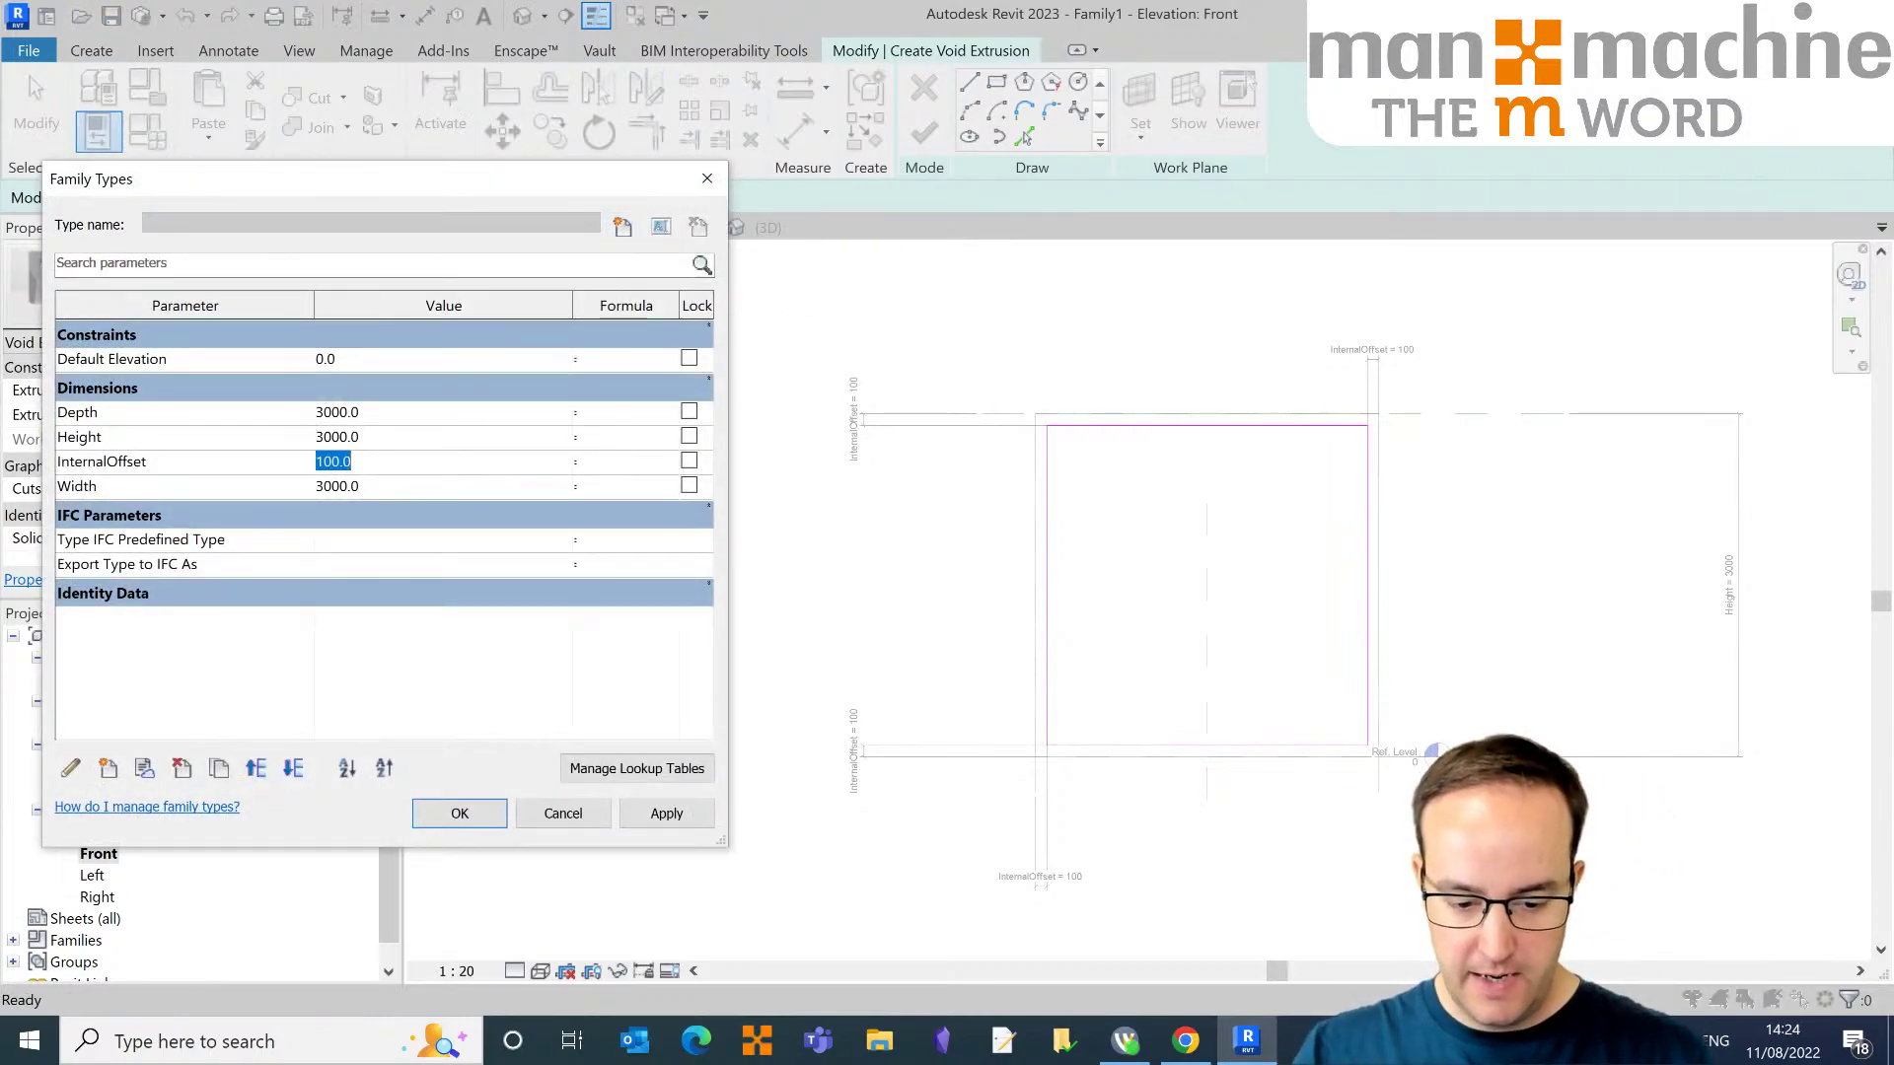
type("250")
key("Tab")
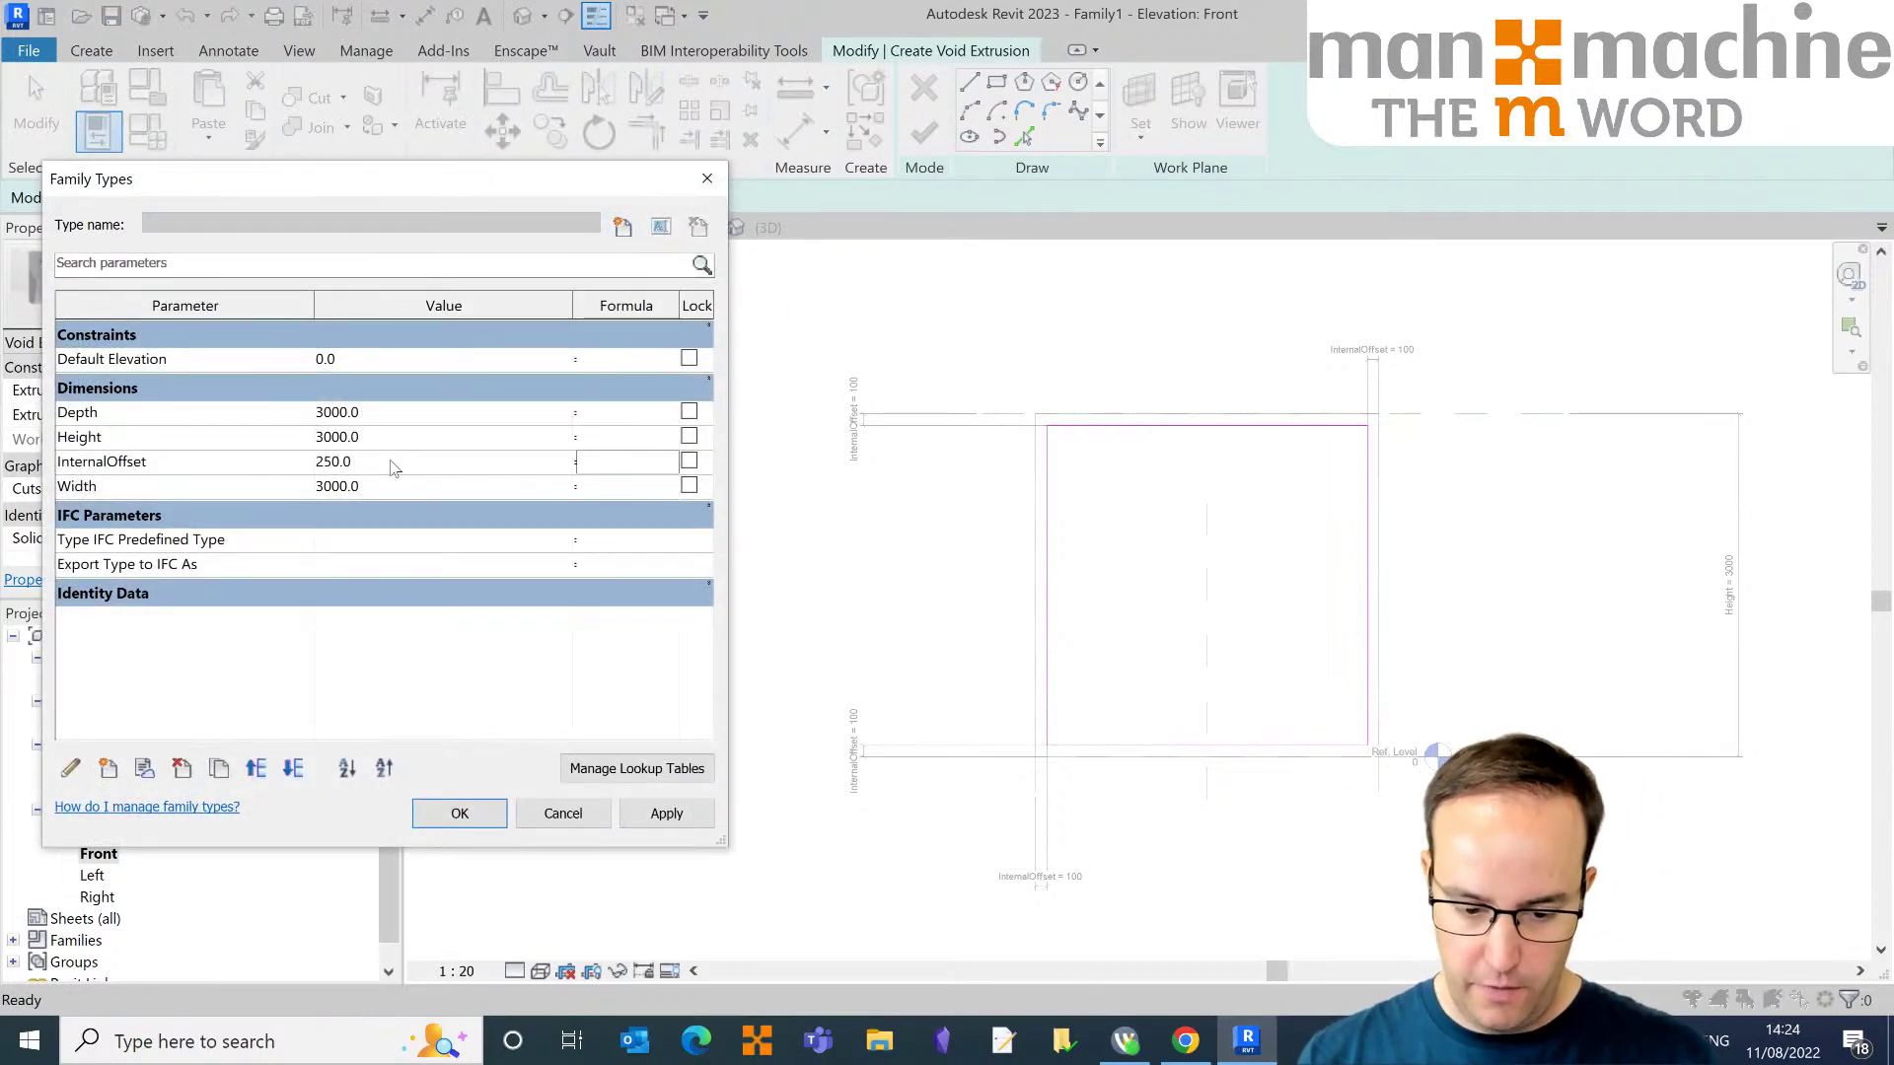
left_click(659, 811)
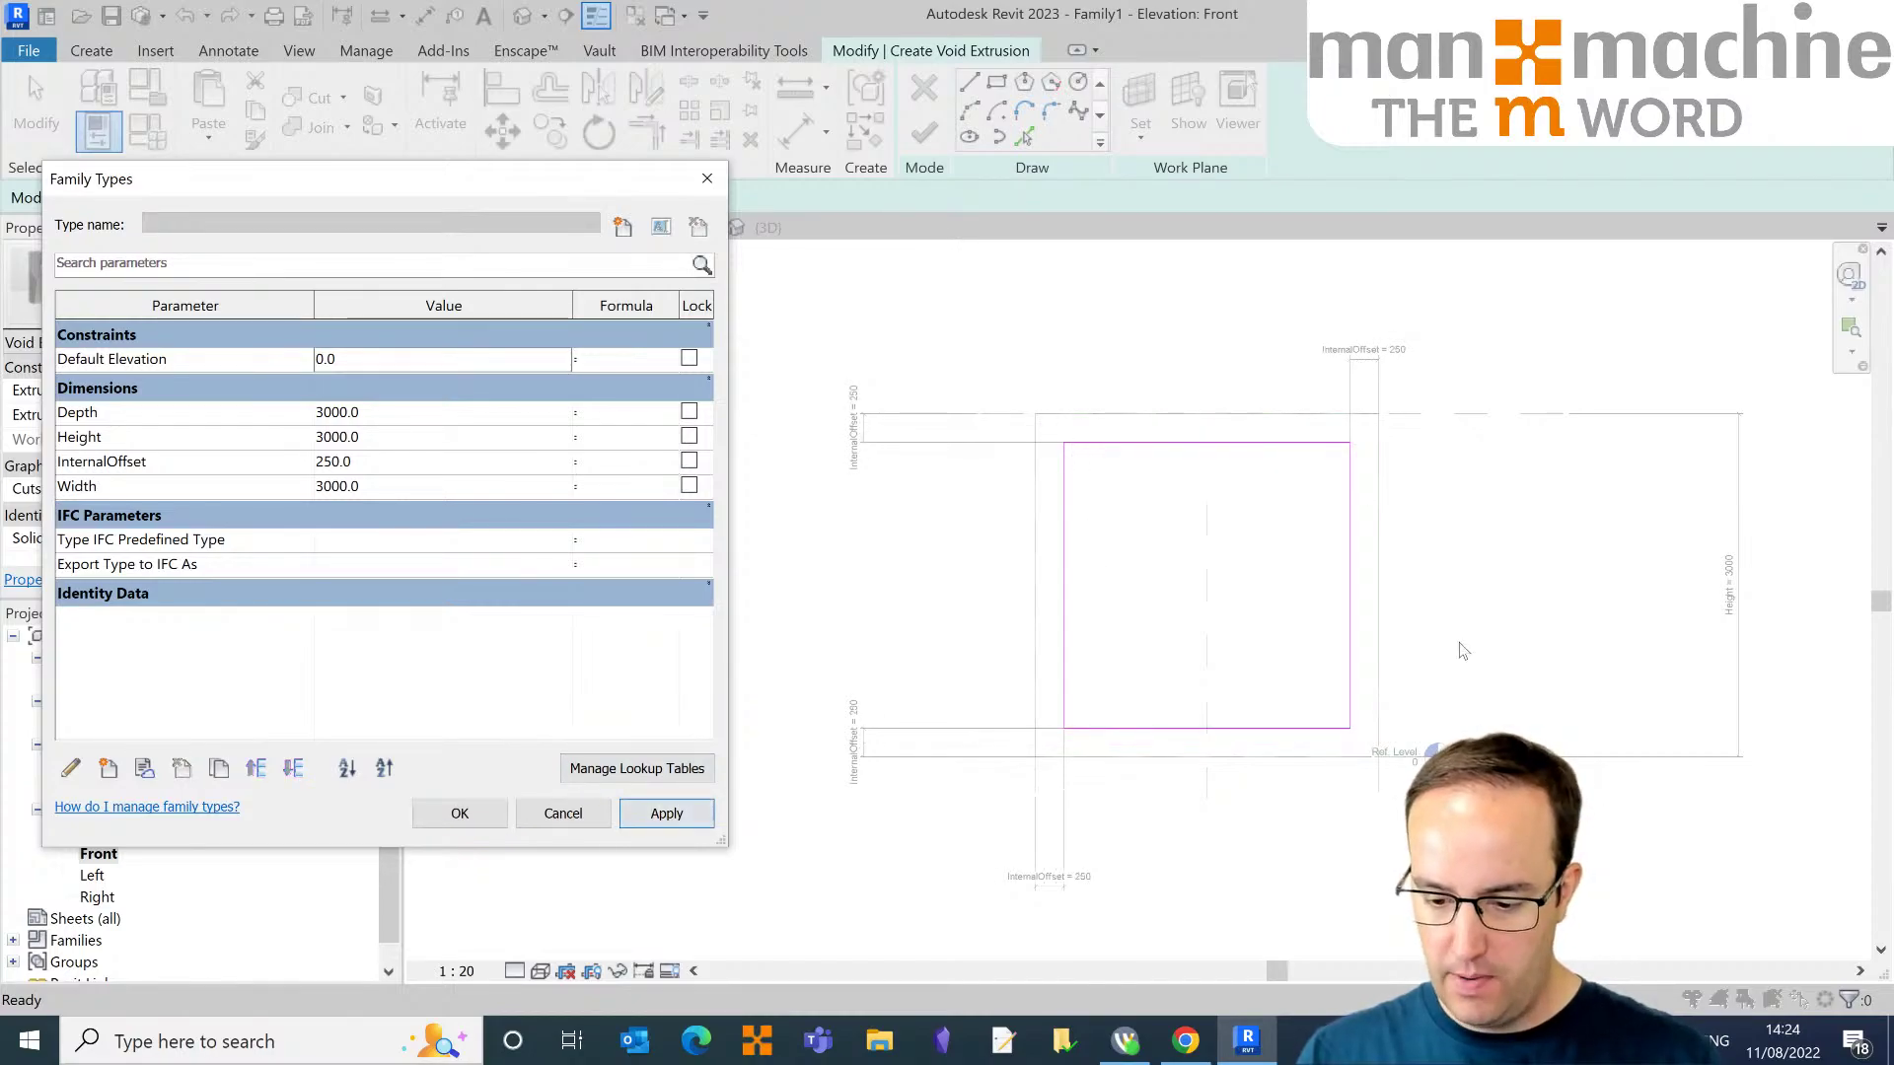
left_click(459, 814)
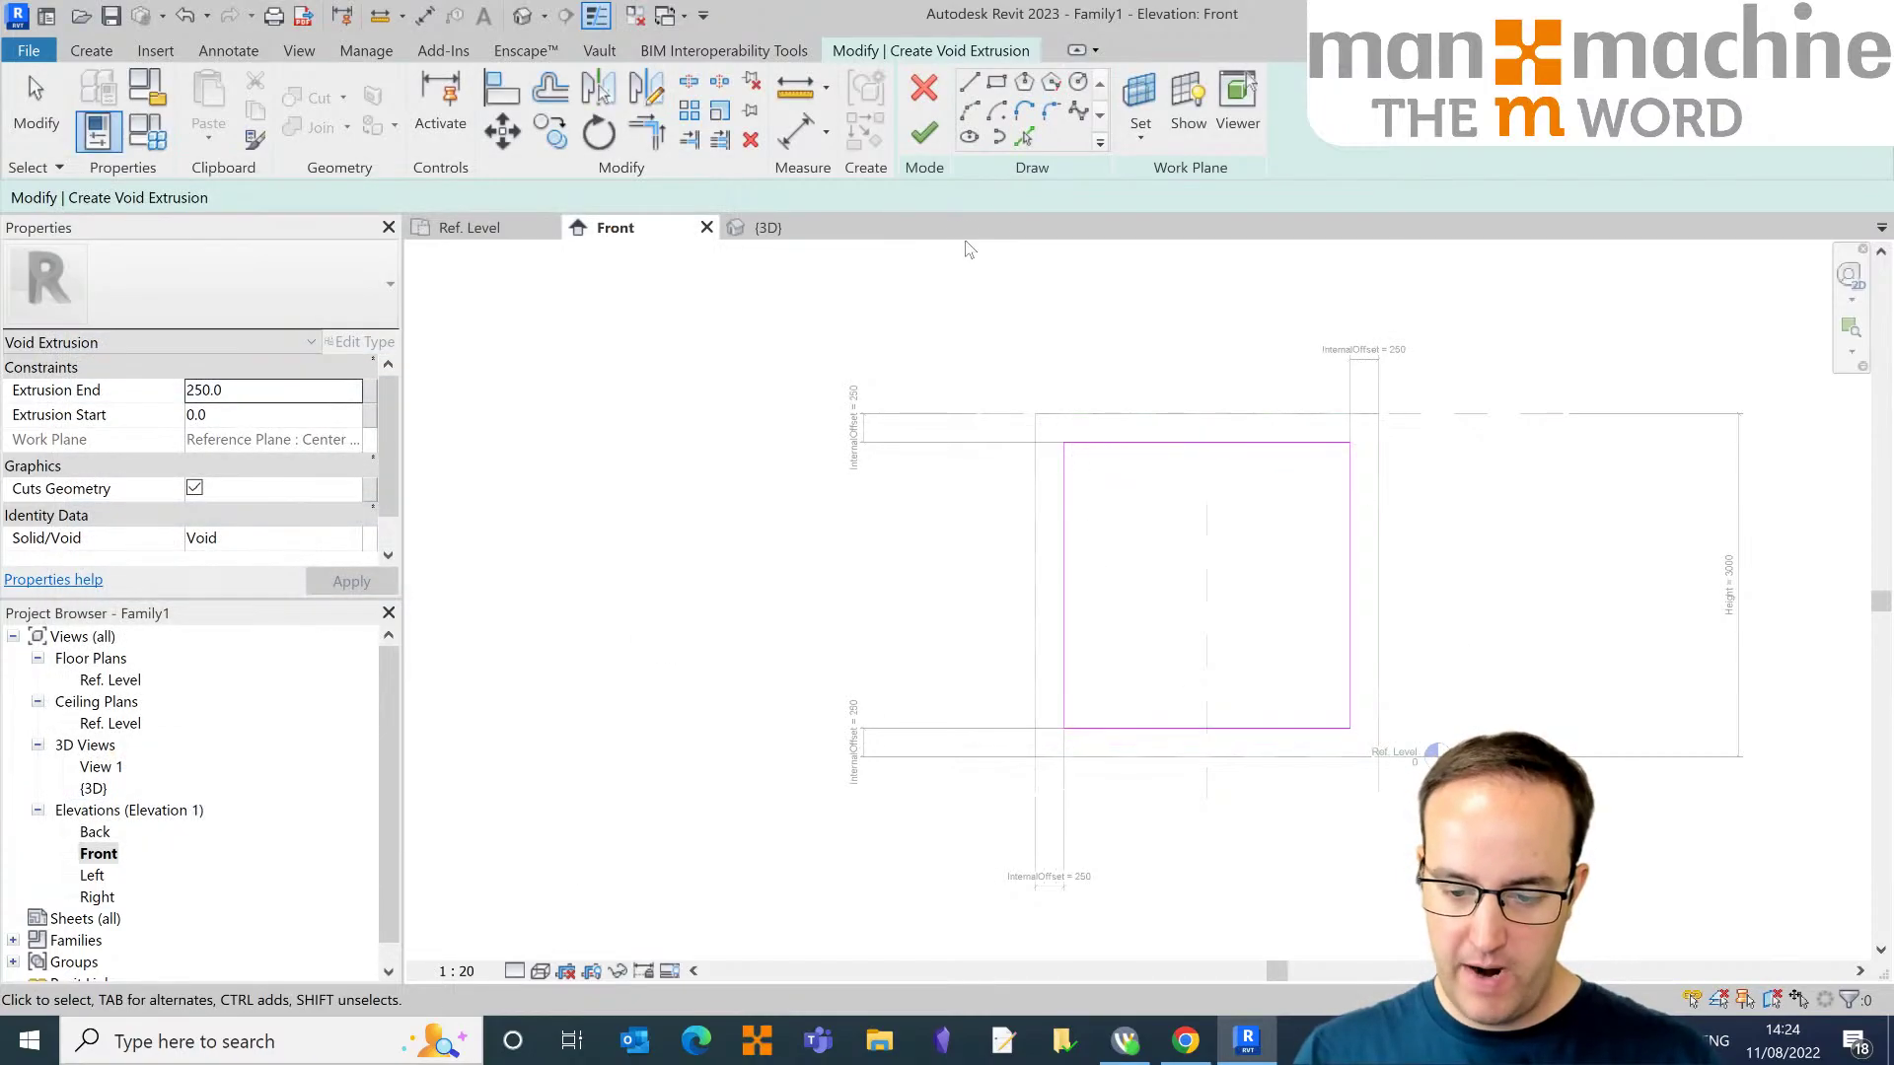
Step: Finish the void extrusion sketch, then select the cube in the 3D view to inspect the void inside it
left_click(924, 134)
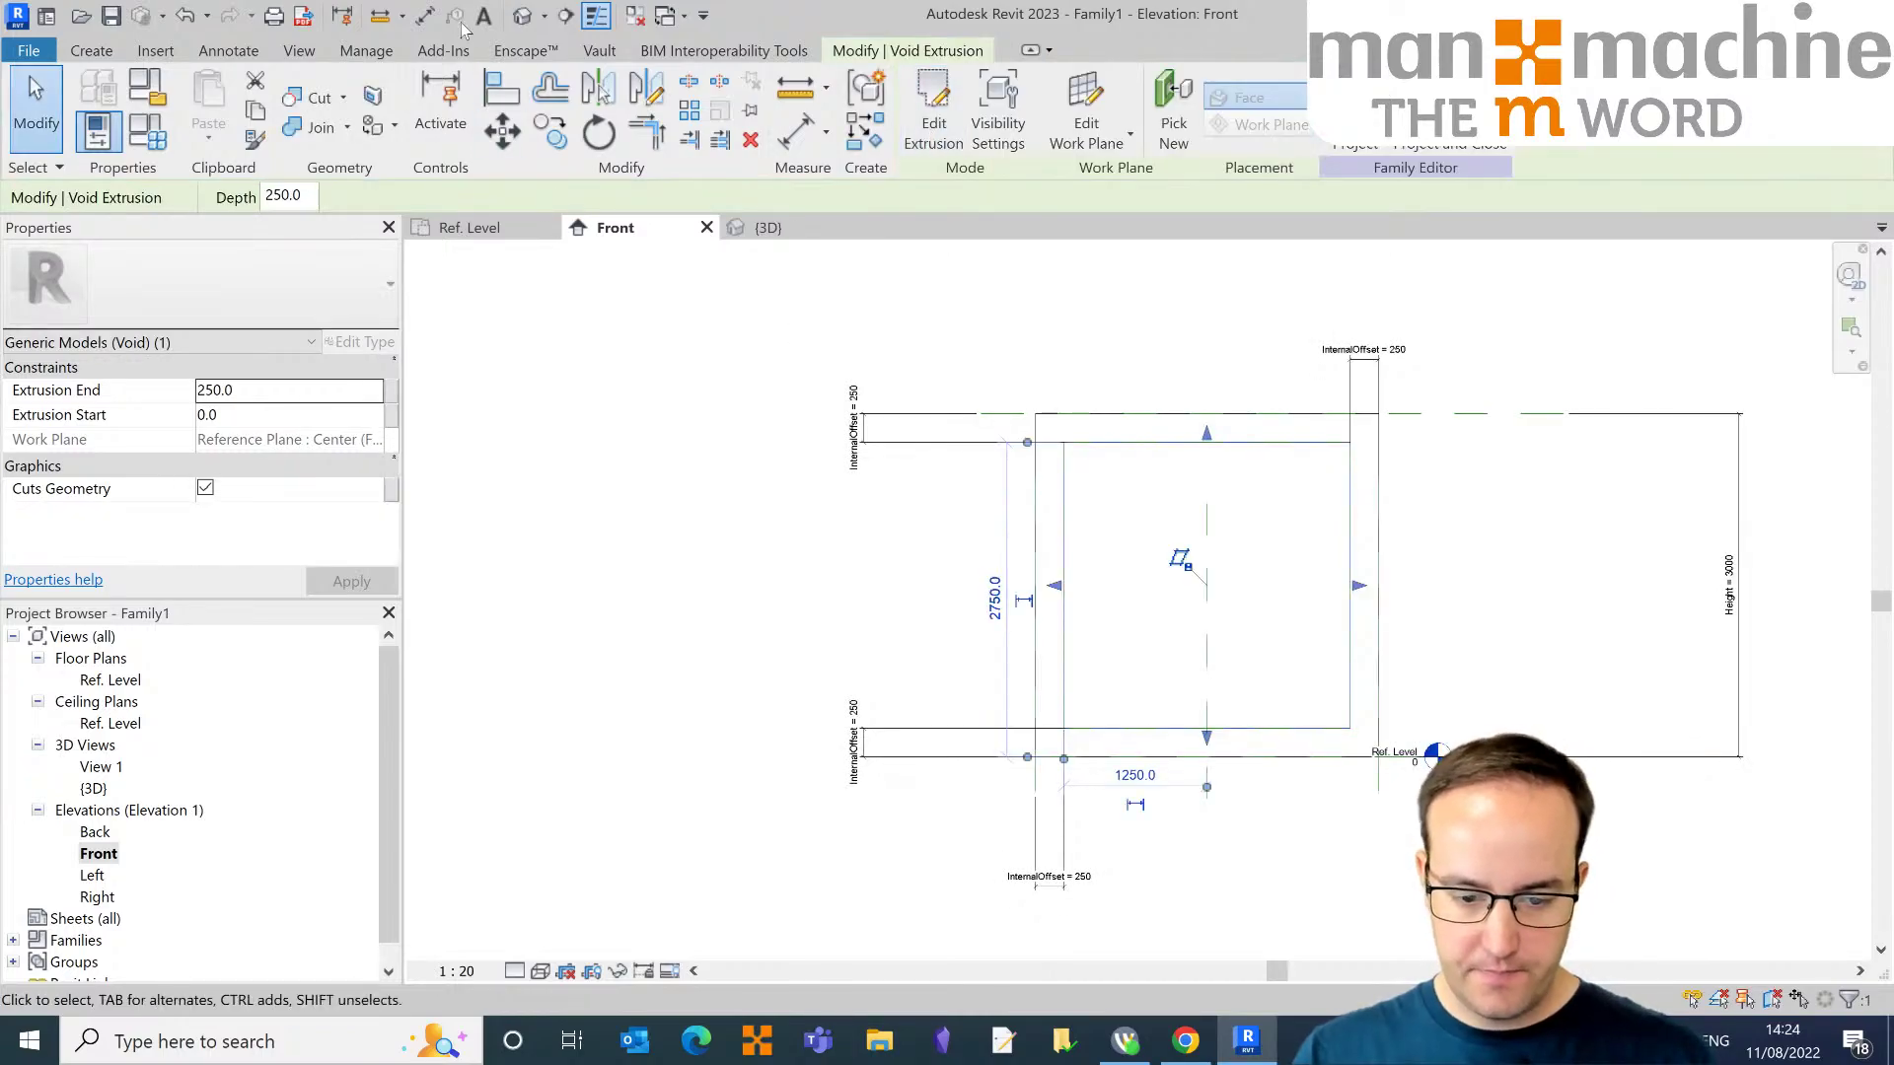
left_click(768, 227)
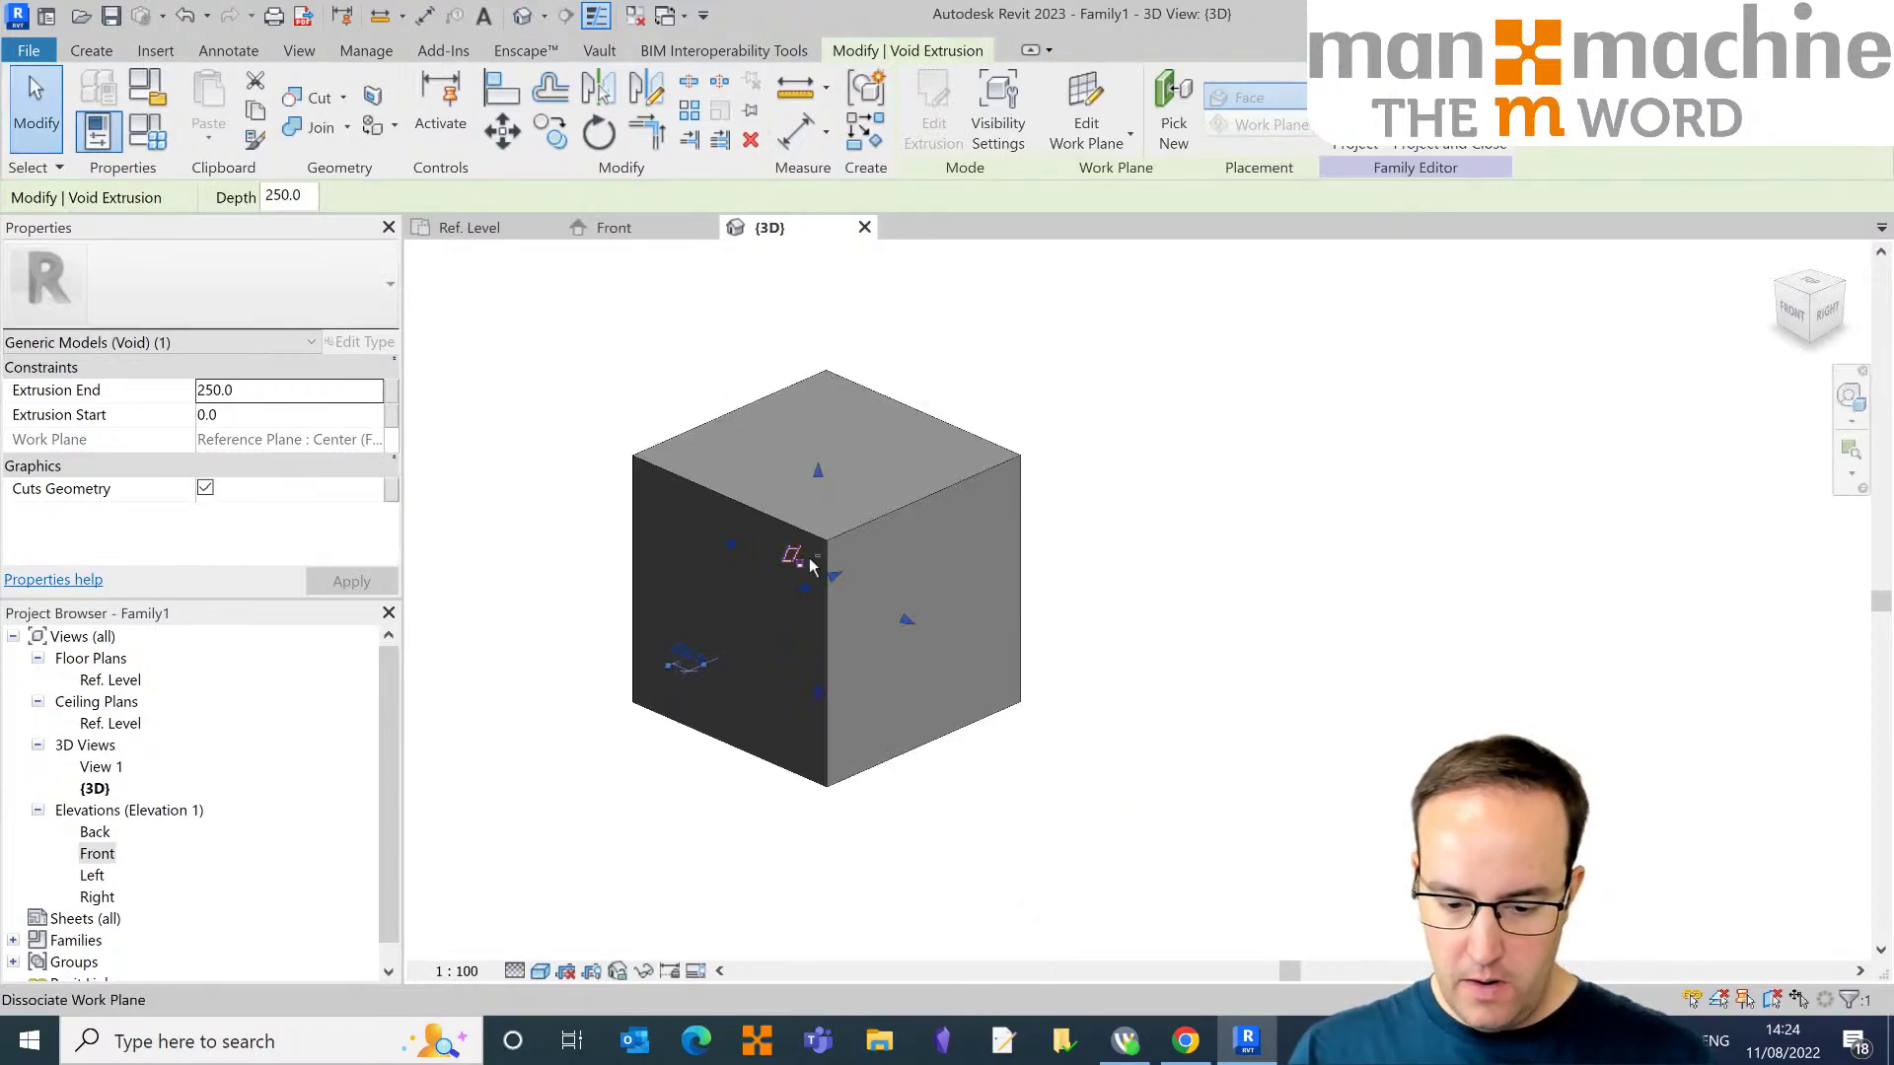
mouse_move(951, 598)
middle_mouse_down("shift")
mouse_move(634, 680)
mouse_move(658, 477)
mouse_move(1160, 596)
middle_mouse_up("shift")
left_click(1166, 607)
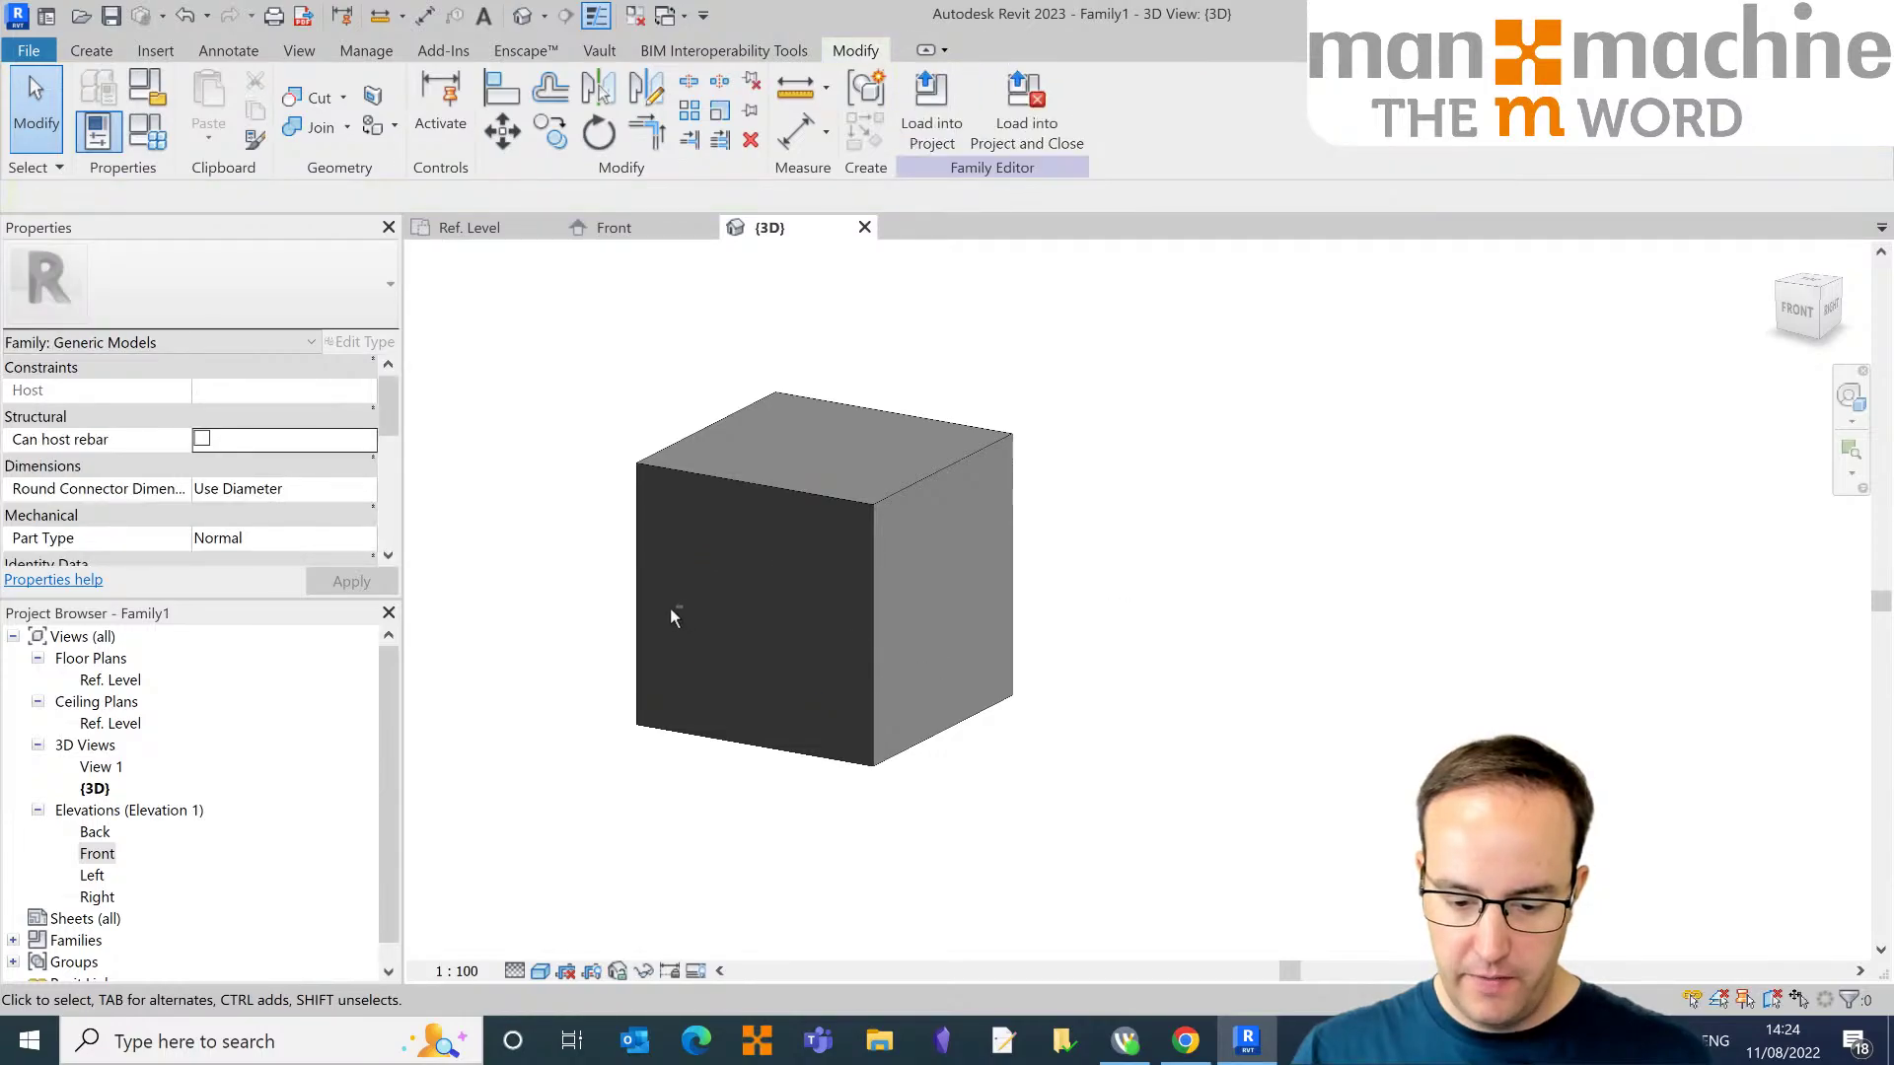
middle_click_drag(667, 620, 744, 486, "shift")
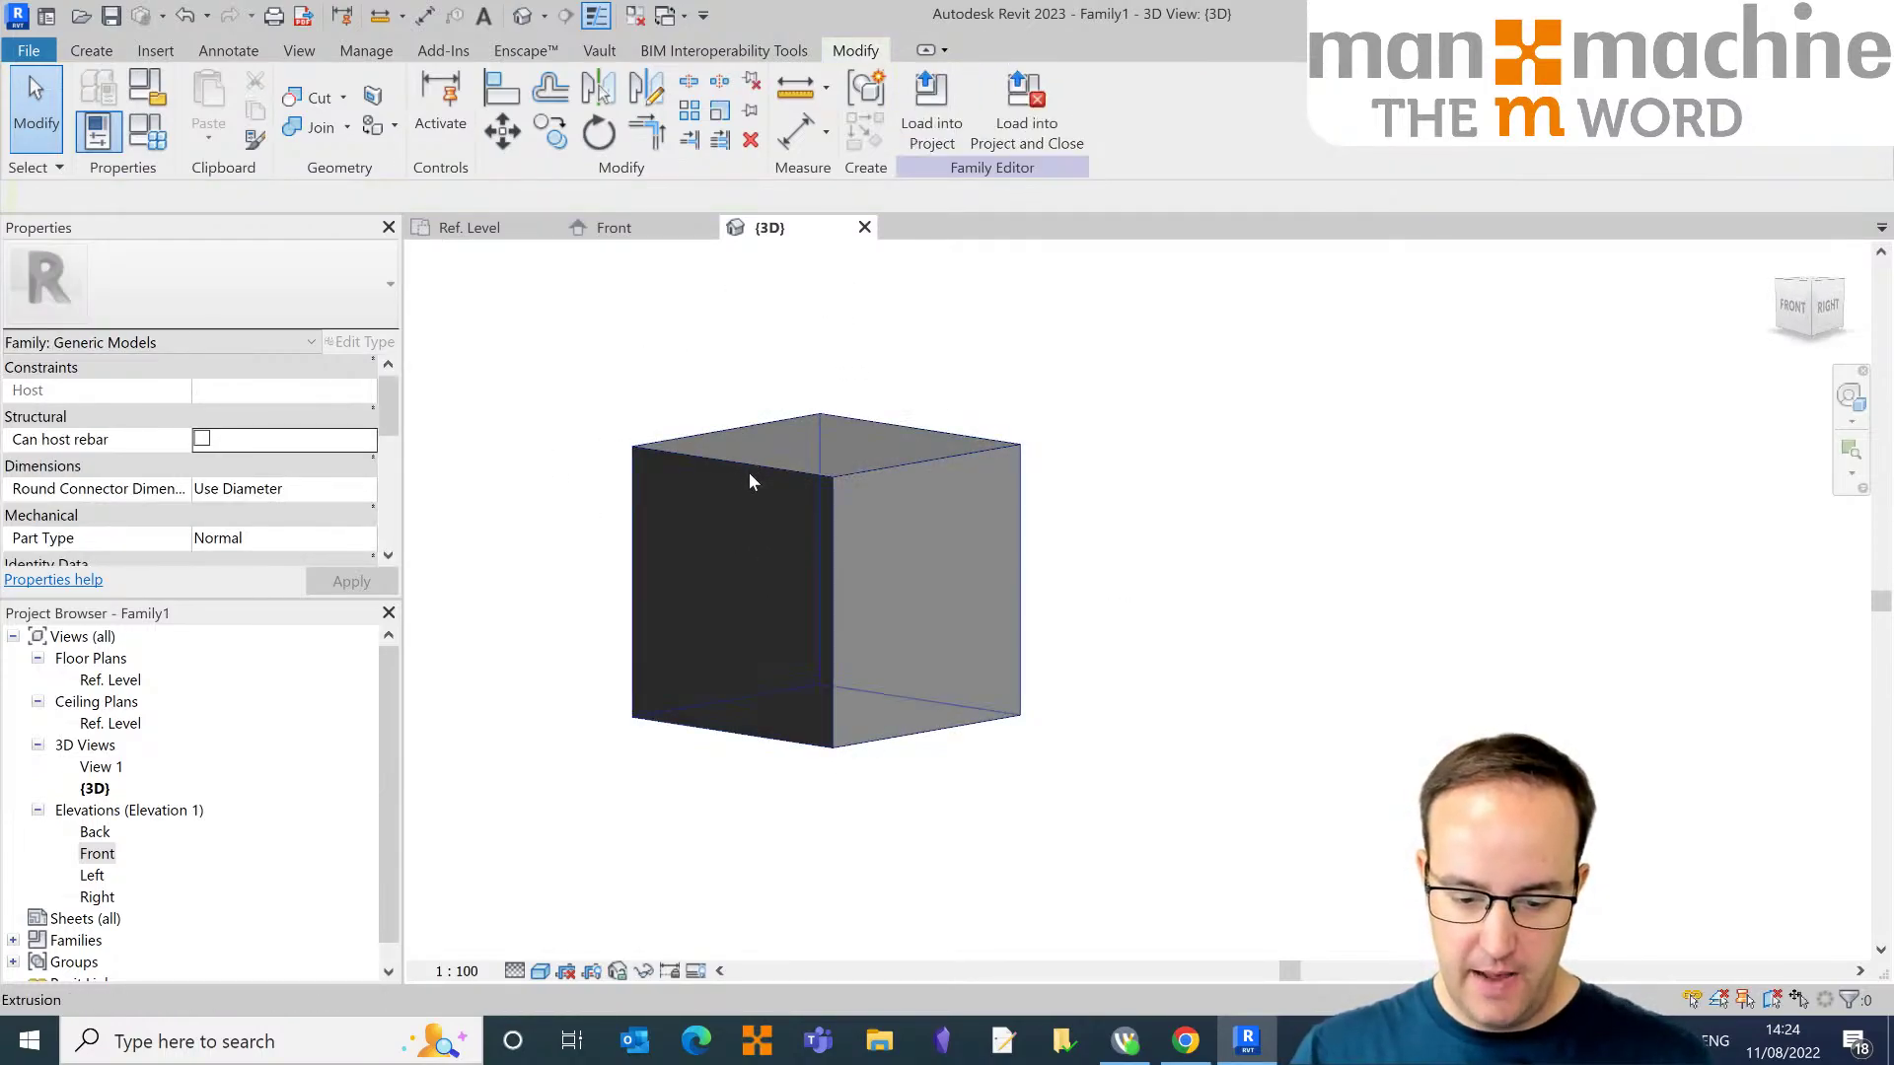
left_click(748, 471)
middle_click_drag(909, 615, 825, 599, "shift")
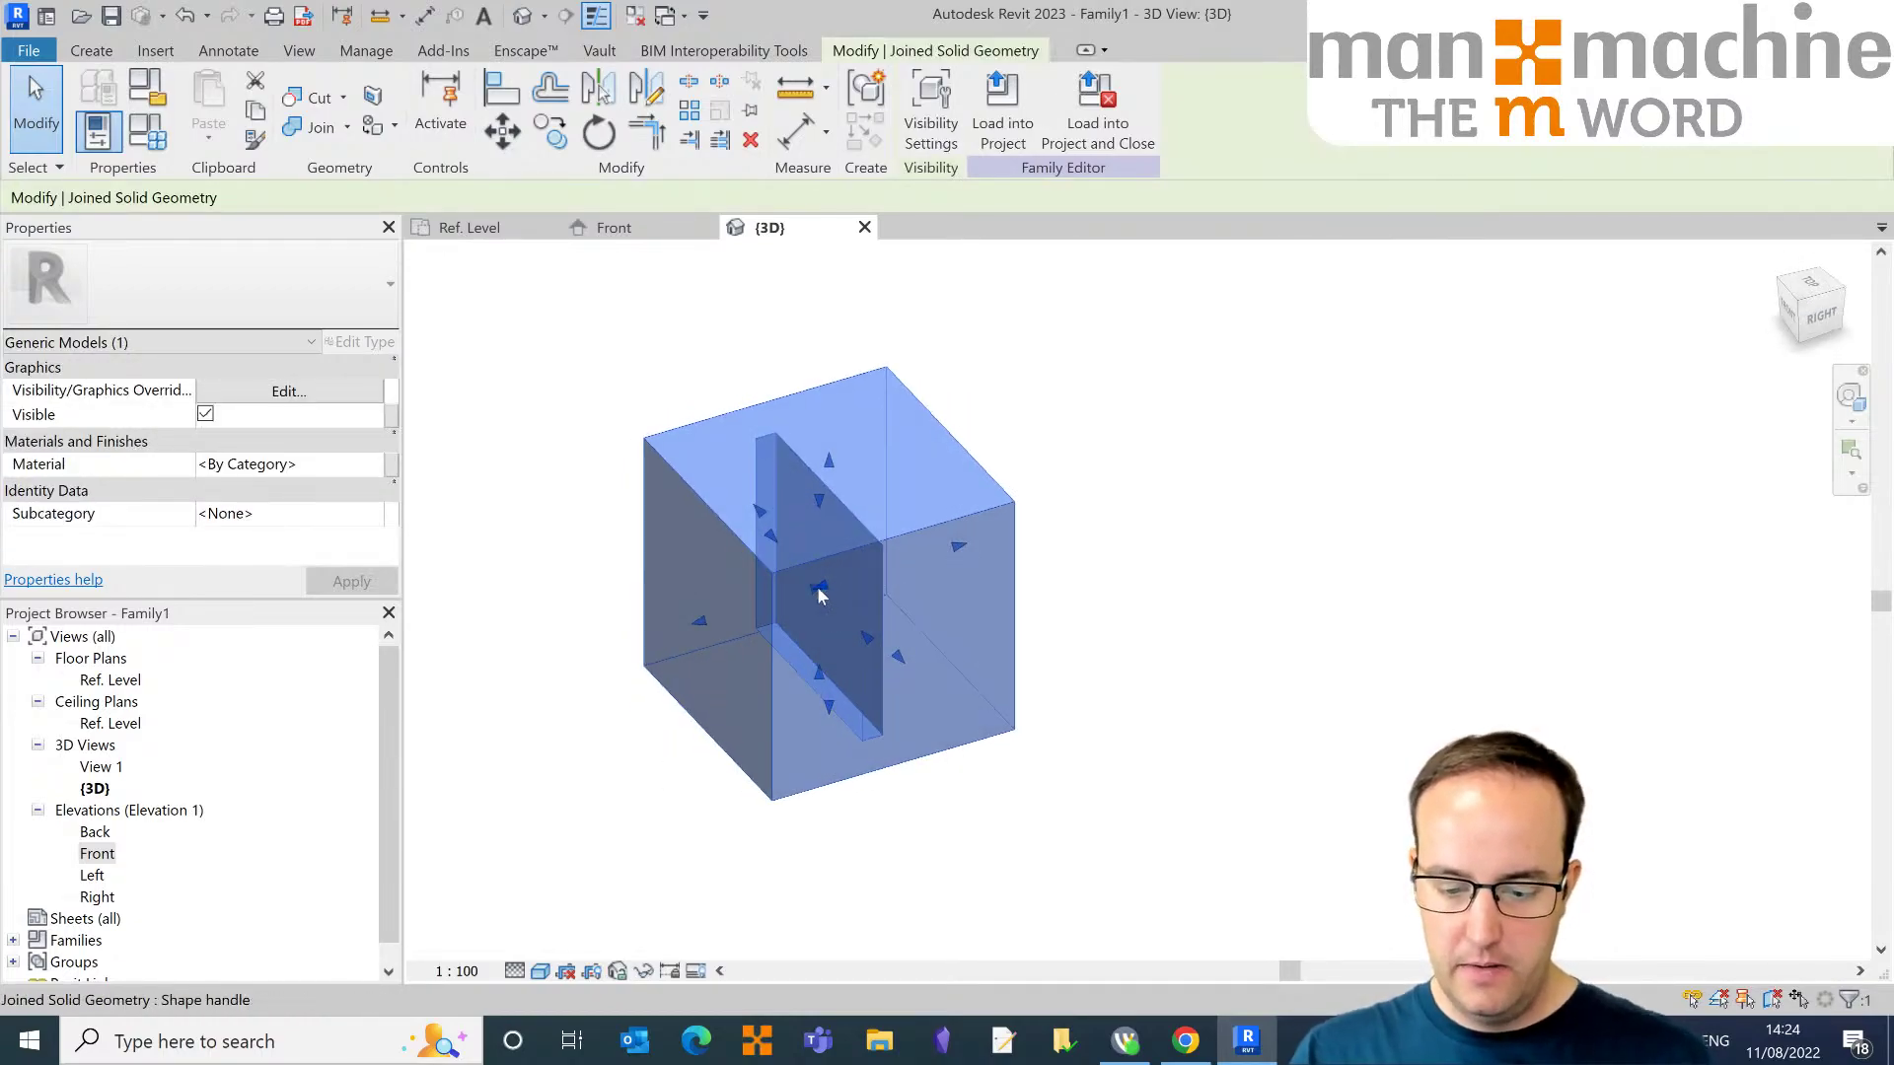
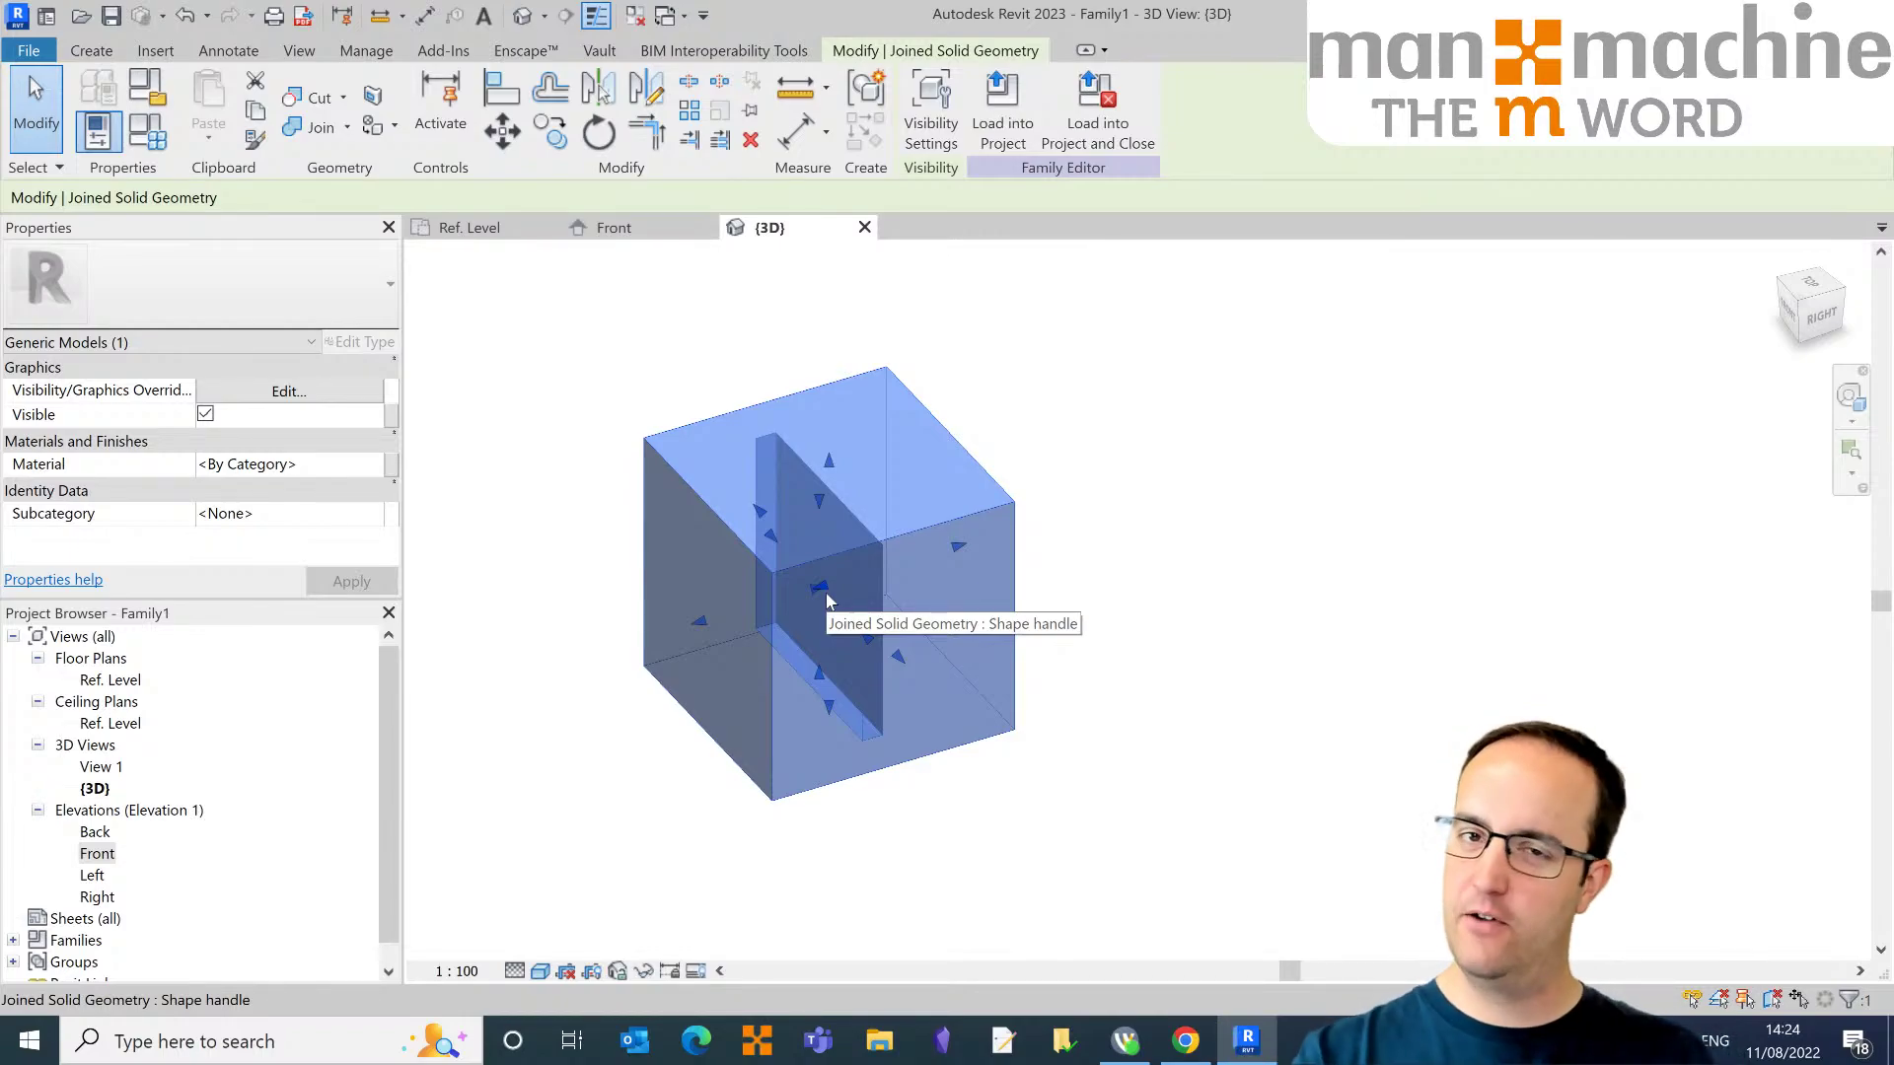
Step: Orbit around the cube to inspect the void inside it and look for a way to select the void separately
middle_click_drag(676, 262, 784, 299, "shift")
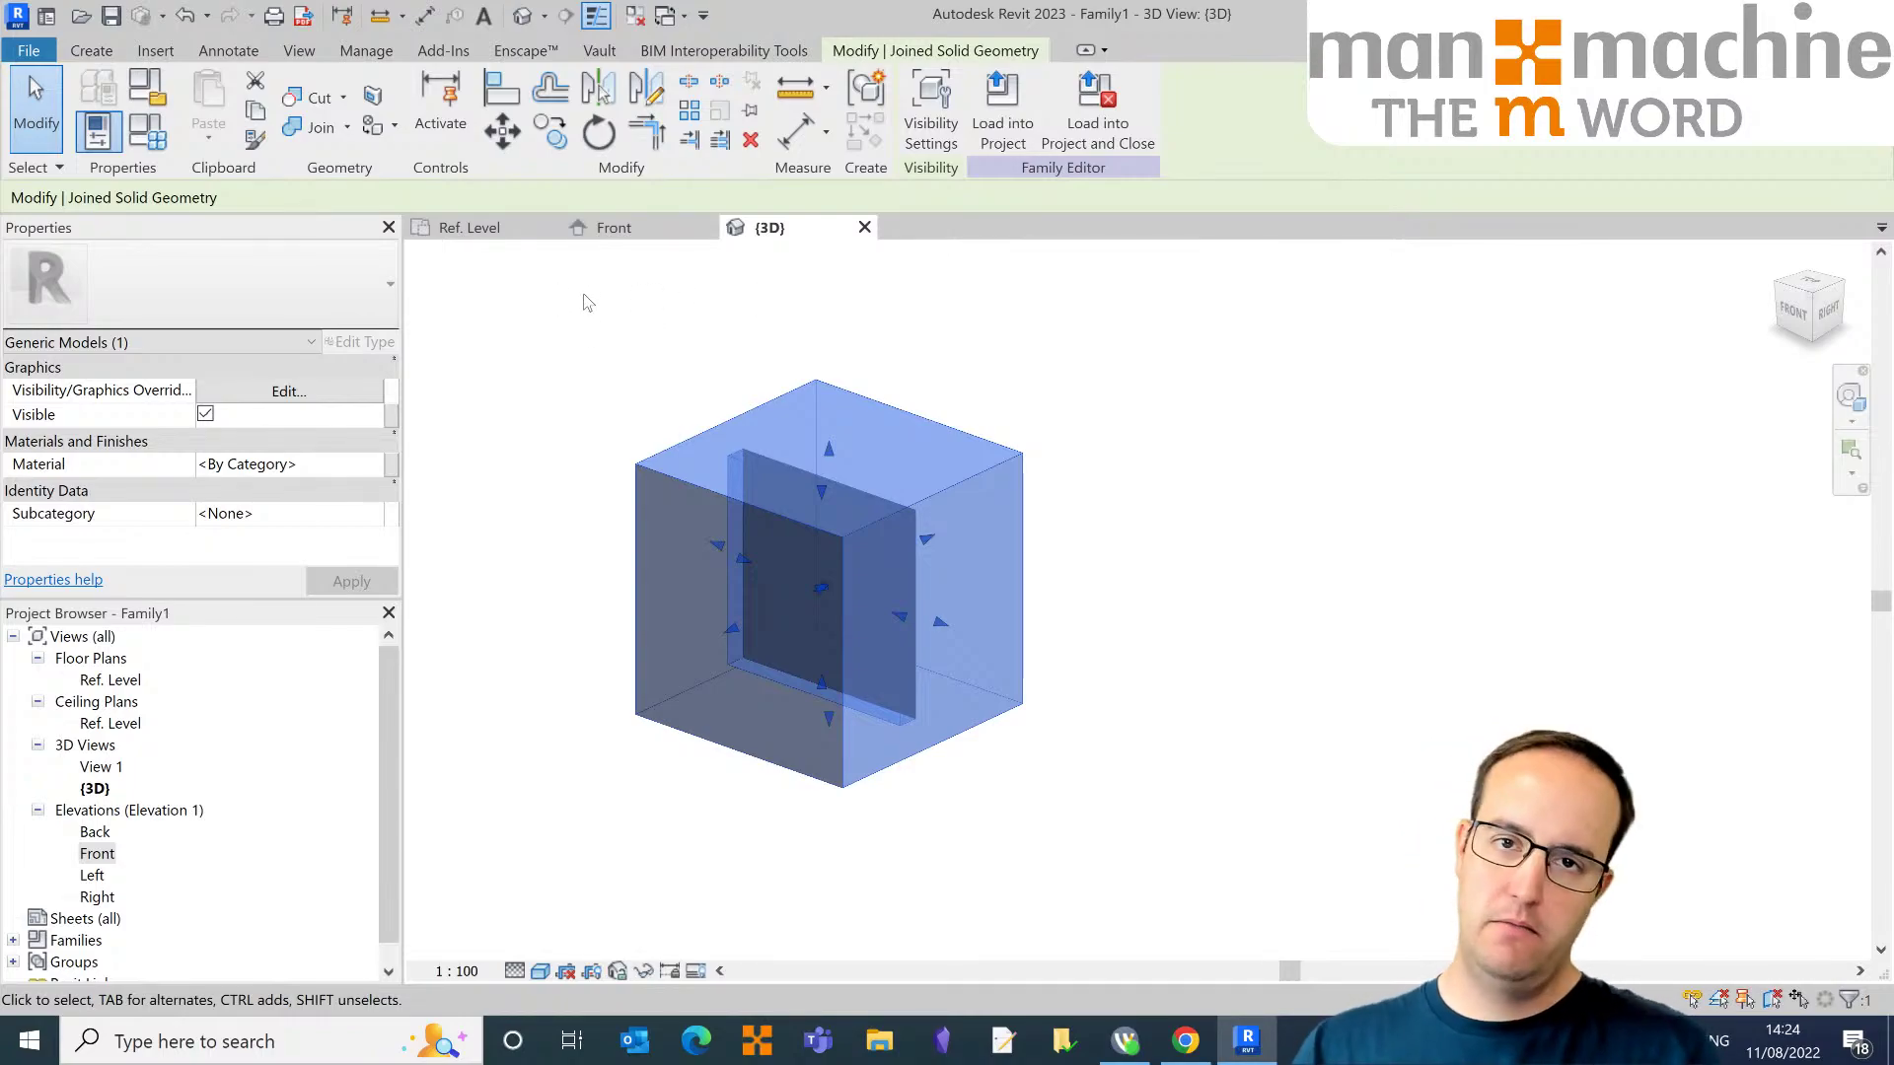
middle_click_drag(686, 314, 674, 323)
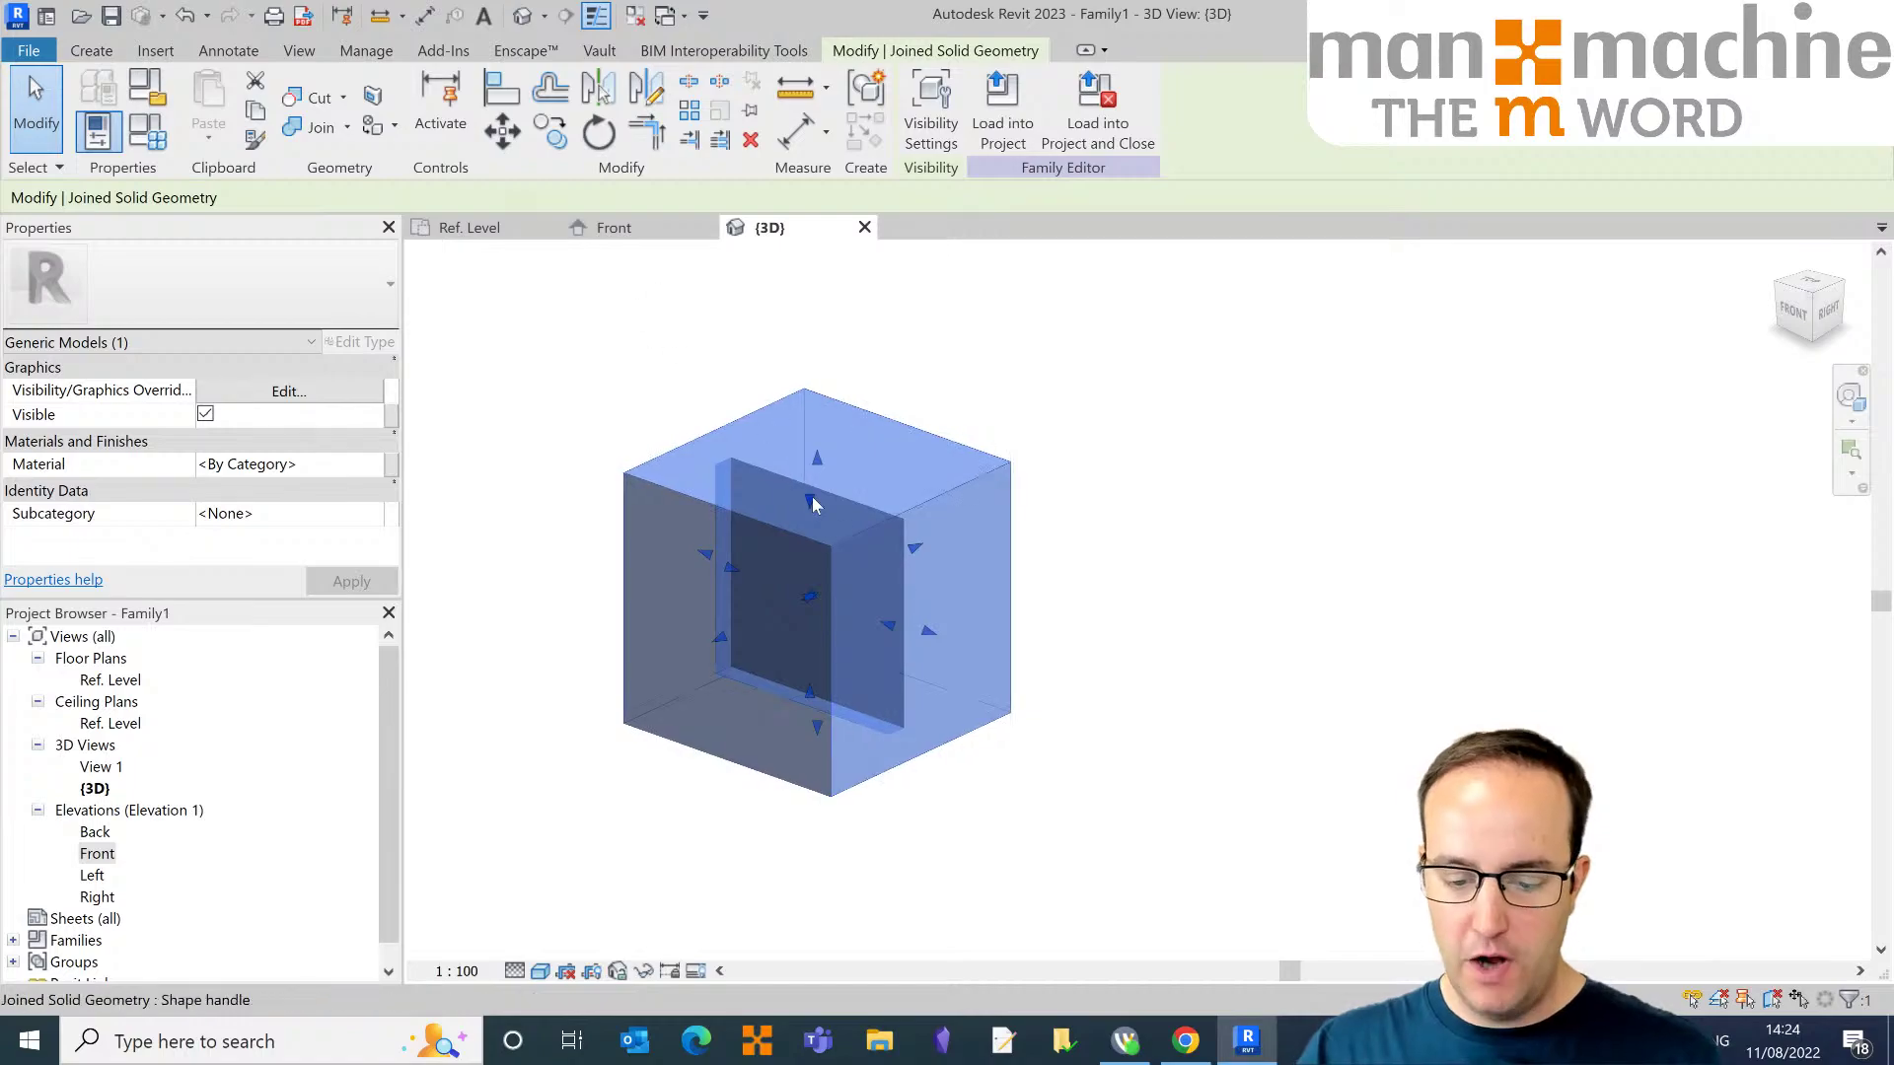
left_click(622, 345)
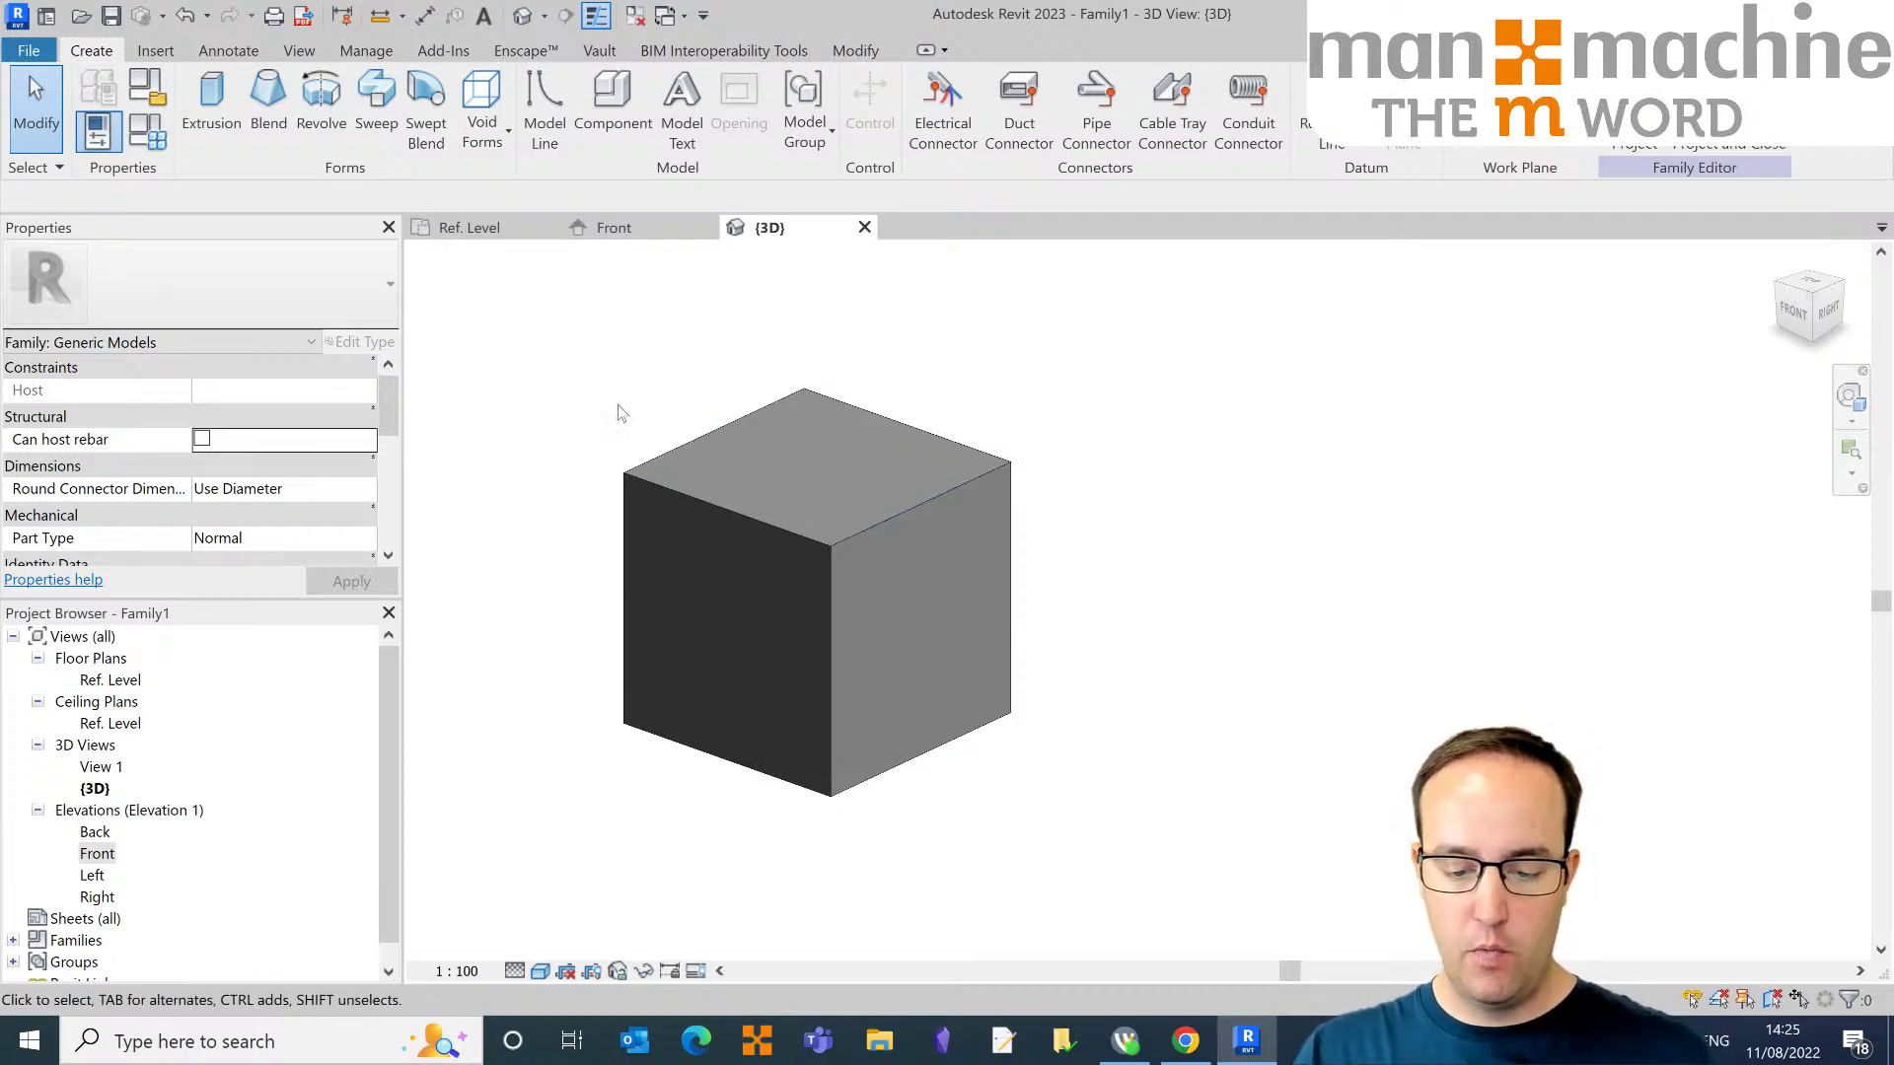
left_click(802, 493)
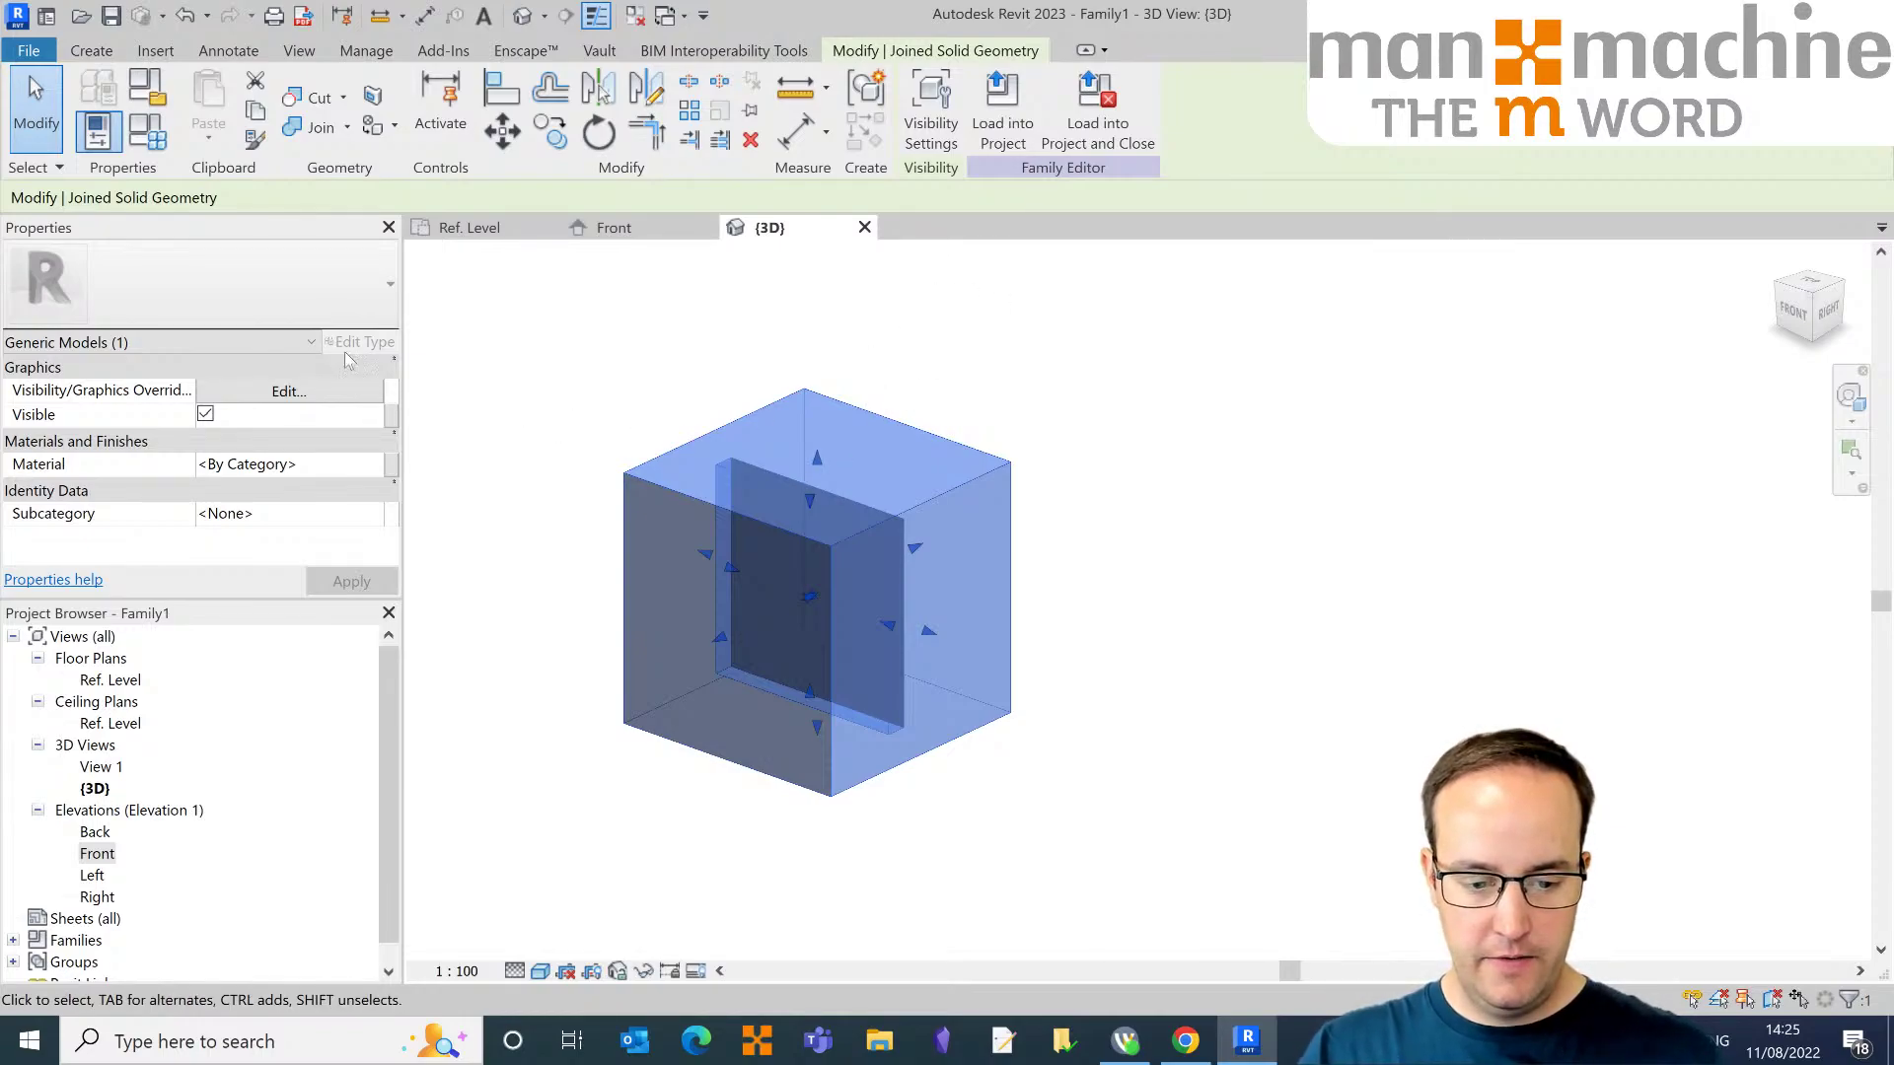
left_click(731, 386)
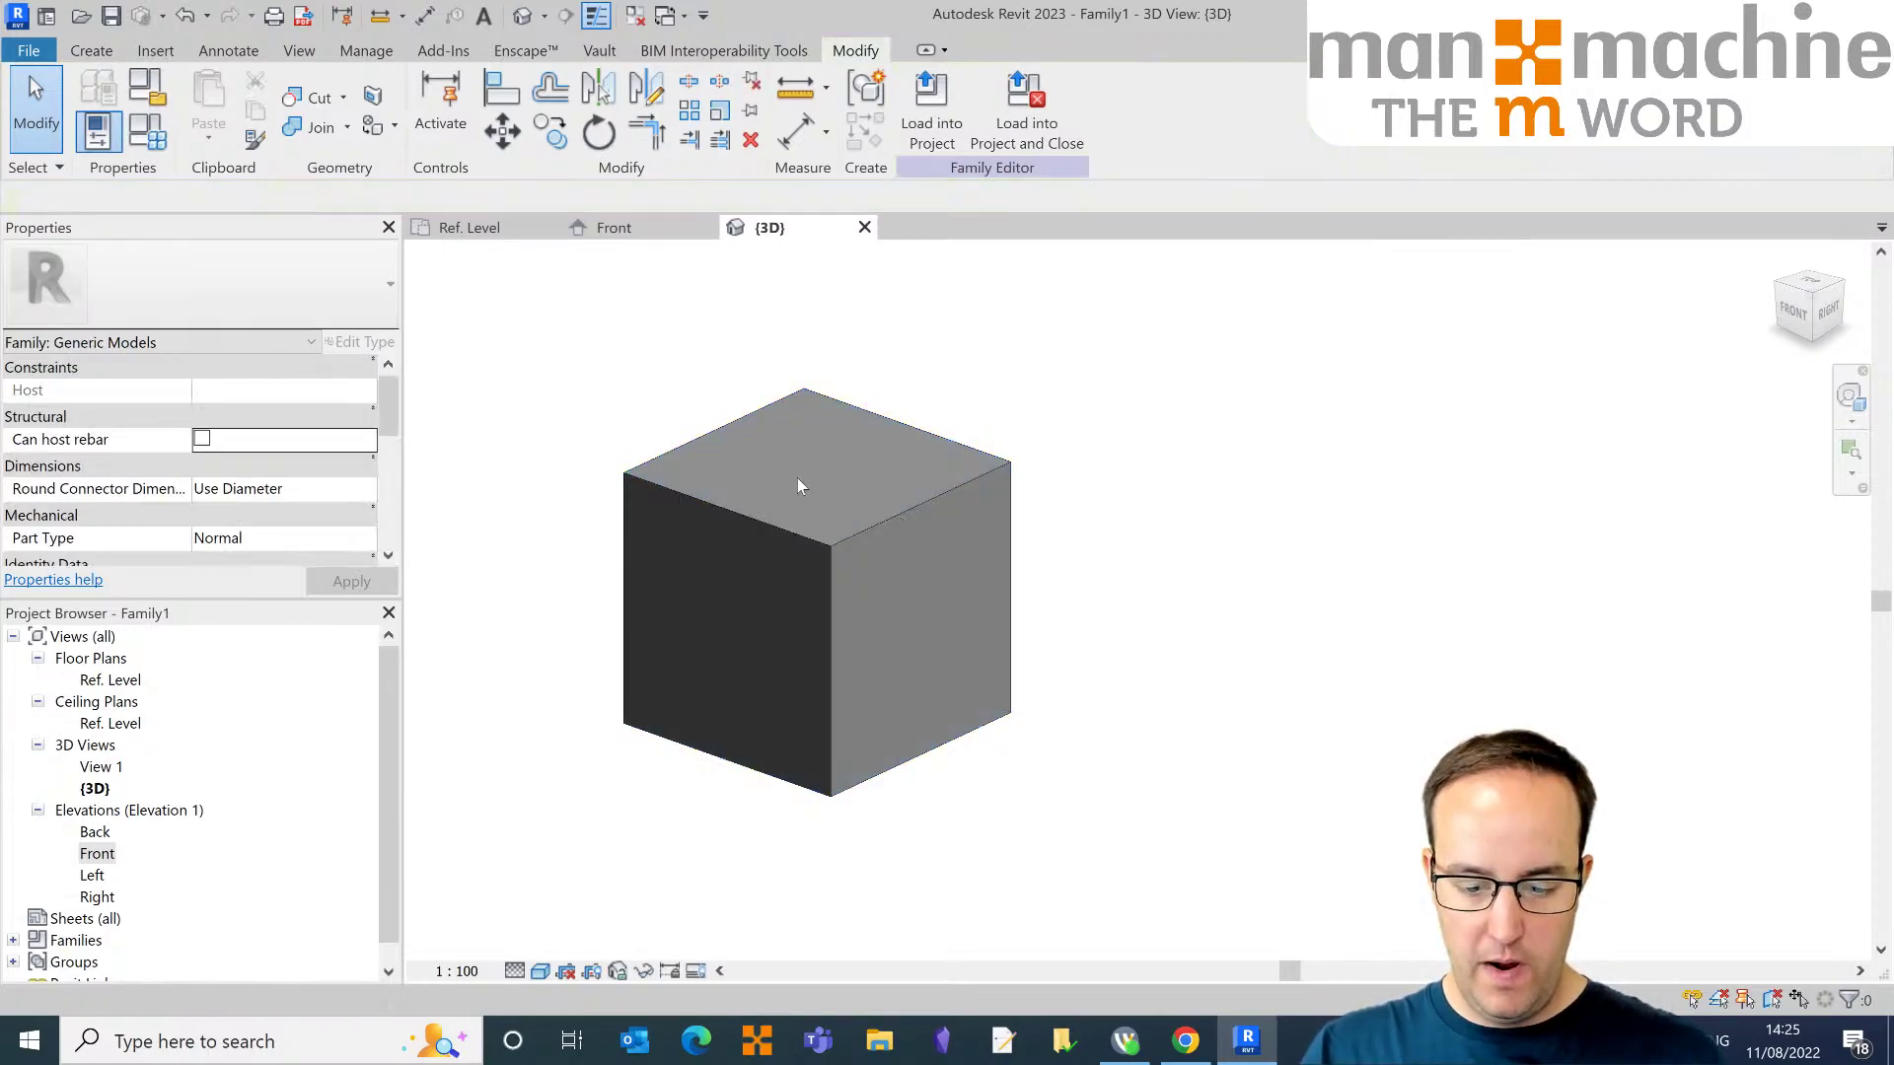
right_click(754, 514)
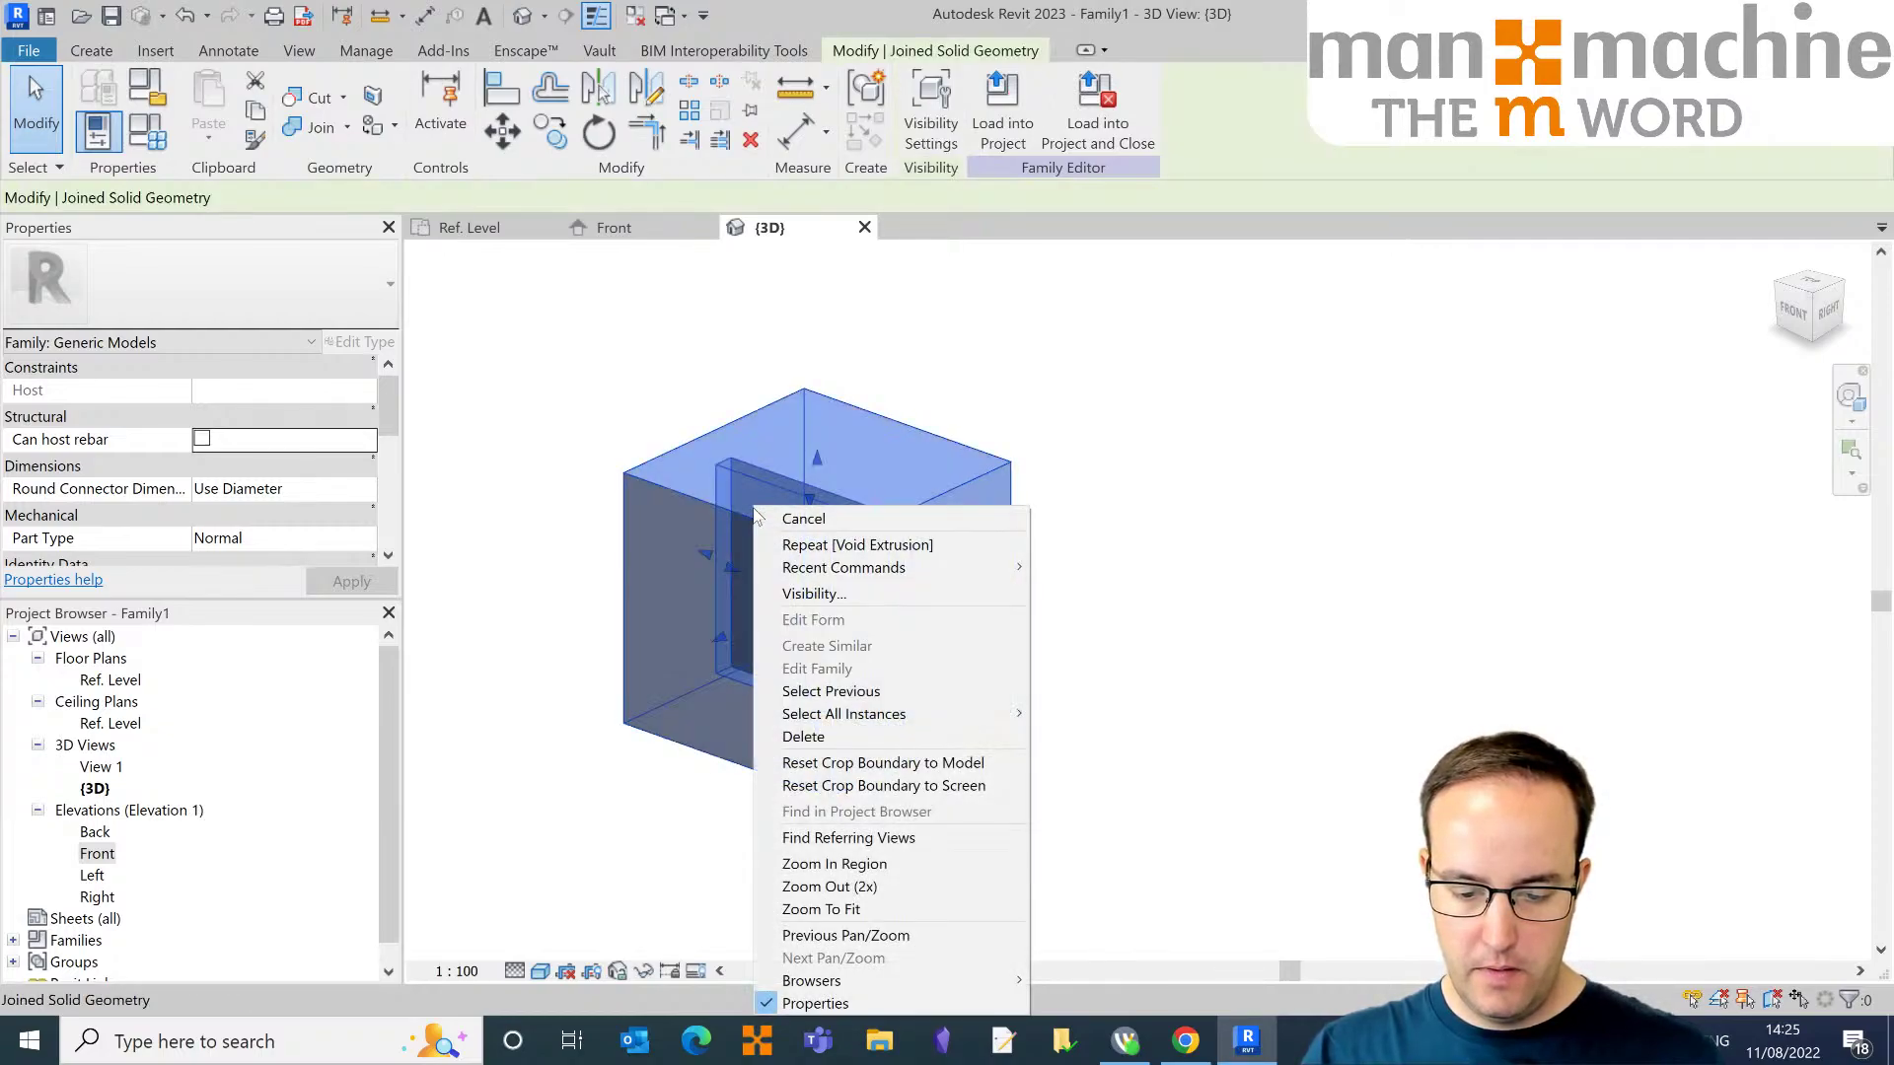
left_click(785, 519)
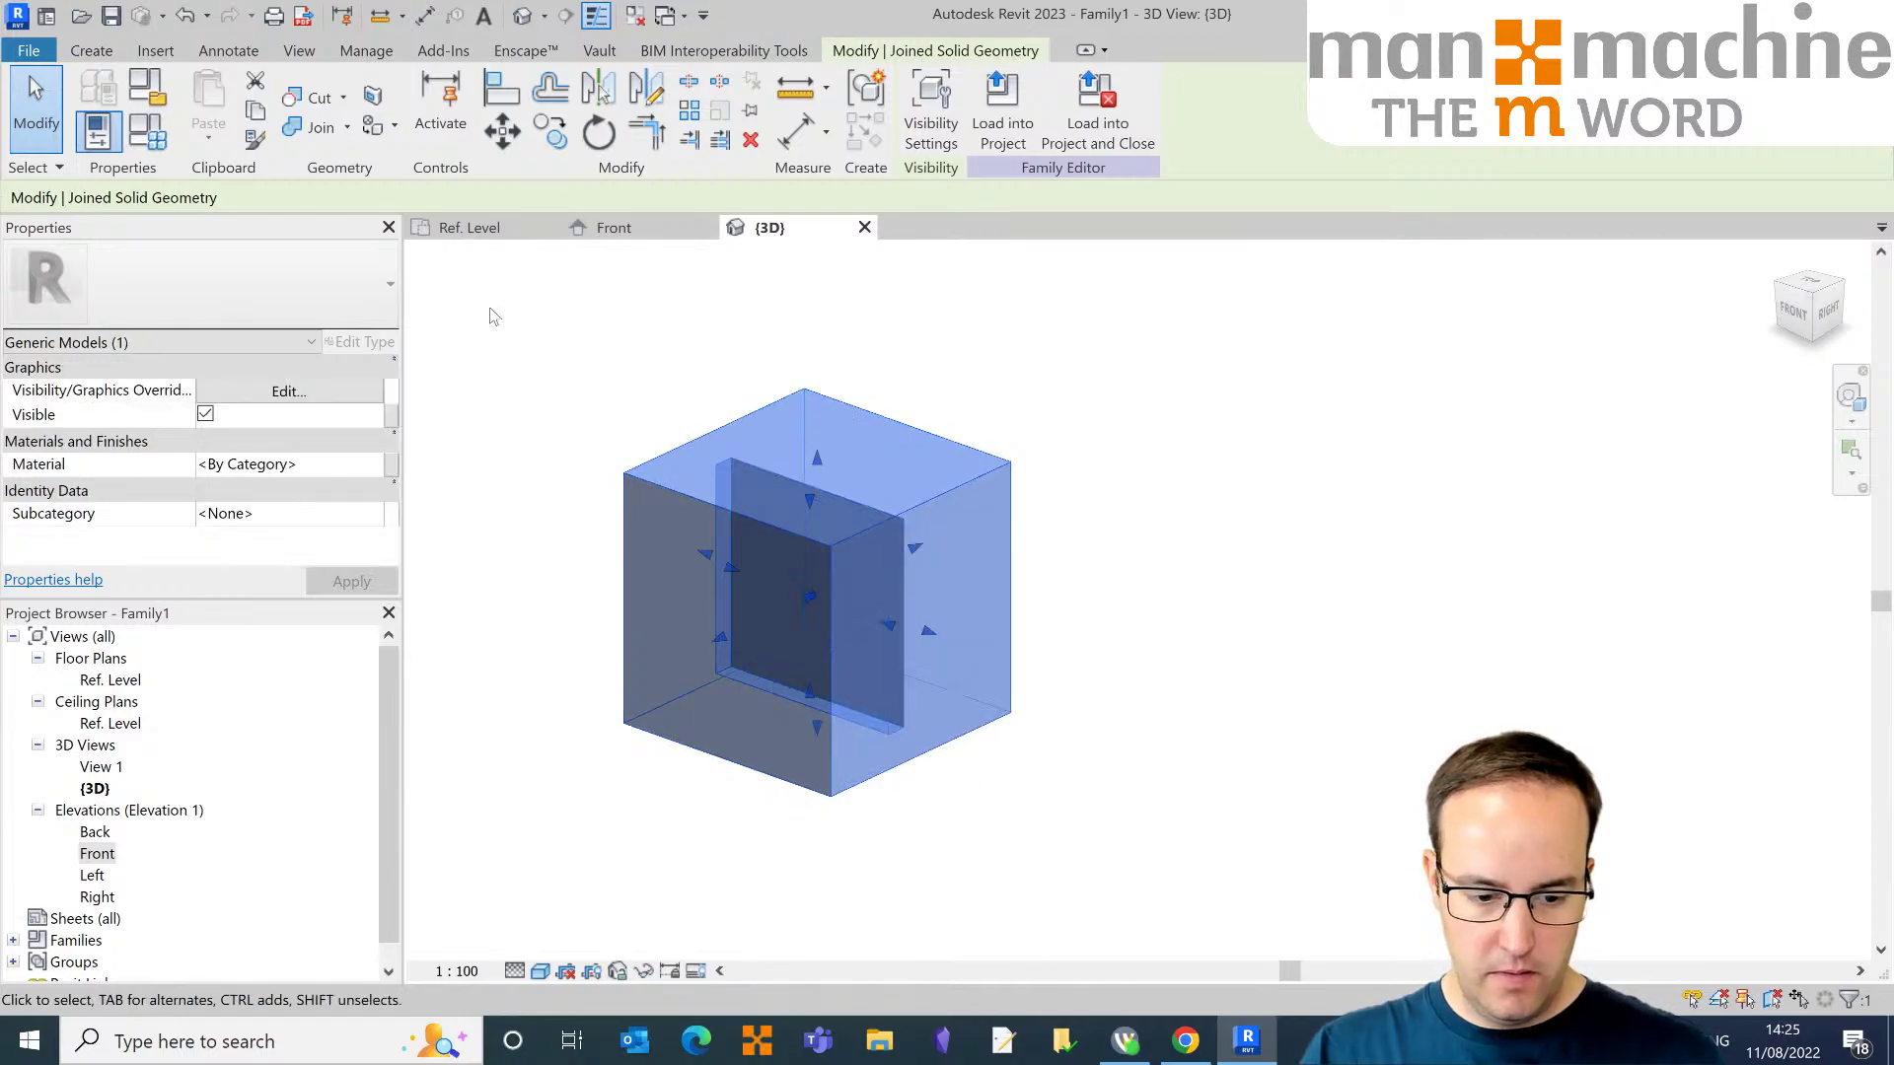
Step: Select both the cube and the void in the 3D view and filter the properties to Generic Models (Void)
left_click(212, 346)
left_click(578, 352)
left_click_drag(533, 302, 1240, 945)
left_click(89, 343)
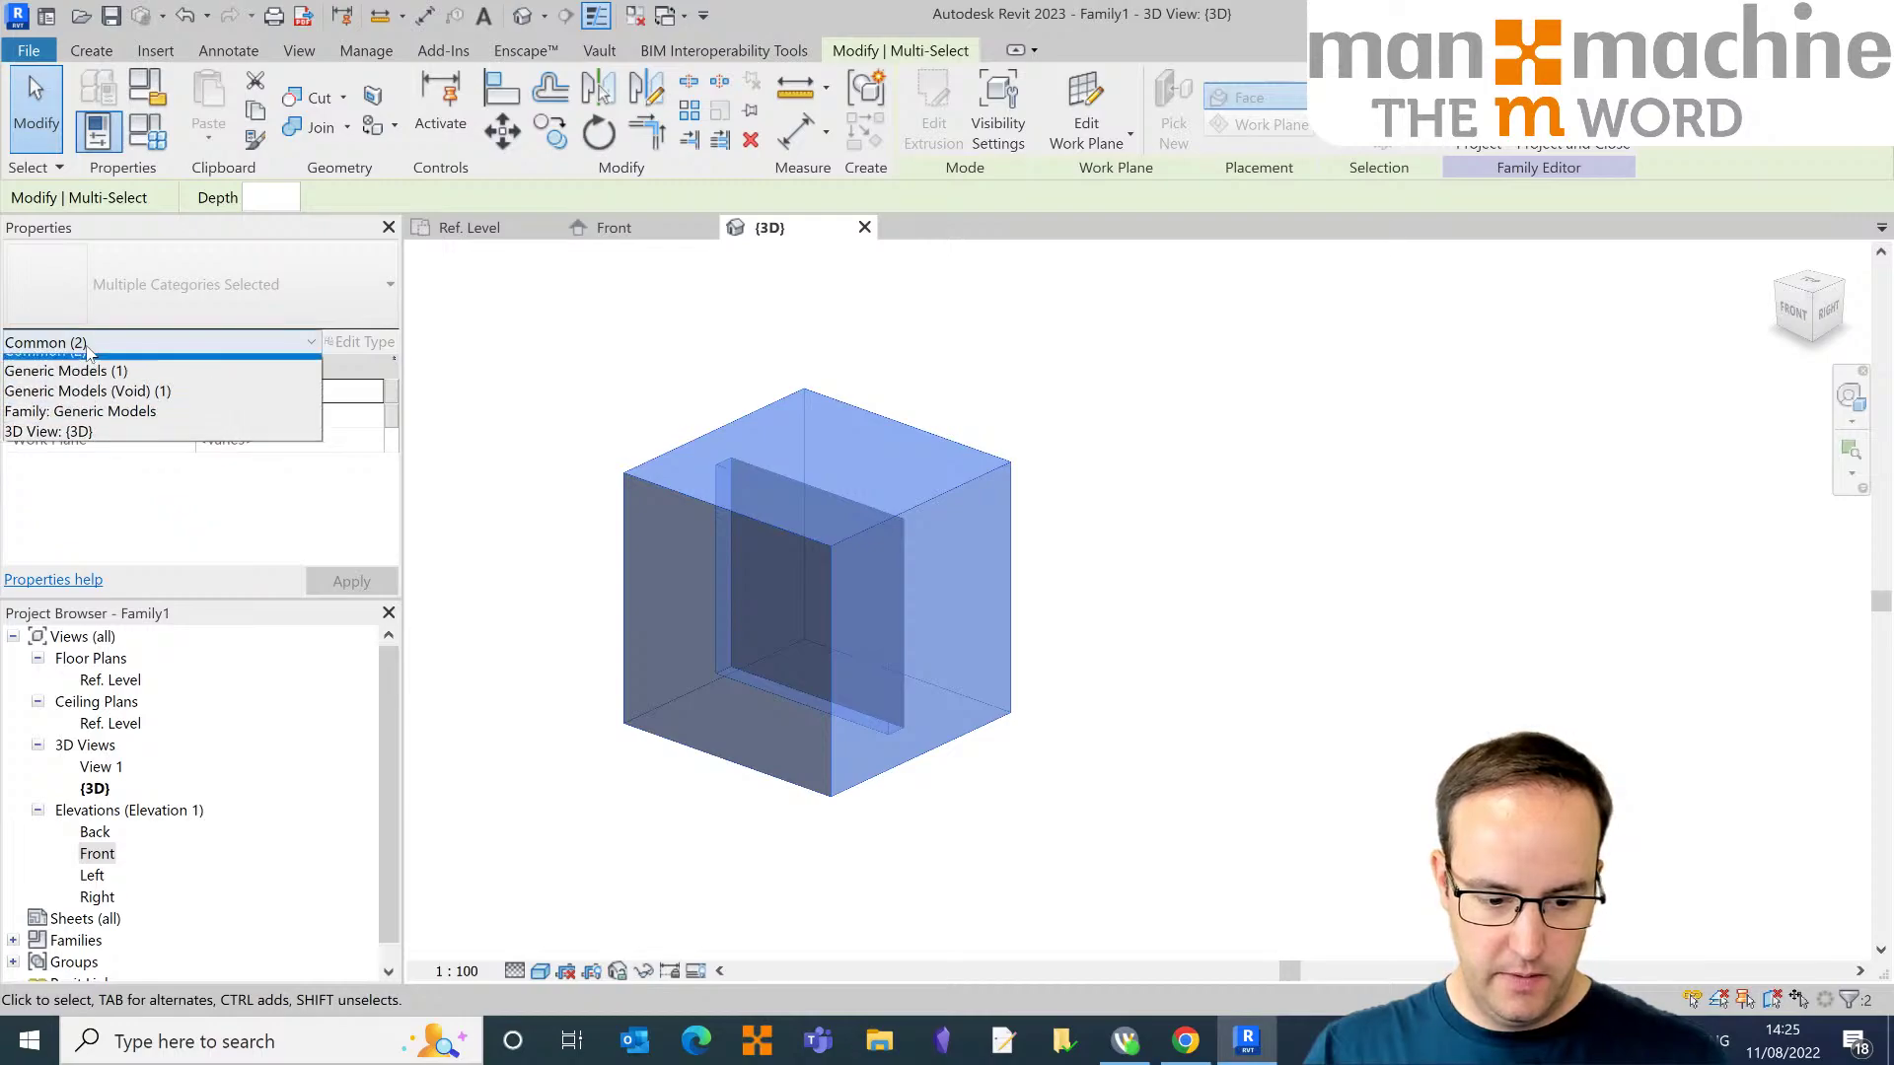
left_click(118, 386)
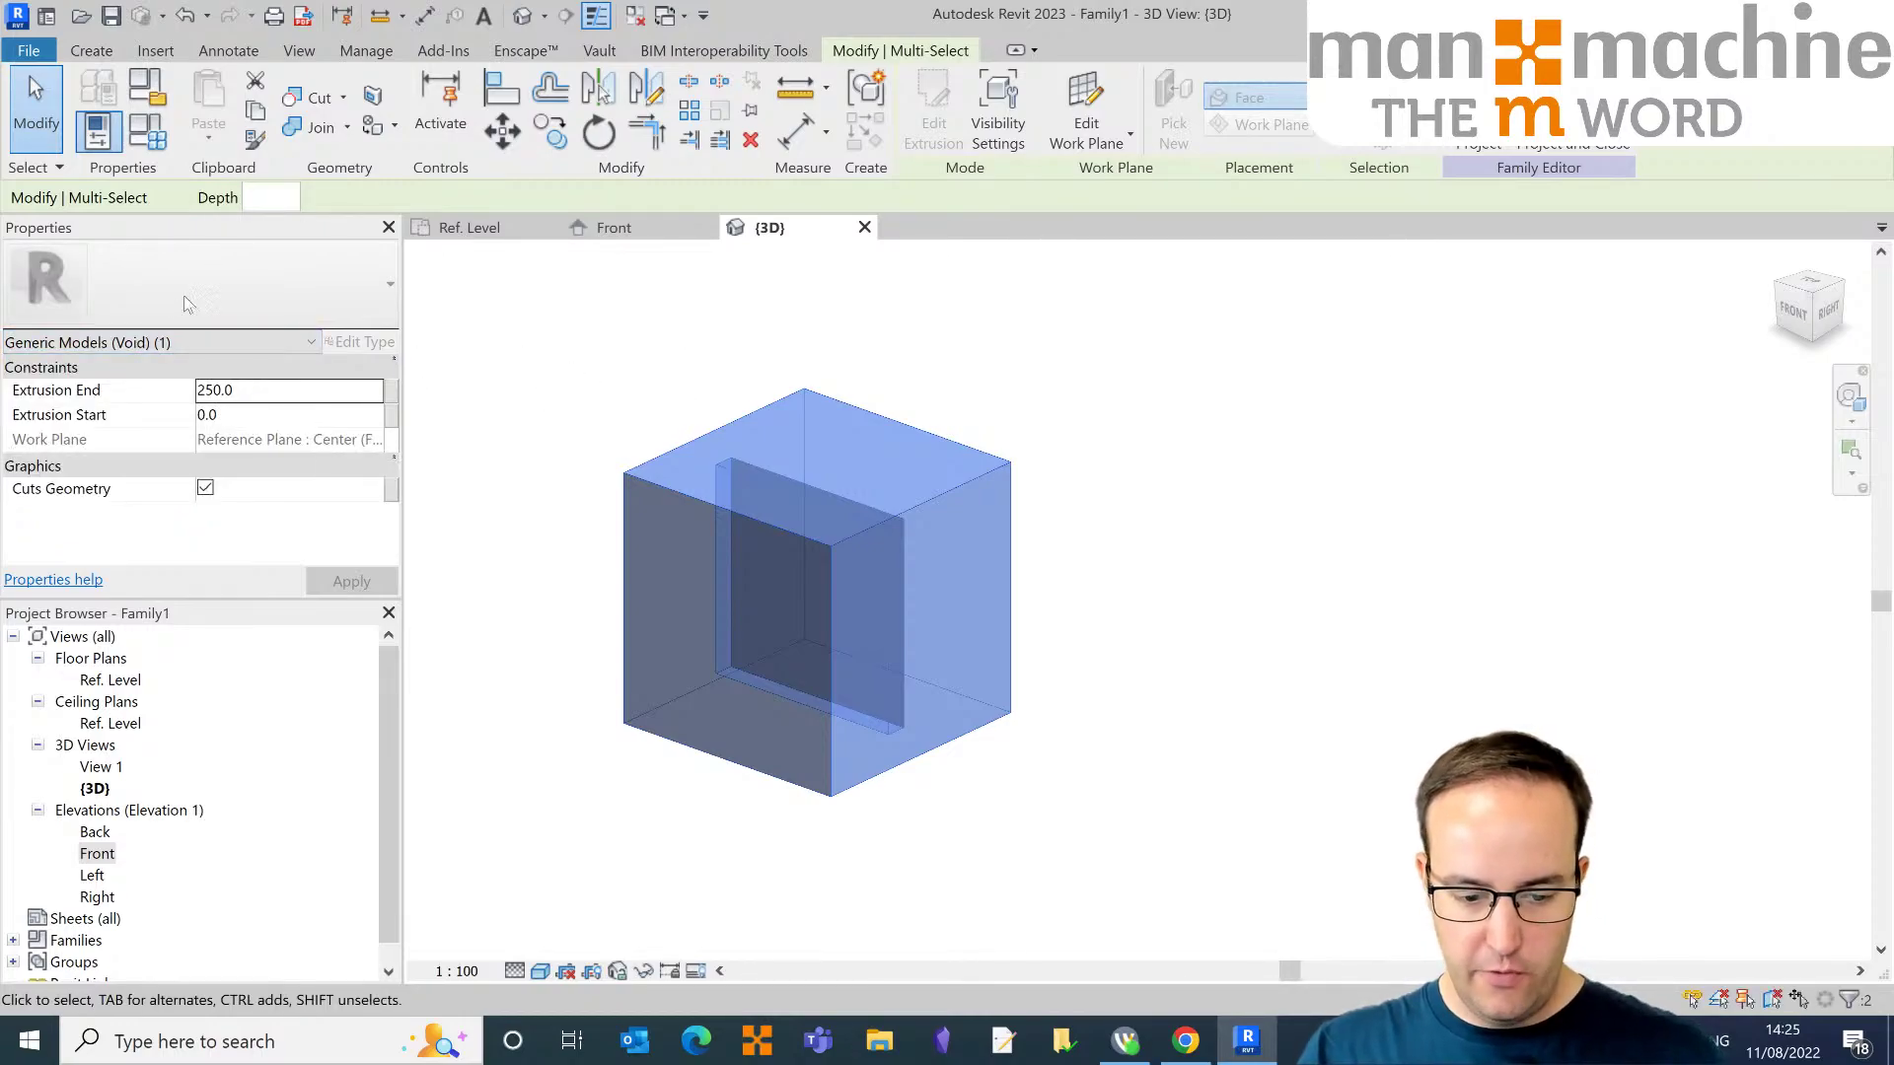
Step: Try to edit the work plane of the selected void
left_click(1104, 141)
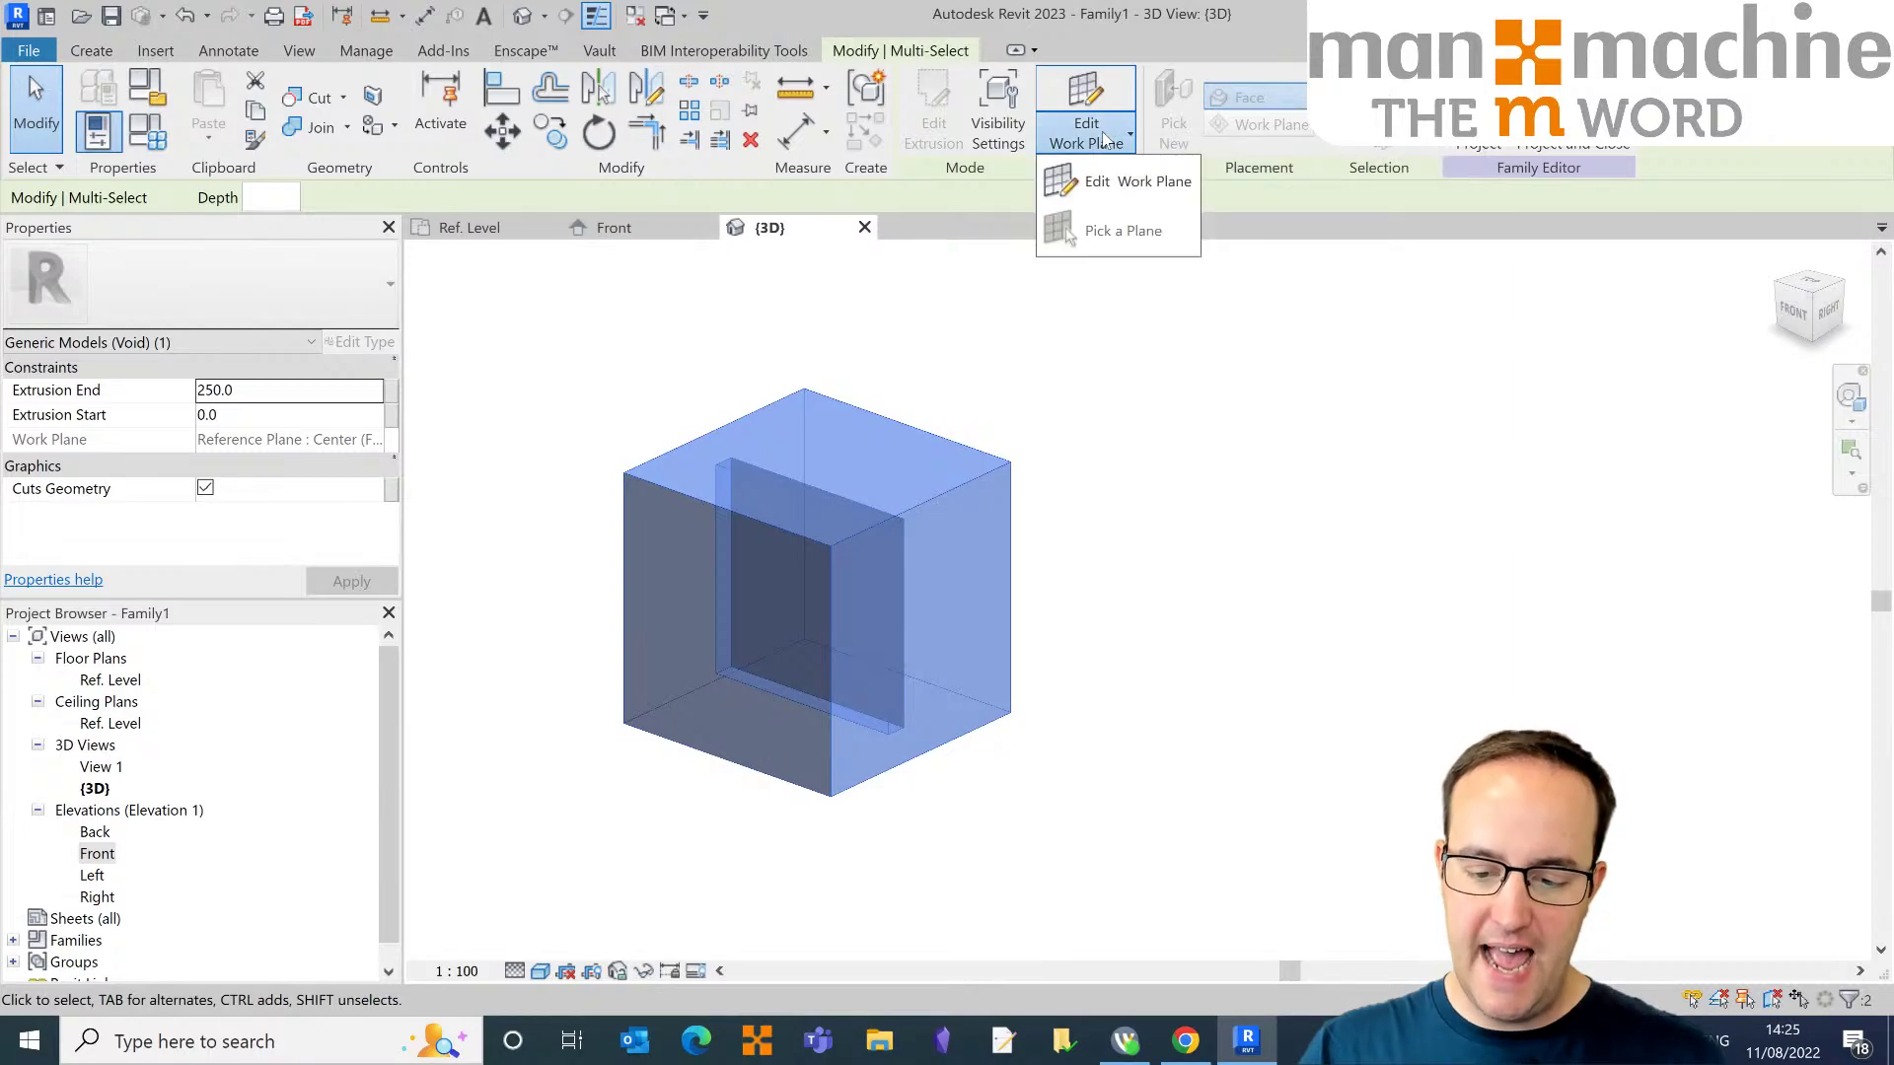
left_click(1112, 186)
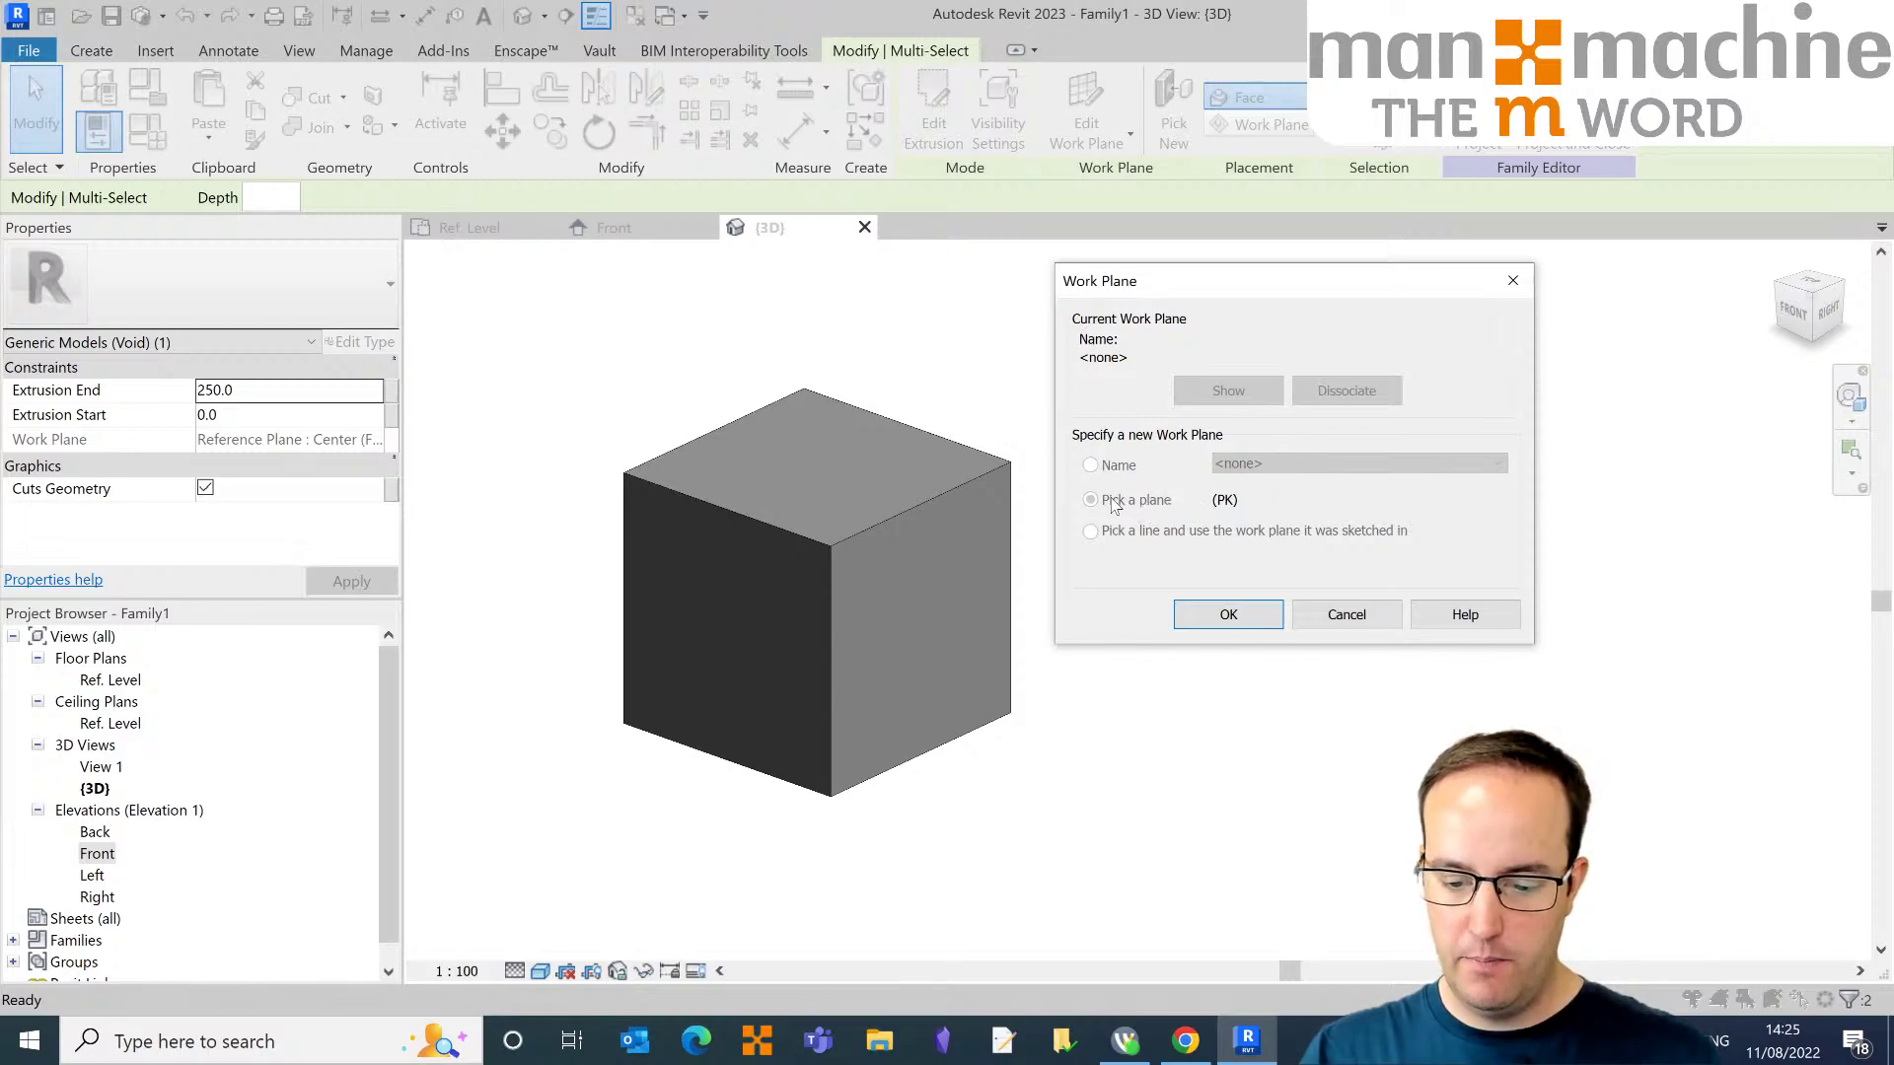
key("Tab")
key("Tab")
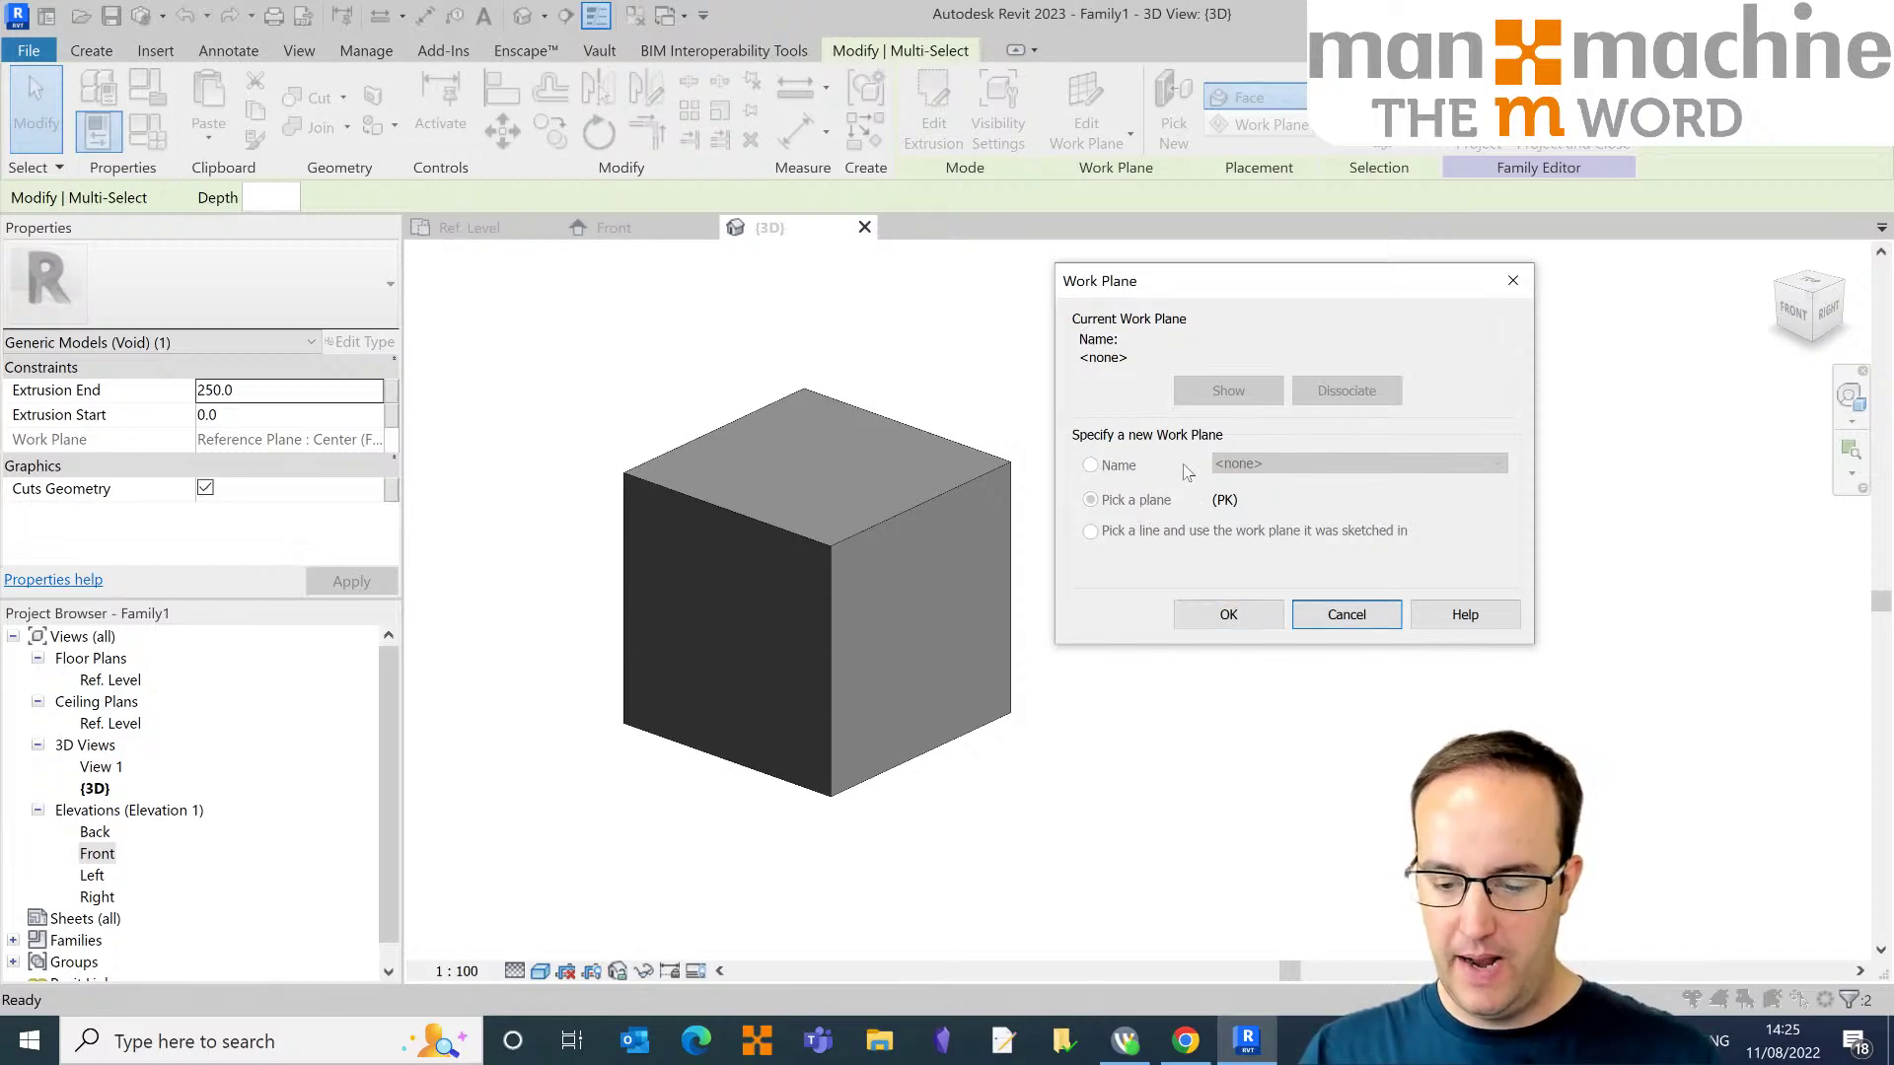
left_click(1371, 614)
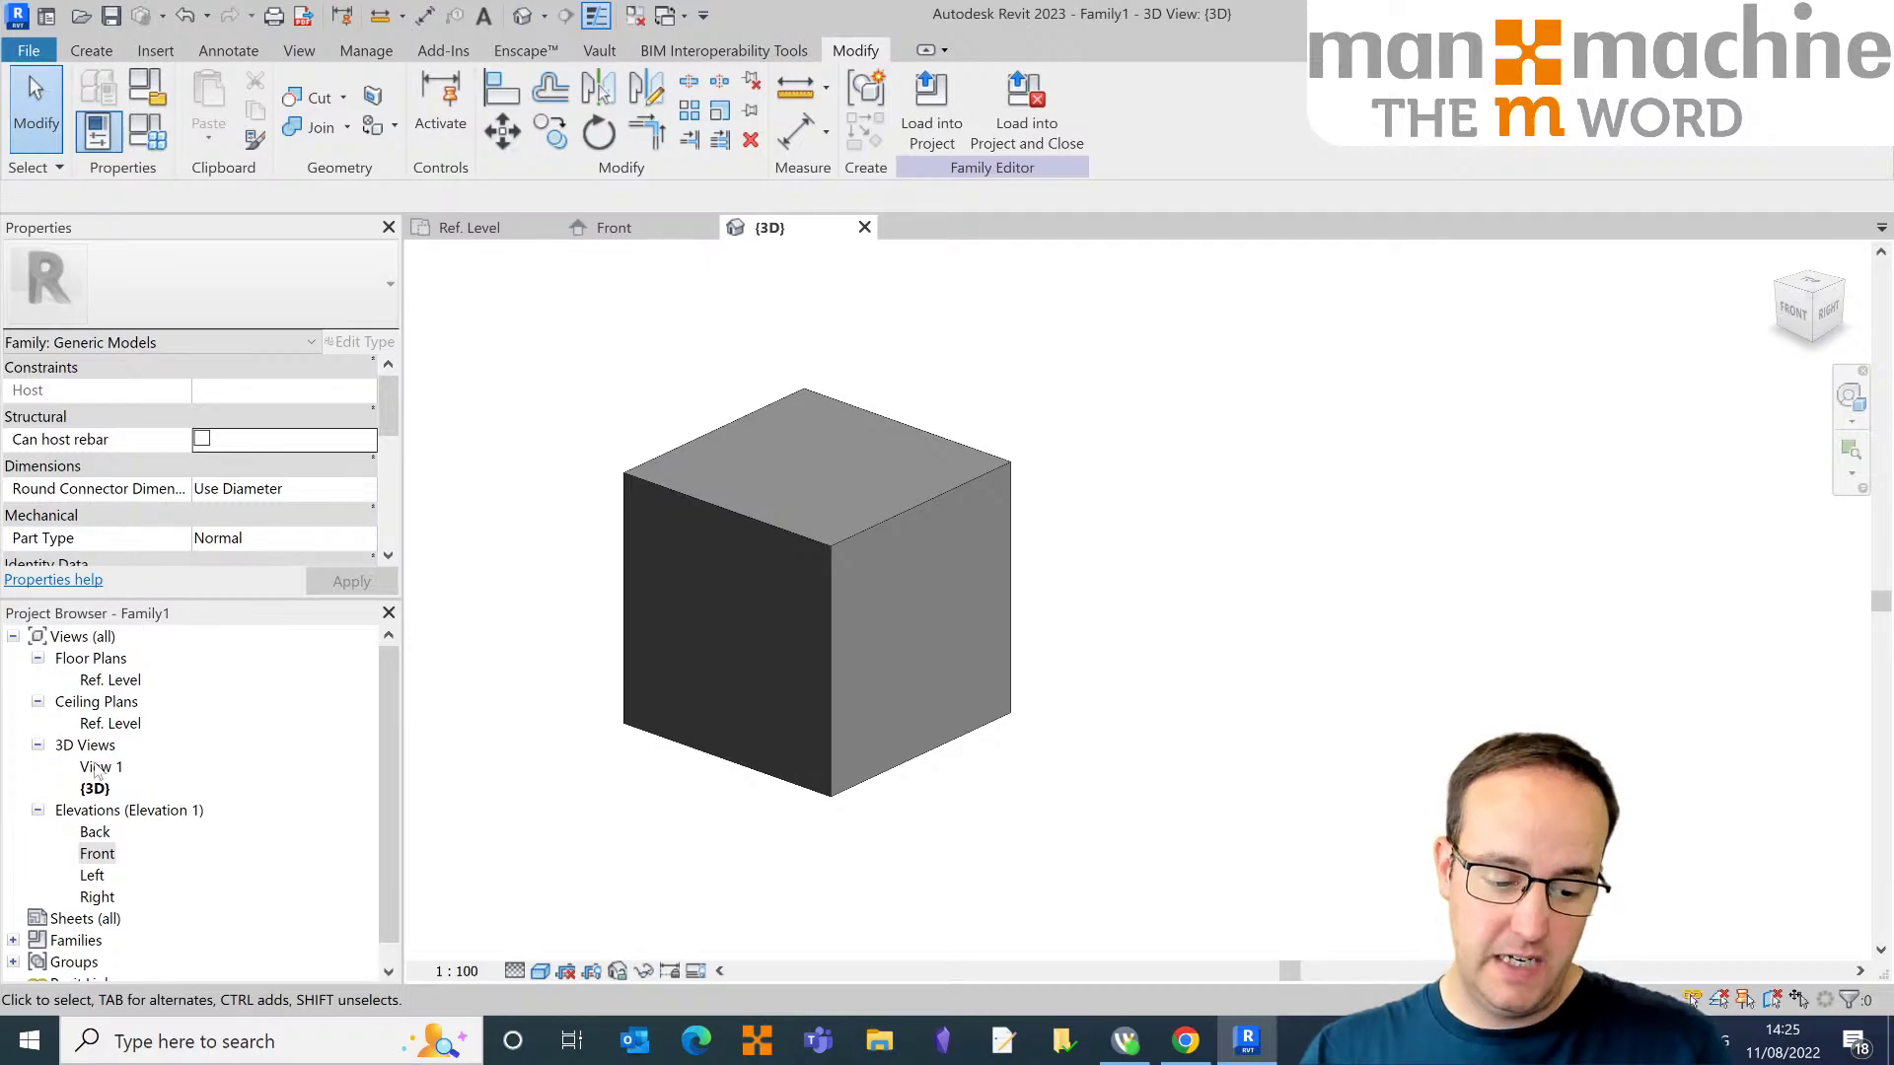
Step: Check the name of the reference plane at the cube's front face in the Ref. Level plan, then return to 3D
double_click(110, 680)
scroll(795, 689, "up", 2)
middle_click_drag(786, 690, 1000, 617)
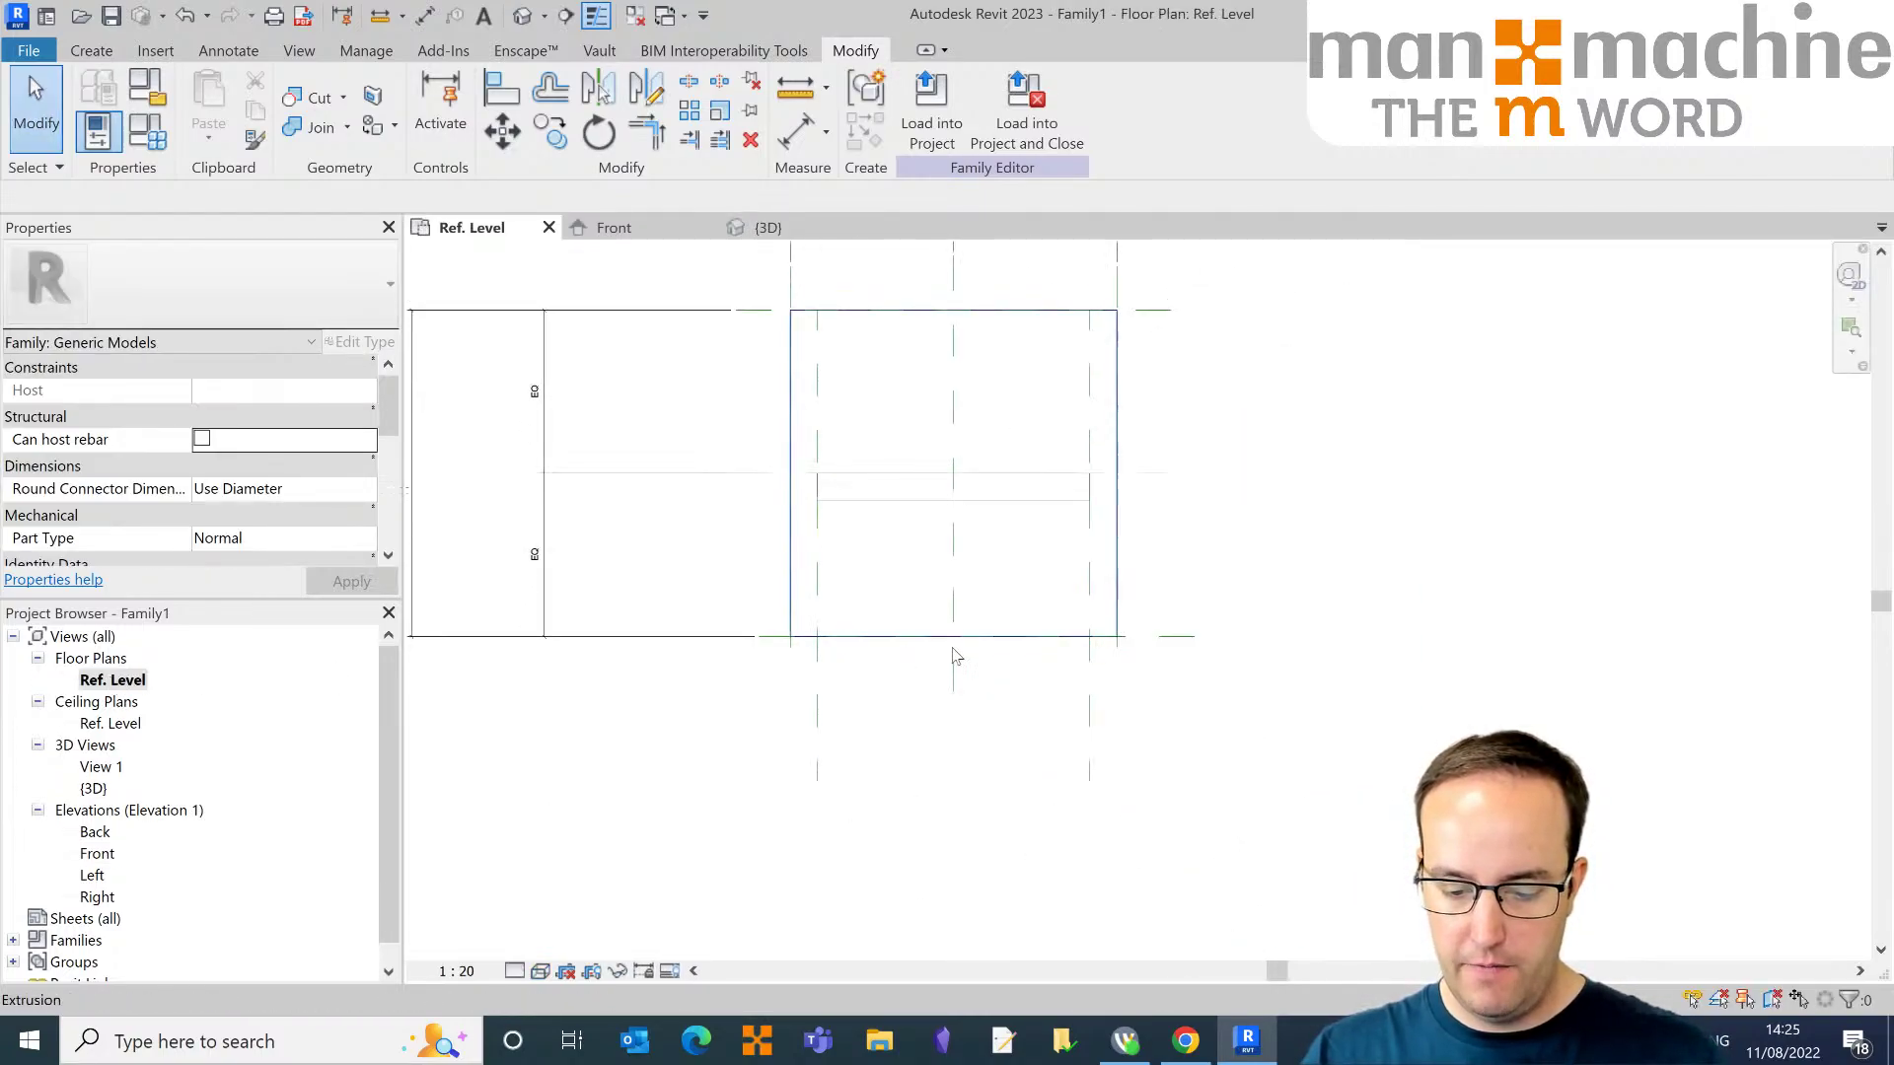
left_click(1150, 636)
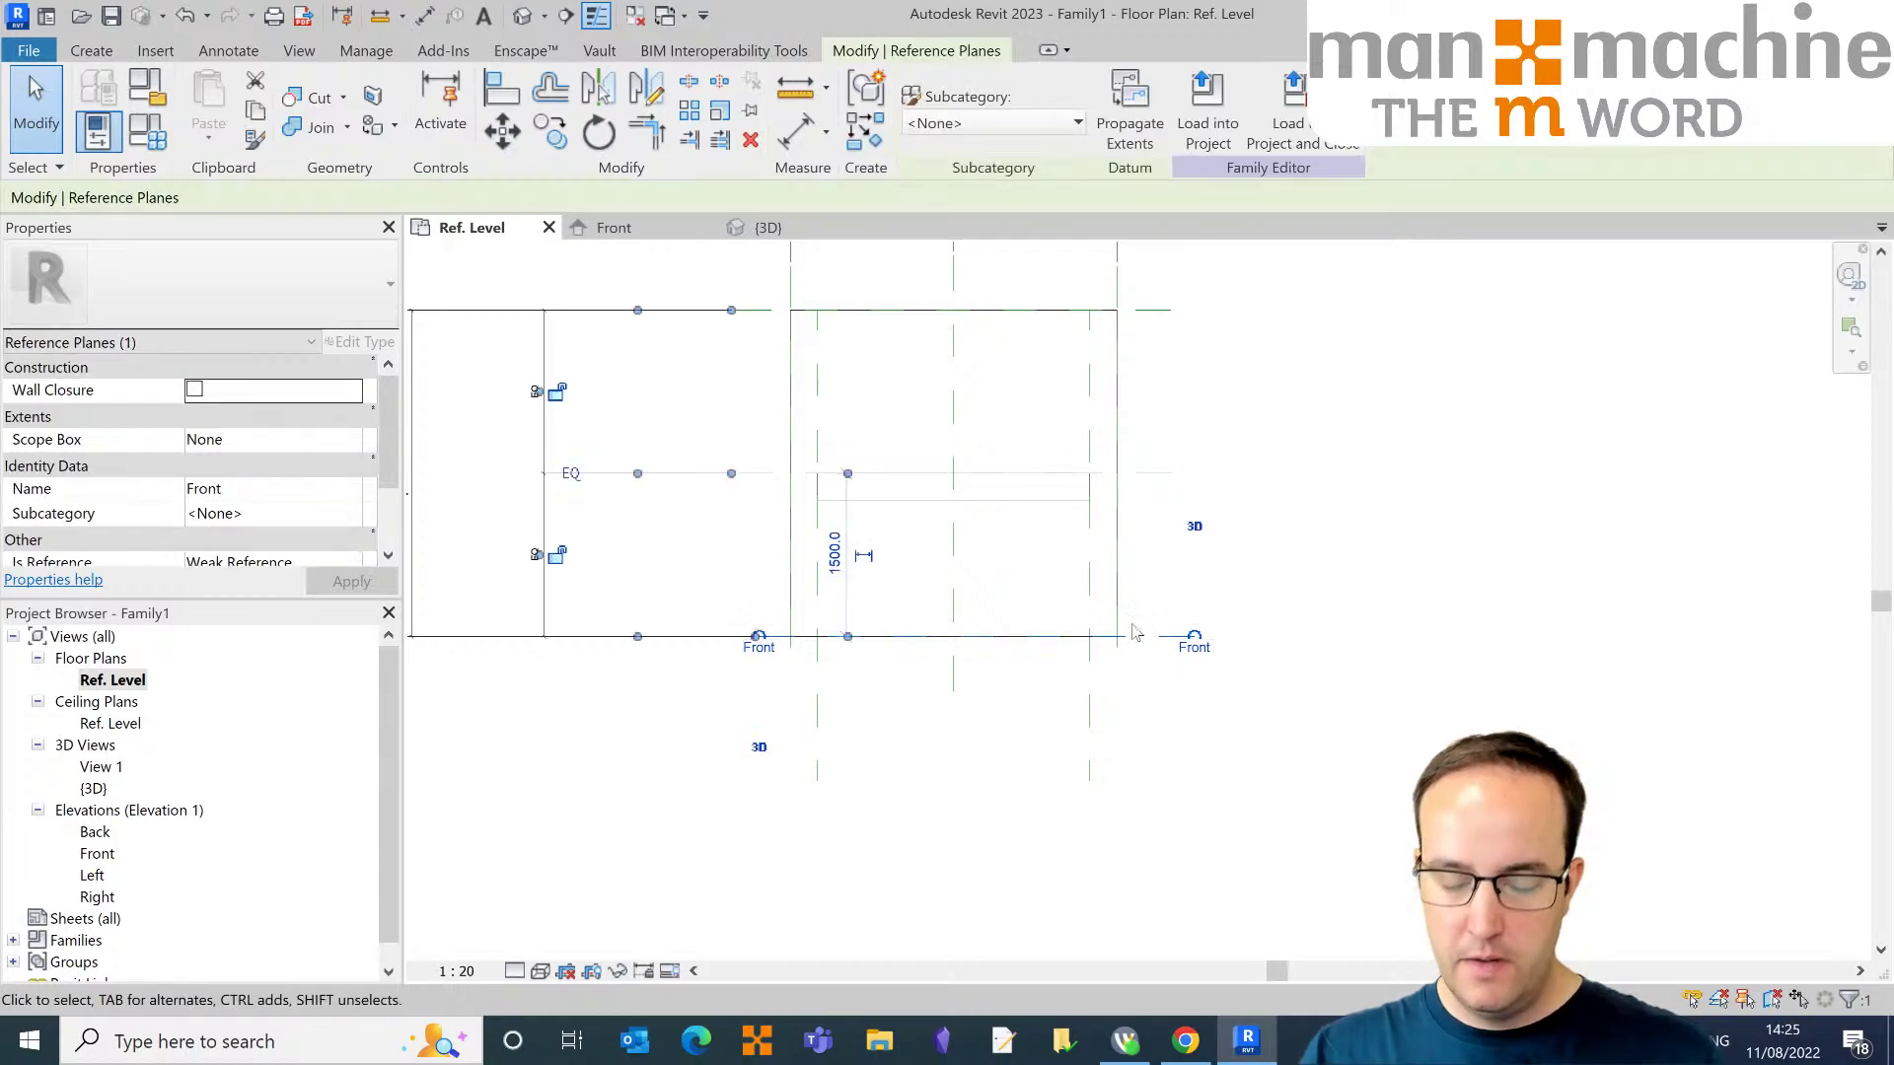
left_click(1365, 512)
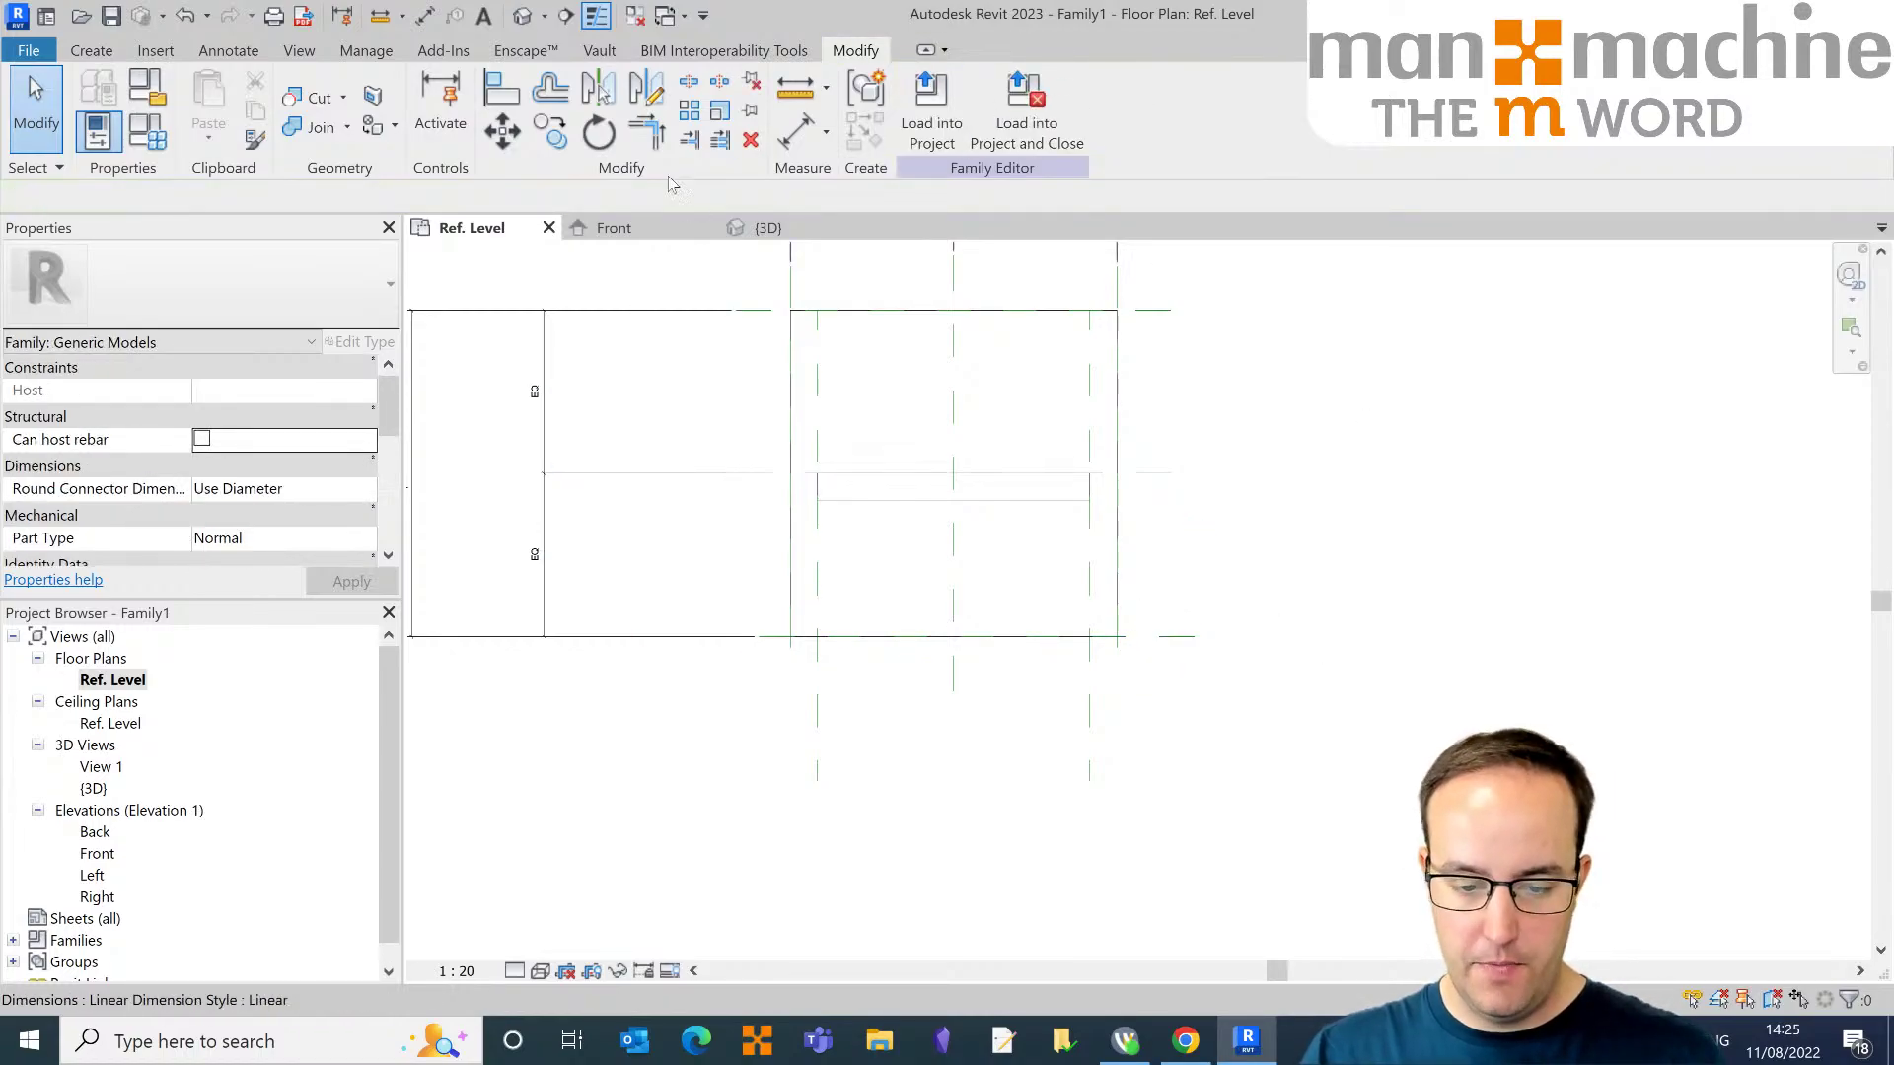
left_click(768, 227)
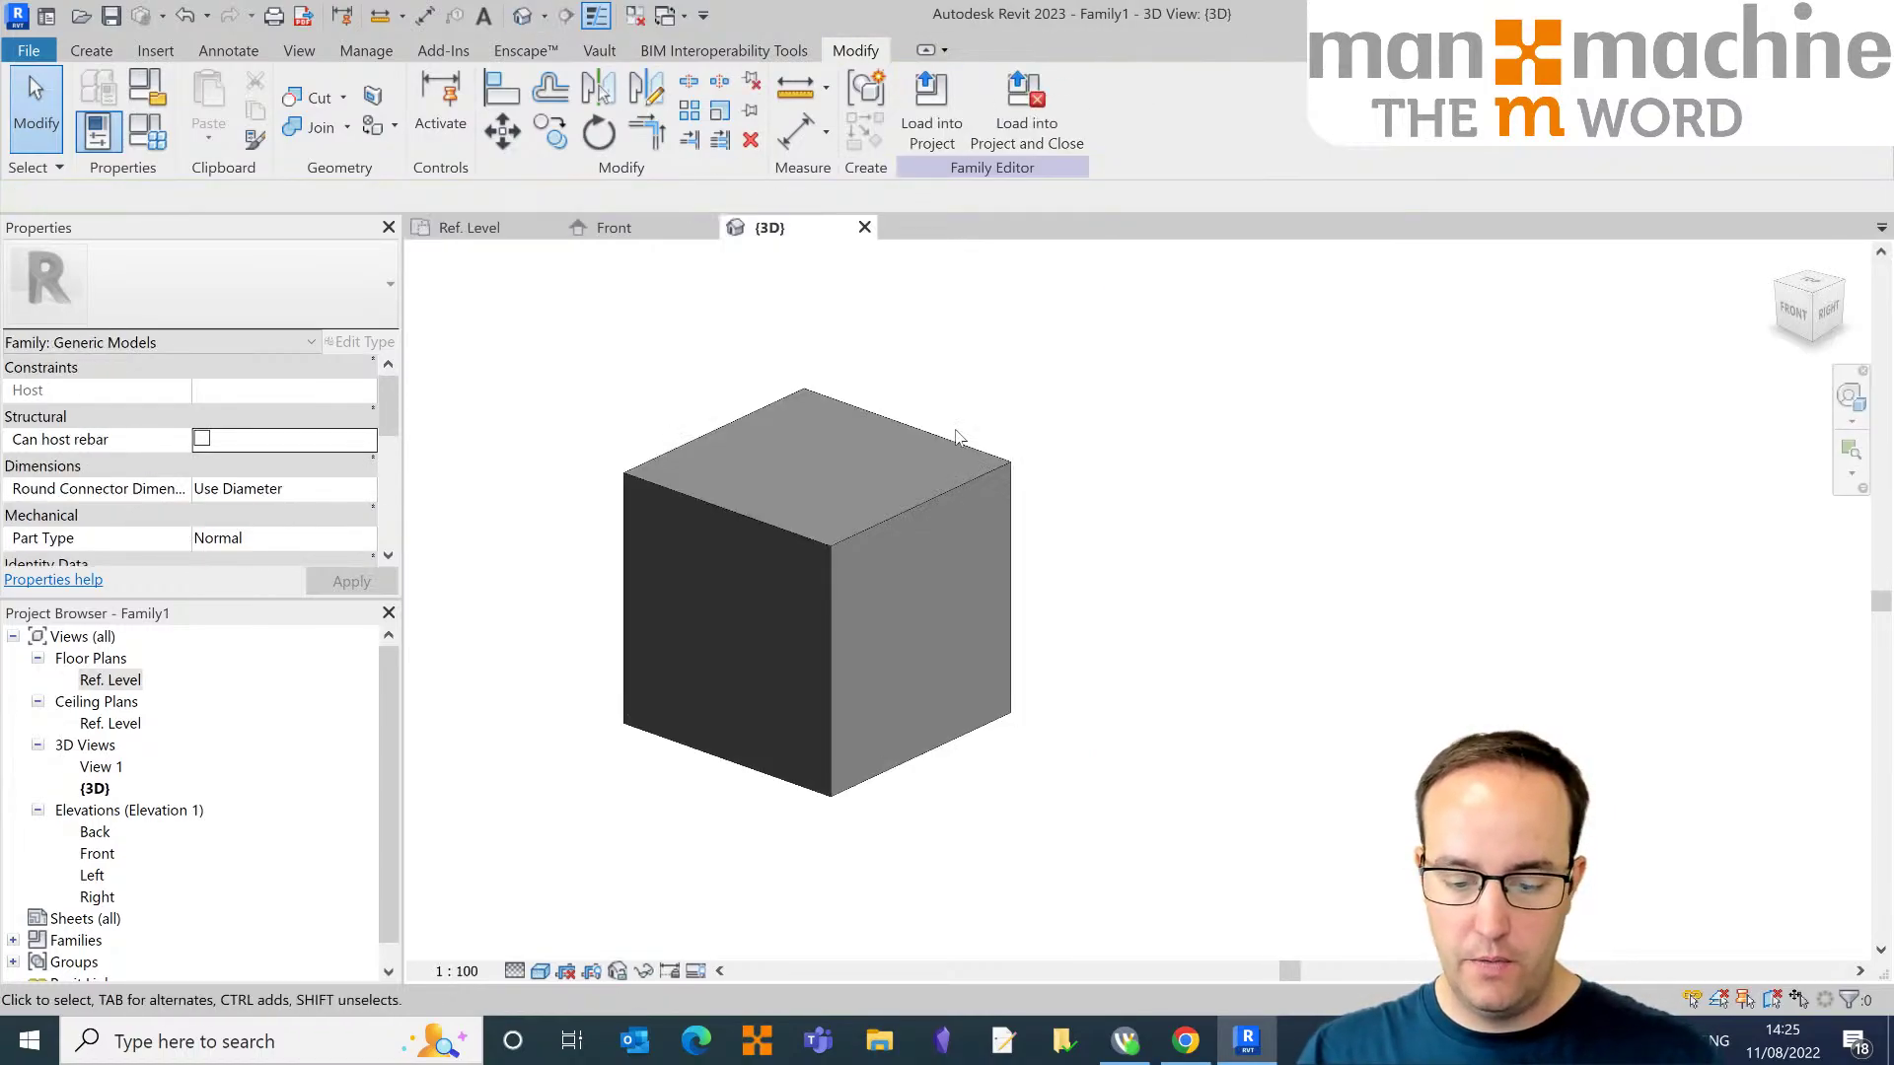
Step: Try stretching the void forward to the cube's front face, then undo the stretch
left_click(785, 535)
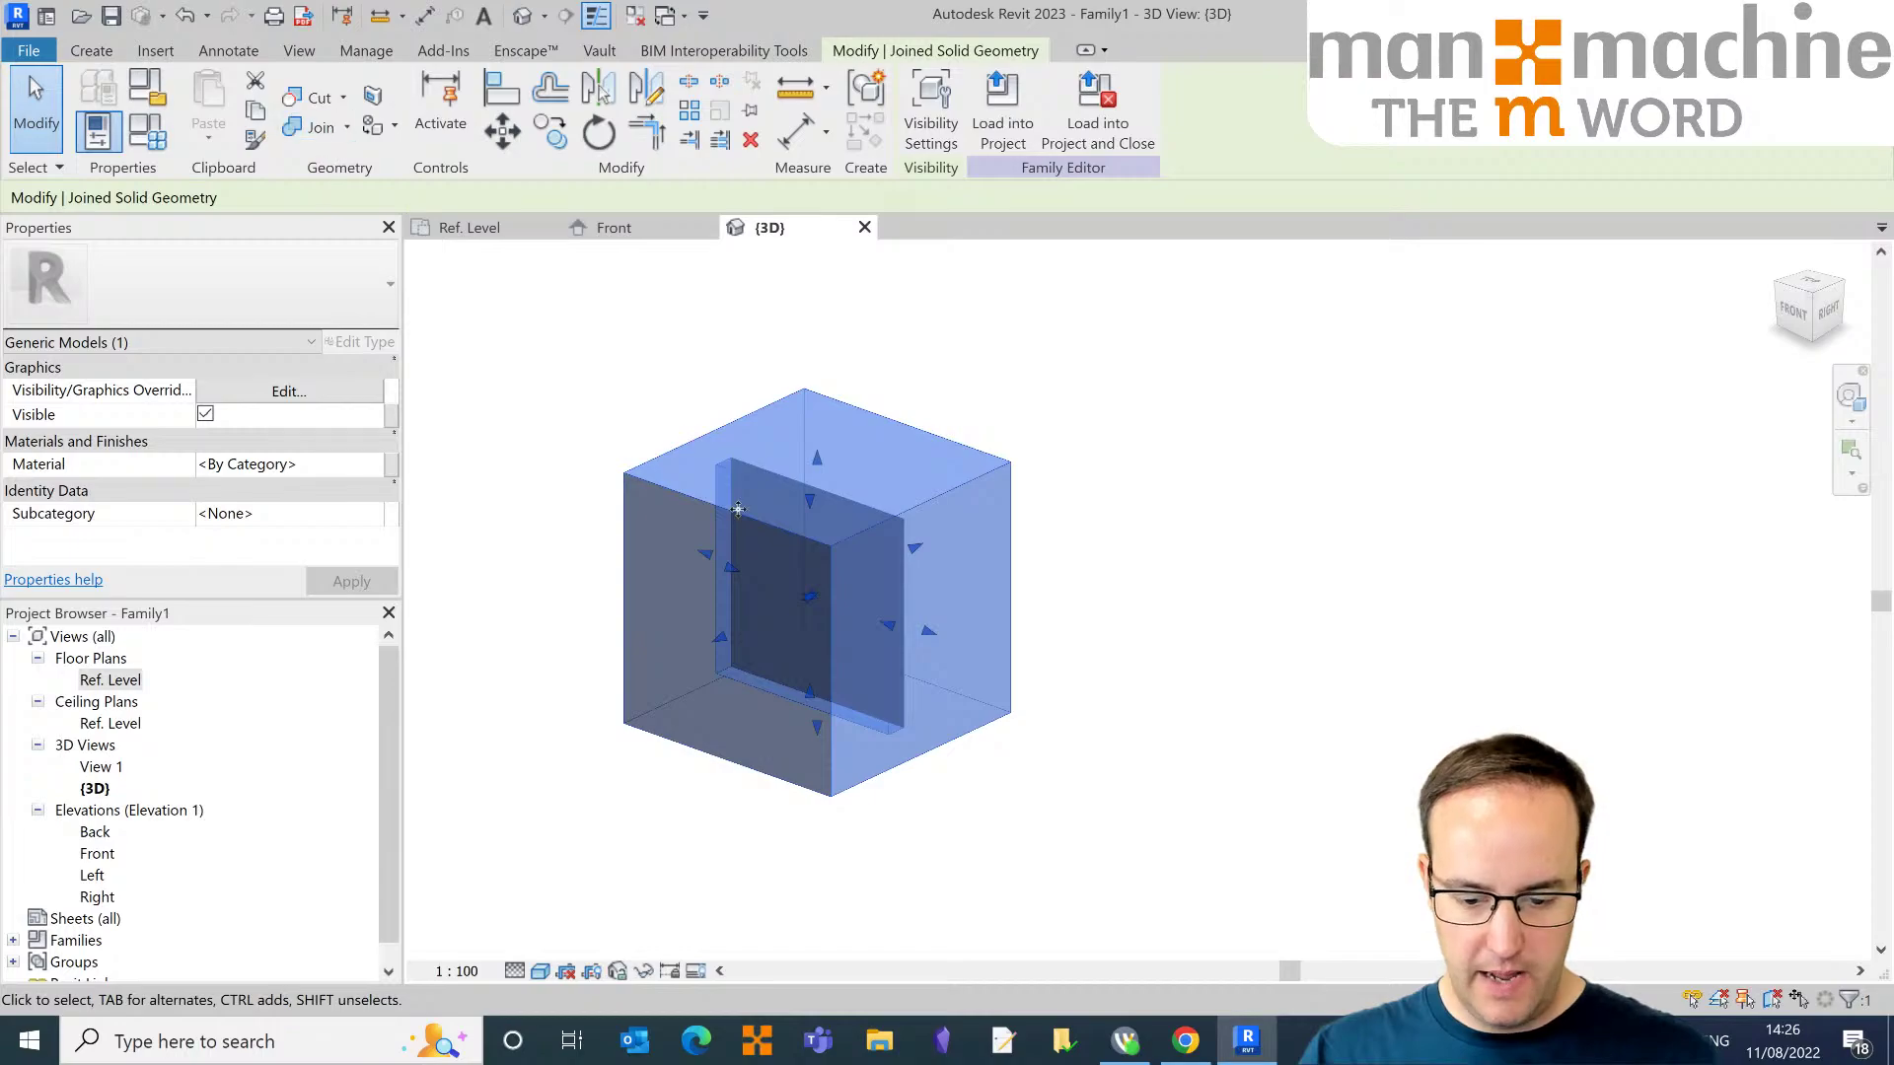
left_click_drag(808, 602, 680, 664)
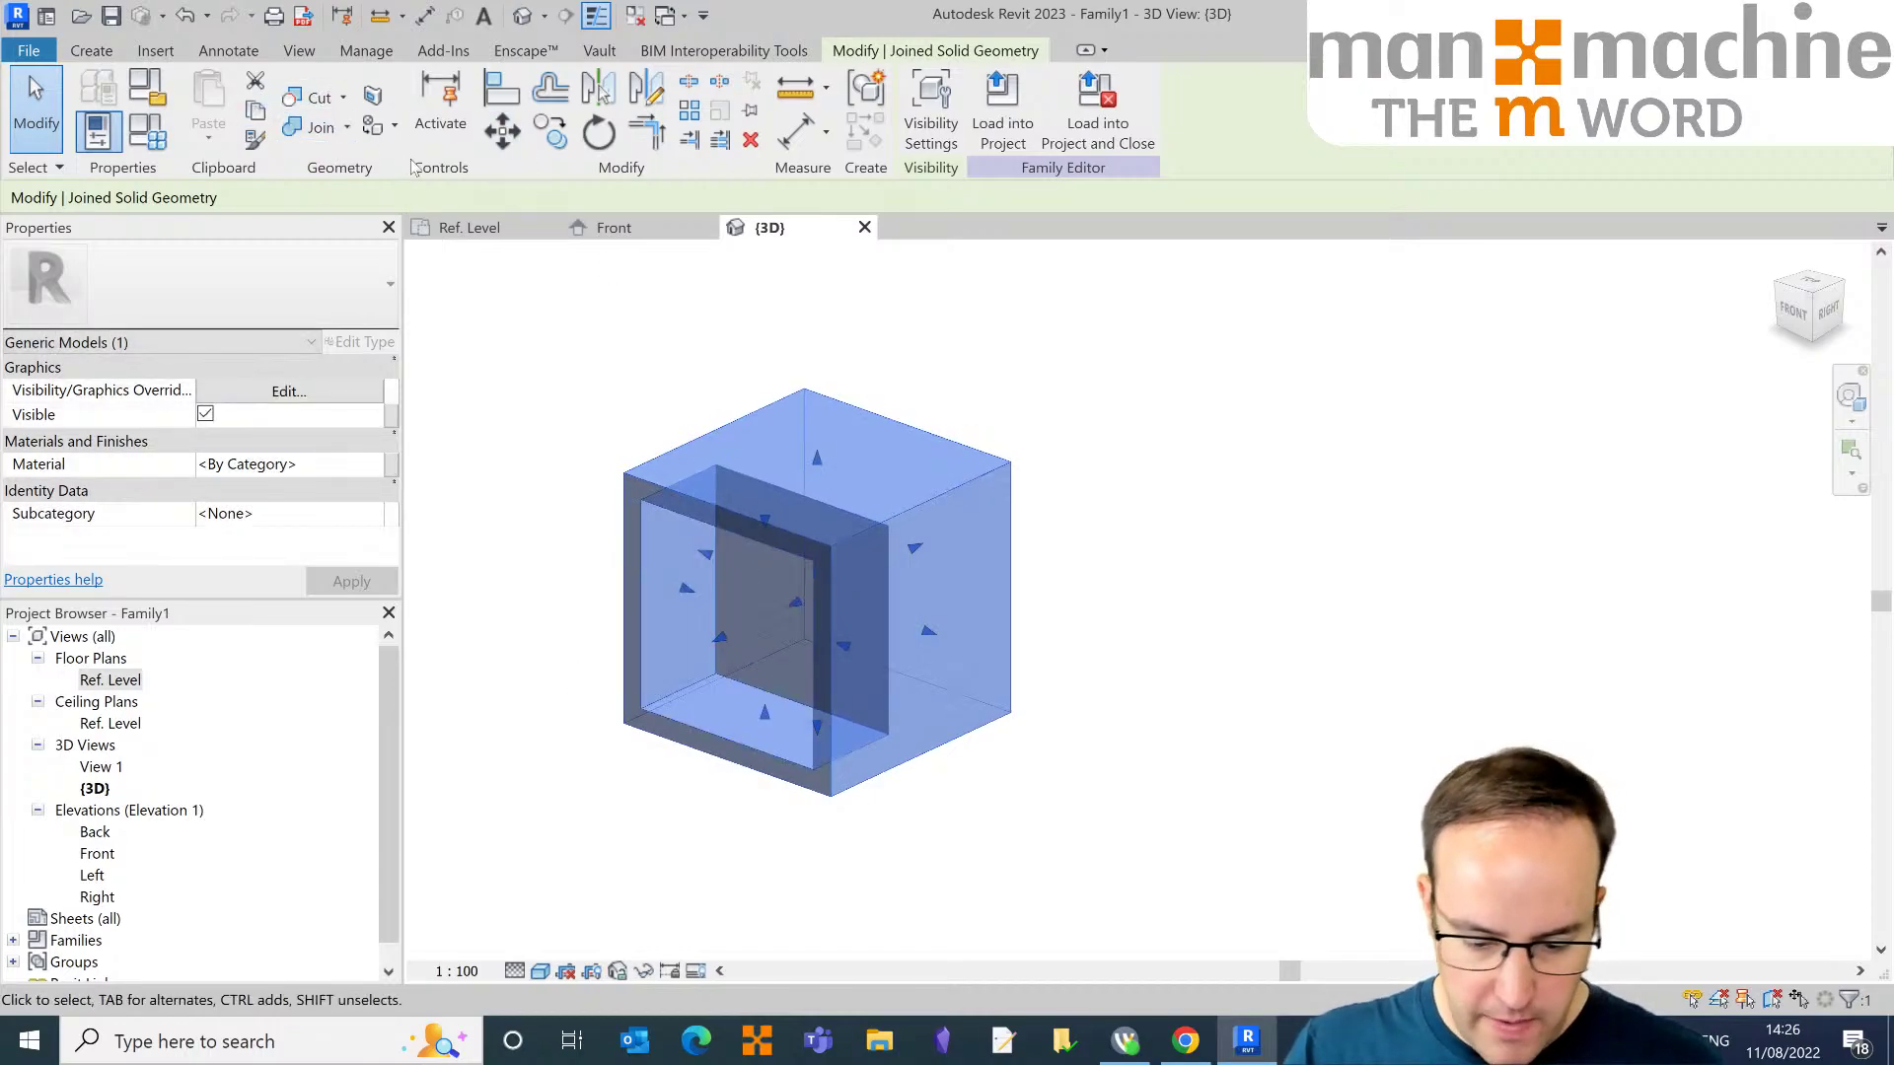
key("ctrl+z")
Step: Try to unjoin the void from the cube's solid geometry, then leave the command
left_click(753, 513)
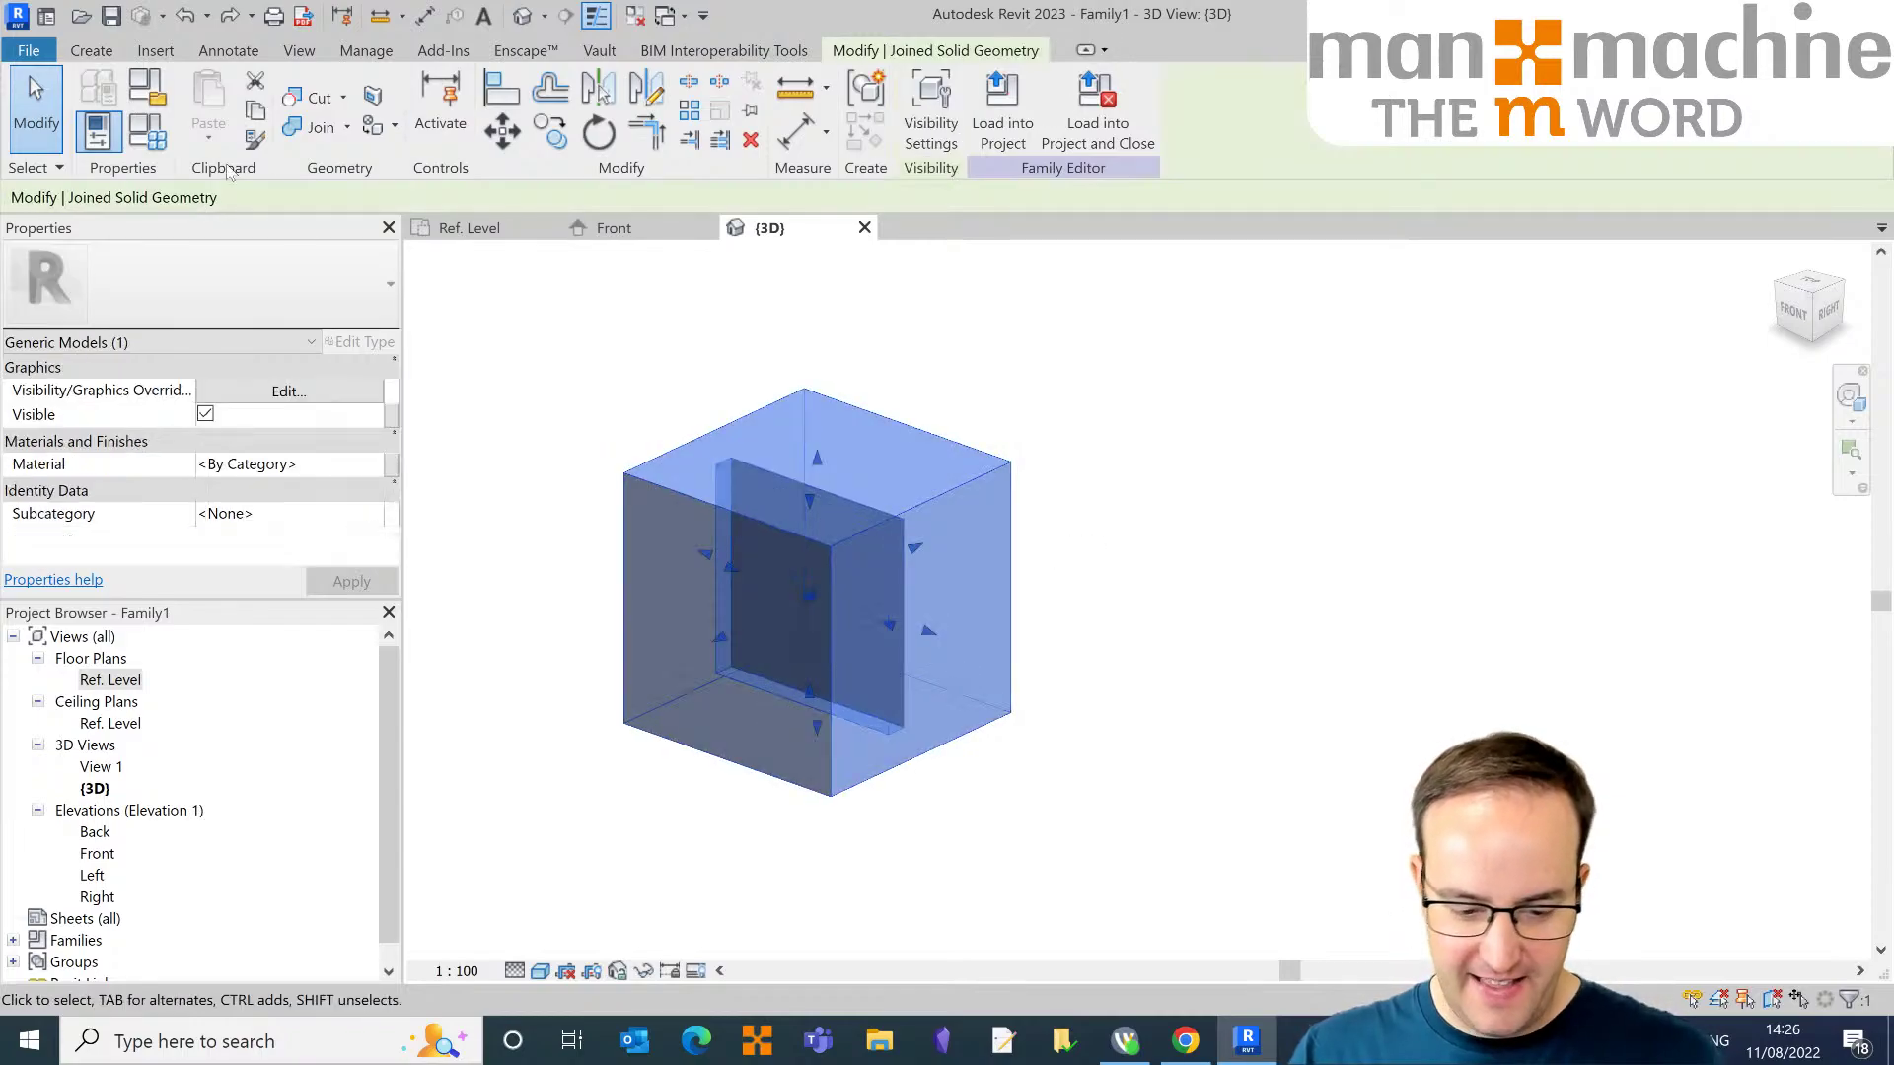
left_click(347, 131)
left_click(352, 211)
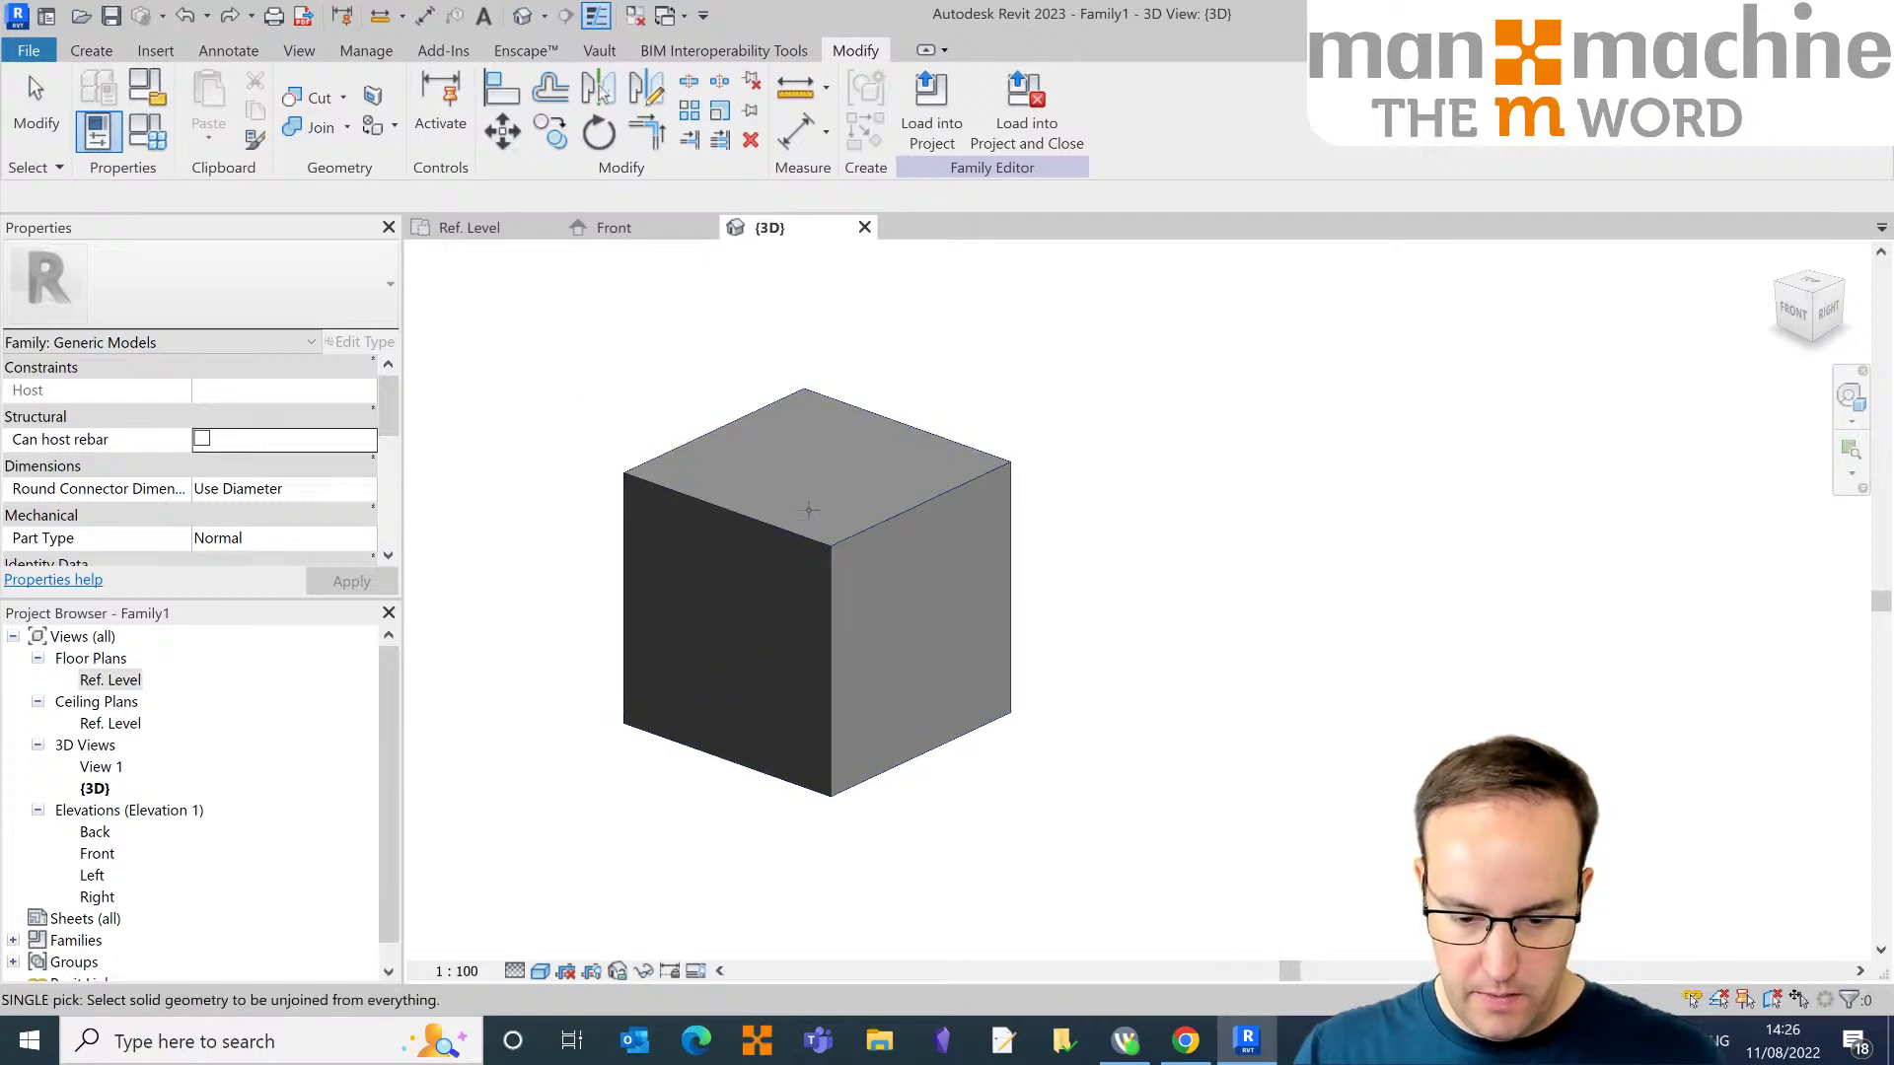
key("Escape")
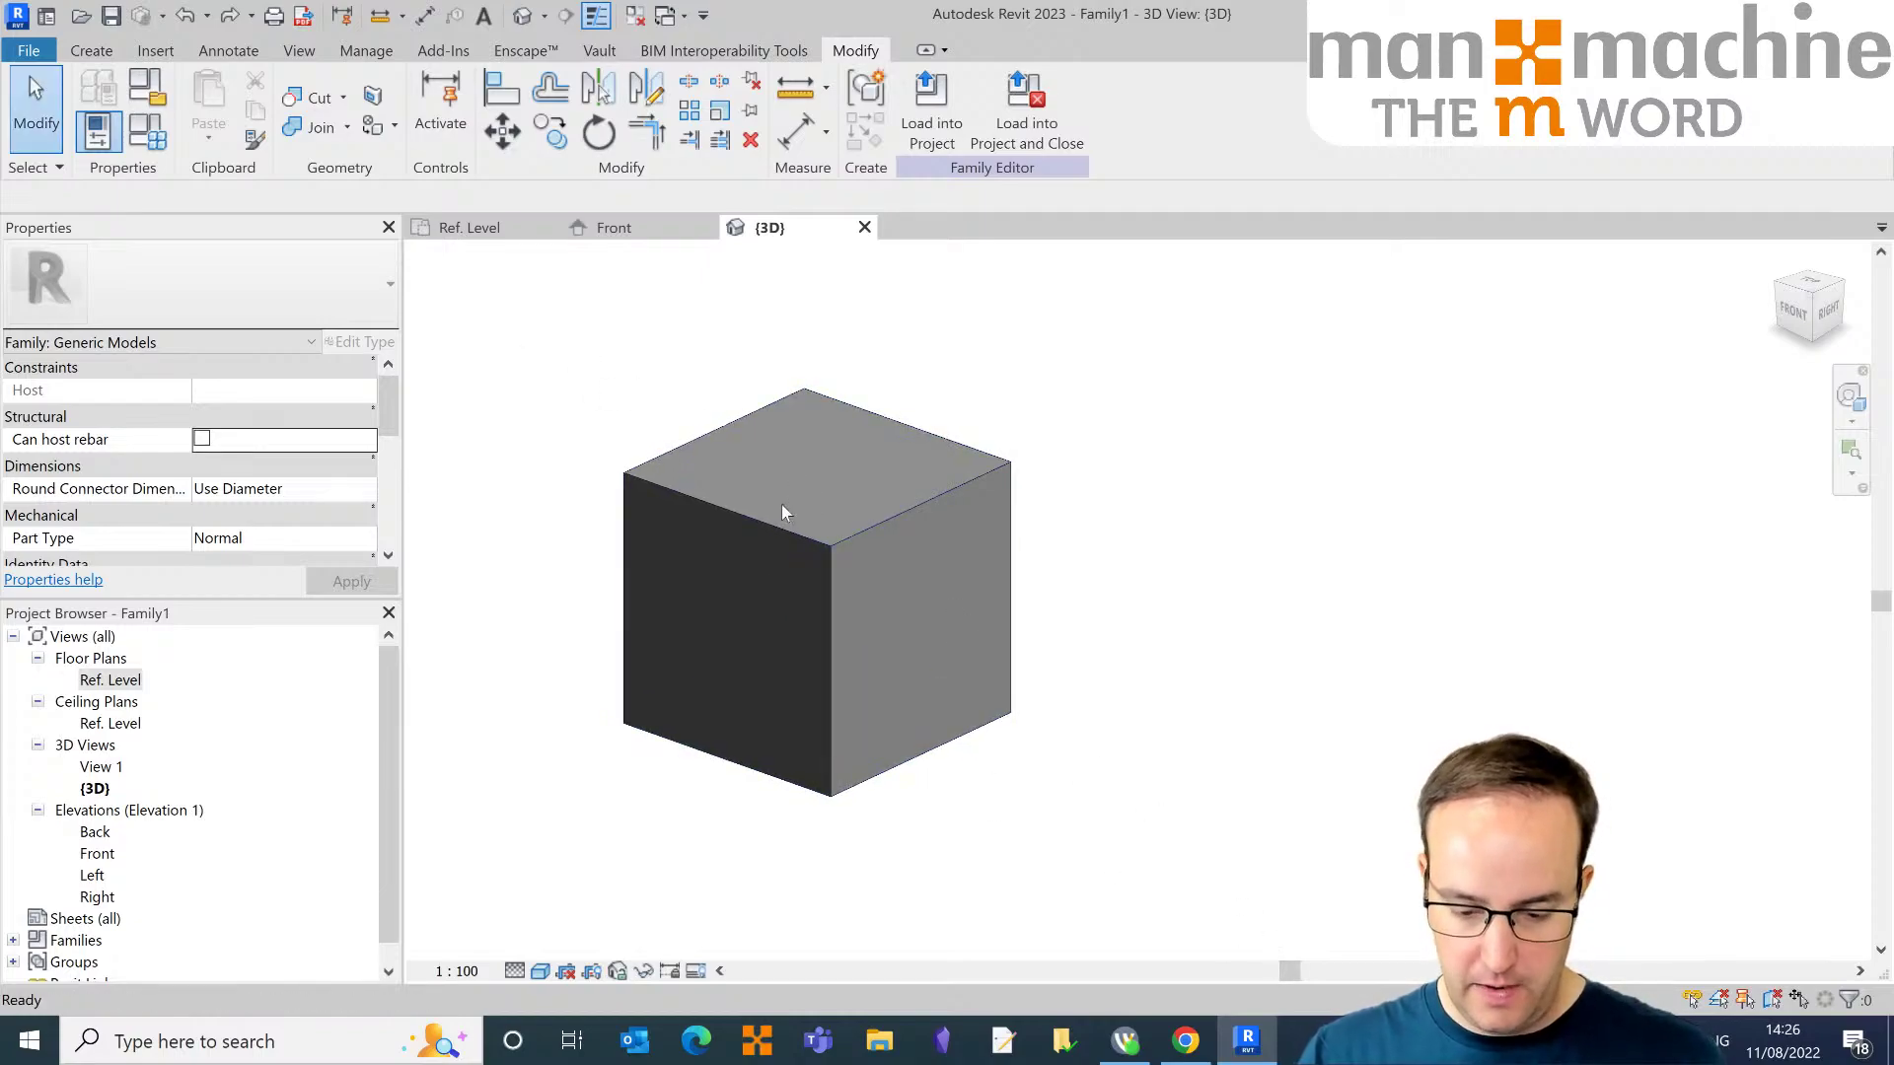
Step: Undo the finished void extrusion and discard its sketch, leaving only the solid cube
key("ctrl+z")
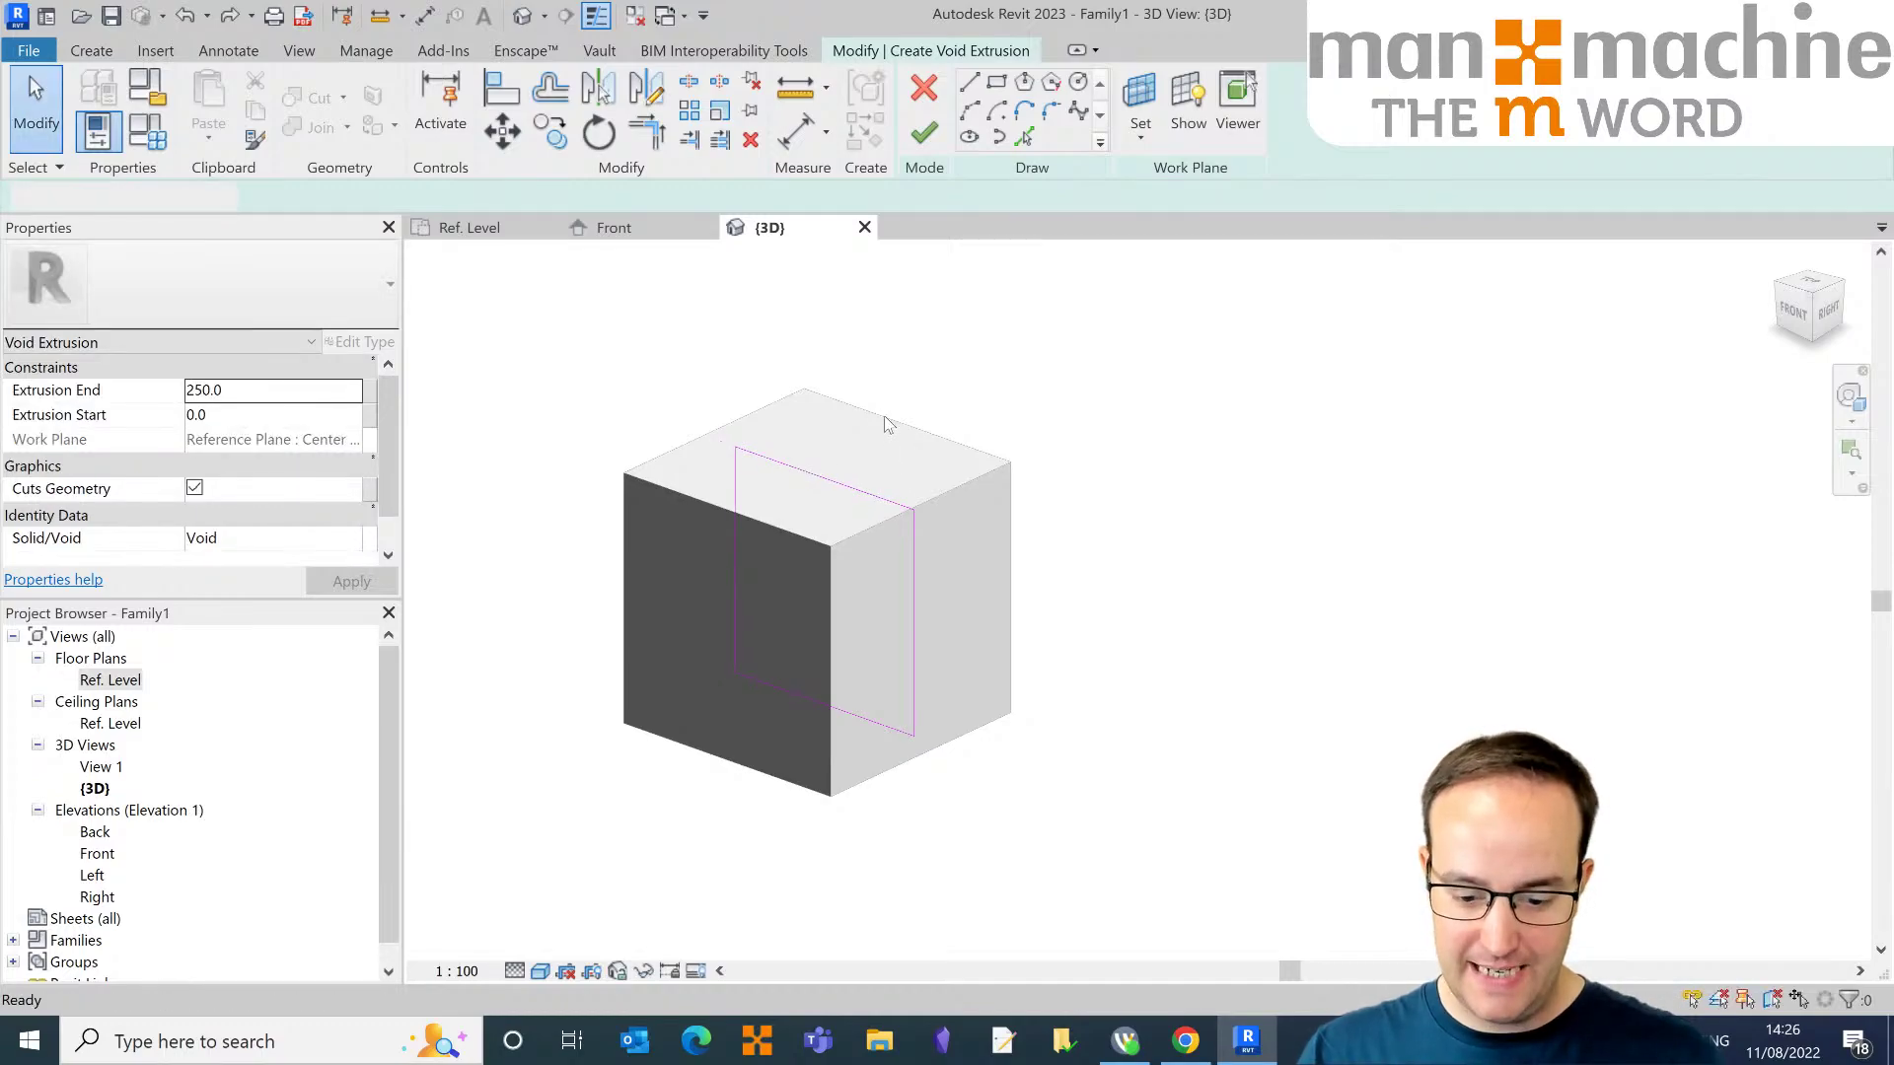
left_click(924, 134)
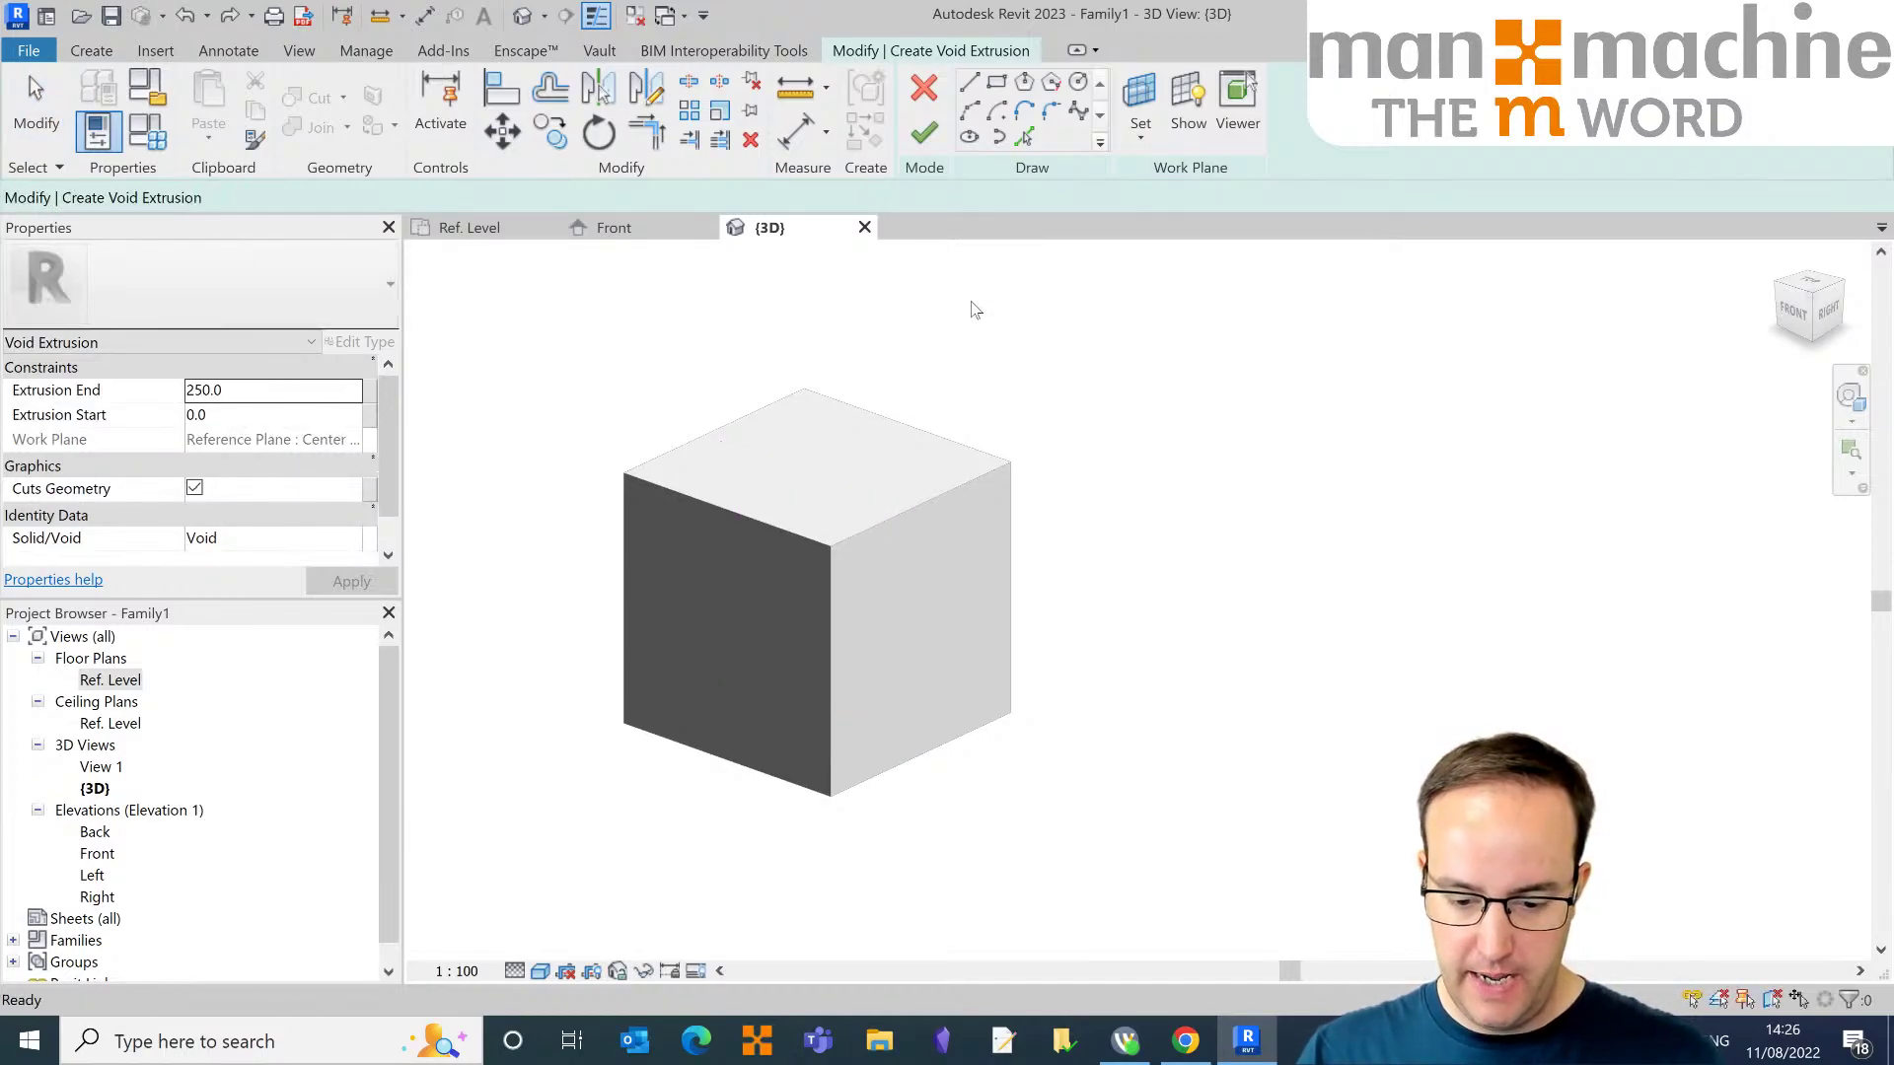
key("ctrl+z")
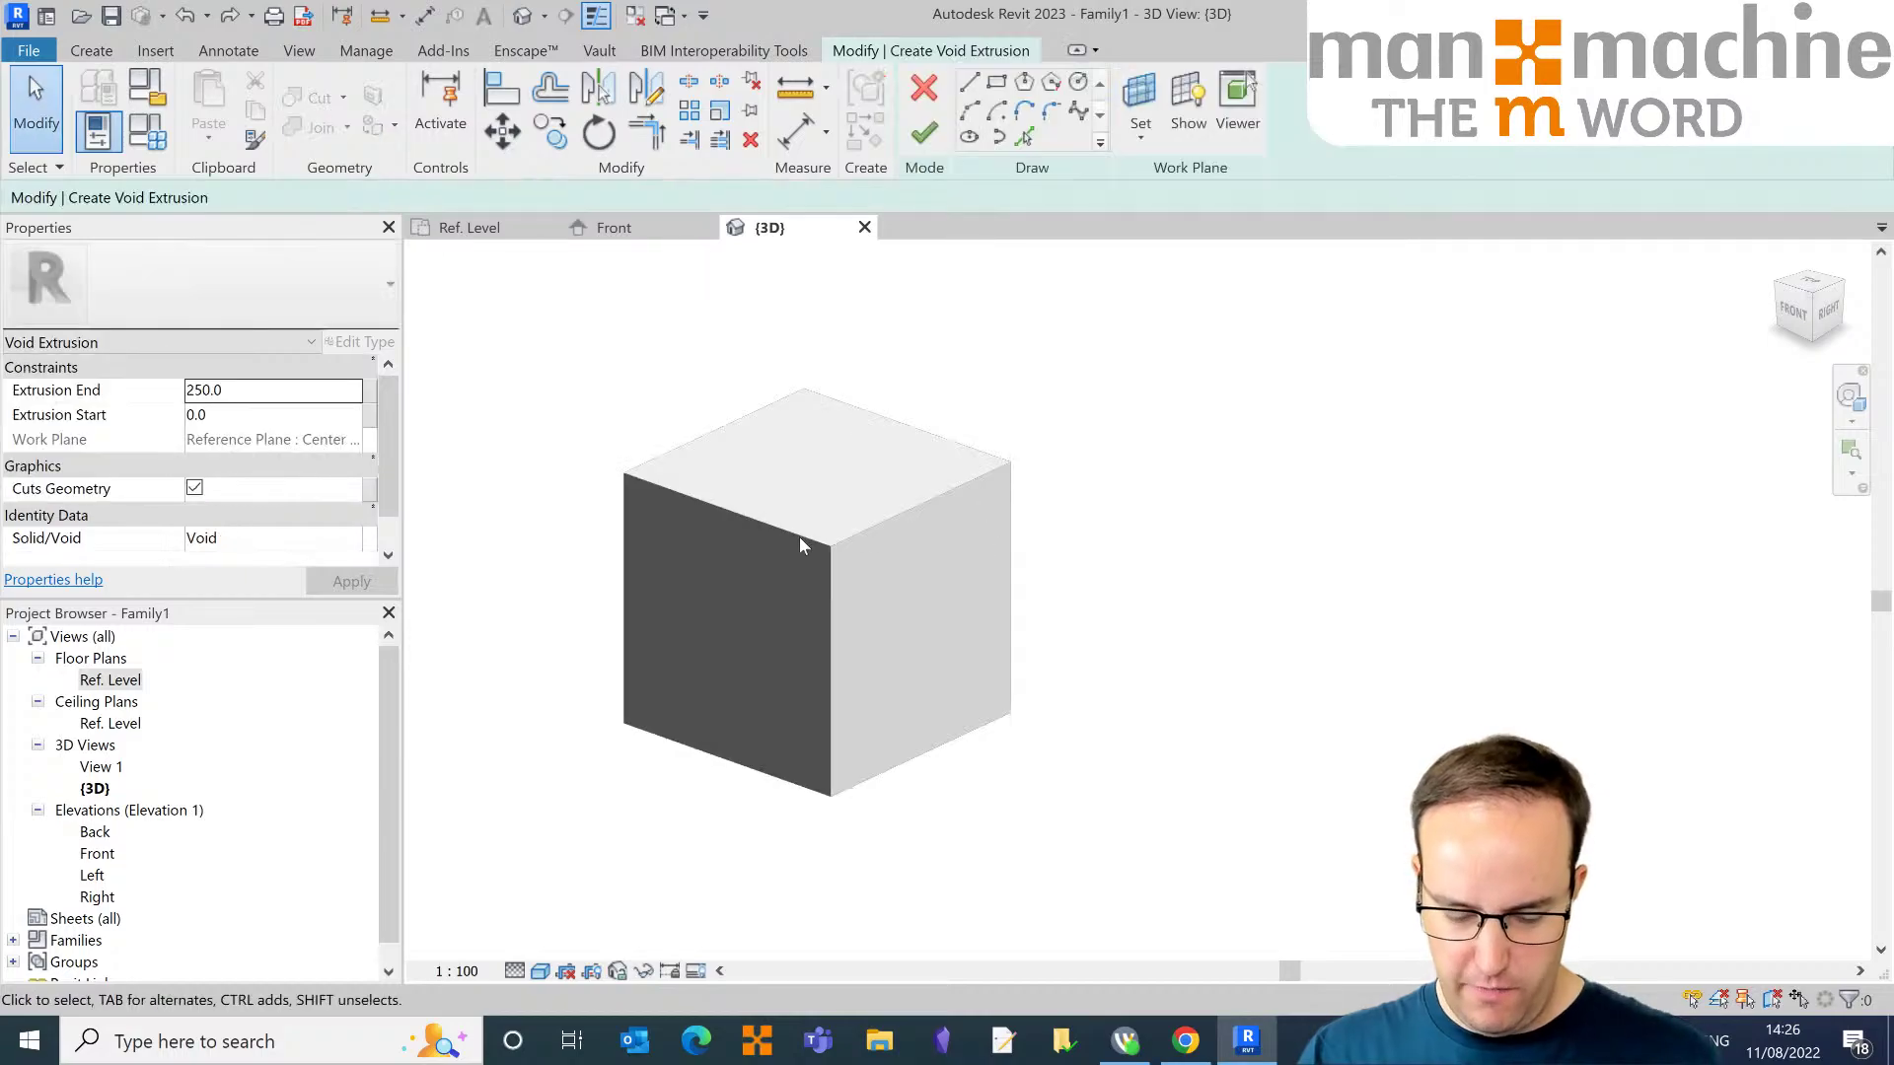
middle_click_drag(803, 550, 685, 531, "shift")
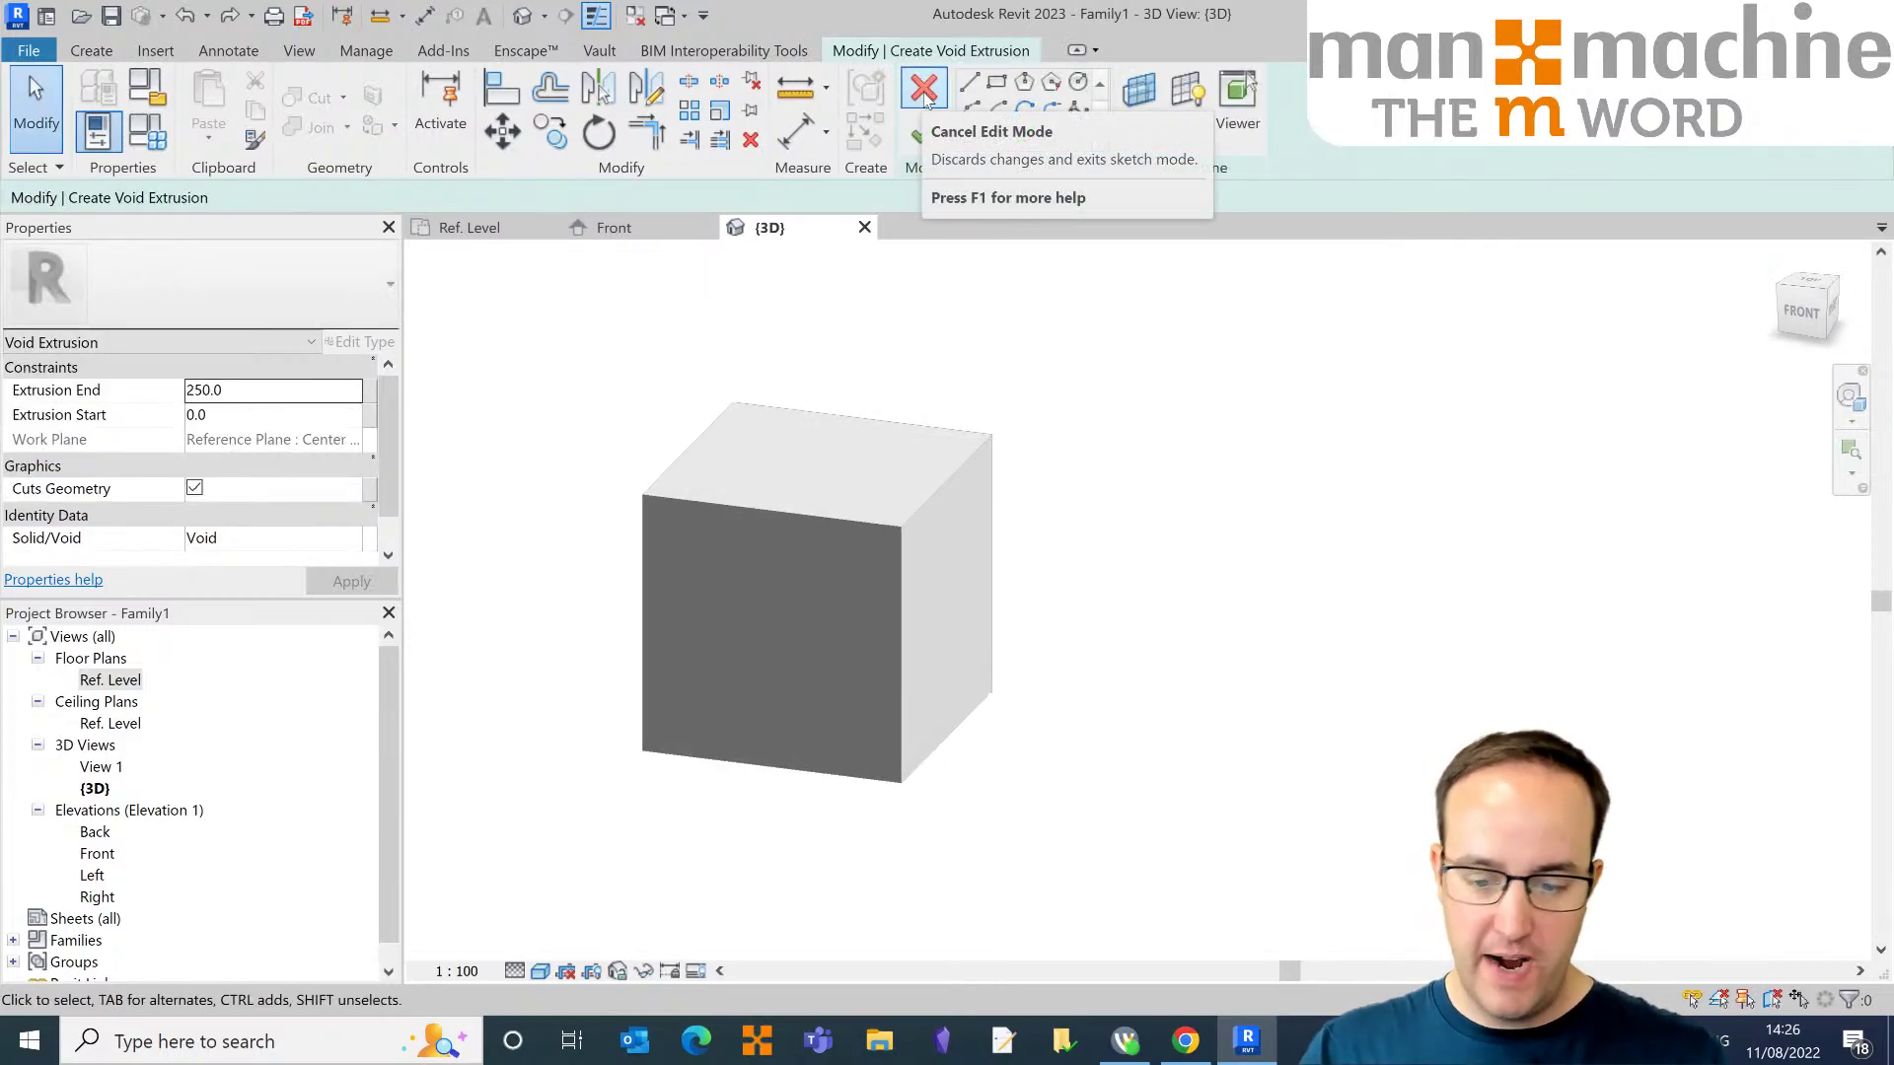
left_click(922, 90)
left_click(1002, 539)
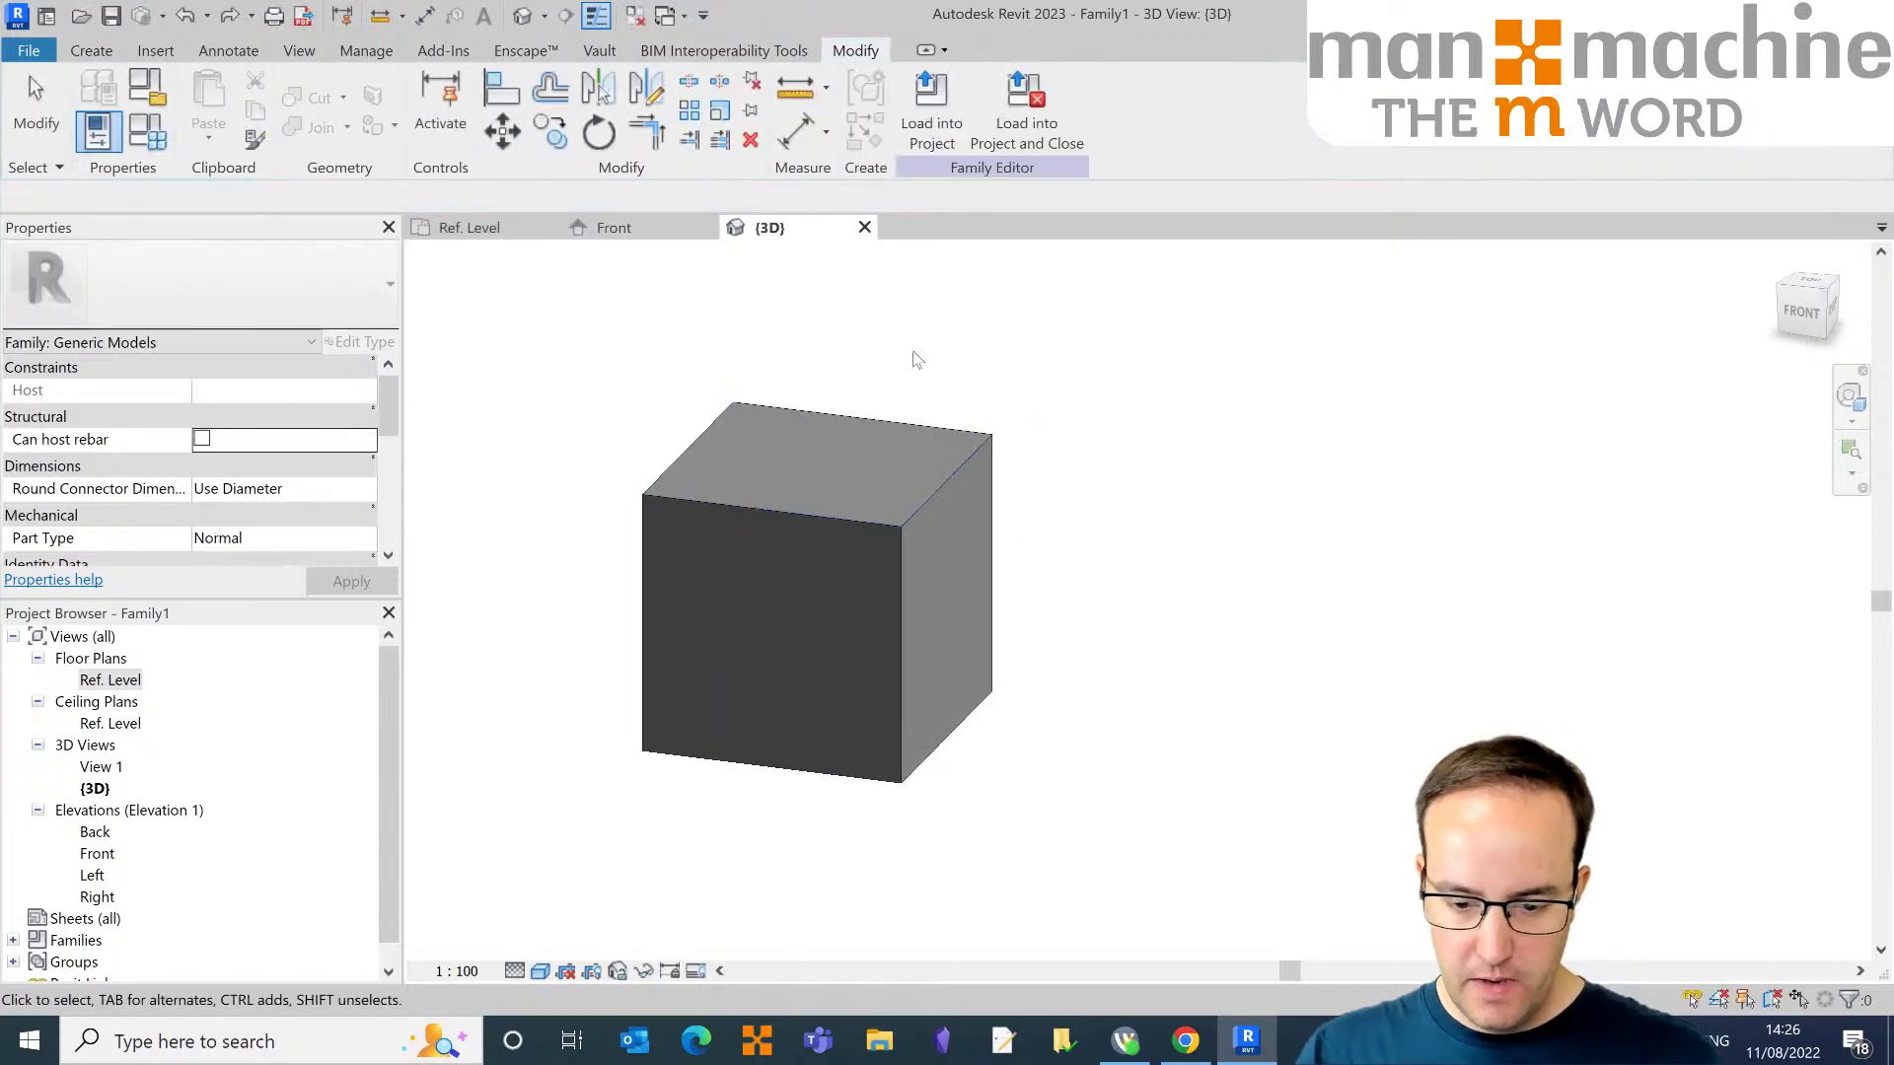
Step: Set the 3D view's work plane to Reference Plane : Front
left_click(91, 50)
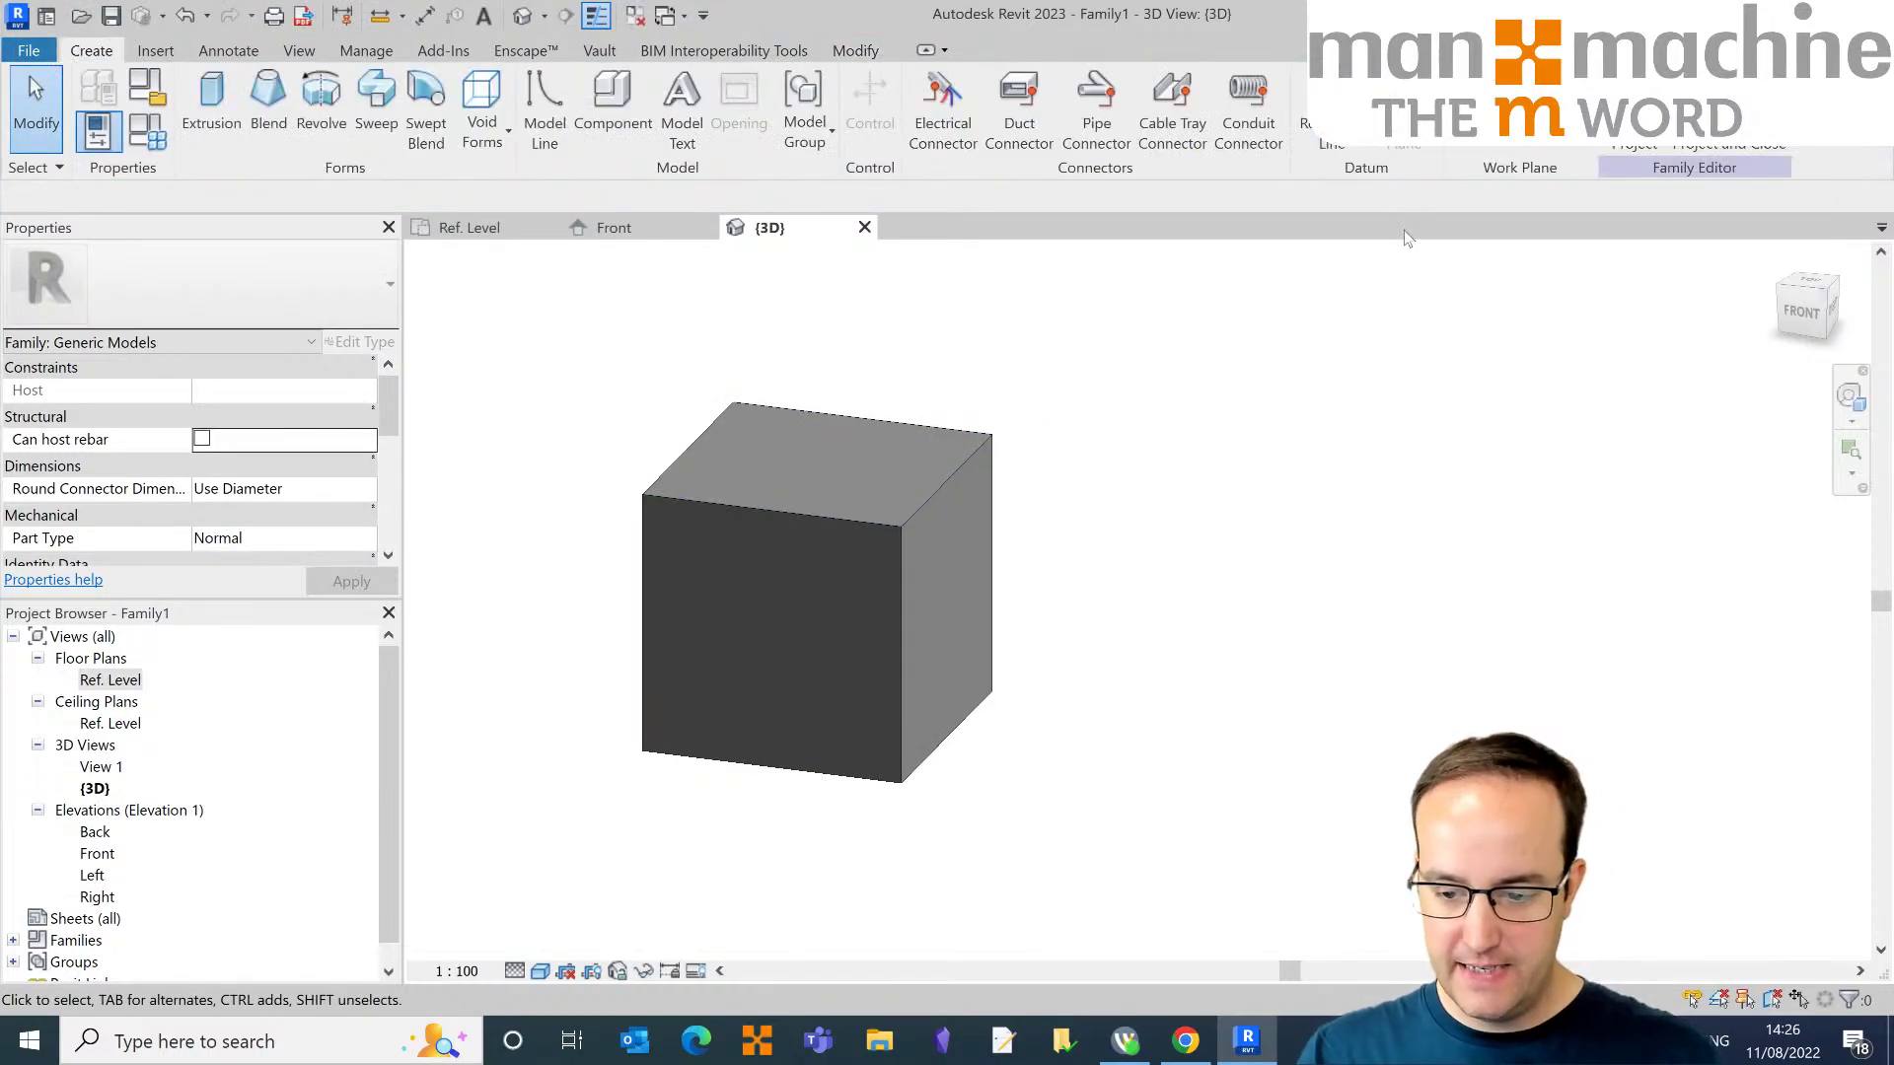
left_click(1470, 146)
left_click(1544, 198)
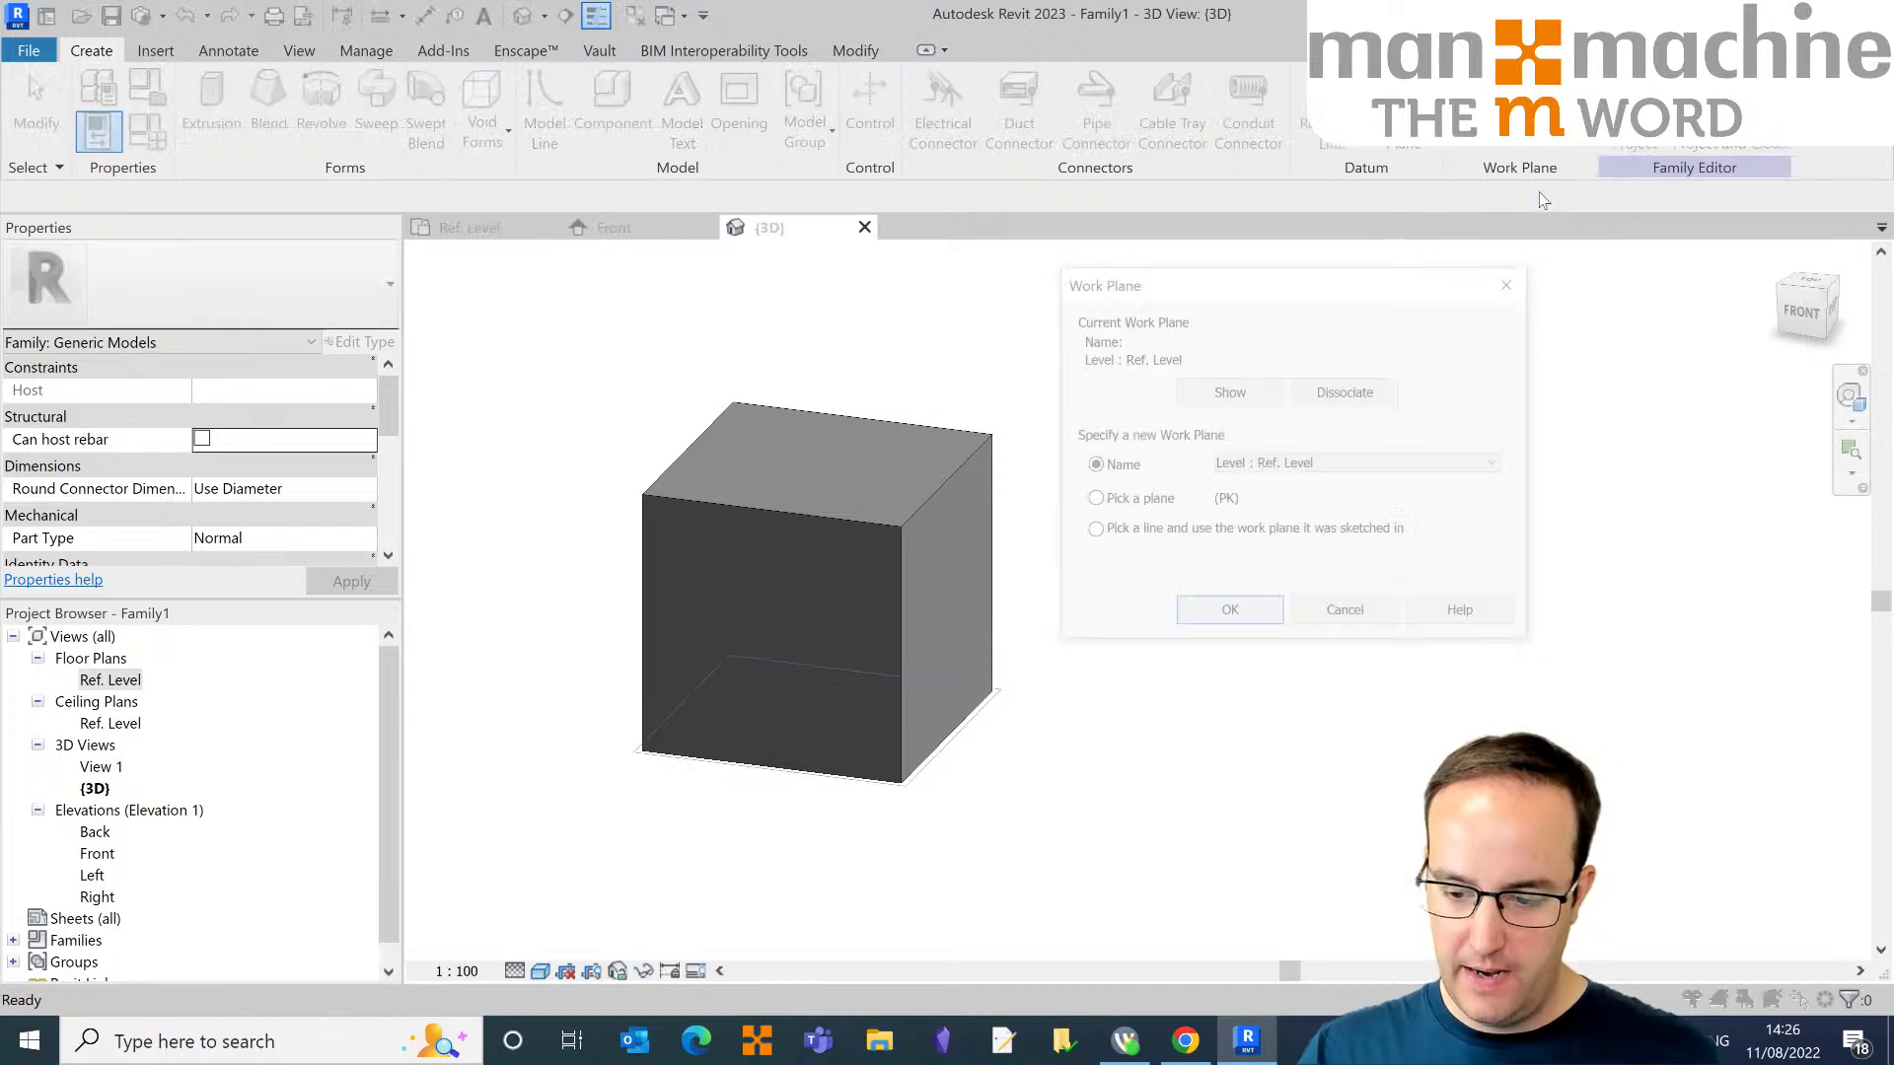
left_click(1243, 473)
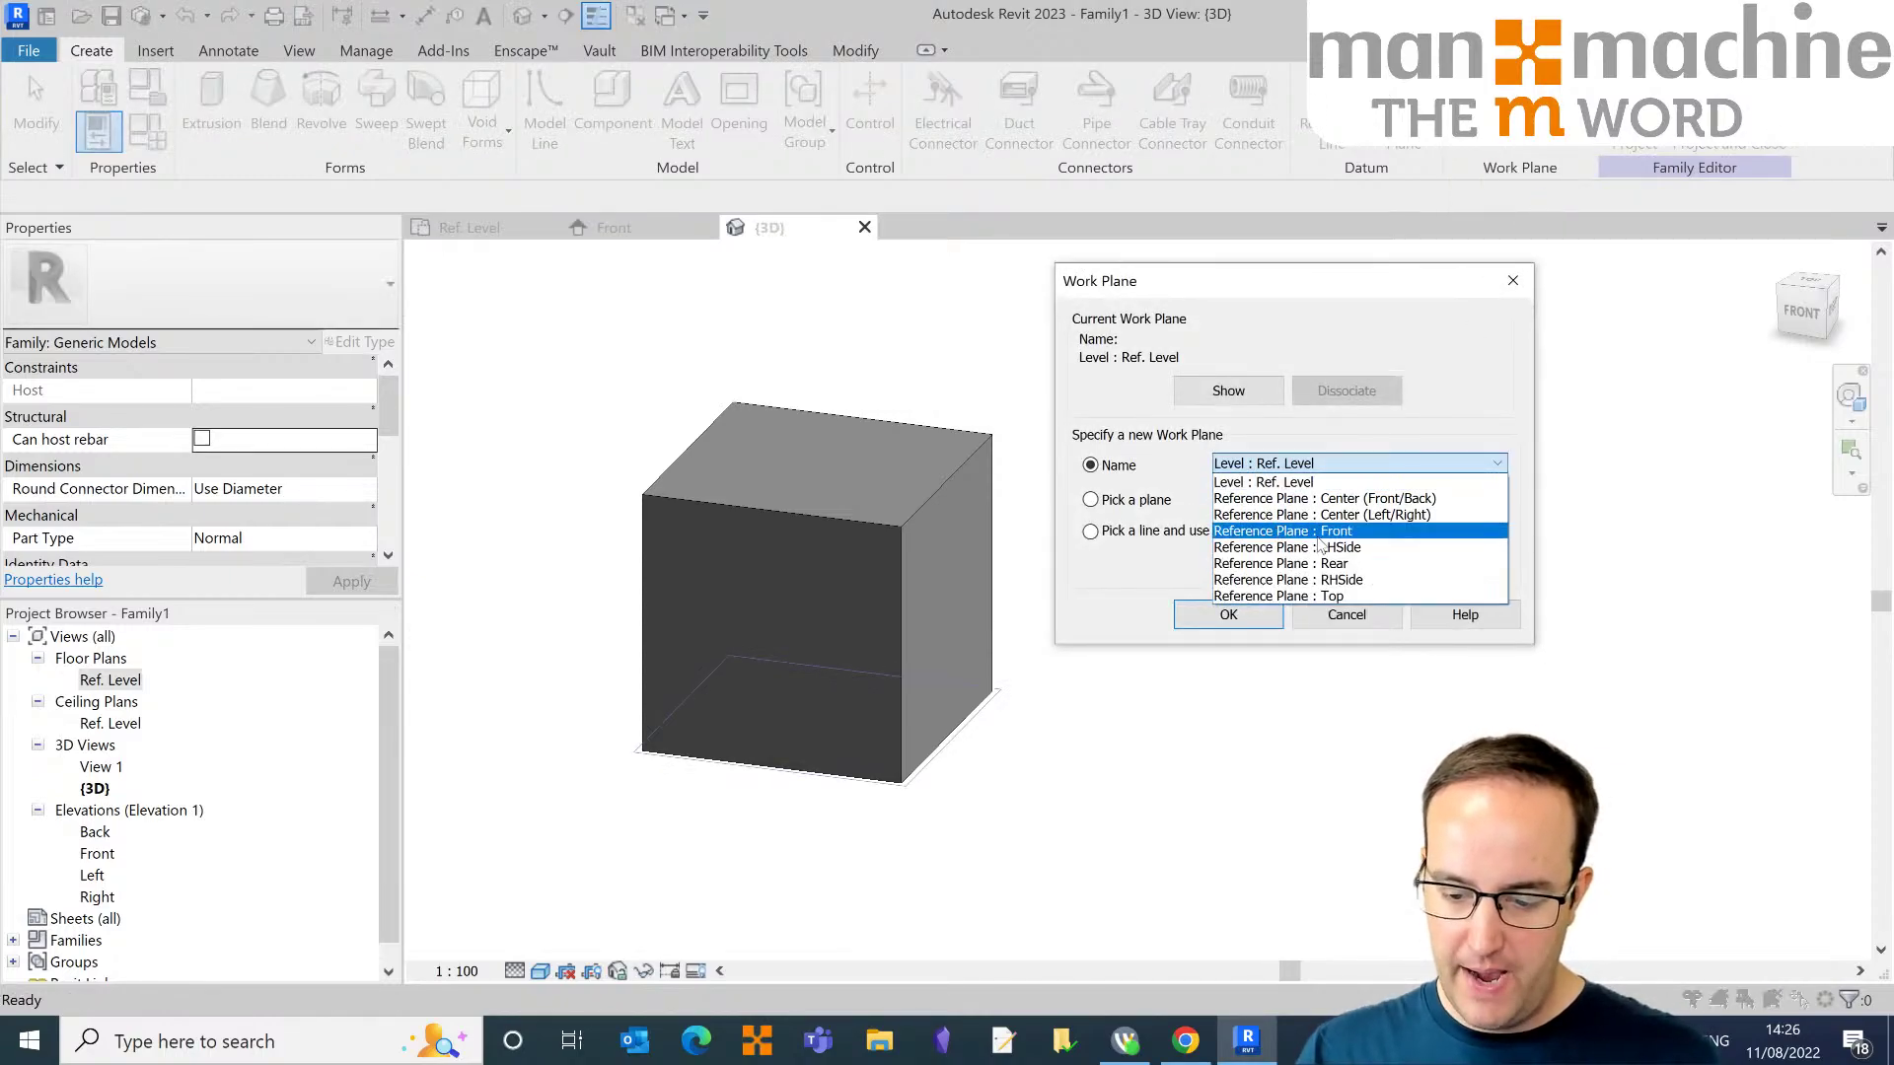
left_click(1336, 533)
left_click(1251, 614)
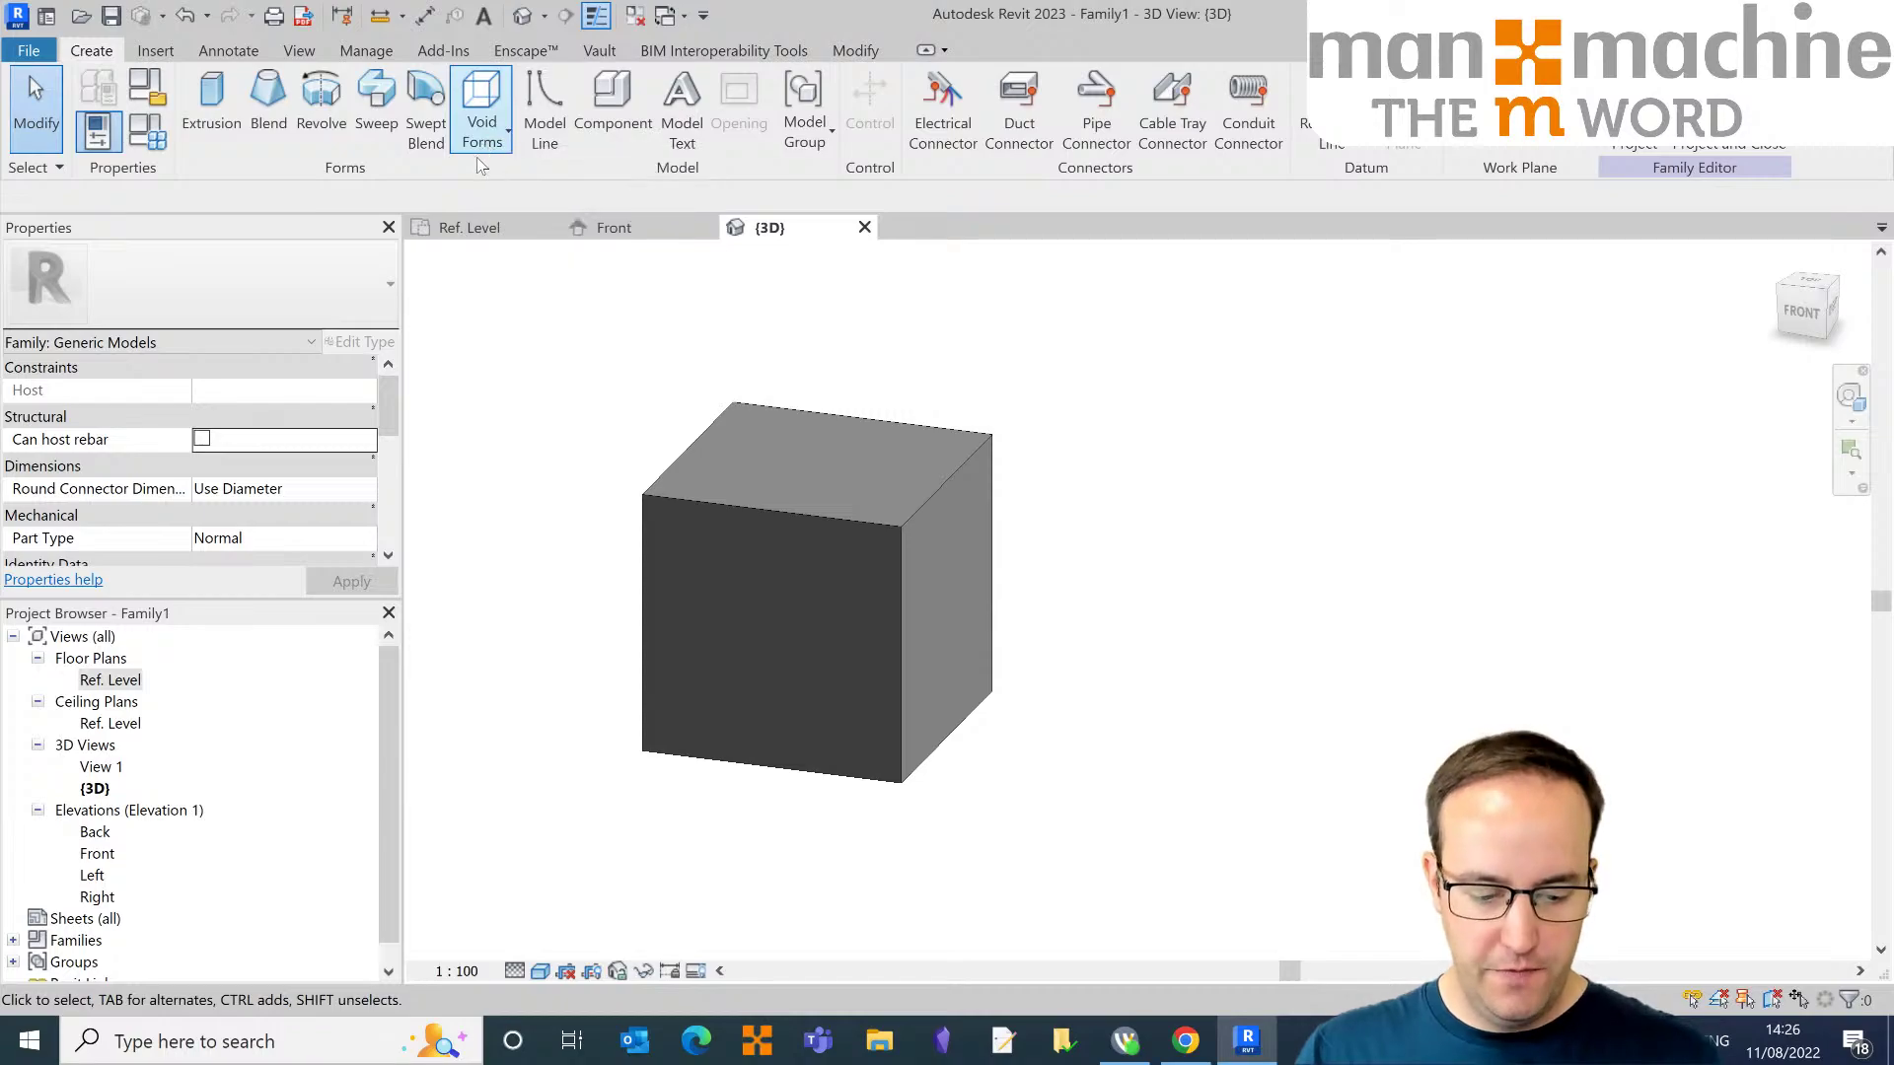
Step: Start a void extrusion in the Front elevation with Reference Plane : Center (Front/Back) as its work plane
left_click(650, 230)
left_click(482, 106)
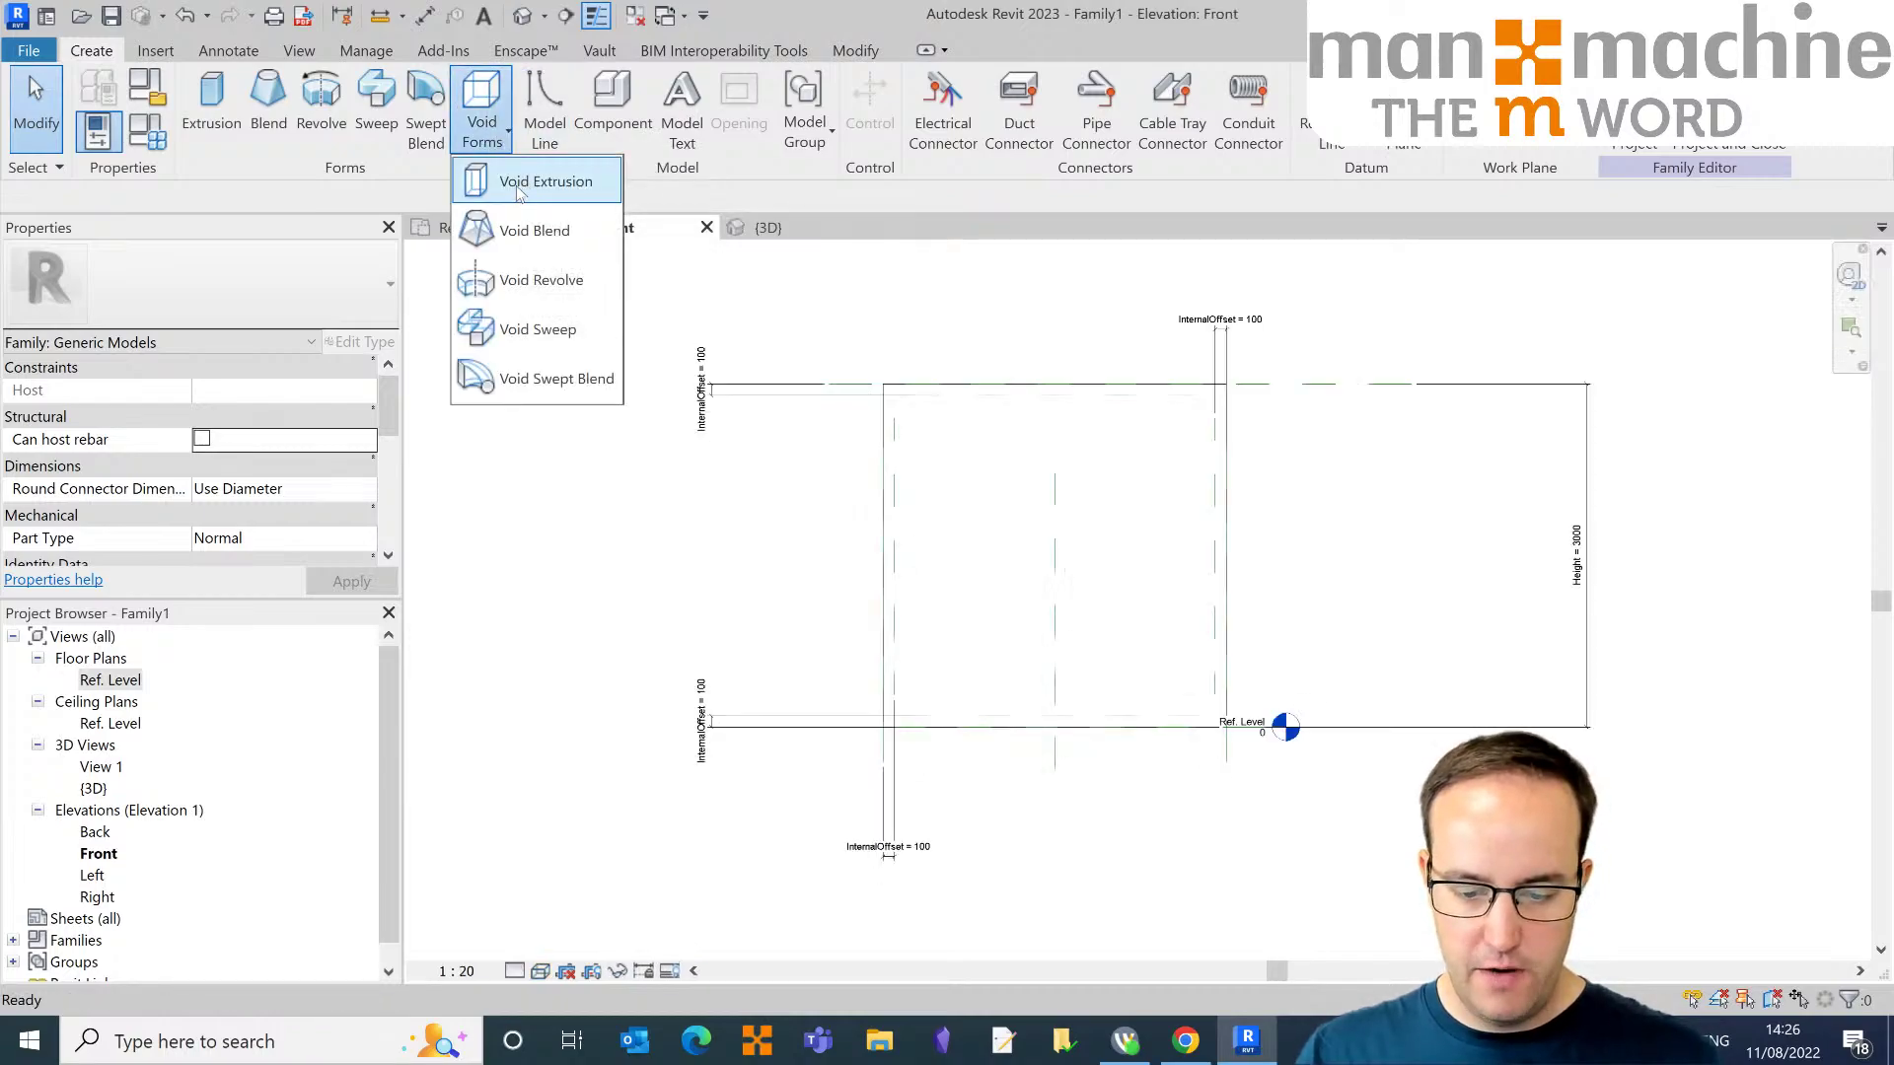
left_click(518, 182)
left_click(1141, 138)
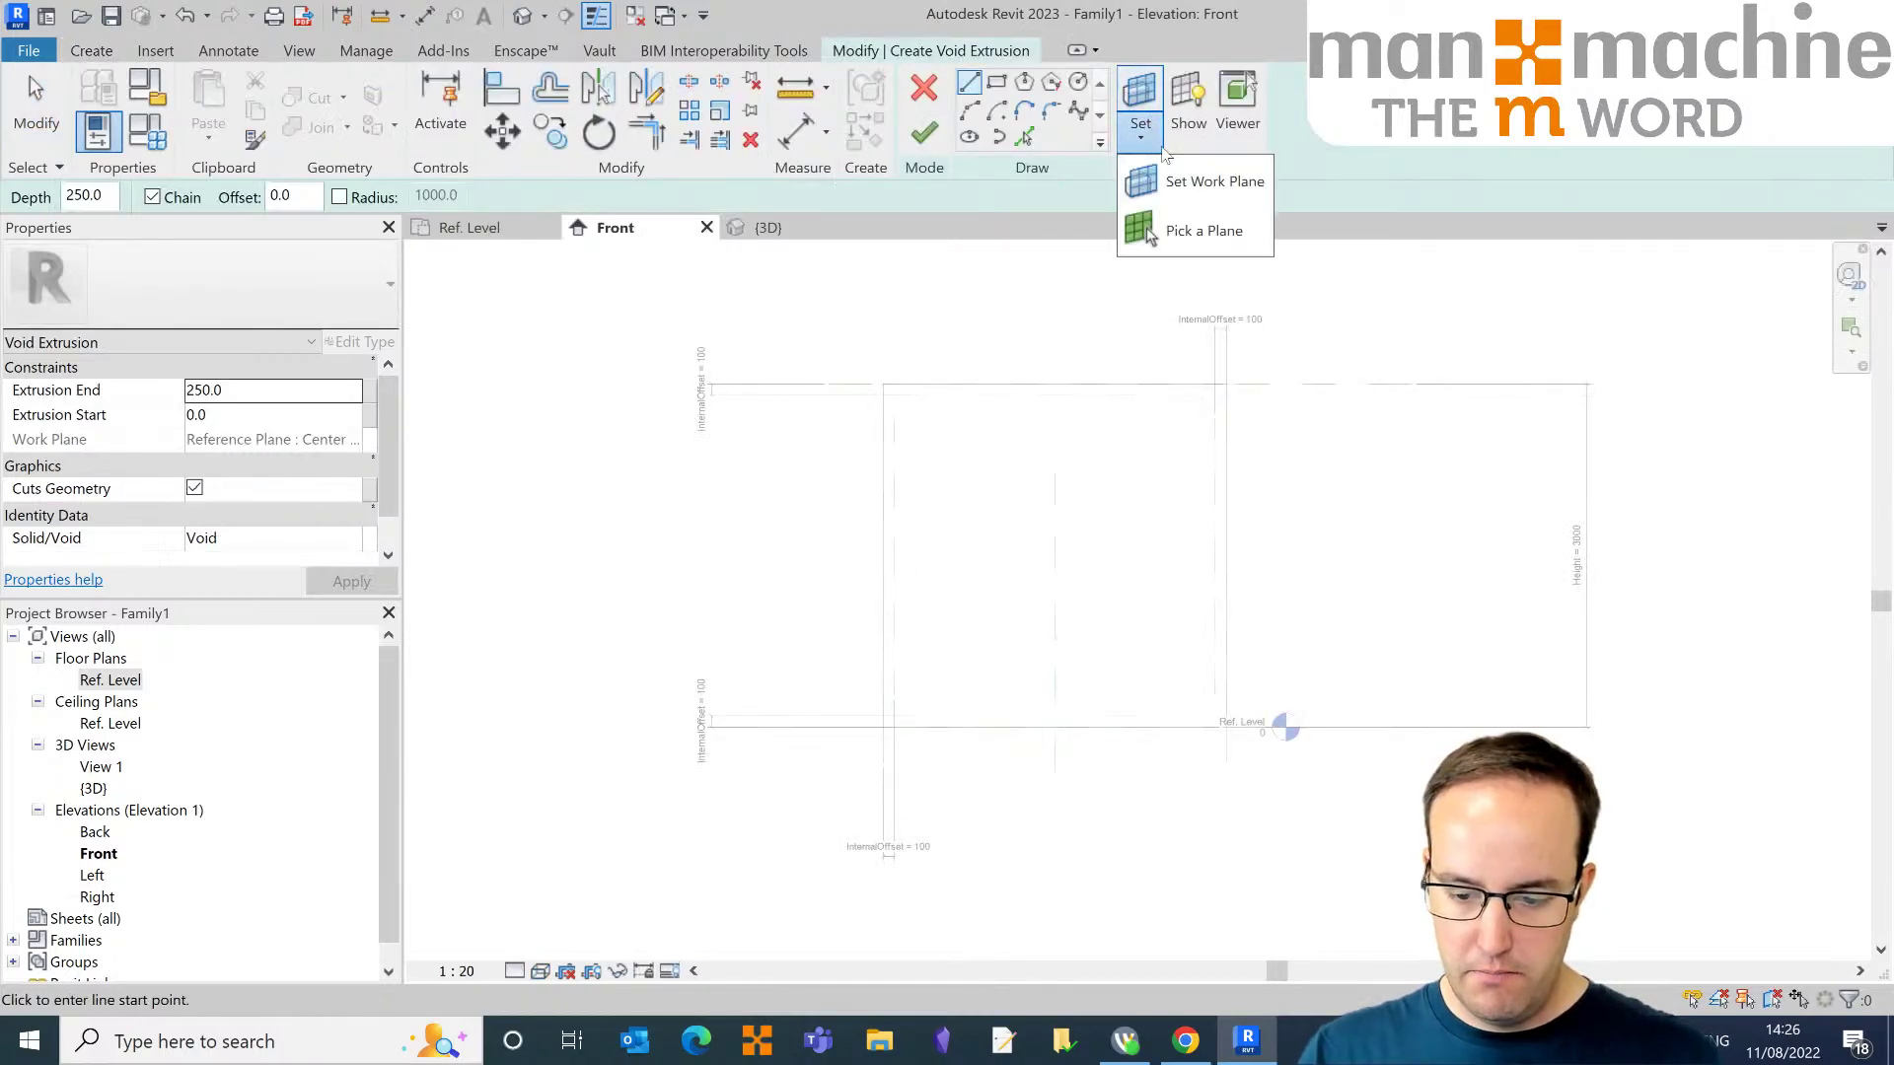
left_click(1209, 187)
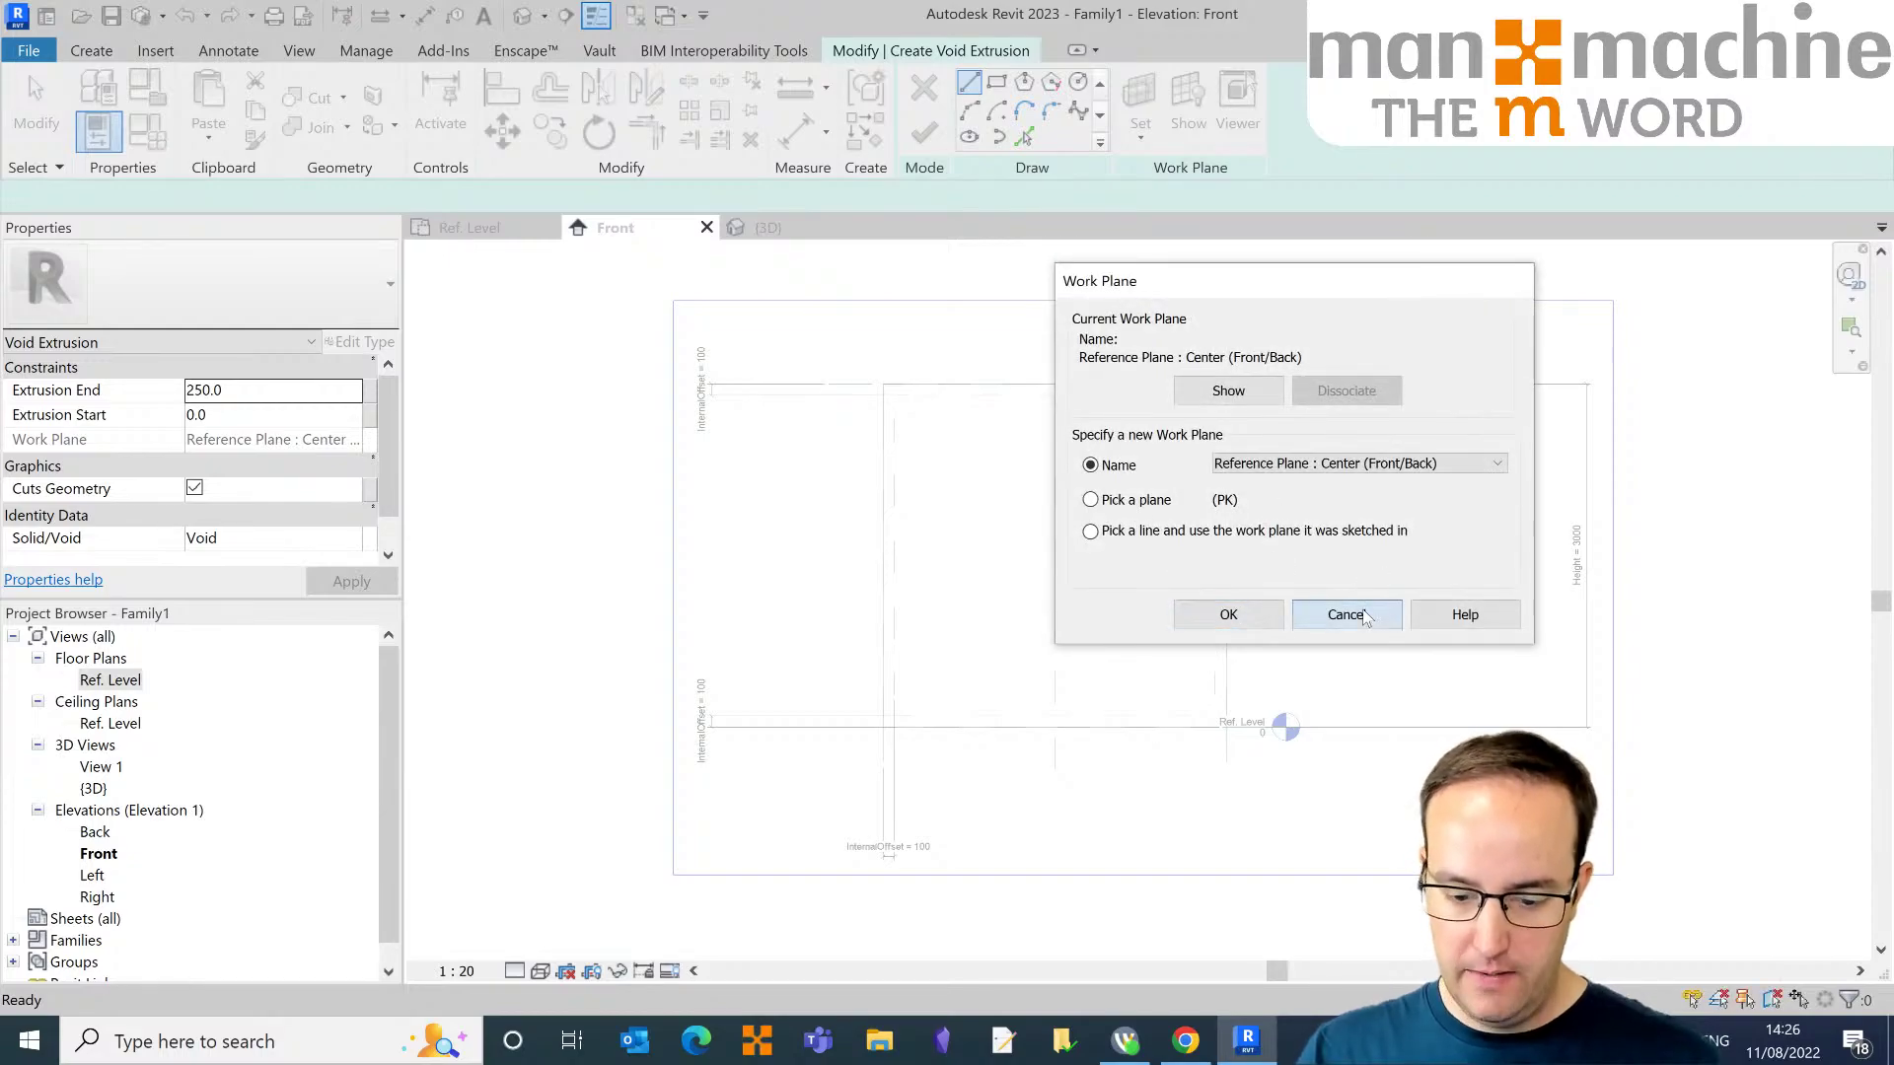
left_click(1228, 613)
Step: Sketch a rectangle for the void inside the four inner InternalOffset reference planes
left_click(996, 83)
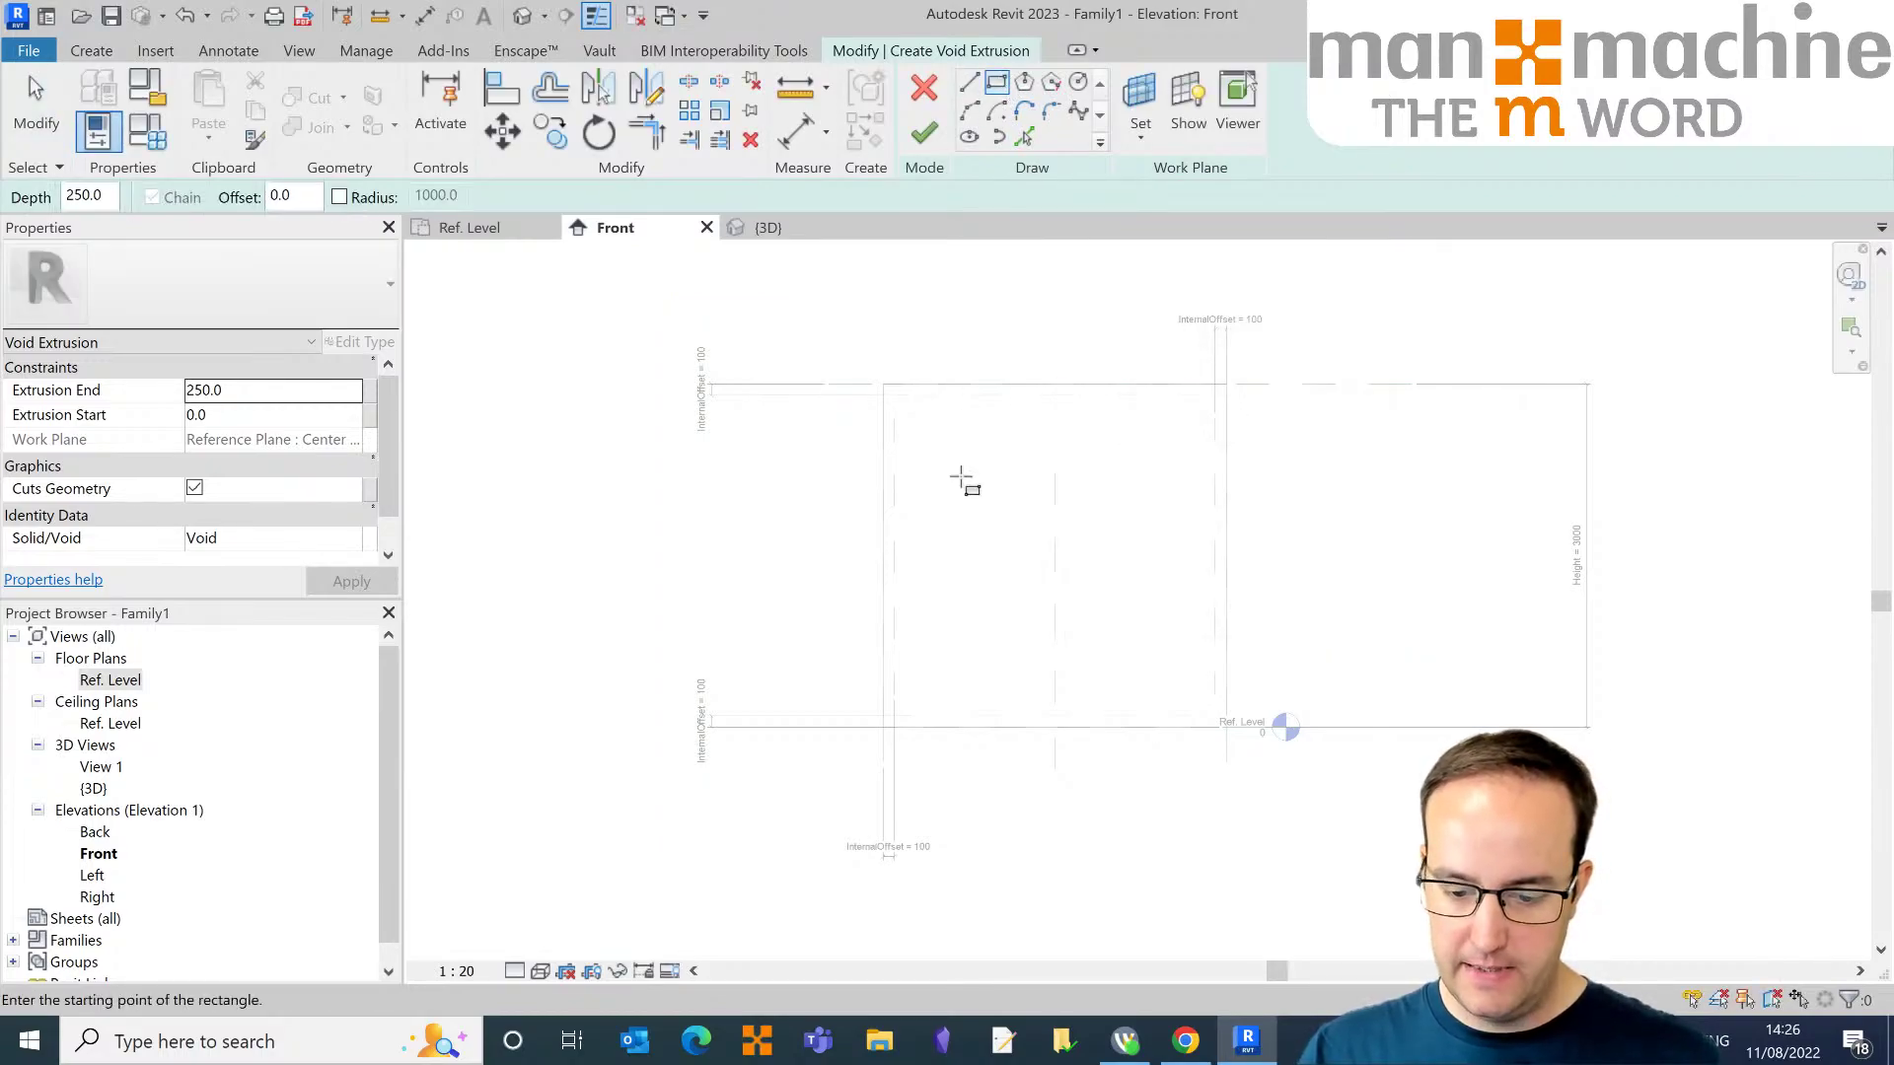
left_click(927, 425)
left_click(1168, 699)
key("Escape")
key("Escape")
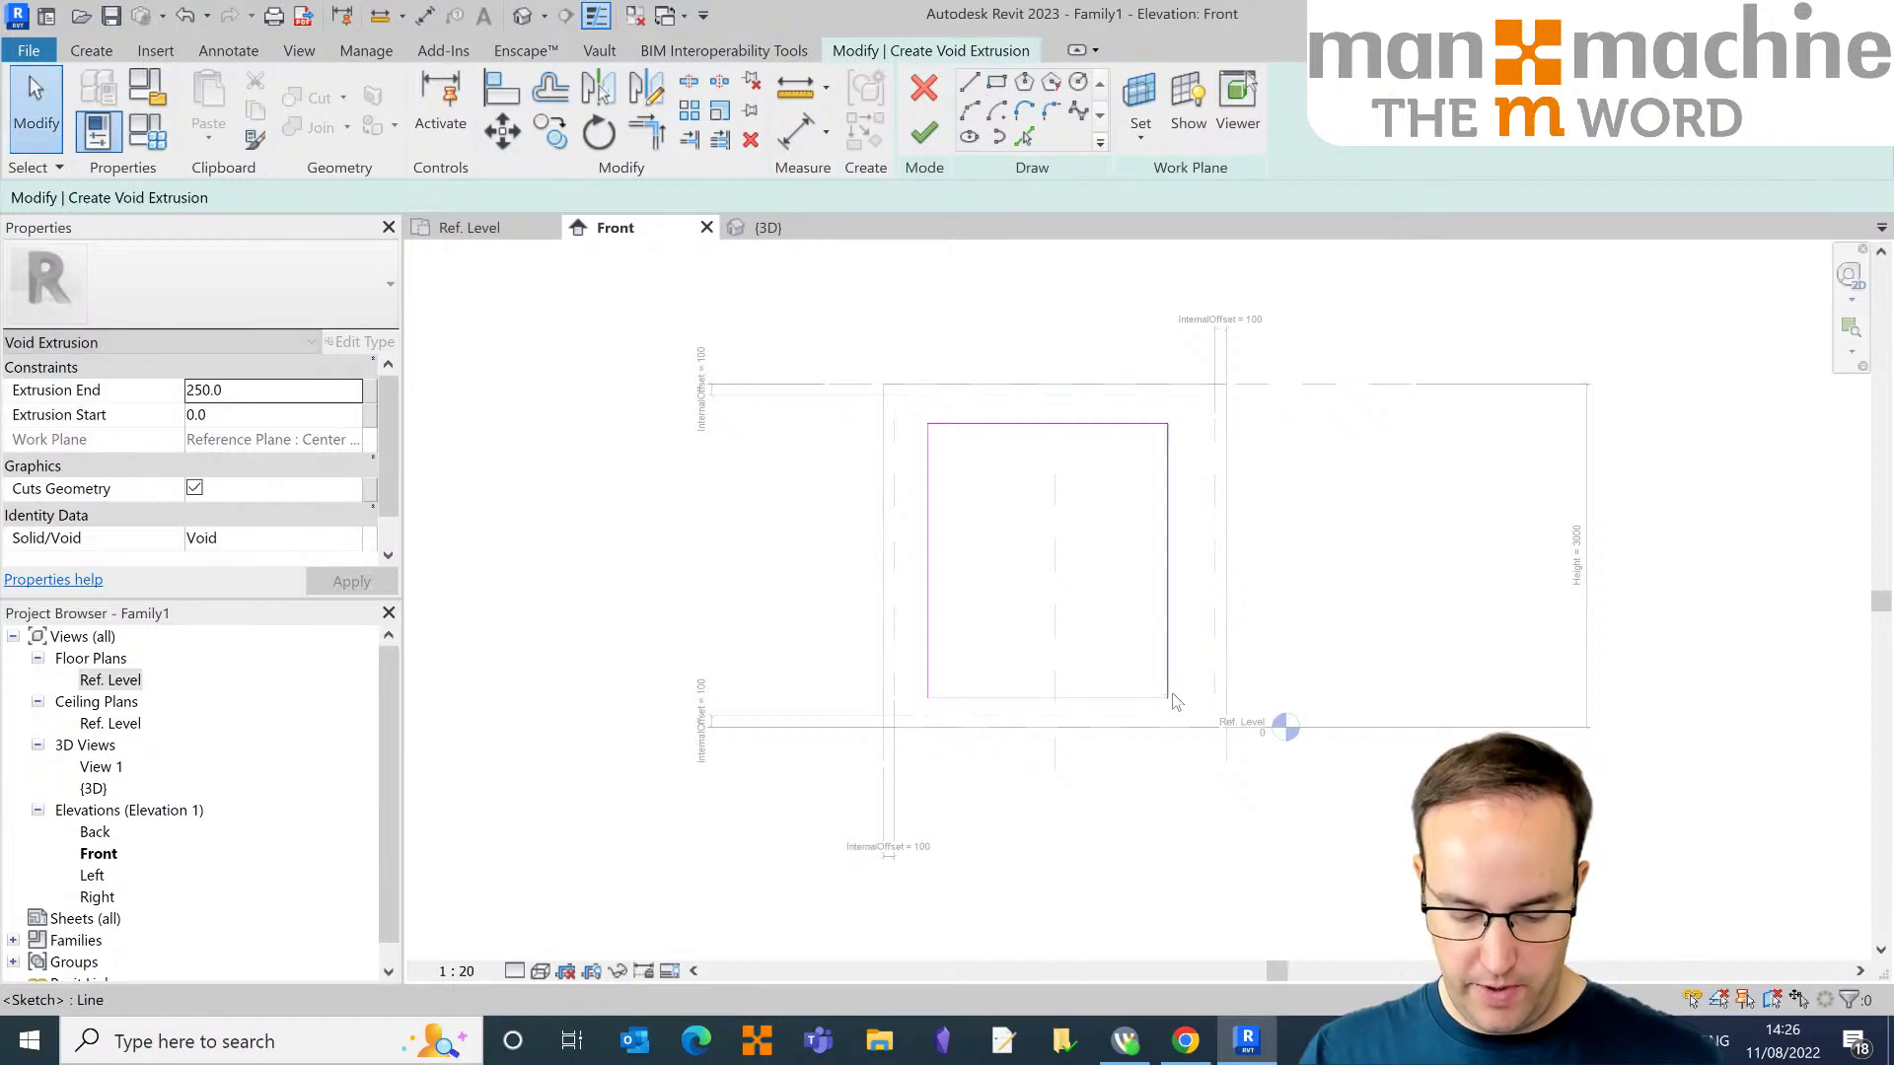
Step: Align the rectangle's right and top edges to the inner offset reference planes and lock both alignments
key("a")
key("l")
left_click(1168, 572)
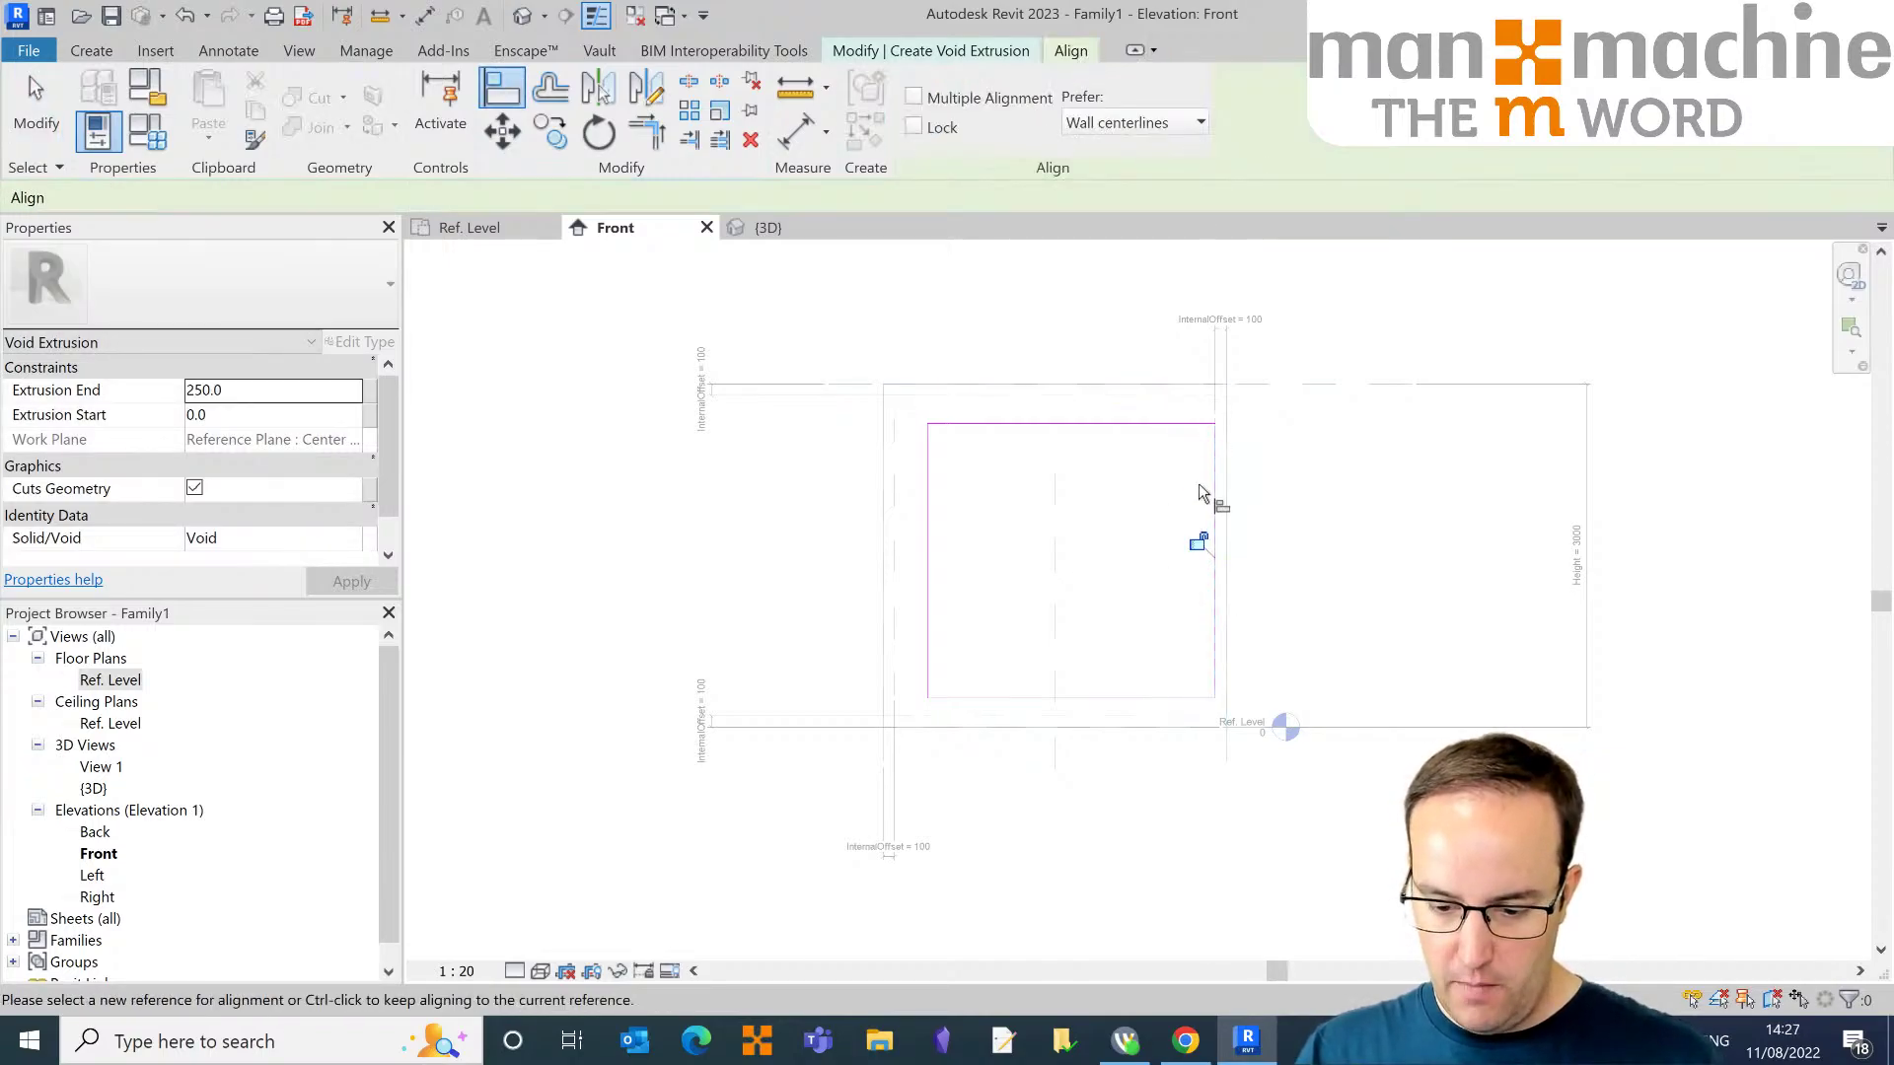
left_click(1196, 541)
left_click(1136, 394)
left_click(1095, 424)
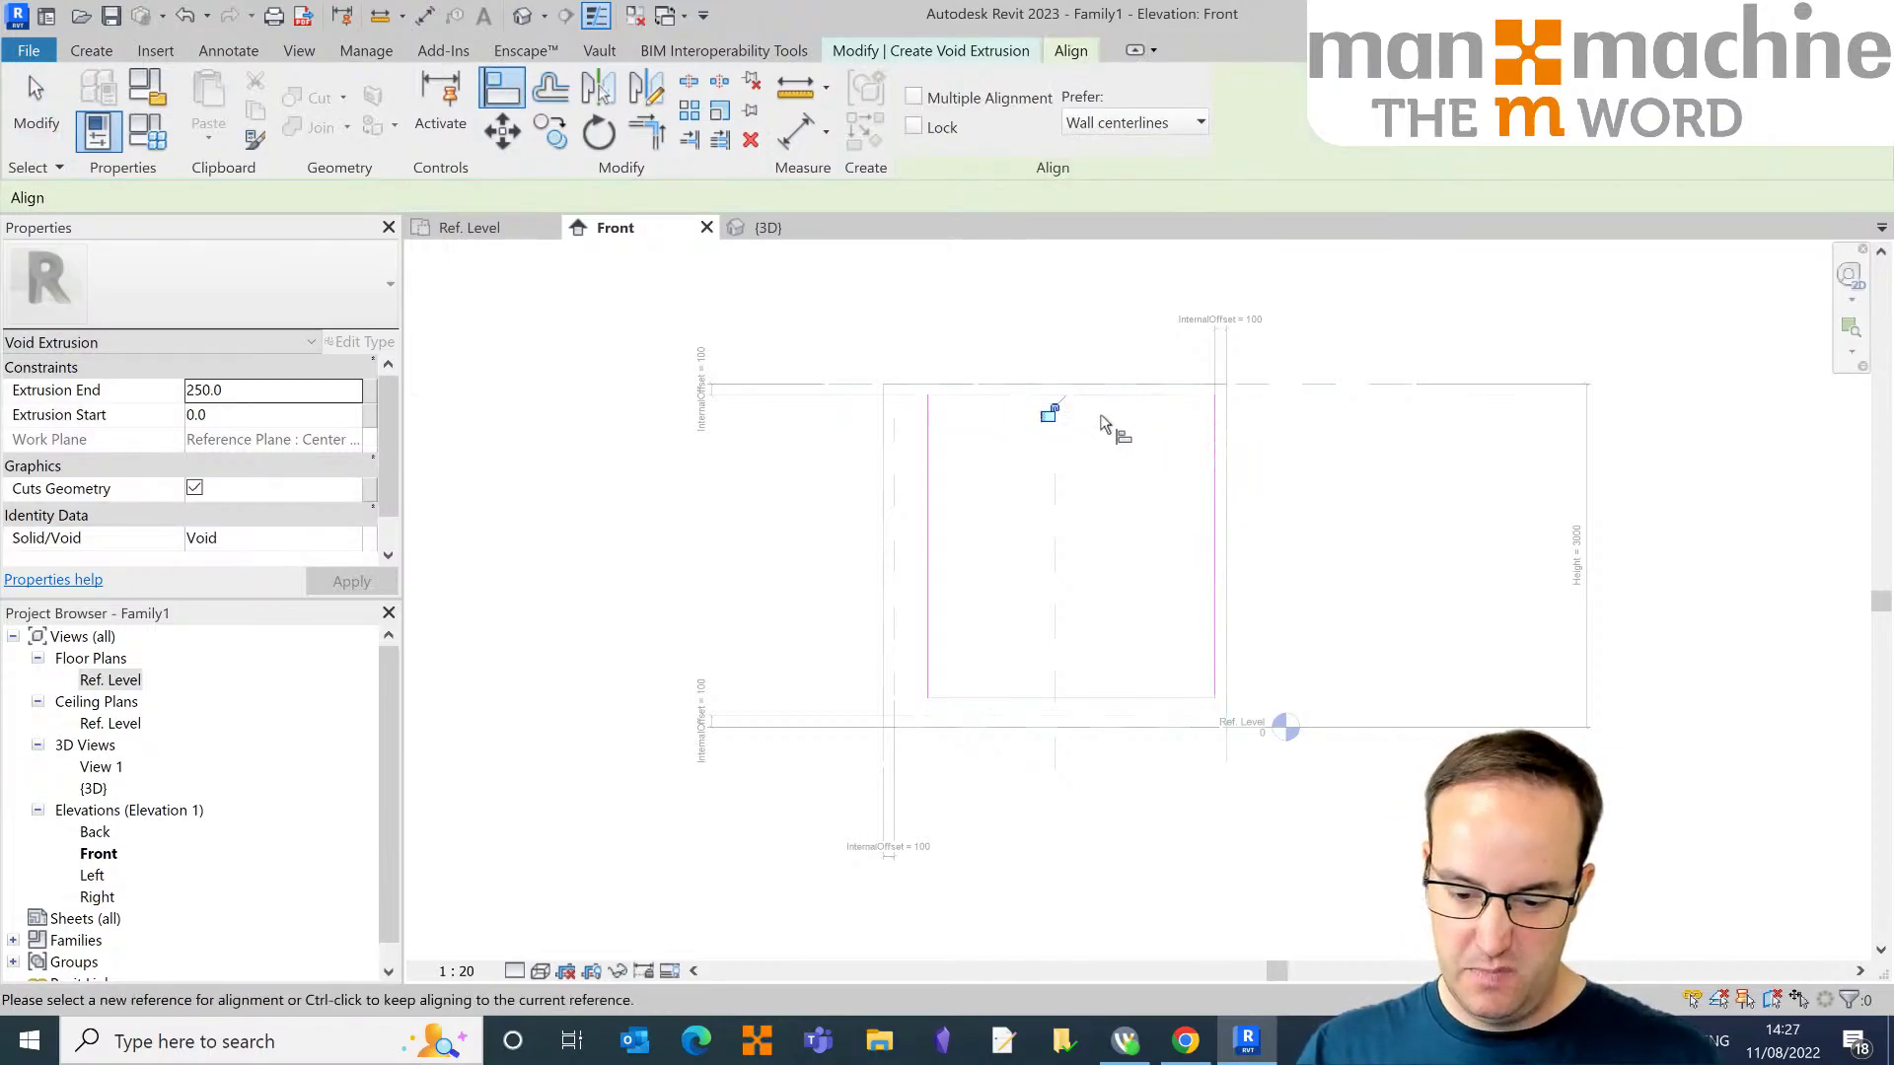
left_click(1048, 409)
Step: Align and lock the rectangle's left and bottom edges to the inner offset reference planes, then leave the Align command
left_click(895, 501)
left_click(929, 503)
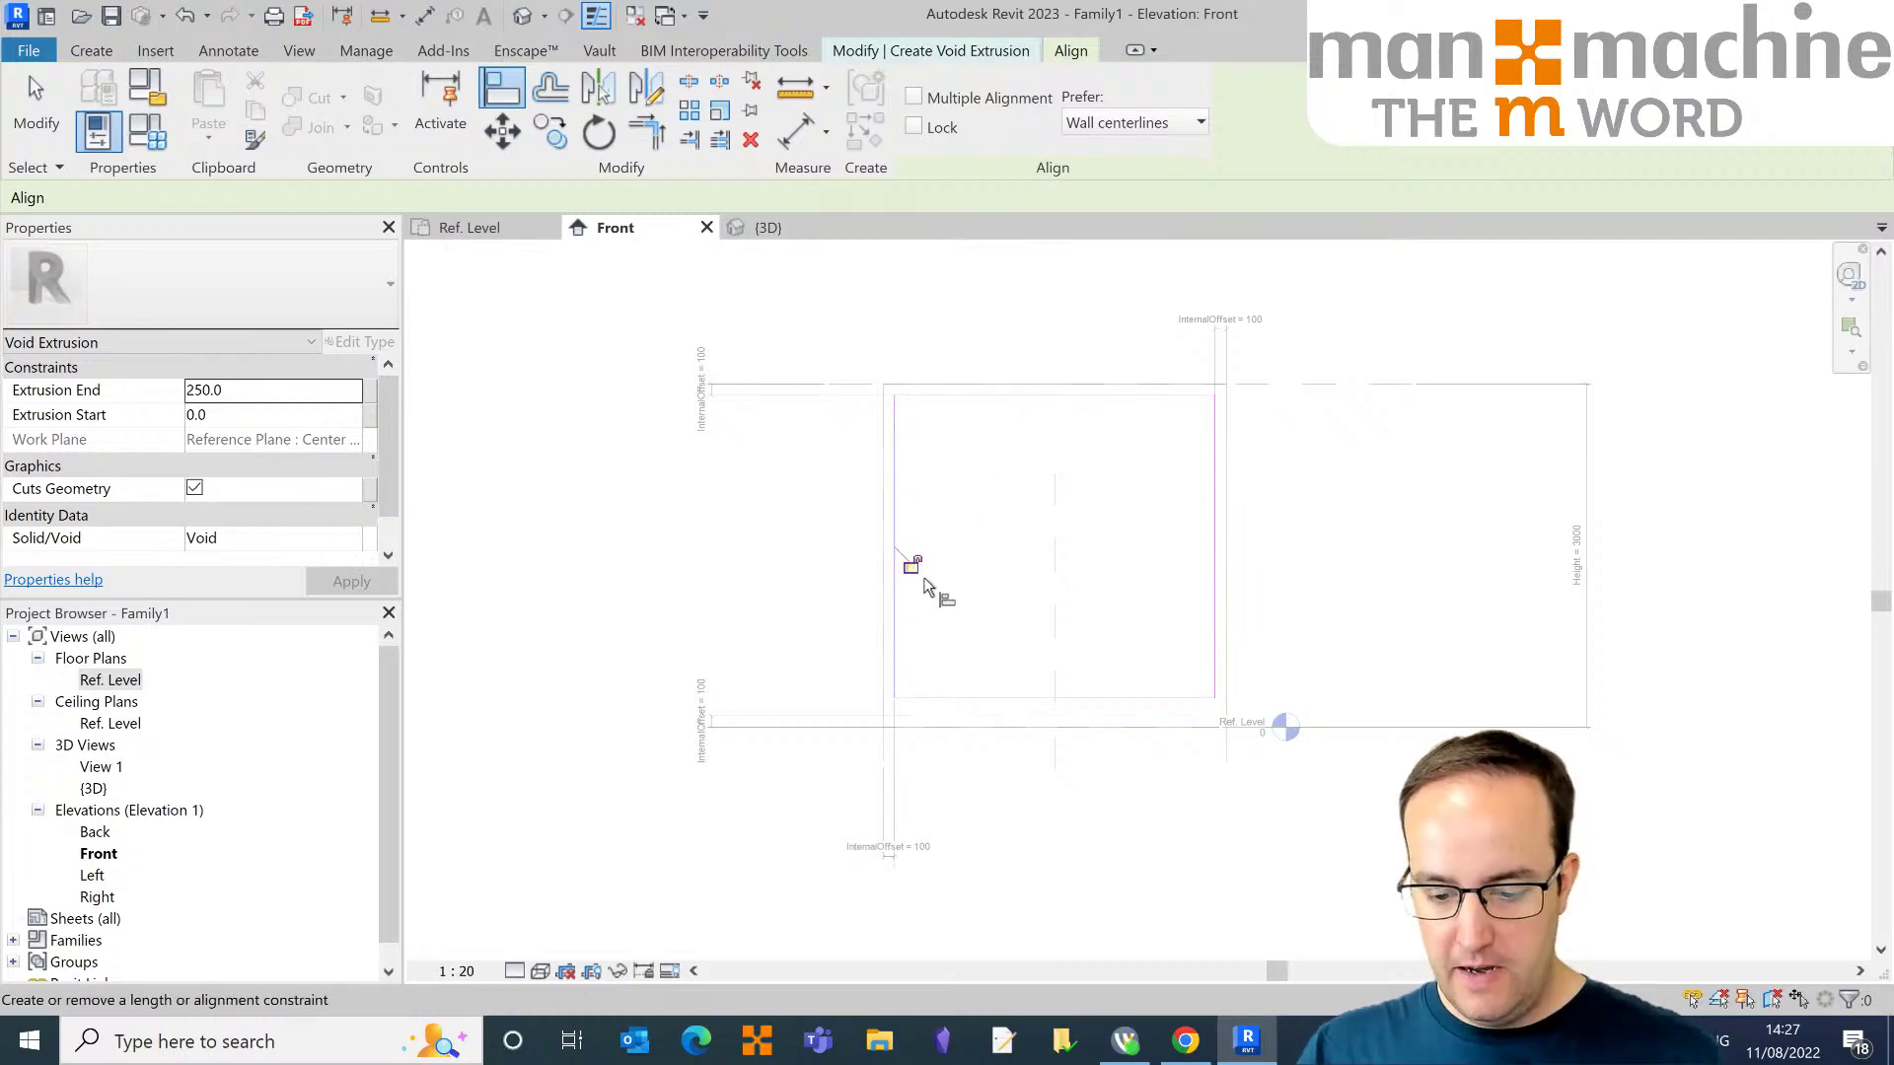
left_click(910, 563)
left_click(973, 724)
left_click(1095, 699)
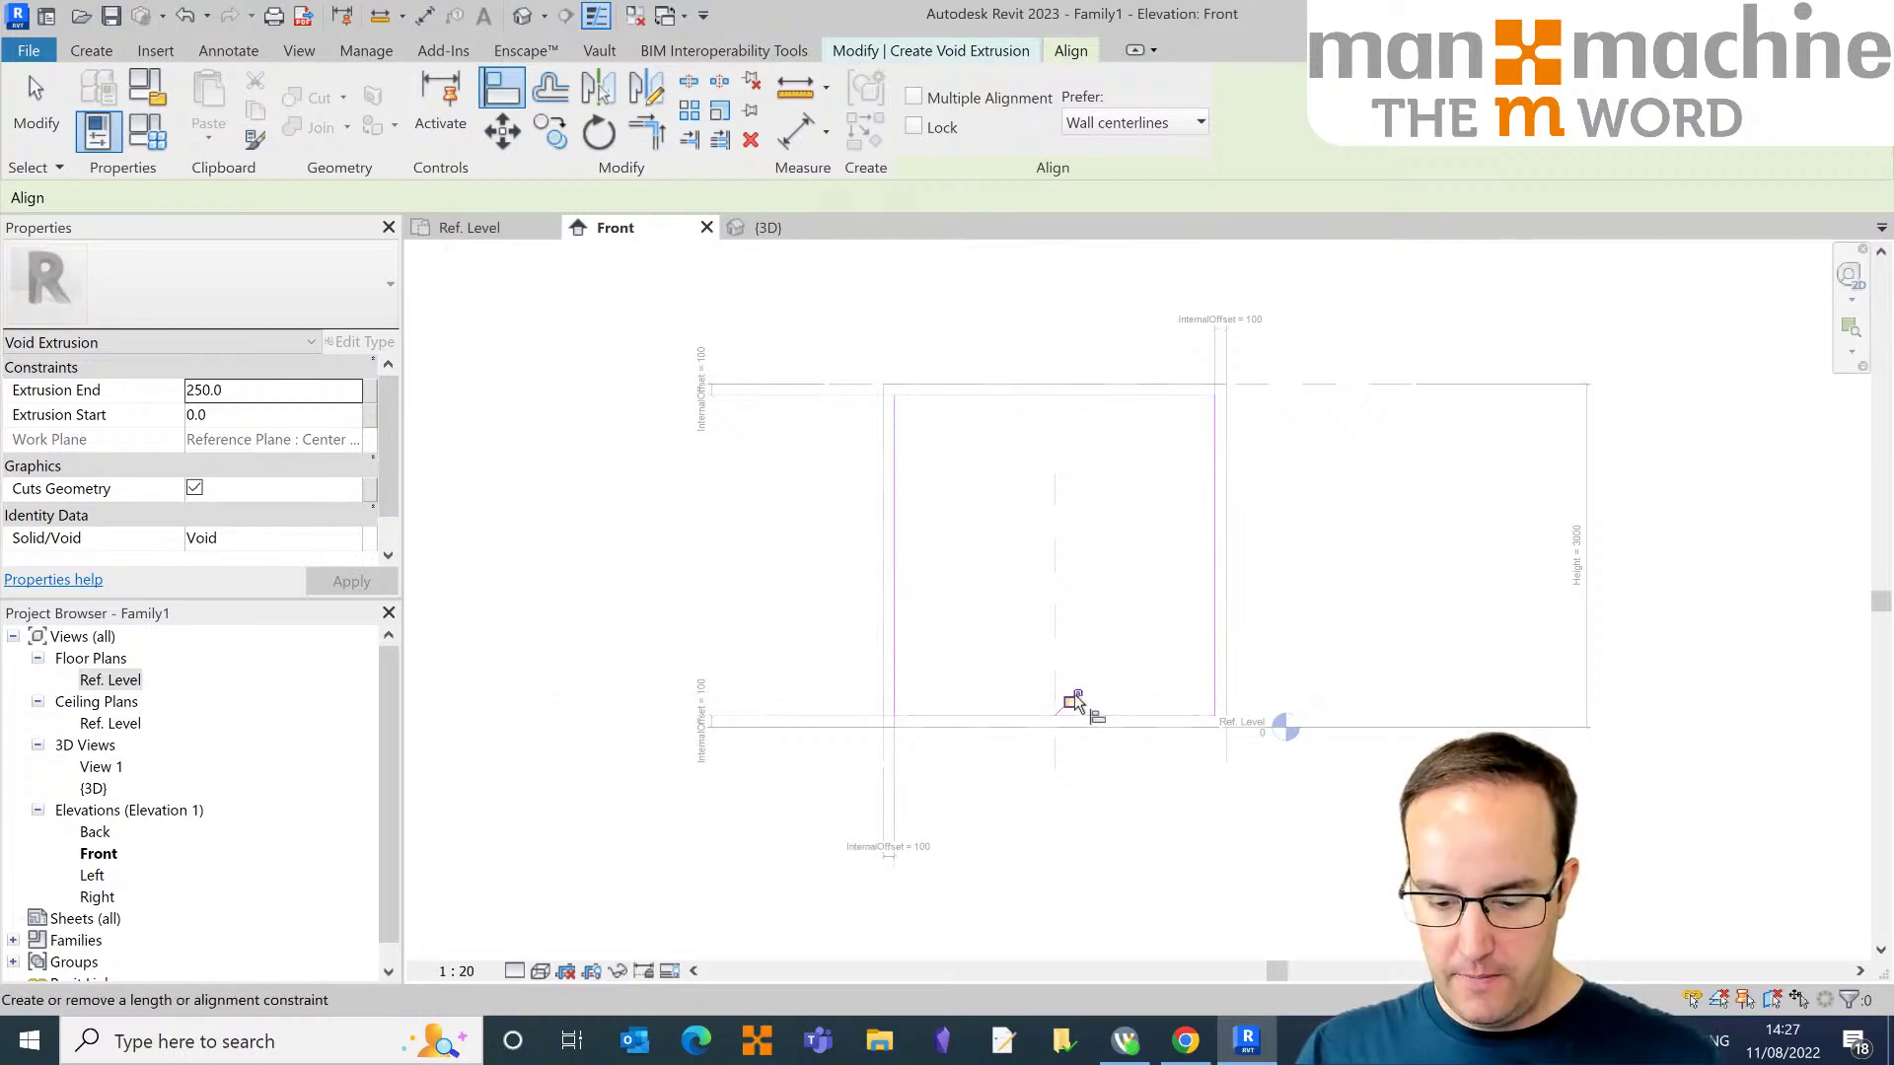
right_click(620, 523)
left_click(705, 530)
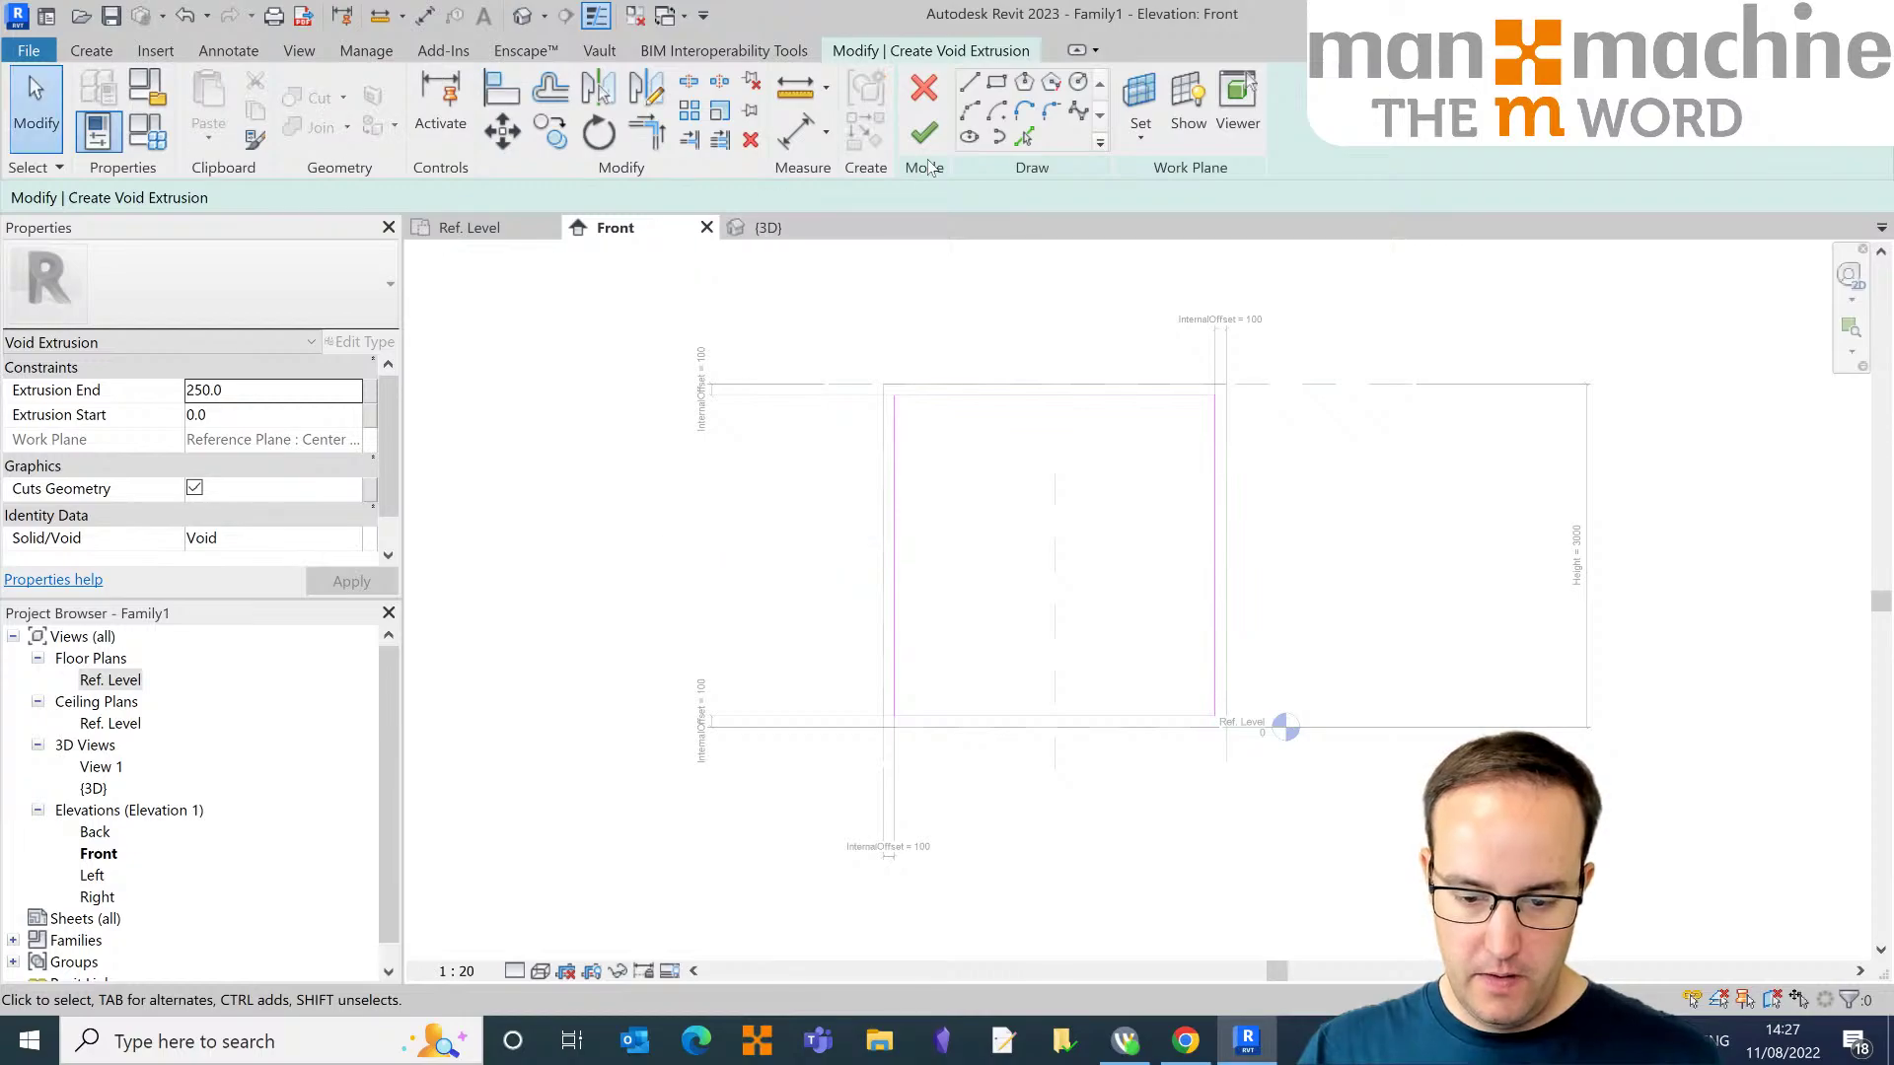
Step: Try to drive the void's Extrusion End with the formulas =offset*3 and =InternalOffset*3
double_click(249, 396)
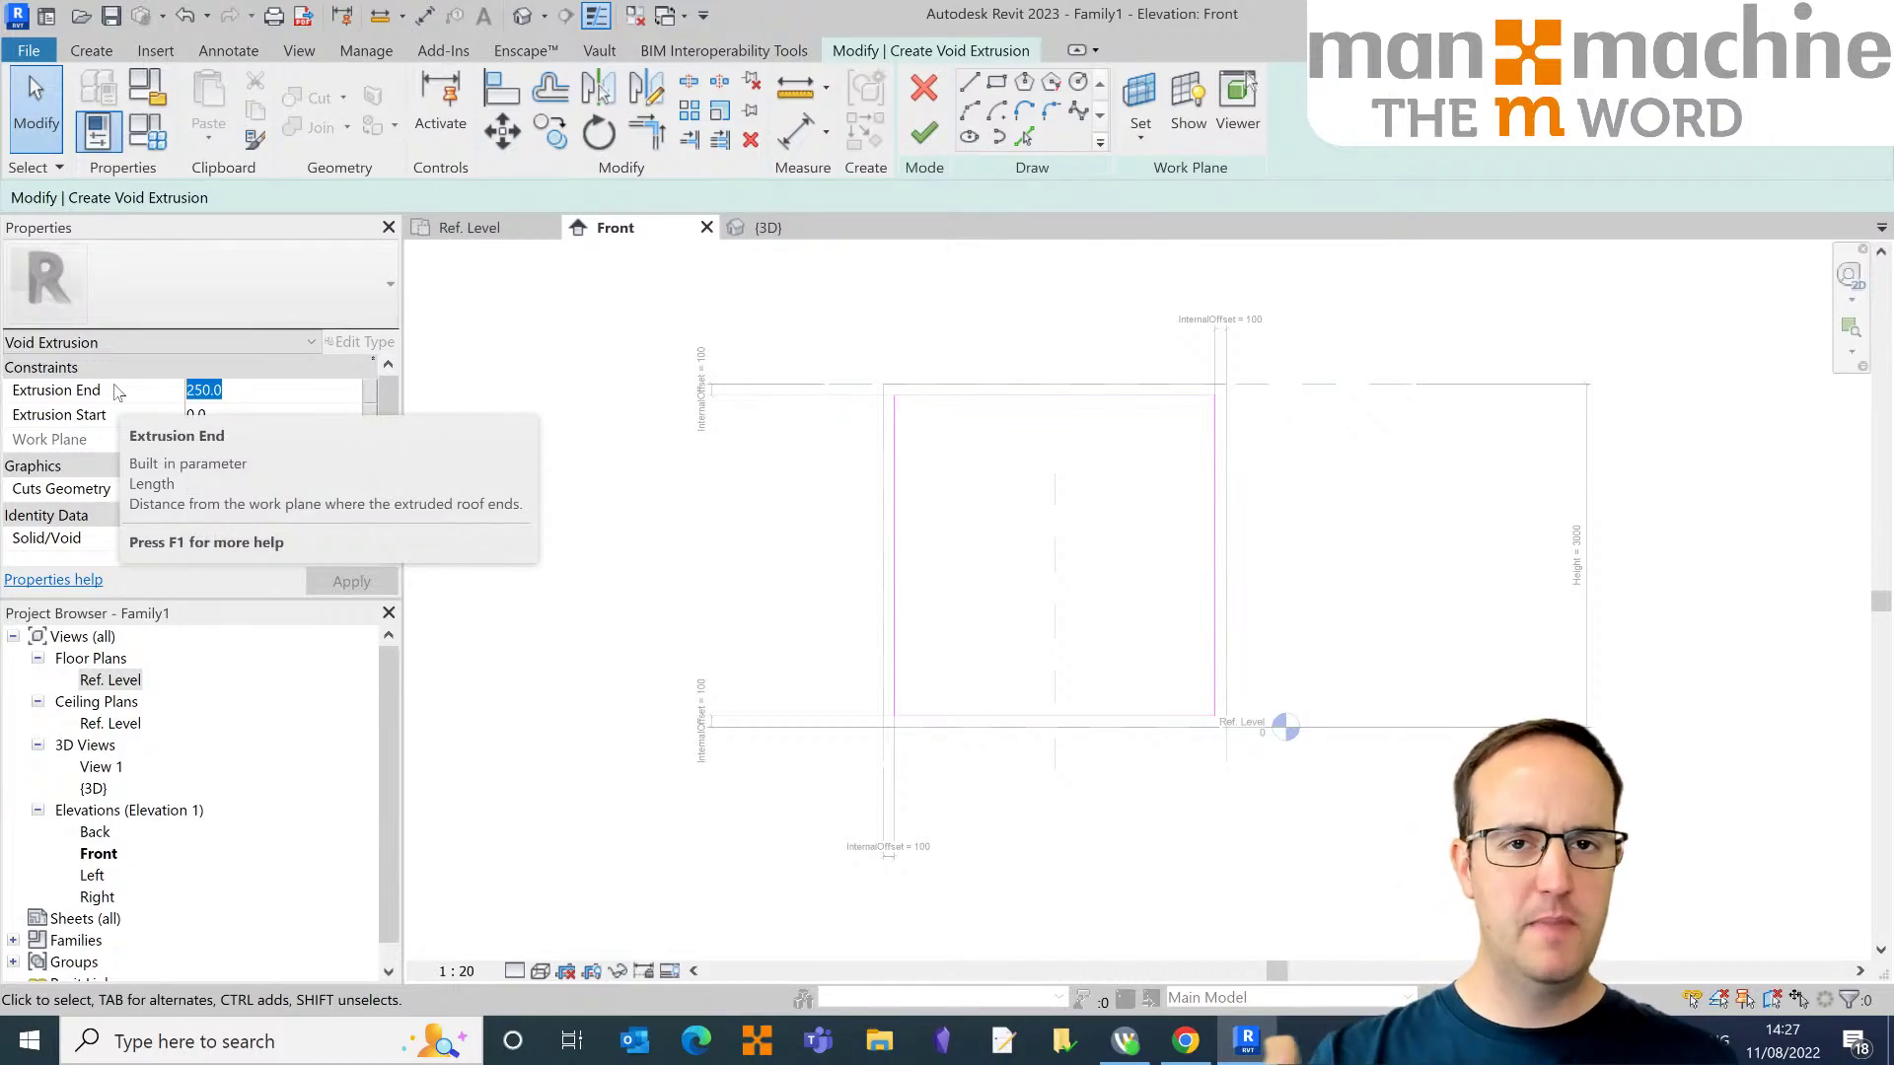
type("=offset*3")
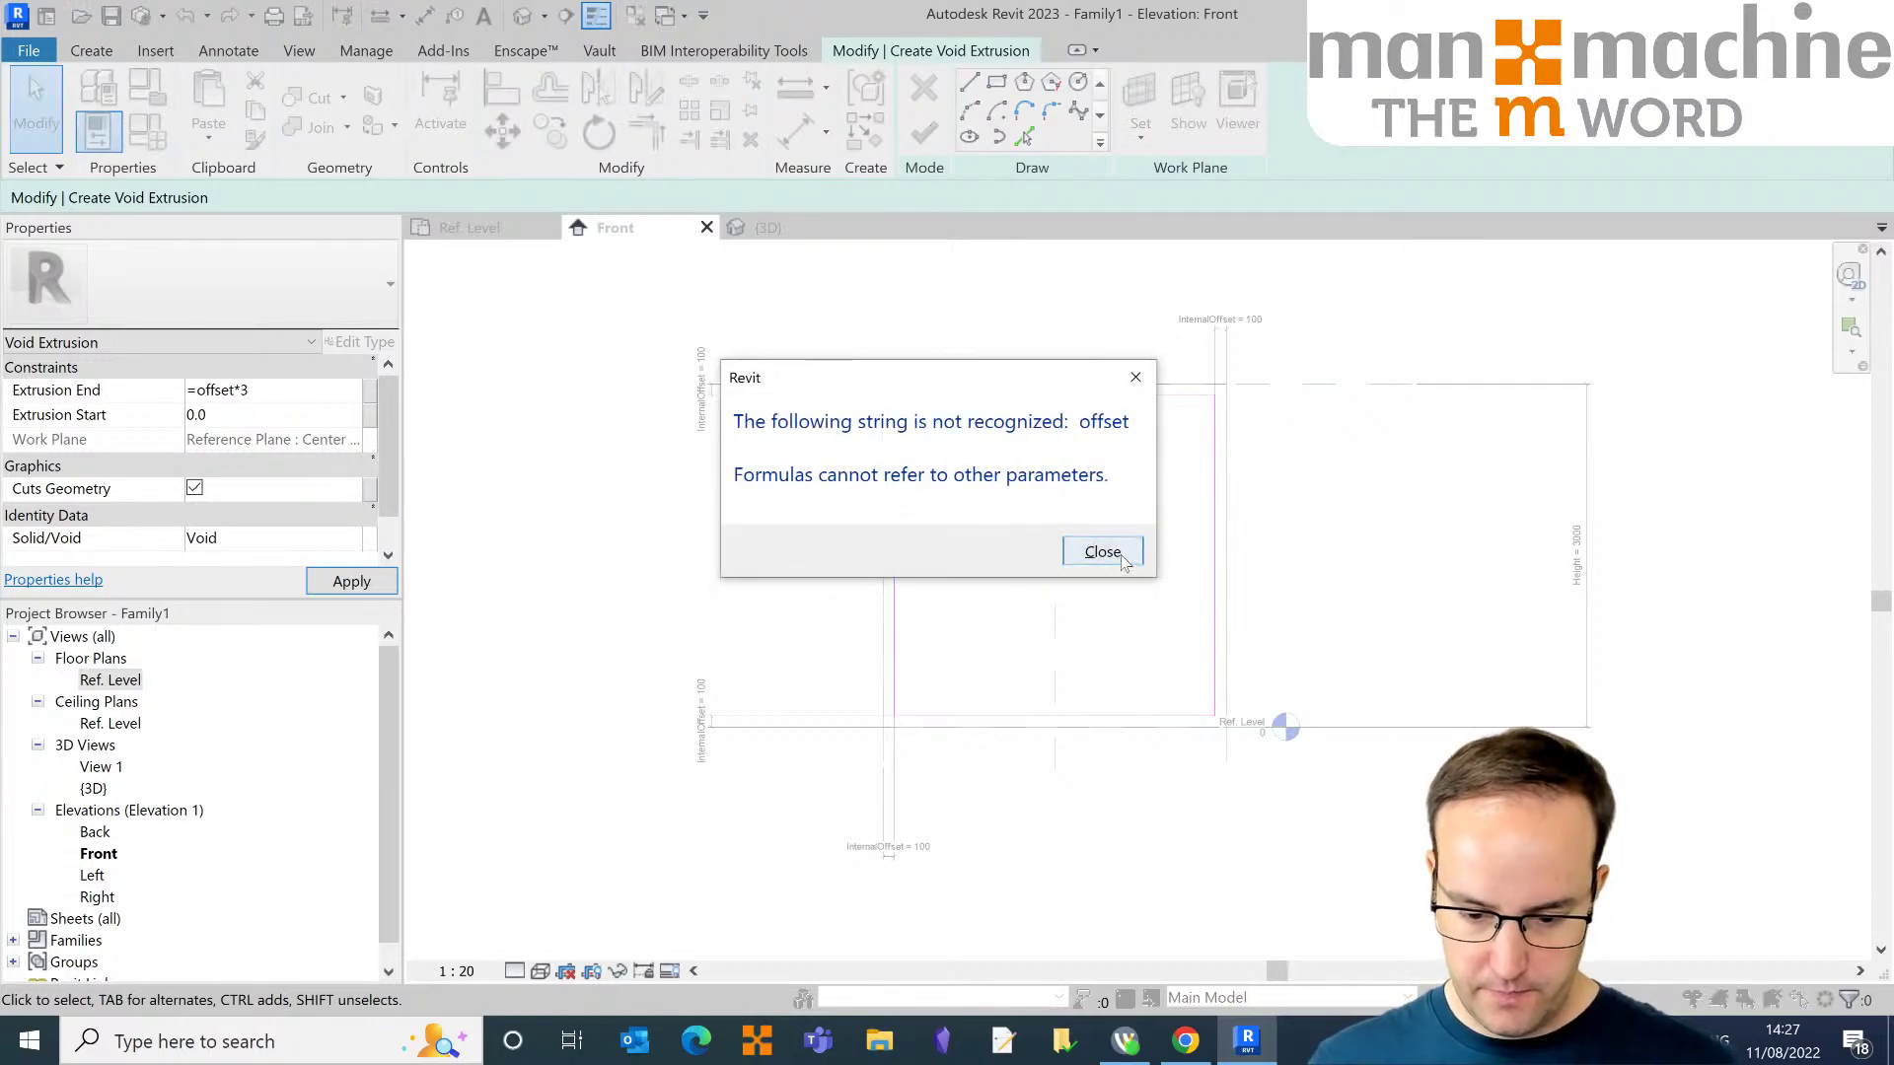
left_click(1101, 550)
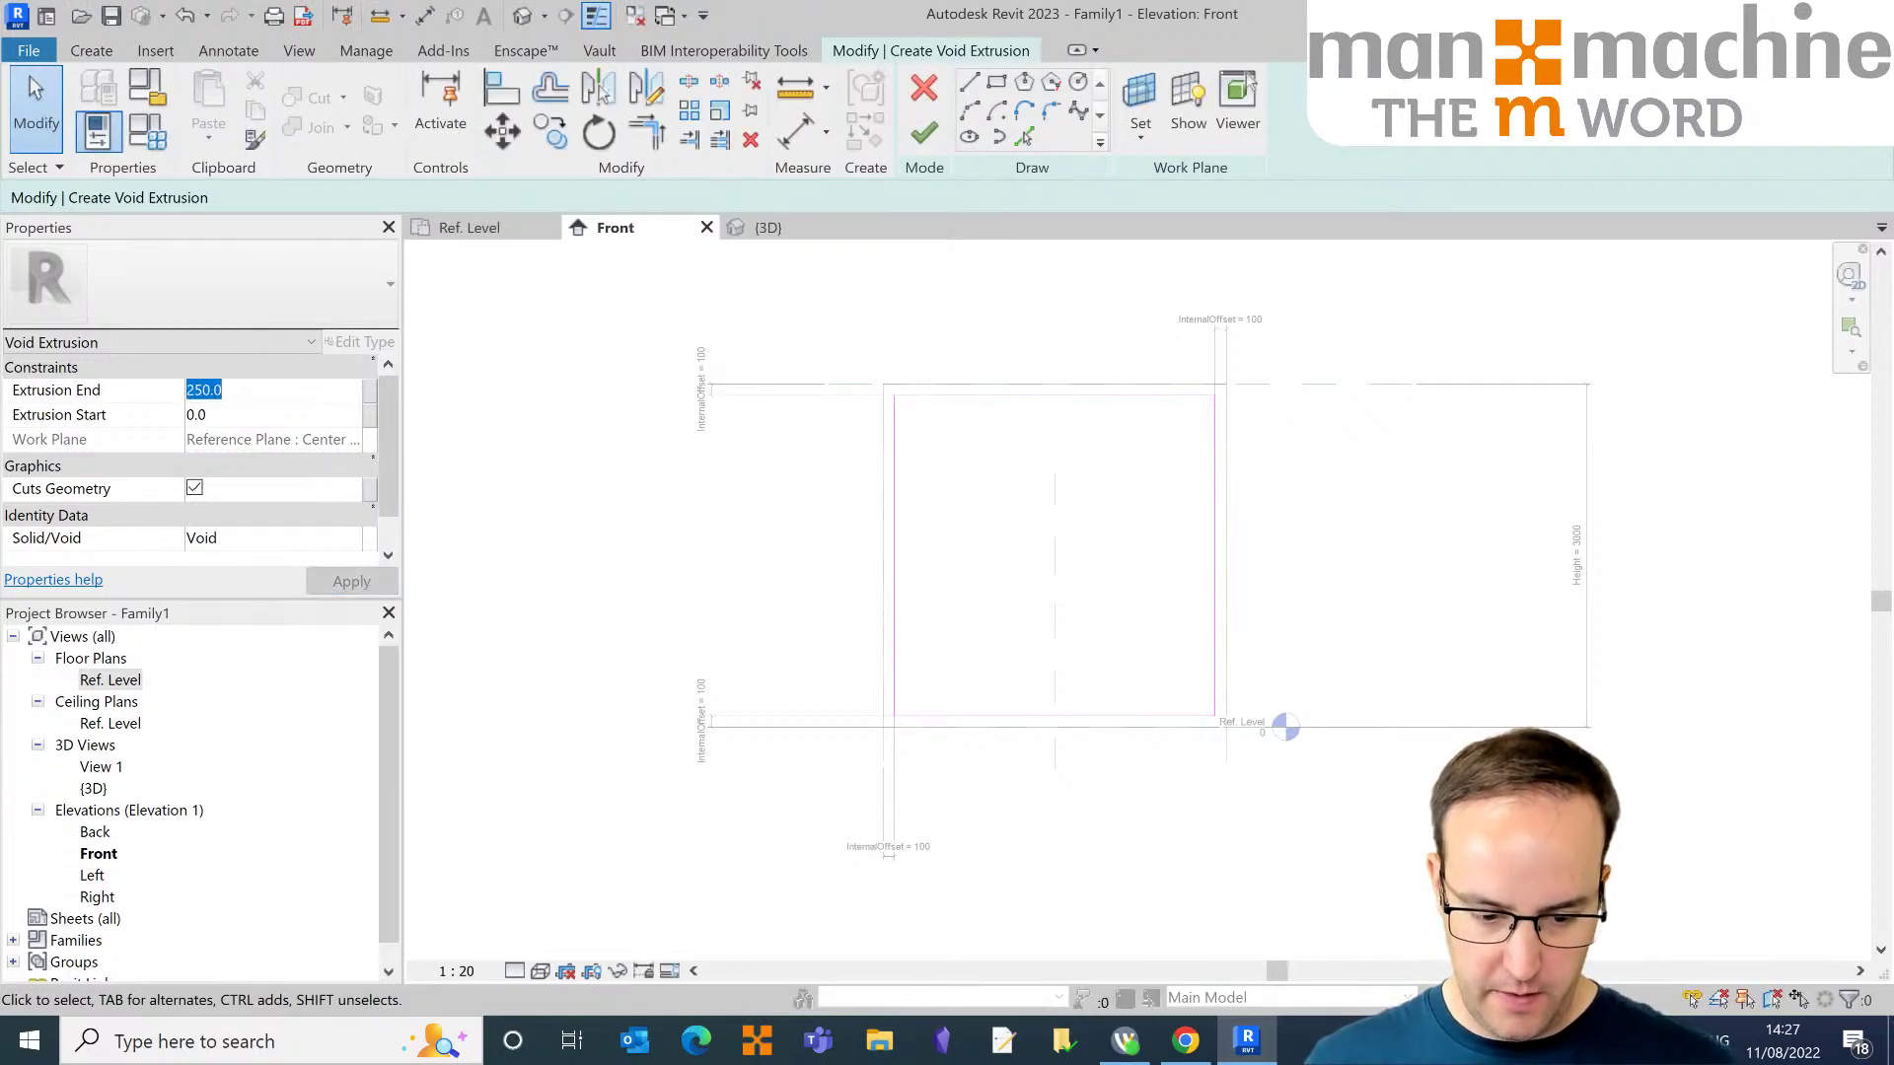
type("=InternalOffset*3")
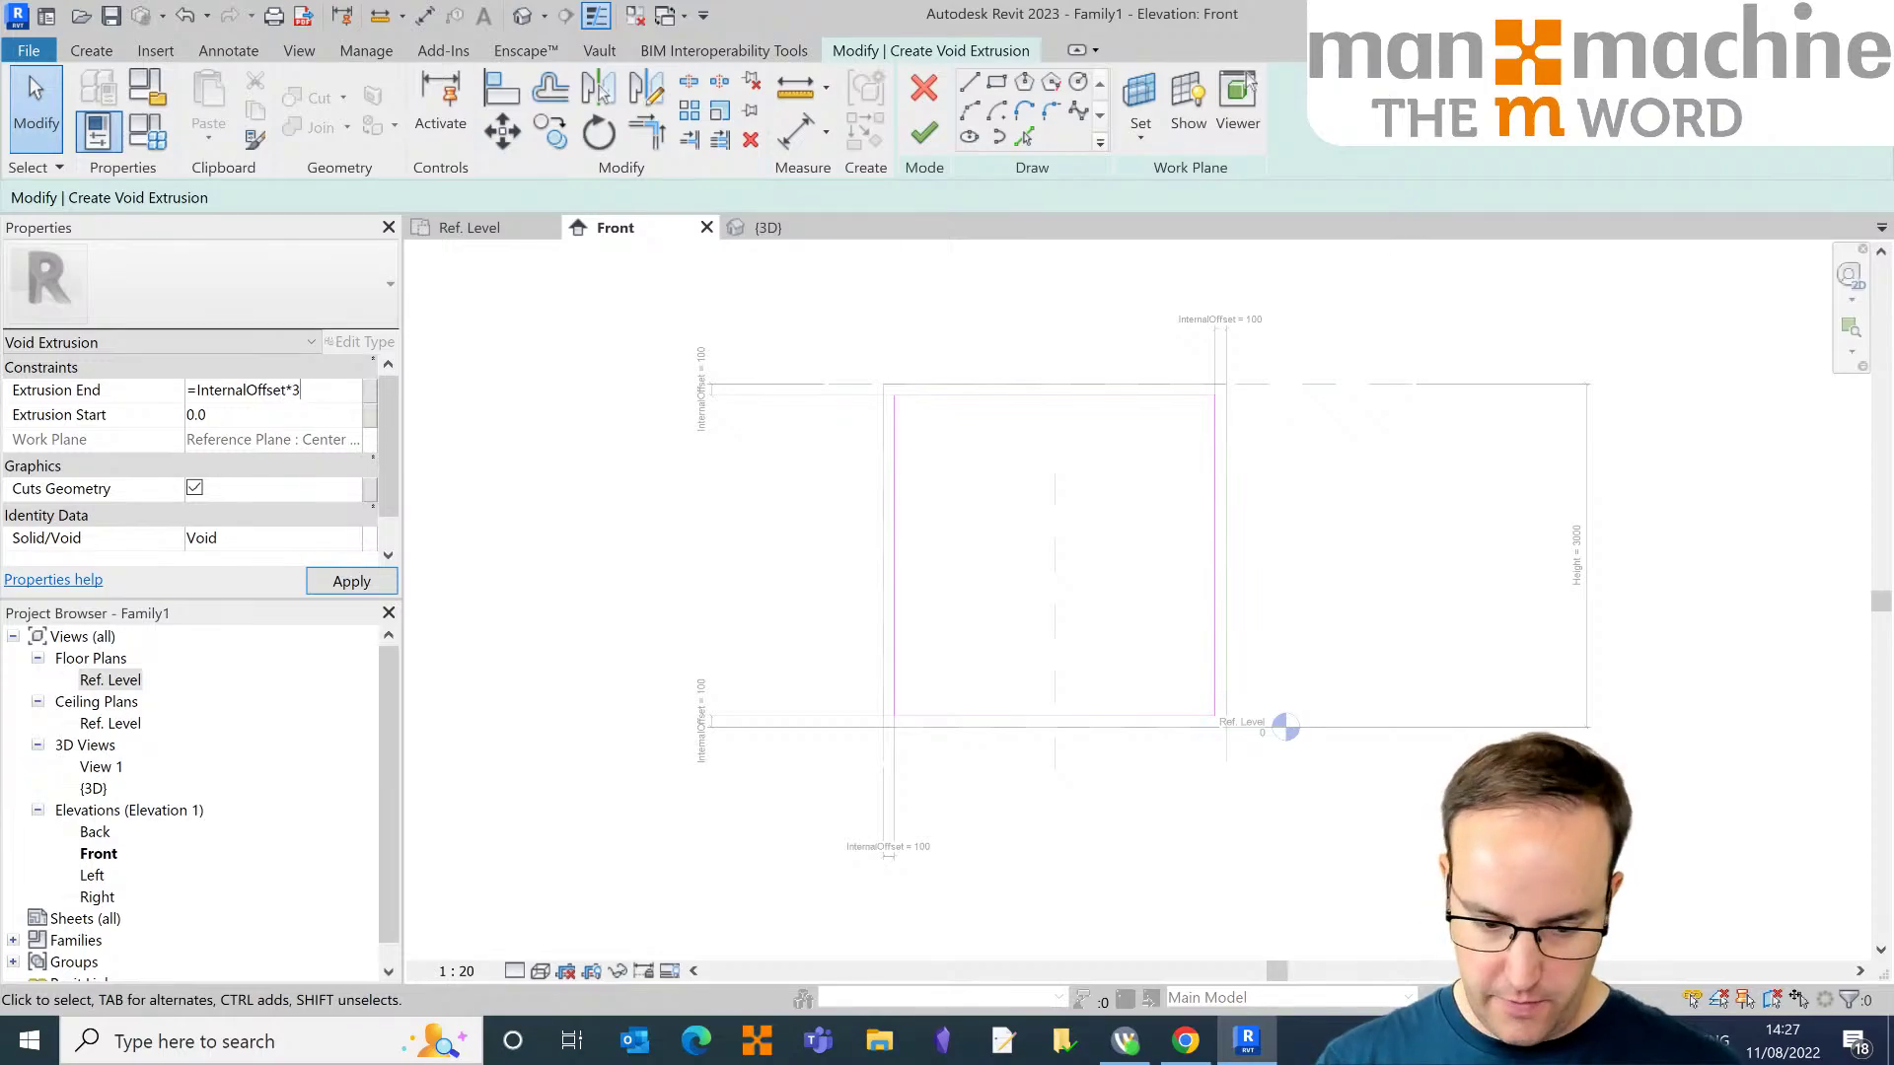
key("Return")
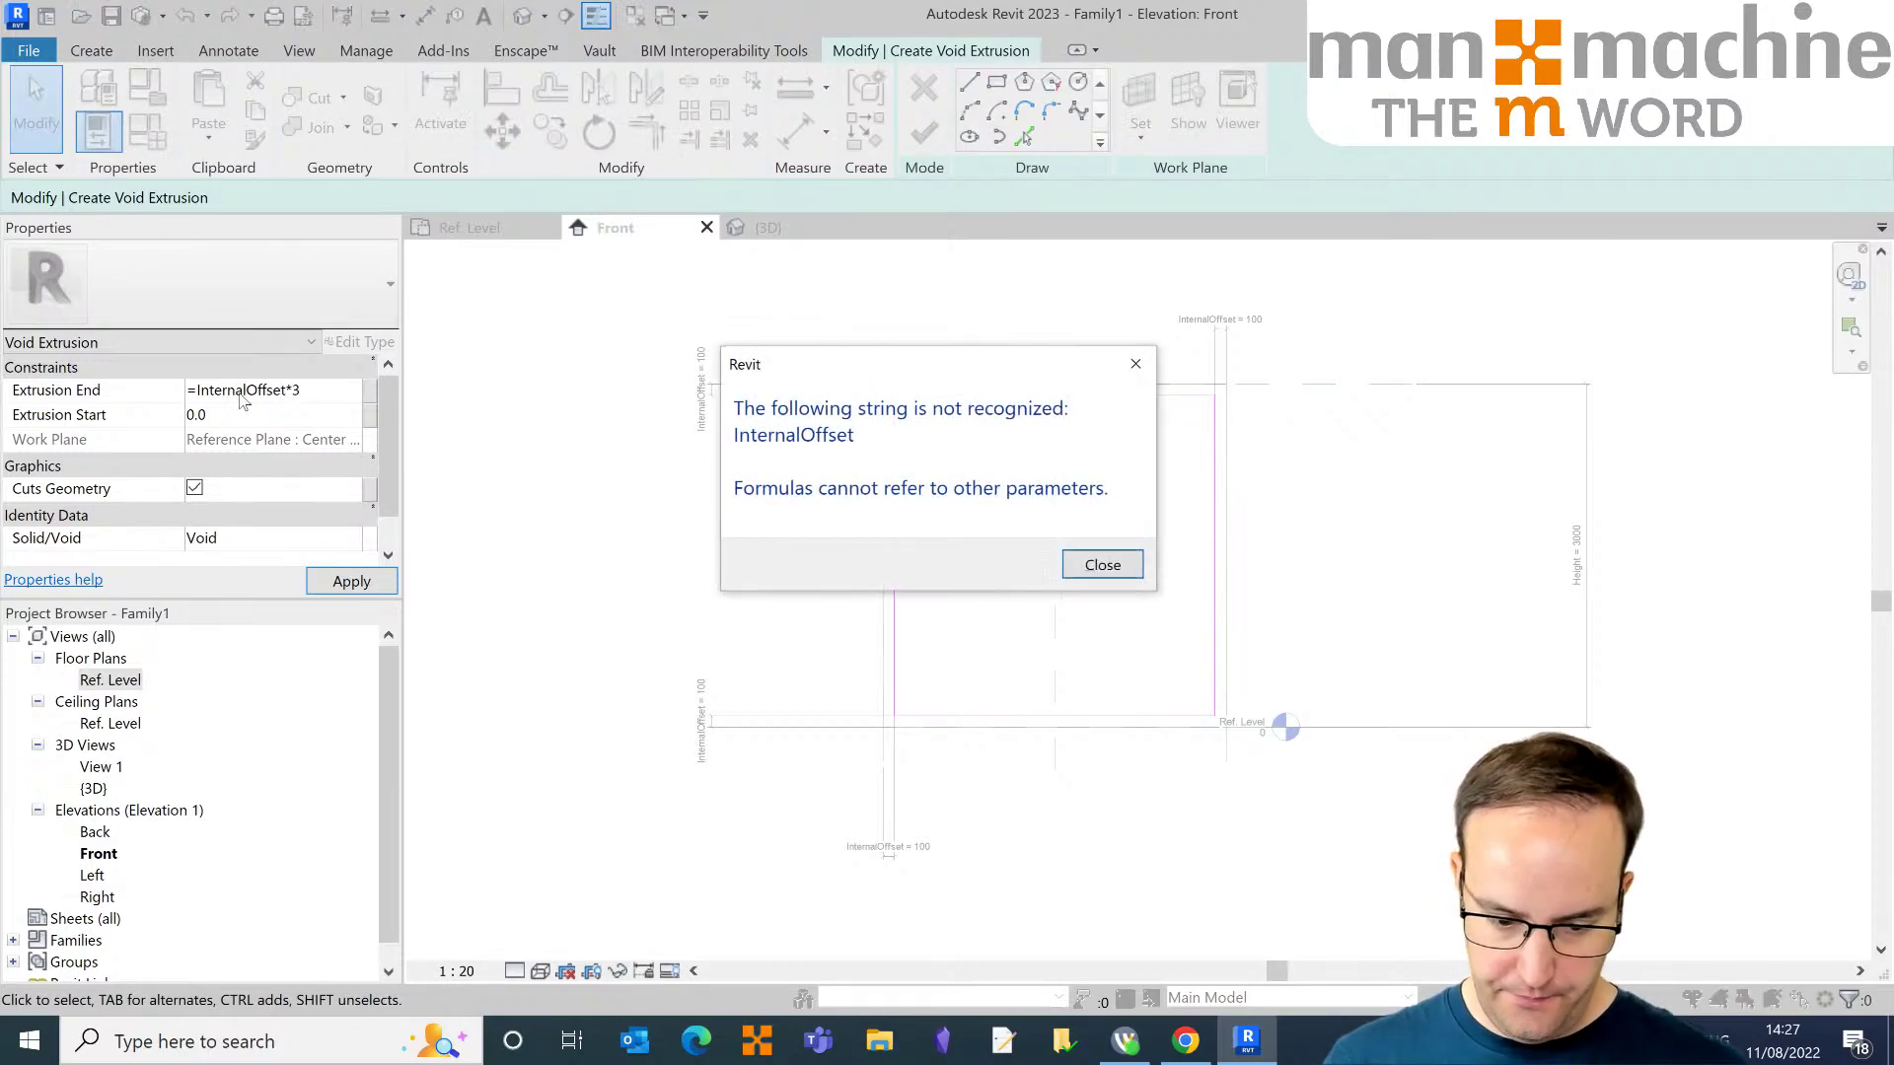
left_click(1102, 564)
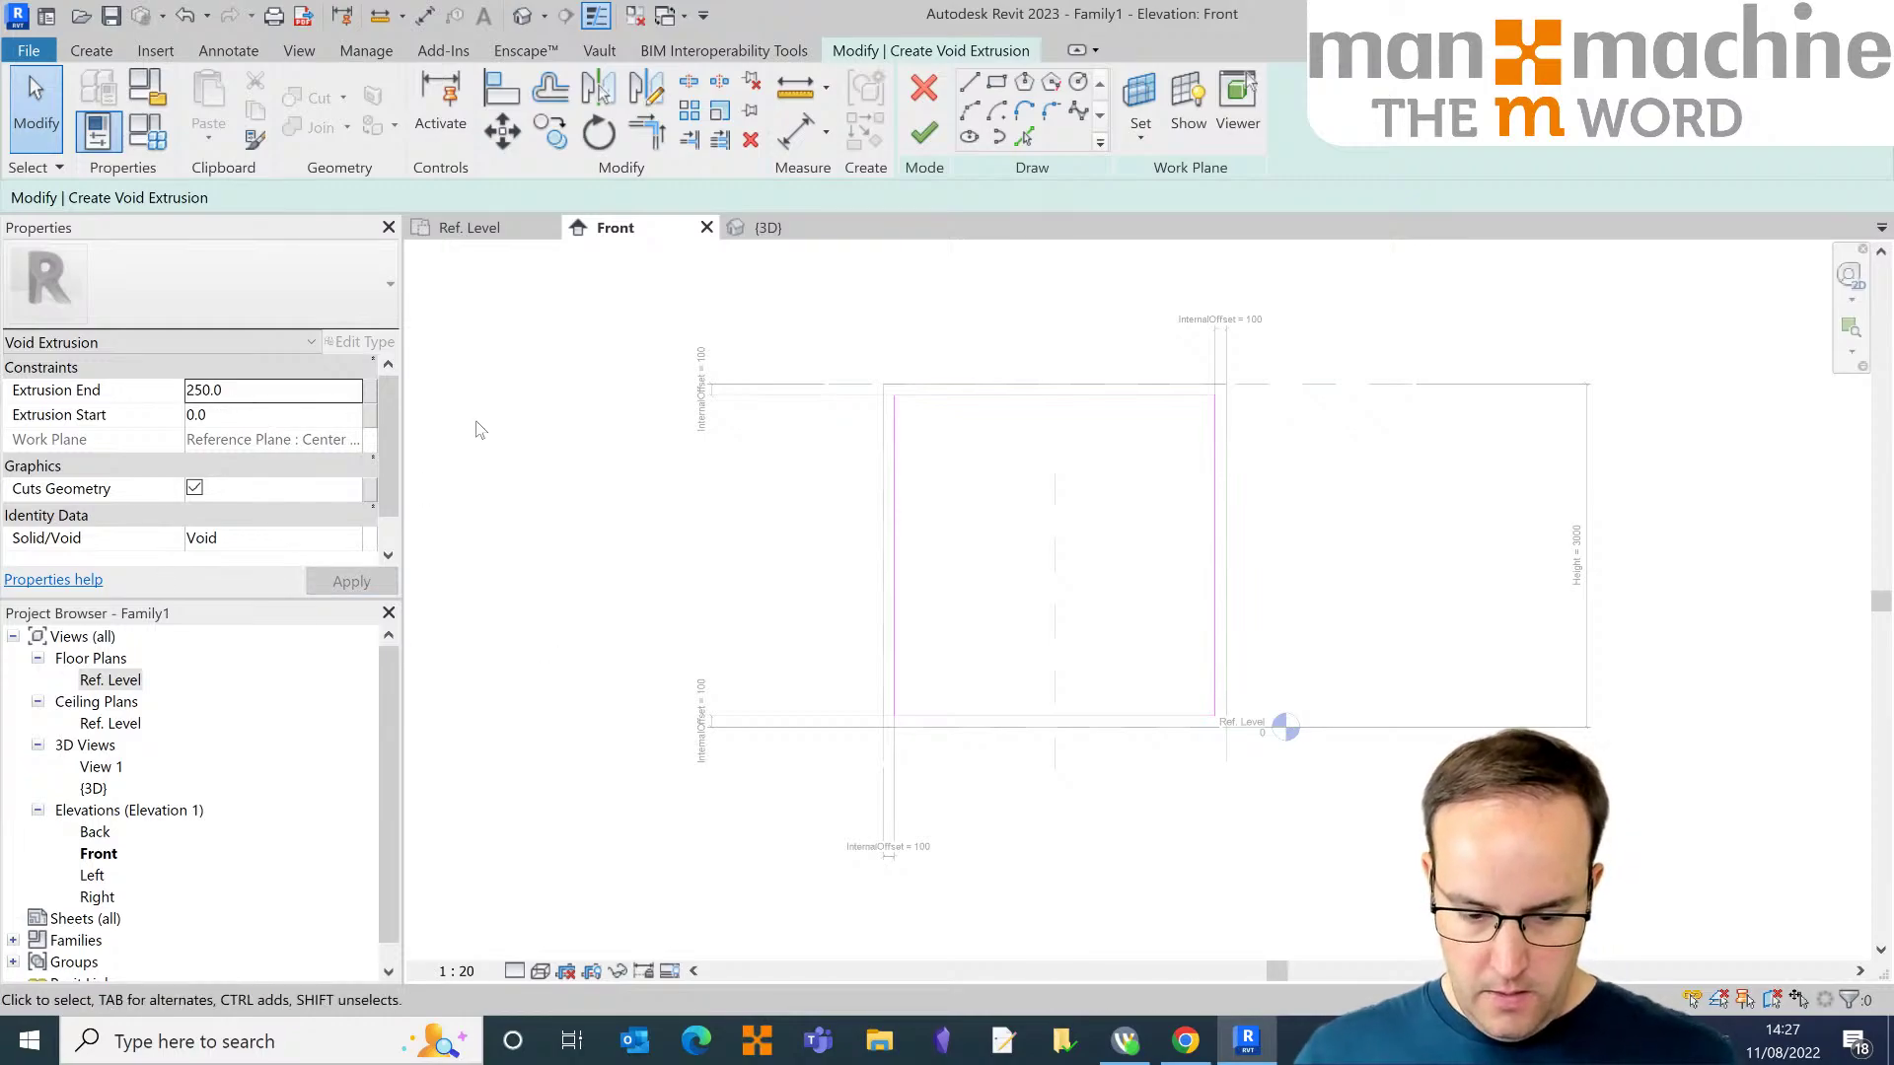
Step: Finish the void extrusion with an Extrusion End of 250 and open the 3D view
left_click(924, 133)
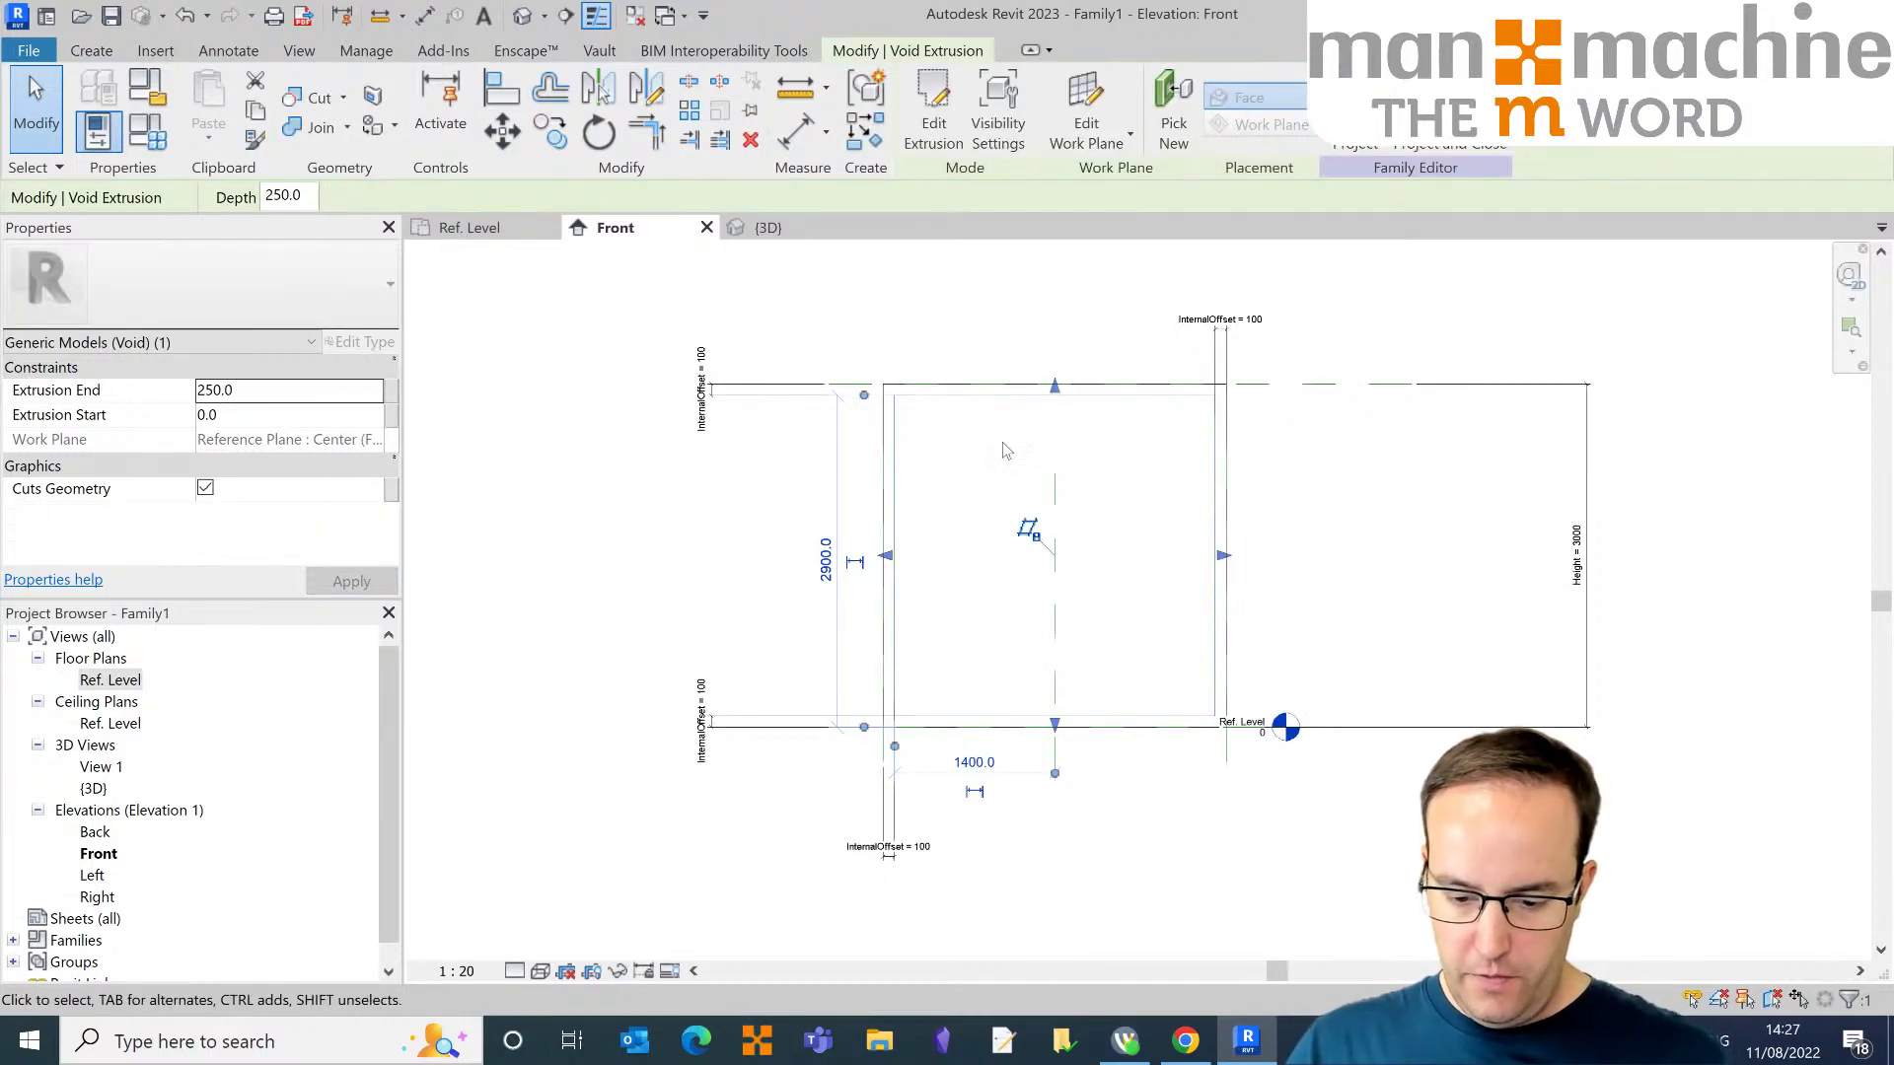
left_click(642, 310)
left_click(525, 15)
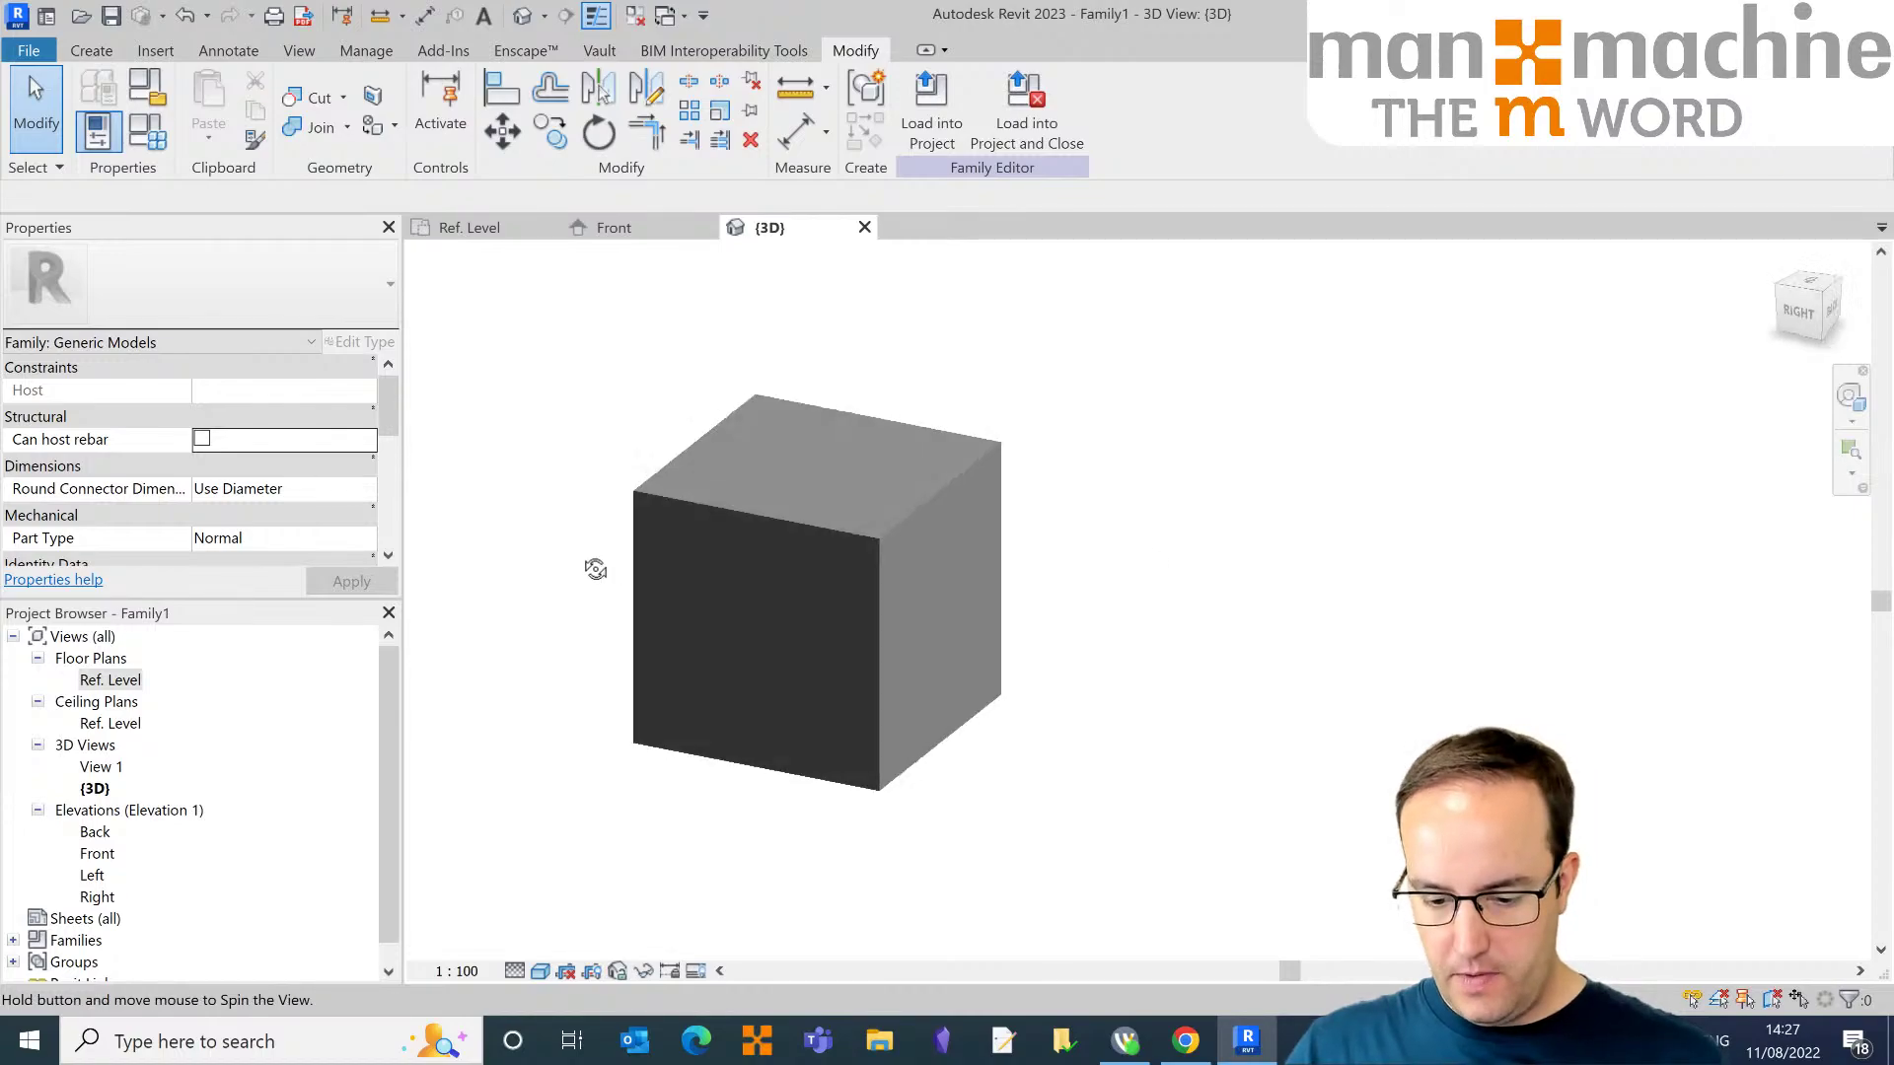
Step: Try stretching the front face of the joined solid geometry forward, then cancel the change
left_click(815, 530)
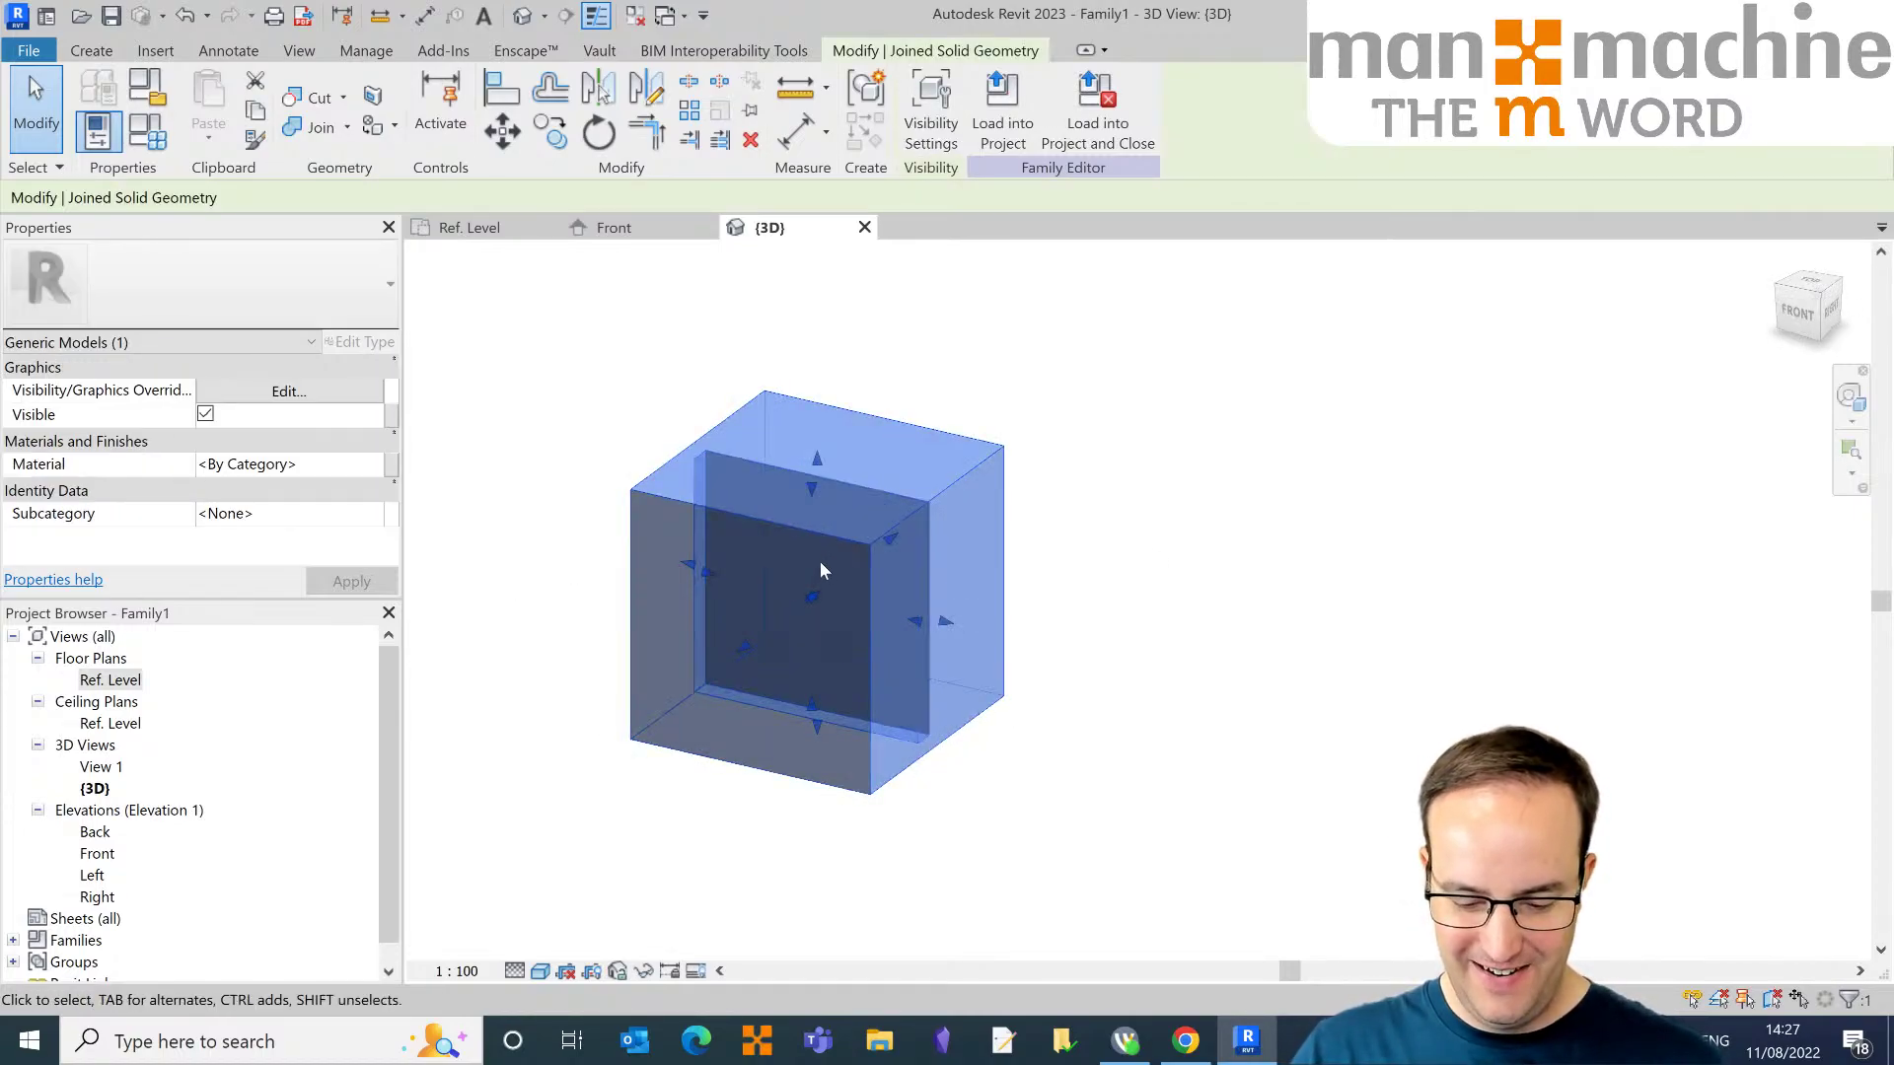
middle_click_drag(820, 560, 779, 592, "shift")
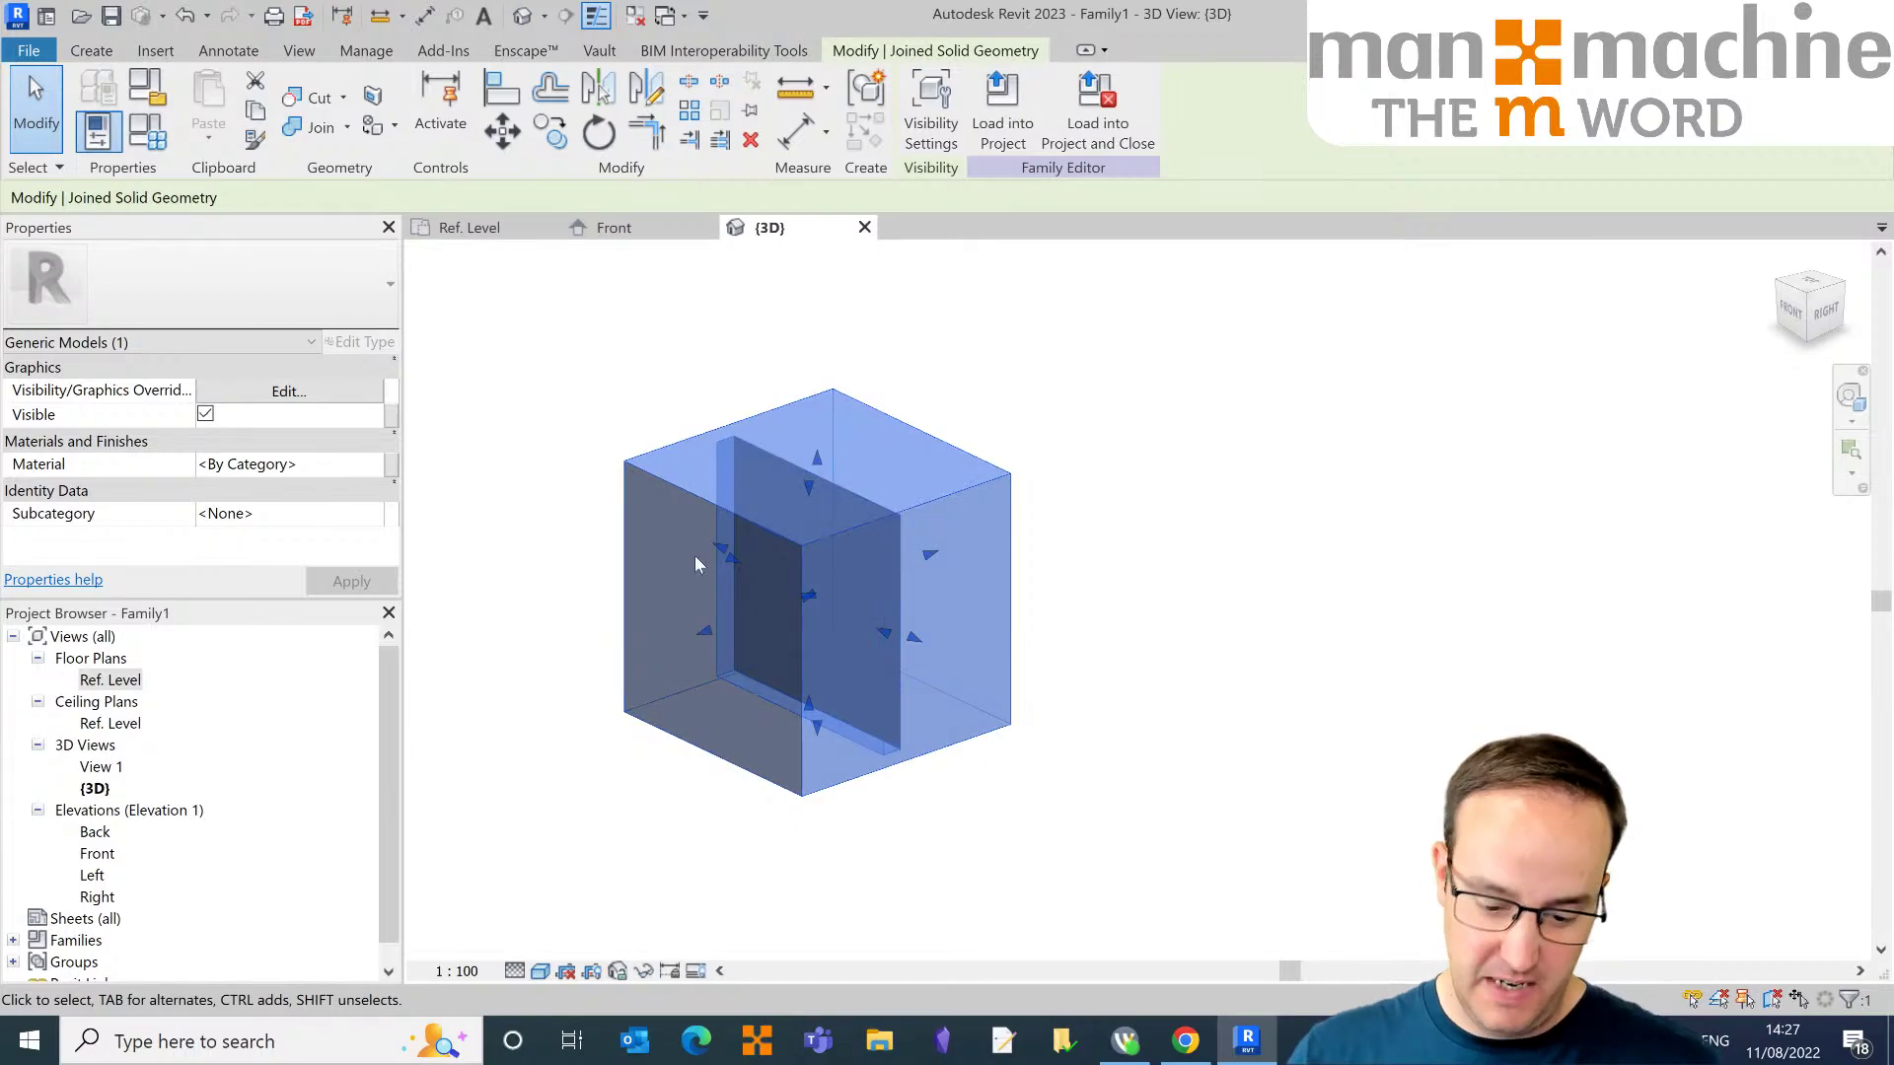
left_click_drag(704, 630, 531, 709)
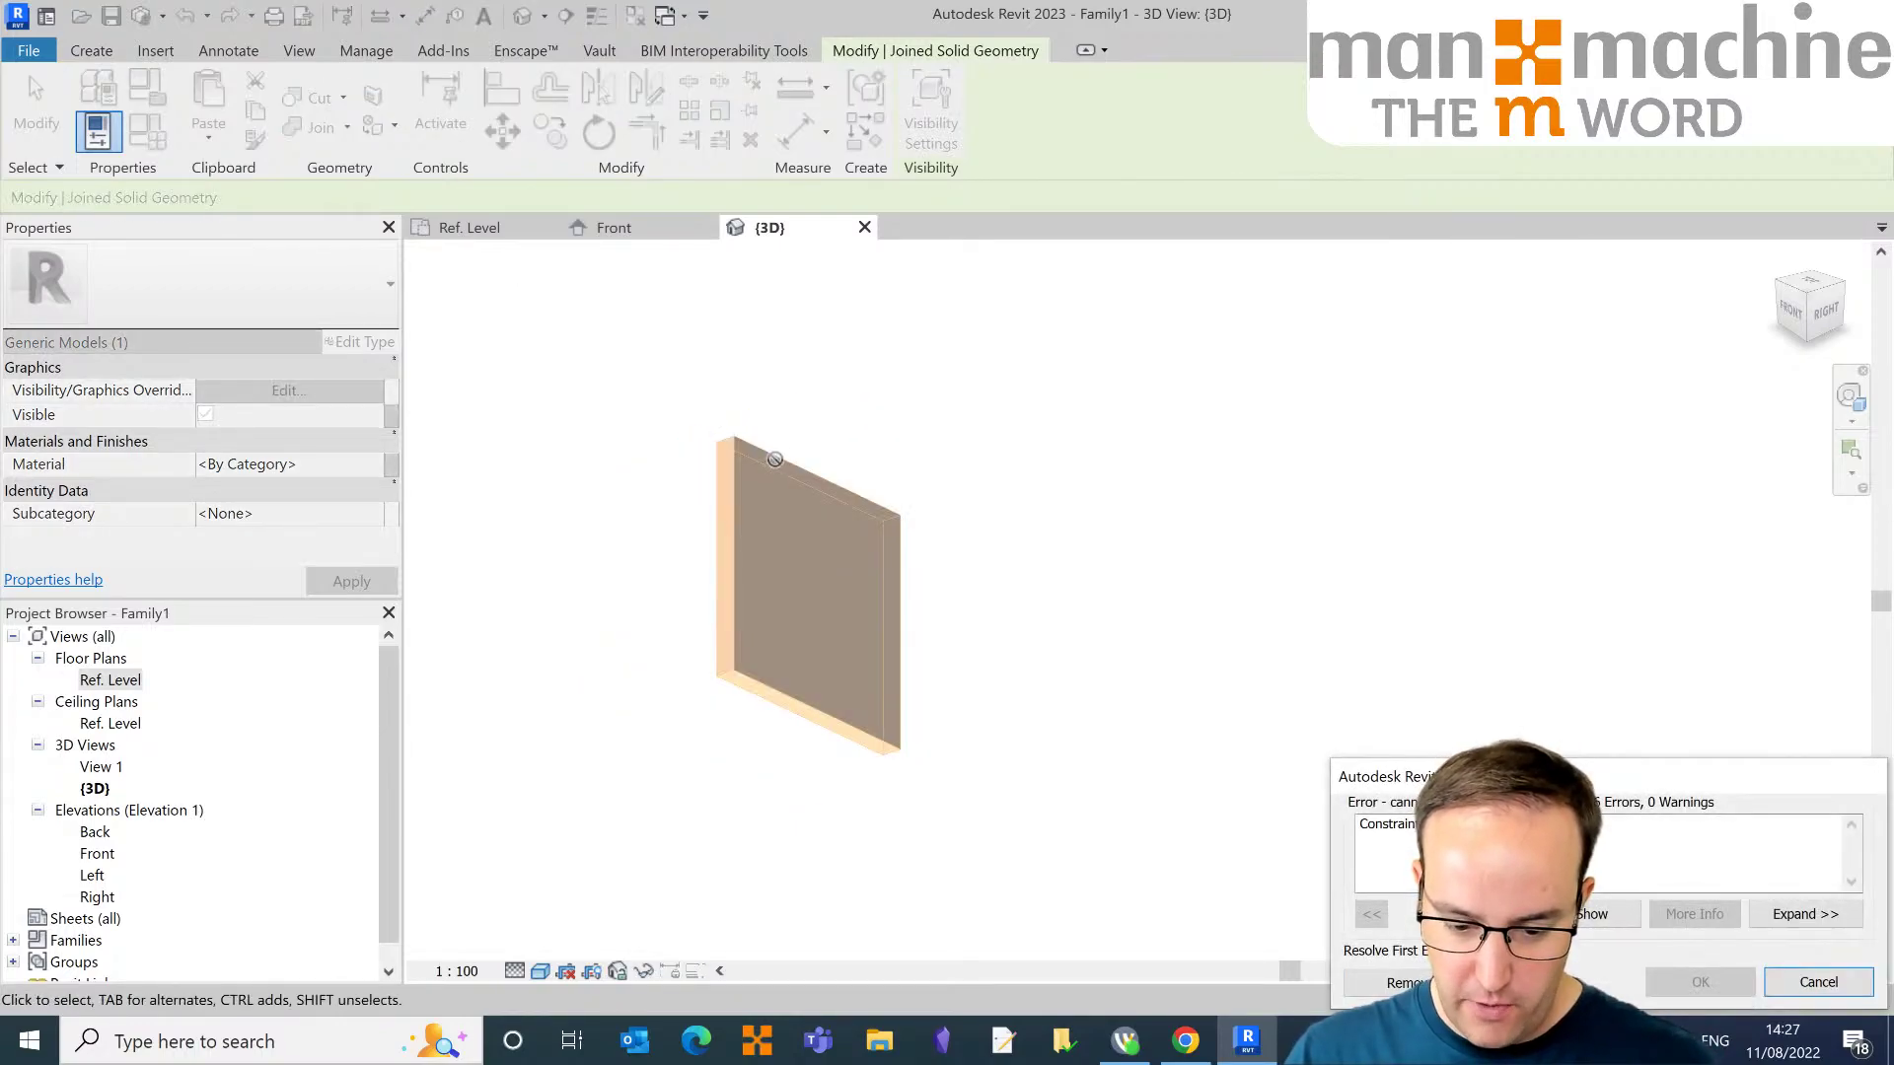
key("Escape")
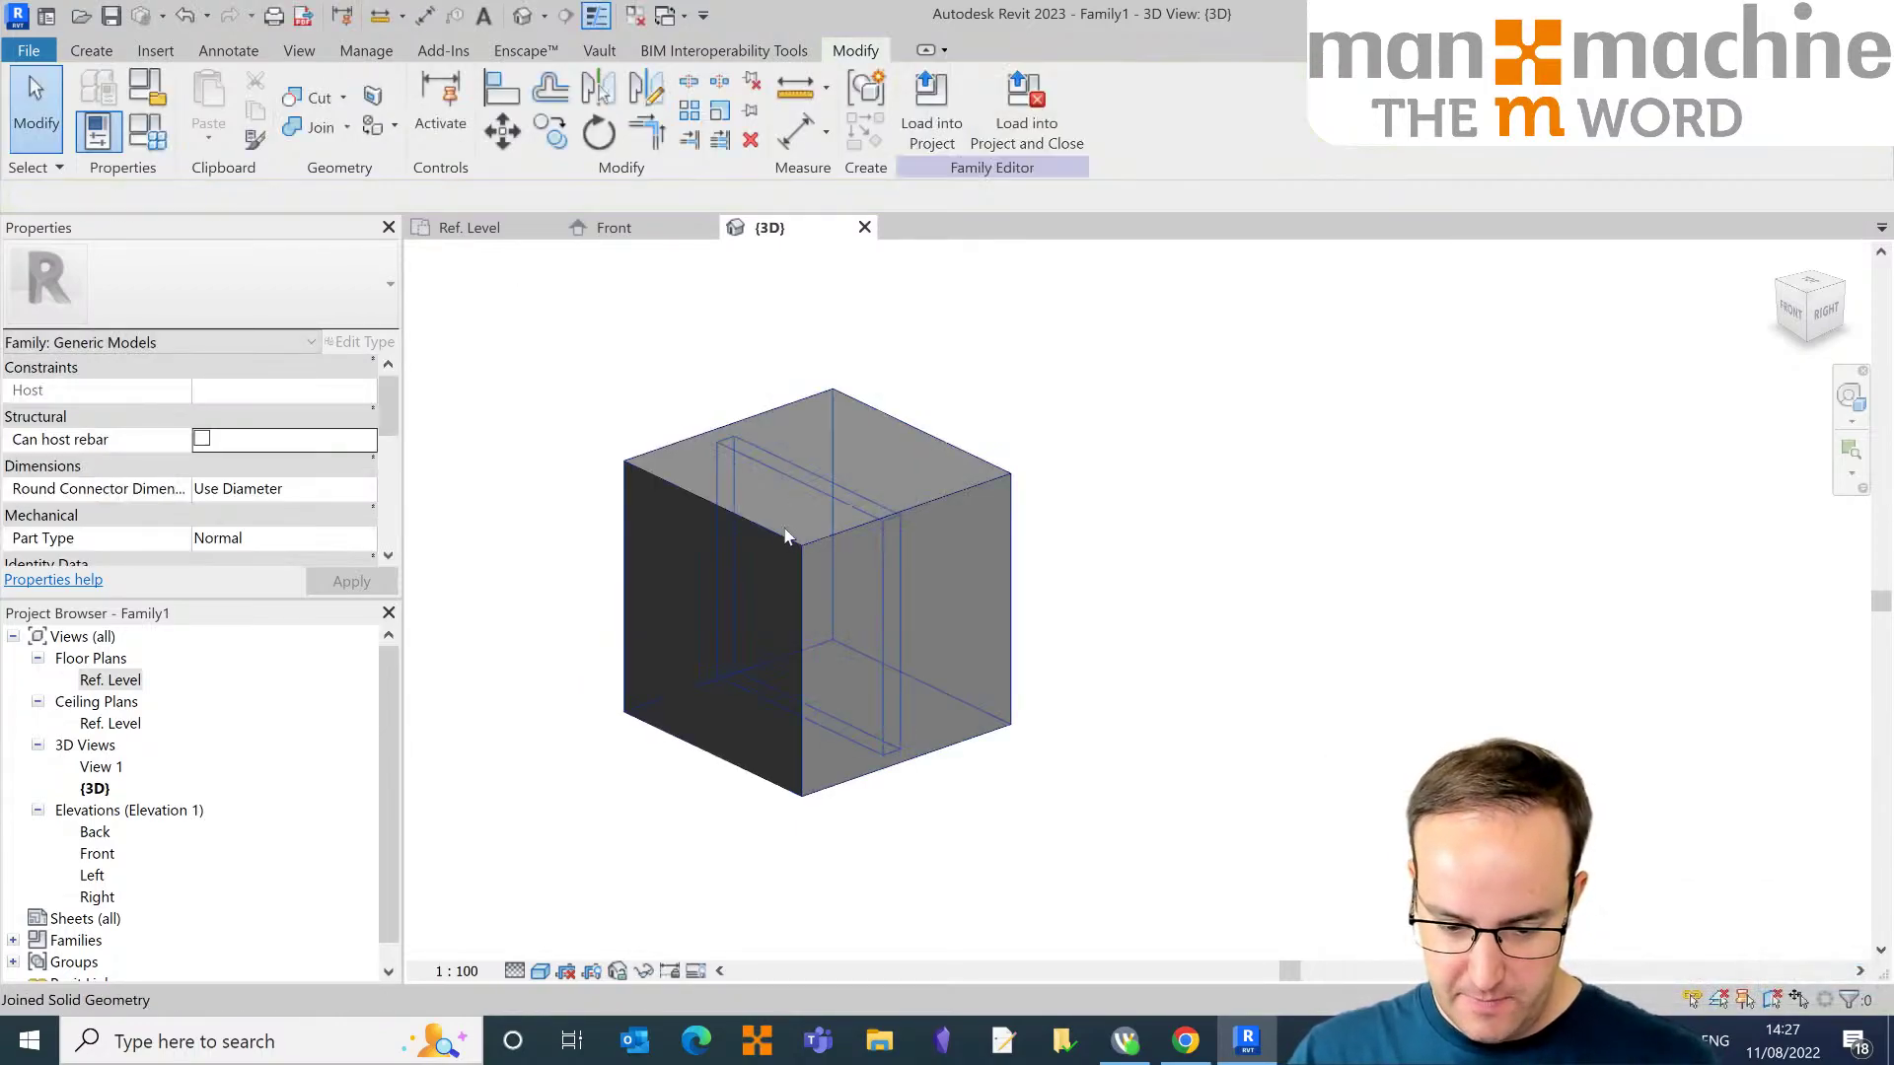
Step: Try stretching the rear face of the joined solid geometry backward, then cancel the change
left_click(764, 540)
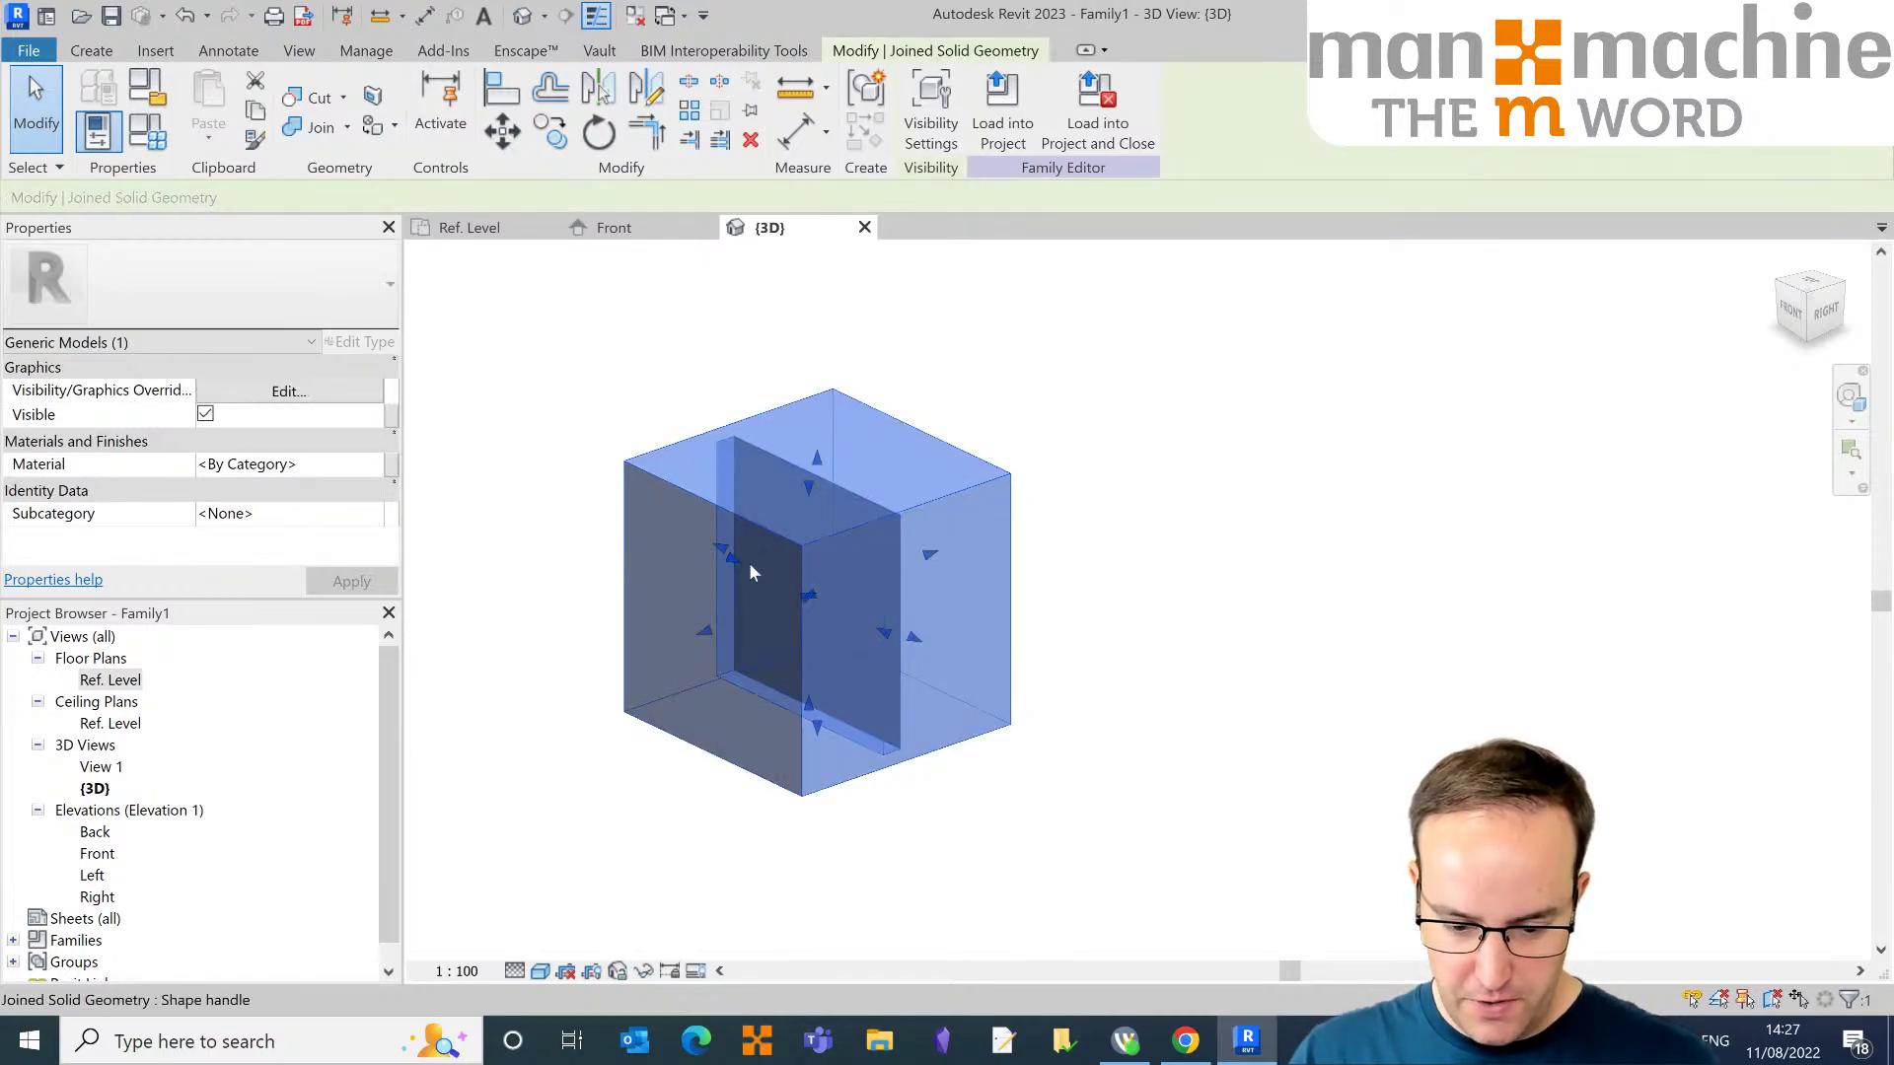
middle_click_drag(962, 610, 924, 606, "shift")
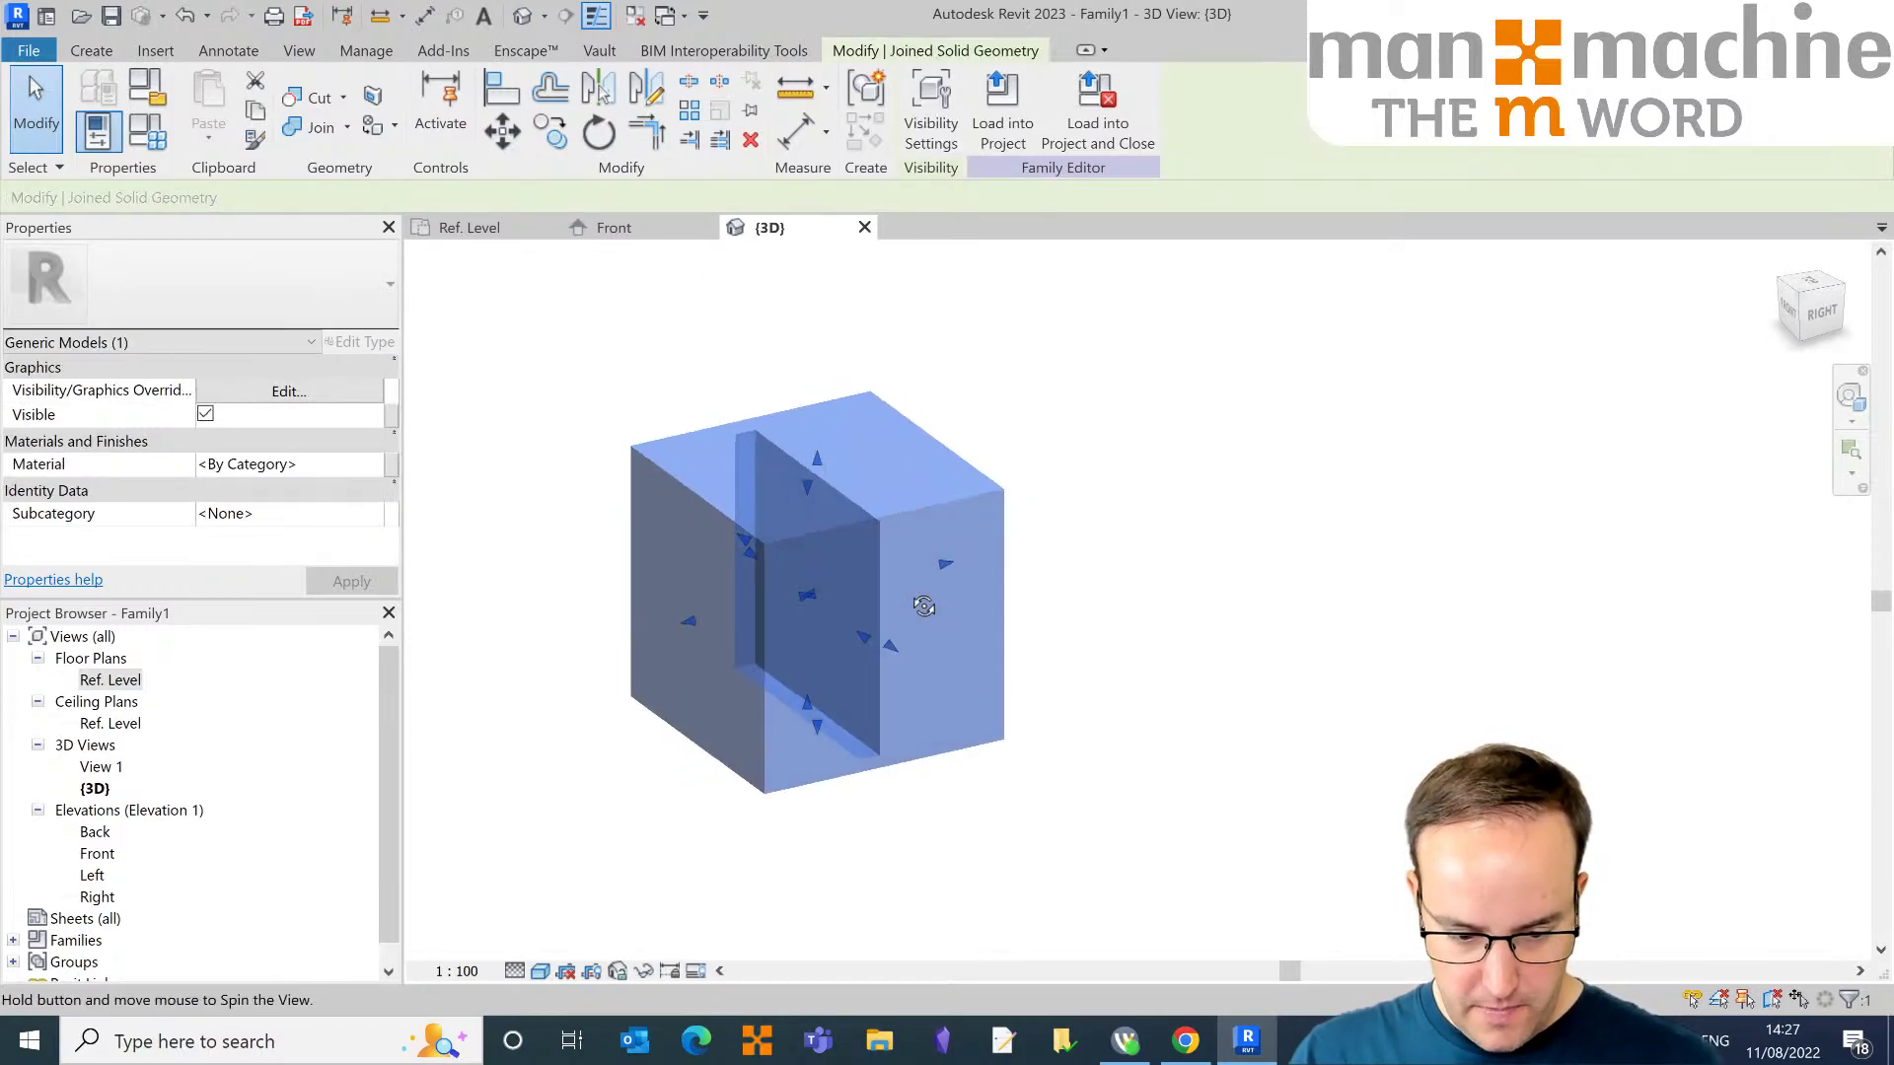
middle_click_drag(903, 536, 927, 590, "shift")
left_click_drag(944, 570, 1125, 525)
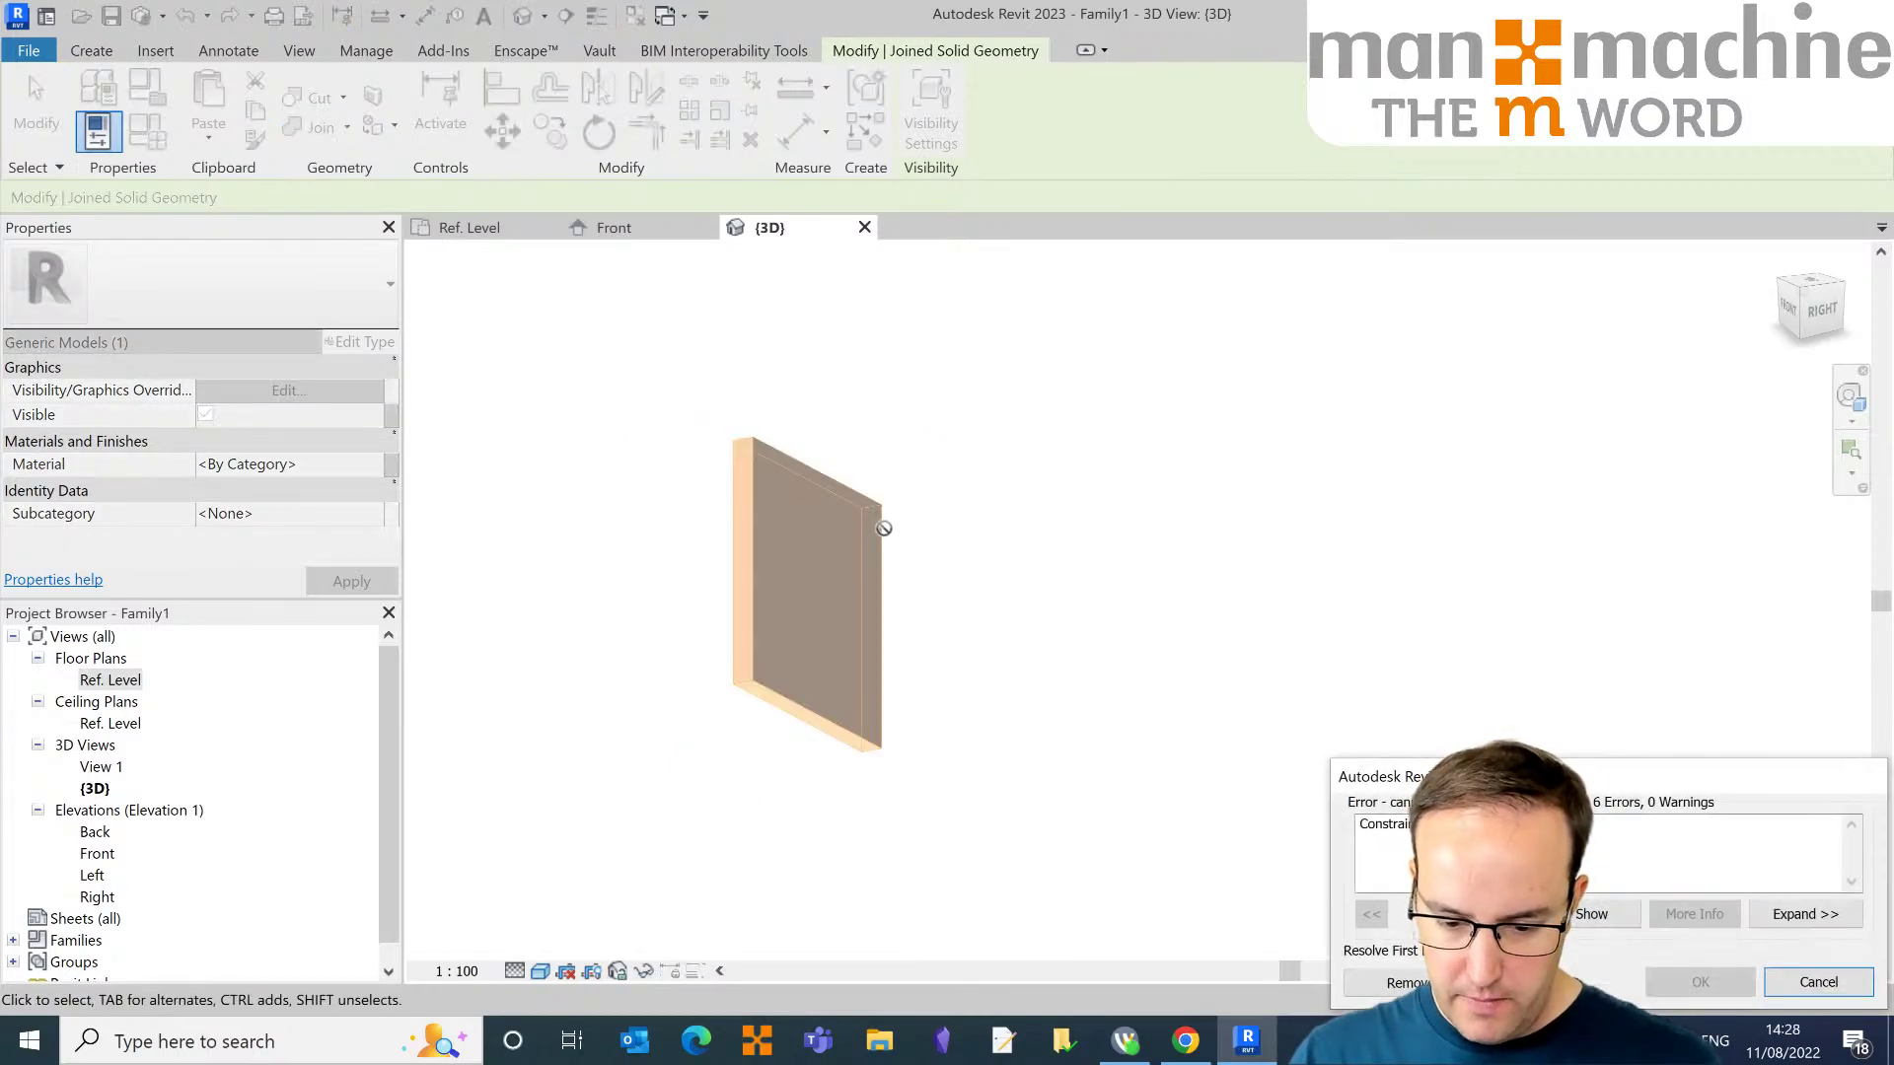
key("Escape")
Step: Select the cube extrusion and the joined solid geometry in turn to examine the void inside, then clear the selection
left_click(793, 506)
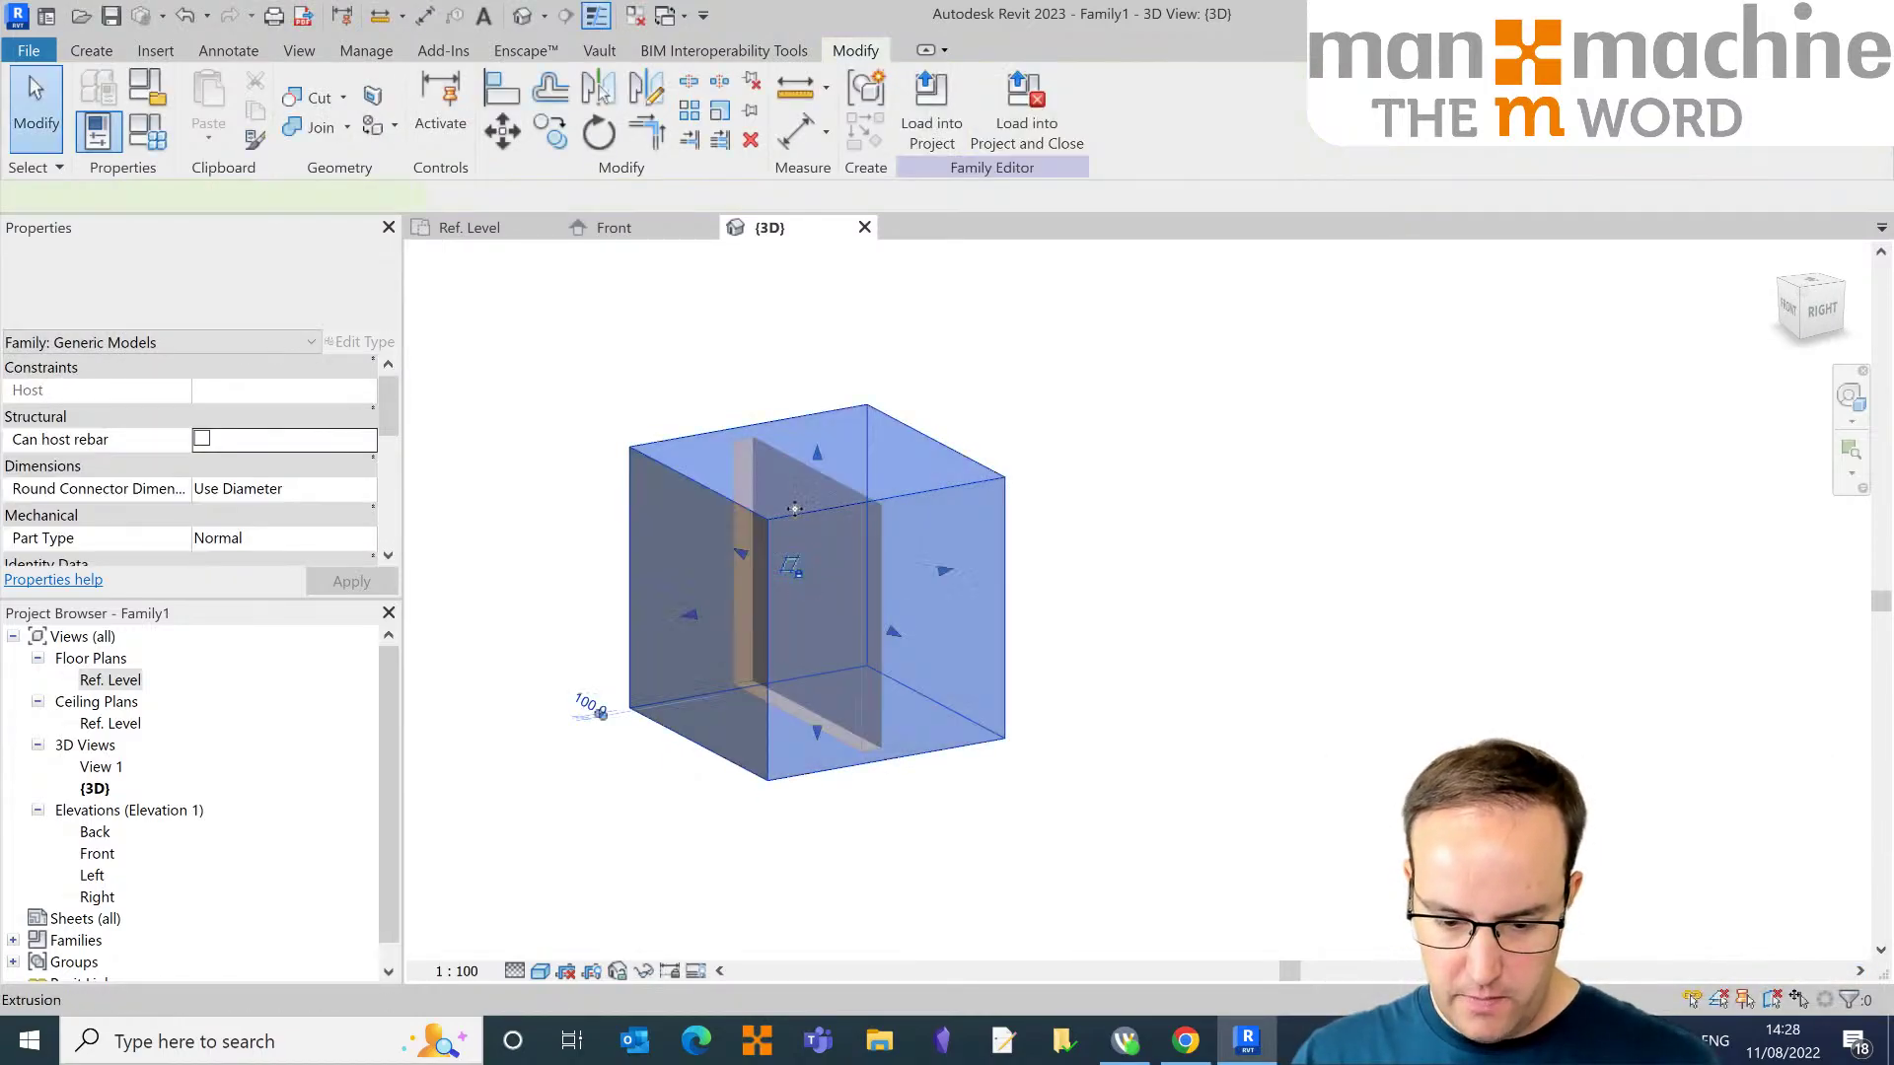
left_click(649, 355)
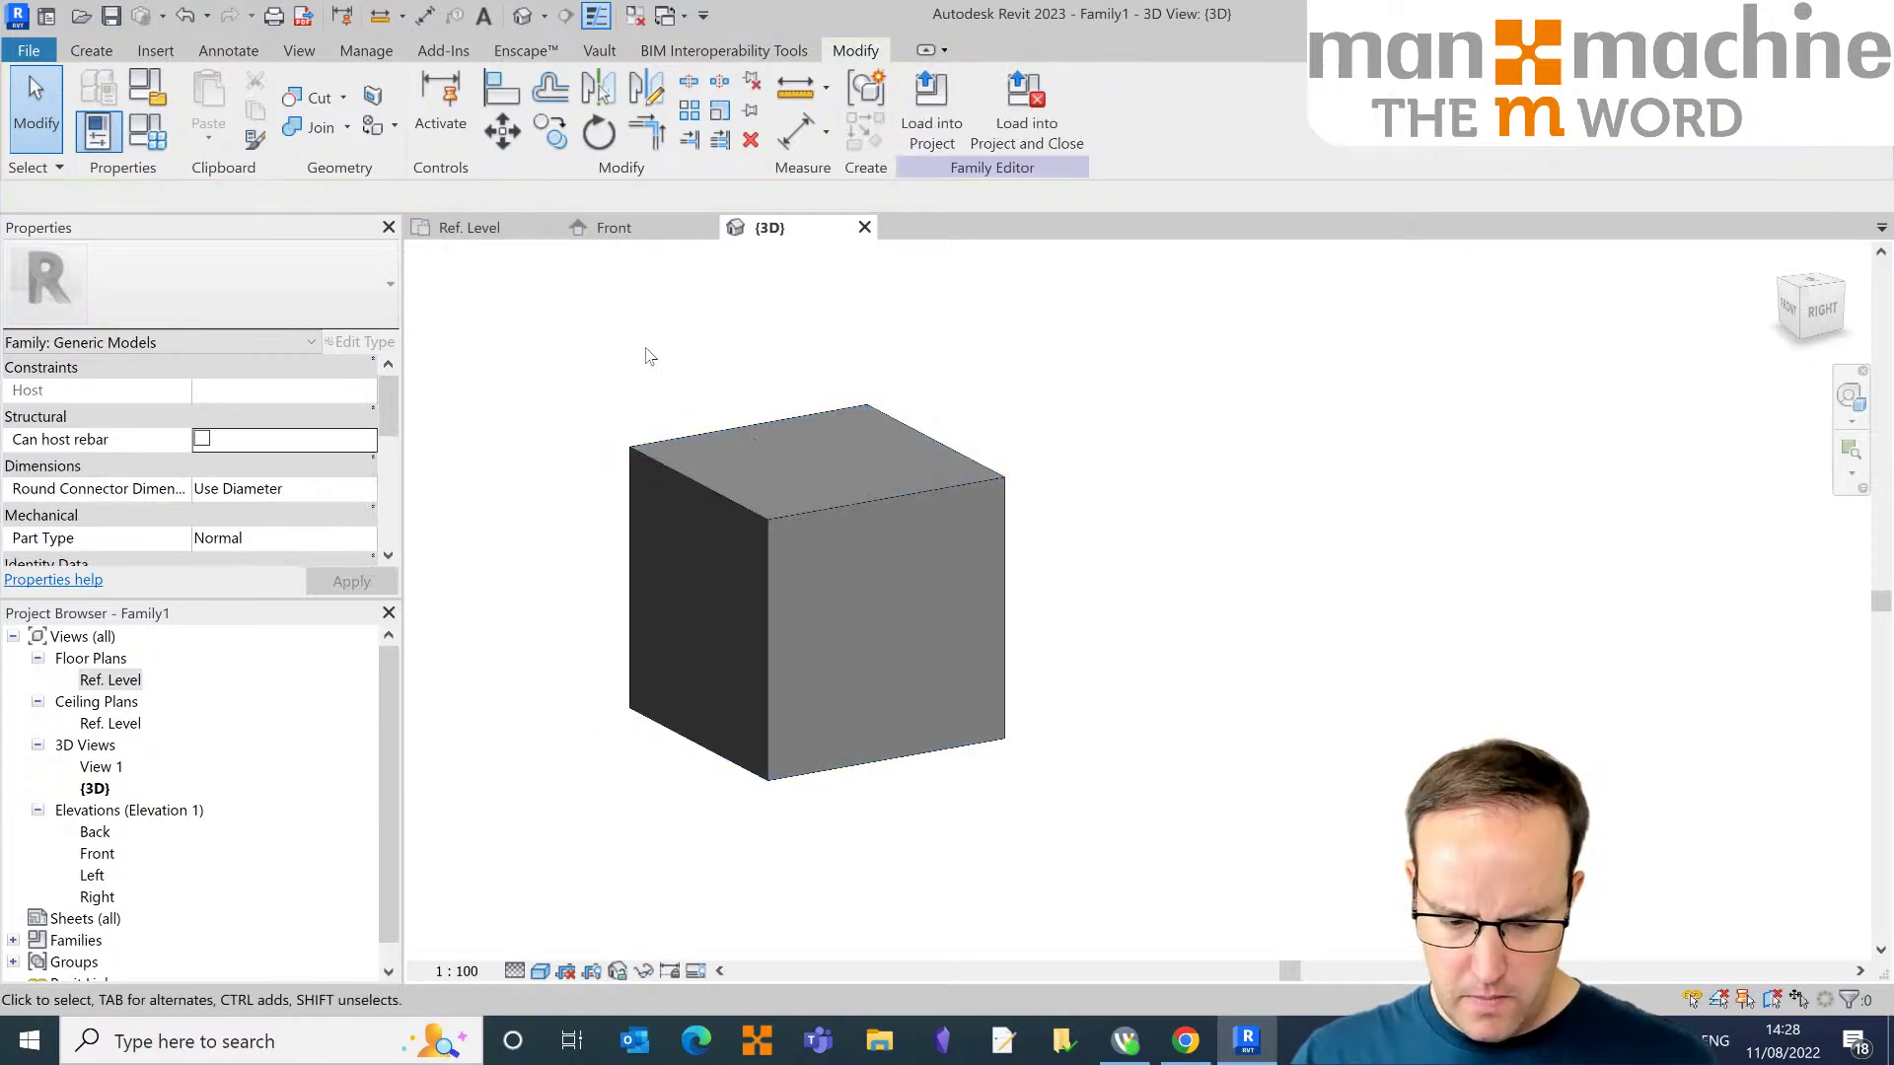
left_click(791, 519)
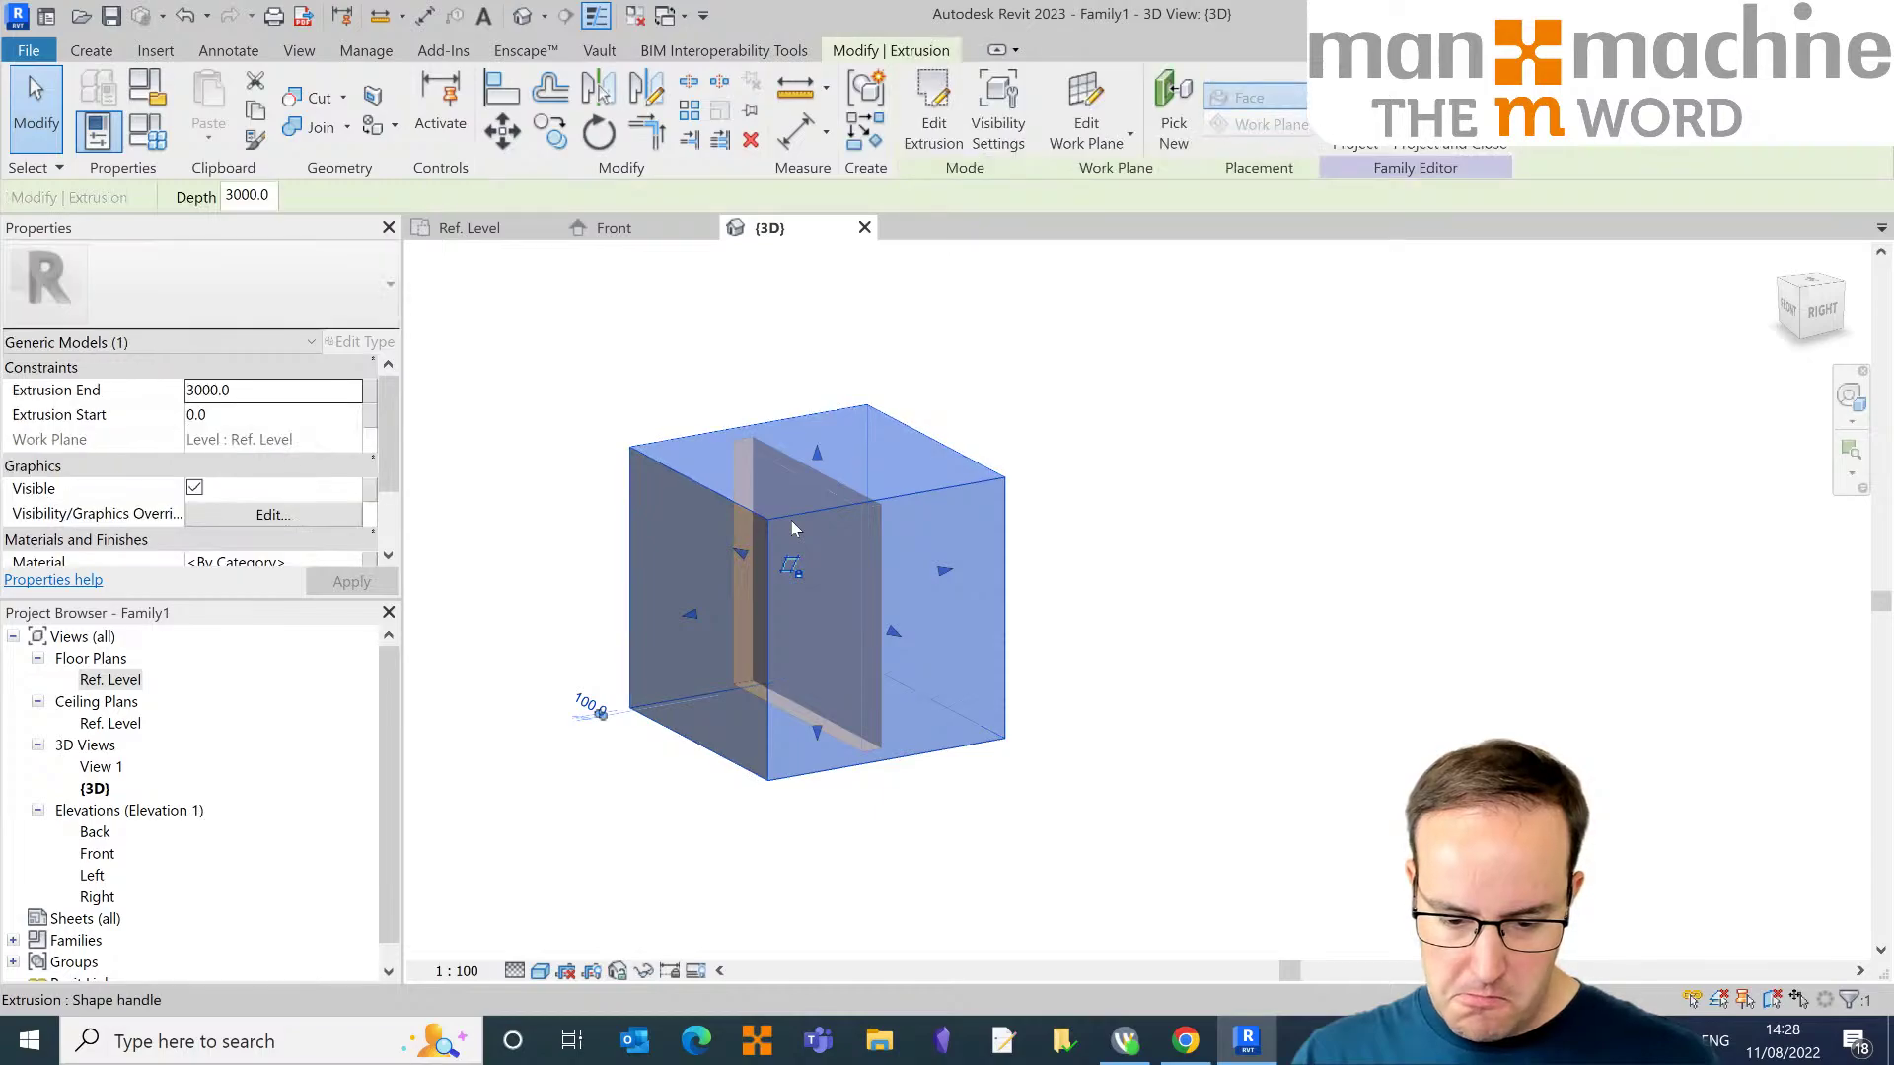
key("Escape")
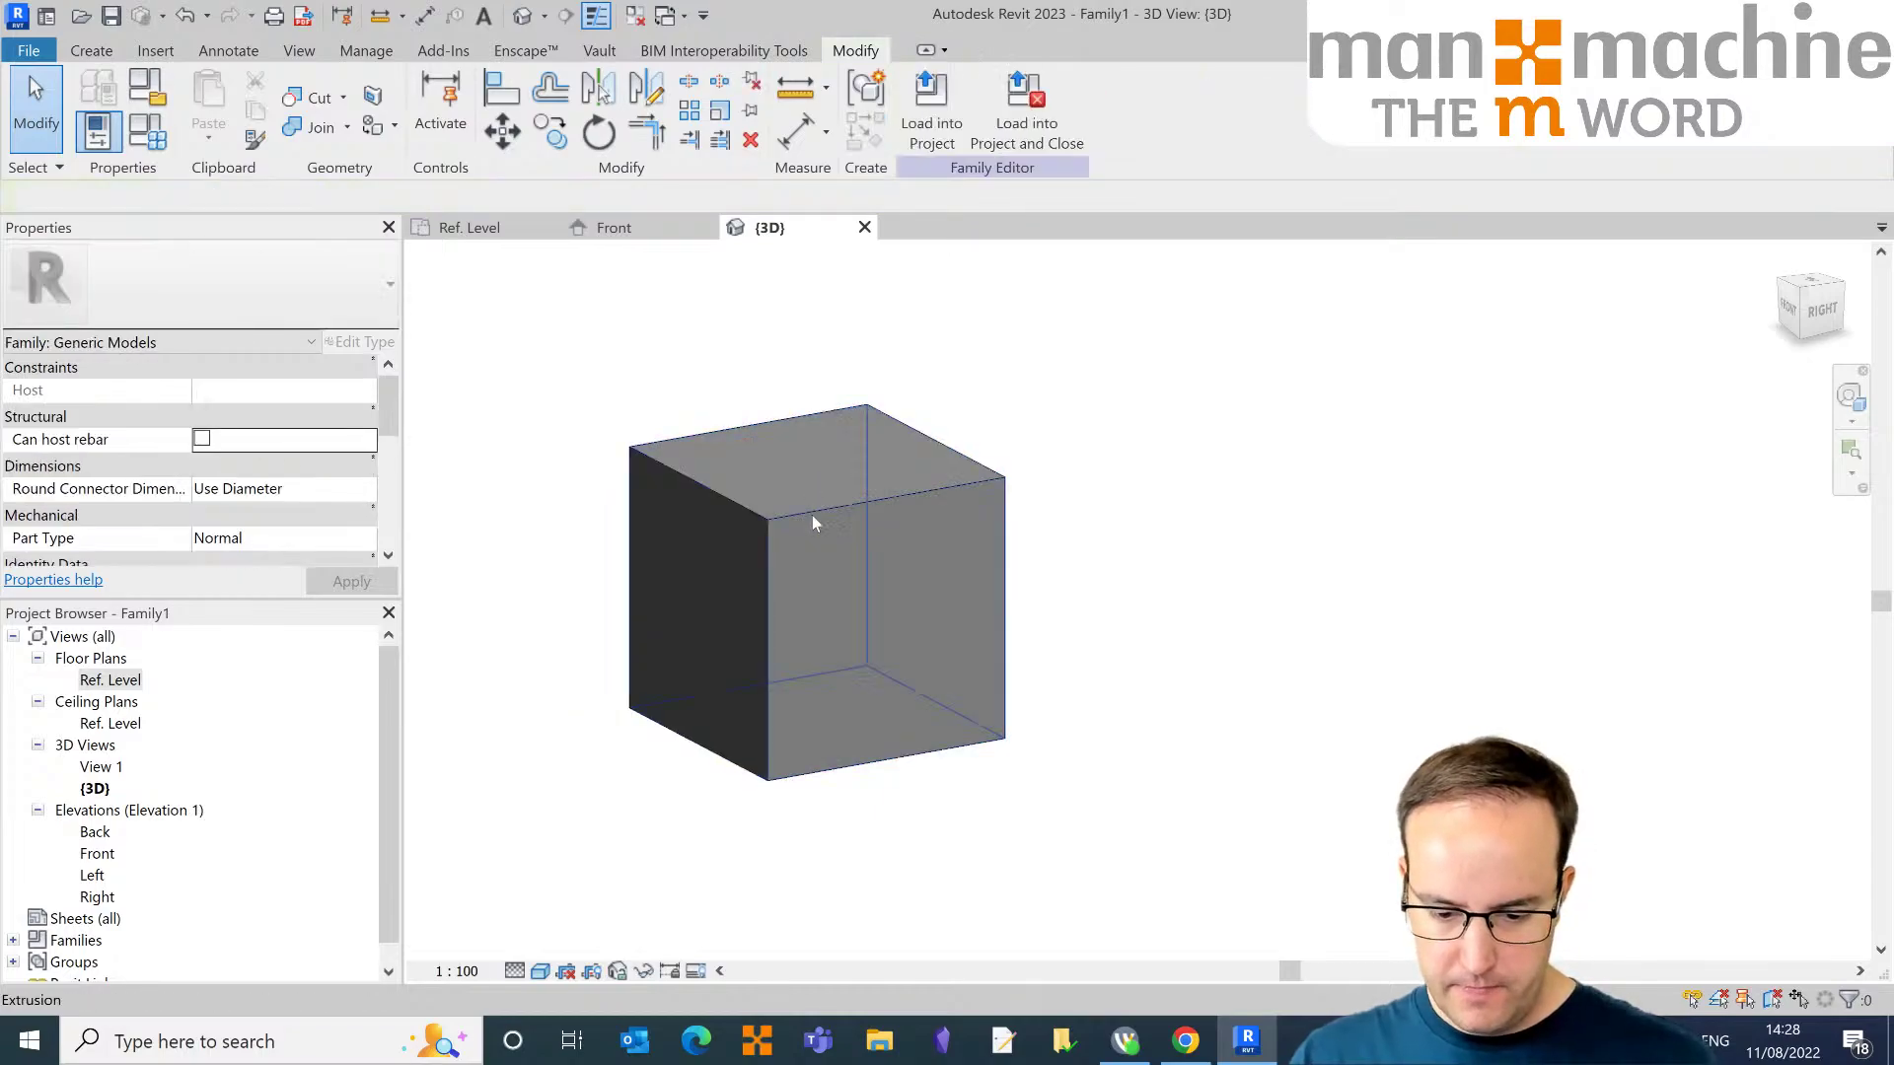
left_click(810, 509)
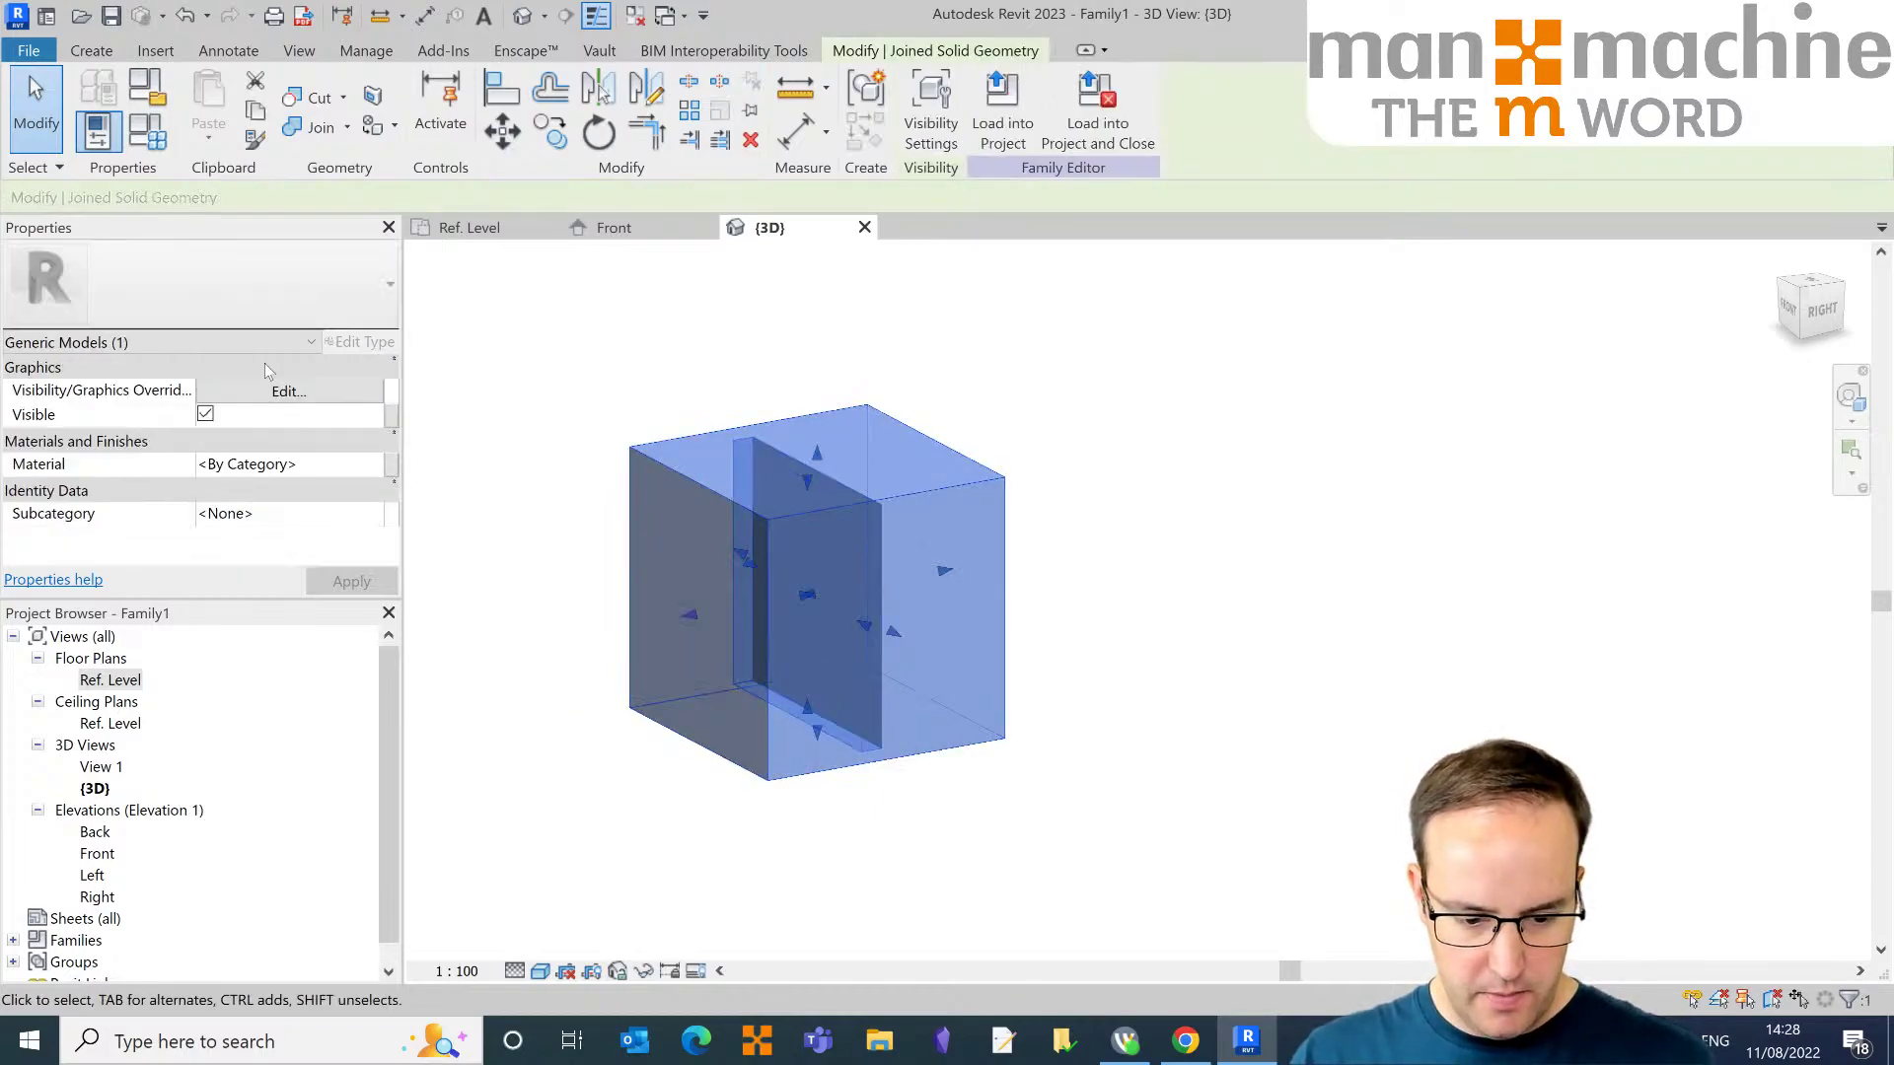
left_click(560, 252)
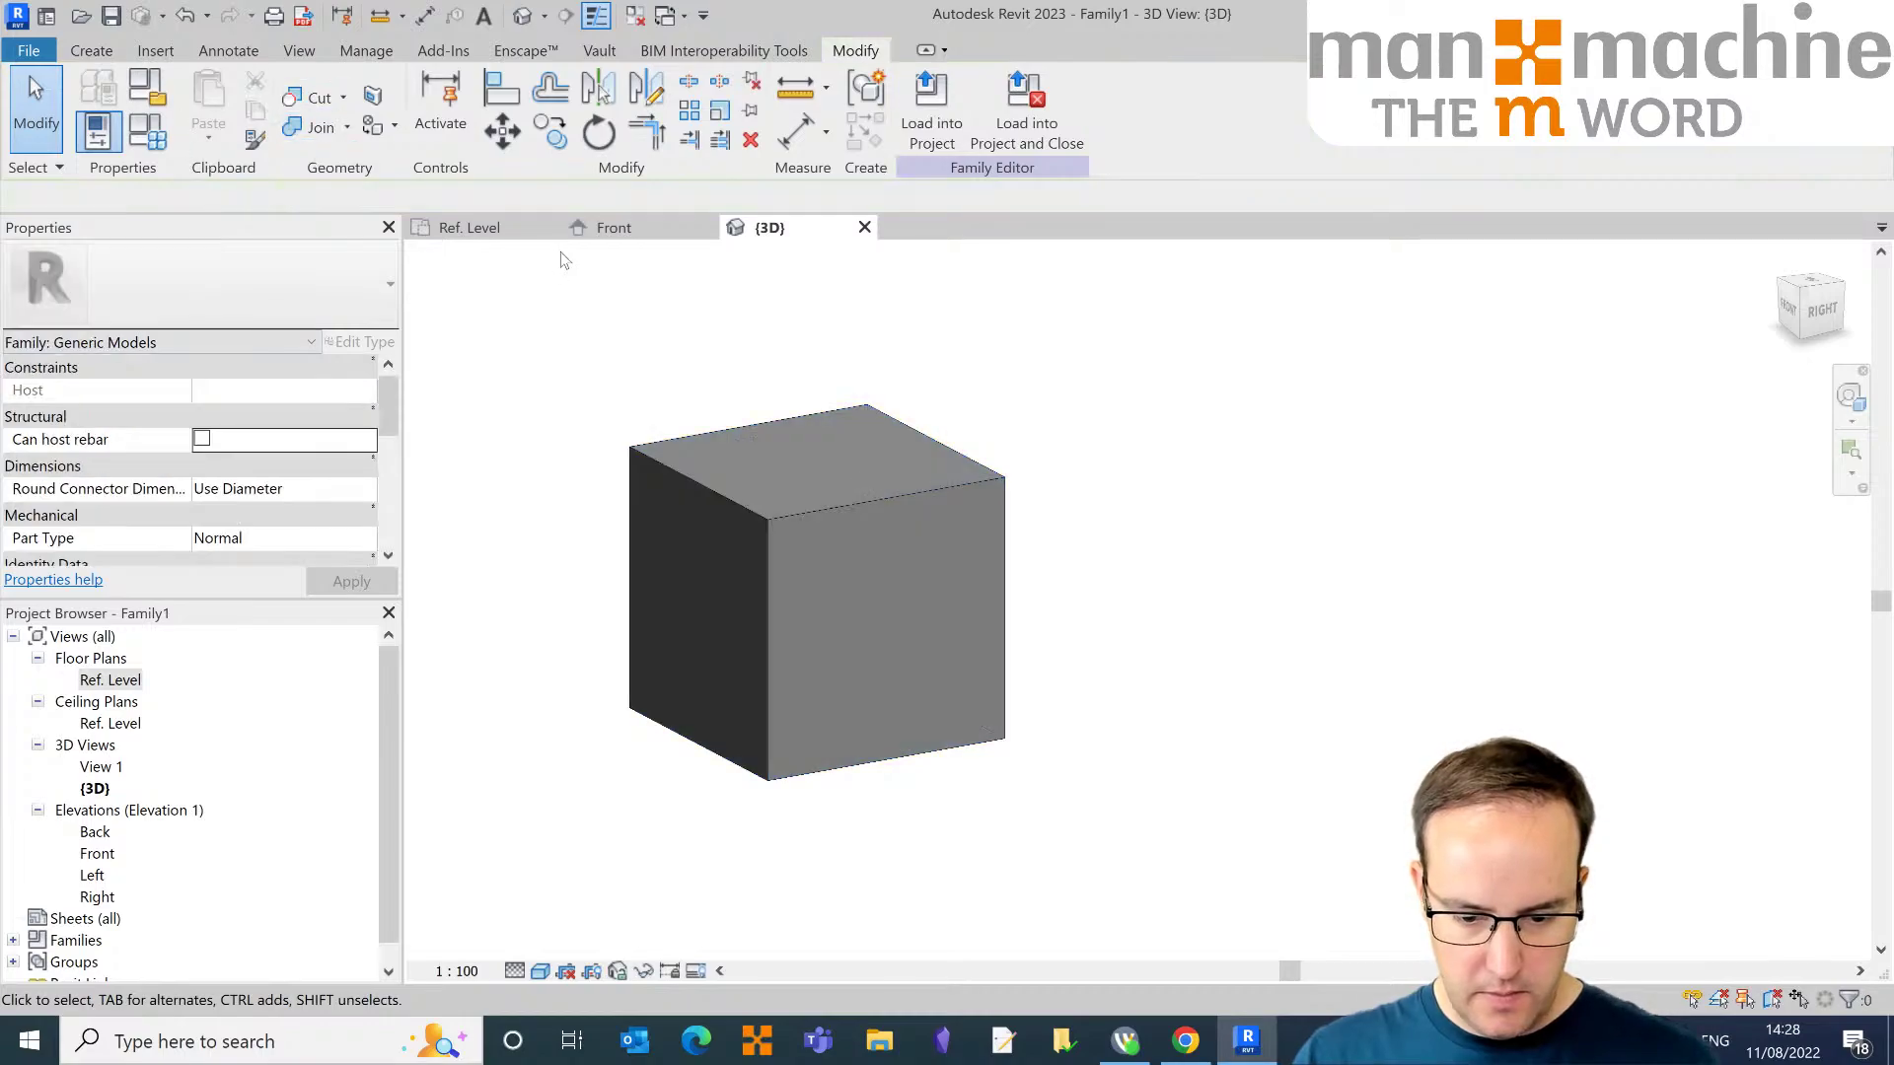
Step: Edit the void extrusion's sketch, set its work plane to Reference Plane : Front, and finish the edit
double_click(758, 449)
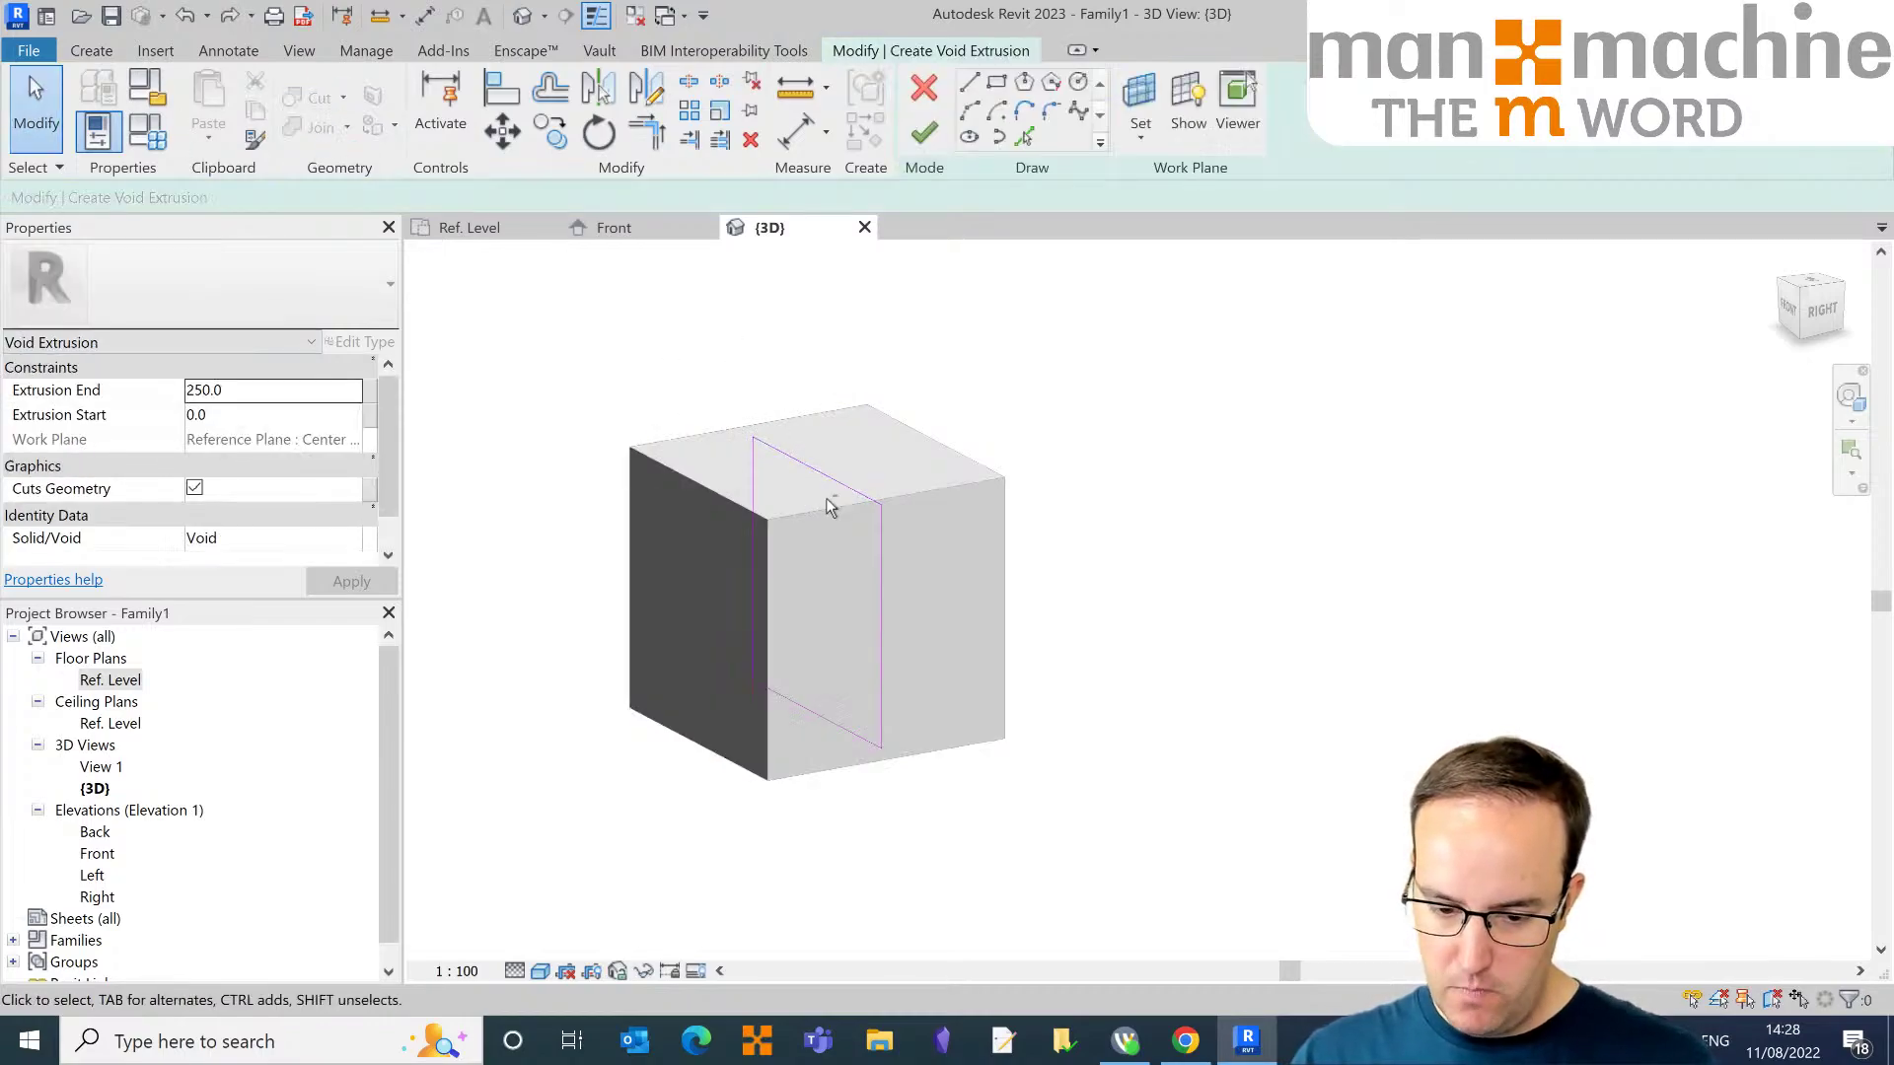
mouse_move(828, 506)
middle_mouse_down("shift")
mouse_move(816, 537)
mouse_move(845, 494)
middle_mouse_up("shift")
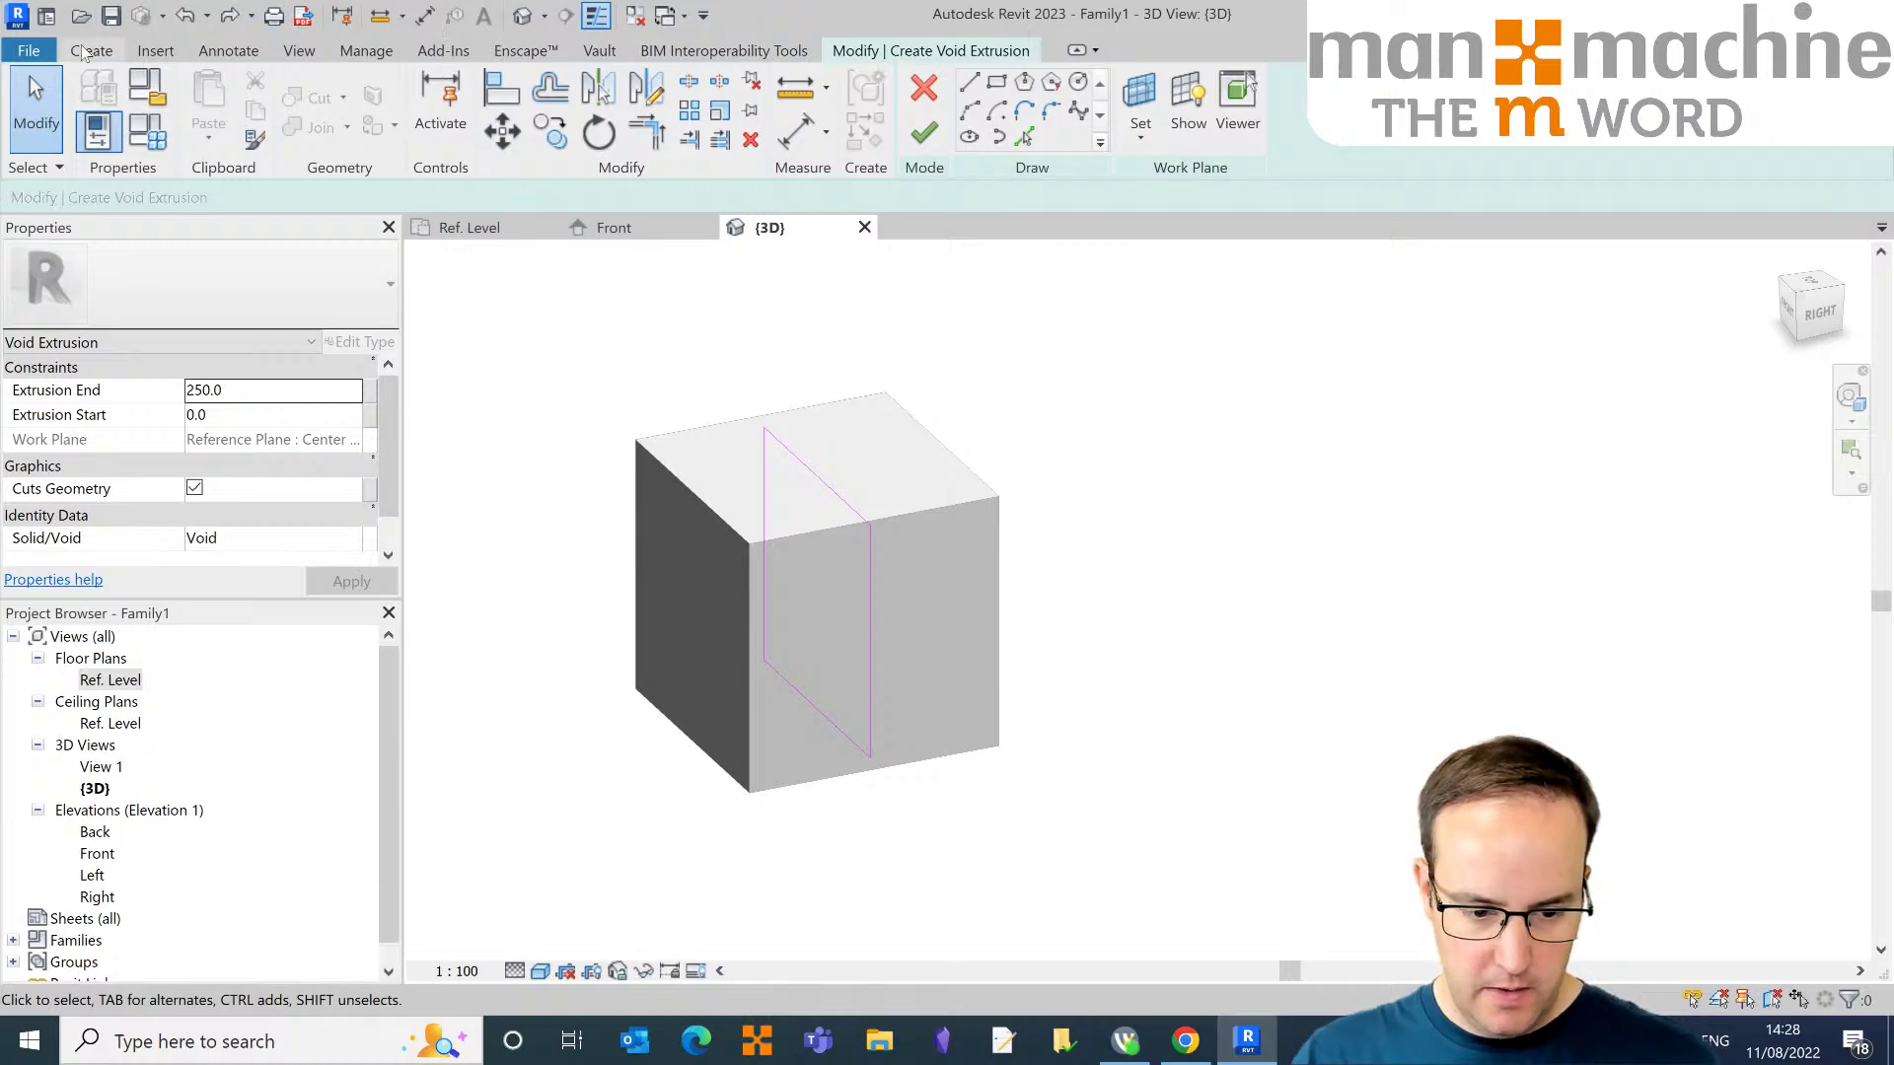
left_click(1140, 137)
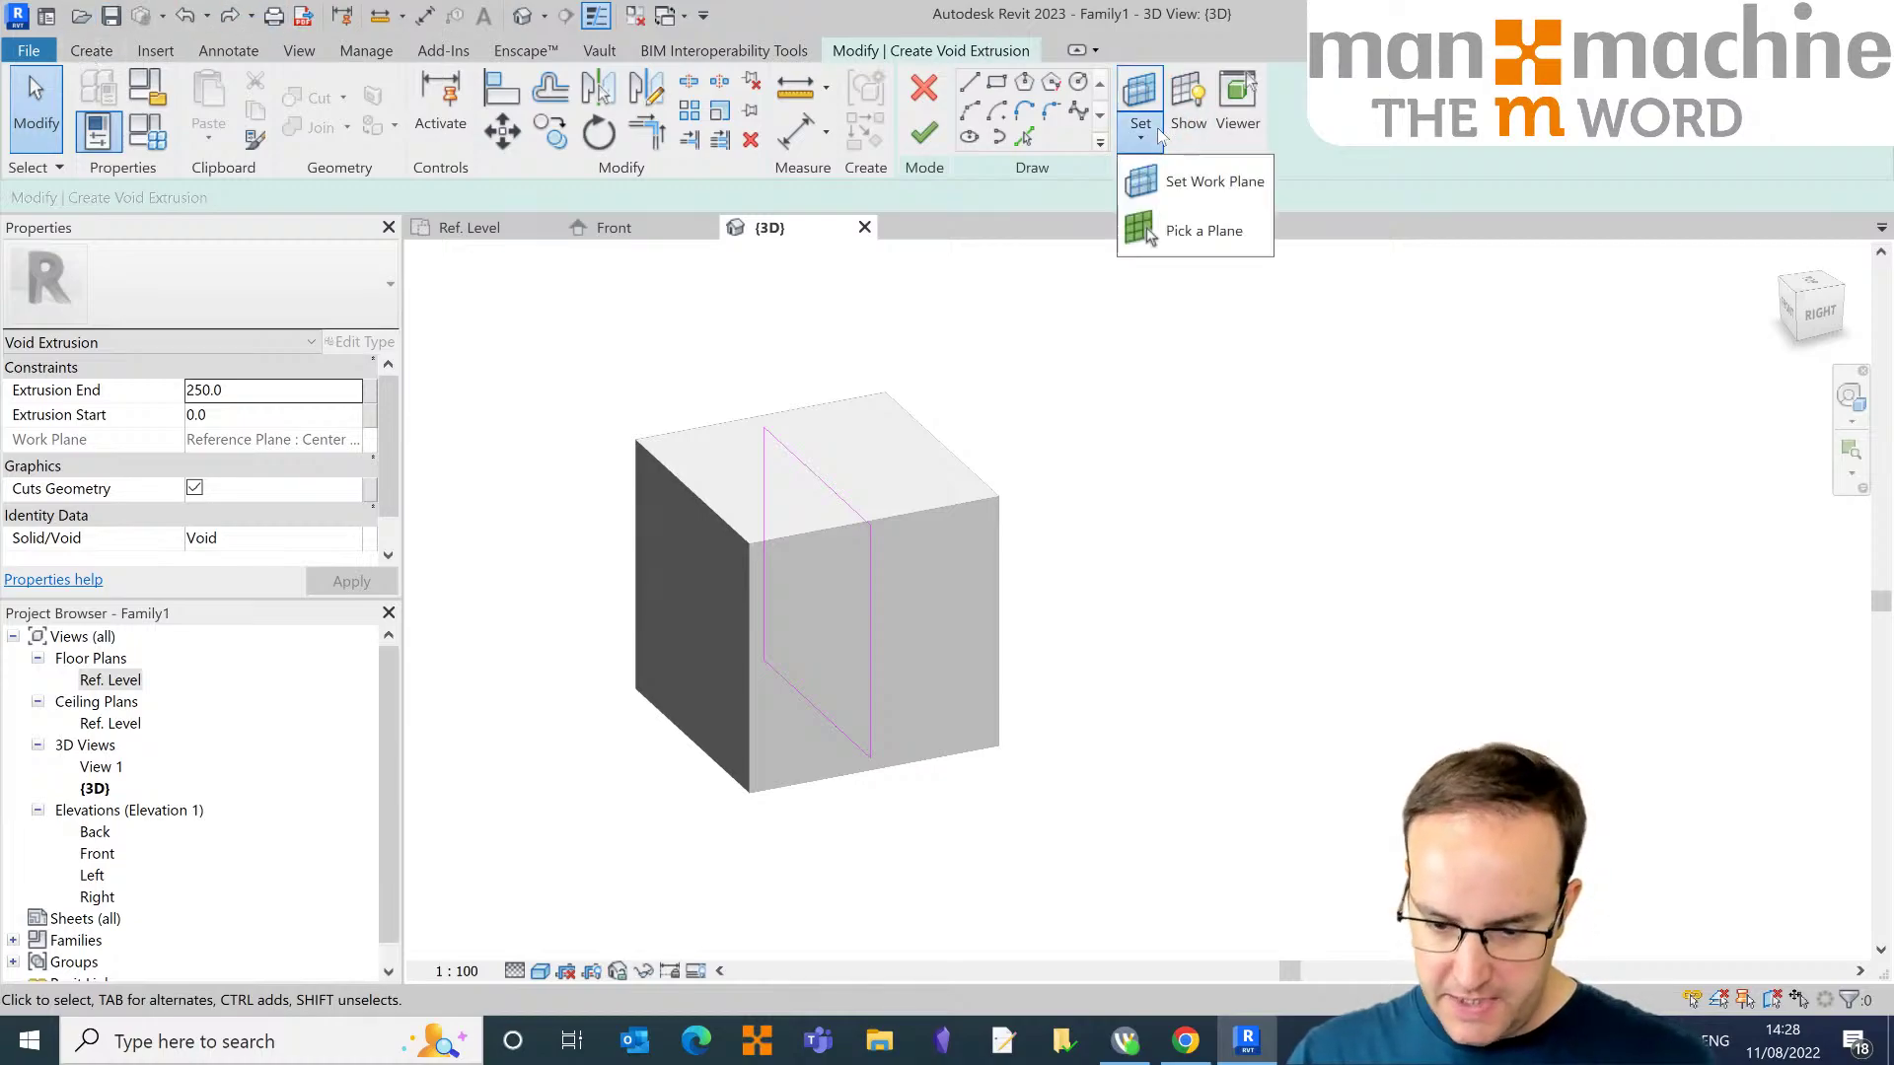
left_click(1213, 197)
left_click(1287, 463)
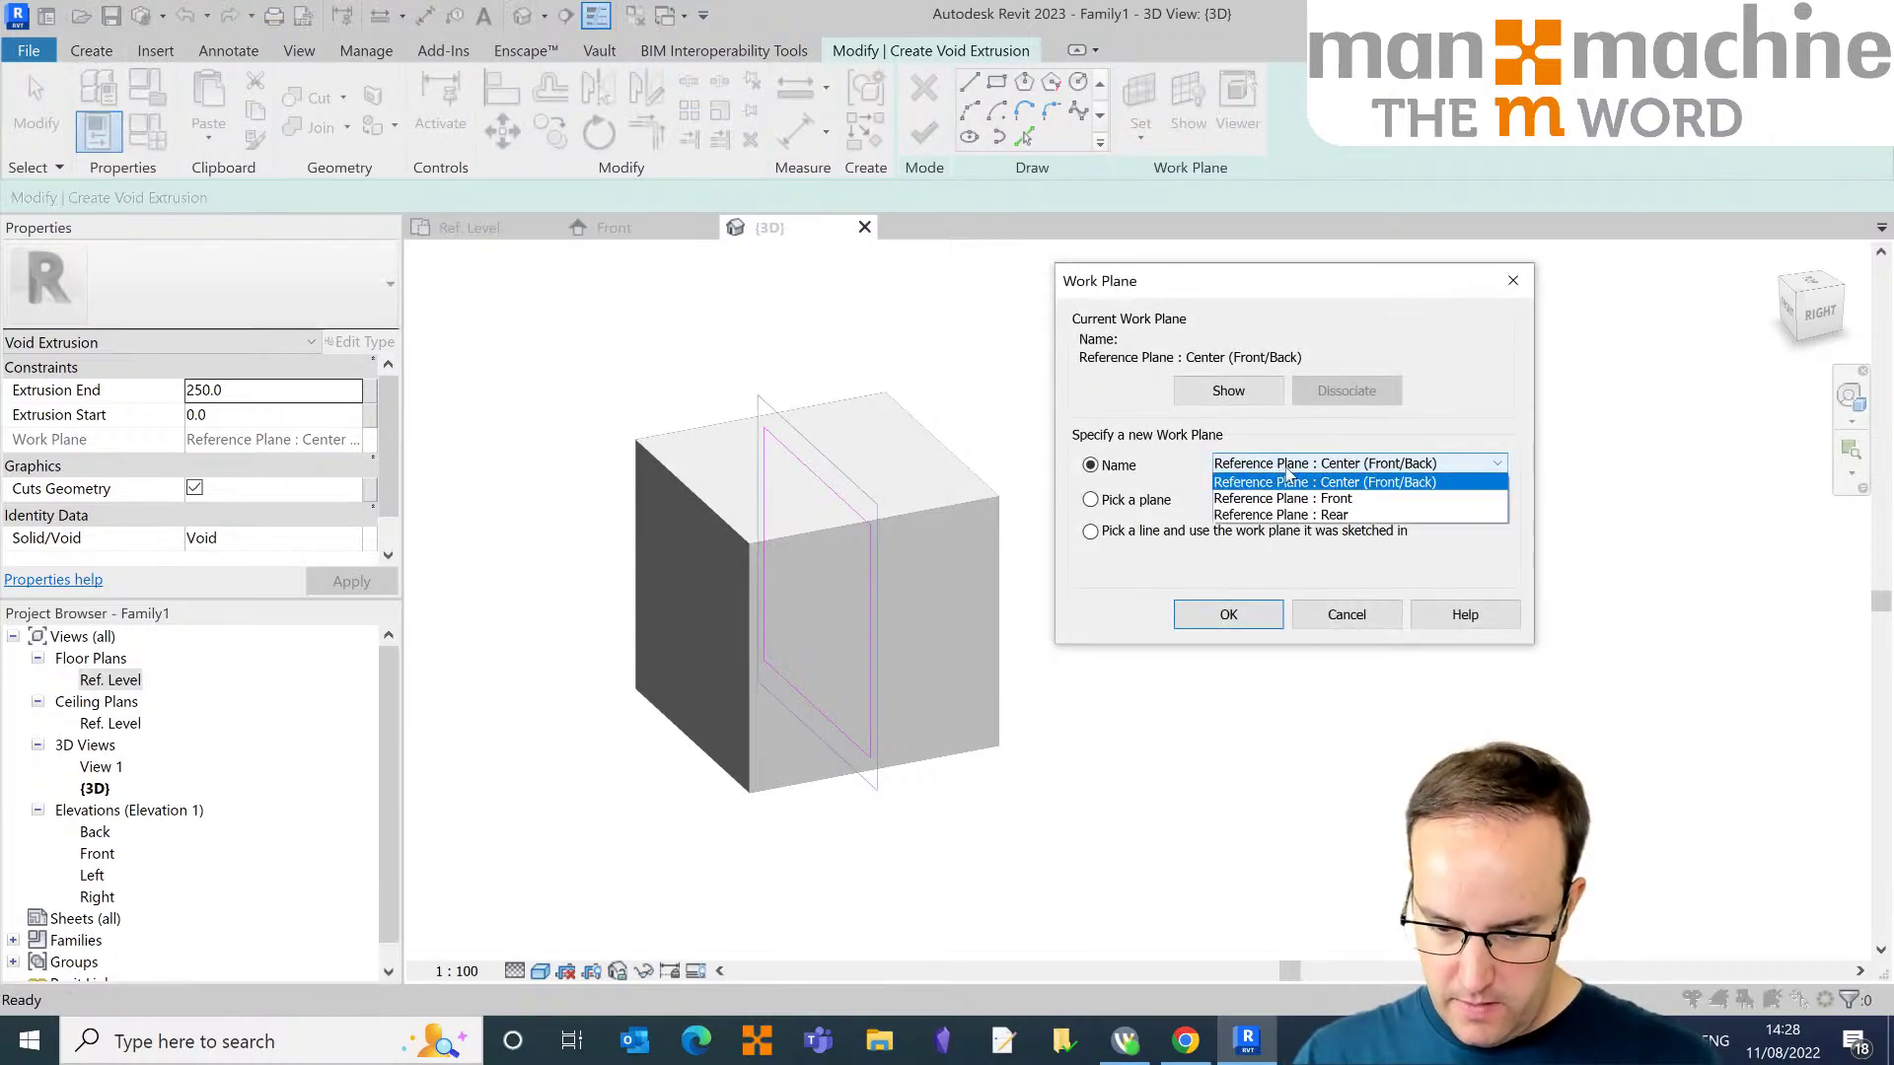
left_click(1354, 499)
left_click(1262, 616)
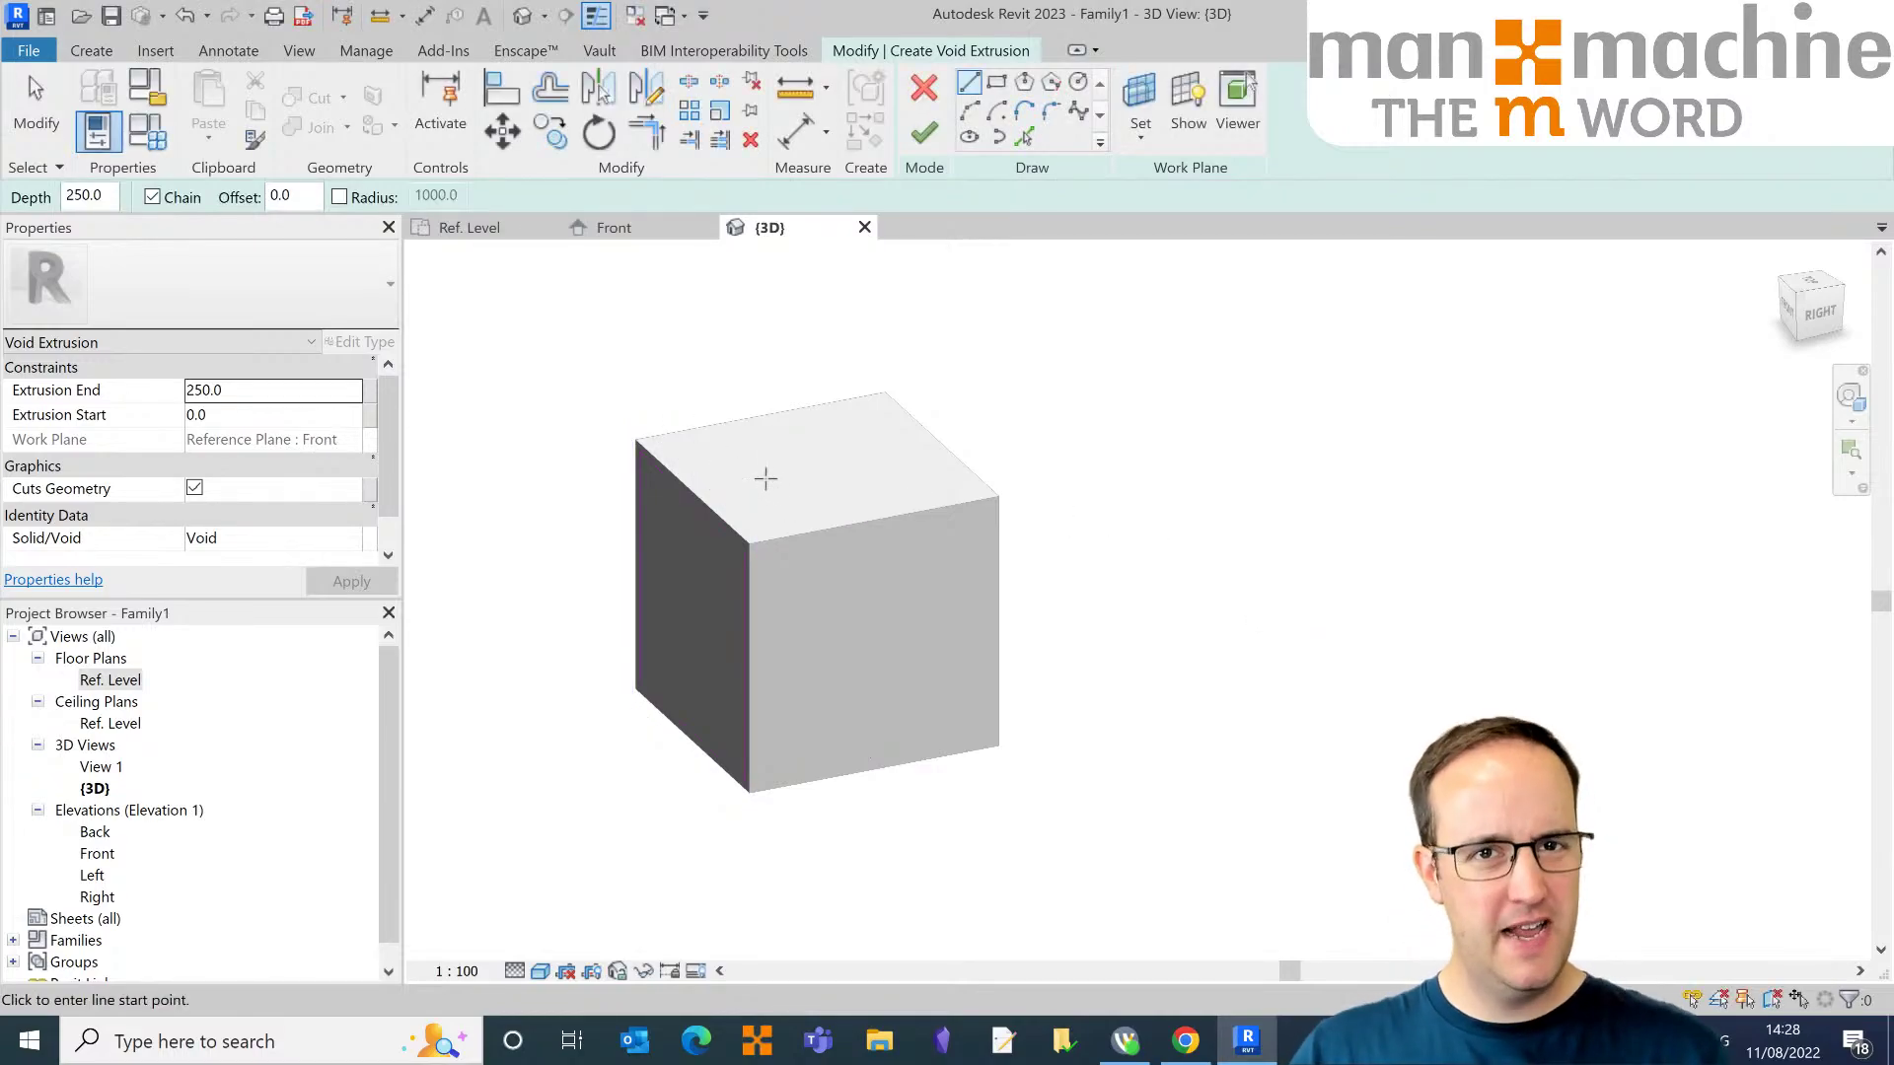
middle_click_drag(744, 477, 892, 296, "shift")
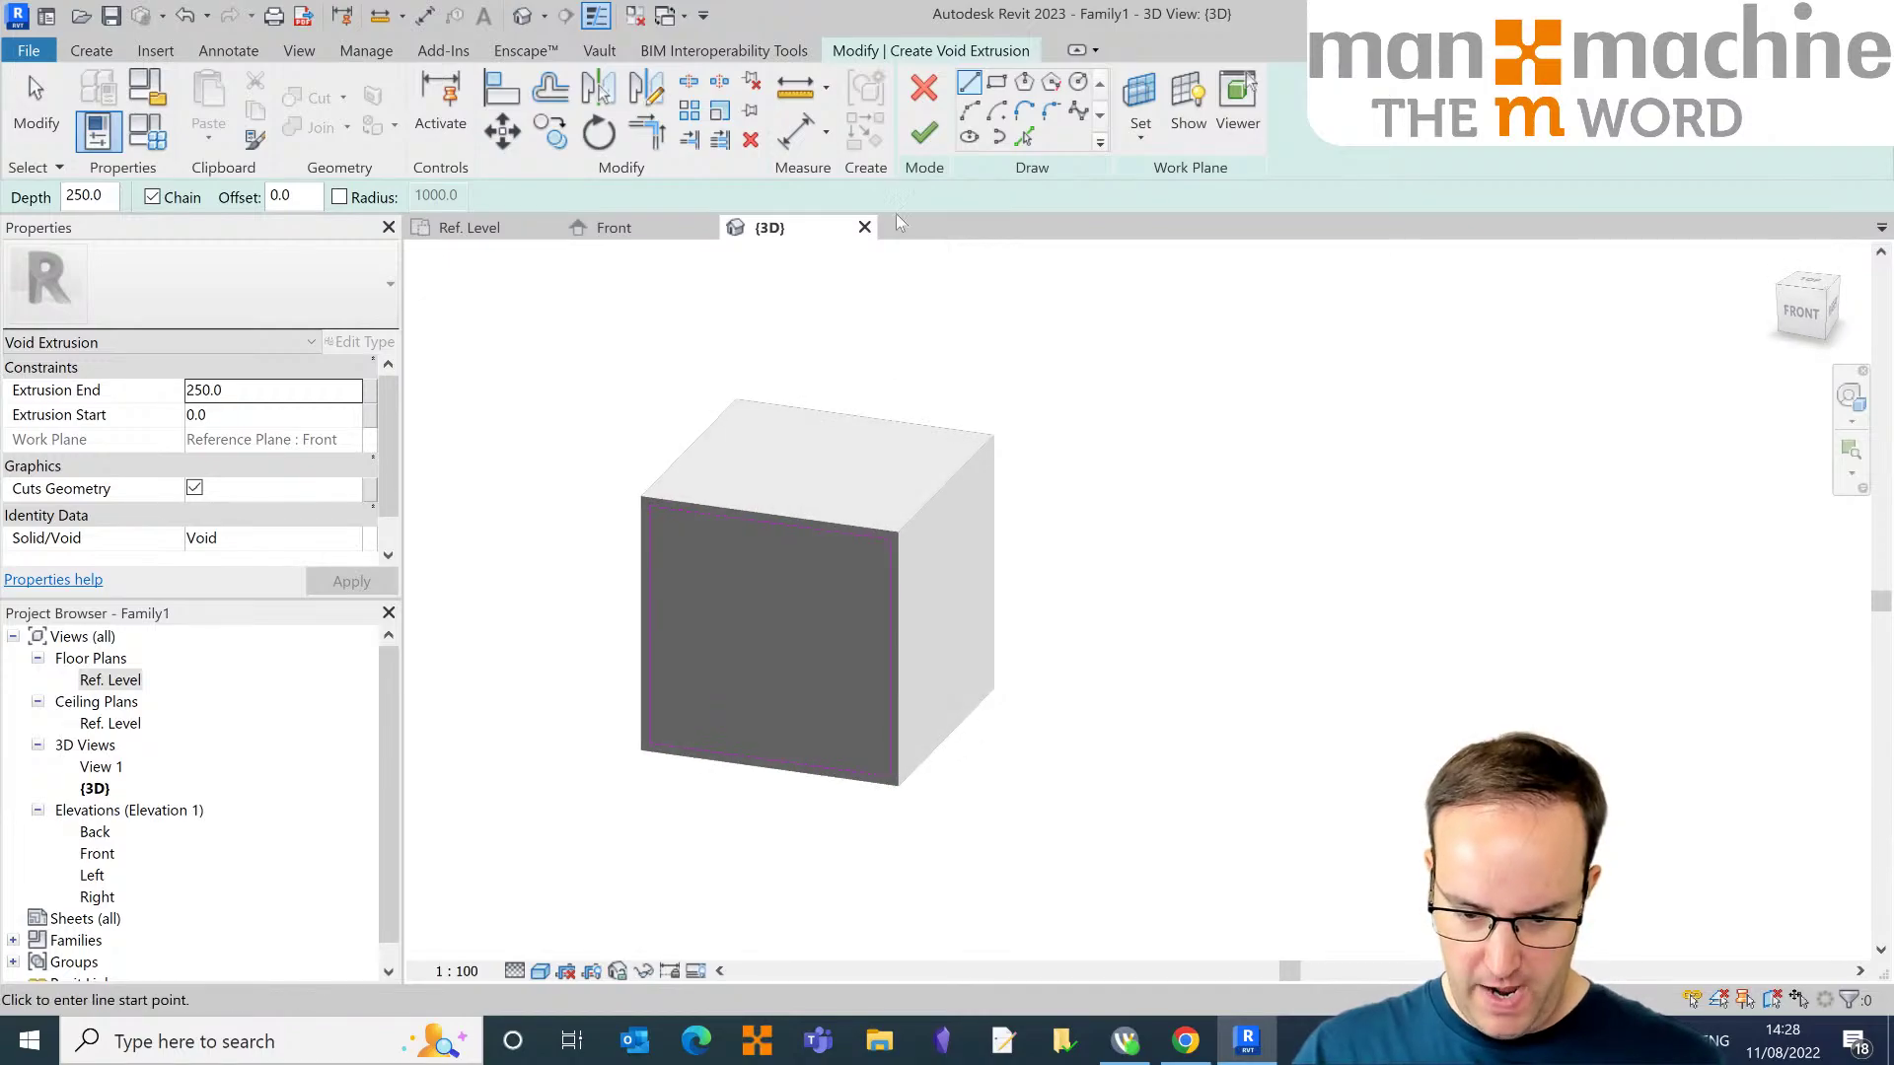
left_click(924, 133)
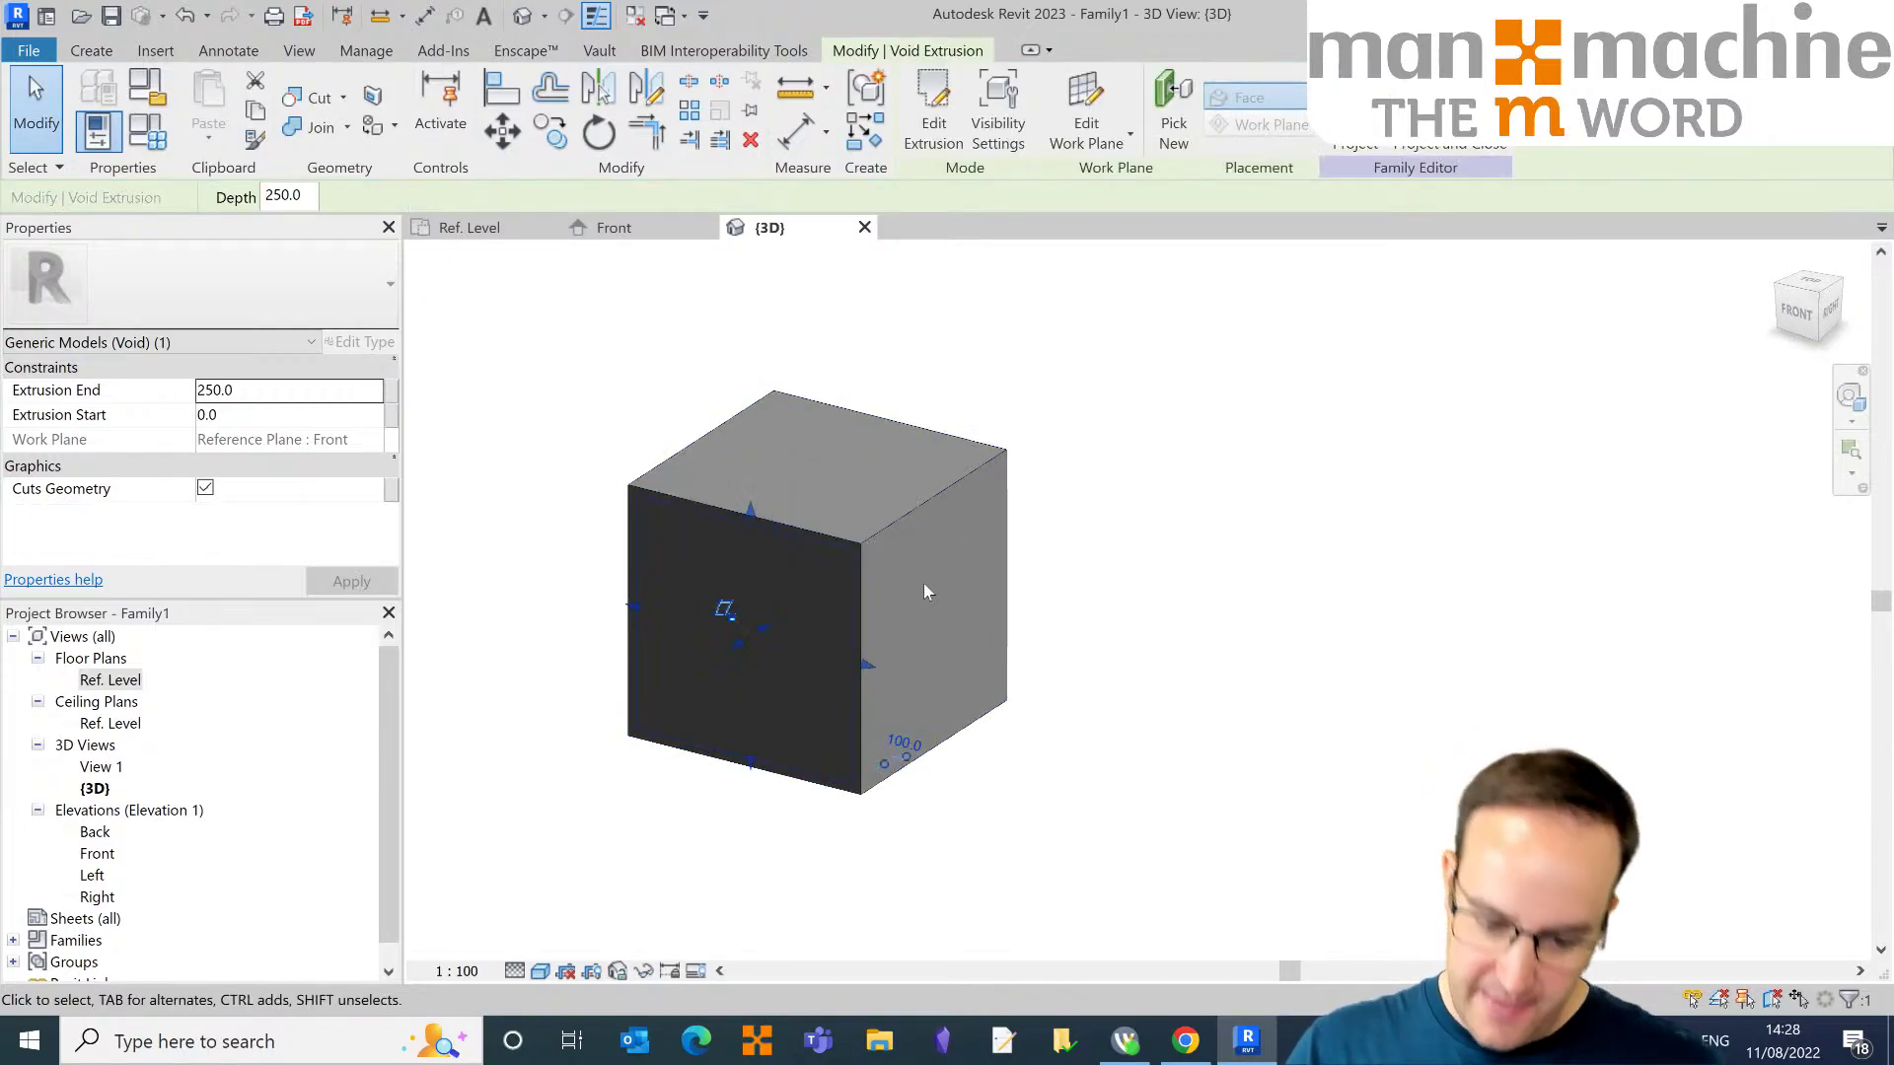
Step: Examine the recess in the cube's front from several angles, selecting the void extrusion and clearing the selection
middle_click_drag(923, 583, 621, 465, "shift")
scroll(710, 607, "up", 1)
left_click(547, 529)
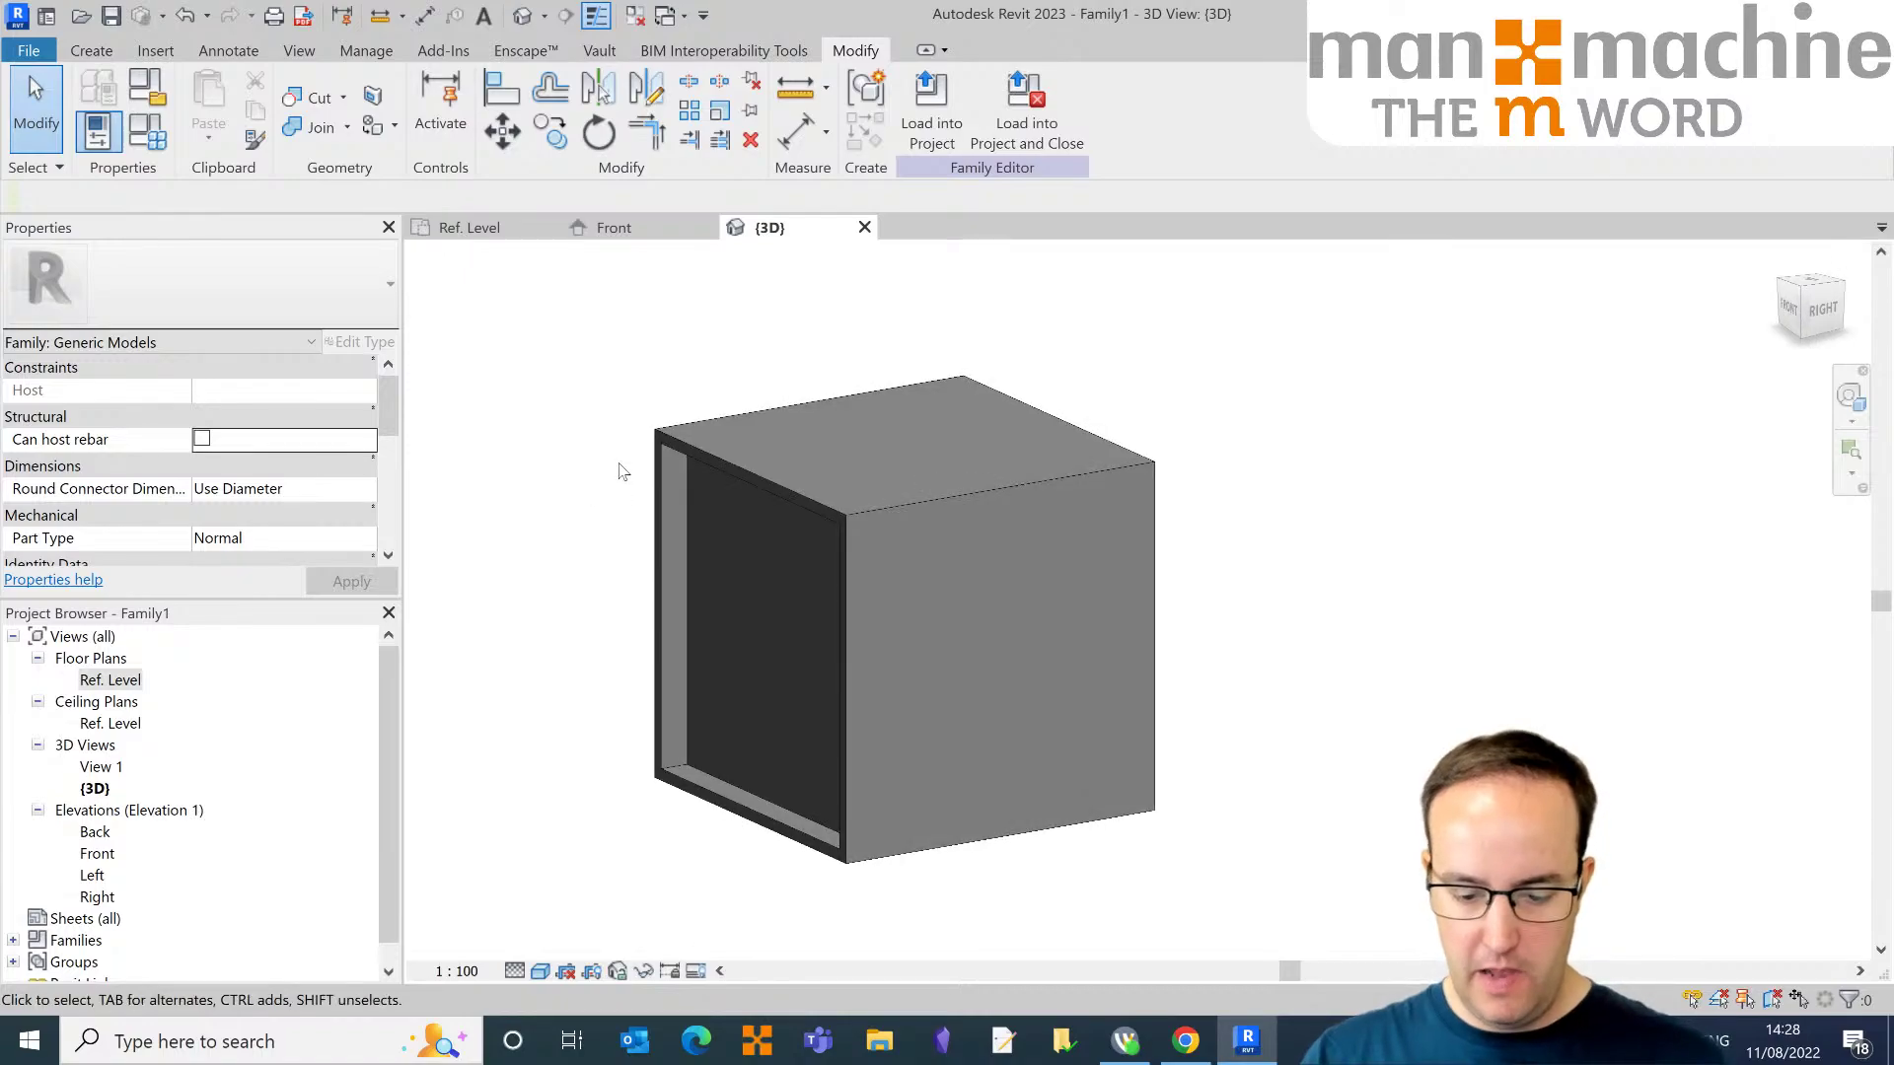
left_click(689, 476)
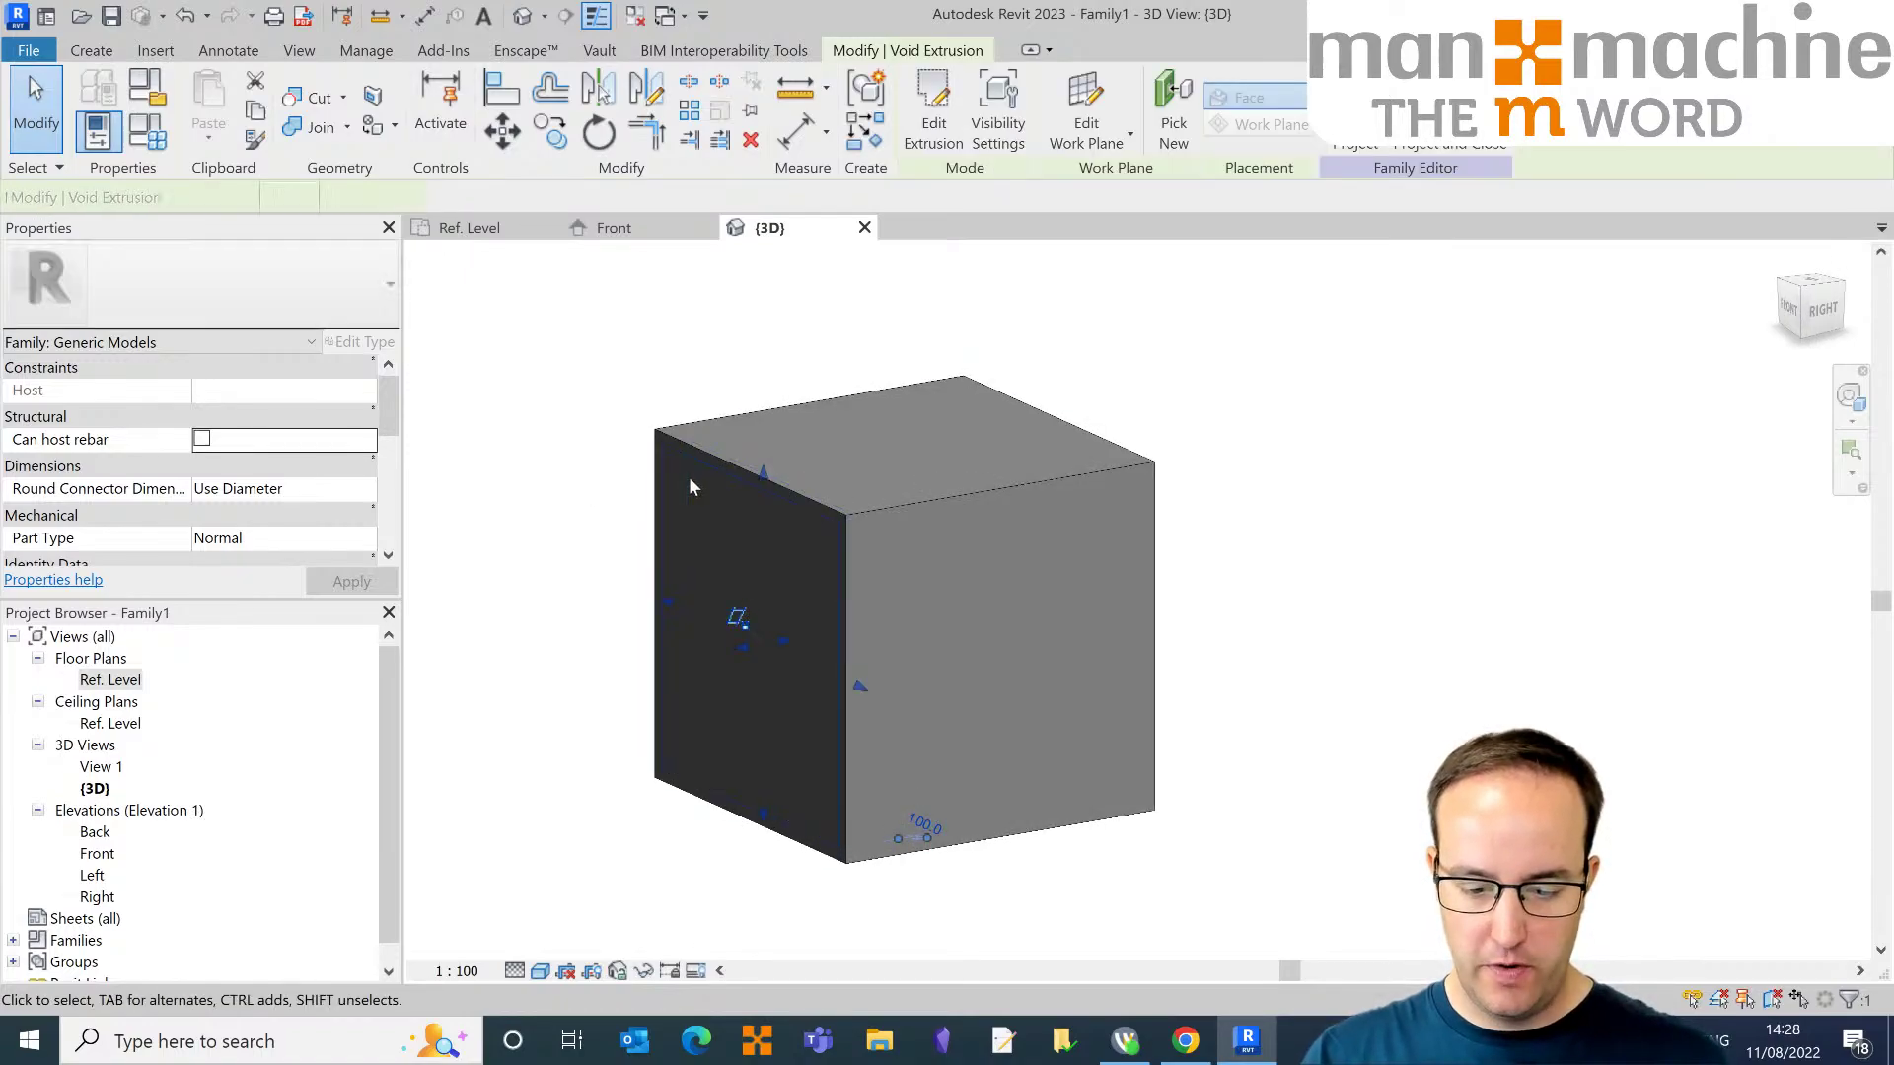
left_click(345, 98)
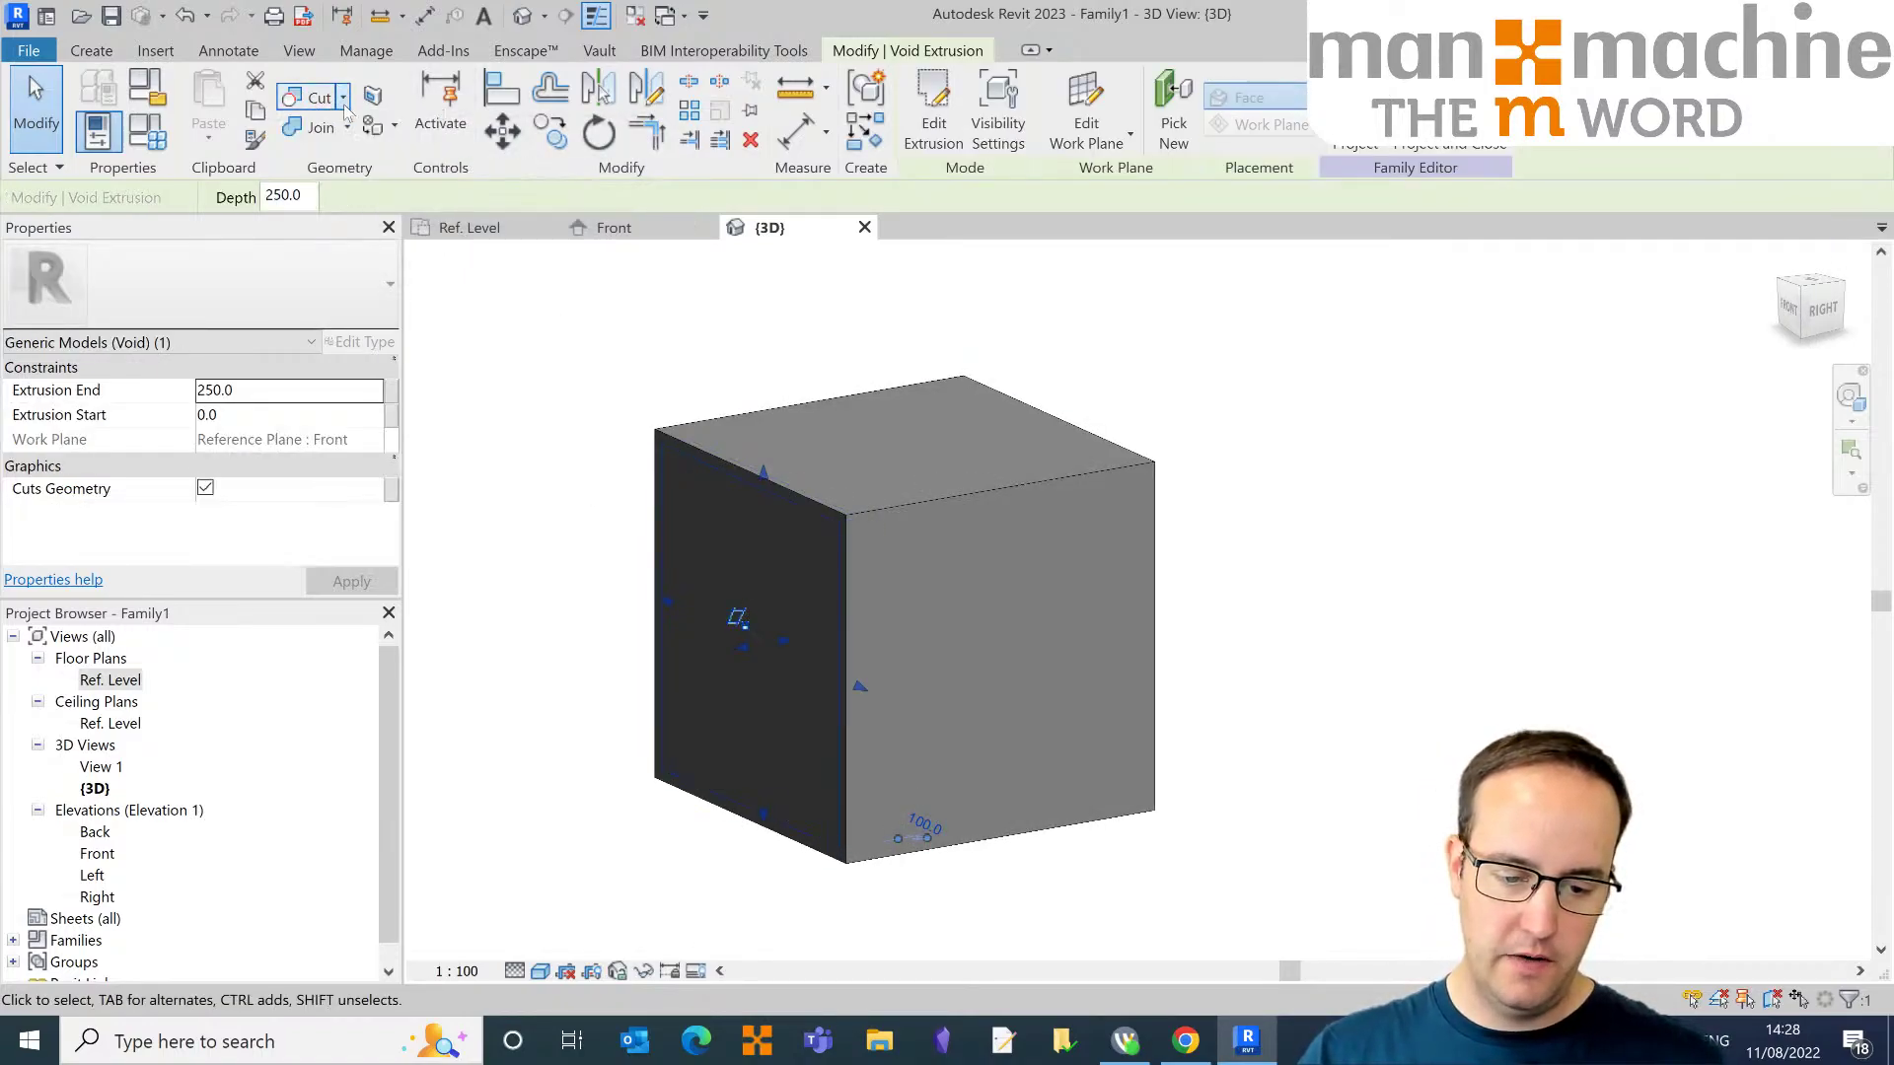
left_click(761, 329)
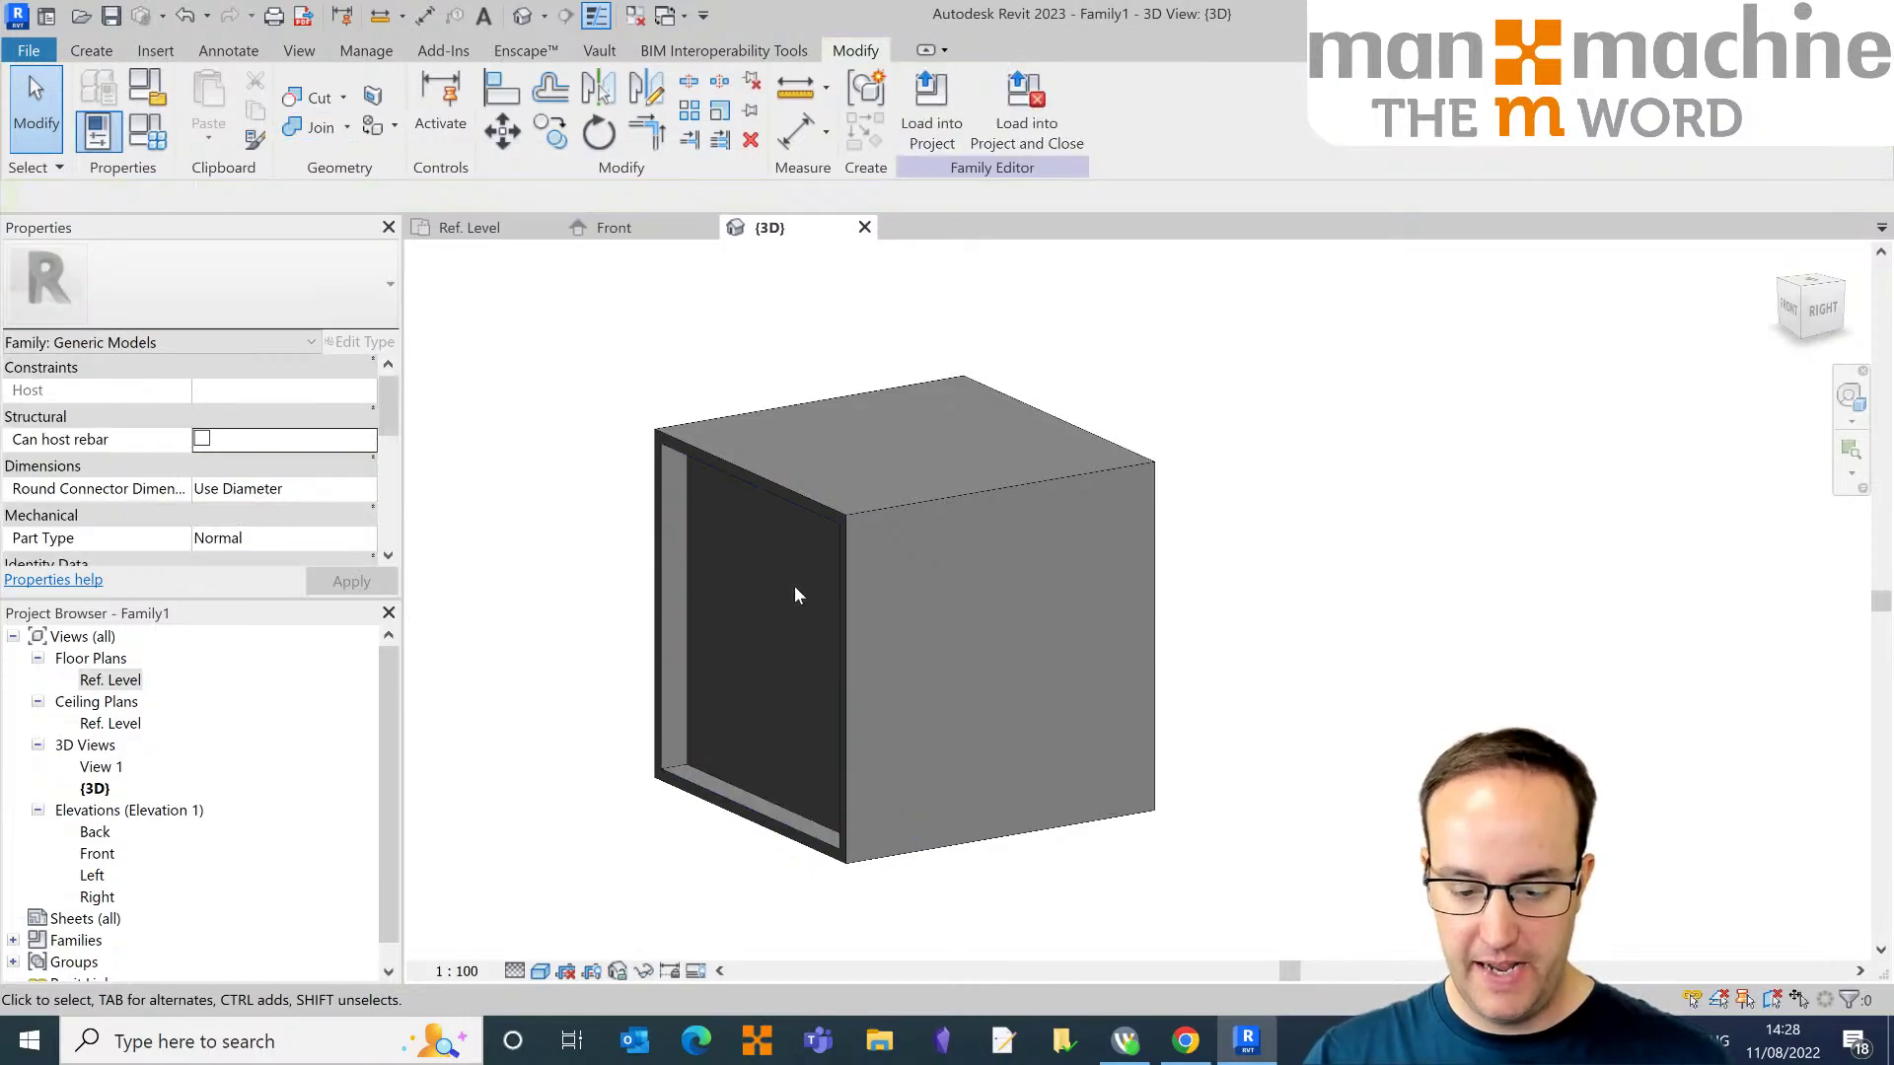
middle_click_drag(795, 592, 937, 389, "shift")
middle_click_drag(542, 580, 537, 444, "shift")
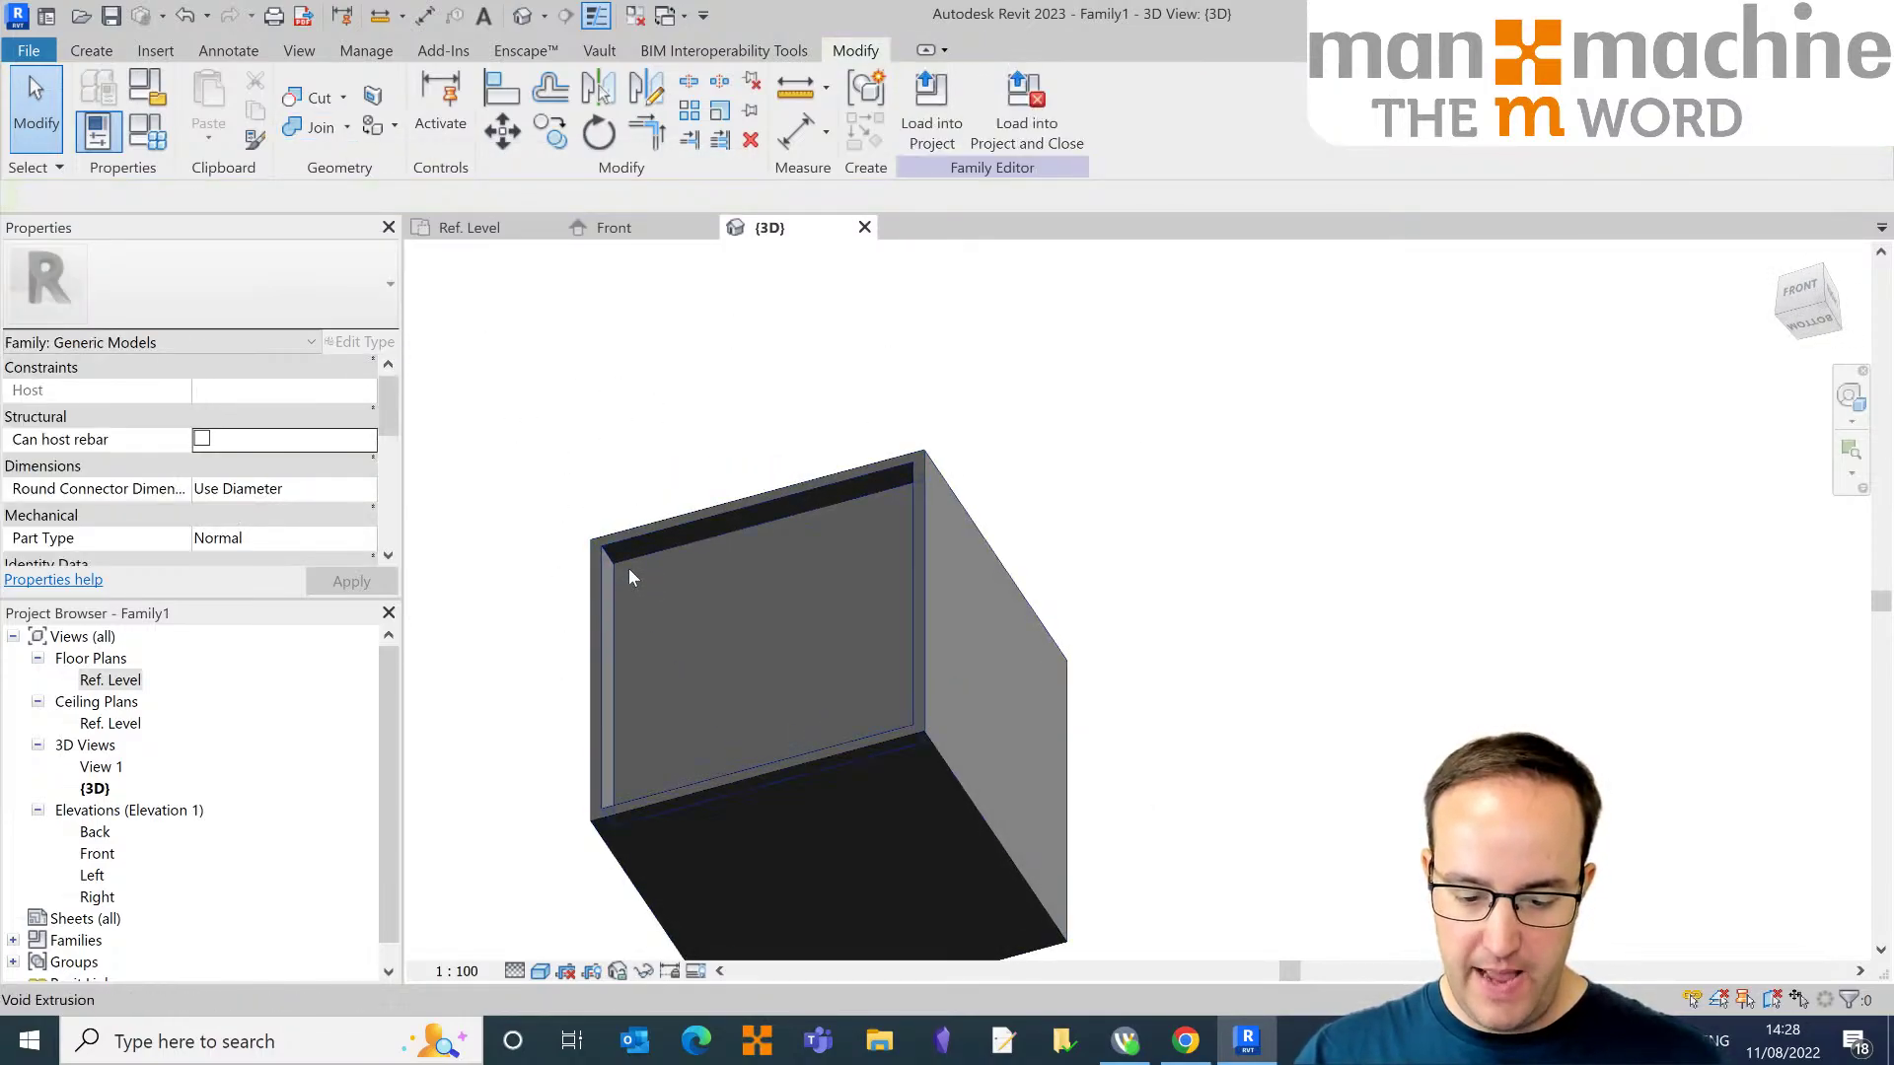
middle_click_drag(629, 568, 577, 705, "shift")
middle_click_drag(812, 550, 769, 677, "shift")
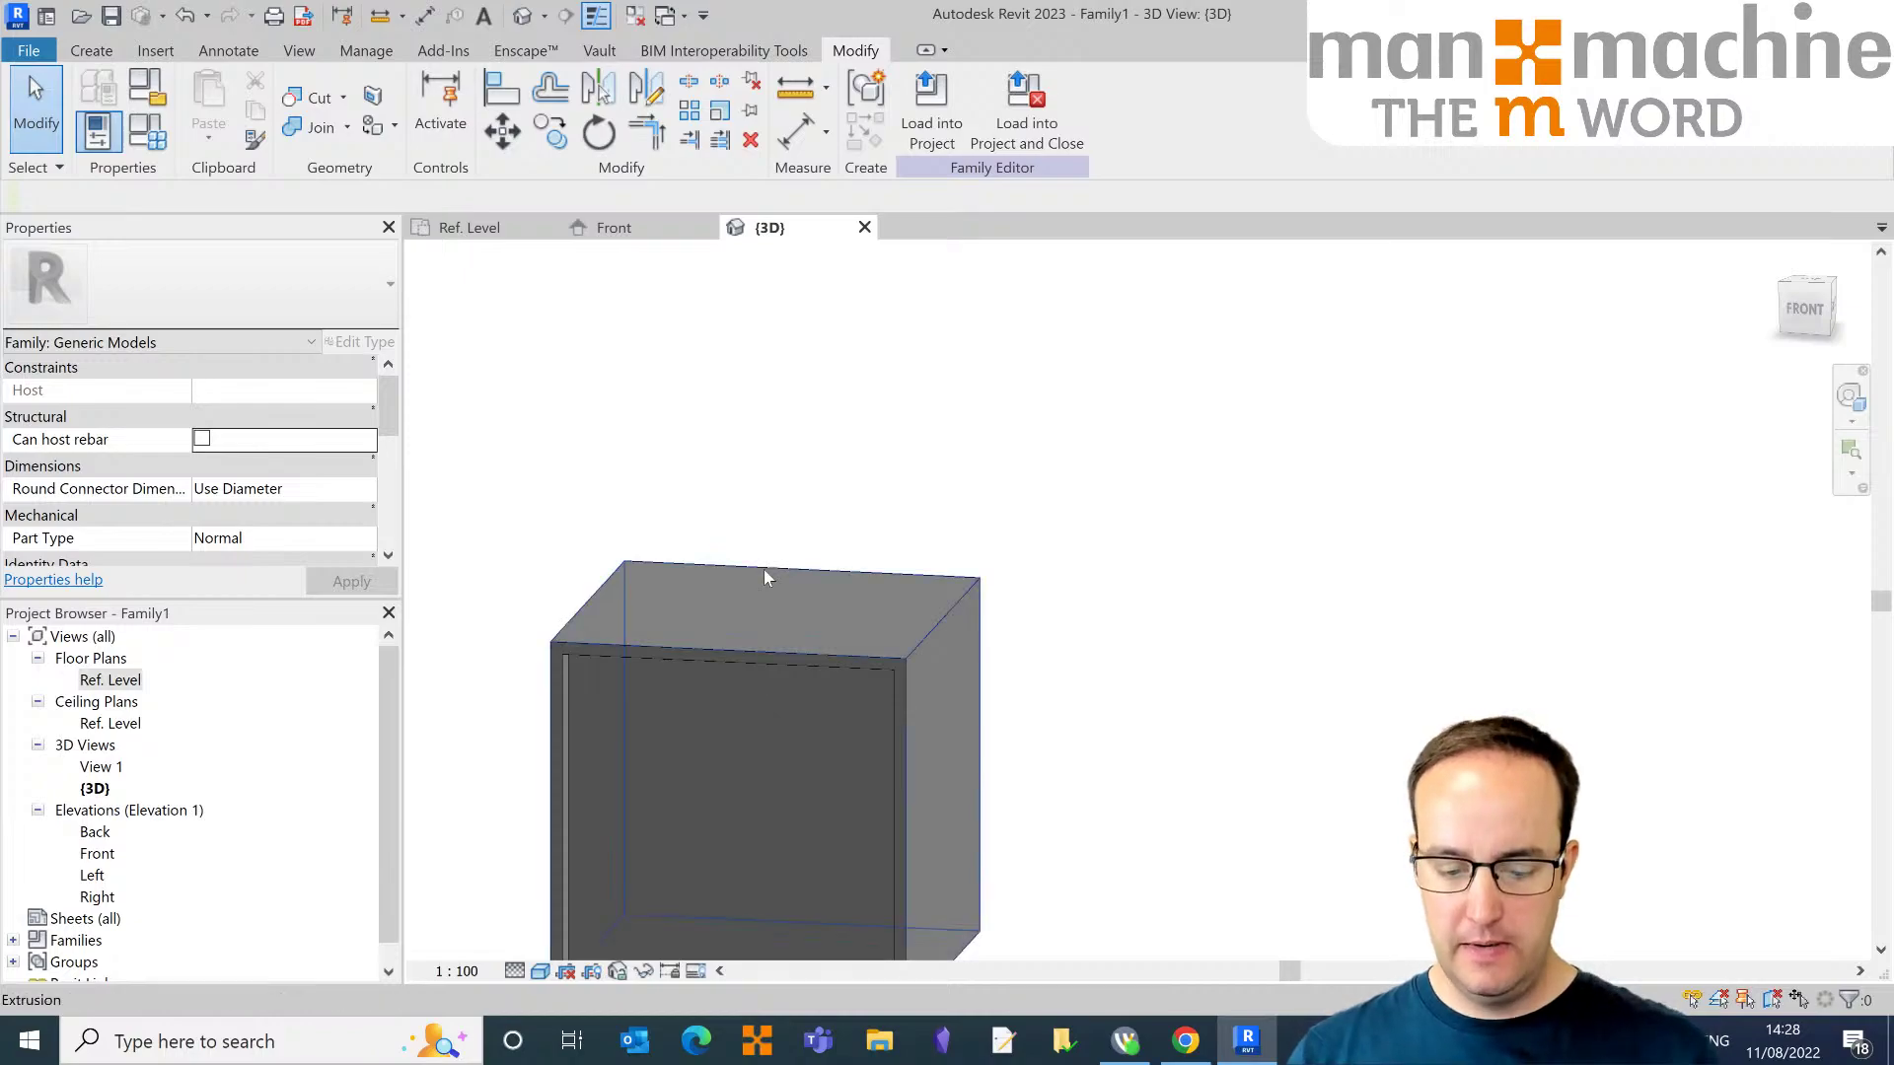
middle_click_drag(765, 575, 843, 406)
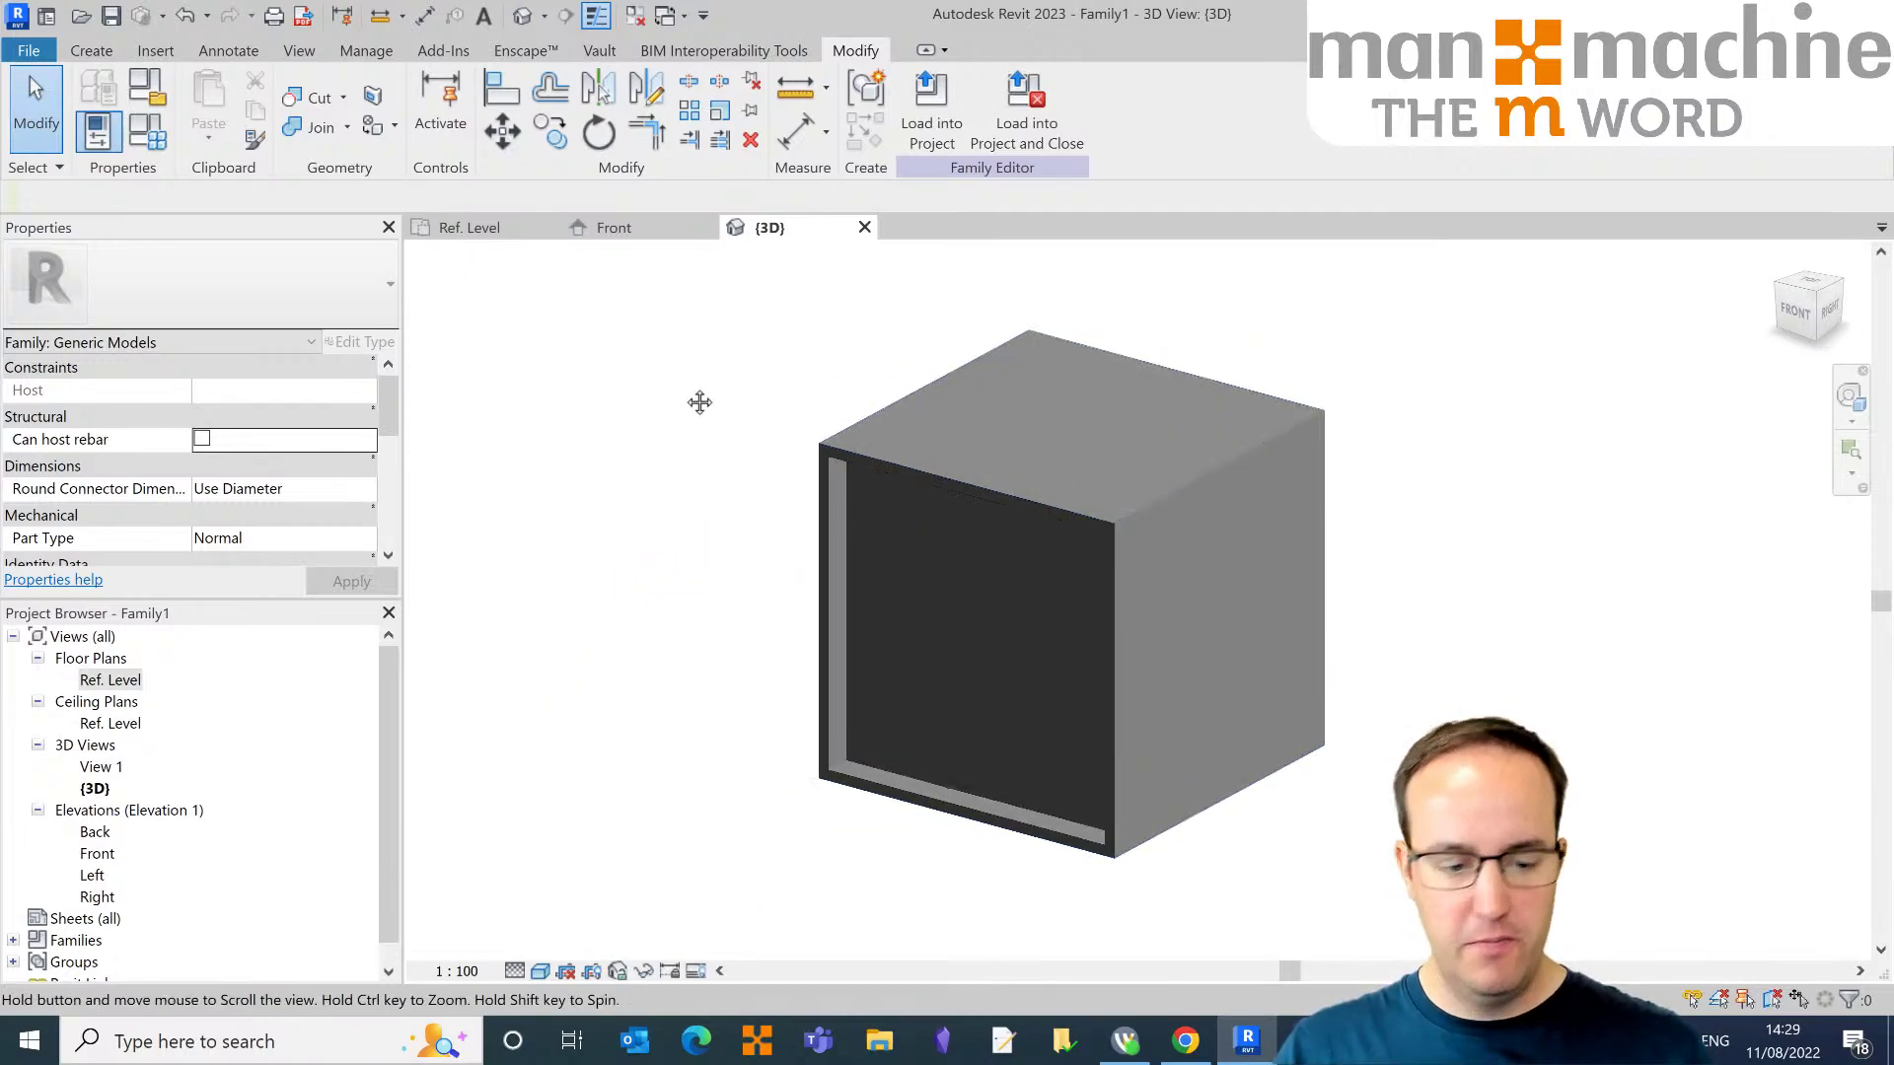
middle_click_drag(697, 402, 556, 439)
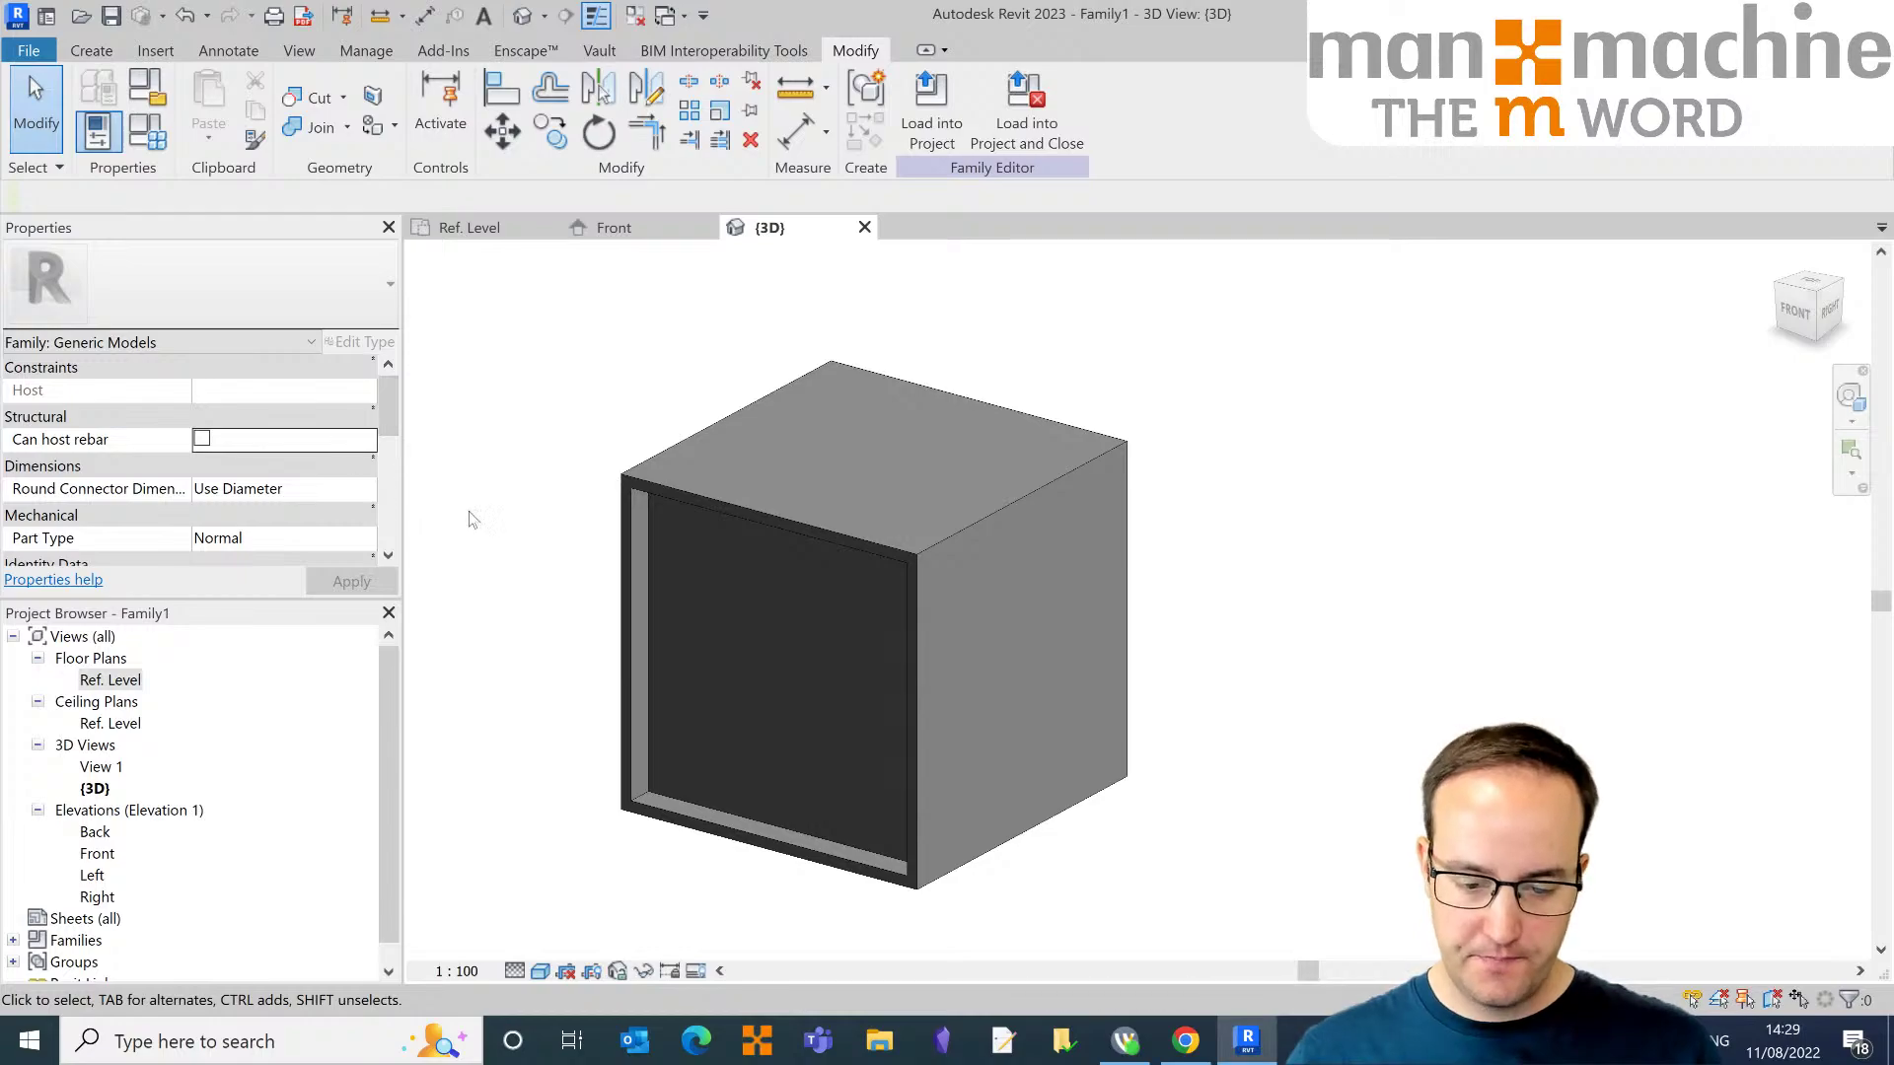
middle_click_drag(524, 511, 537, 542, "shift")
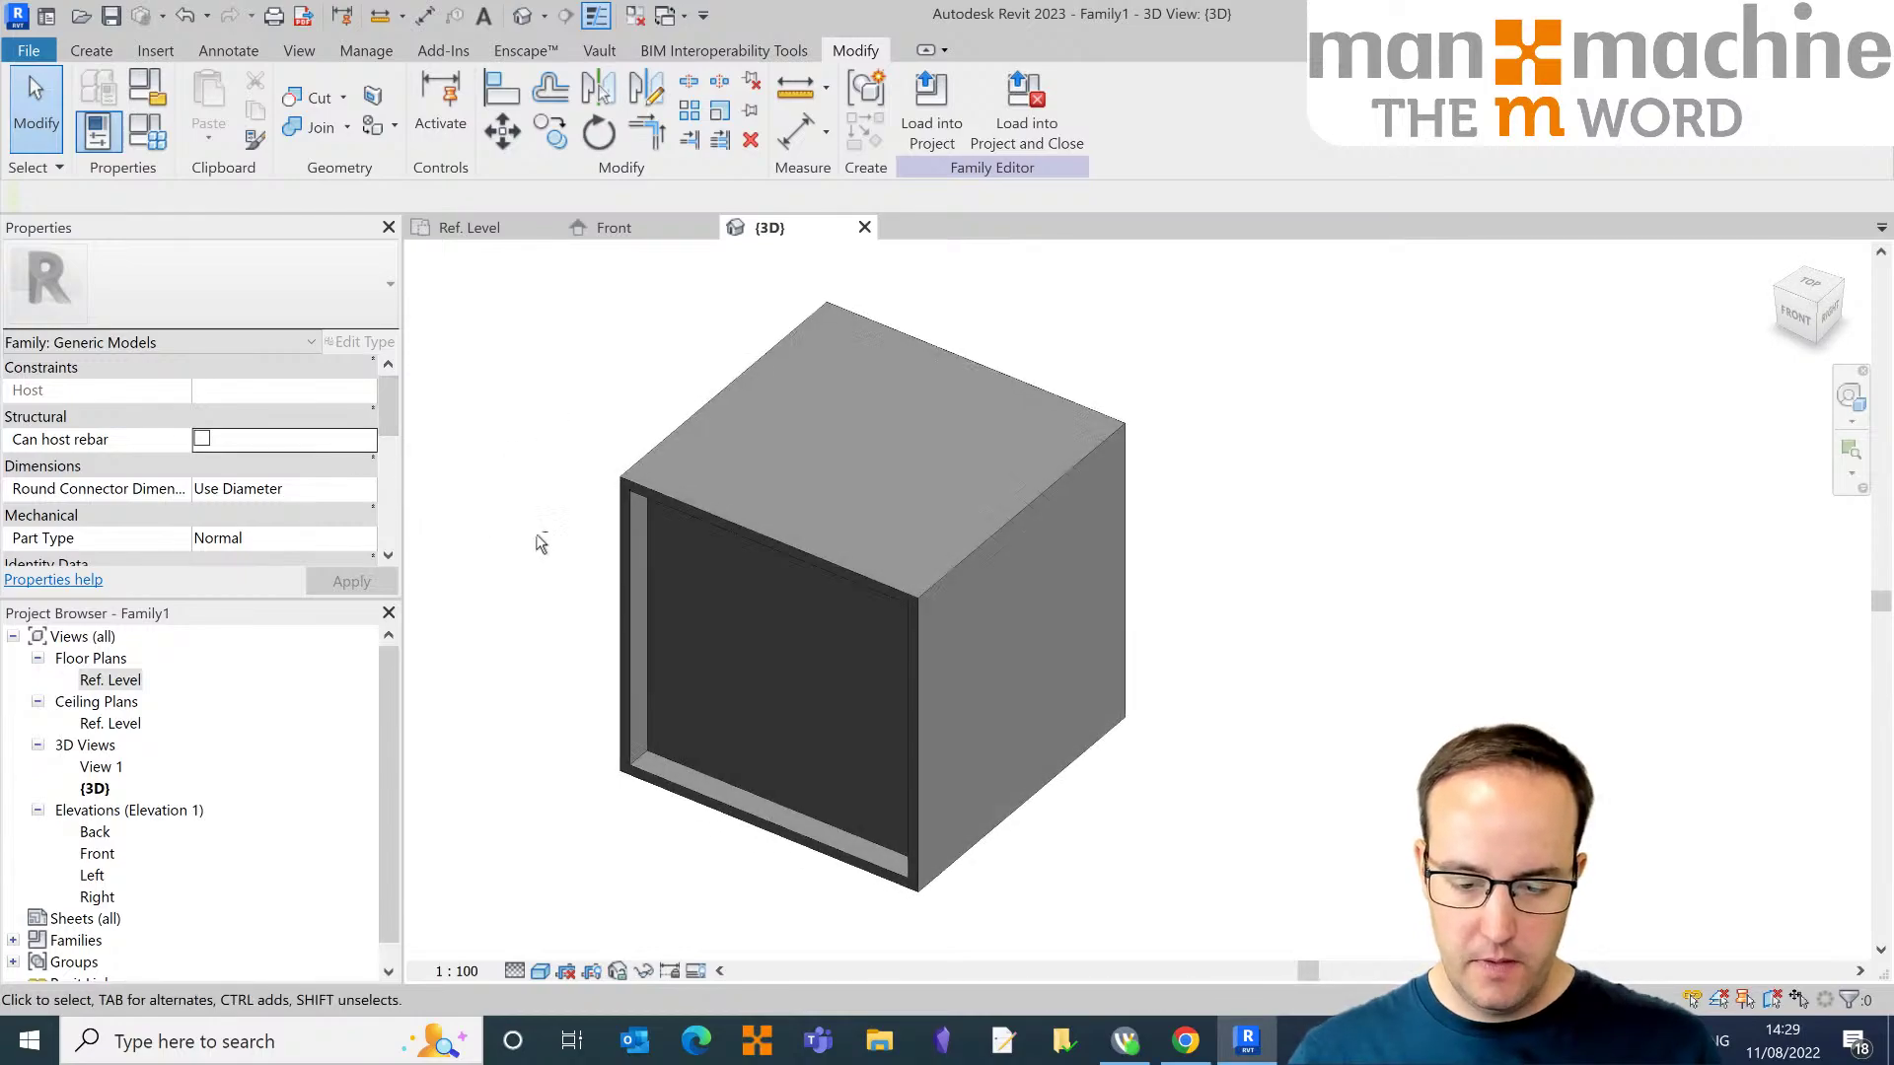
left_click(90, 52)
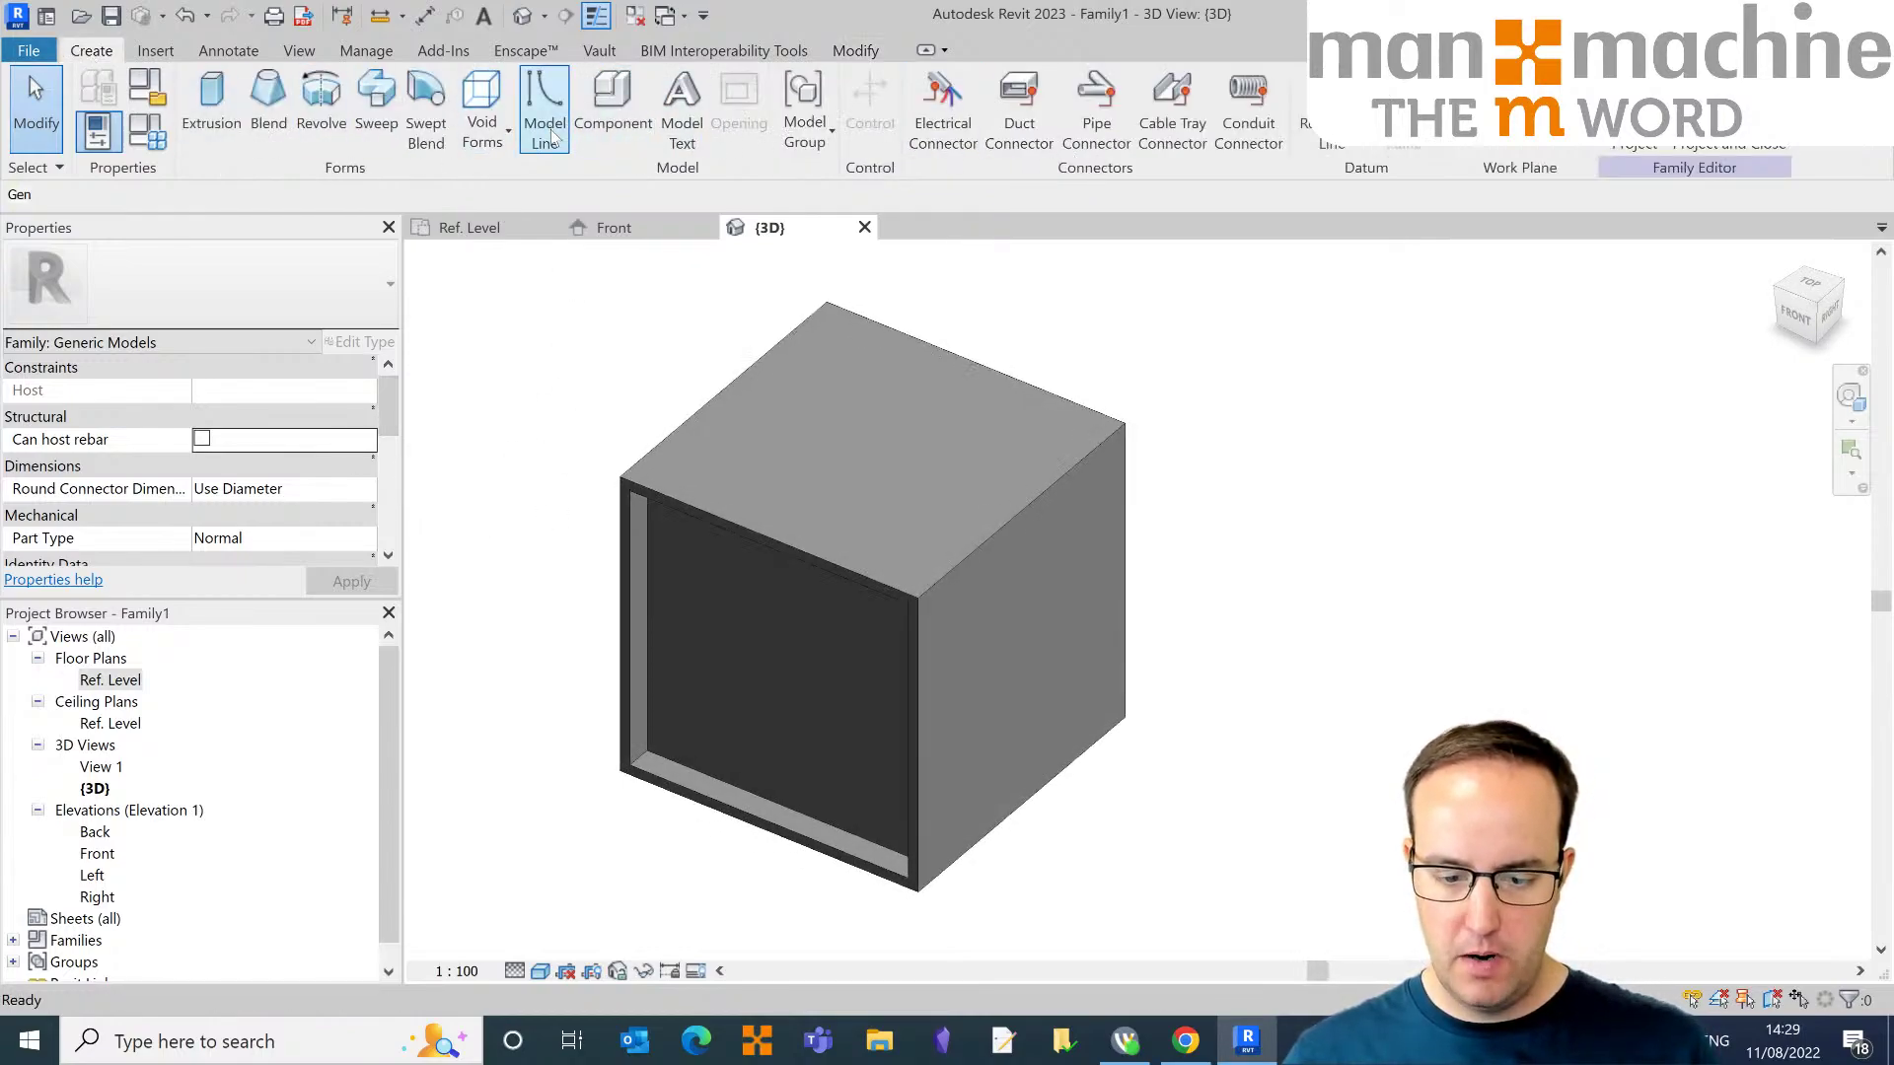
left_click(545, 103)
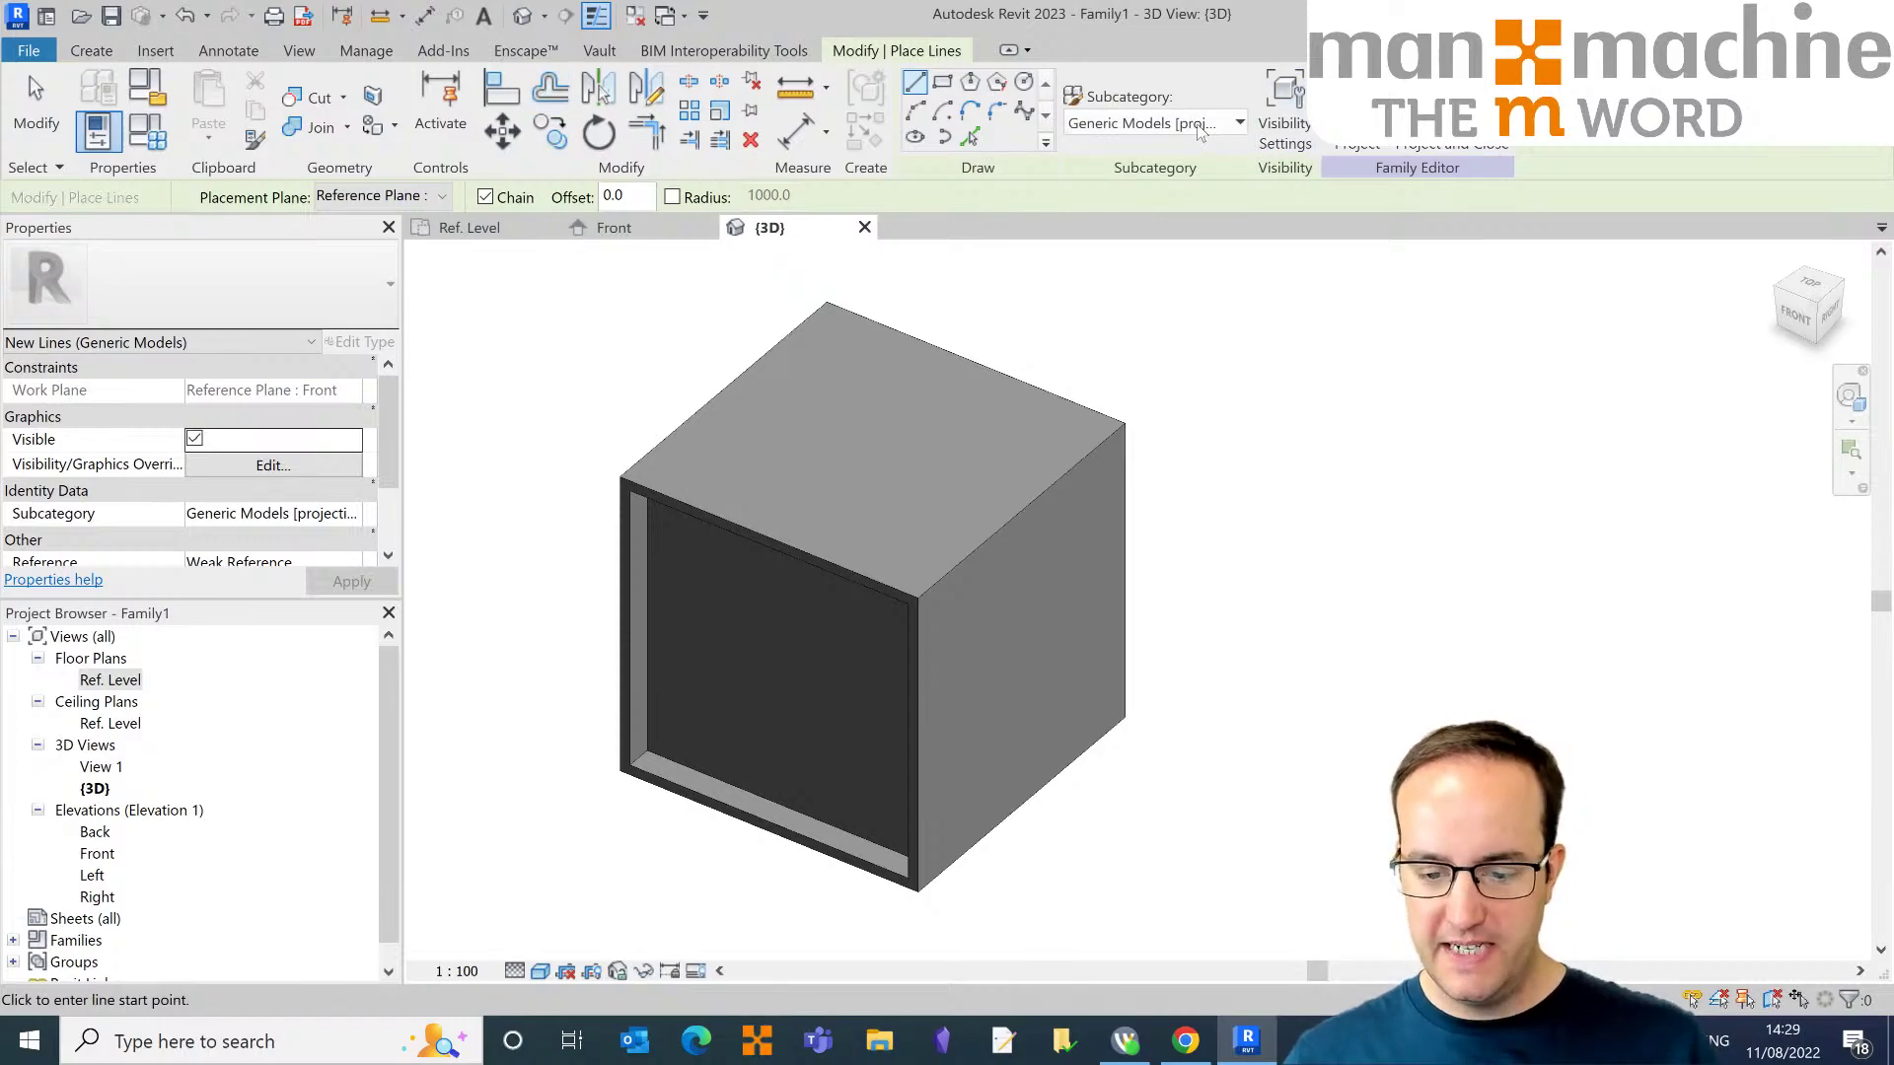
key("Escape")
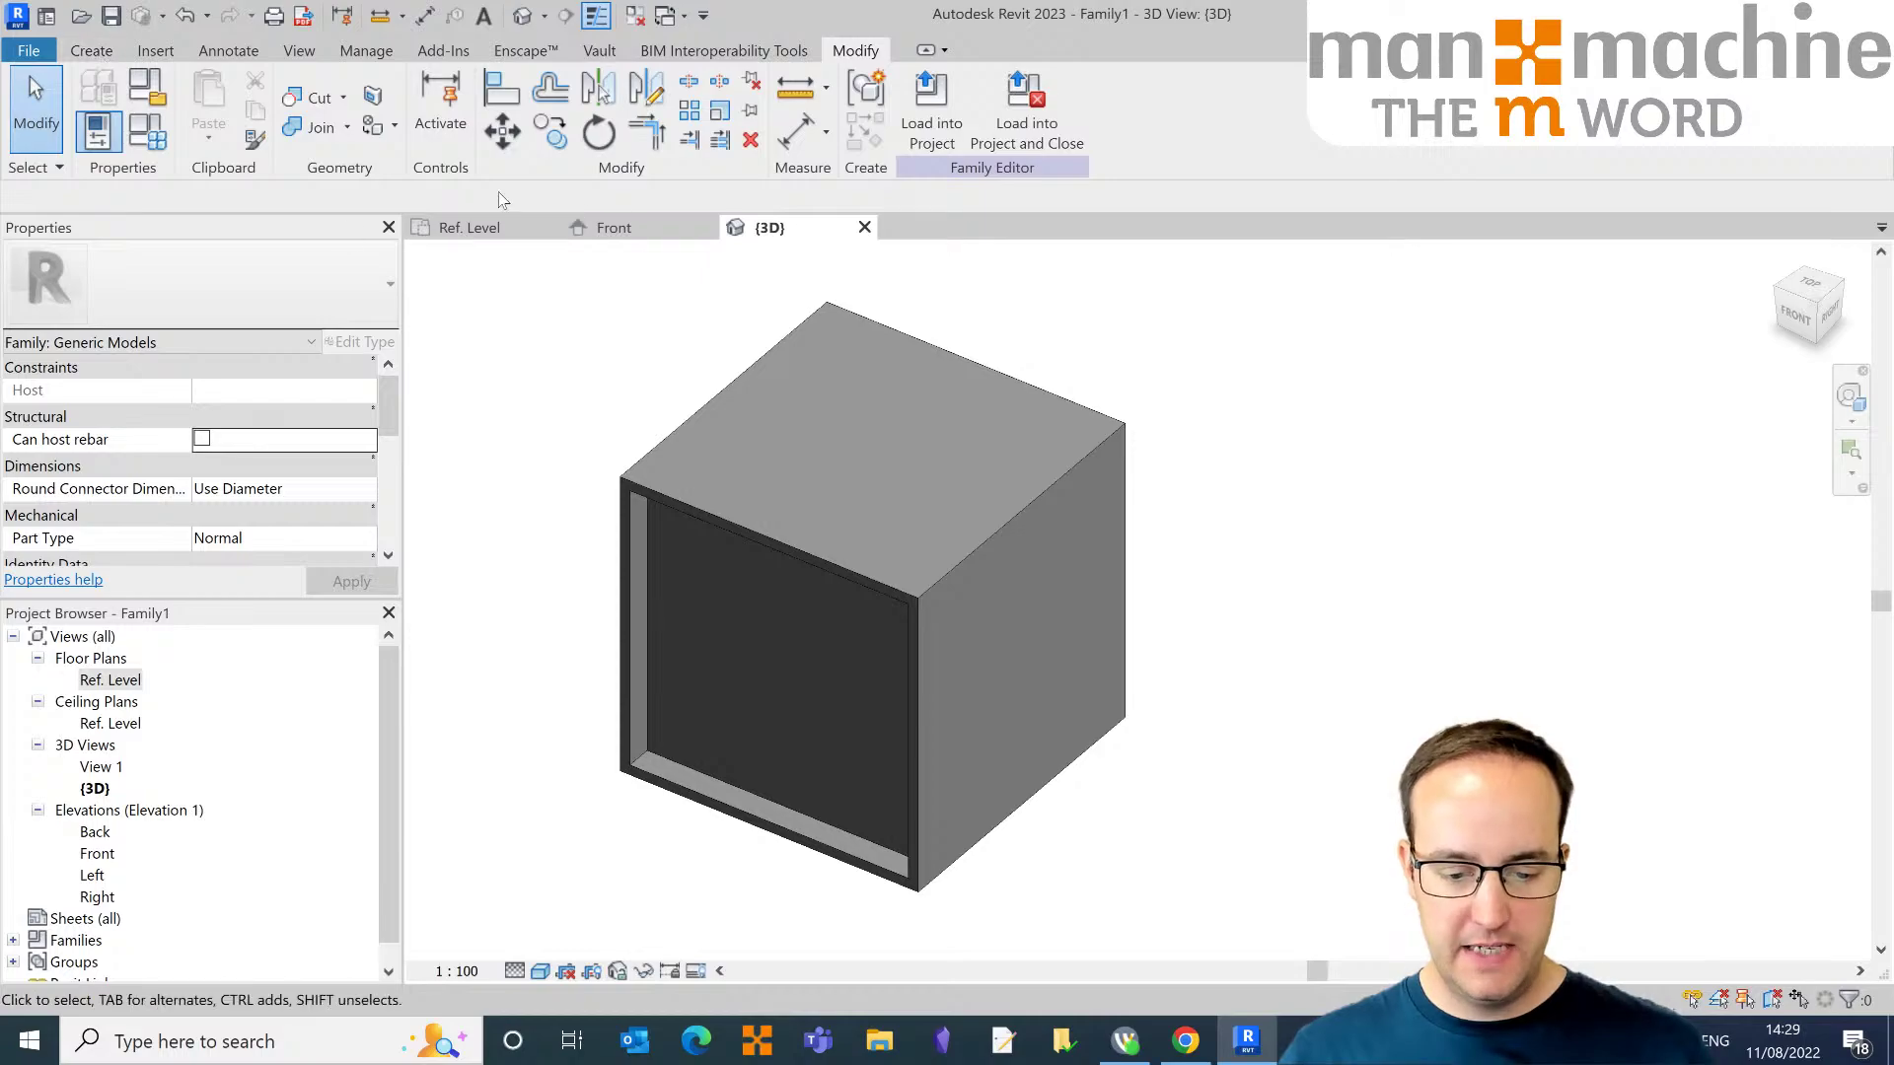
Step: Open the Ref. Level floor plan and set the work plane to Reference Plane : Top
left_click(489, 229)
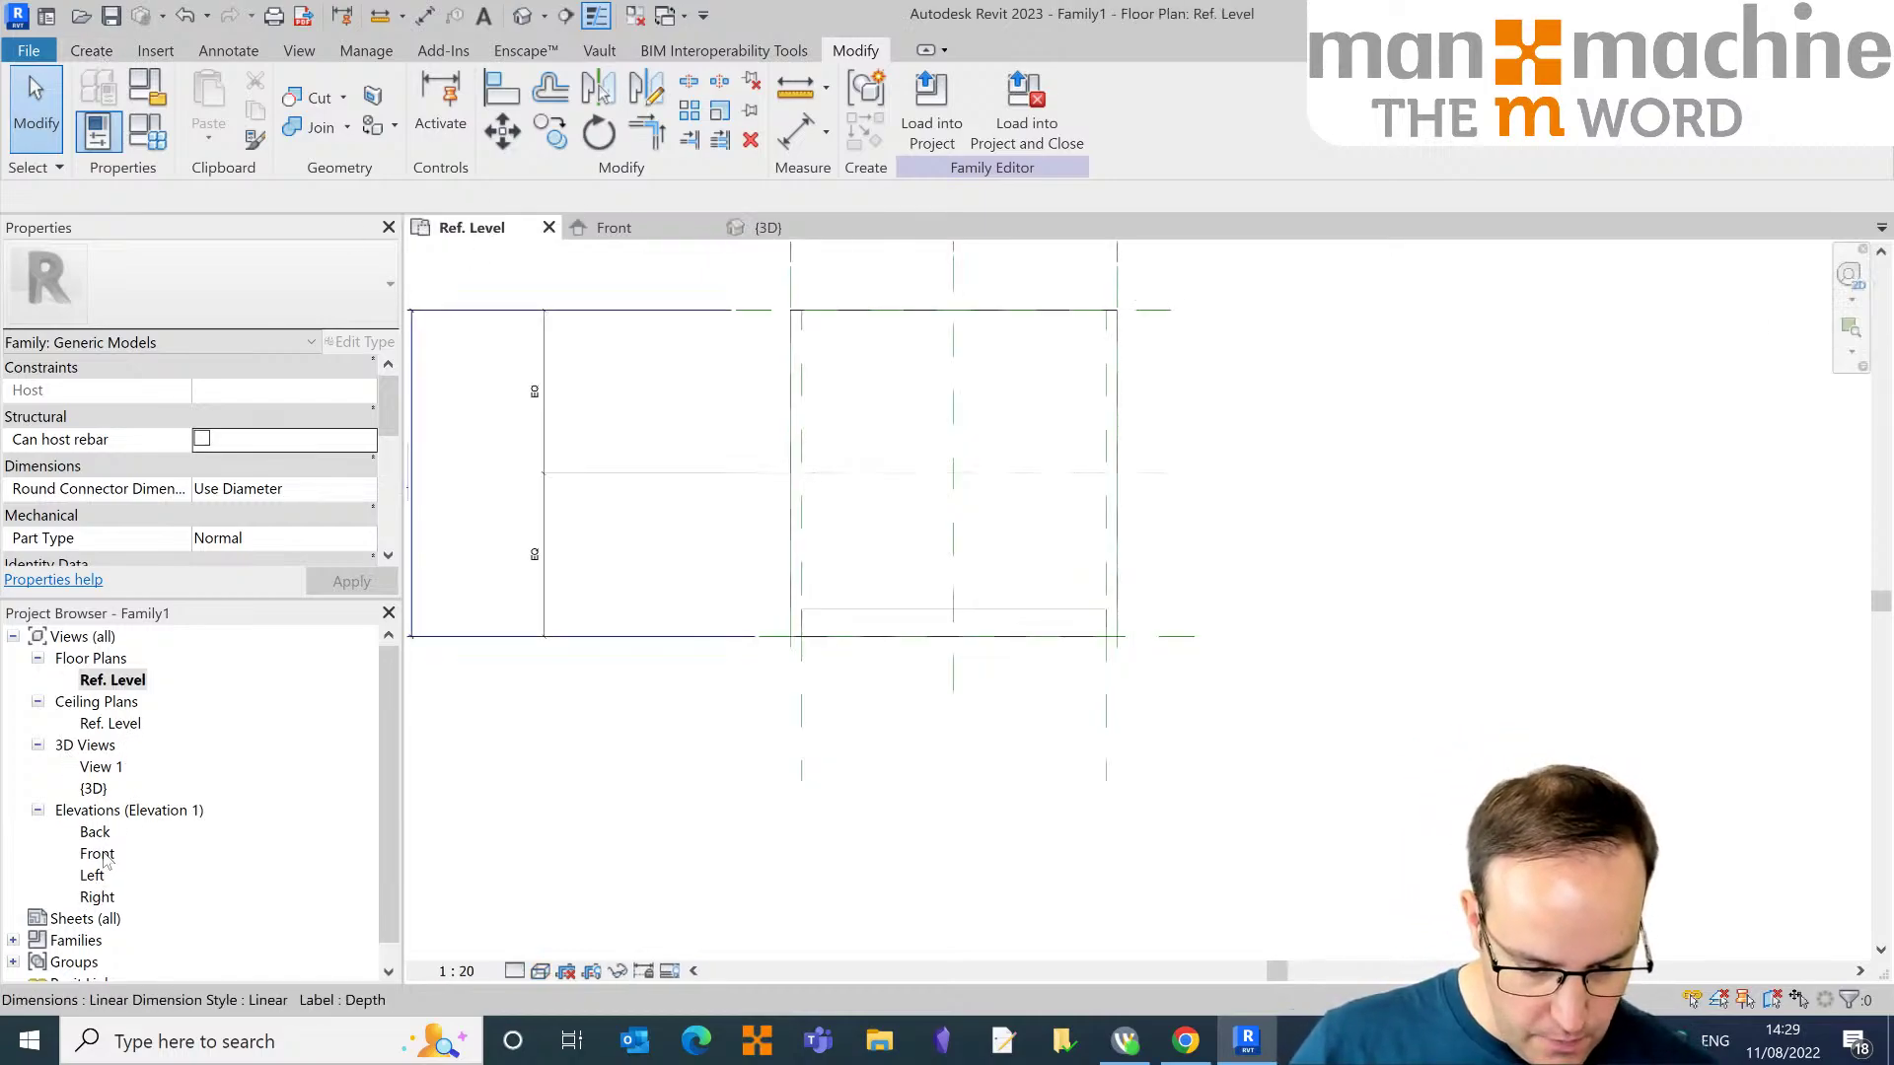
middle_click_drag(1153, 594, 1196, 636)
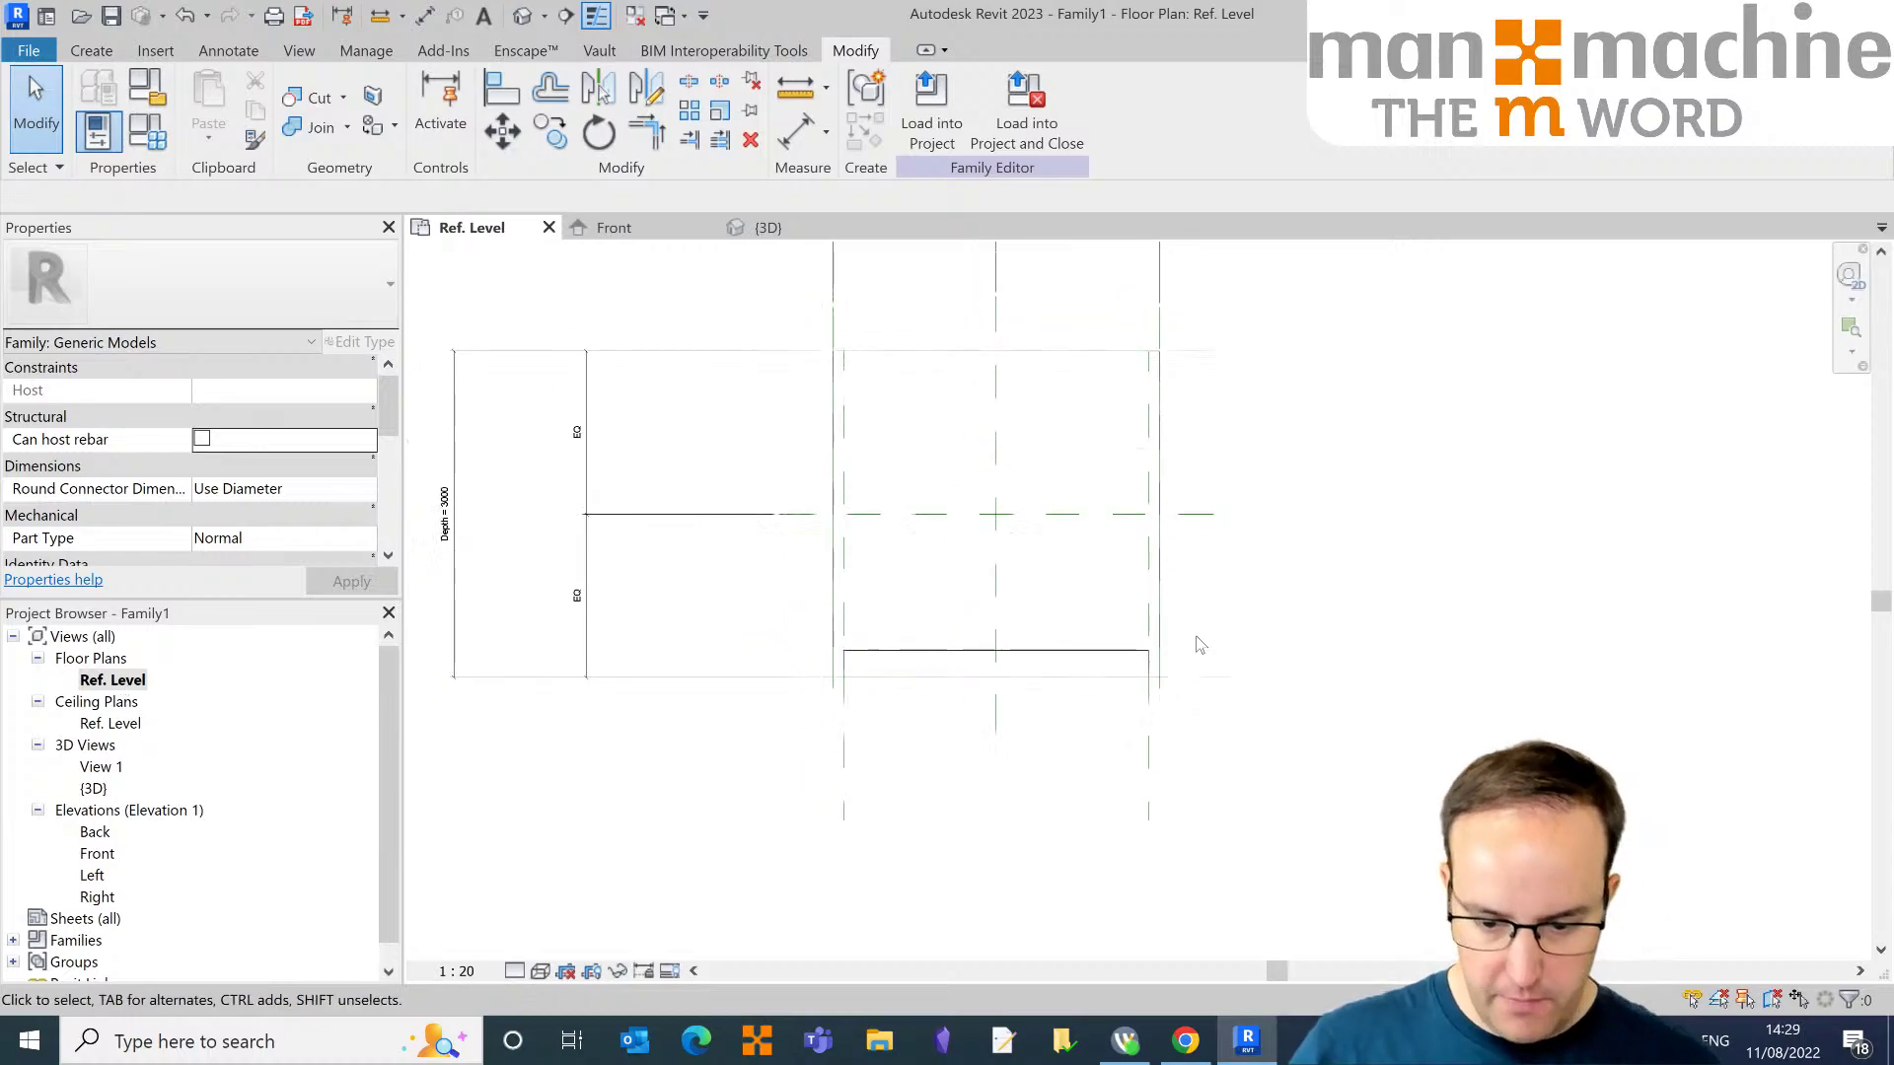
left_click(86, 49)
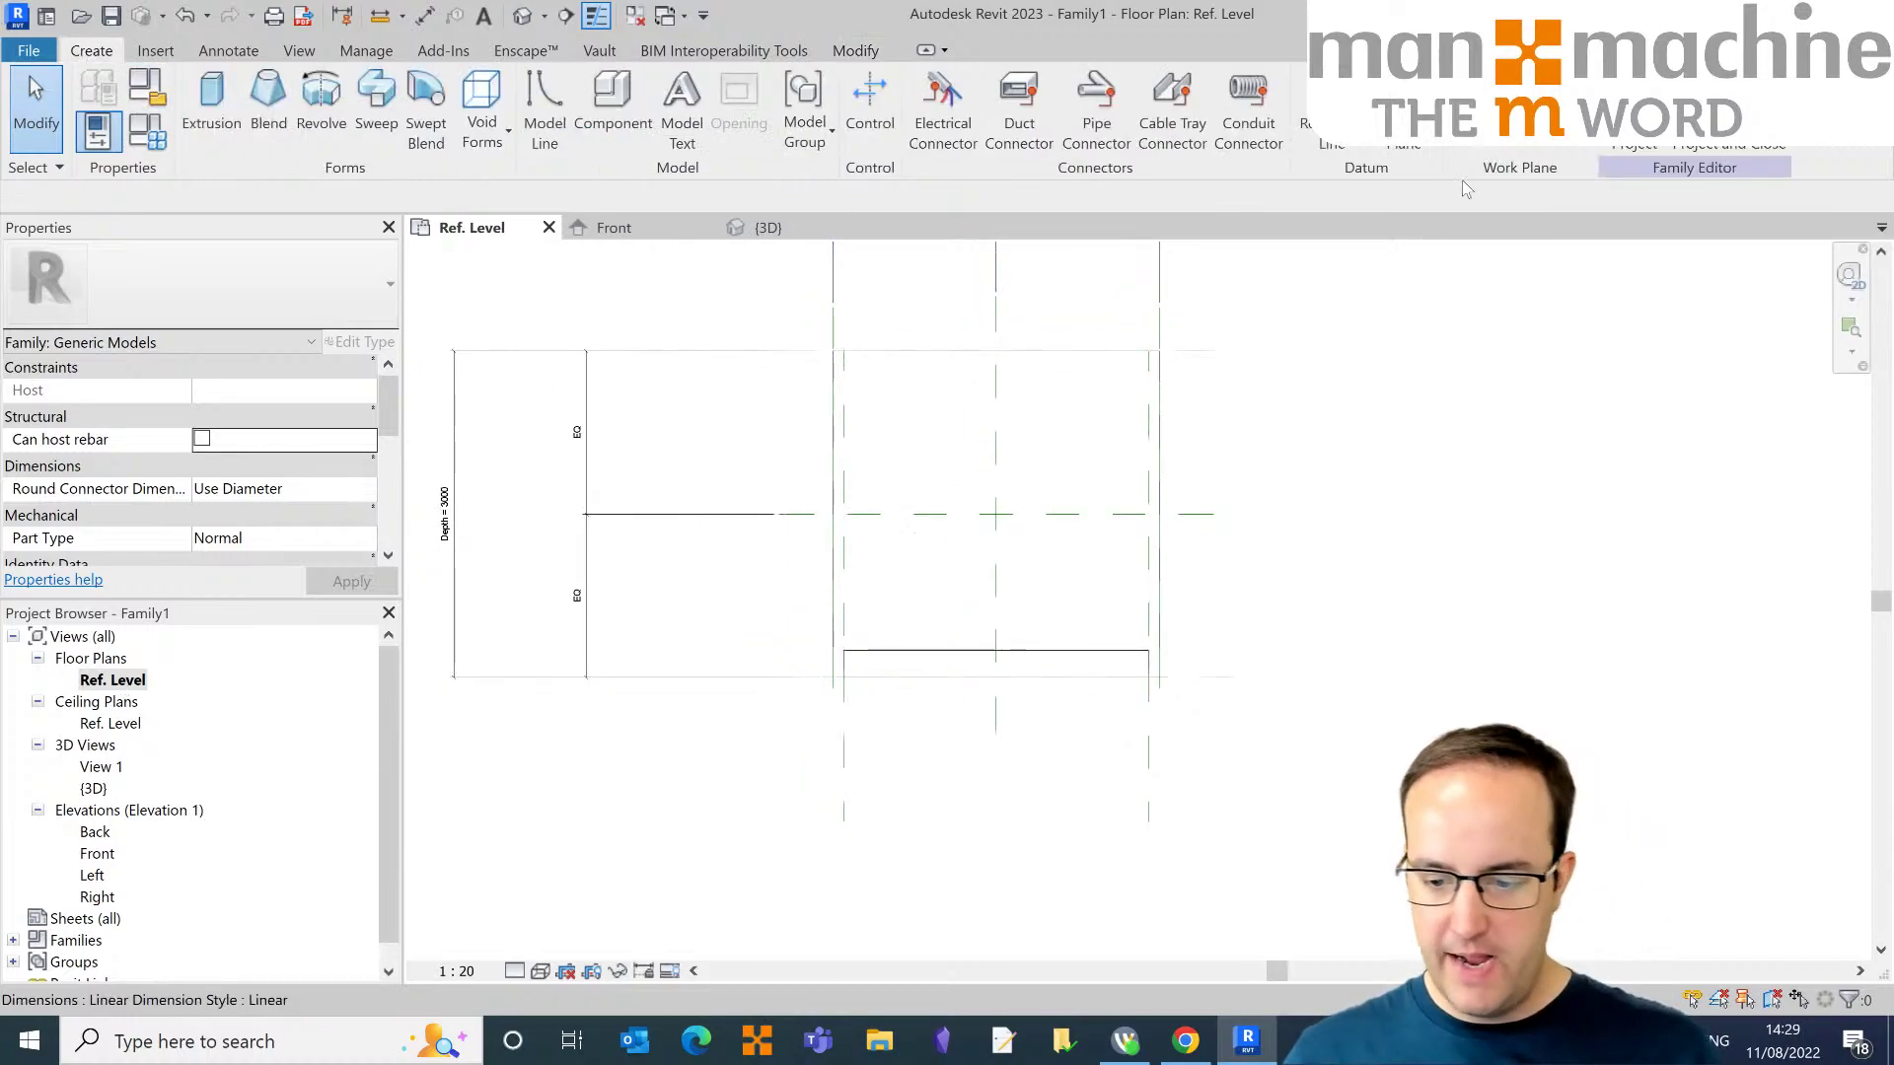
left_click(1527, 182)
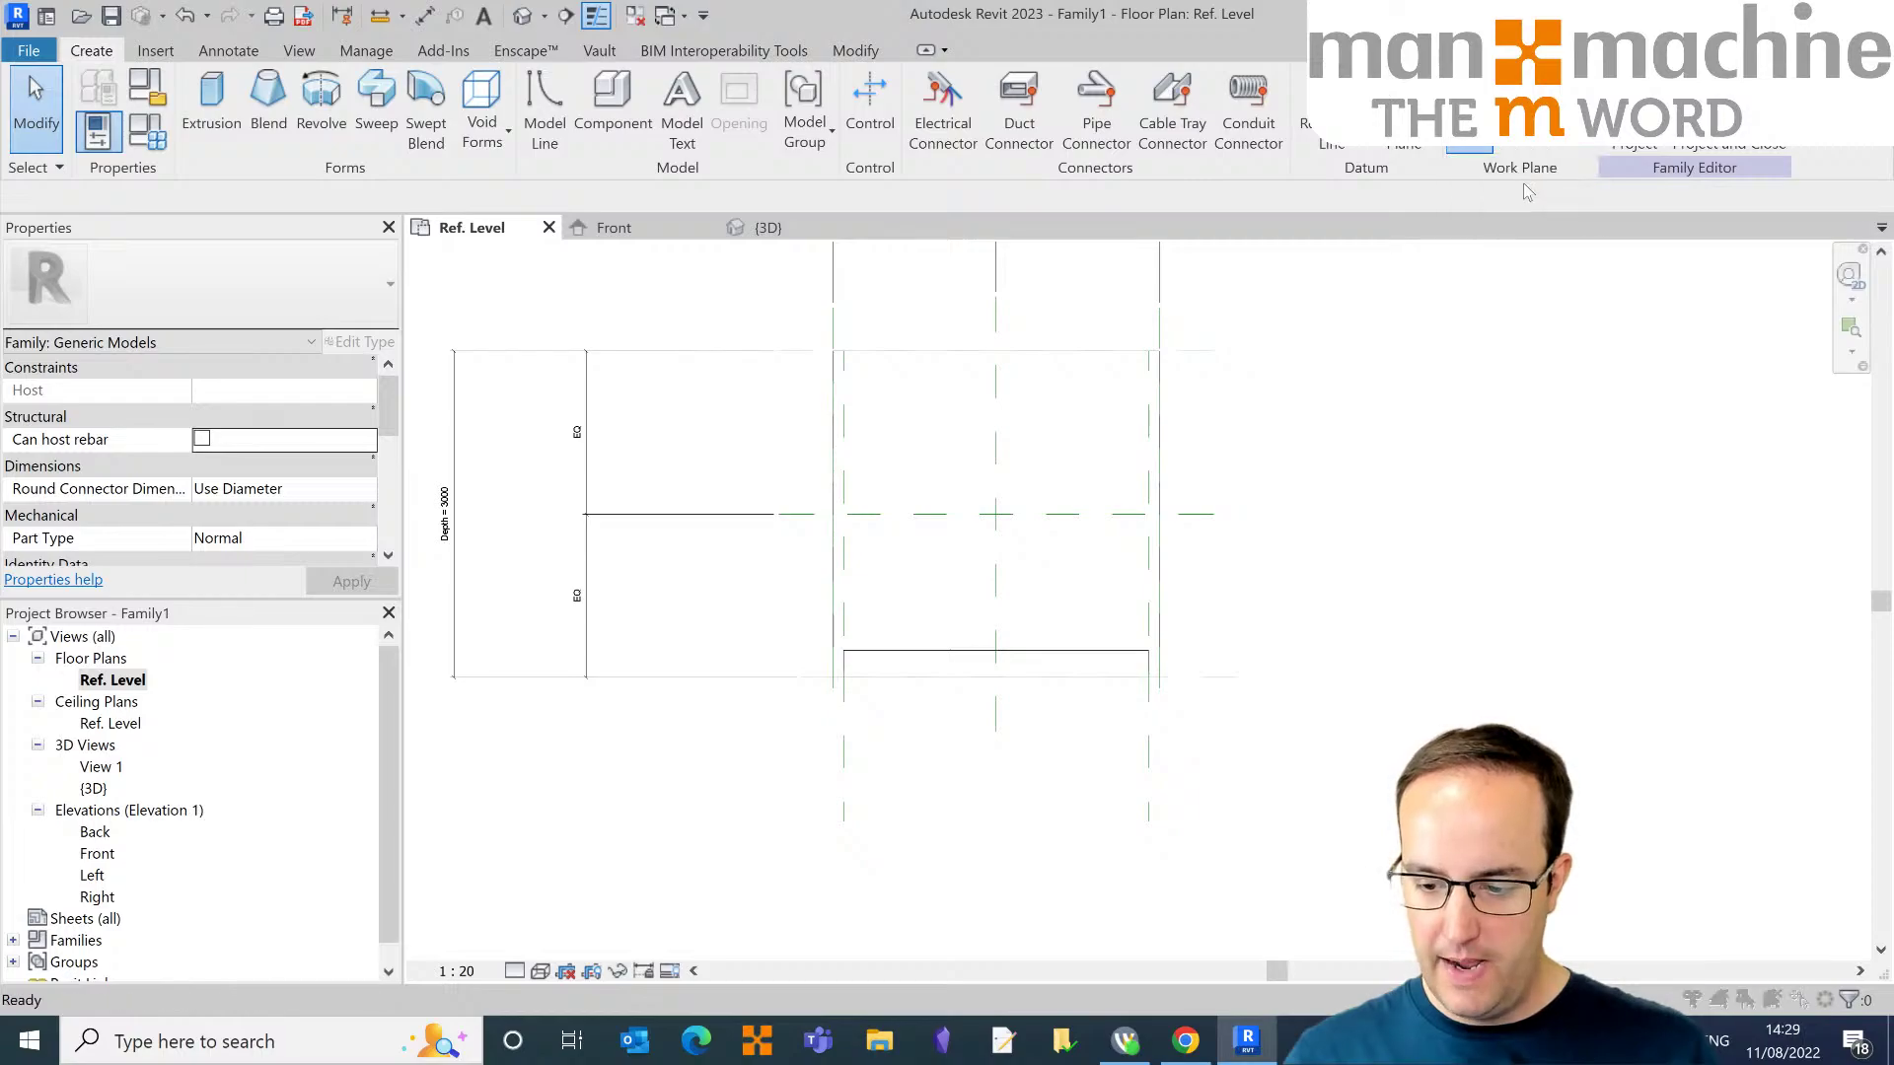
left_click(1459, 463)
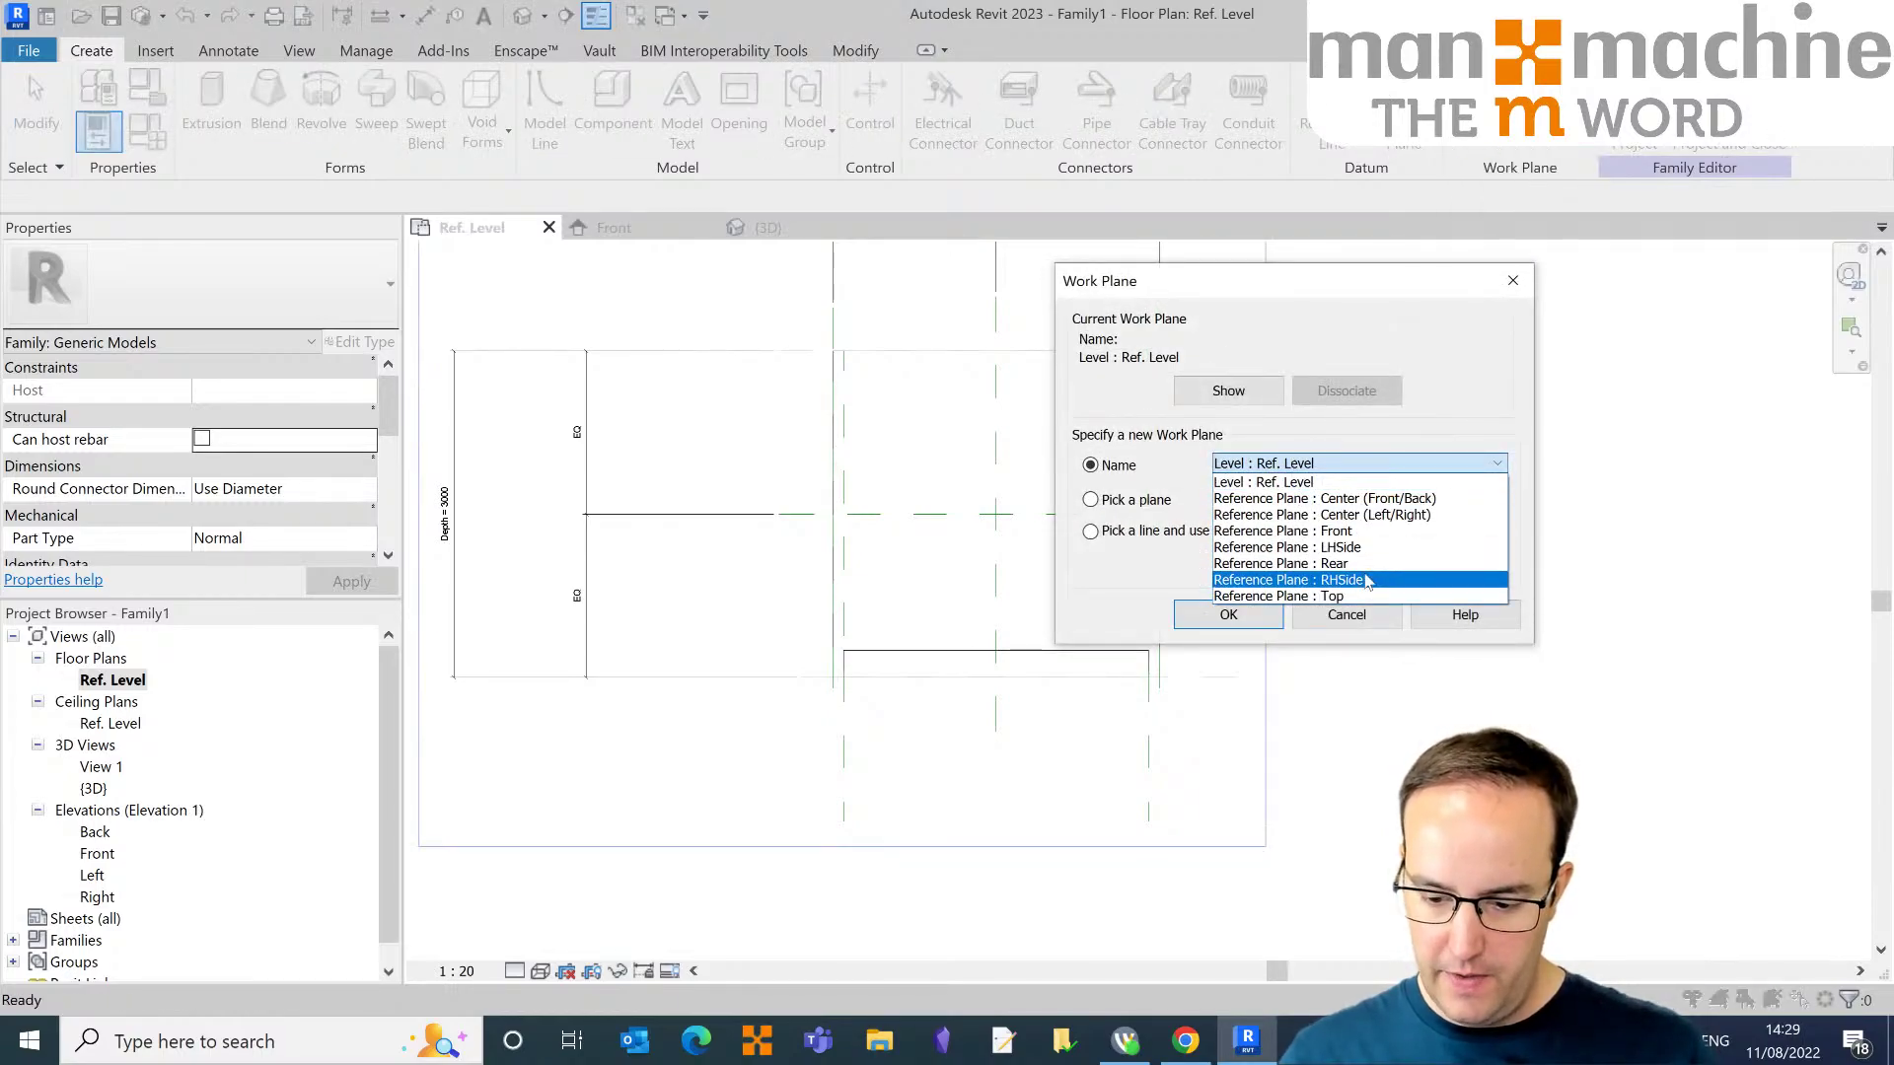
left_click(1364, 596)
left_click(1228, 615)
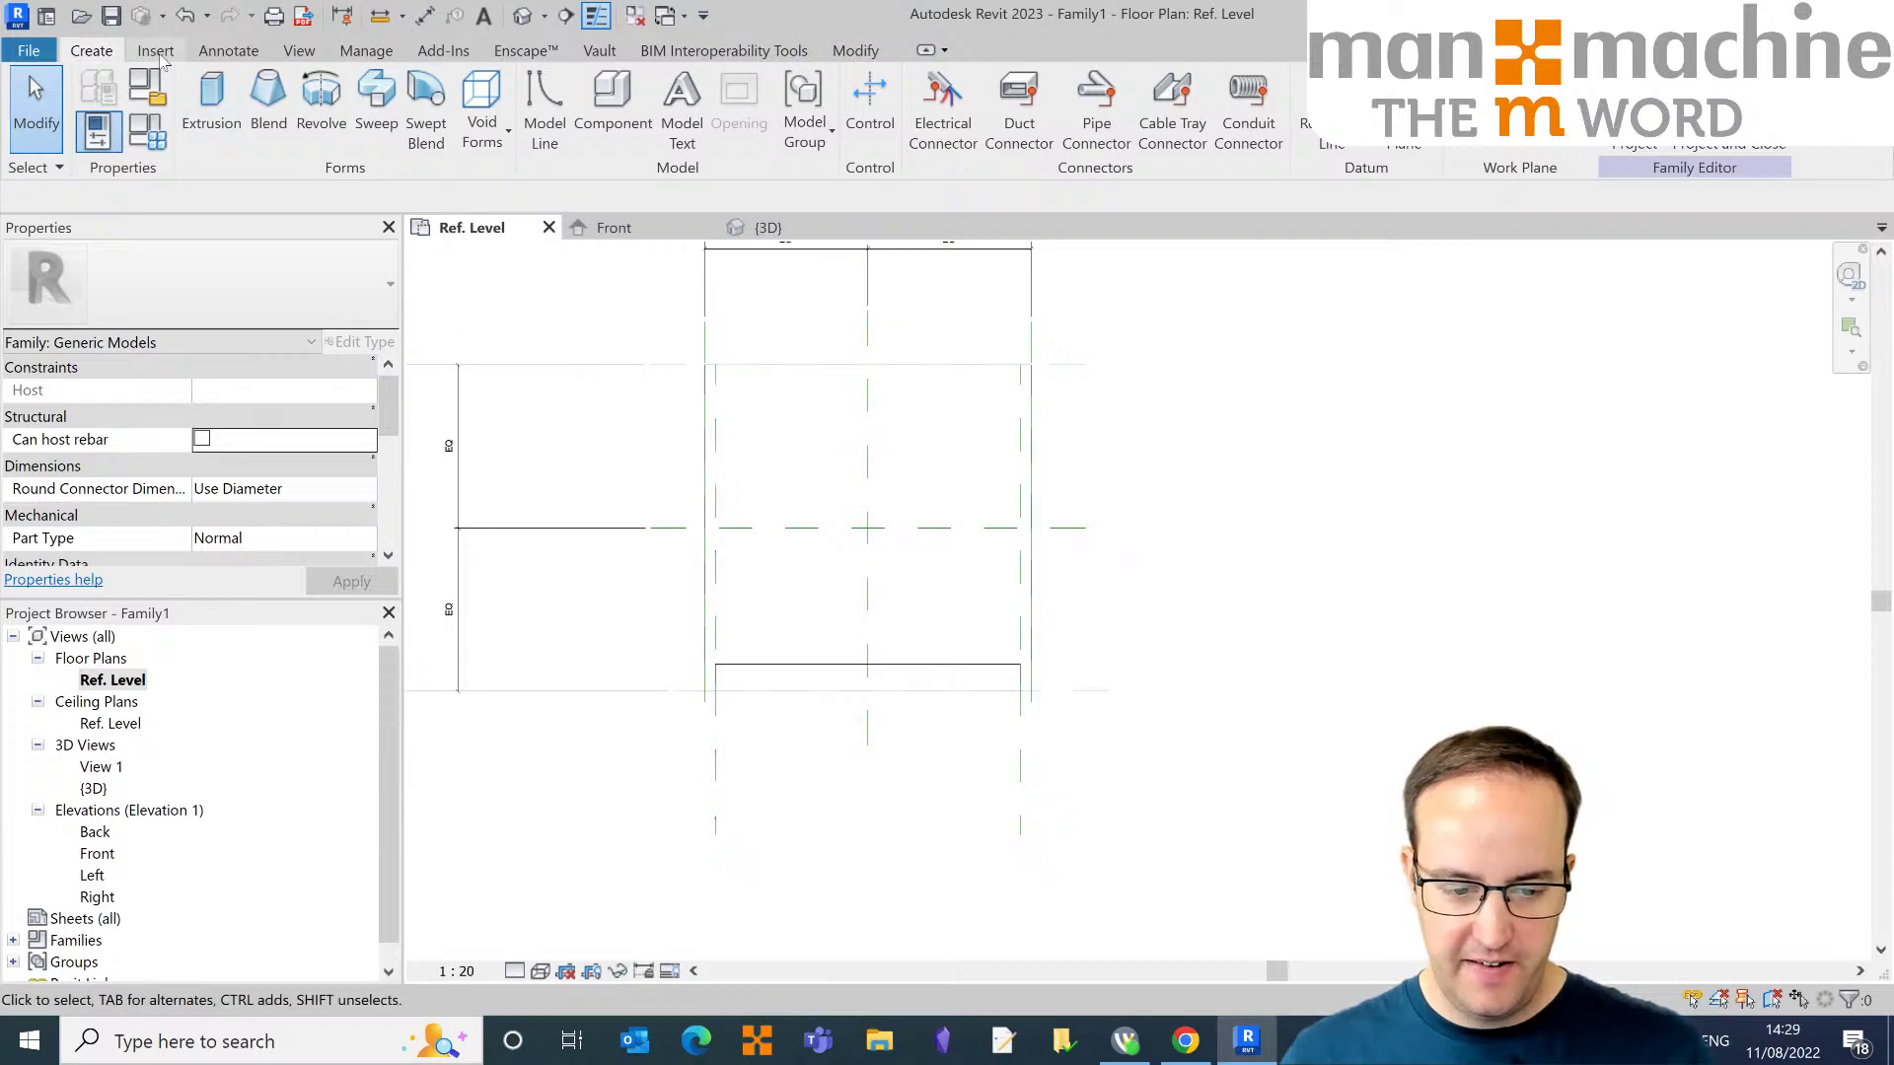
Step: Draw a model-line rectangle about 2200 by 2200 inside the cube's plan outline on the Top reference plane
left_click(545, 108)
left_click(943, 83)
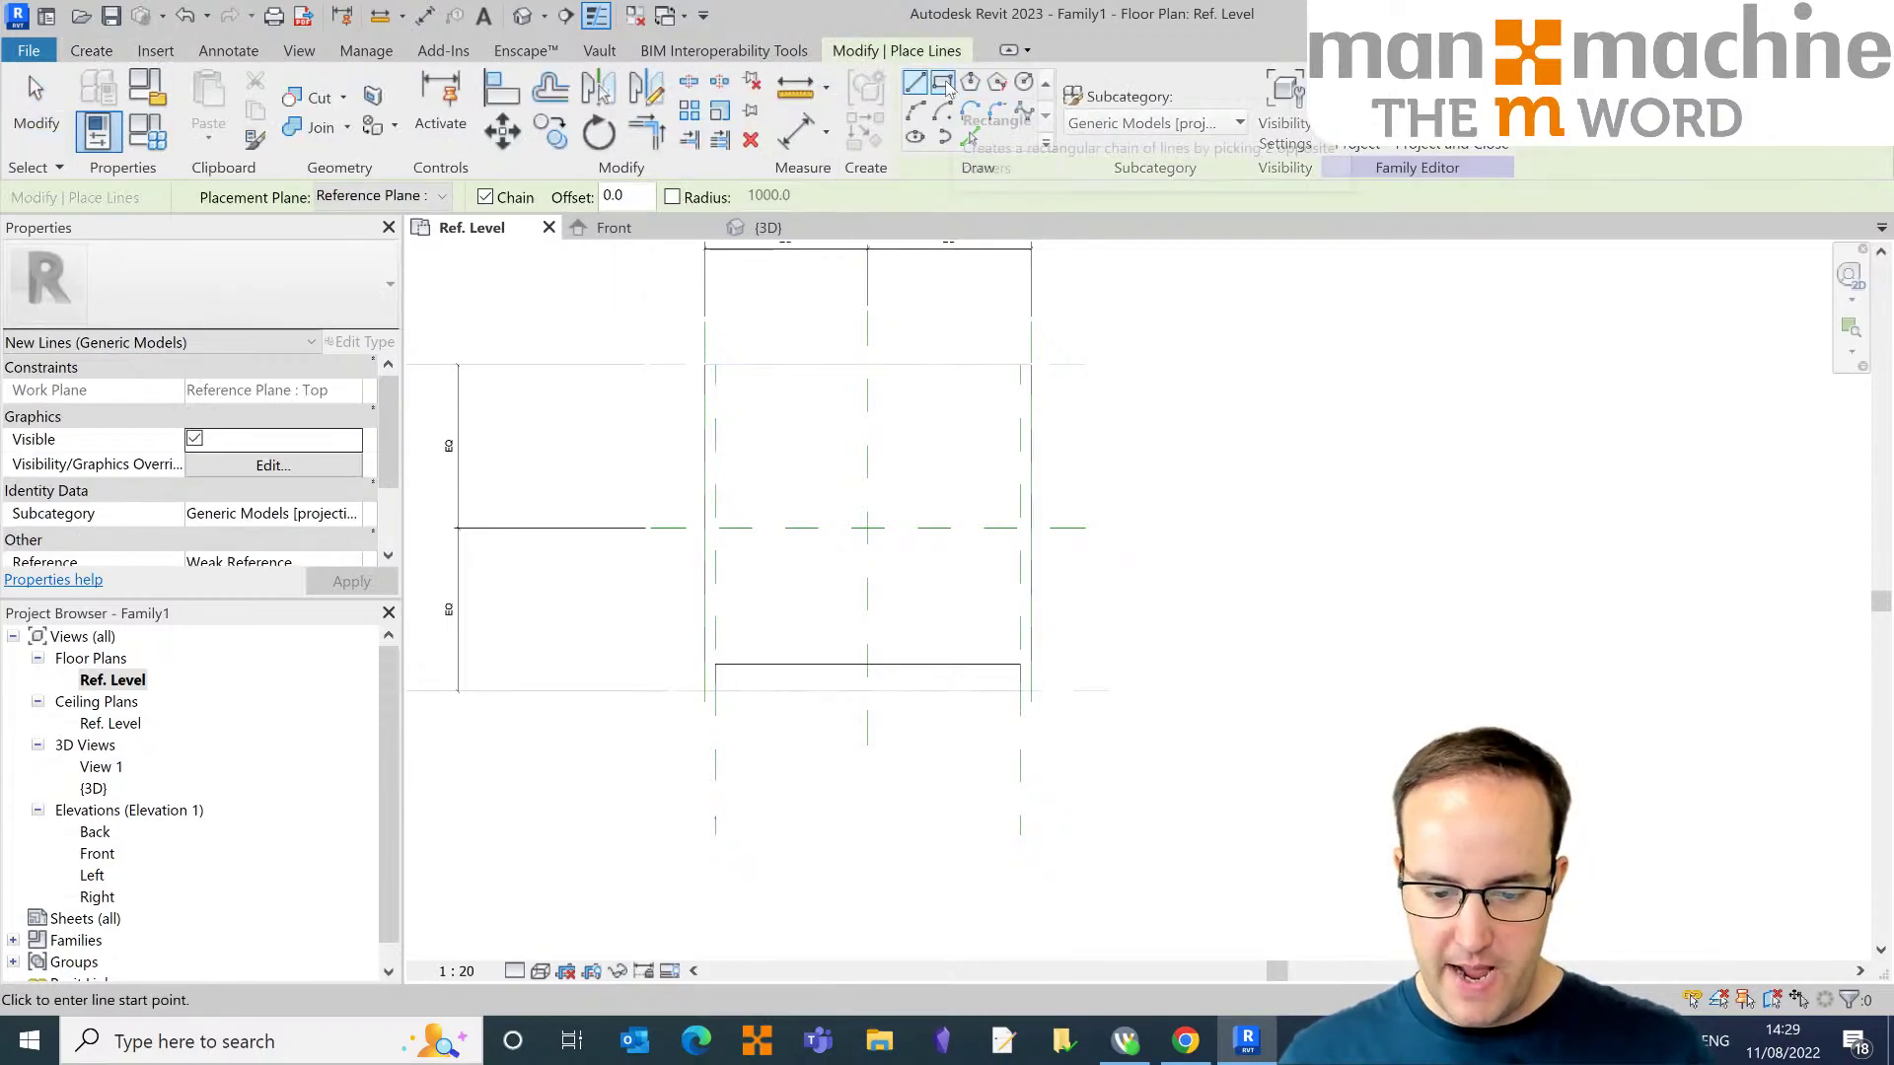
left_click(737, 389)
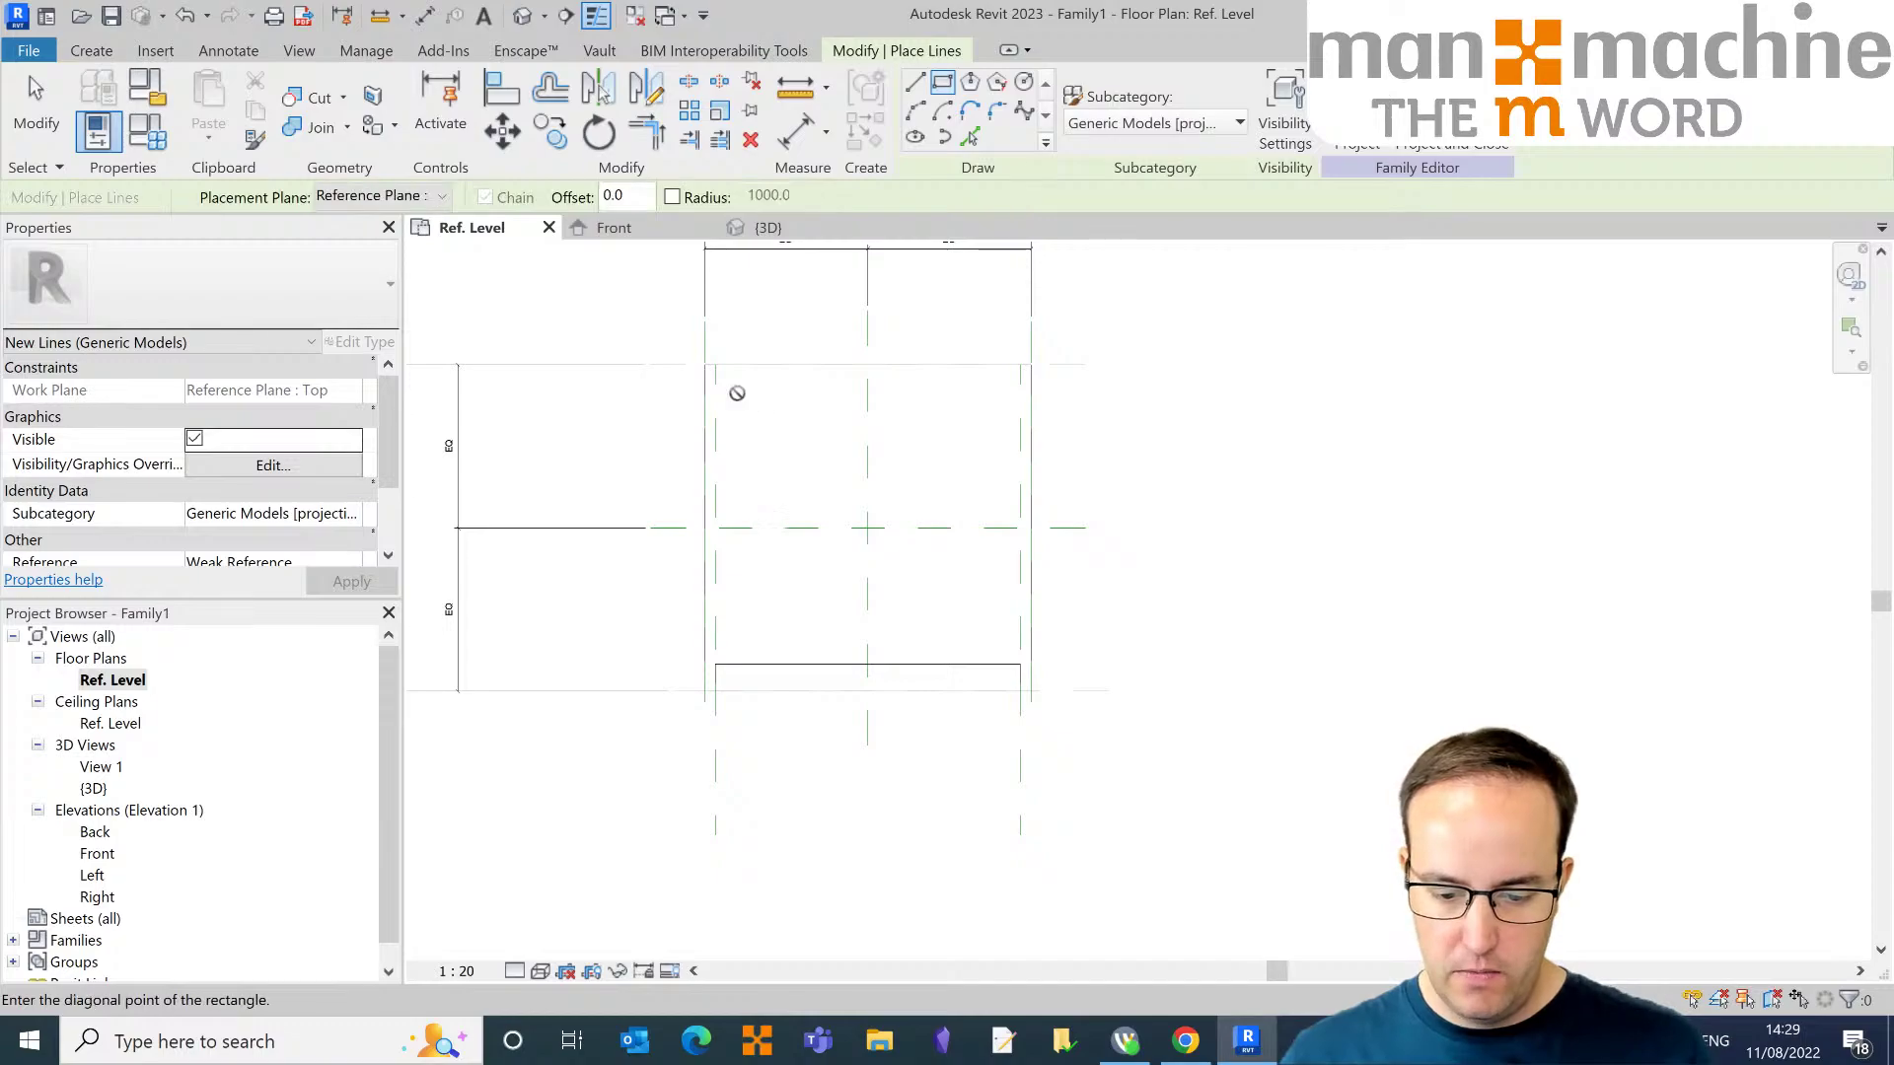
left_click(974, 638)
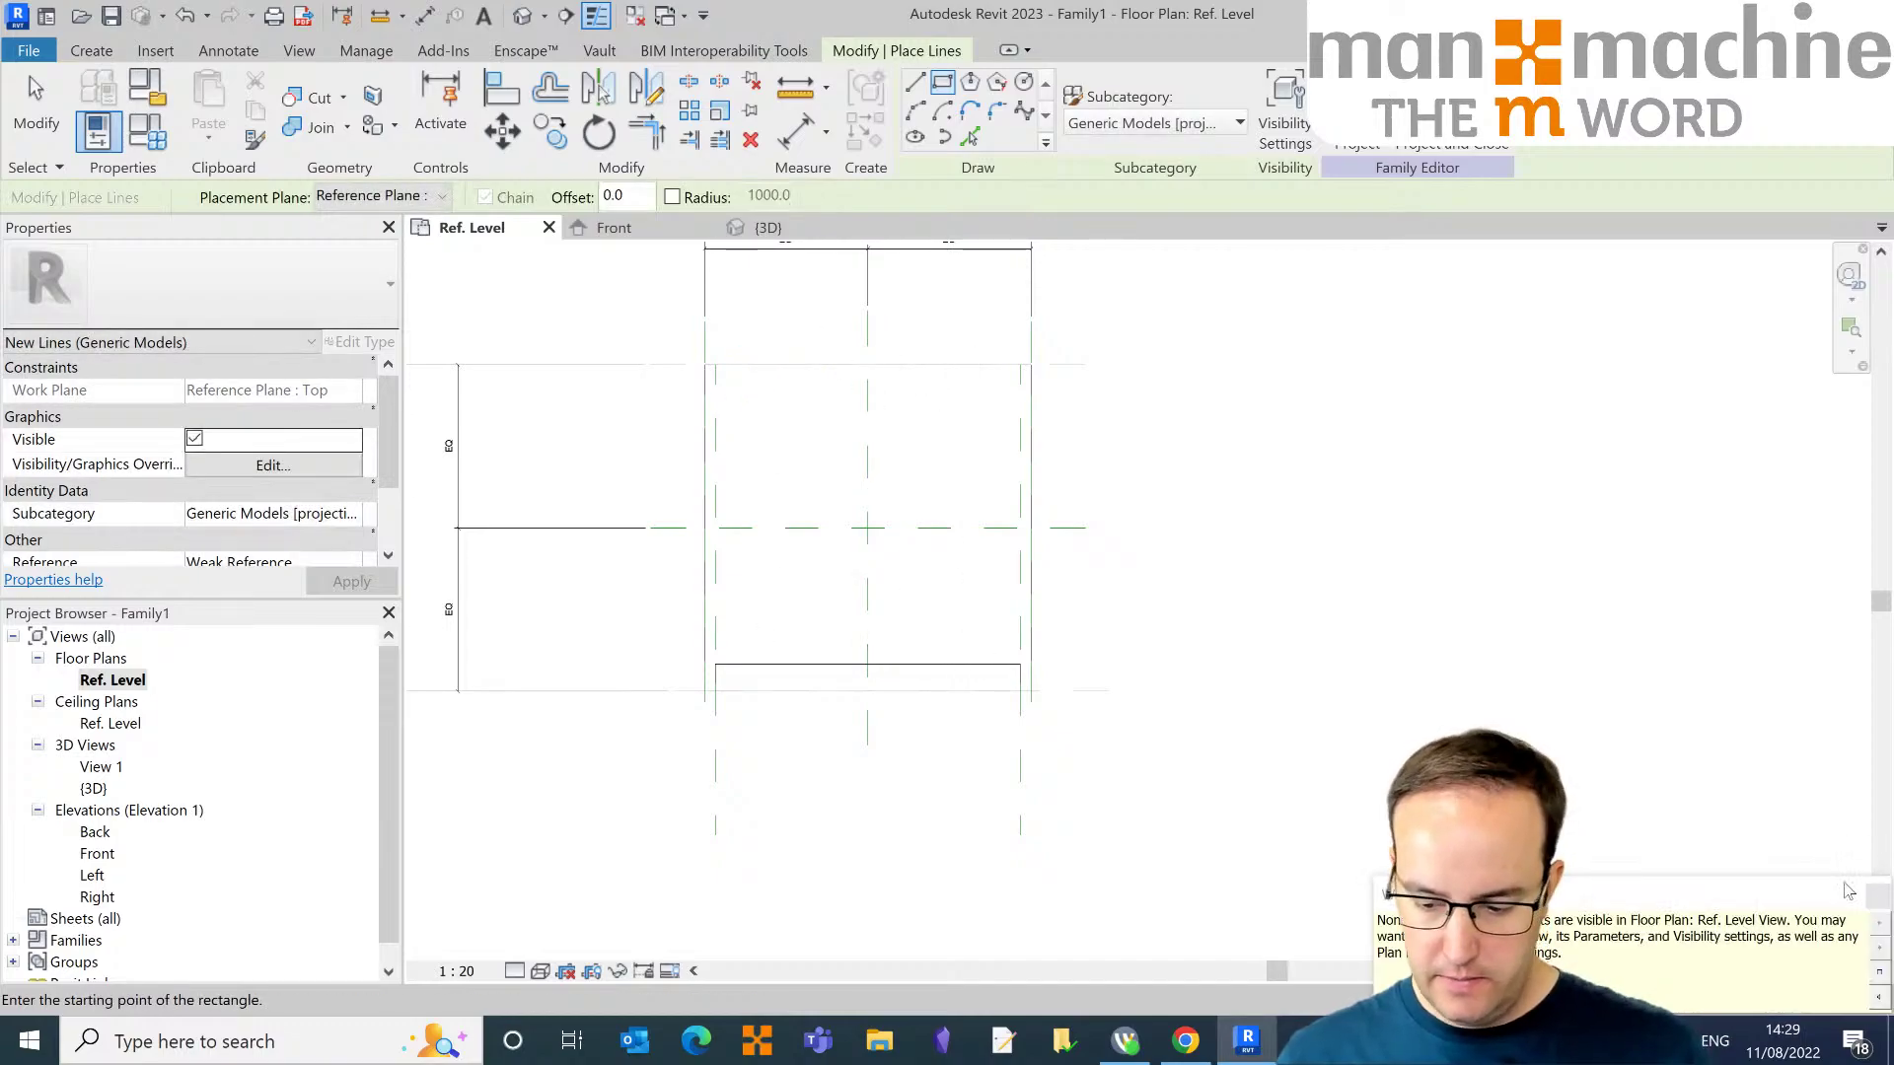
left_click(1876, 901)
right_click(1340, 455)
left_click(1389, 464)
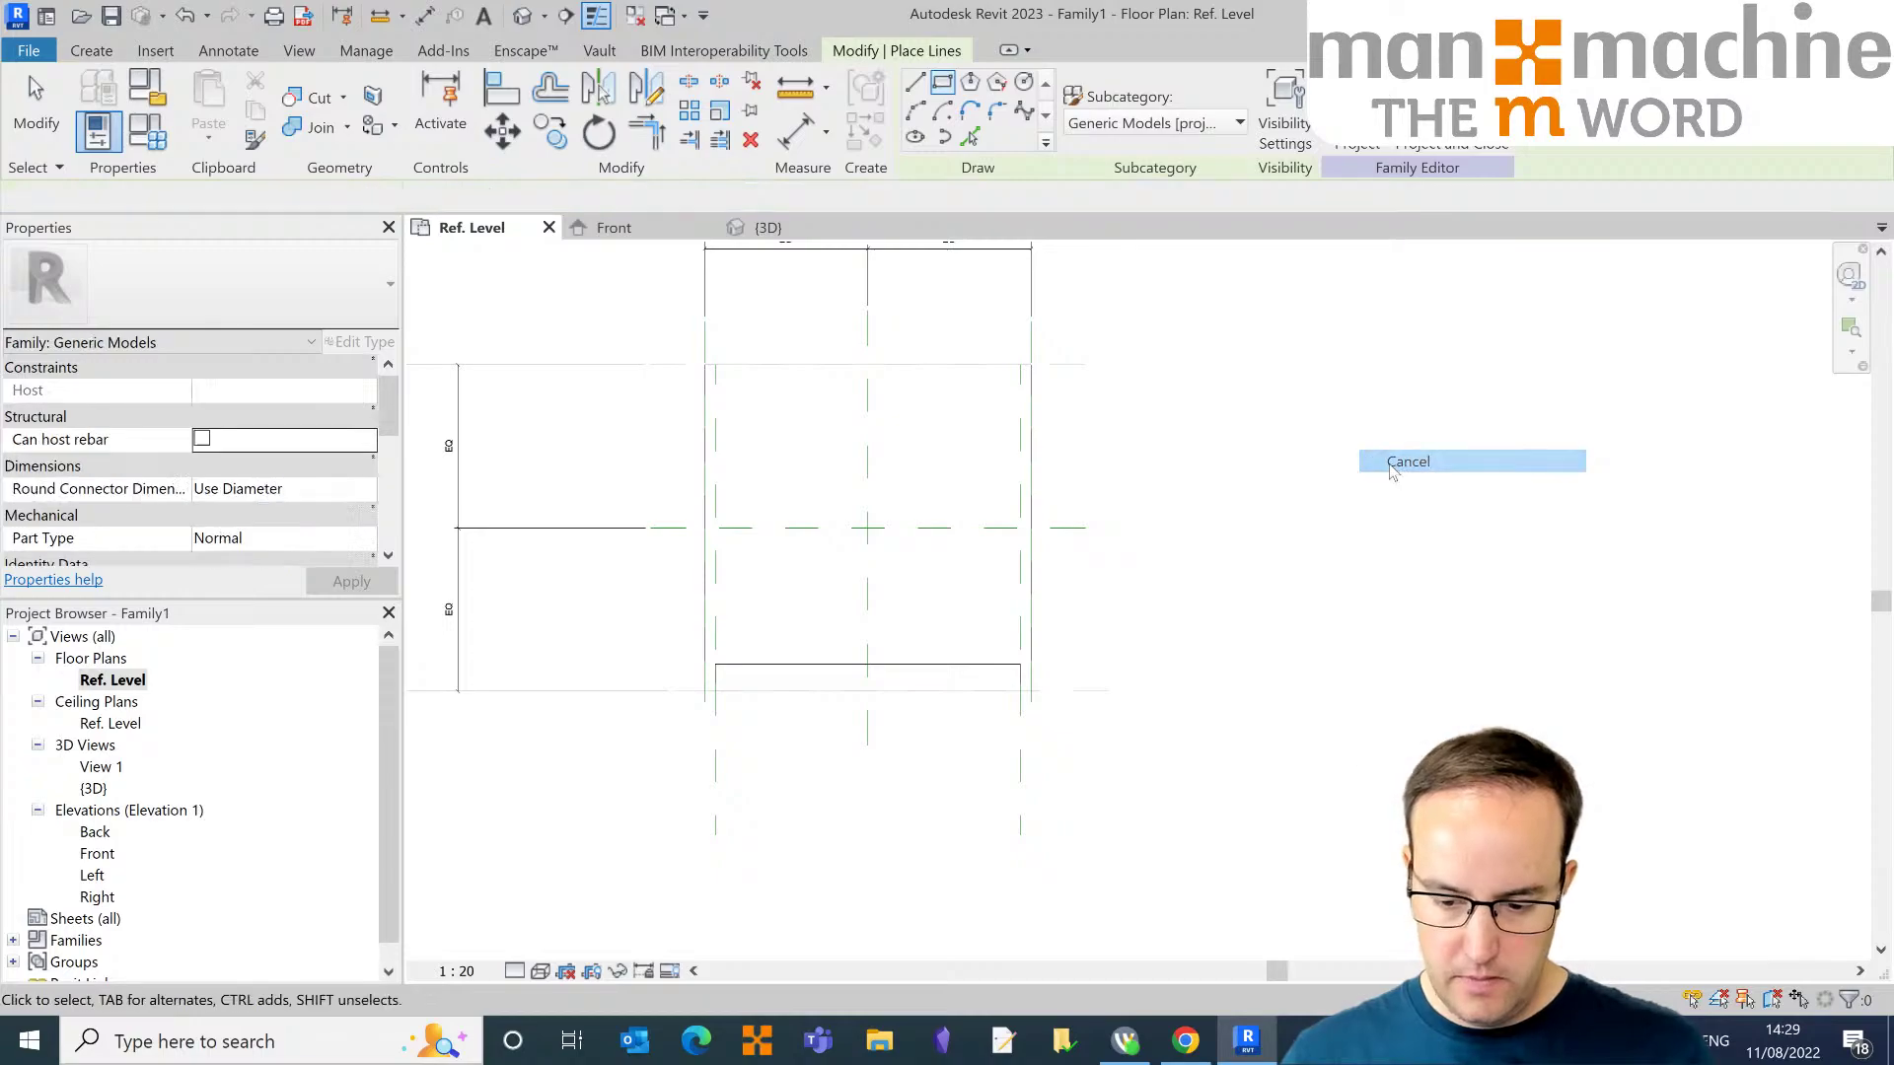
Step: In the 3D view, move the left line of the top-face rectangle outward so the rectangle is about 2400 wide
left_click(768, 227)
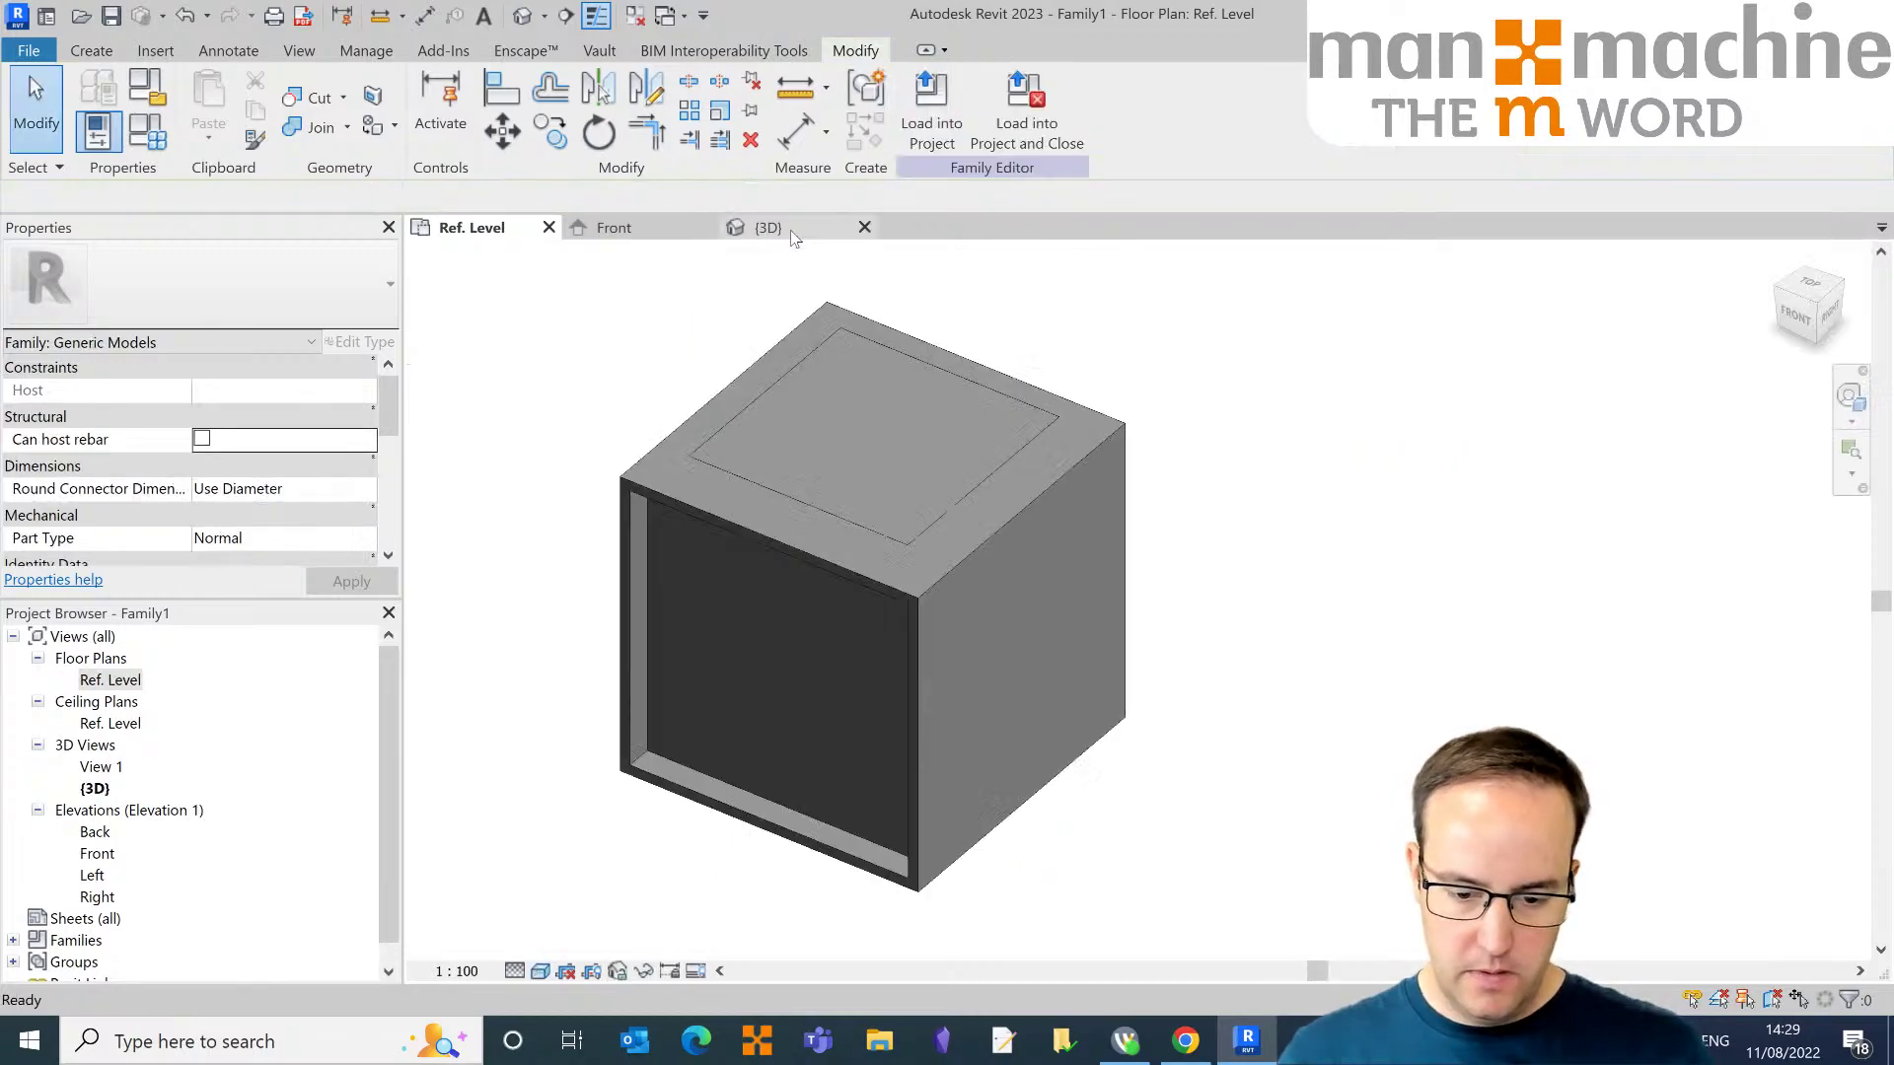
left_click(767, 409)
middle_click_drag(986, 522, 616, 601, "shift")
middle_click_drag(473, 508, 481, 501, "shift")
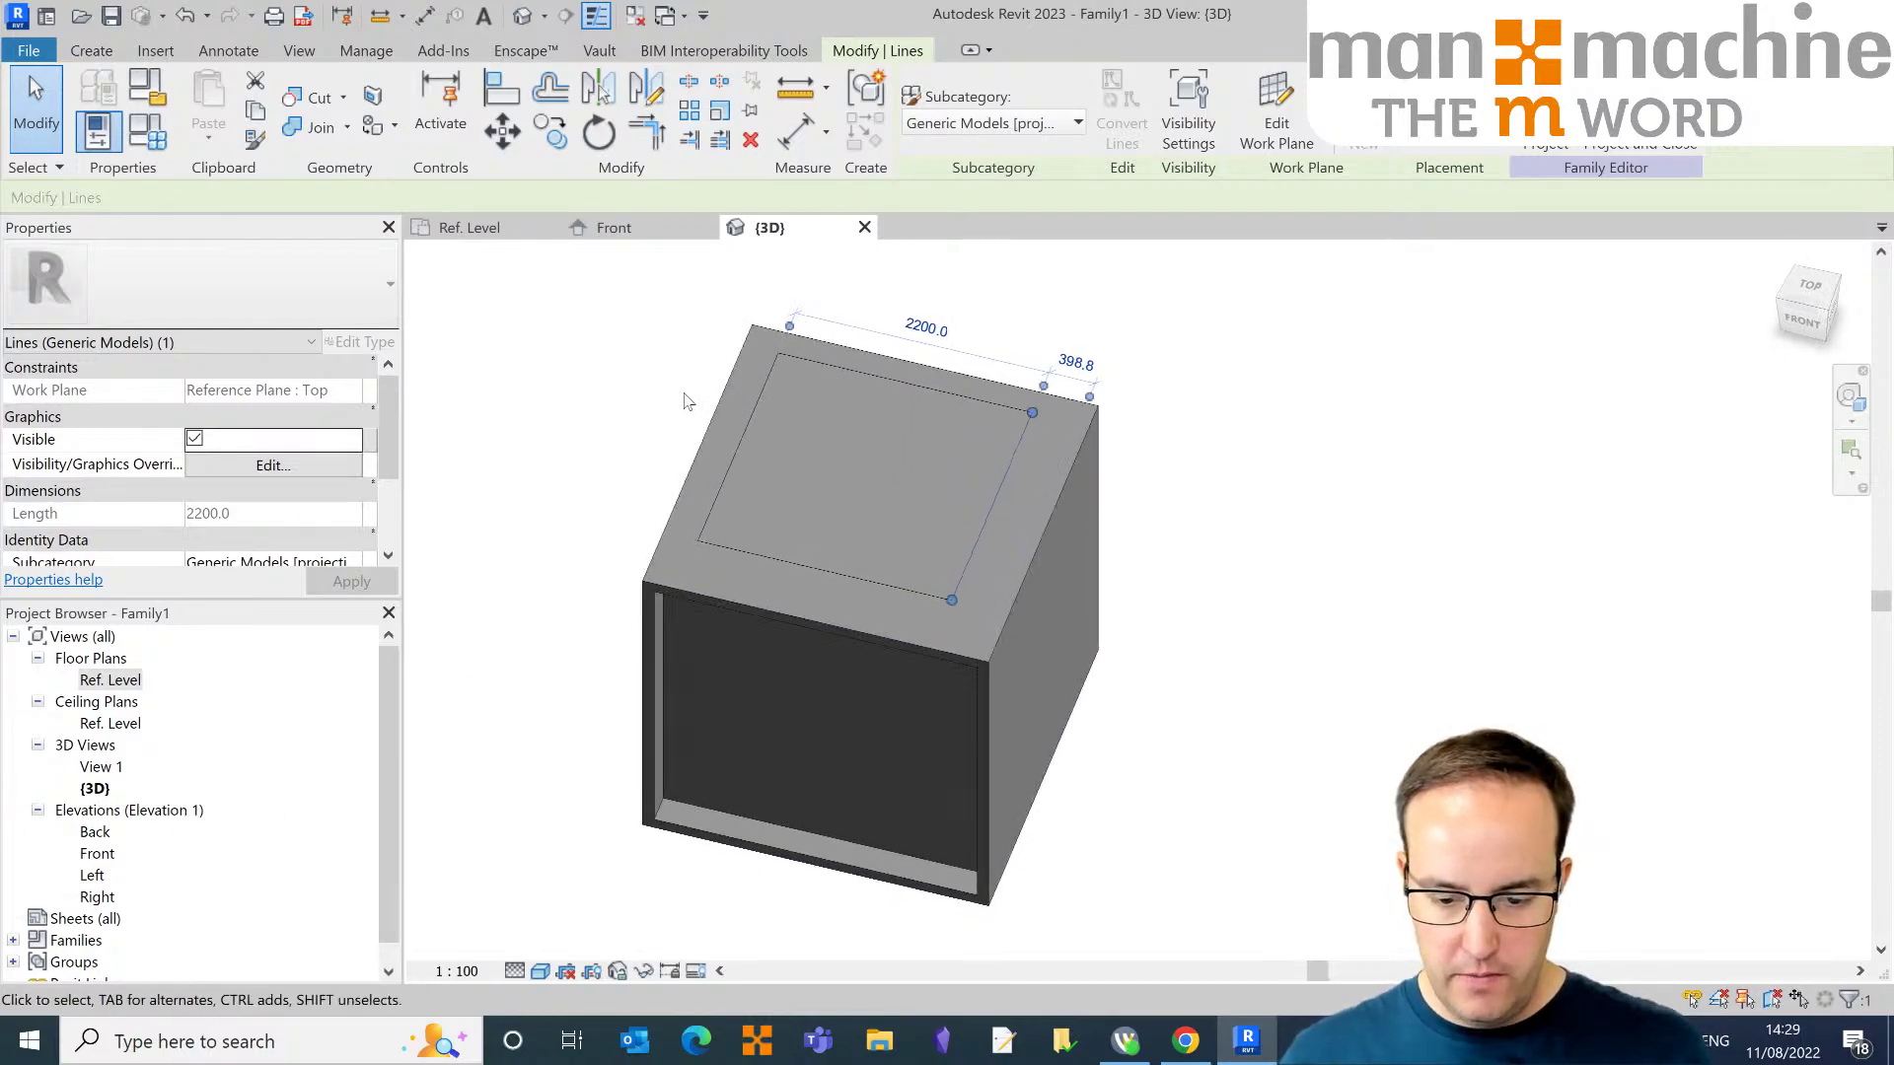
scroll(734, 458, "up", 4)
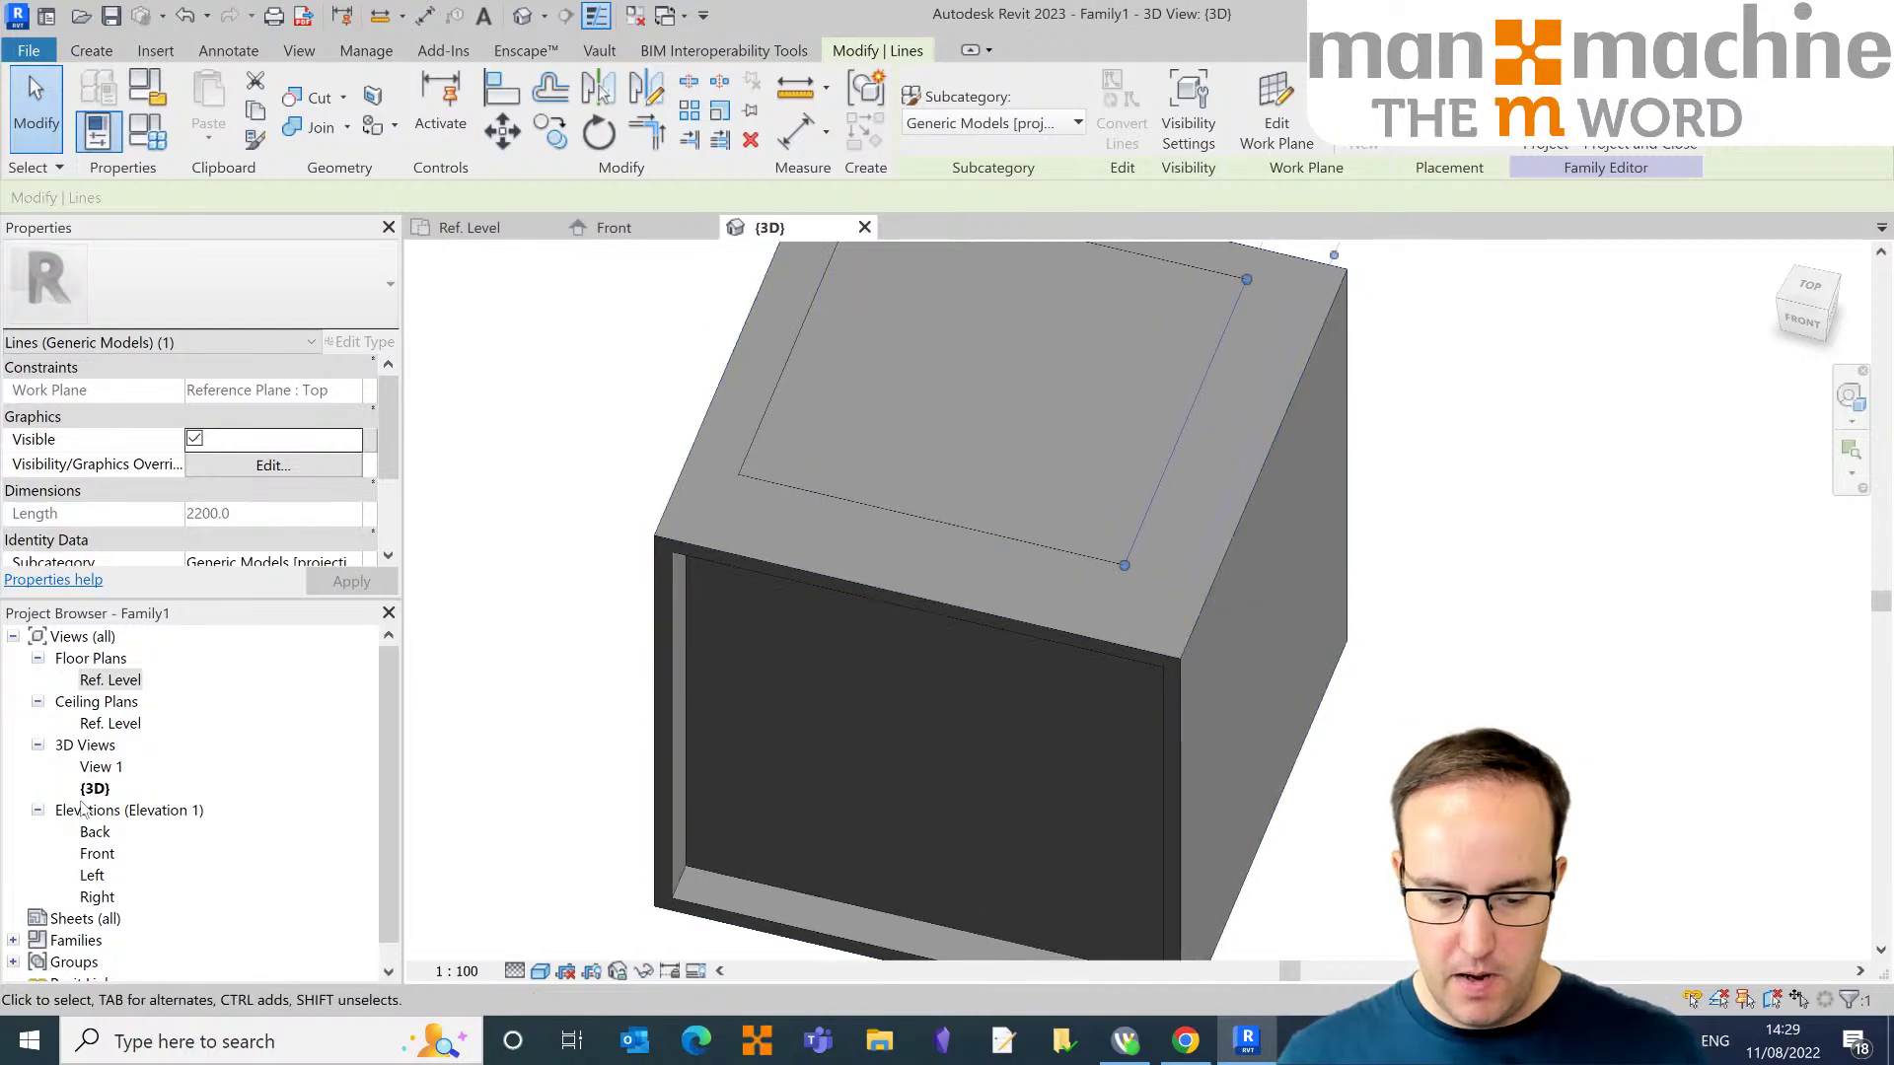
middle_click_drag(611, 549, 776, 448, "shift")
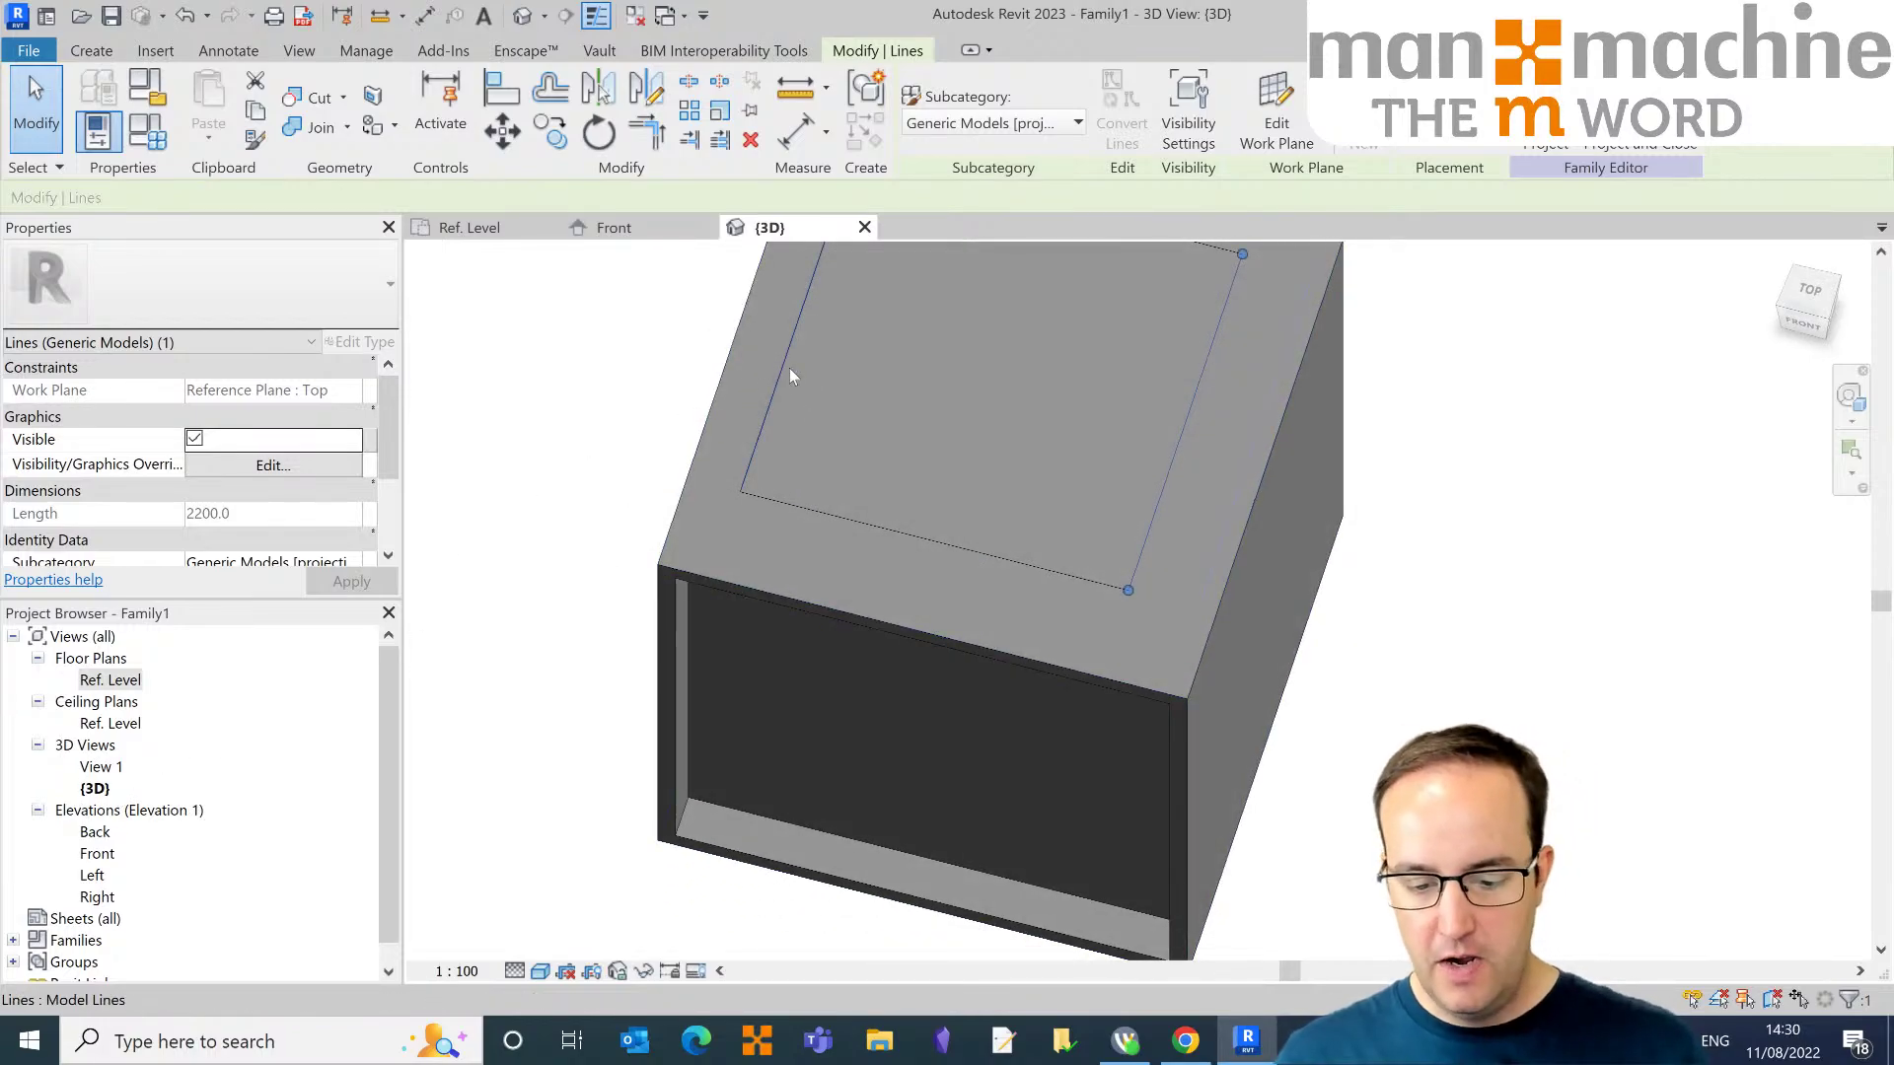
left_click_drag(783, 363, 742, 391)
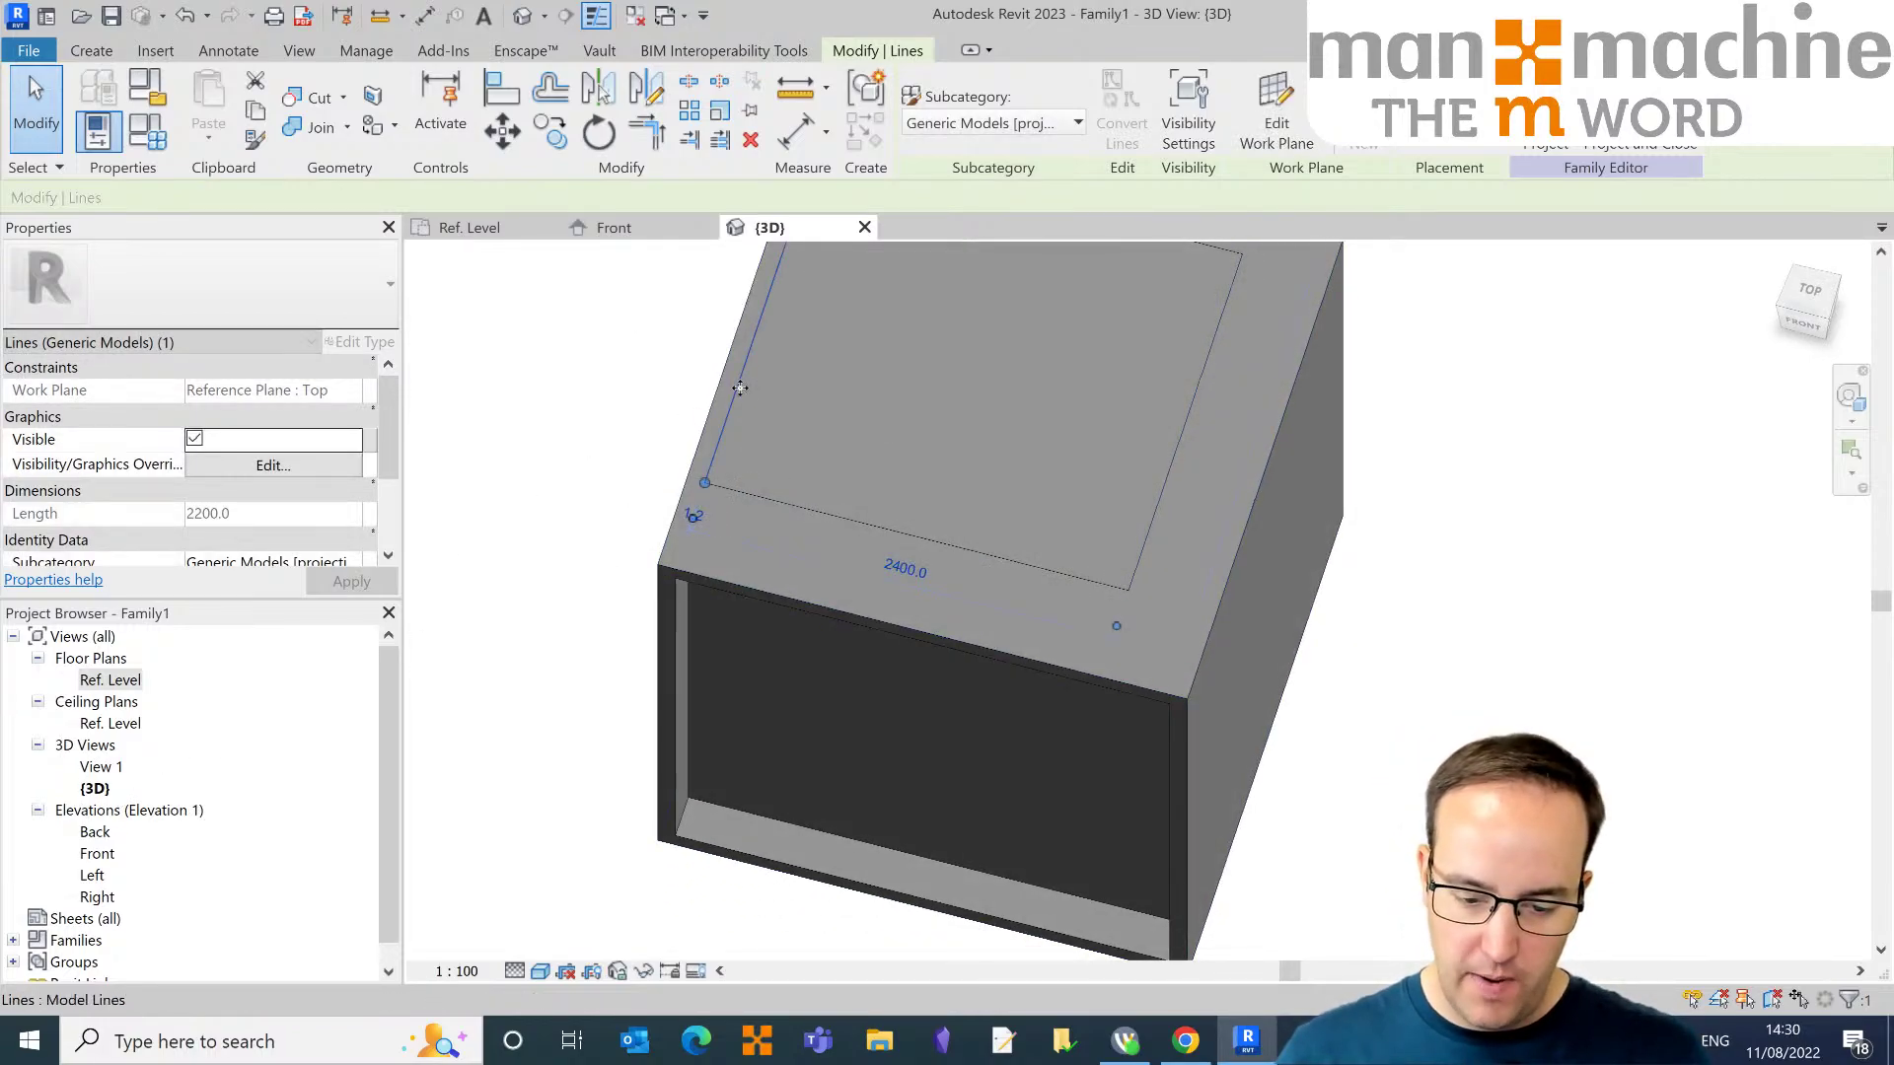
mouse_move(749, 395)
middle_mouse_down()
mouse_move(789, 691)
mouse_move(839, 538)
mouse_move(761, 331)
middle_mouse_up()
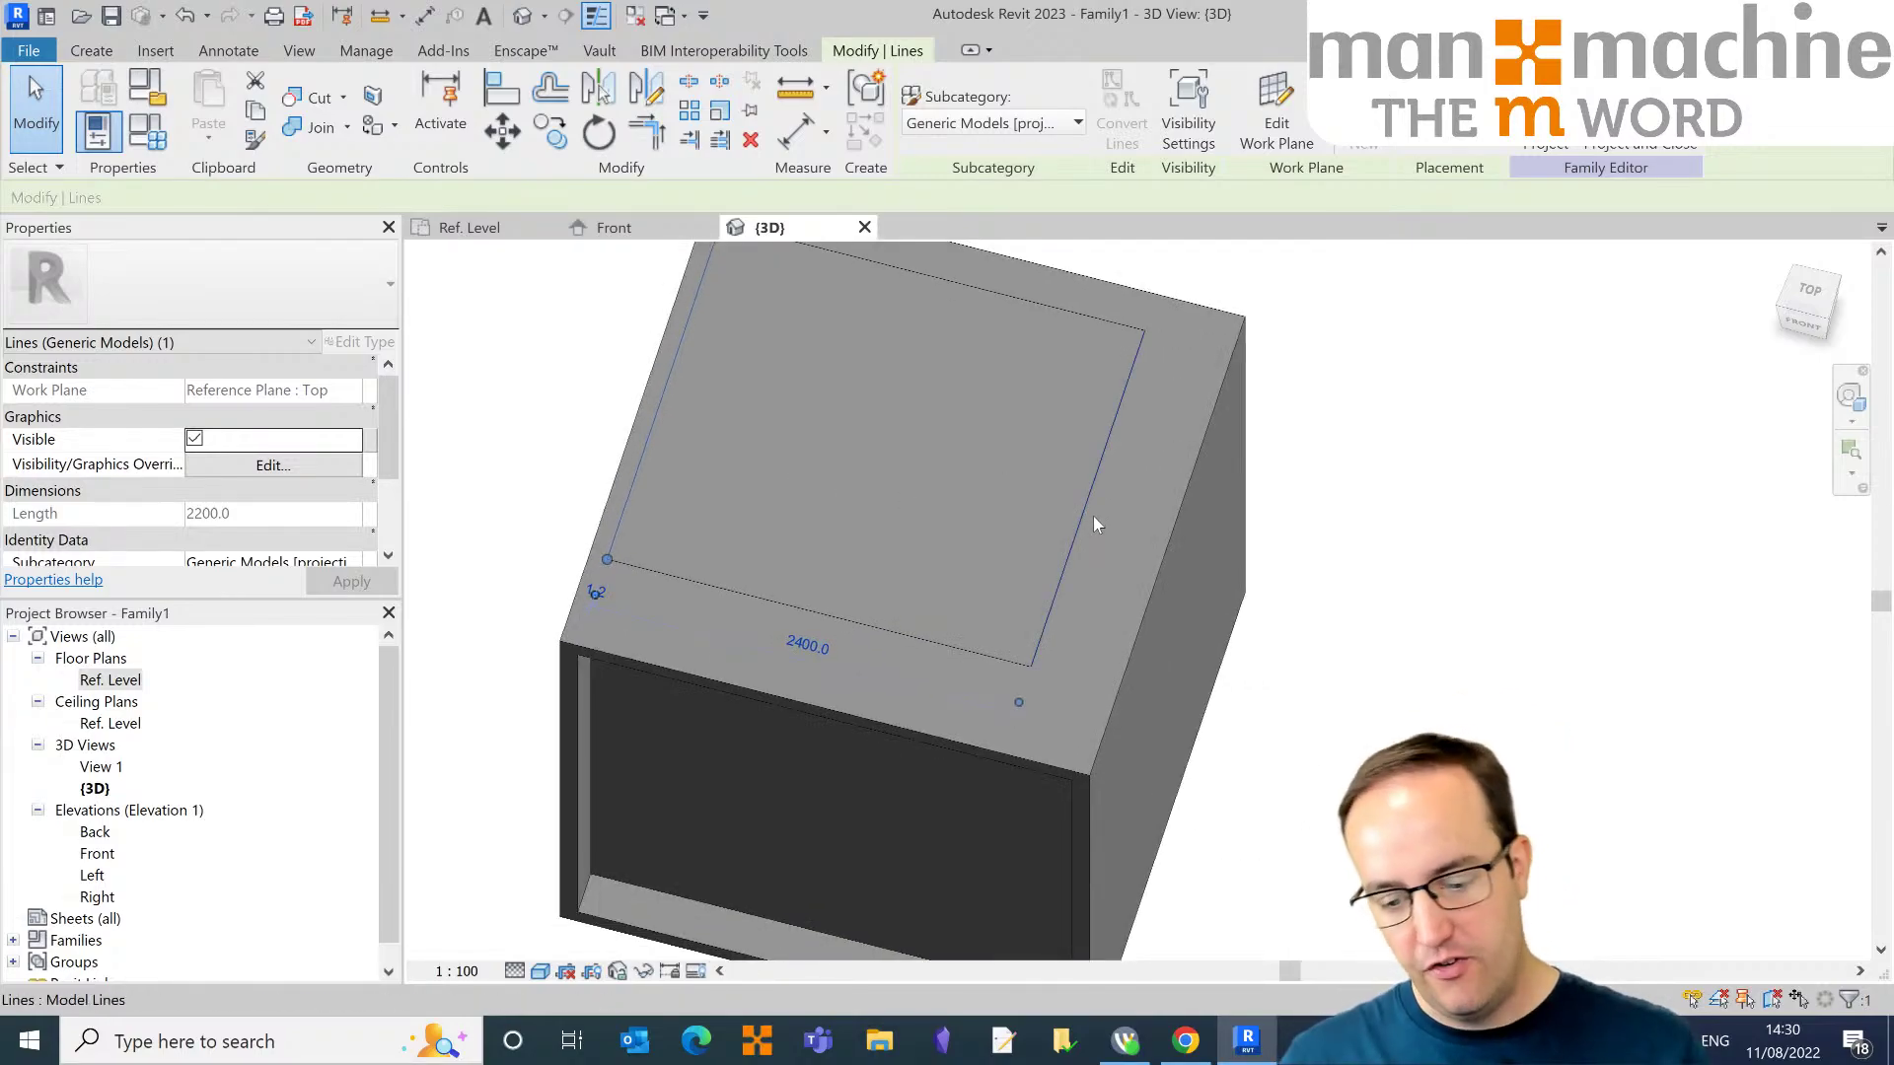
Step: Move the lines of the top-face rectangle outward toward the cube's edges, making the rectangle about 2700 wide
key("Escape")
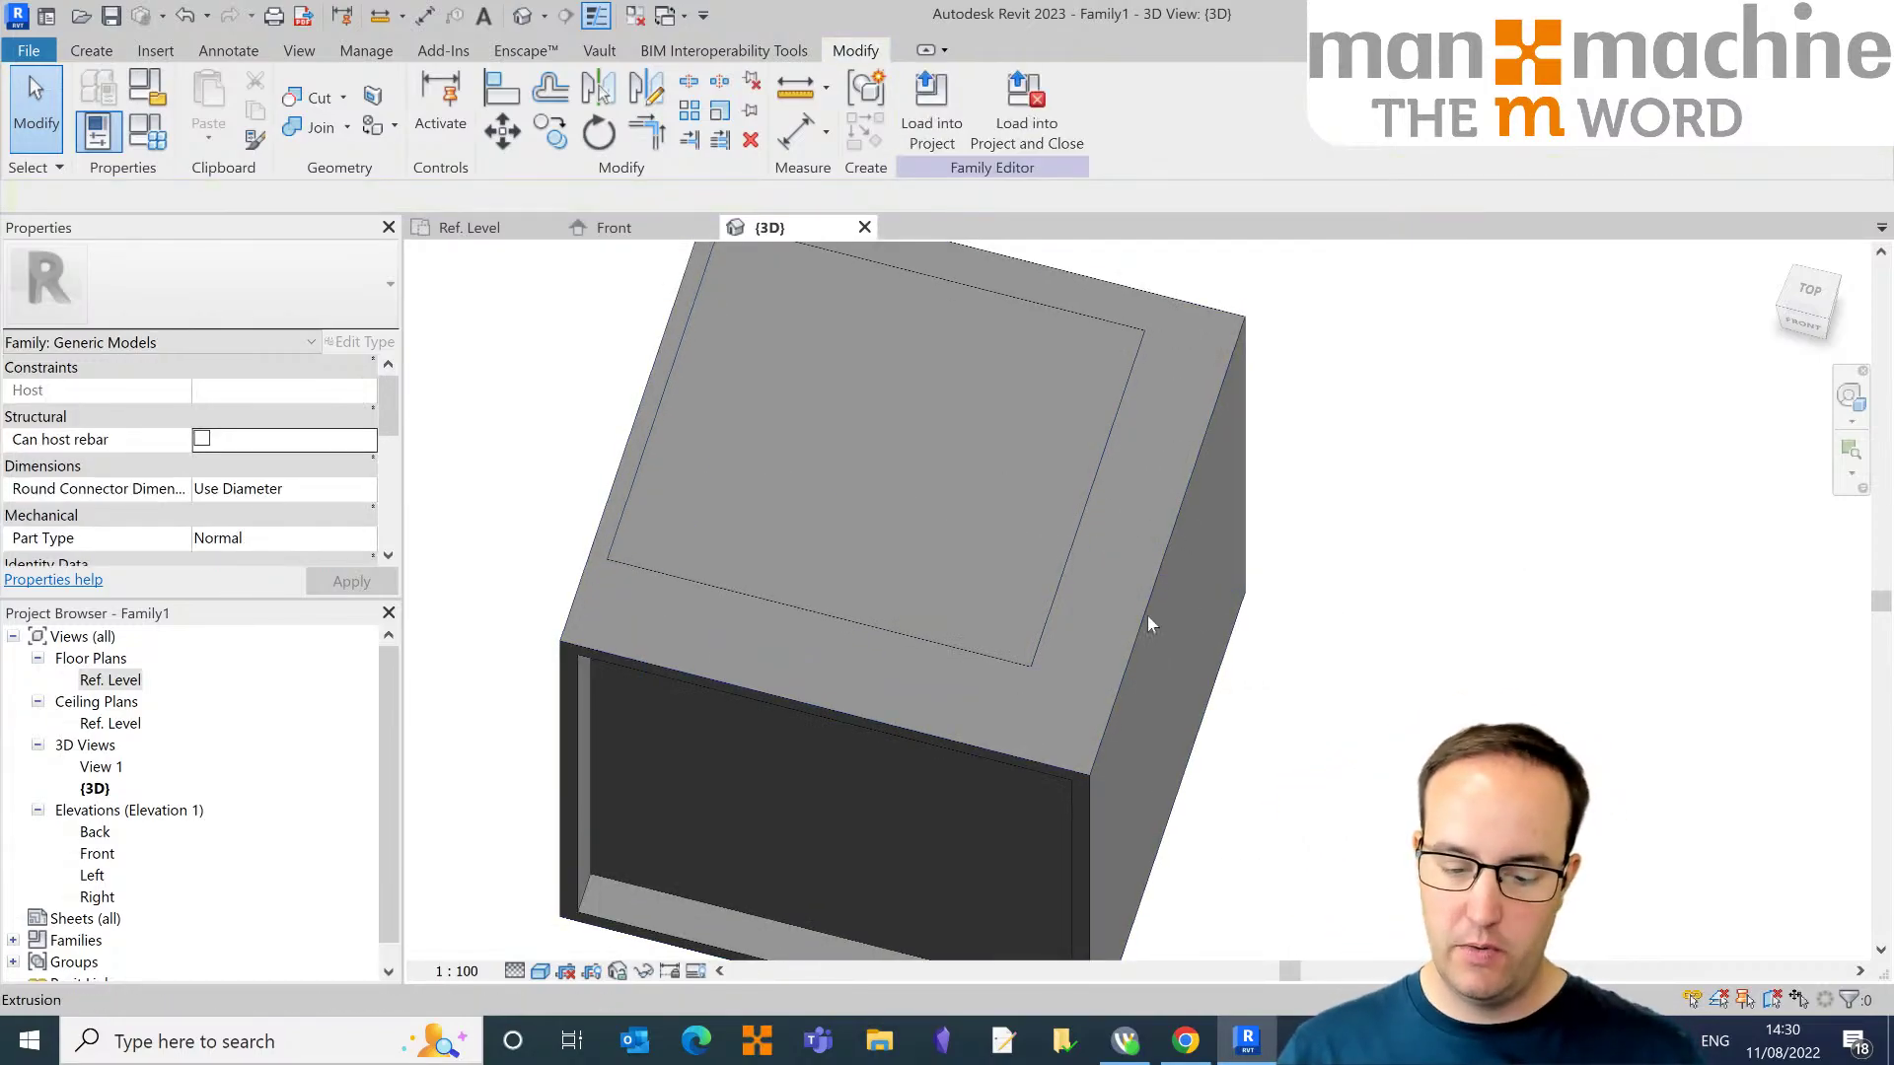
middle_click_drag(1056, 553, 826, 497, "shift")
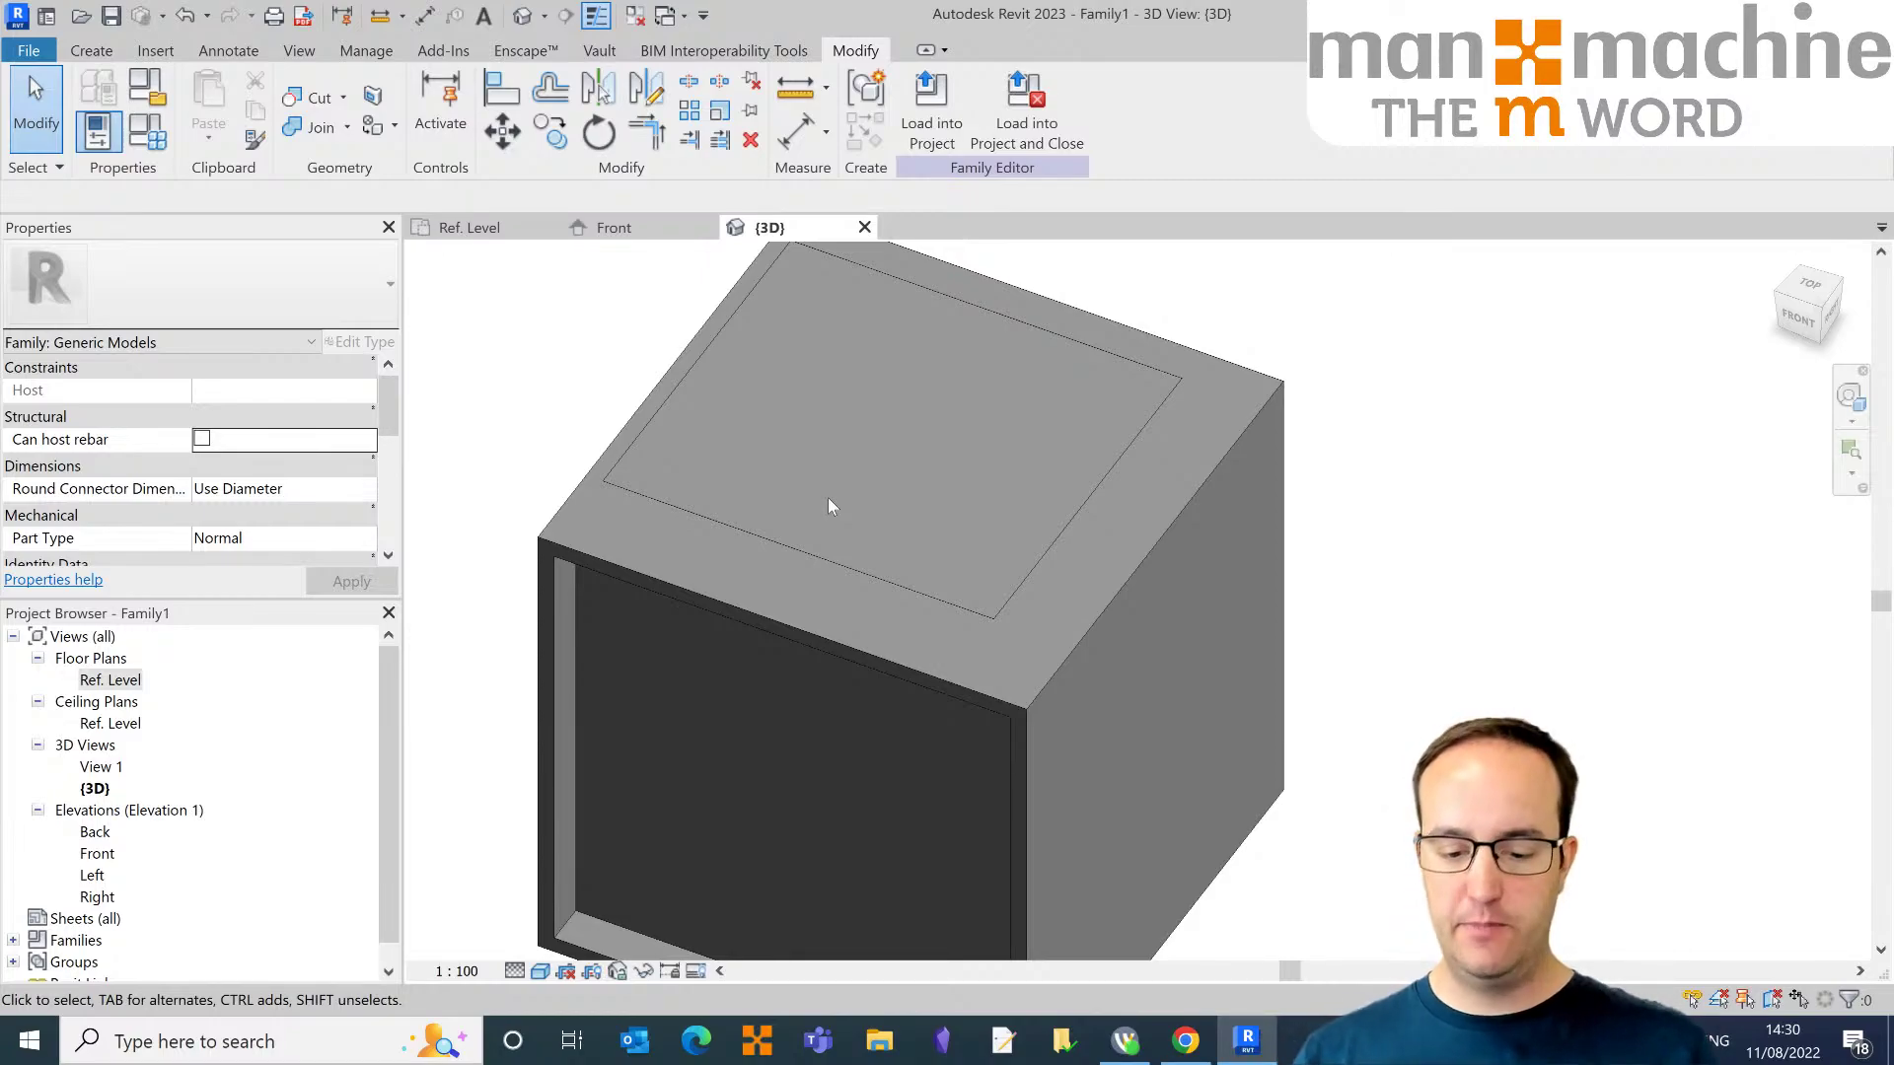
left_click(1077, 518)
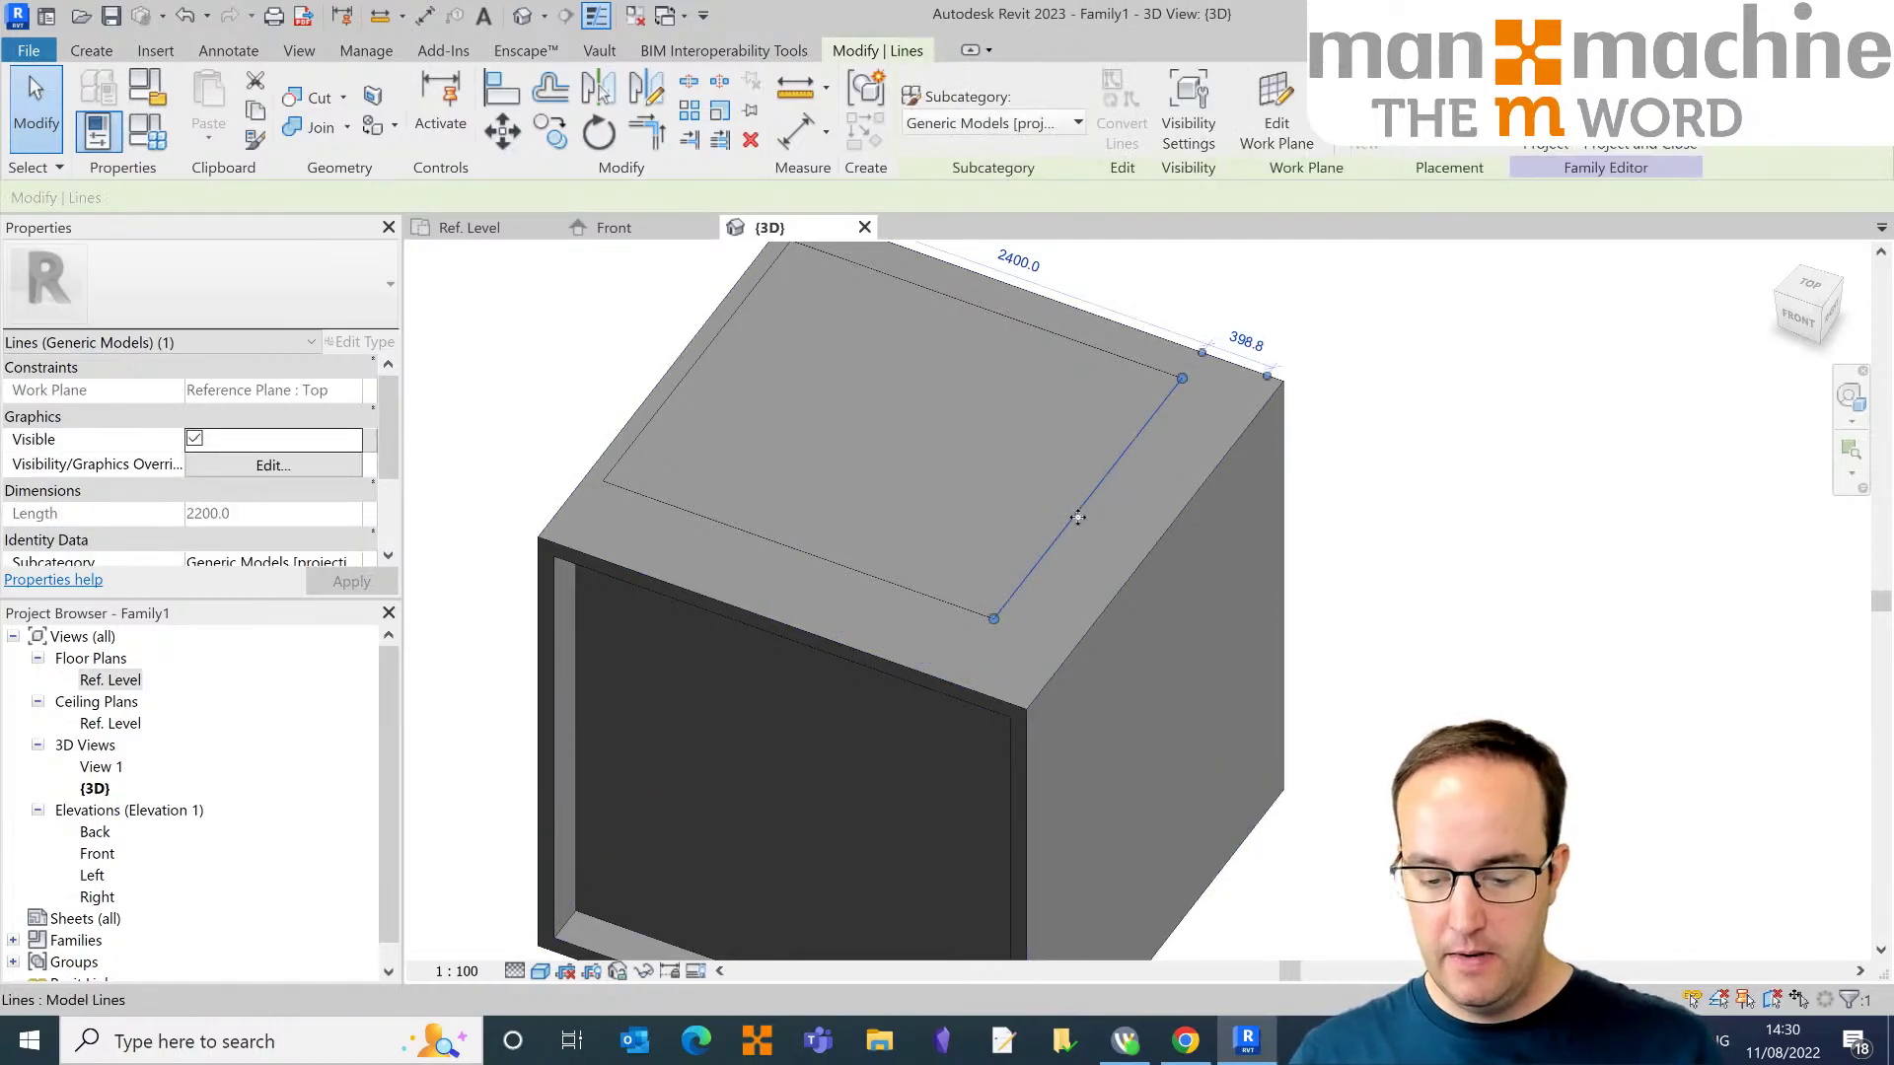
left_click_drag(1077, 518, 1128, 536)
left_click_drag(873, 578, 1026, 340)
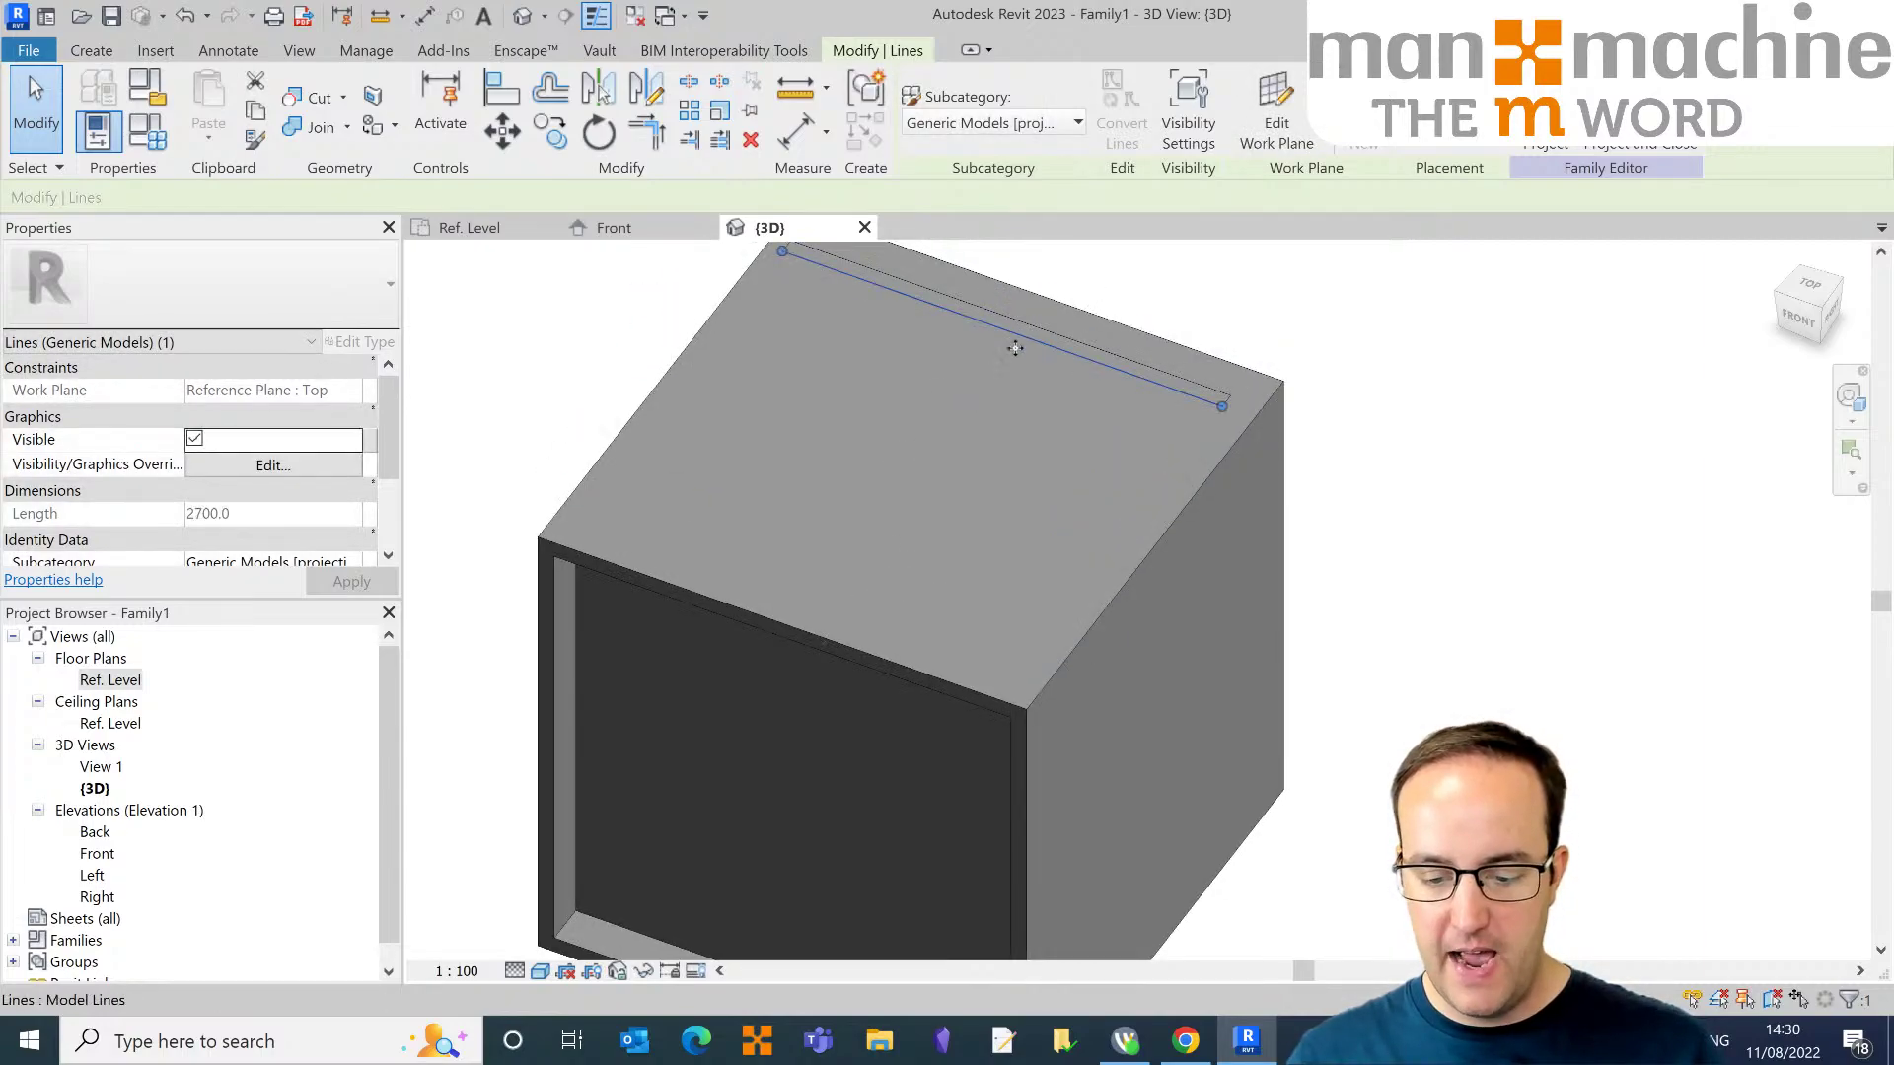
left_click(1565, 552)
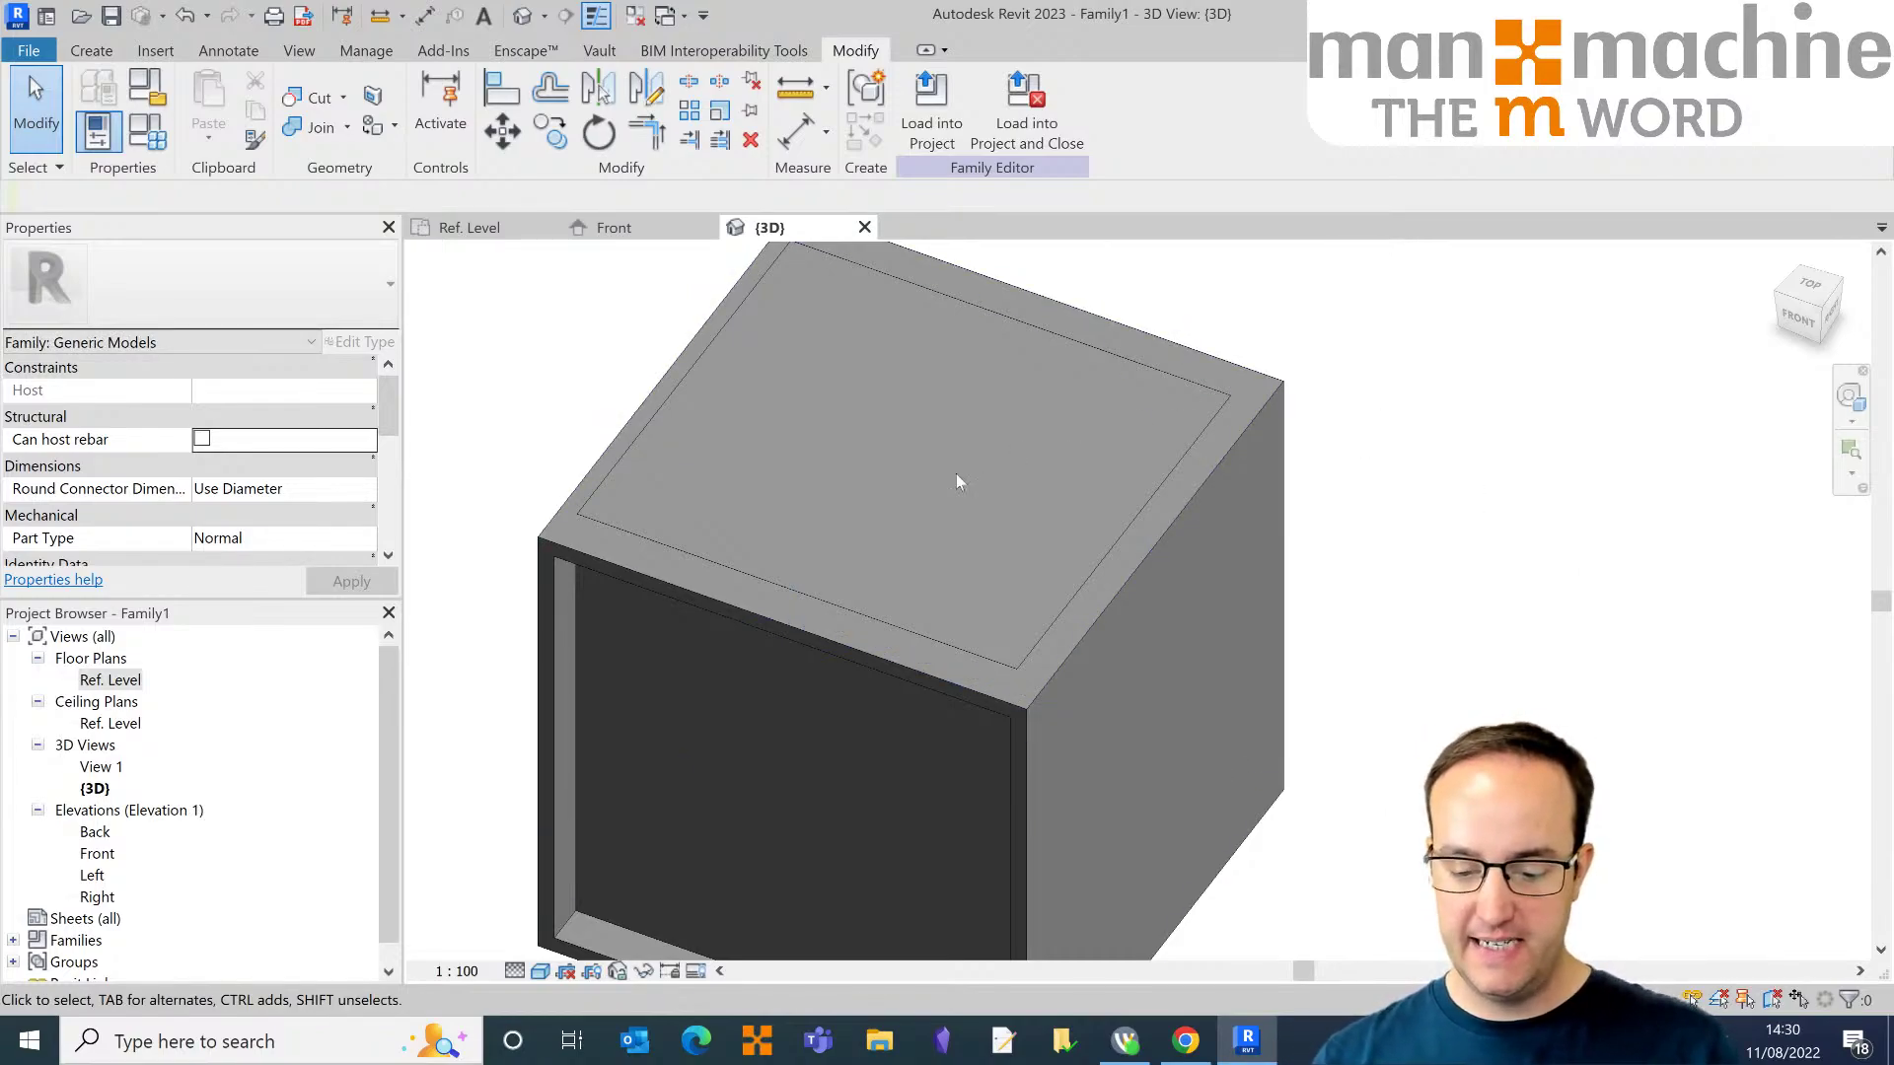
middle_click_drag(955, 481, 692, 680, "shift")
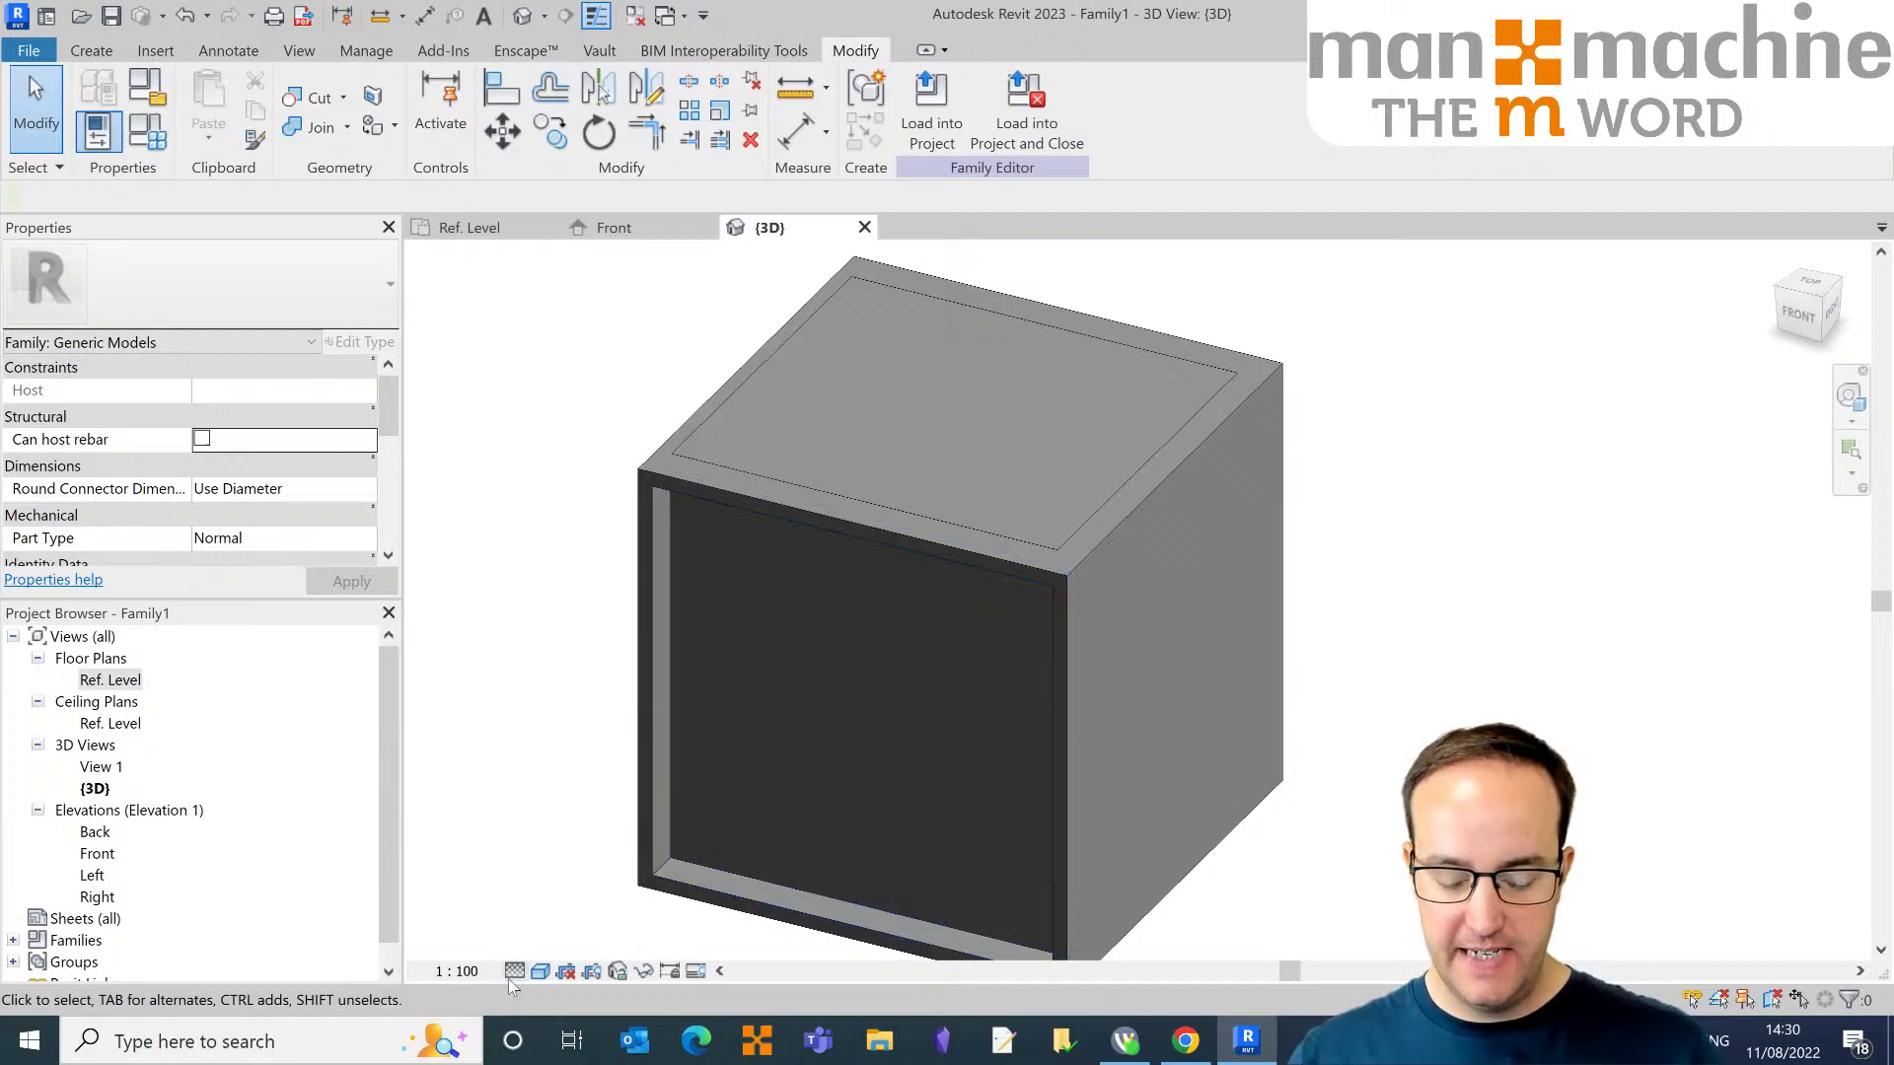
middle_click_drag(517, 795, 603, 771)
scroll(582, 708, "up", 1)
scroll(582, 708, "down", 3)
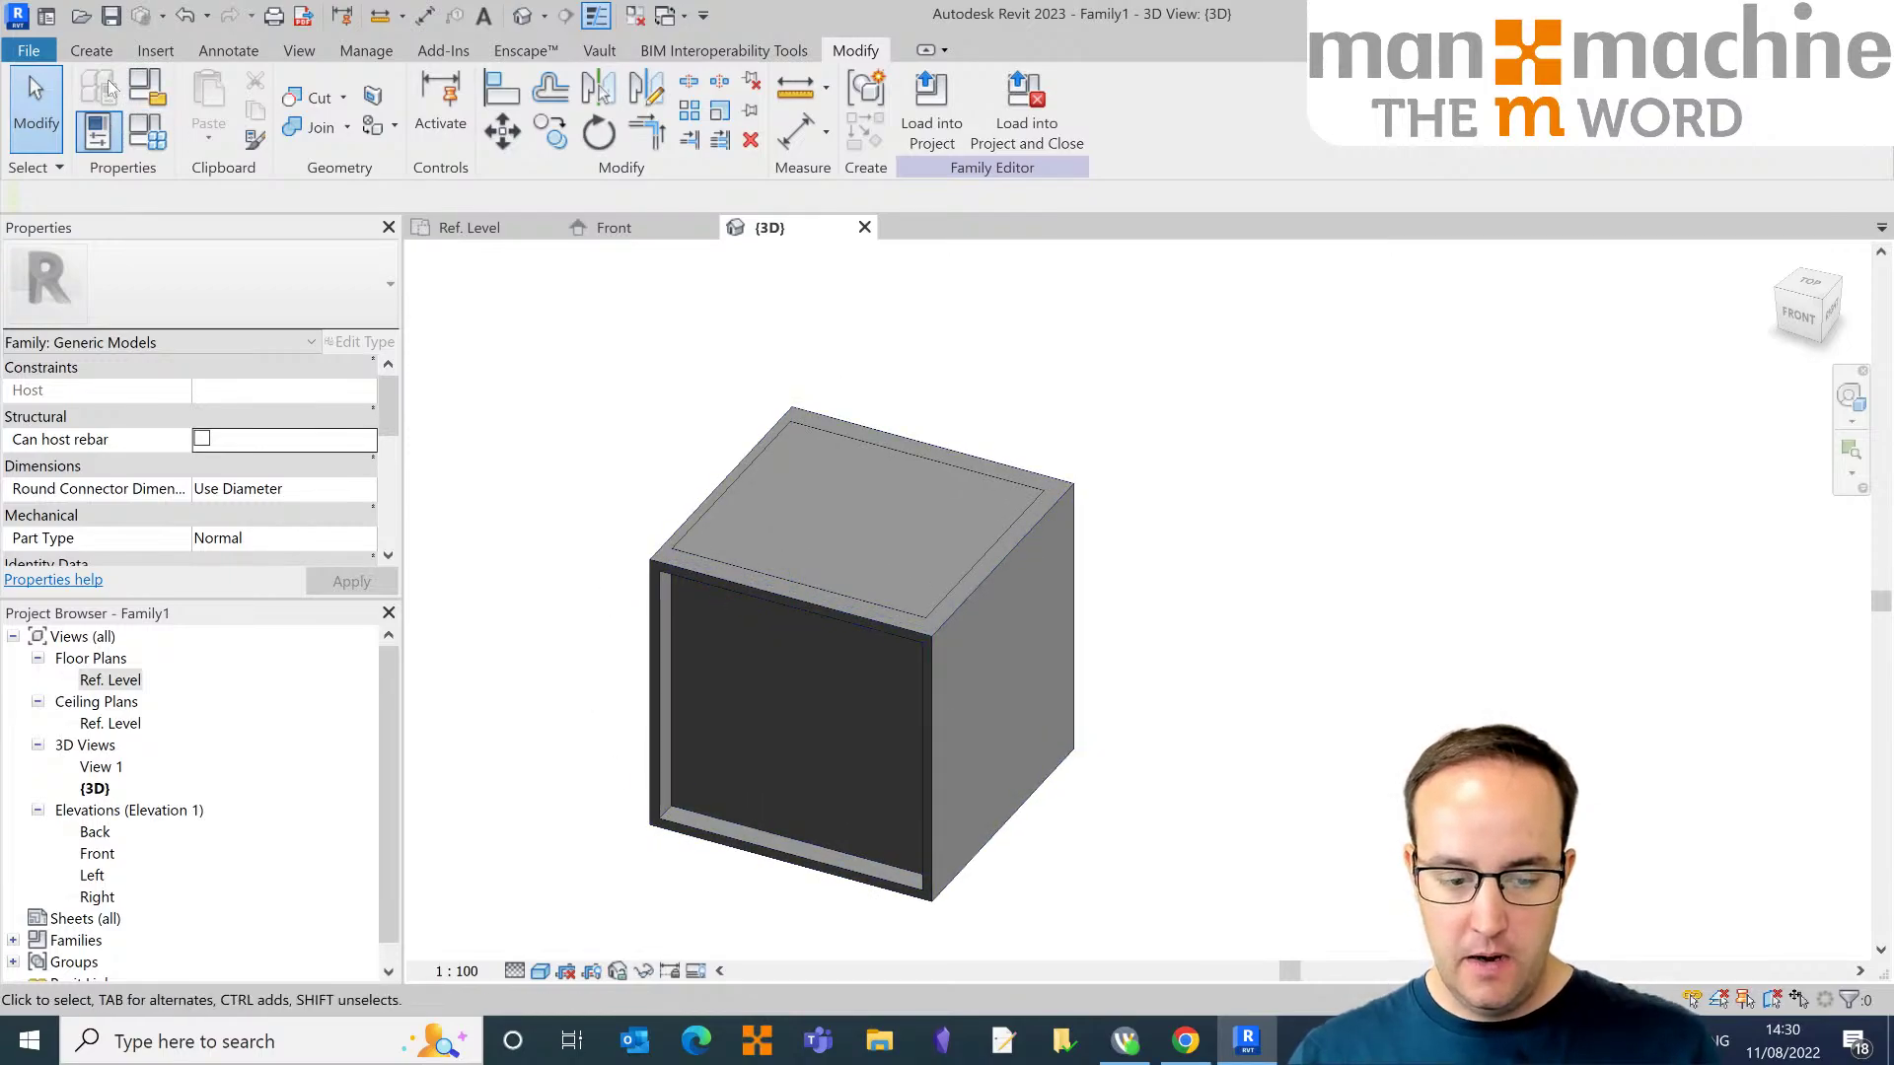
left_click(86, 49)
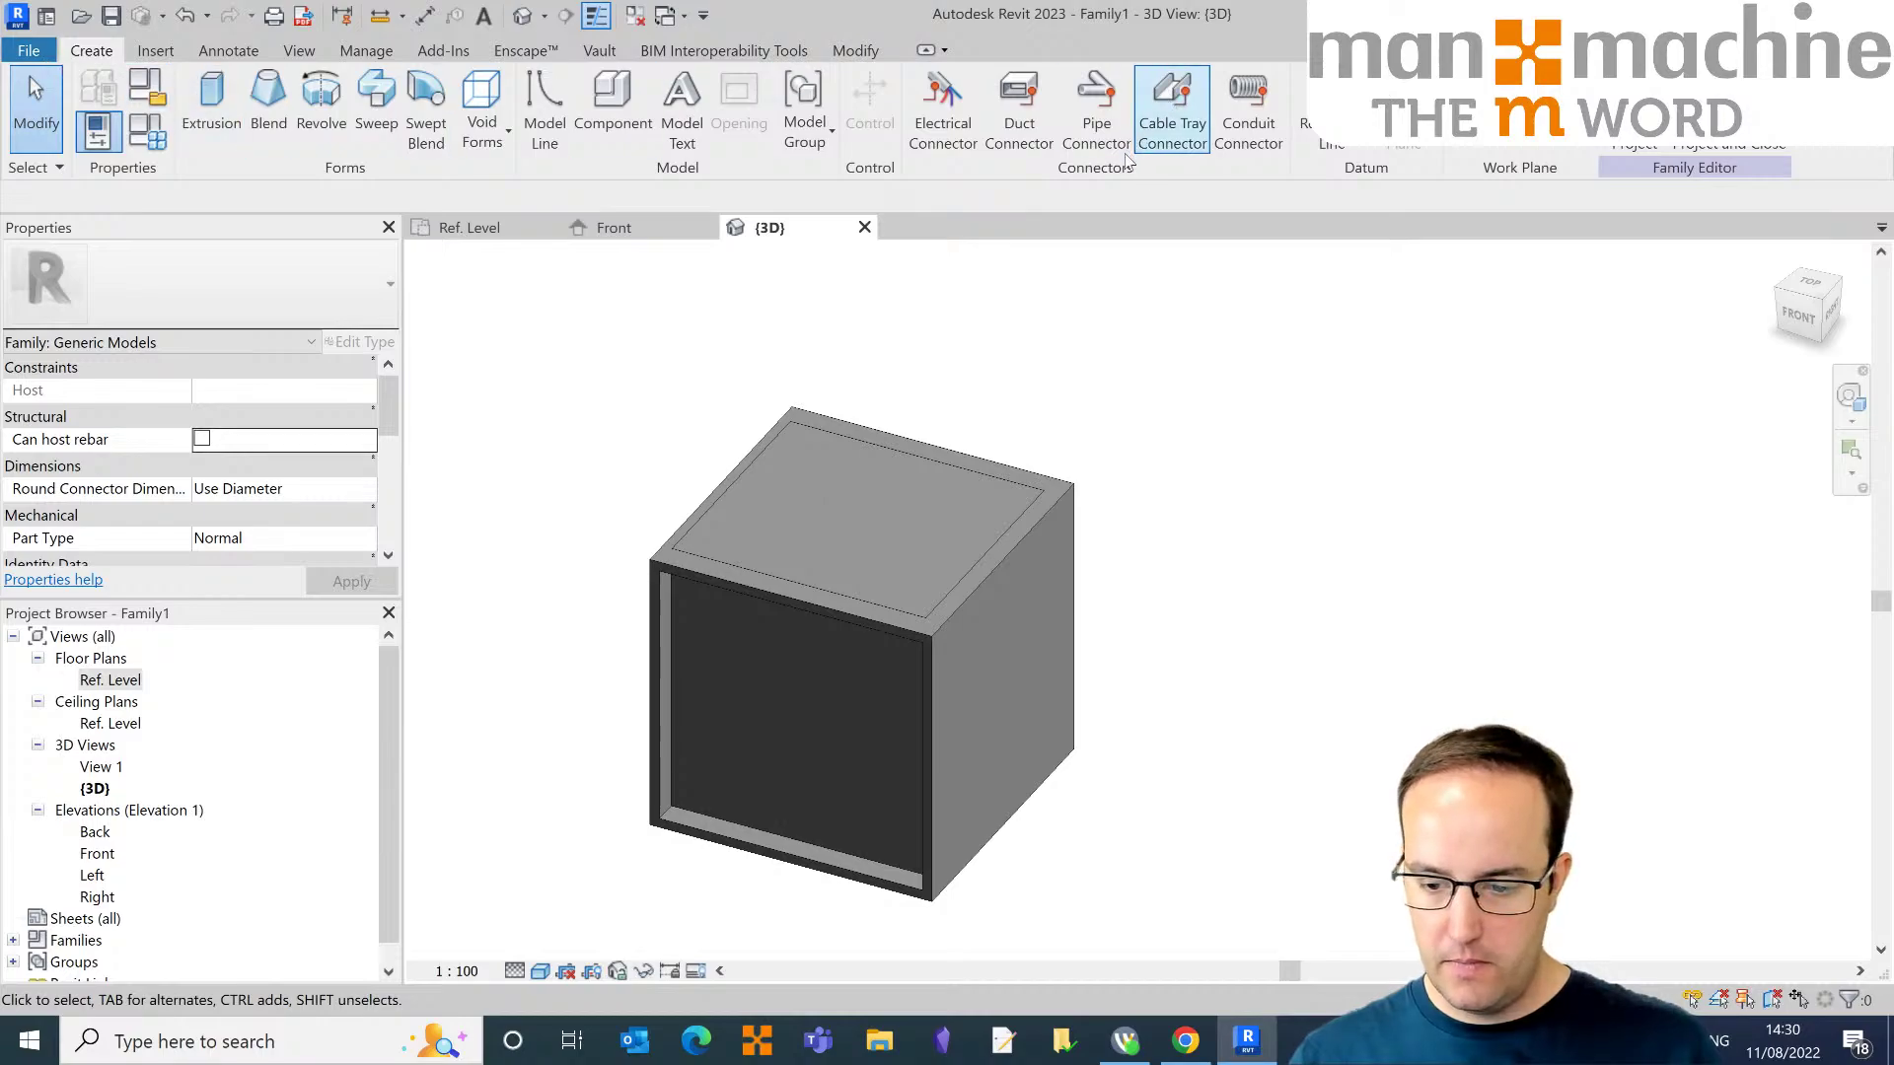
left_click_drag(513, 330, 1198, 967)
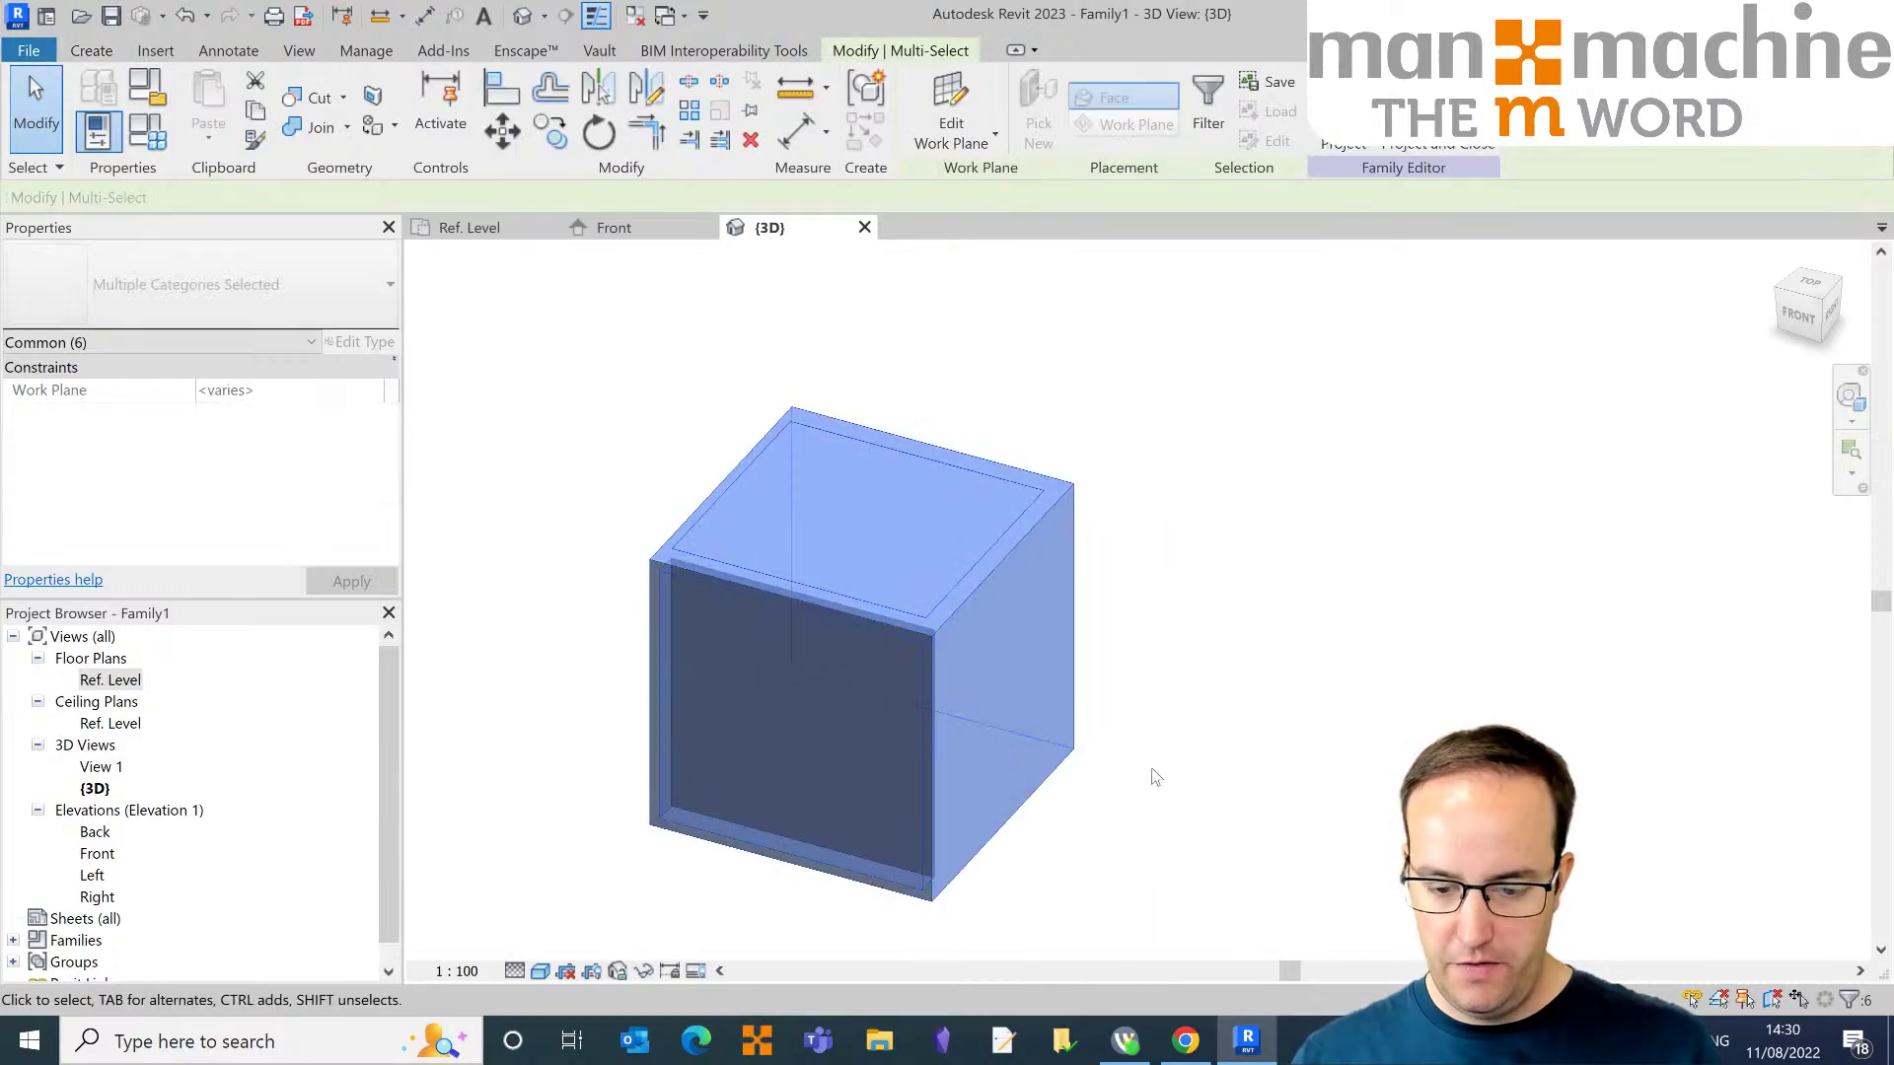
left_click(1201, 390)
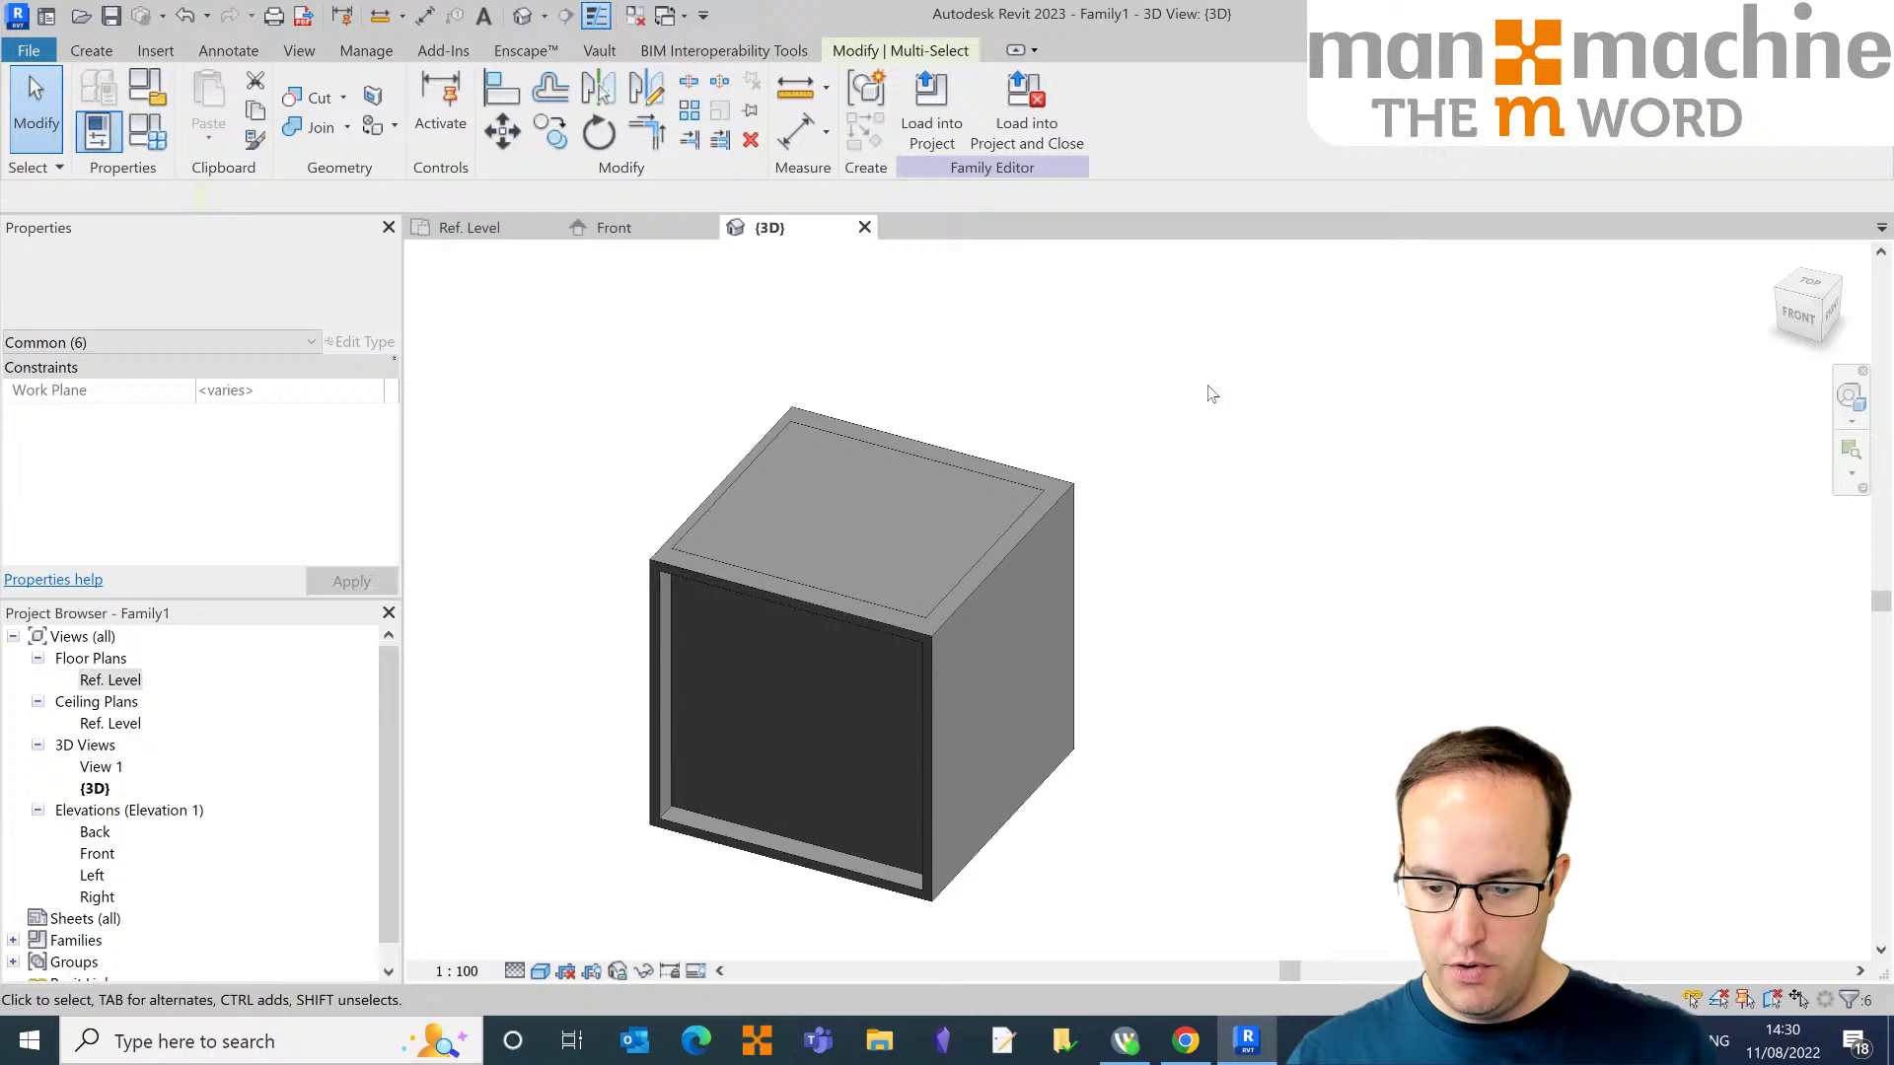
Step: Limit the front void extrusion's visibility to 3D views only, at Medium and Fine detail levels
left_click(747, 586)
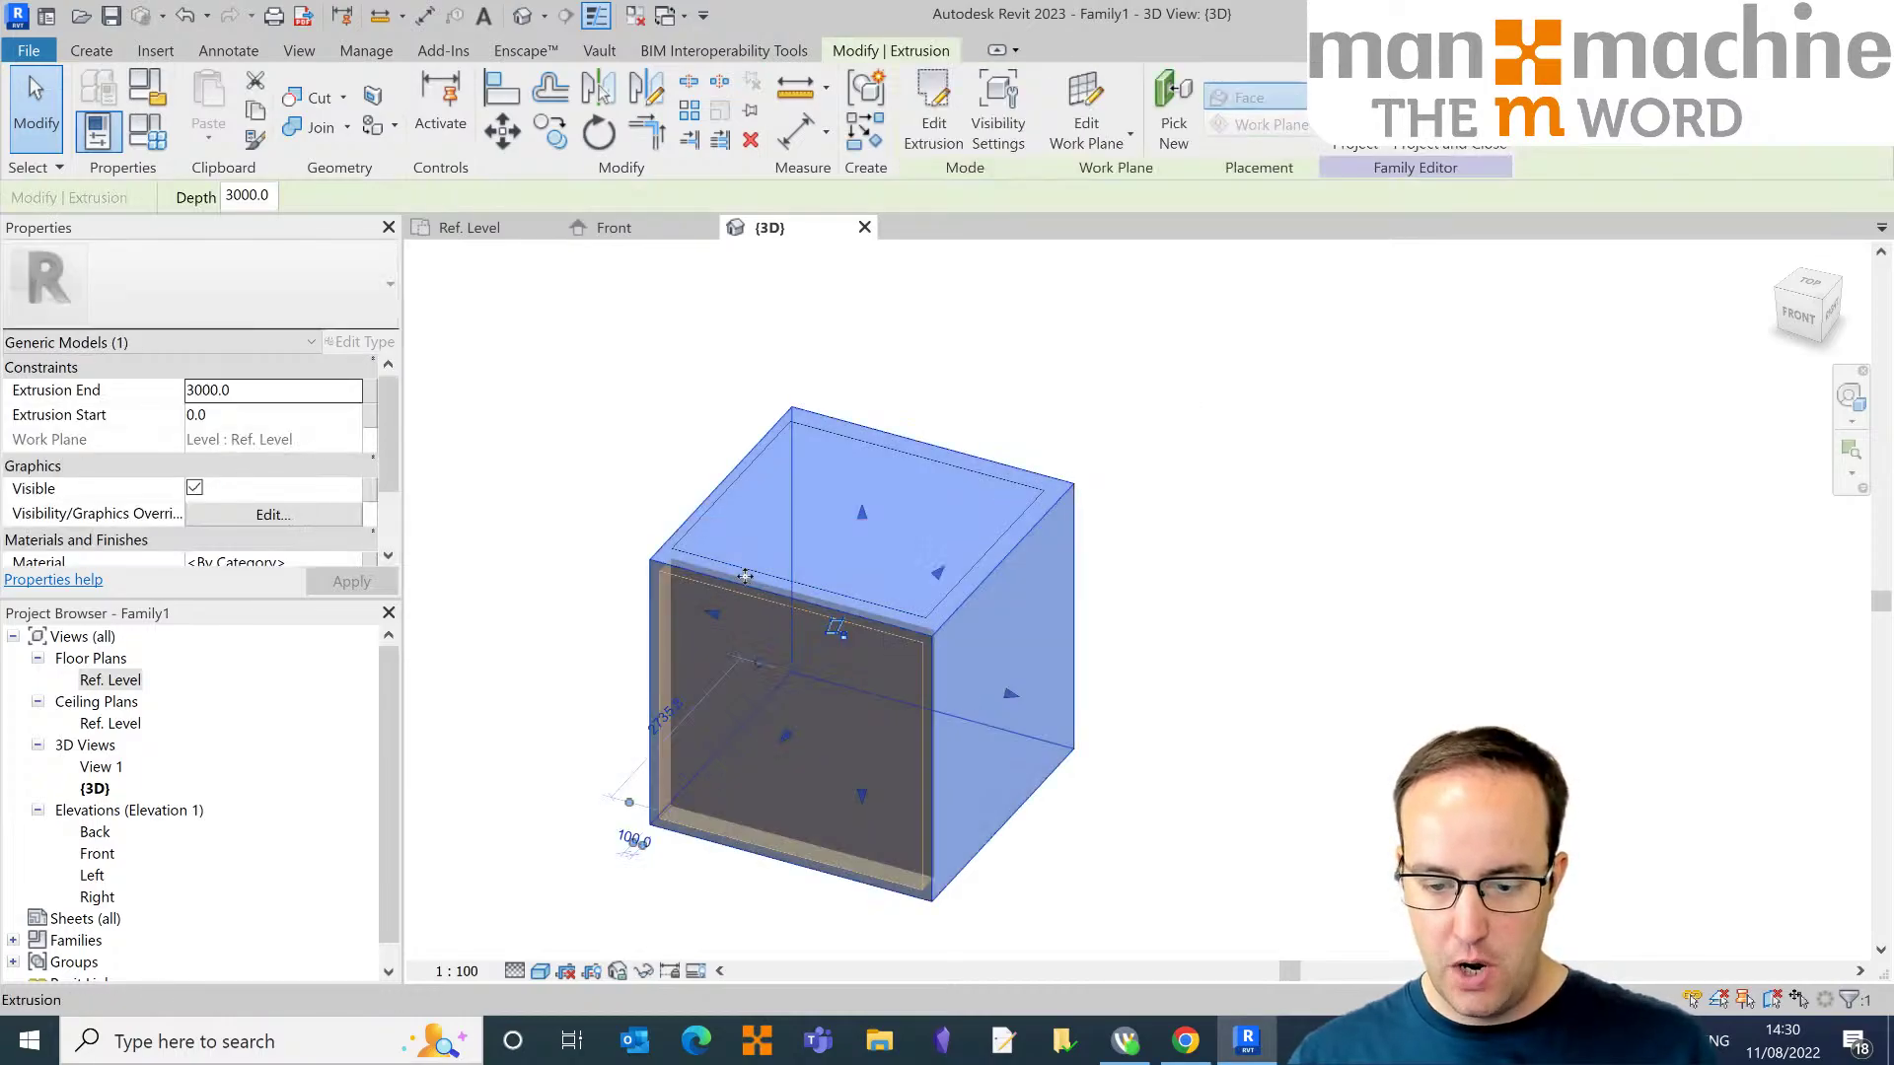
key("Escape")
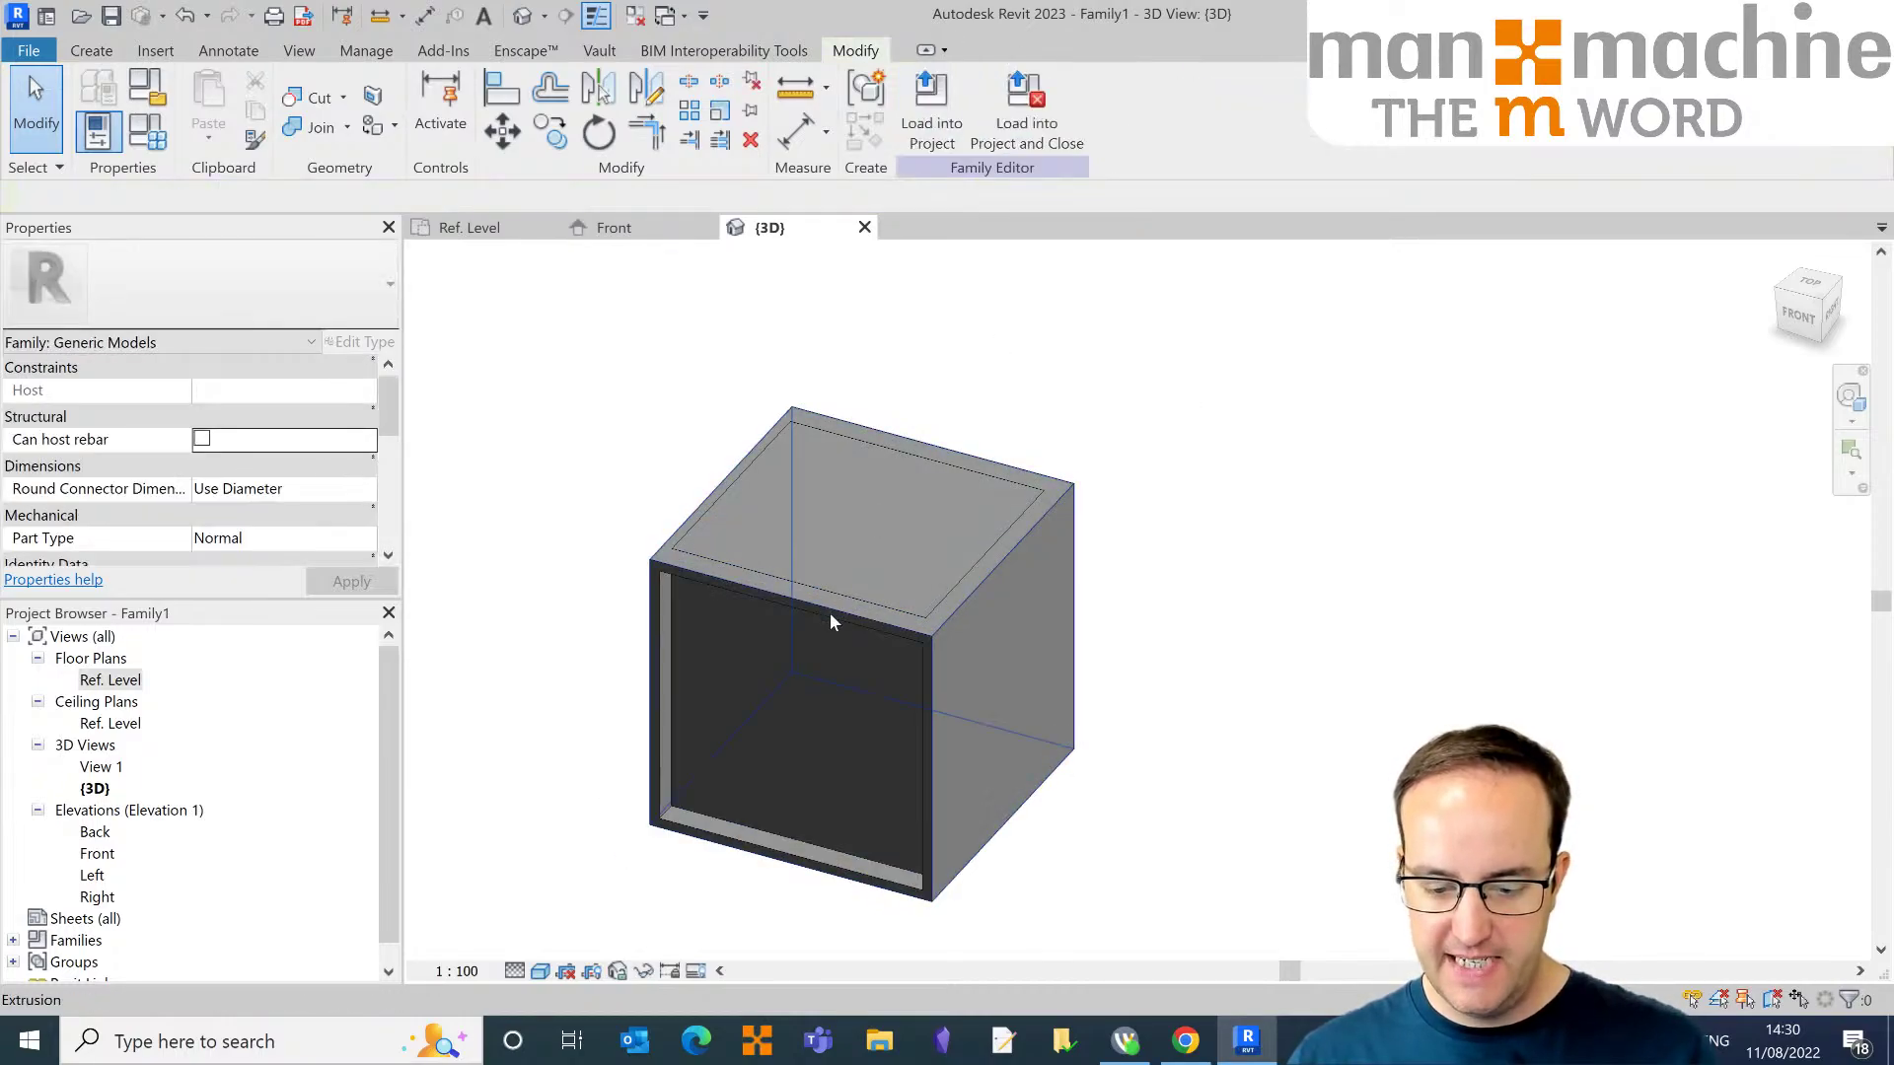
left_click(827, 619)
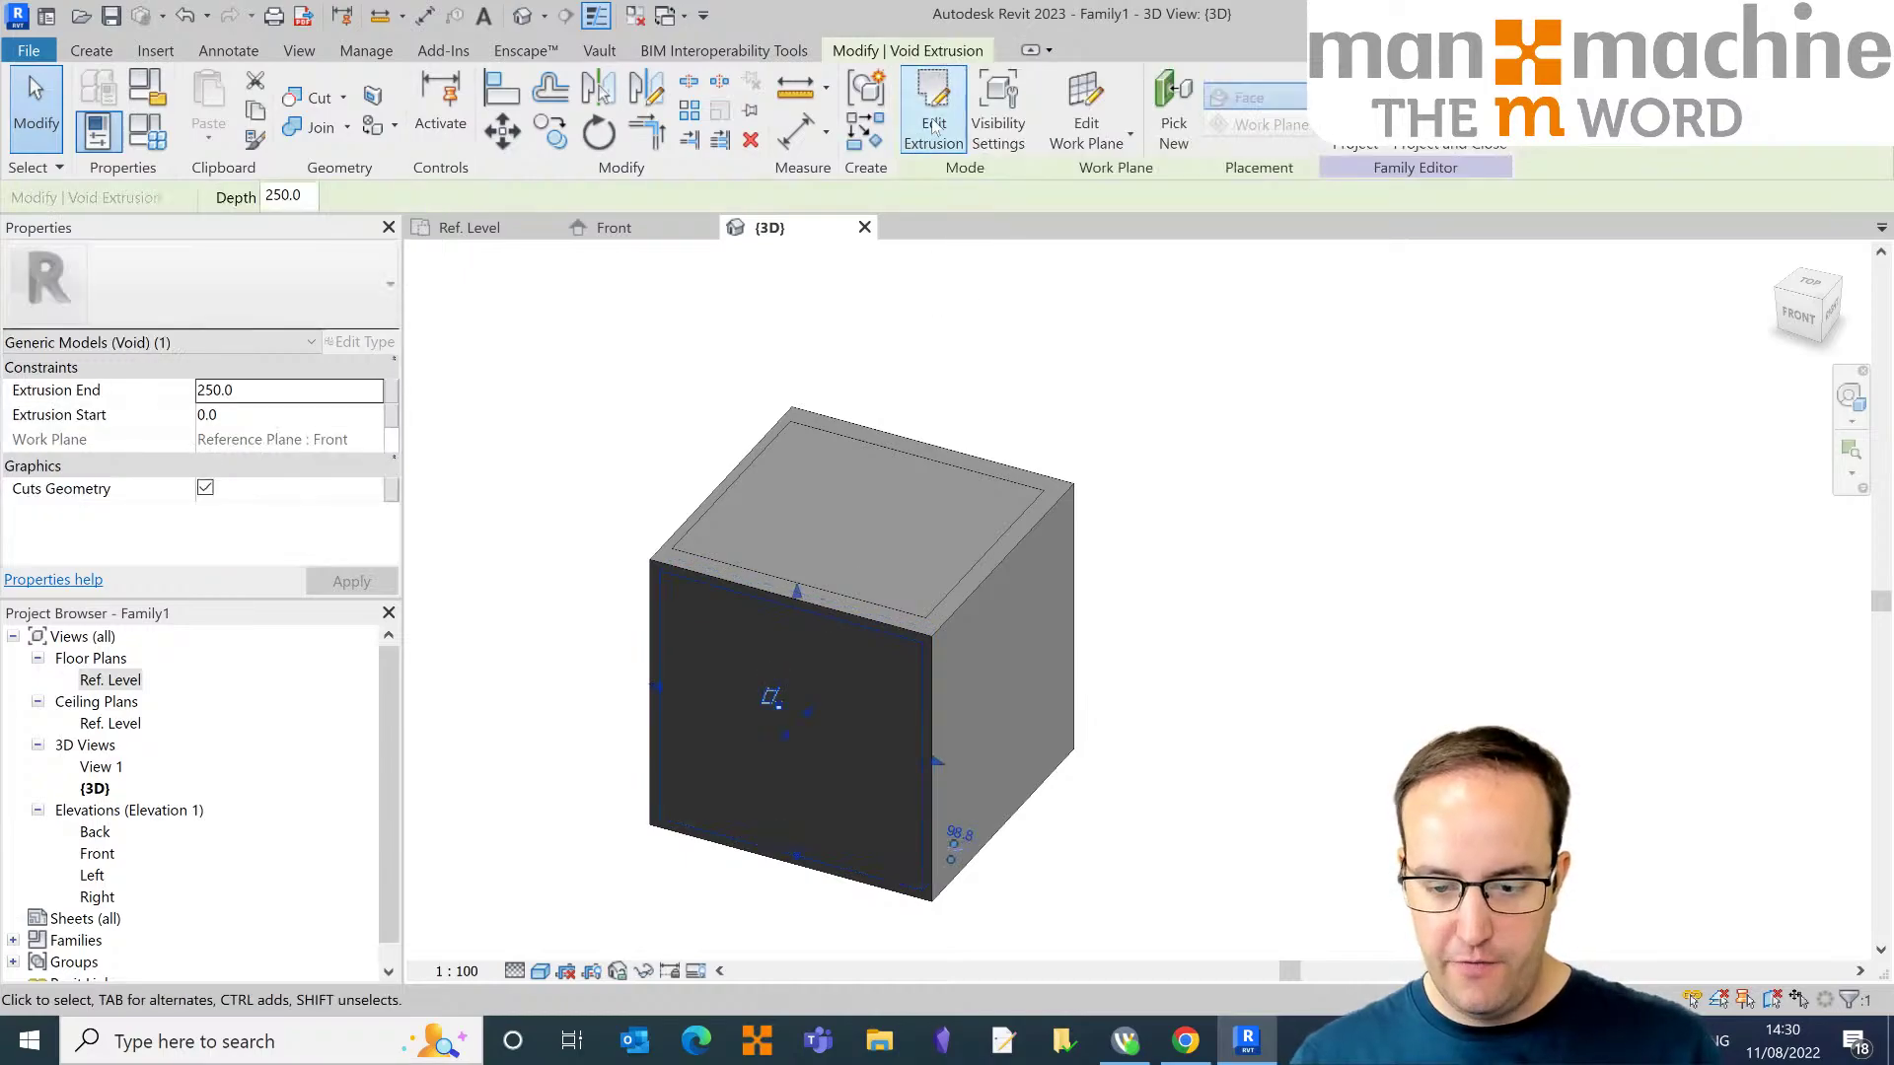
left_click(1011, 120)
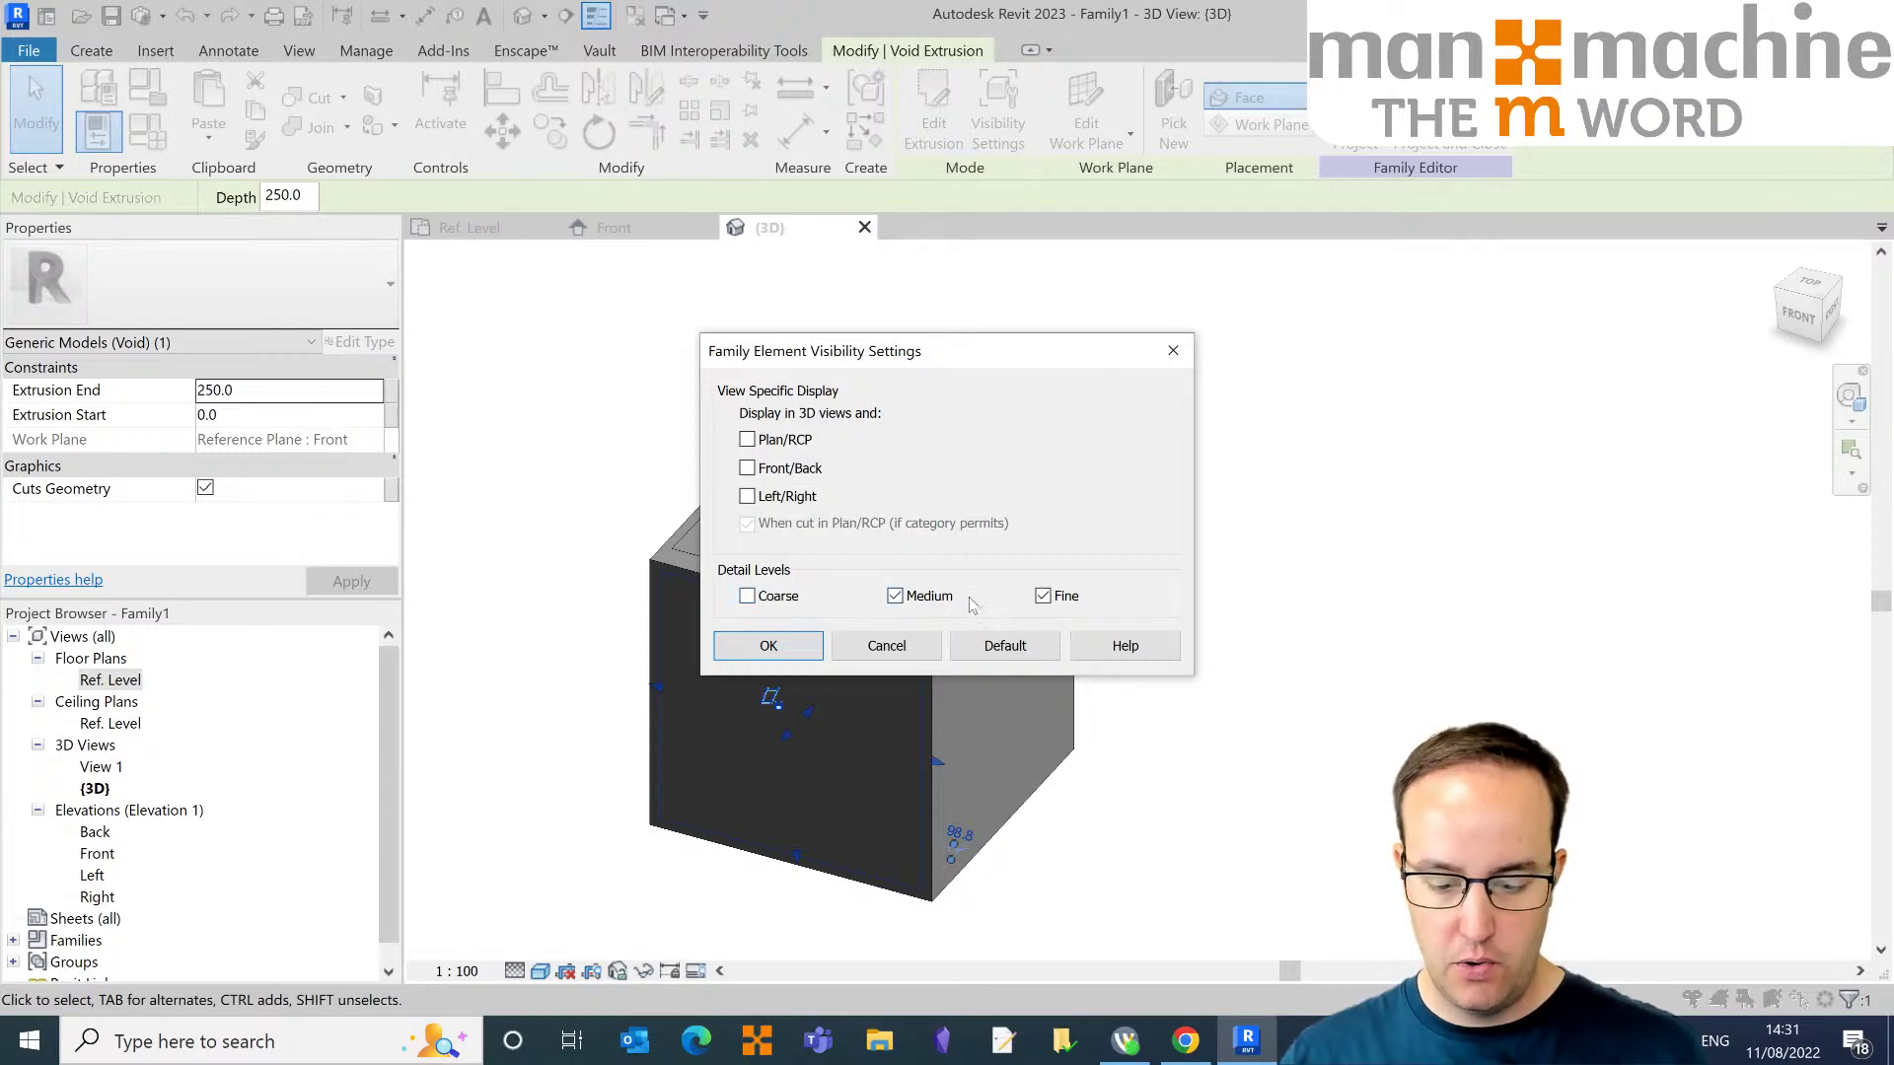
left_click(768, 646)
left_click(579, 368)
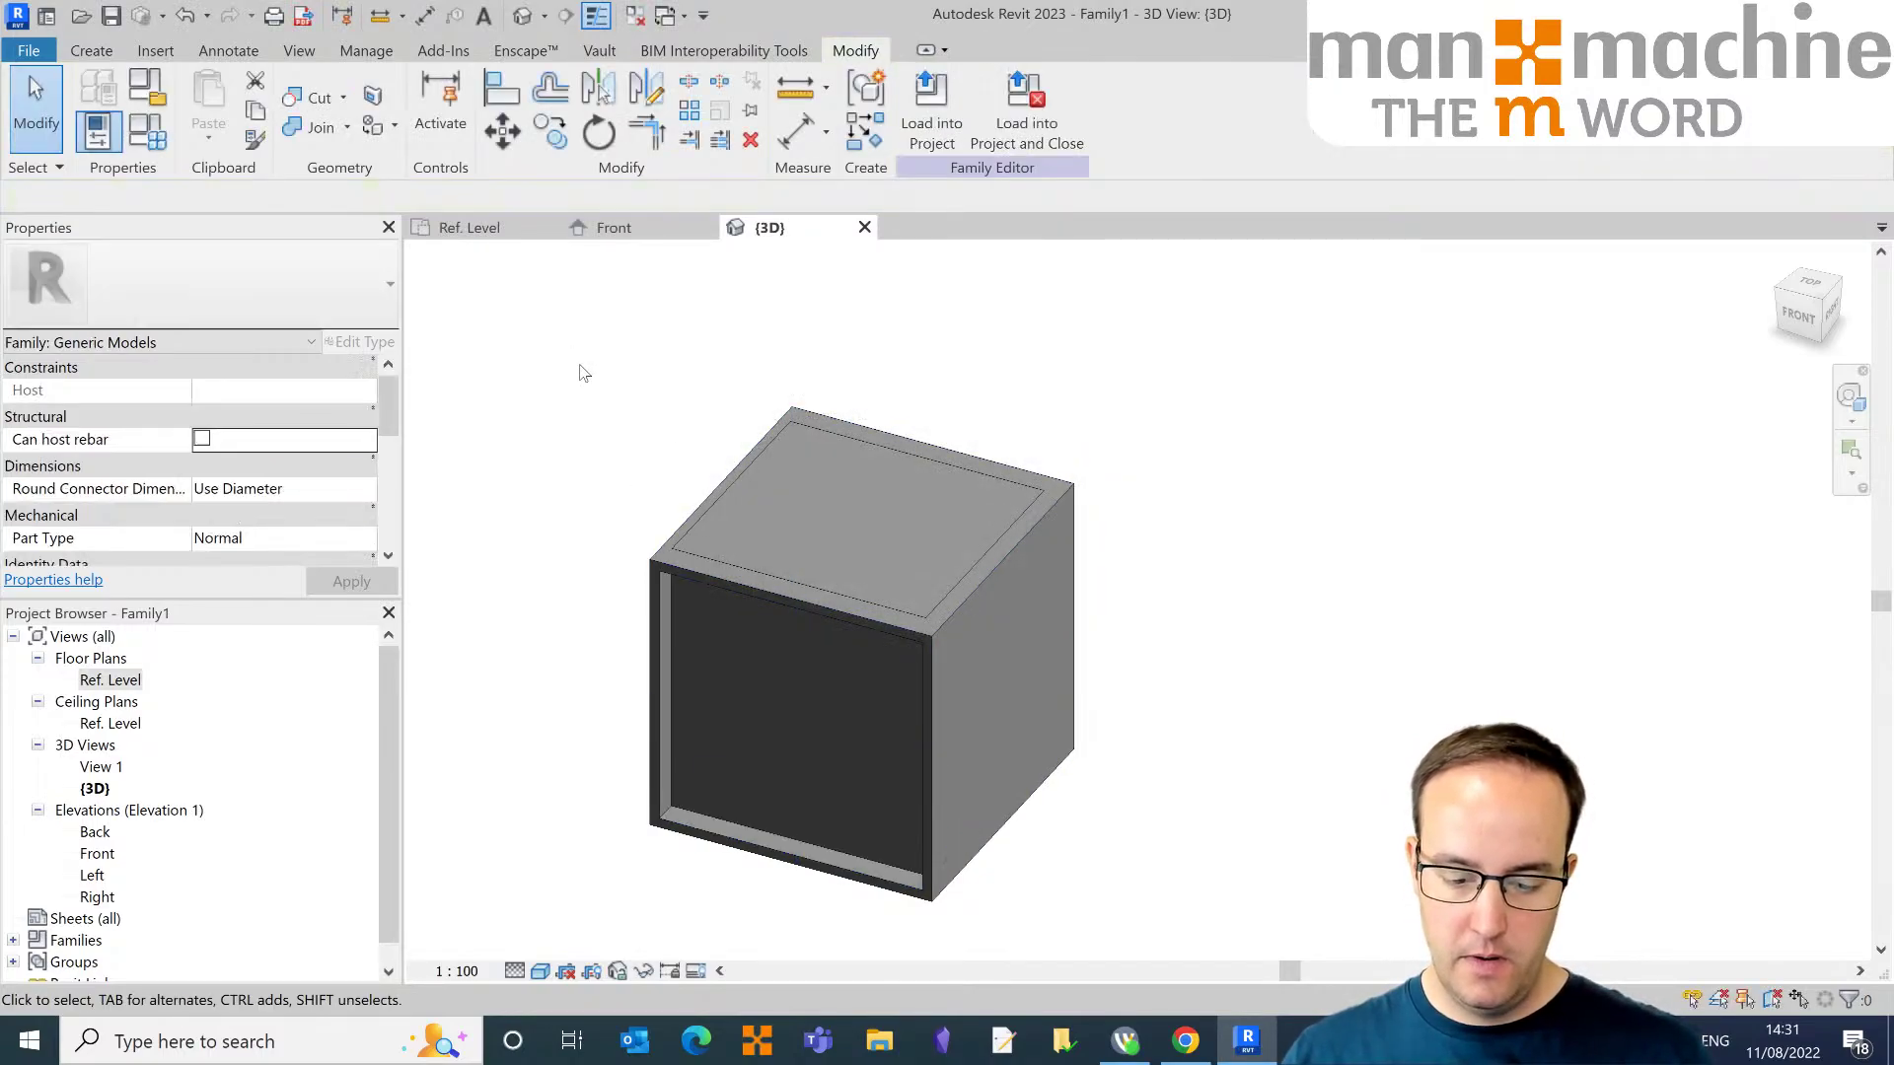
Step: Set the visibility of the four top-face model lines to Plan/RCP only besides 3D views, at Medium and Fine detail levels
key("Tab")
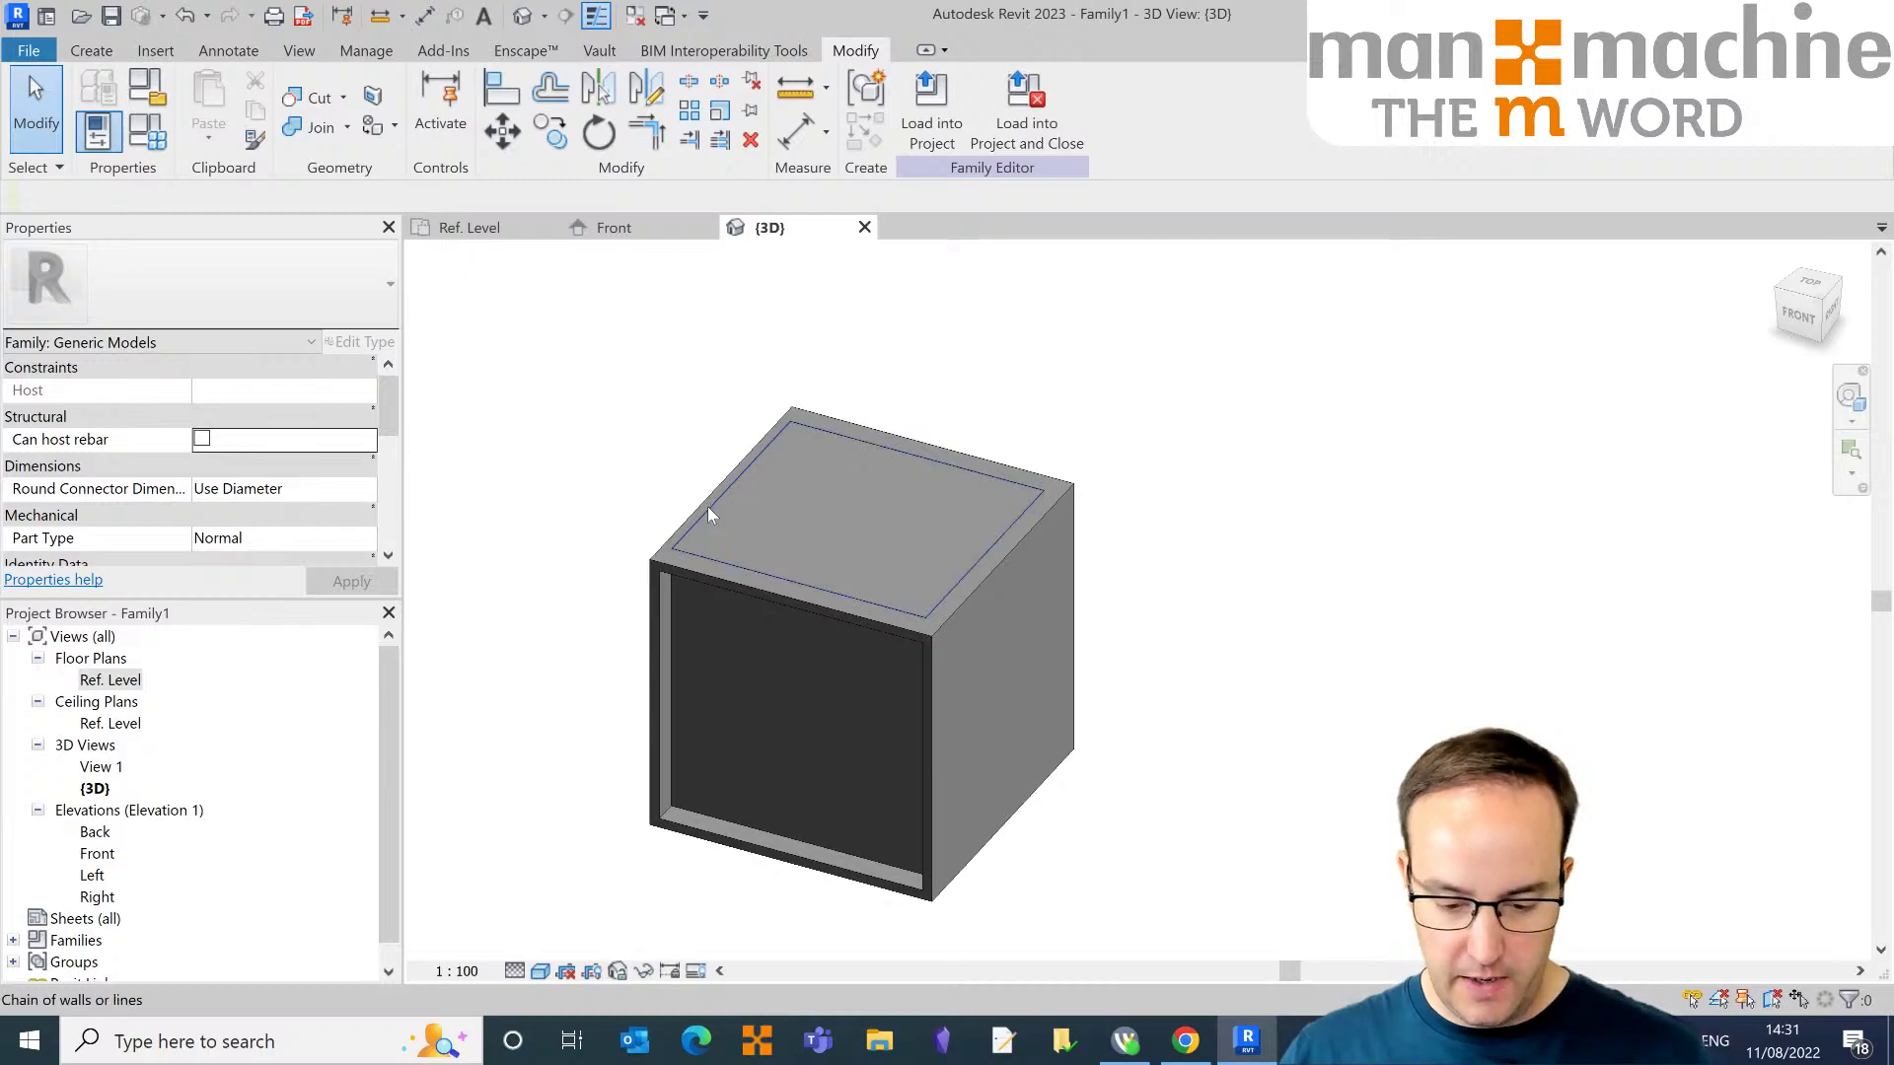
left_click(707, 505)
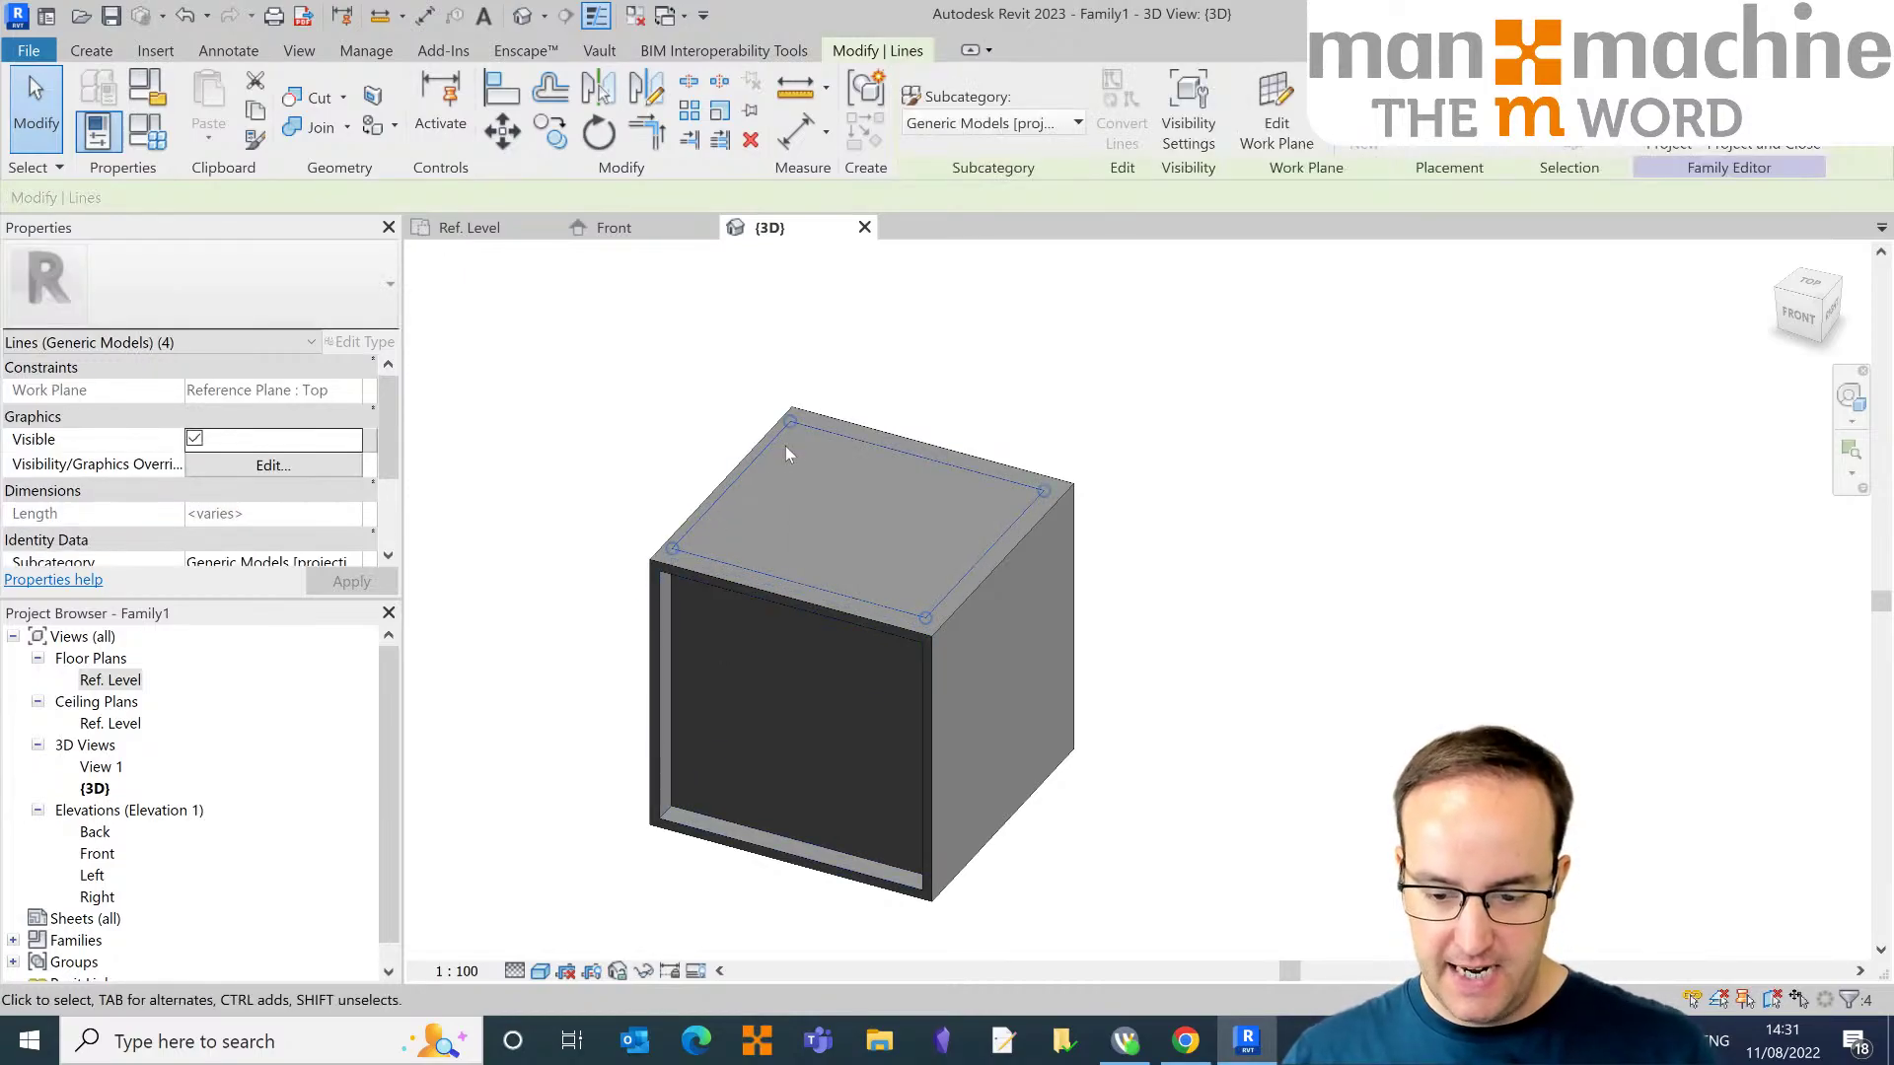
left_click(1174, 102)
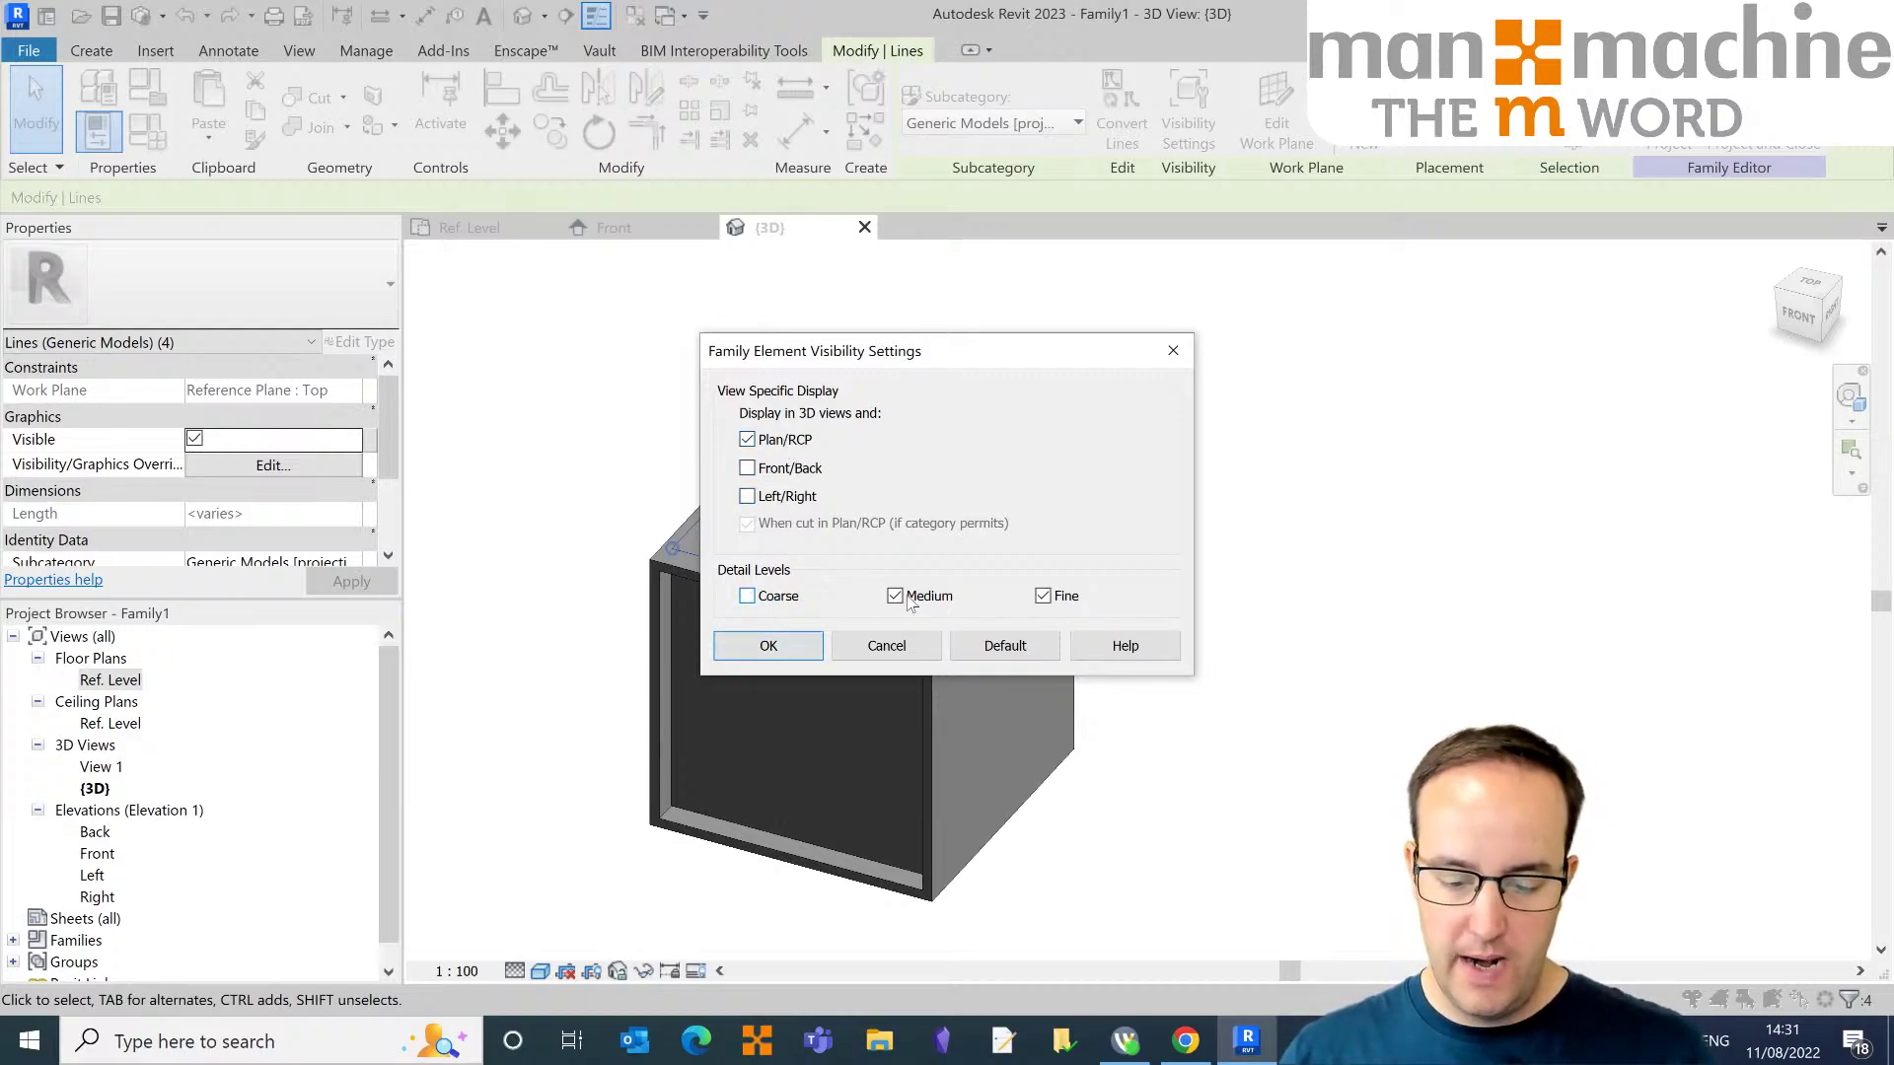
left_click(779, 647)
left_click(663, 320)
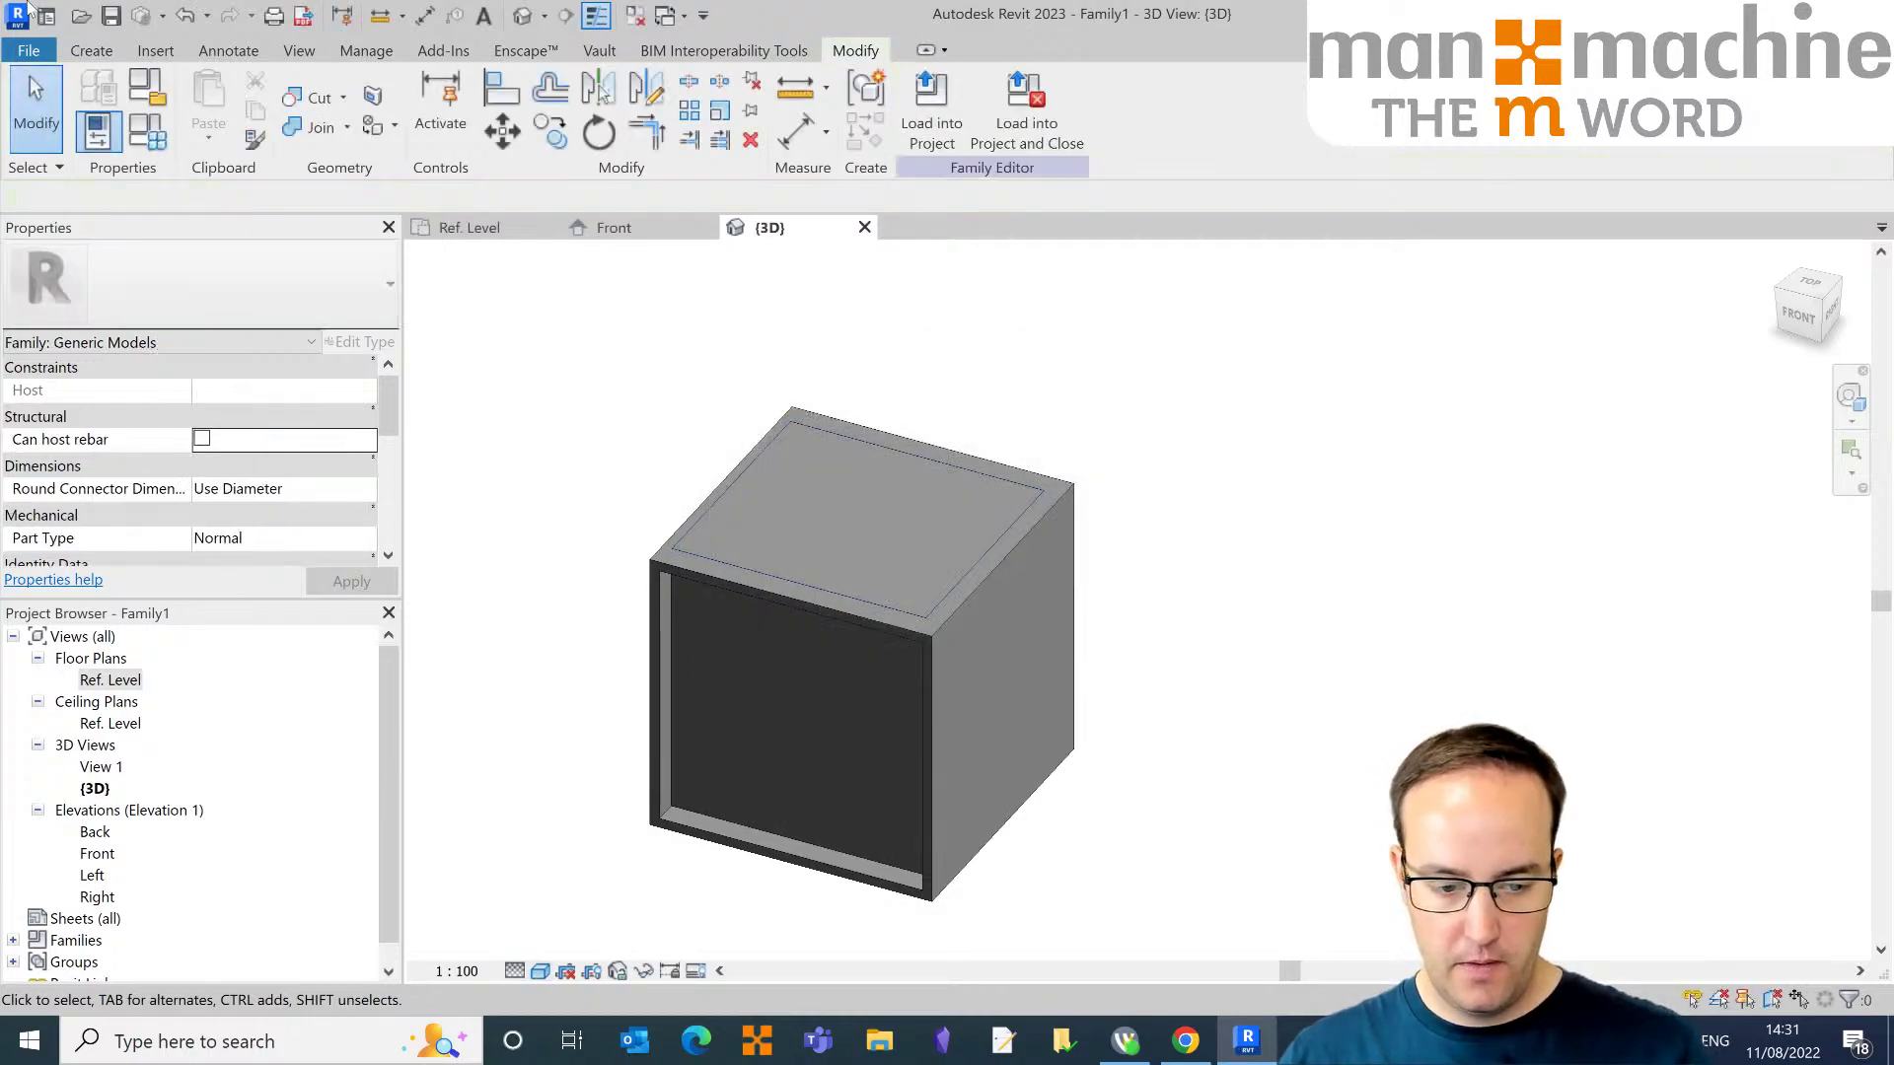
Step: Save the family on the Desktop as Family1.rfa
left_click(110, 16)
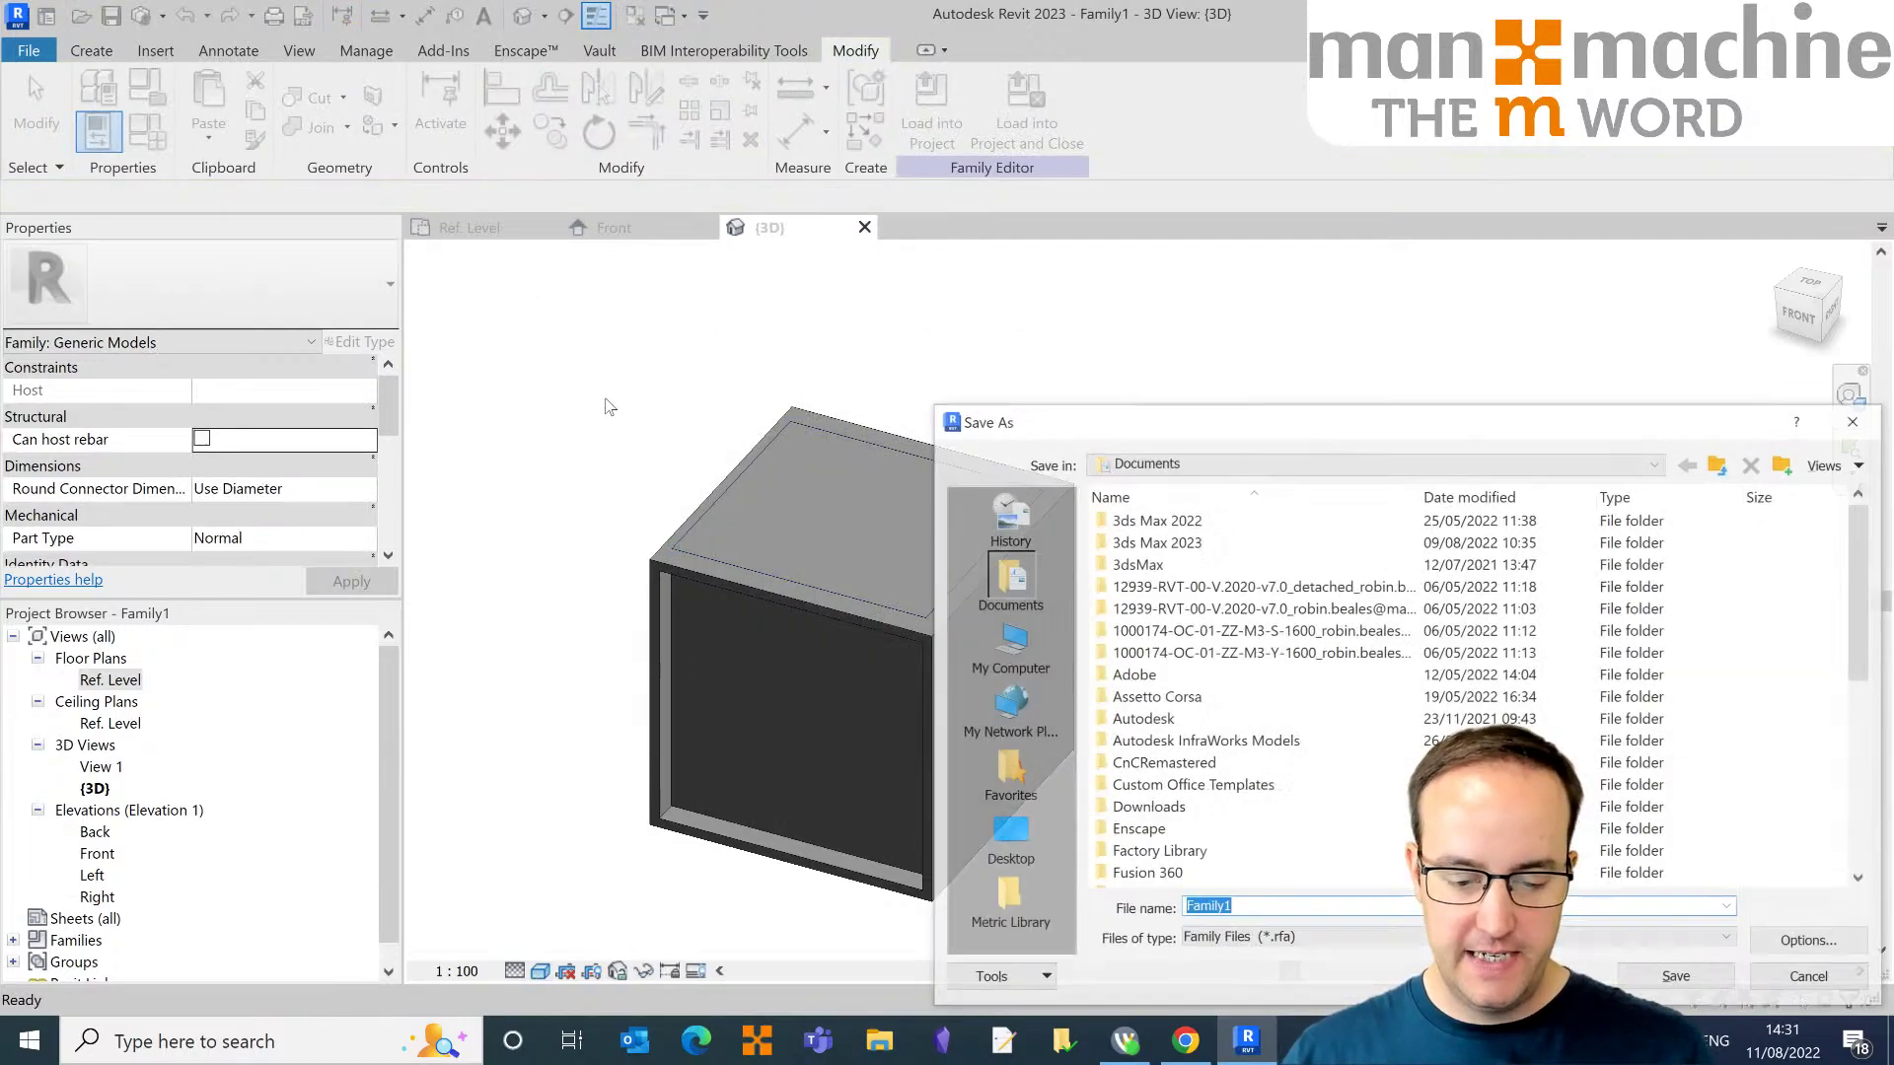
left_click(1026, 862)
left_click(1680, 979)
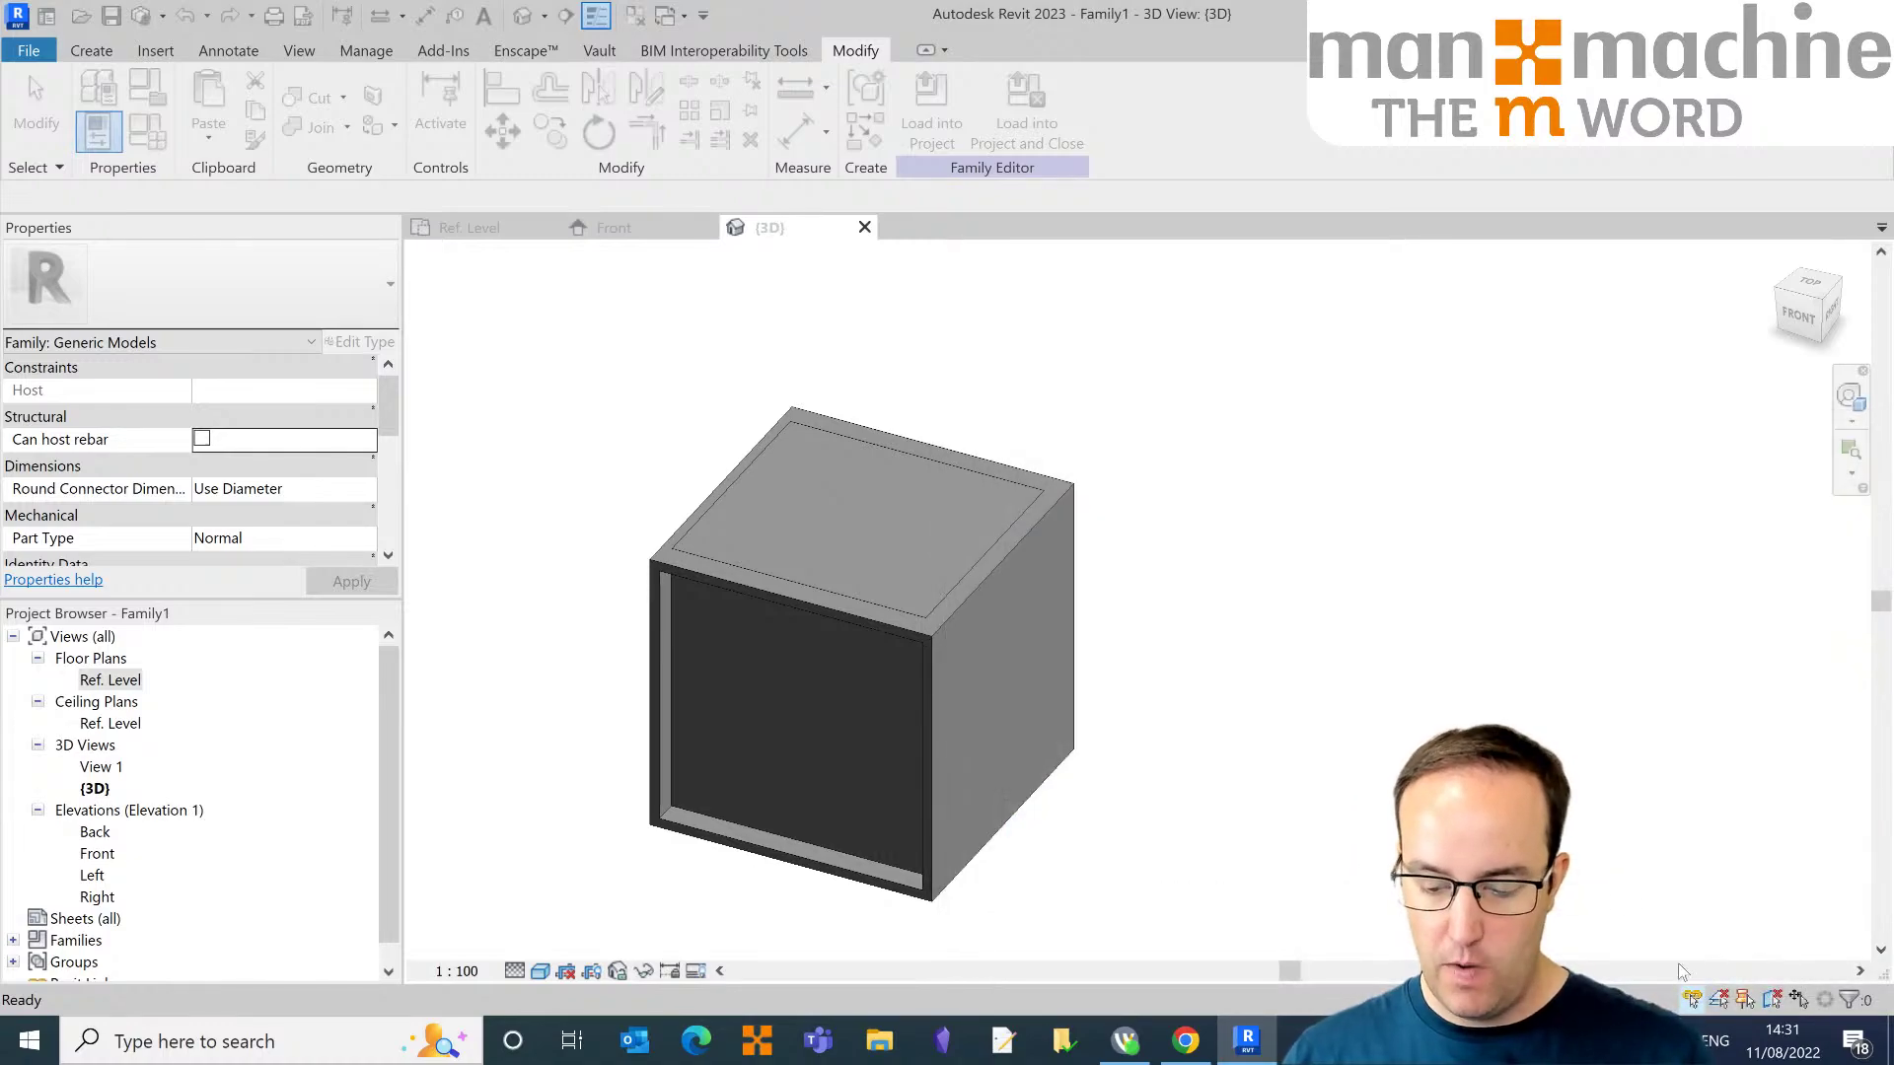
Step: Create a new project from the Construction Template
left_click(33, 51)
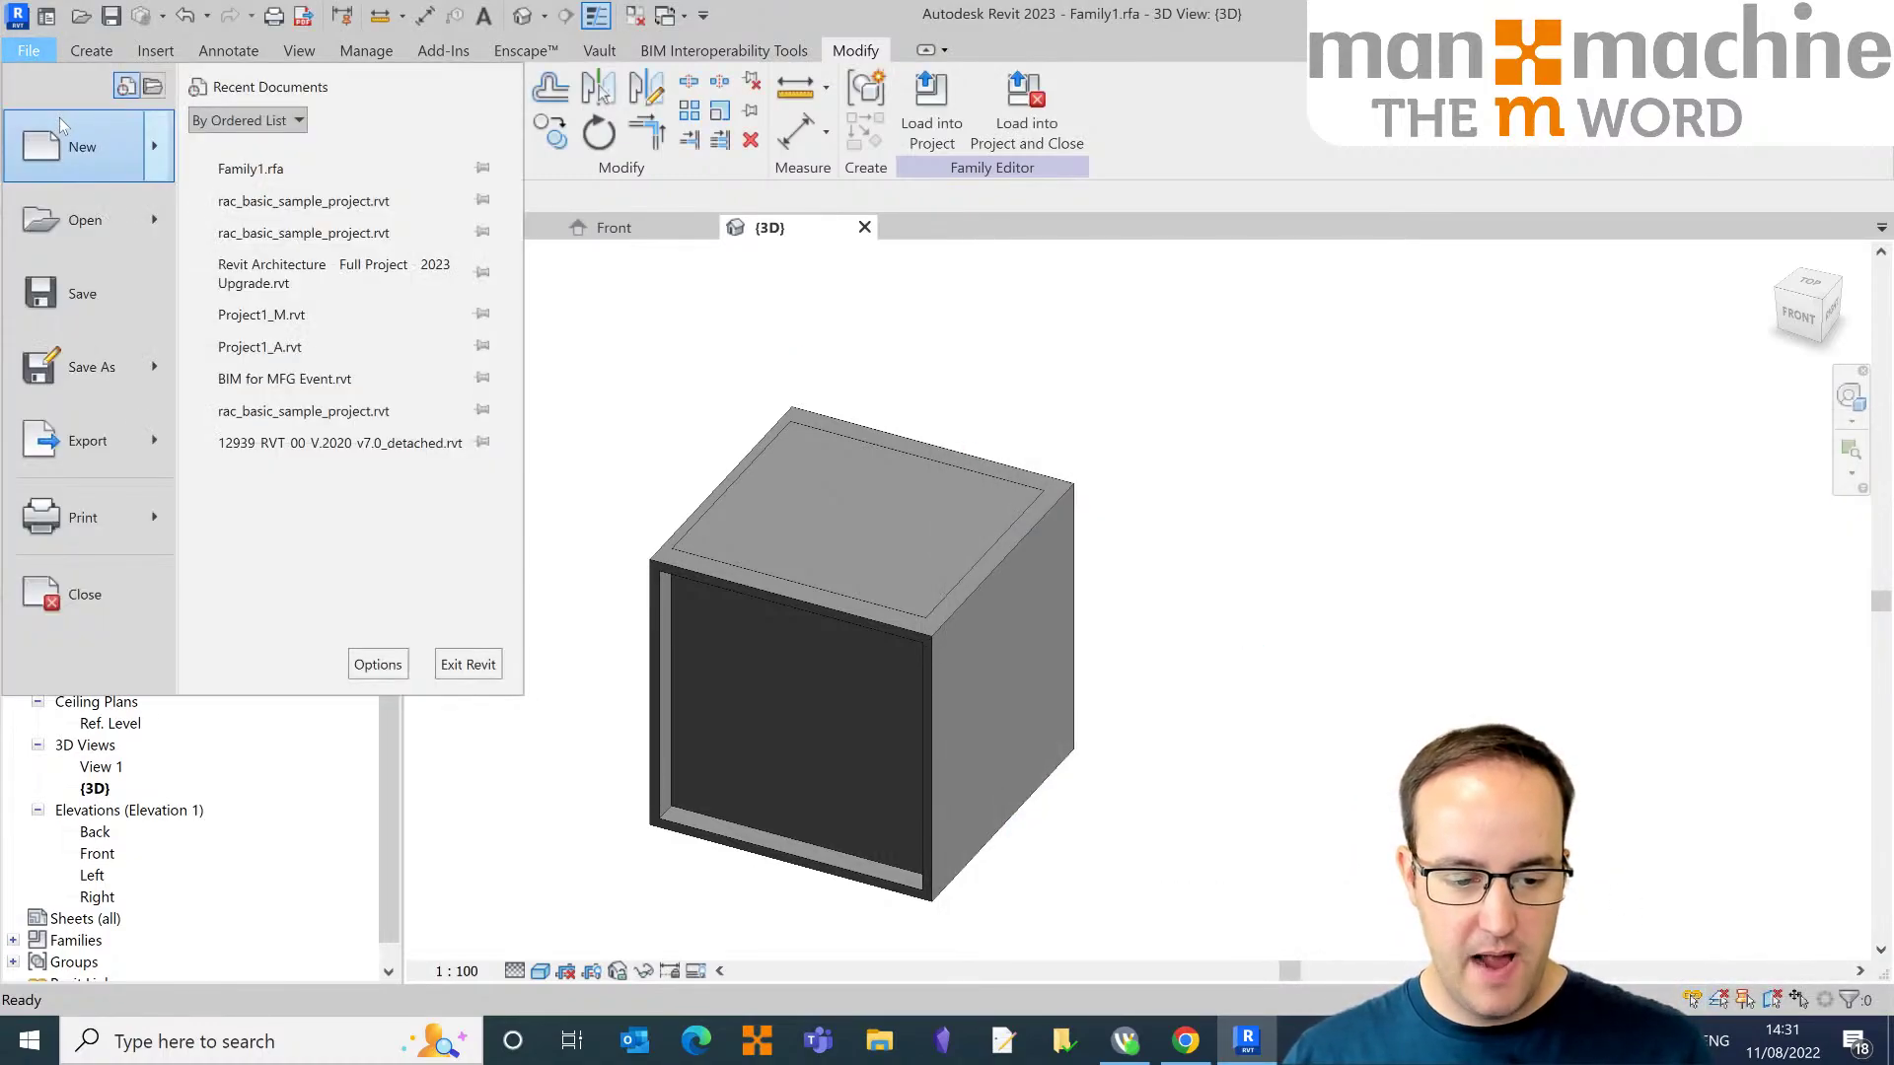
left_click(122, 154)
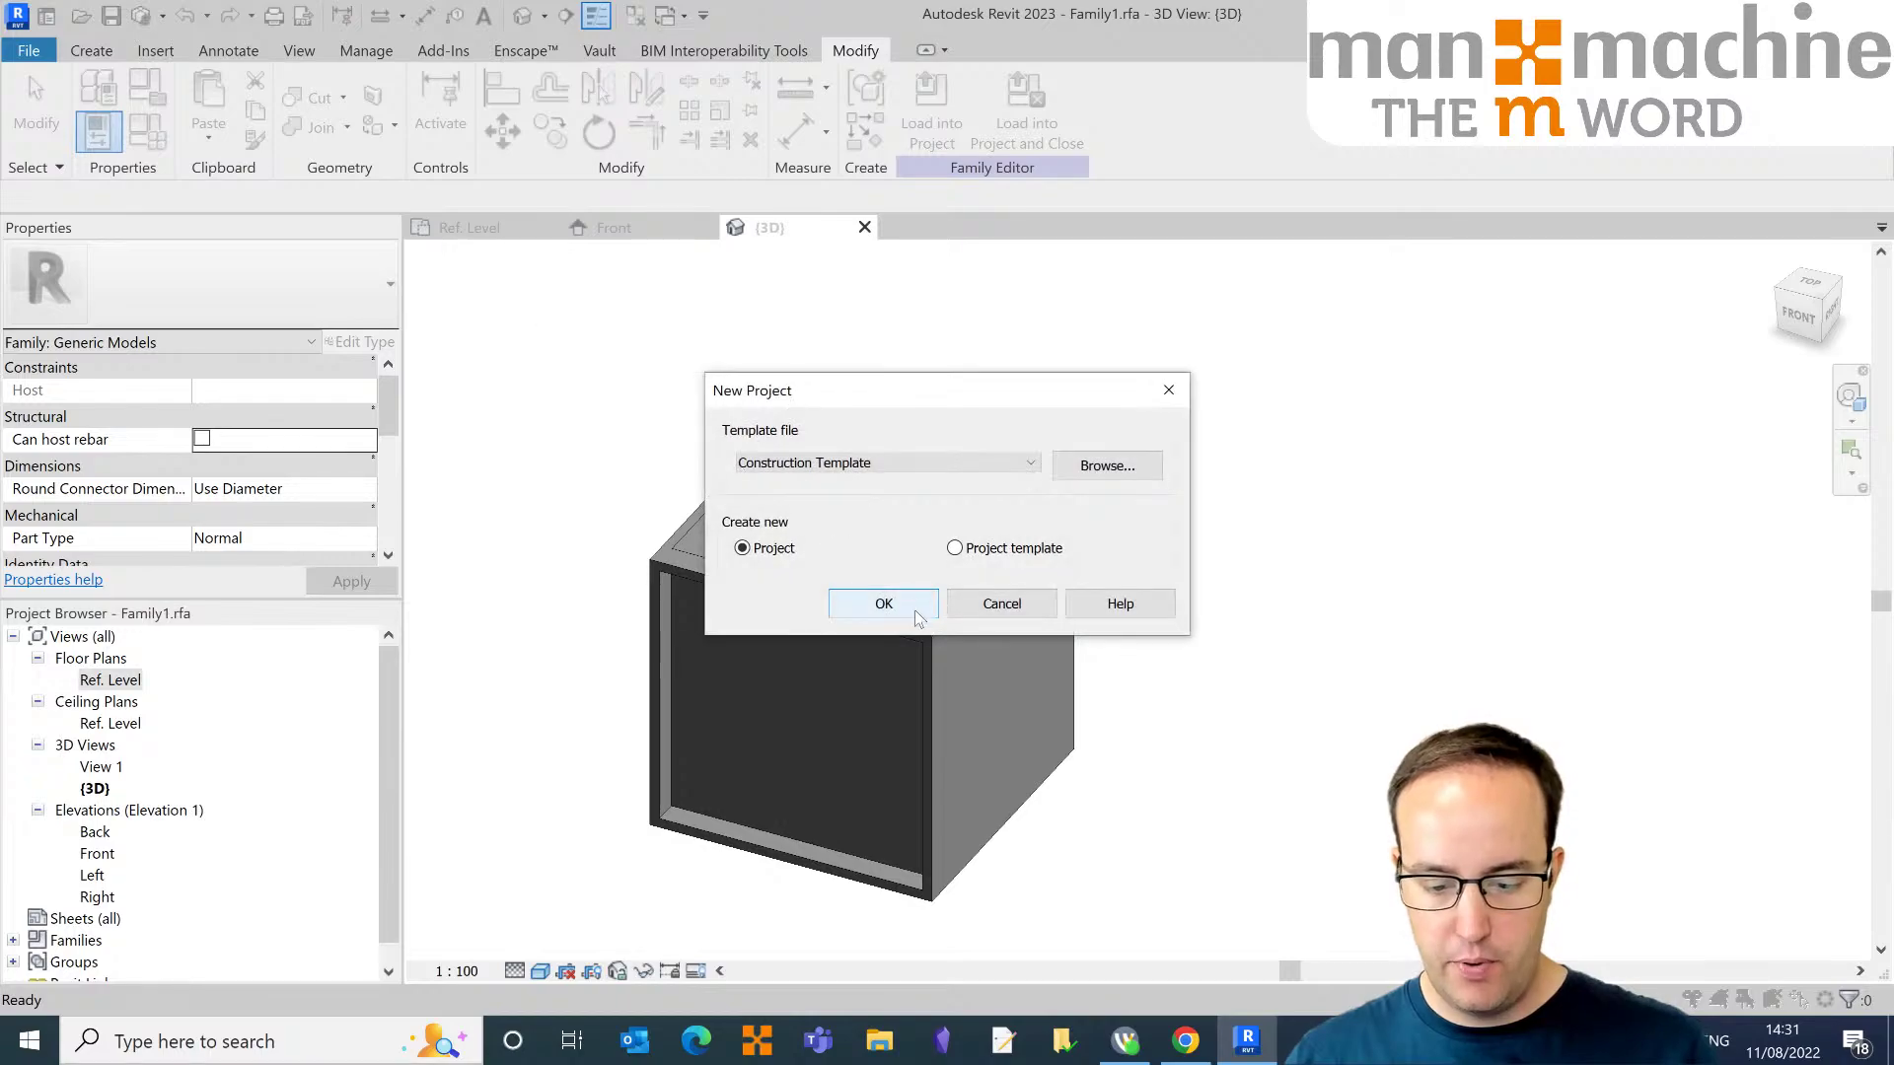
left_click(907, 612)
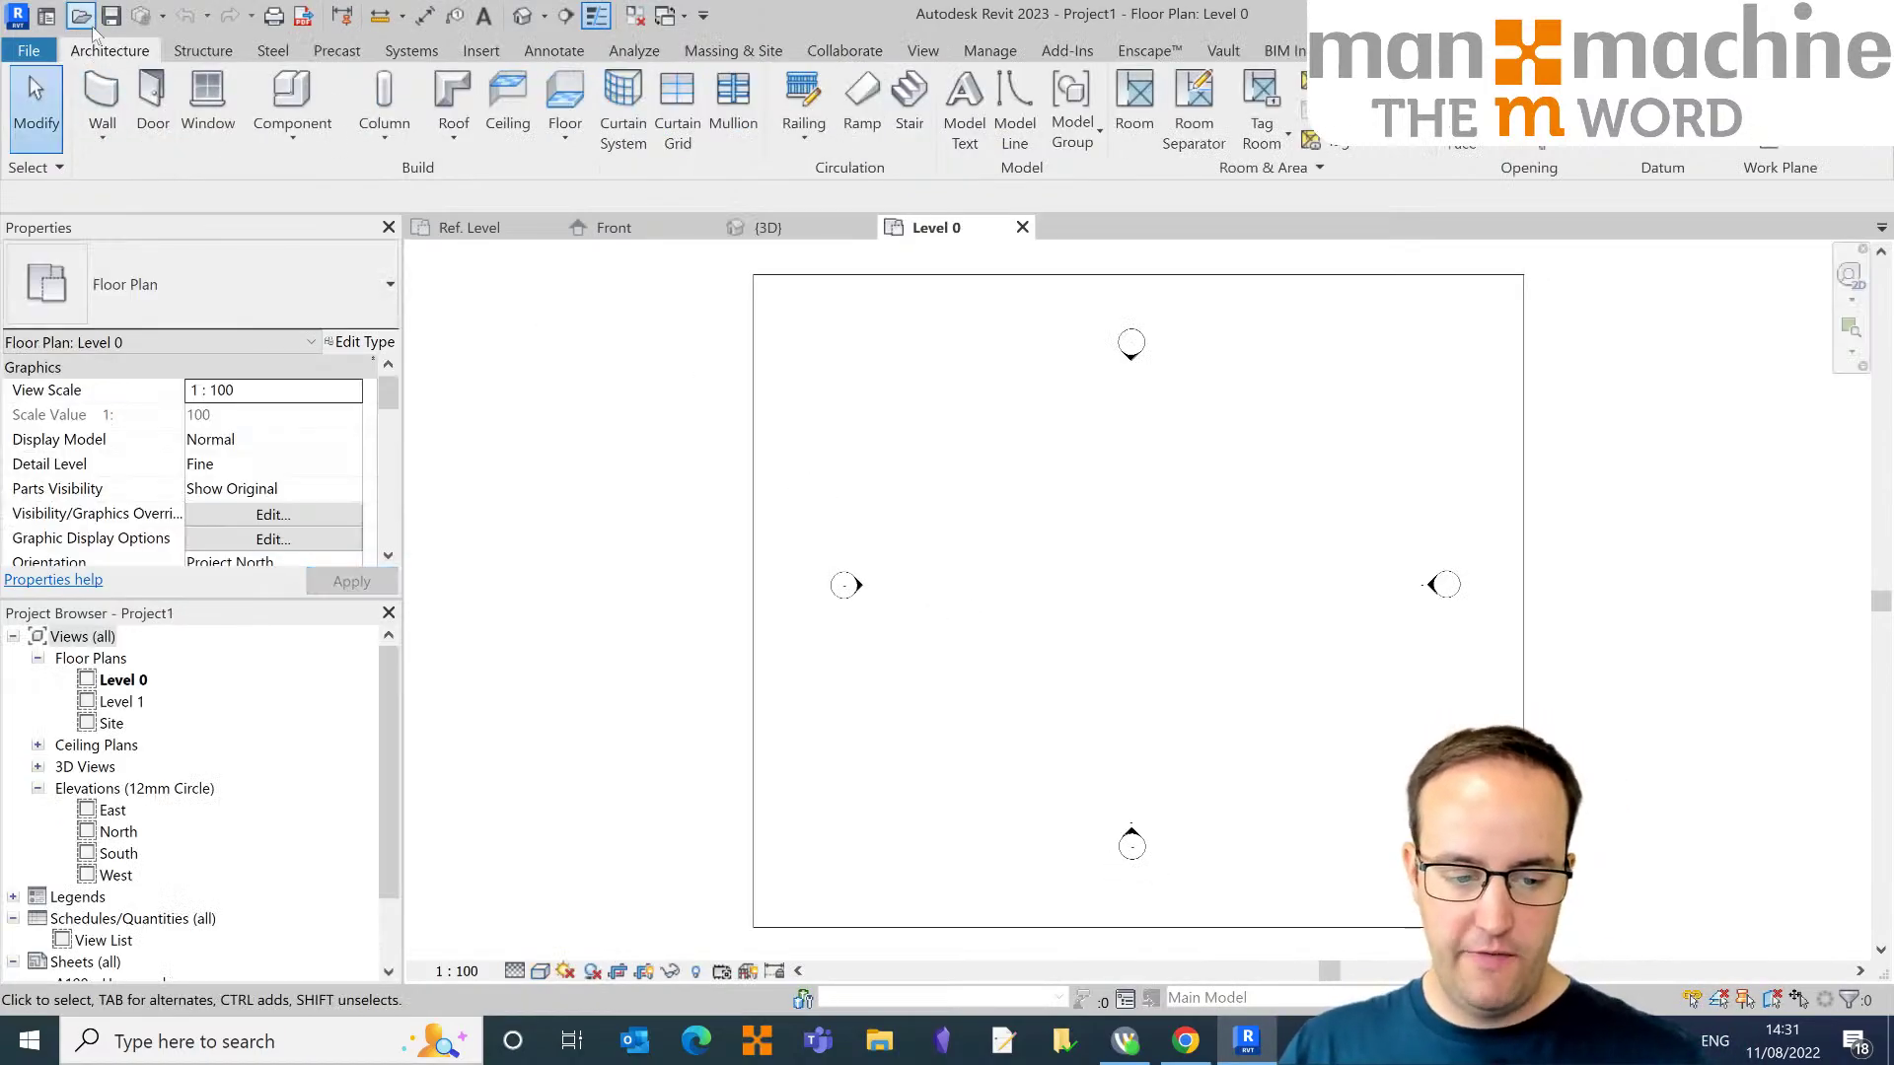
Step: Load Family1.rfa from the Desktop and place one instance on the Level 0 plan between the elevation markers
left_click(292, 98)
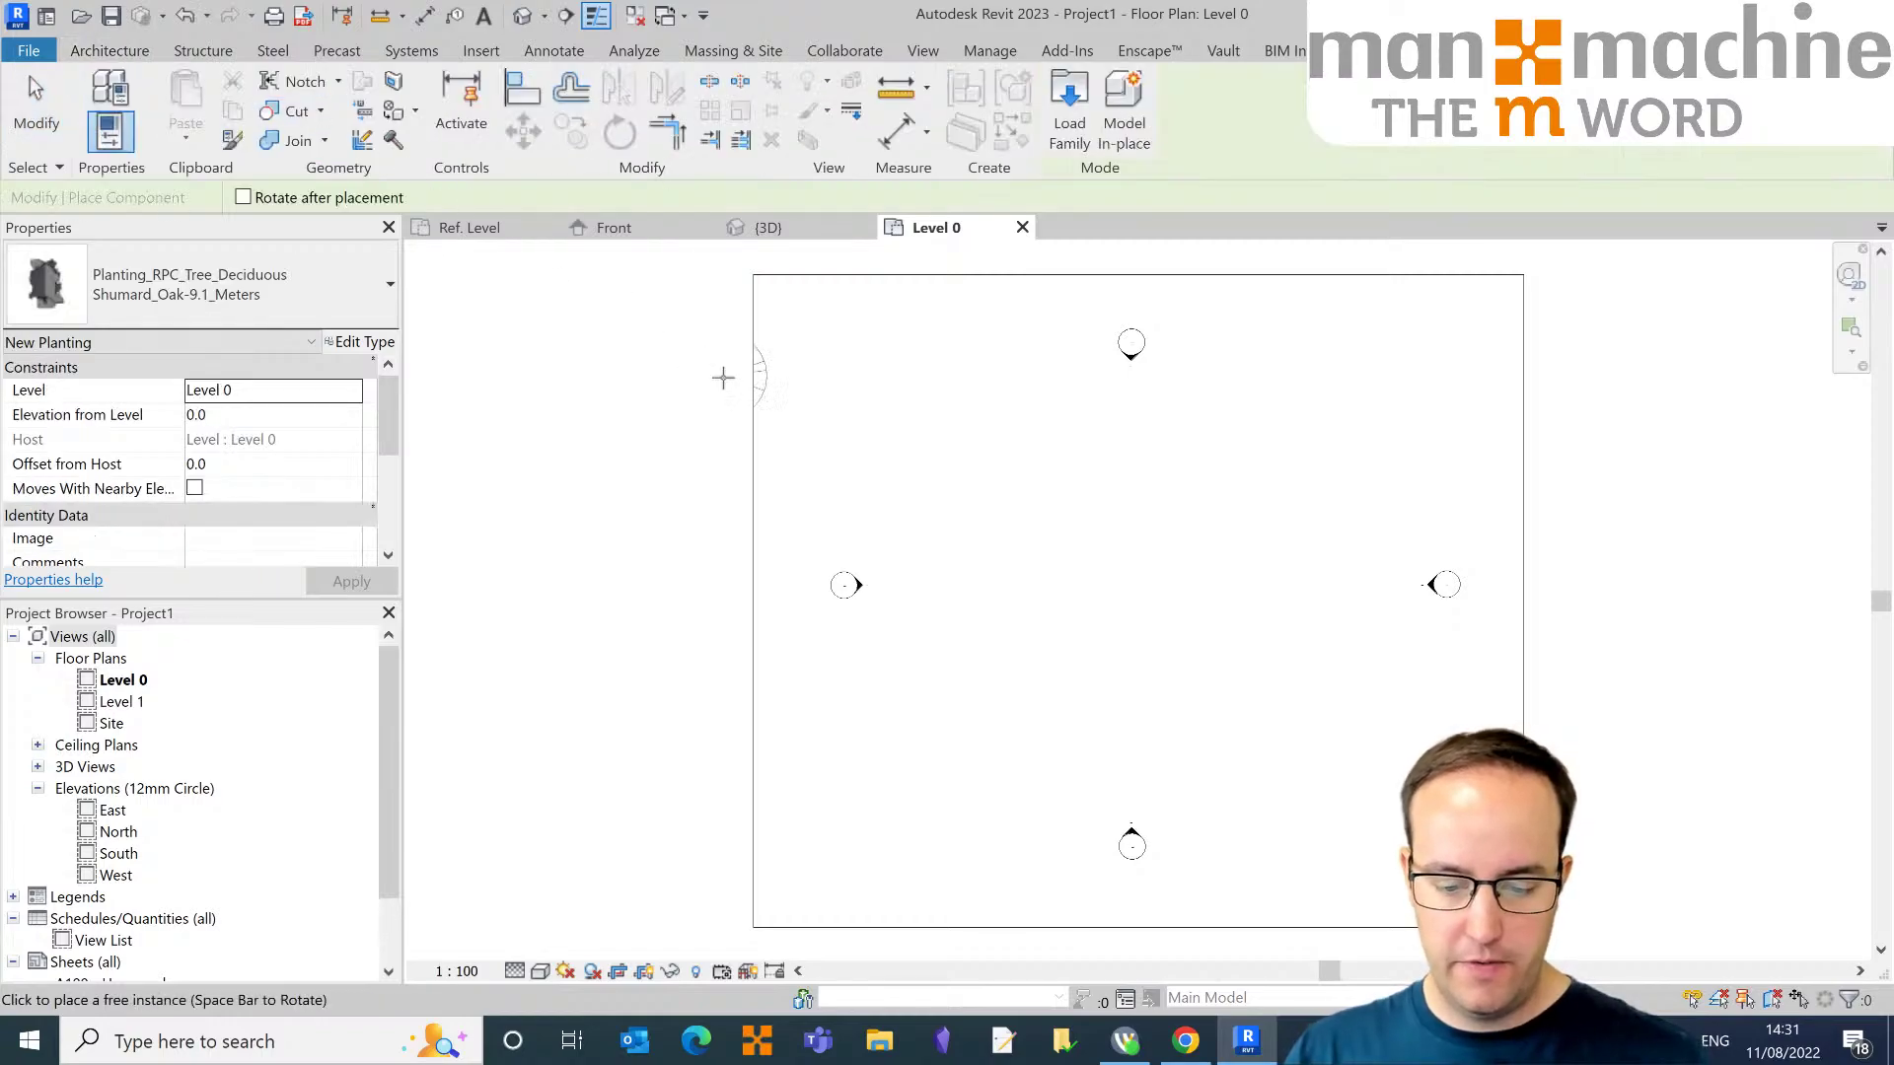
left_click(1069, 109)
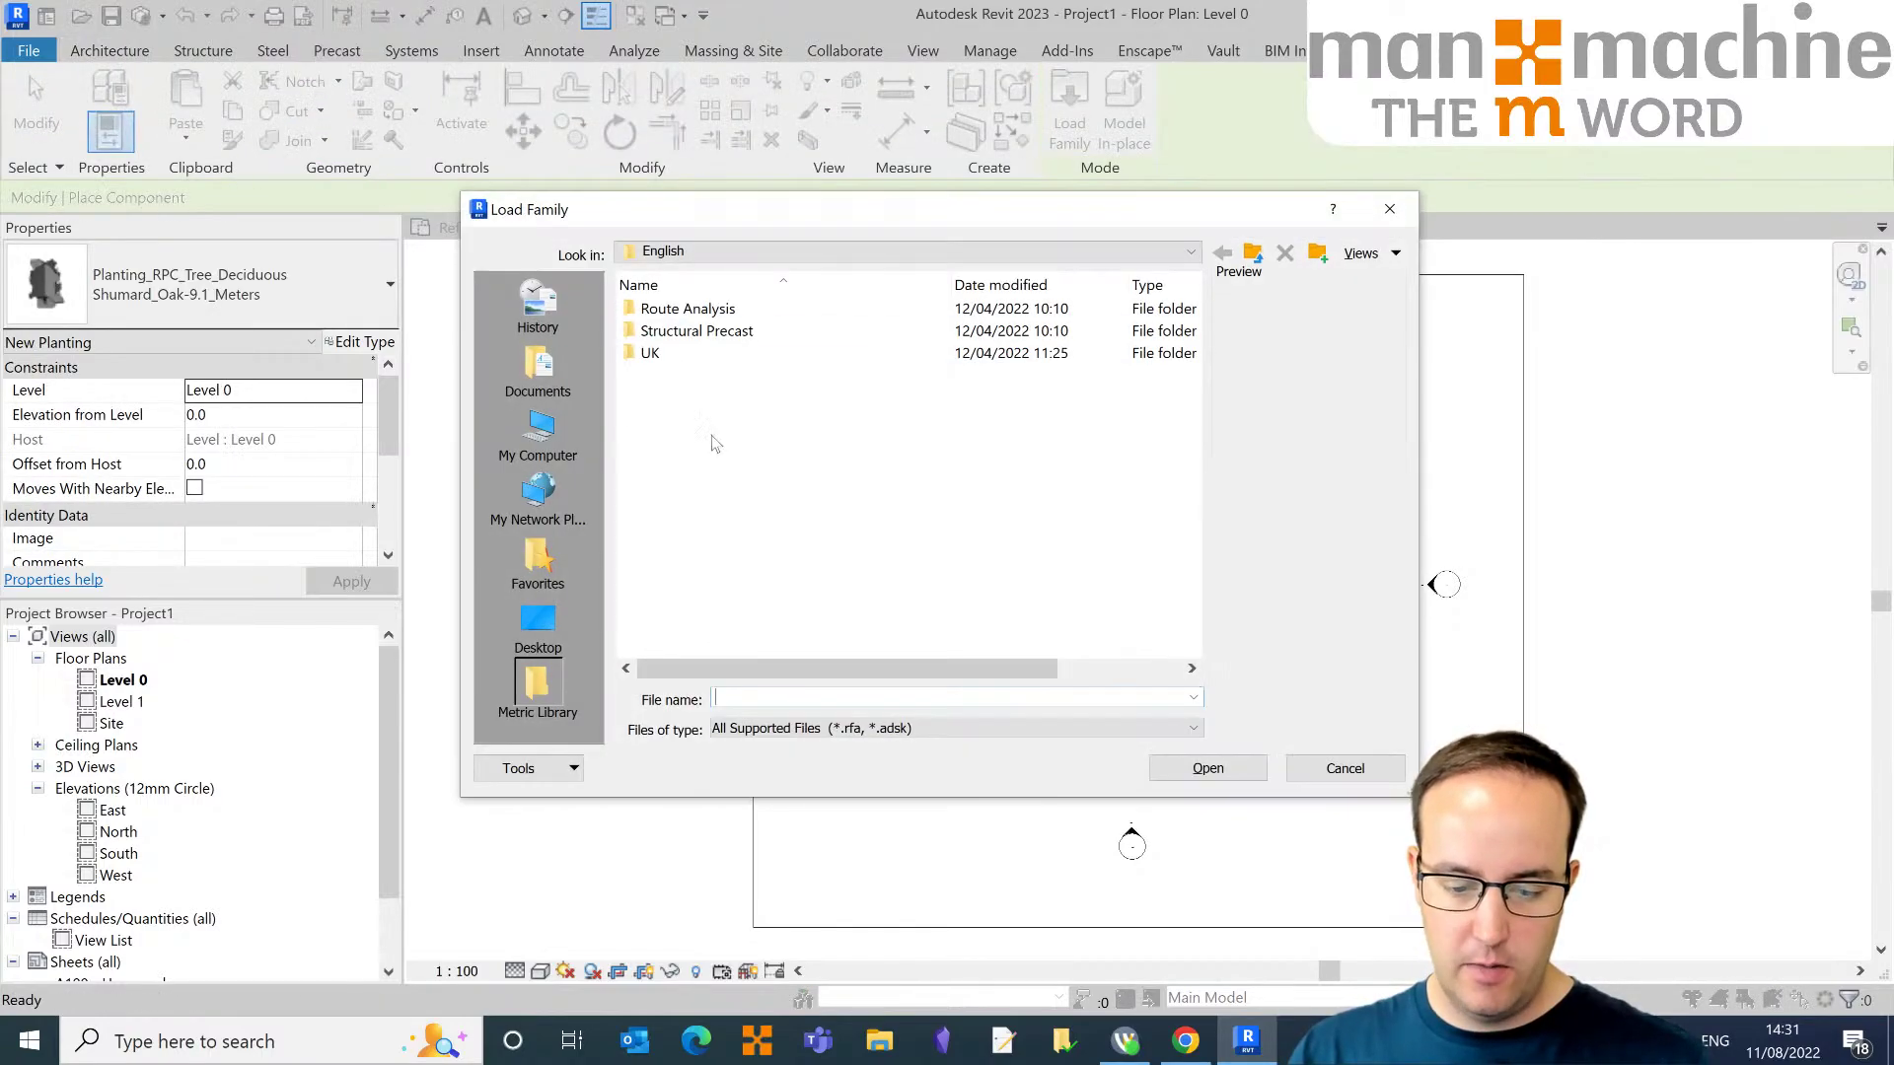
left_click(537, 617)
double_click(681, 487)
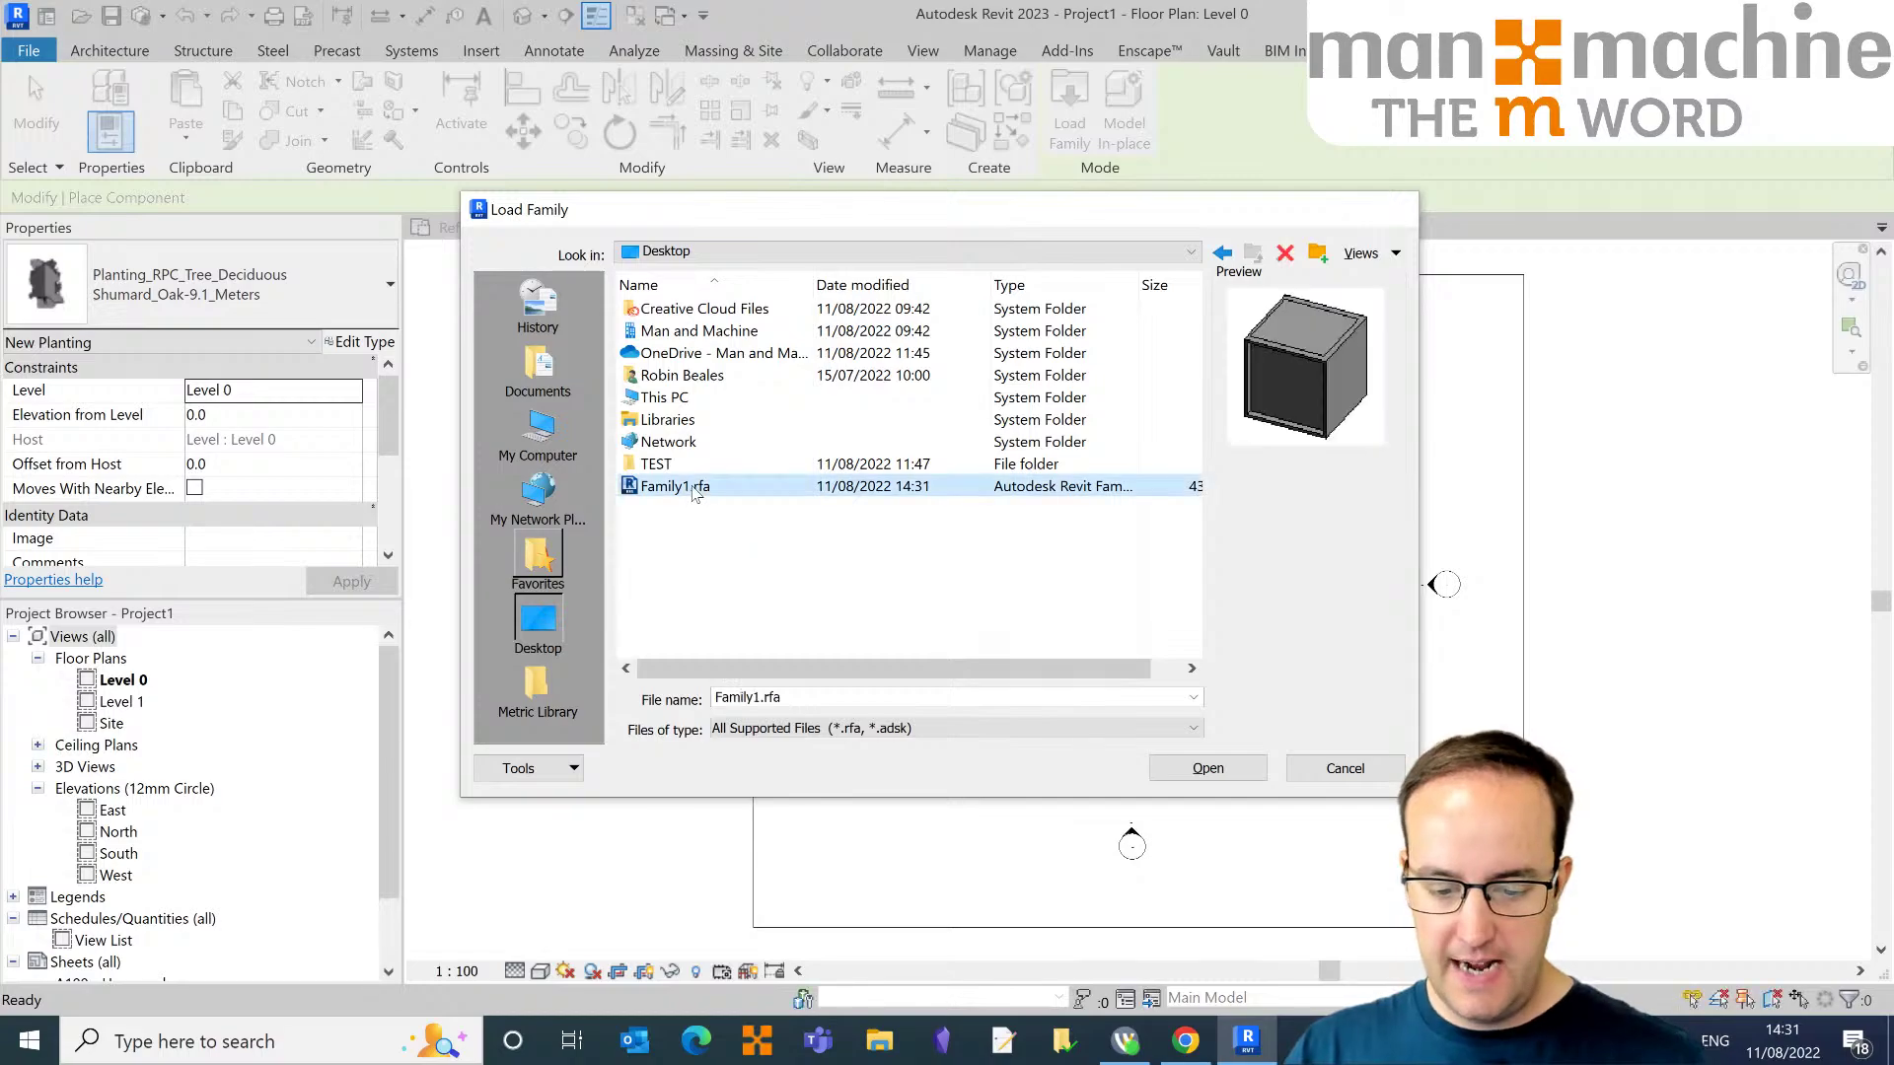
scroll(1073, 571, "up", 3)
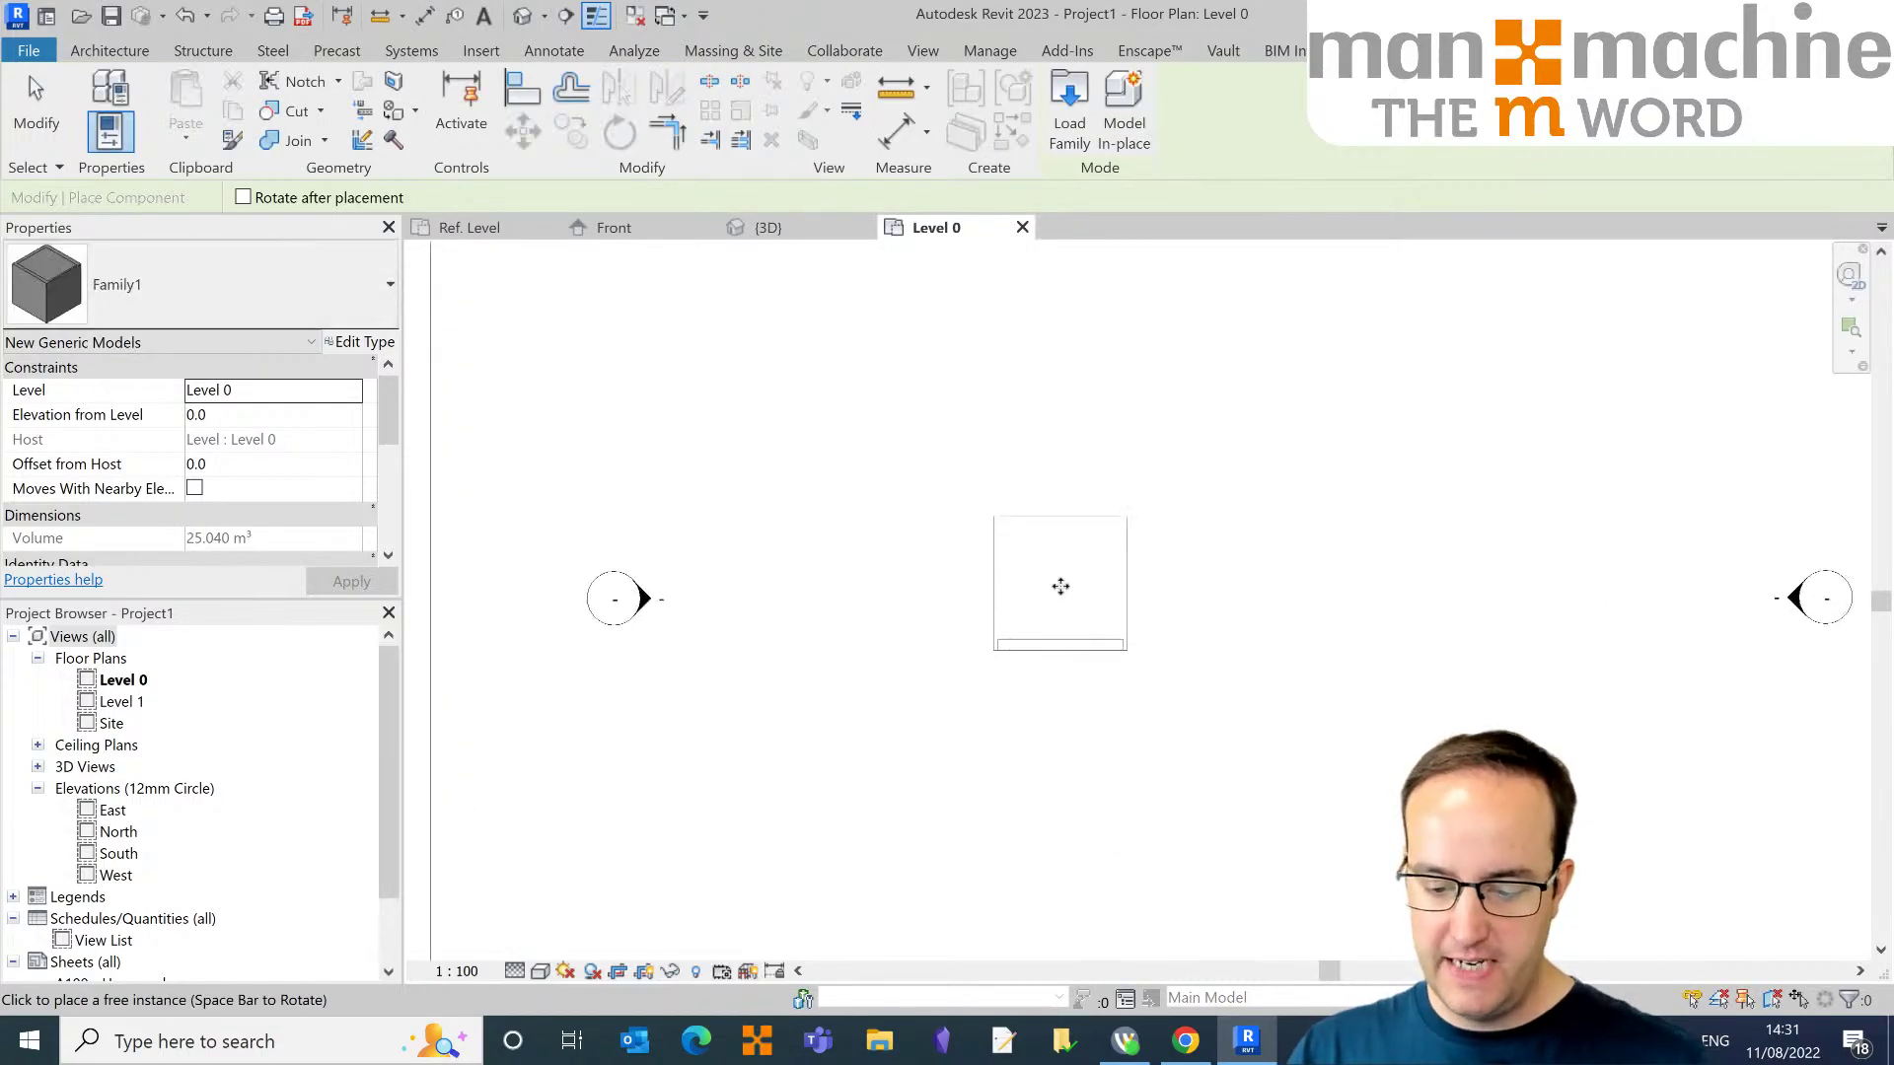
key("Escape")
key("Escape")
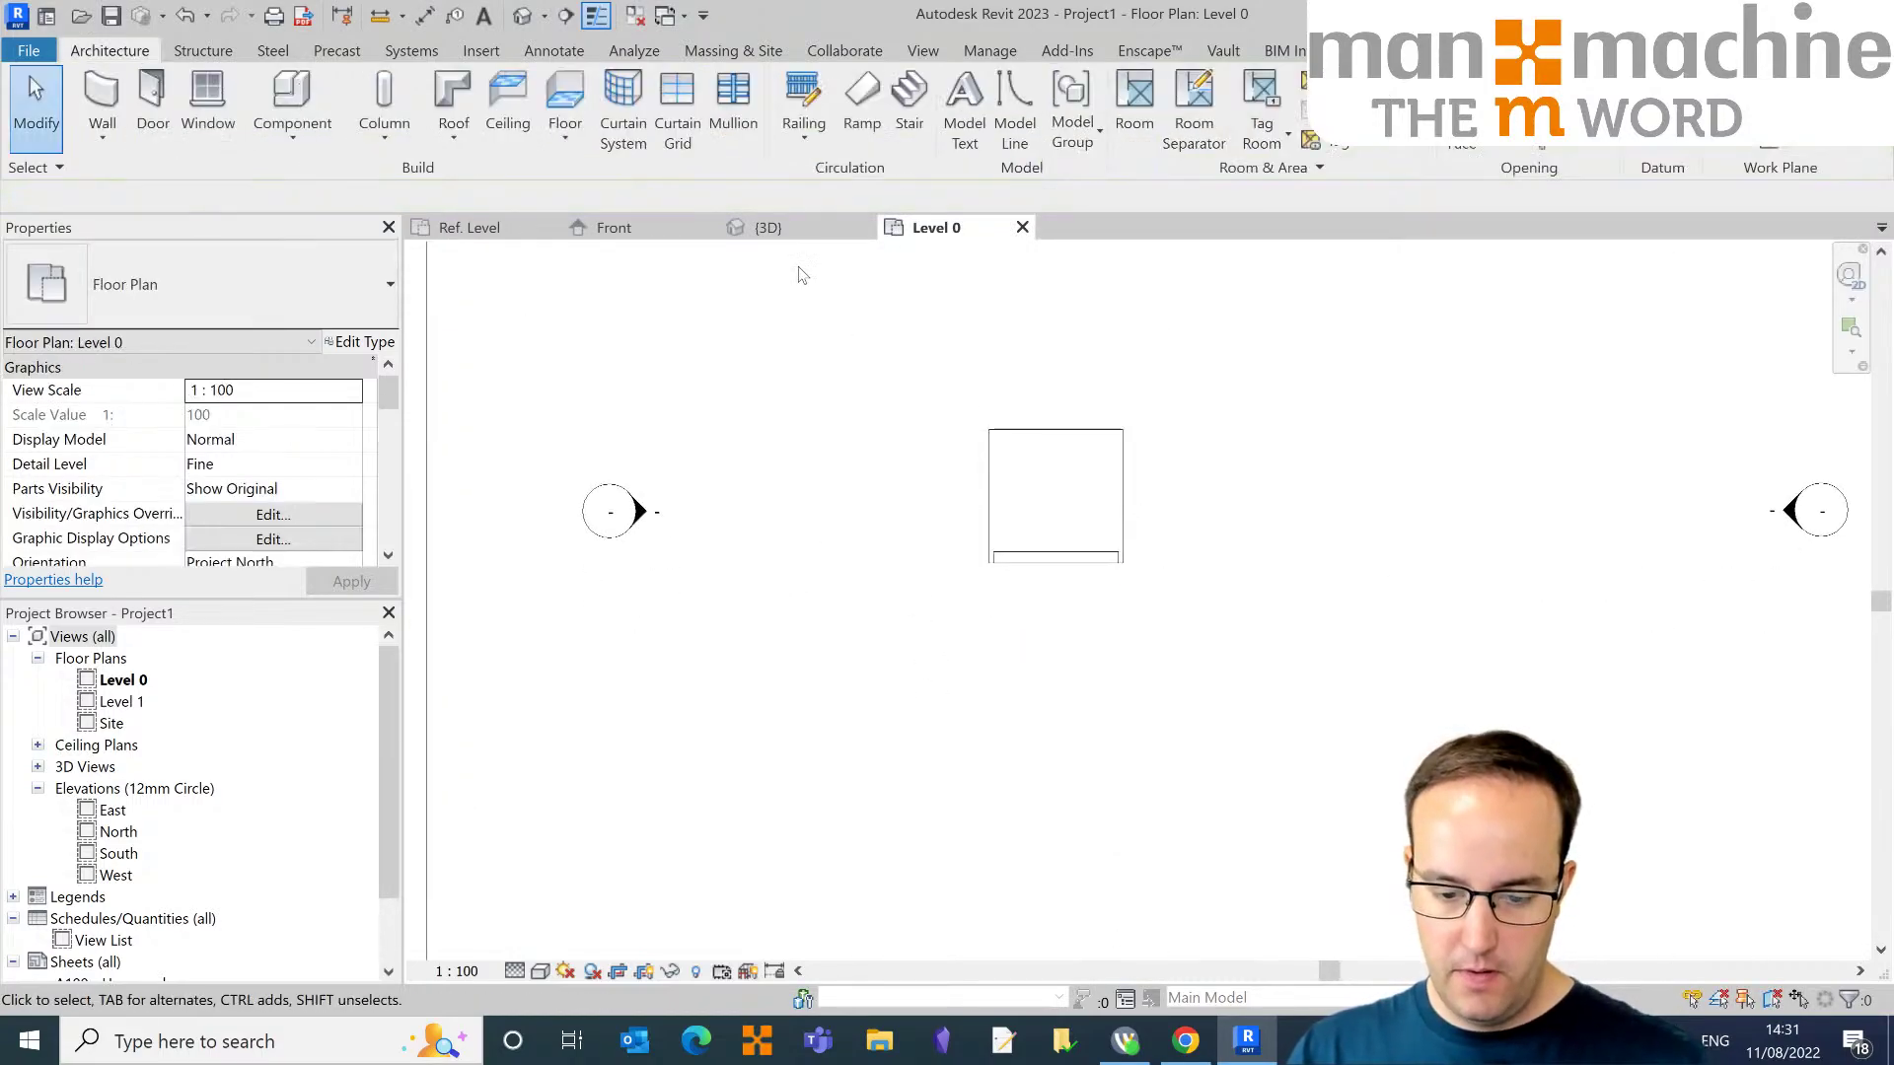
Step: Switch to the family's 3D view, set its detail level to Coarse, and check the model lines on the cube's top face
left_click(780, 233)
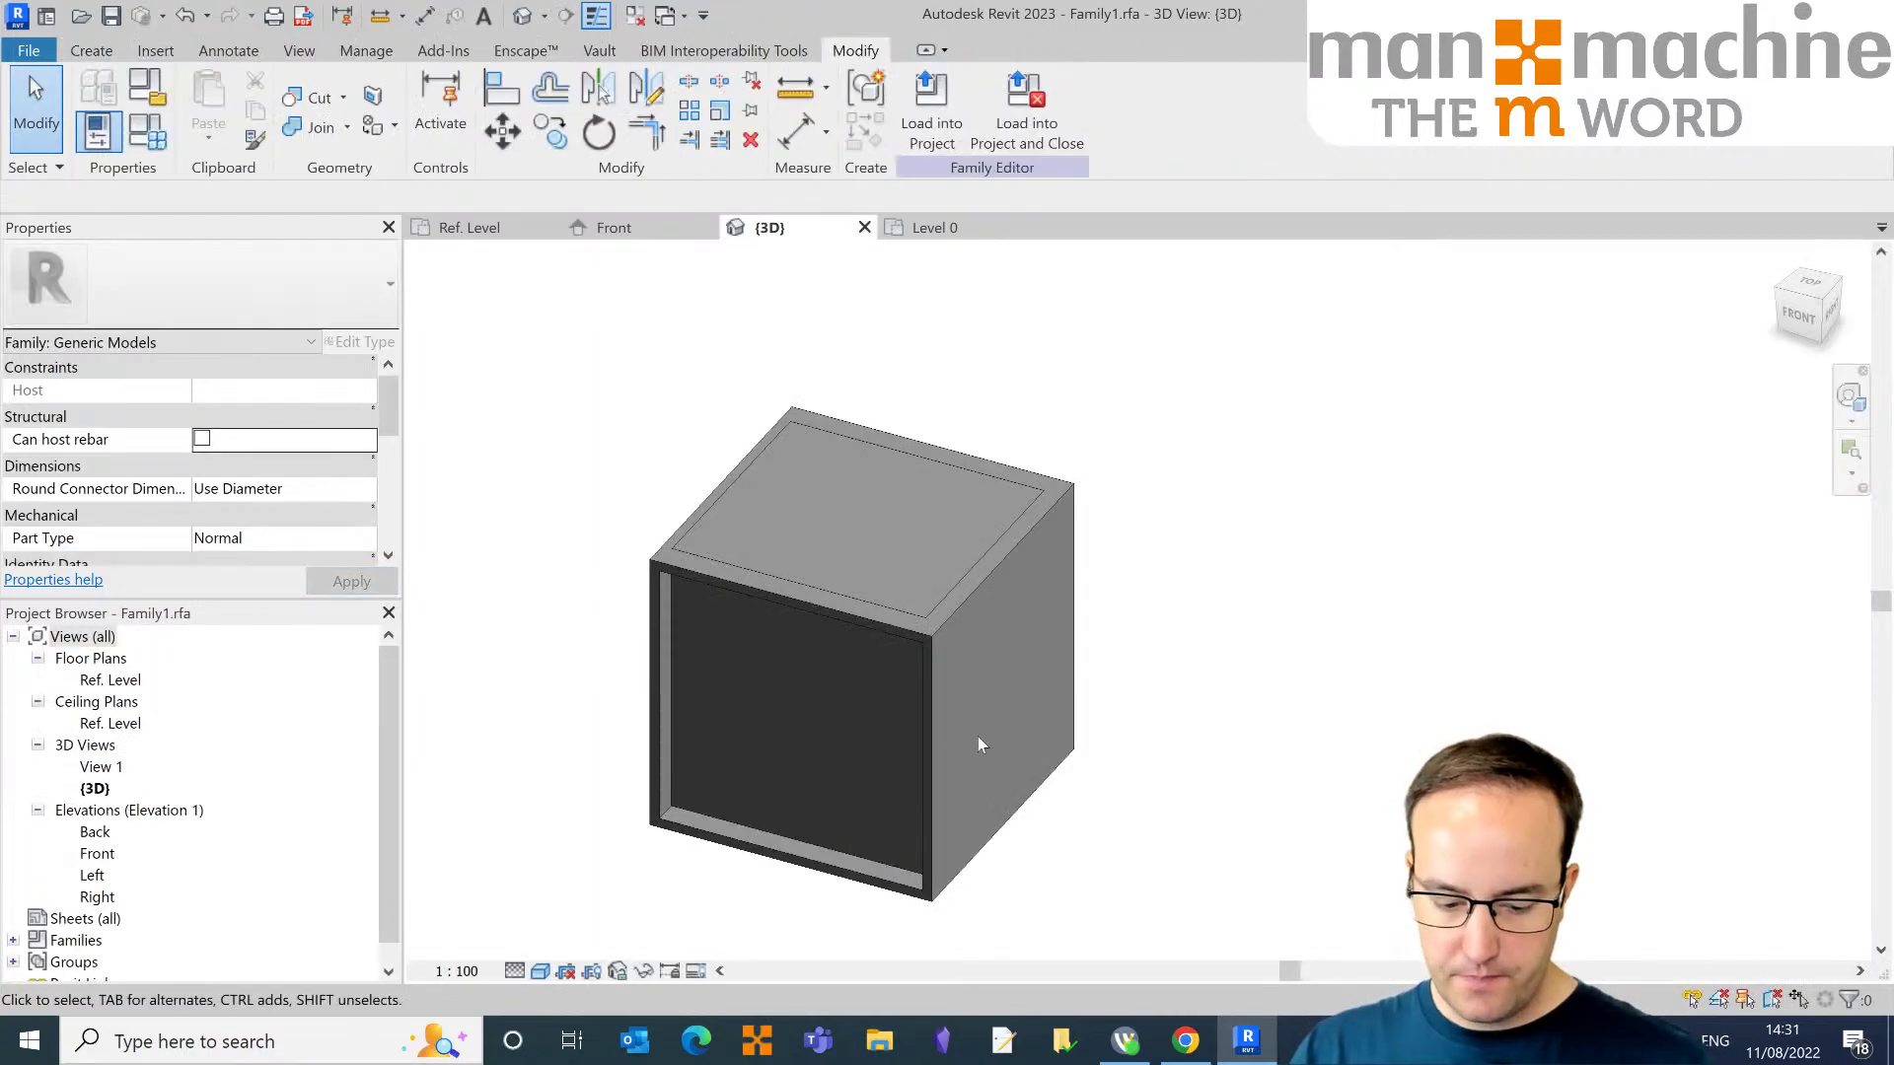
middle_click_drag(978, 744, 996, 671, "shift")
left_click(515, 971)
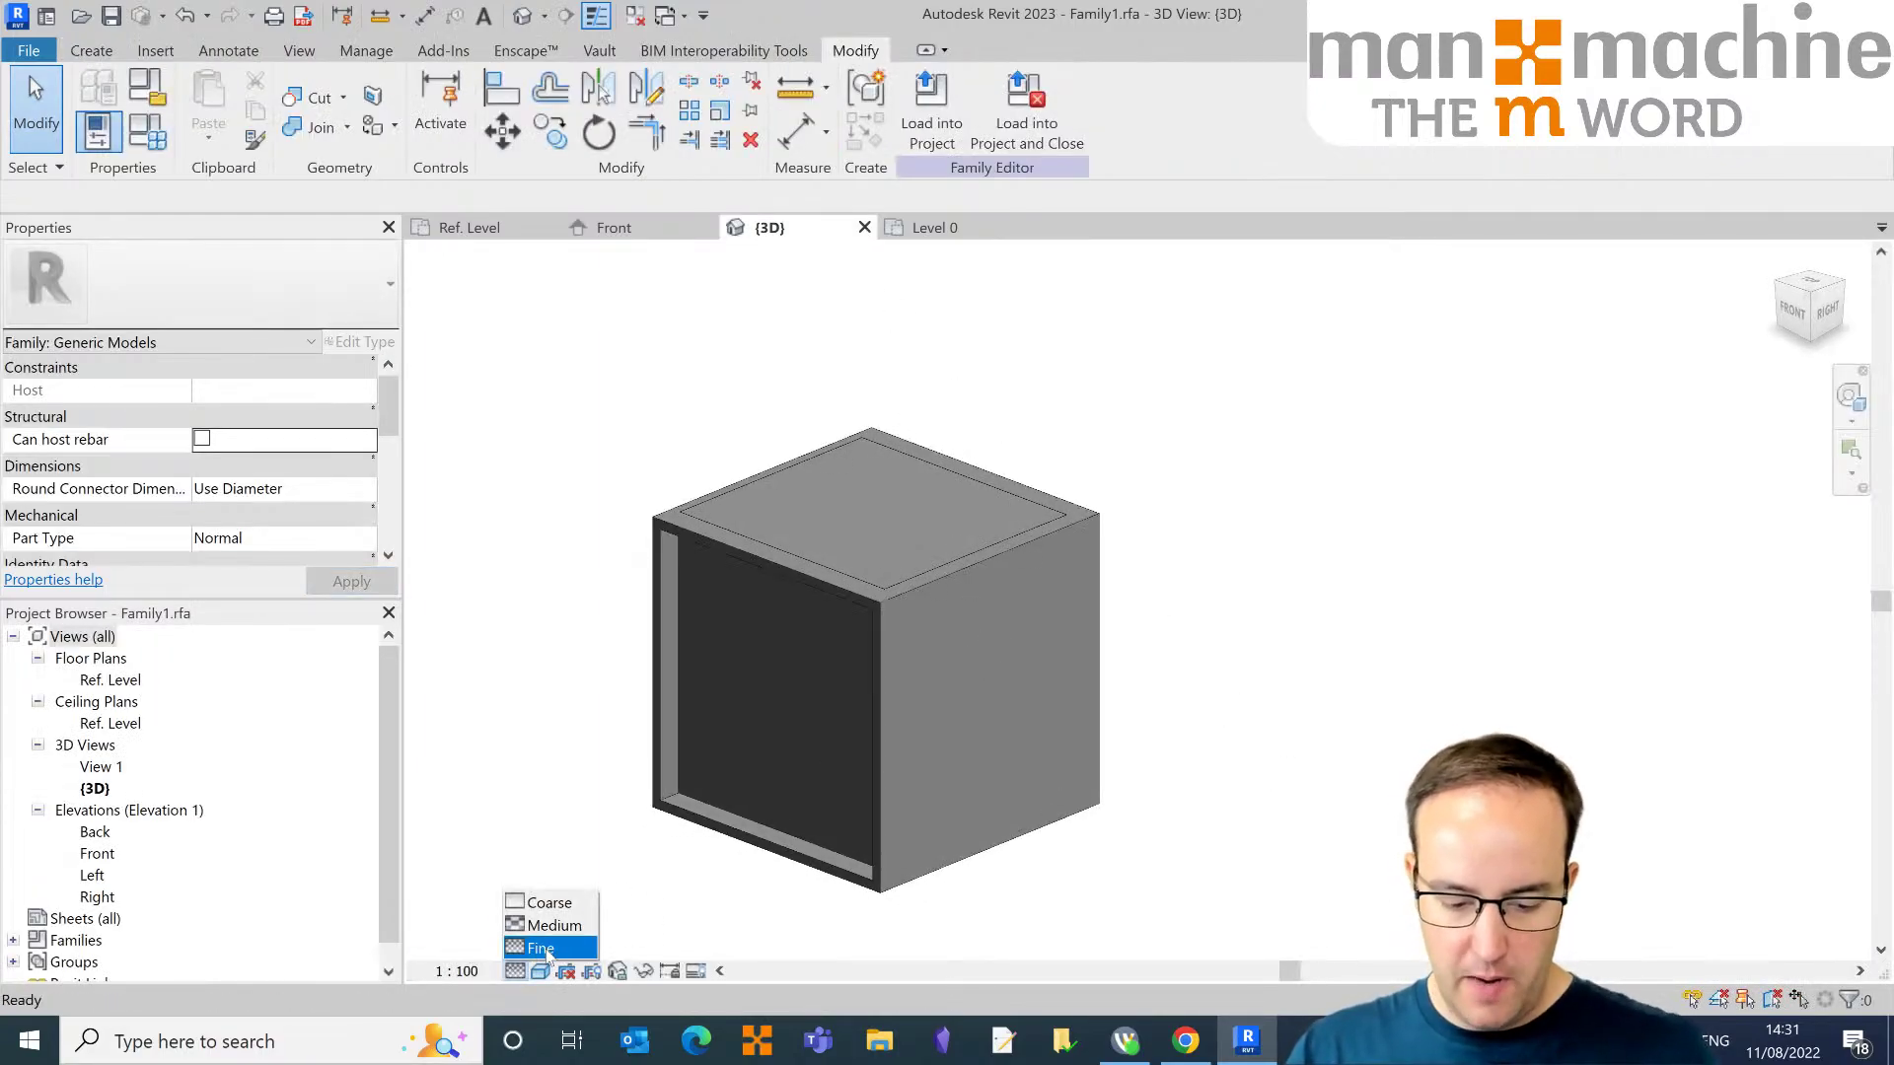
left_click(549, 903)
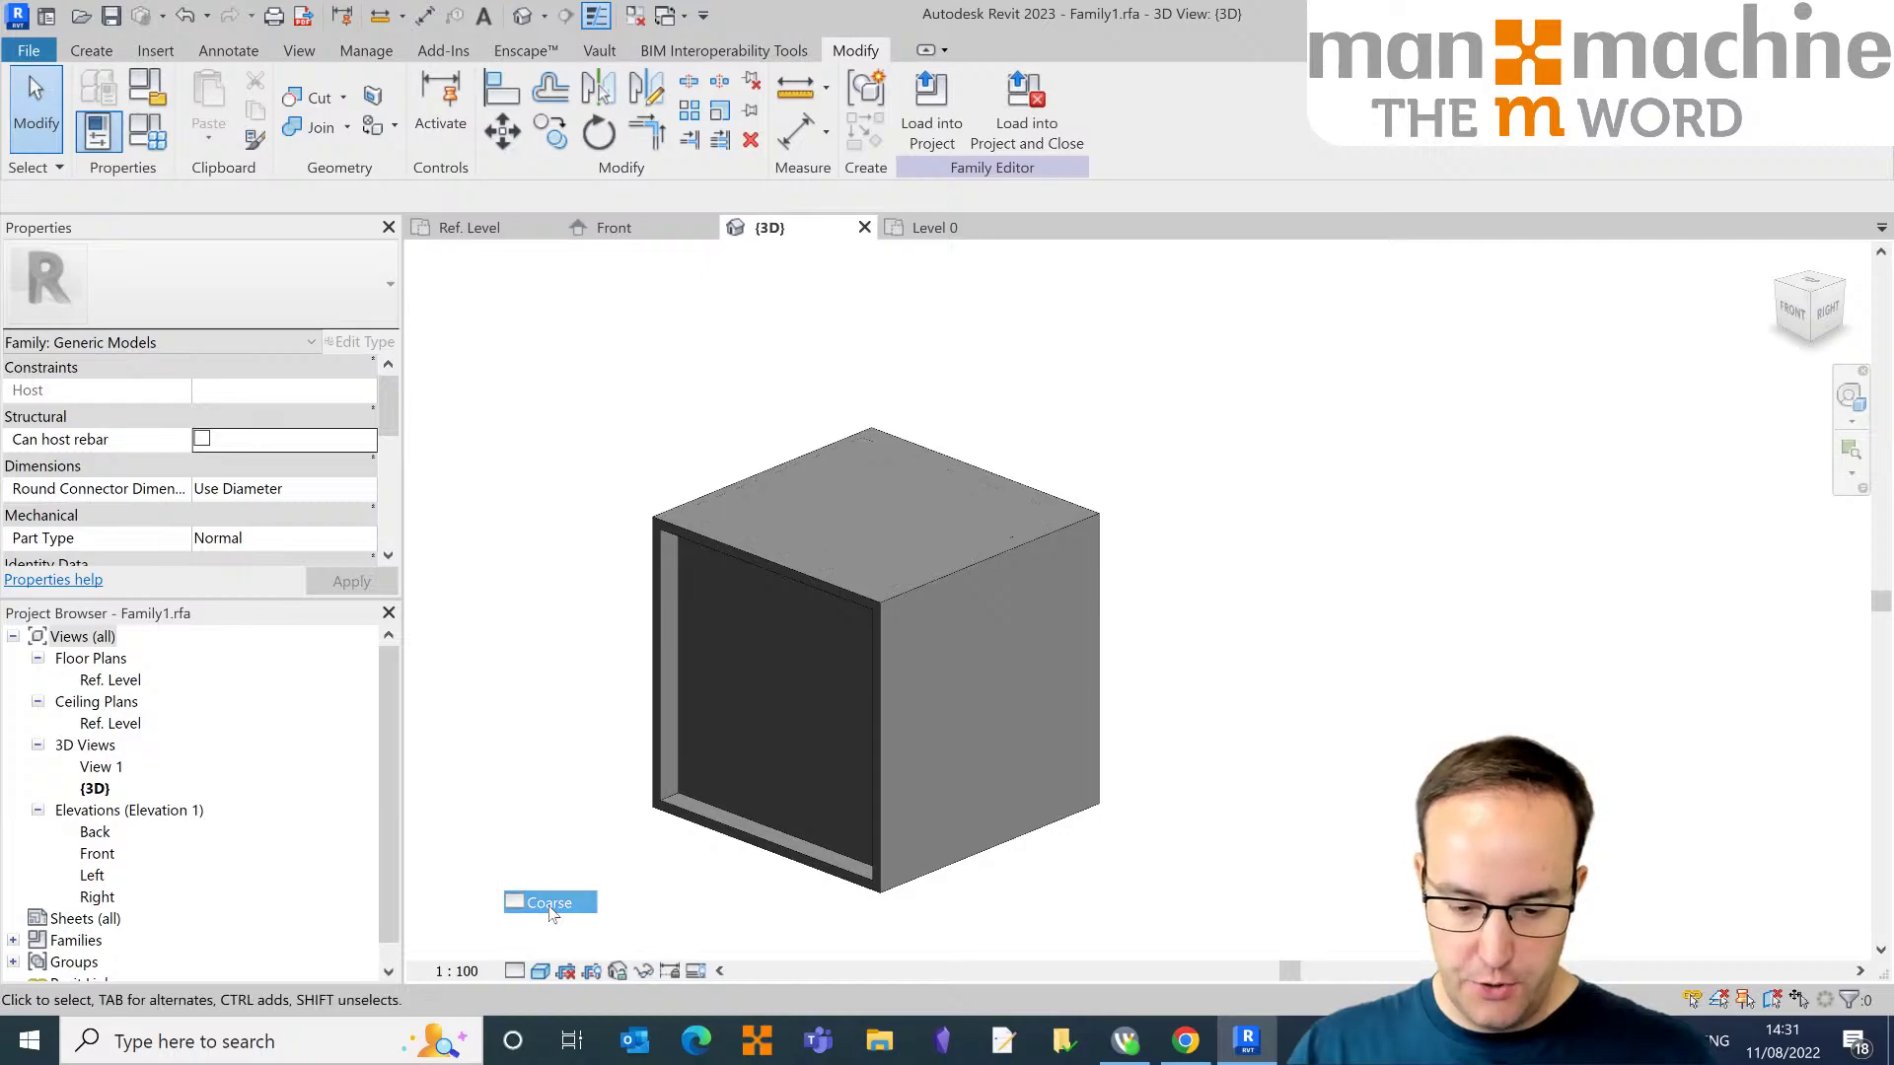
scroll(743, 521, "up", 10)
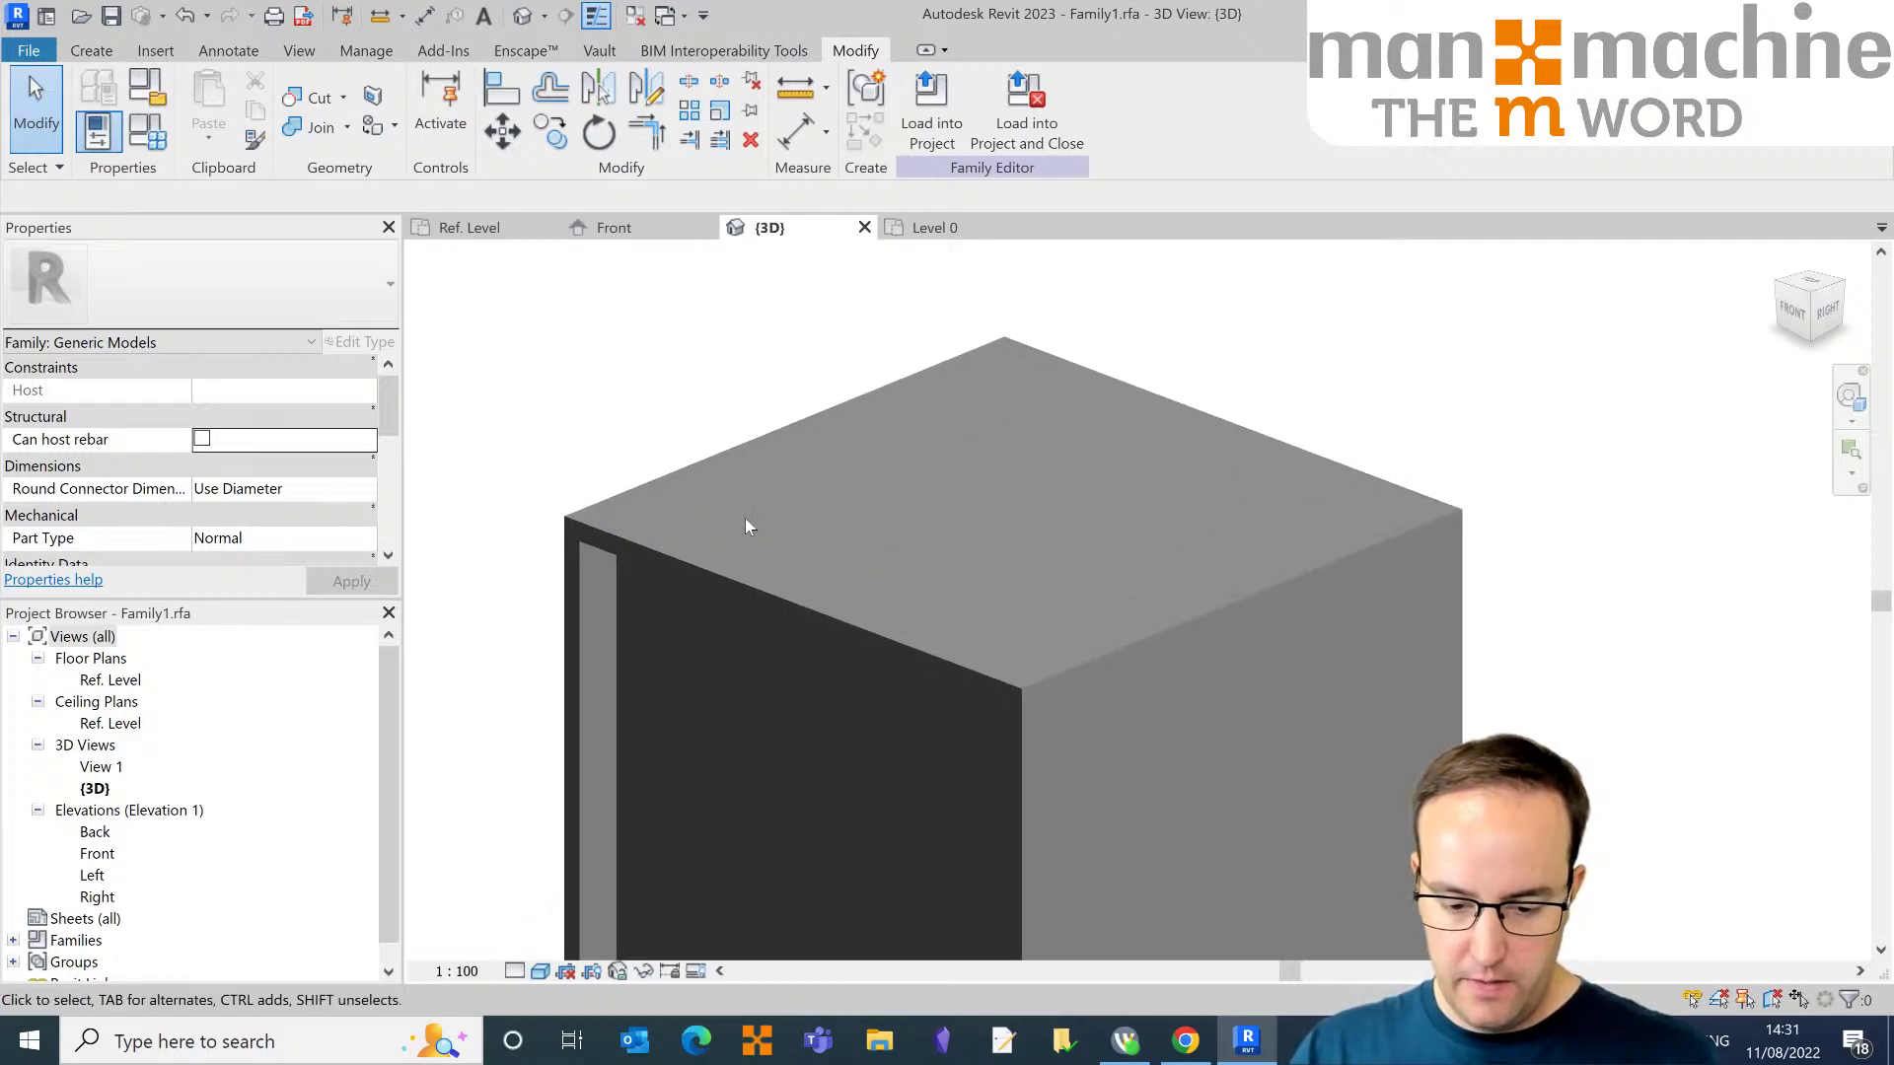
scroll(720, 682, "down", 3)
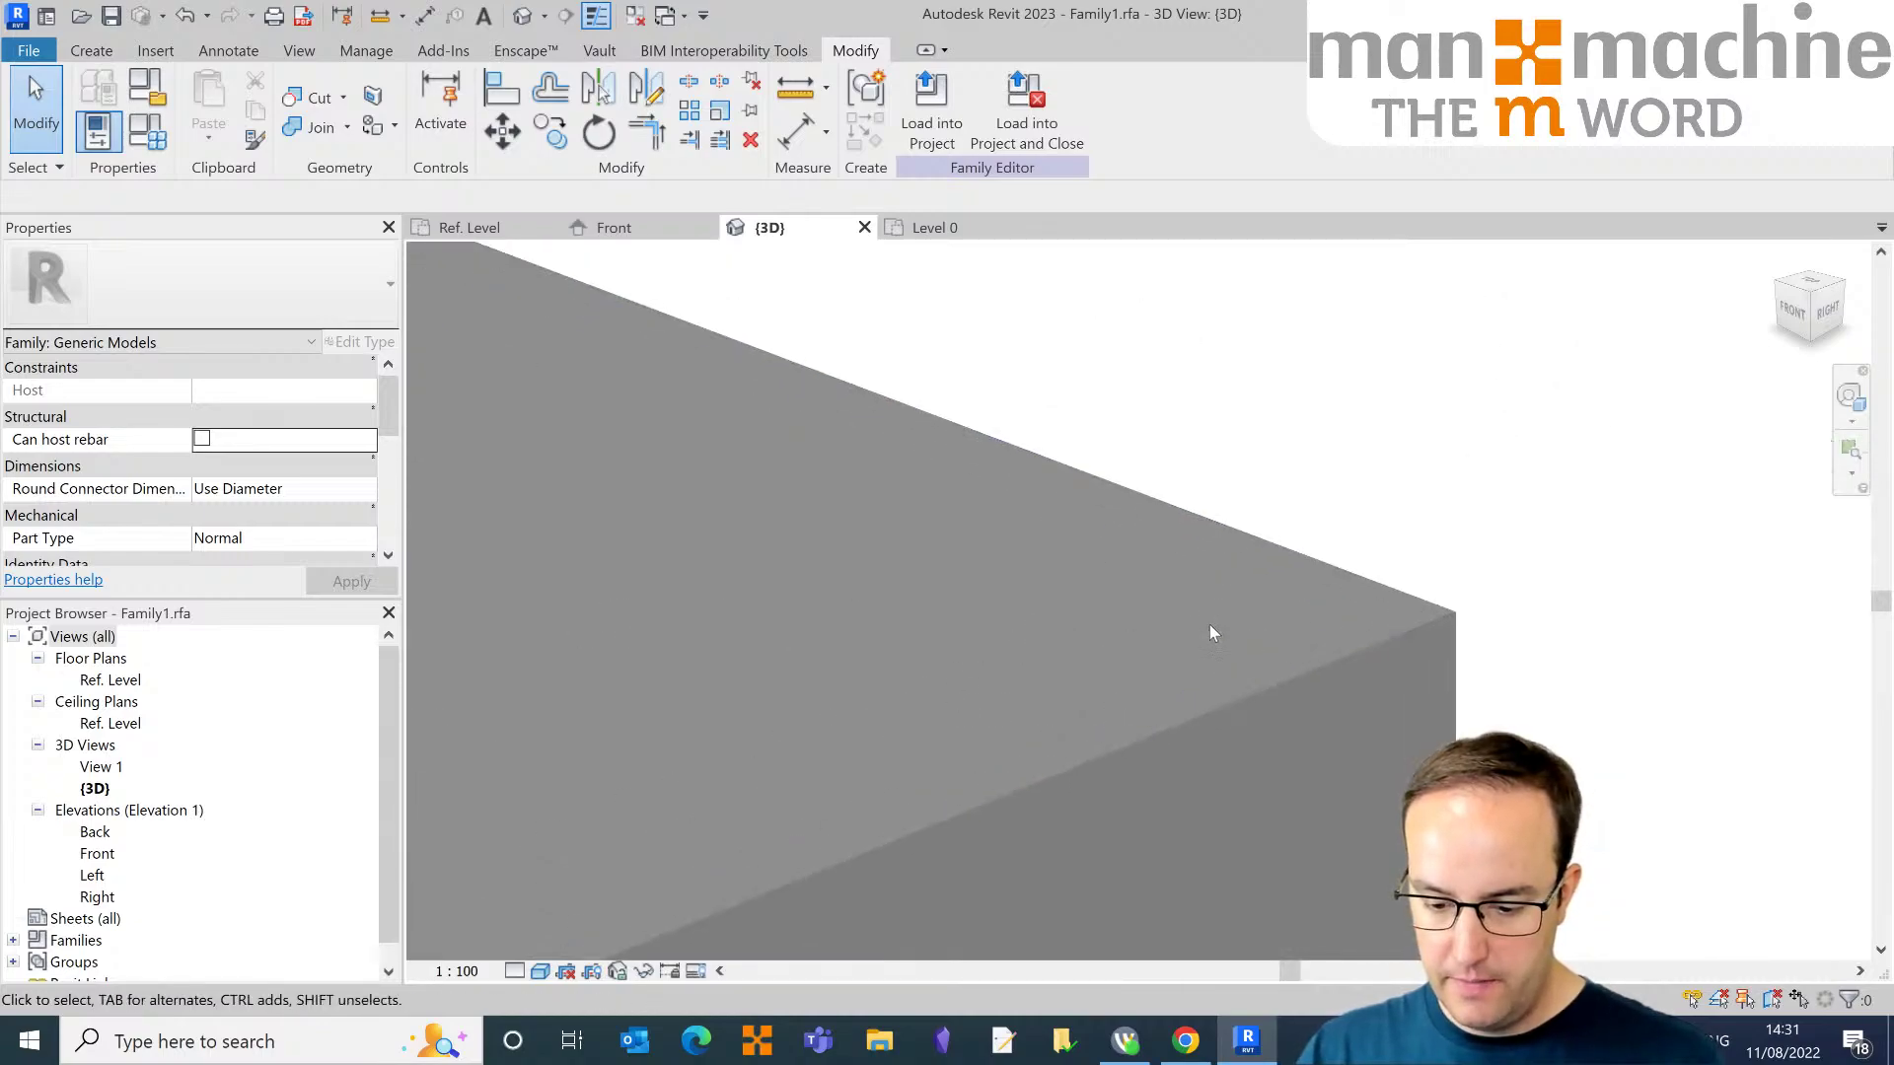
left_click(1178, 619)
left_click(1166, 530)
scroll(1008, 549, "down", 5)
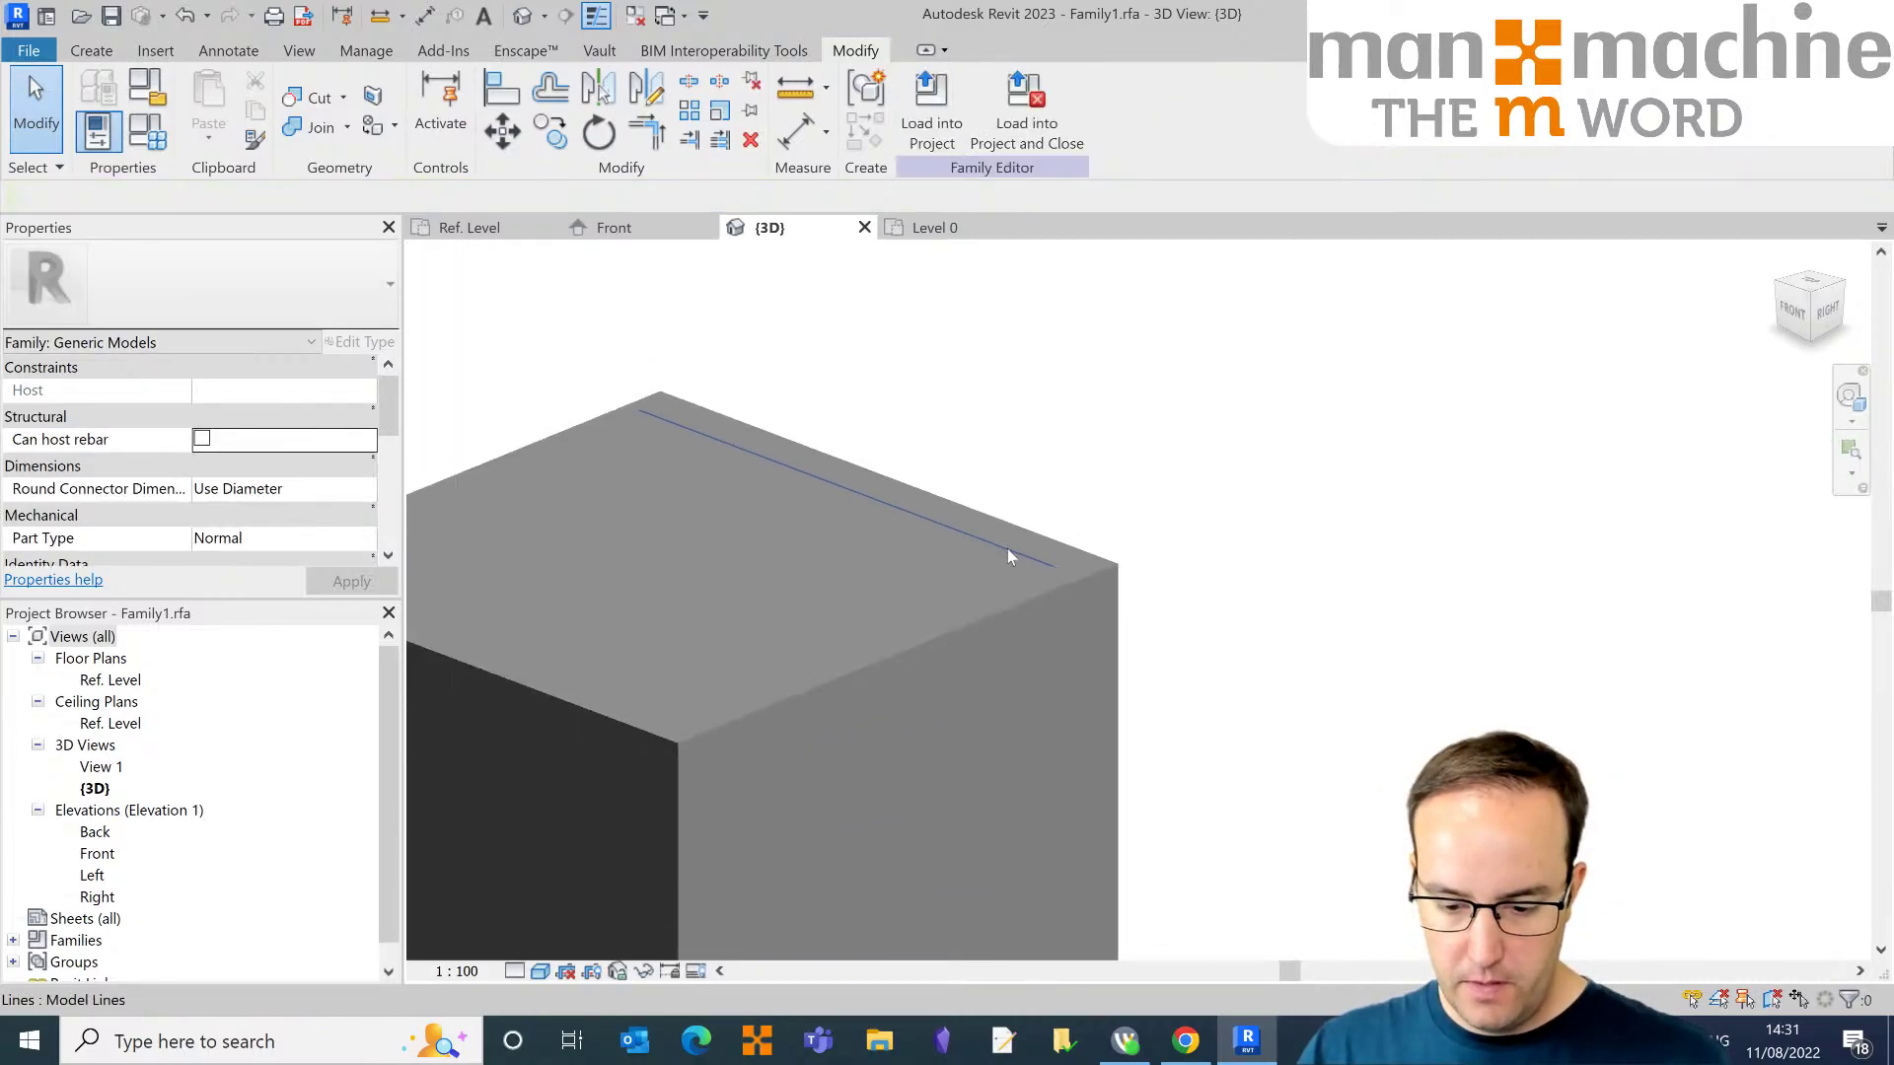
Step: Set the detail level of the project's Level 0 plan to Coarse and inspect the placed cube
middle_click_drag(757, 616, 1146, 524)
scroll(1105, 522, "up", 2)
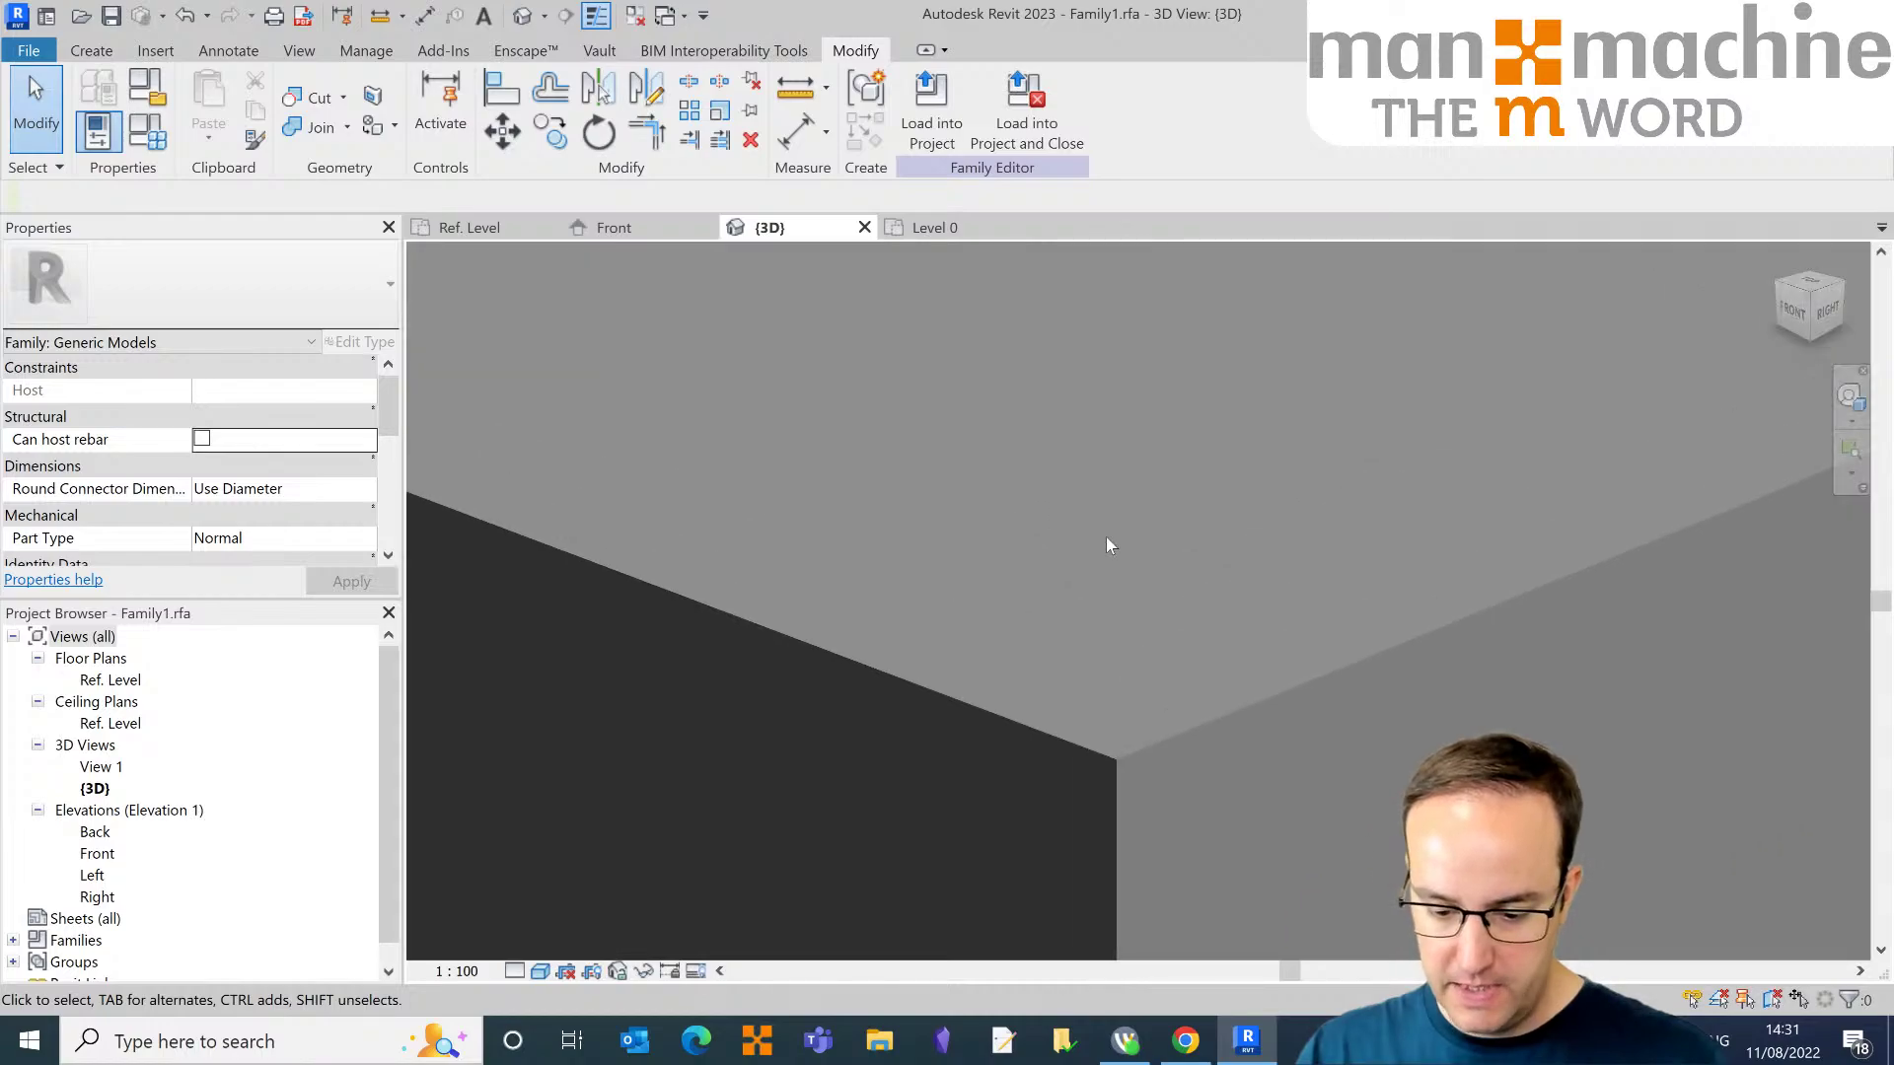
scroll(1105, 533, "down", 5)
middle_click_drag(990, 630, 964, 620)
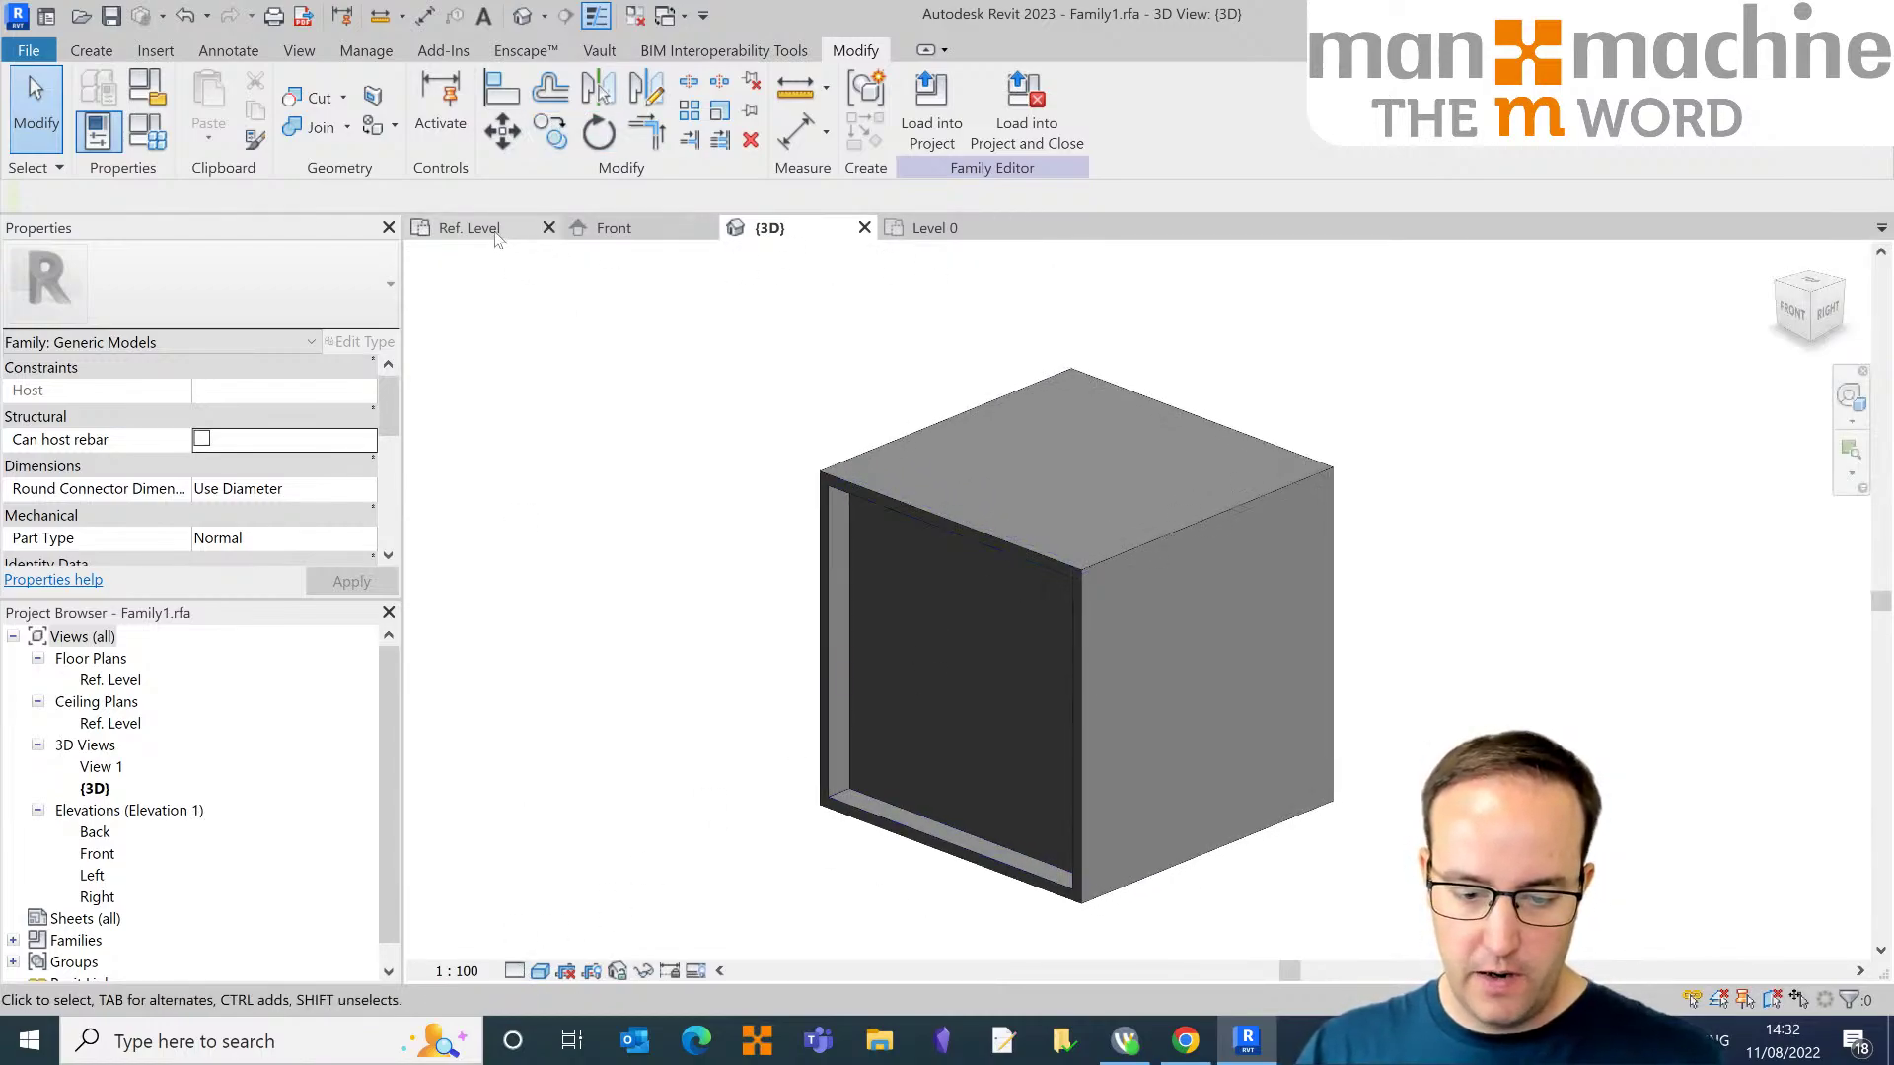
left_click(936, 230)
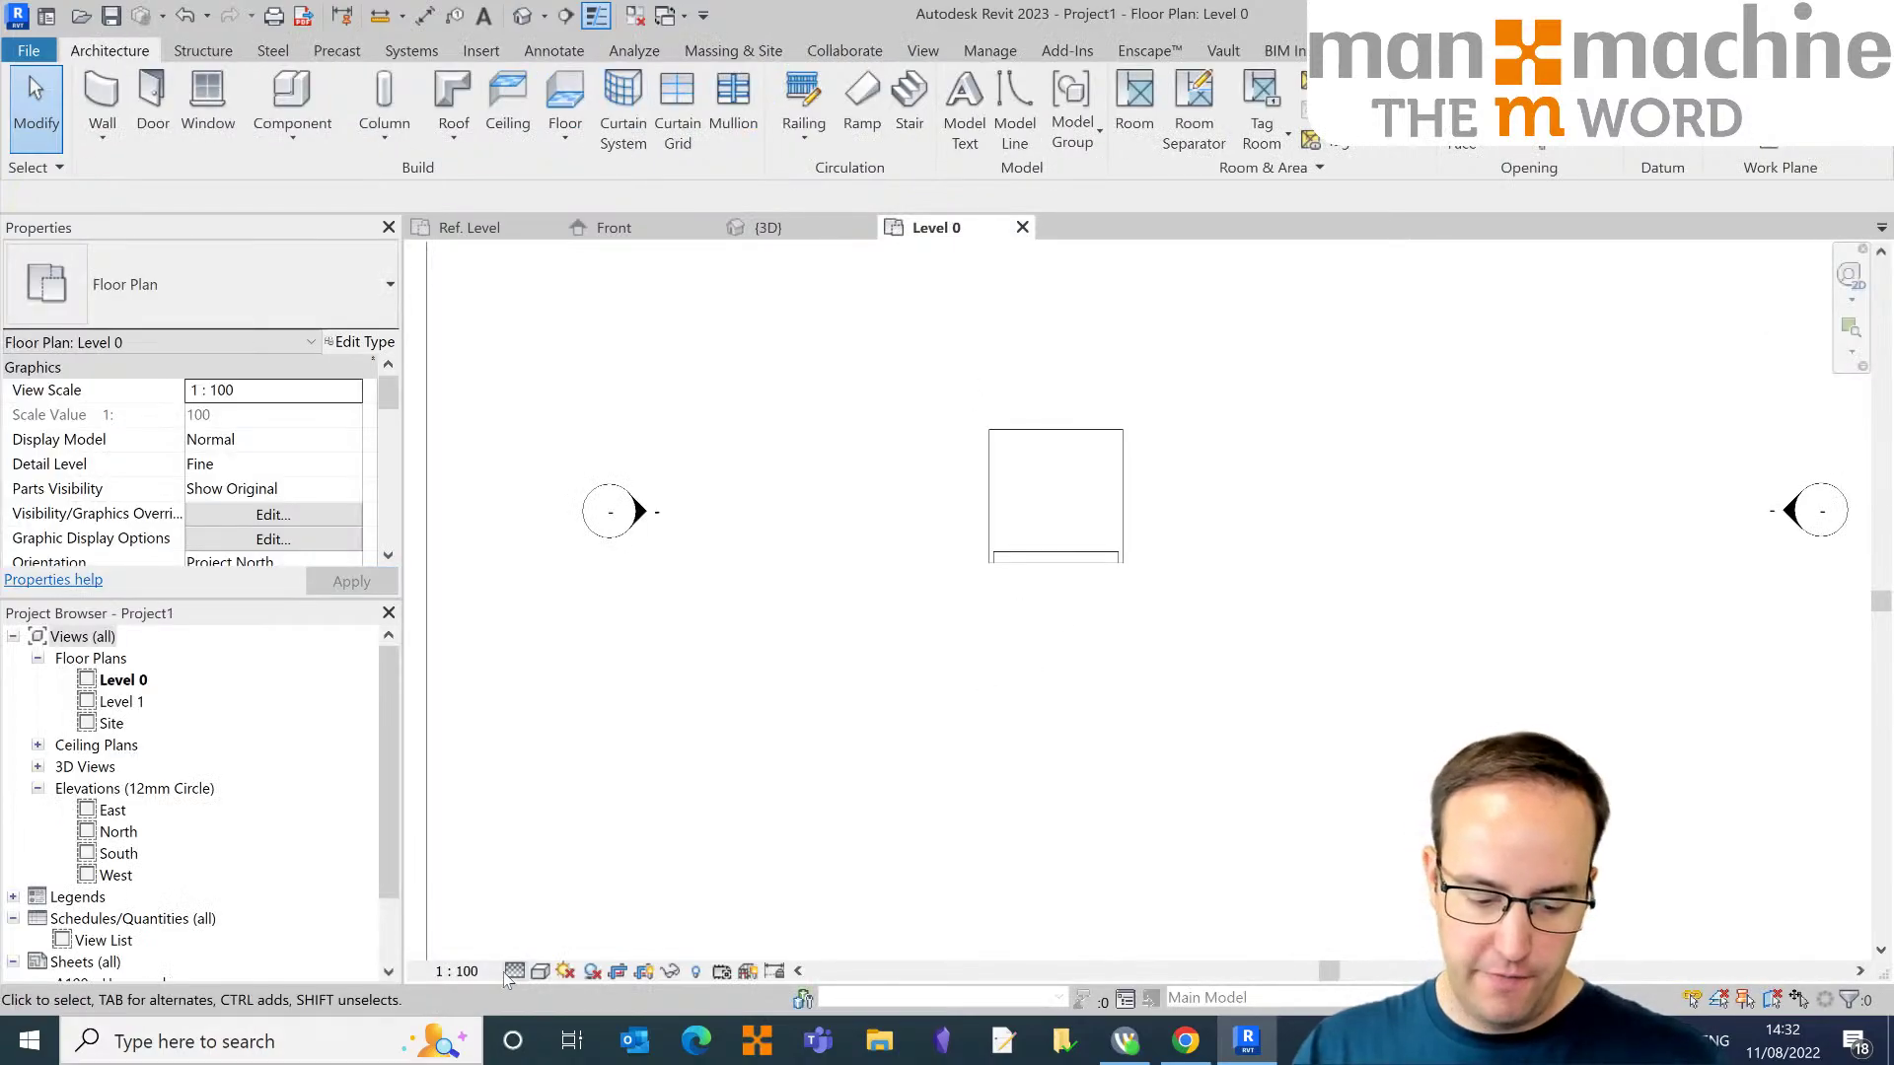
left_click(514, 972)
left_click(538, 904)
middle_click_drag(1081, 539, 851, 669)
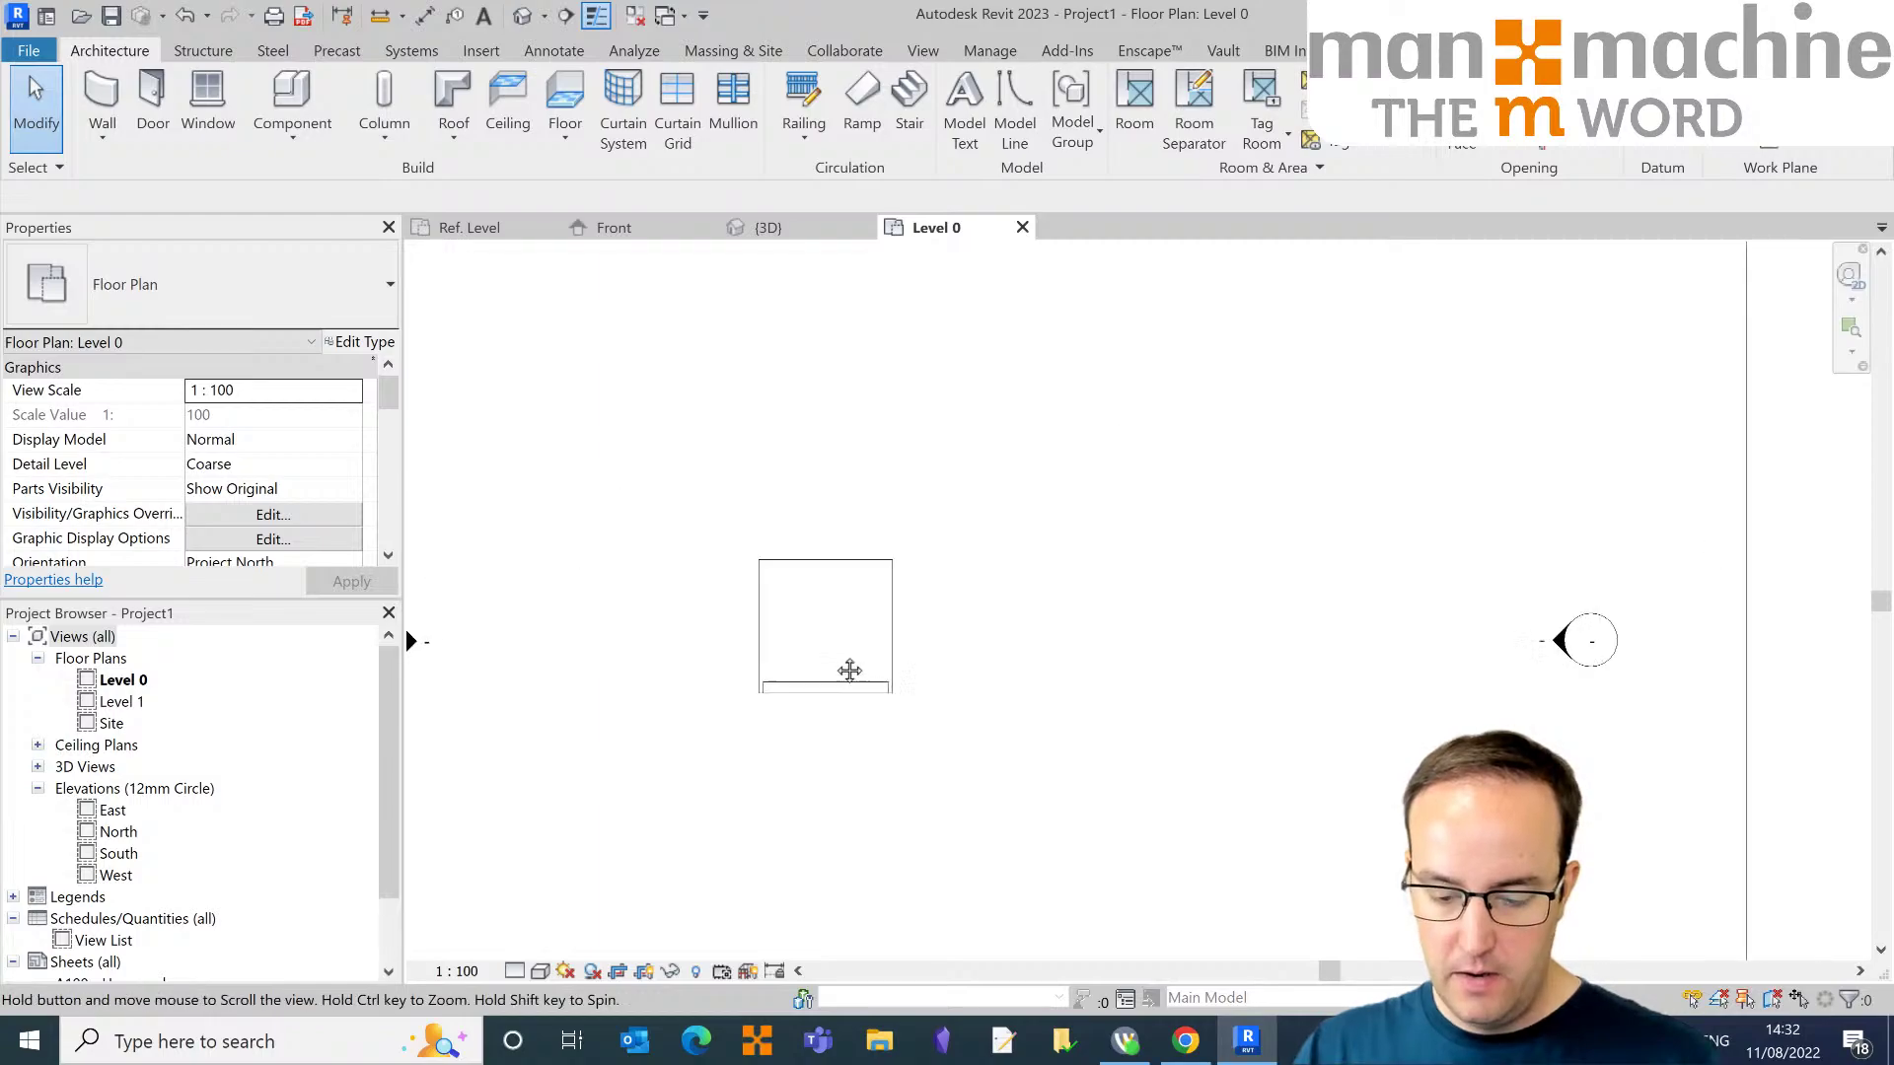
scroll(783, 669, "up", 2)
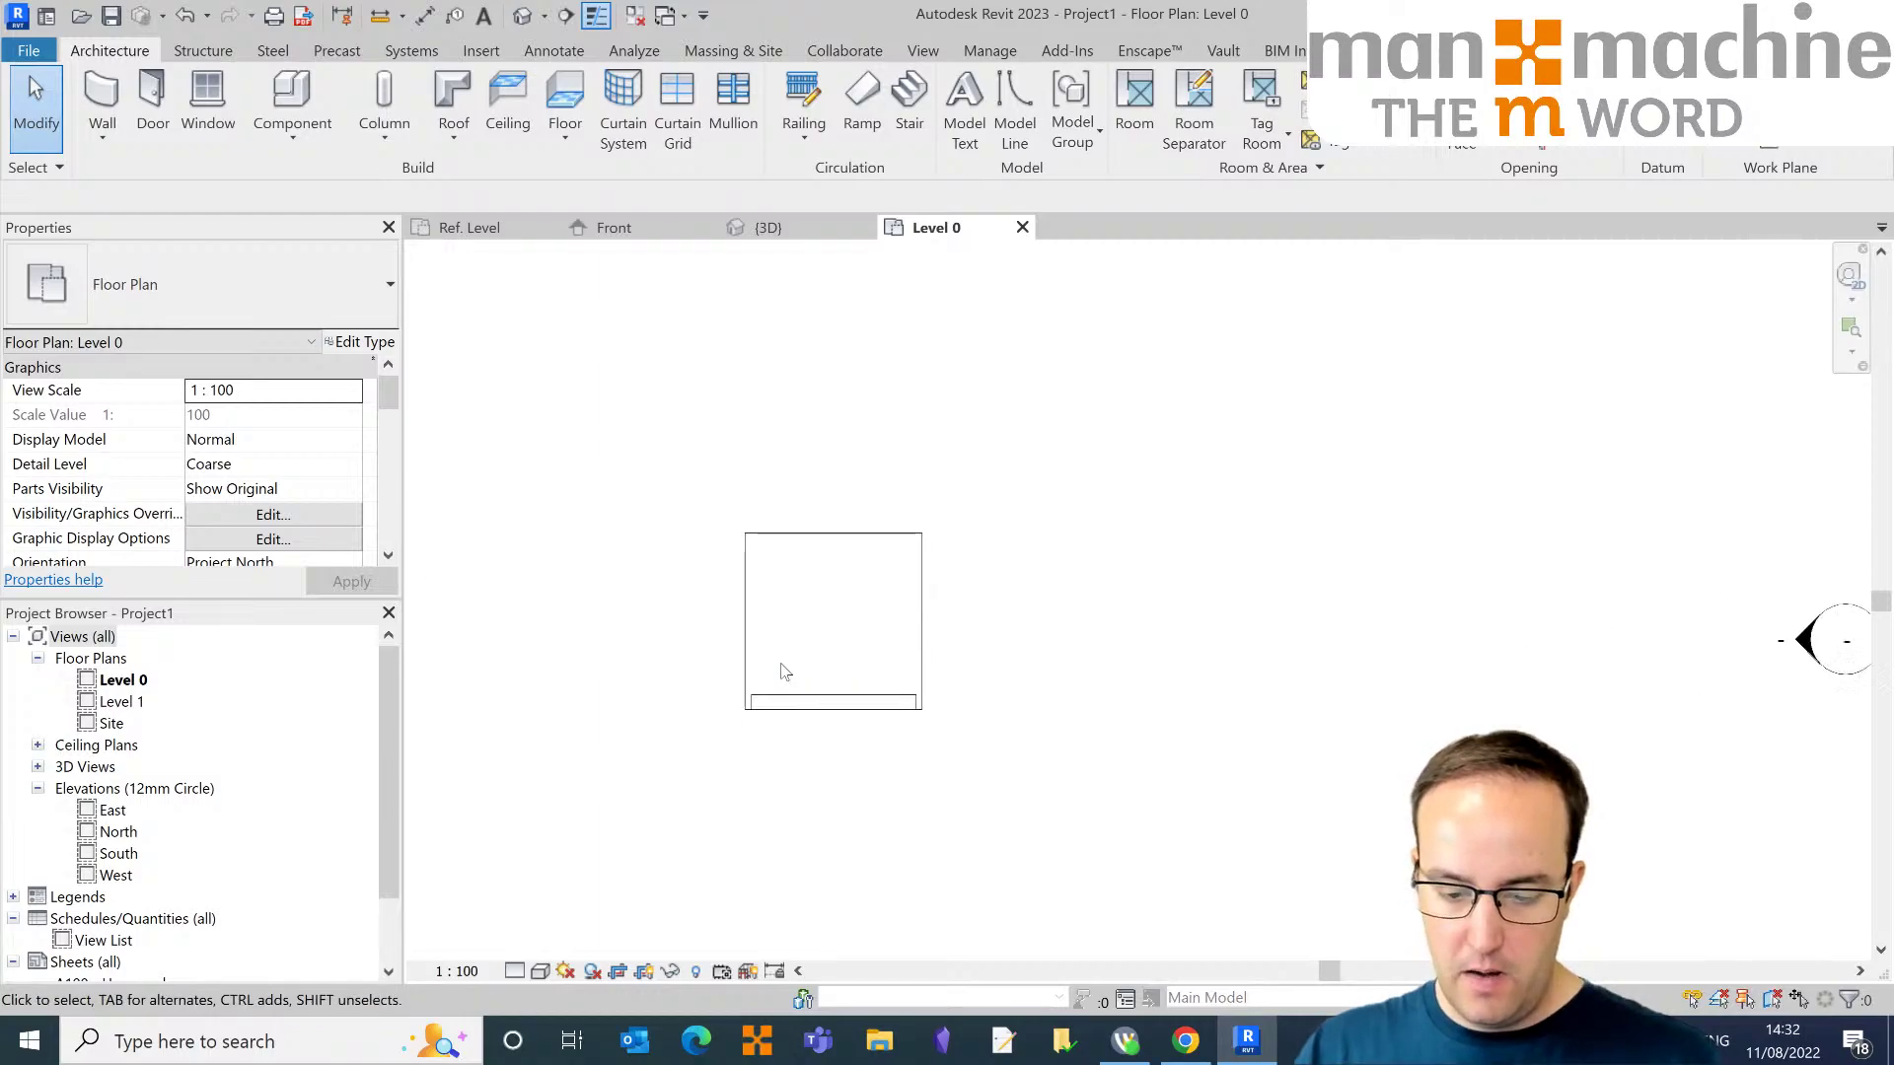
Step: Check the family's Ref. Level plan, then return to its 3D view and examine the whole cube
left_click(490, 230)
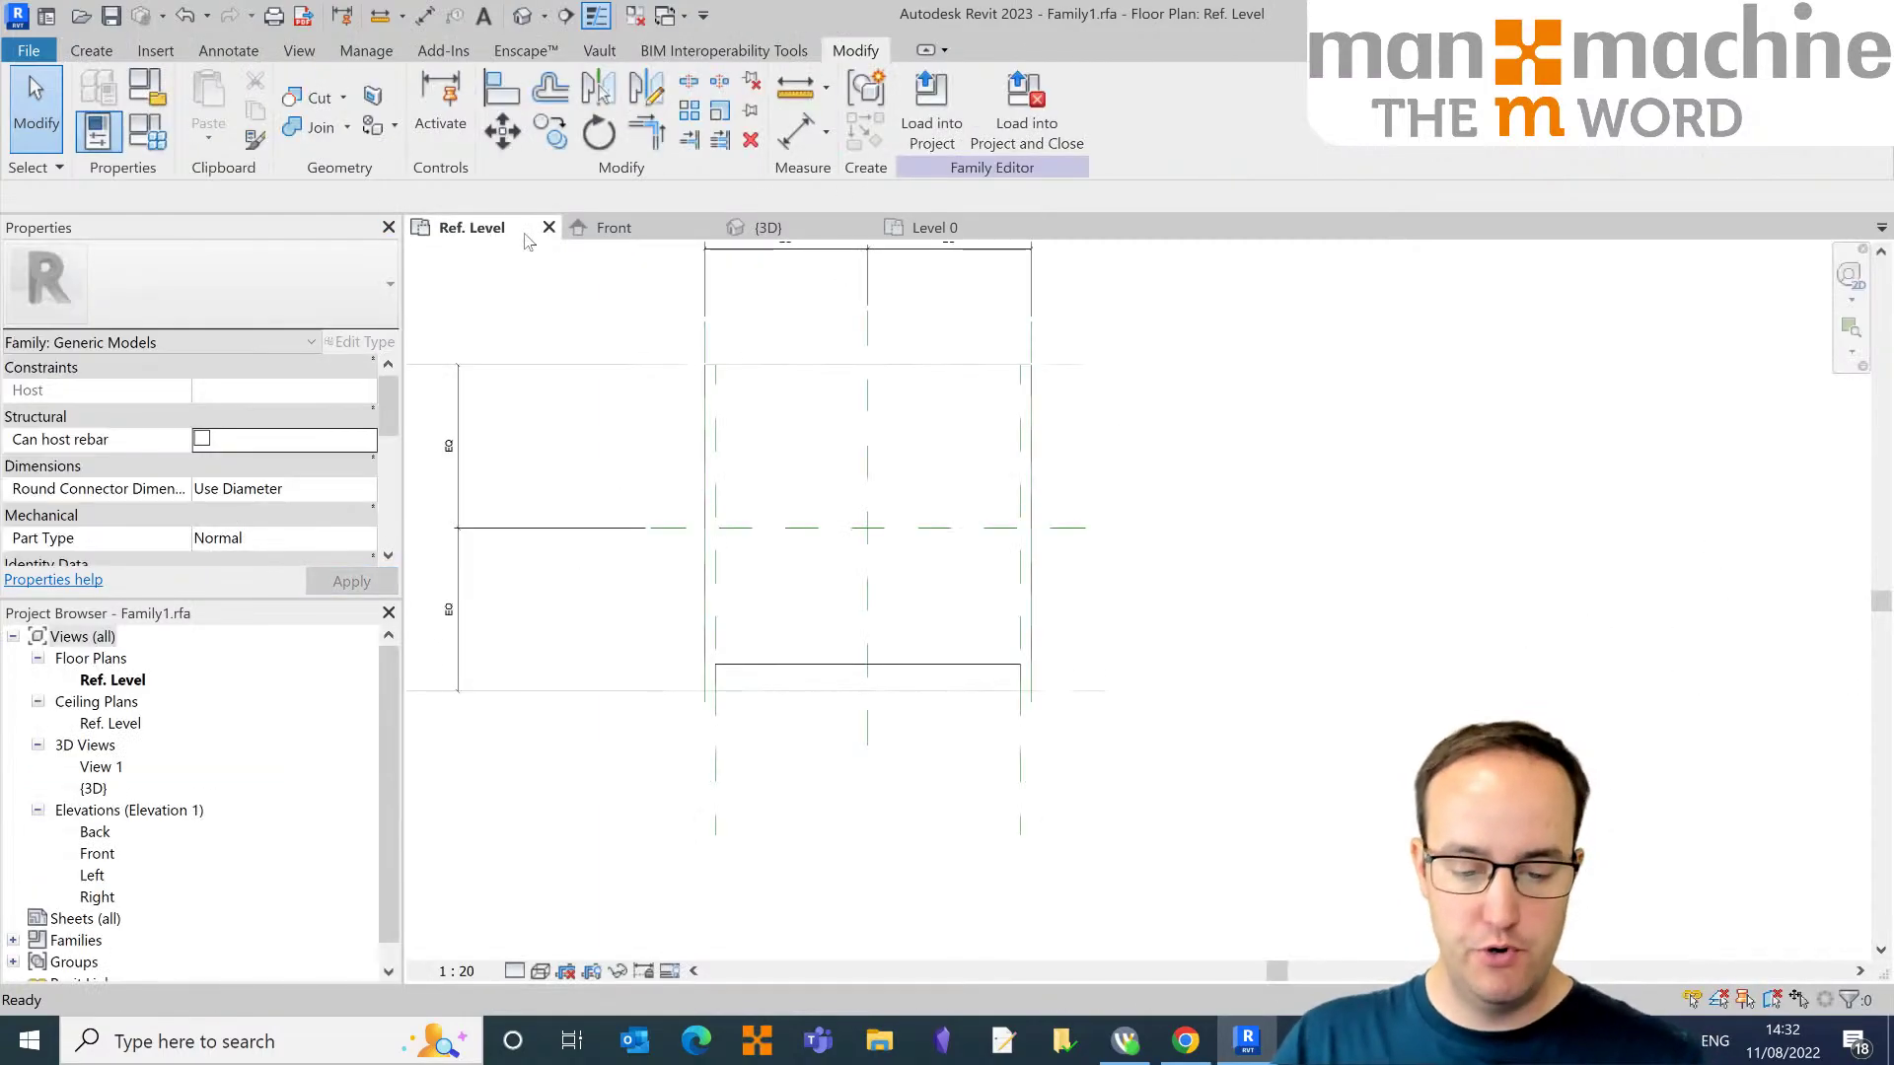
middle_click_drag(812, 473, 832, 518)
left_click(522, 15)
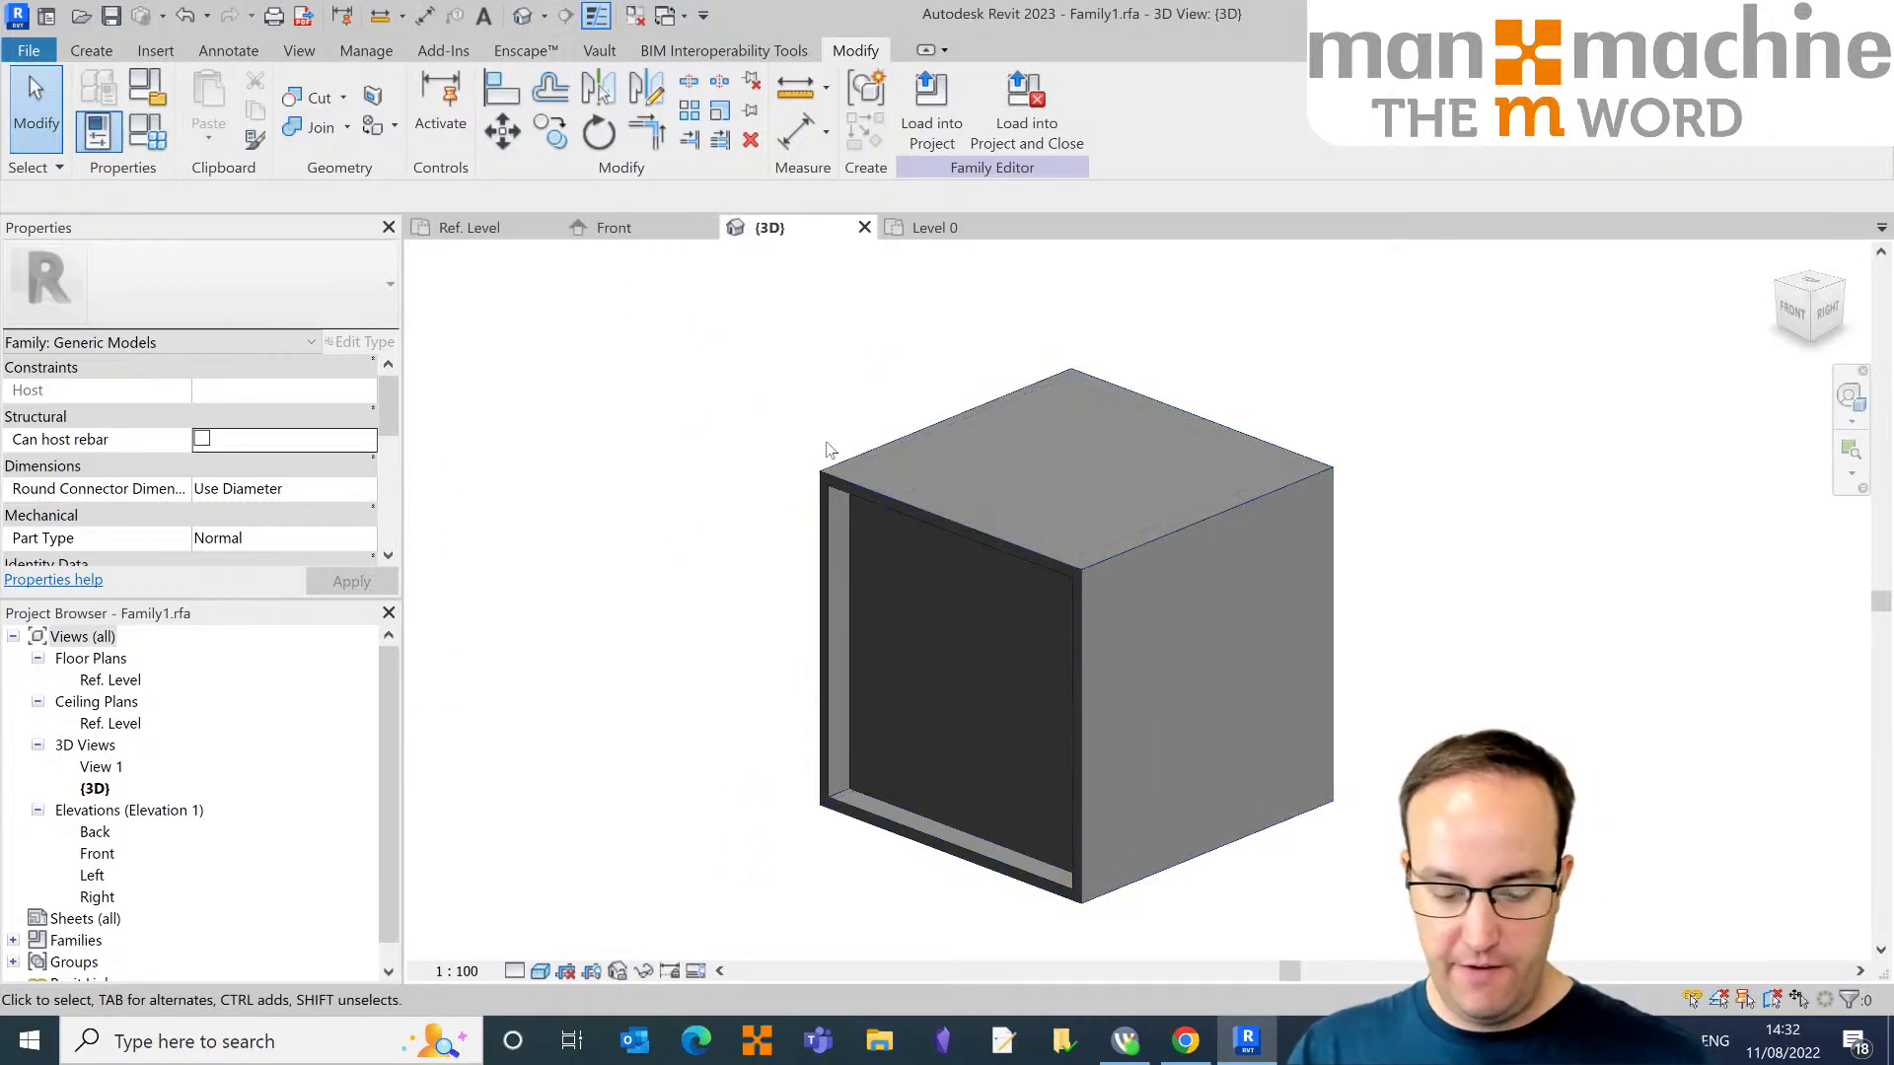
middle_click_drag(829, 440, 888, 448, "shift")
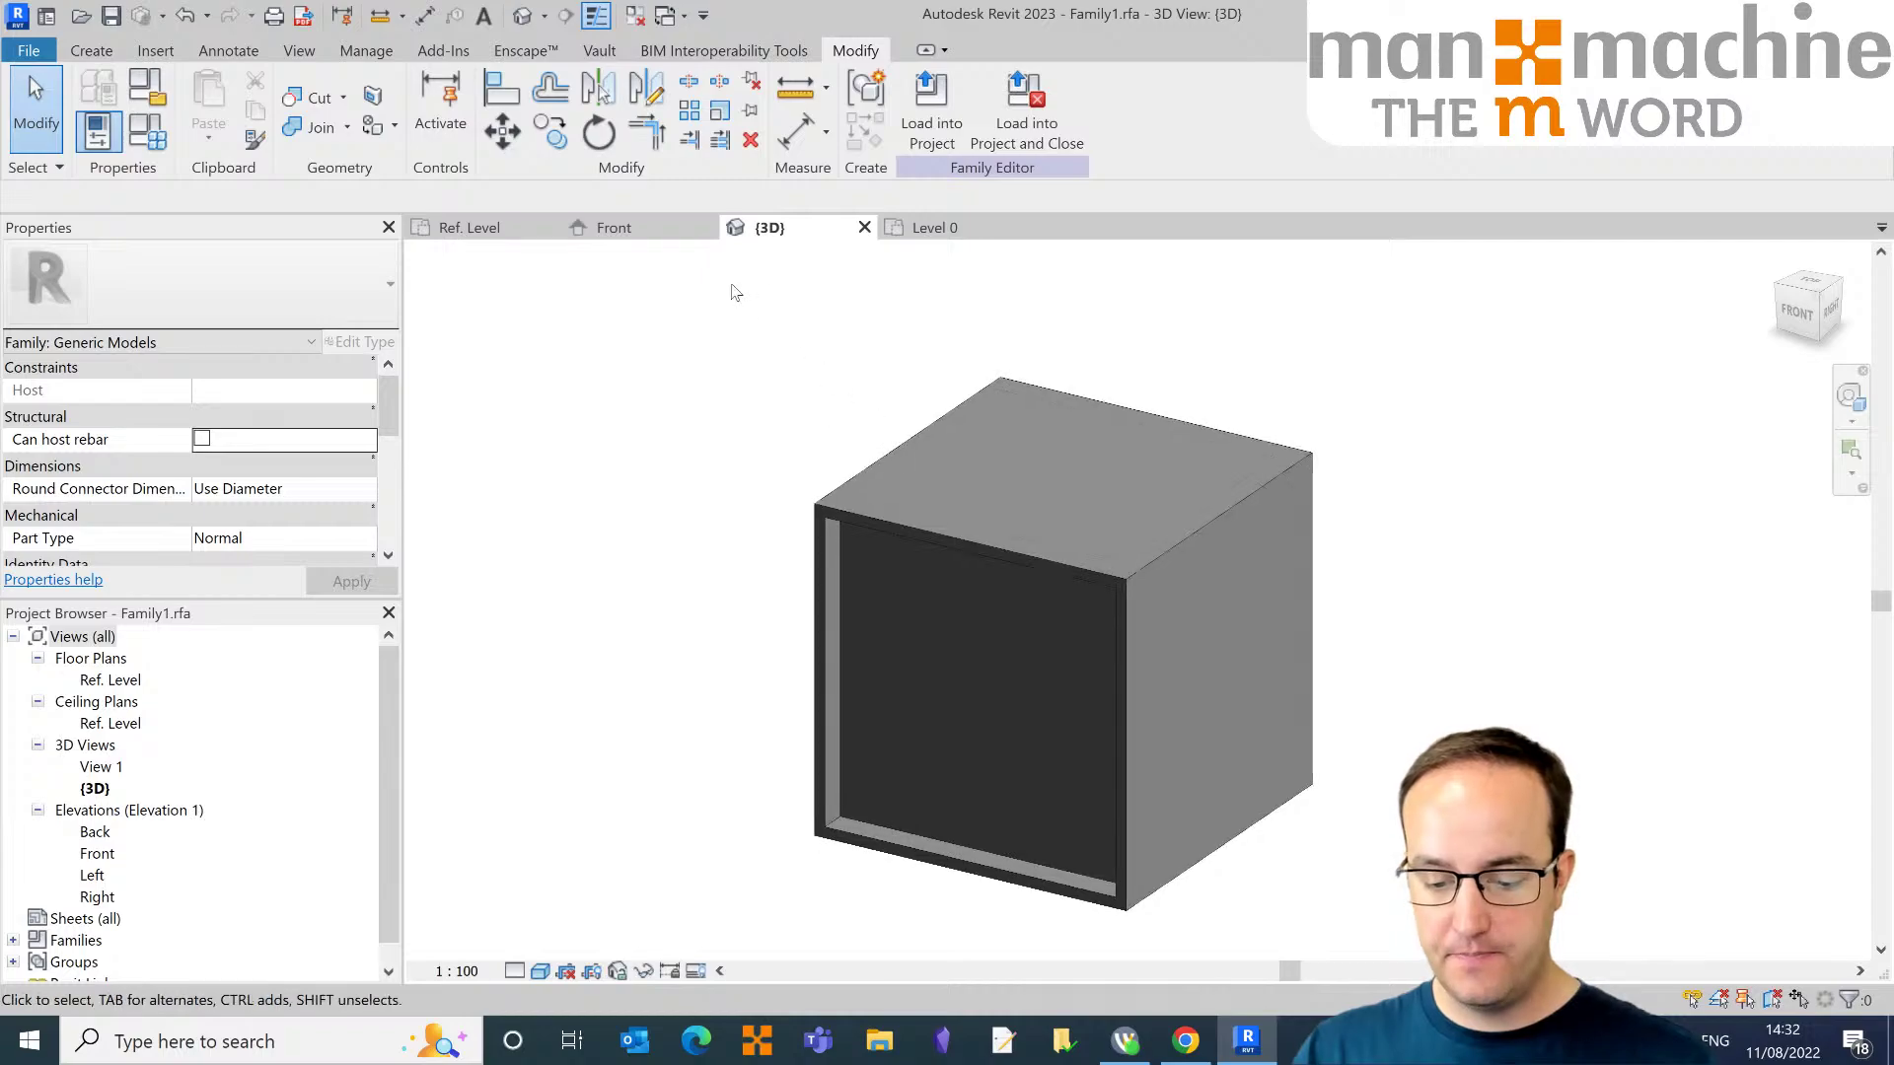
left_click_drag(726, 284, 1374, 949)
left_click(1317, 850)
middle_click_drag(1307, 841, 1316, 805)
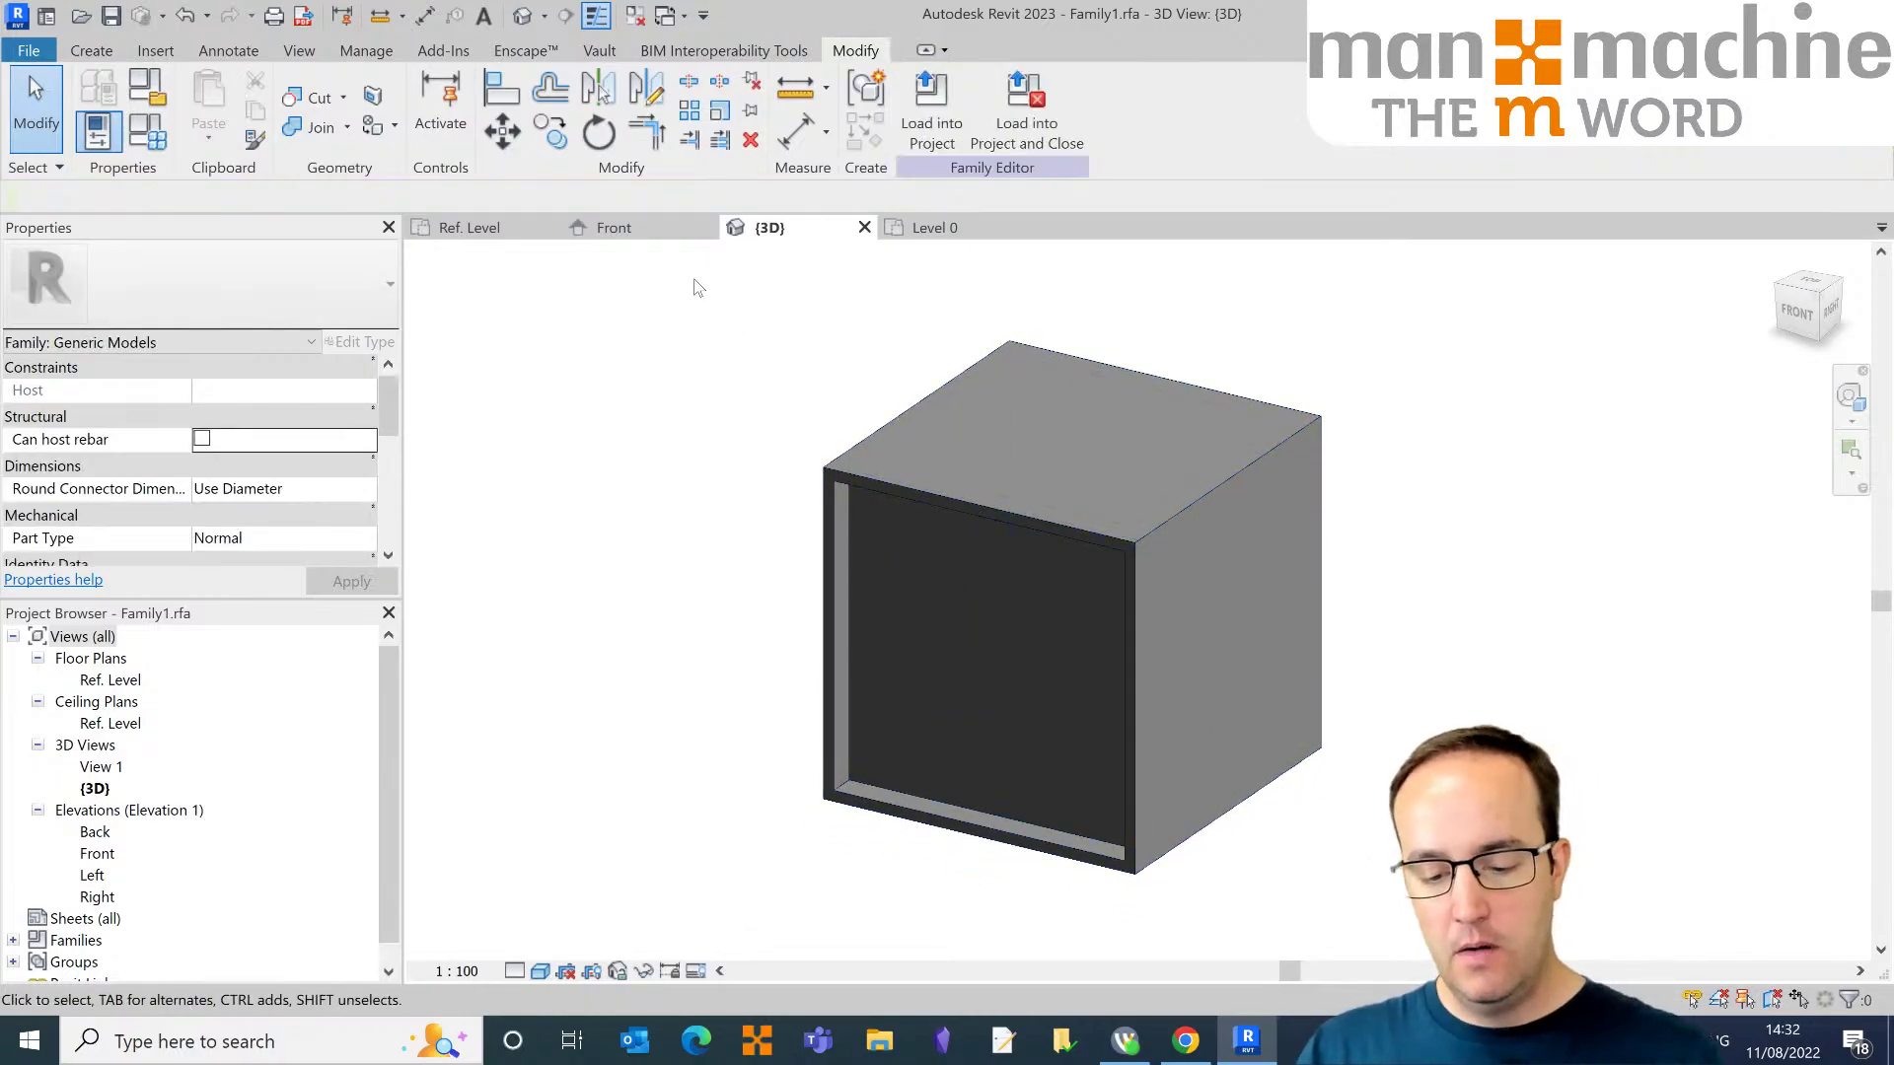
left_click_drag(694, 280, 1410, 888)
left_click(1373, 843)
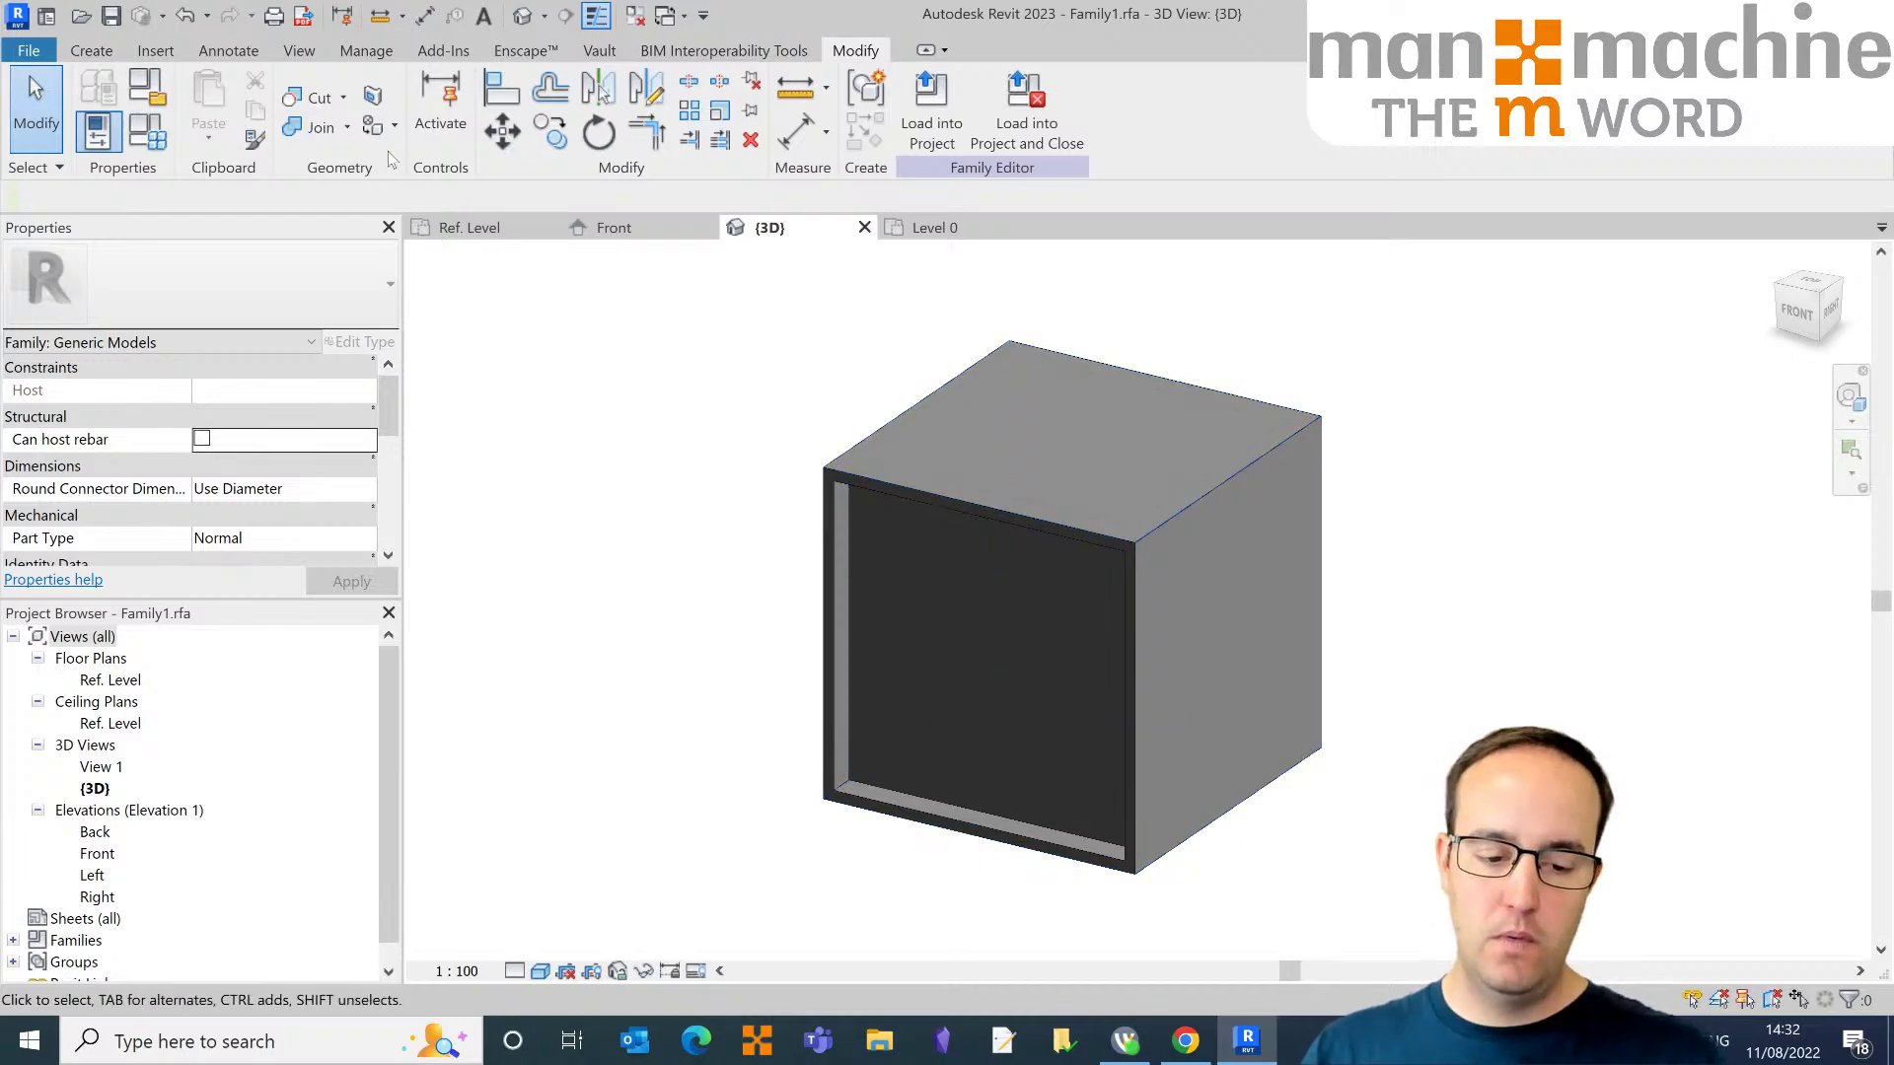
Step: Add a type-based family parameter named UniclassCode, with parameter type Text, grouped under IFC Parameters
left_click(137, 141)
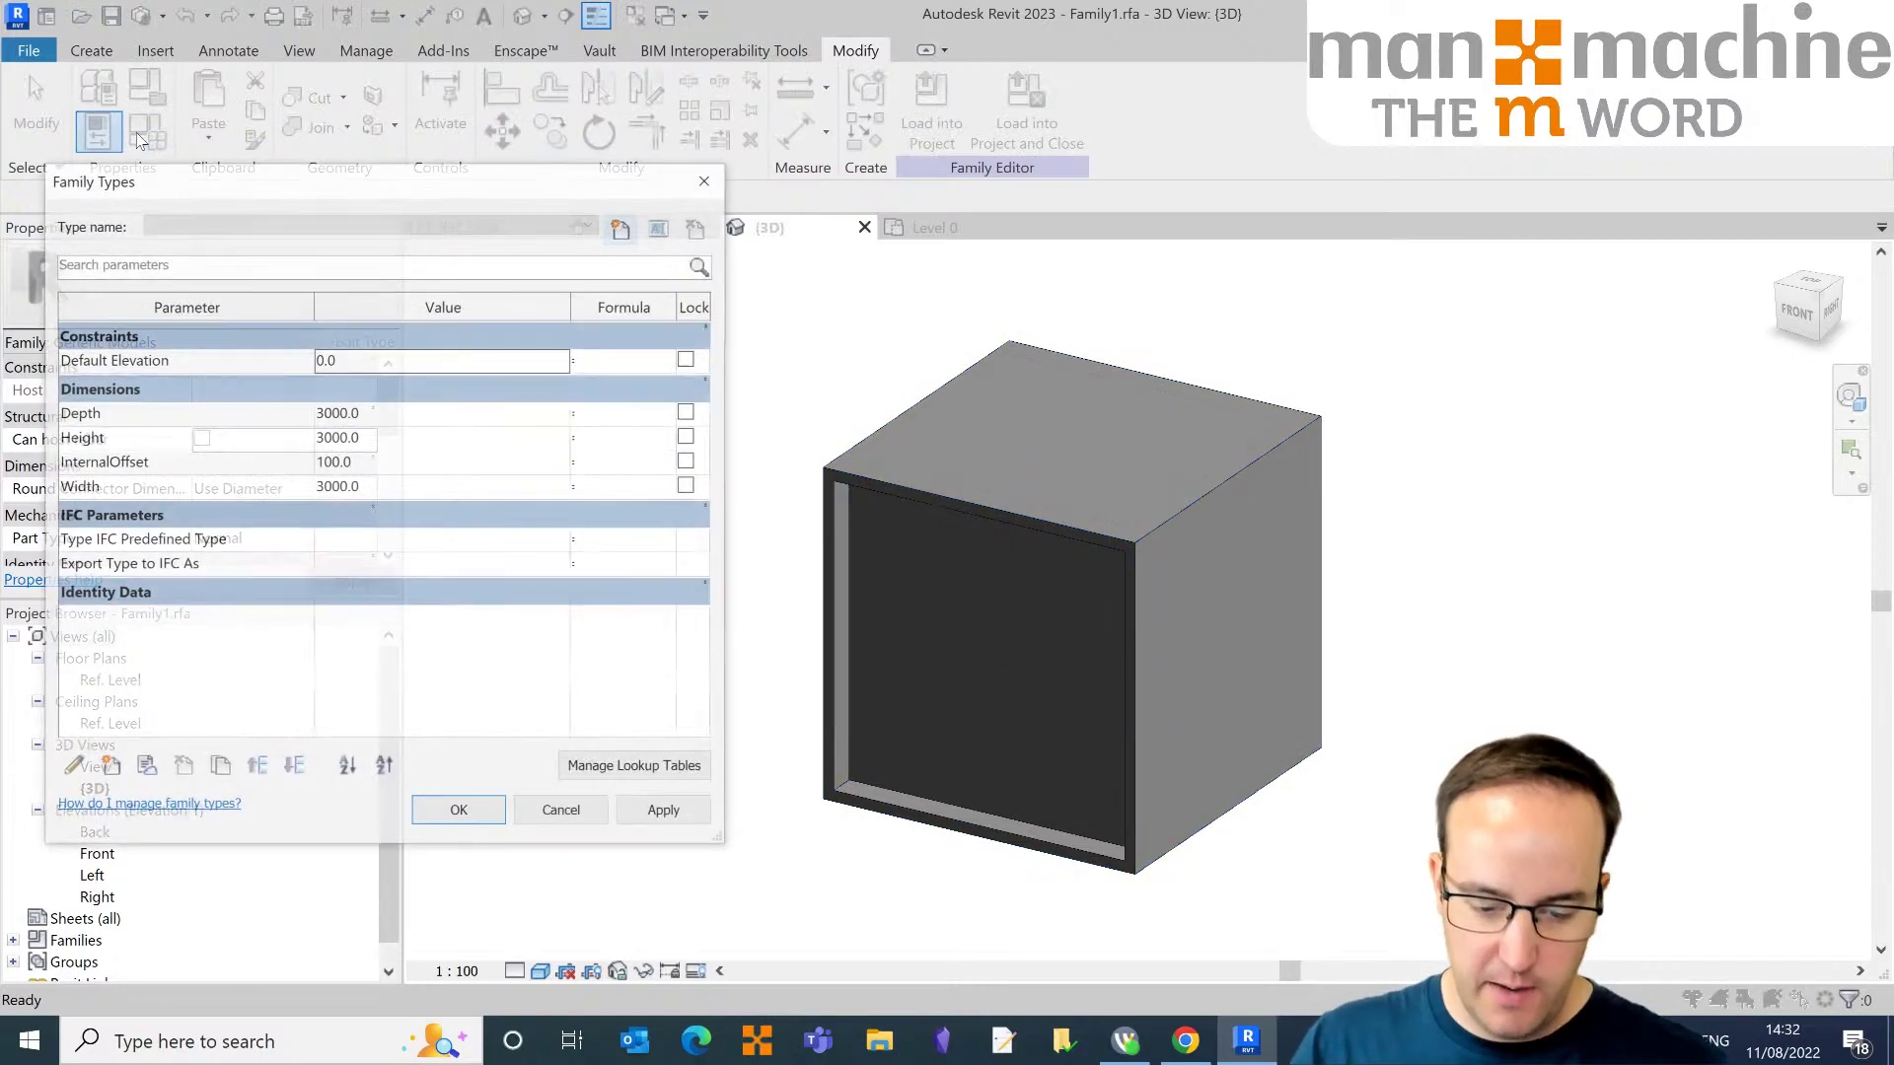
left_click_drag(292, 187, 702, 167)
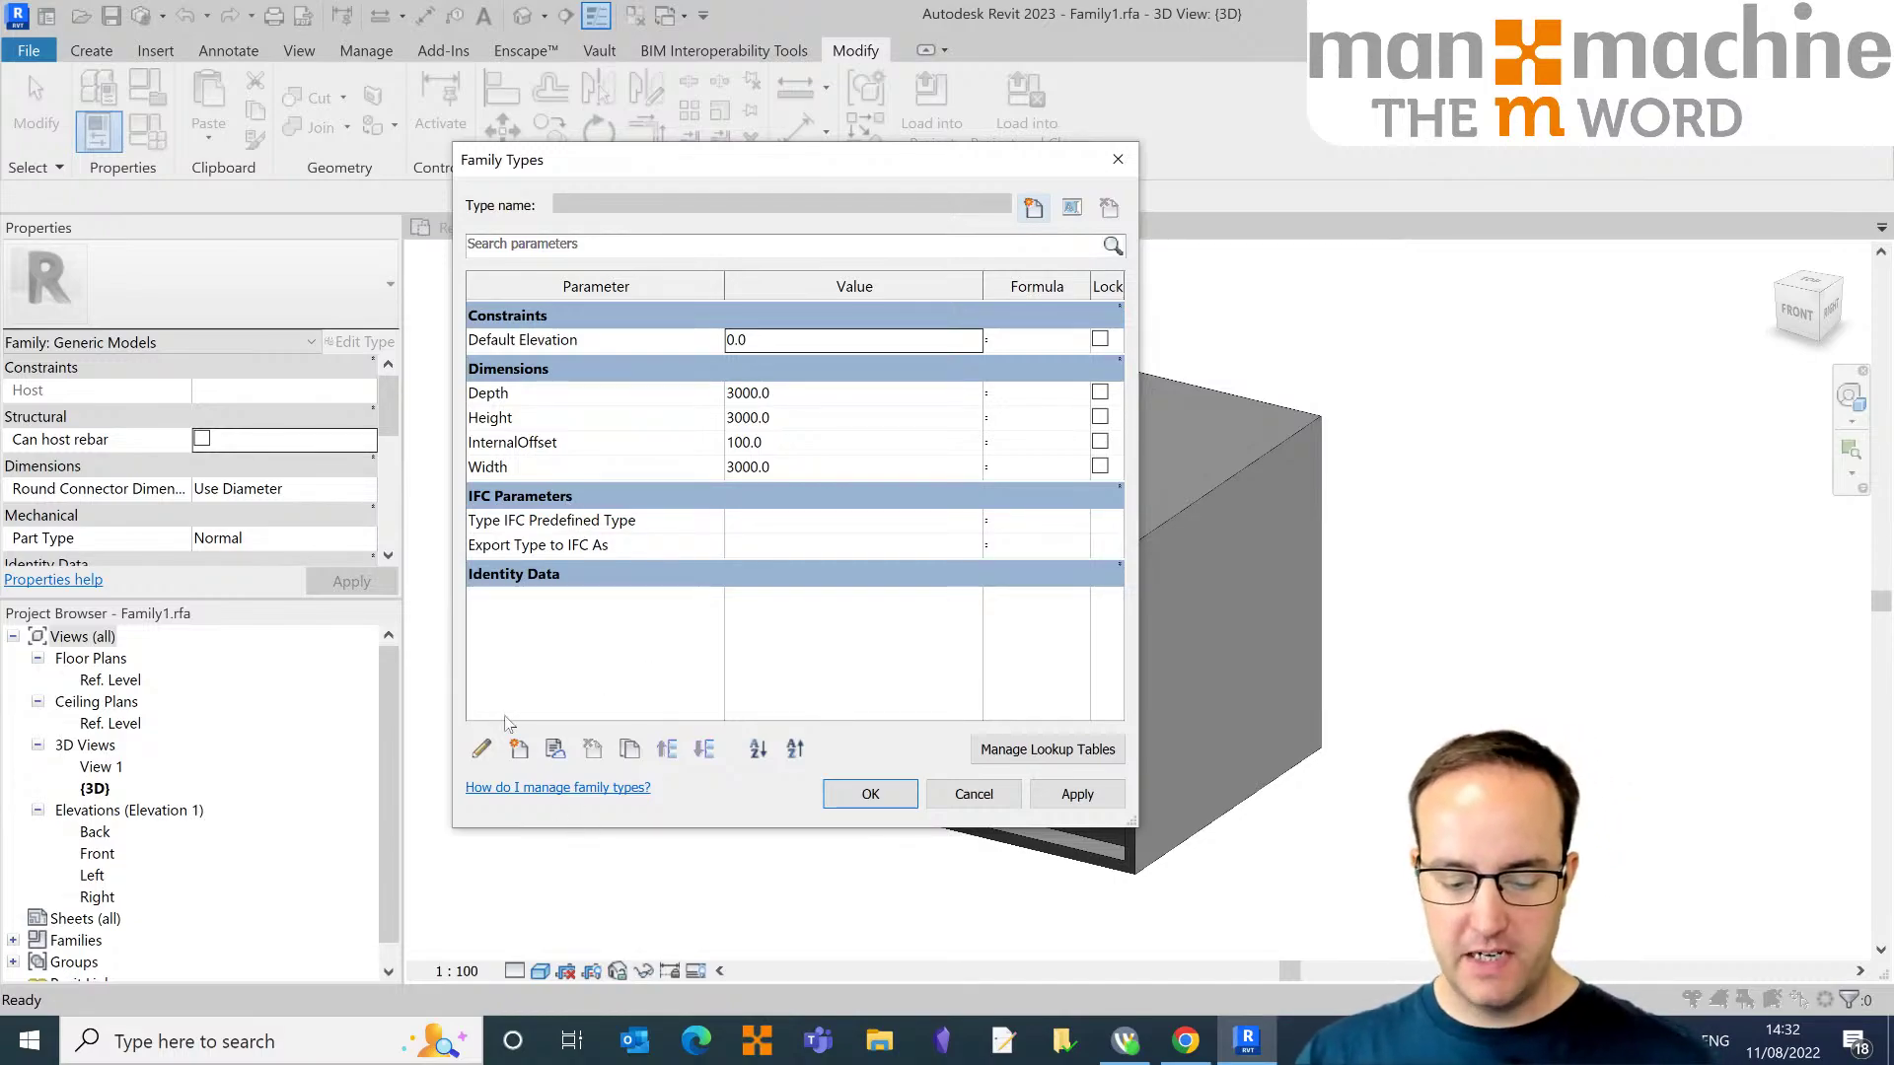
left_click(519, 750)
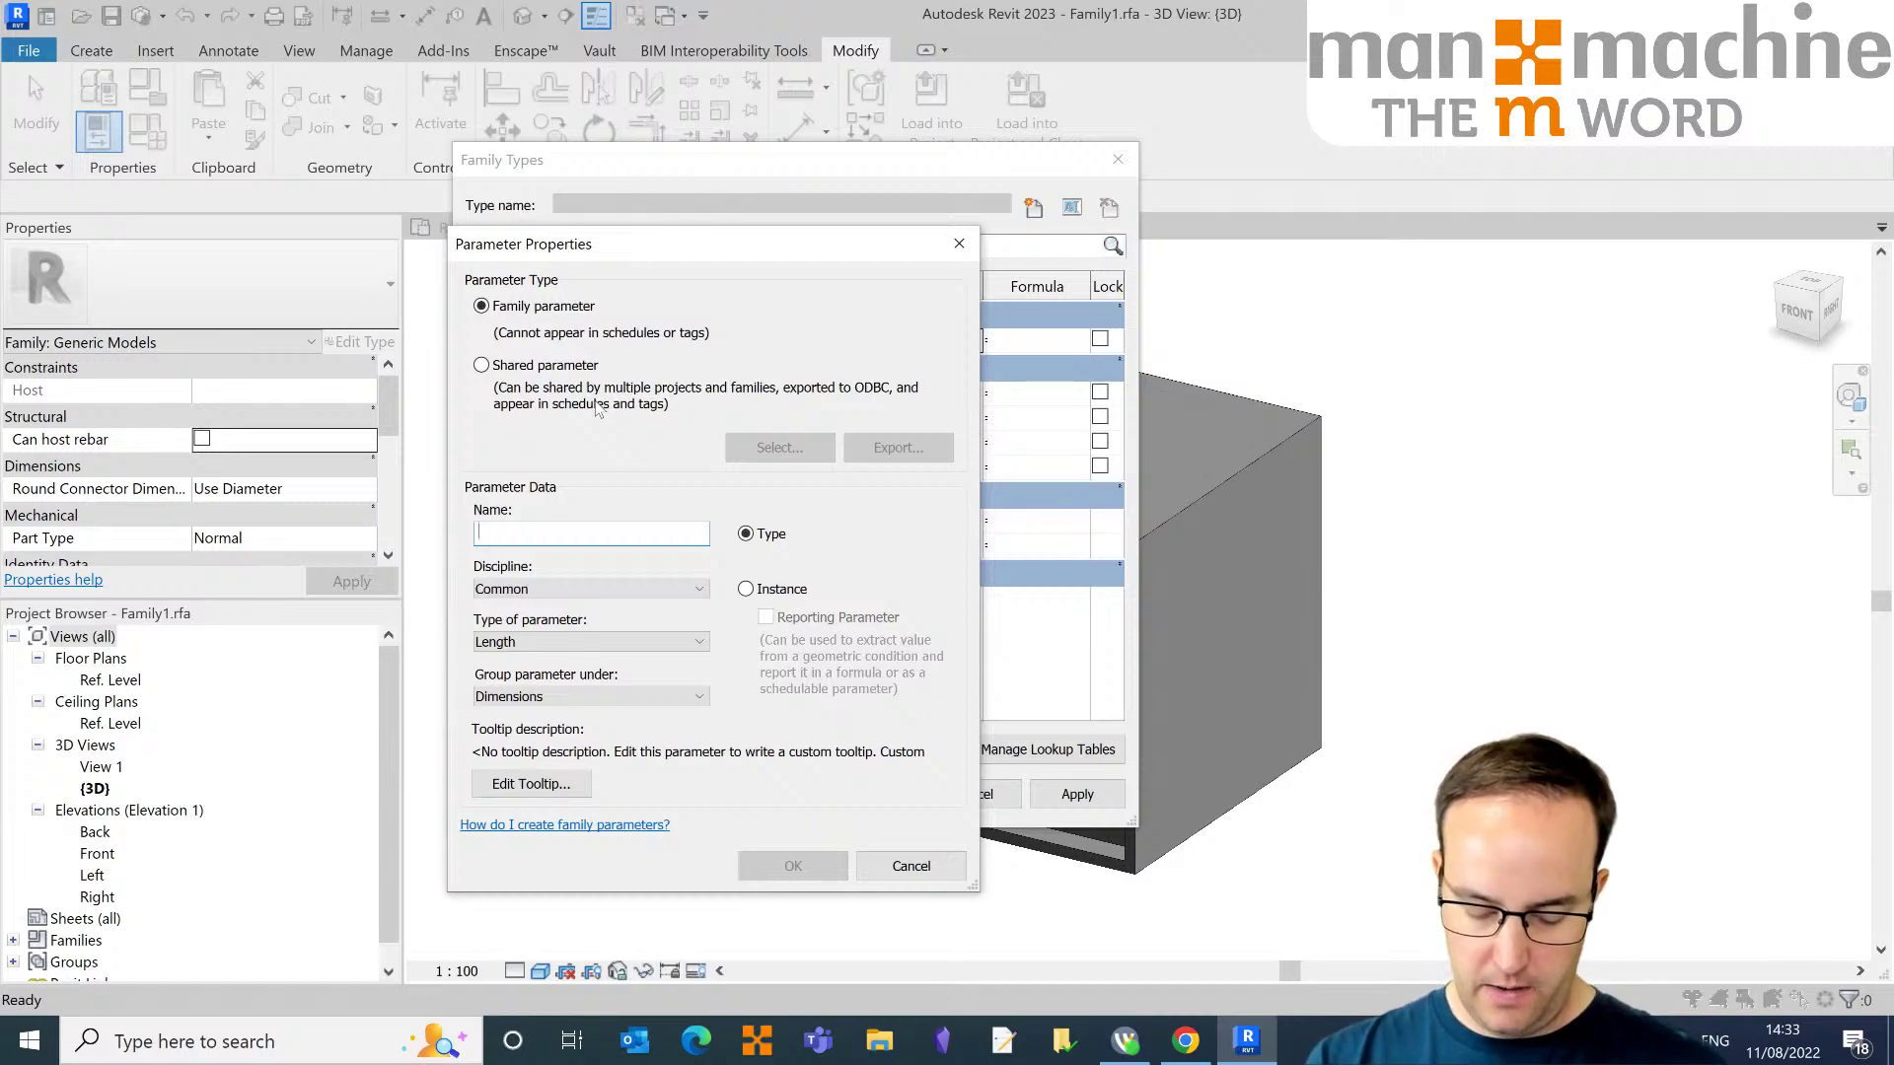
type("U")
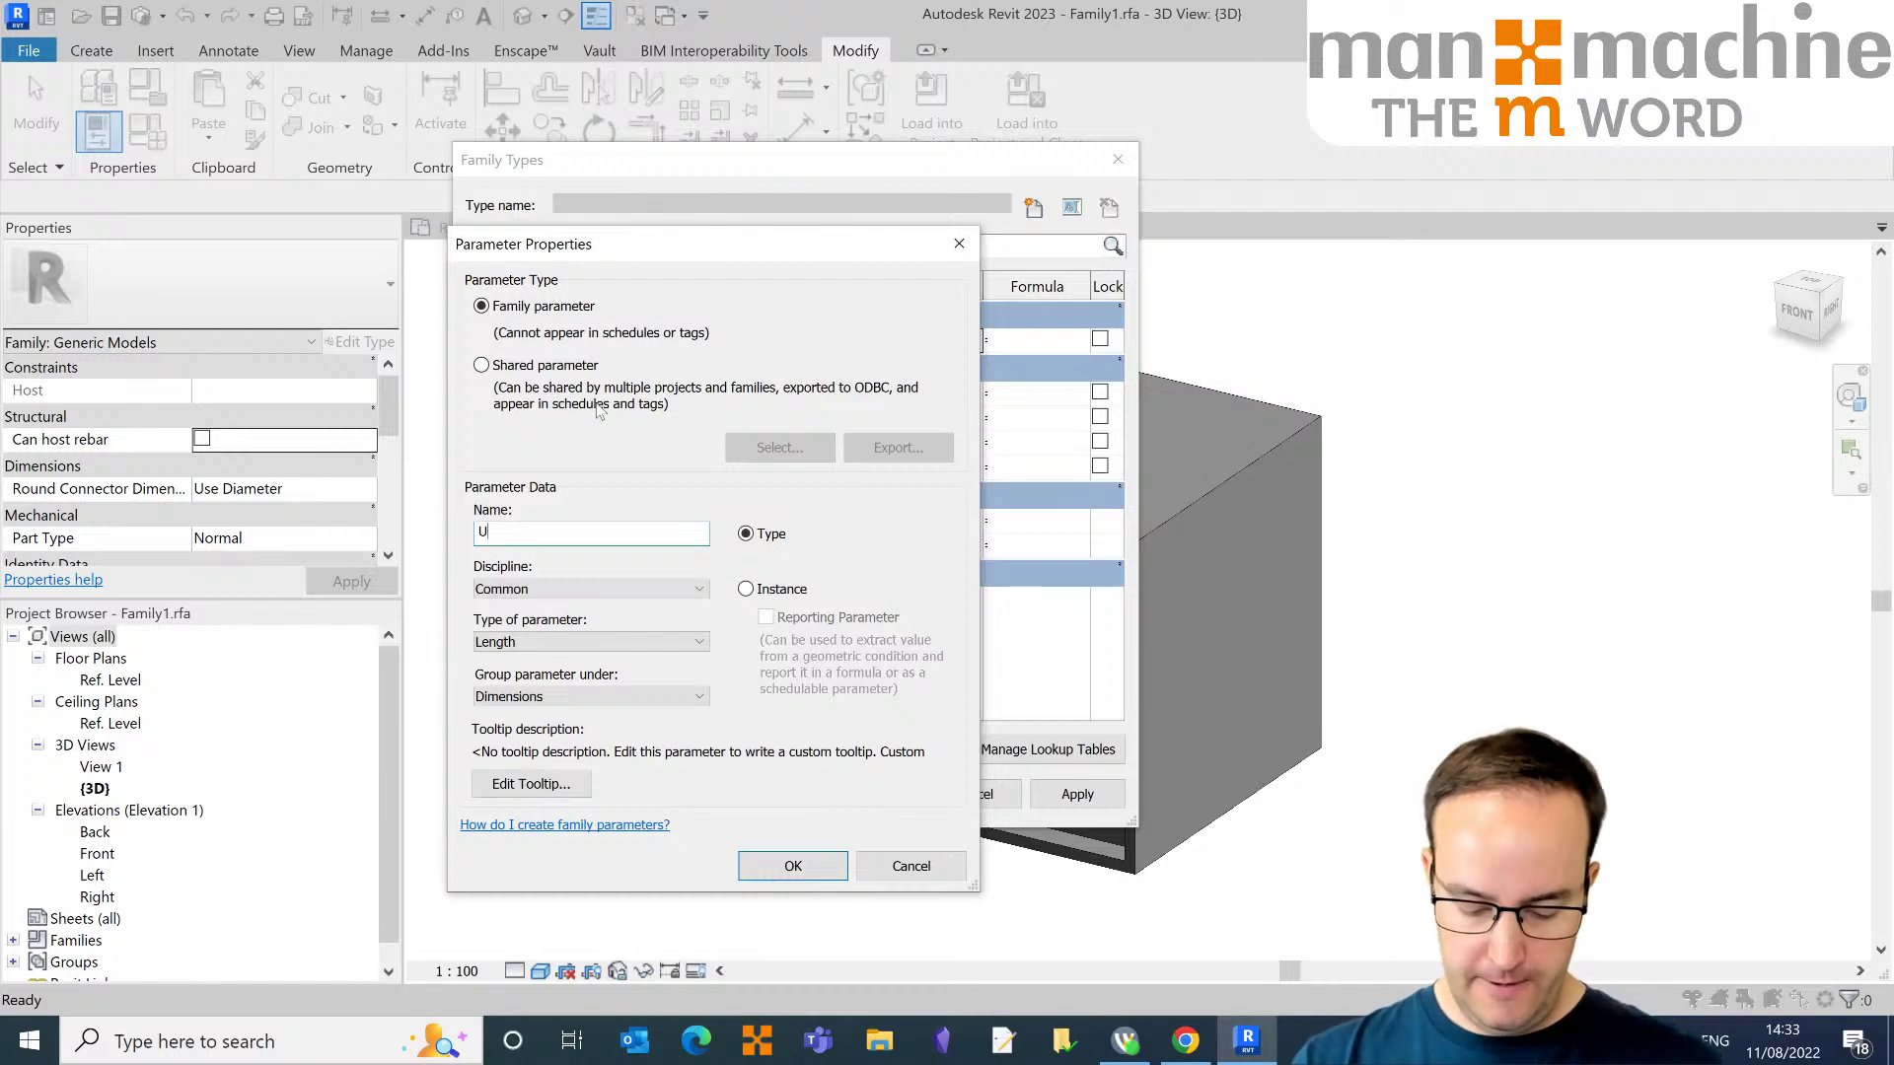
type("niclassCode")
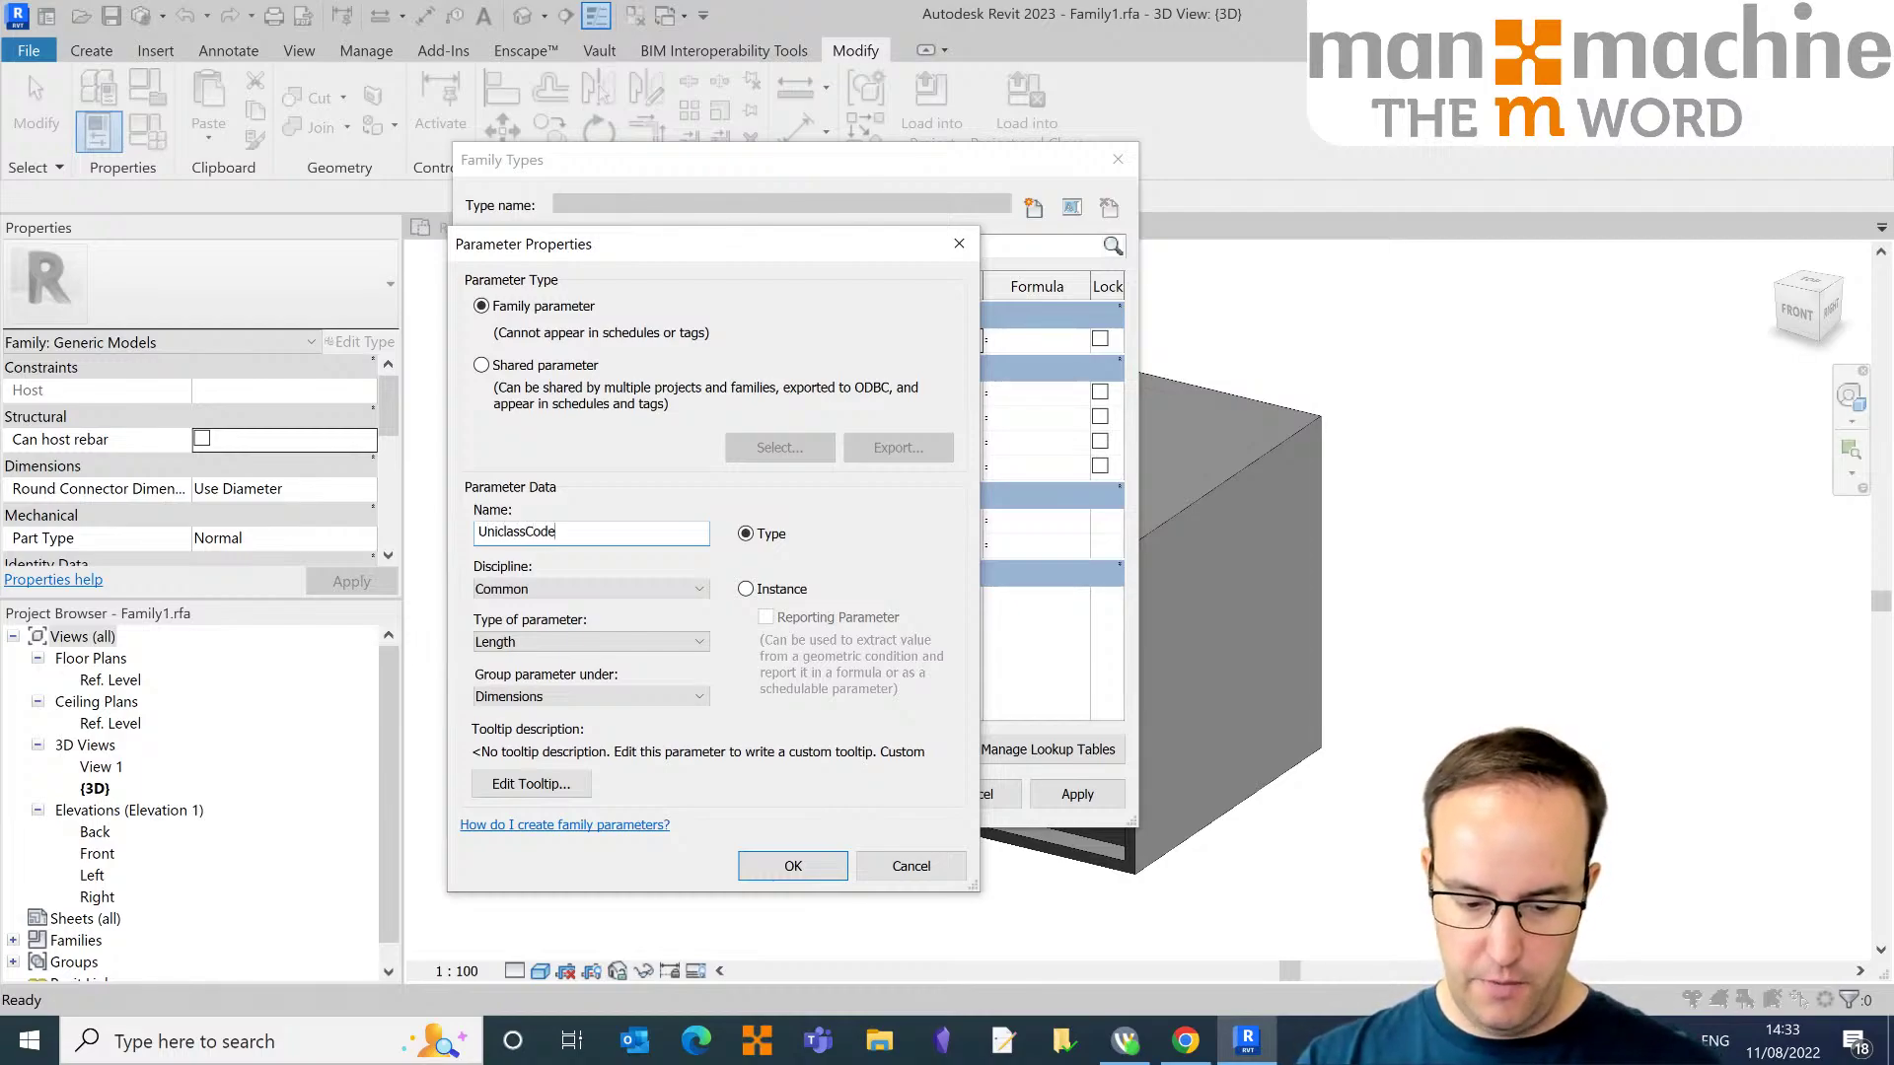
left_click(568, 641)
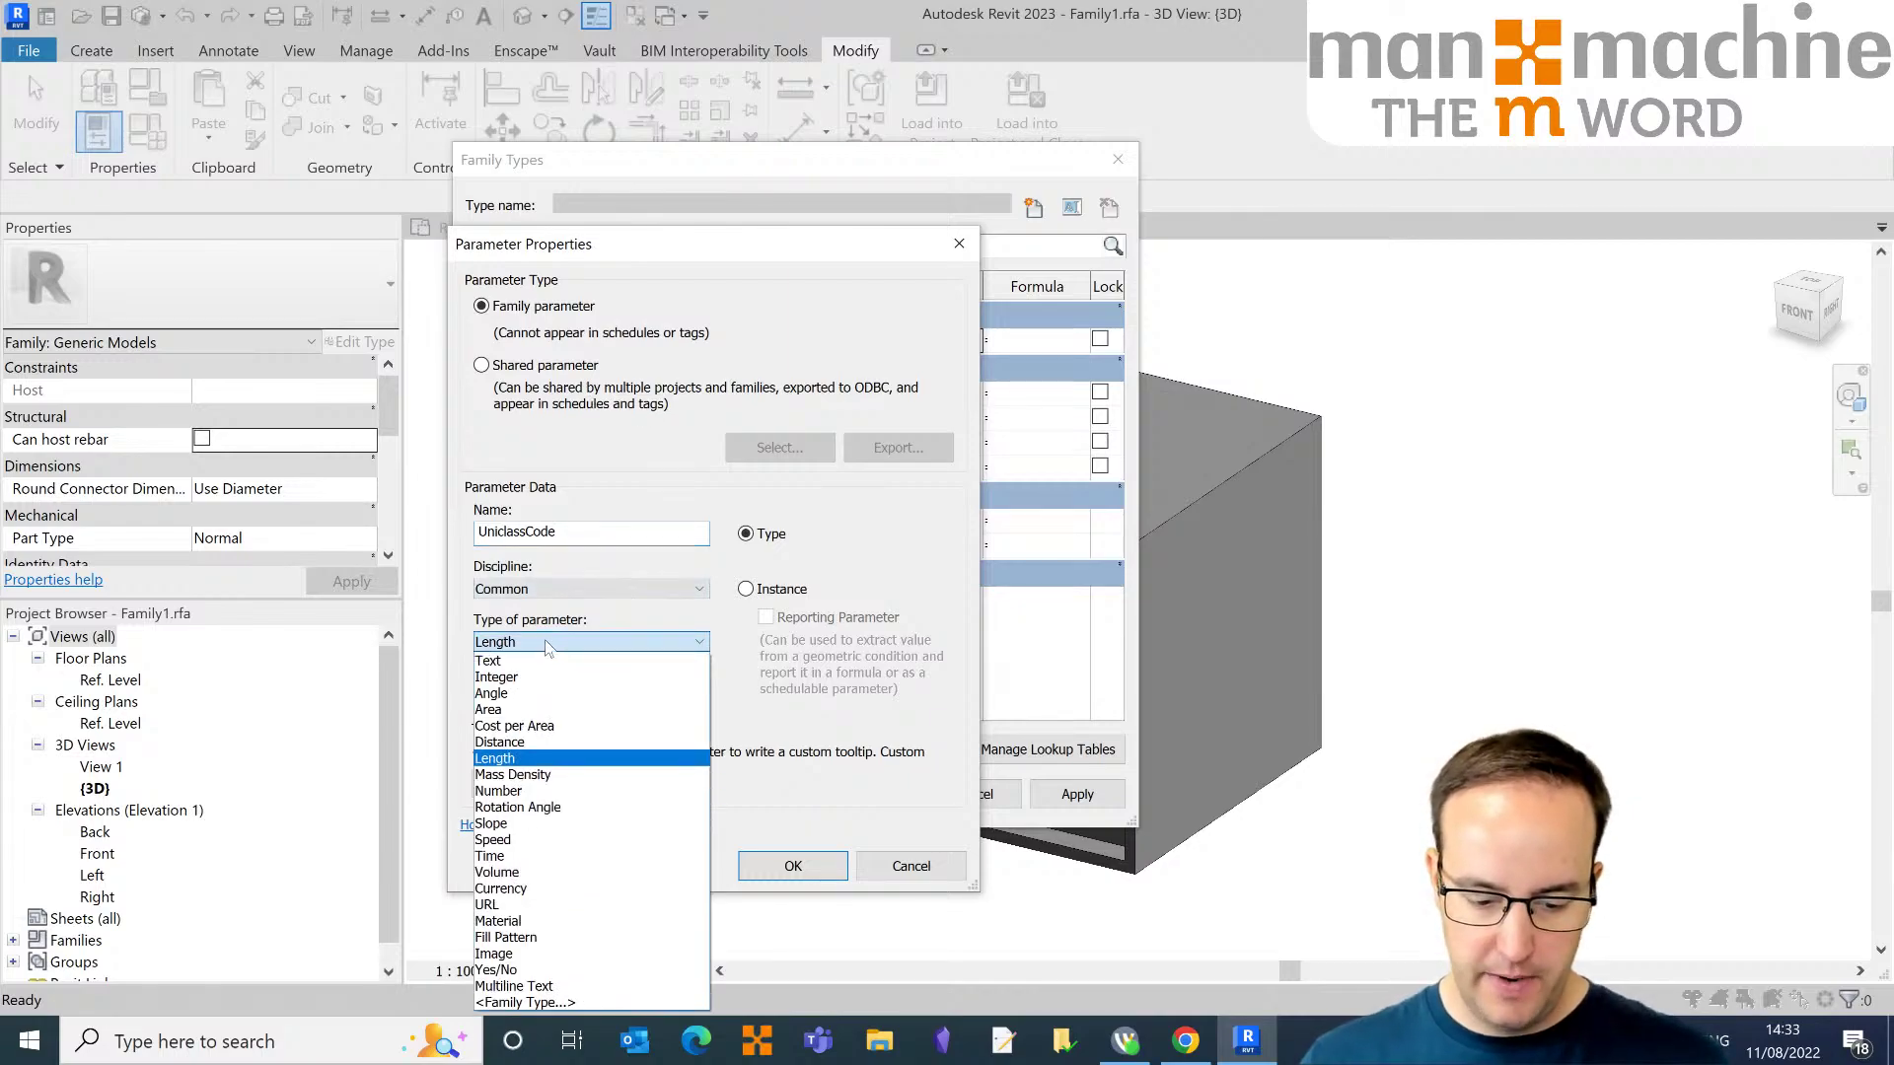
left_click(545, 657)
left_click(542, 698)
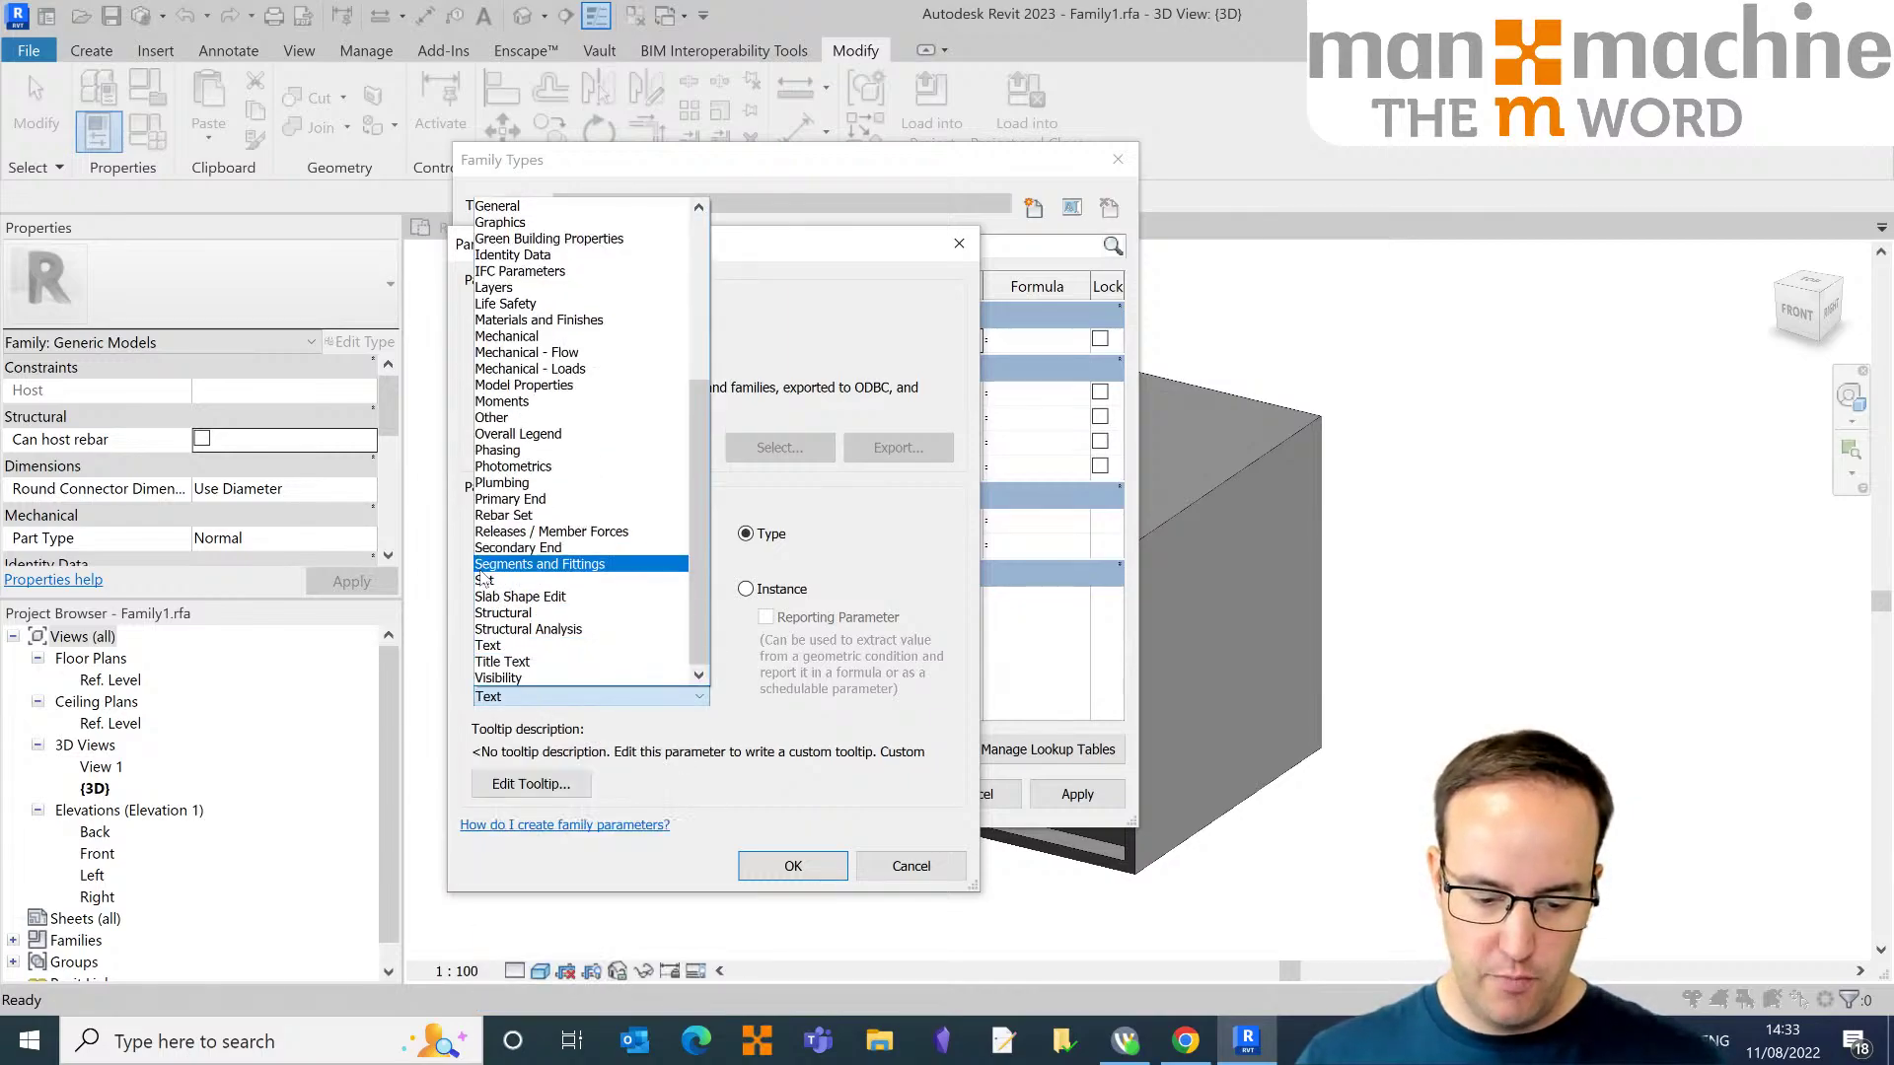
left_click(591, 272)
left_click(792, 866)
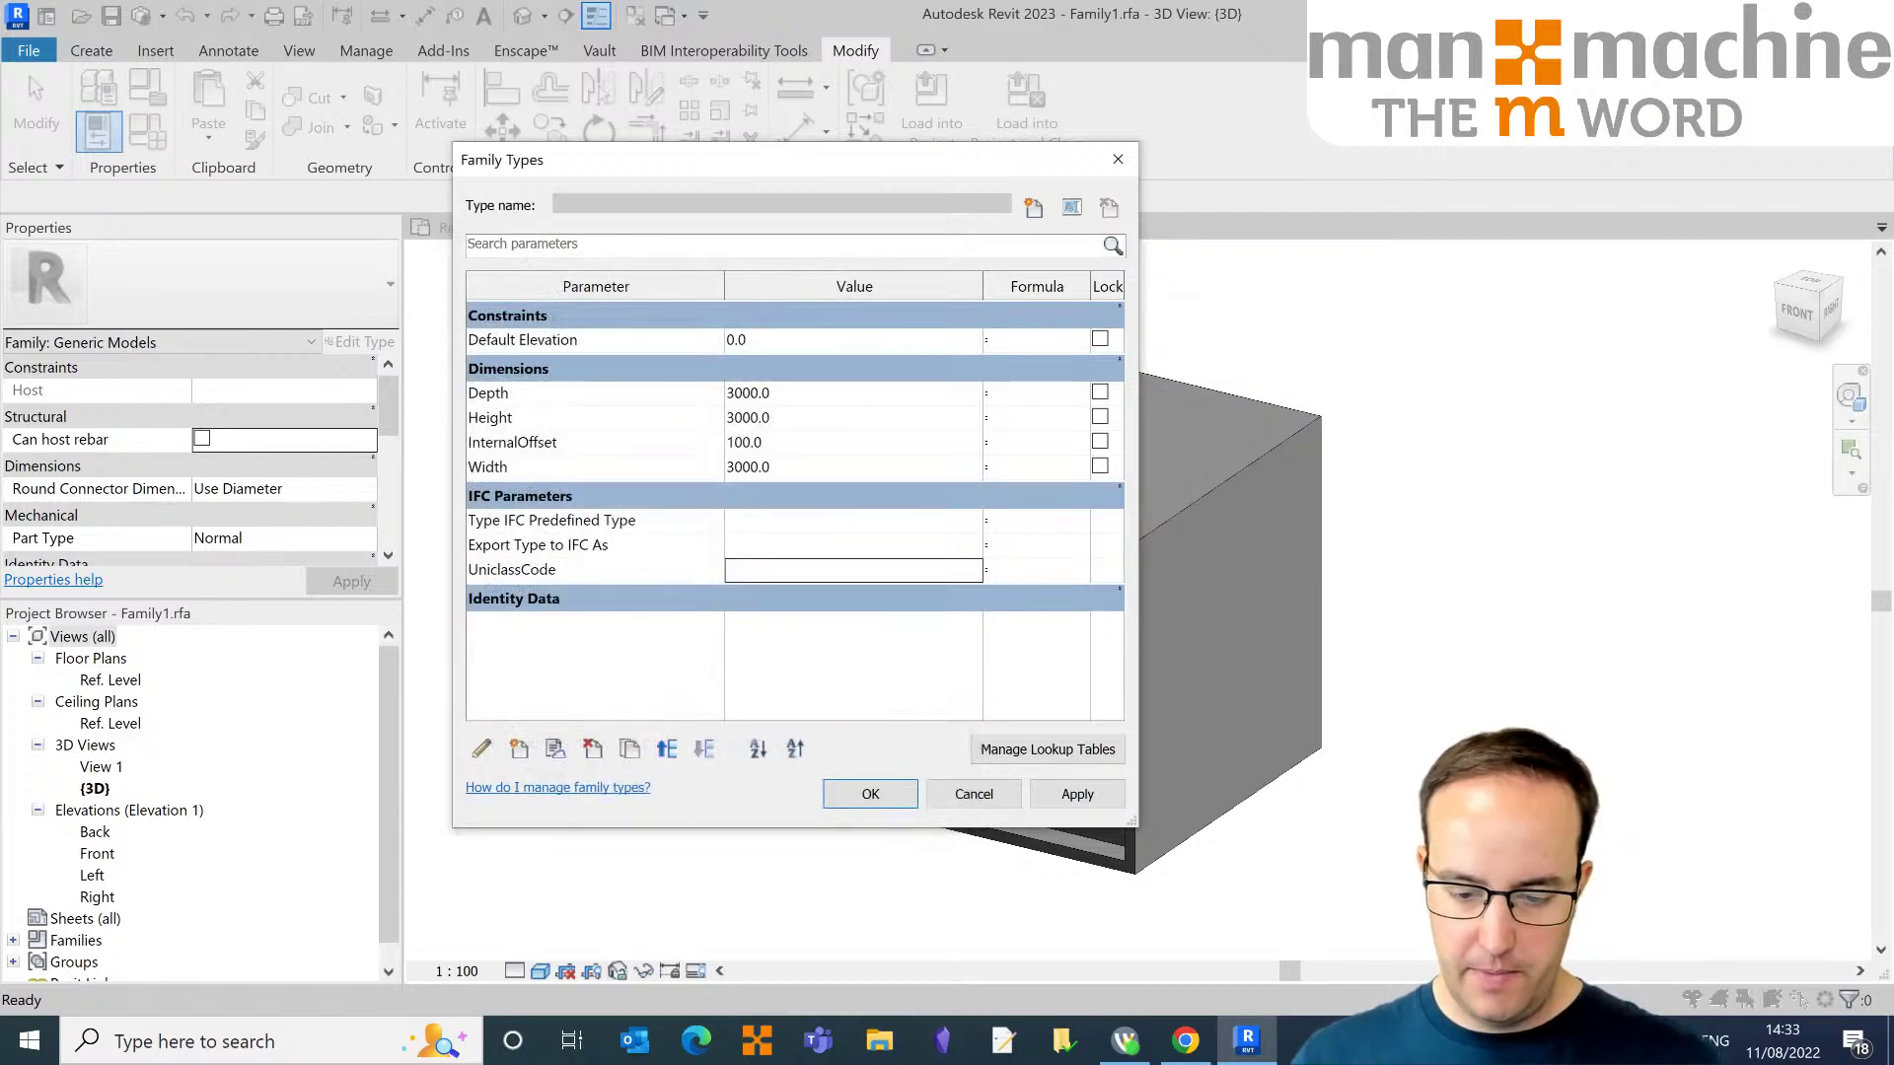
left_click(1032, 202)
type("UniclassDescription")
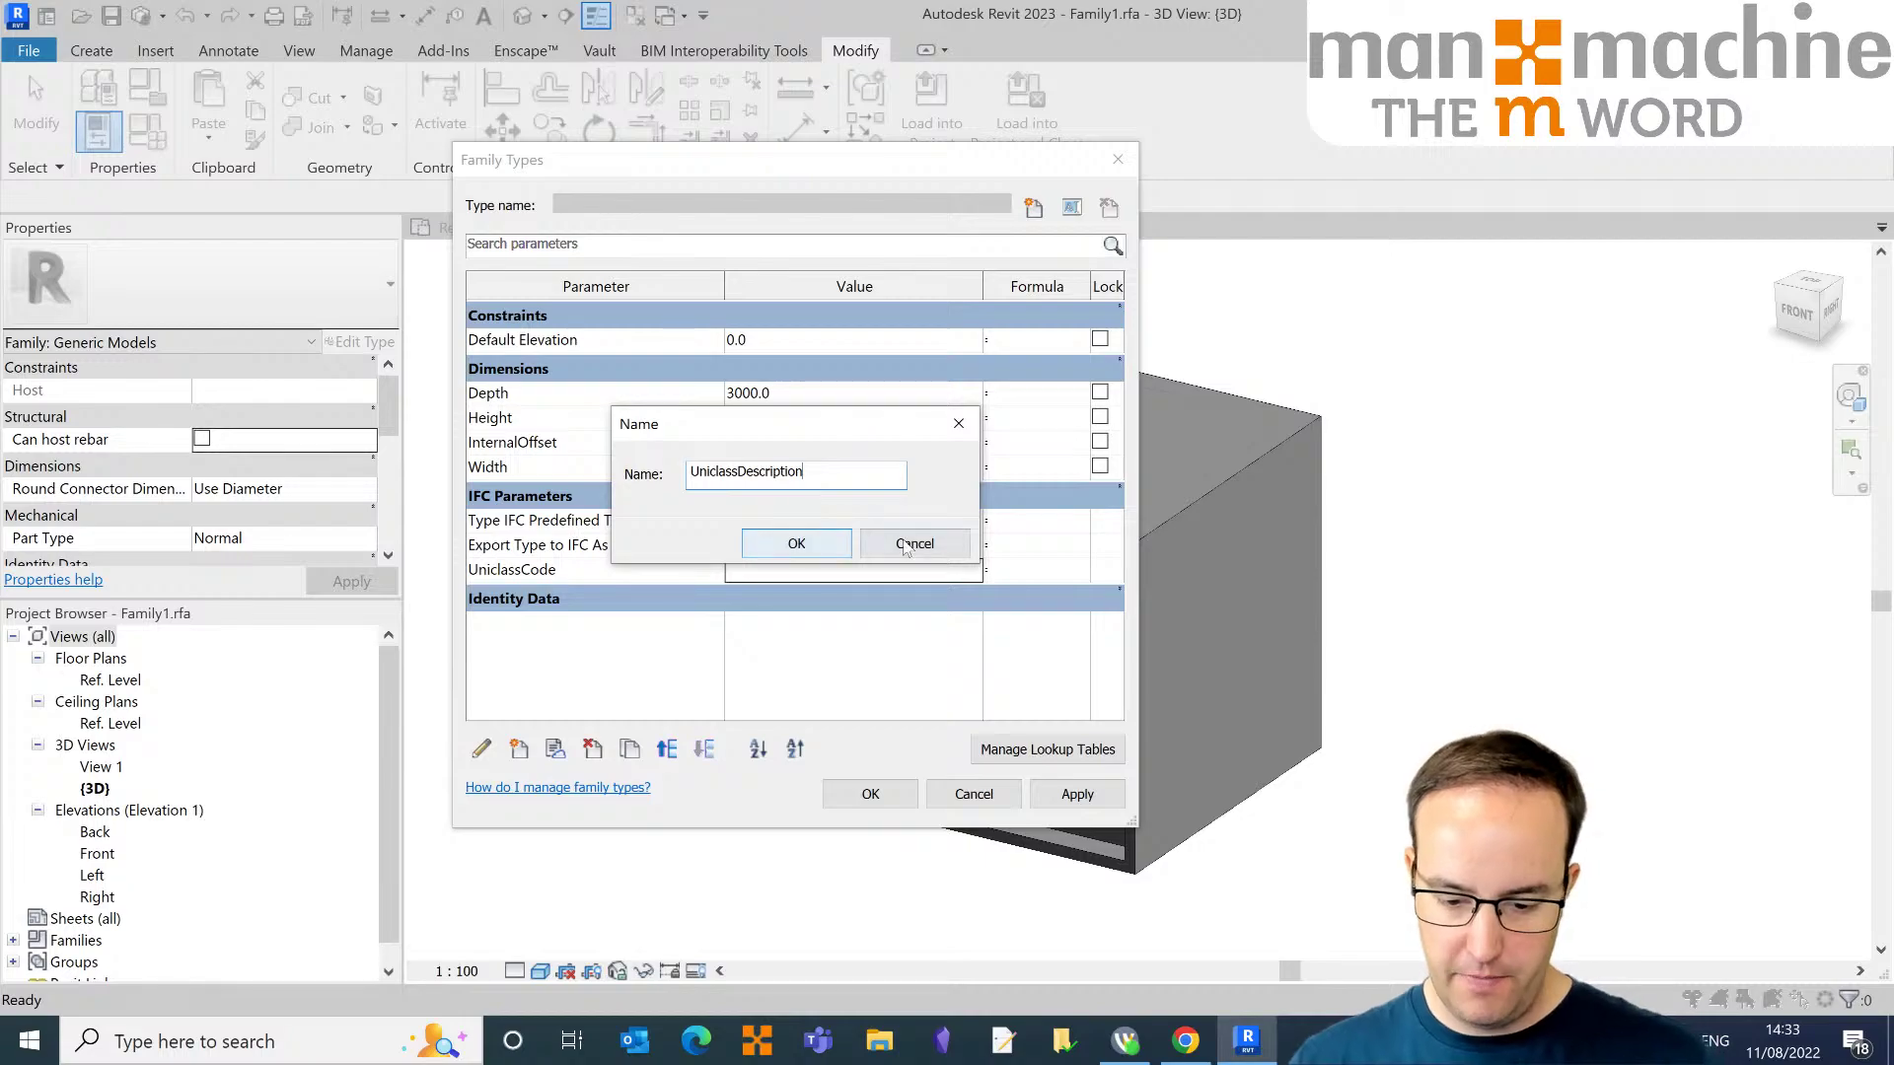
left_click(796, 543)
Step: Add a type-based family parameter named Uniclass Description, with parameter type Text, grouped under IFC Parameters
left_click(519, 748)
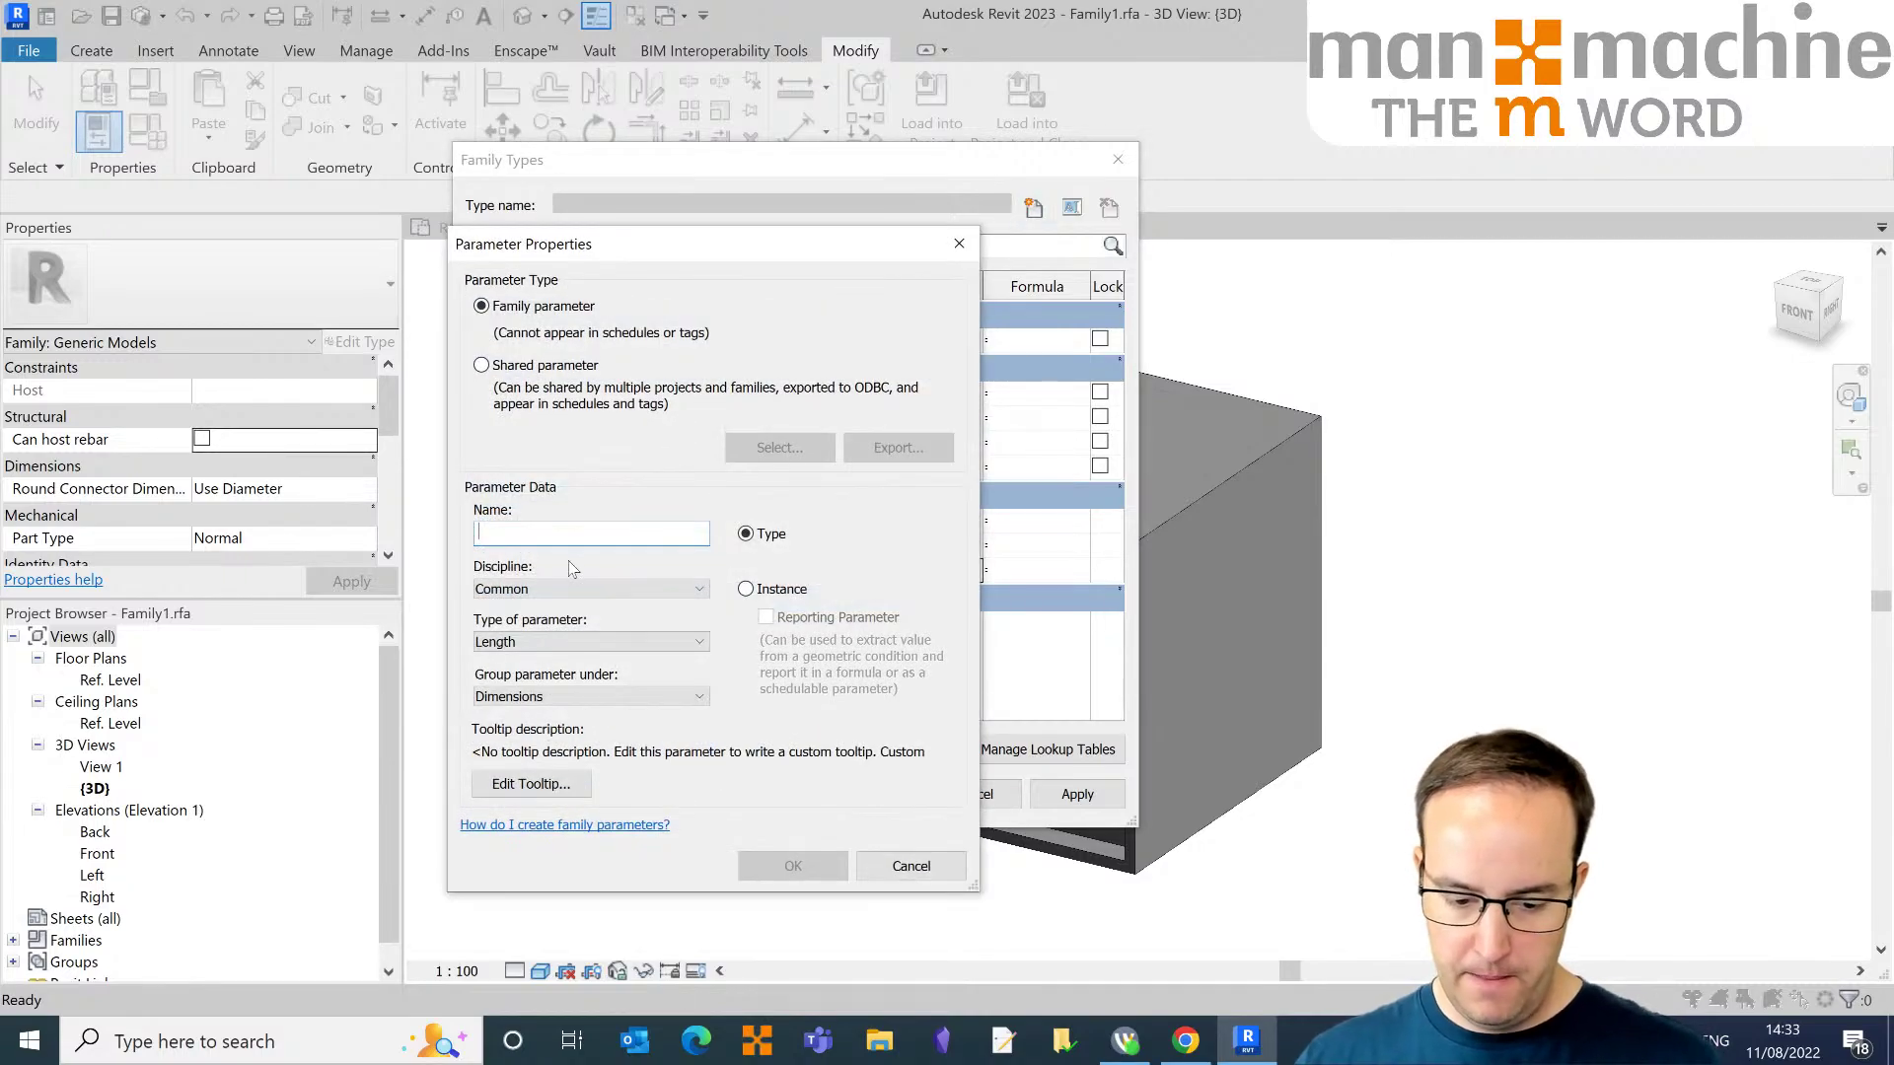
type("Uniclass Description")
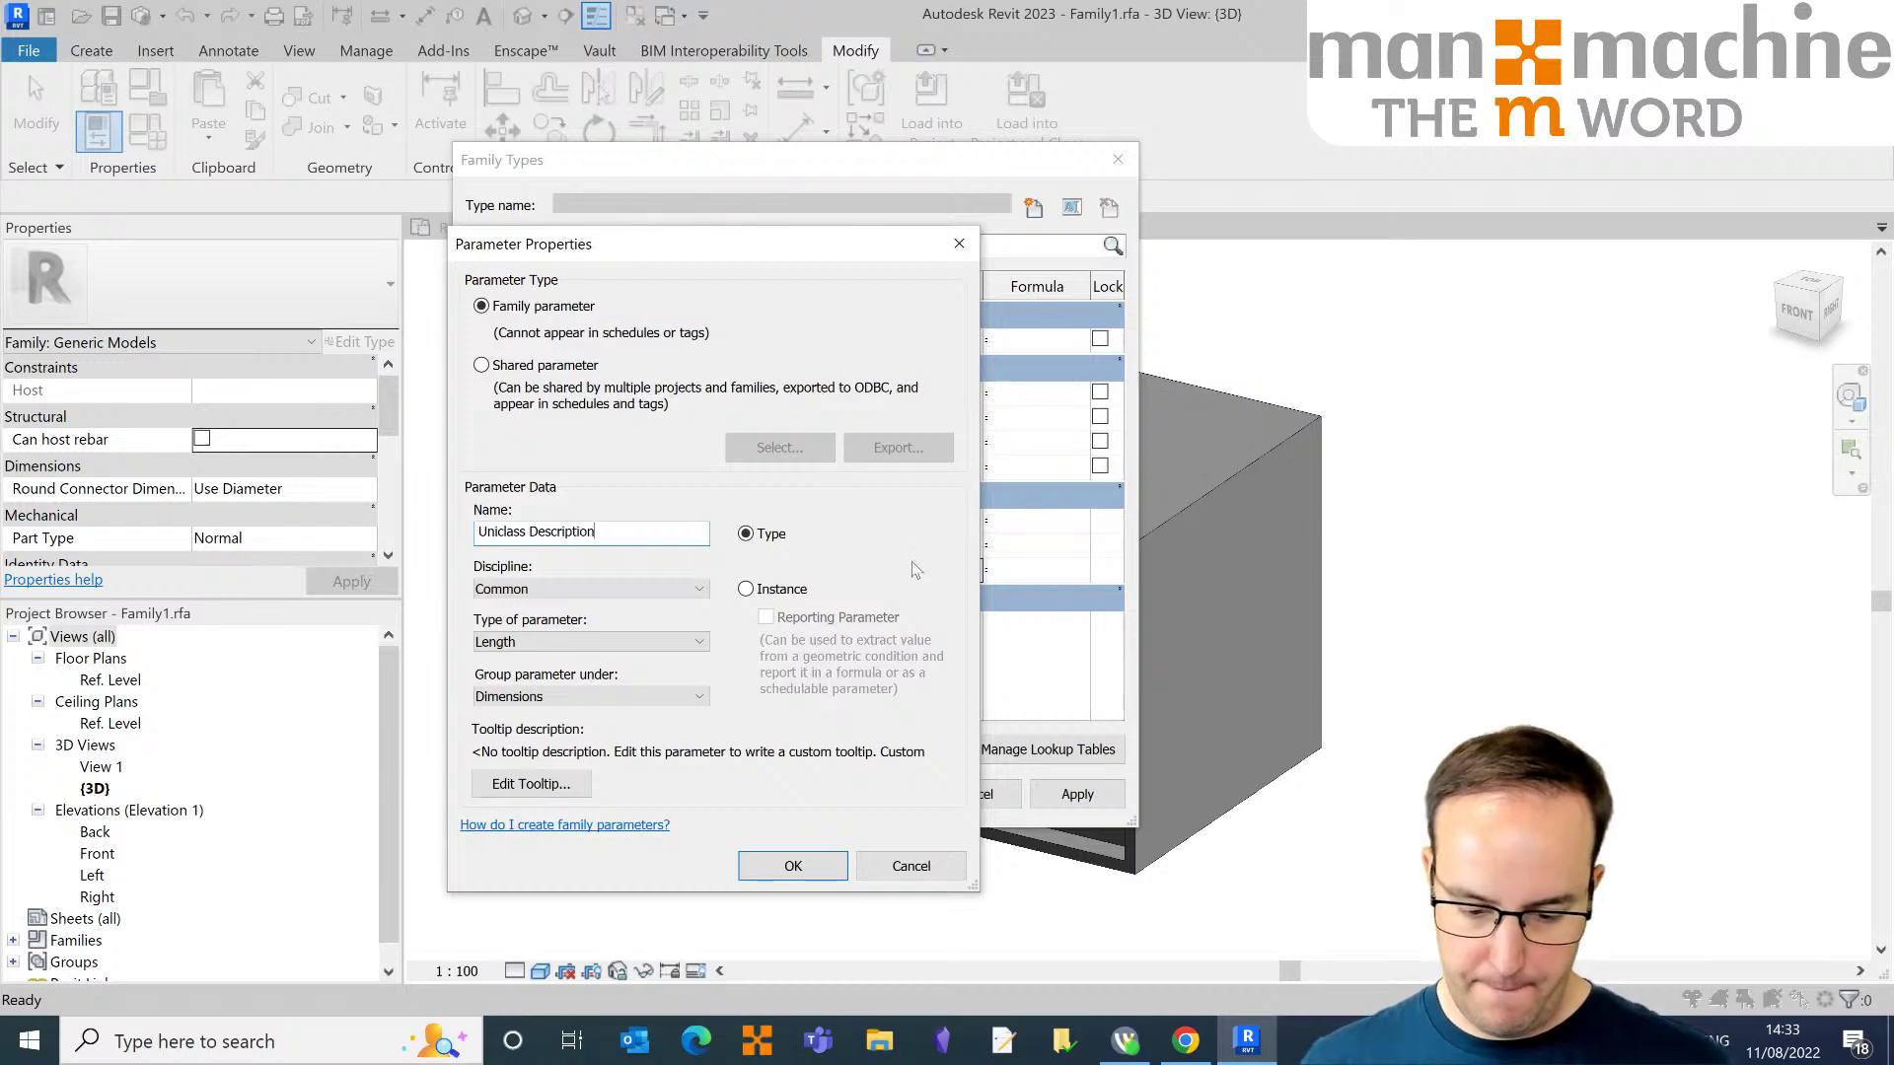
left_click(645, 648)
left_click(595, 663)
left_click(620, 698)
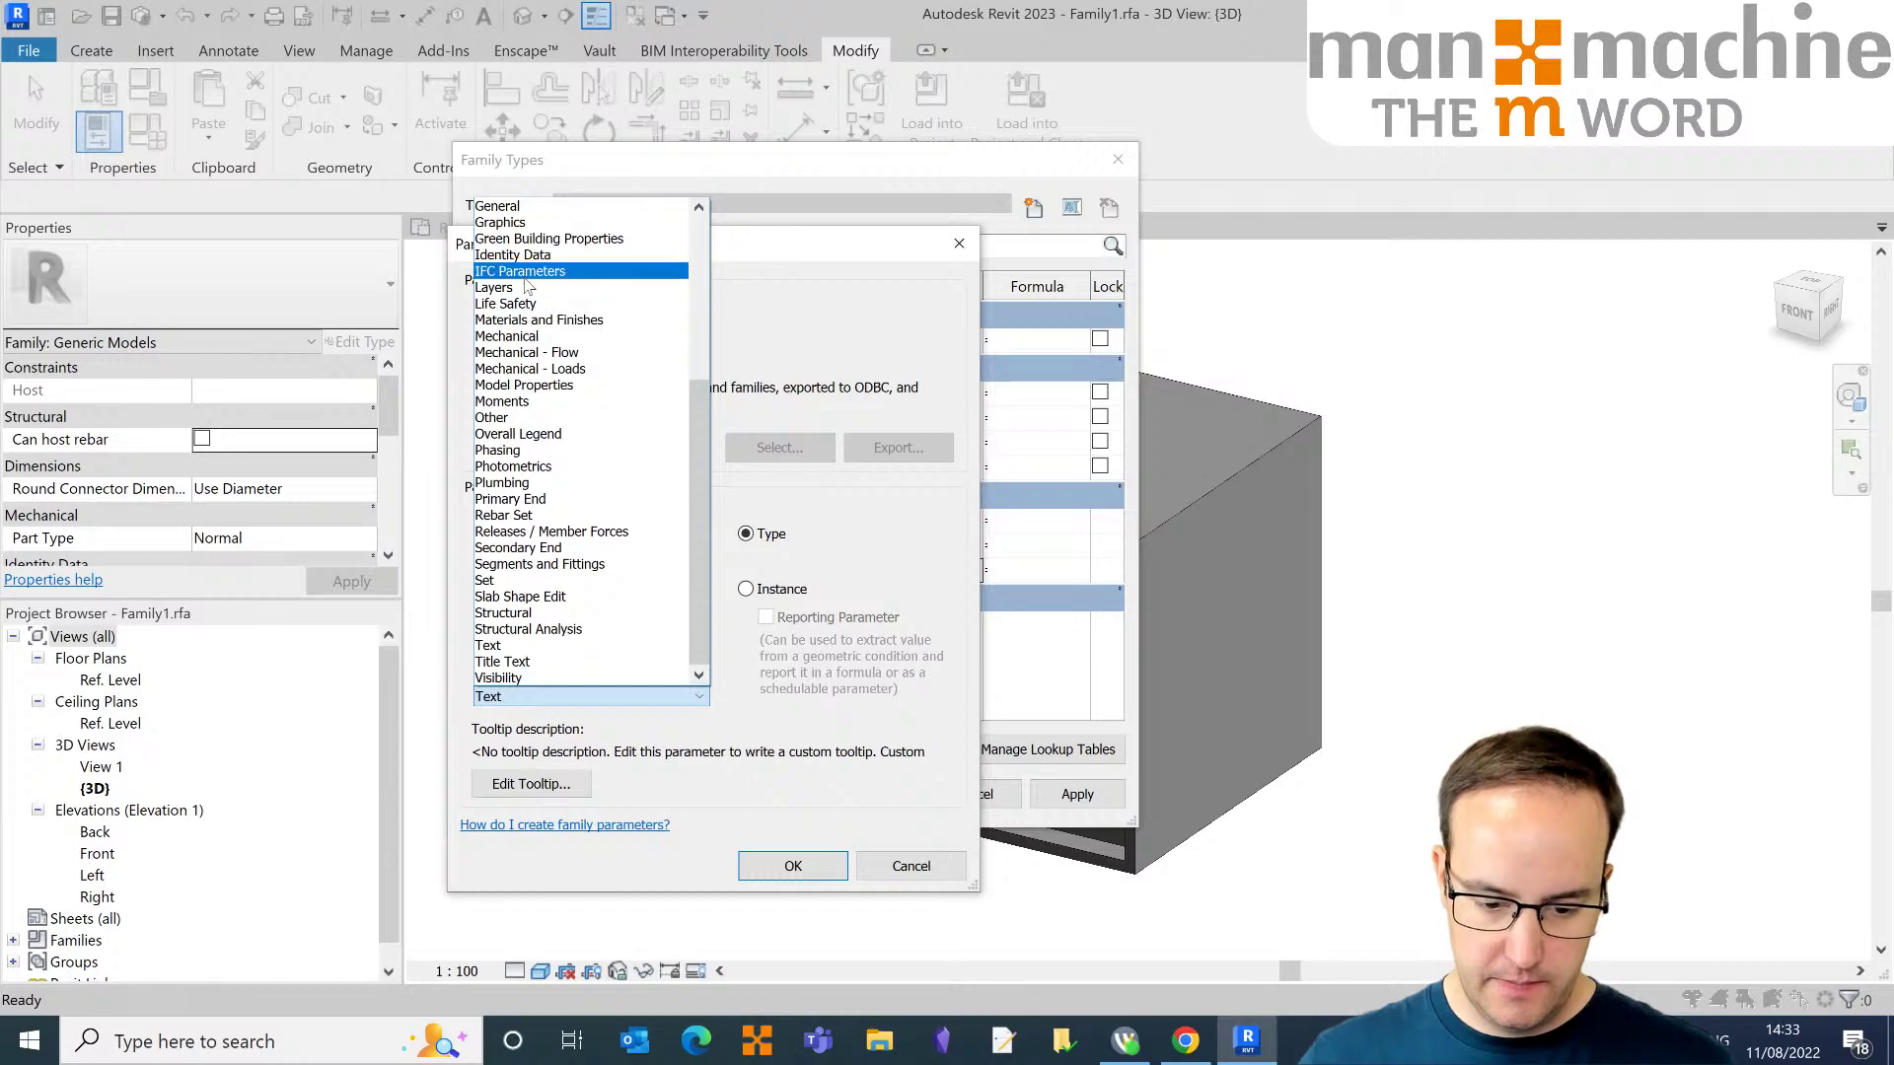
left_click(520, 271)
left_click(793, 866)
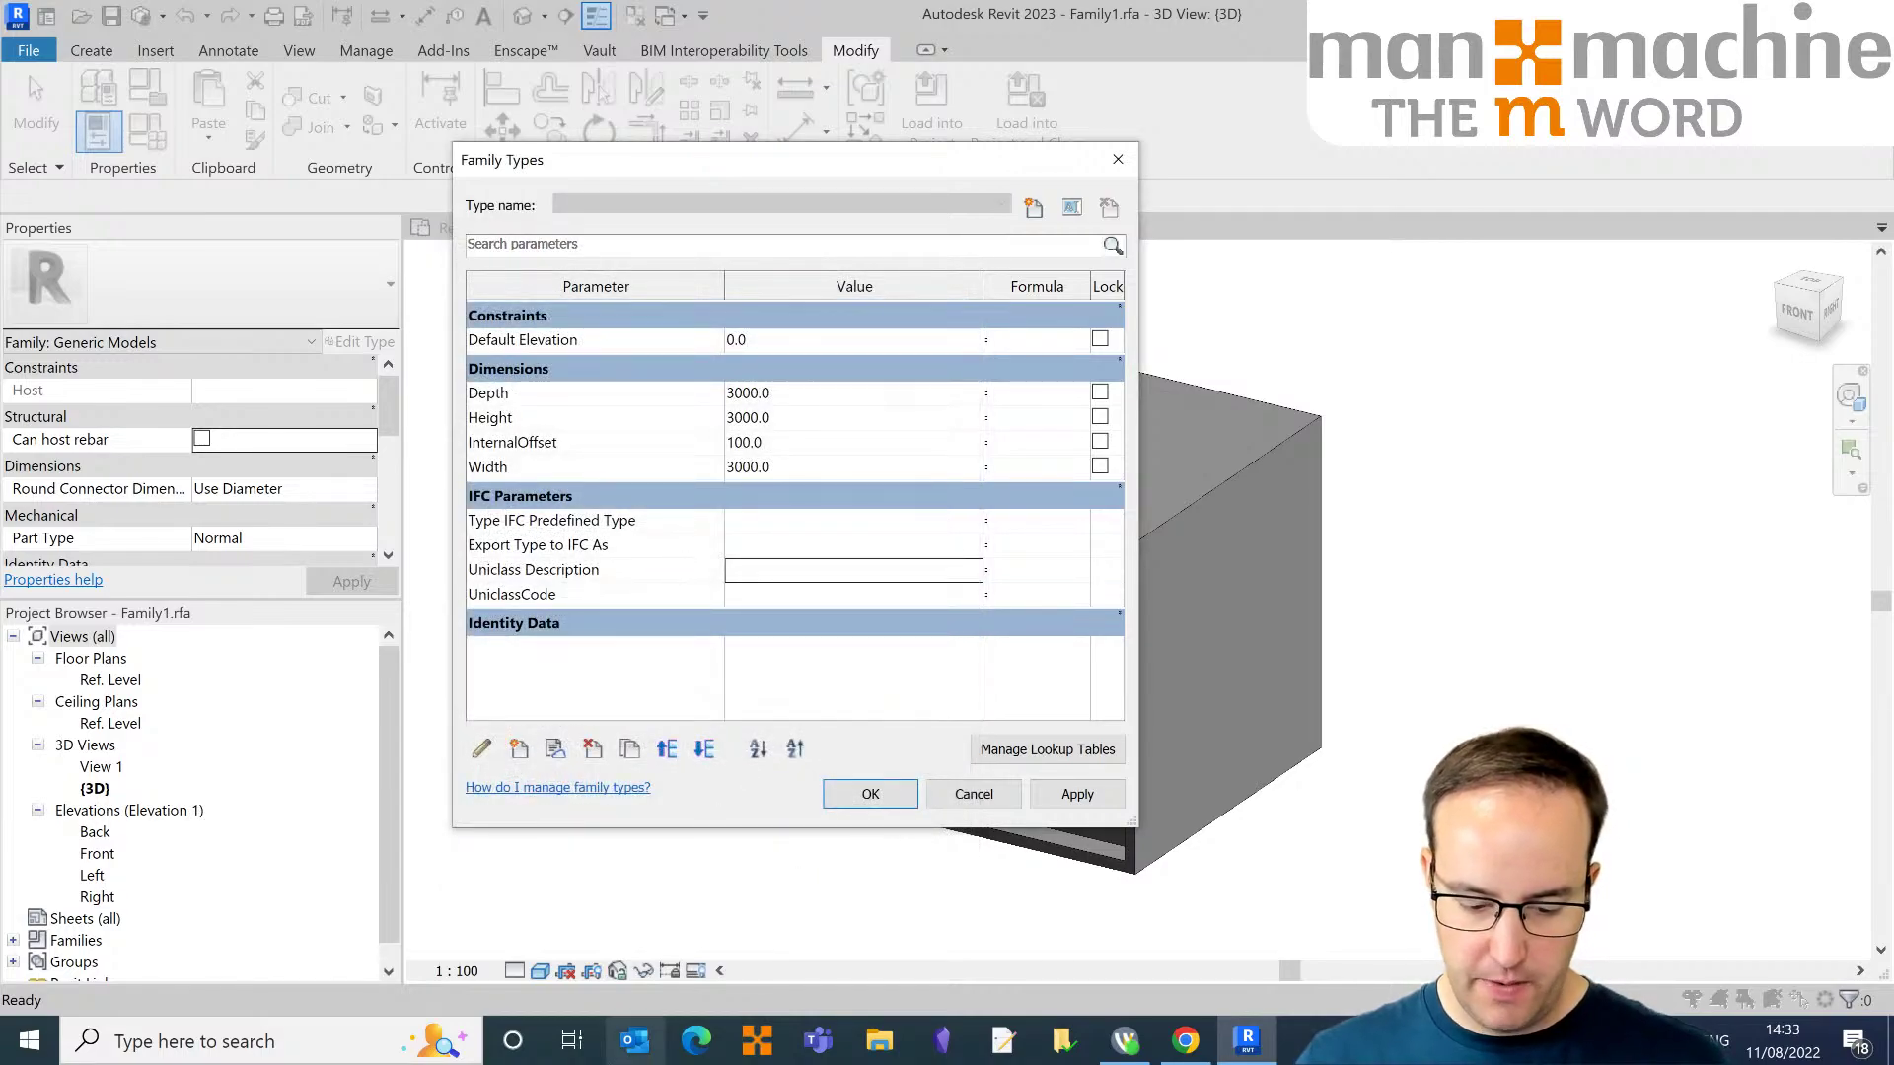
Step: Switch to the Edge browser and search the web for uniclass tables
left_click(696, 1041)
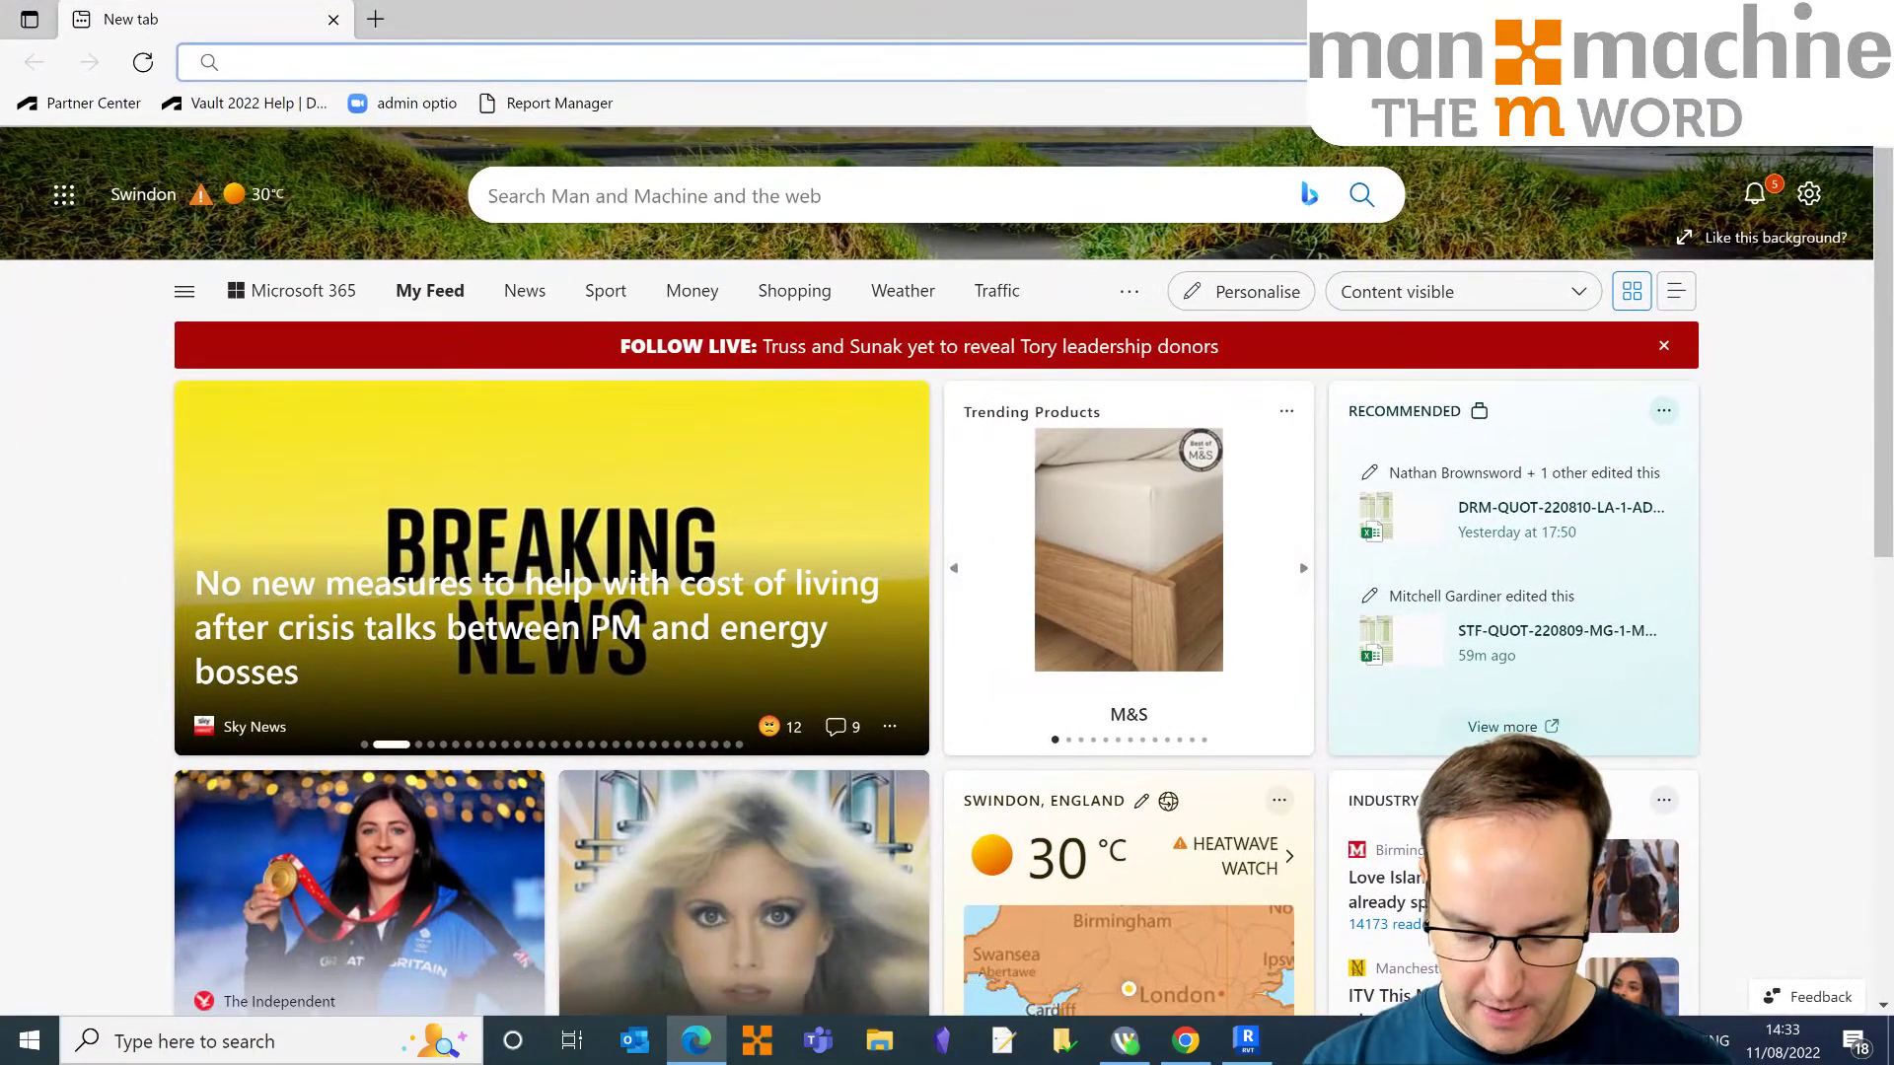
type("uniclass tables")
key("Return")
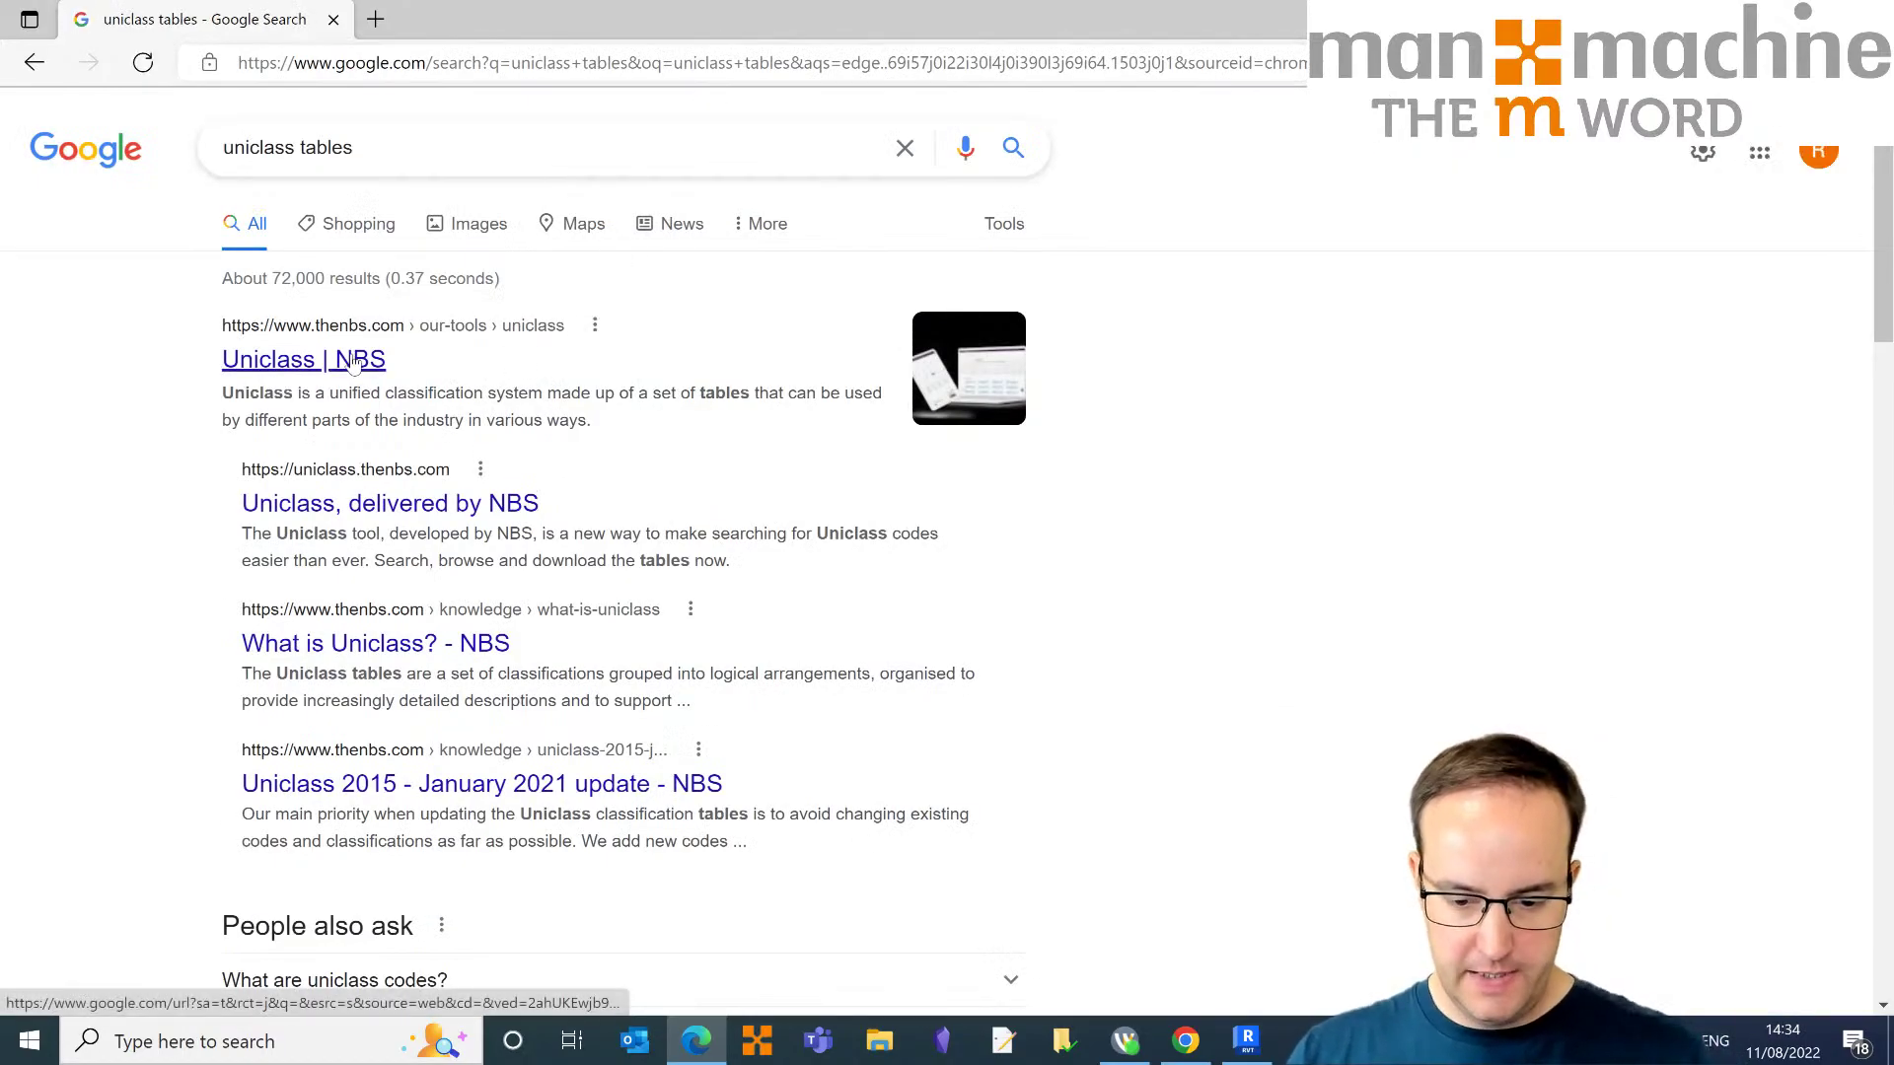
left_click(353, 362)
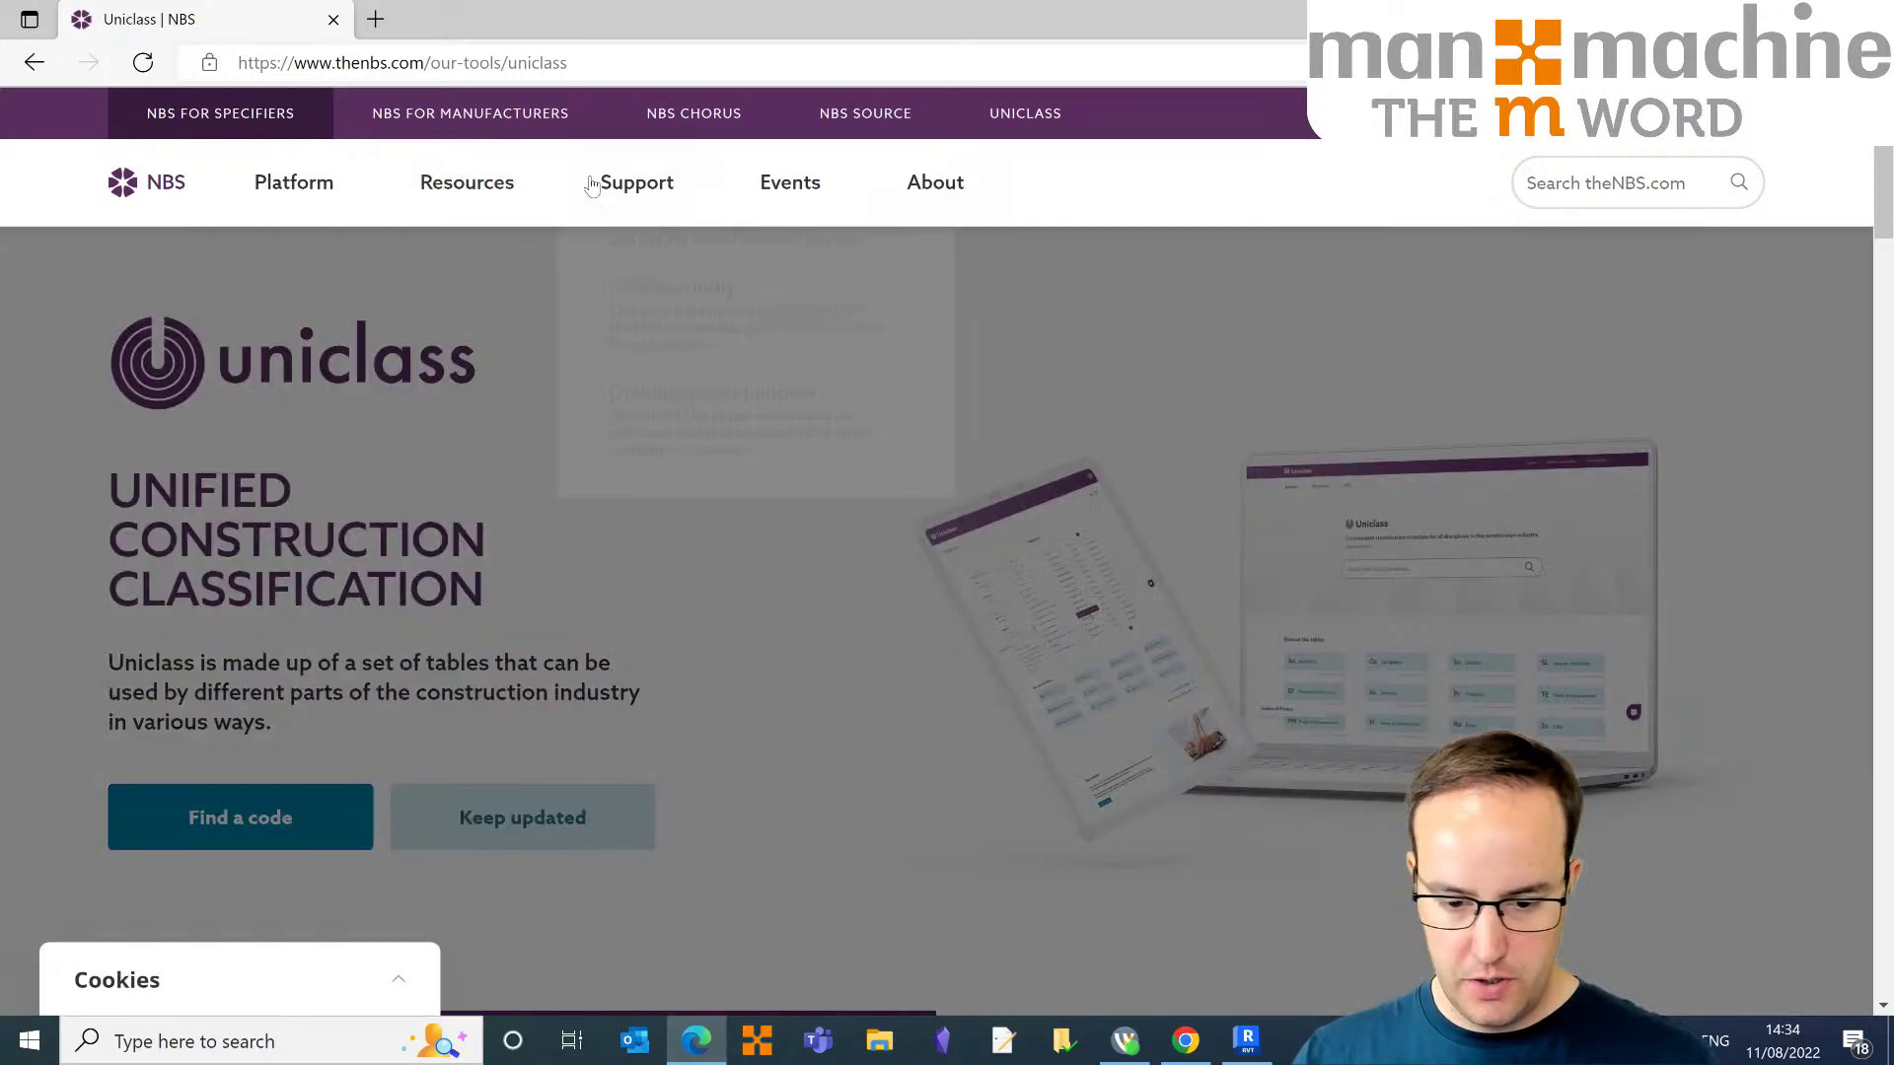
mouse_move(283, 207)
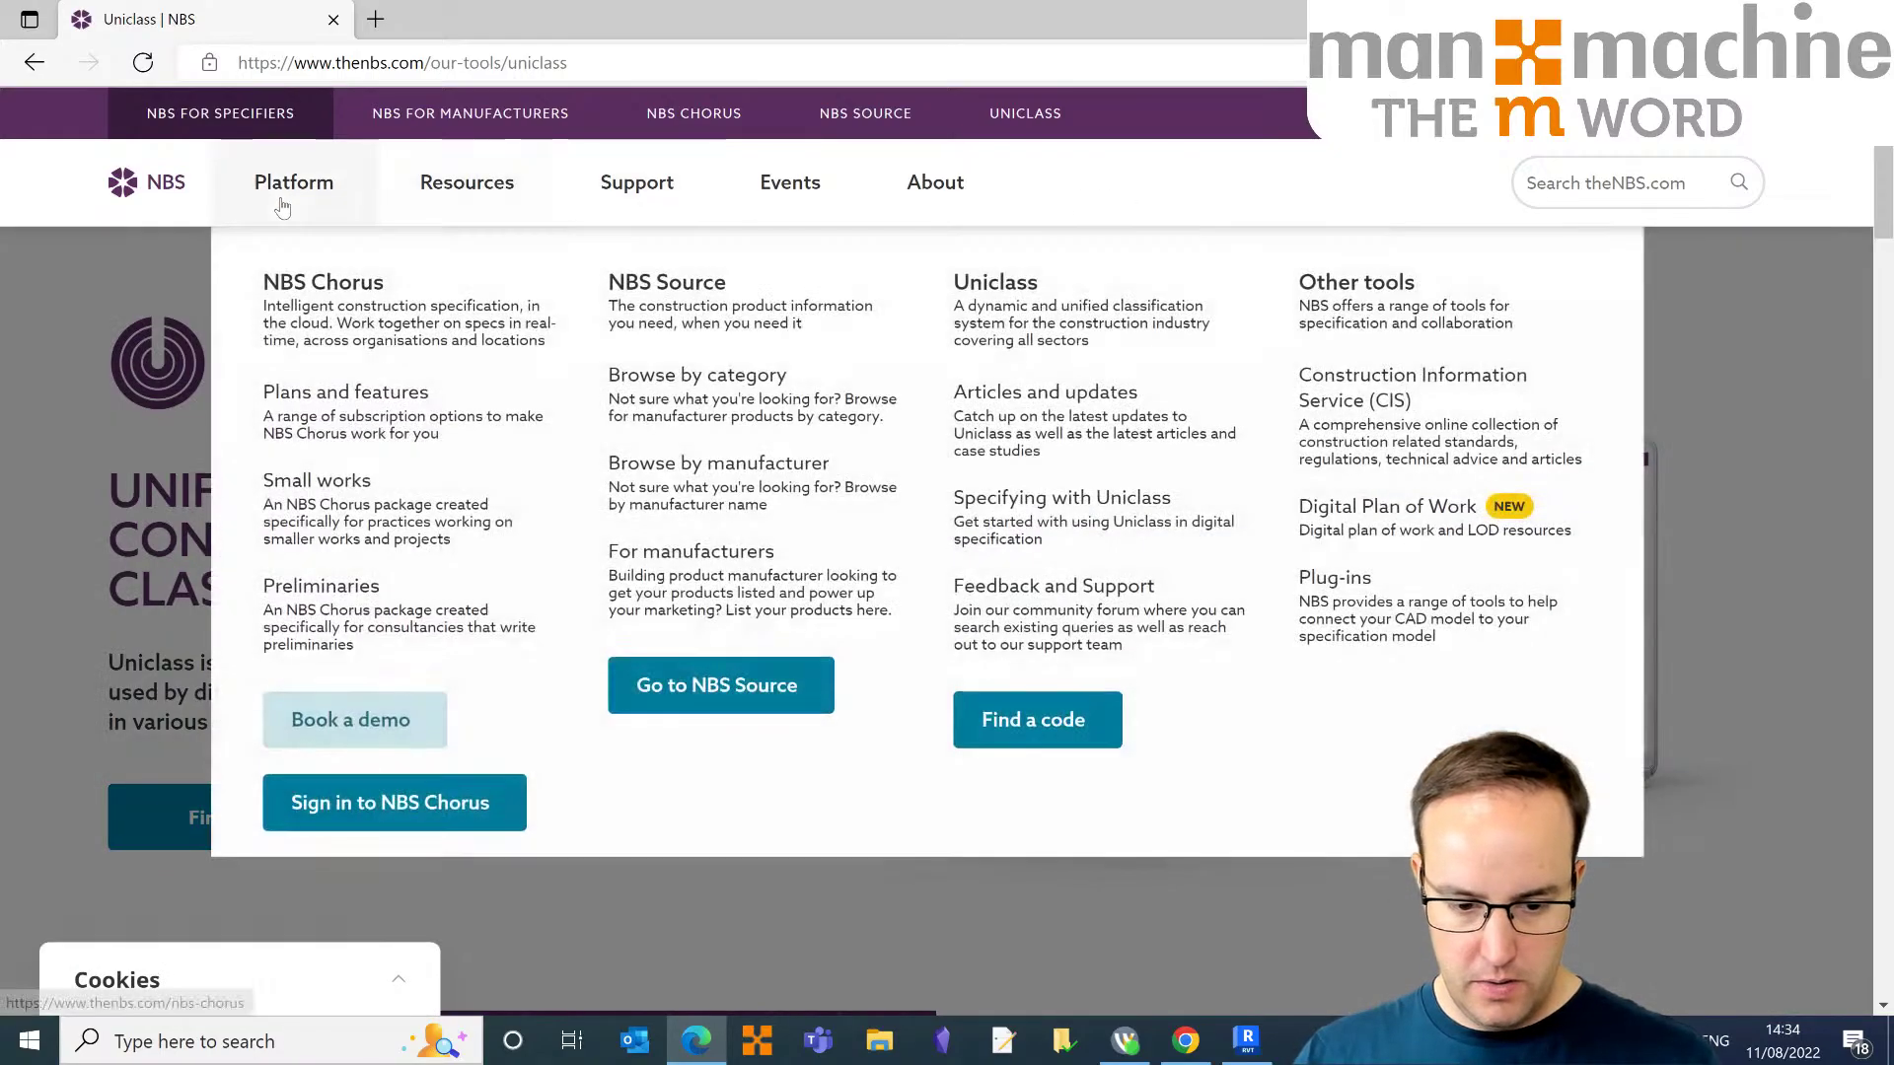
mouse_move(489, 190)
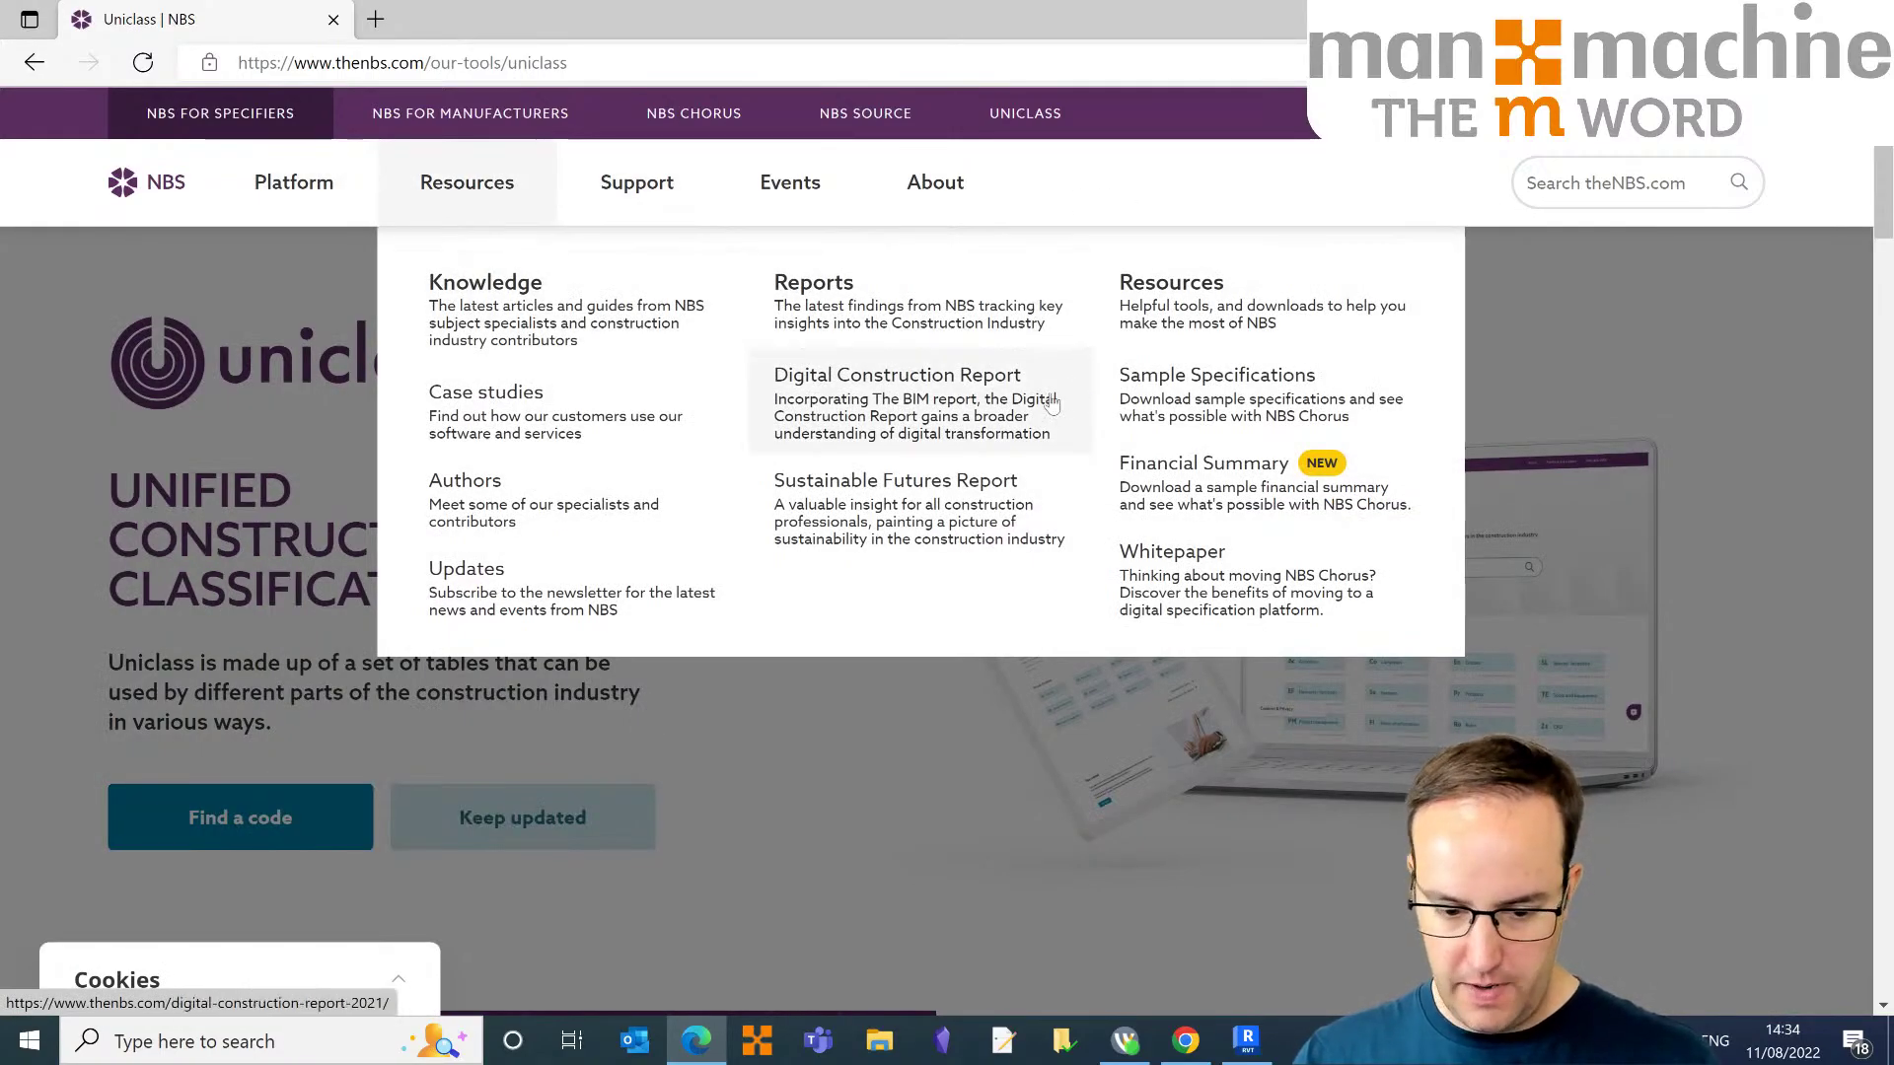
scroll(500, 522, "down", 4)
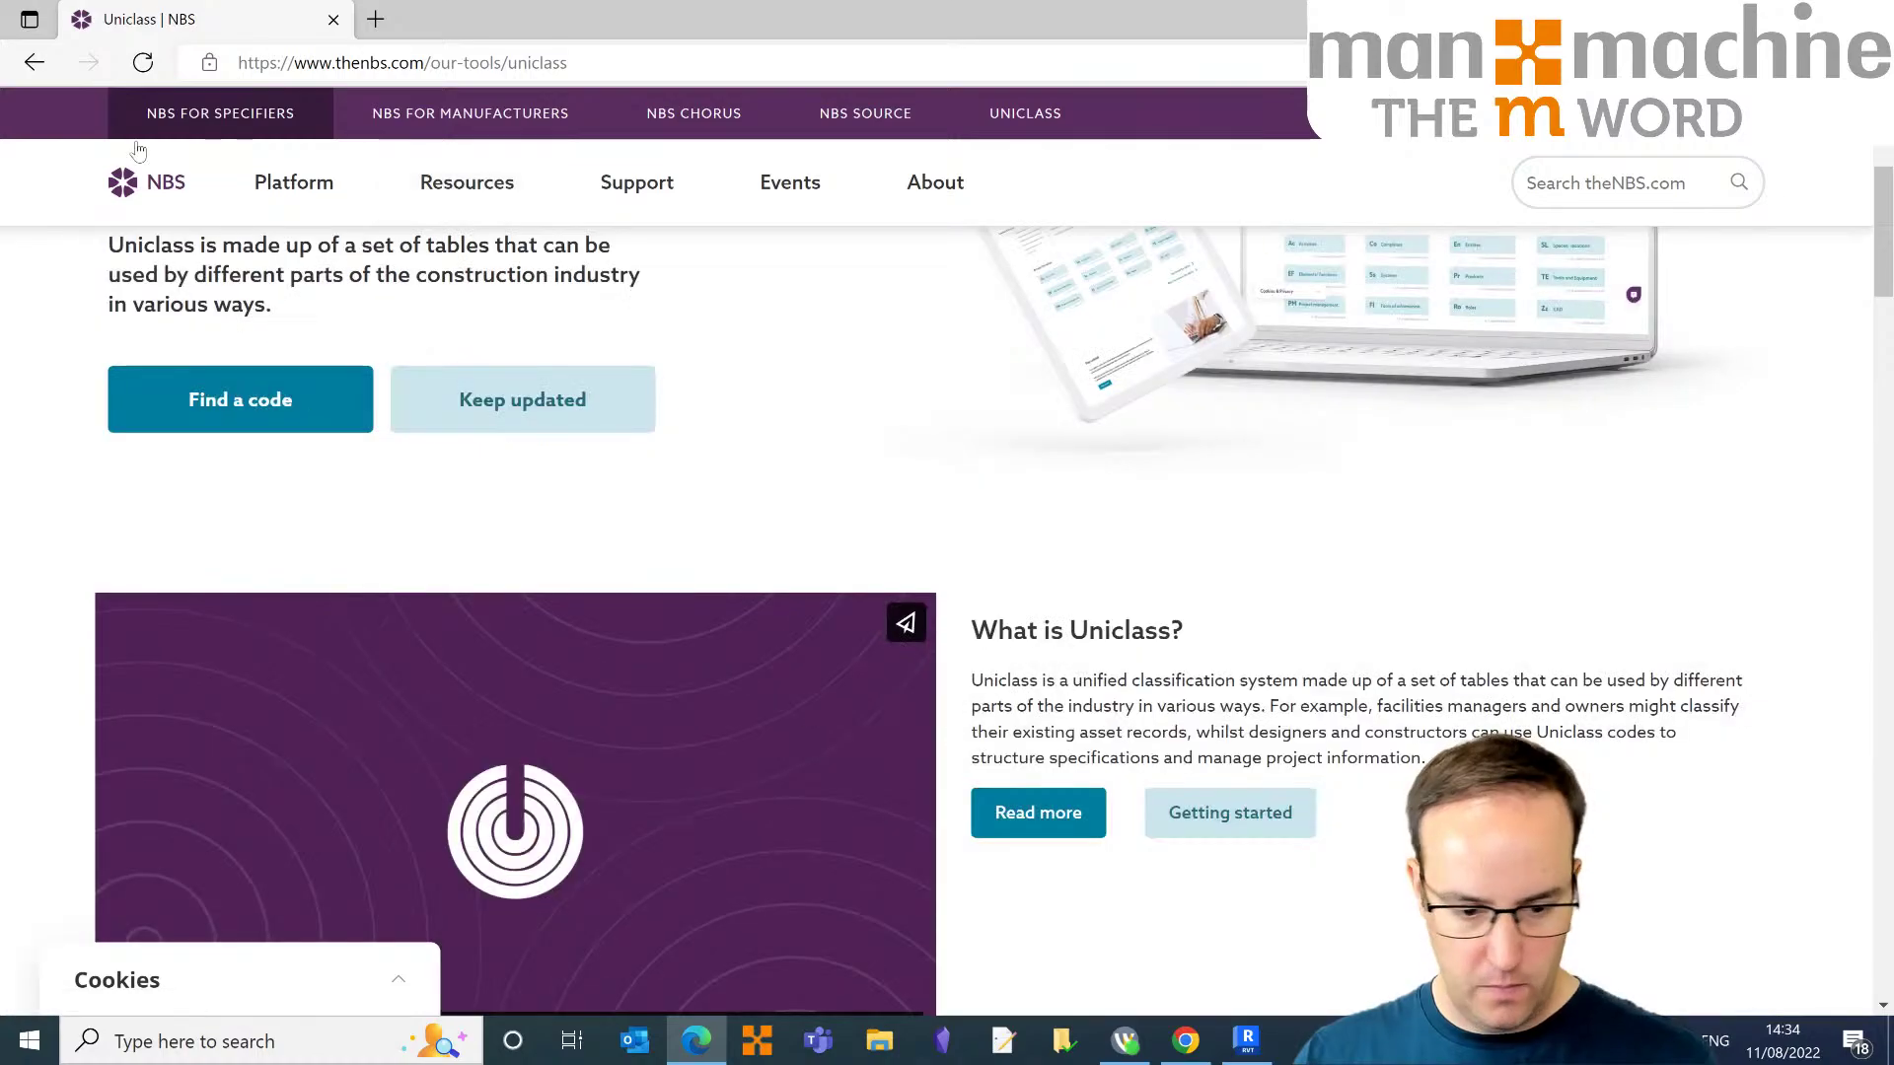
left_click(35, 63)
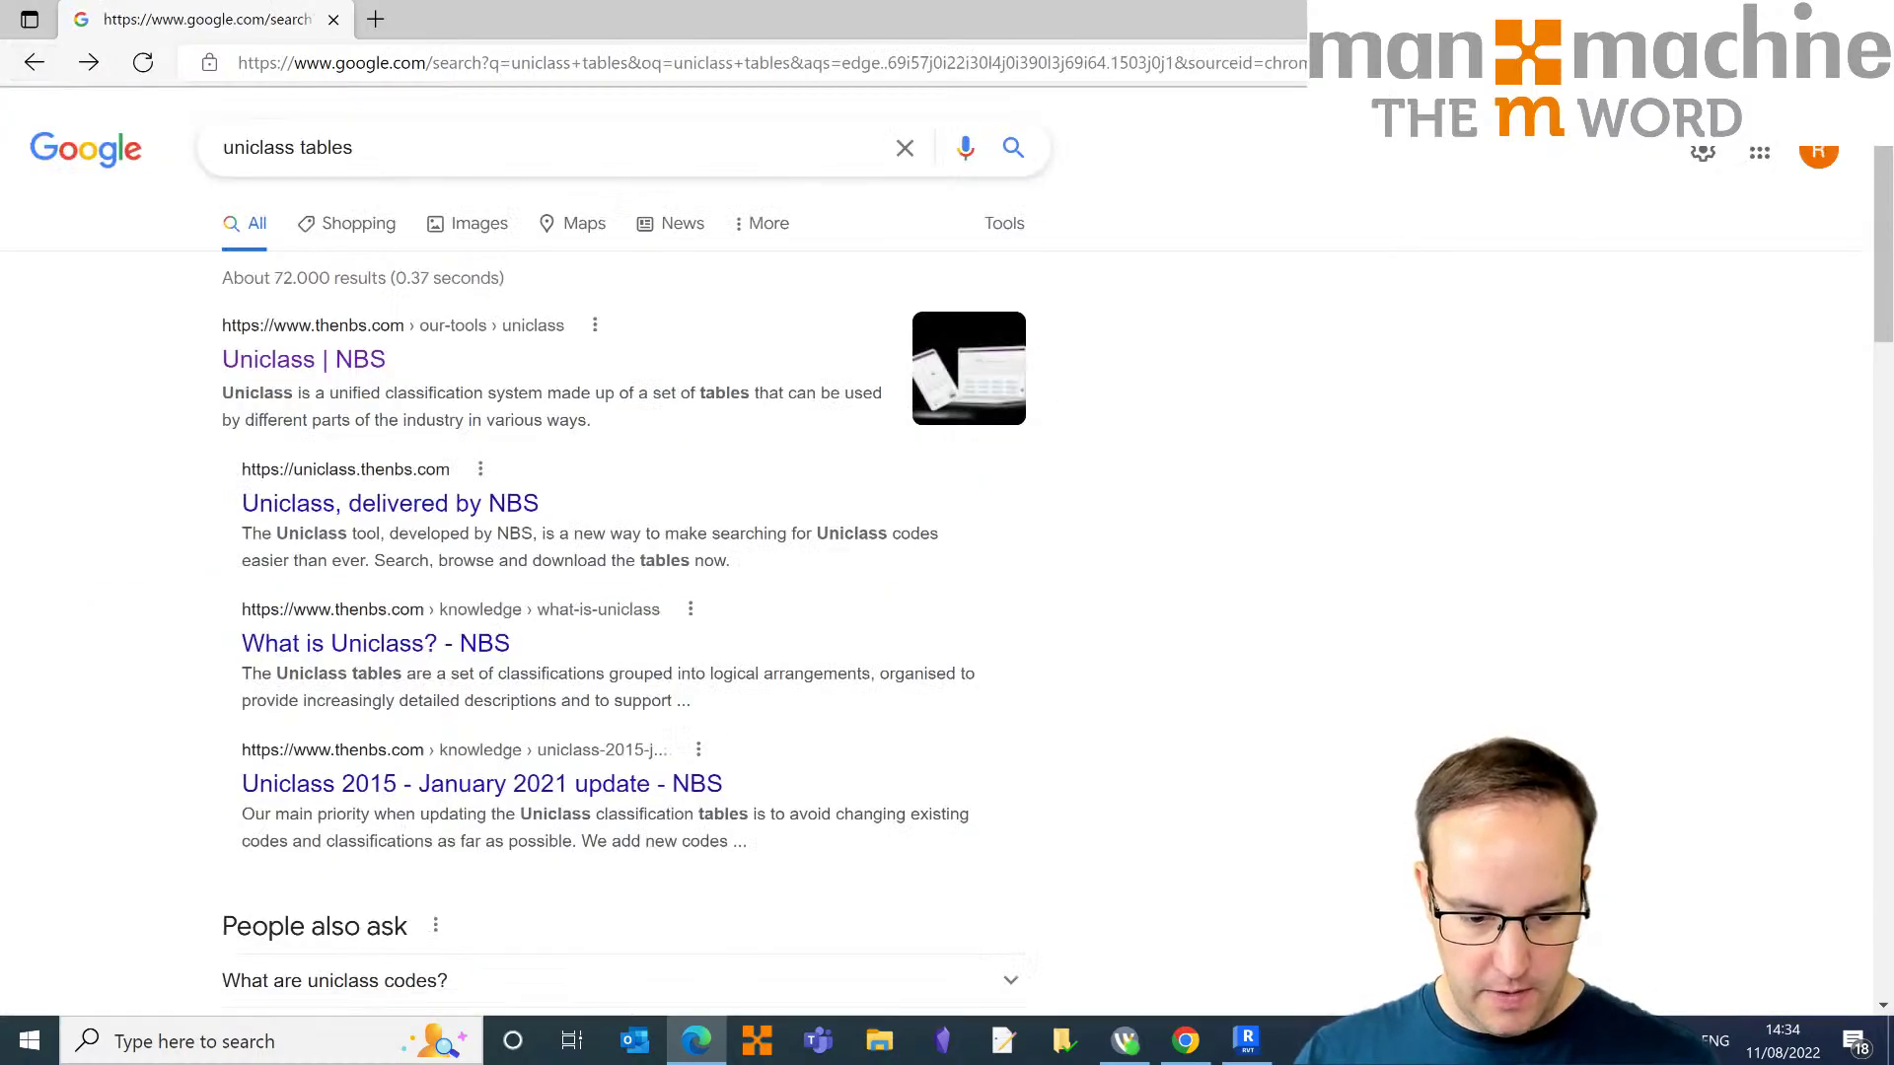
Step: Open the "Uniclass, delivered by NBS" site from the results and search its tables for box
left_click(394, 507)
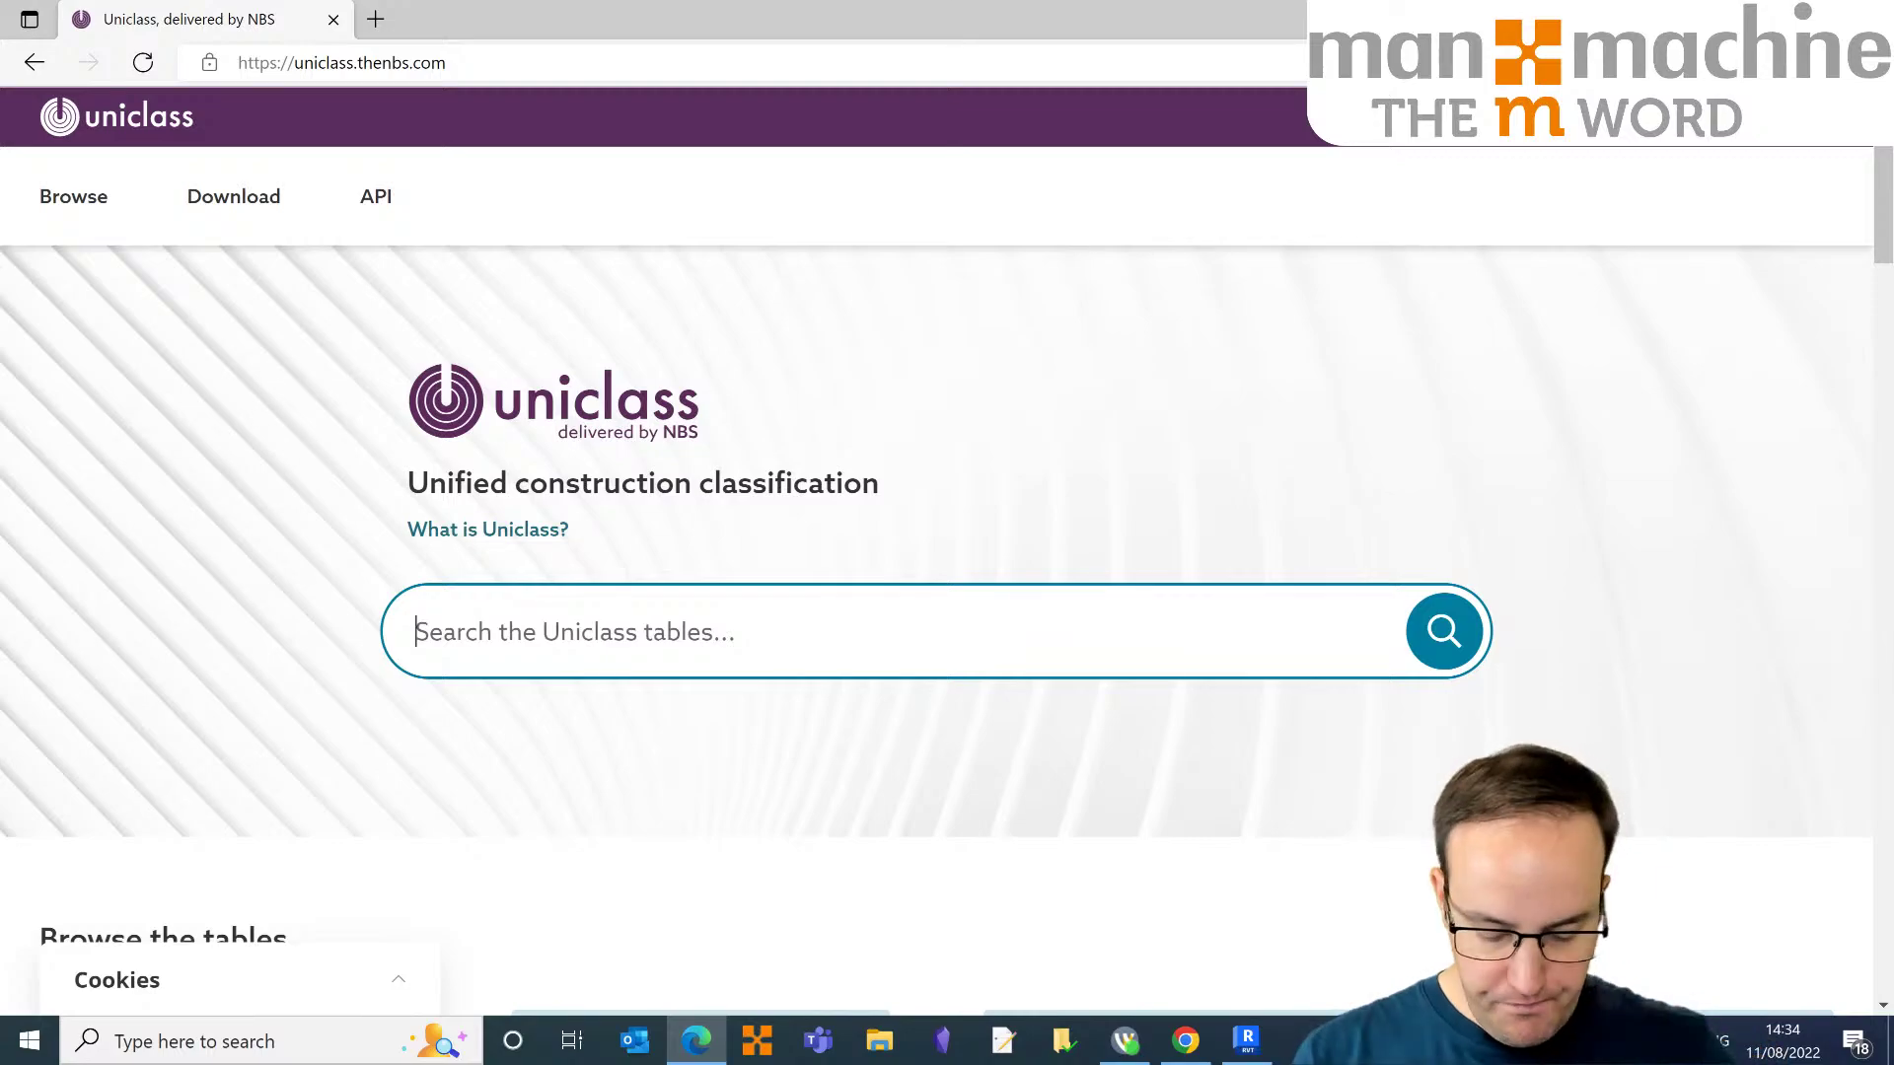
type("box")
key("Return")
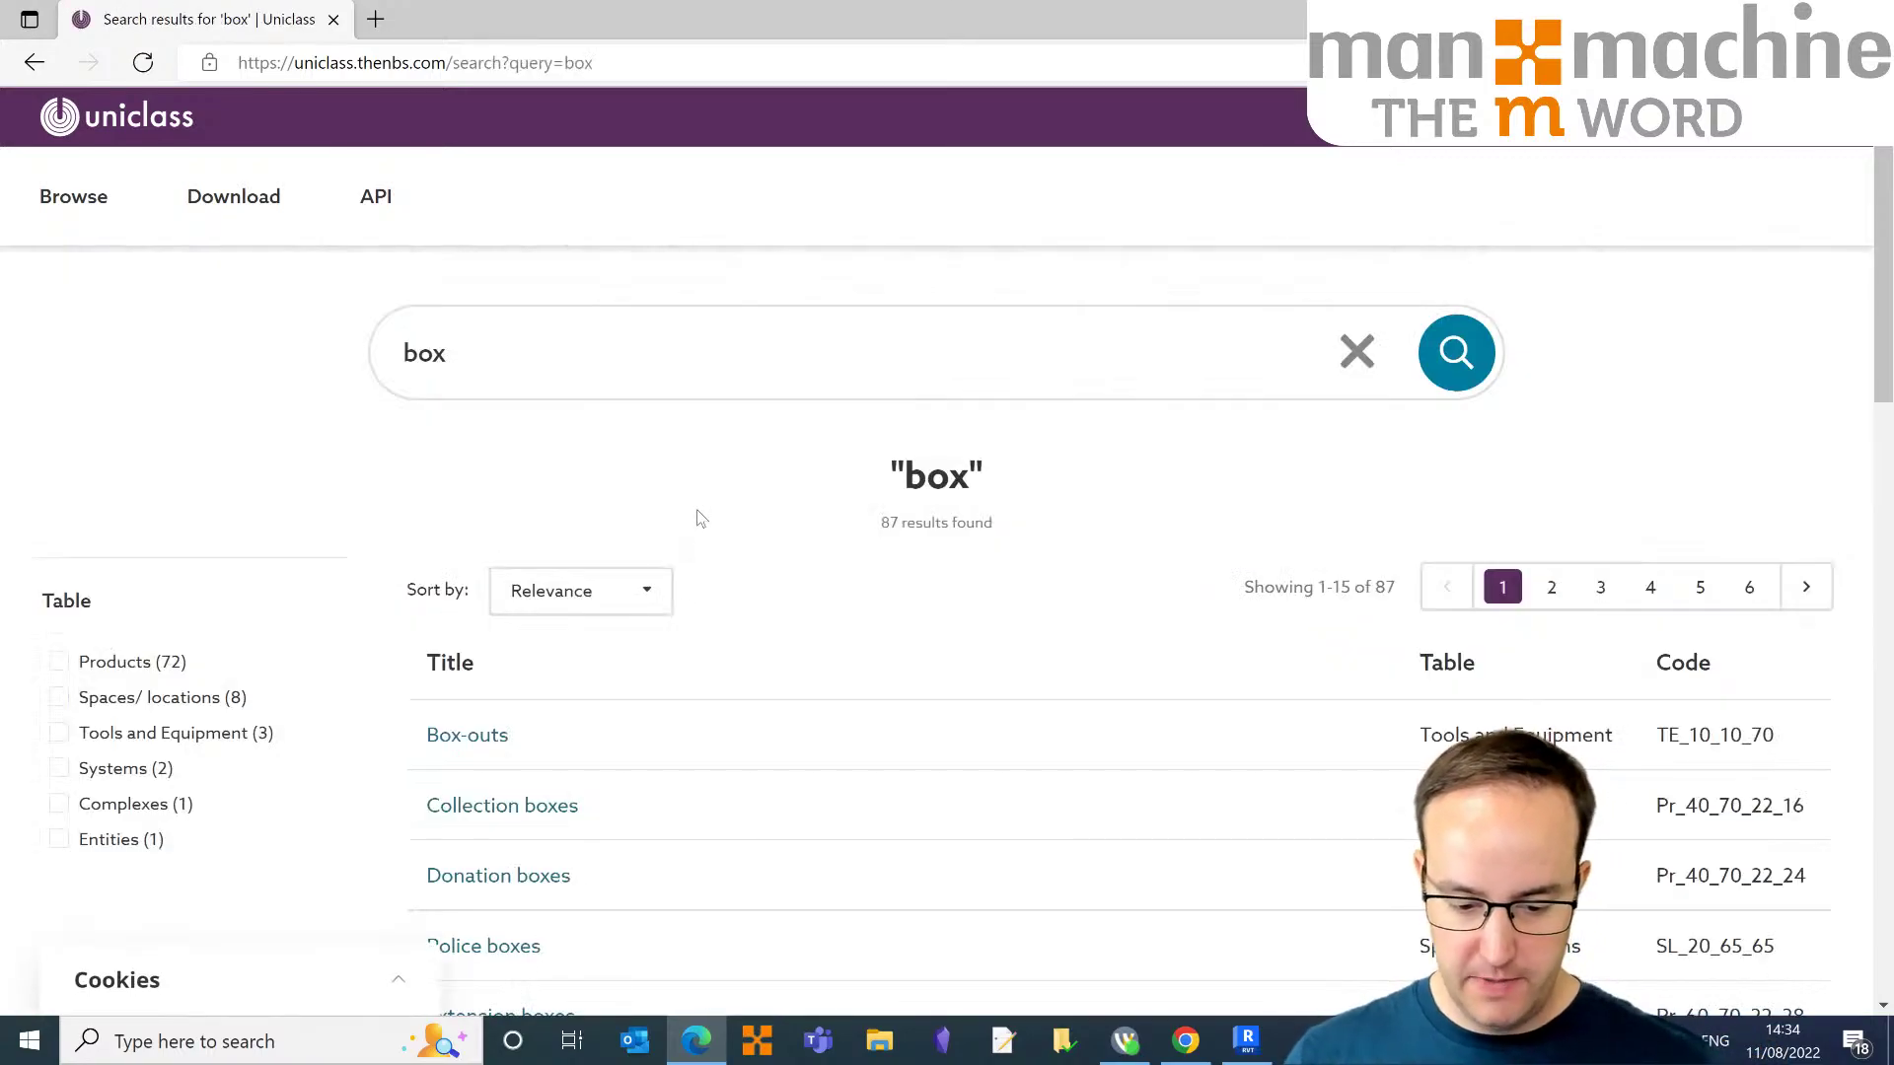
Step: Open the Collection boxes product entry and review its classification code and category information
scroll(690, 518, "down", 4)
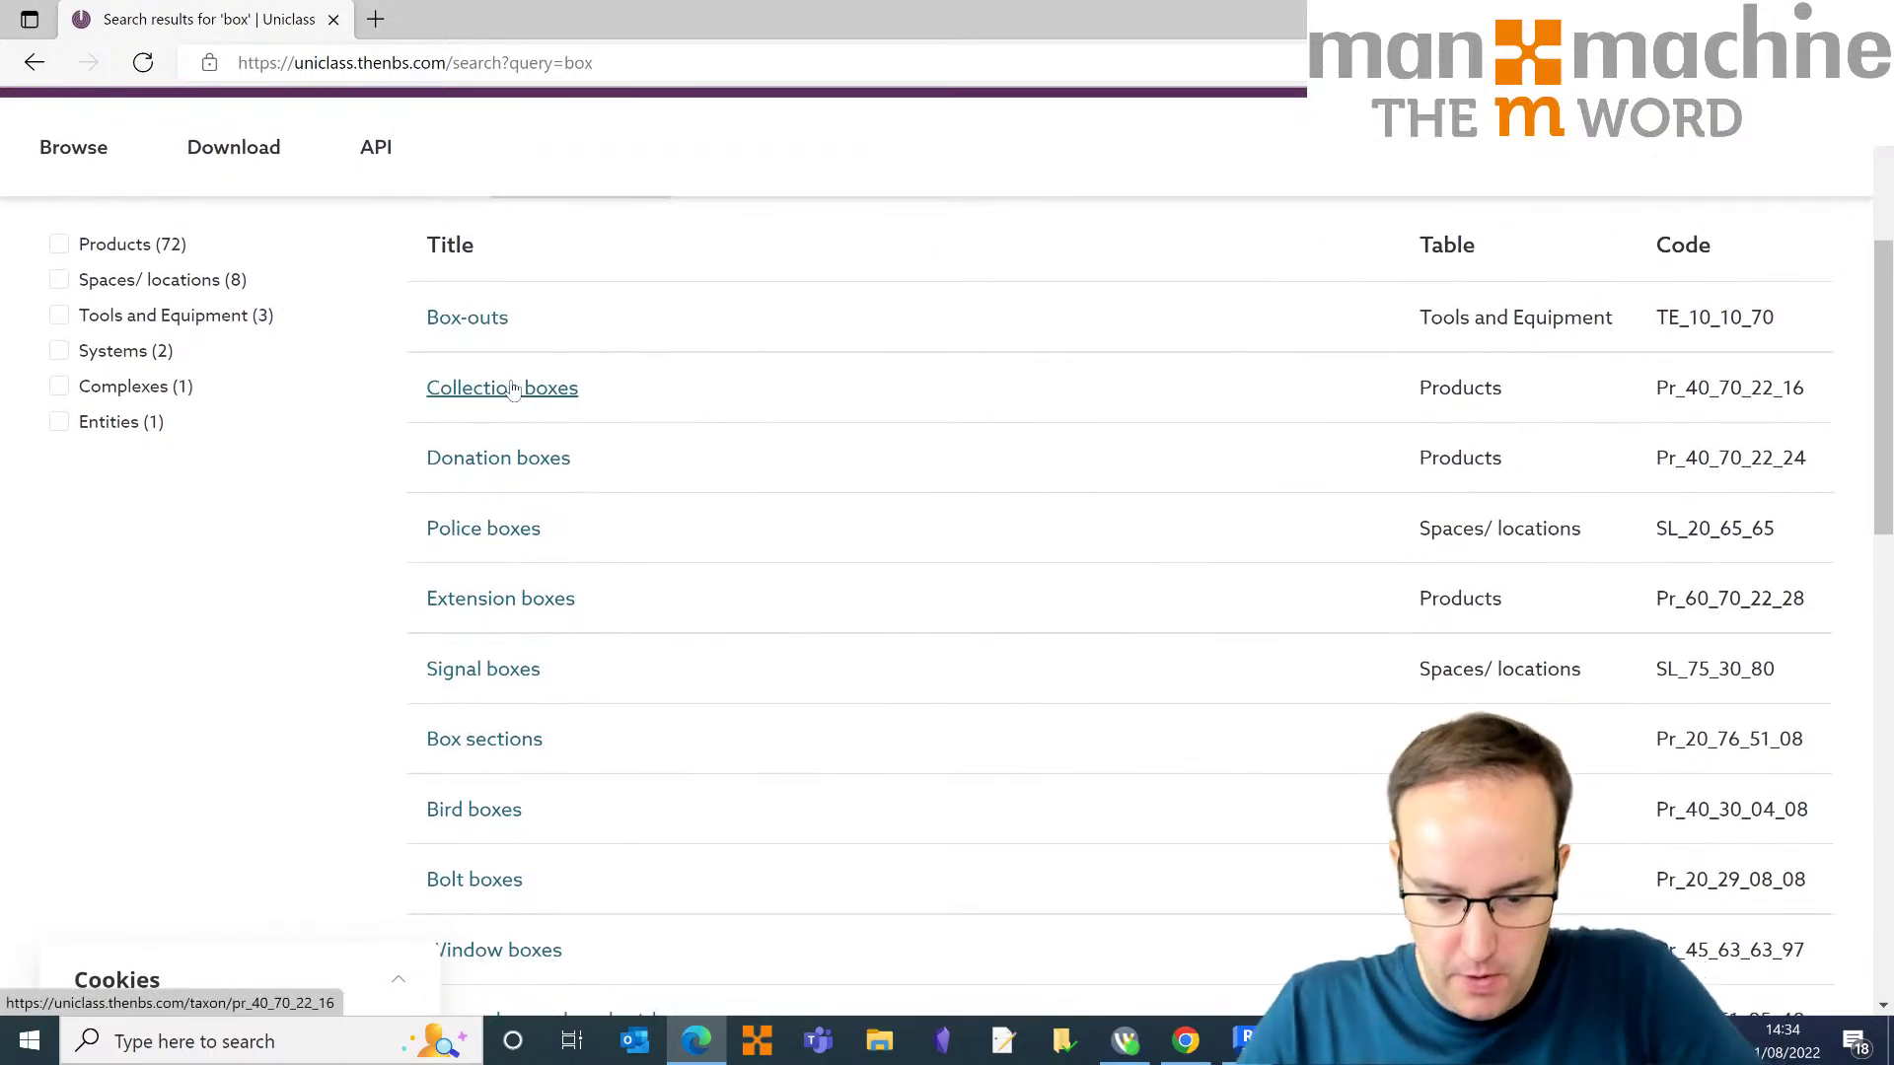
left_click(513, 392)
scroll(558, 622, "down", 4)
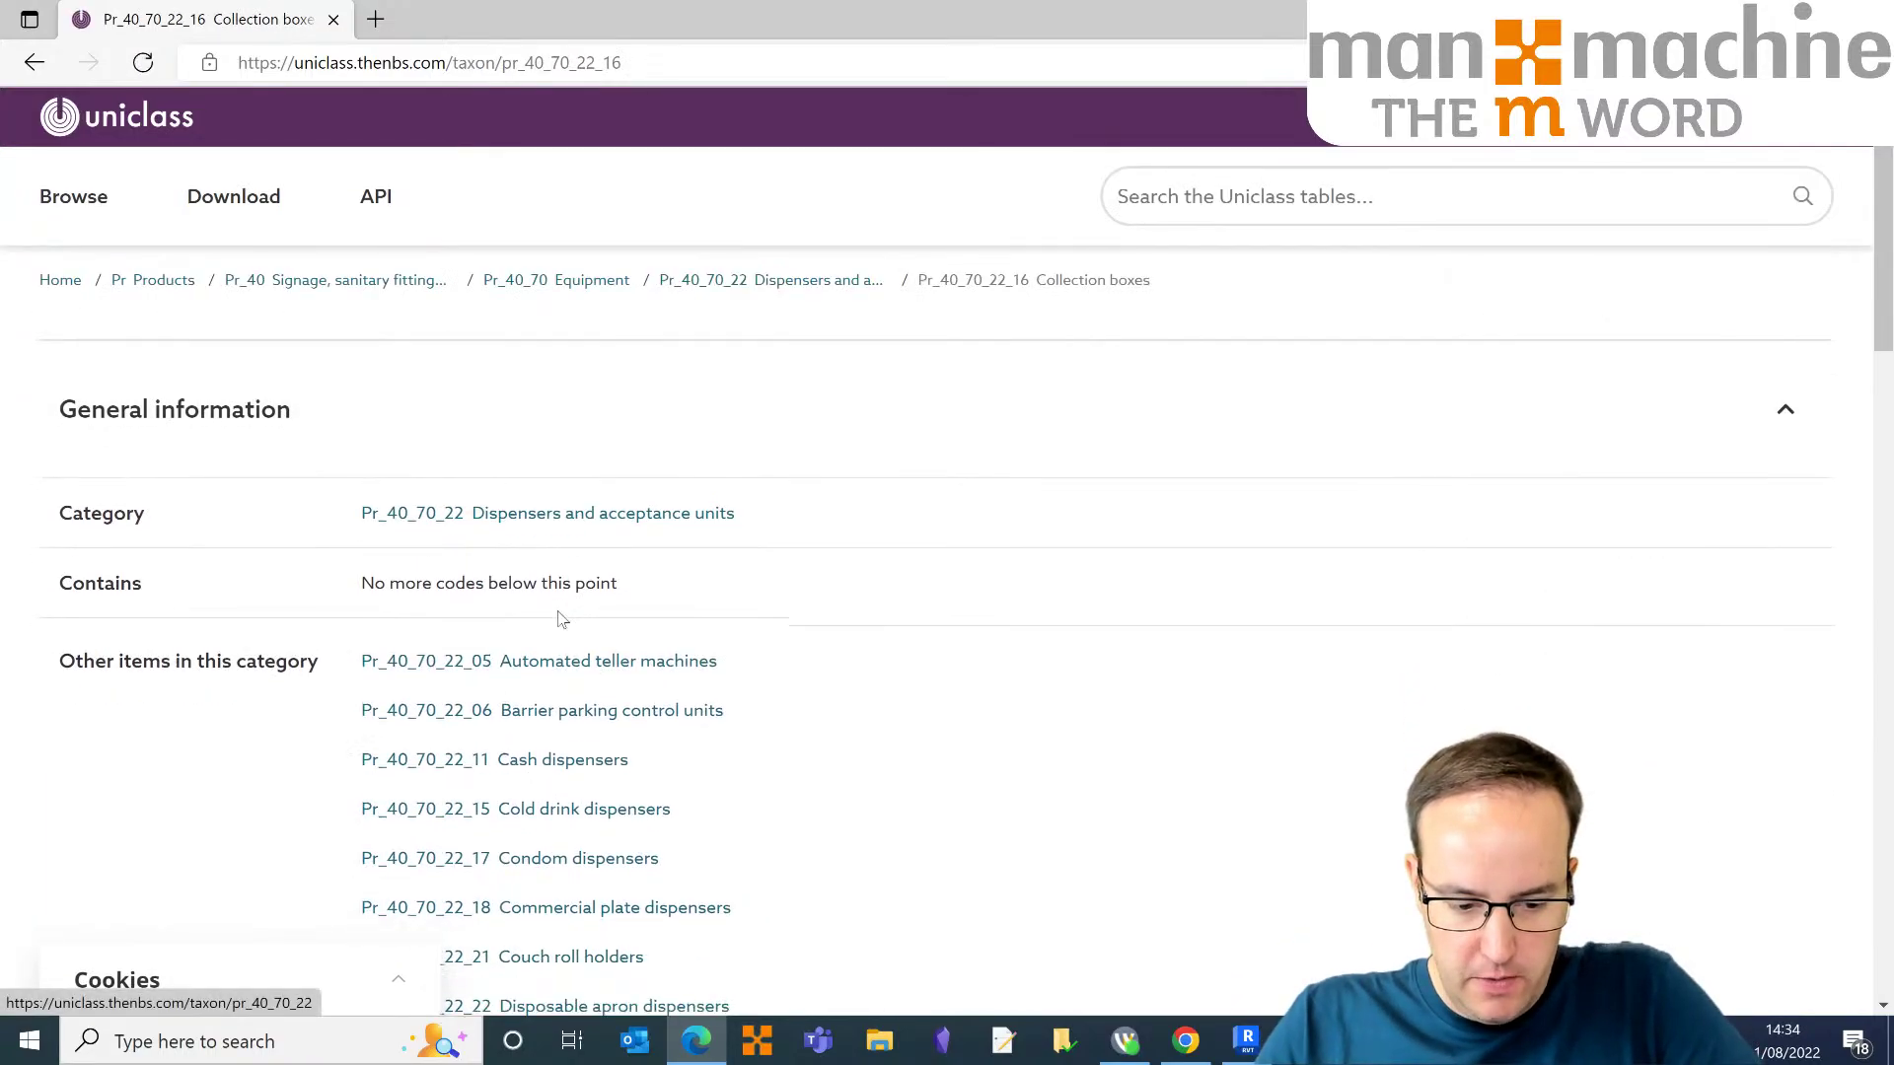
scroll(557, 620, "up", 3)
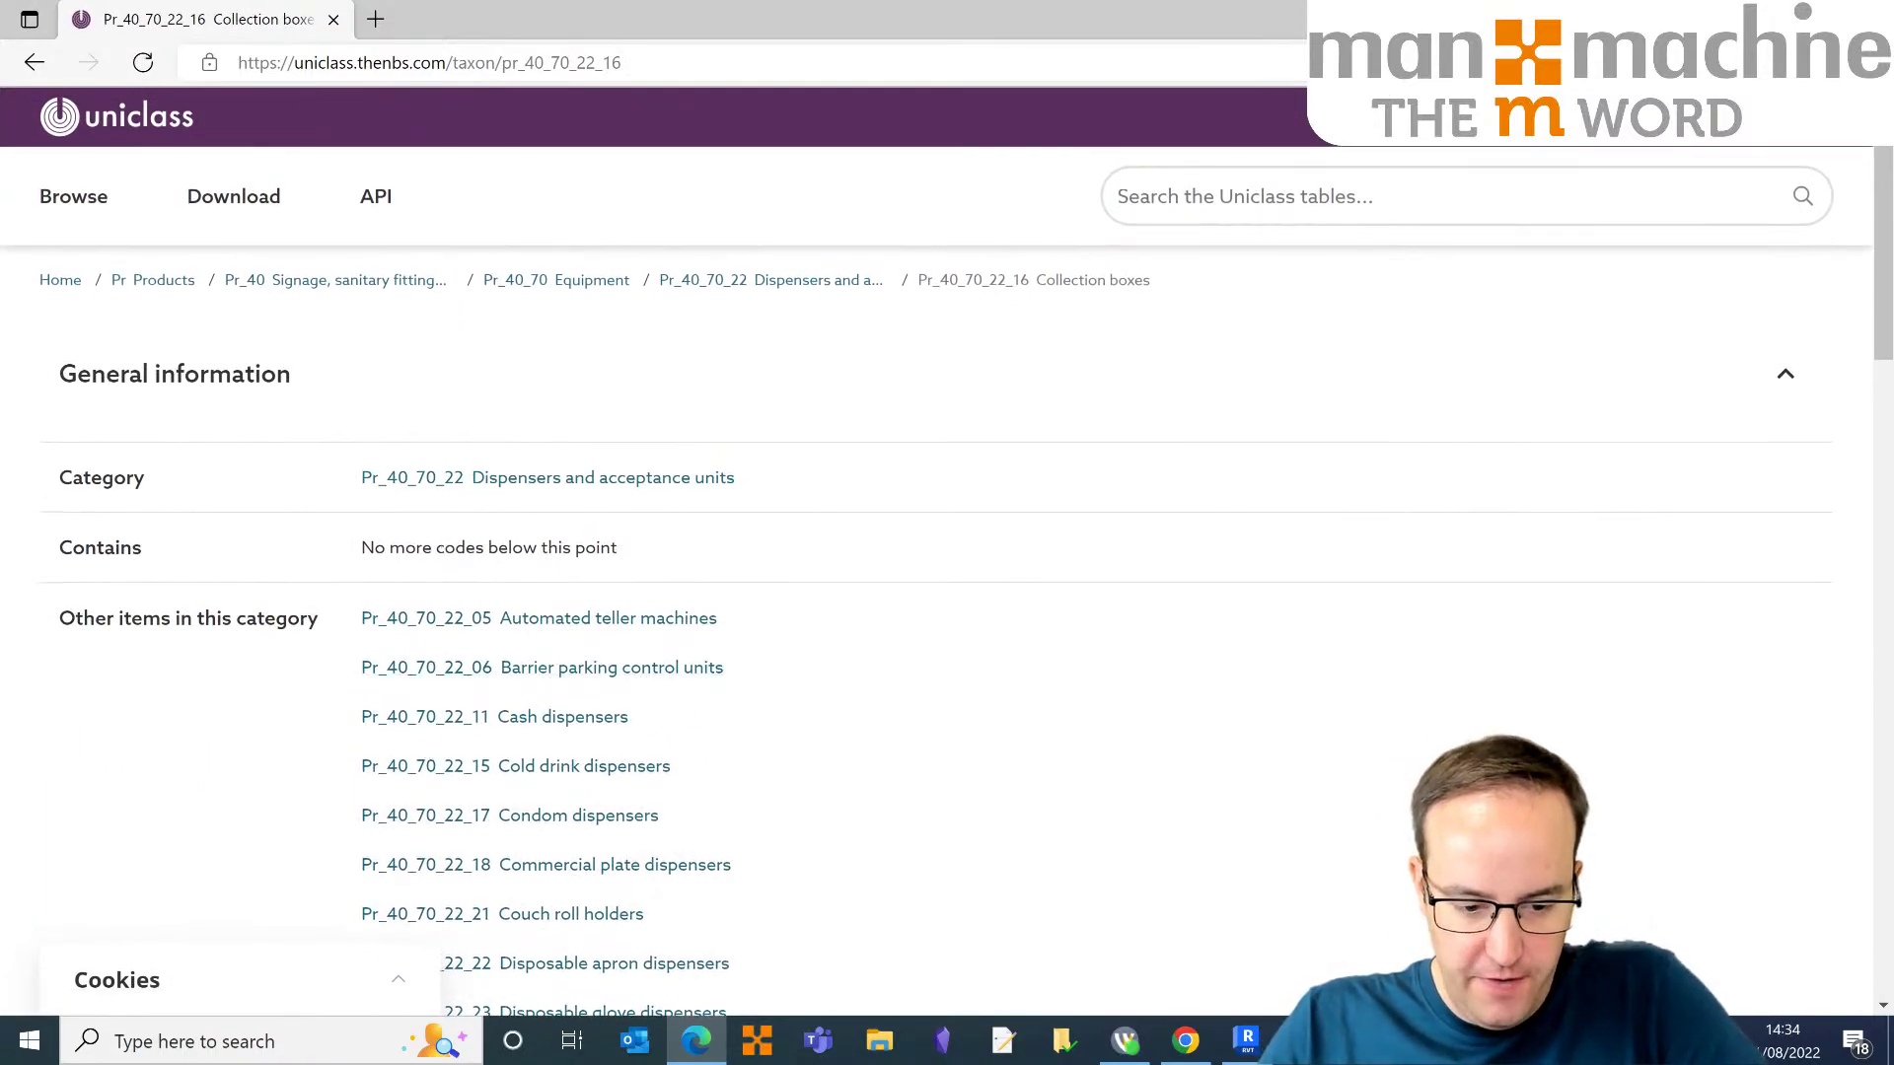
Step: Copy the Collection boxes code Pr_40_70_22_16 from the Uniclass search results, switch to Revit and enter it as the UniclassCode value
left_click(35, 64)
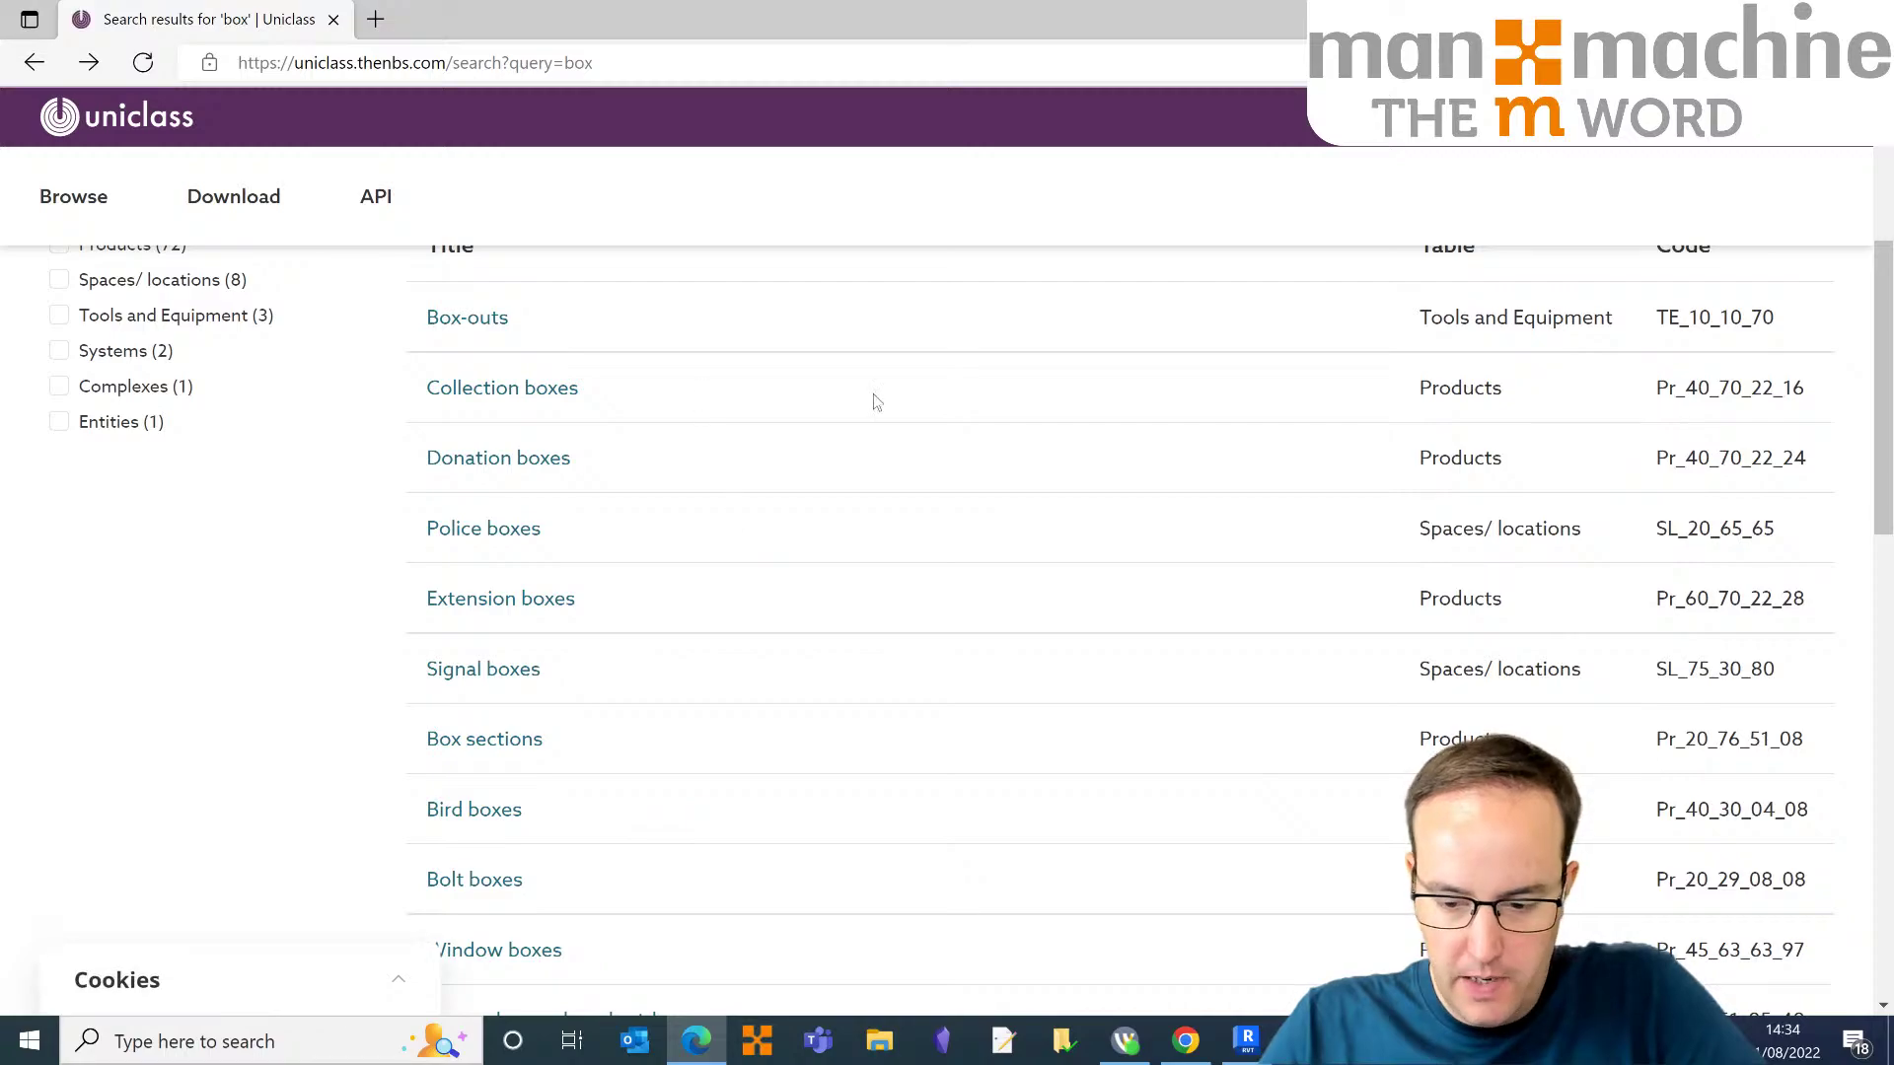
left_click_drag(1656, 388, 1825, 385)
key("ctrl+c")
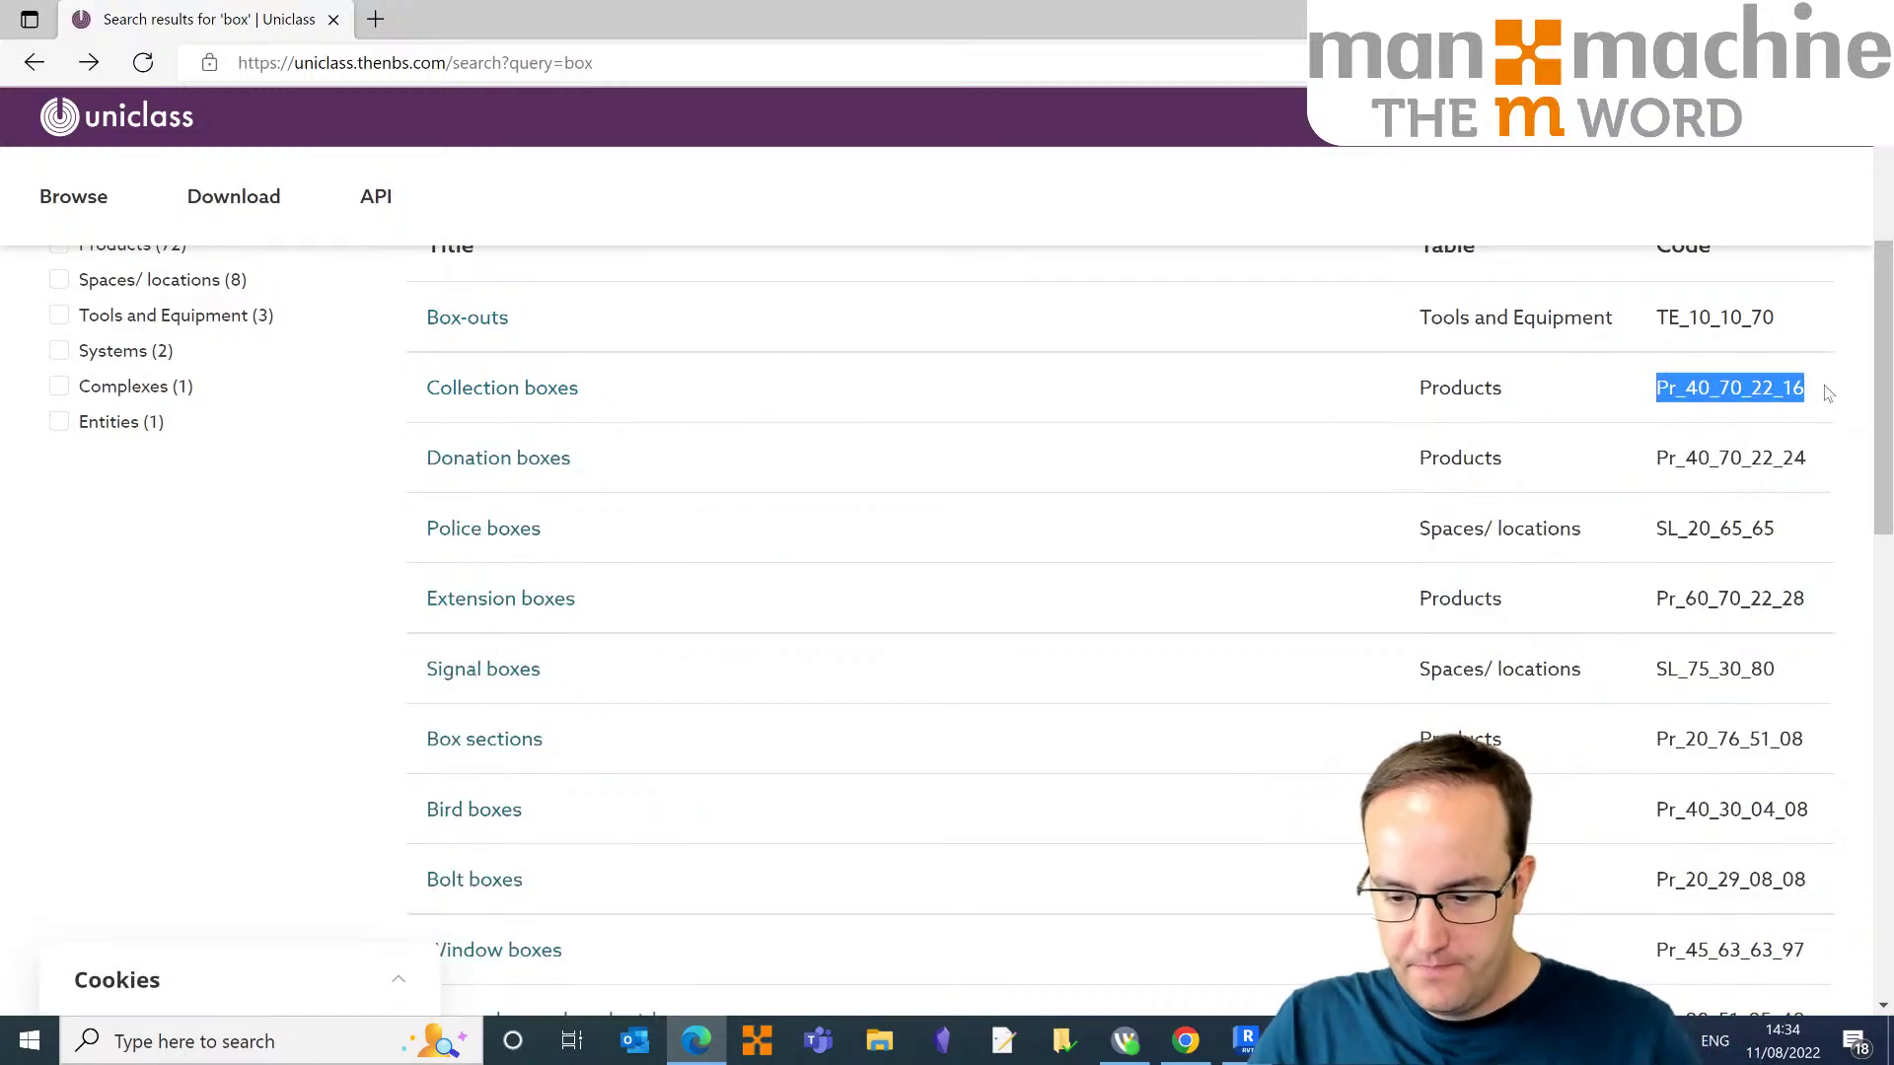
key("alt+Tab")
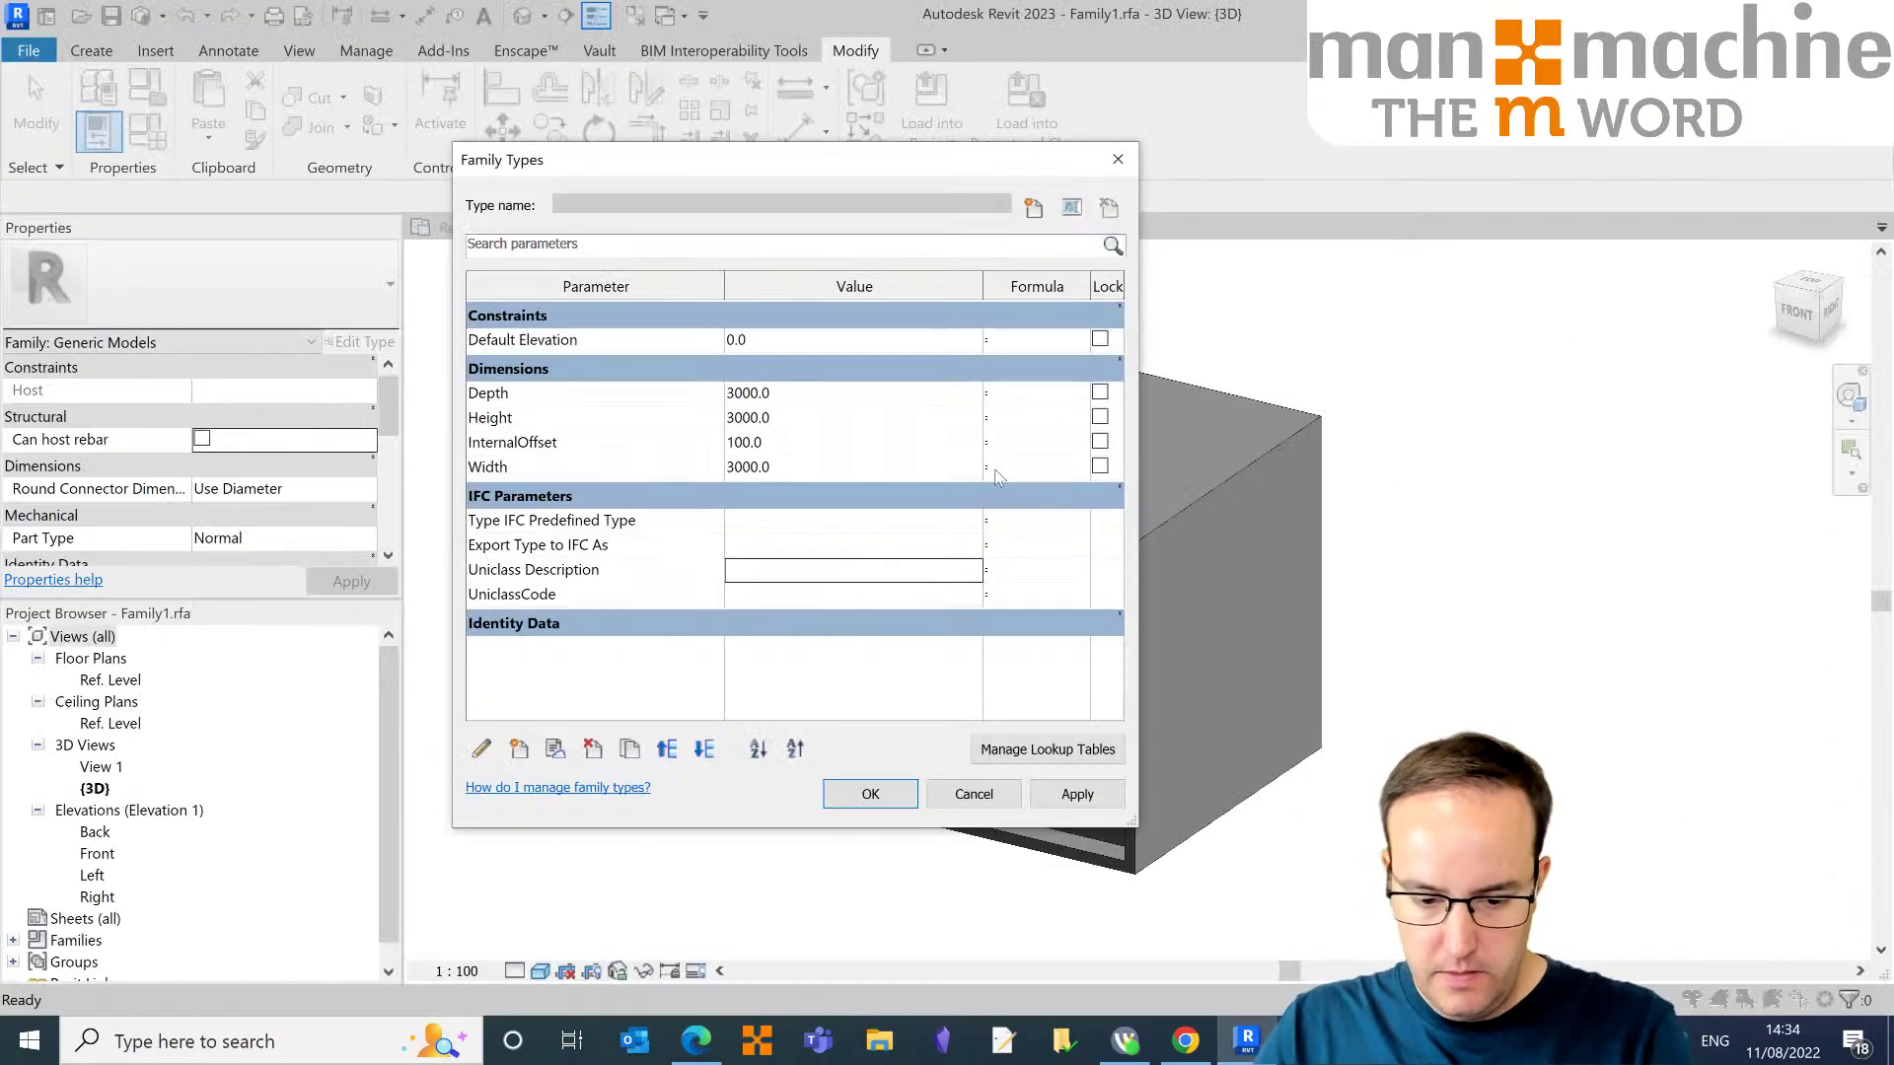
left_click(848, 592)
key("ctrl+v")
Step: Copy the title Collection boxes from the Uniclass results in Edge into Revit's Uniclass Description parameter, and accept the family types changes
key("alt+Tab")
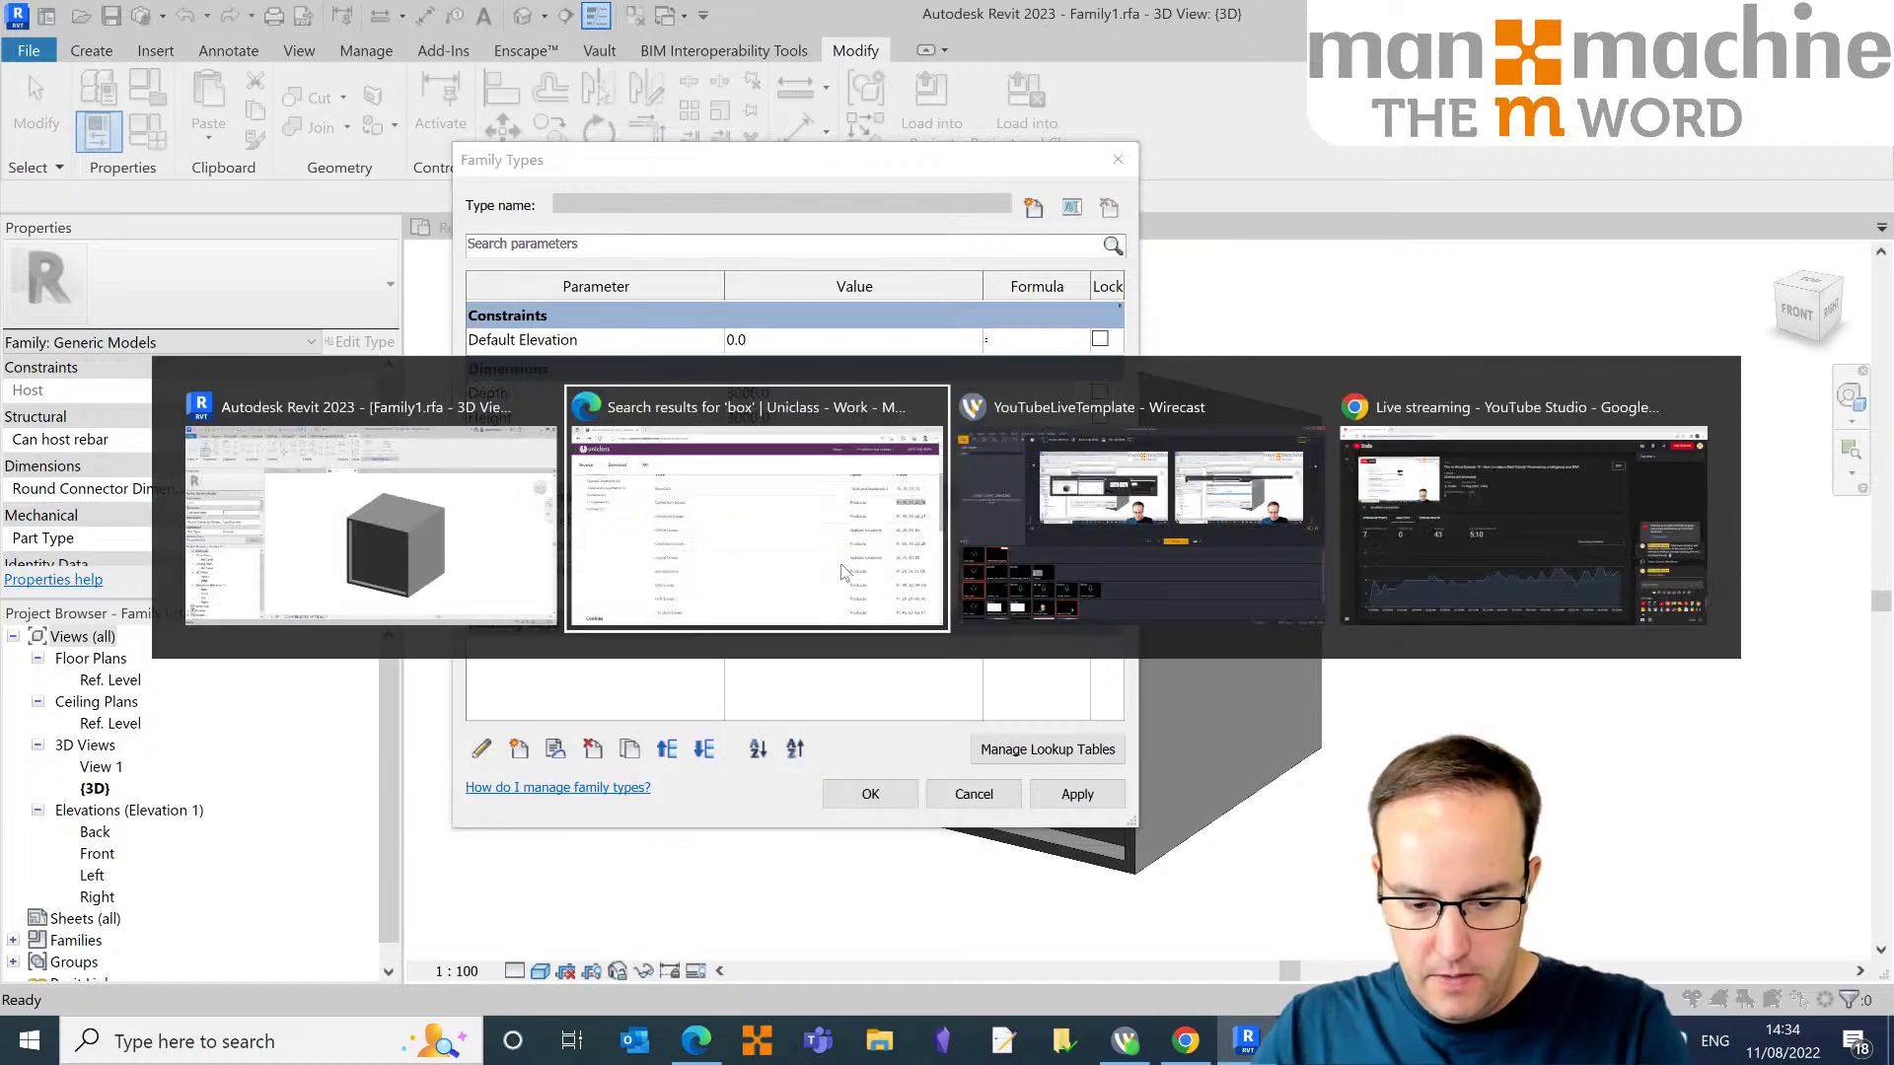
scroll(647, 467, "up", 2)
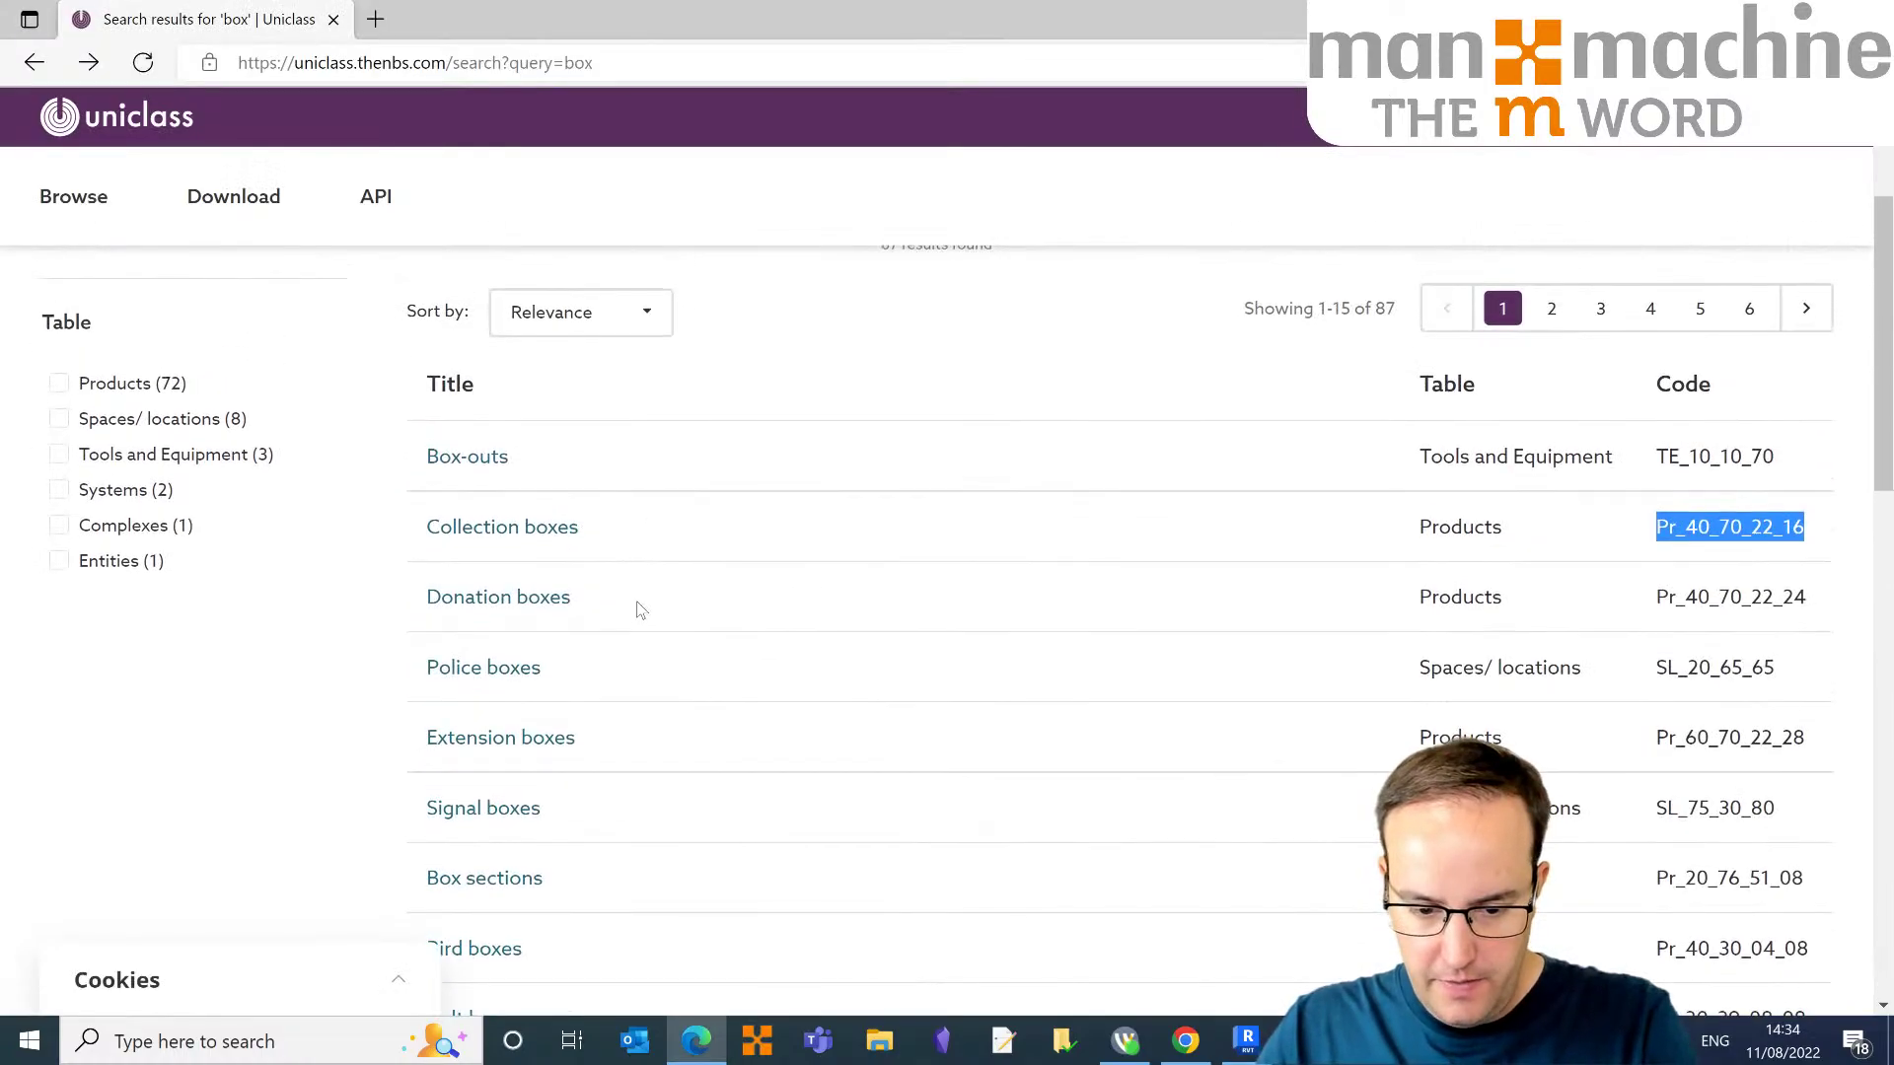
left_click(585, 607)
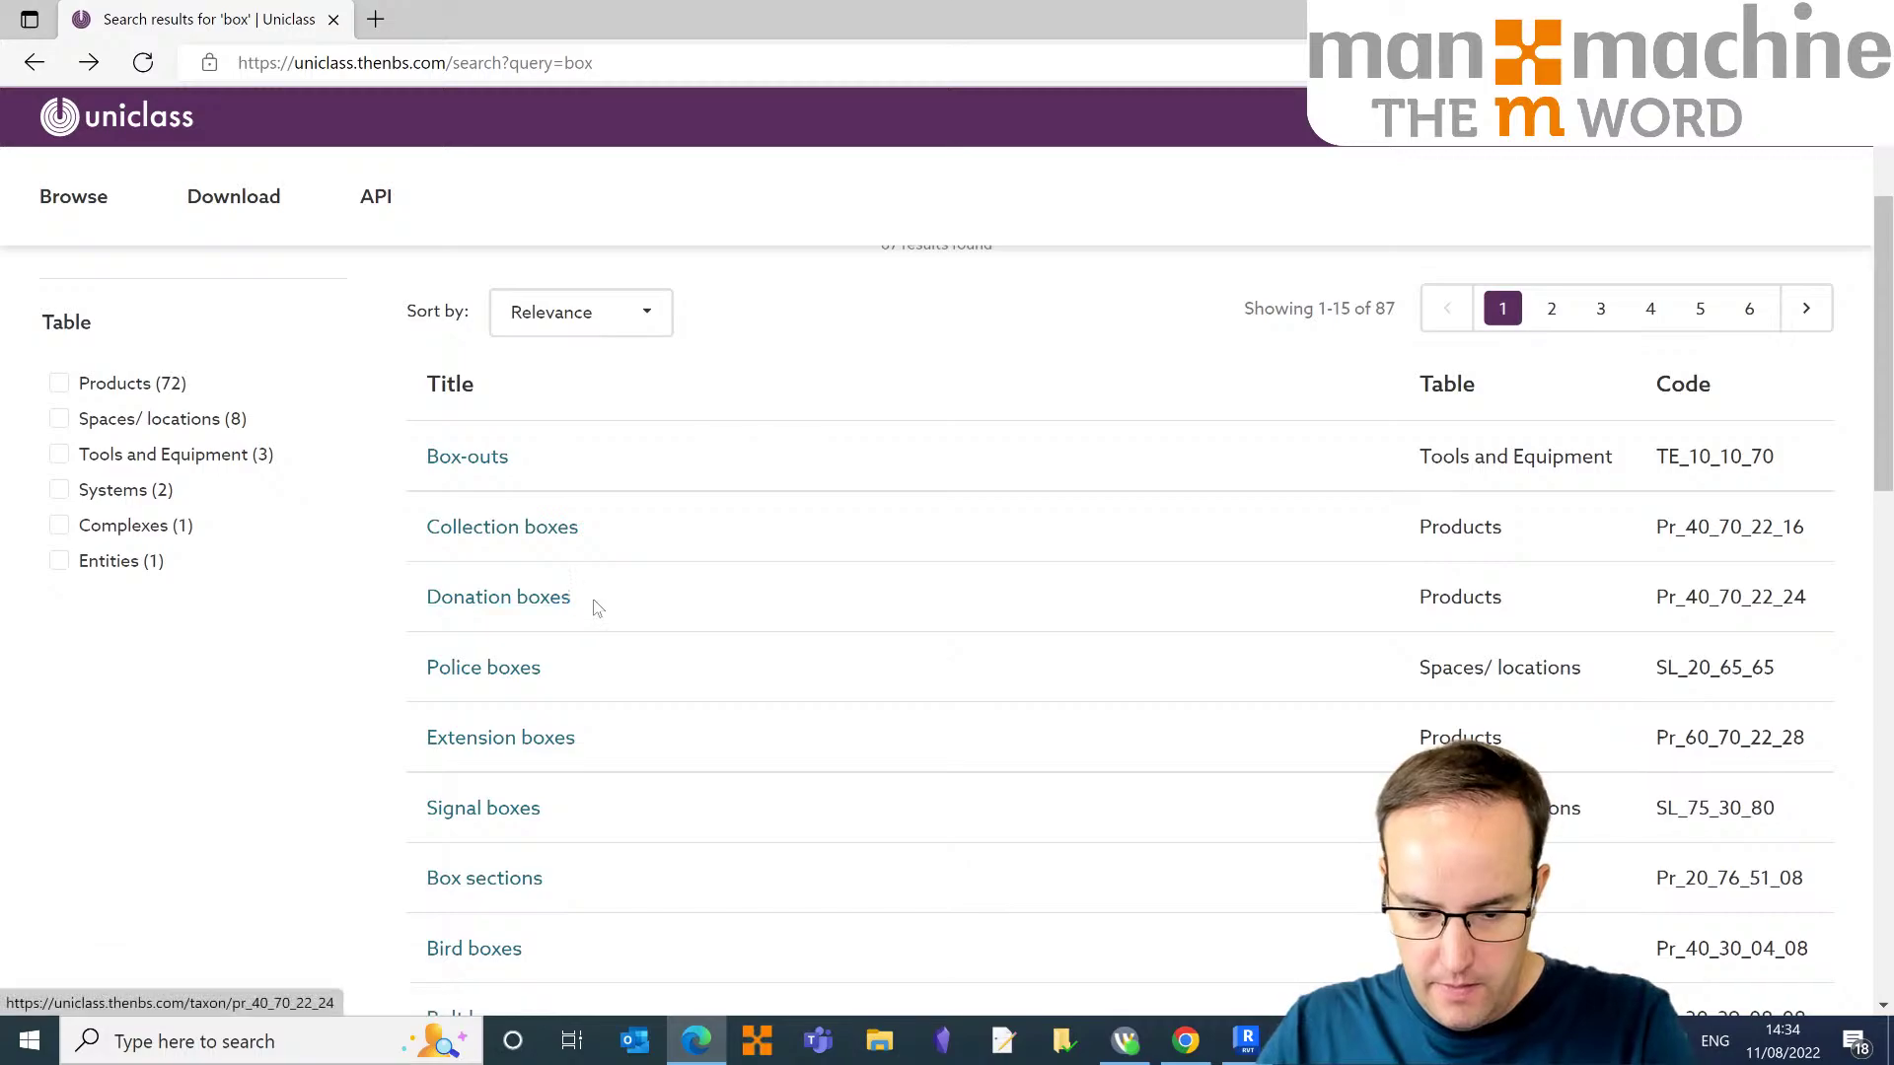
left_click_drag(592, 526, 425, 529)
key("ctrl+c")
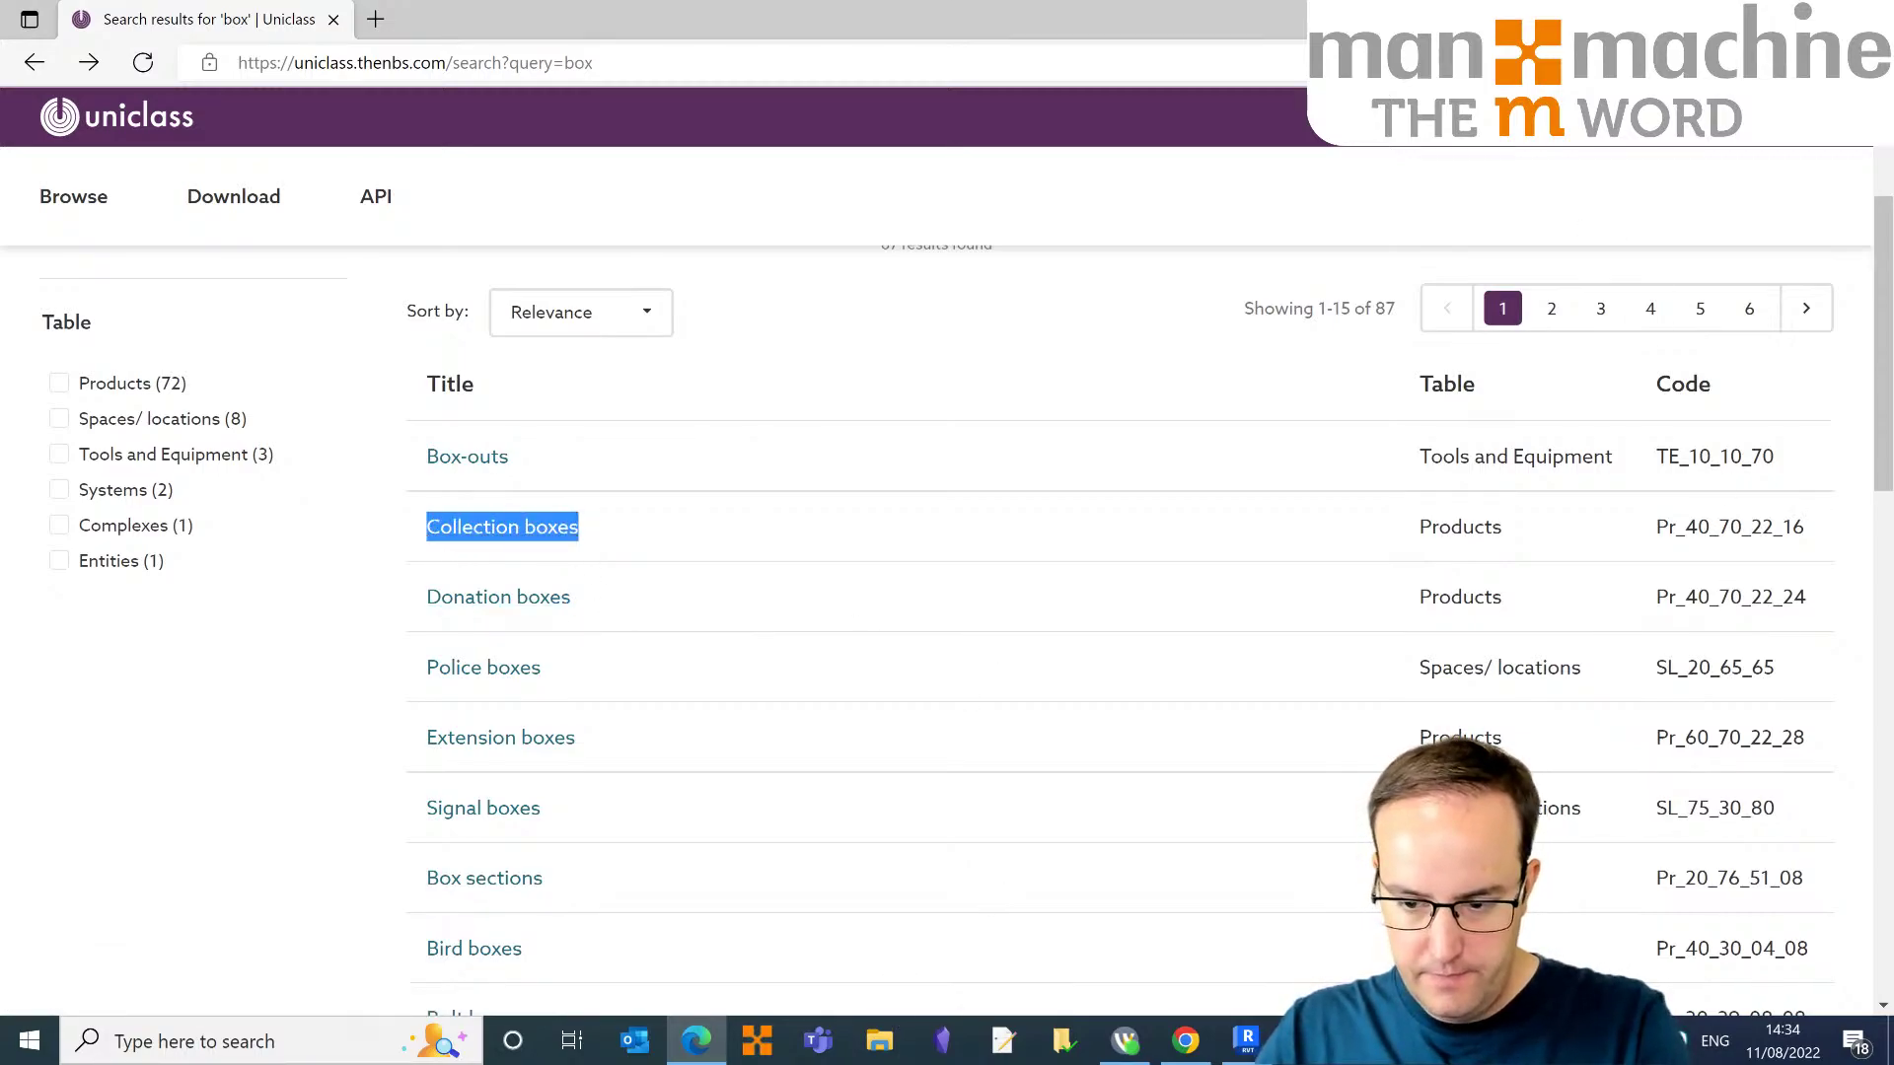
key("alt+Tab")
left_click(758, 571)
key("ctrl+v")
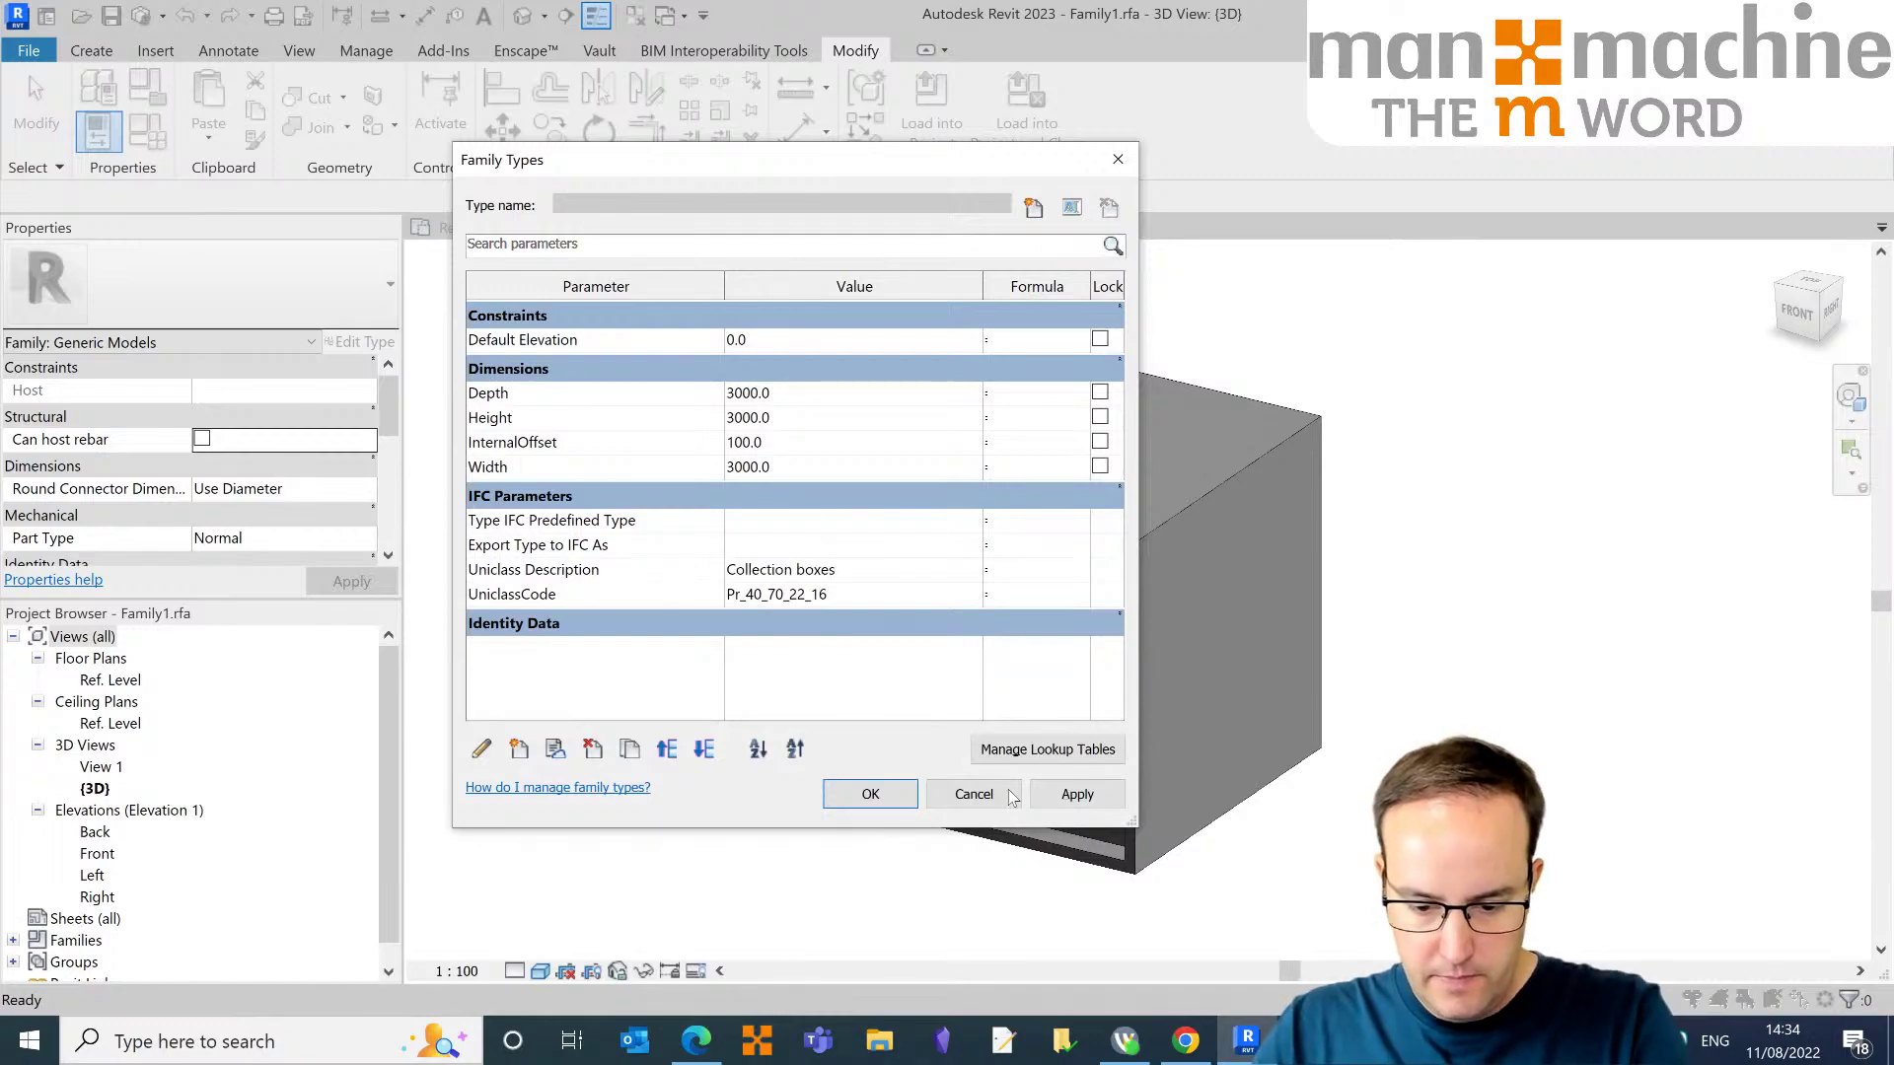
left_click(1060, 794)
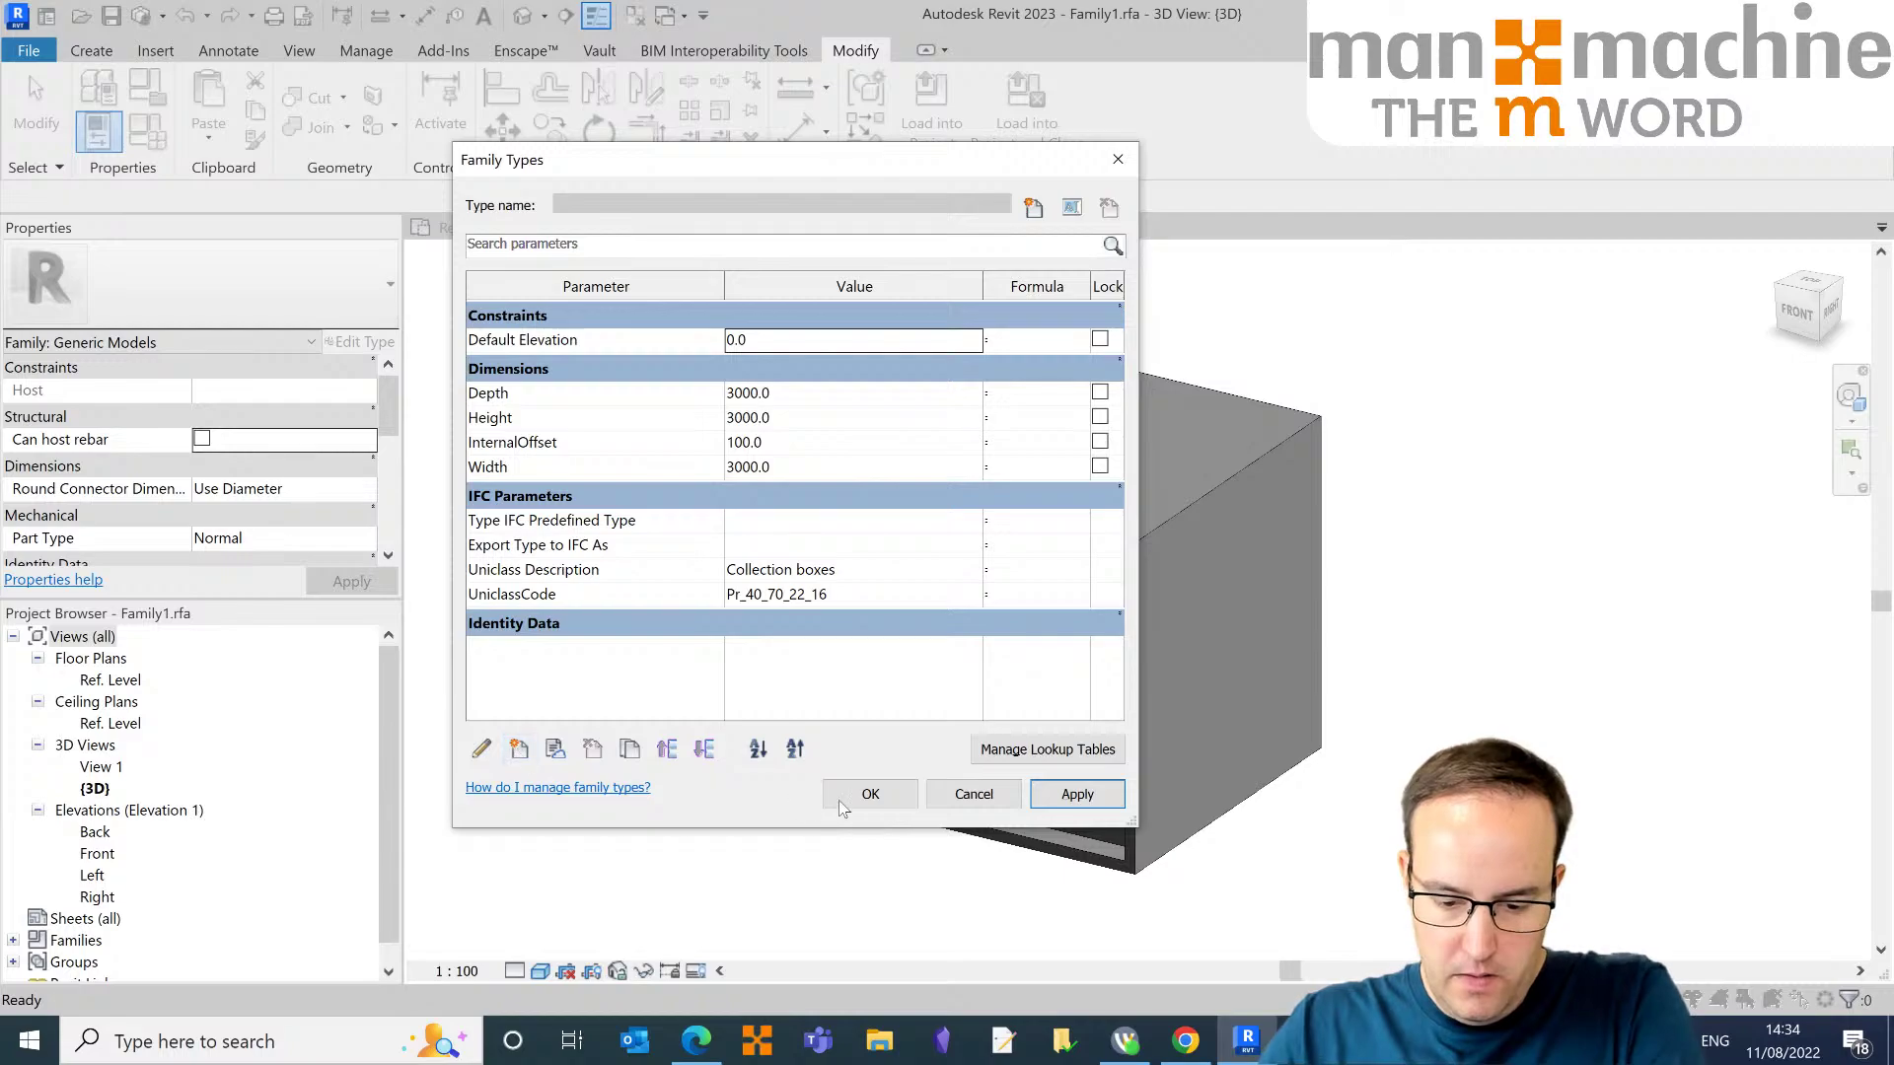
left_click(878, 797)
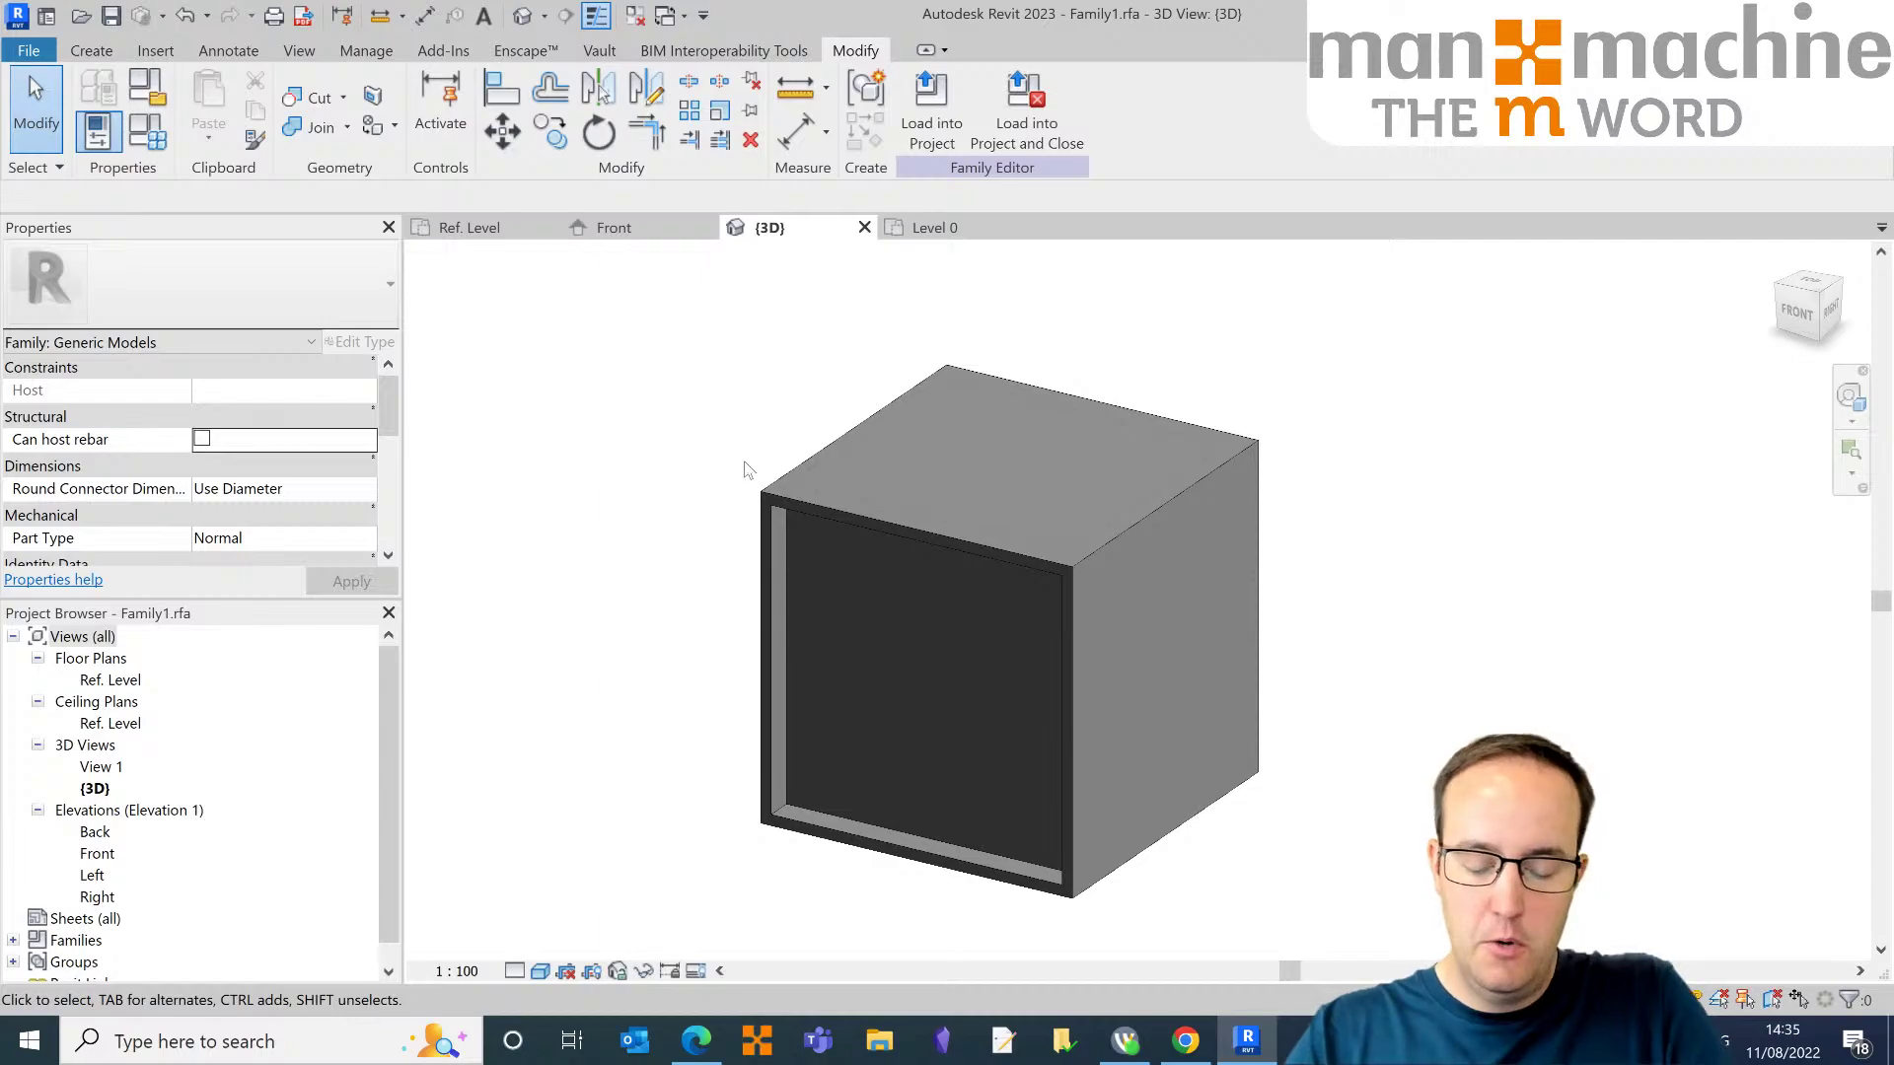
left_click_drag(647, 298, 1304, 927)
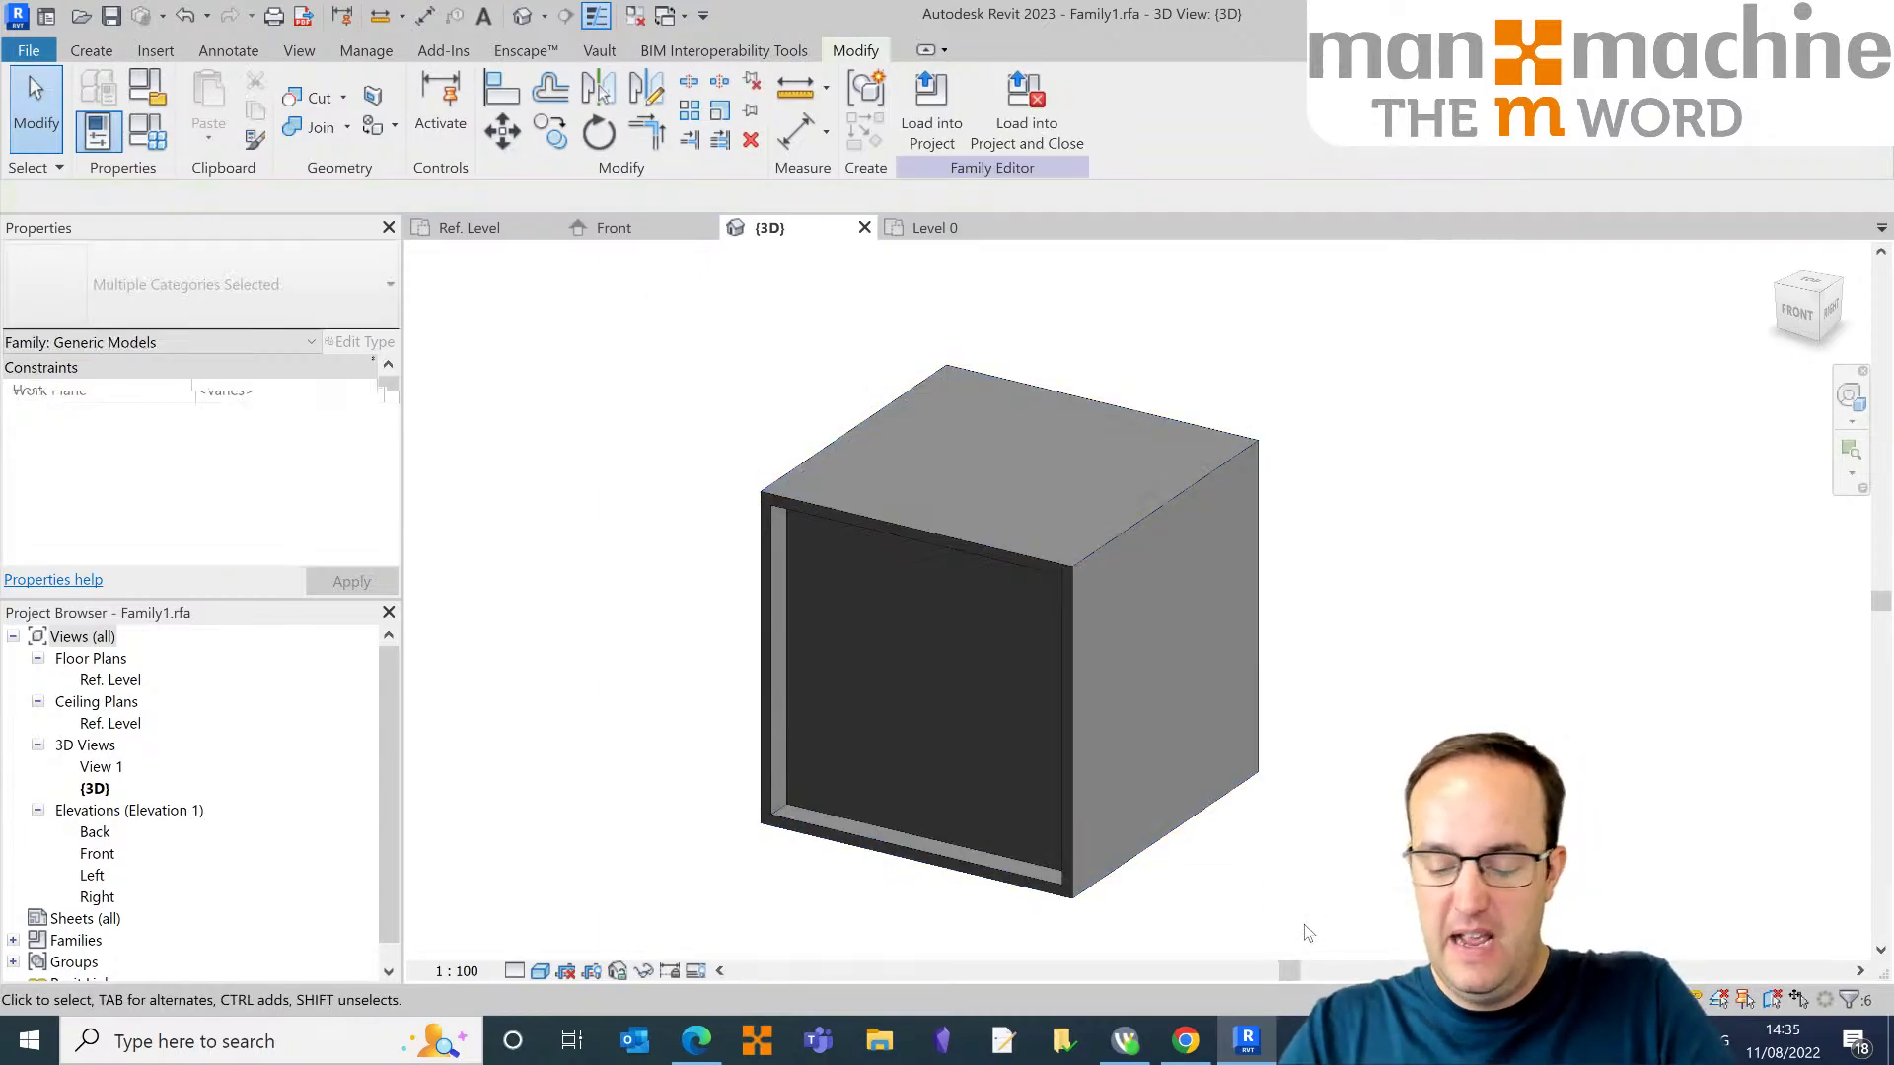
left_click(1304, 927)
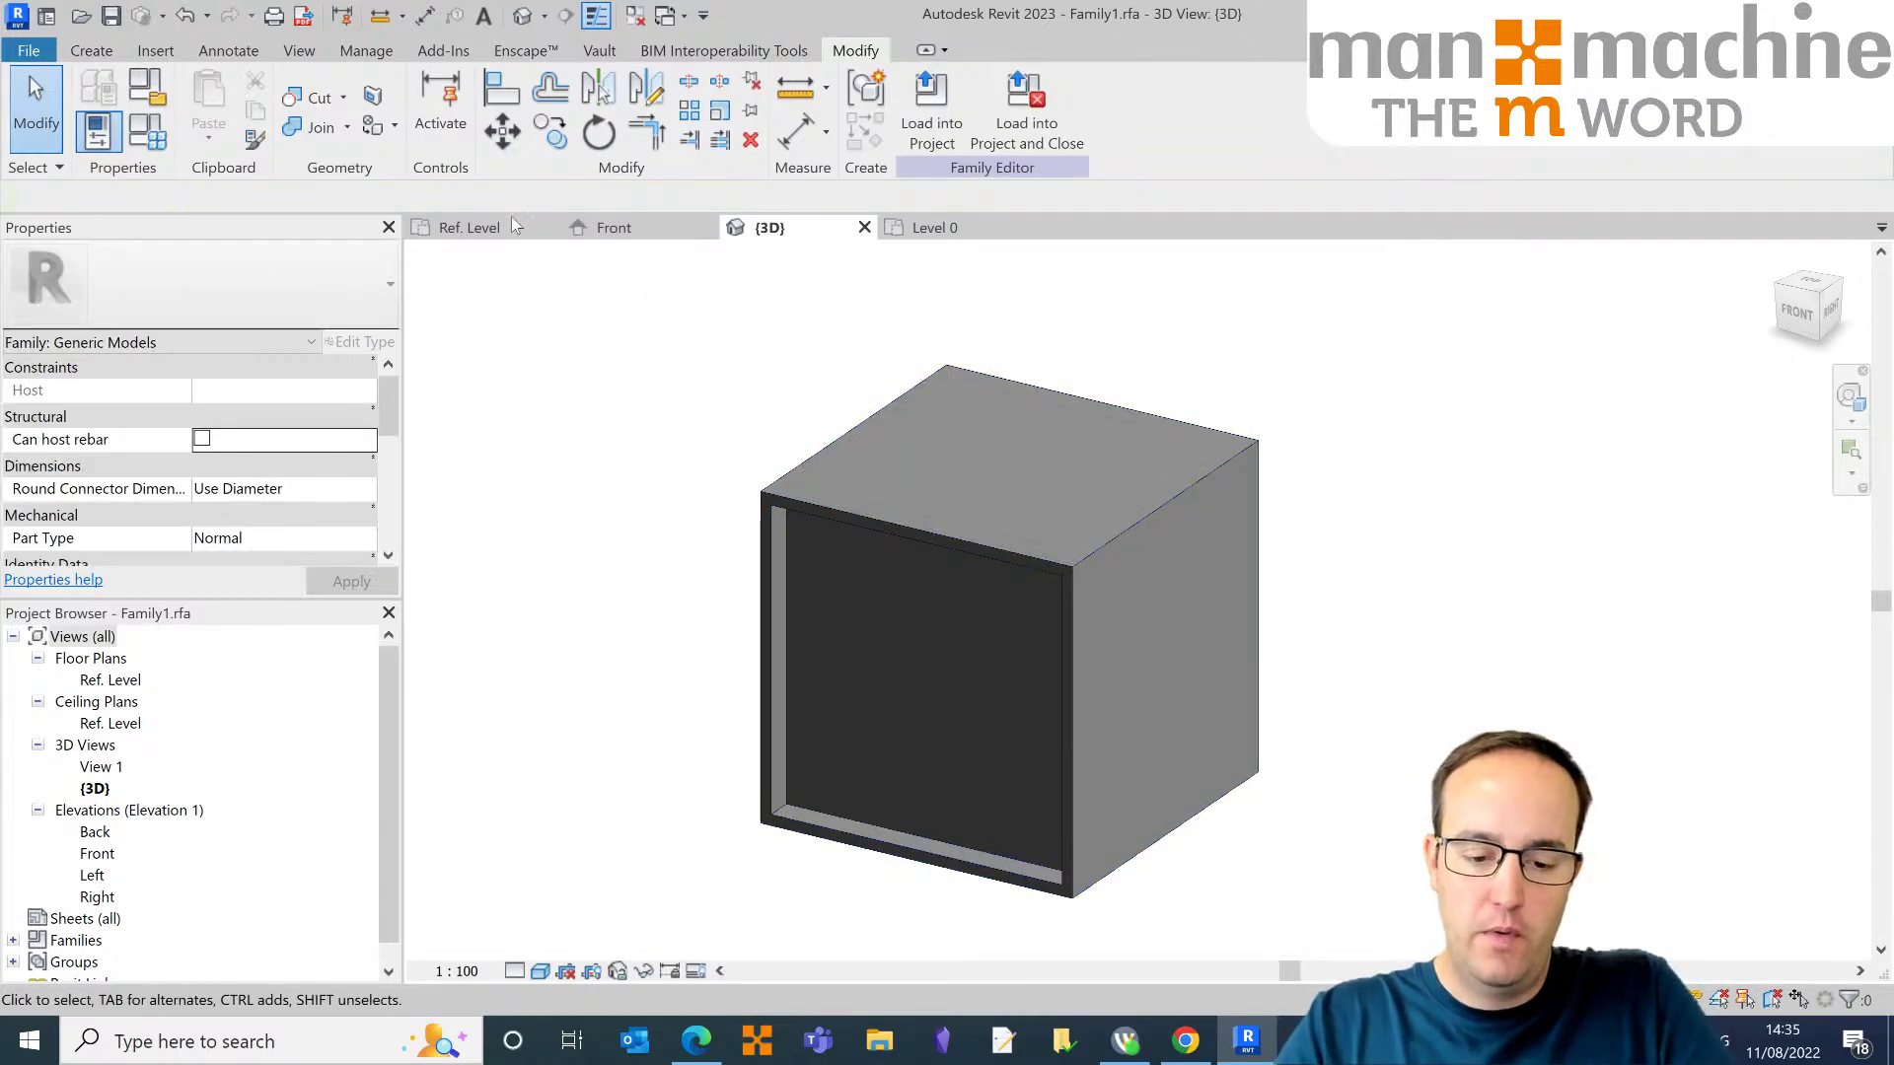
Step: Create a new family from the Metric Door.rft template
left_click(29, 50)
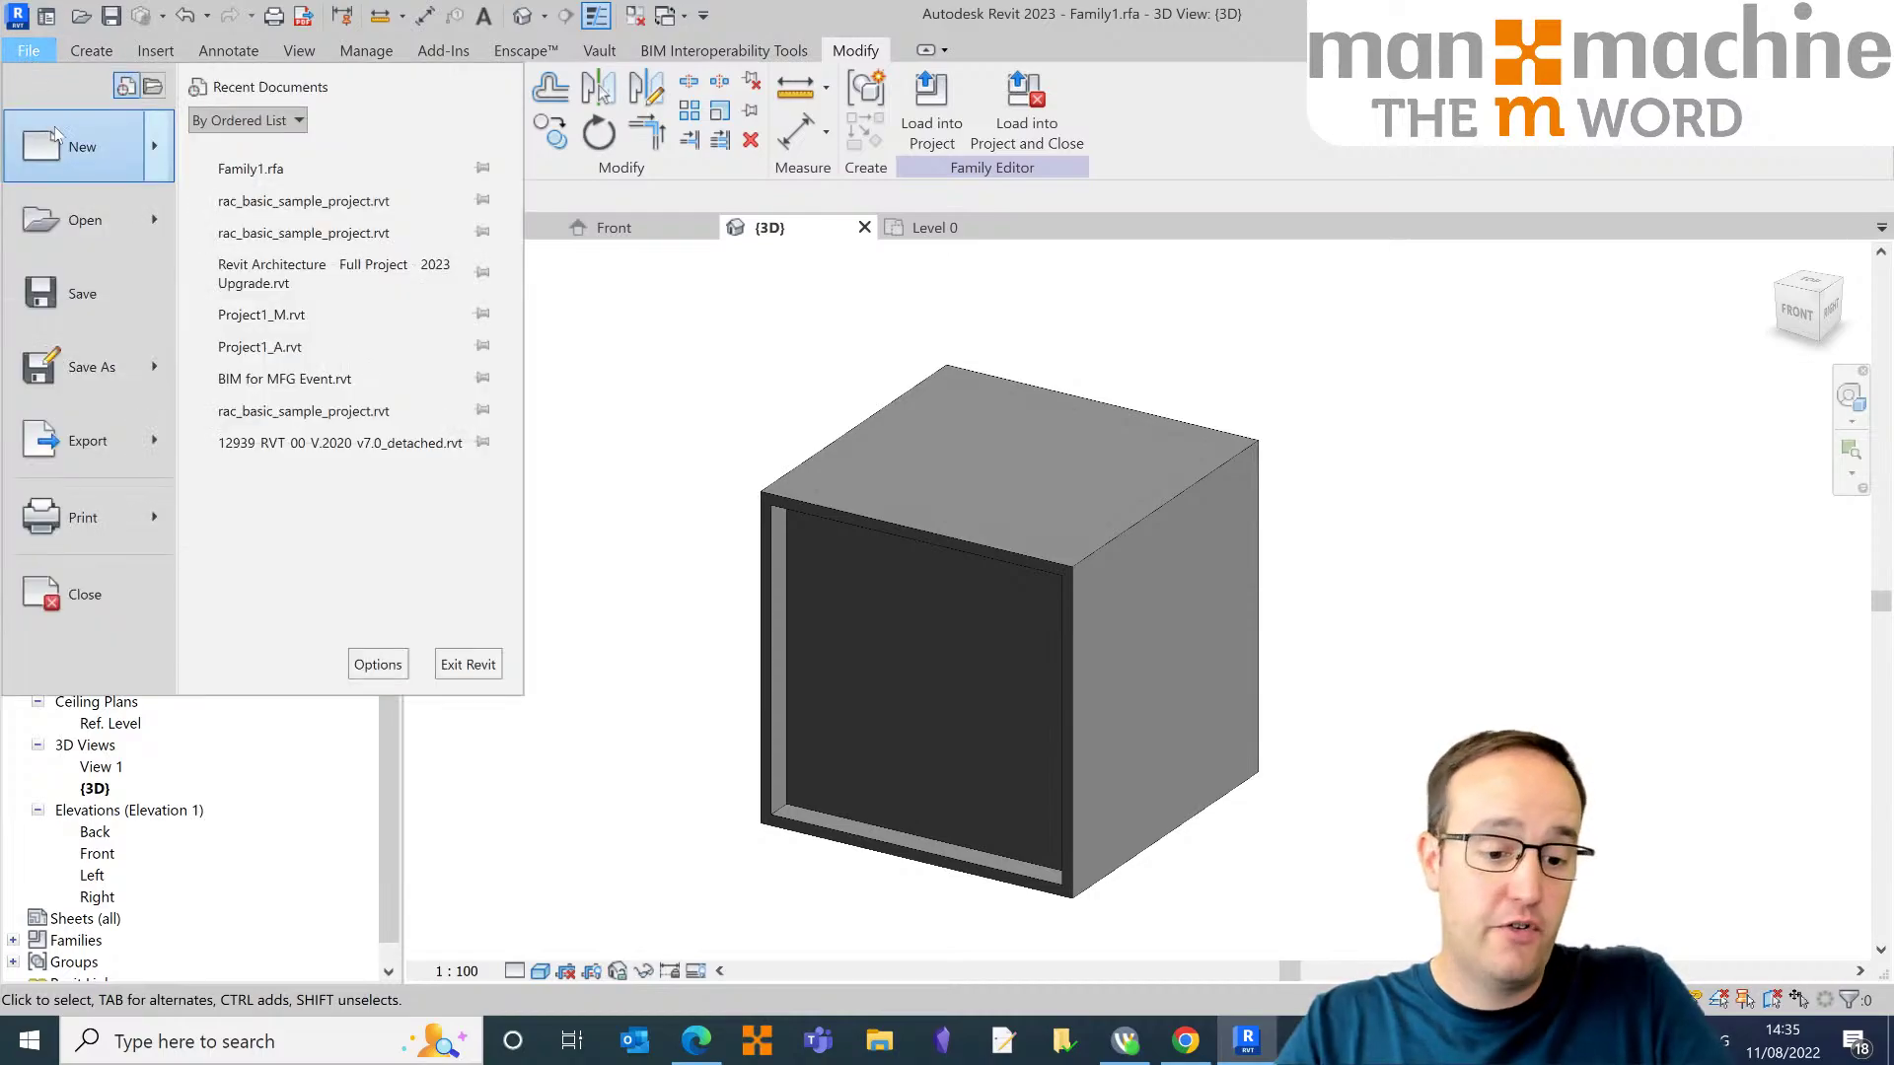
mouse_move(122, 152)
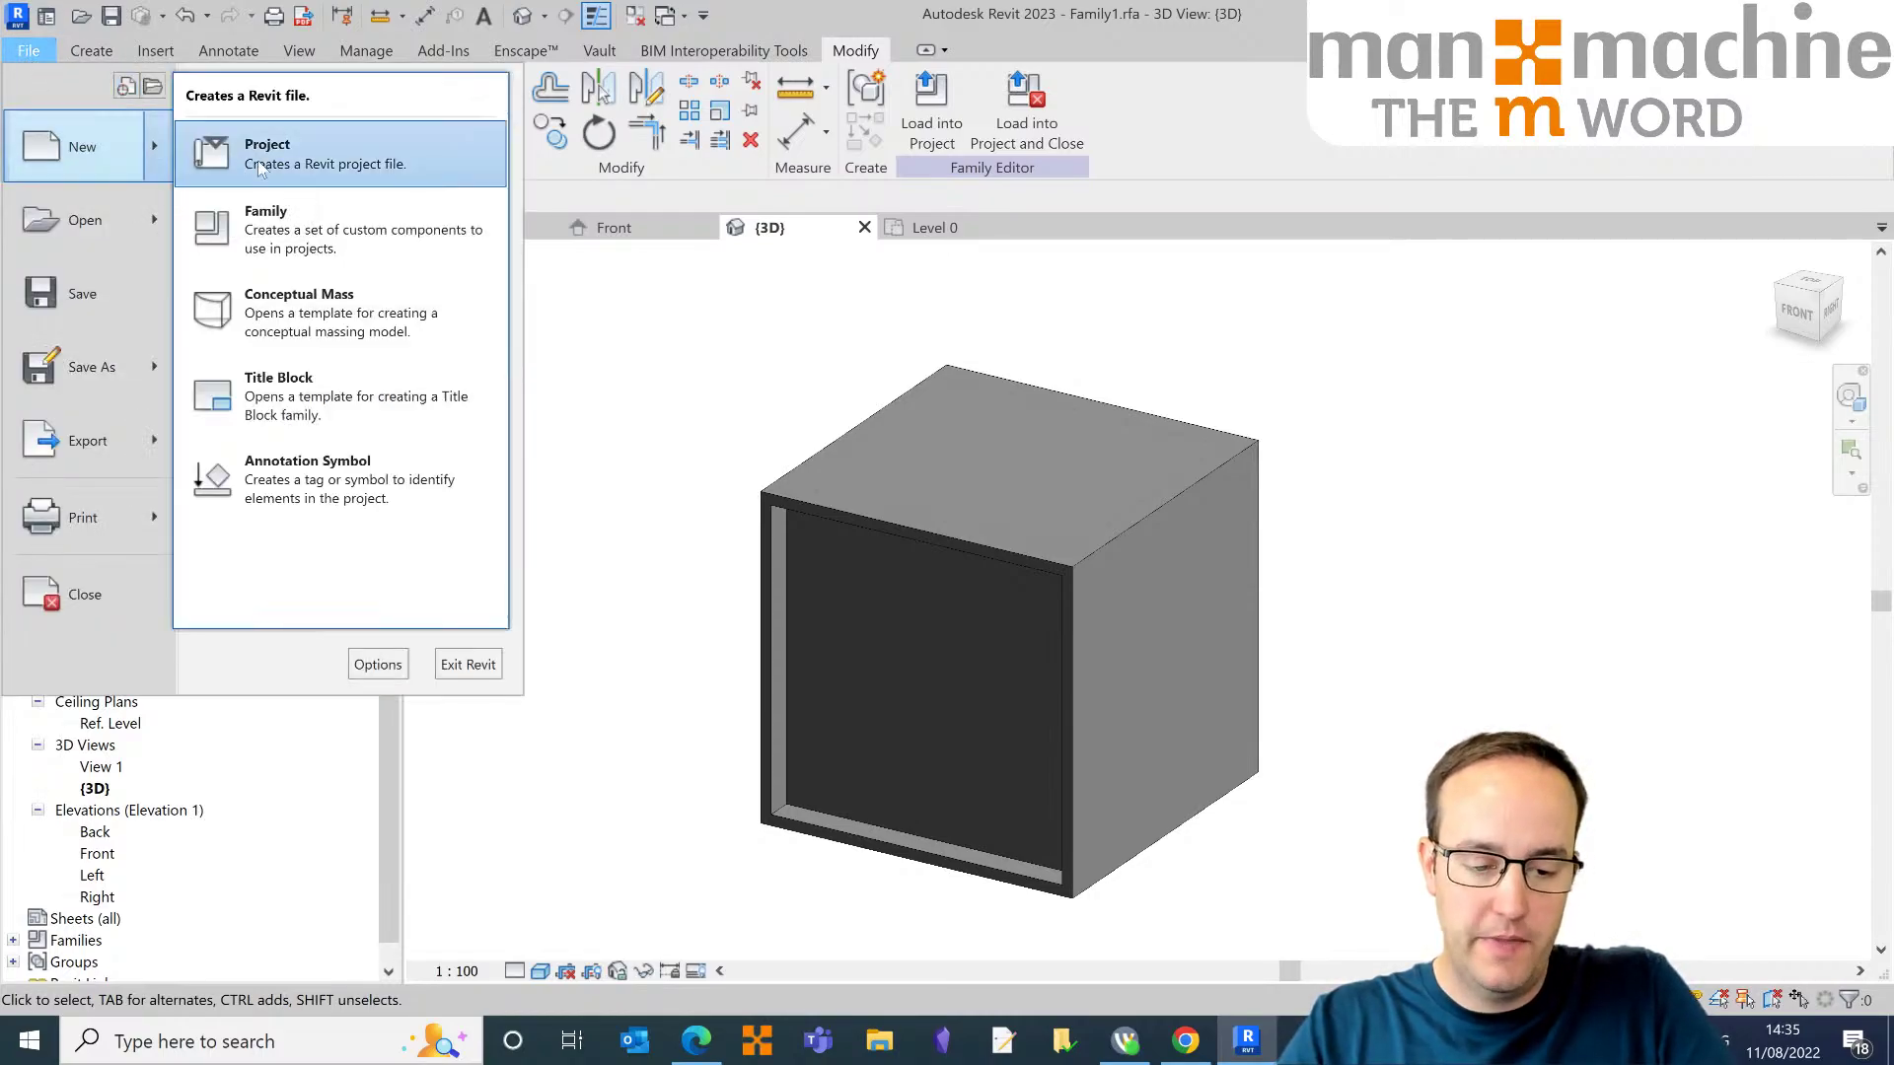
left_click(306, 230)
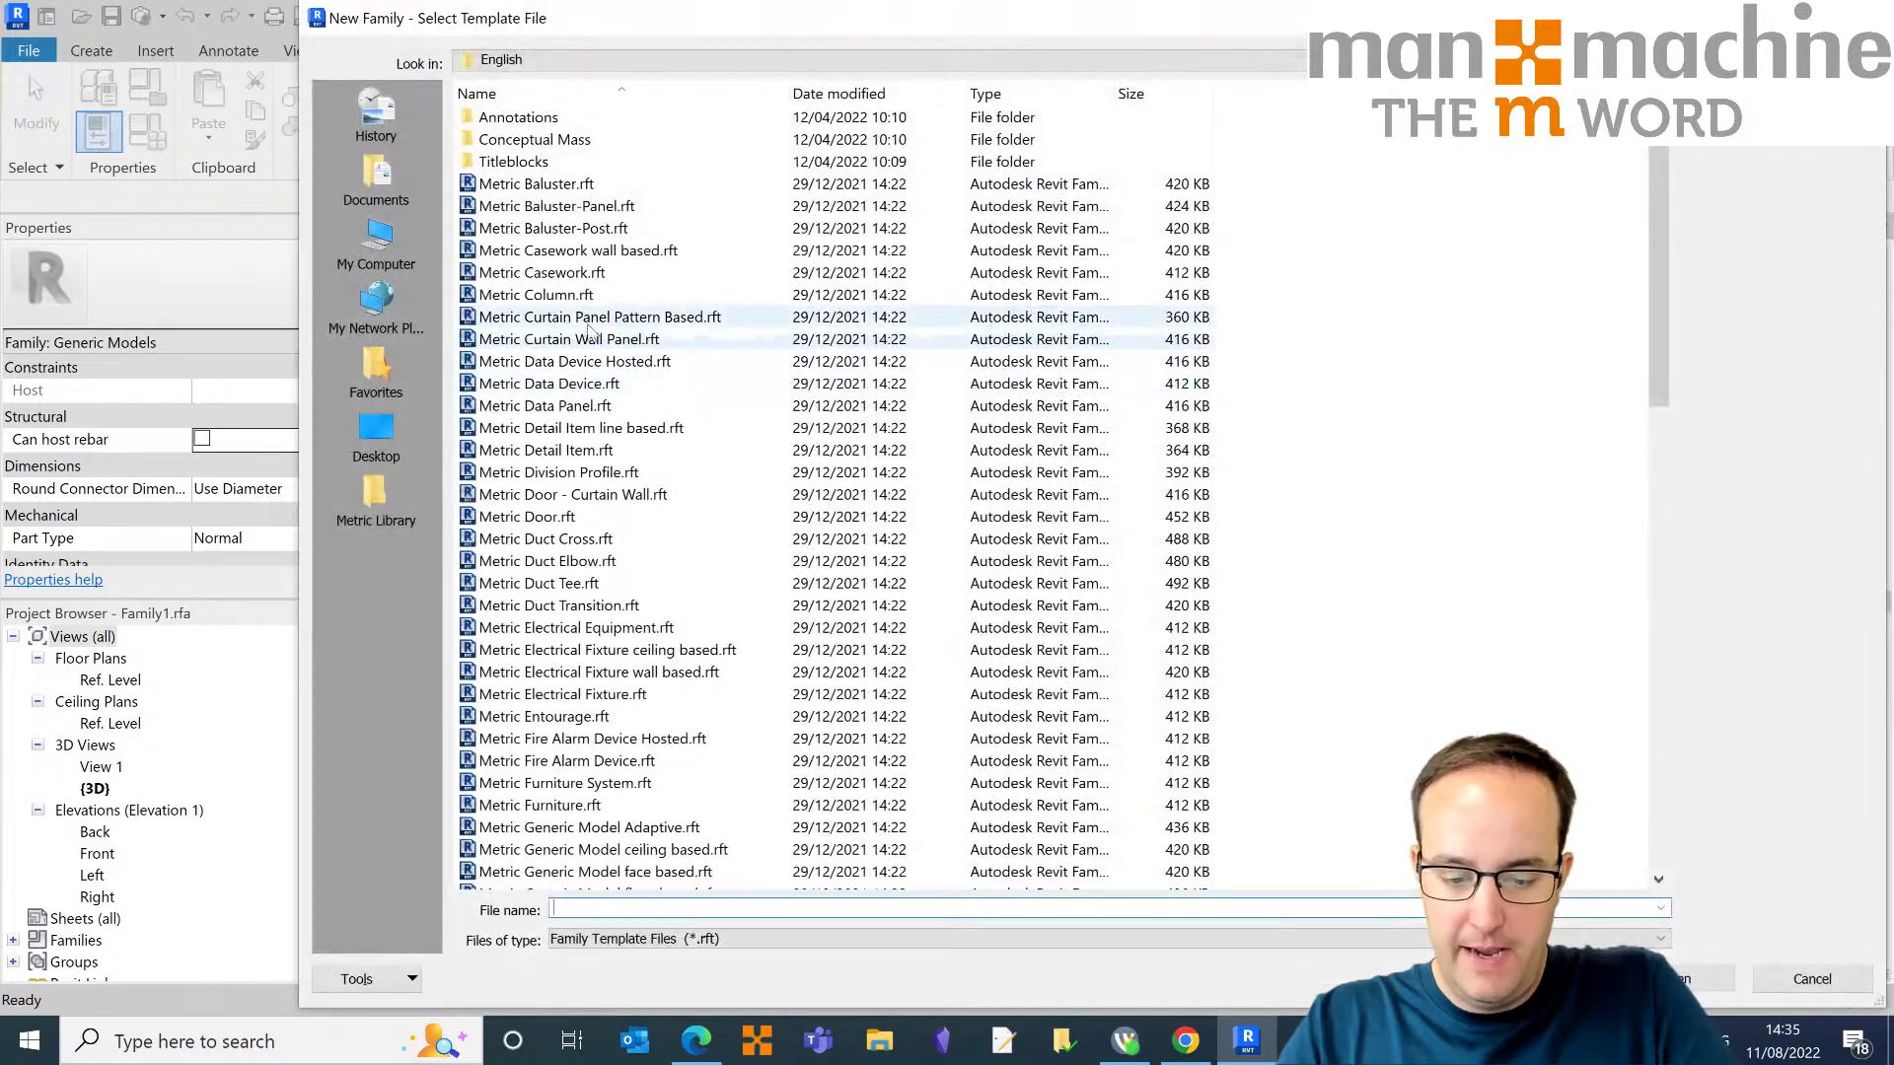
double_click(589, 521)
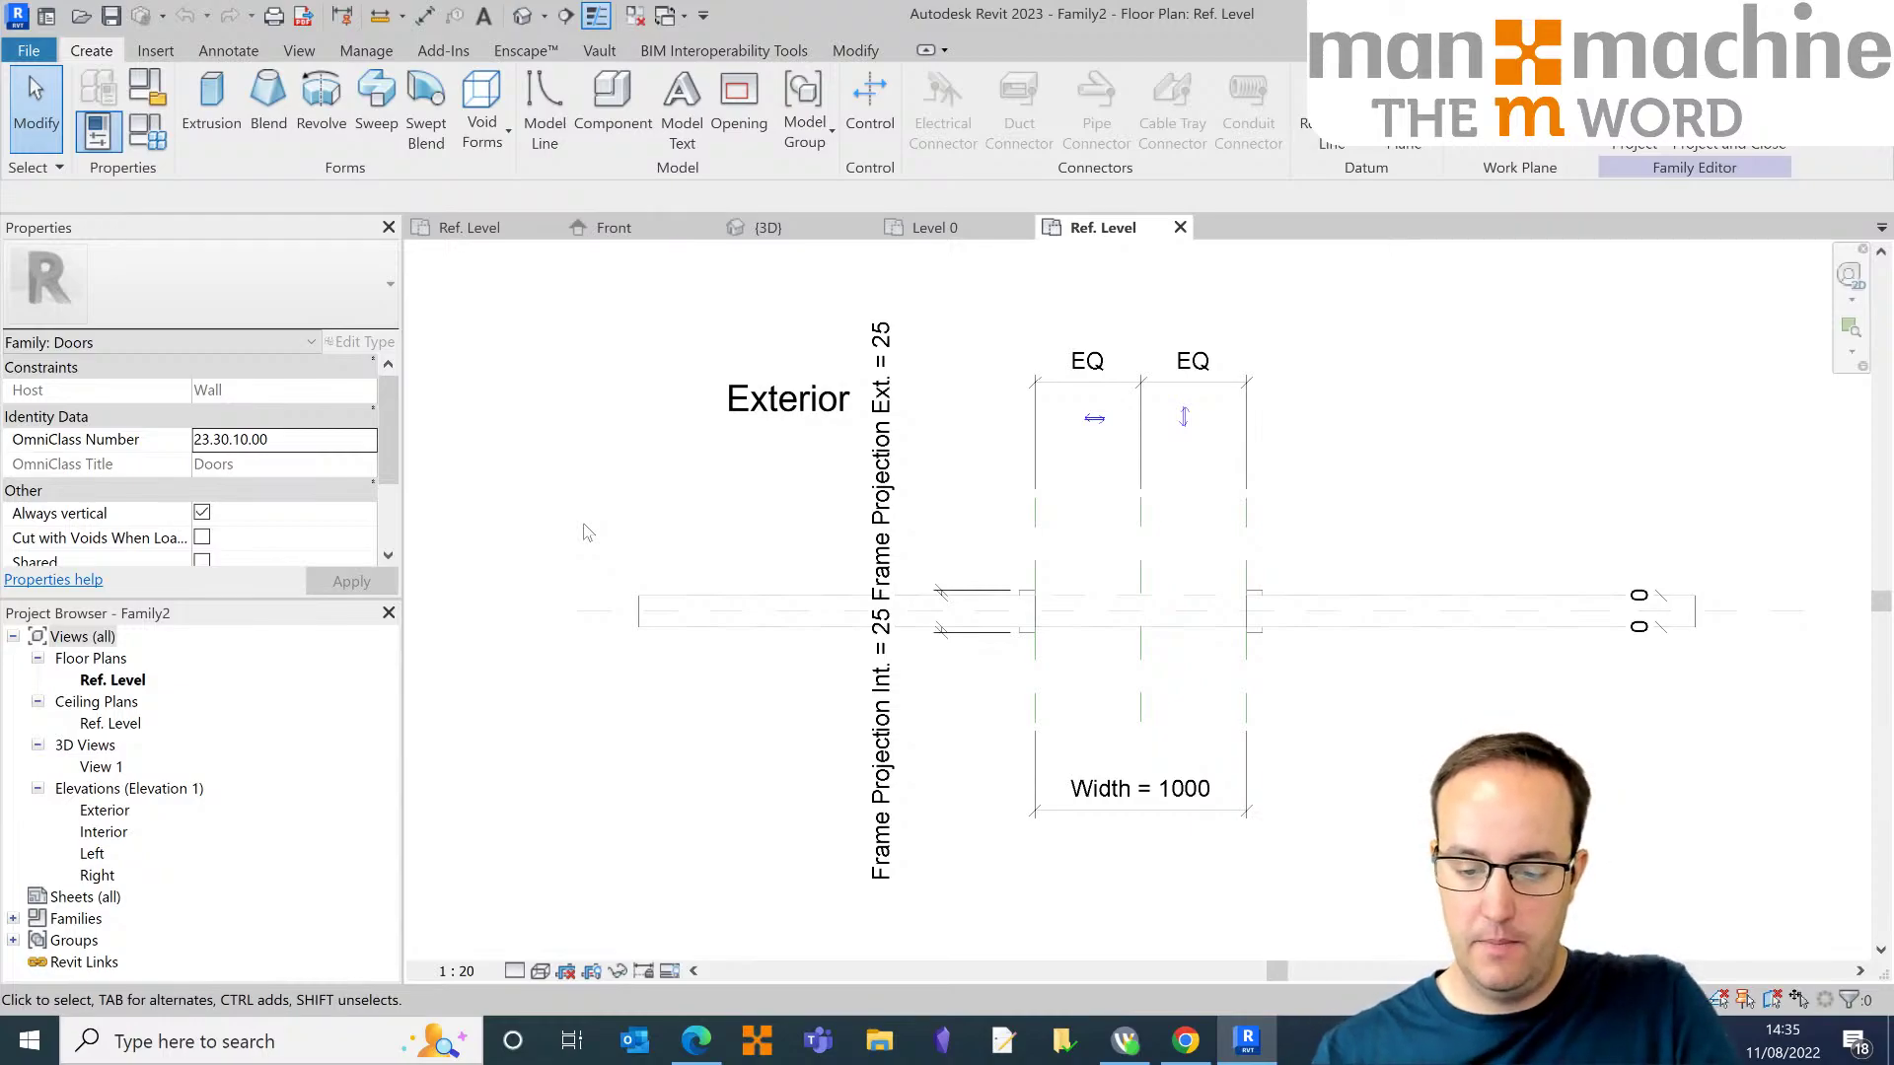
Step: Examine the door template's reference level plan, including the host wall, frame projections and Exterior reference plane
scroll(1001, 719, "down", 2)
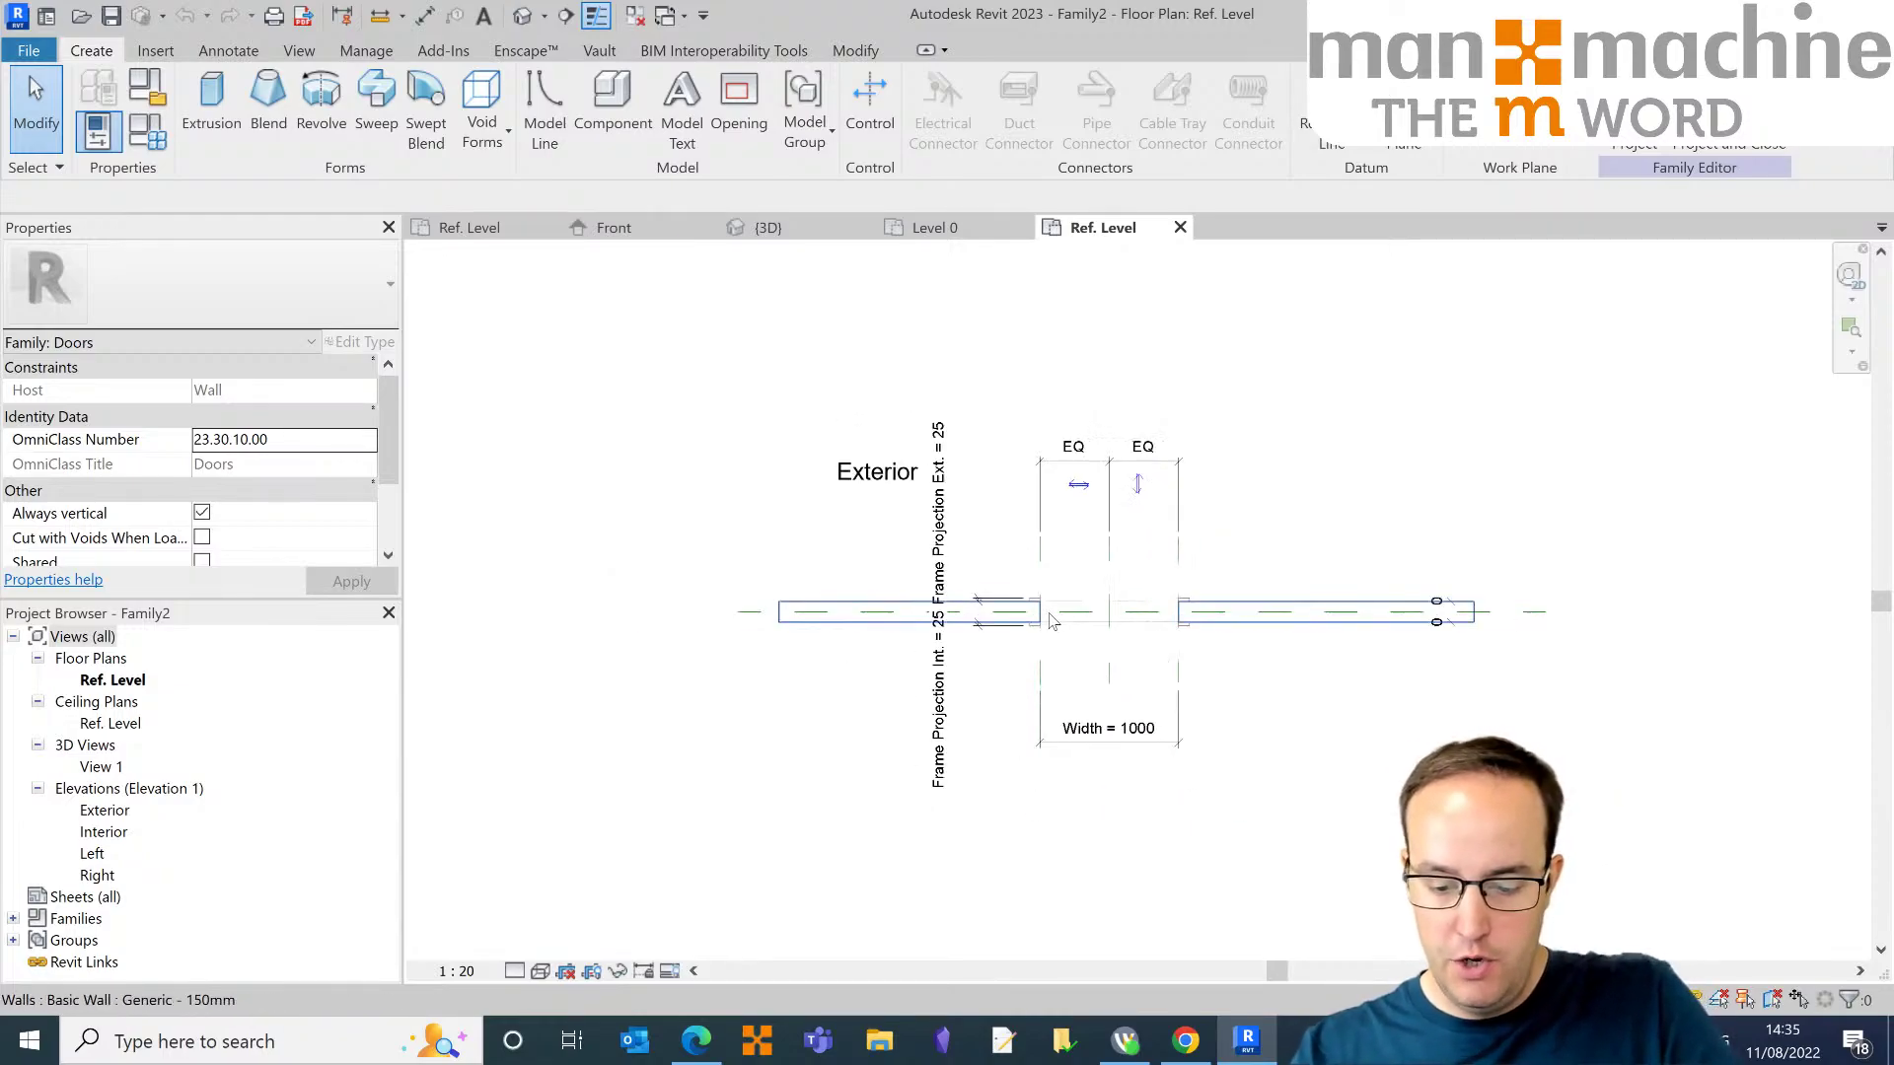
scroll(1024, 665, "up", 4)
scroll(1026, 664, "up", 2)
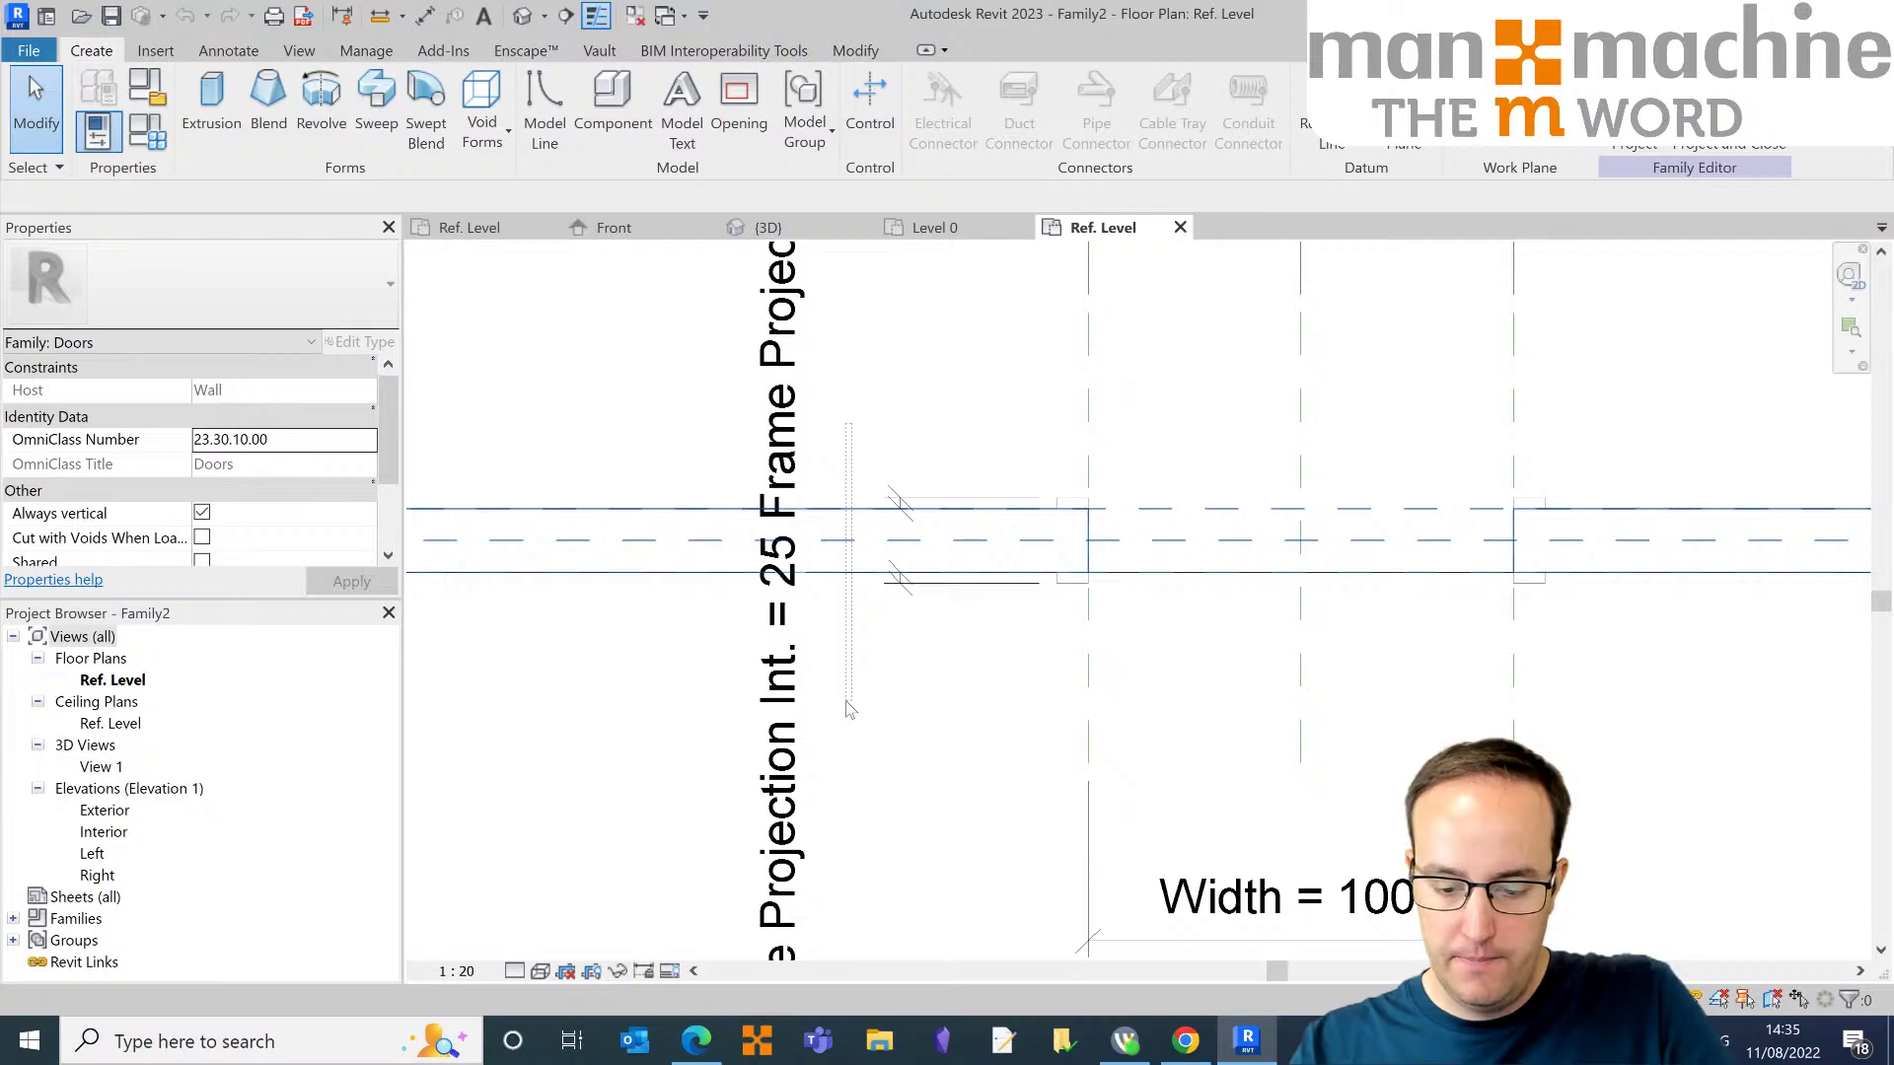
scroll(953, 523, "up", 4)
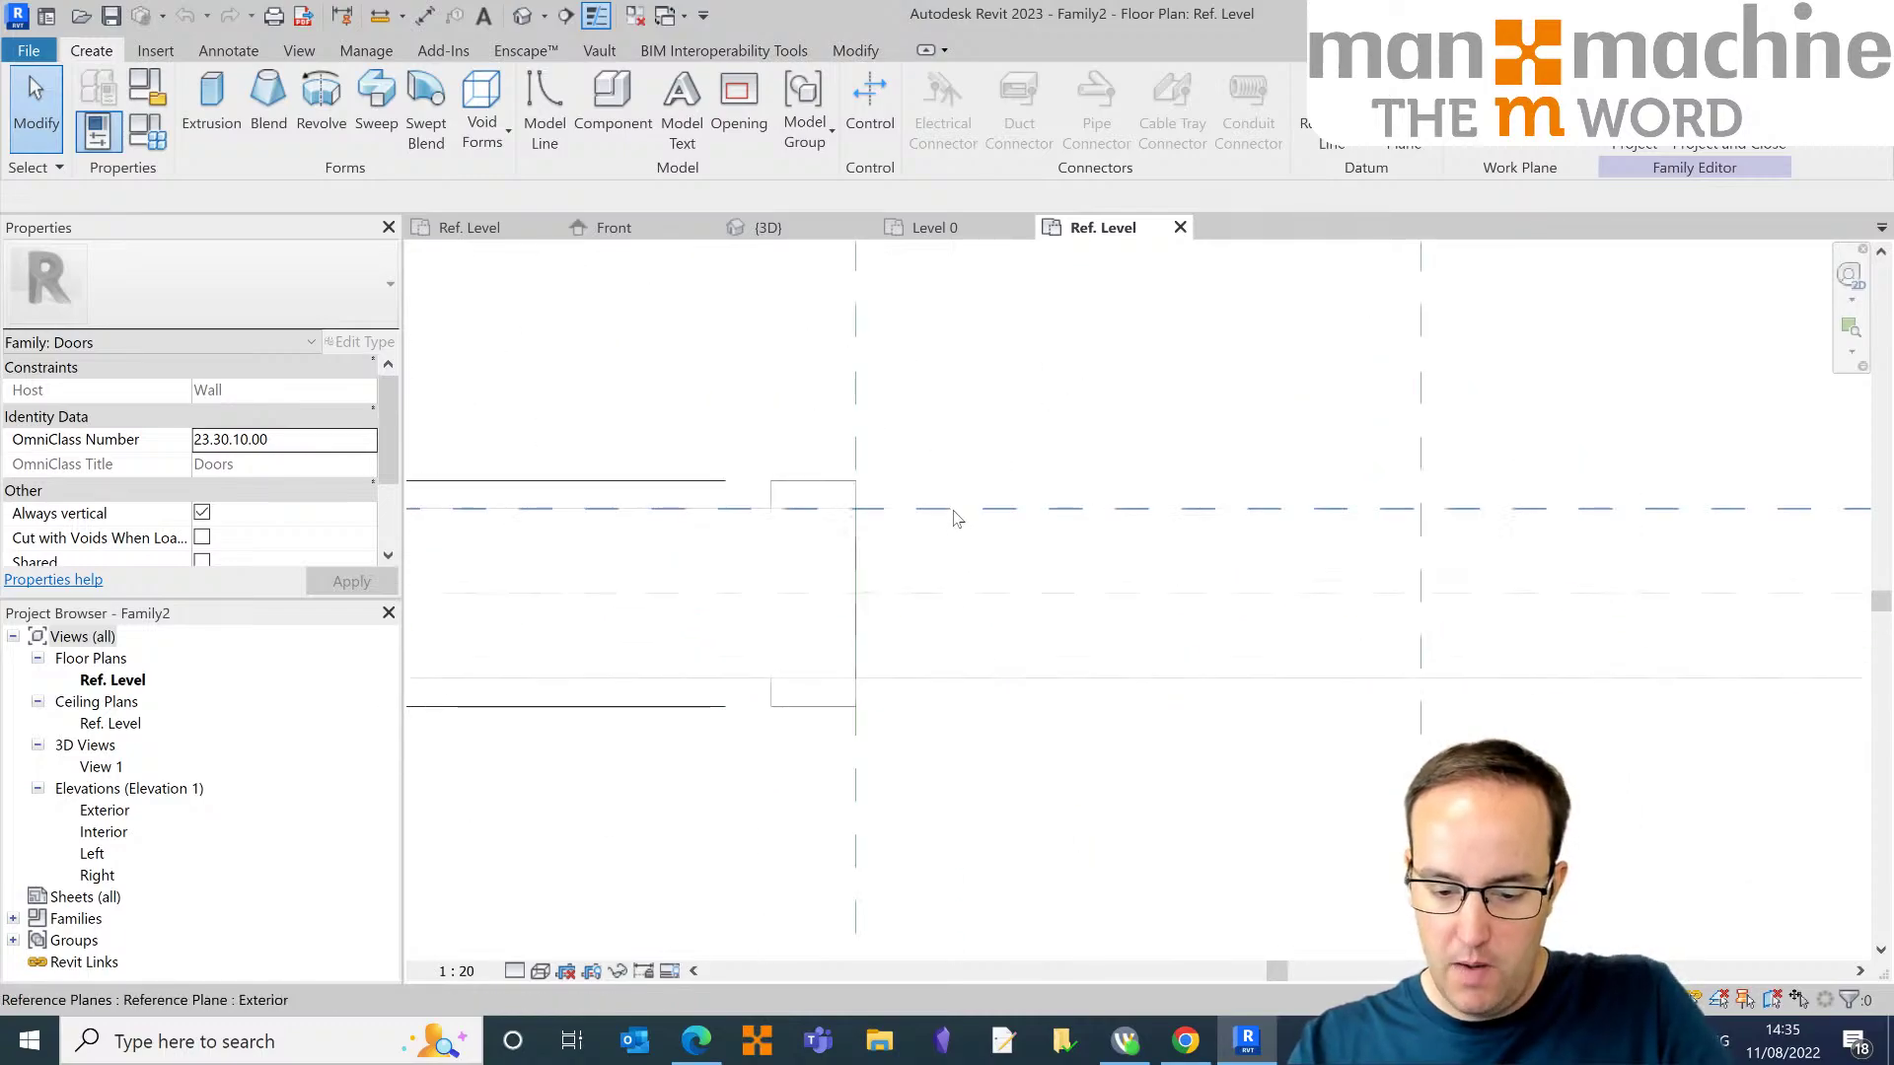
left_click(954, 519)
key("Escape")
scroll(1002, 435, "down", 3)
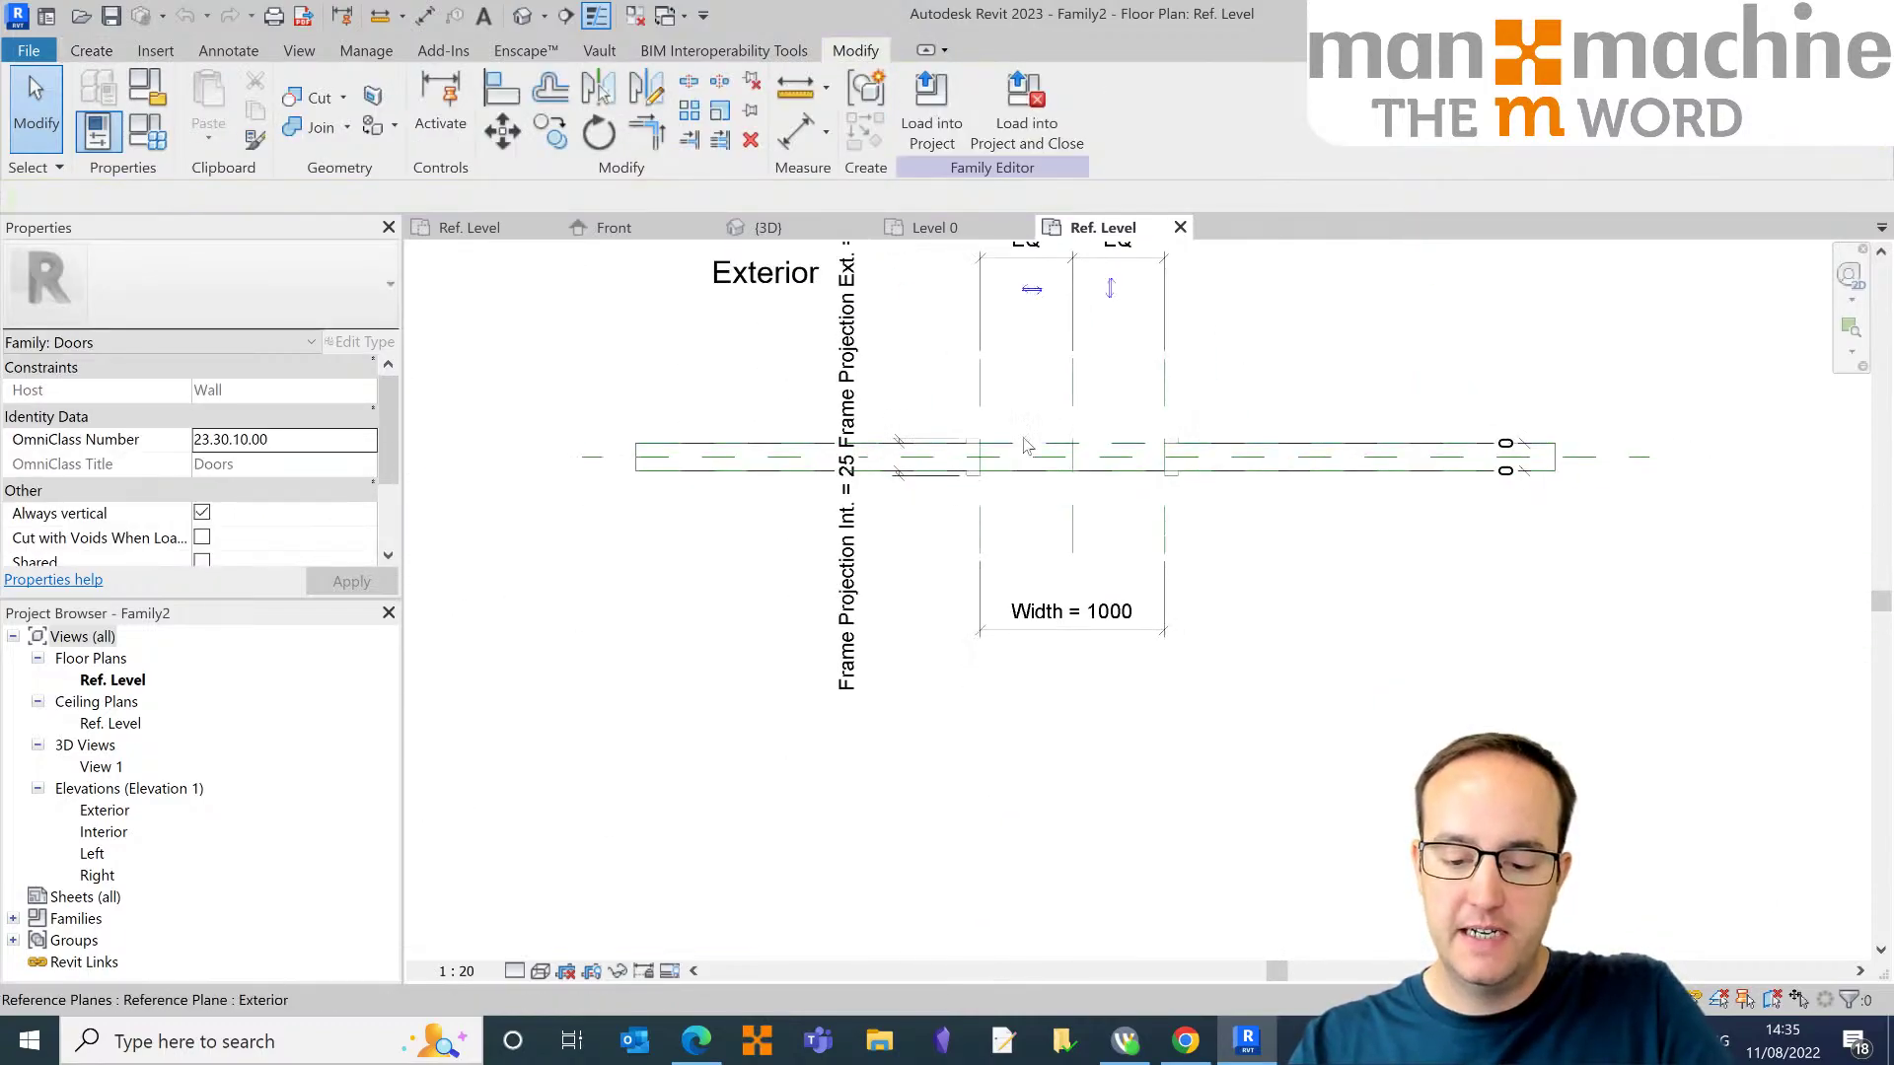
middle_click_drag(1026, 446, 939, 480)
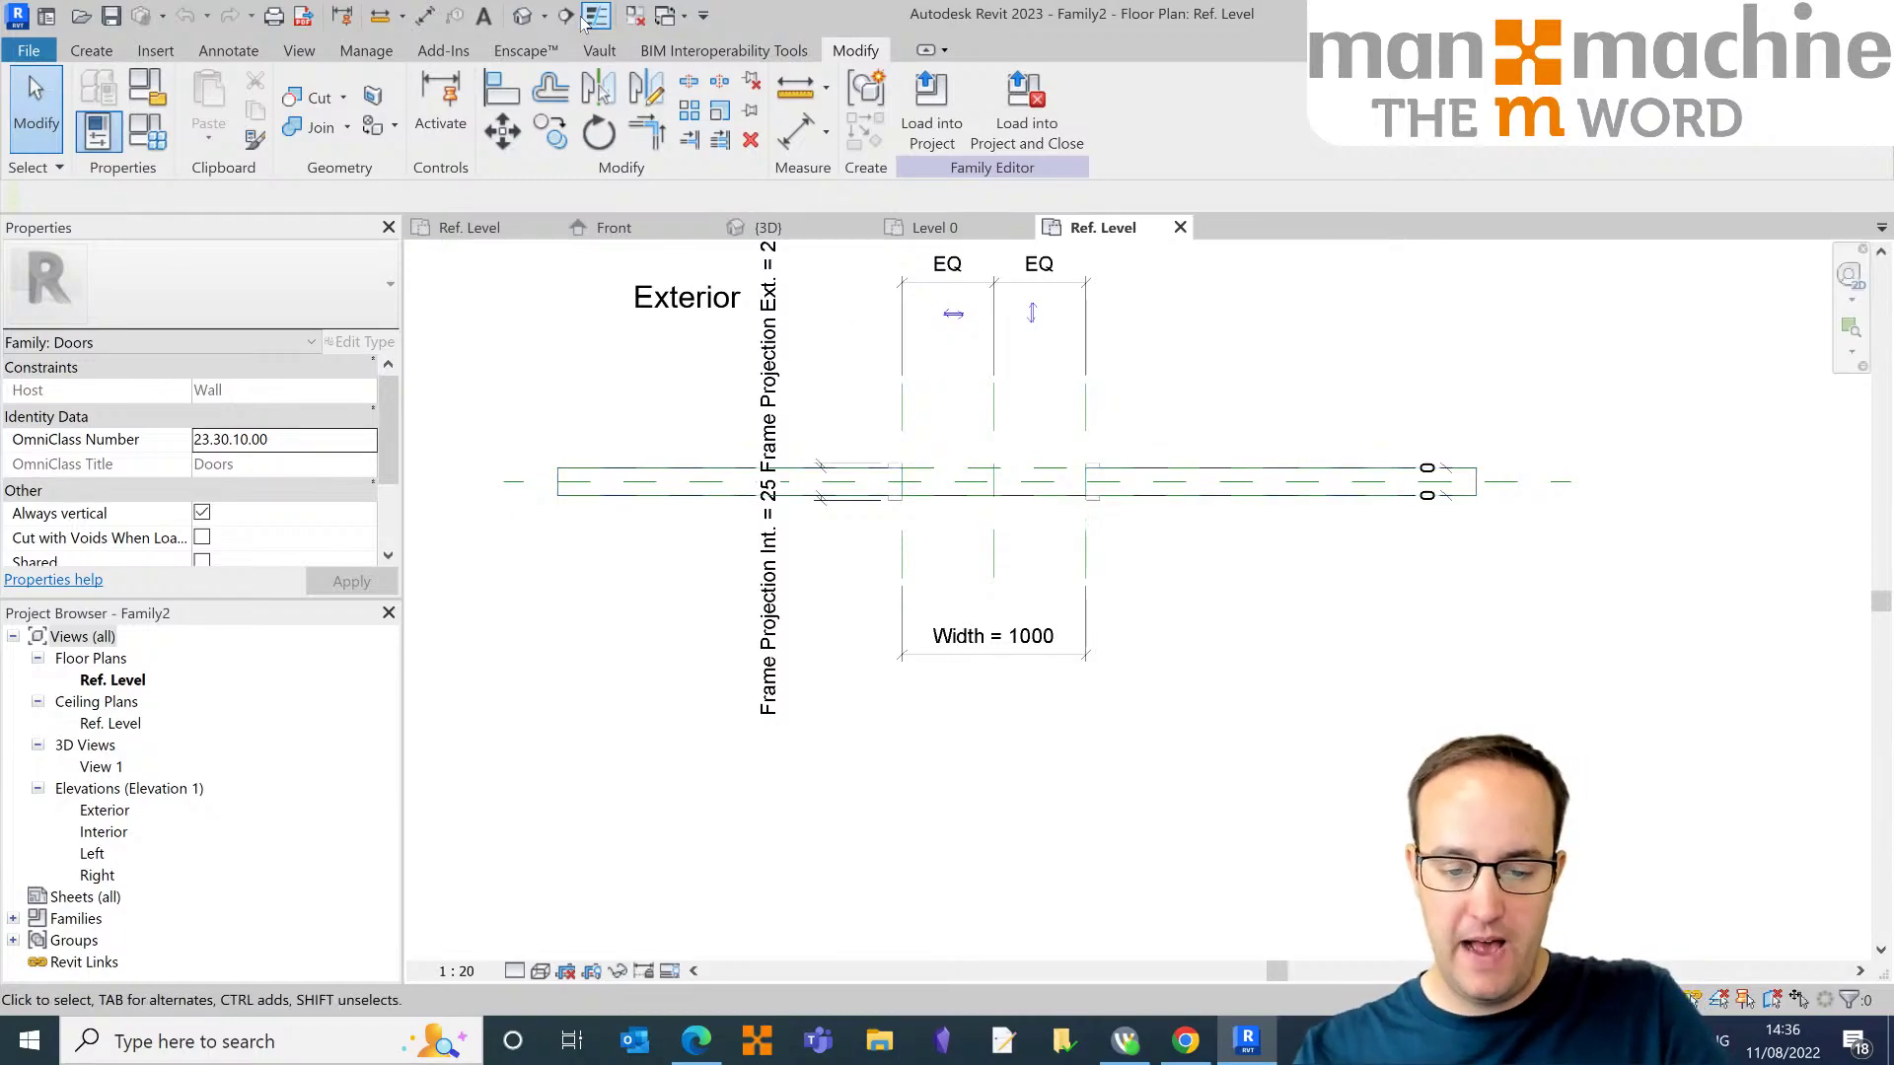
Step: Open the door family's default 3D view and inspect the host wall and door frame extrusion
left_click(523, 14)
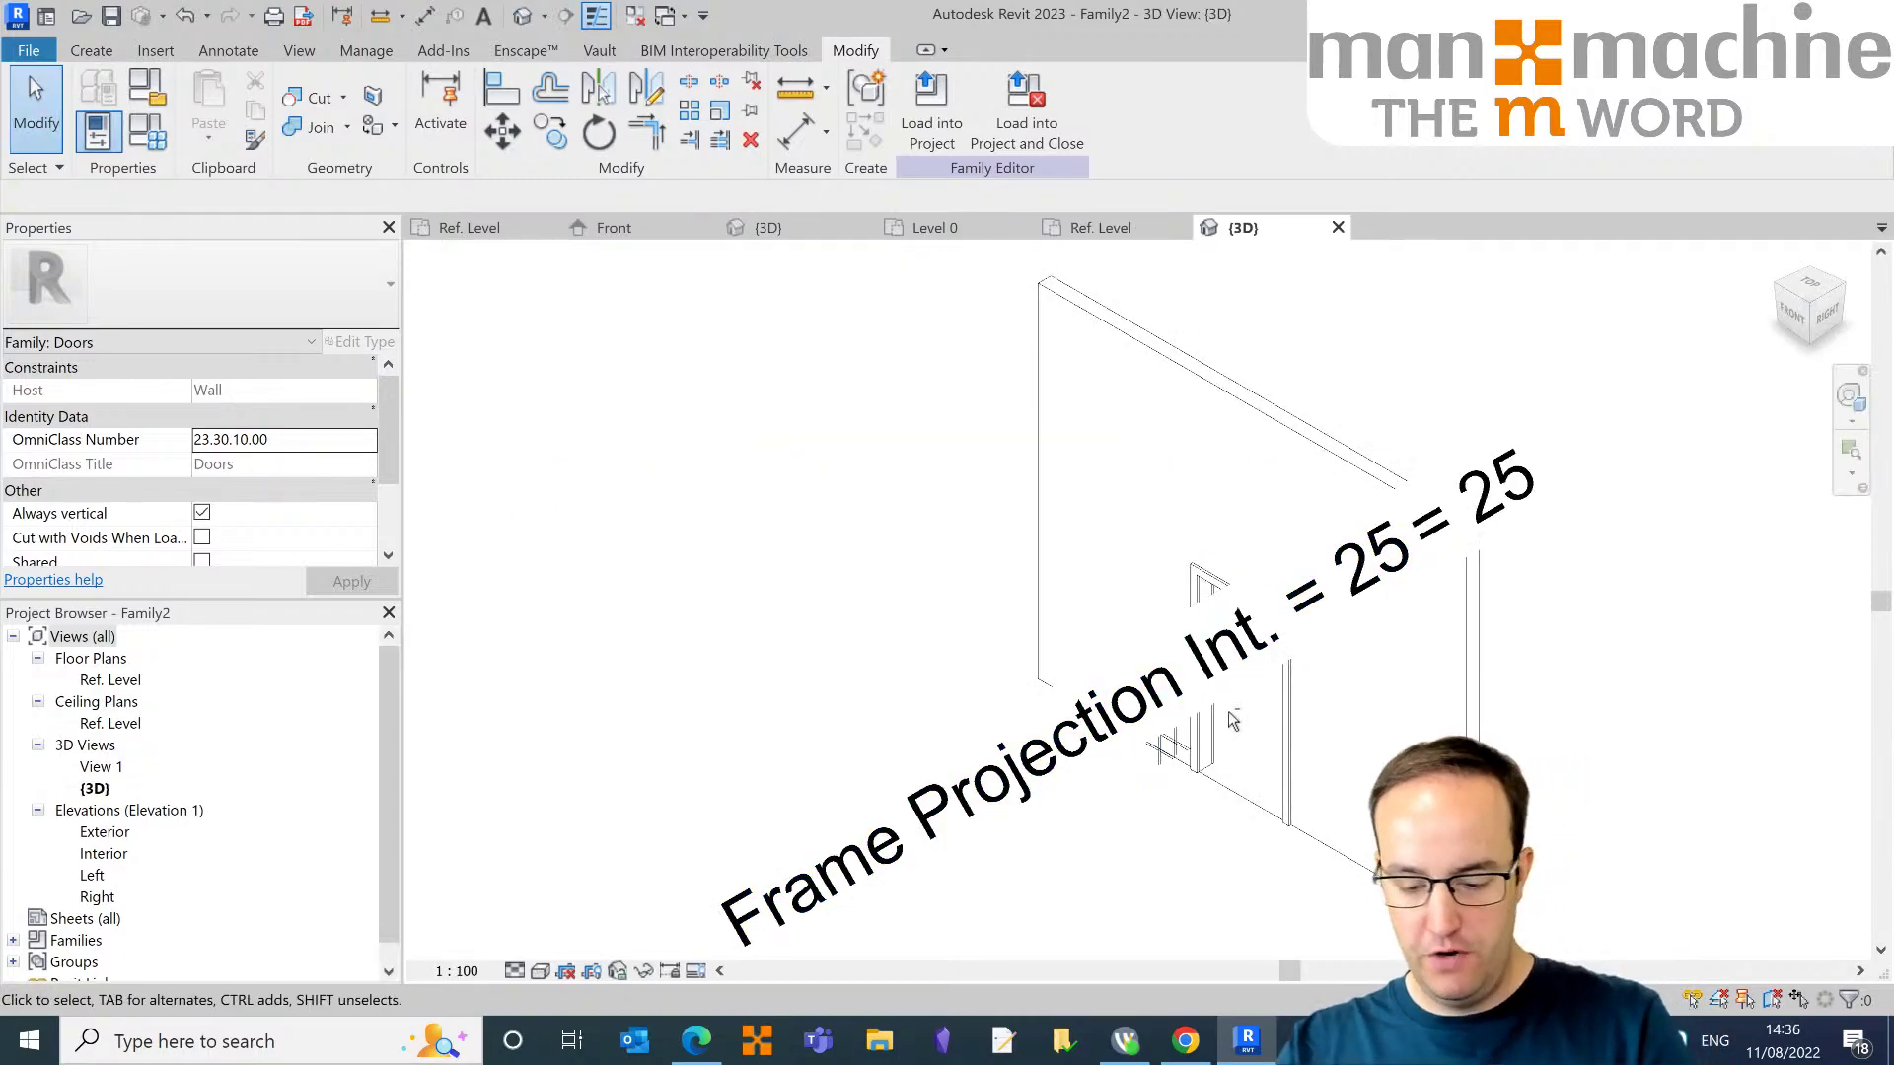
middle_click_drag(1238, 715, 1181, 680, "shift")
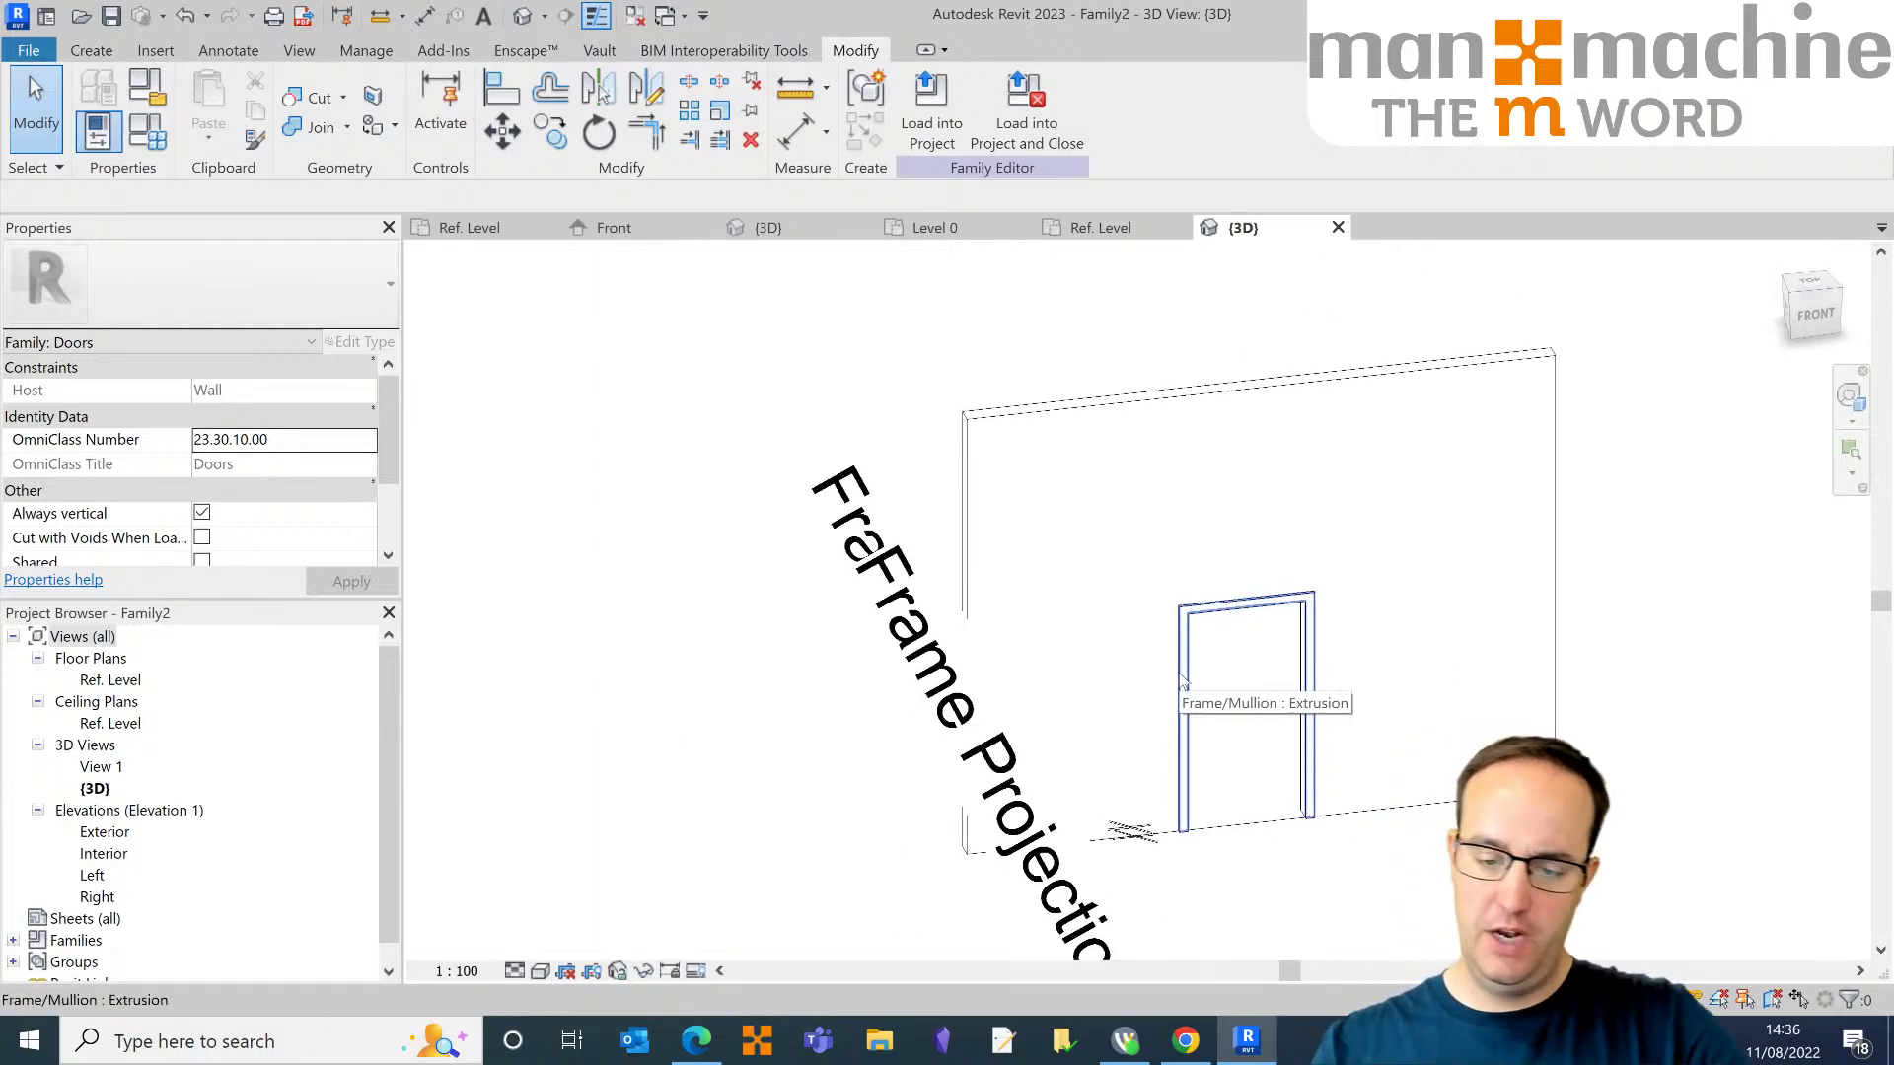
Step: Return to the Ref. Level floor plan of the cube family Family1.rfa to review its reference planes and dimensions
left_click(495, 233)
middle_click_drag(896, 634, 1078, 716)
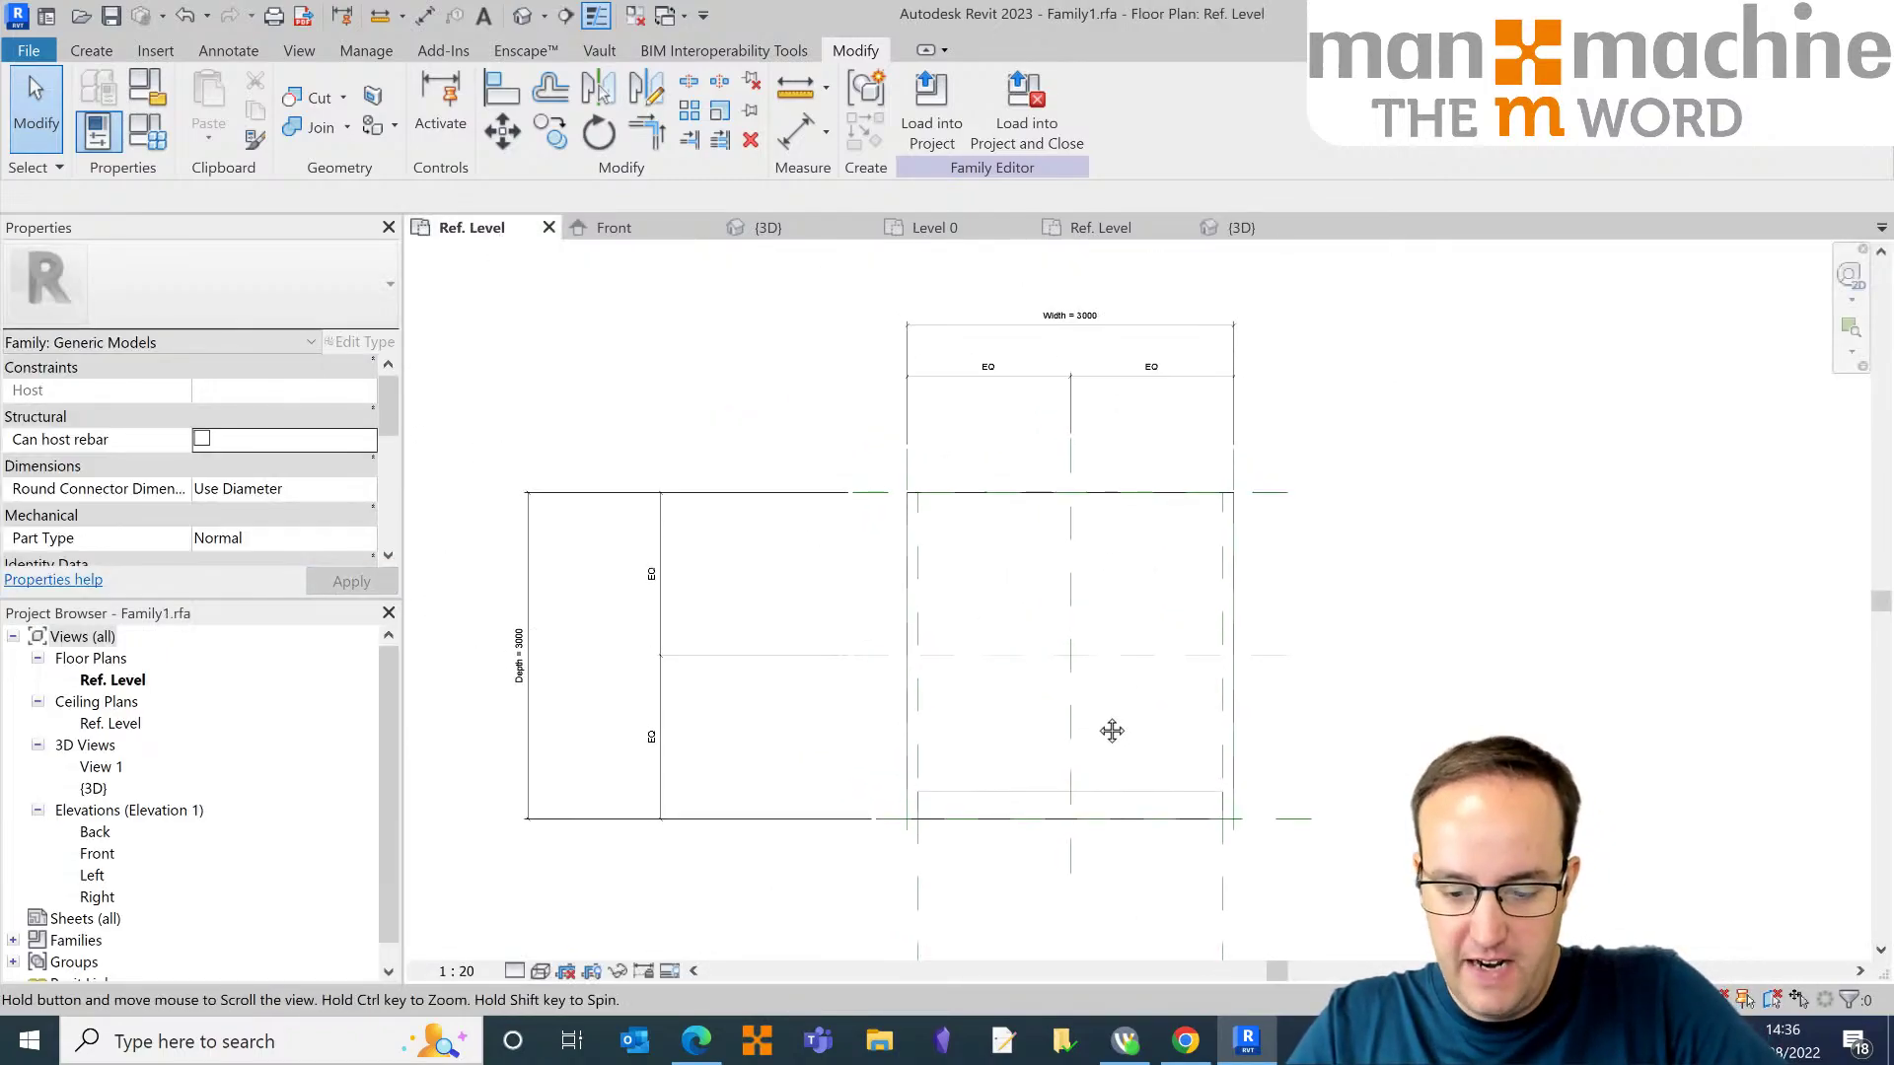